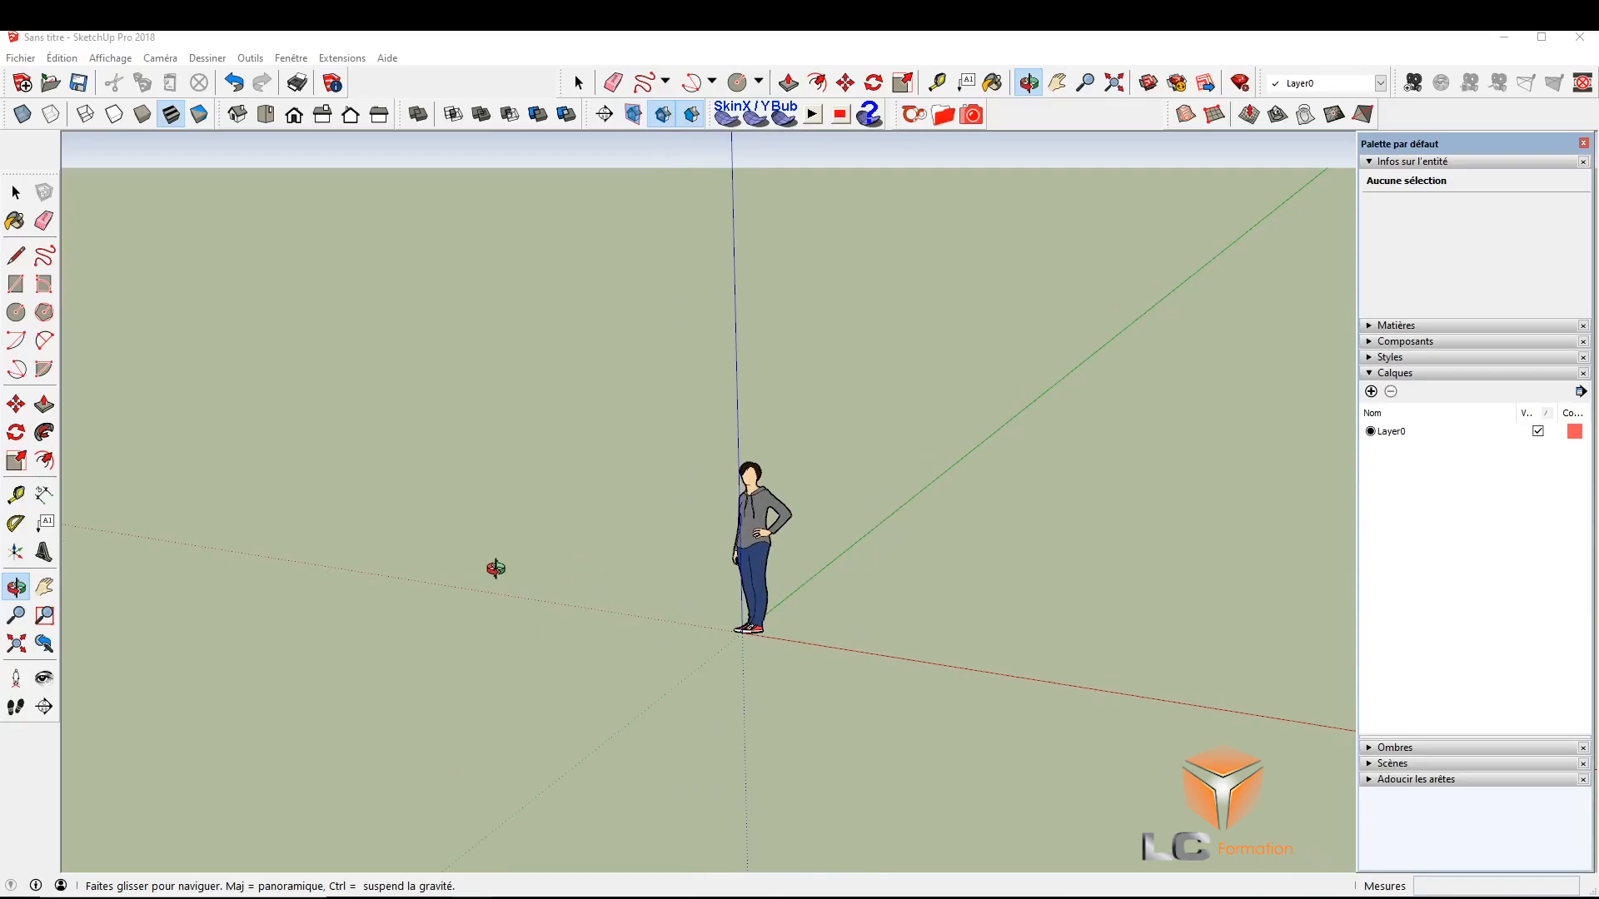
Inspect the standing figure and the drawing axes from different angles around the origin
left_click_drag(872, 541, 829, 571)
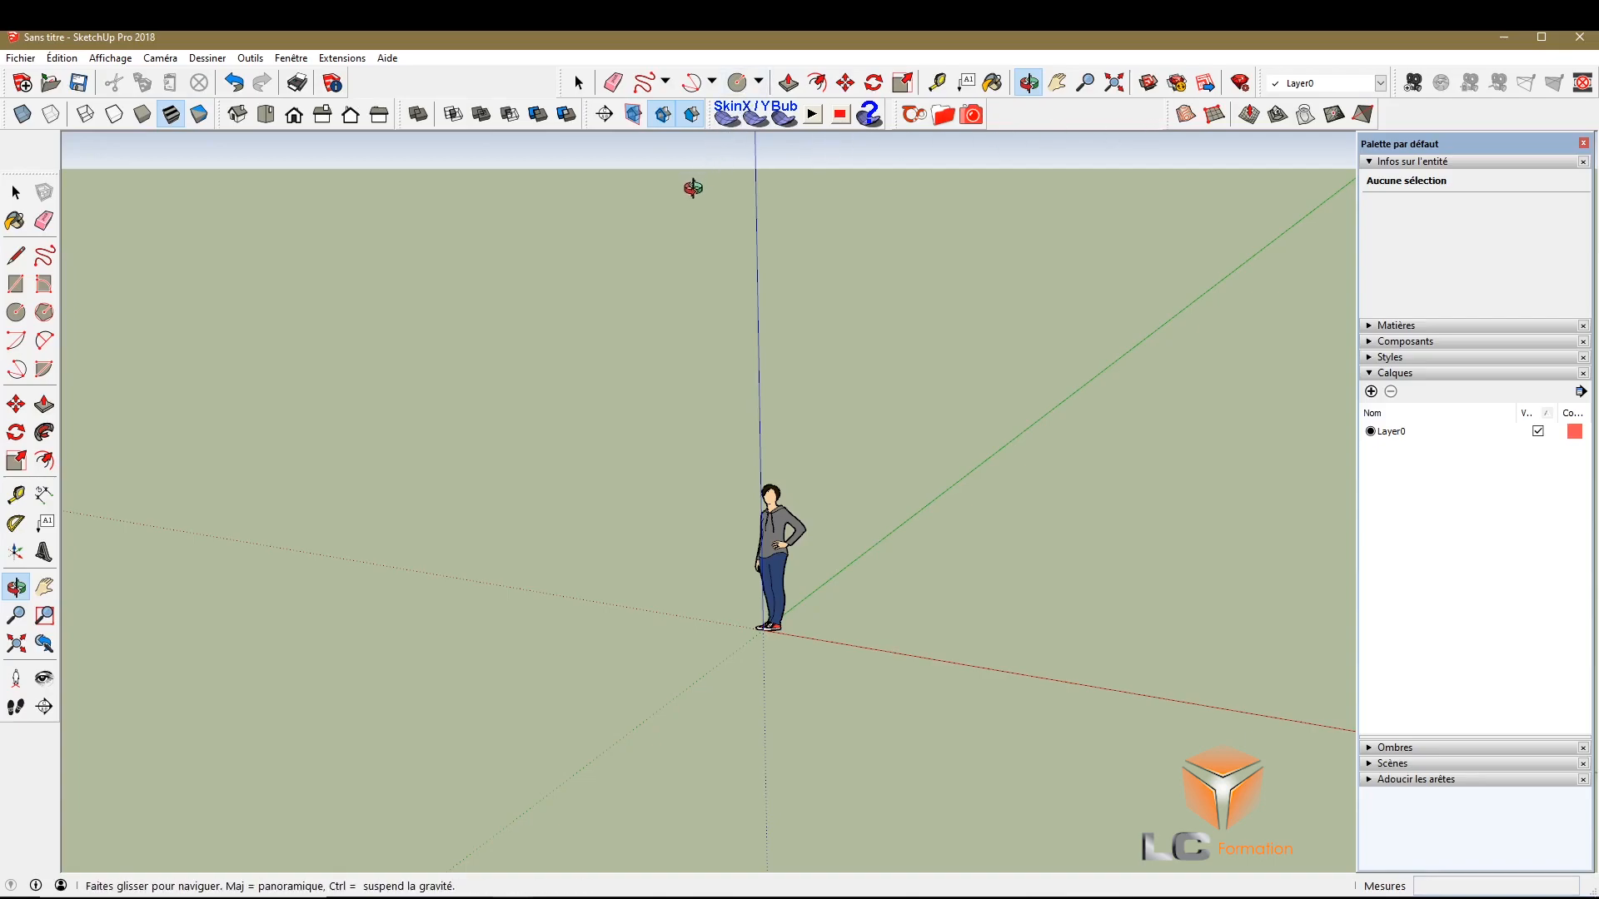
left_click_drag(914, 450, 807, 650)
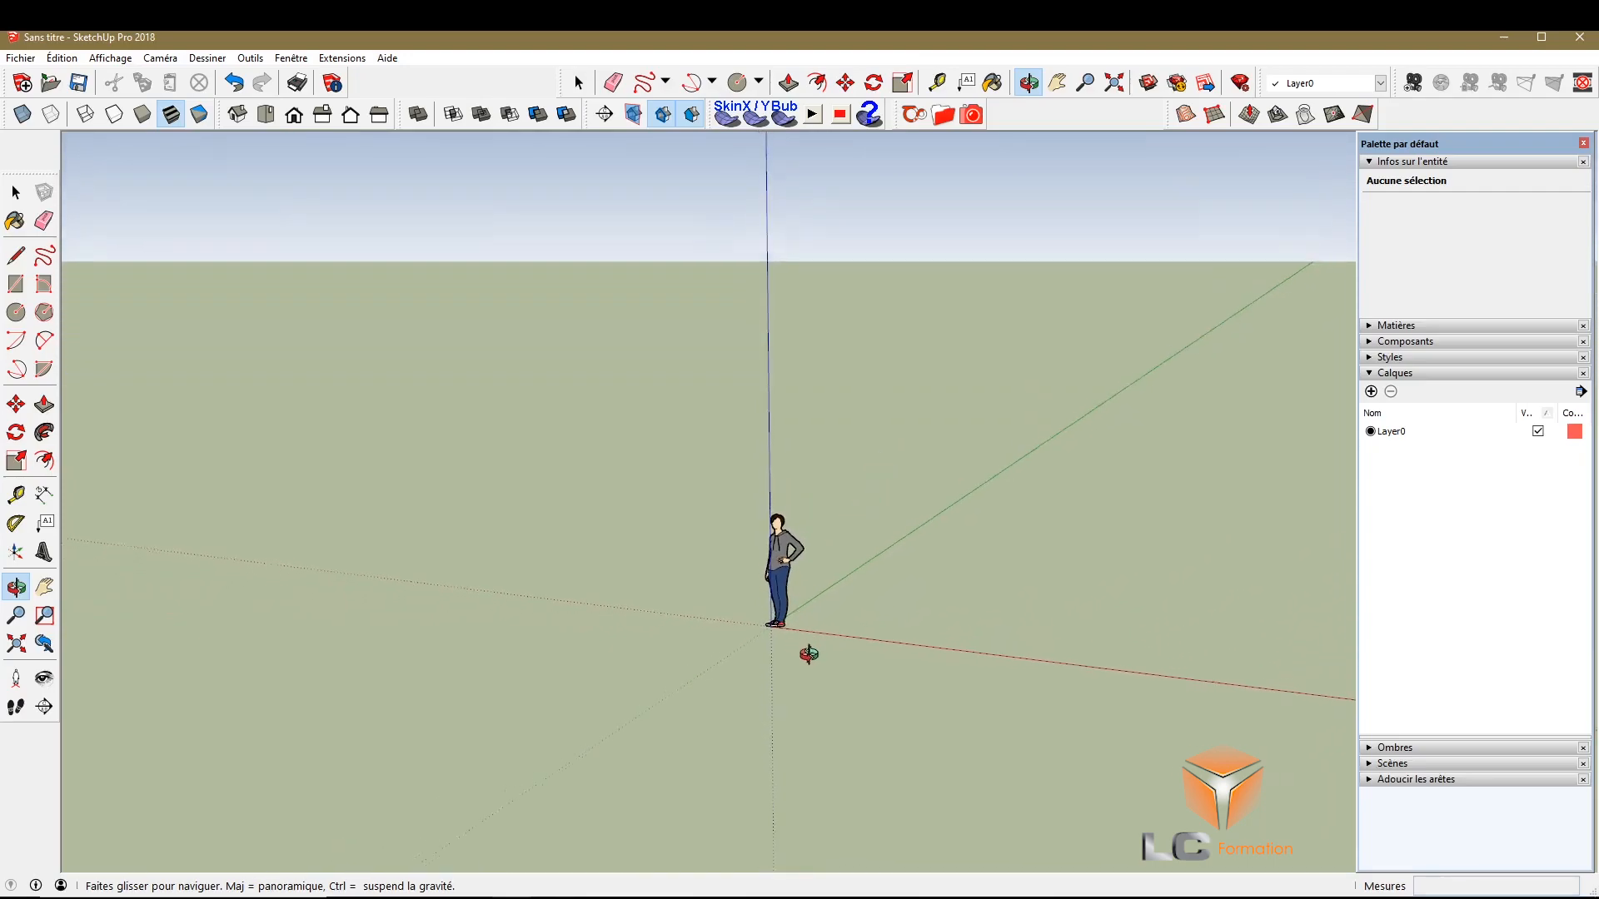
left_click_drag(700, 542, 855, 617)
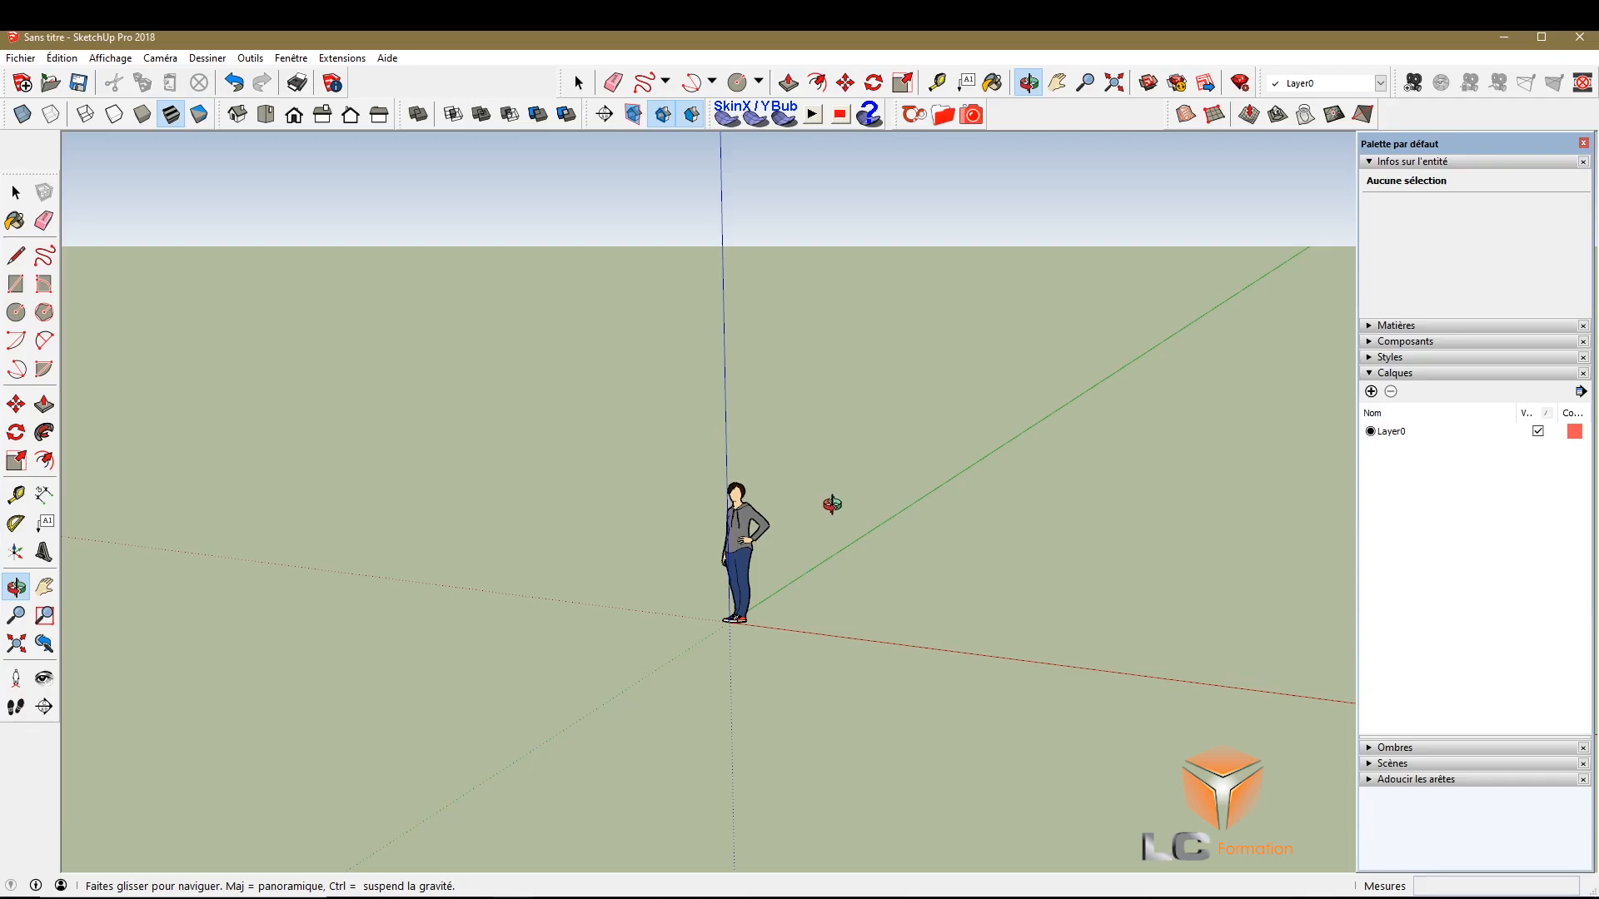
left_click_drag(792, 613, 863, 641)
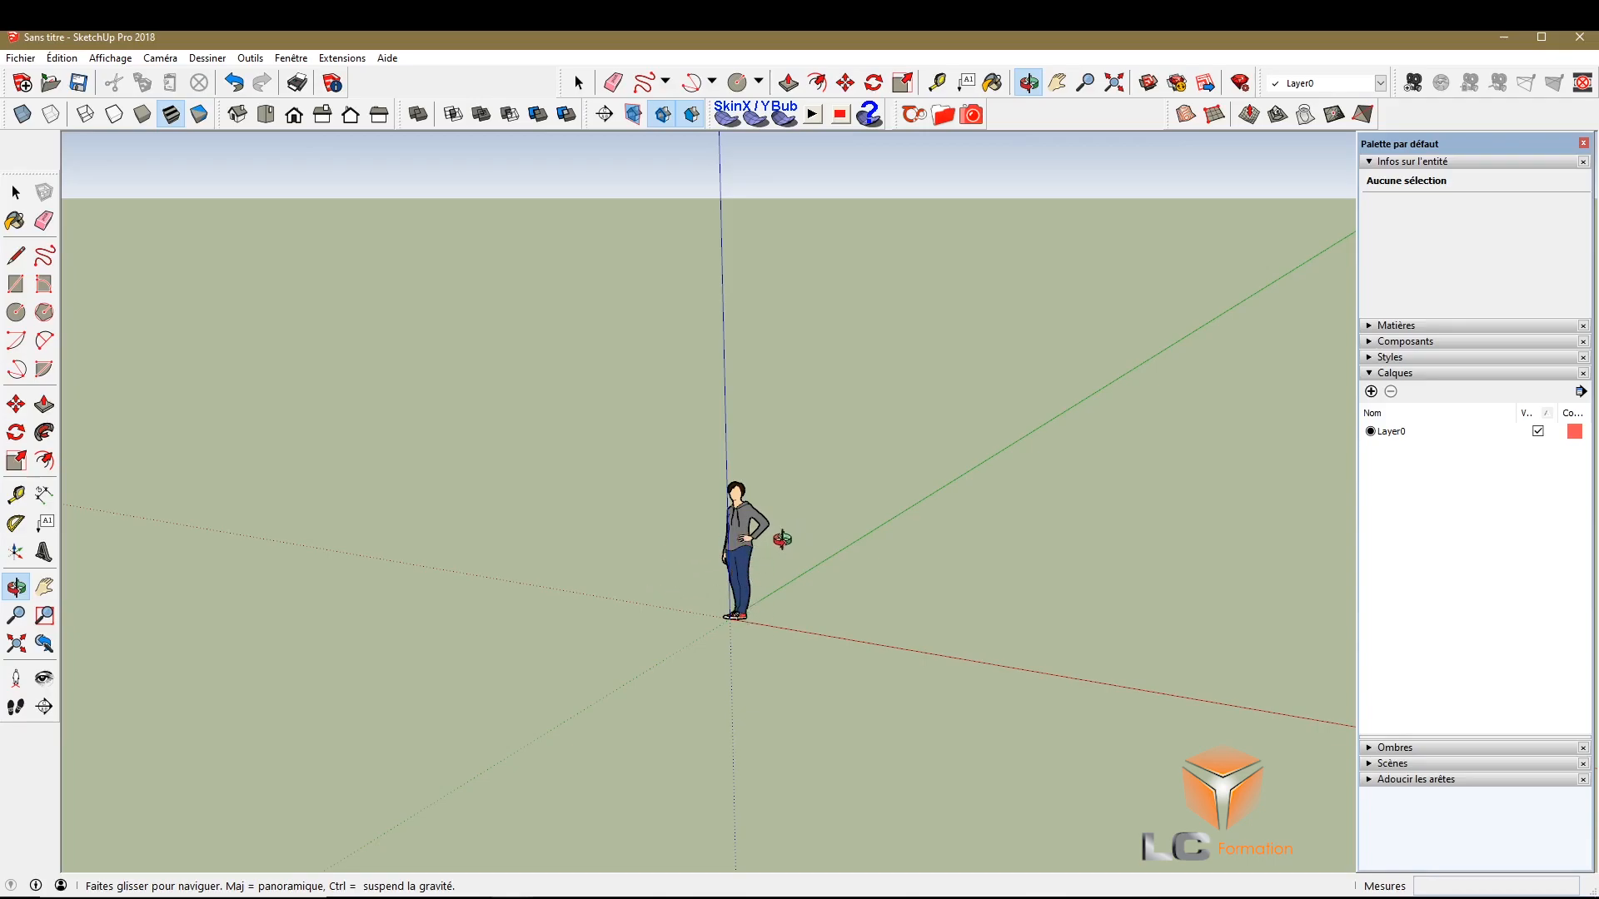
left_click_drag(739, 619, 950, 706)
left_click_drag(860, 667, 850, 456)
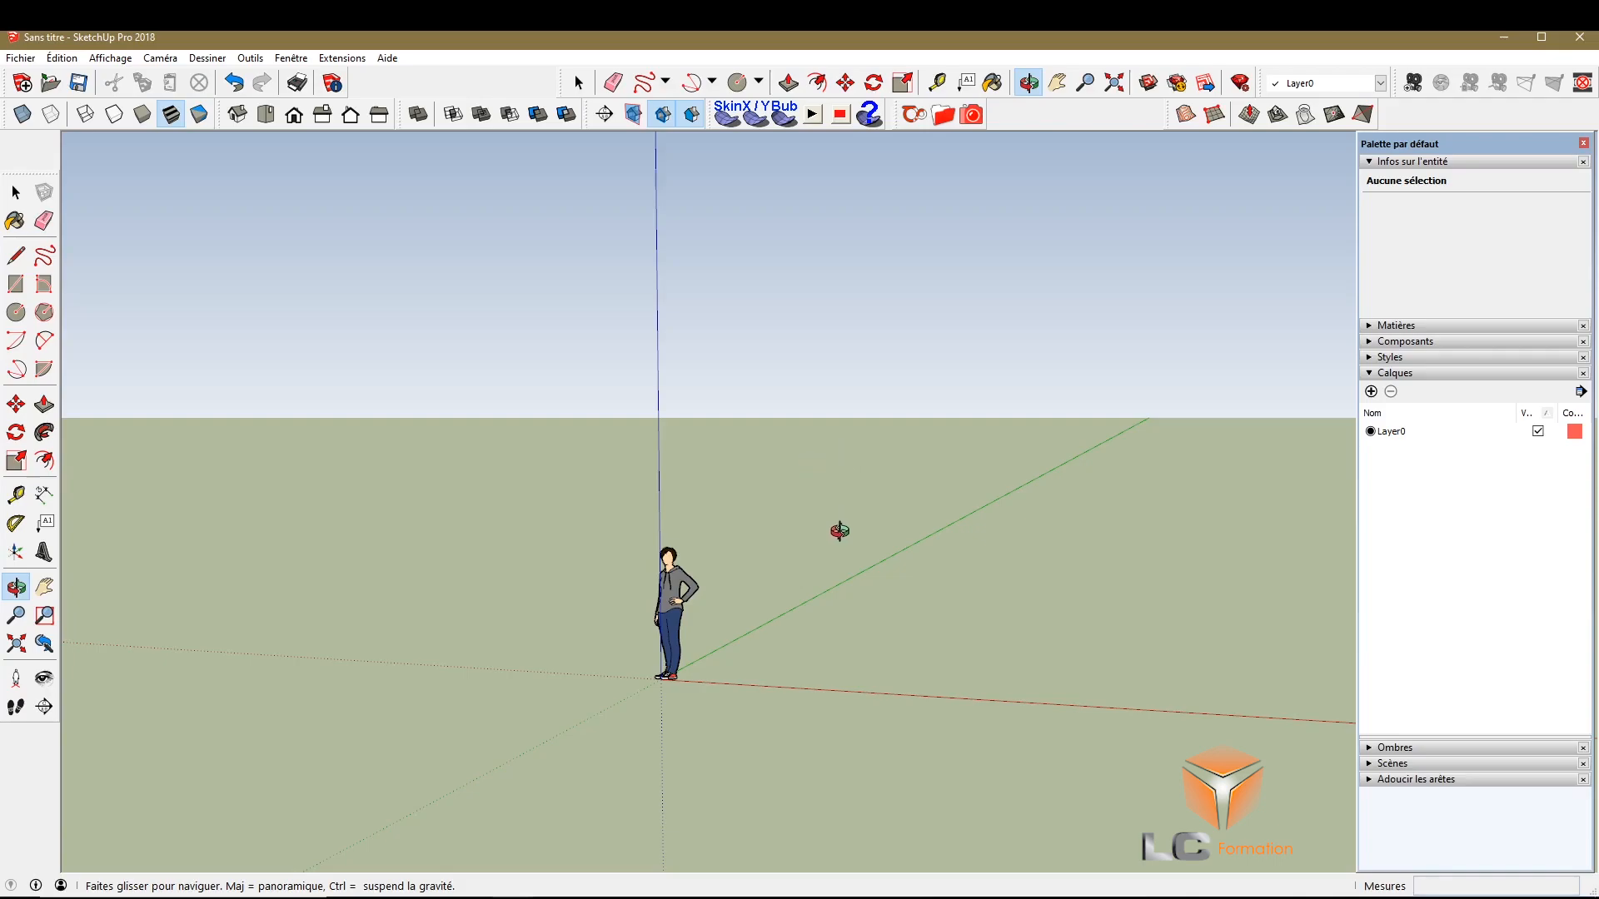
left_click_drag(792, 564, 737, 667)
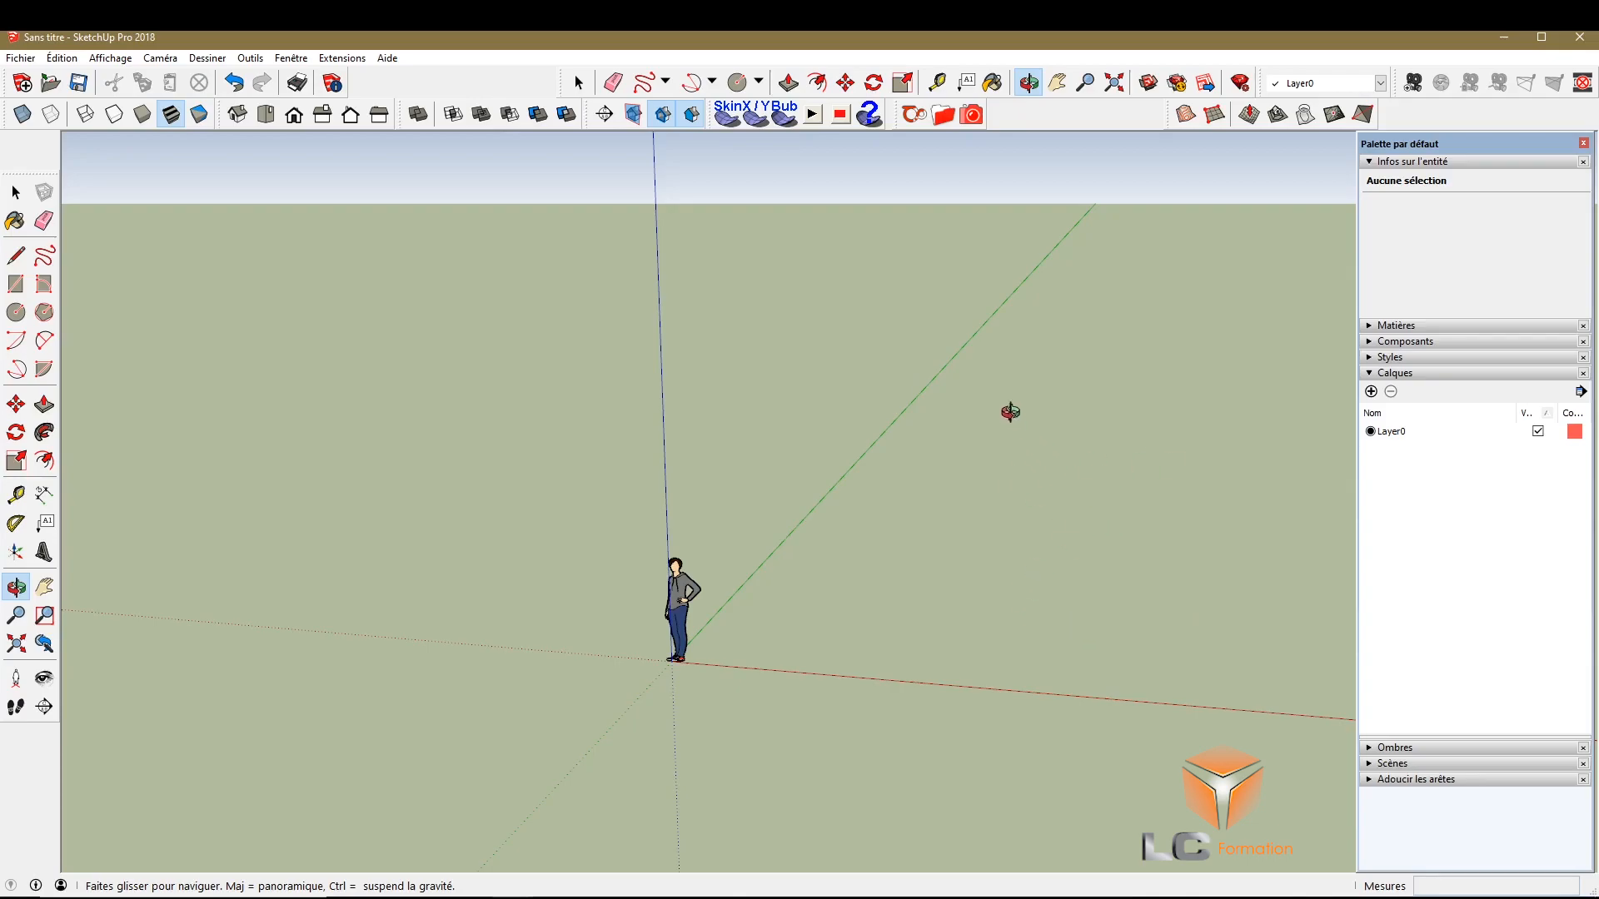
scroll(654, 518, "down", 2)
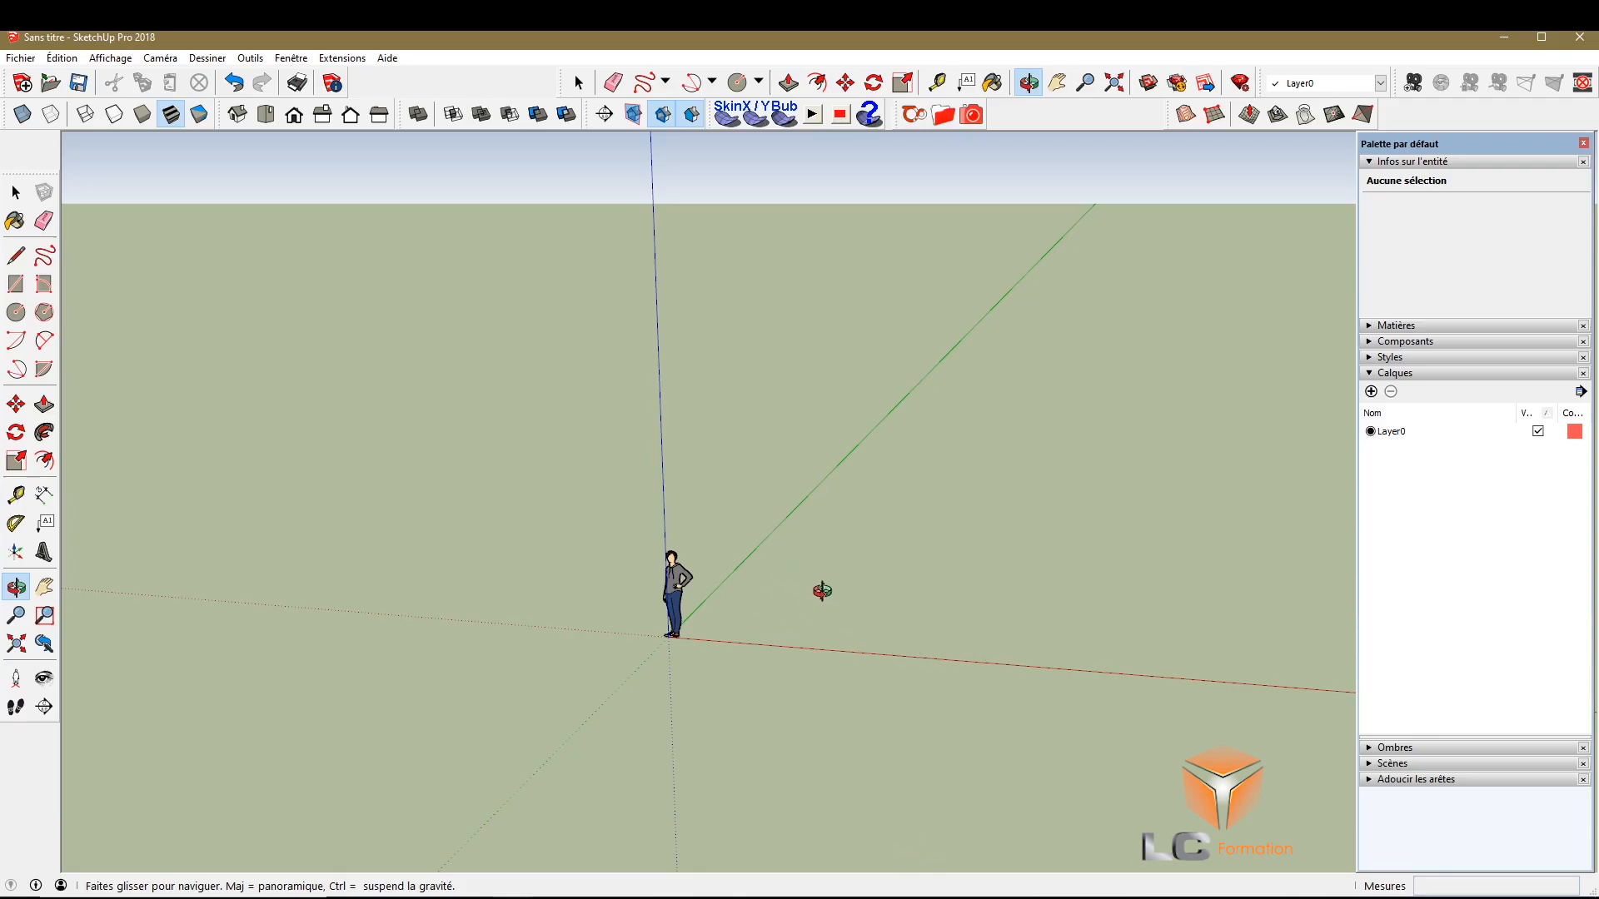
left_click_drag(958, 662, 635, 570)
scroll(831, 595, "up", 3)
scroll(495, 597, "down", 2)
scroll(248, 572, "up", 3)
scroll(649, 596, "up", 3)
scroll(753, 593, "down", 2)
left_click_drag(428, 664, 766, 580)
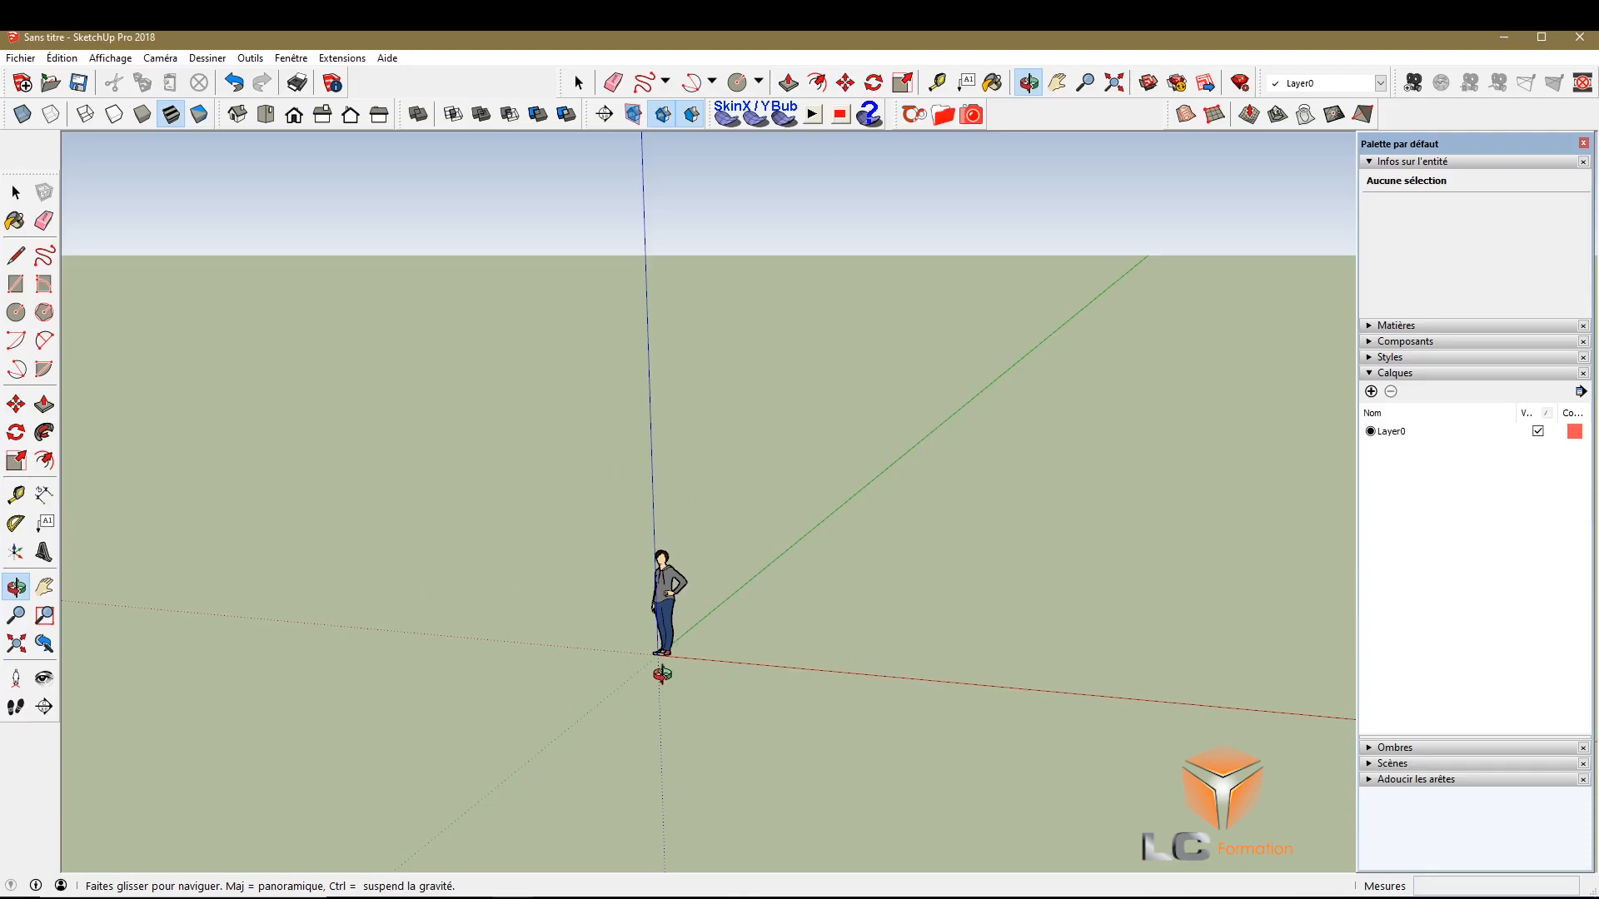
left_click_drag(608, 586, 563, 614)
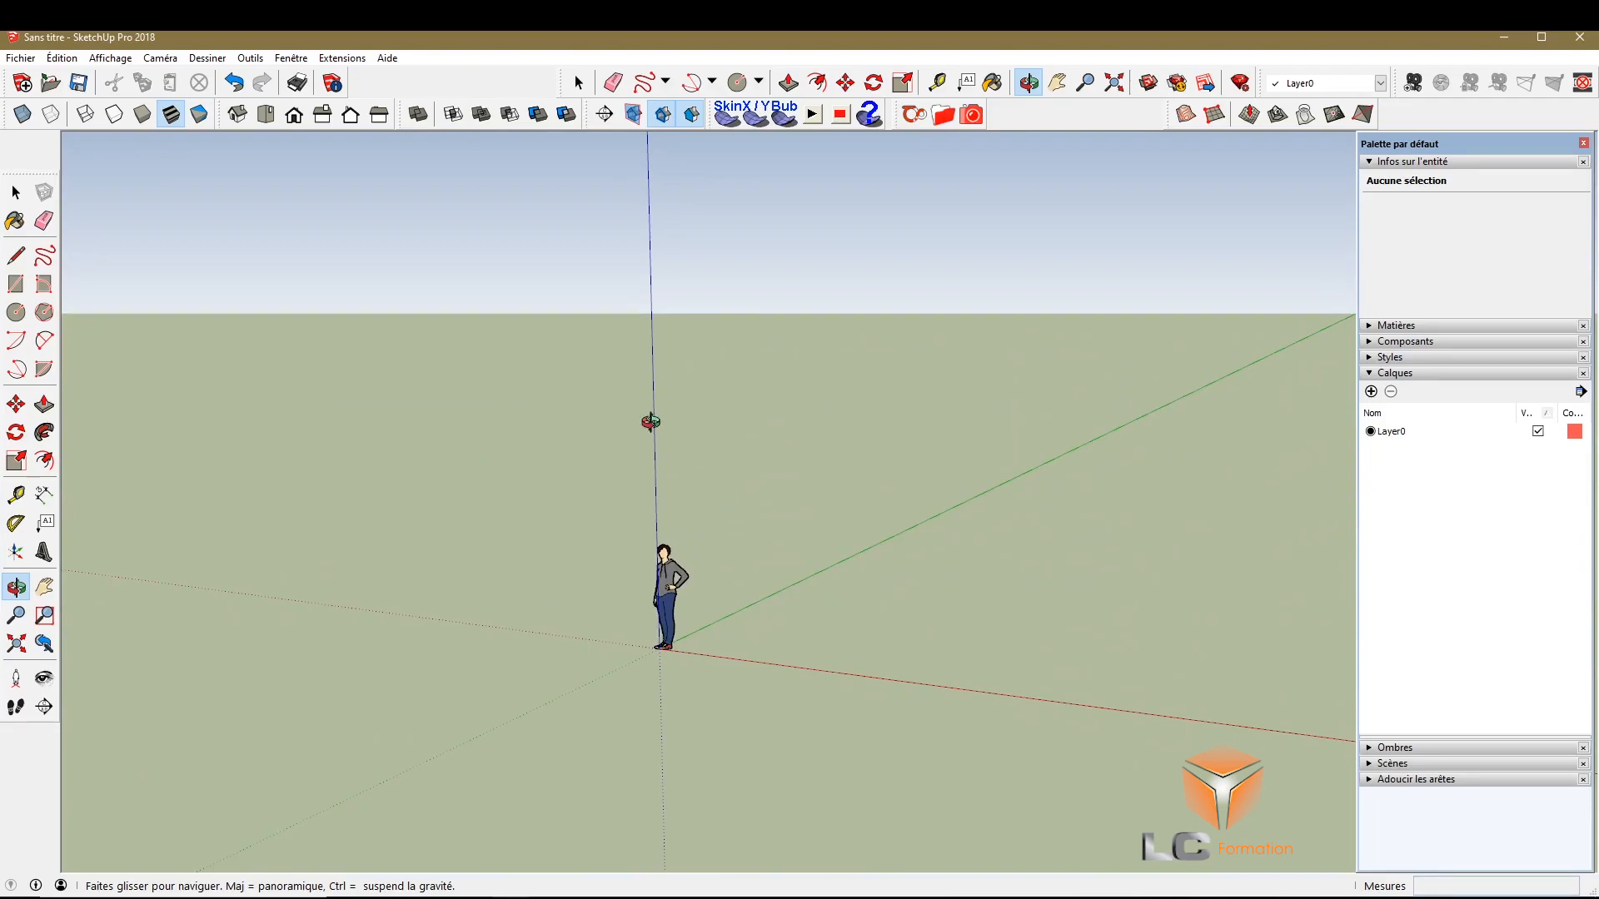
left_click_drag(738, 596, 644, 589)
left_click_drag(628, 657, 614, 571)
left_click(44, 587)
left_click(14, 588)
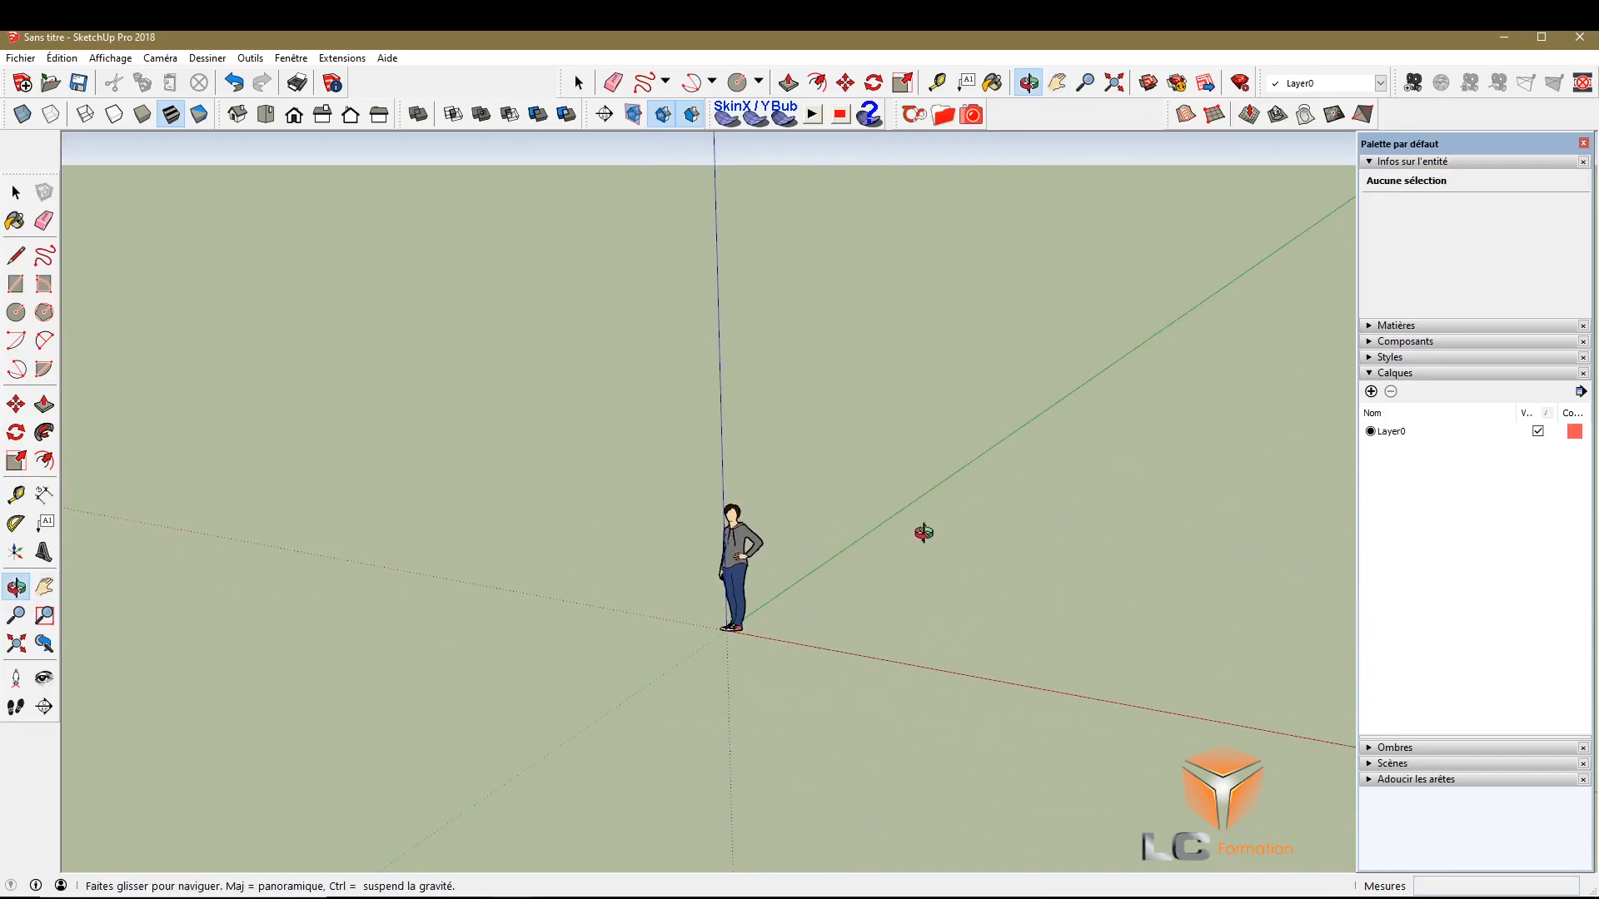
left_click_drag(914, 541, 806, 547)
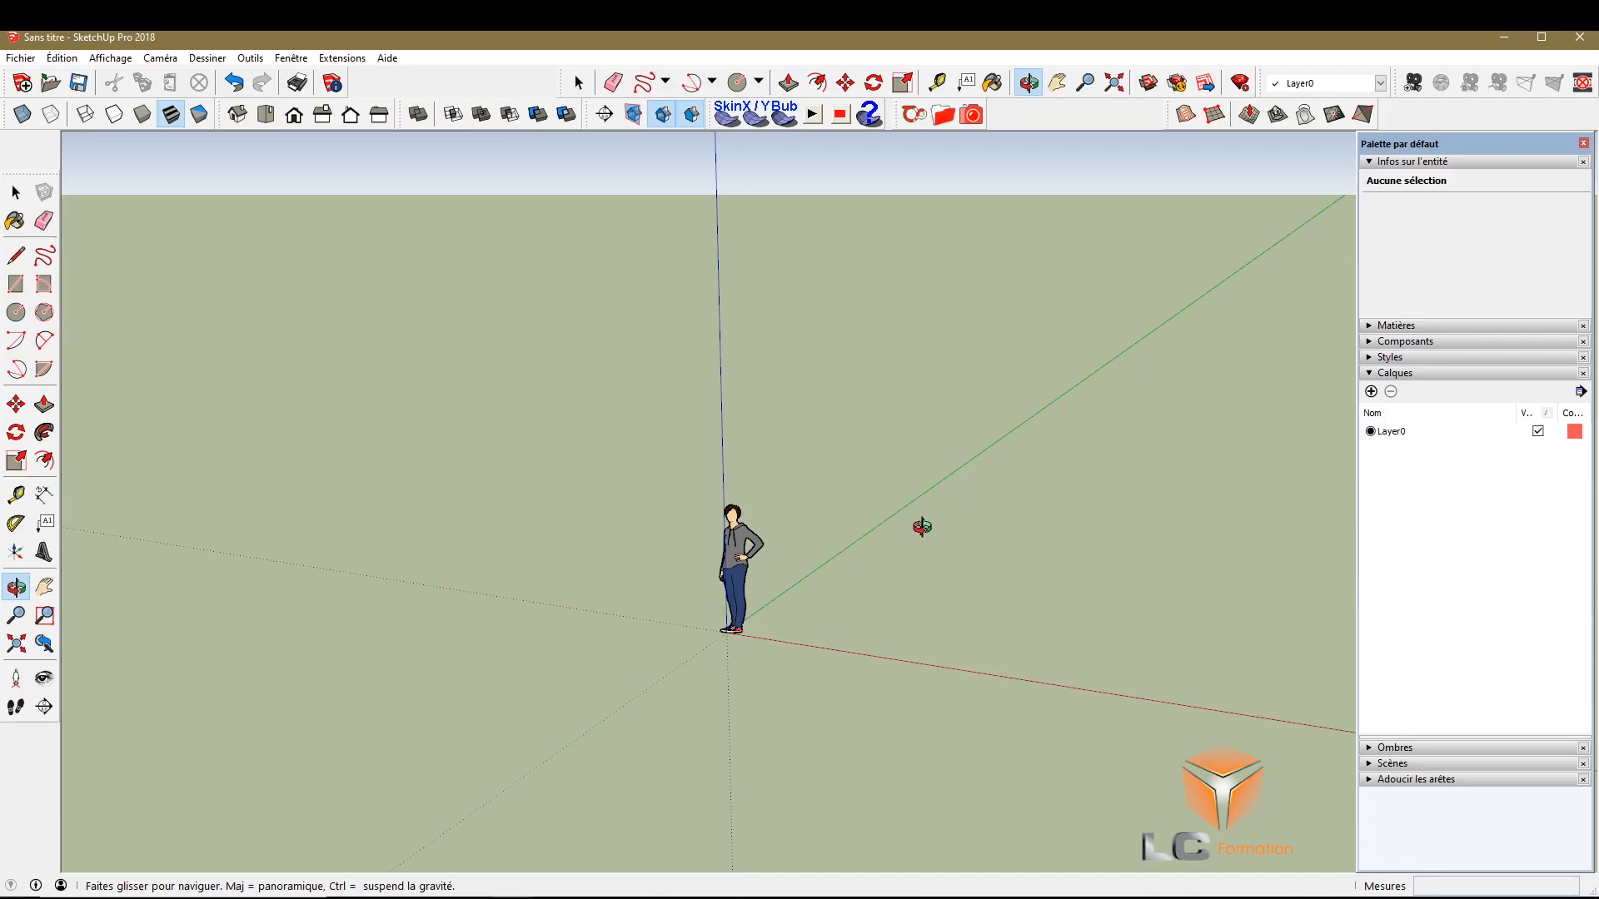
mouse_move(921, 528)
left_mouse_down()
mouse_move(685, 546)
mouse_move(980, 525)
mouse_move(906, 516)
left_mouse_up()
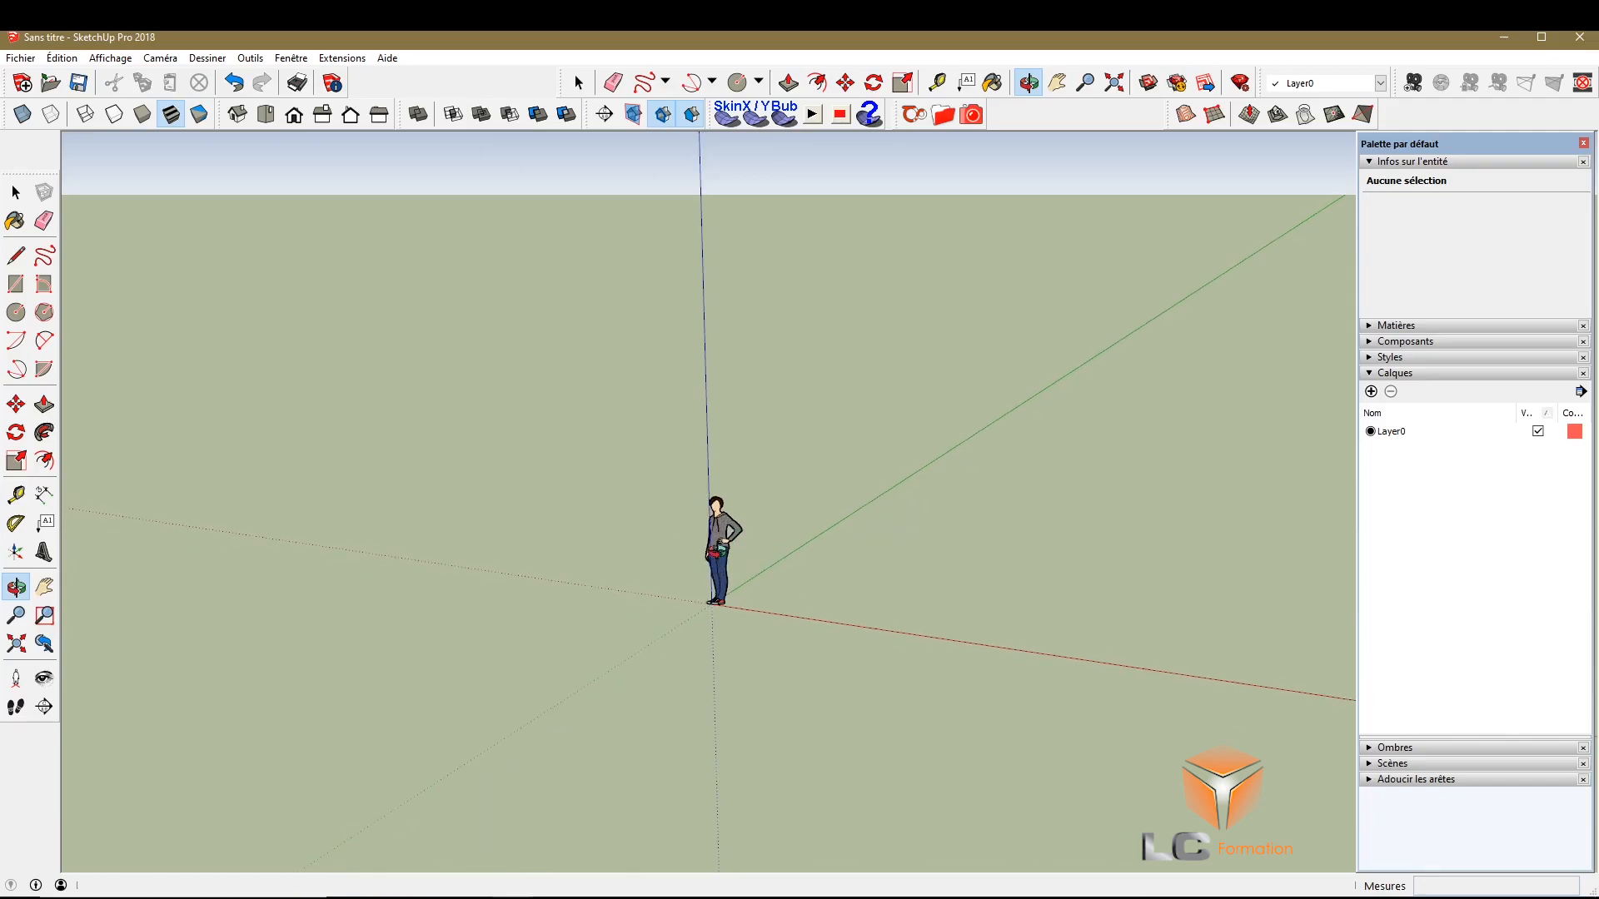
Examine the standing figure from close up and from farther away
scroll(721, 537, "up", 6)
scroll(721, 537, "down", 6)
scroll(730, 532, "up", 6)
scroll(730, 533, "down", 5)
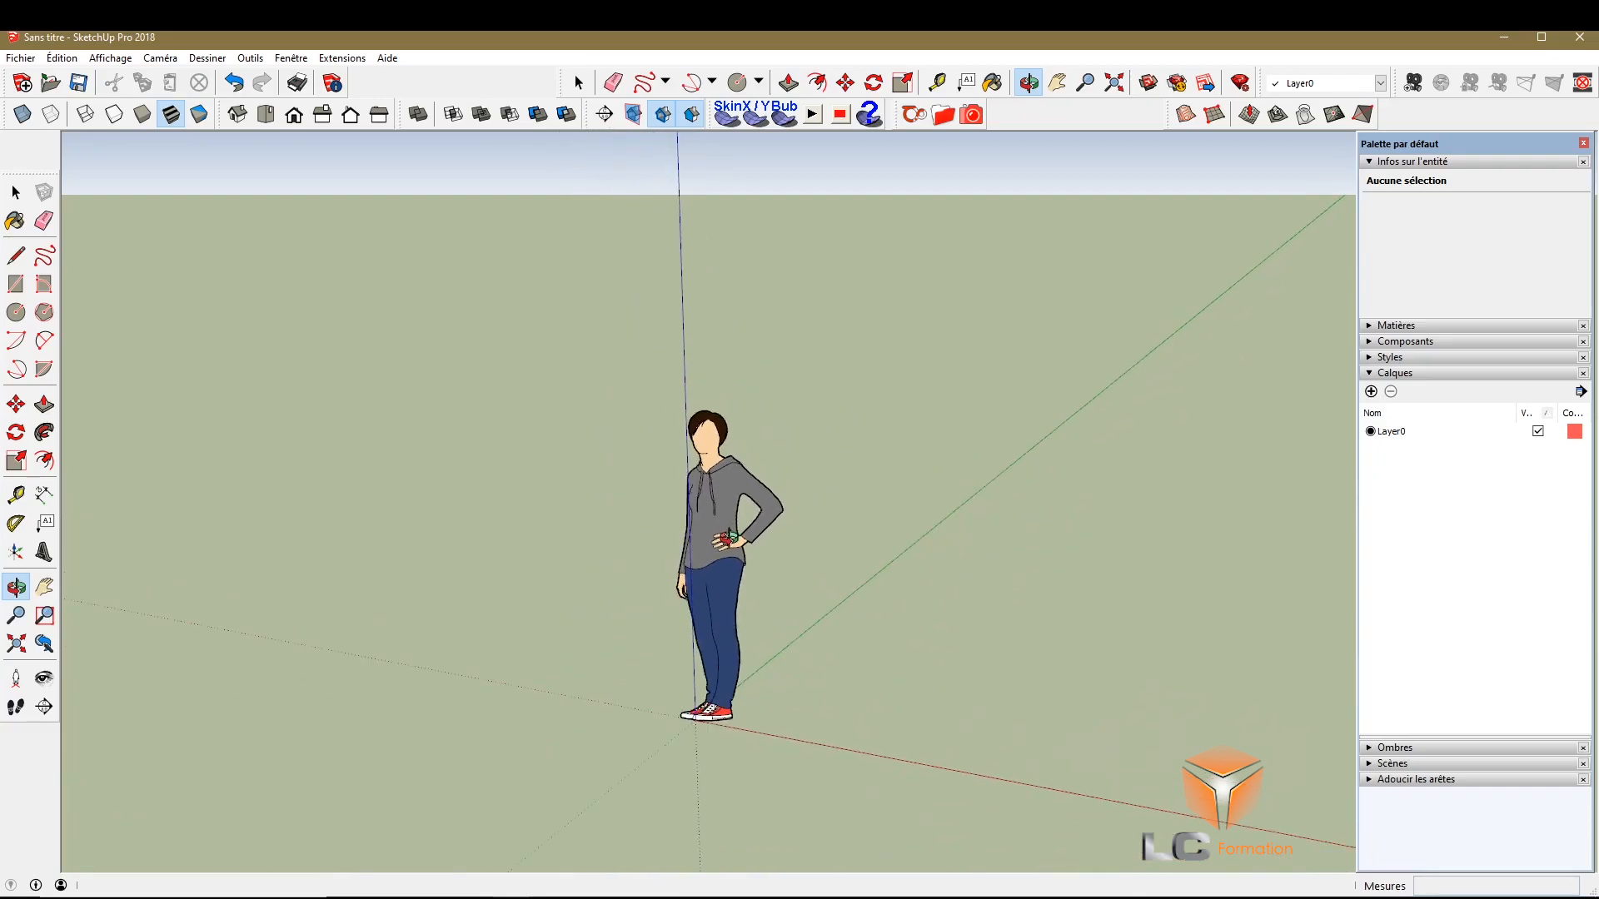
scroll(730, 537, "down", 3)
scroll(731, 537, "up", 5)
scroll(732, 540, "down", 5)
scroll(732, 542, "up", 5)
scroll(736, 548, "down", 4)
middle_click_drag(736, 547, 670, 609)
scroll(731, 567, "down", 2)
left_click_drag(669, 610, 729, 579)
Select the standing figure and display its entity information with the layer list collapsed
left_click(17, 193)
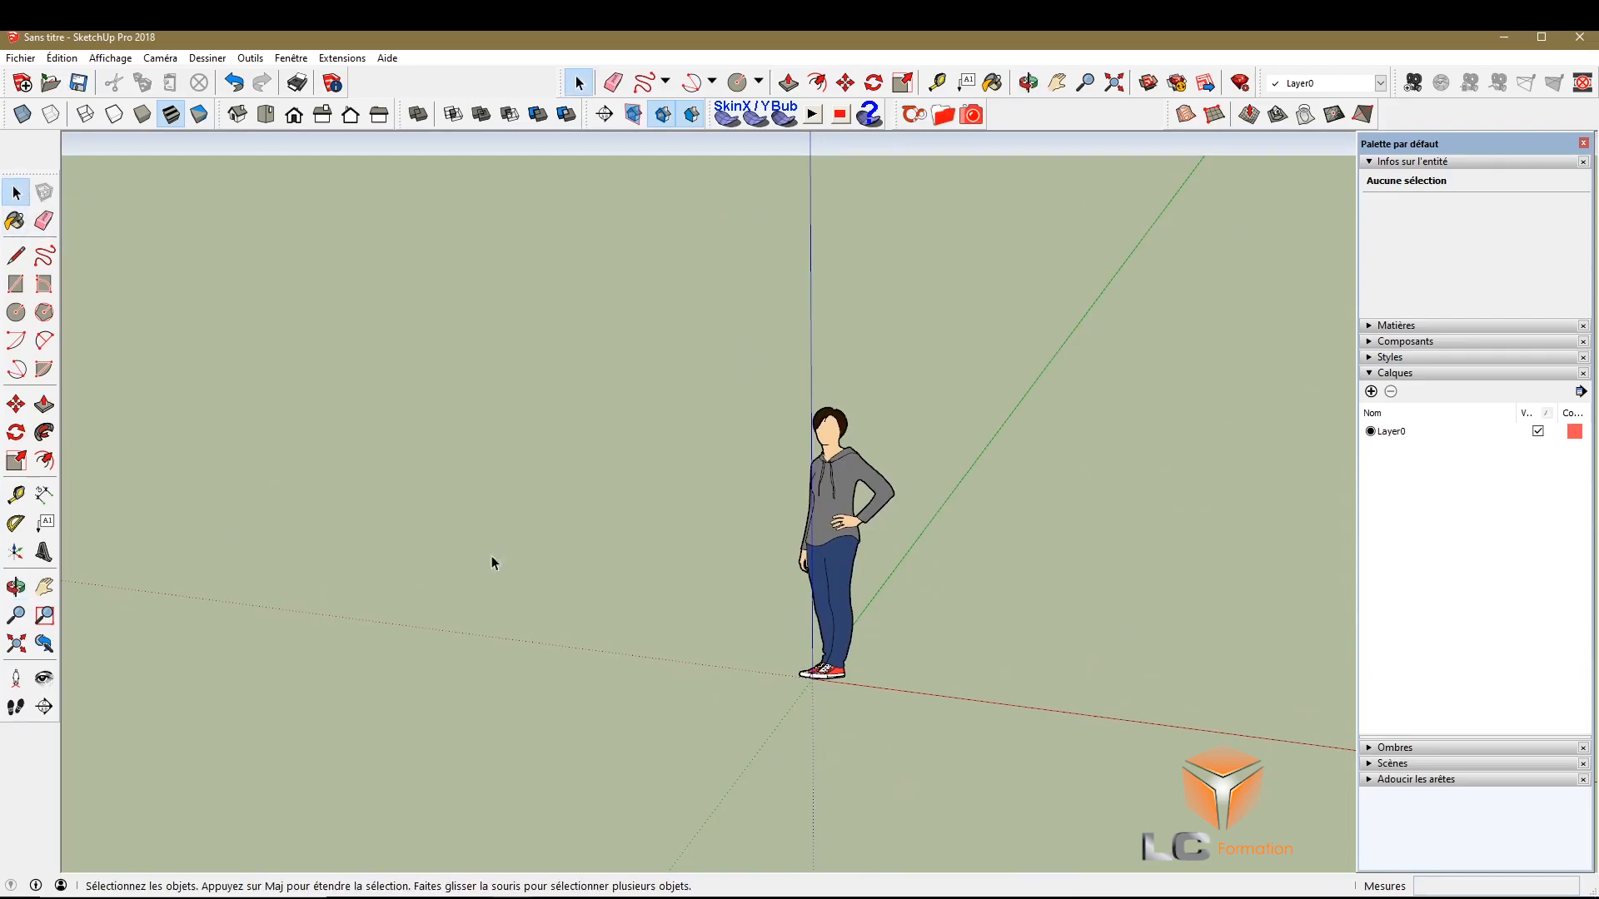
left_click(833, 463)
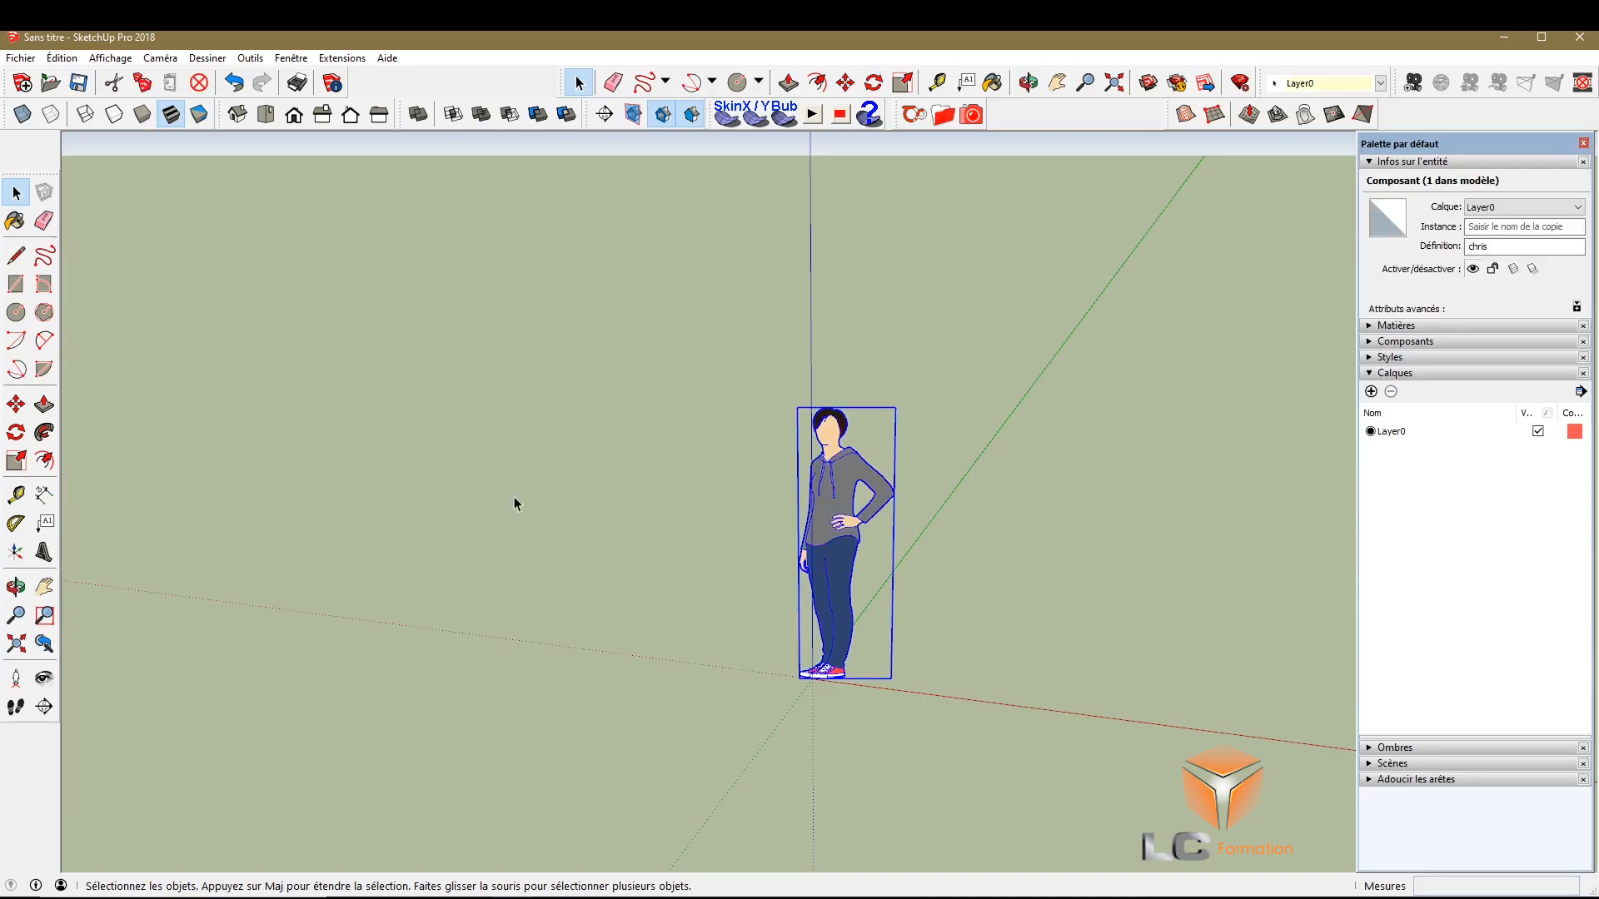
scroll(371, 502, "down", 3)
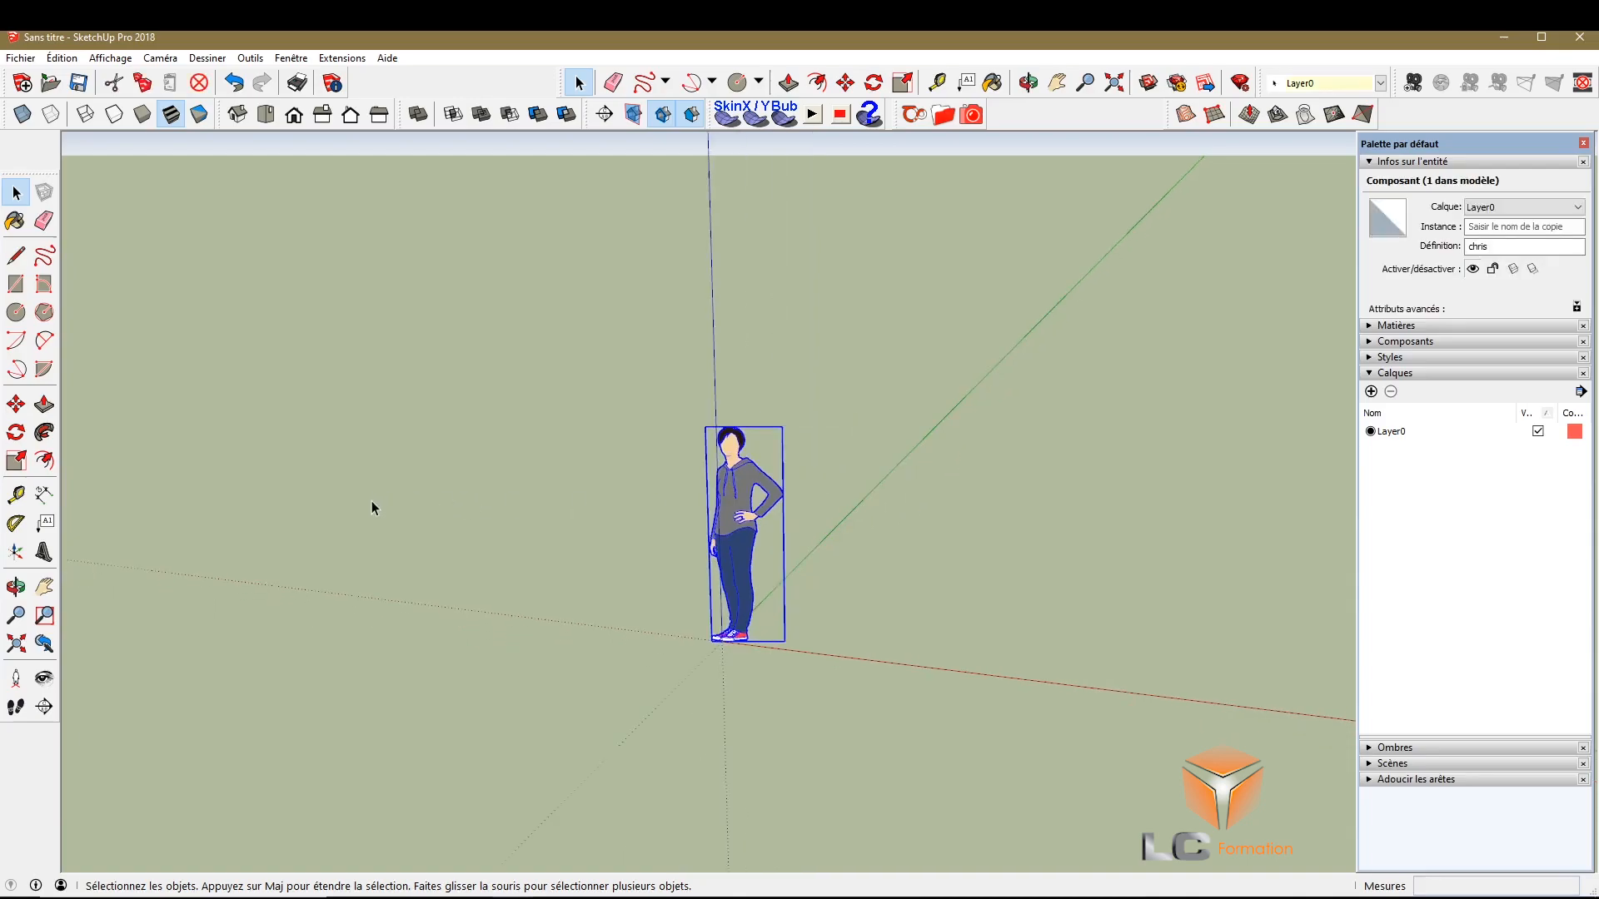
left_click(1365, 373)
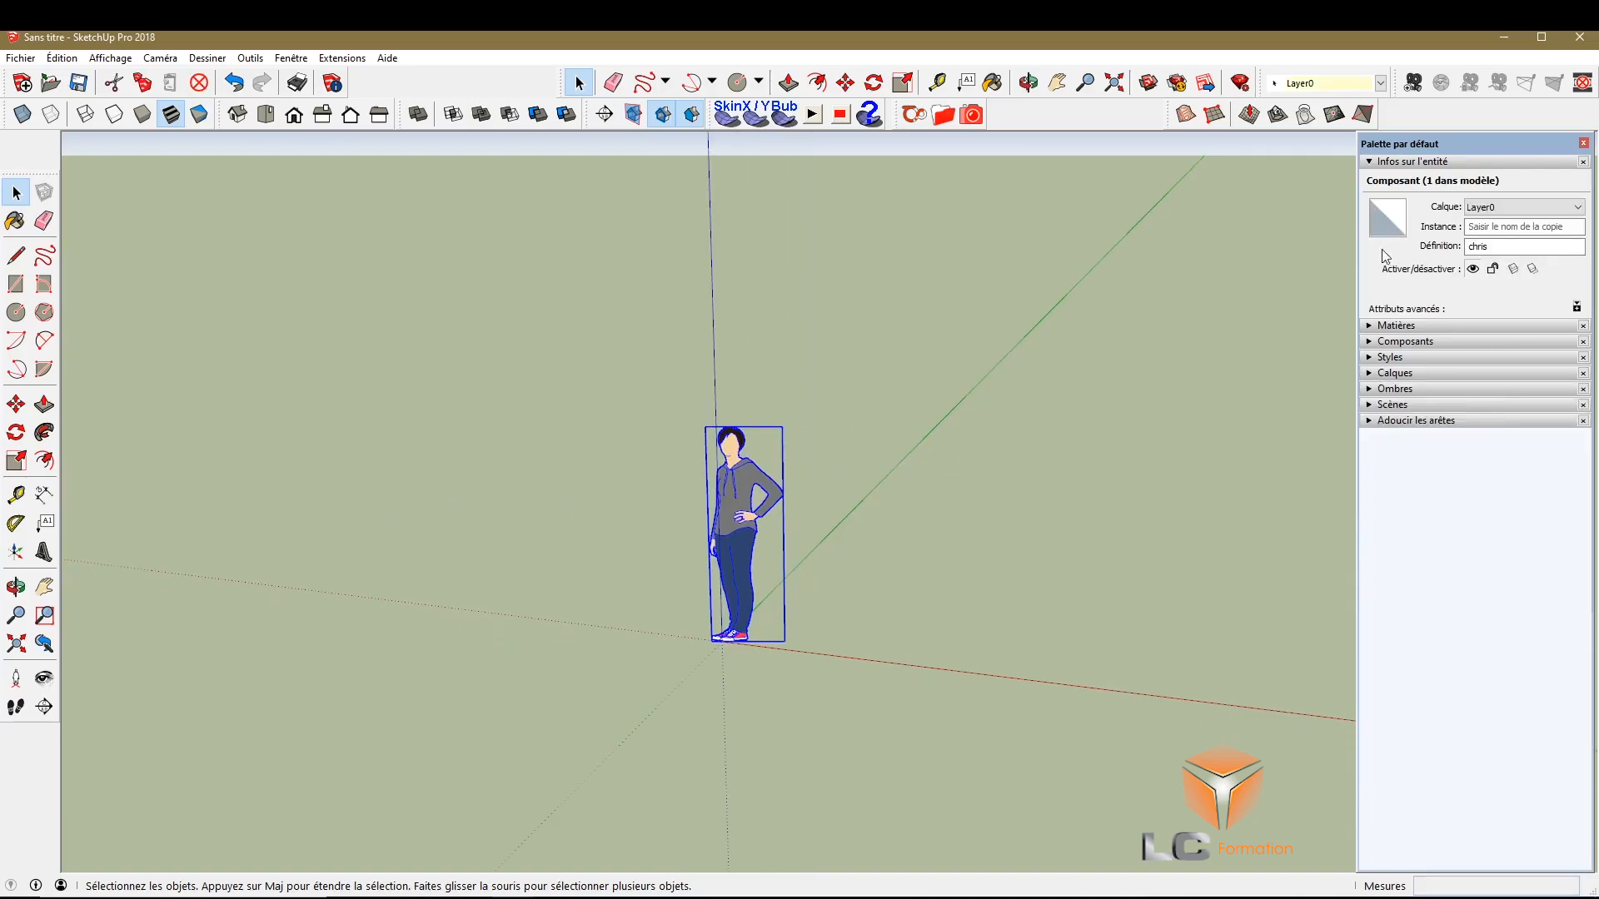
left_click(1369, 162)
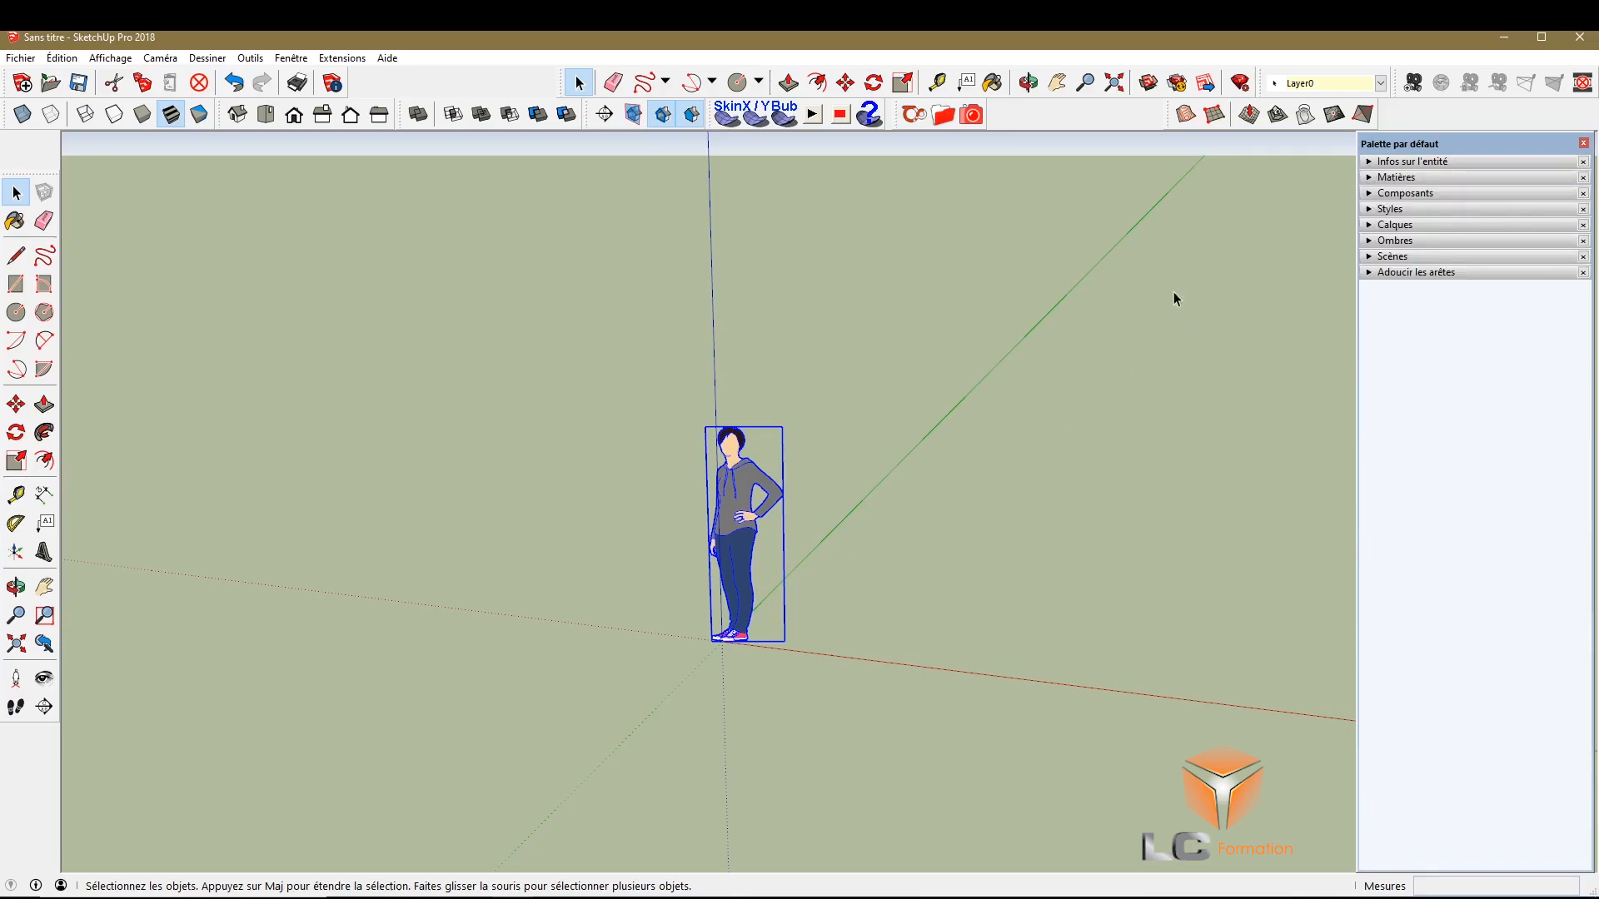
left_click(976, 549)
left_click(762, 478)
left_click(1368, 163)
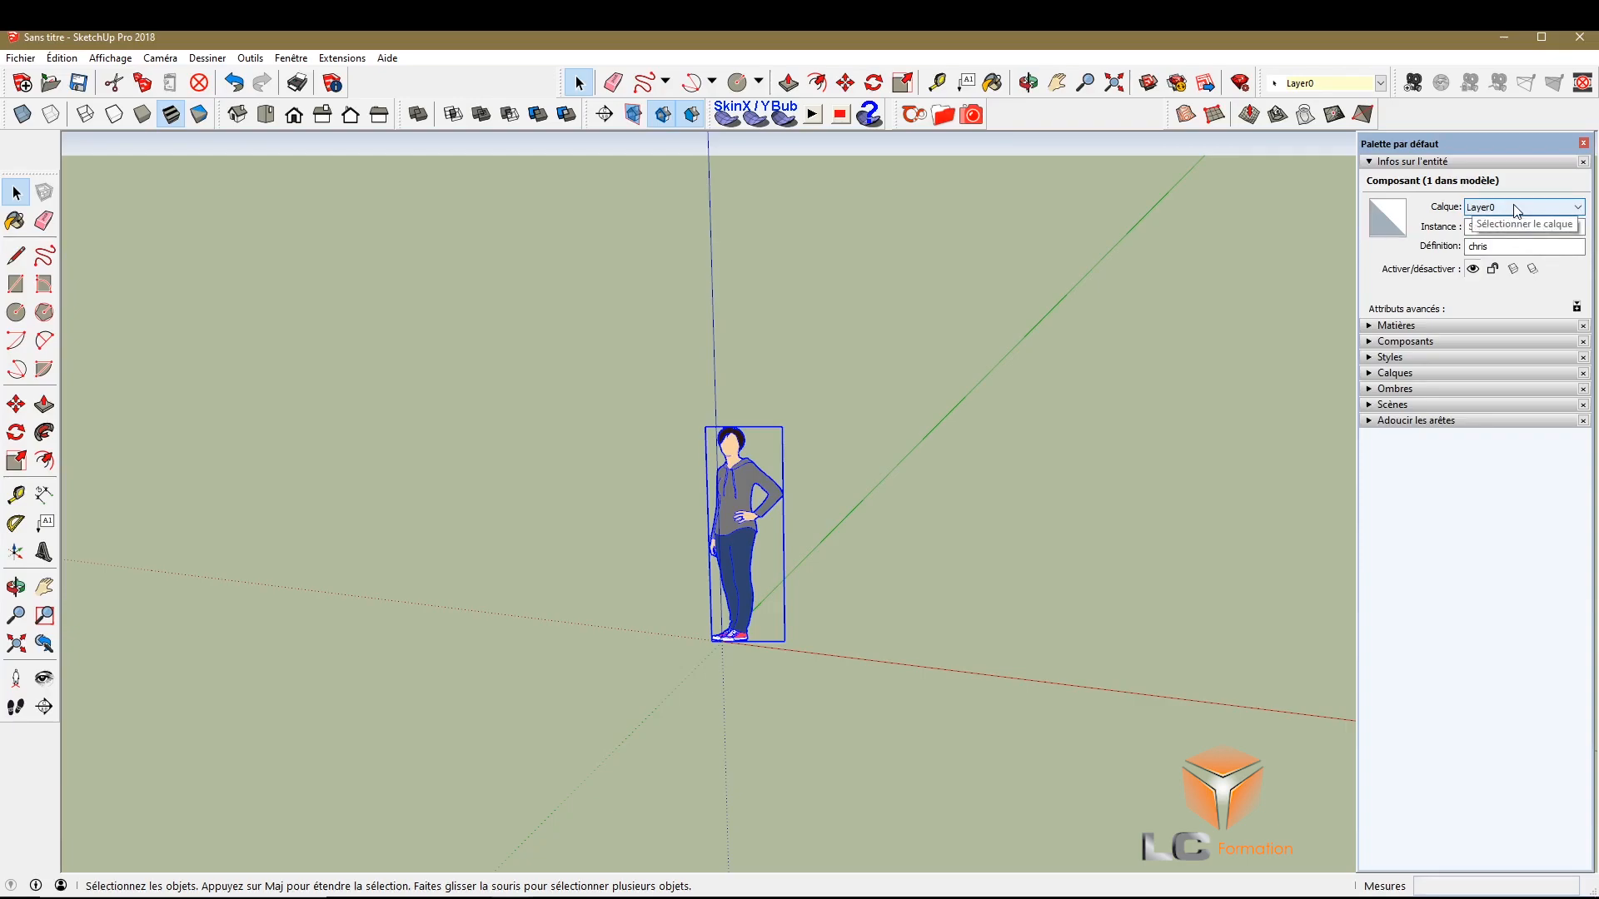
Replace the figure's component definition name with a person's first name
left_click(1499, 247)
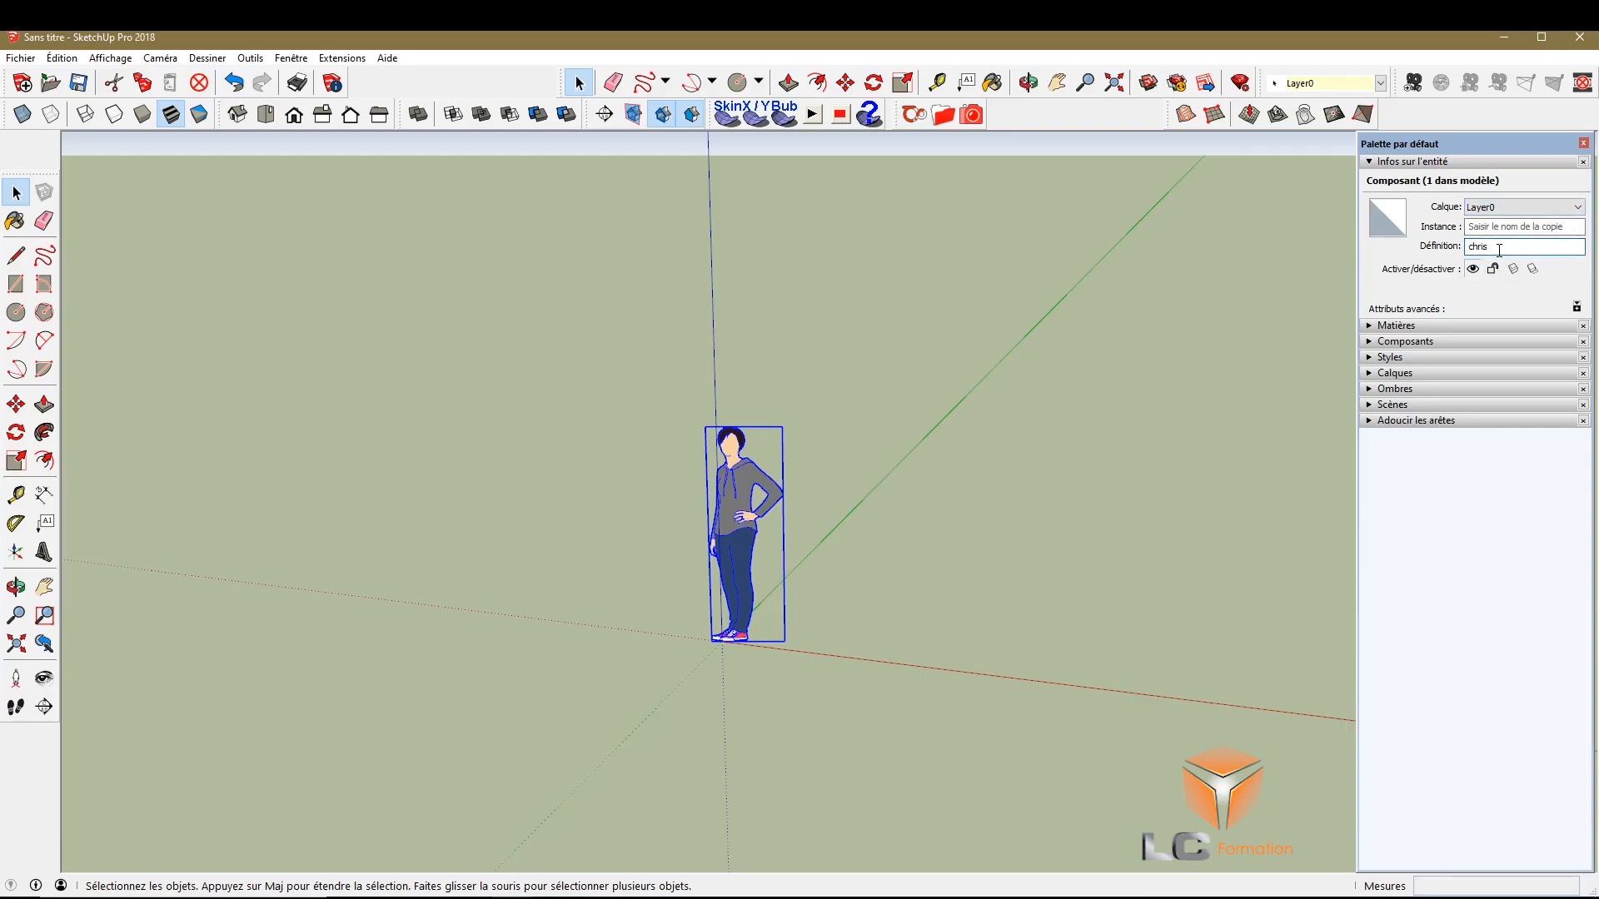
left_click_drag(1497, 246, 1449, 244)
type("Marcel")
left_click_drag(1499, 248, 1488, 250)
key("BackSpace")
left_click(820, 490)
left_click(773, 495)
Show the layer list and add a new layer named Public
left_click(1368, 373)
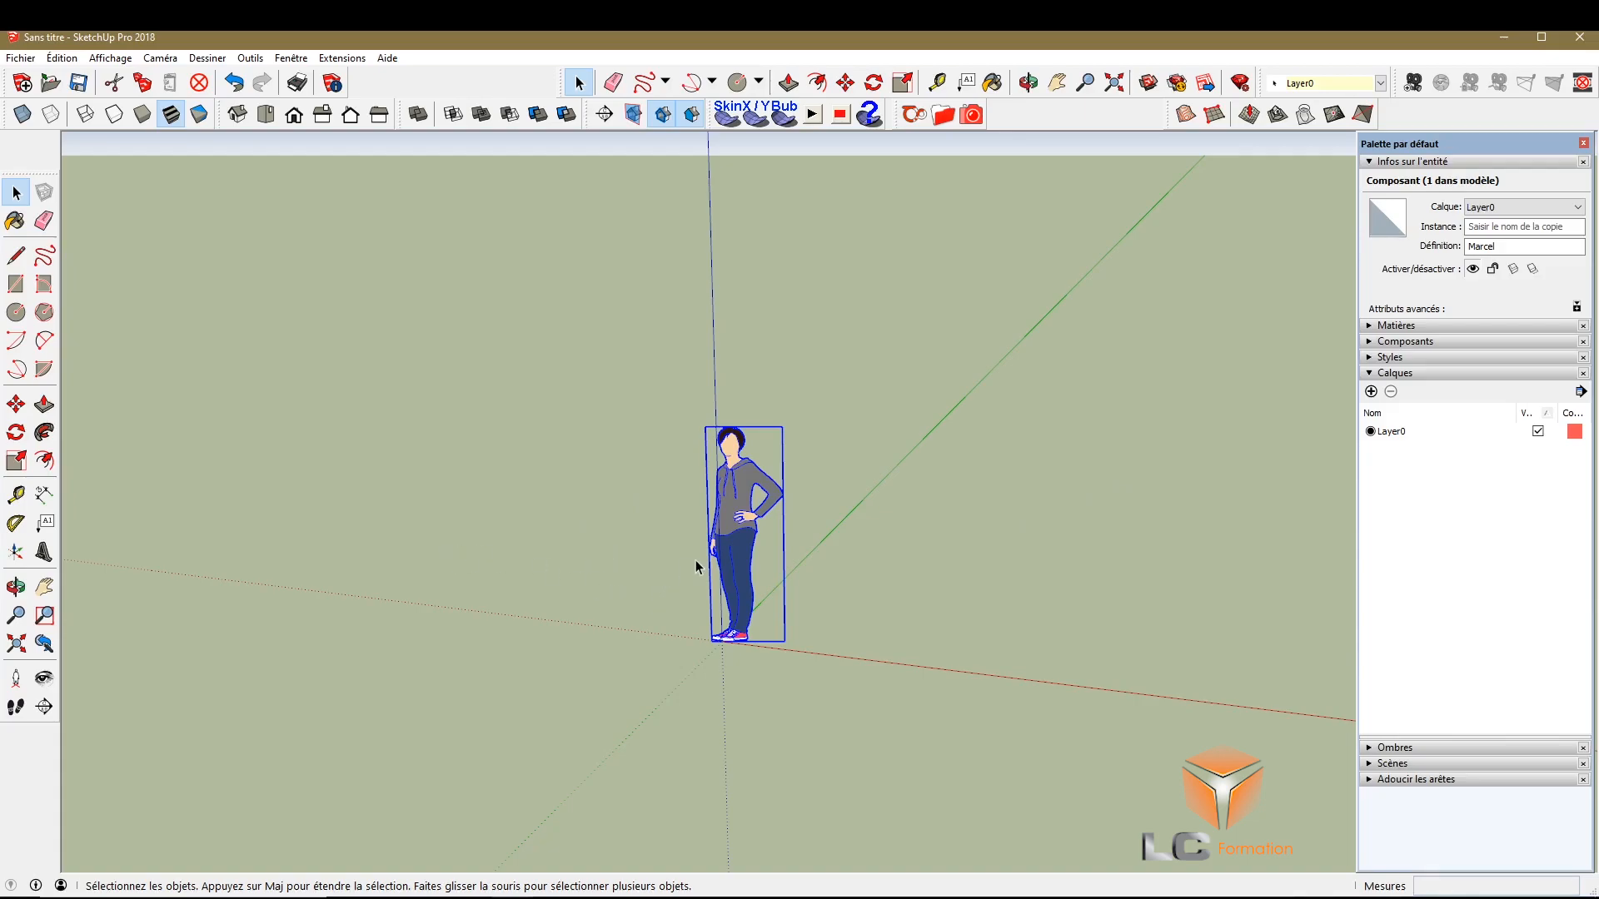
scroll(696, 562, "down", 1)
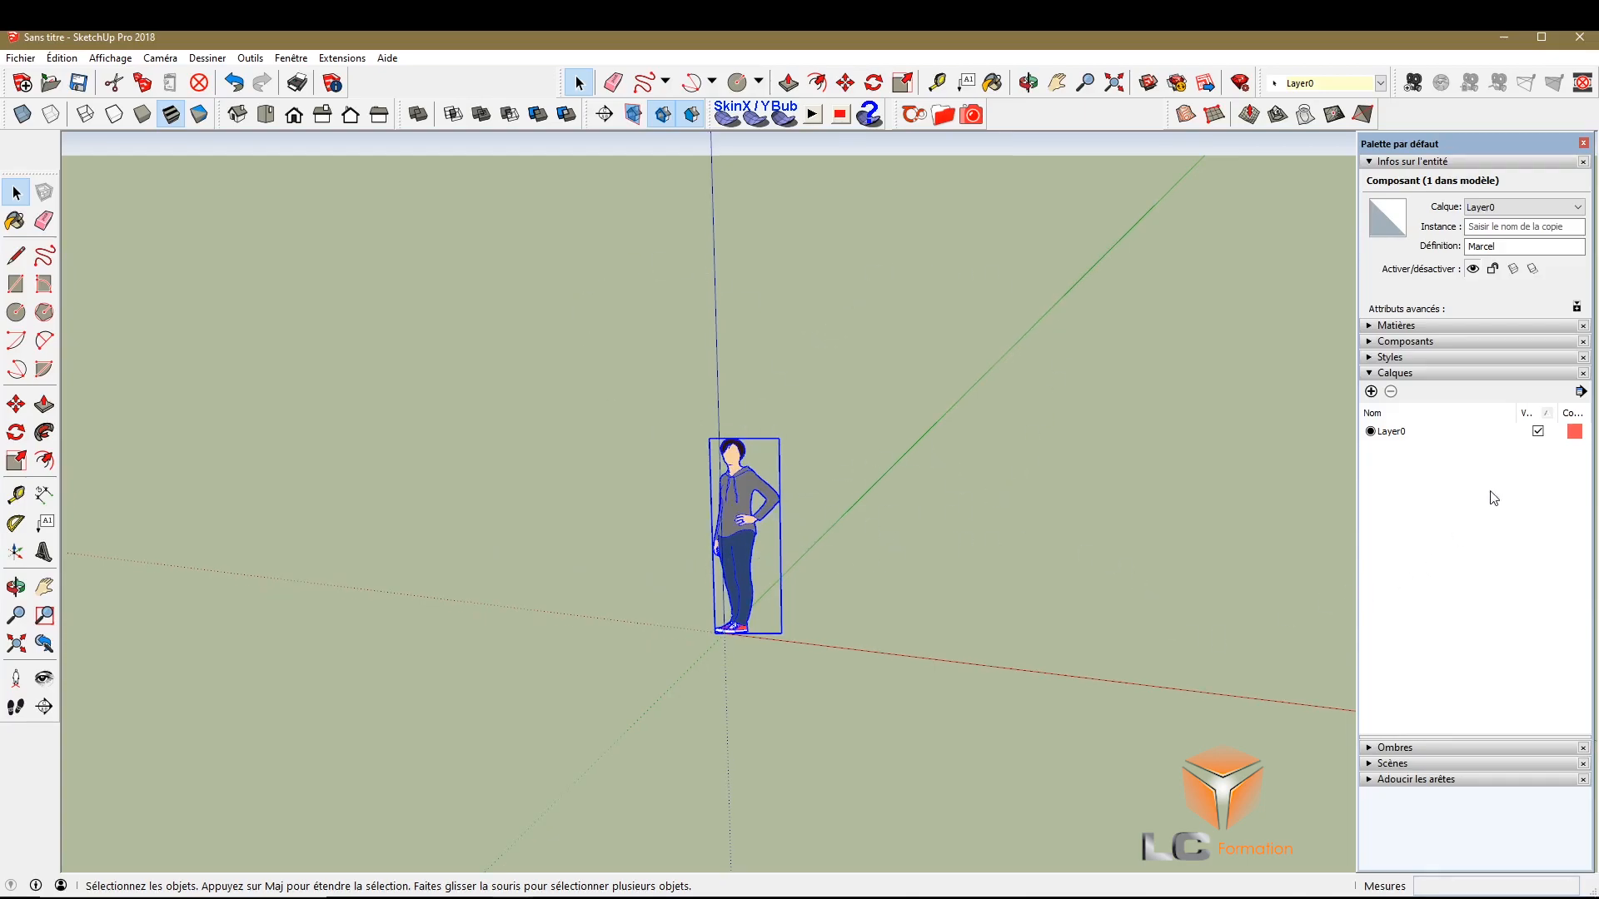
left_click(1371, 392)
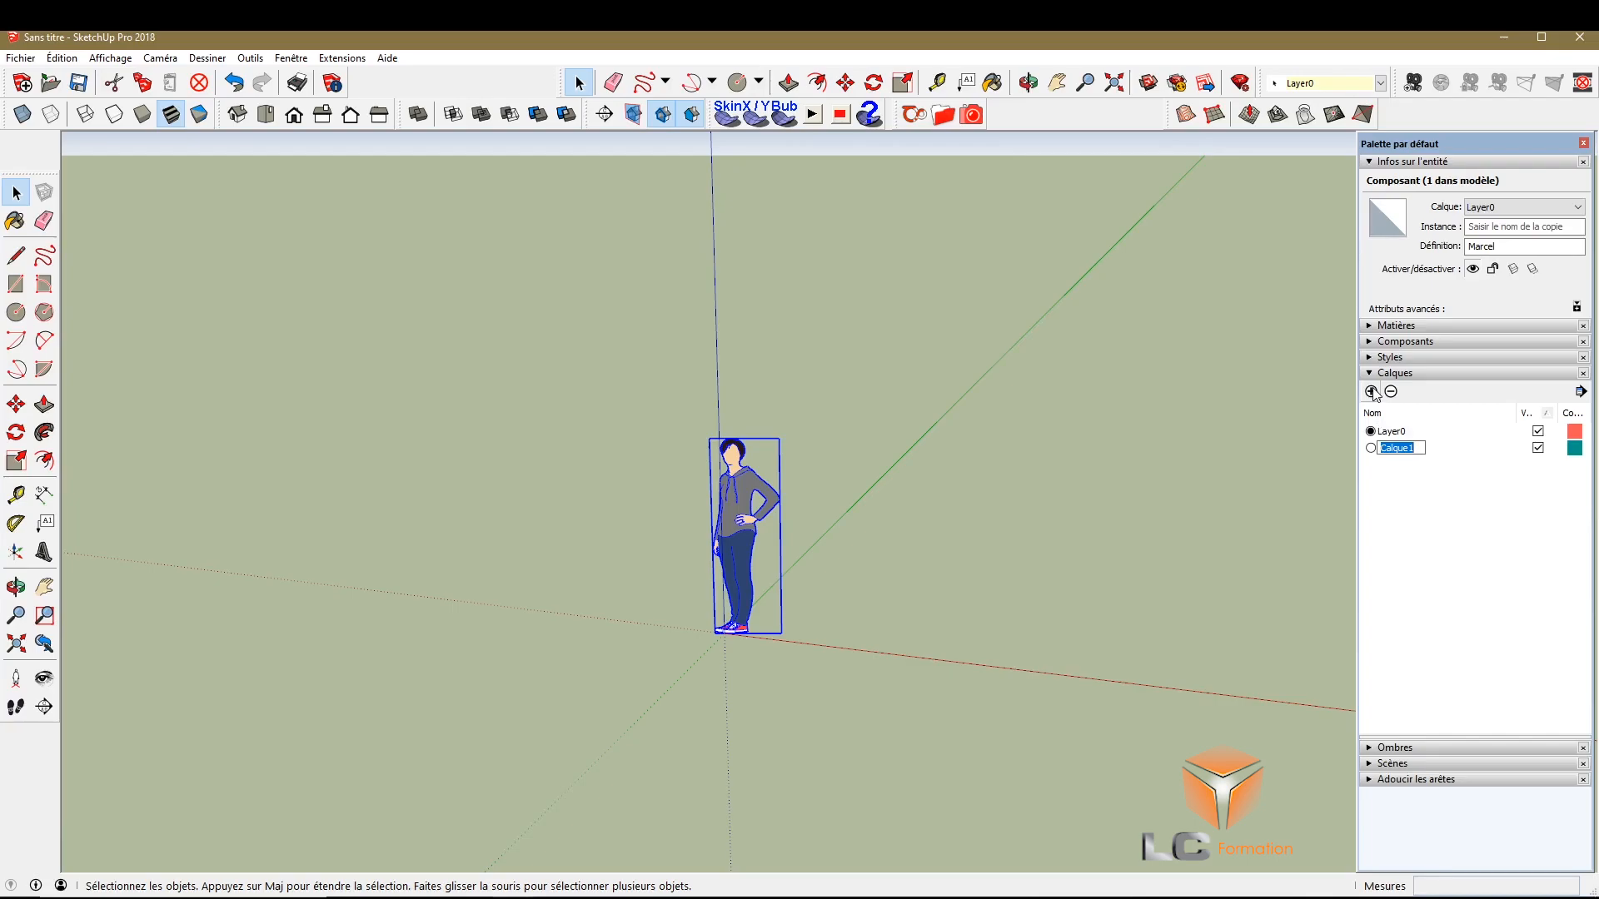
type("P")
key("BackSpace")
key("BackSpace")
key("BackSpace")
key("Return")
Assign the selected figure to the Public layer and clear the selection
left_click(1539, 208)
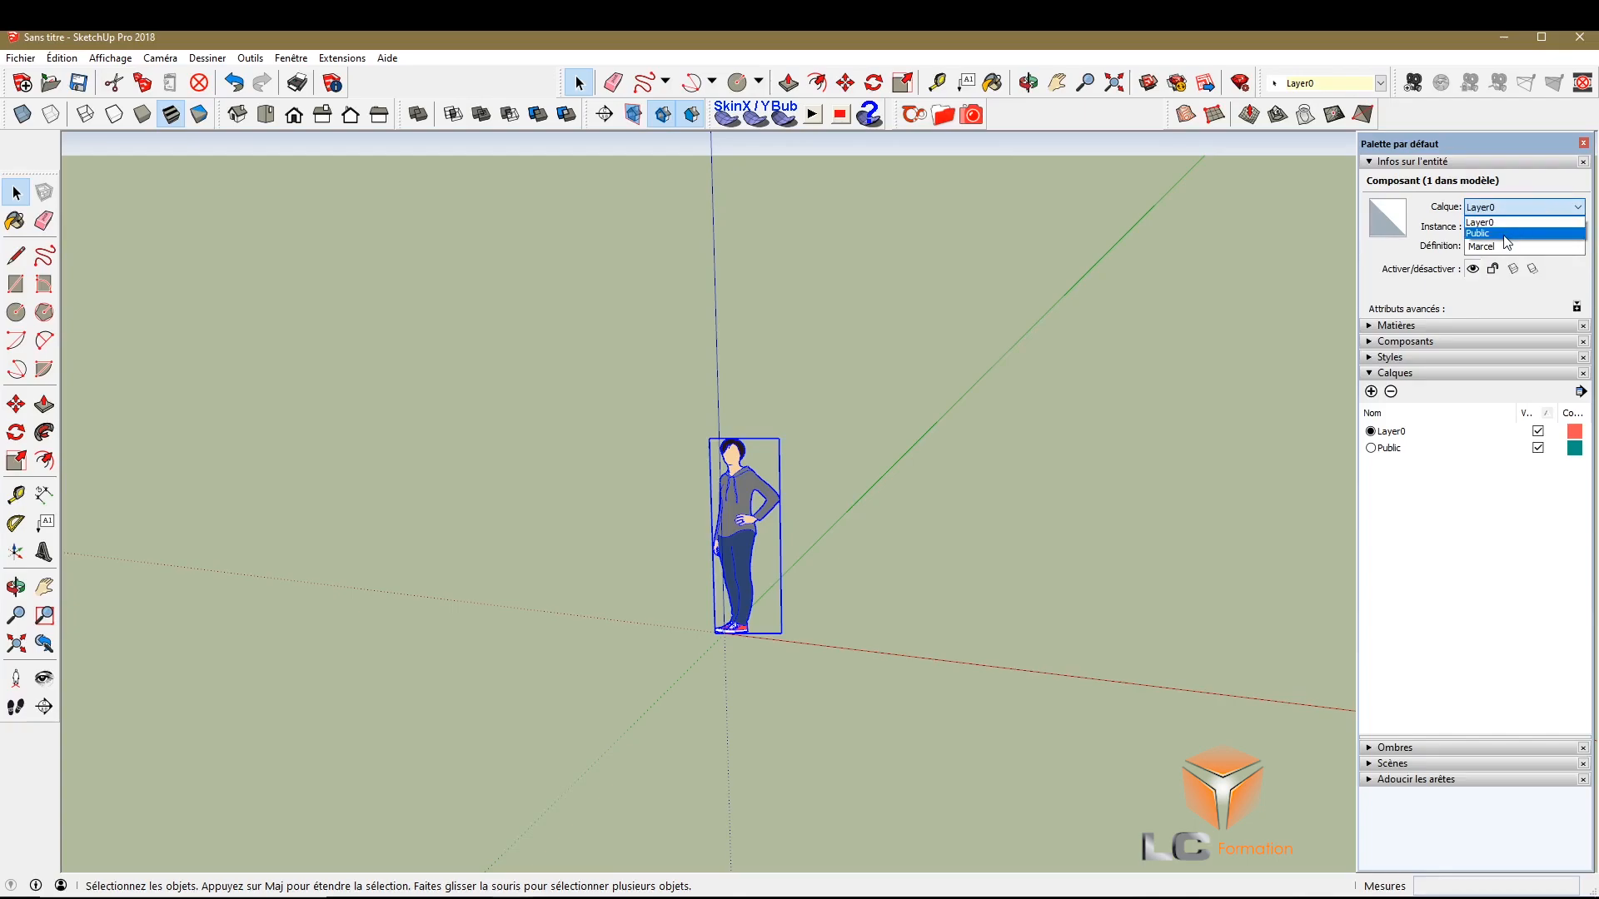
left_click(1503, 235)
left_click(1152, 335)
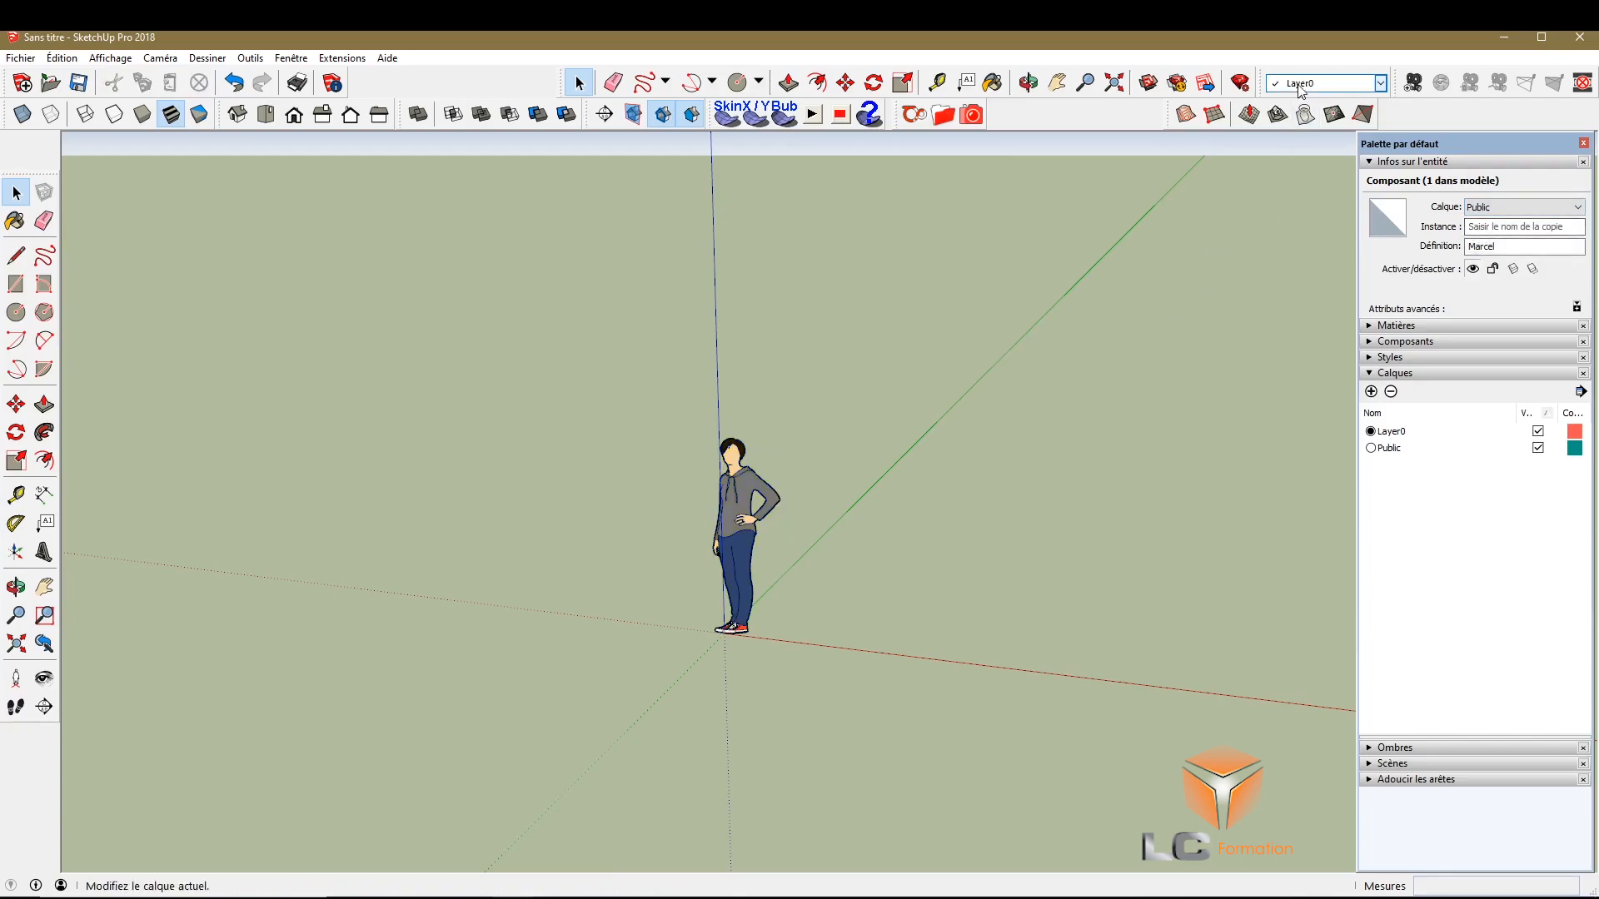
Move the Calques toolbar to the second toolbar row and check that it is enabled in the toolbar list
left_click_drag(1268, 89, 1003, 115)
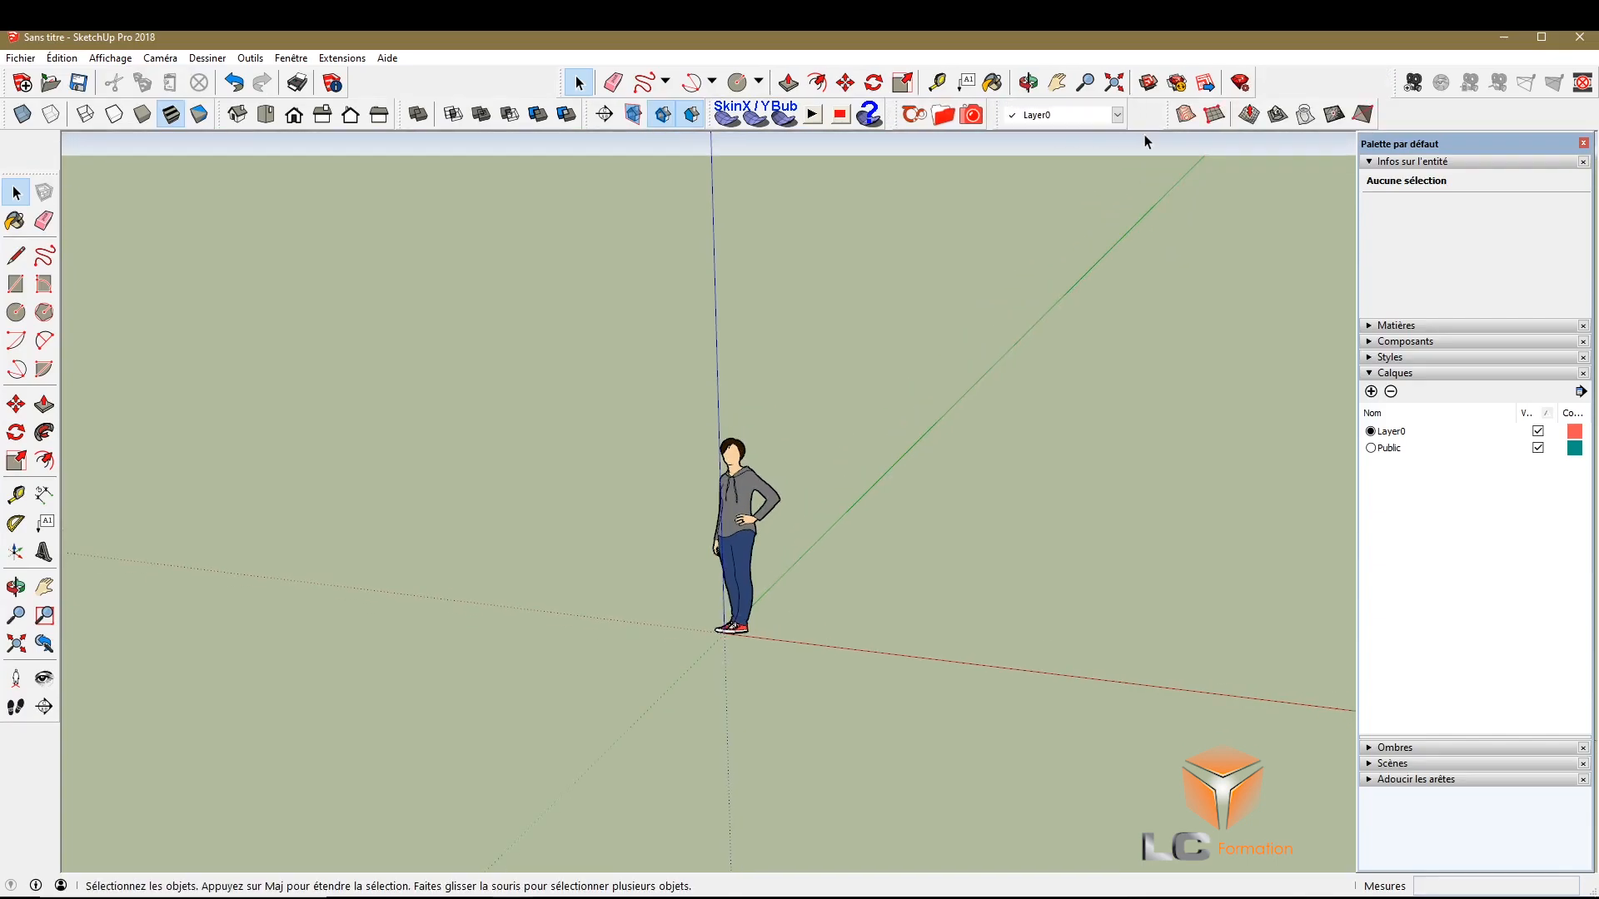
right_click(1145, 116)
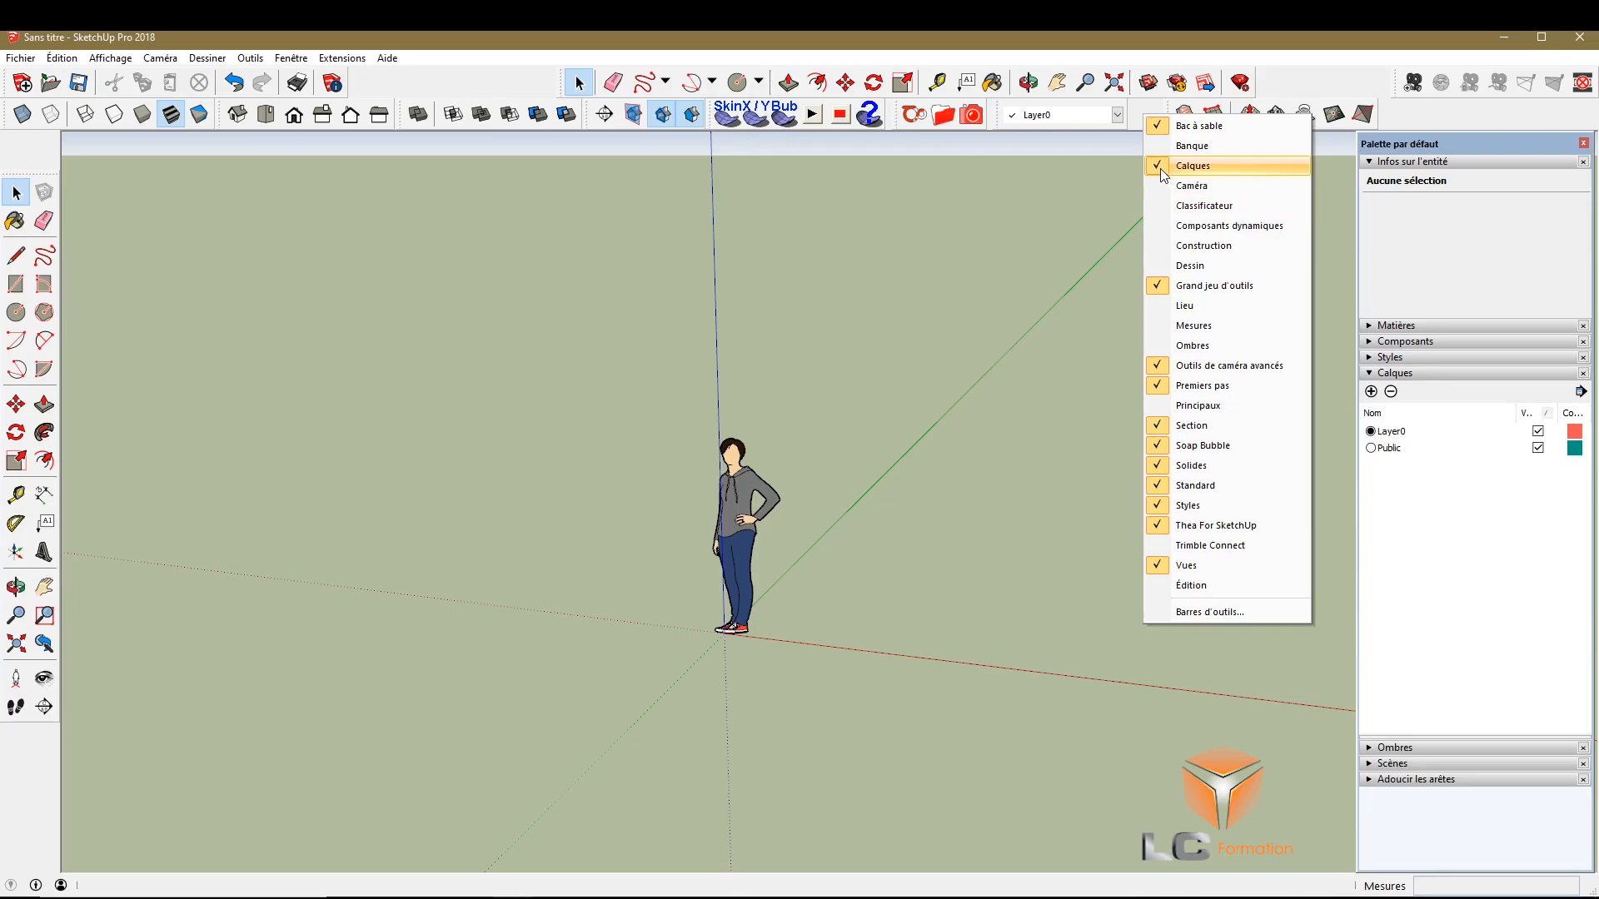
left_click(1133, 109)
Check the figure's layer assignment and reassign the figure to the Public layer
left_click(781, 511)
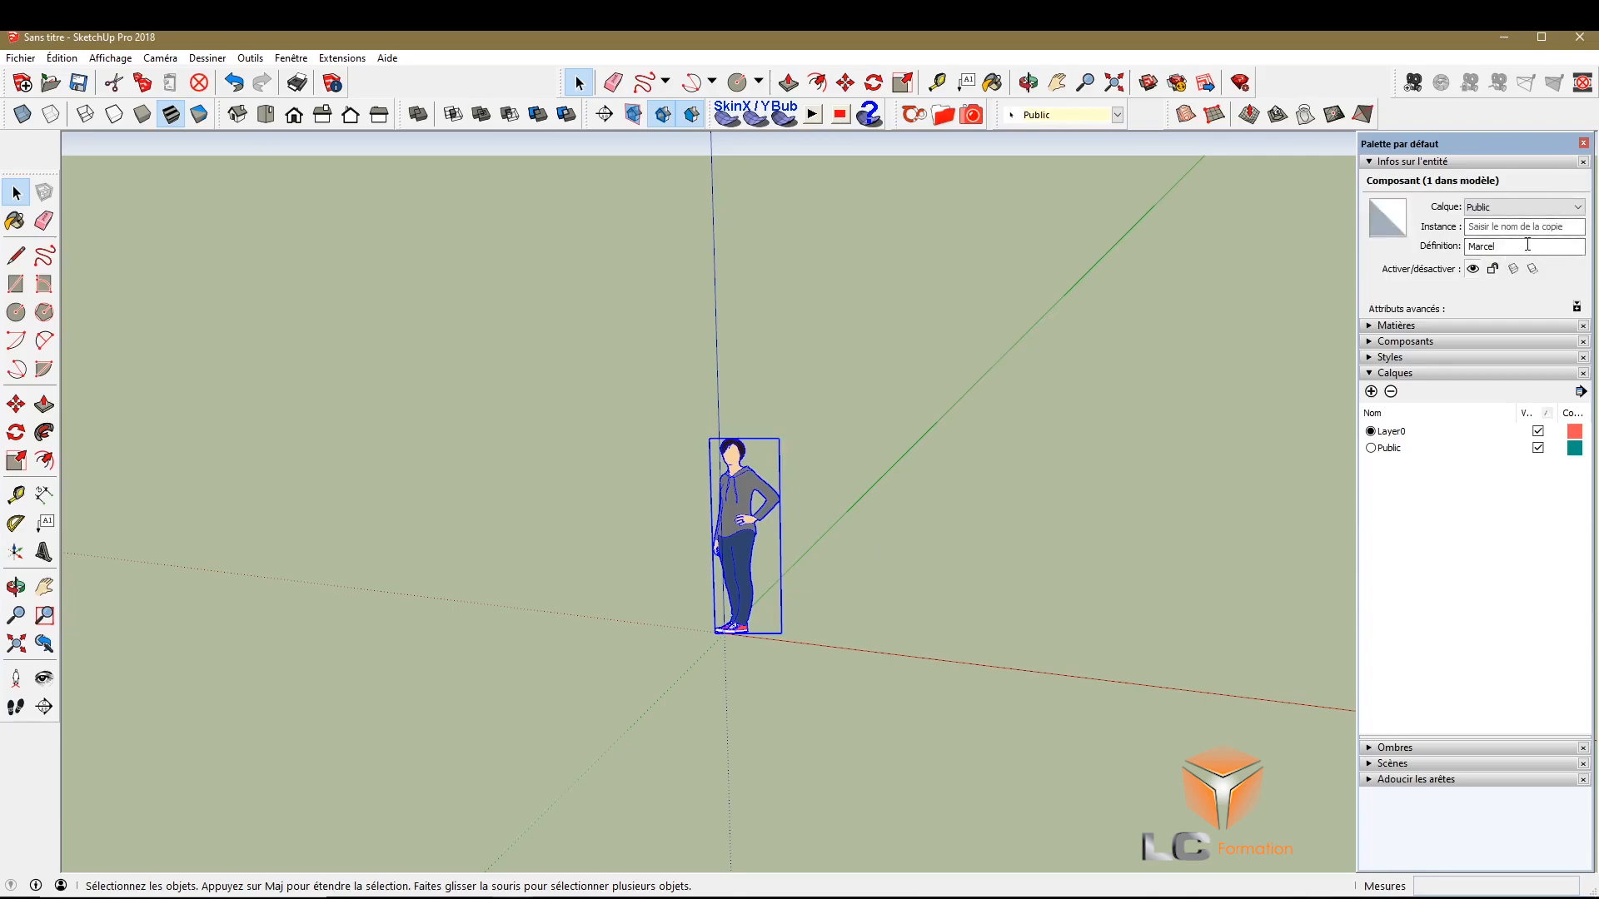
left_click(946, 359)
left_click(733, 468)
left_click(1084, 113)
left_click(1087, 134)
left_click(1003, 242)
left_click(770, 496)
left_click(1070, 114)
left_click(1041, 147)
left_click(1181, 538)
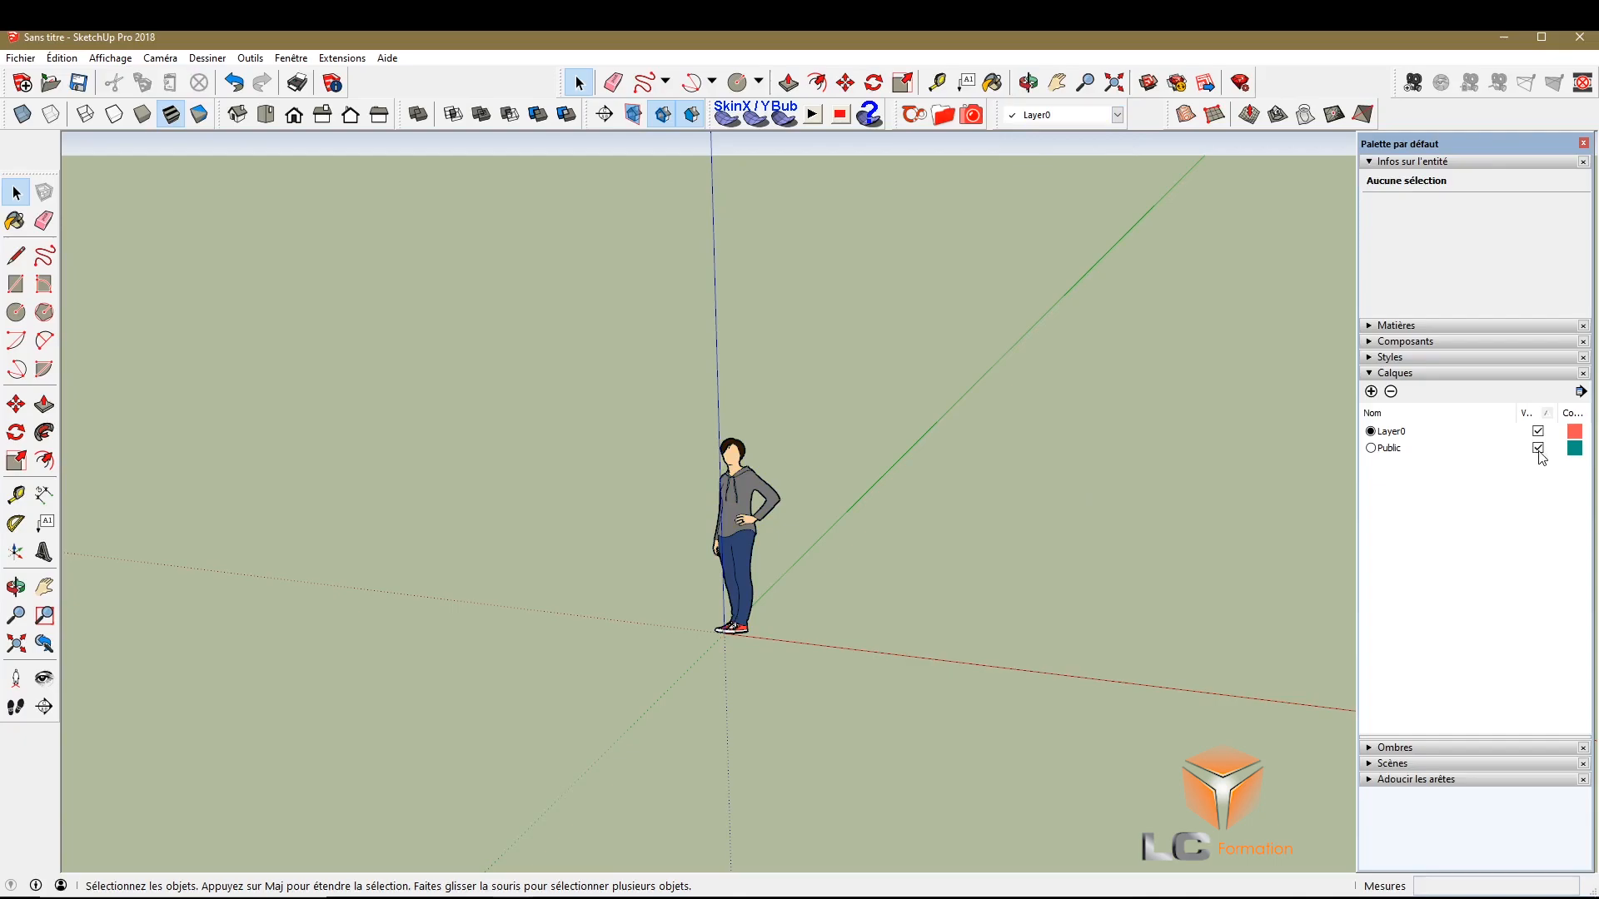
Toggle the visibility of the Public layer off and on, and leave the layer hidden
left_click(1538, 449)
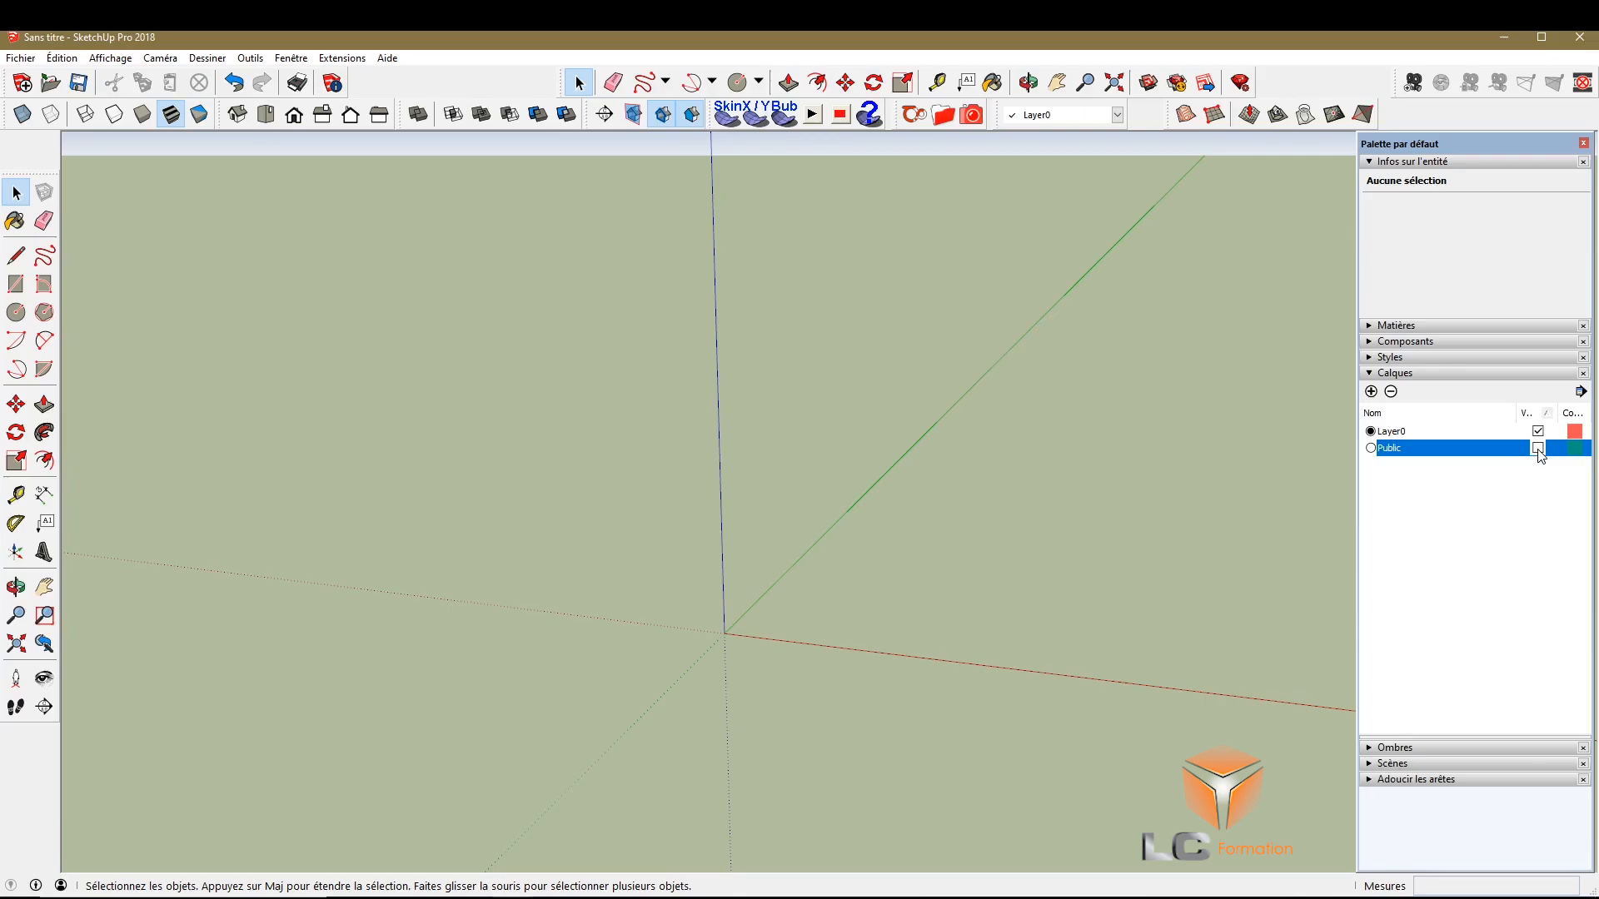
left_click(1538, 449)
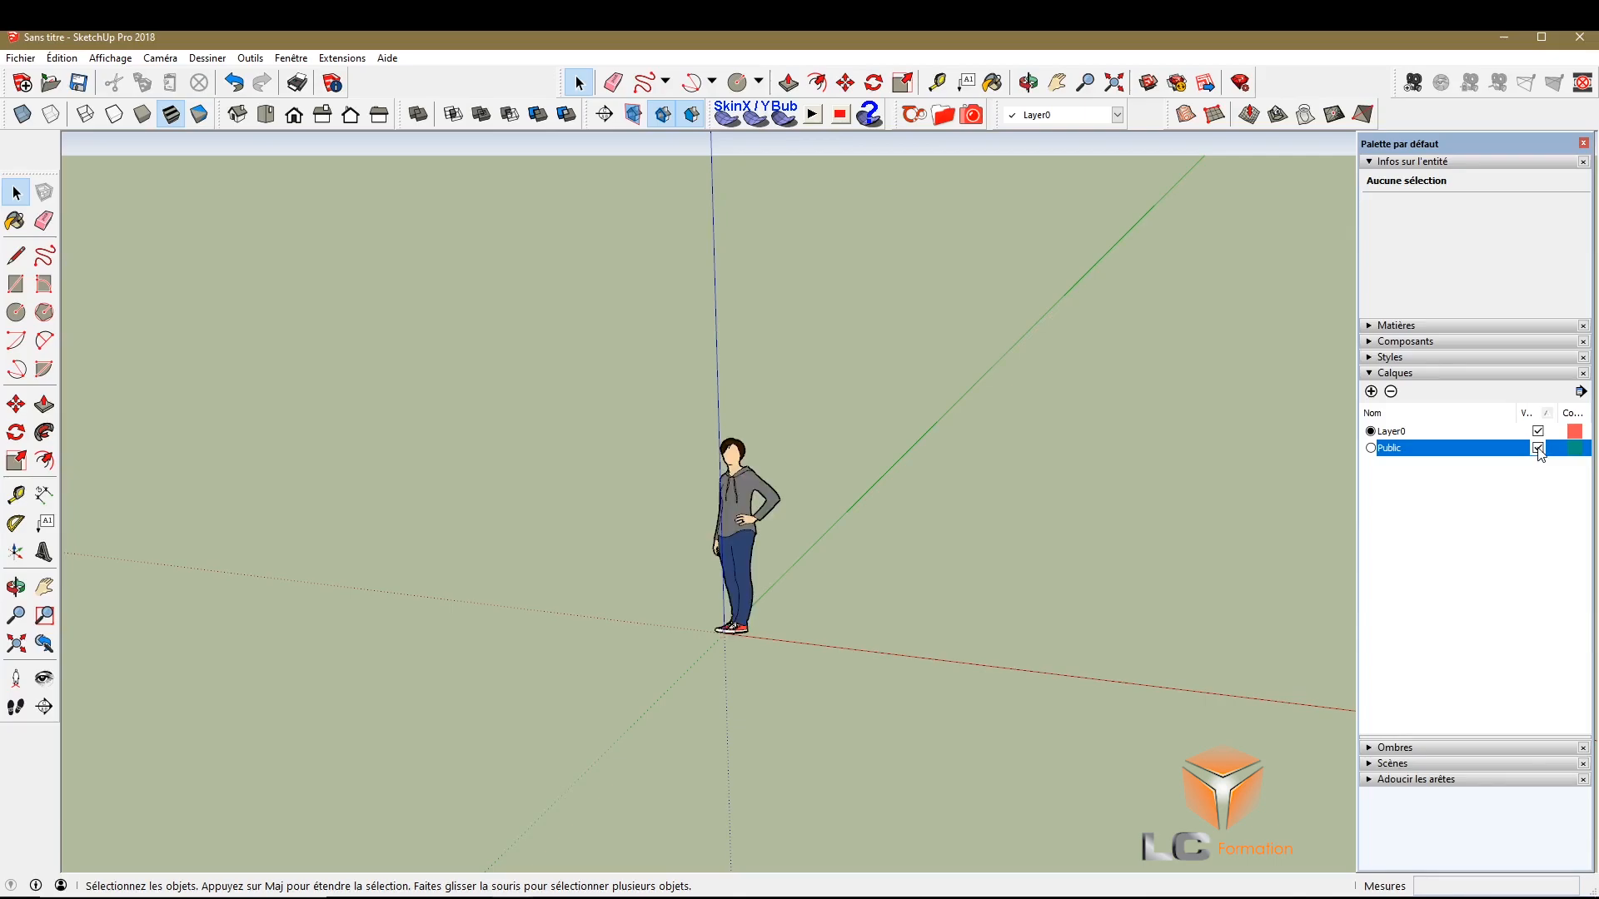
left_click(1538, 449)
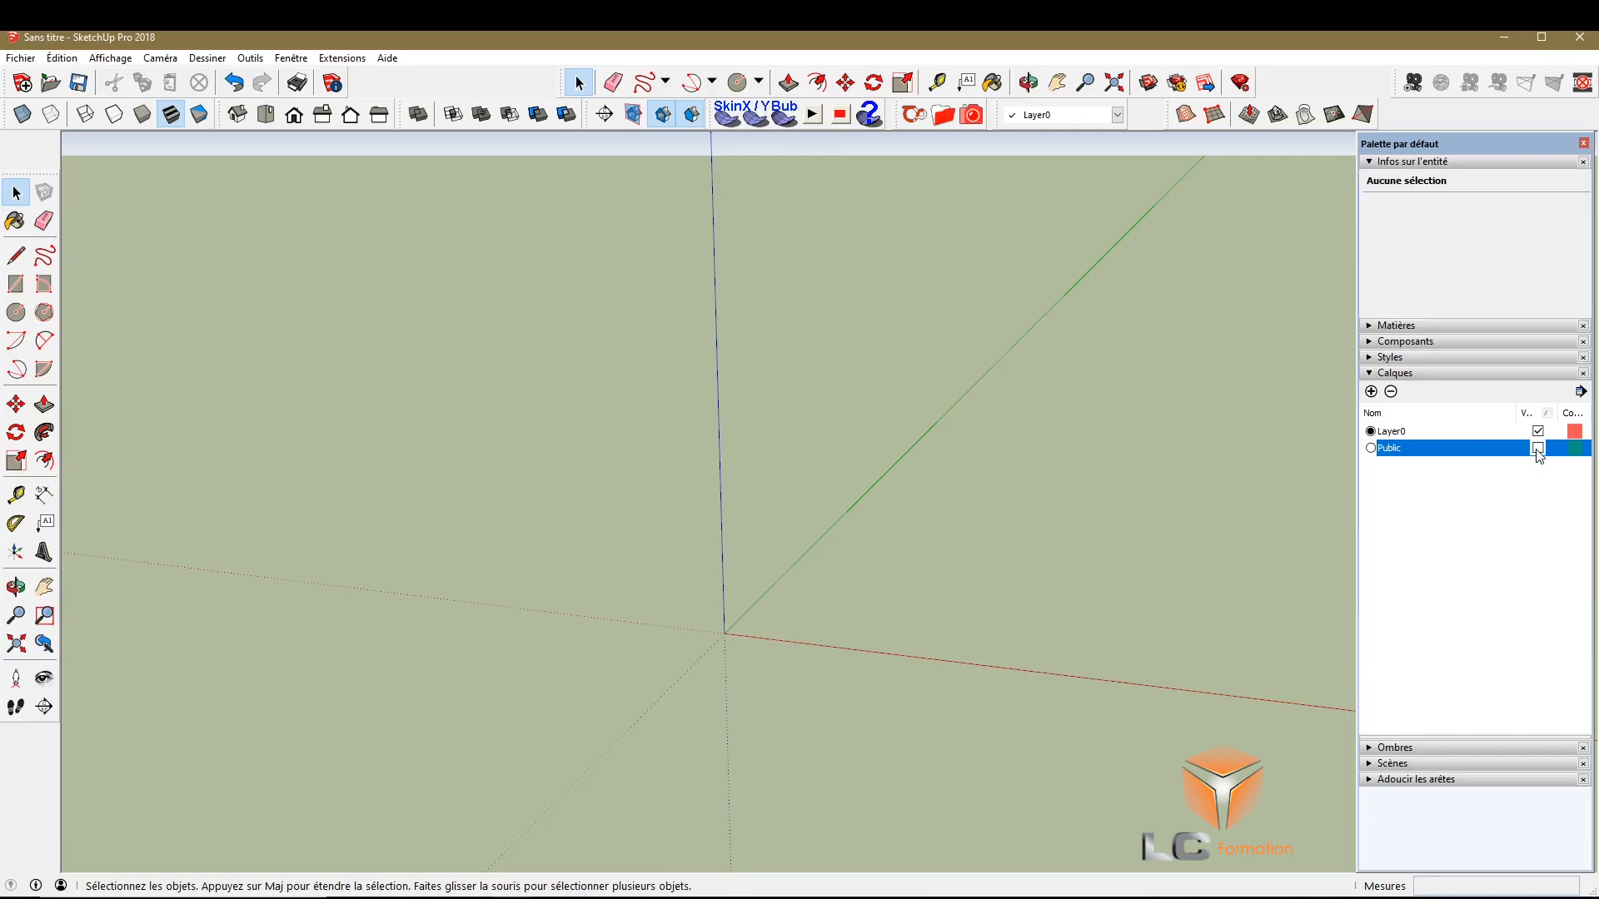
left_click(1538, 449)
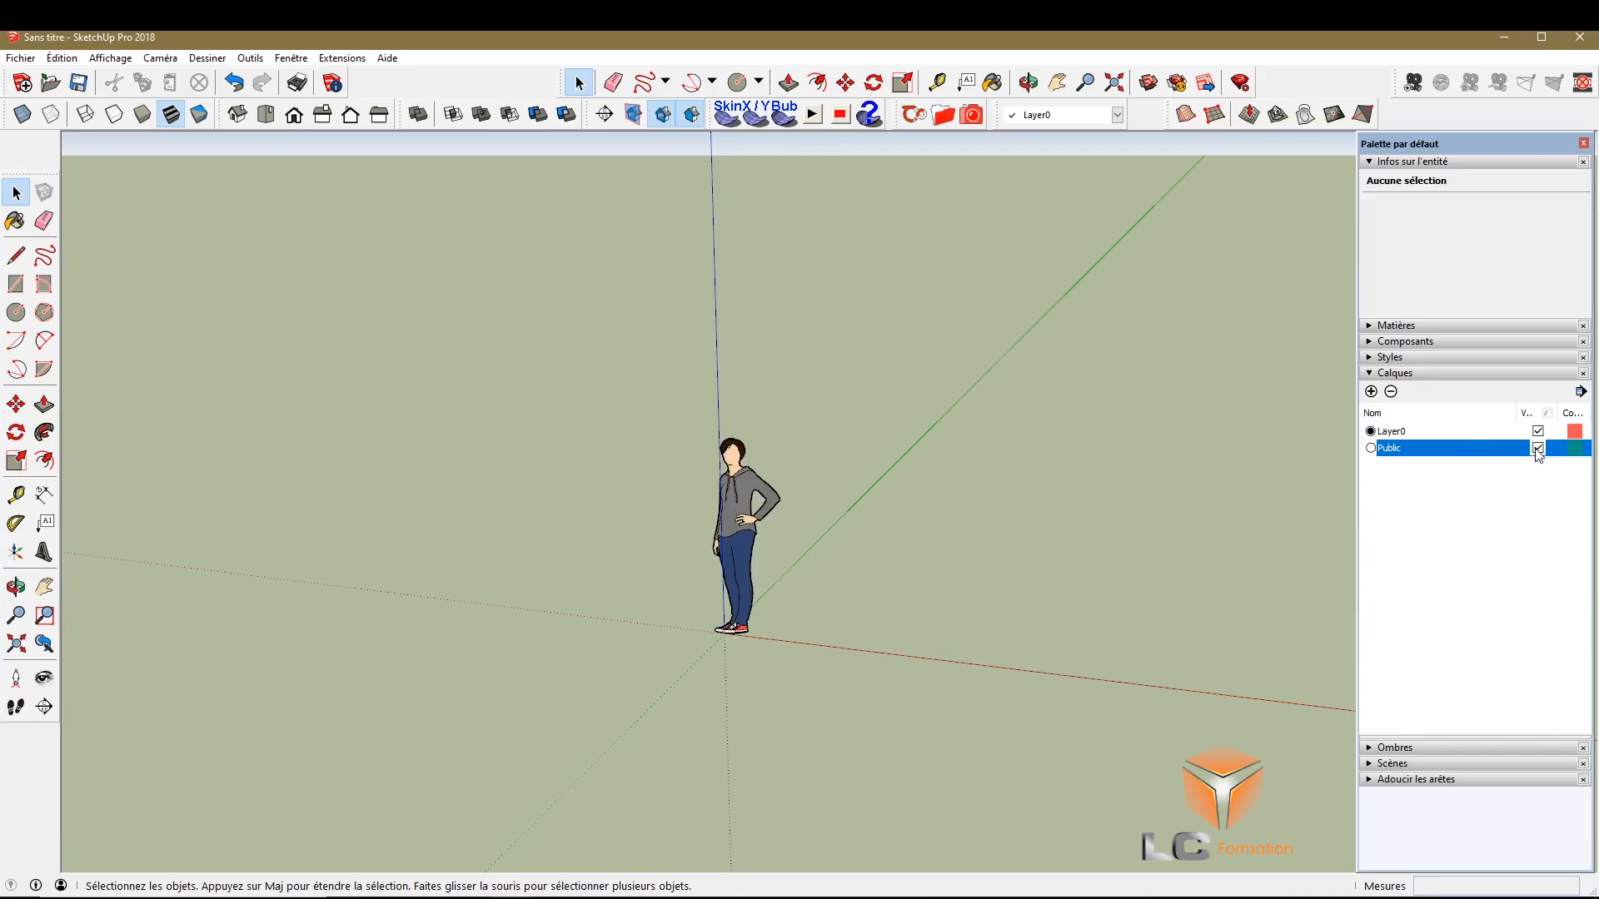
left_click(1538, 449)
Draw a freehand trial line from the axes origin into empty space and undo it
scroll(483, 546, "down", 3)
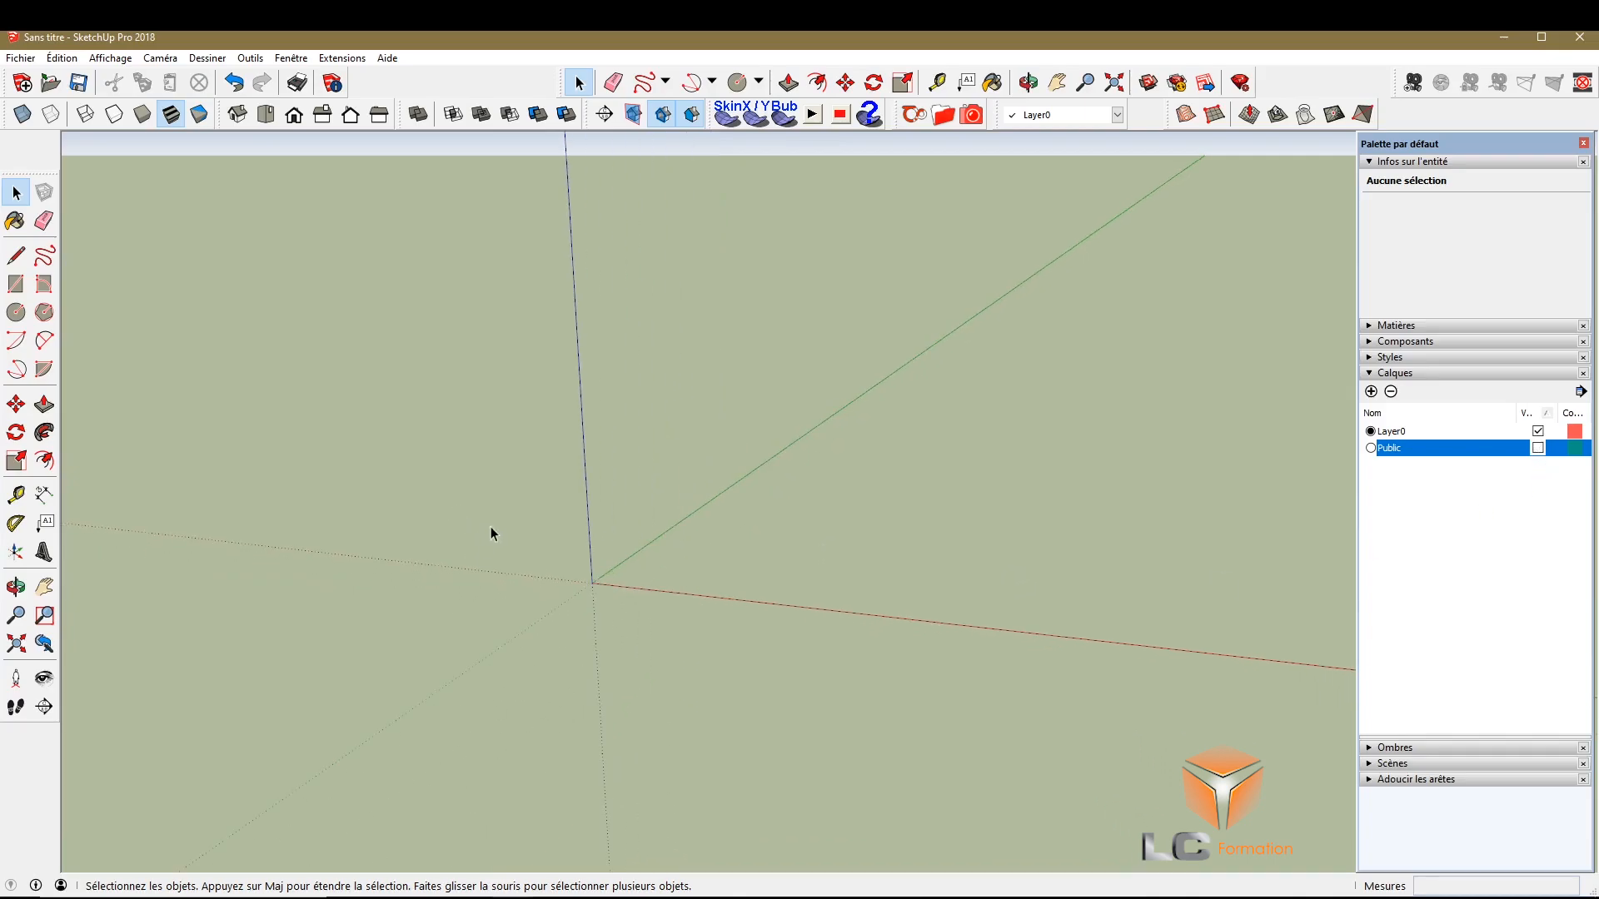
key("o")
left_click_drag(714, 489, 564, 589)
left_click_drag(671, 442, 717, 478)
left_click_drag(521, 635, 575, 670)
left_click(17, 258)
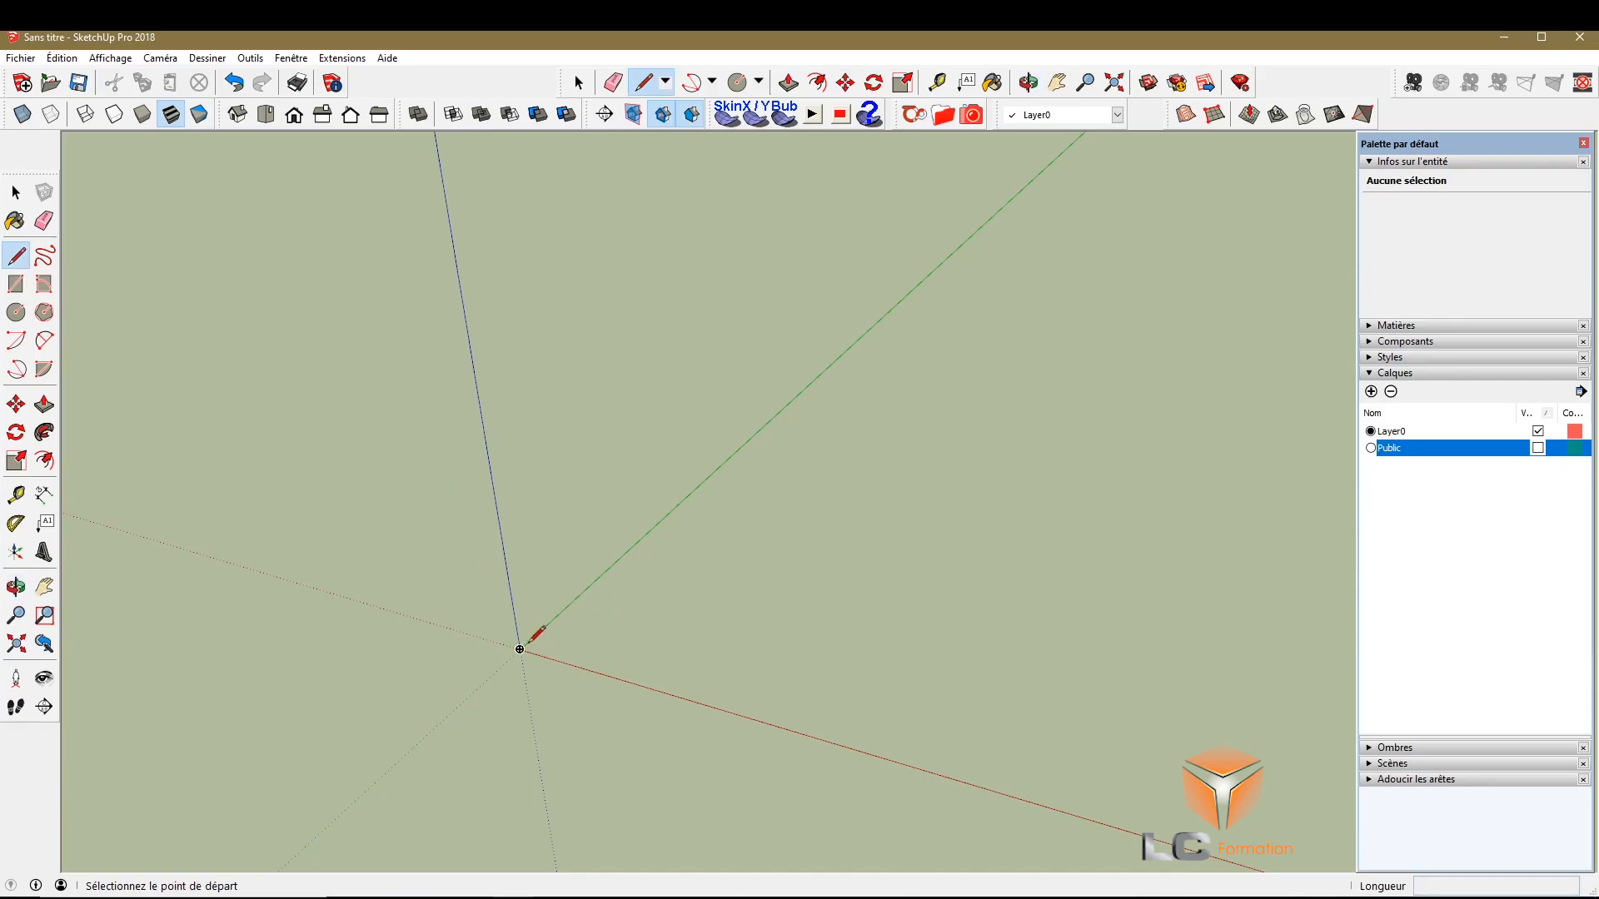
left_click(525, 645)
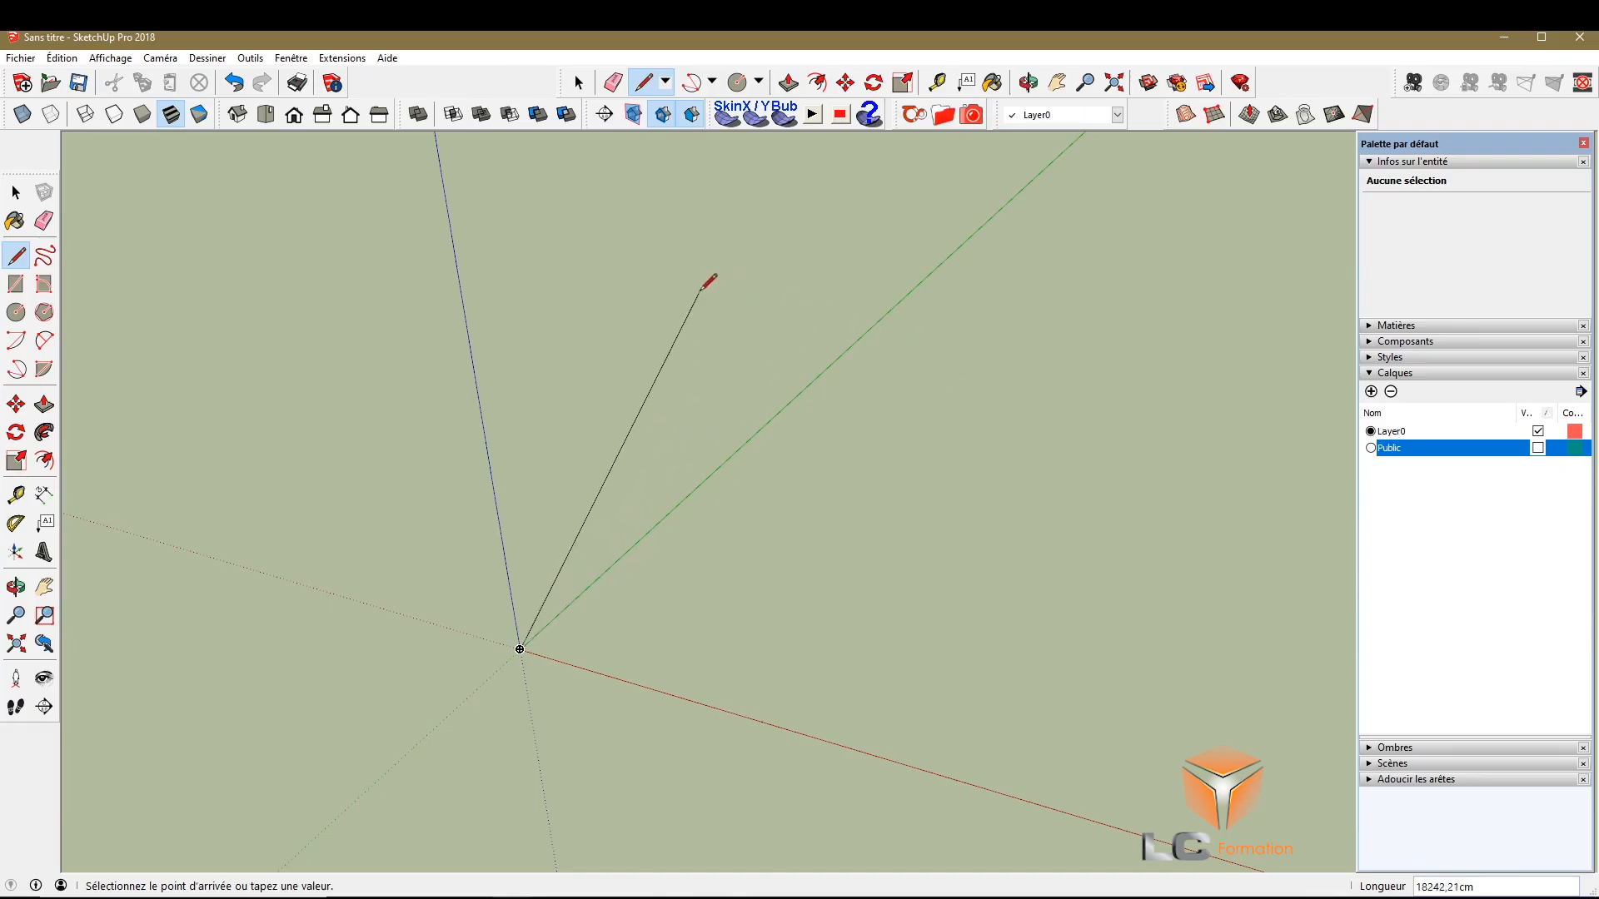
left_click(1137, 353)
key("ctrl+z")
Draw two more freehand trial lines between arbitrary points away from the origin, undoing each one
left_click(343, 473)
left_click(639, 221)
key("ctrl+z")
left_click(649, 413)
left_click(1171, 531)
key("ctrl+z")
scroll(541, 510, "down", 2)
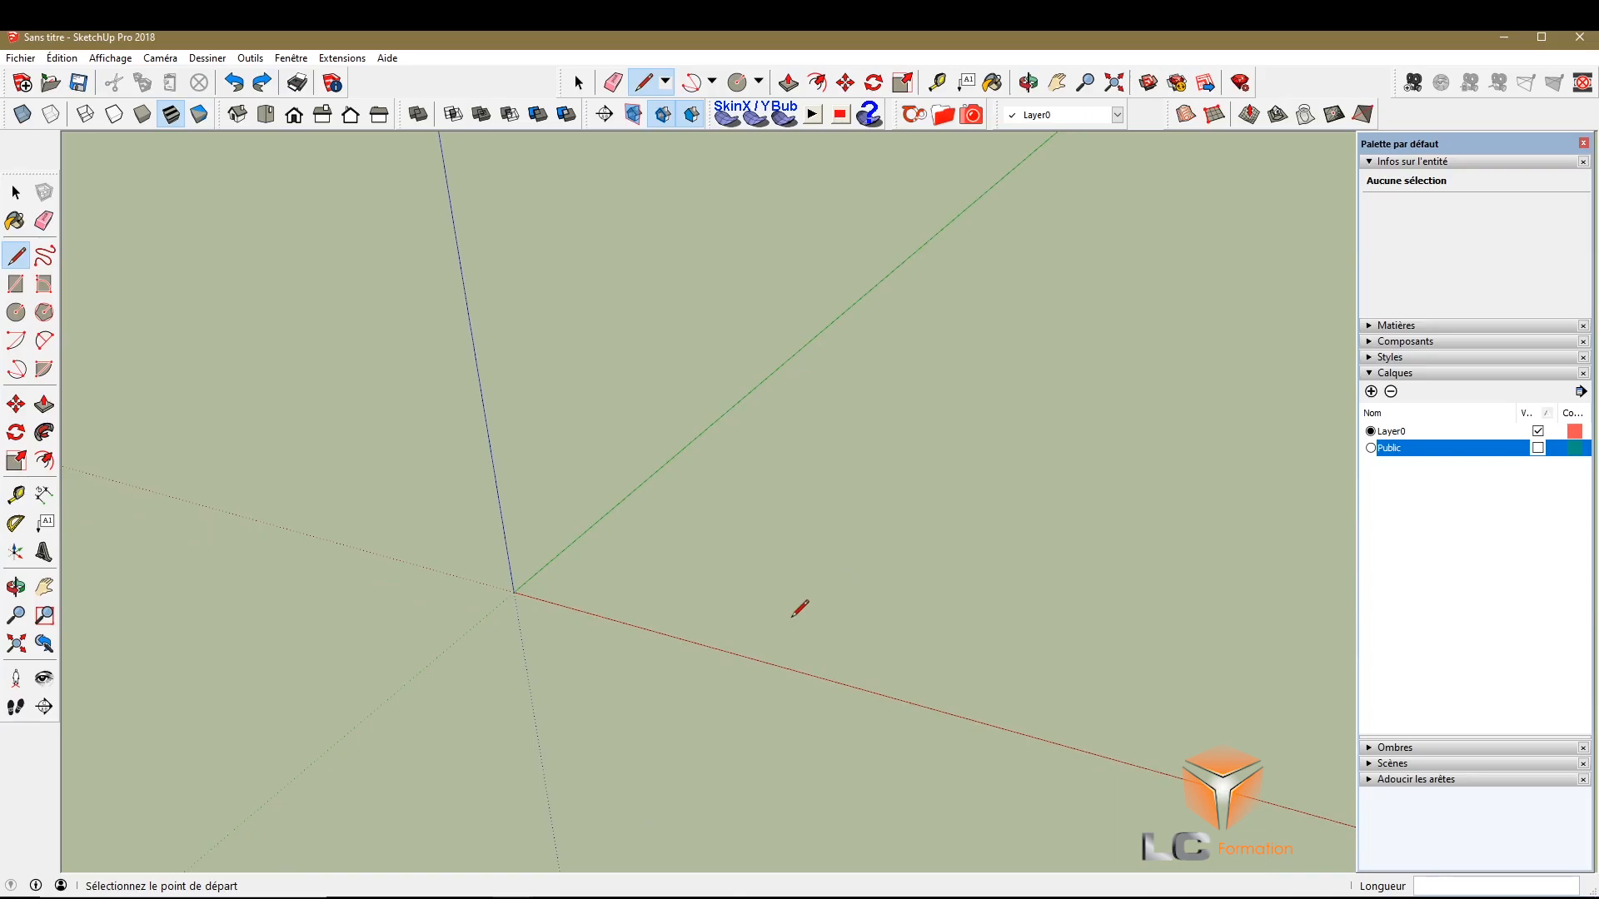
scroll(600, 575, "up", 2)
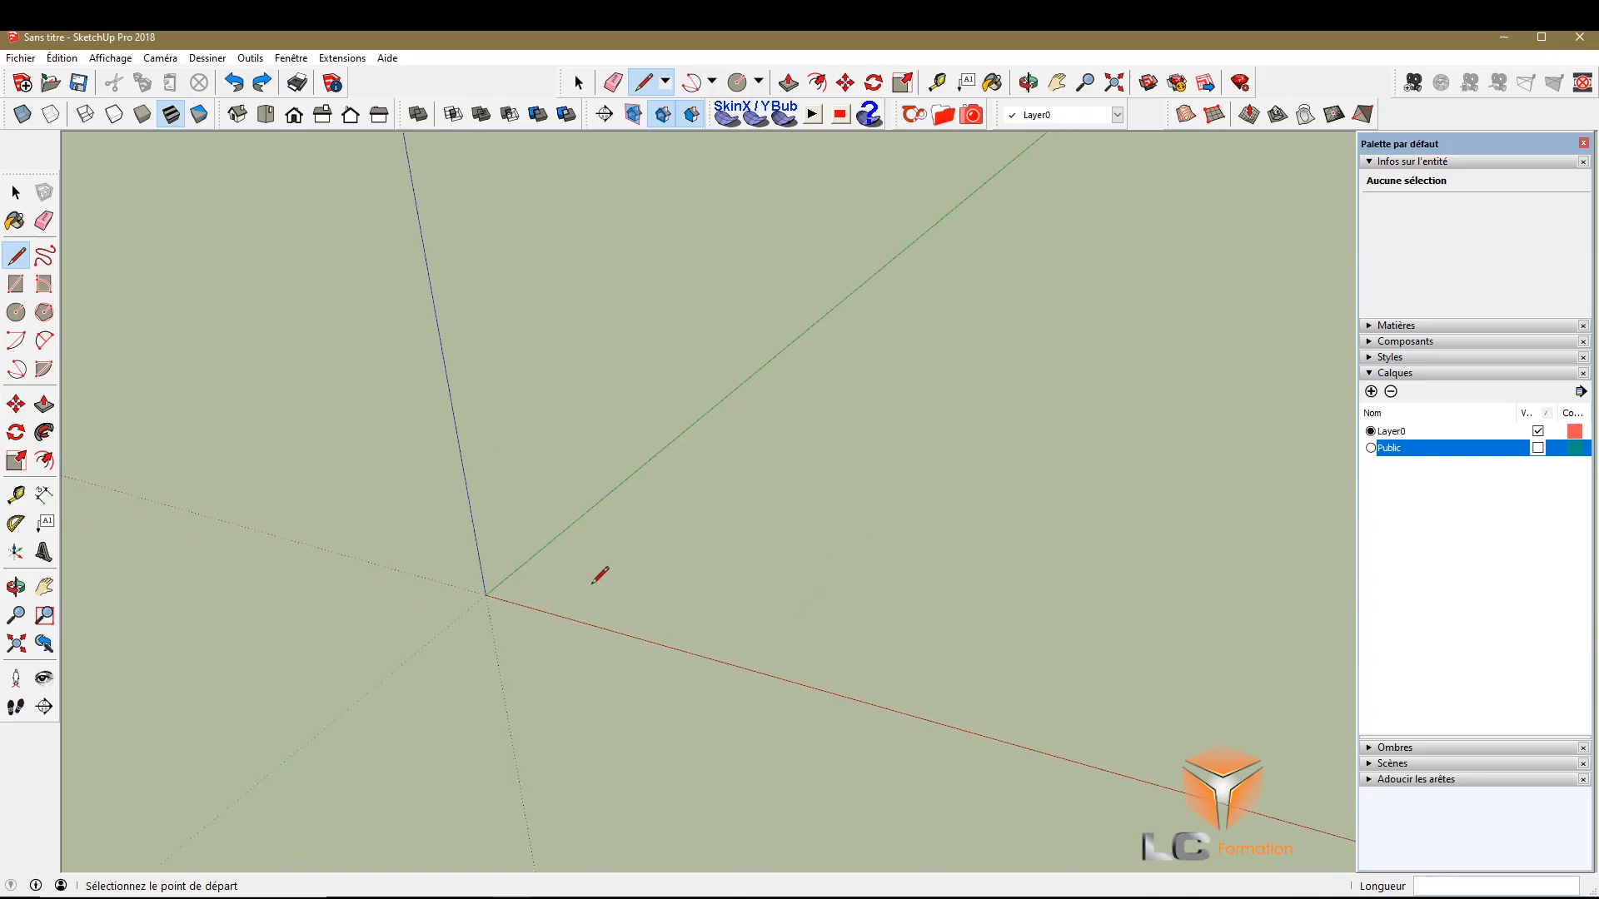
Draw a trial line from the origin along the green axis, undo it and leave the Line tool
left_click(430, 599)
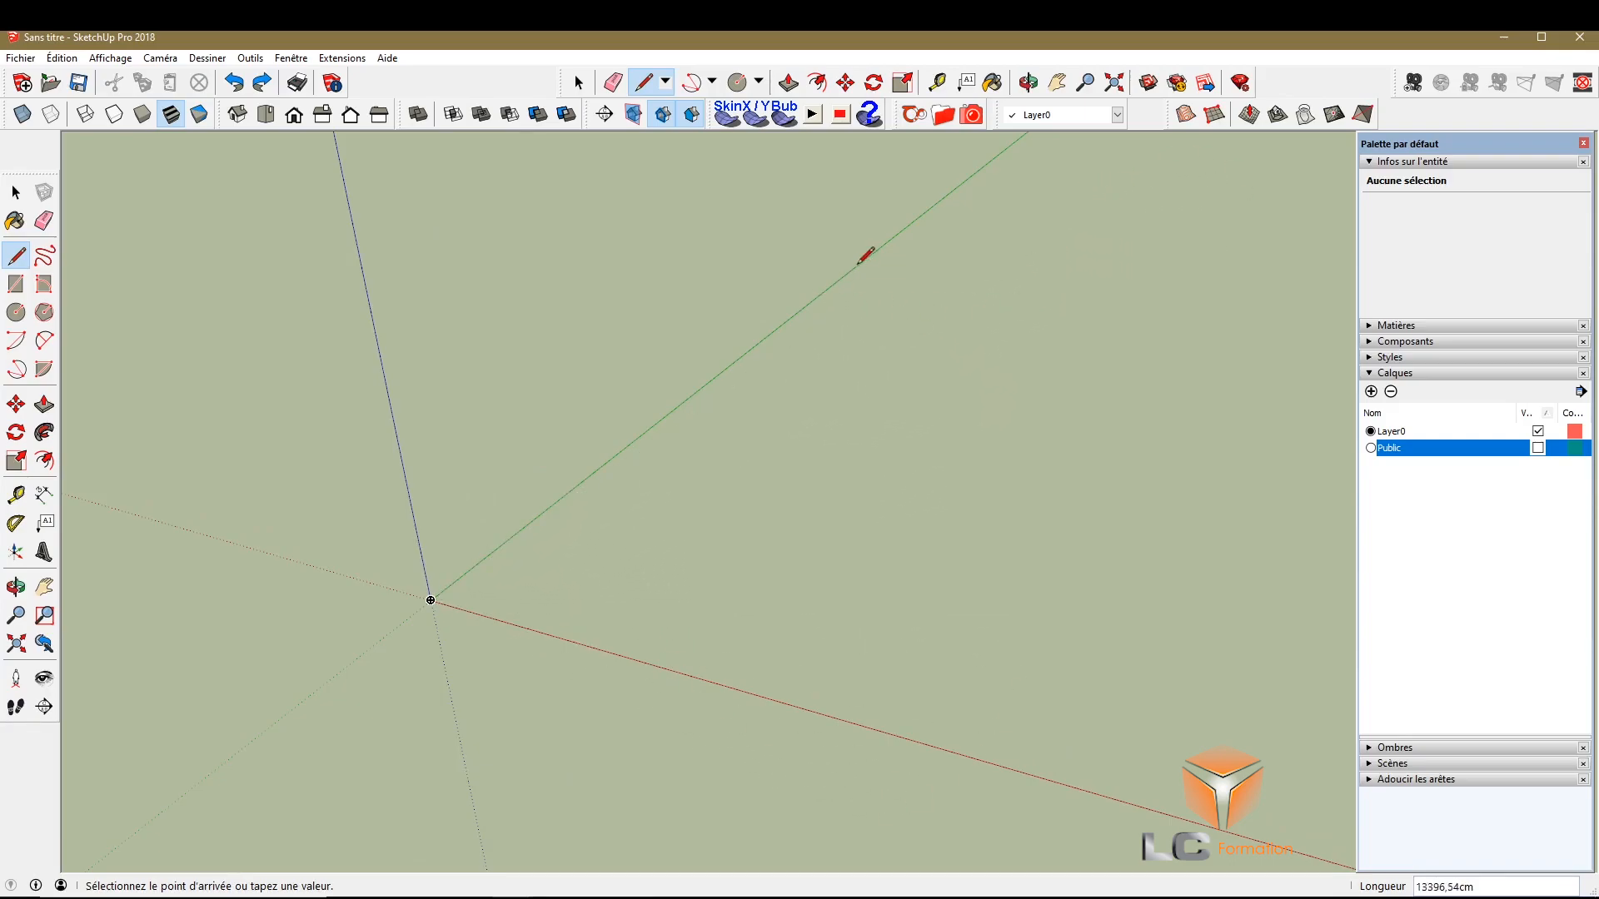
scroll(499, 537, "down", 1)
scroll(501, 554, "down", 4)
scroll(566, 516, "up", 3)
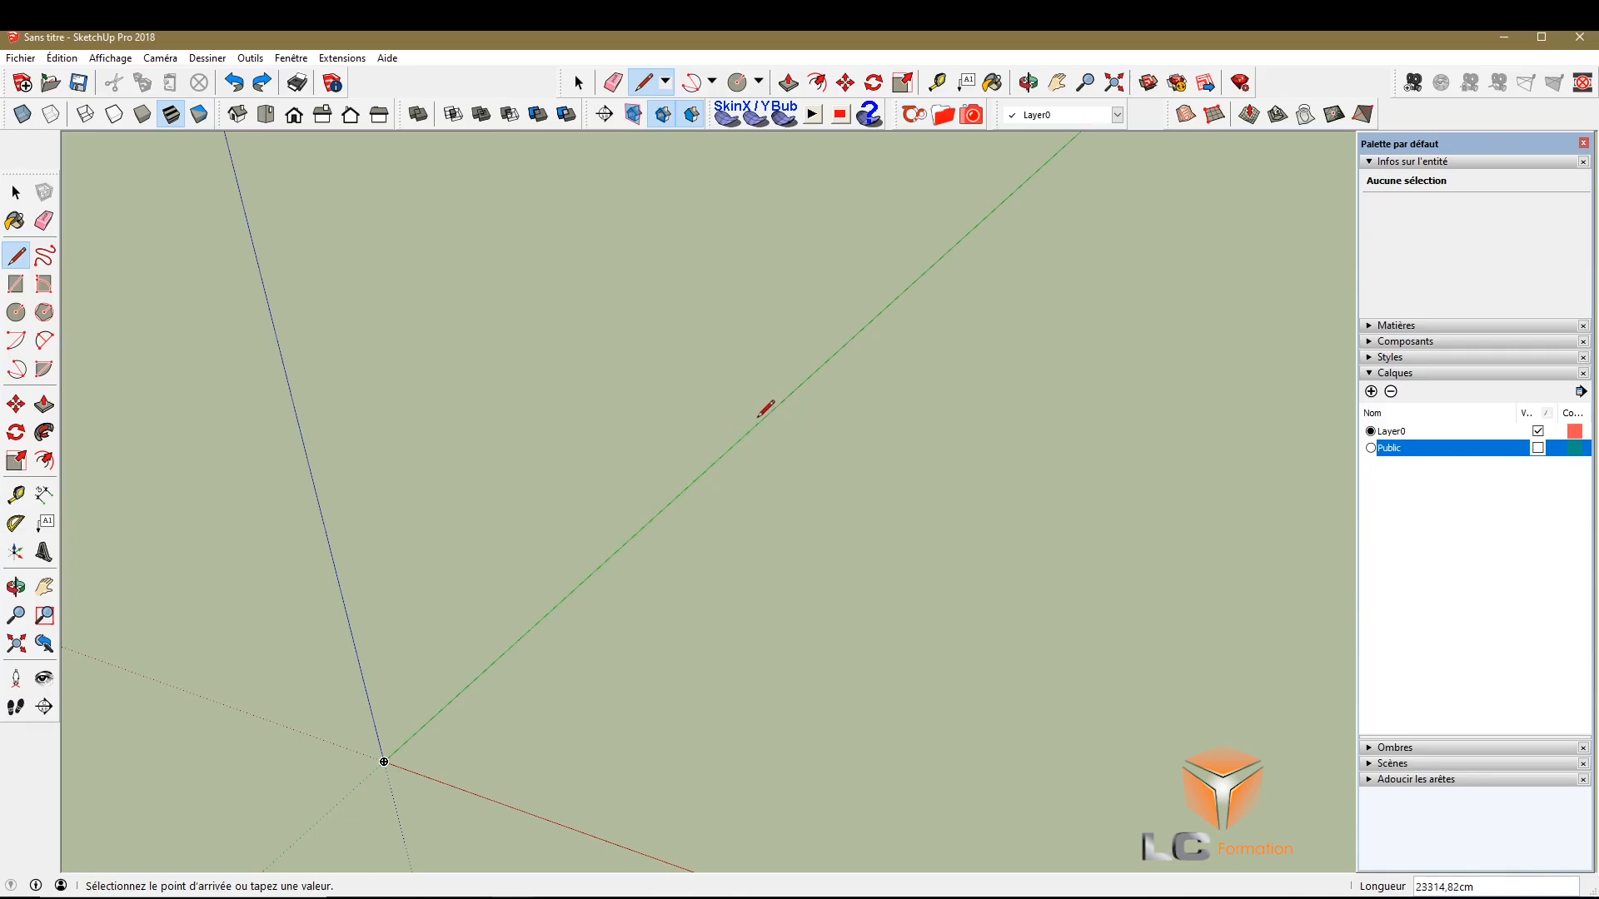
left_click(717, 344)
key("ctrl+z")
left_click(15, 192)
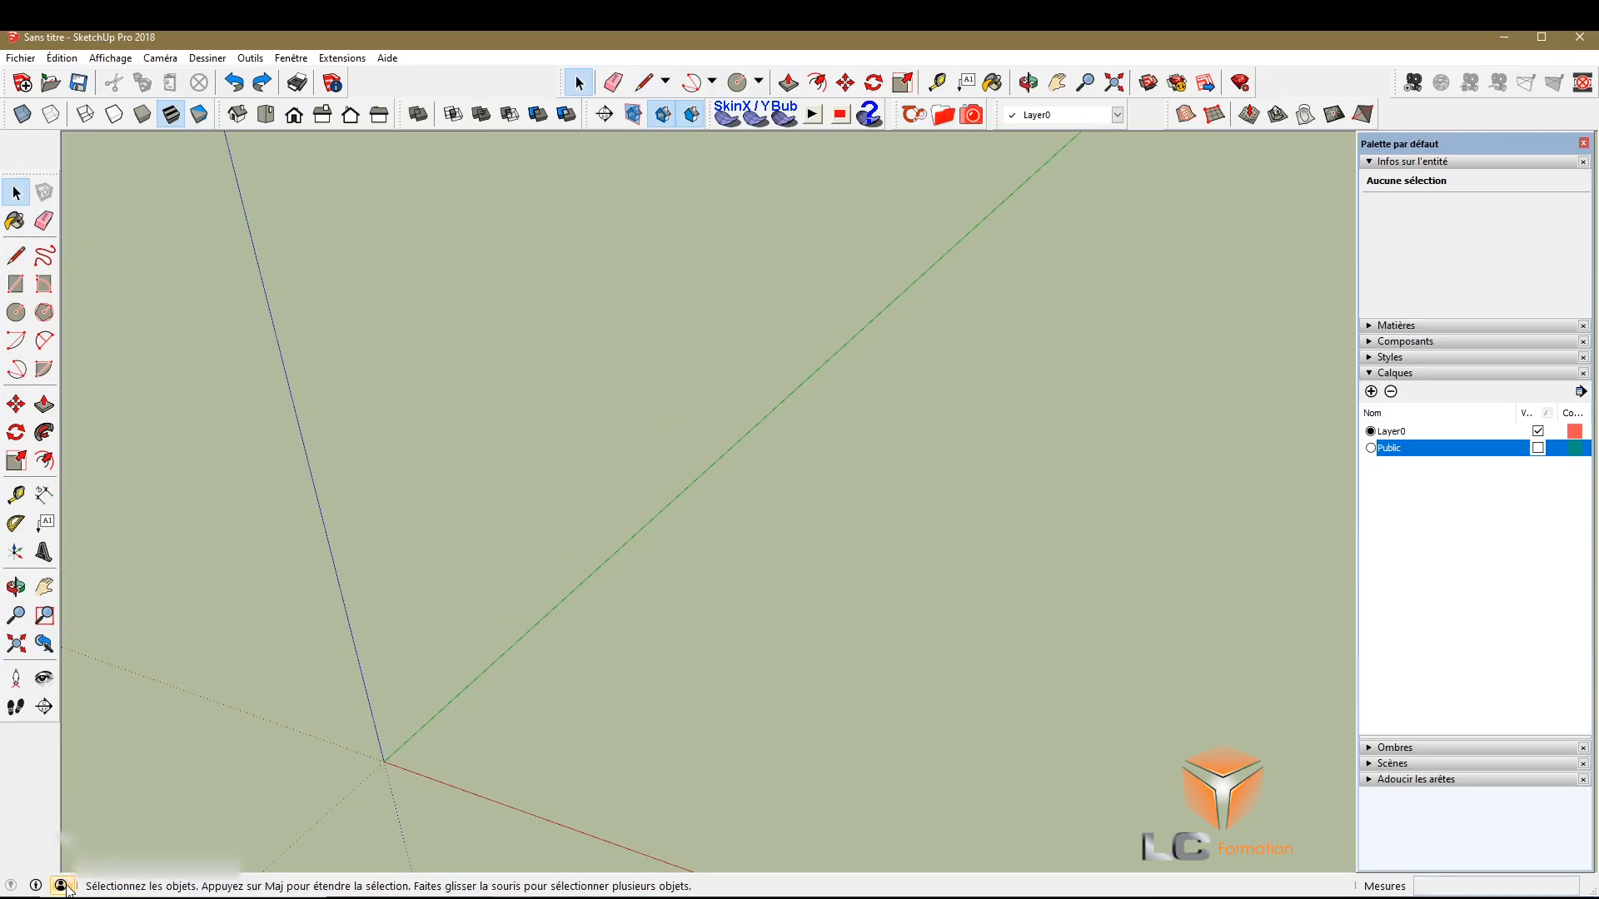
Set the model's length unit to metres in the model info and close the dialog
mouse_move(37, 888)
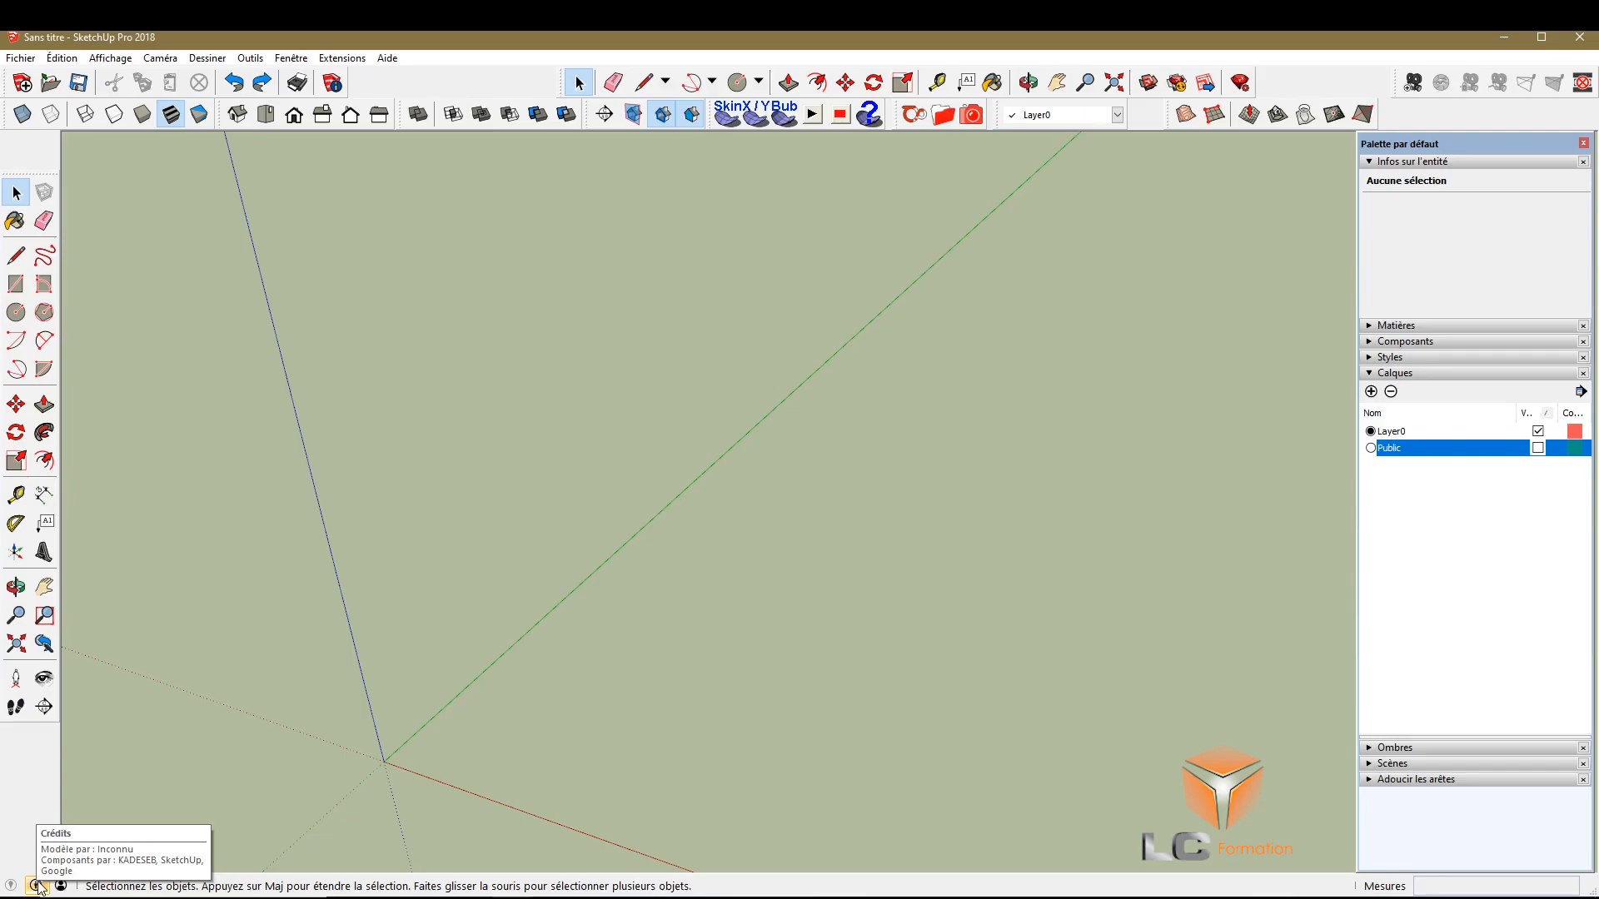
left_click(36, 886)
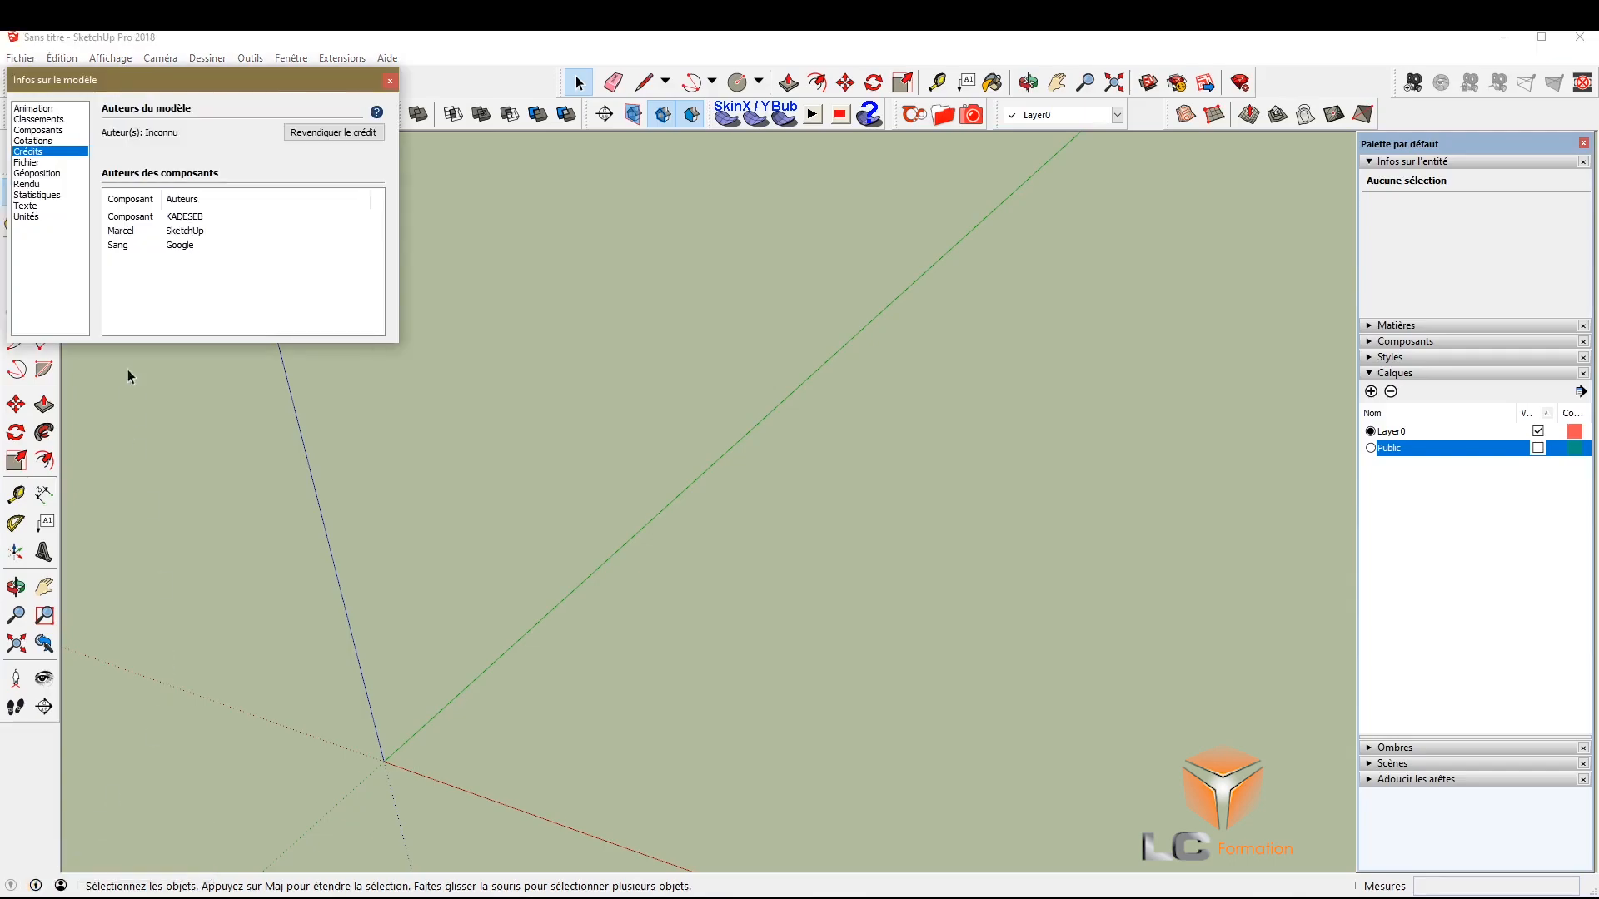
left_click(27, 217)
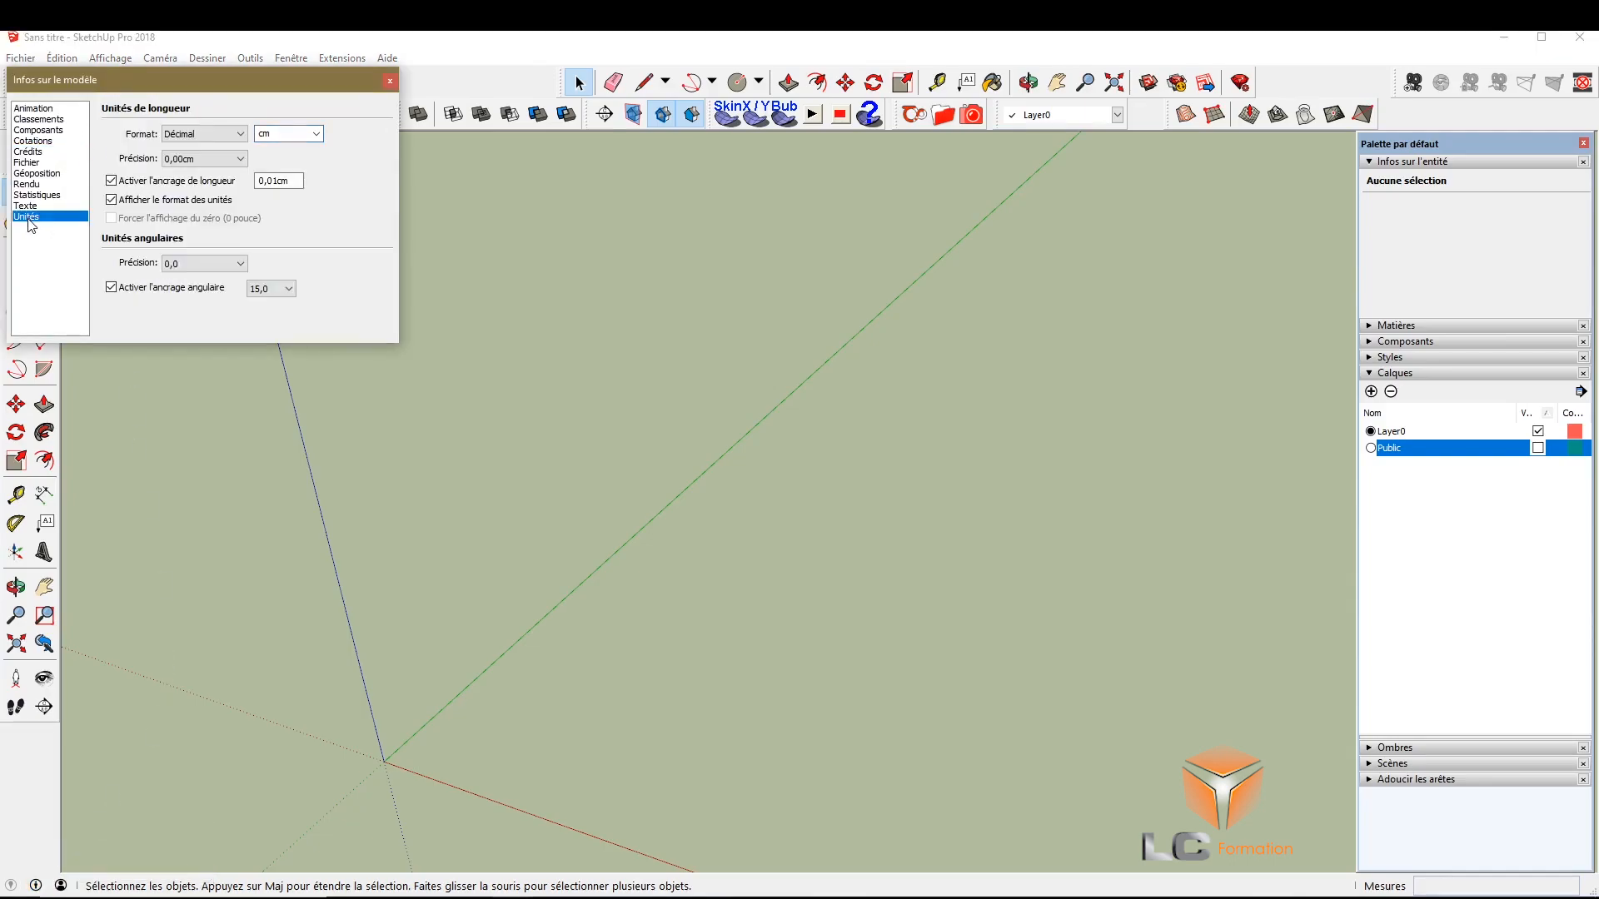
left_click(316, 134)
left_click(263, 193)
left_click(390, 81)
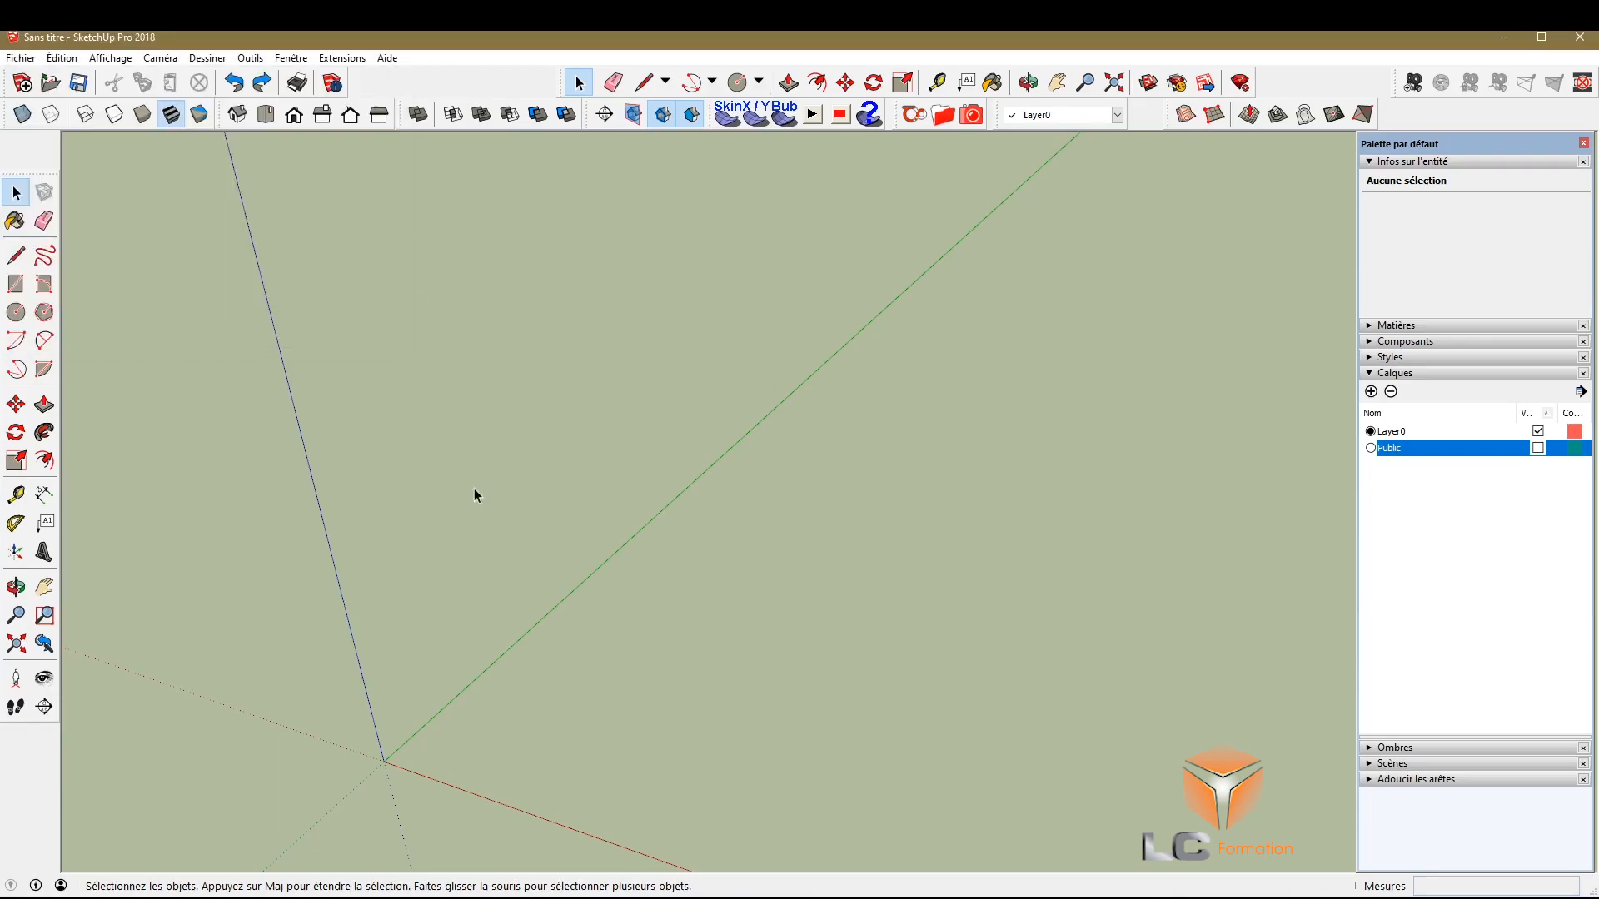
Draw a 40 m line from the origin along the green axis
left_click(16, 255)
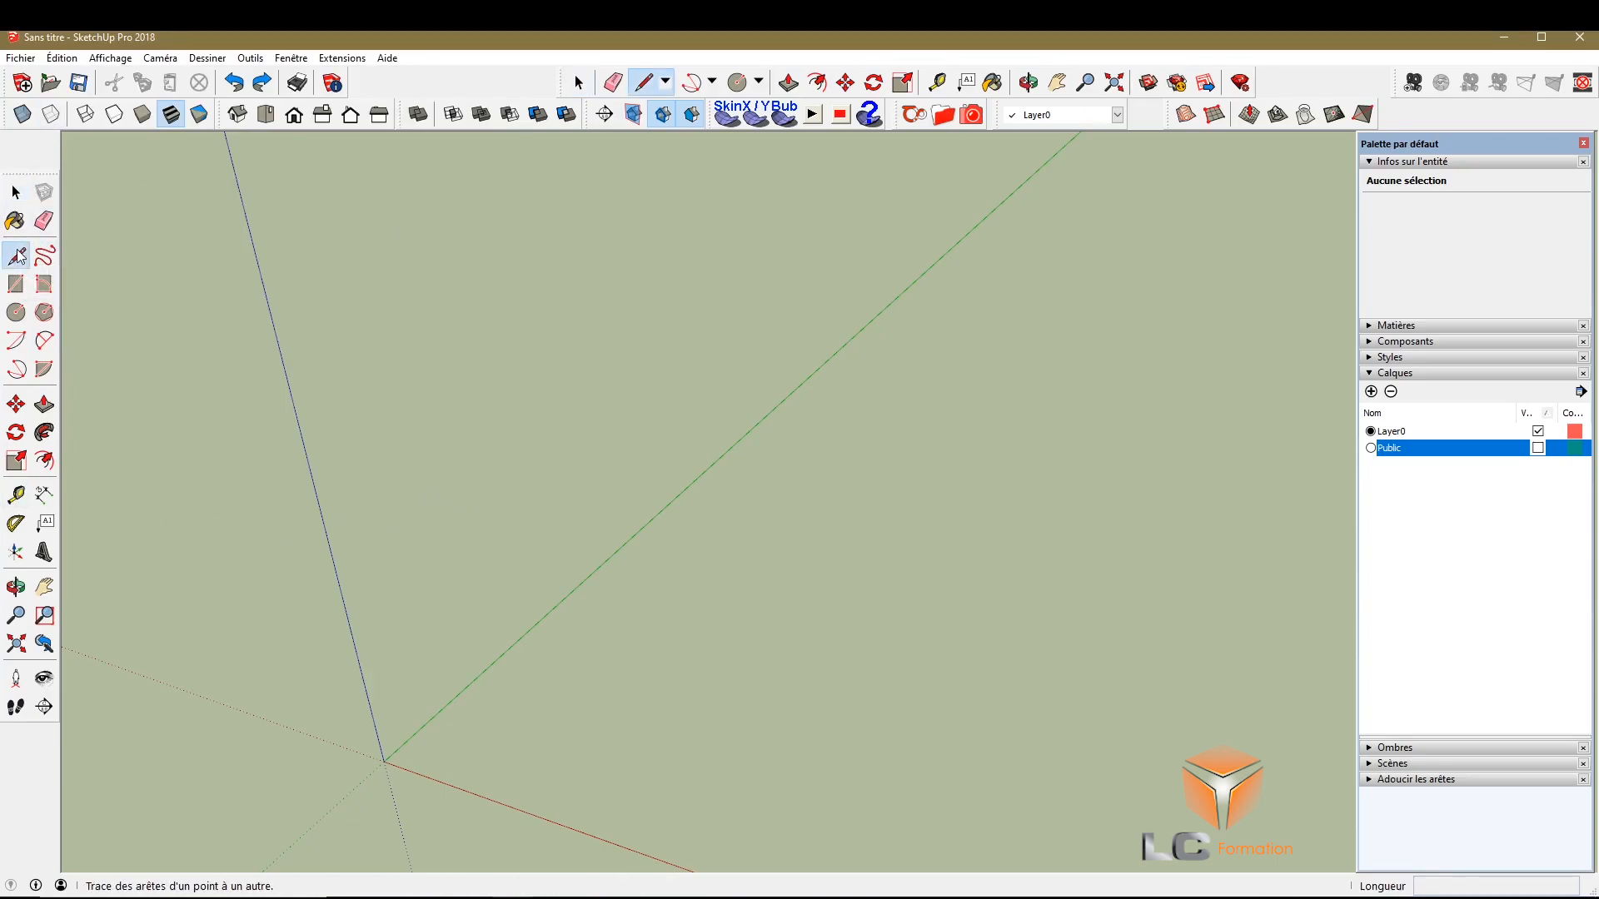
left_click(384, 761)
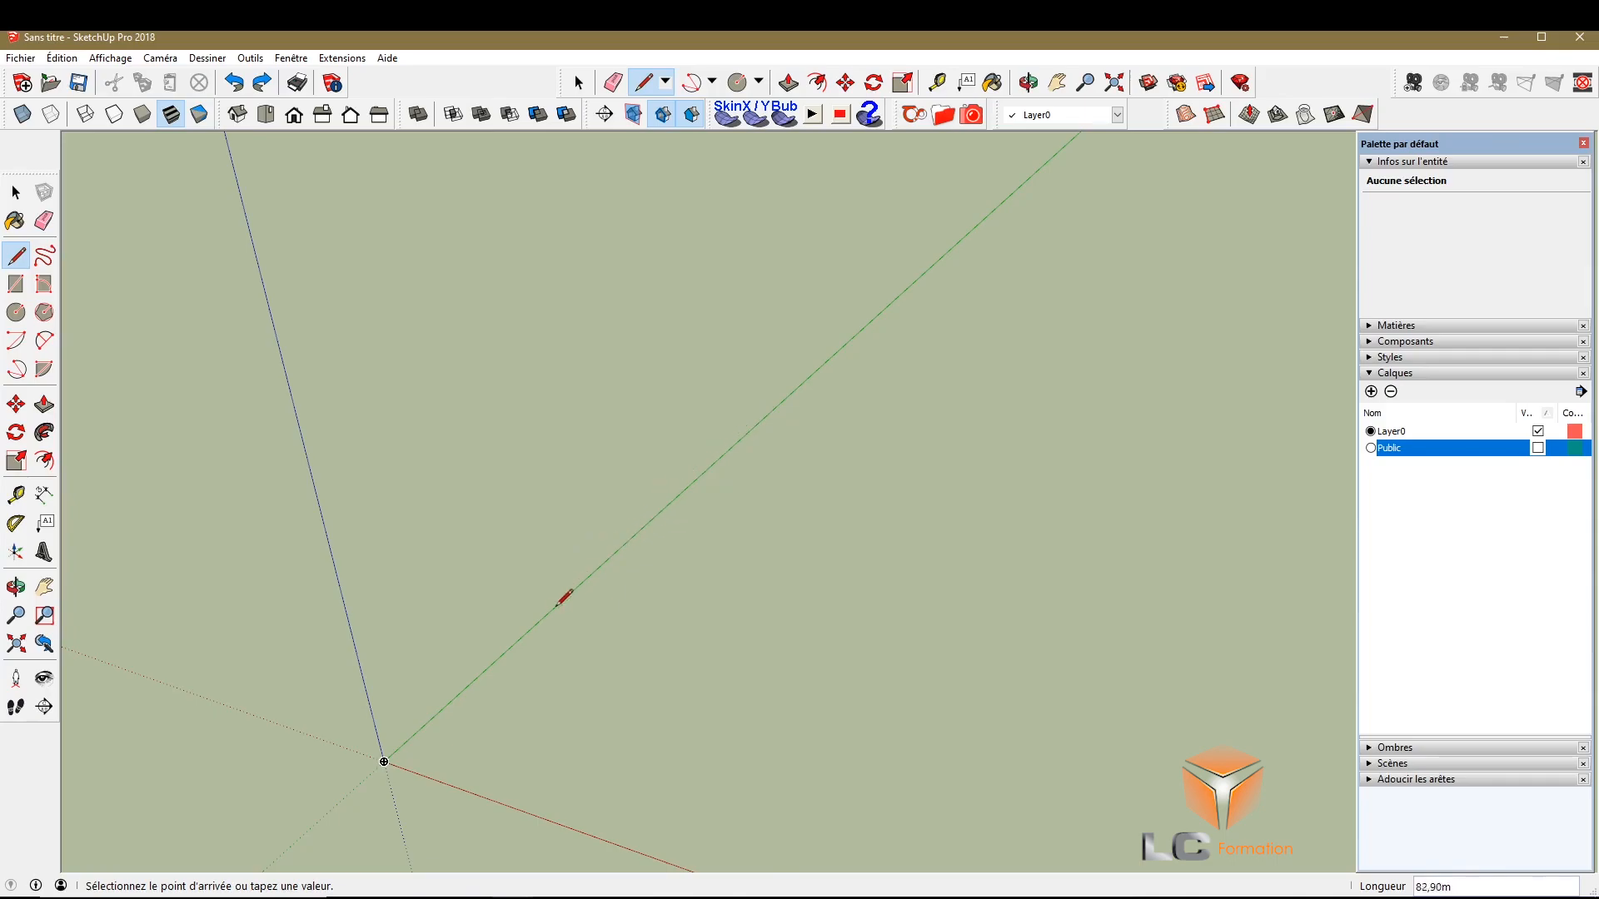
scroll(549, 382, "down", 1)
scroll(525, 387, "down", 3)
scroll(375, 476, "up", 5)
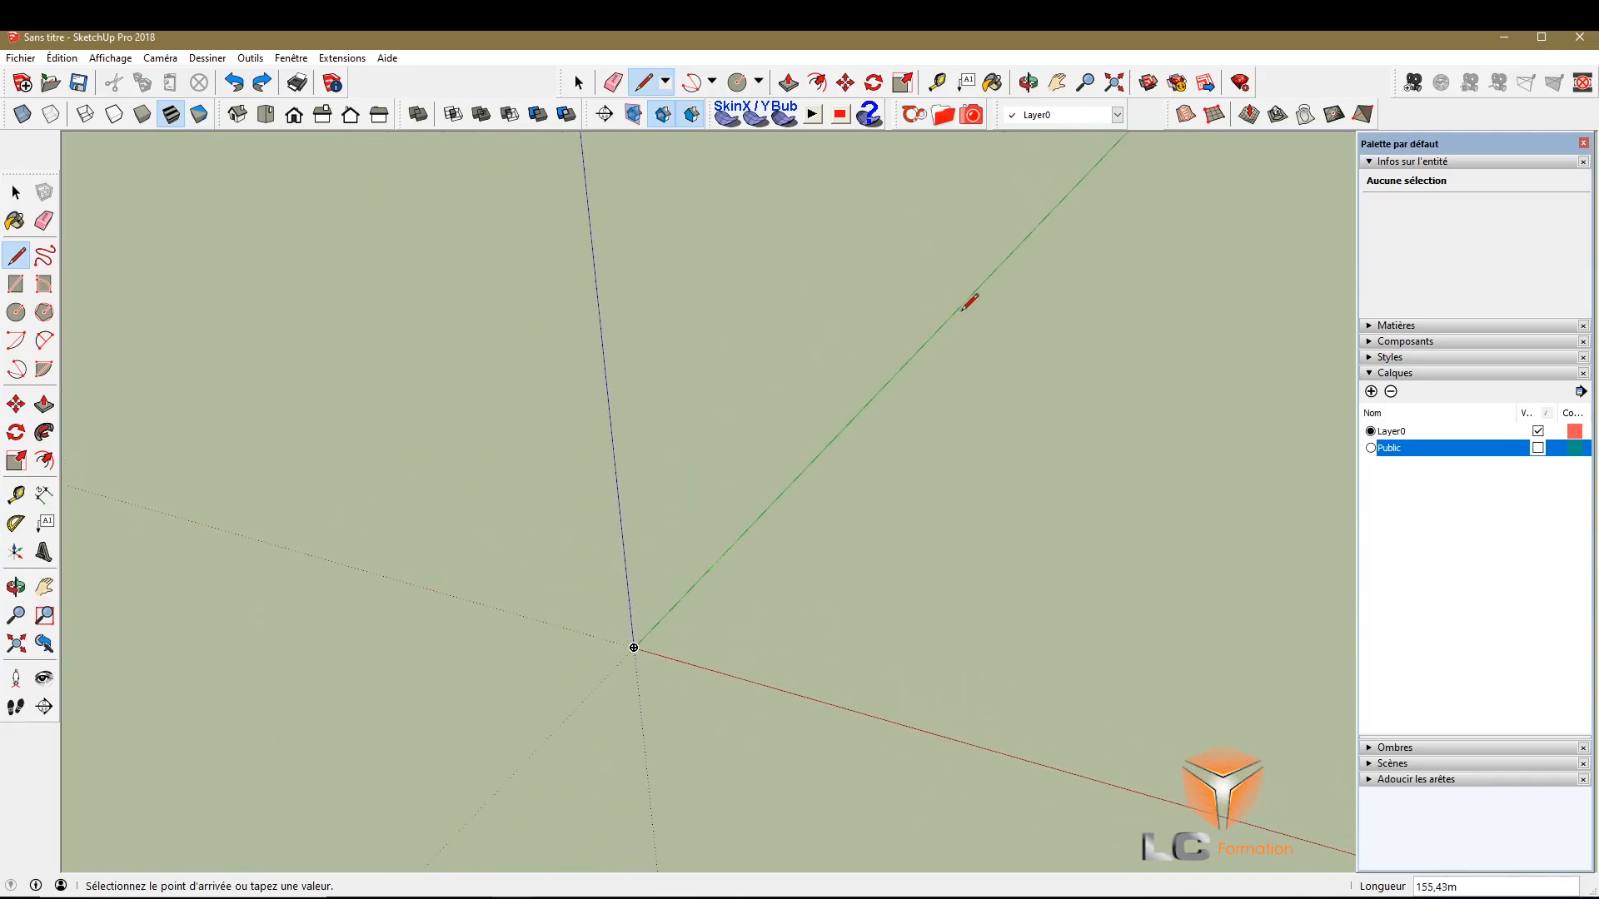
left_click(958, 309)
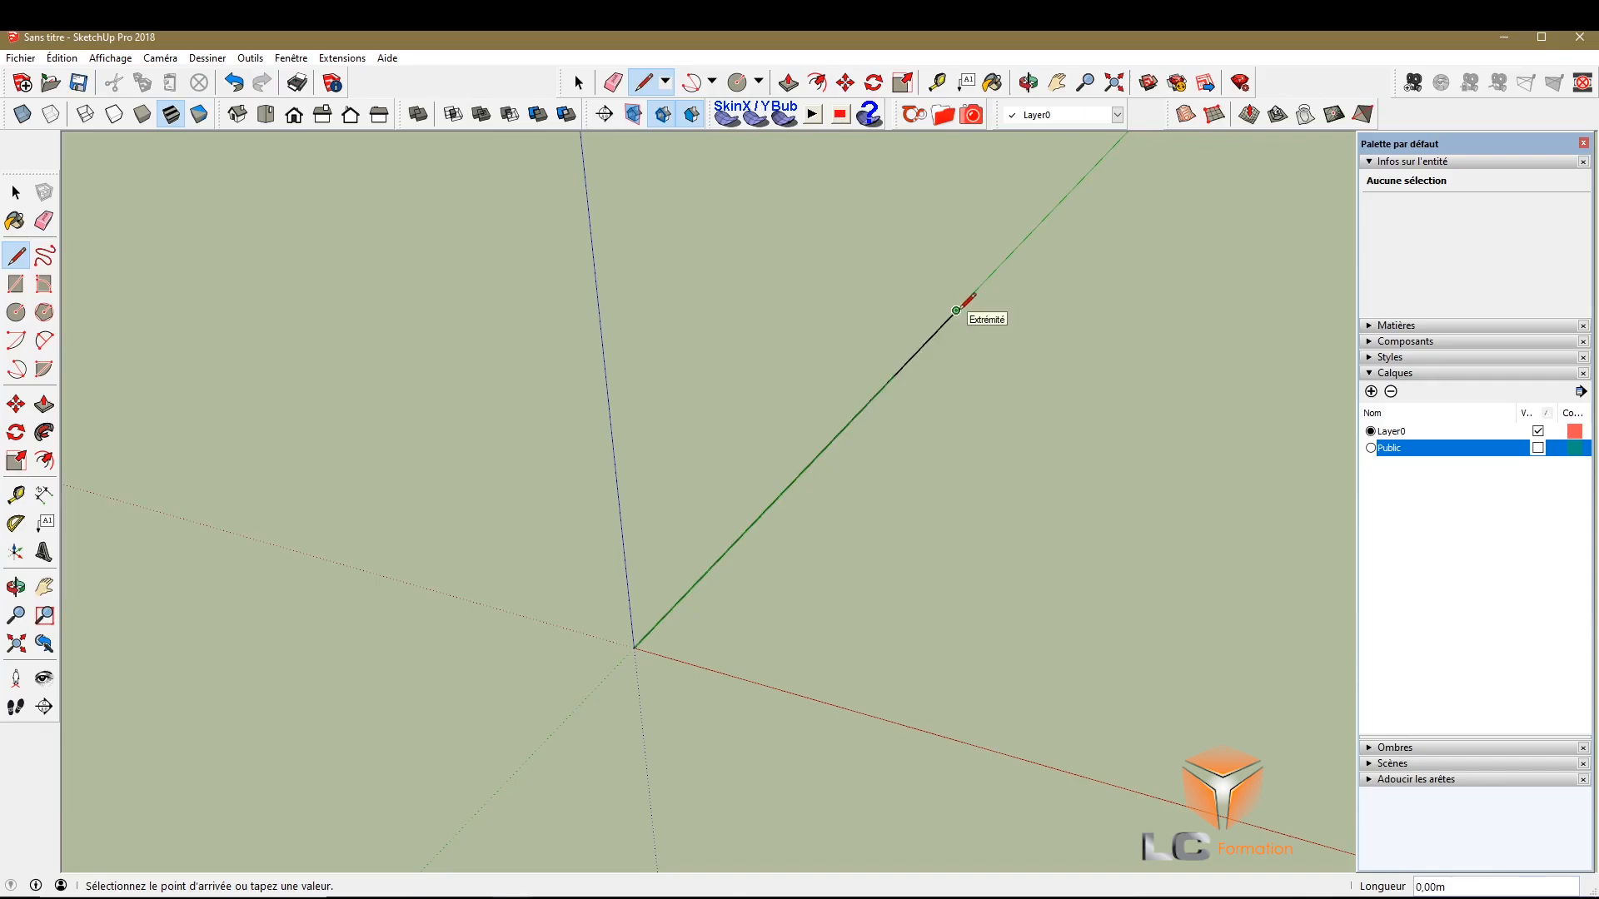
type("40")
key("Return")
scroll(759, 658, "up", 3)
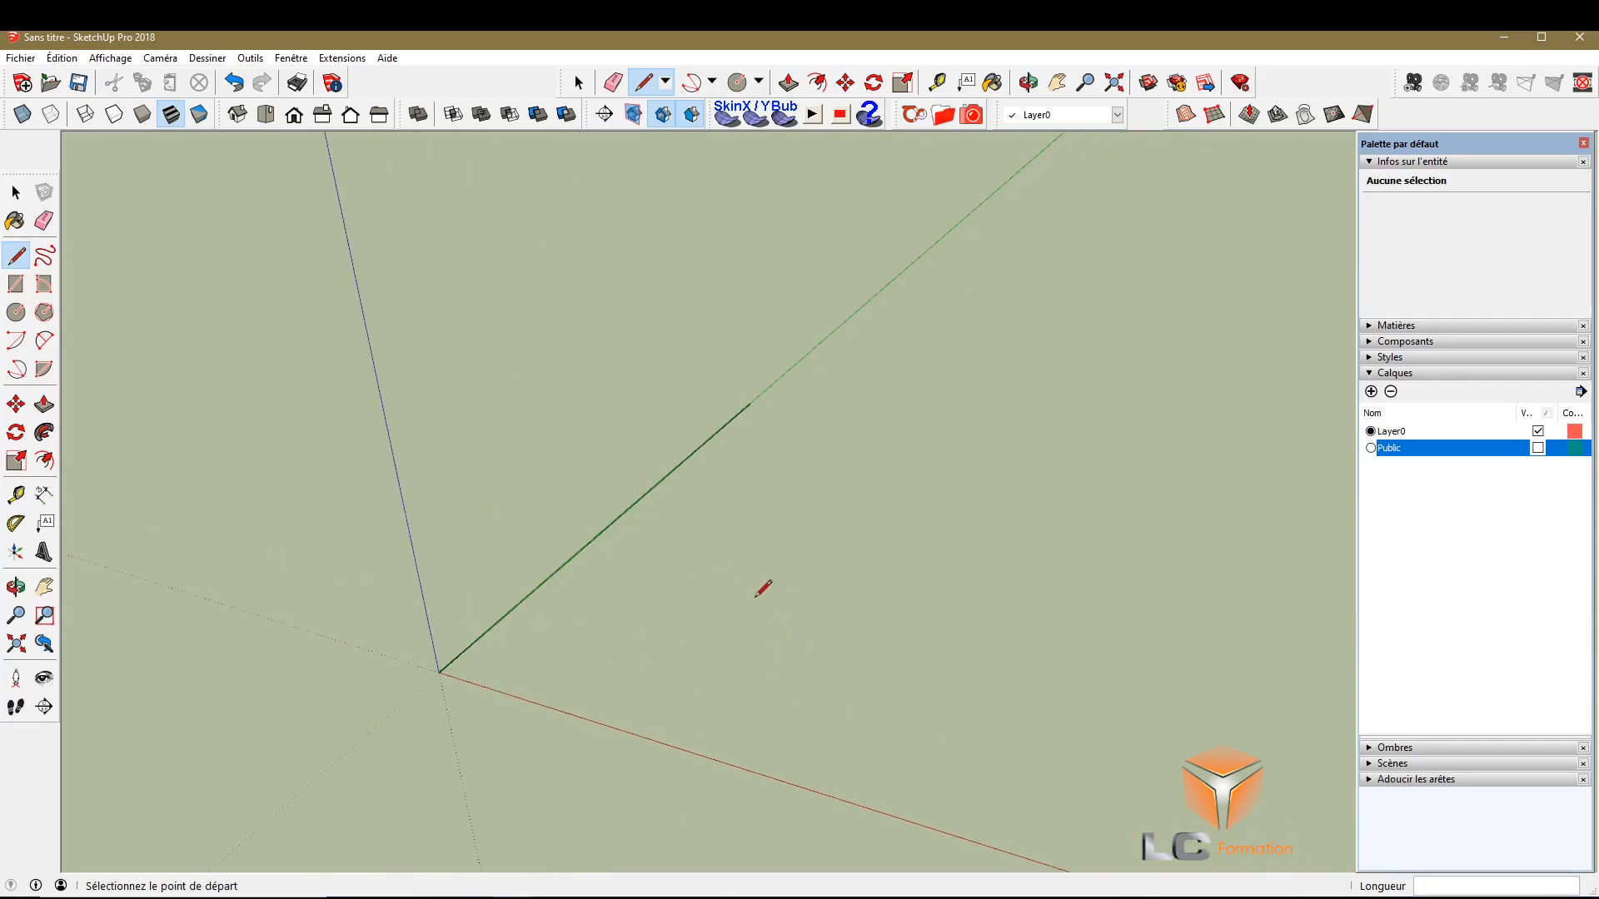
Draw an edge from the origin along the red axis and a 10 m edge from its end parallel to the green axis
left_click(439, 673)
scroll(492, 399, "down", 3)
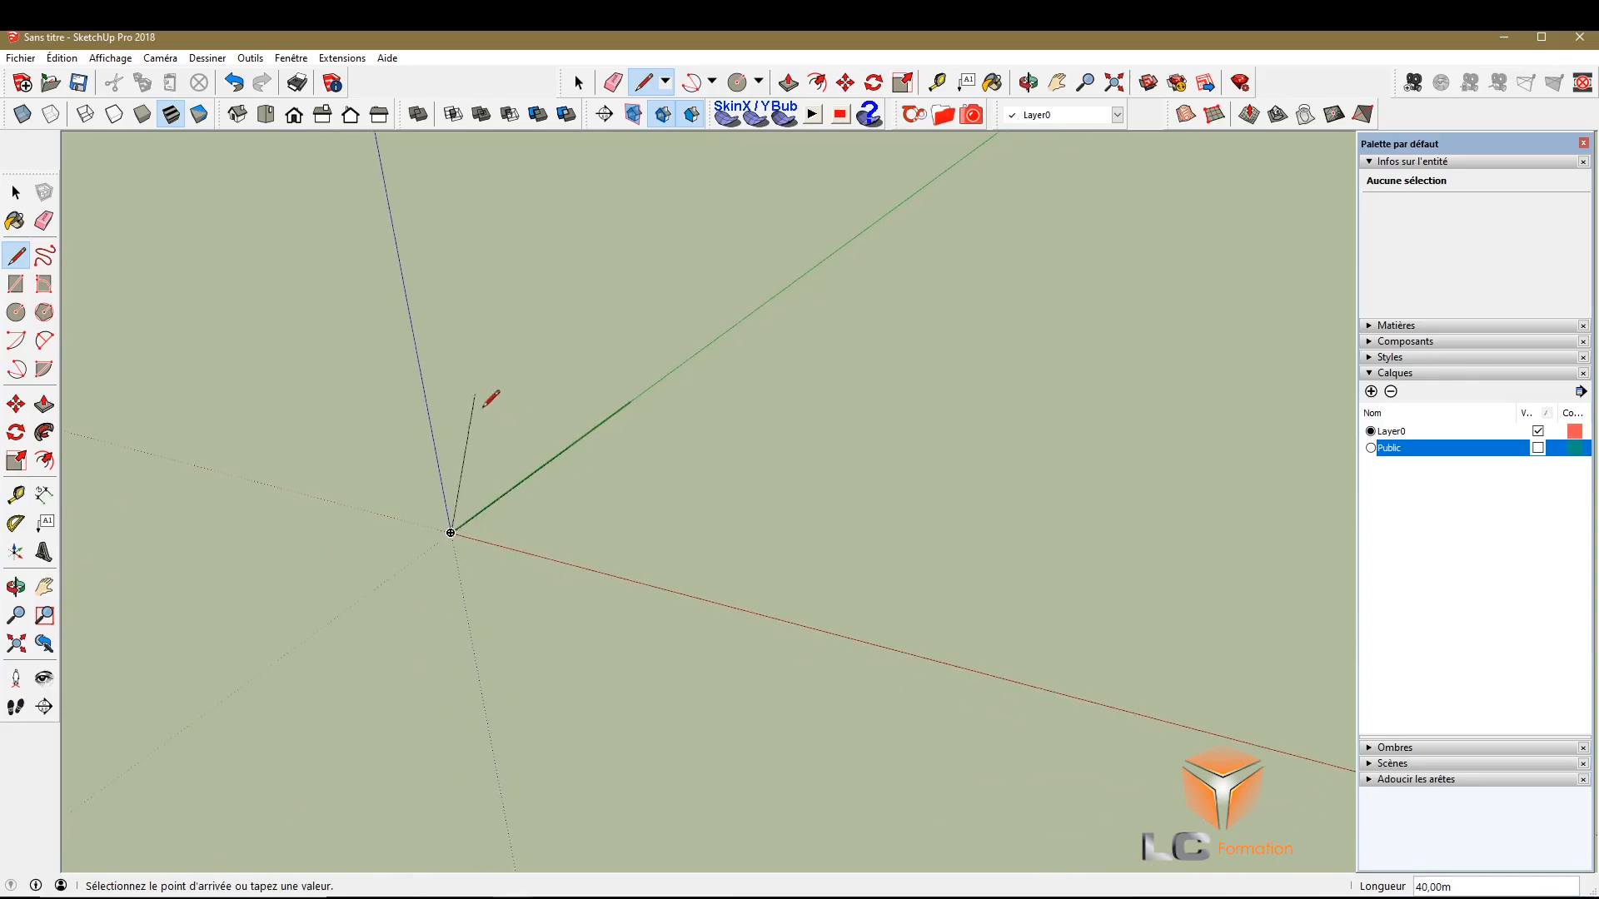
left_click(639, 582)
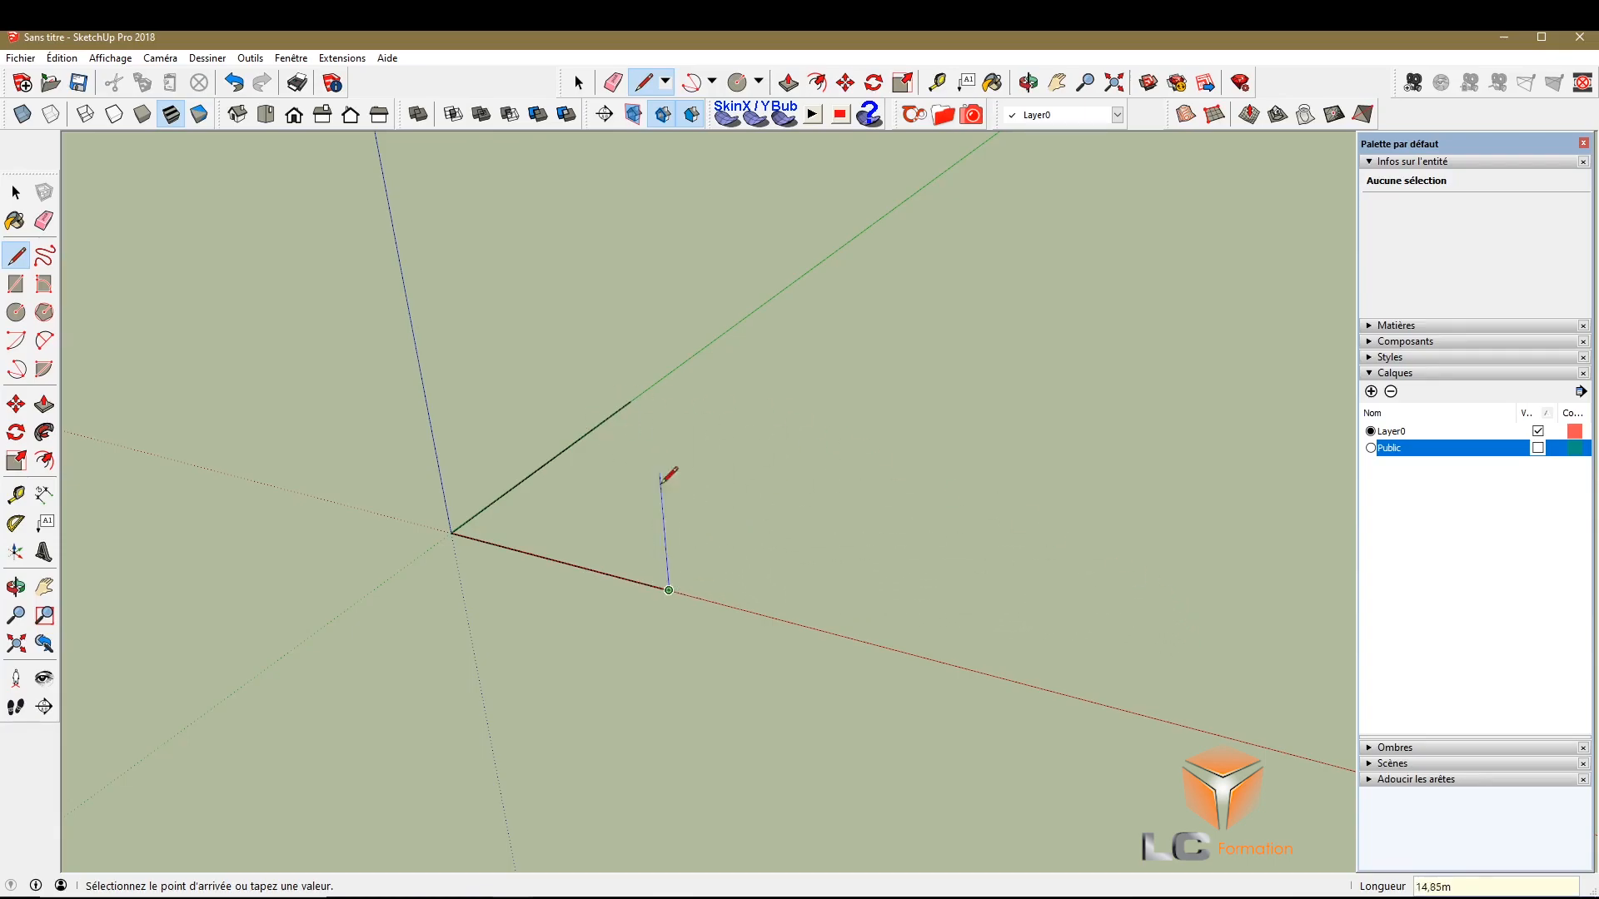
scroll(691, 458, "up", 3)
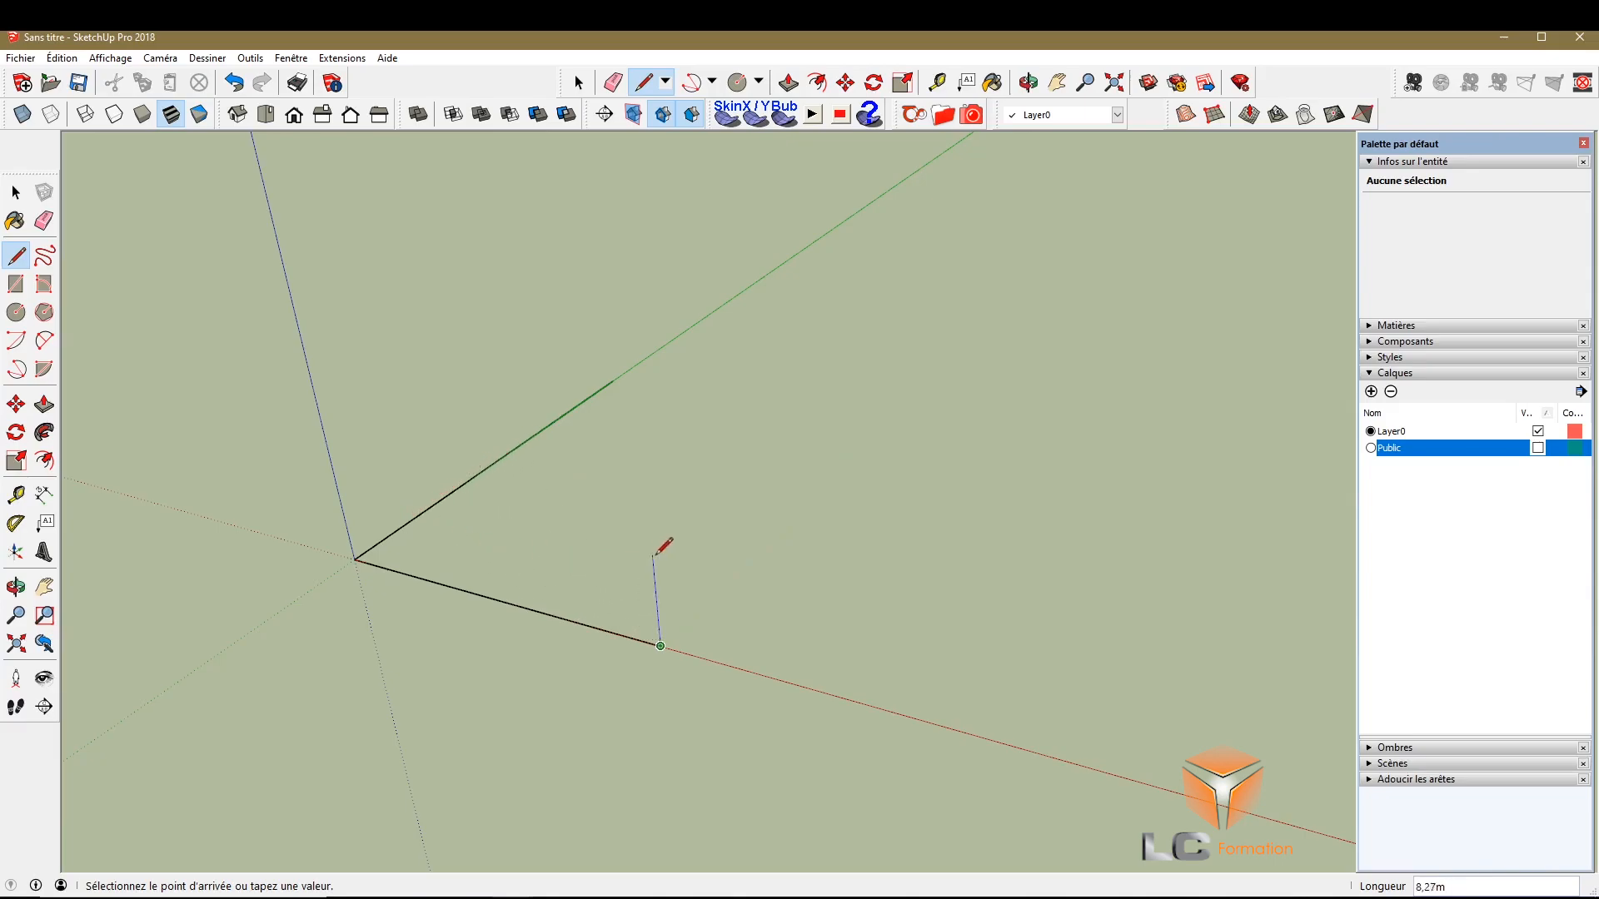
left_click(733, 568)
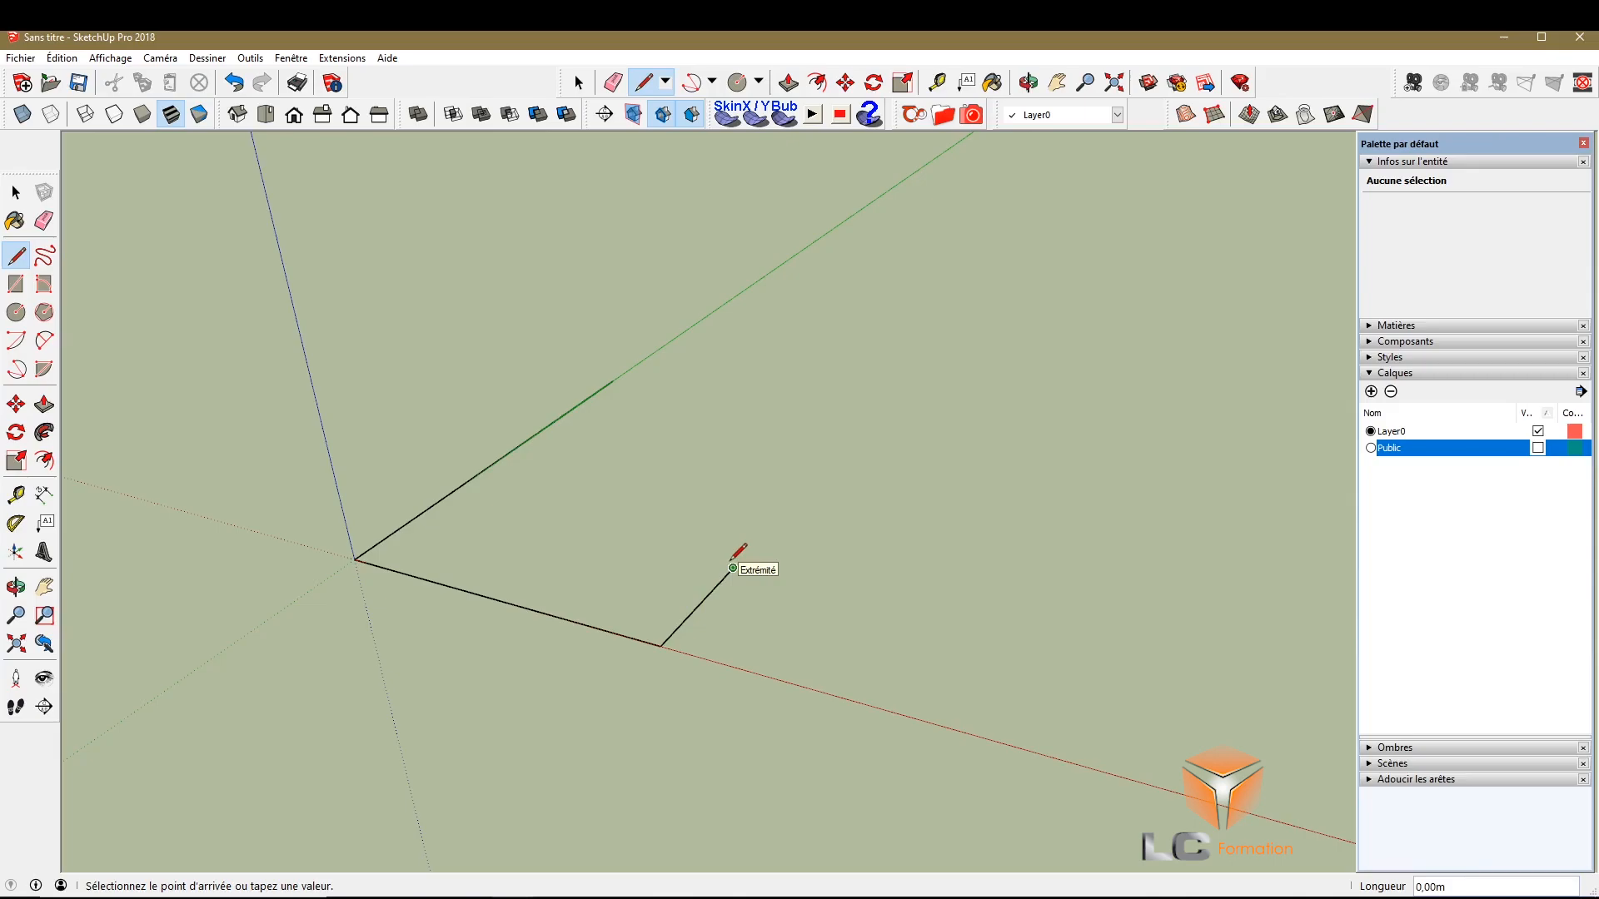
key("Escape")
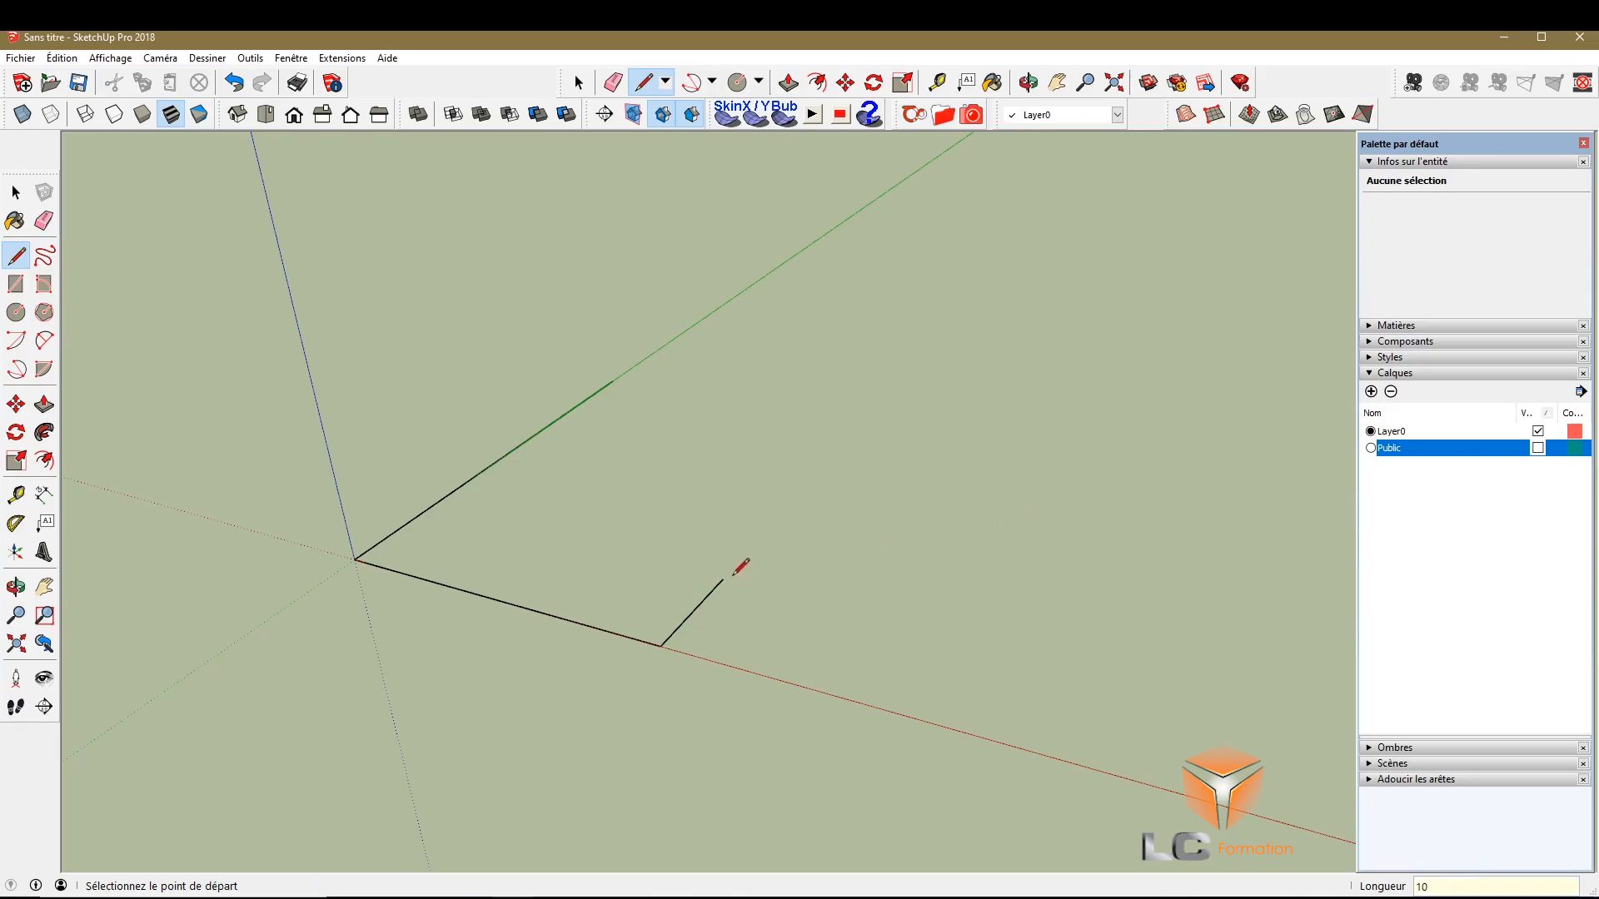
Continue the outline with an edge heading back parallel to the red axis and a 30 m edge parallel to the green axis
left_click(721, 579)
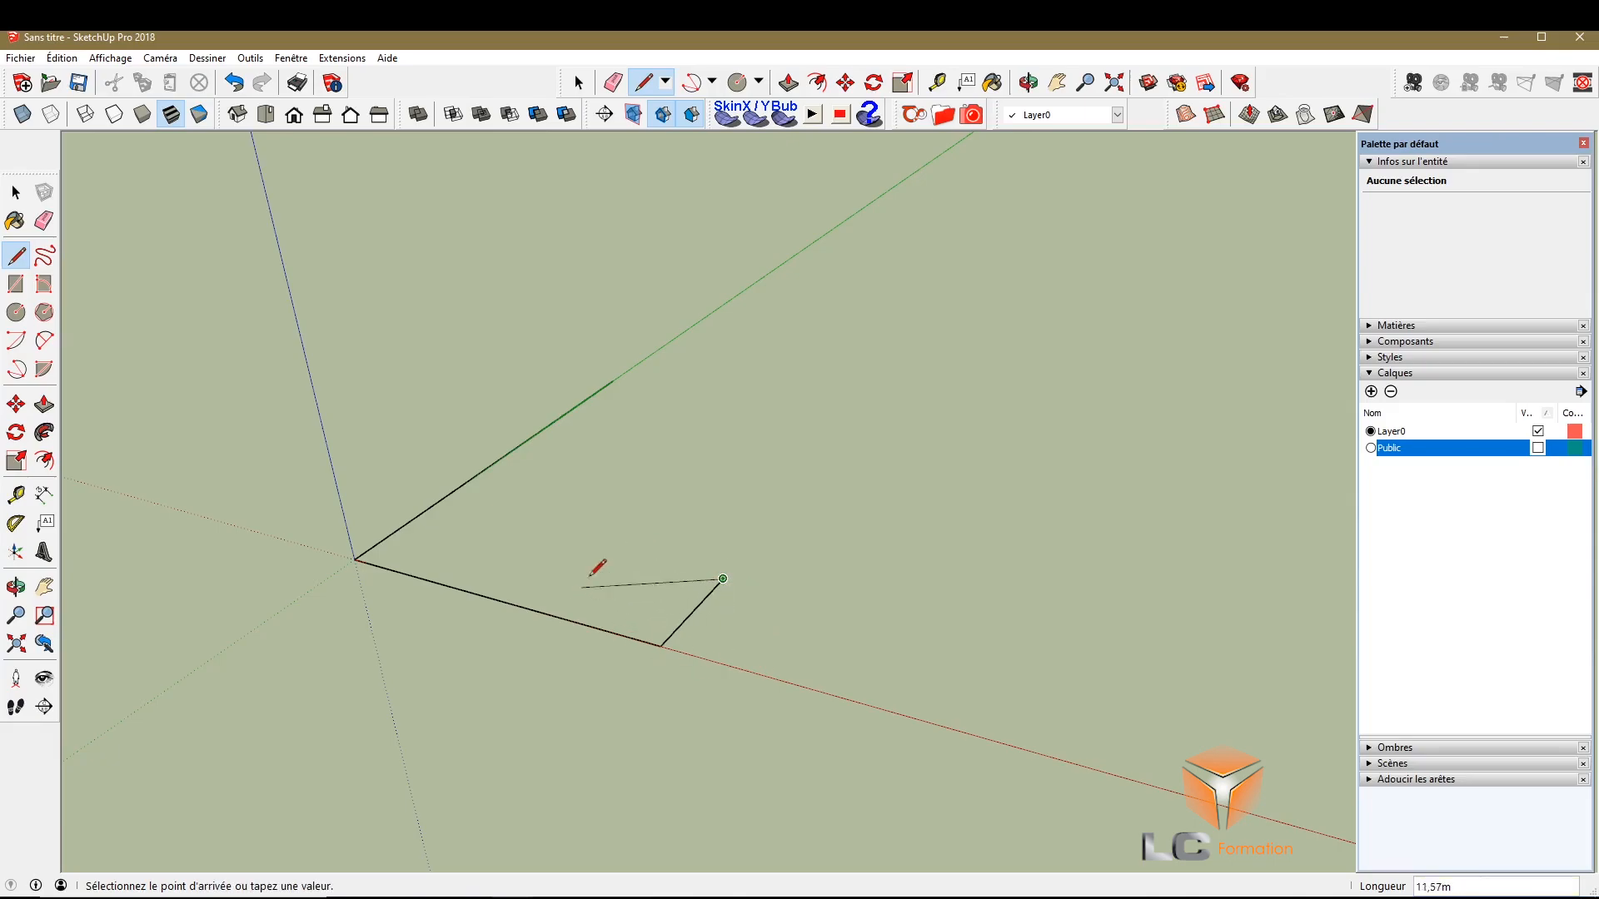
left_click(620, 552)
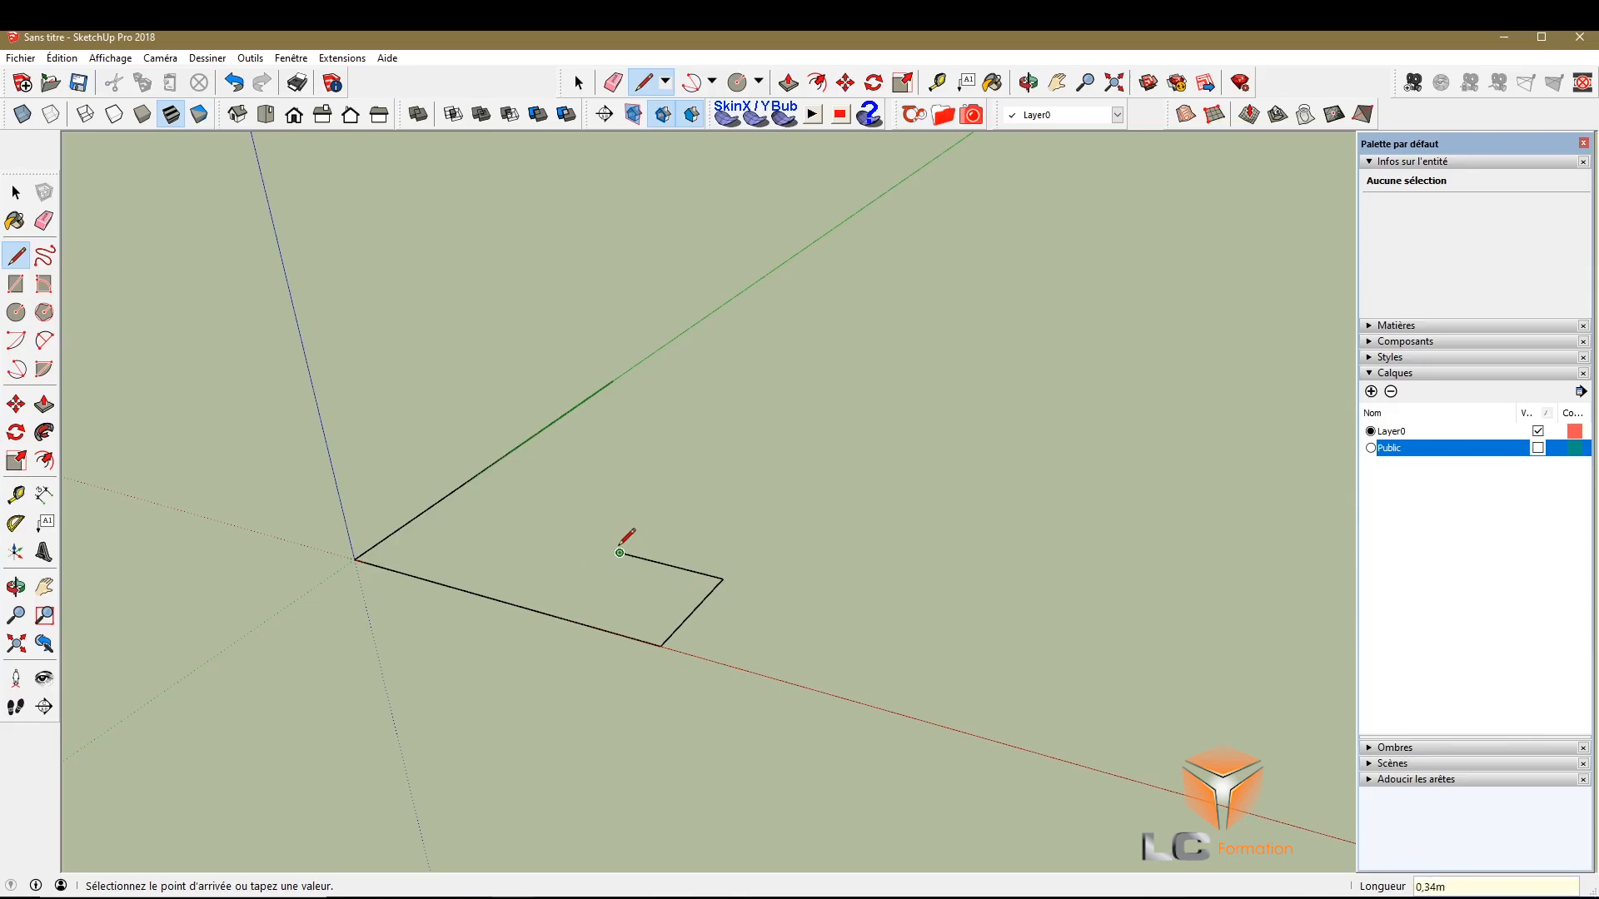
scroll(628, 366, "up", 2)
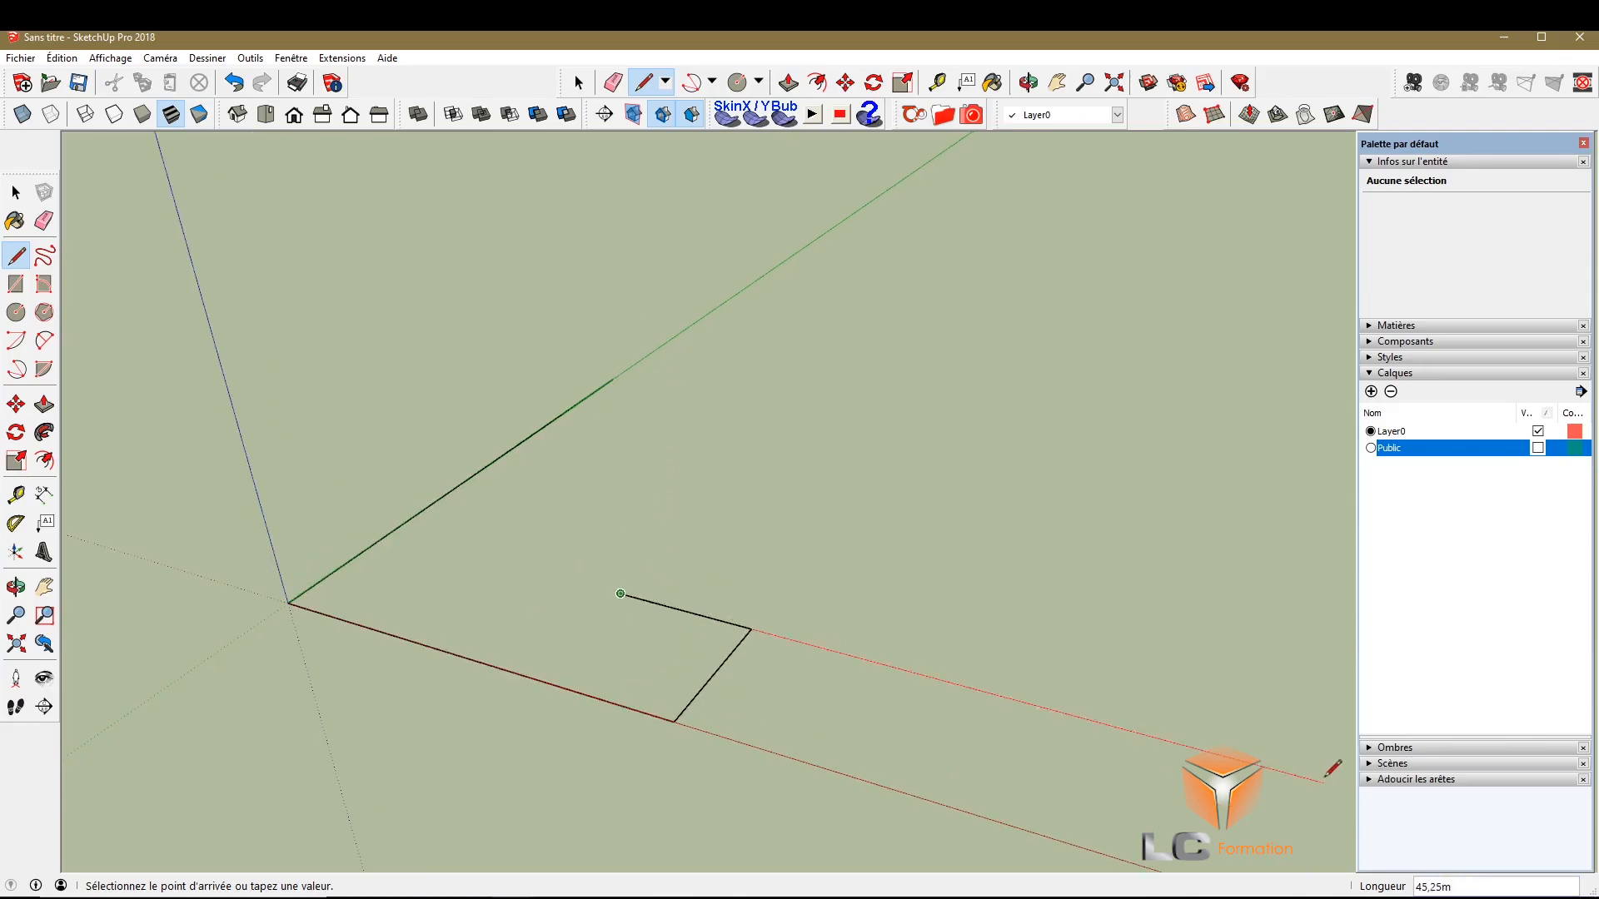
scroll(678, 564, "up", 1)
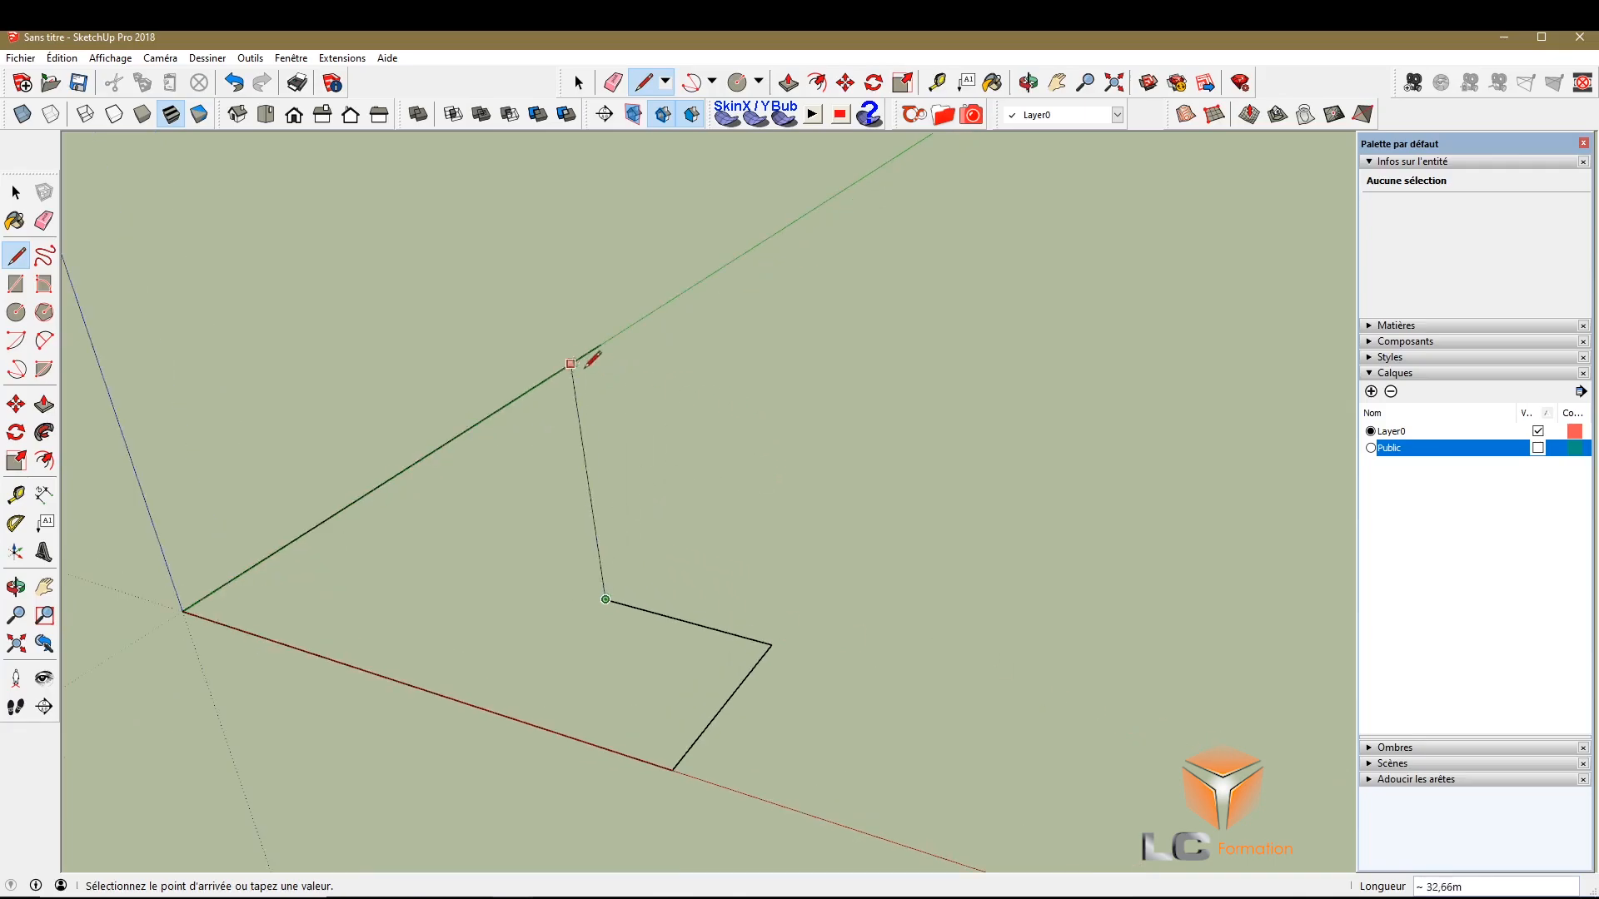
left_click(788, 427)
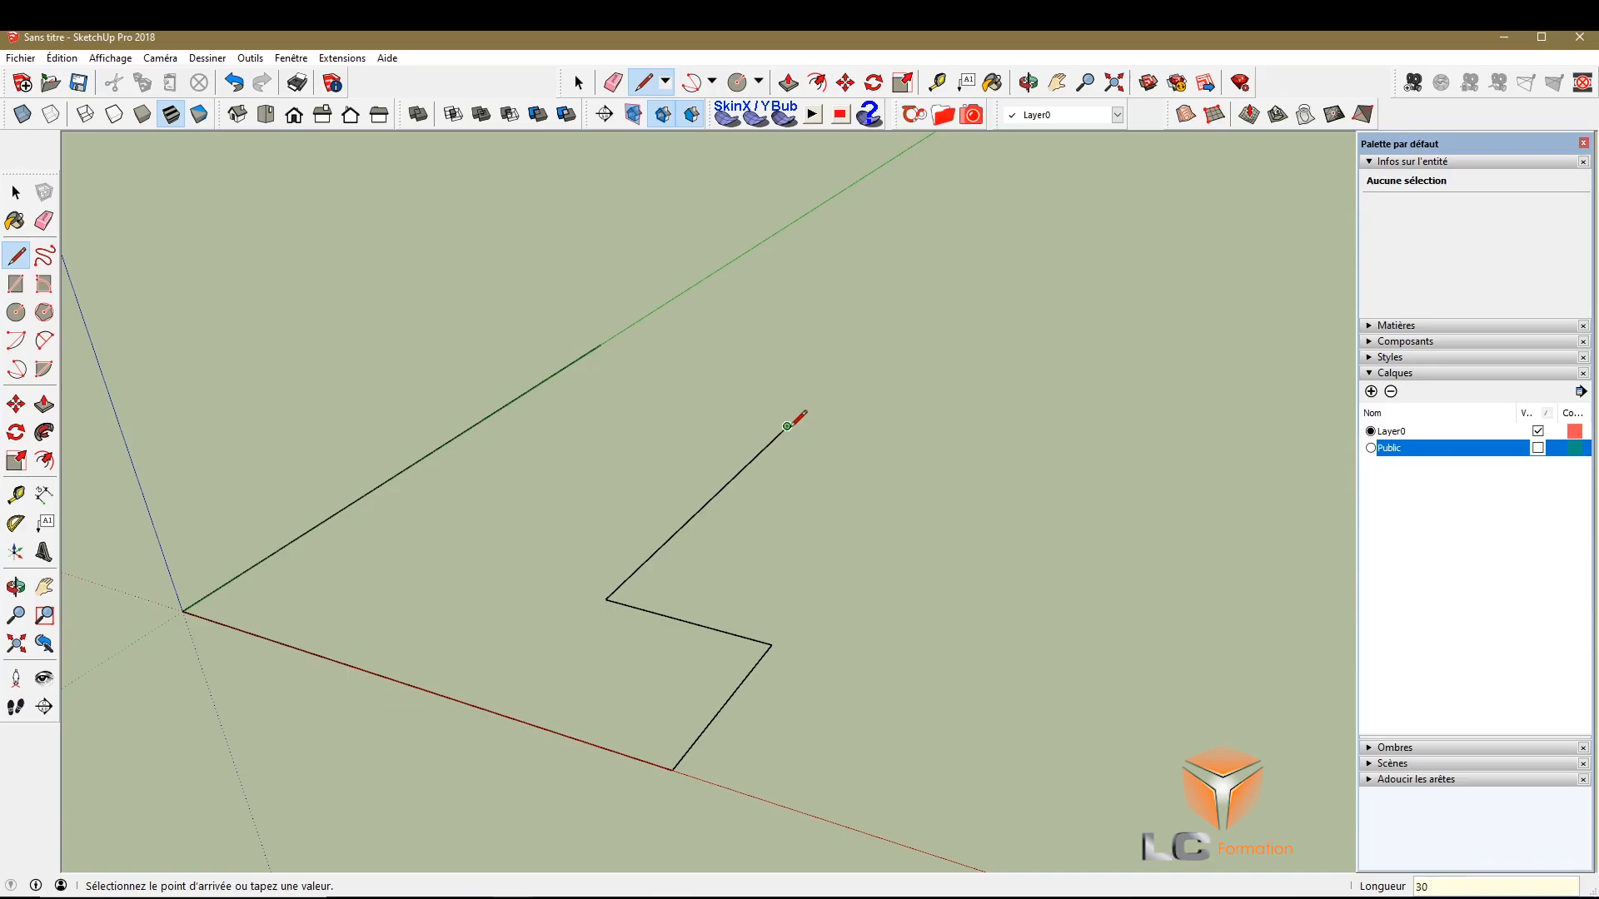
Close the L-shaped outline with an edge from its open end to the end of the 40 m line
key("o")
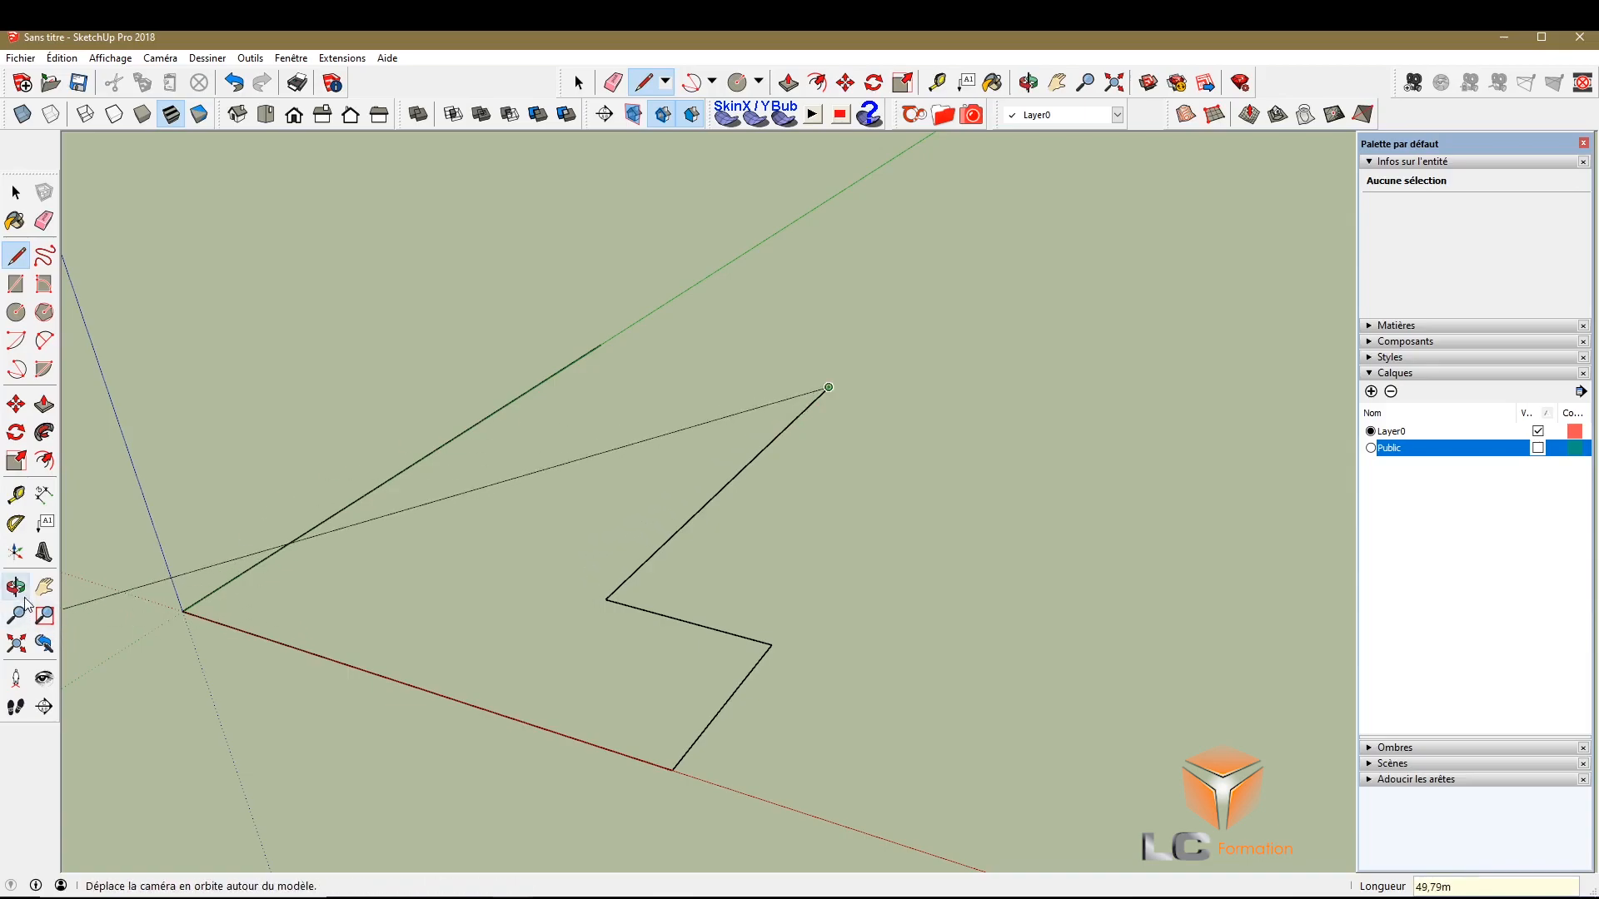
mouse_move(680, 486)
left_mouse_down()
mouse_move(460, 685)
mouse_move(242, 464)
mouse_move(717, 458)
mouse_move(1007, 679)
mouse_move(575, 503)
mouse_move(428, 585)
mouse_move(1110, 674)
mouse_move(347, 439)
mouse_move(411, 663)
mouse_move(1071, 742)
mouse_move(813, 732)
left_mouse_up()
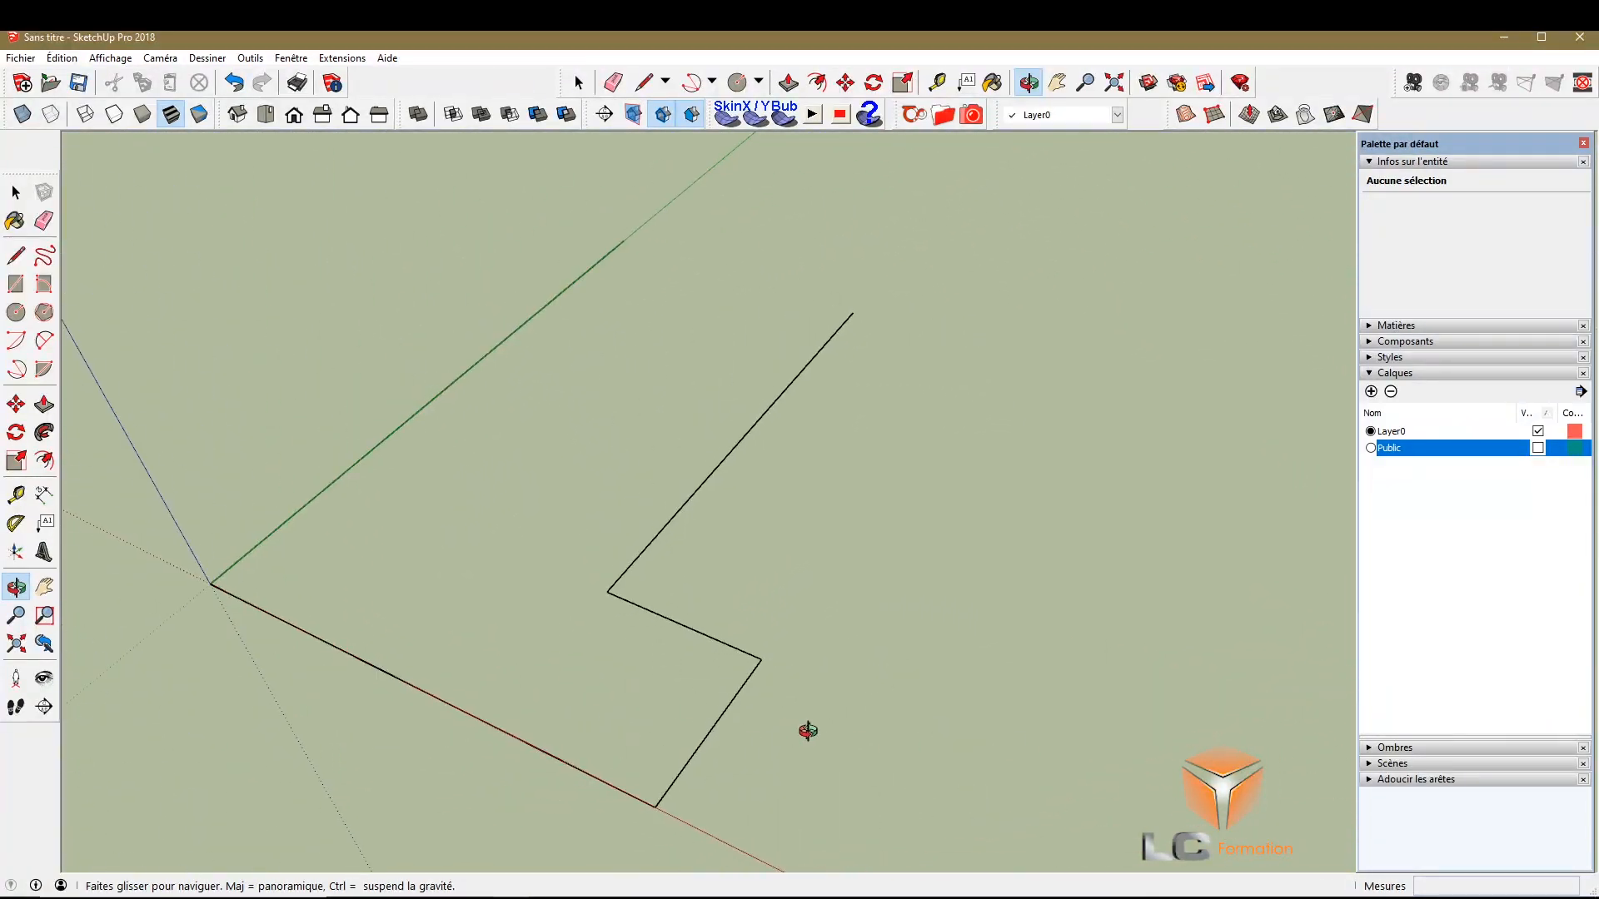
scroll(736, 225, "up", 3)
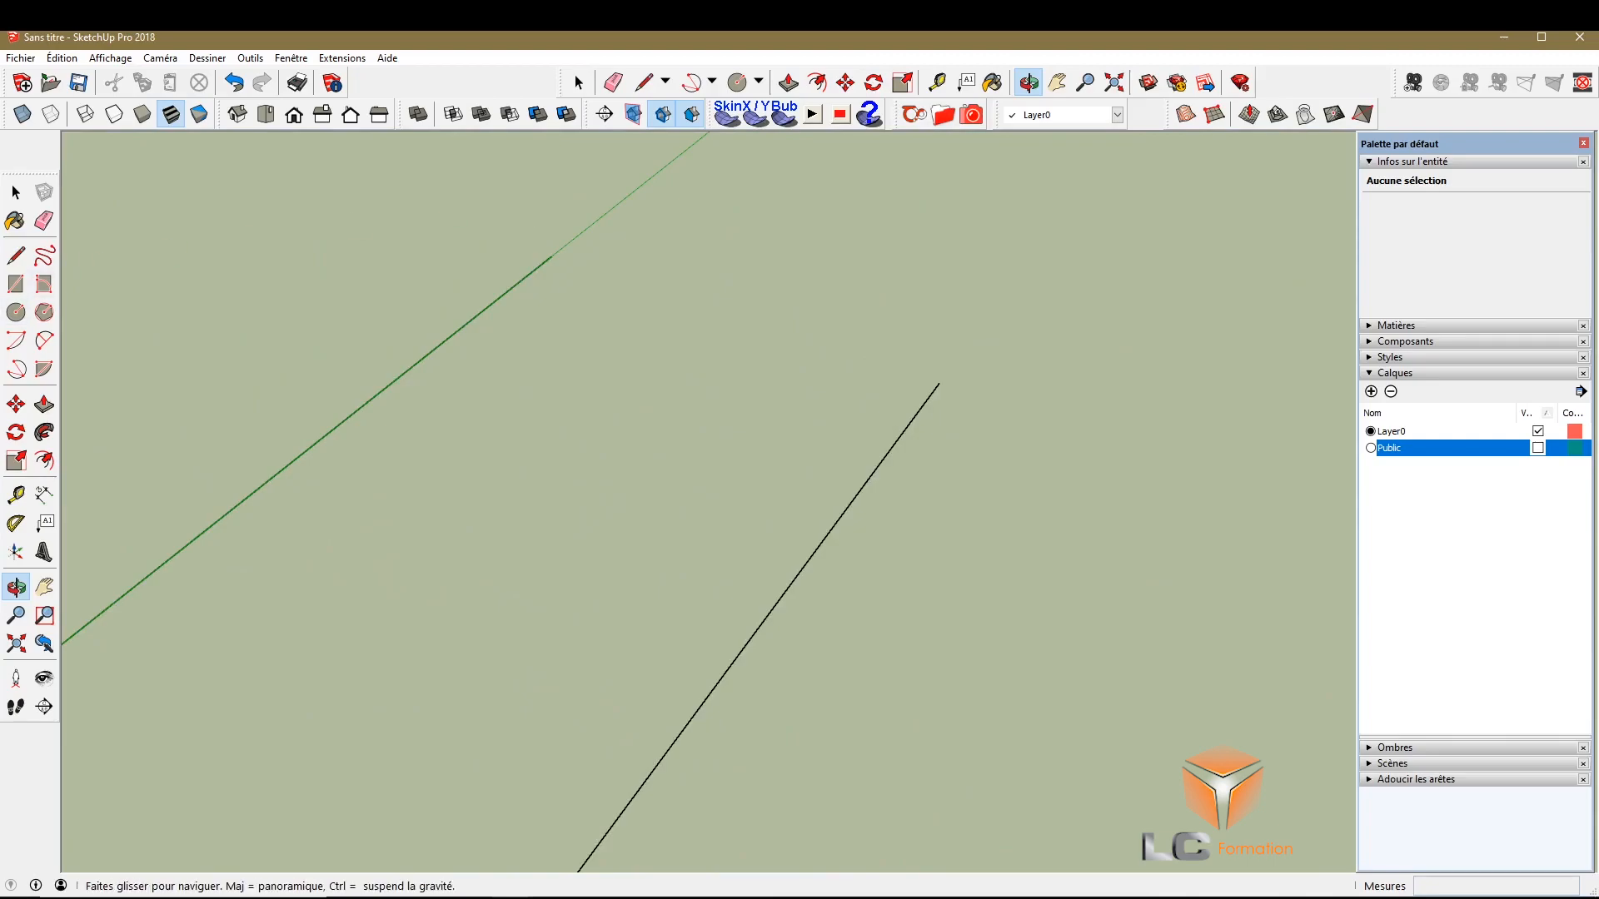
left_click(15, 259)
left_click(939, 383)
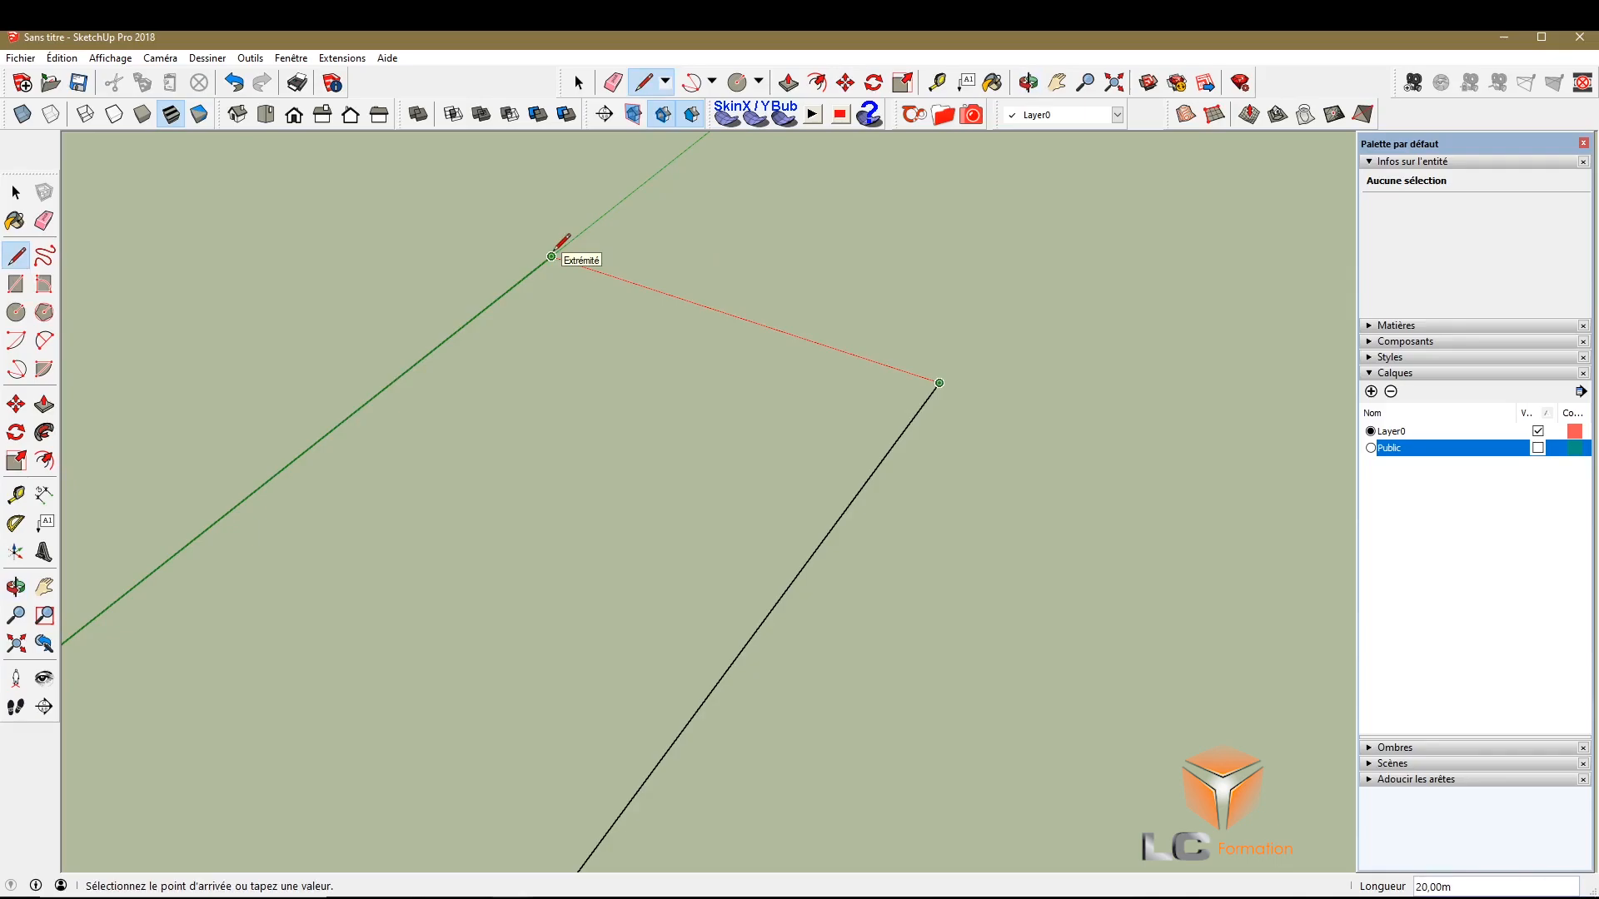
left_click(551, 257)
Select the closed L-shaped face and check its surface area in the entity information
scroll(562, 241, "down", 5)
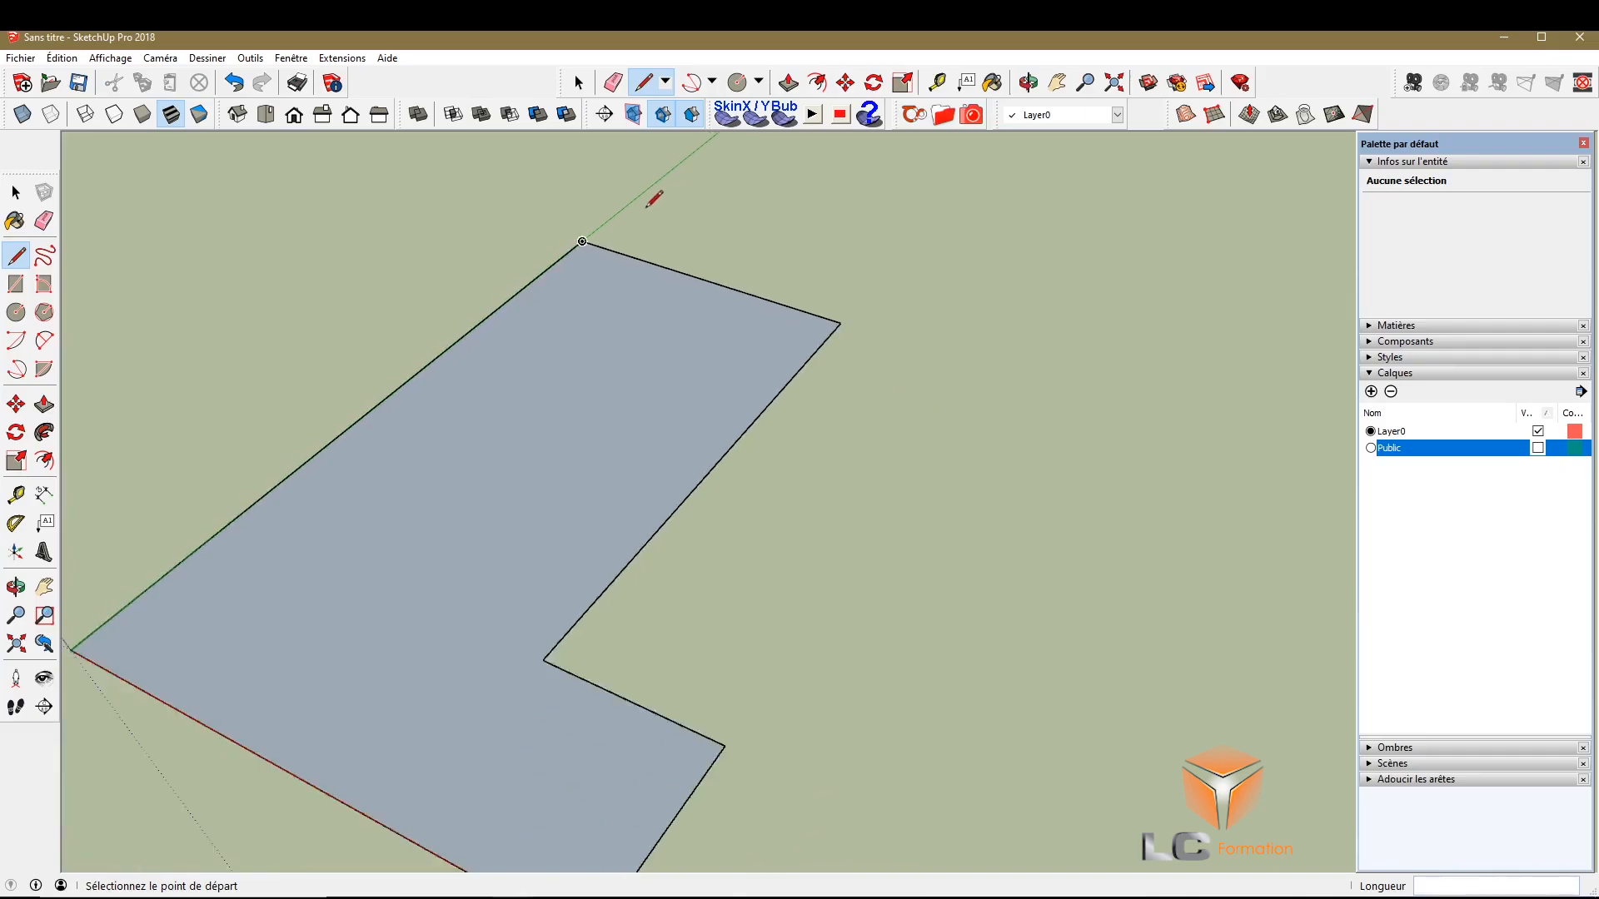
scroll(657, 202, "up", 4)
scroll(649, 237, "down", 4)
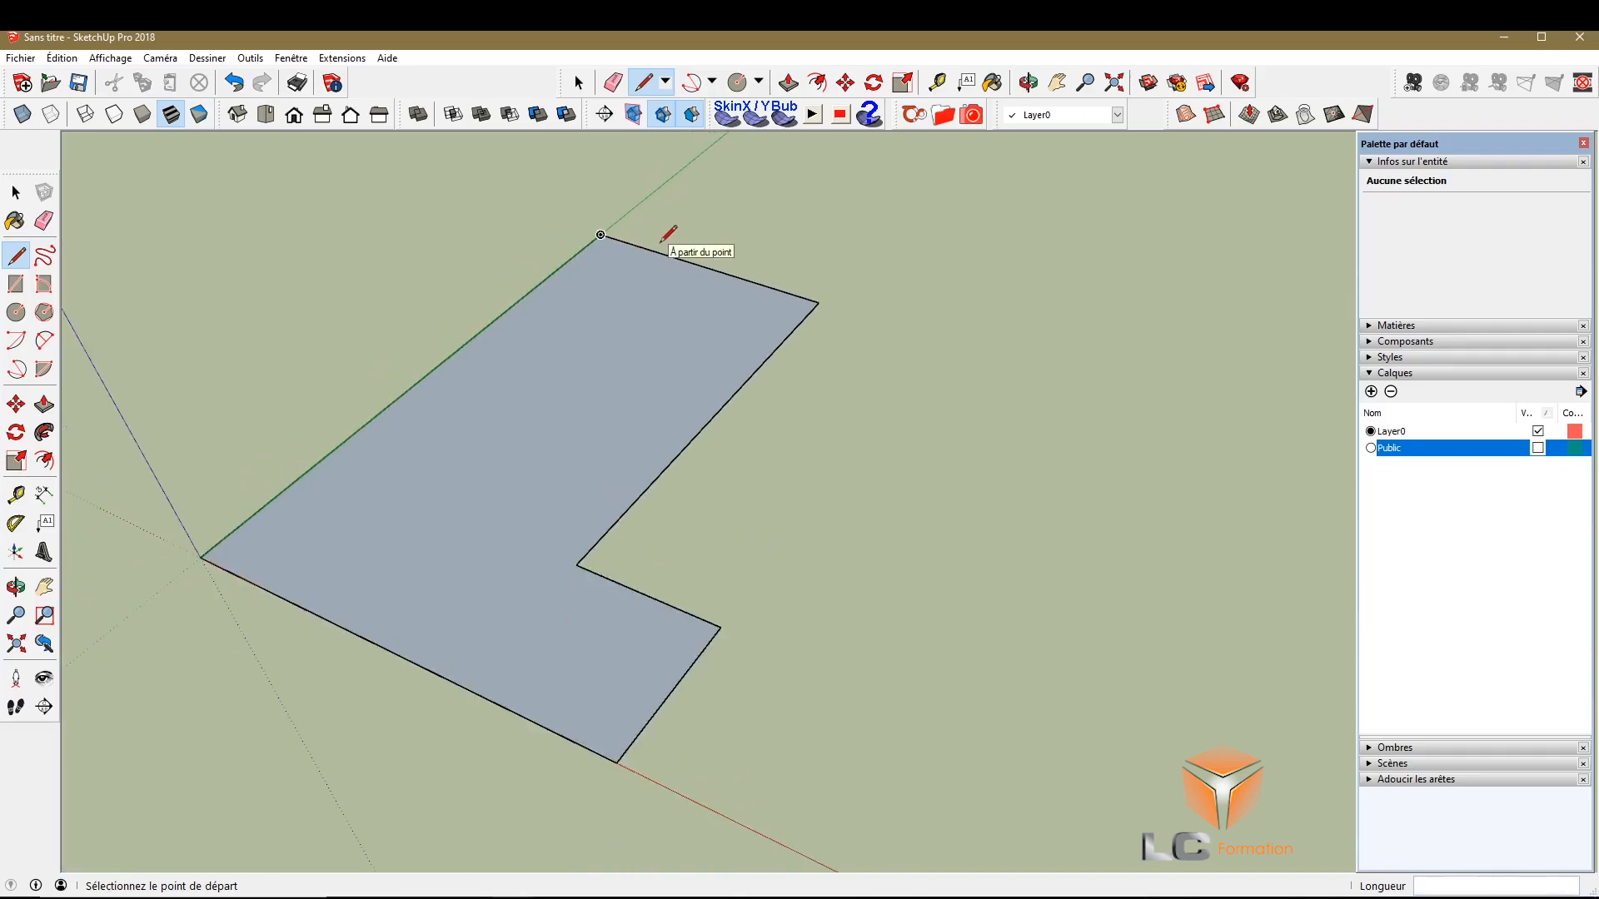
key("space")
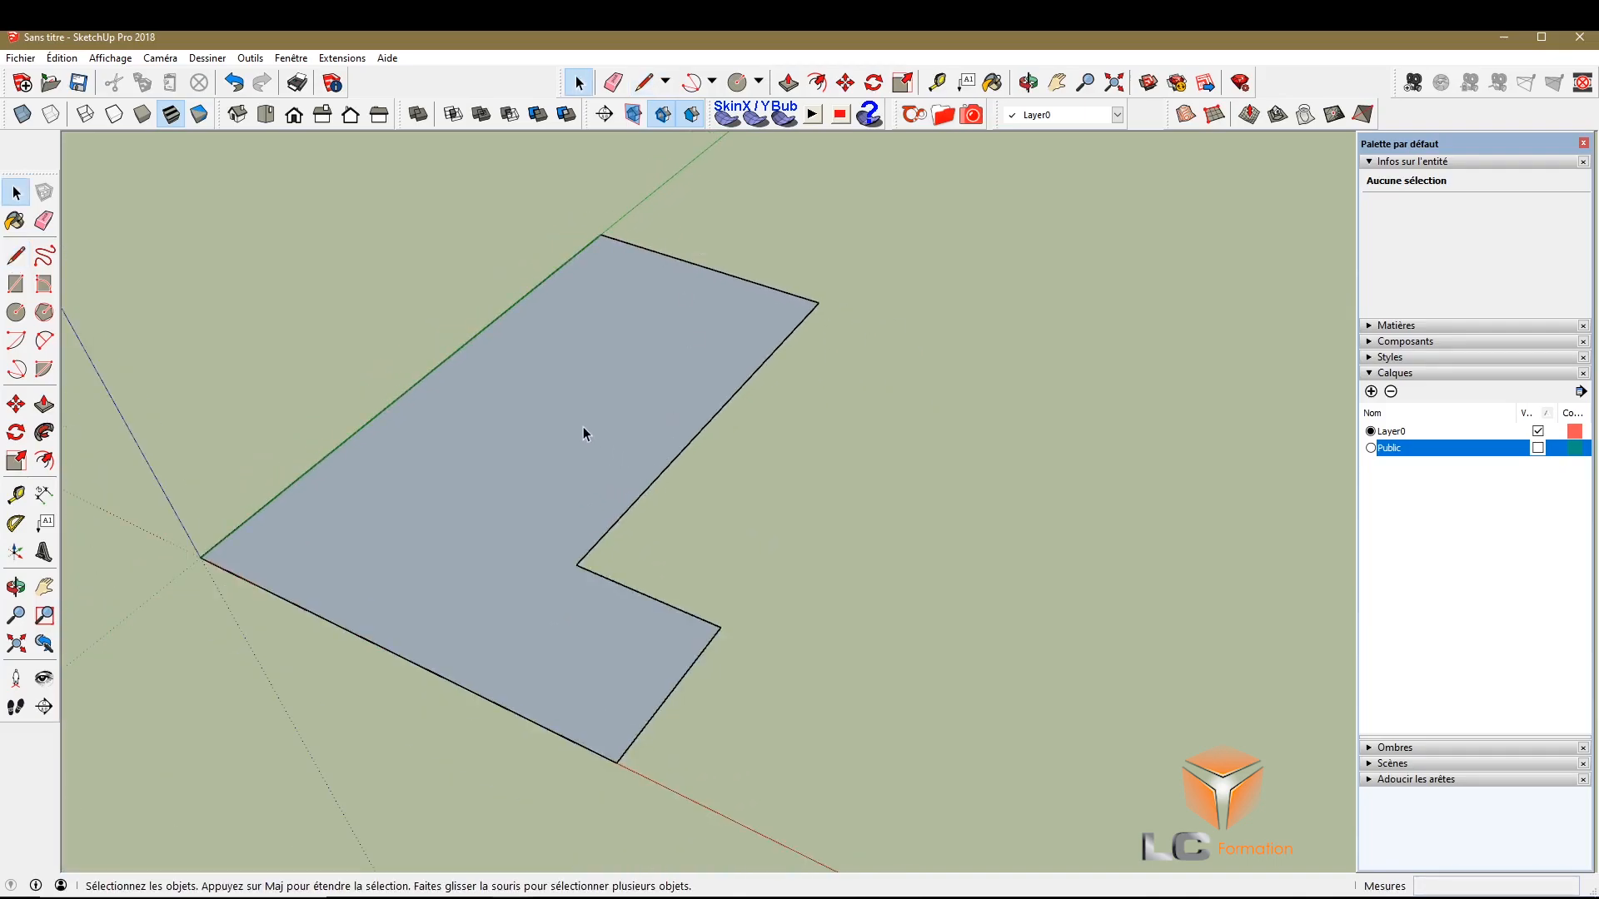
left_click(600, 397)
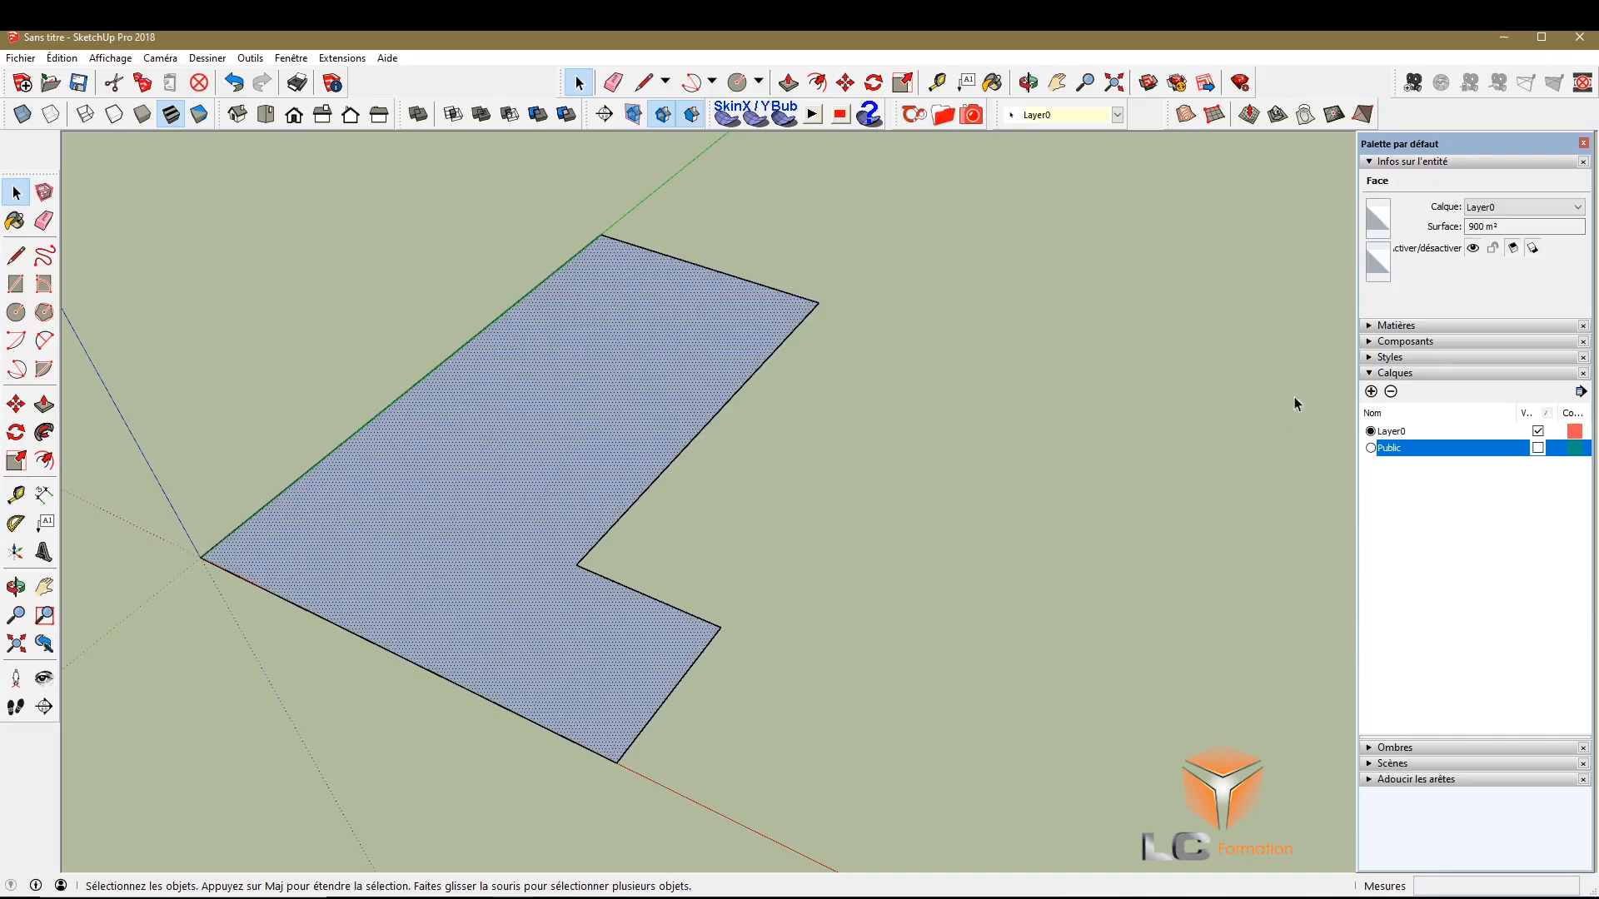
Deselect the face and draw an edge outward from its far corner on the green axis, parallel to the red axis
left_click(1519, 226)
left_click(876, 470)
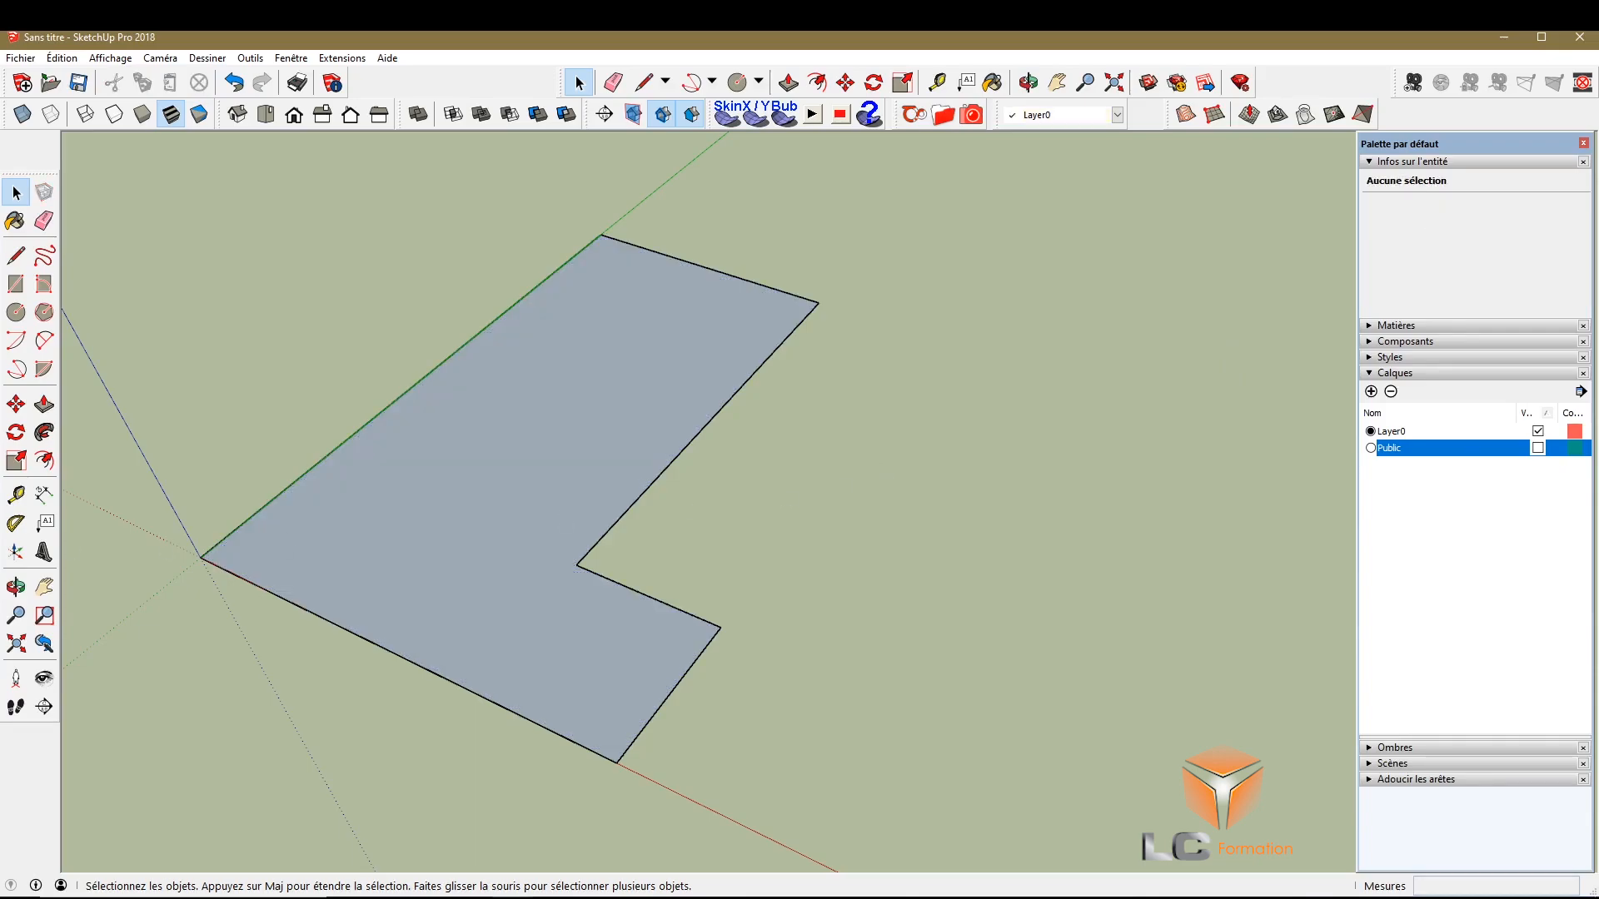
left_click(16, 587)
left_click_drag(451, 513, 560, 699)
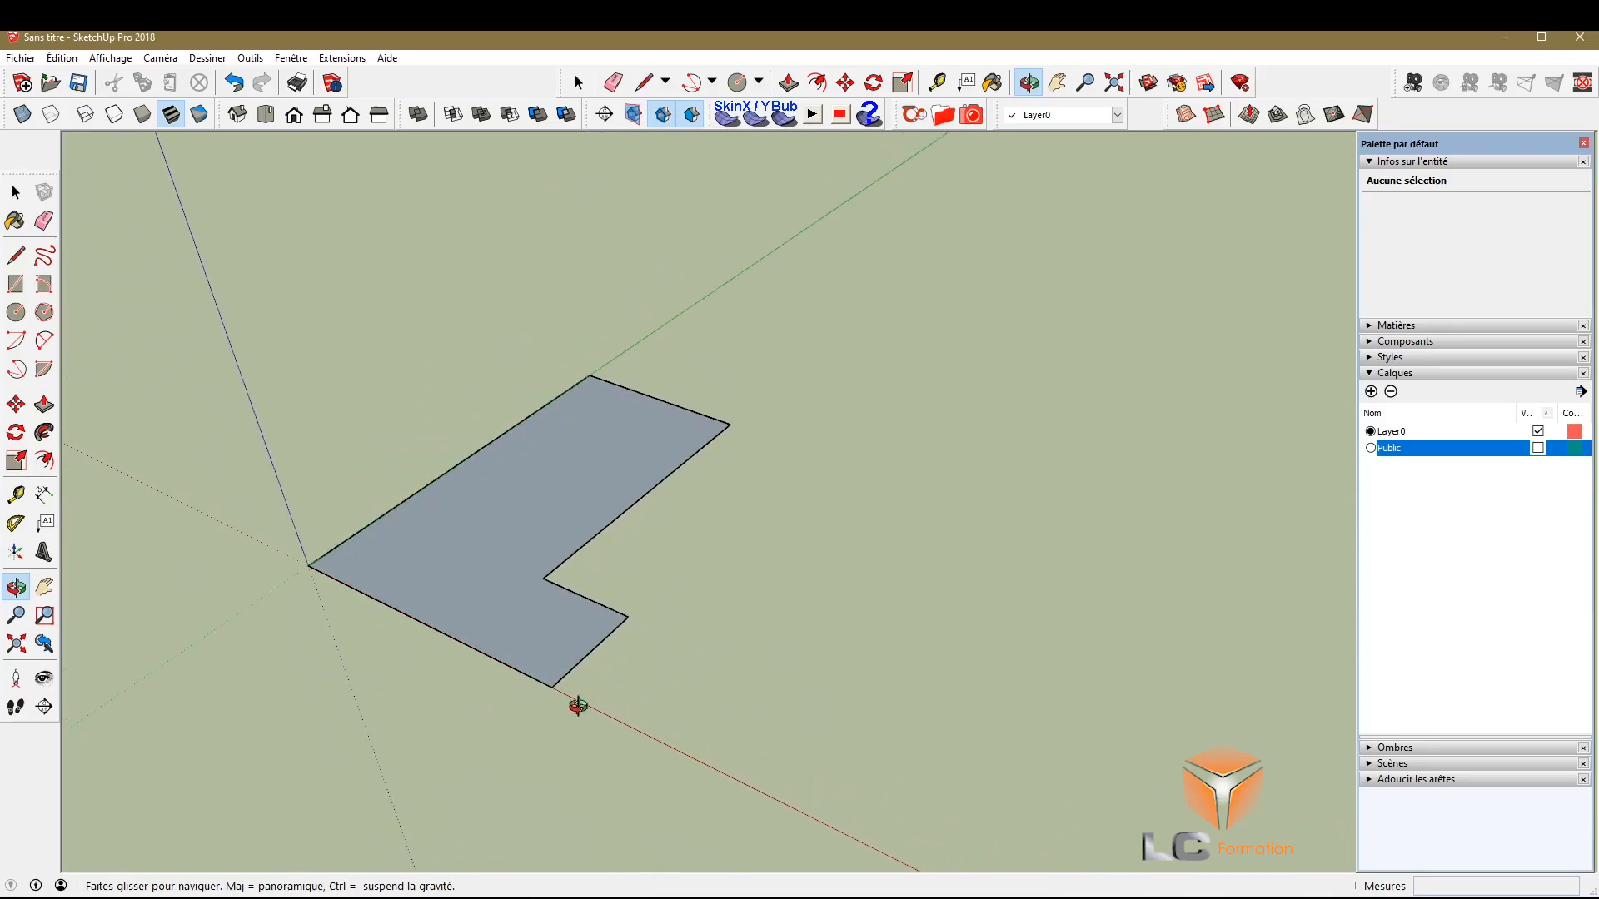
scroll(625, 374, "up", 4)
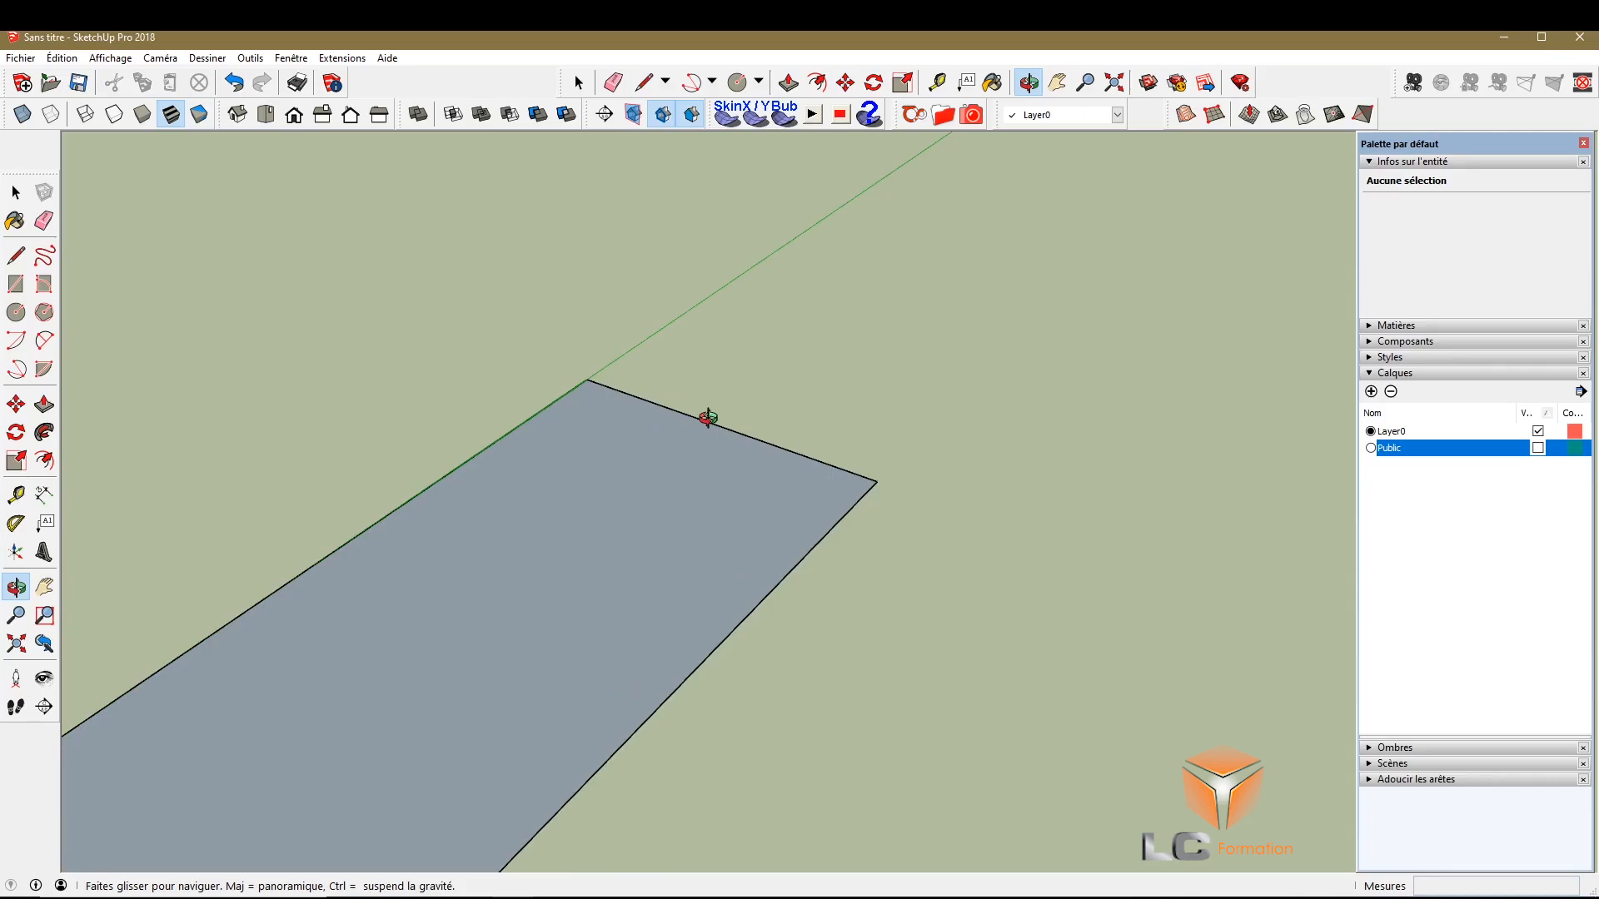
left_click_drag(392, 258, 608, 358)
left_click_drag(745, 387, 632, 546)
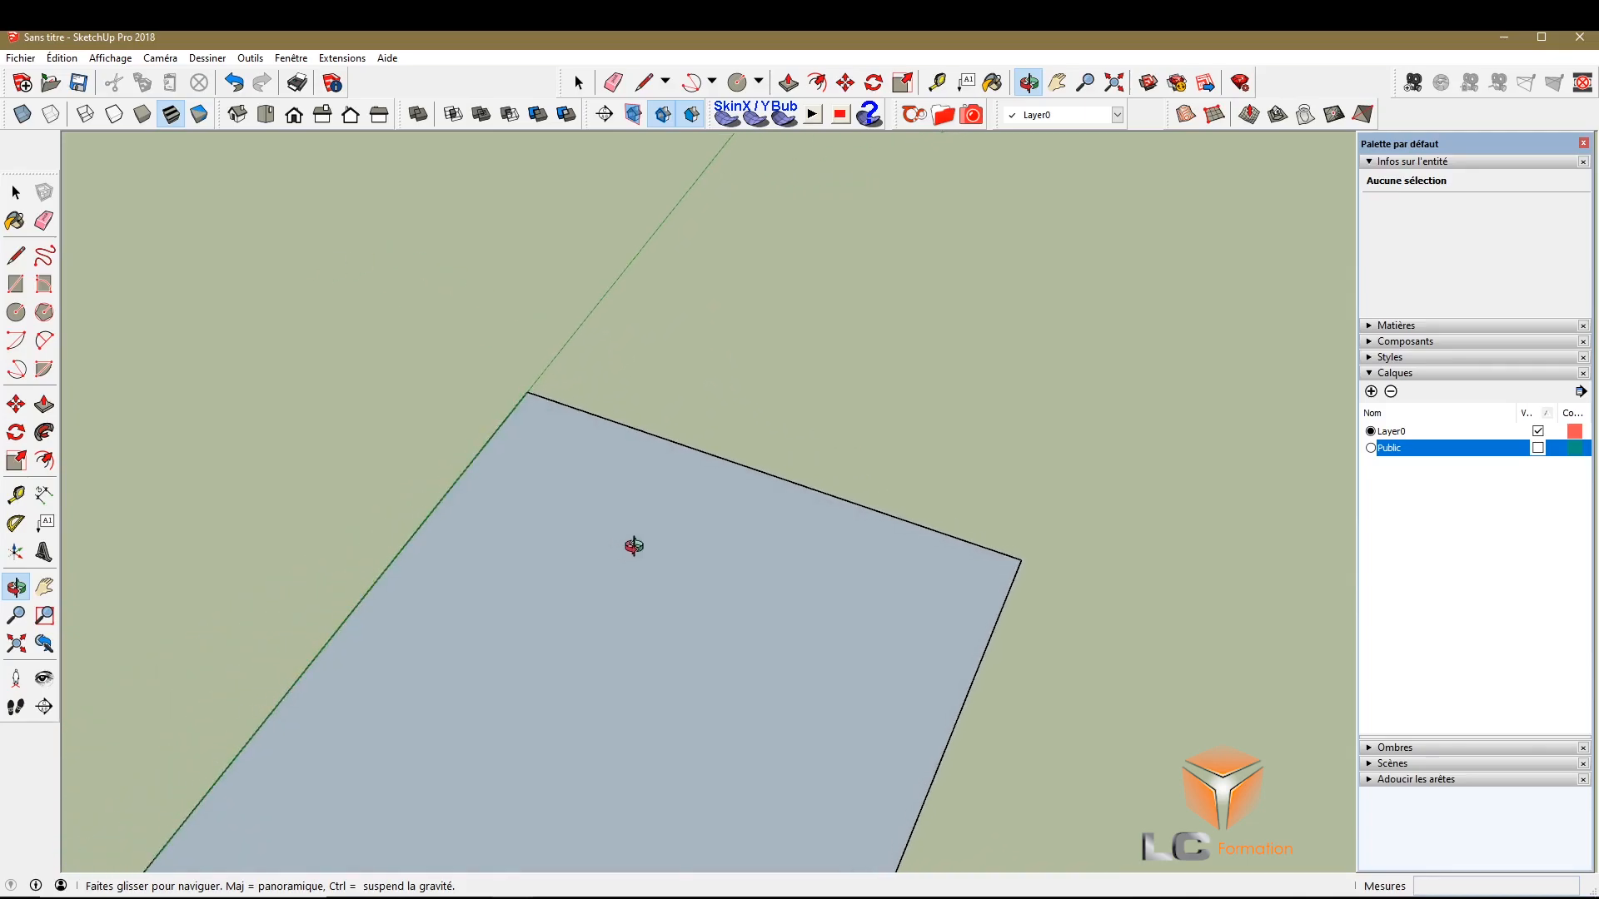
left_click(18, 255)
left_click(527, 392)
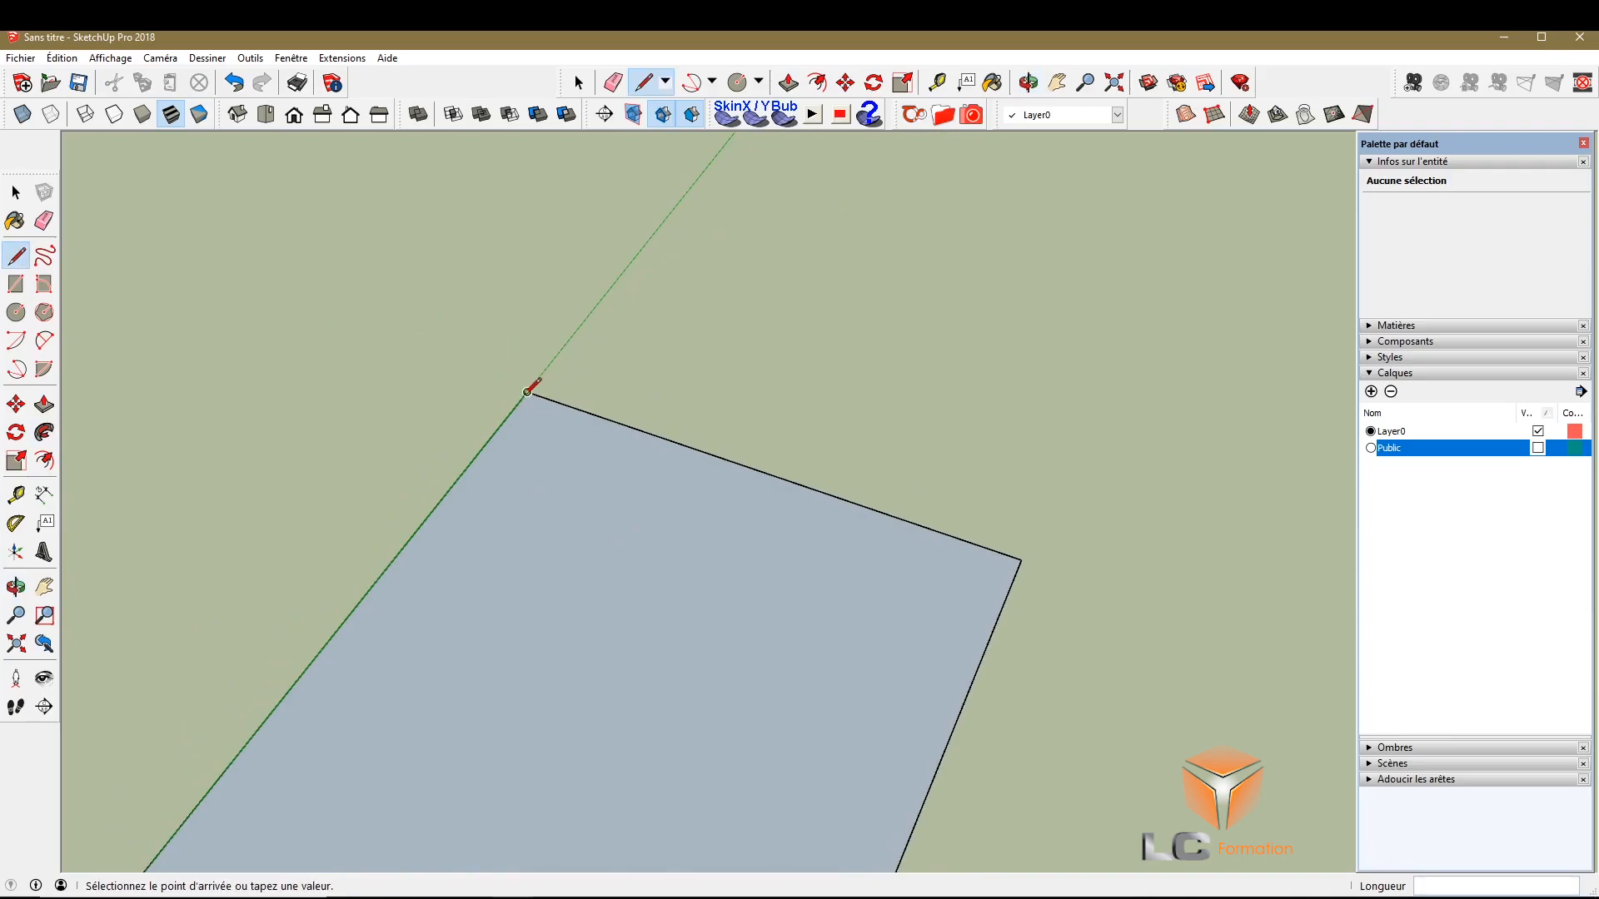
left_click(420, 356)
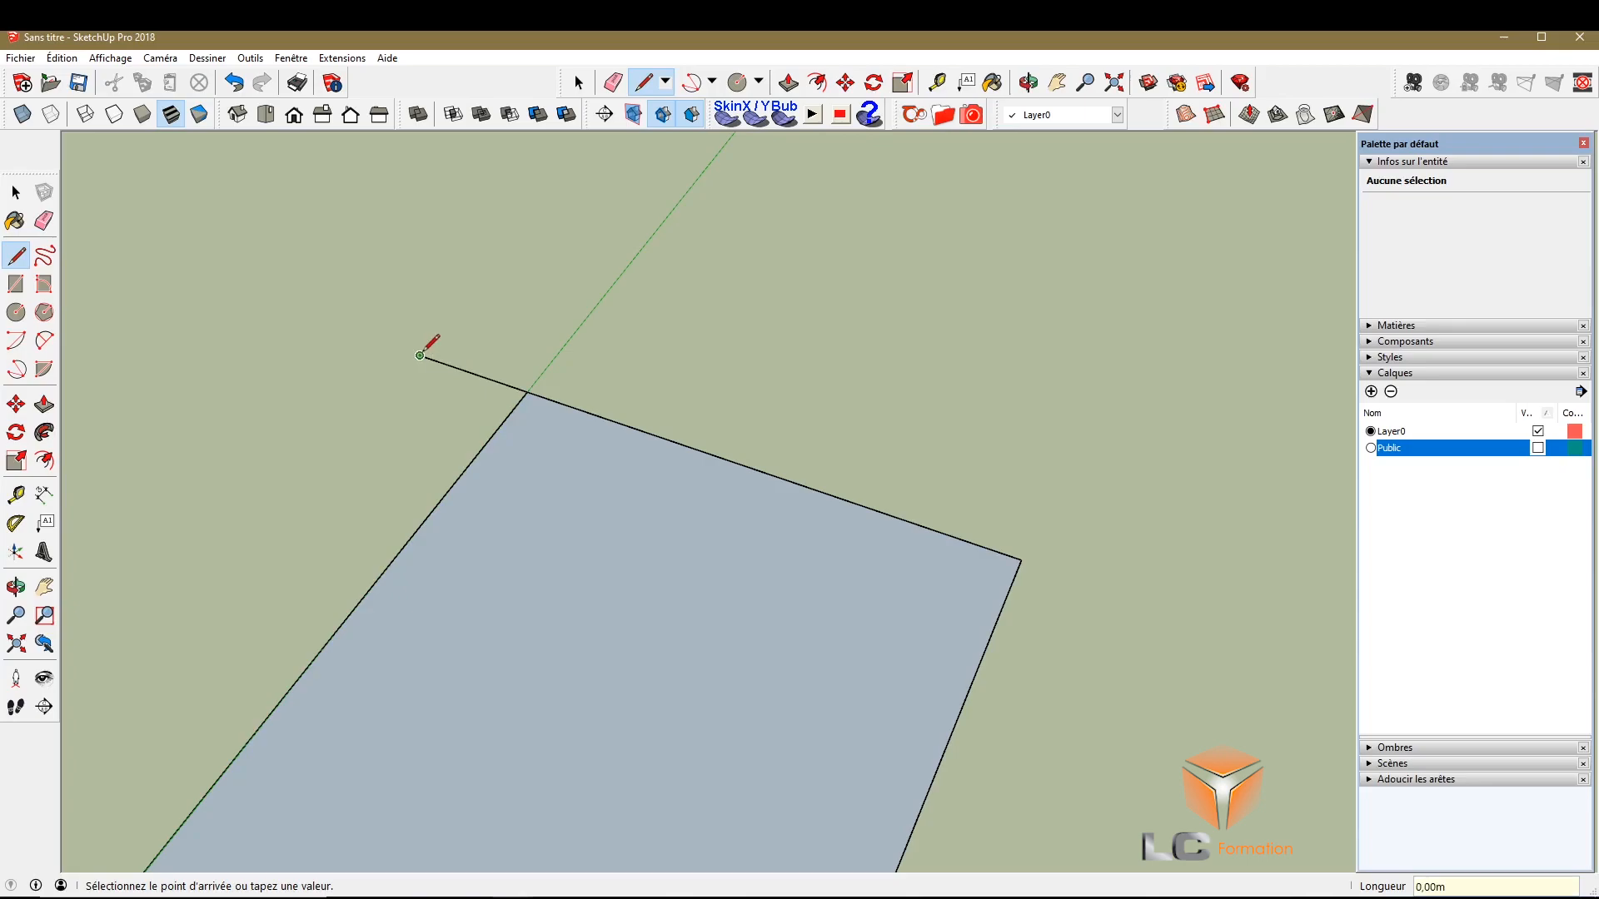
key("ctrl+z")
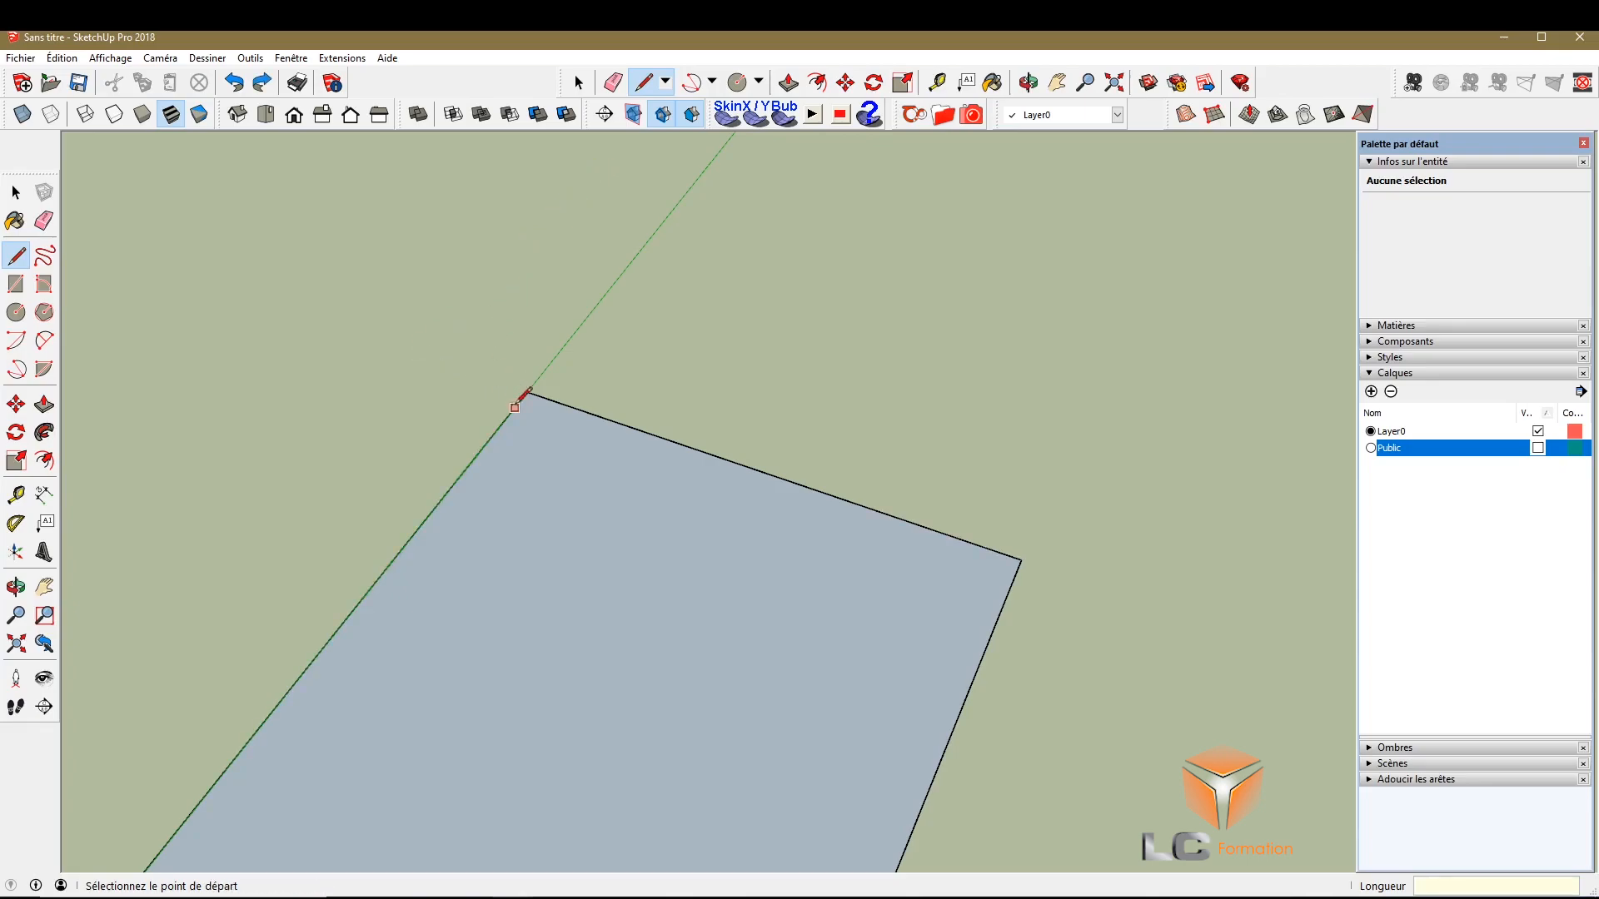
left_click(527, 391)
left_click(420, 355)
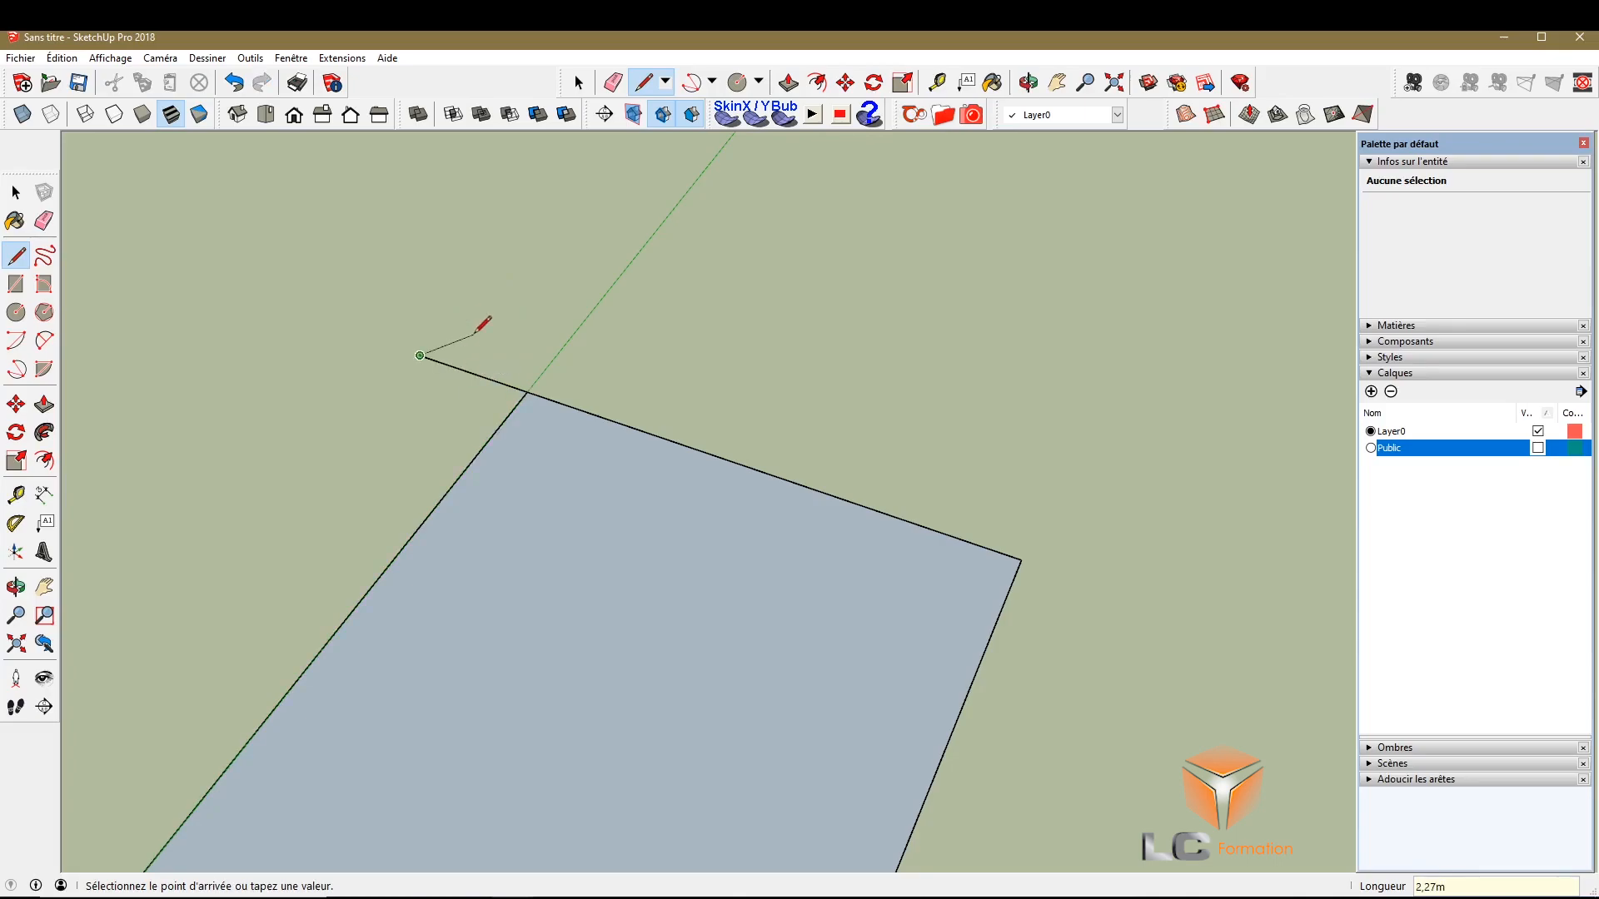
Continue from the new edge's outer end with a 10 m edge parallel to the green axis, leading away from the face
left_click(569, 189)
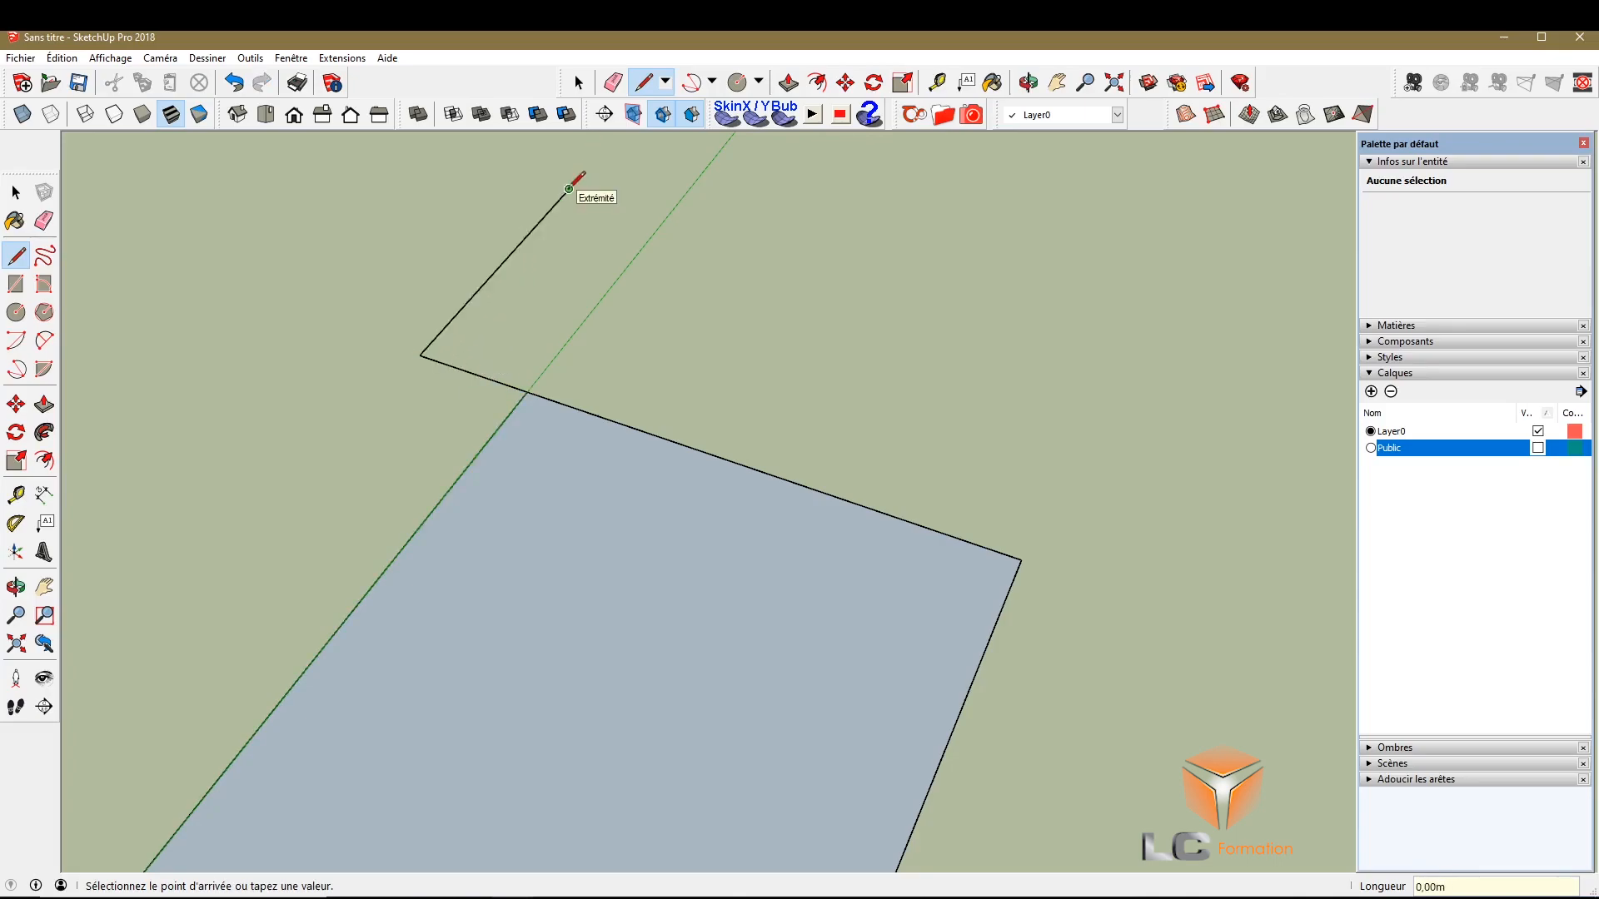
type("10")
key("Return")
left_click(552, 207)
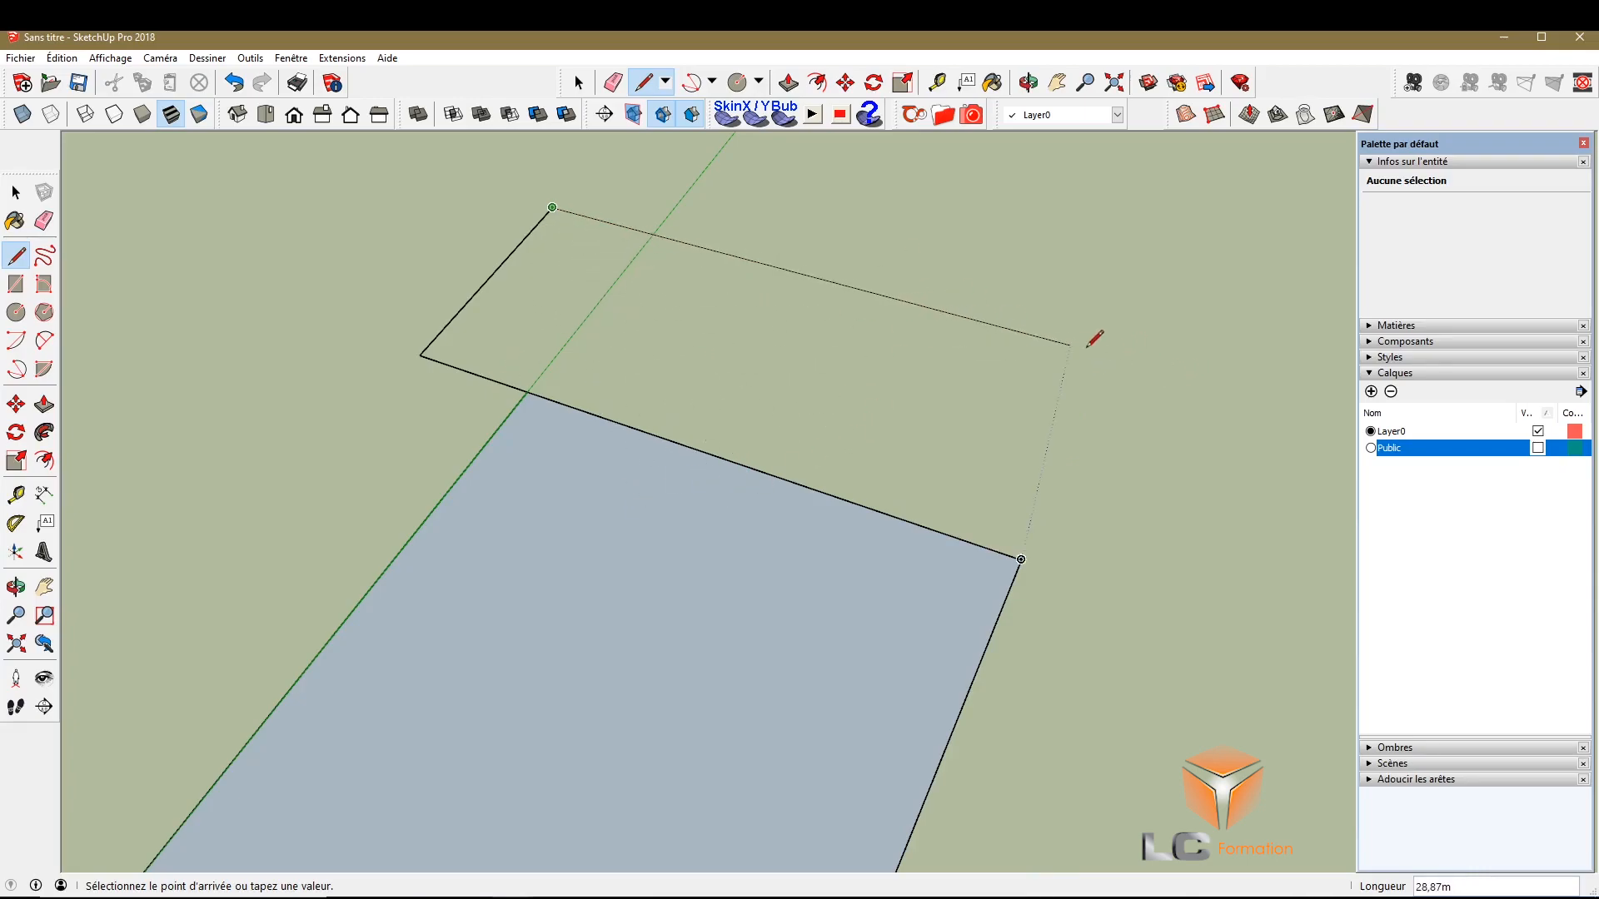
left_click(1029, 348)
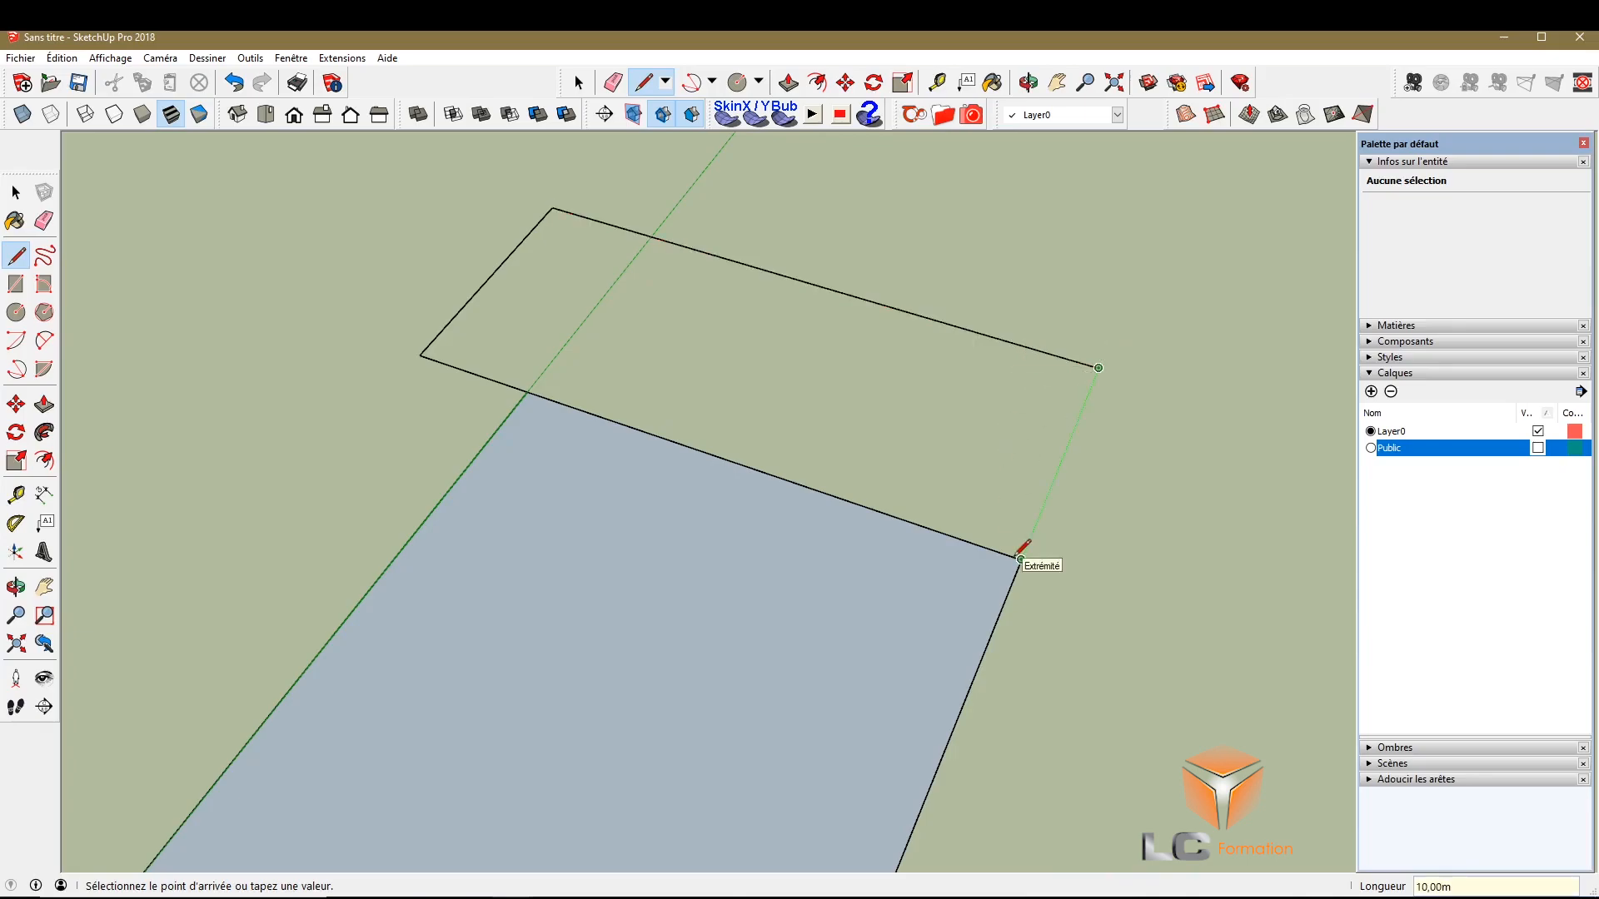
key("Escape")
key("ctrl+z")
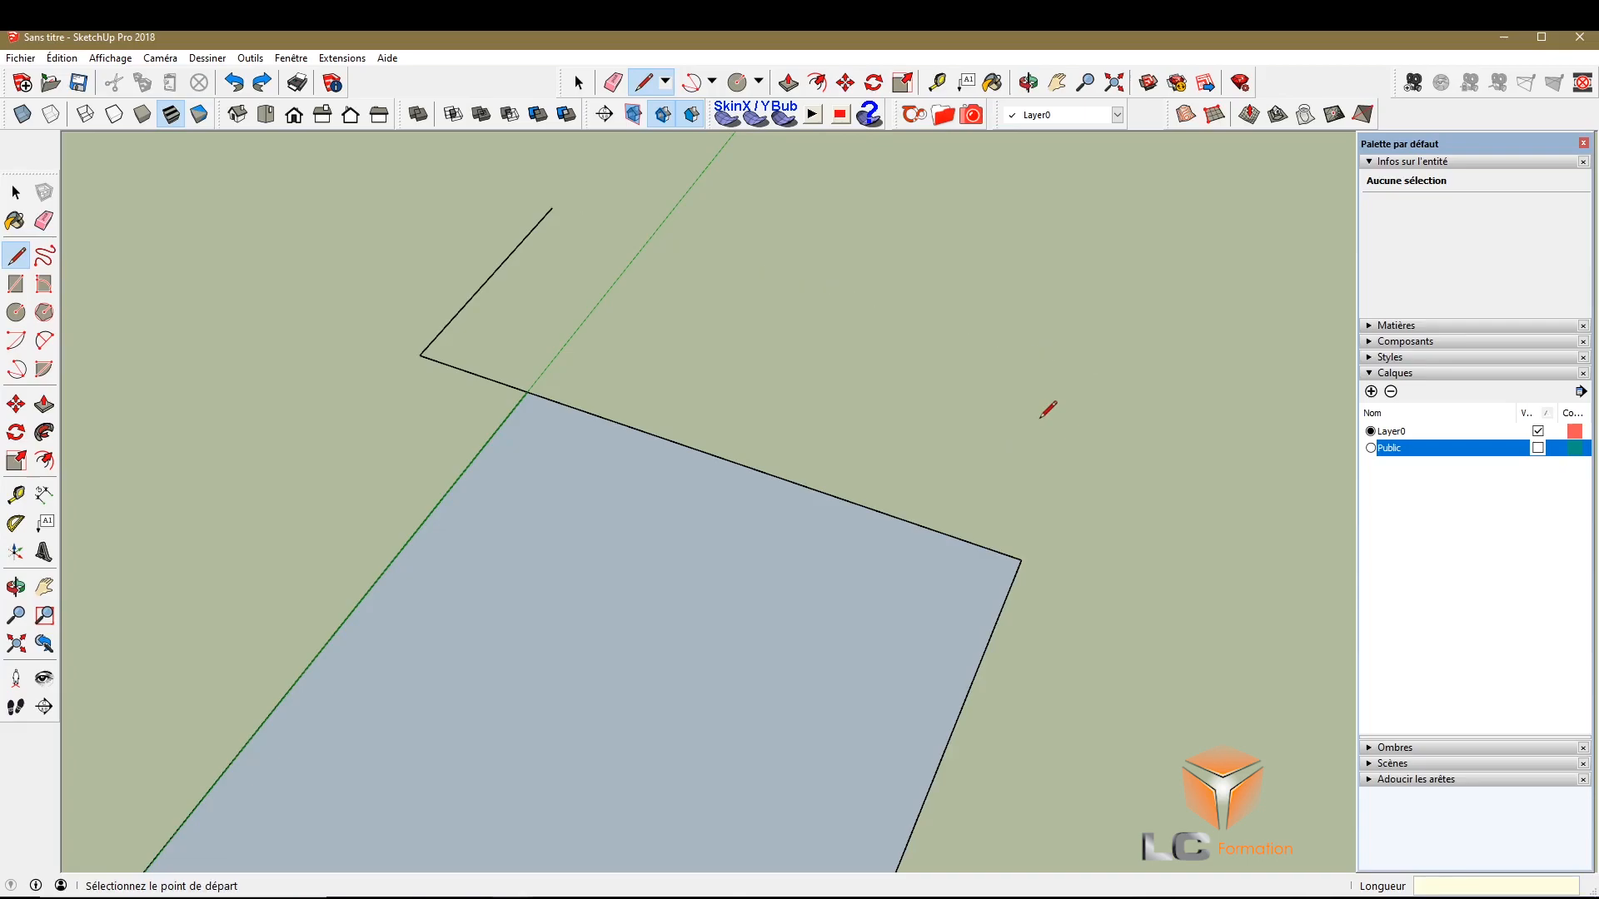
Draw a 25 m edge parallel to the red axis, aligned with the face's far corner, and close the outline at that corner
left_click(552, 206)
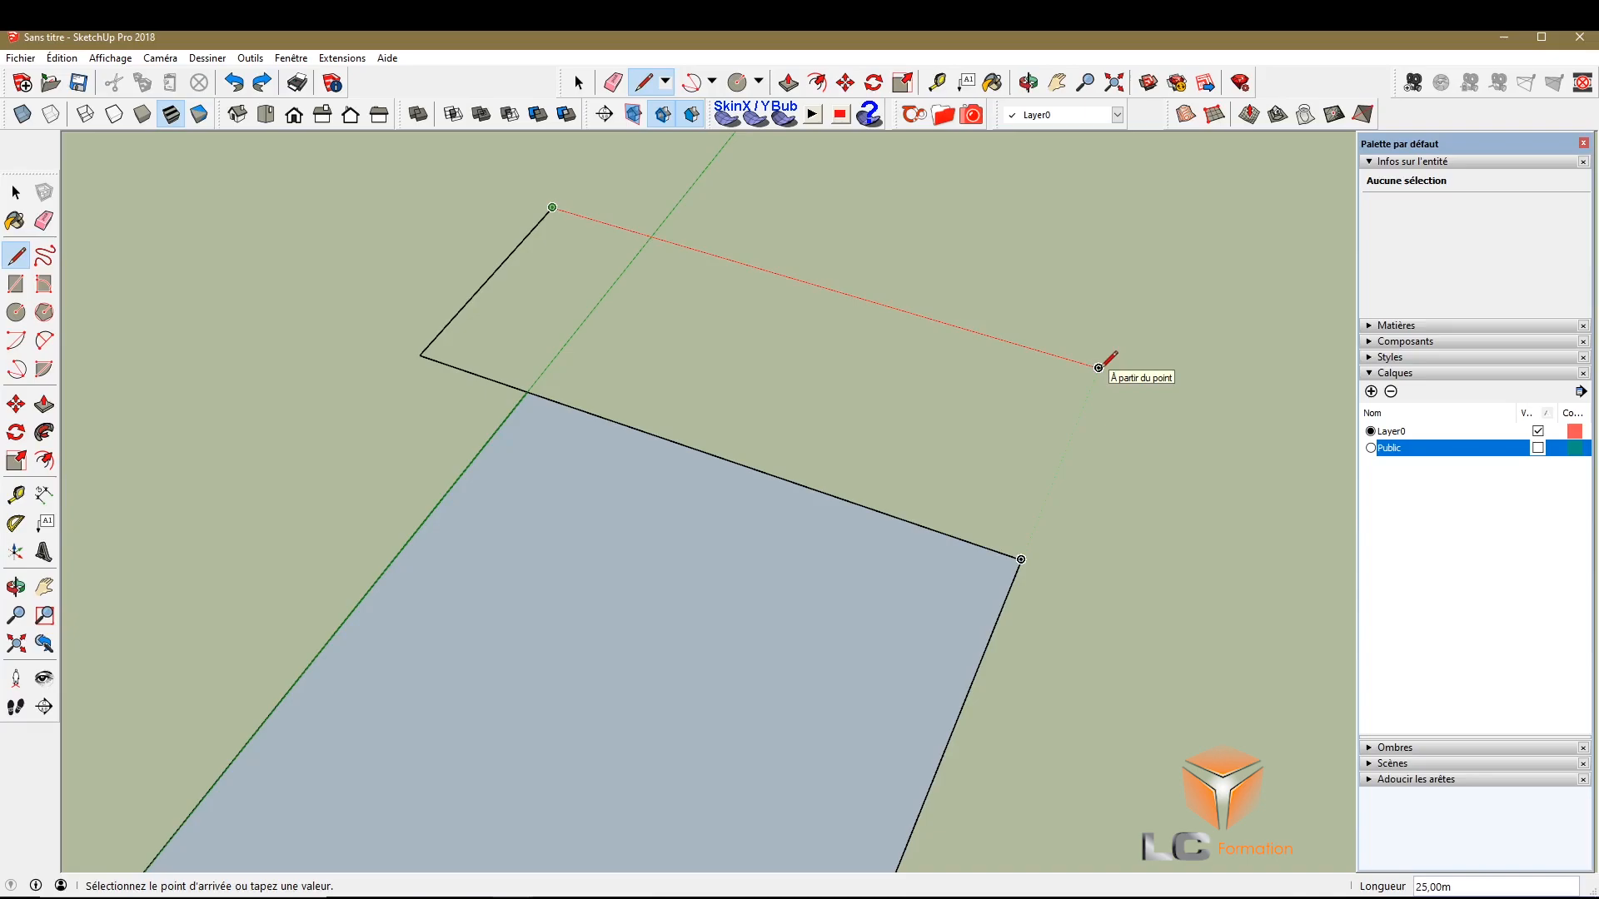
left_click(1098, 368)
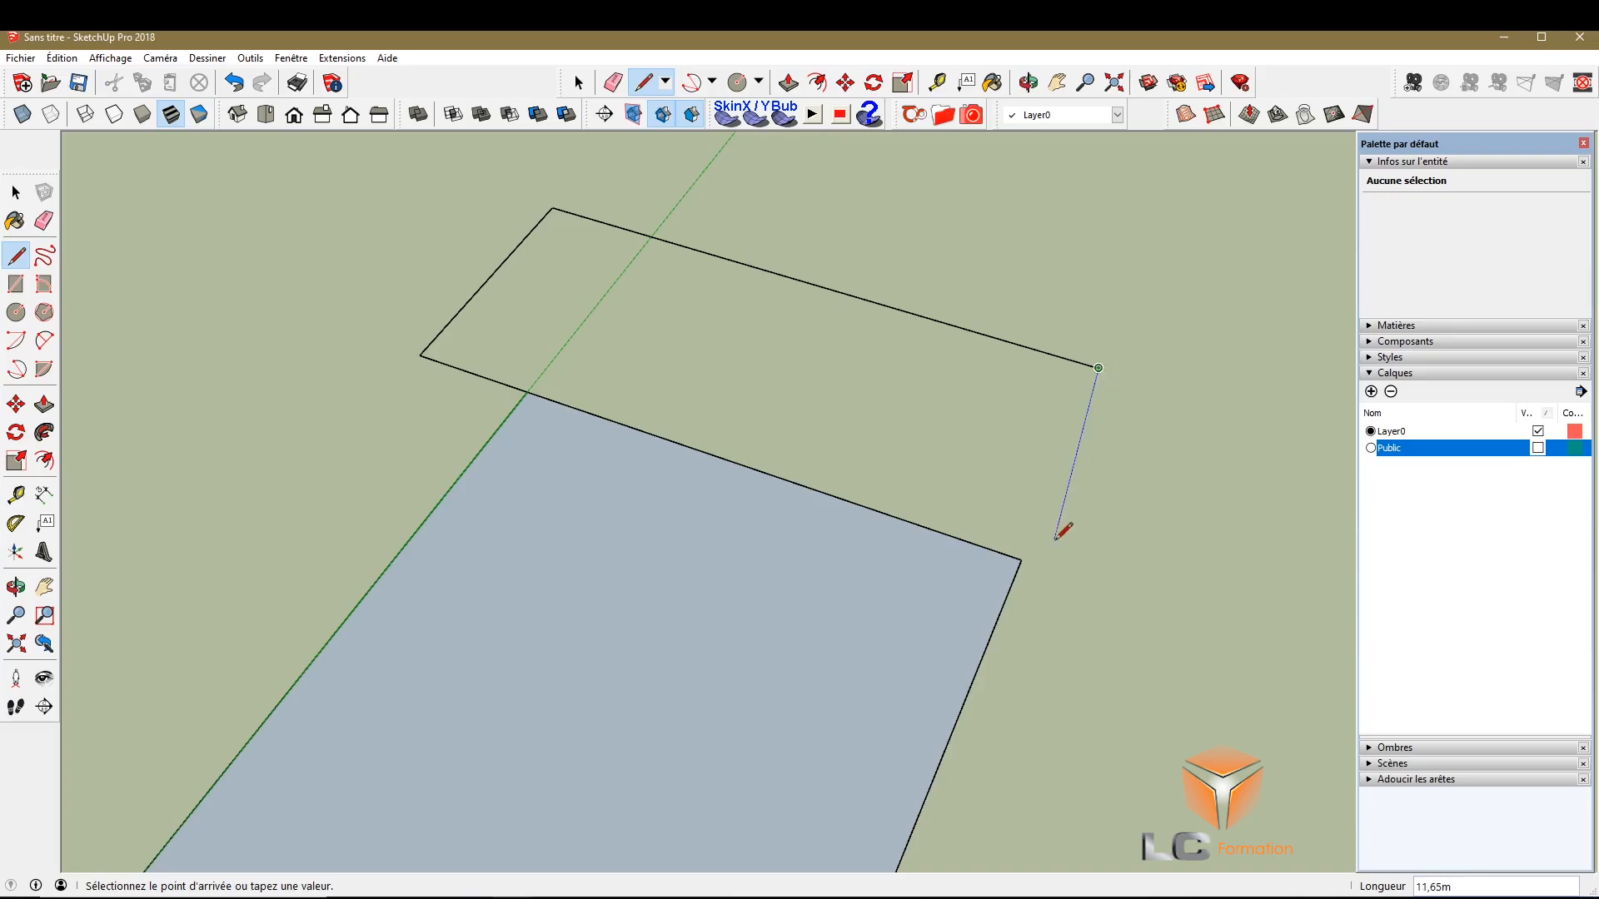
left_click(1021, 559)
Delete the 20 m edge separating the new rectangle from the L-shaped face so that both merge
key("o")
left_click_drag(1041, 691, 857, 445)
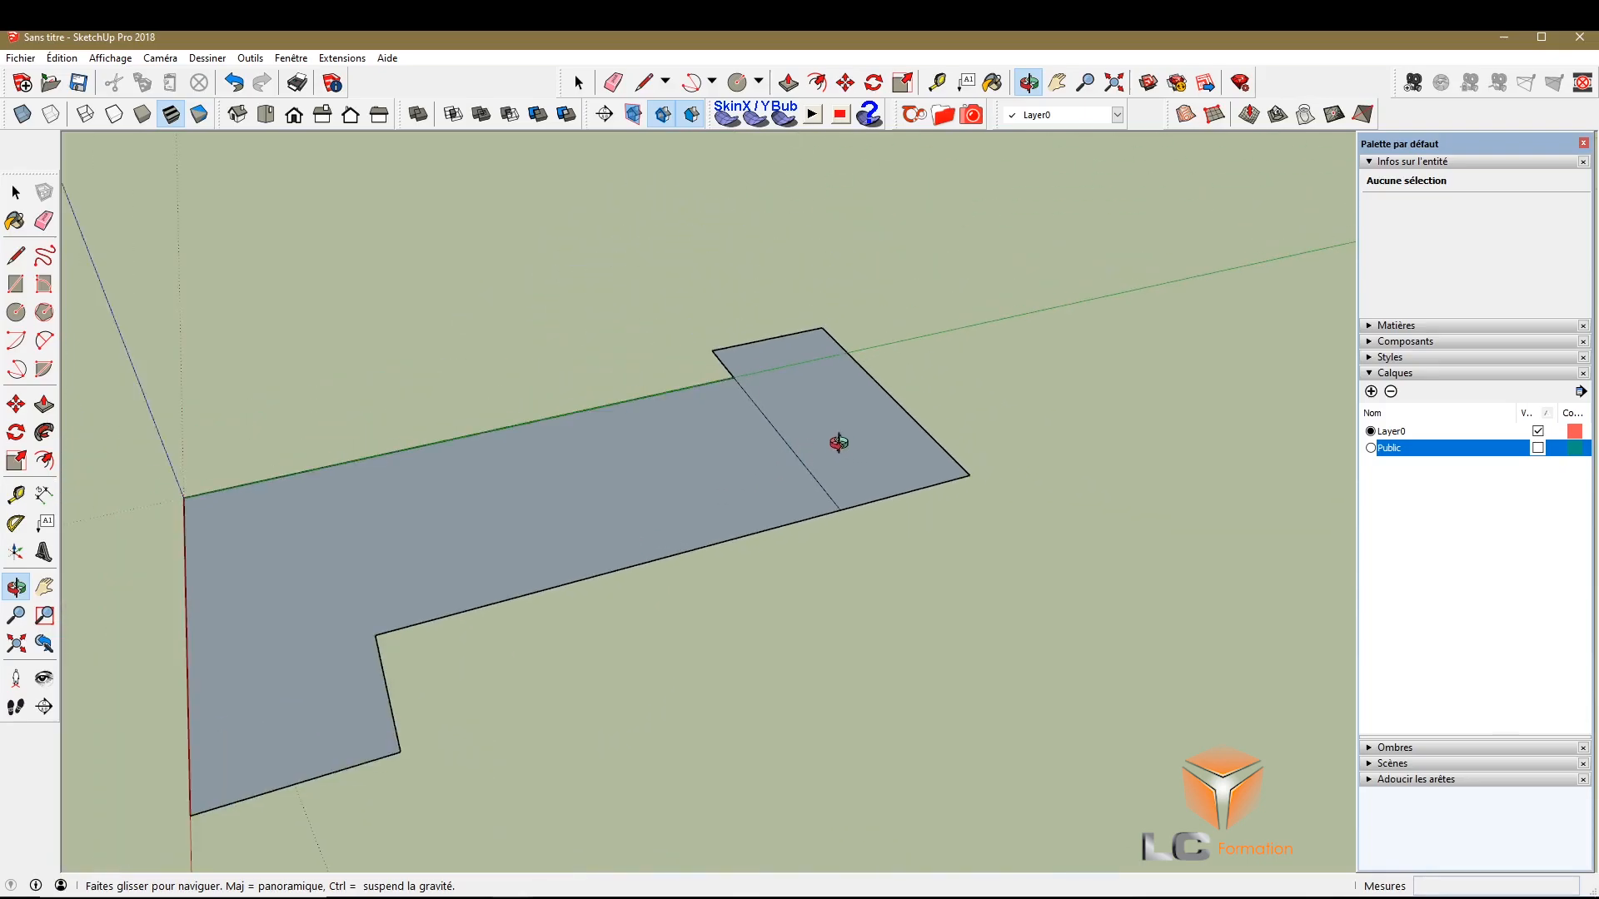
scroll(749, 360, "up", 3)
left_click_drag(763, 401, 907, 542)
key("space")
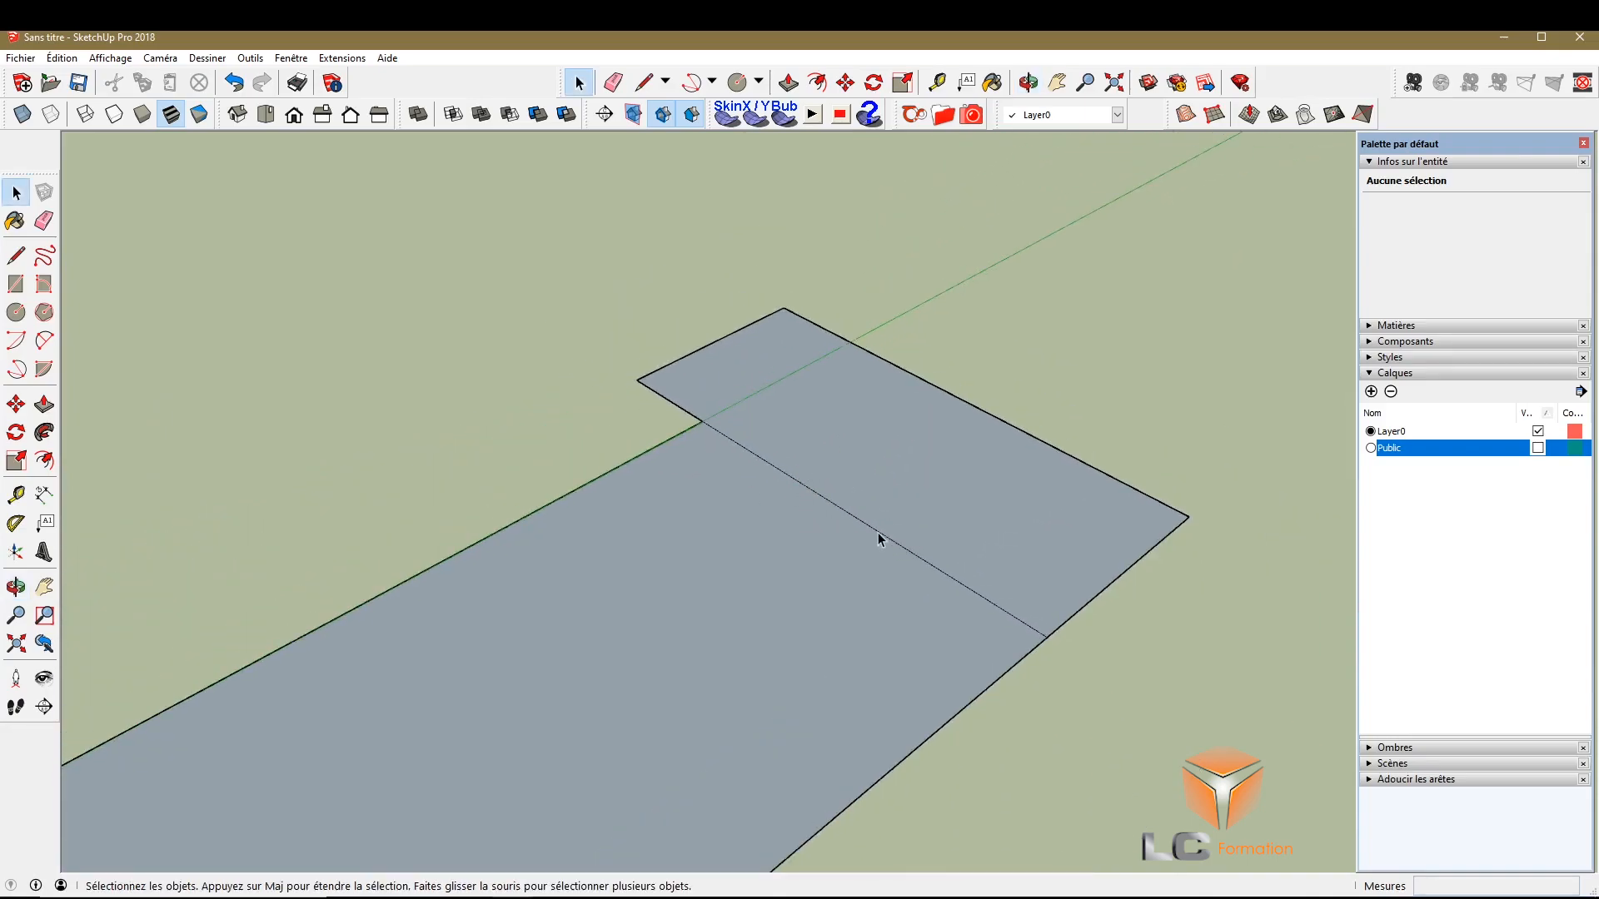
left_click(879, 534)
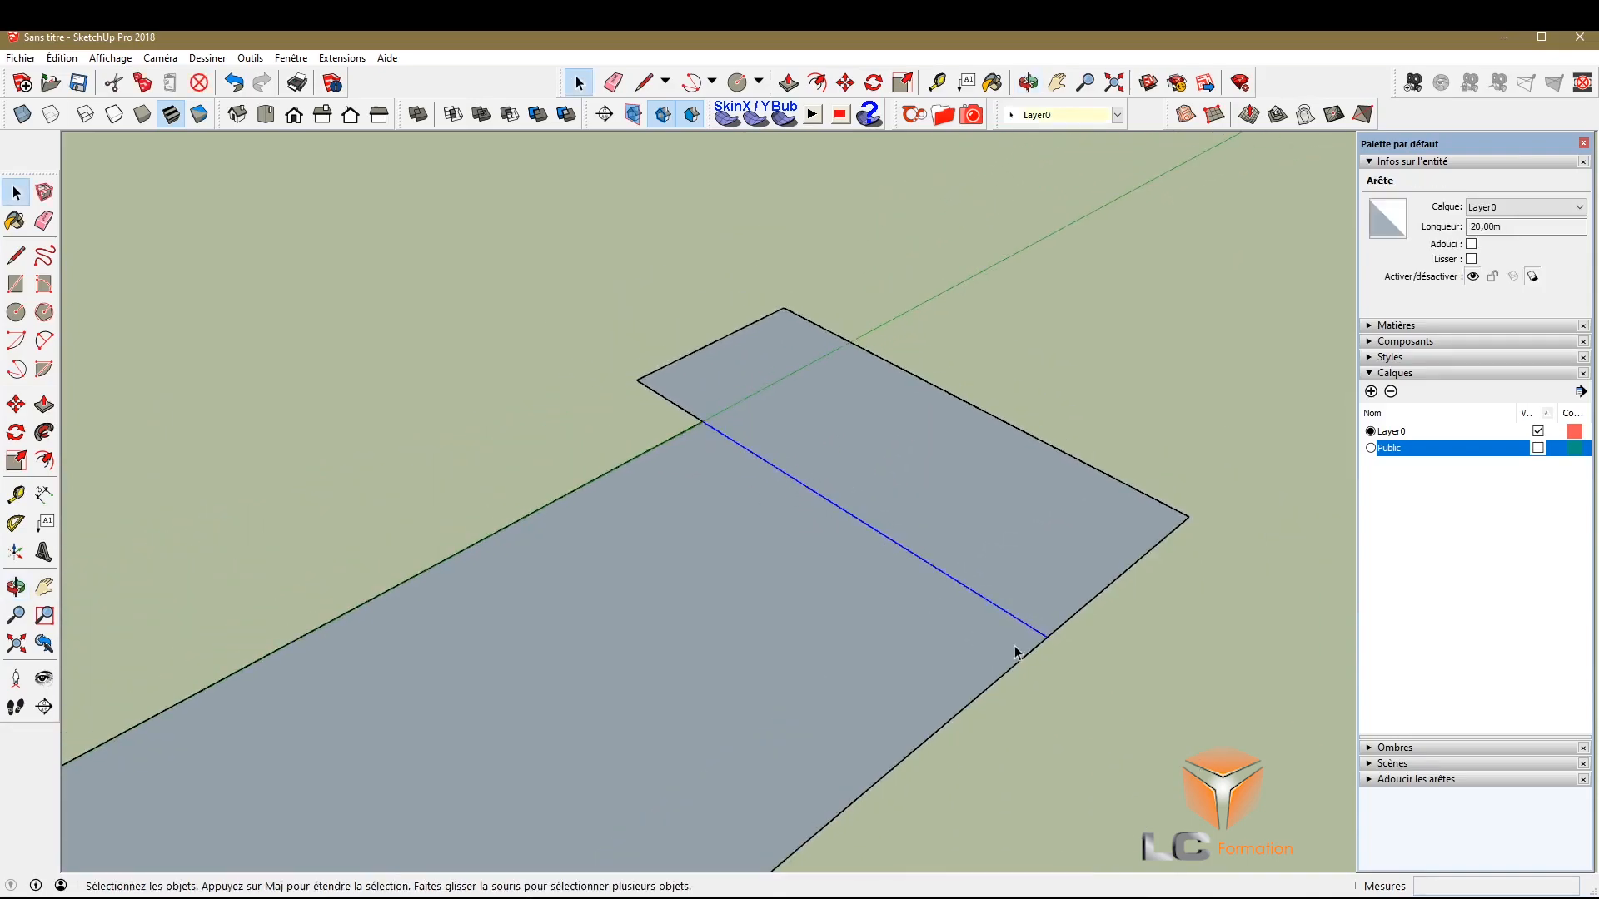
key("Delete")
Place a Tape Measure guide just inside the face, parallel to its edge along the red axis
scroll(632, 267, "down", 5)
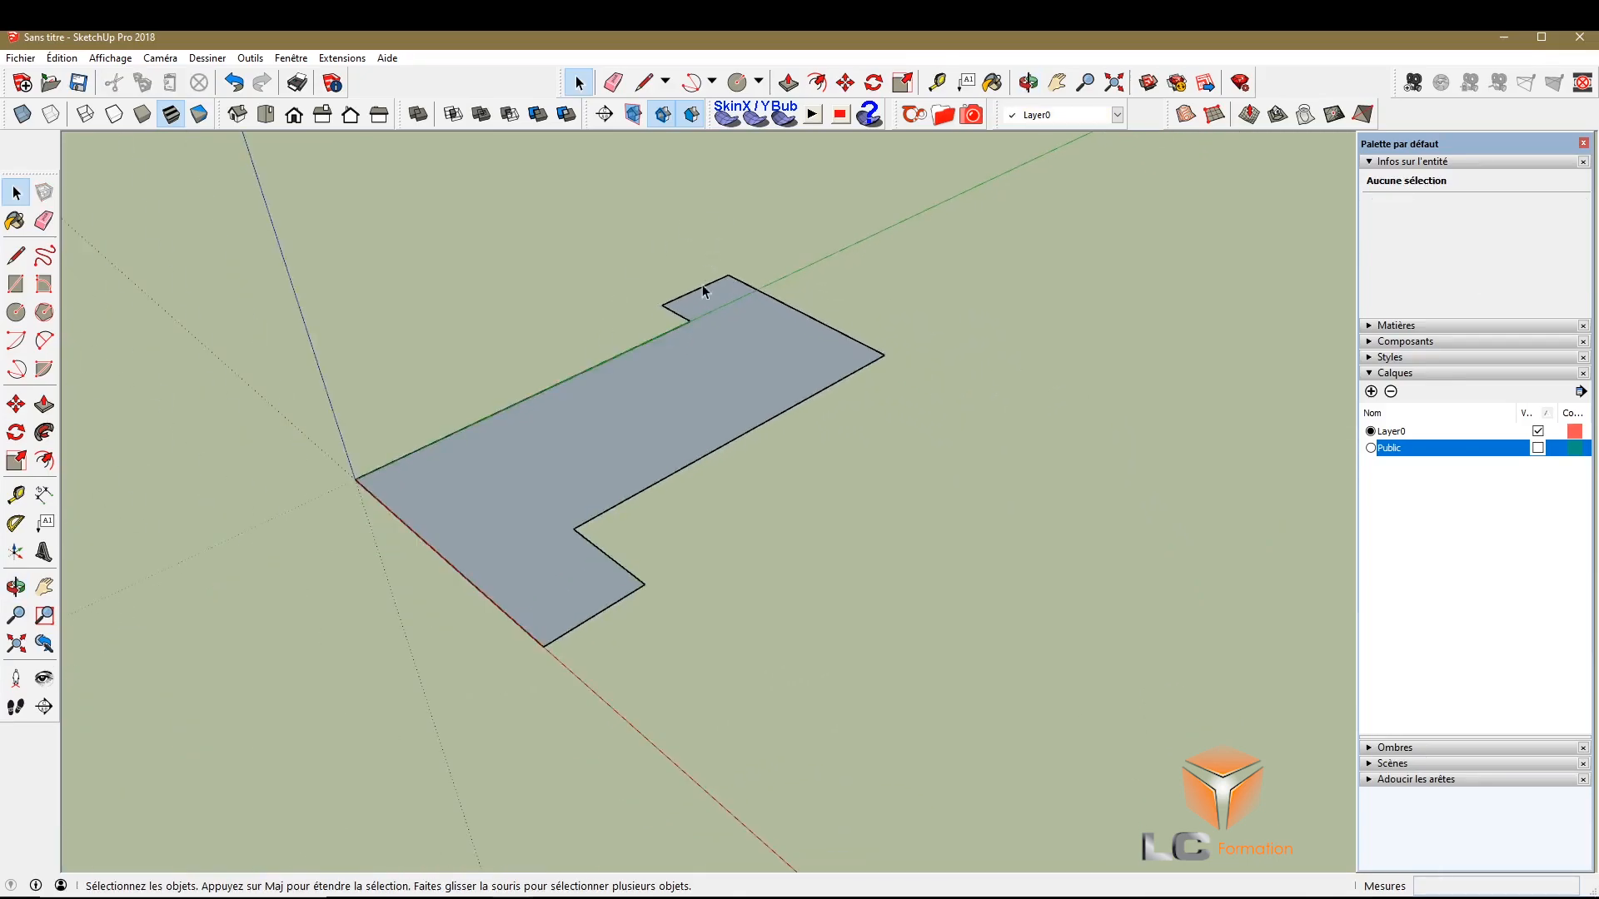
scroll(525, 487, "up", 3)
key("o")
left_click_drag(833, 782, 285, 438)
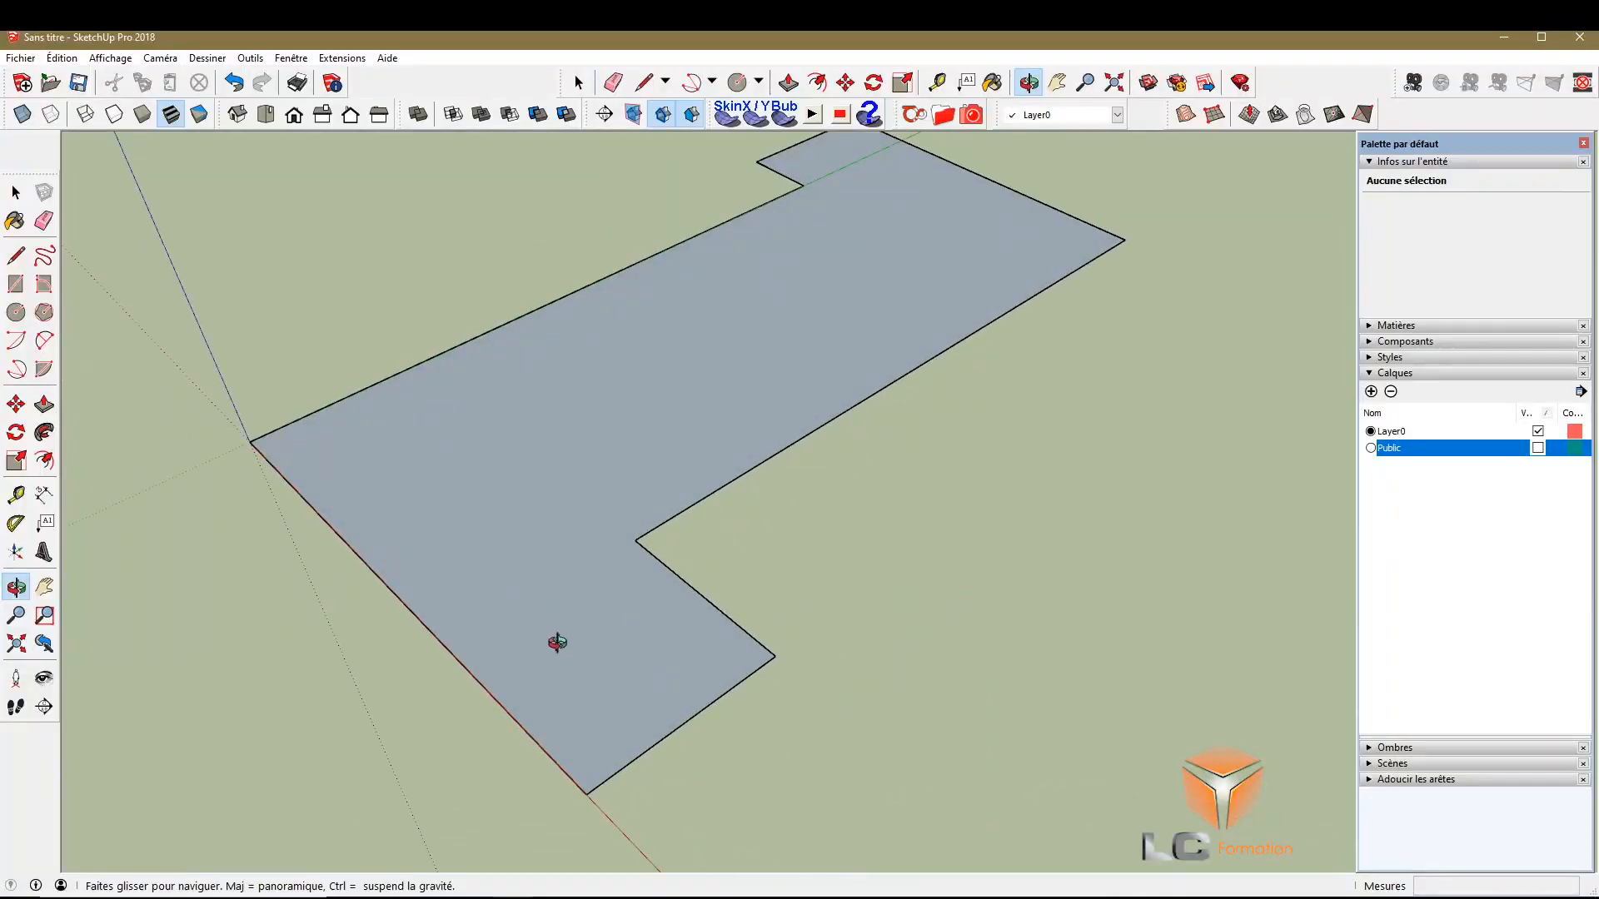
left_click_drag(617, 671, 803, 254)
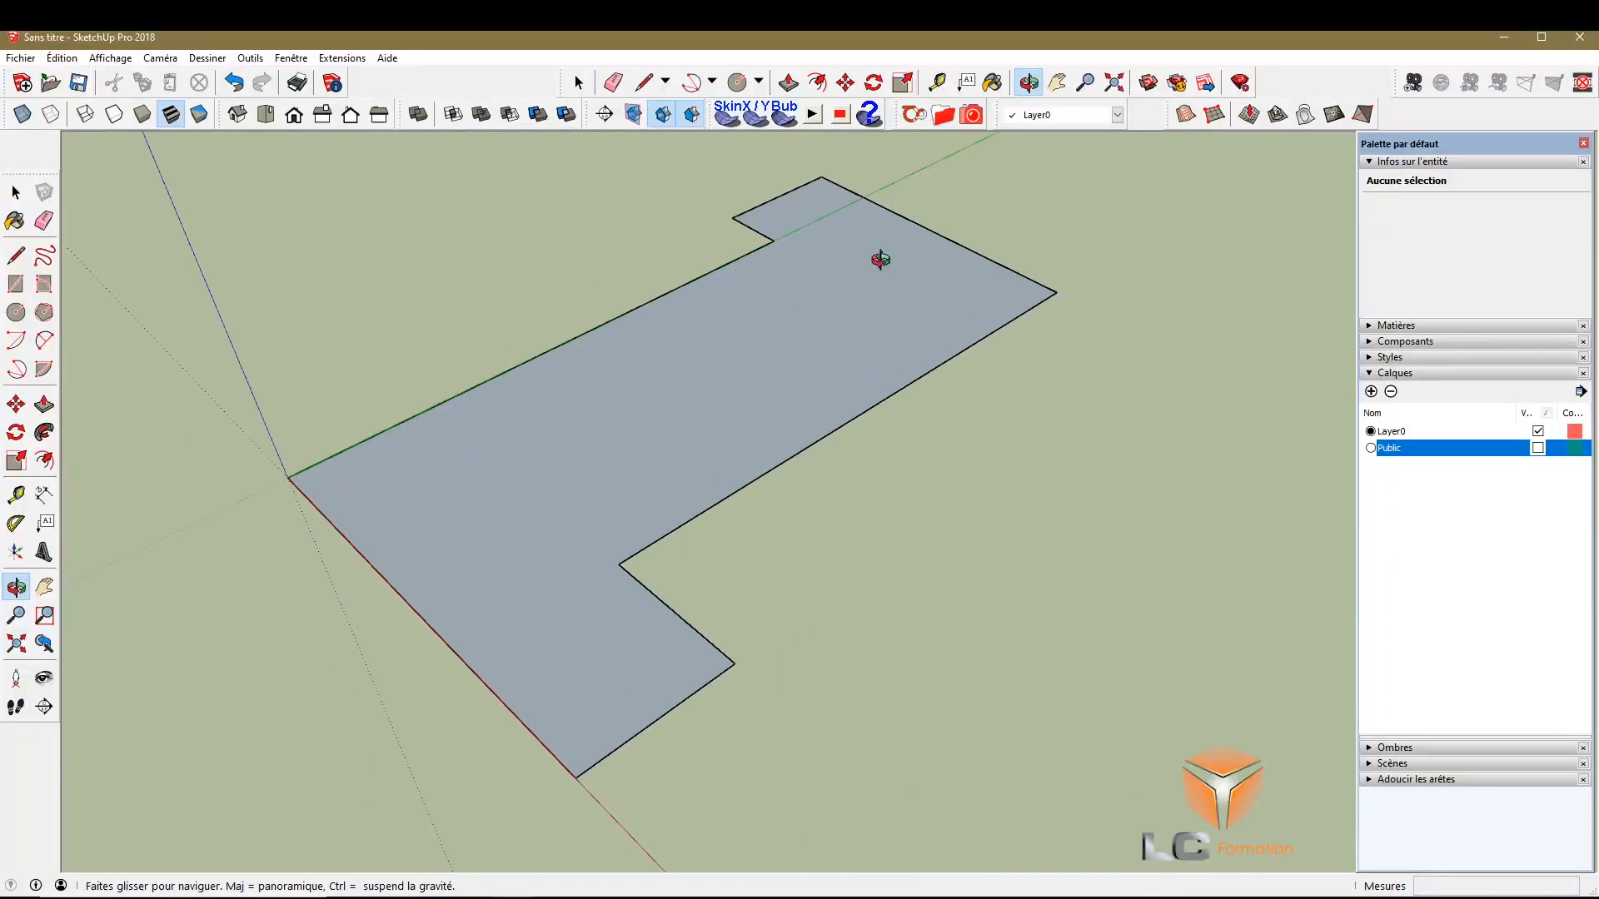
left_click_drag(786, 403, 524, 373)
scroll(407, 422, "up", 2)
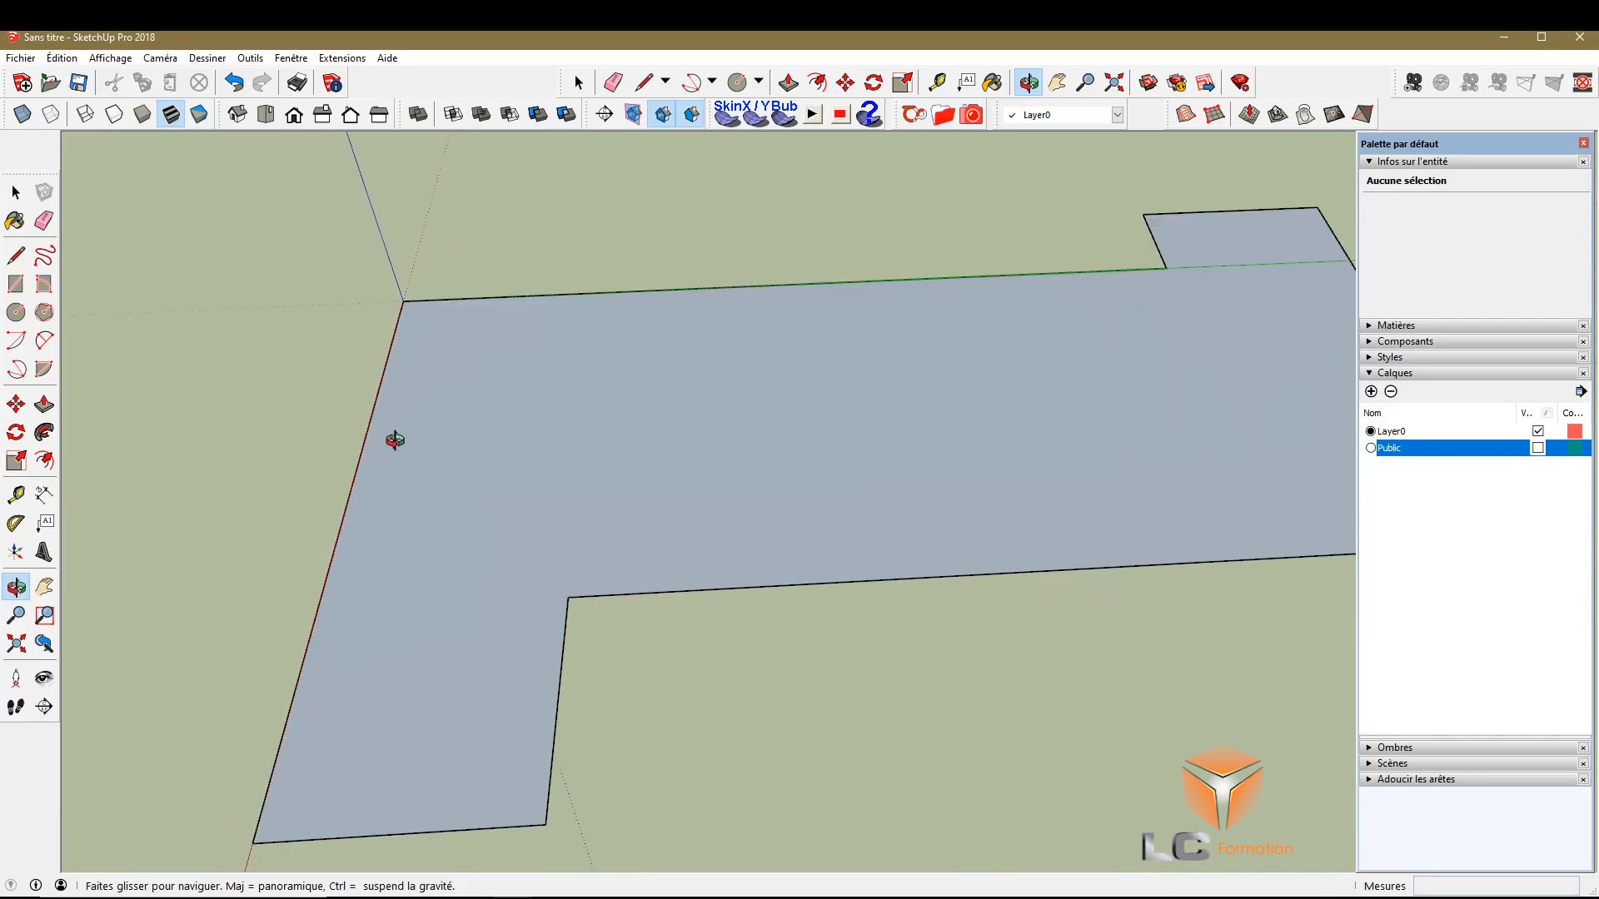
left_click(16, 495)
scroll(343, 403, "up", 5)
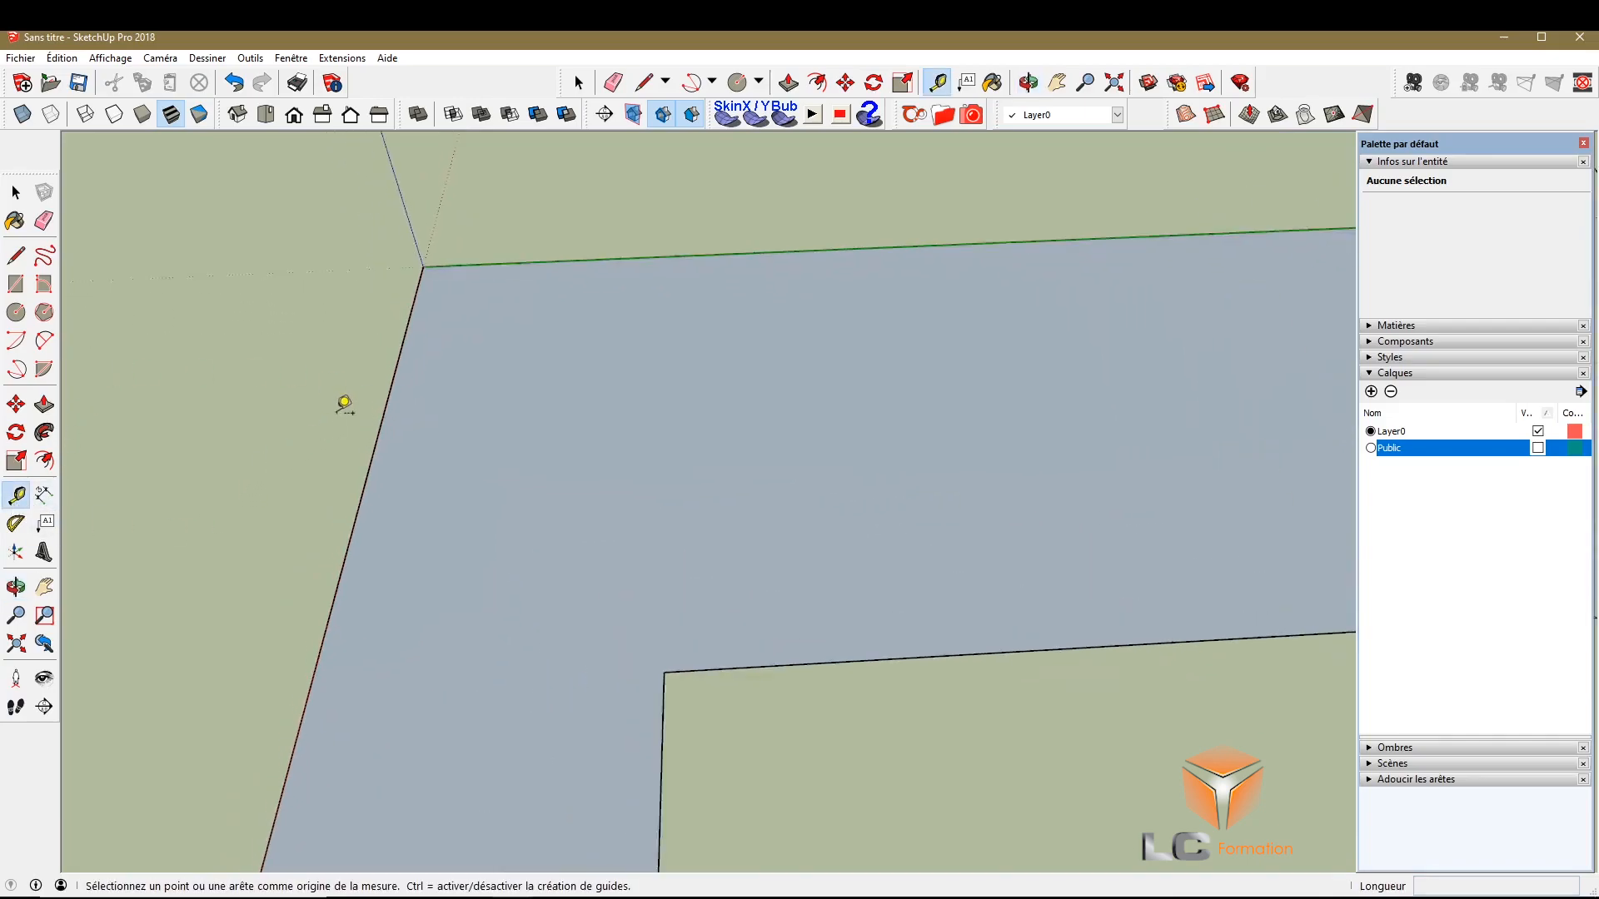
left_click(411, 445)
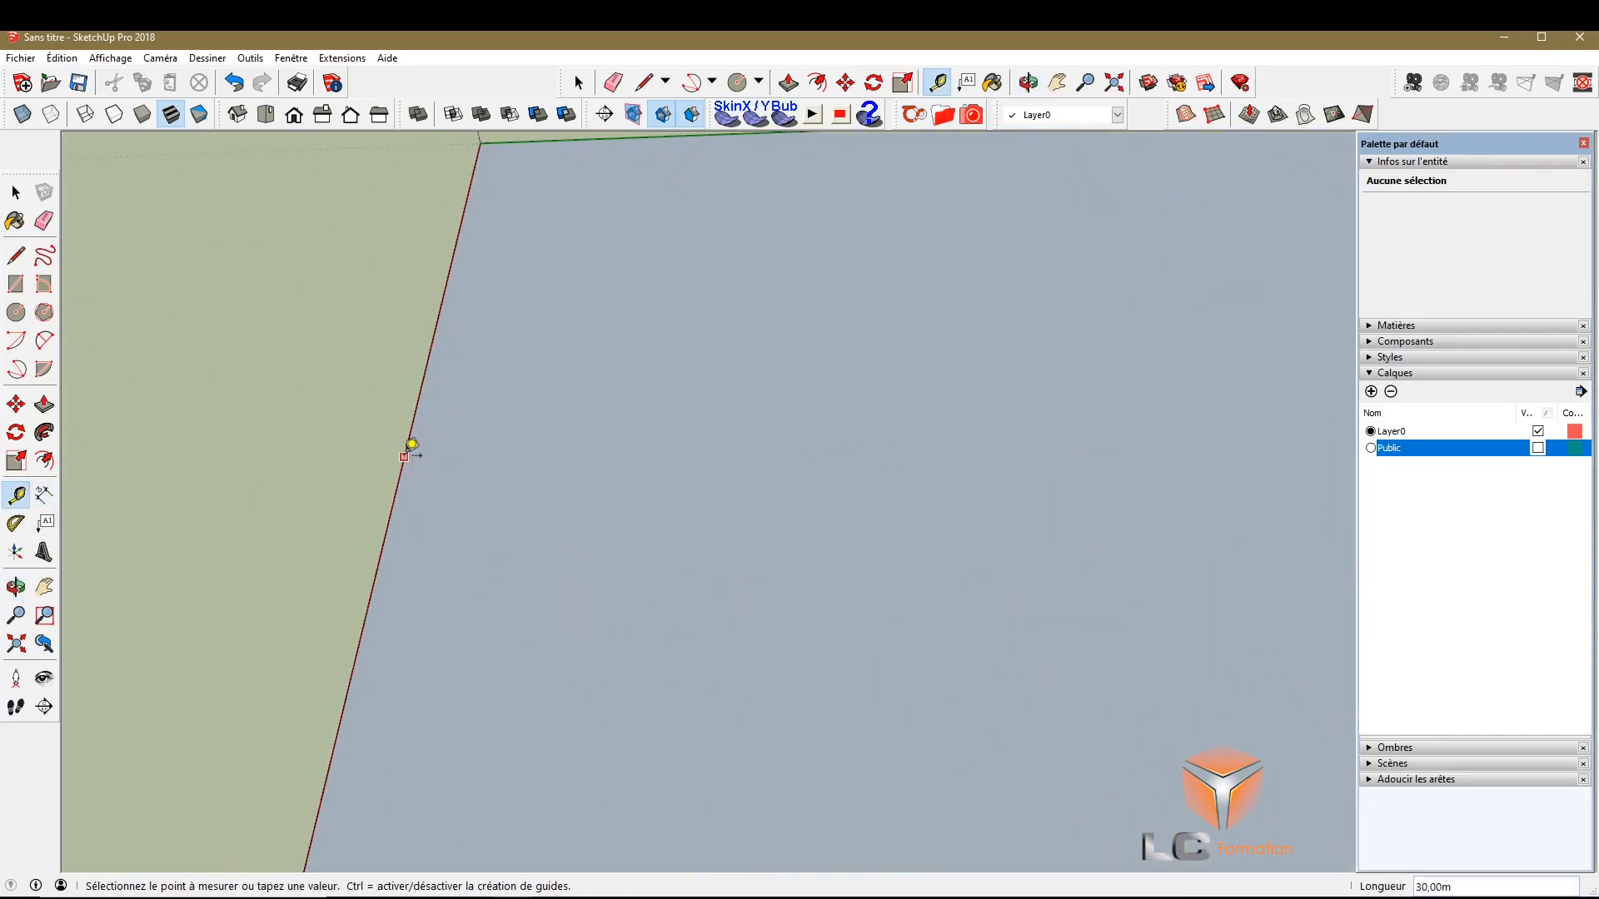
left_click(431, 455)
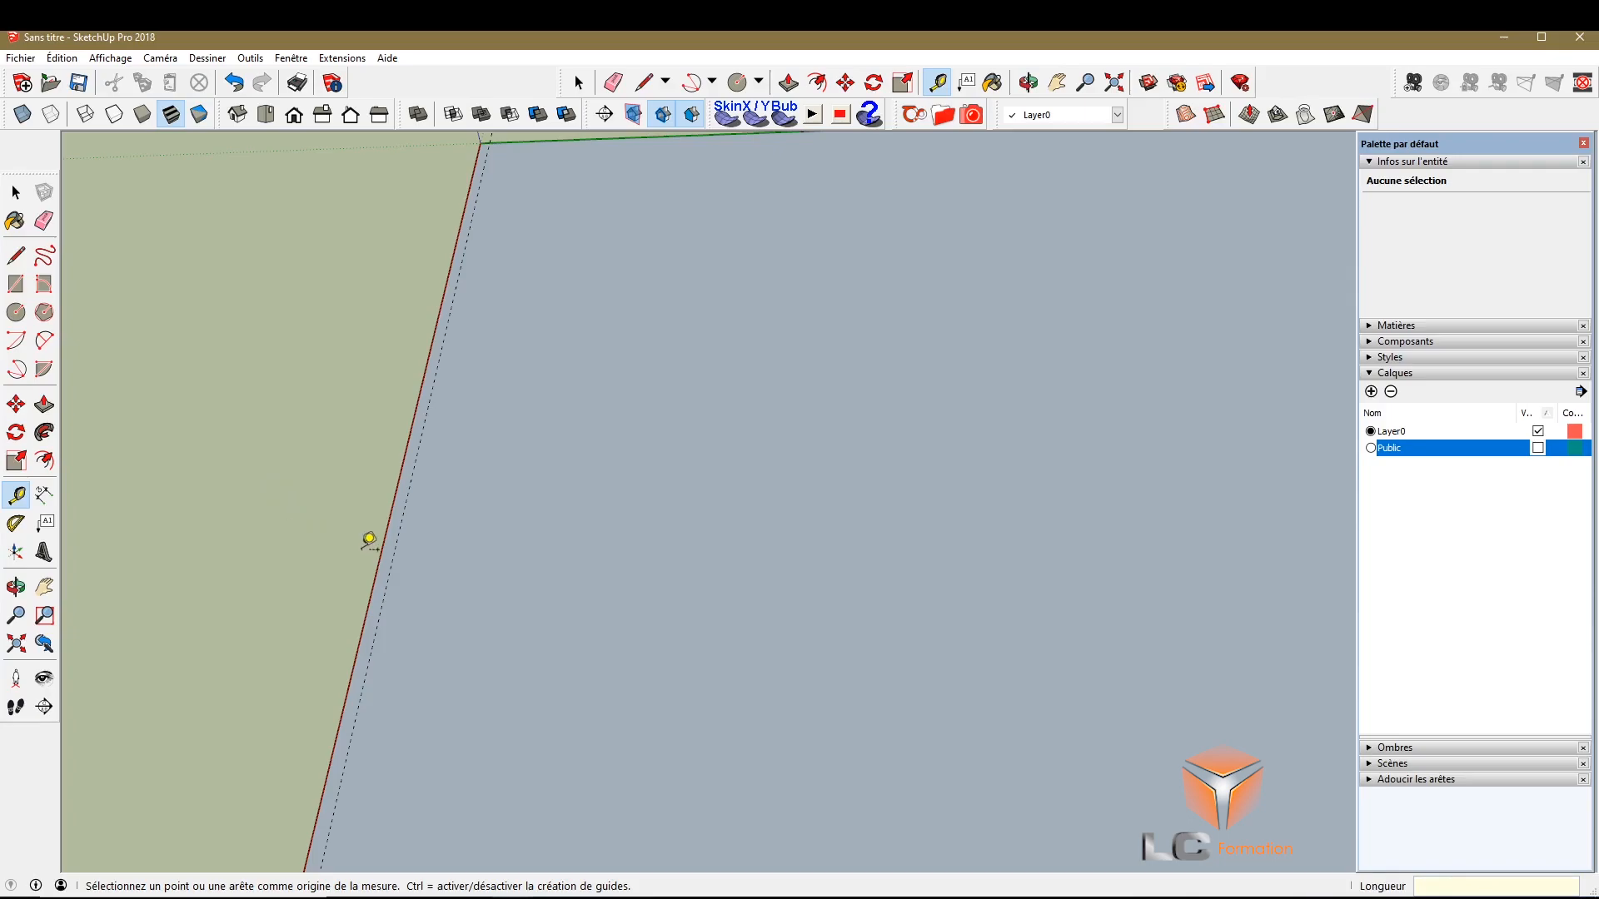
Place a second guide 0.2 m inside the face, parallel to its edge along the green axis
scroll(403, 724, "down", 2)
left_click(600, 300)
left_click(605, 309)
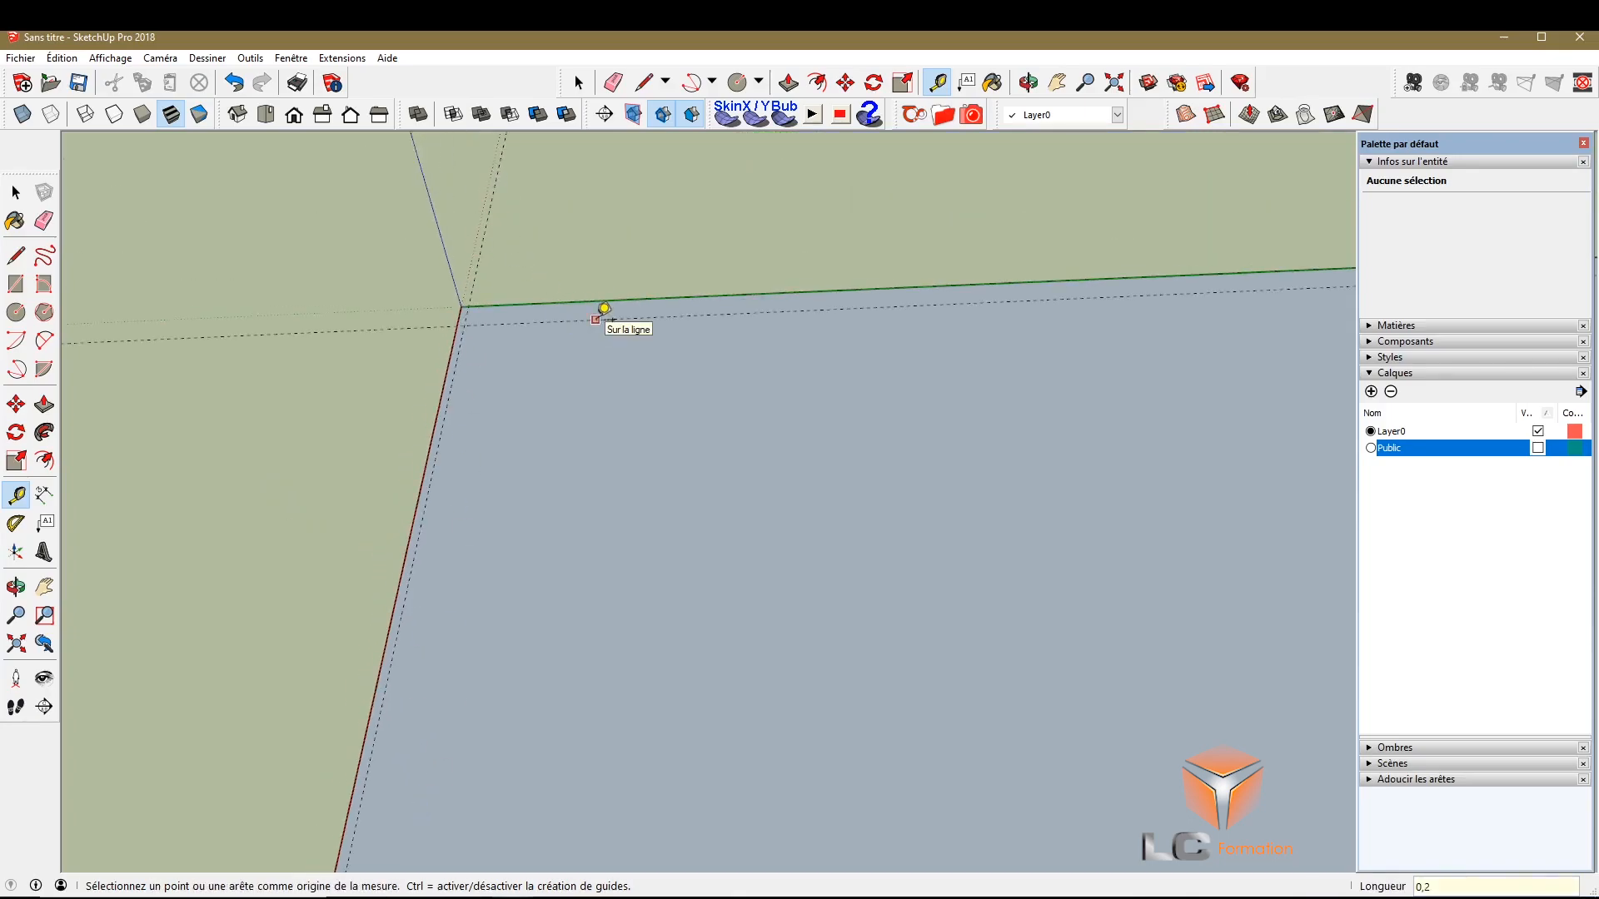
Draw an edge along the first guide, from the intersection of the two guides to the face's opposite edge
left_click(15, 255)
scroll(447, 312, "up", 1)
left_click(484, 308)
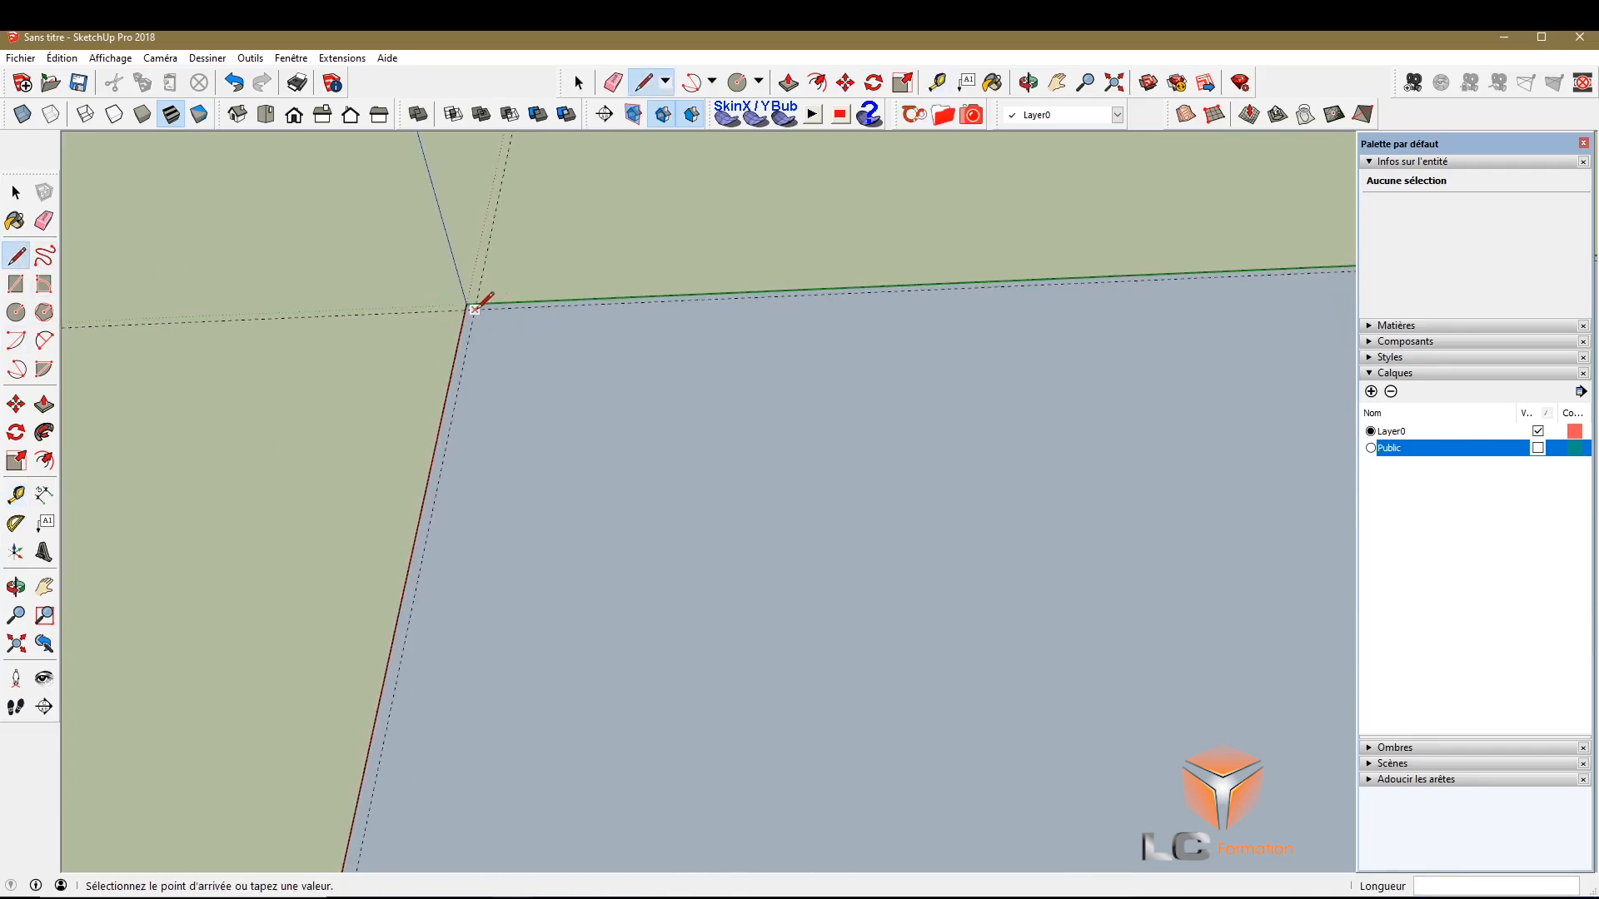
scroll(445, 242, "down", 5)
scroll(360, 607, "up", 4)
left_click(374, 630)
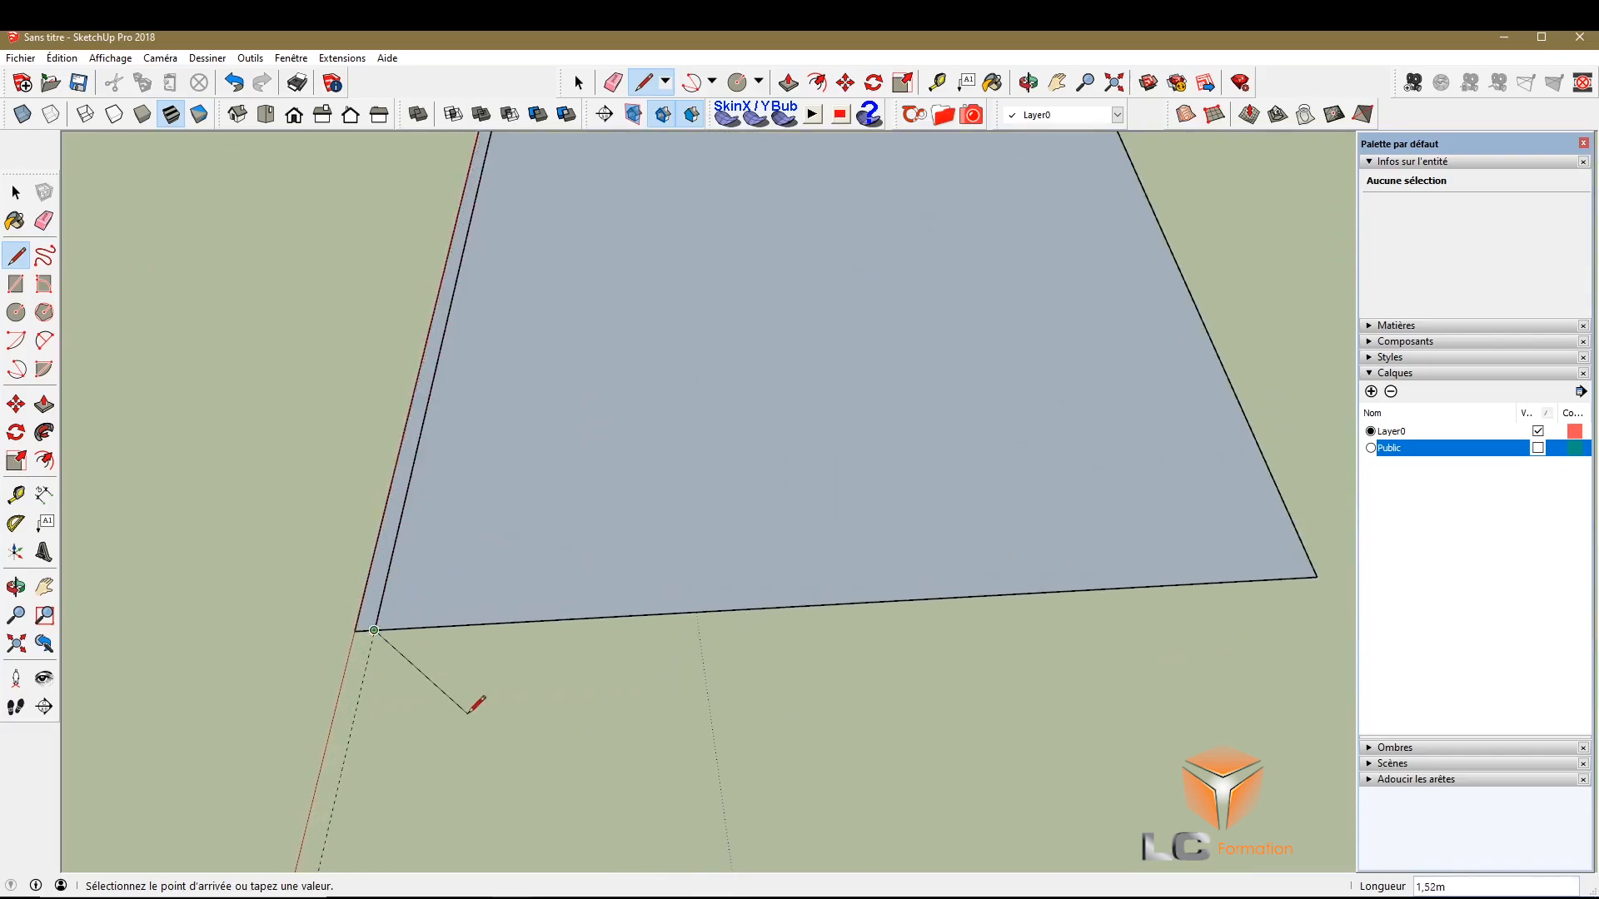
Undo the edge drawn along the guide and remove both guides
key("ctrl+z")
scroll(462, 716, "down", 5)
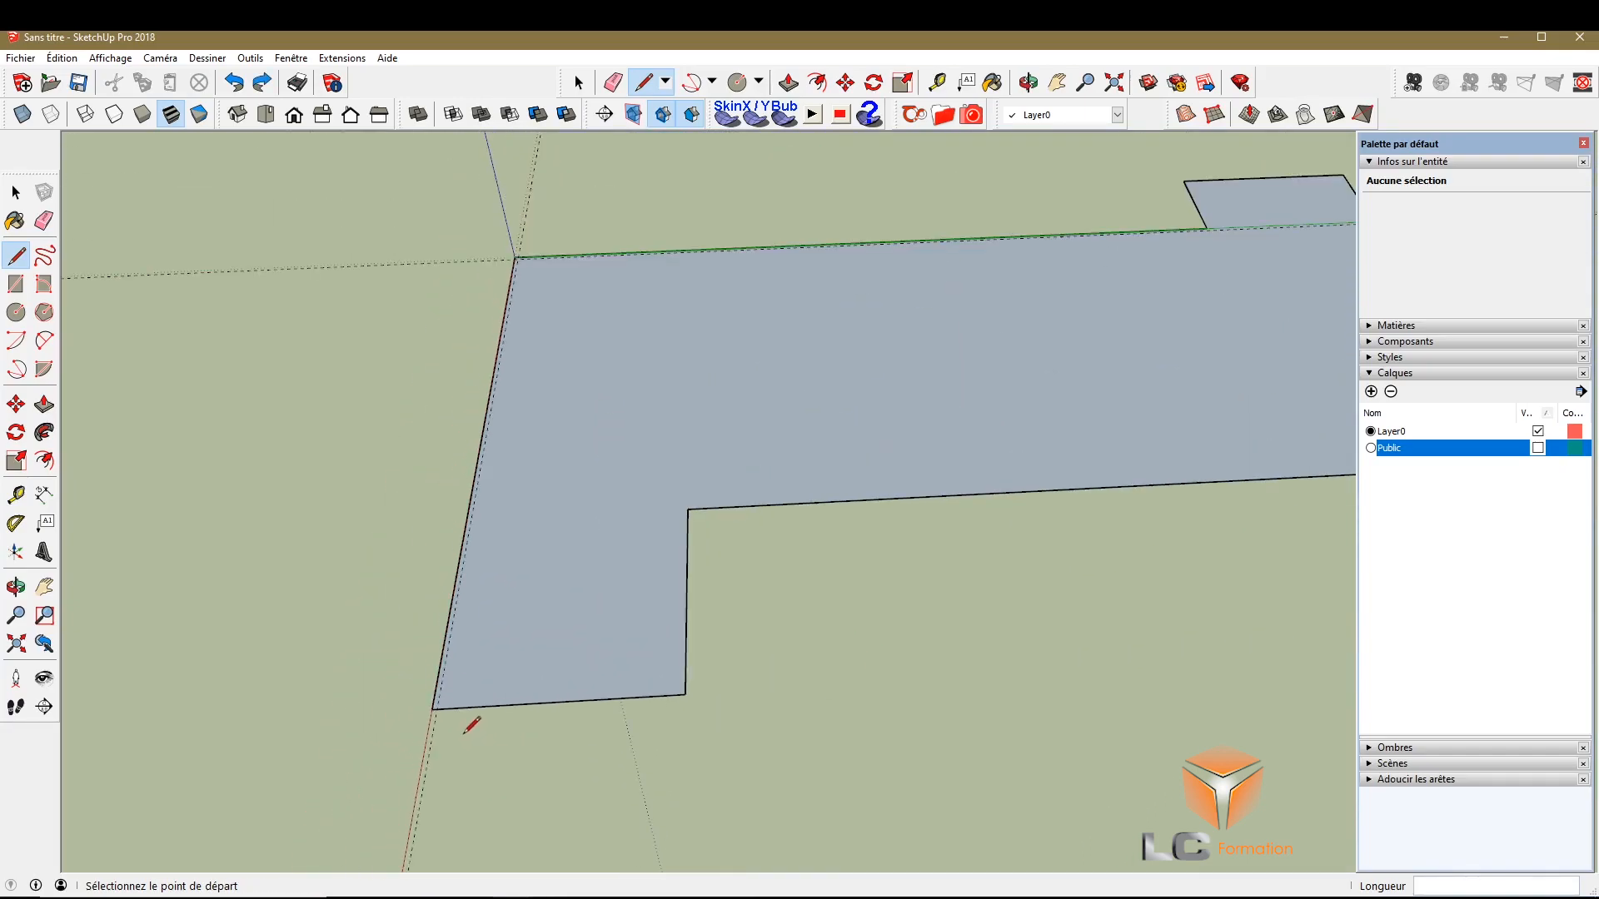
scroll(436, 504, "up", 3)
scroll(440, 575, "down", 4)
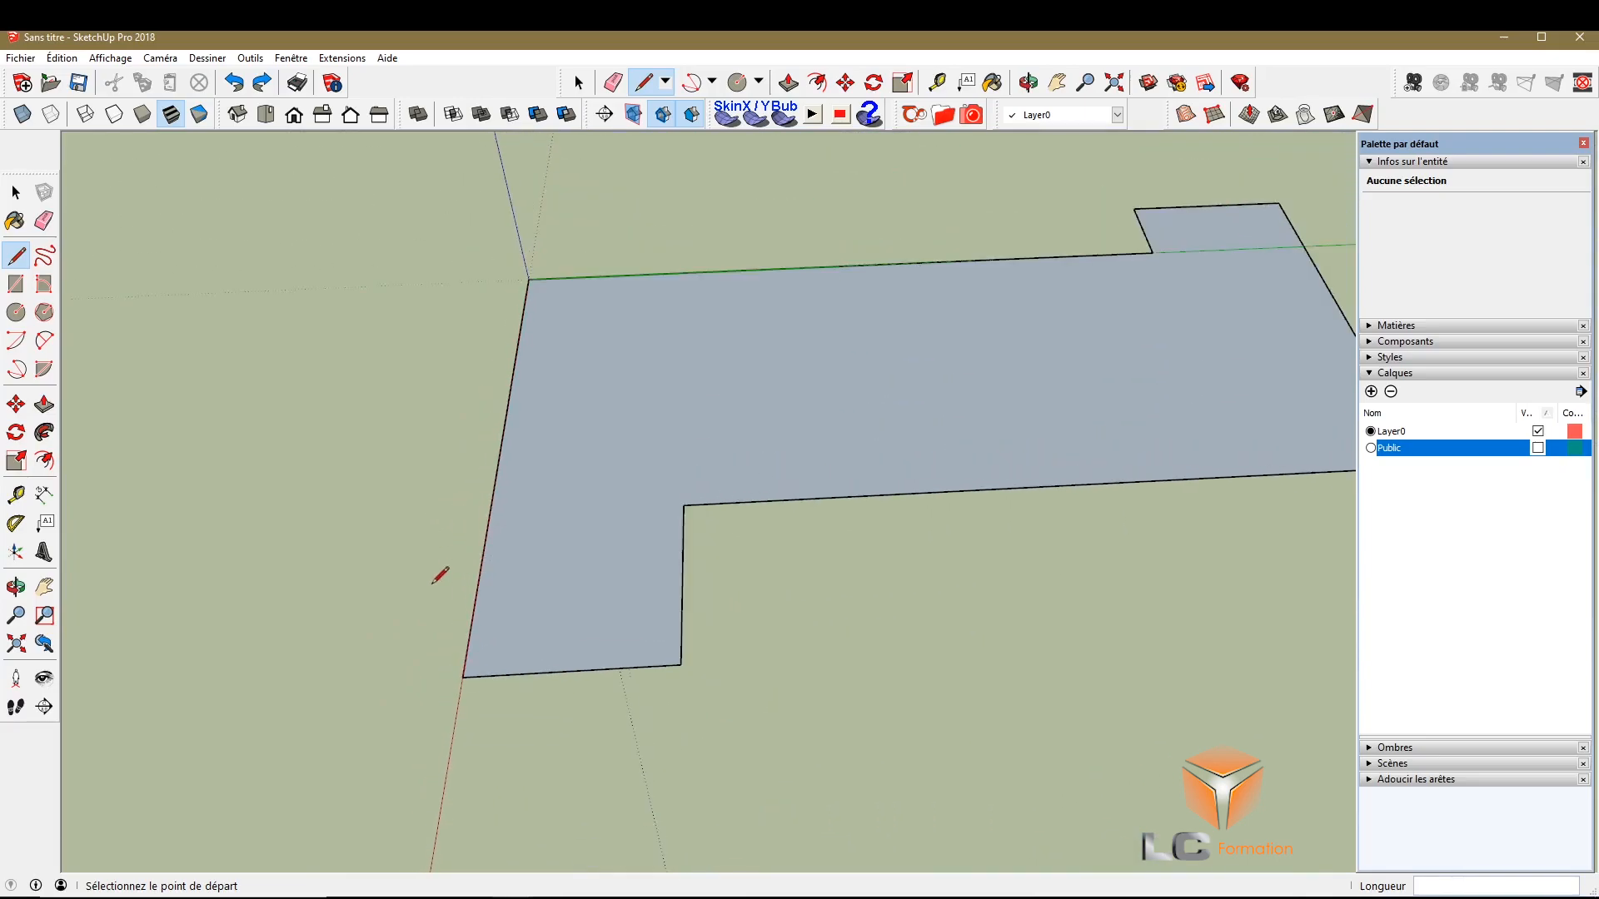
Offset the building footprint's outline outward by 0.2 m to form the wall strip around the floor face
left_click(44, 462)
scroll(421, 550, "down", 3)
scroll(467, 595, "up", 6)
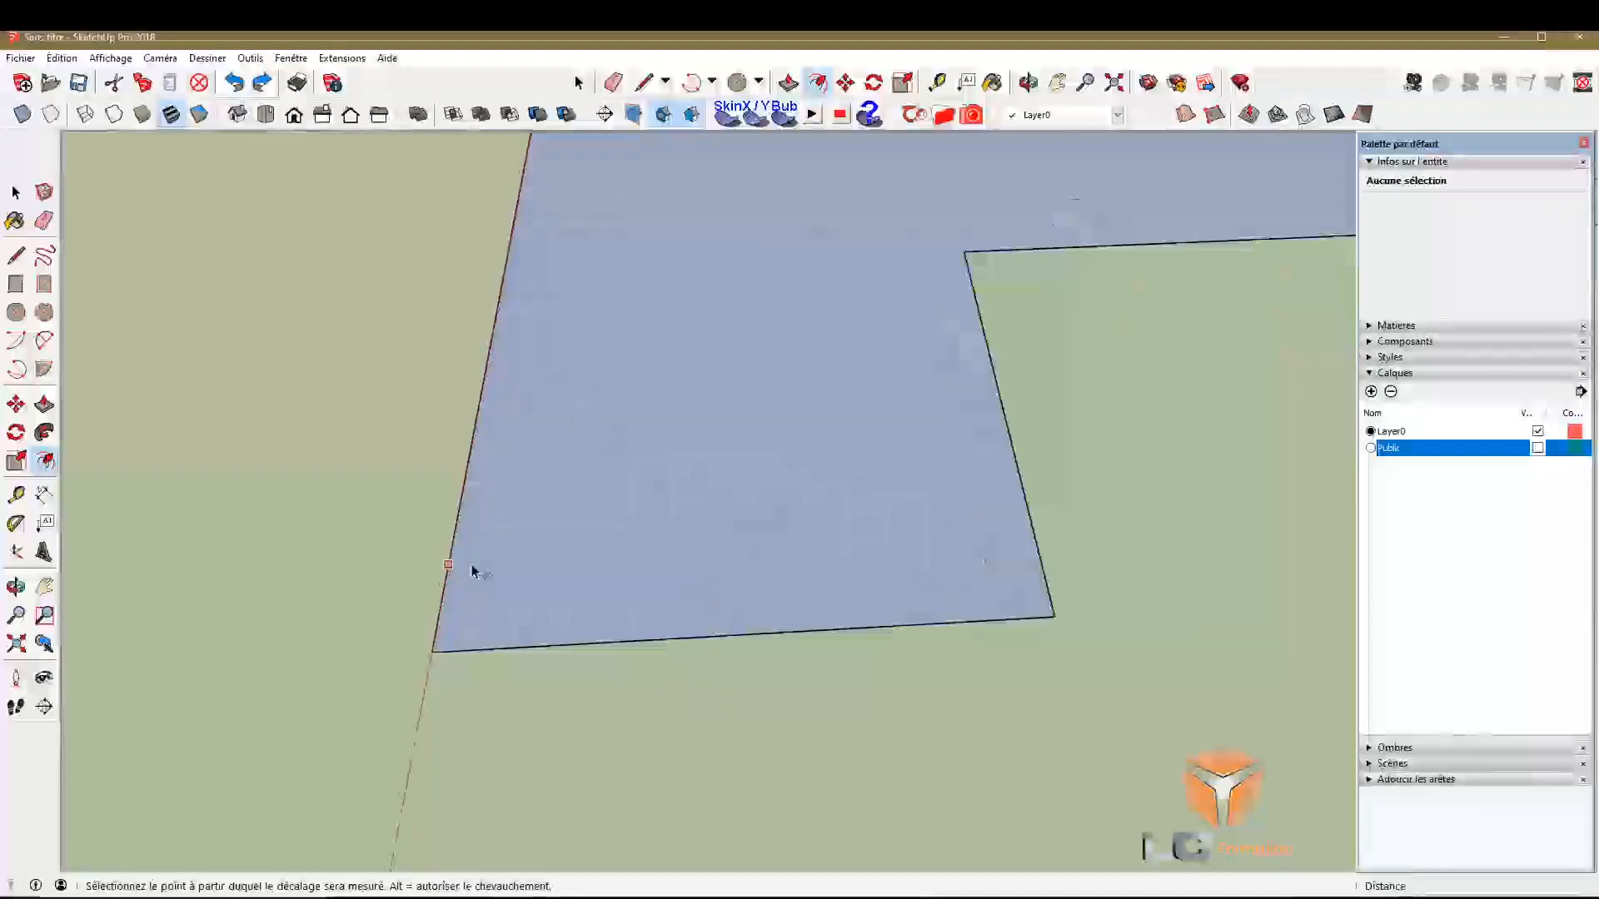
scroll(454, 567, "up", 2)
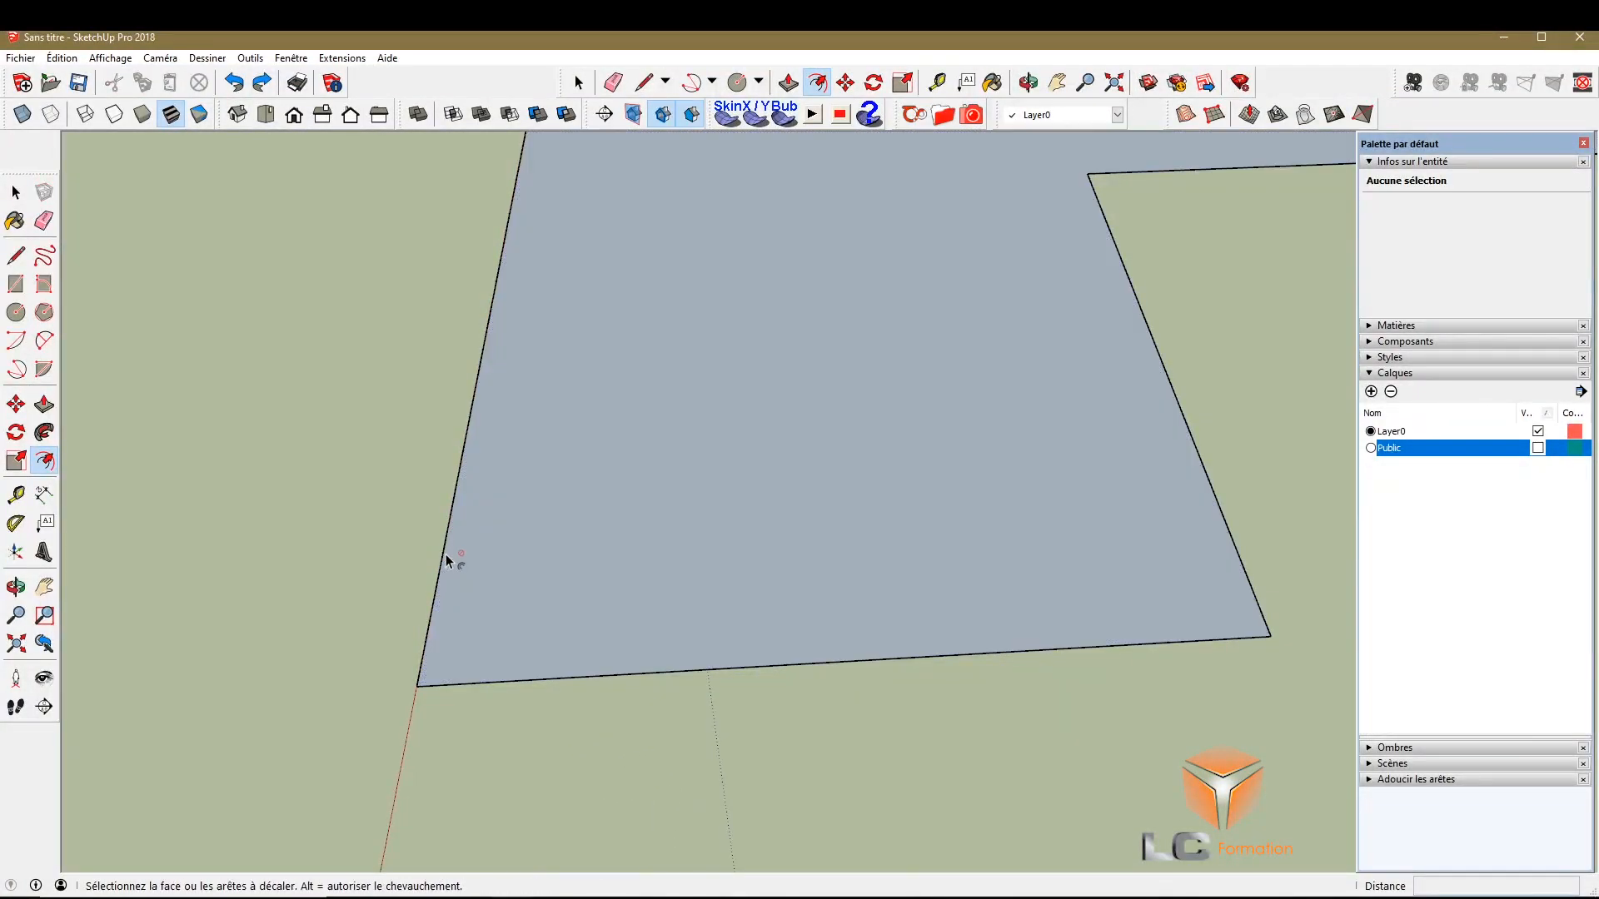
left_click(443, 558)
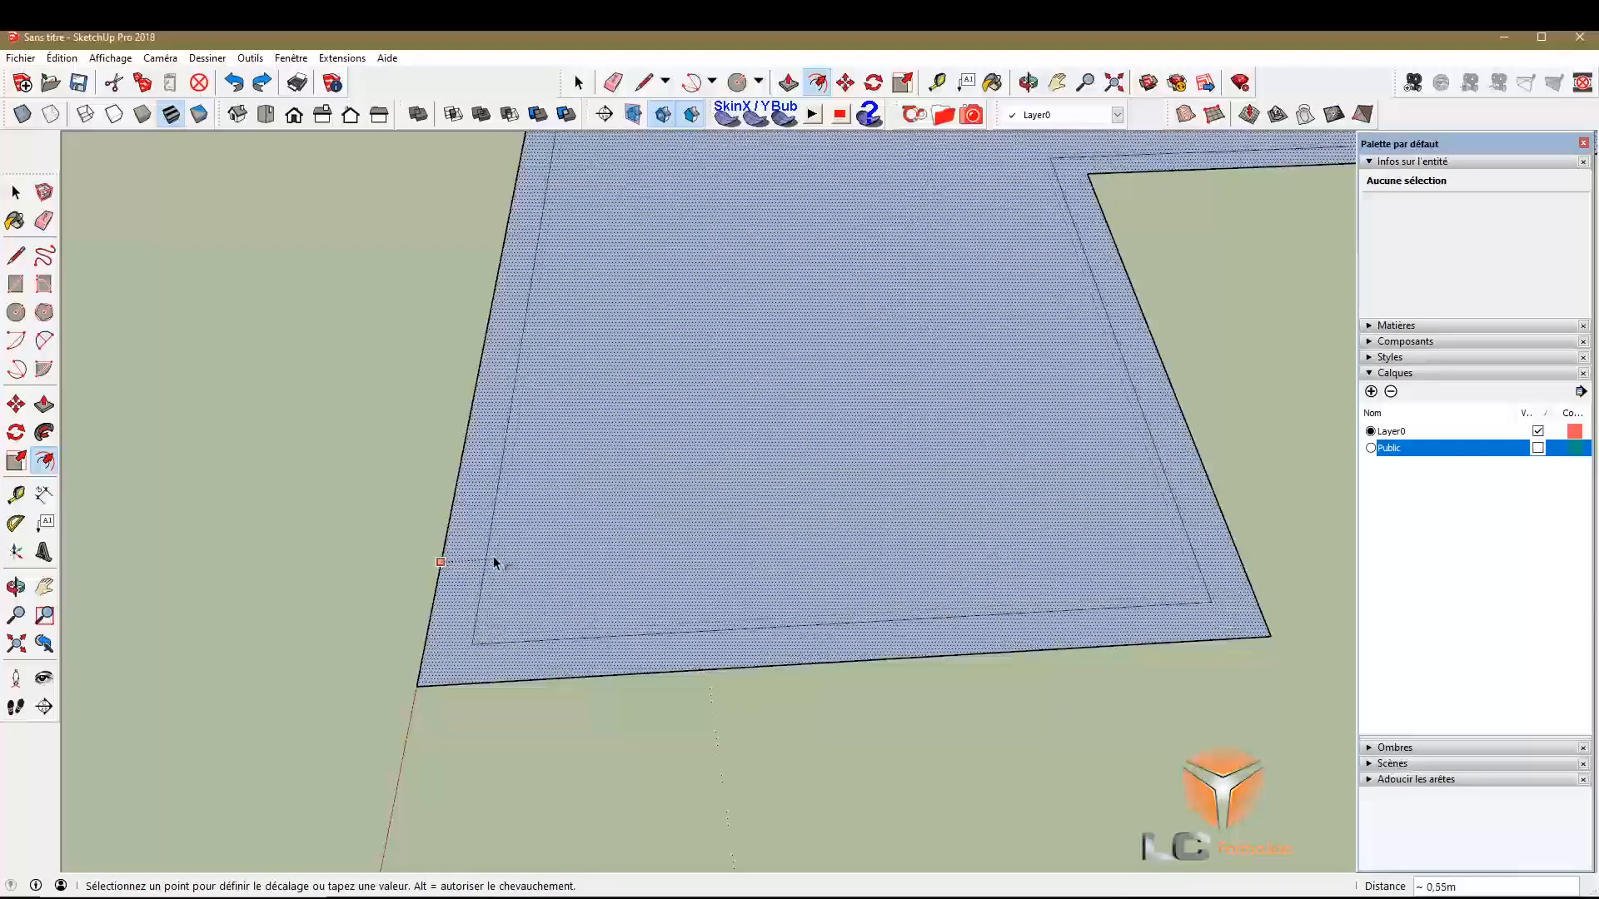
scroll(491, 562, "down", 5)
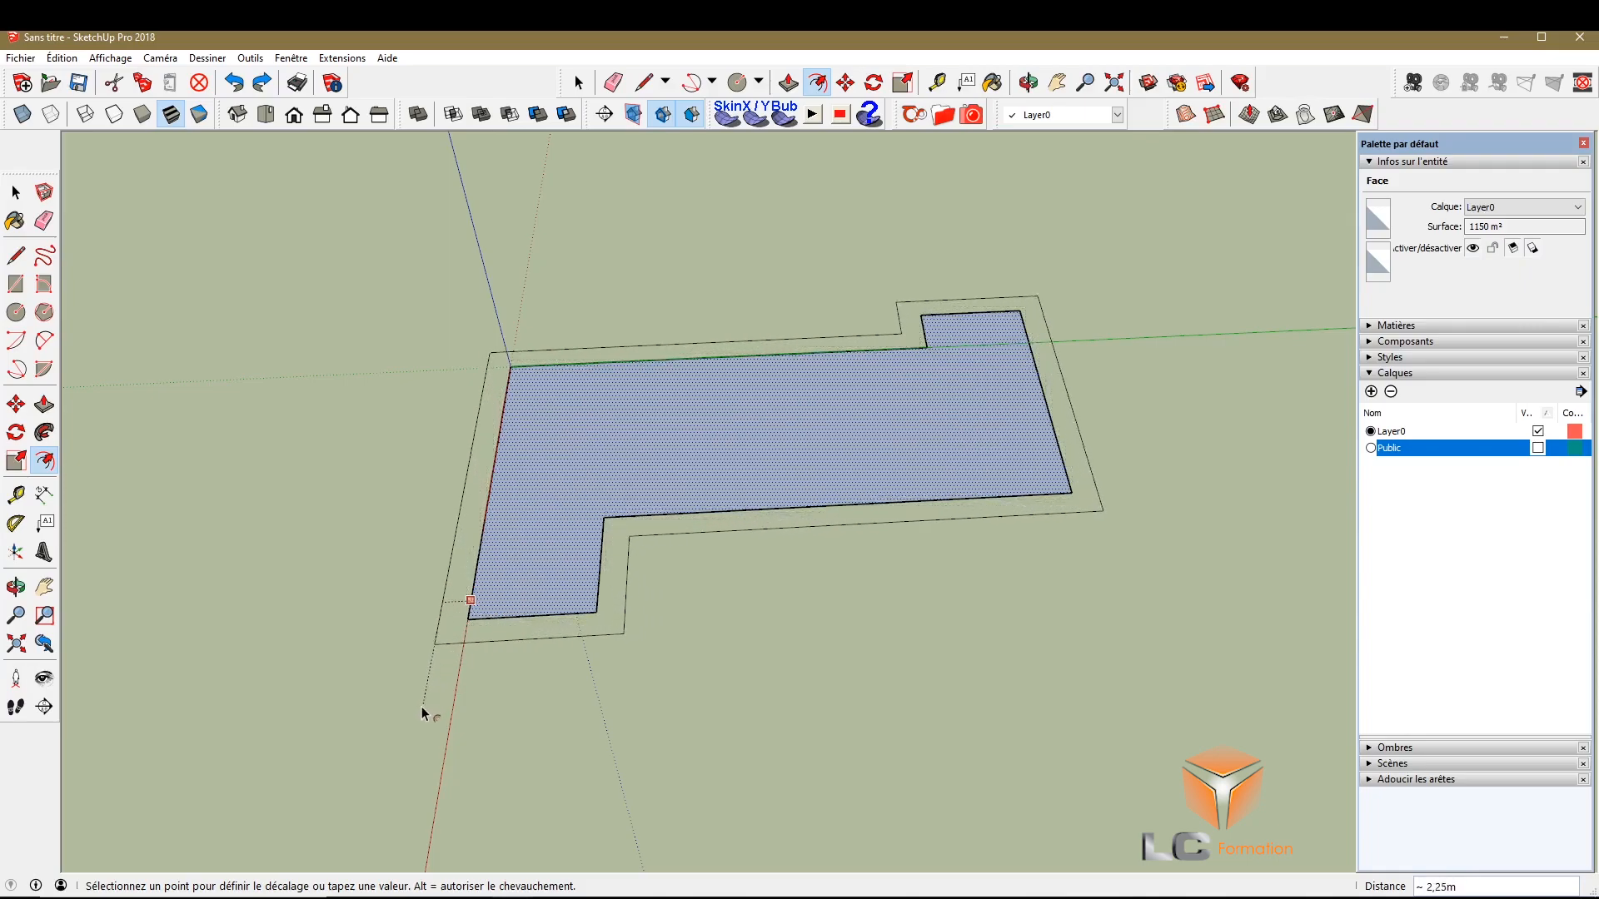
scroll(492, 563, "up", 1)
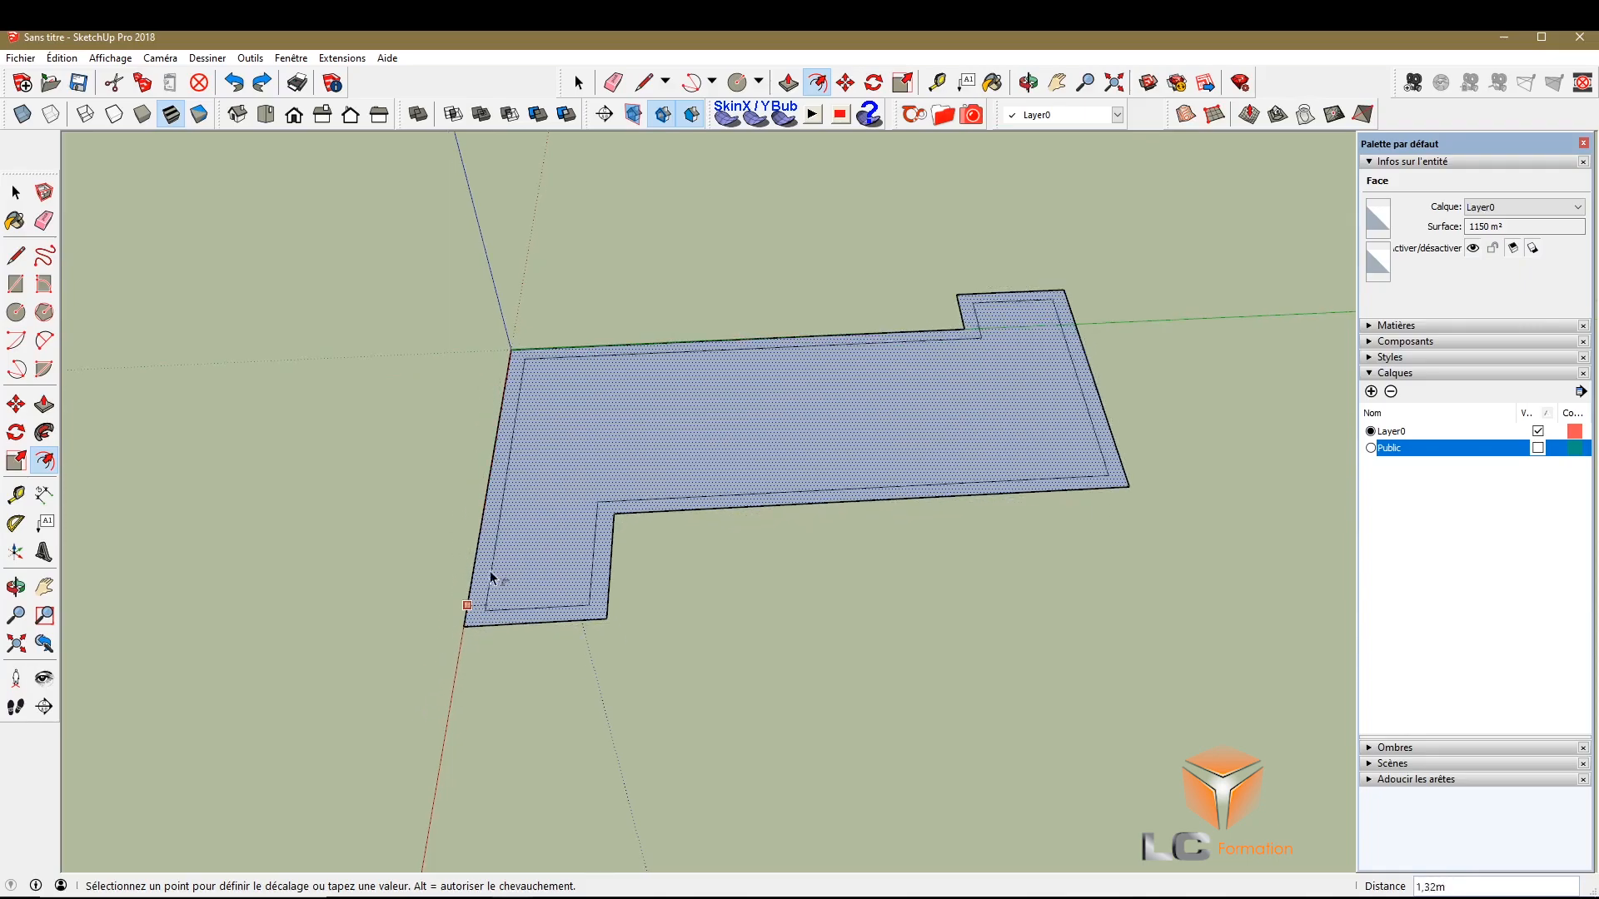
scroll(481, 588, "down", 1)
scroll(462, 563, "up", 2)
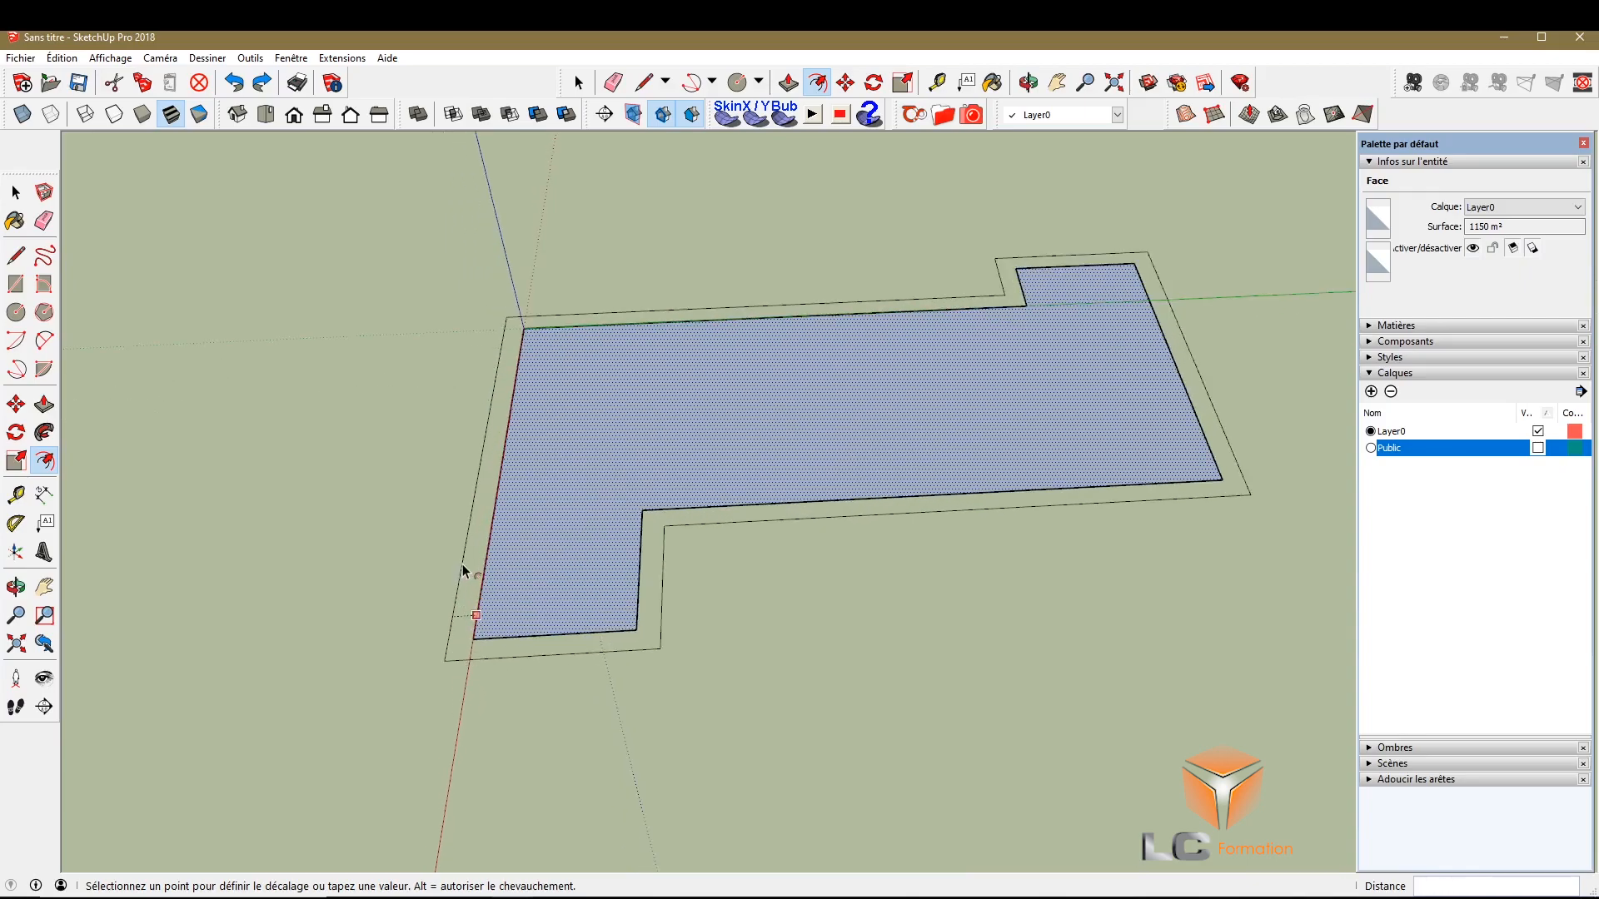
scroll(463, 562, "up", 2)
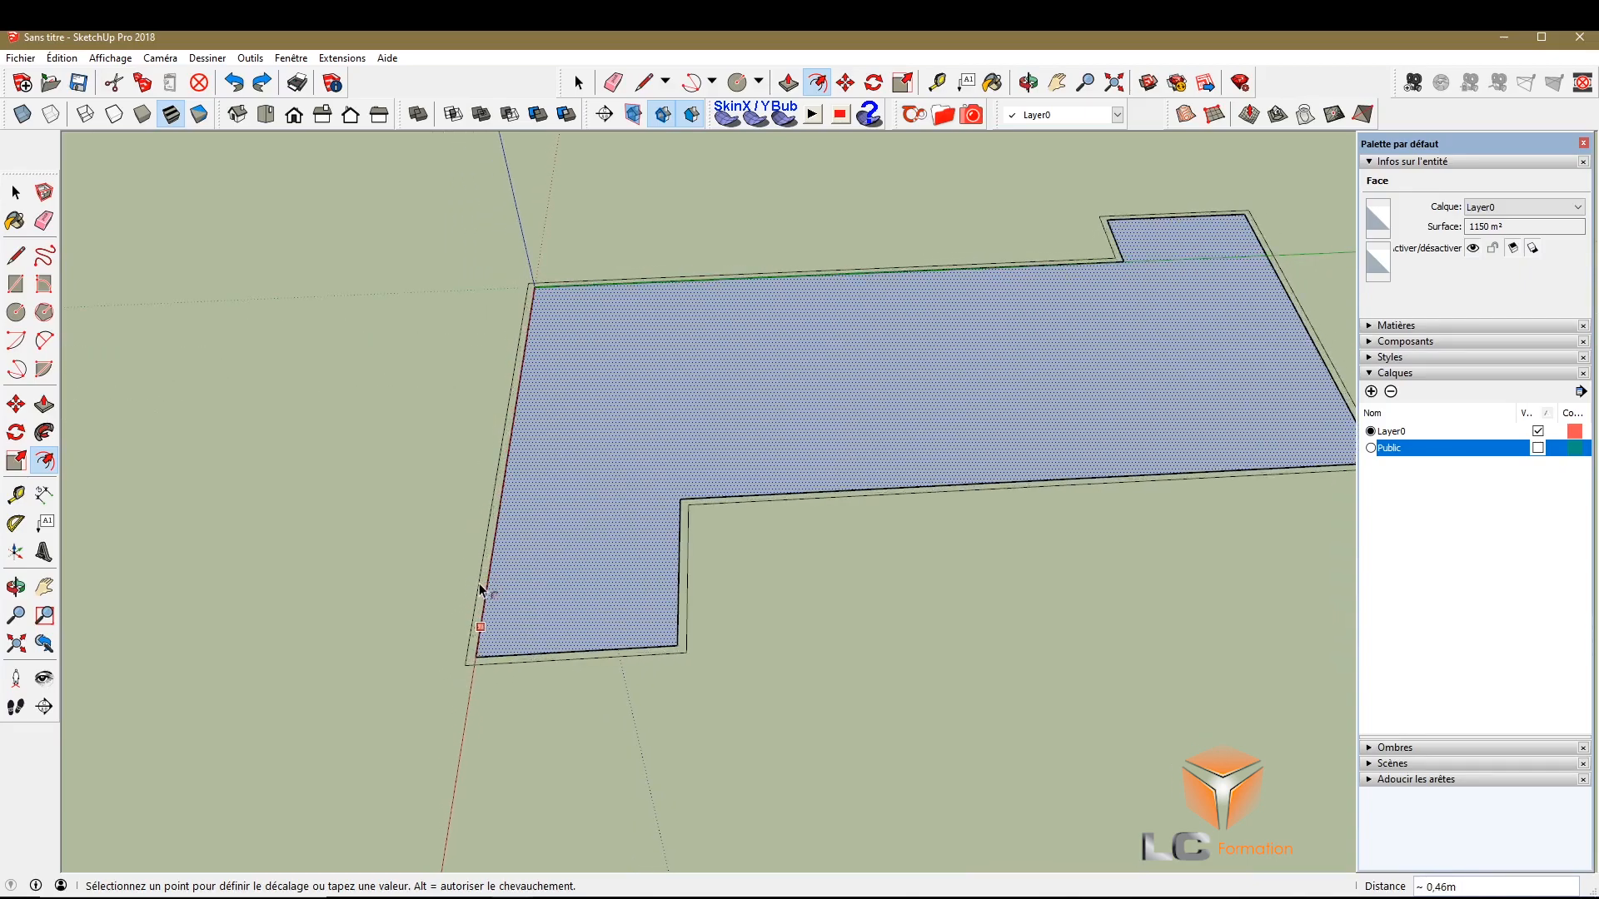
left_click(476, 589)
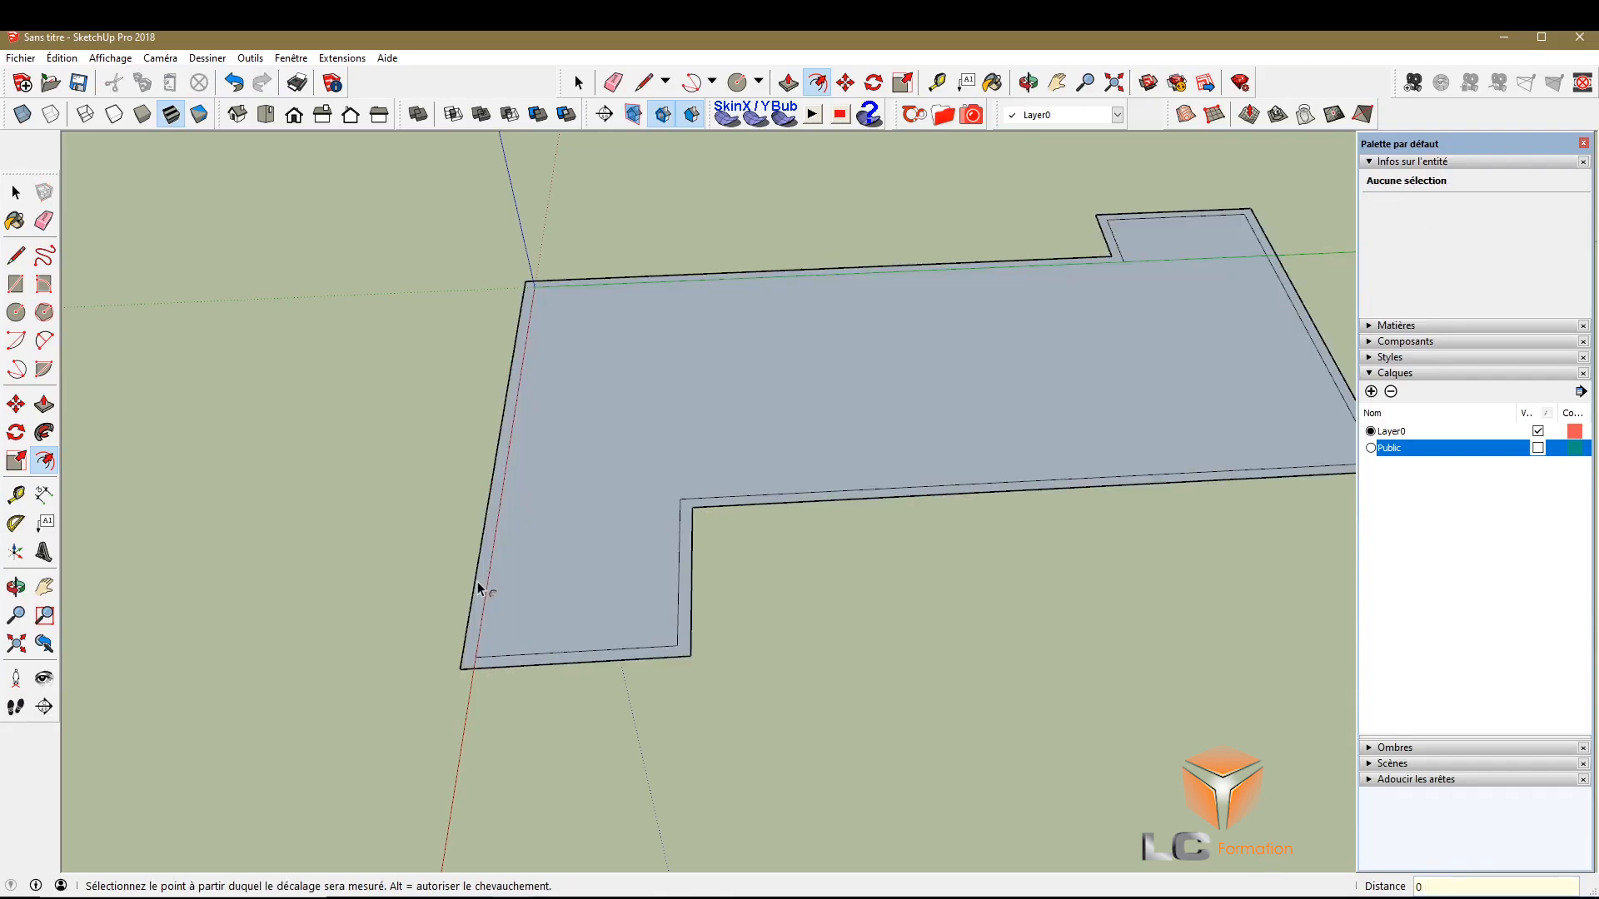
key("ctrl+z")
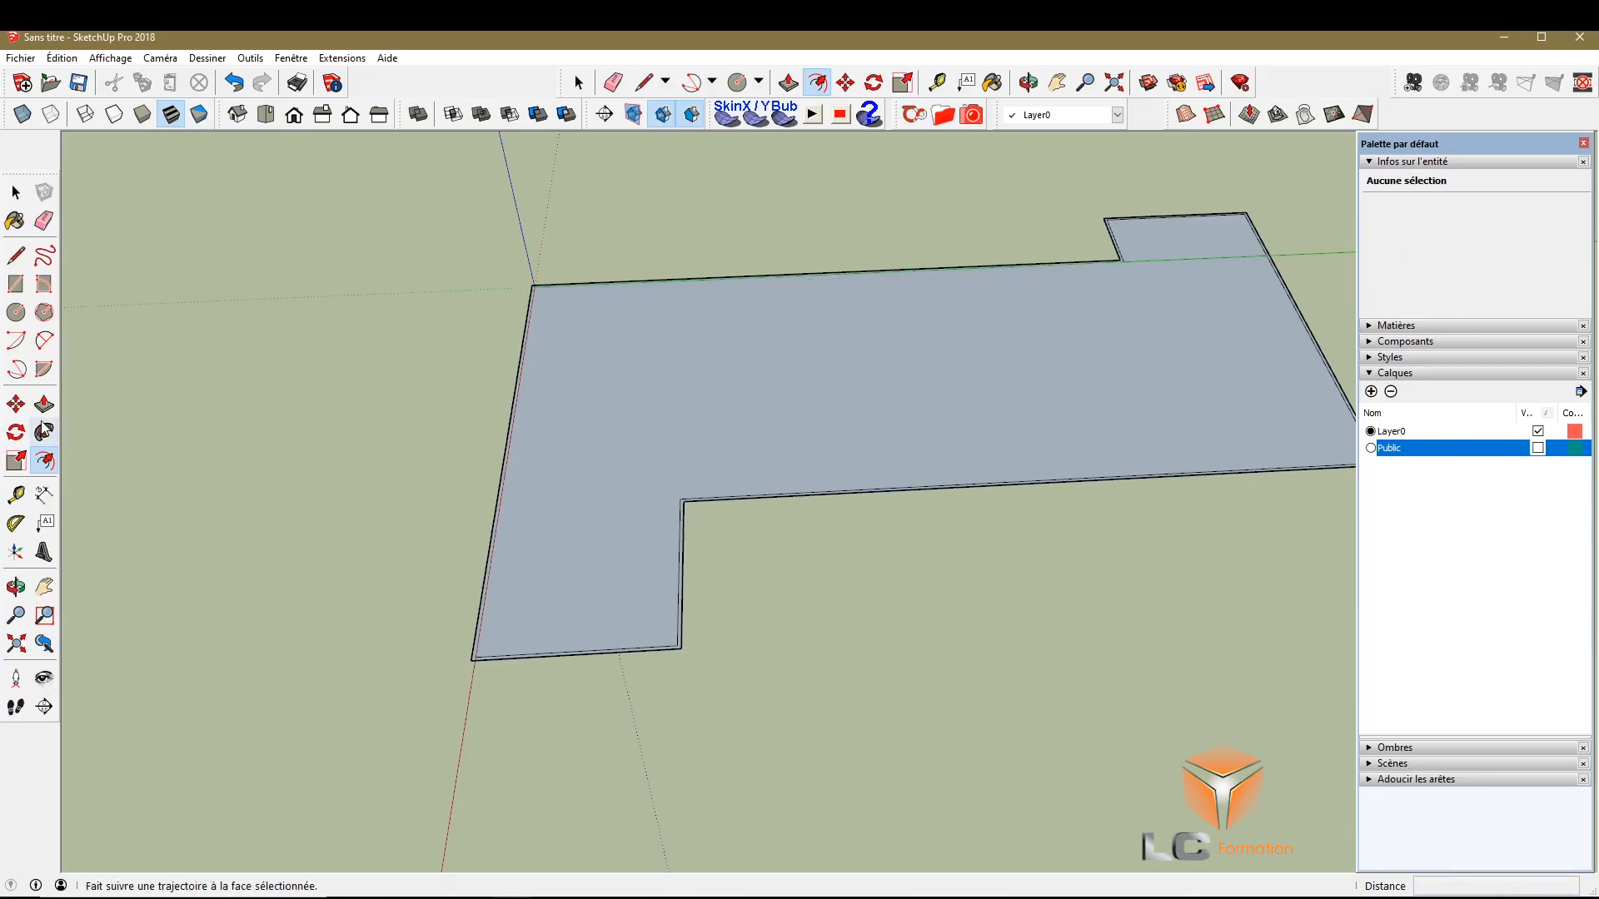
Select the narrow wall strip between the two outlines and inspect it around its corners from a closer angle
left_click(16, 586)
scroll(474, 274, "up", 8)
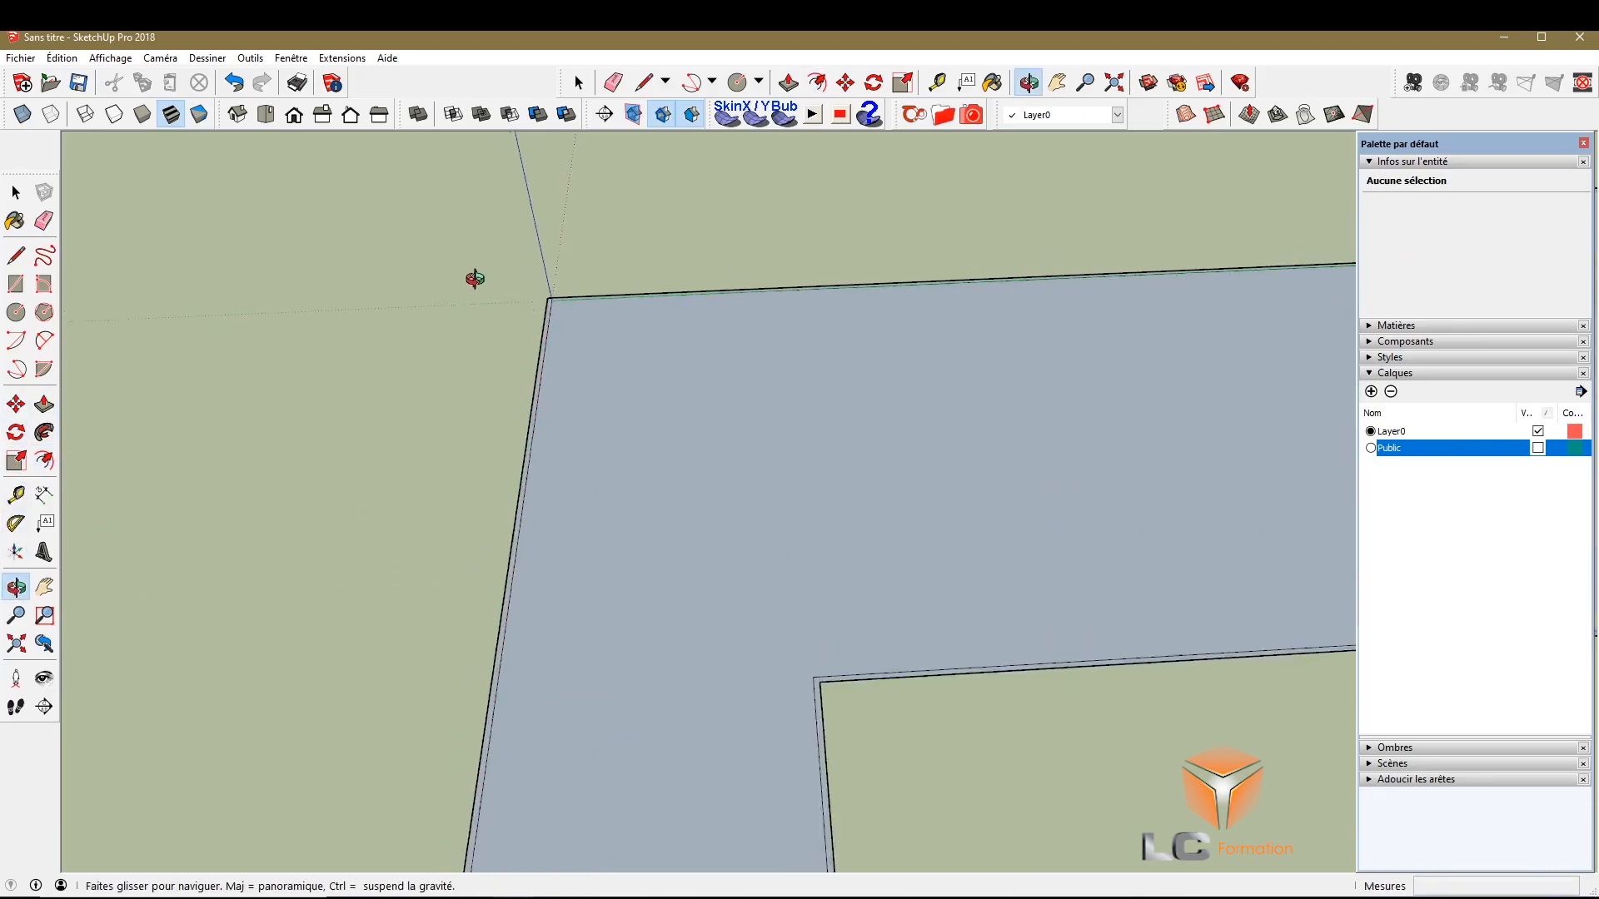
left_click_drag(534, 290, 910, 307)
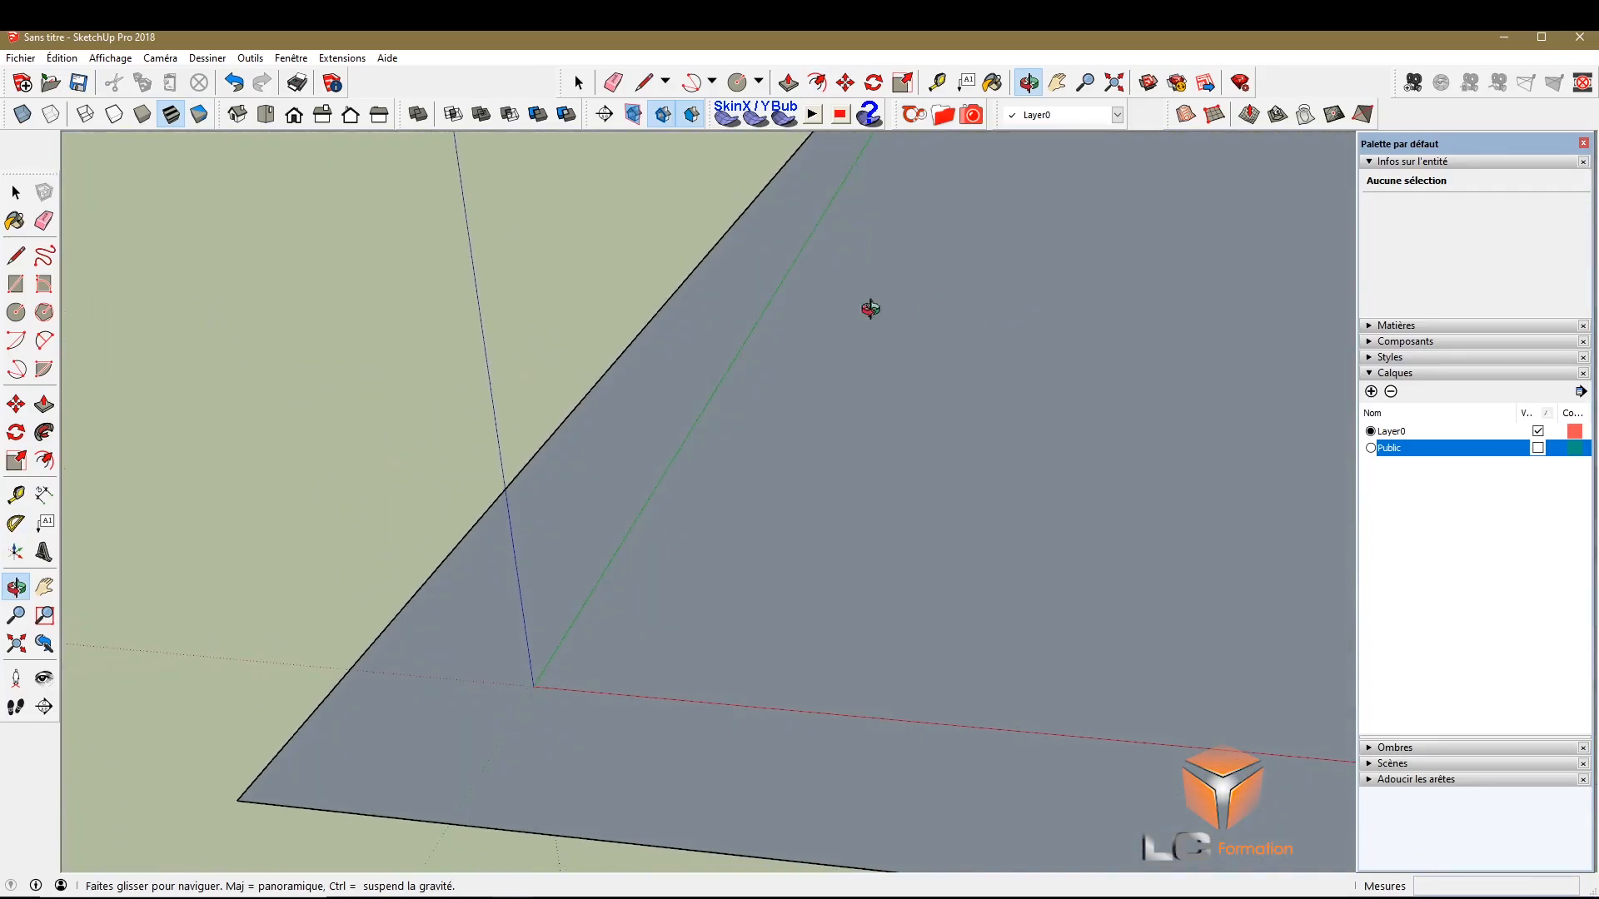
key("space")
left_click(561, 440)
scroll(573, 526, "down", 10)
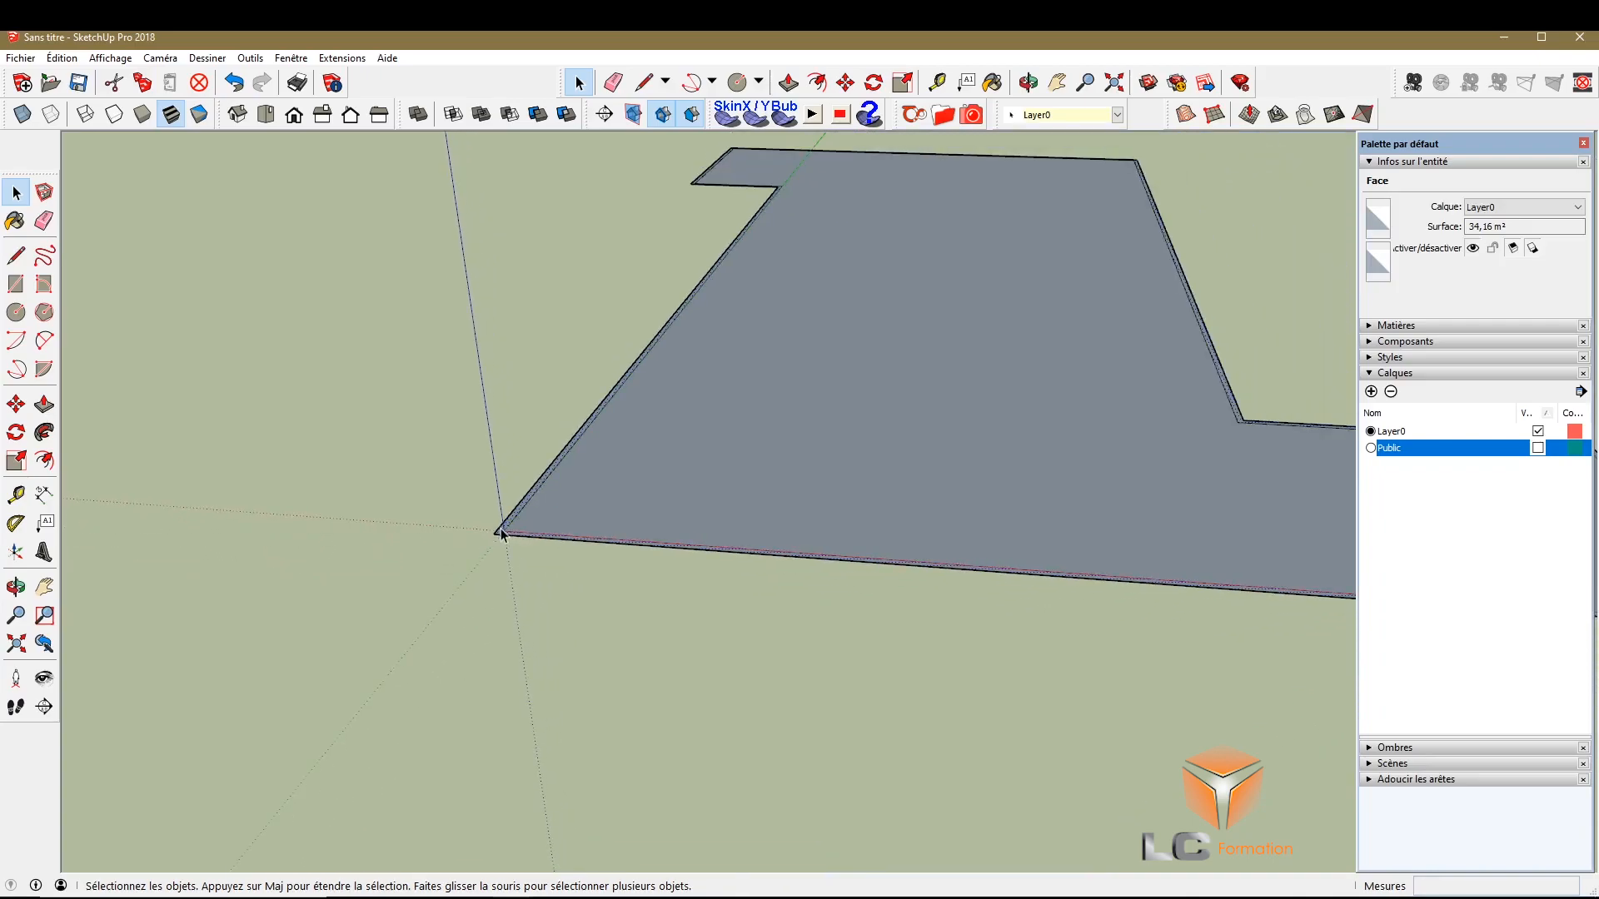
scroll(1172, 524, "up", 12)
scroll(867, 528, "up", 2)
scroll(906, 521, "up", 1)
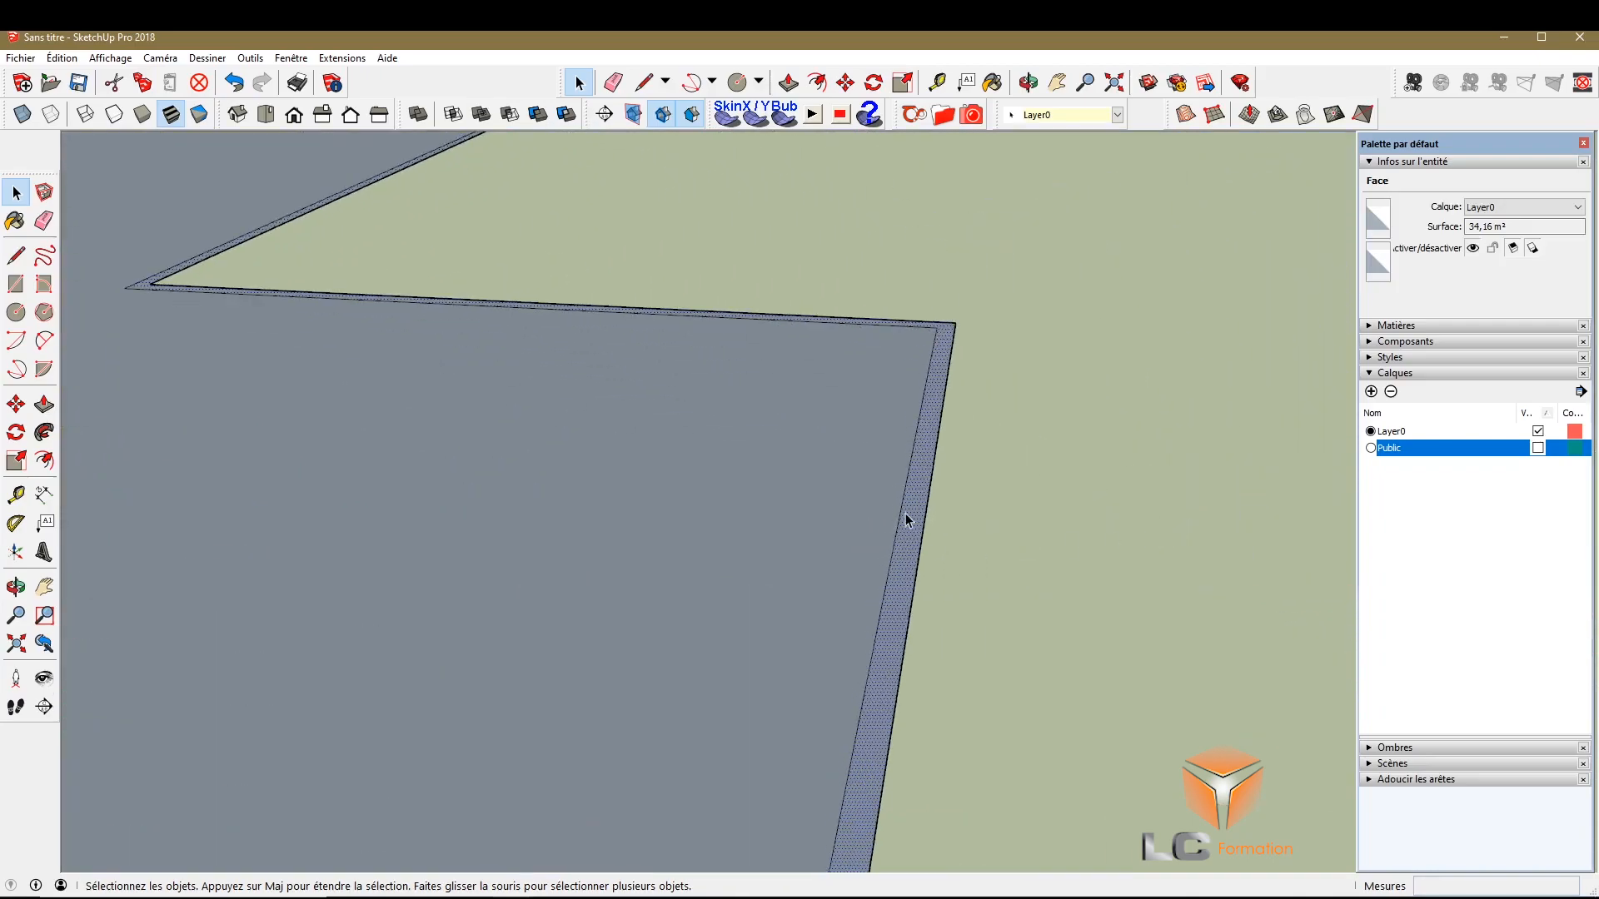
Select the large inner floor face and the wall strip in turn to compare them as separate faces
scroll(871, 641, "down", 3)
scroll(871, 655, "down", 5)
scroll(546, 482, "up", 5)
scroll(541, 533, "down", 1)
scroll(538, 528, "up", 1)
scroll(538, 528, "up", 1)
left_click(423, 489)
left_click(548, 557)
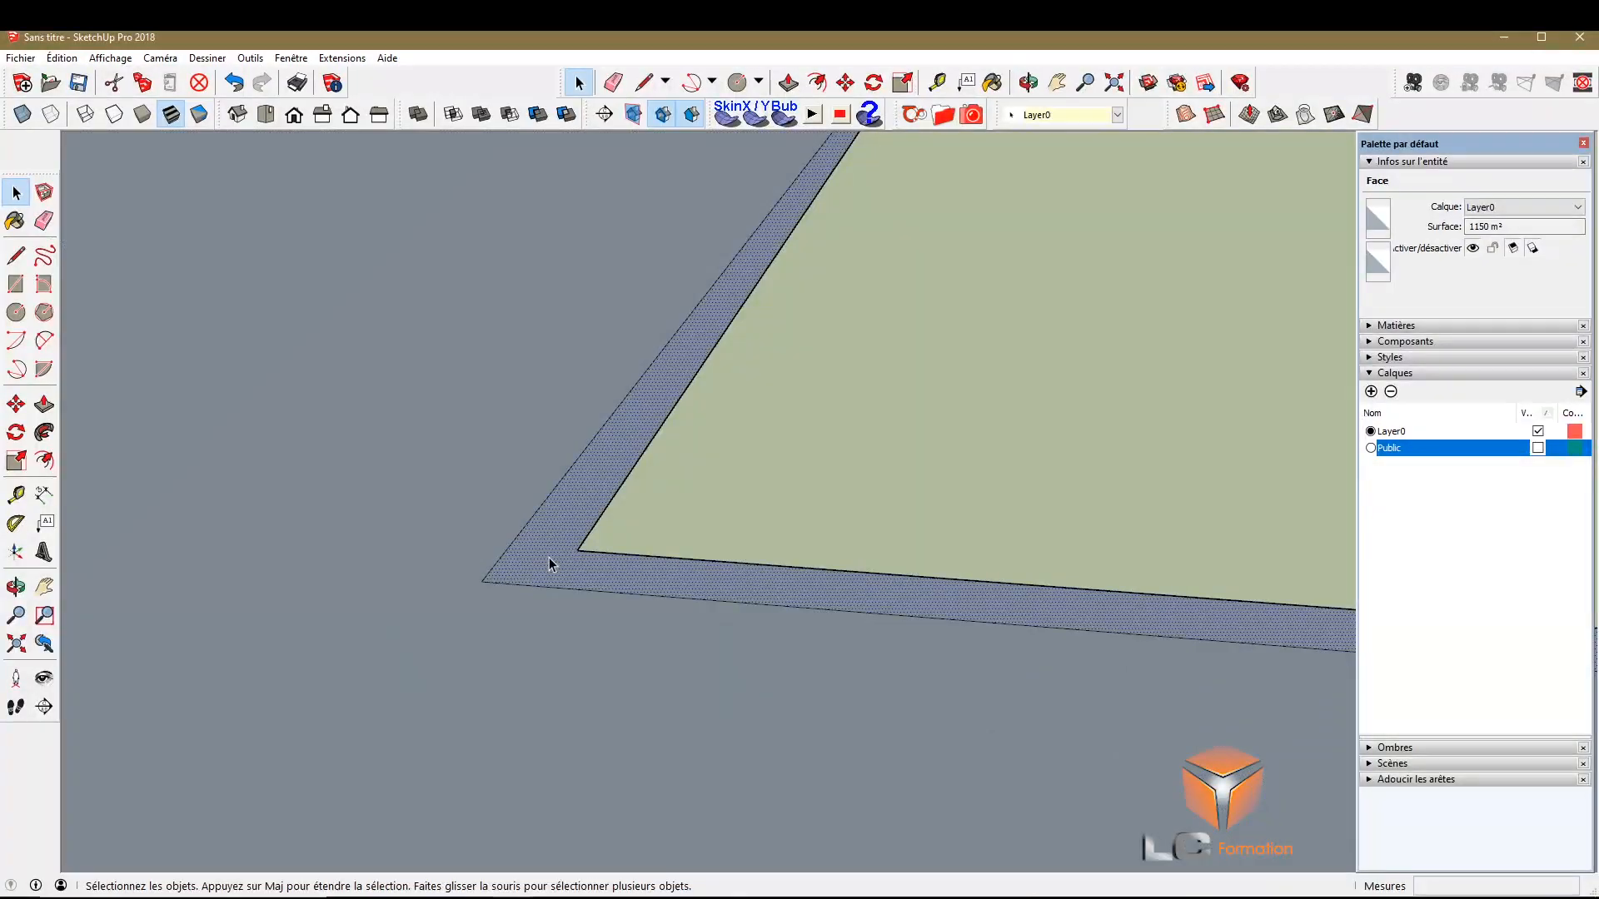
scroll(514, 722, "down", 5)
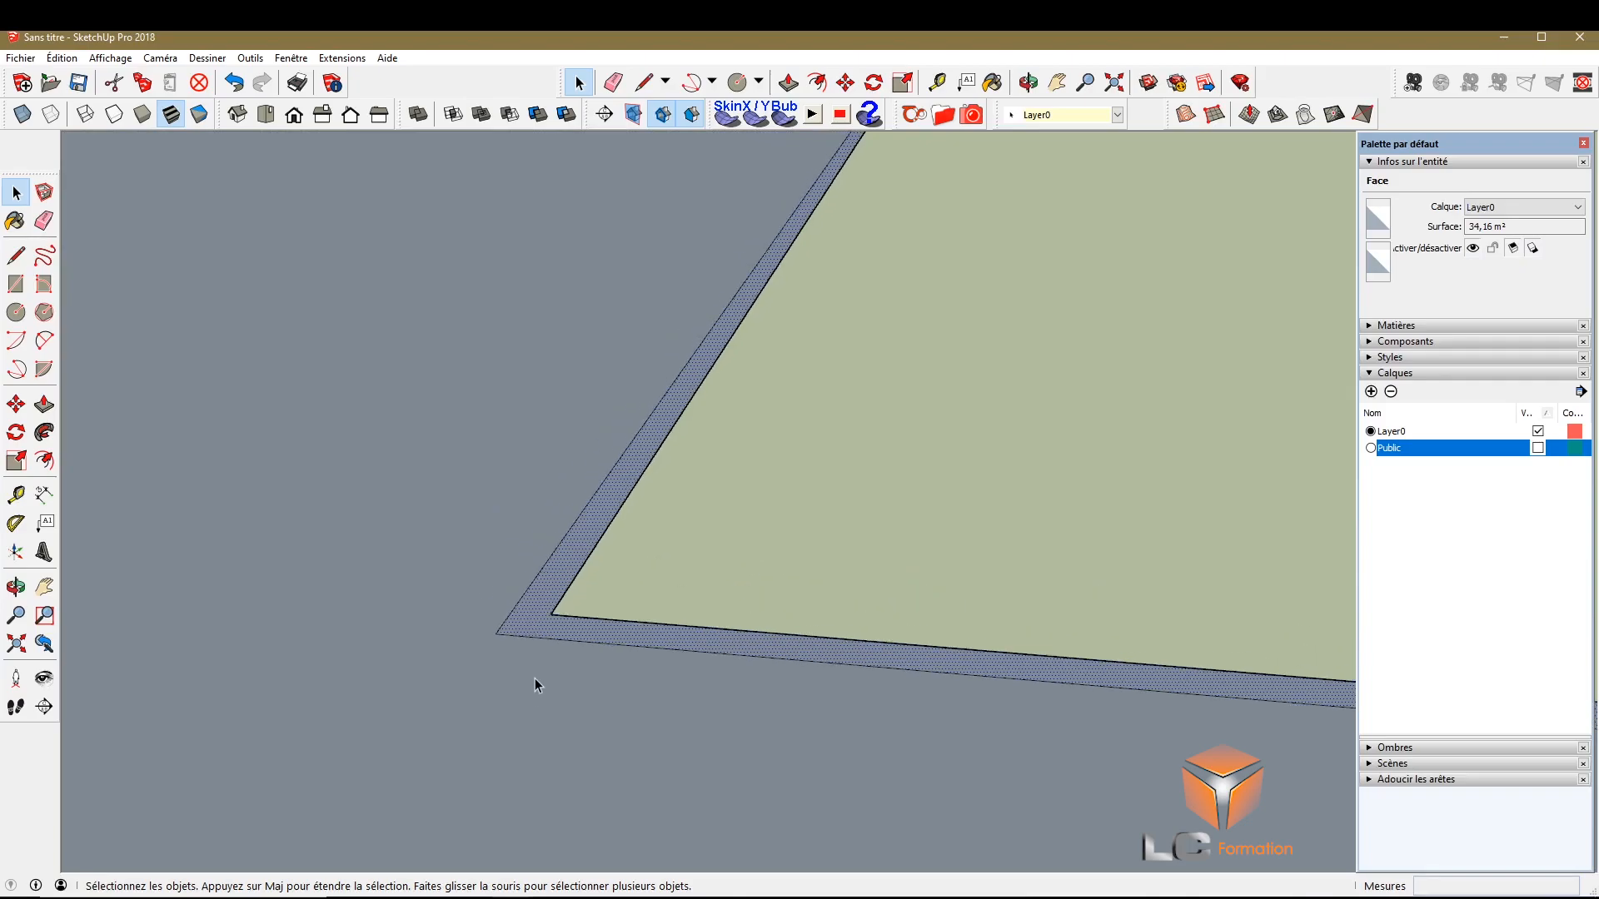
scroll(568, 653, "down", 3)
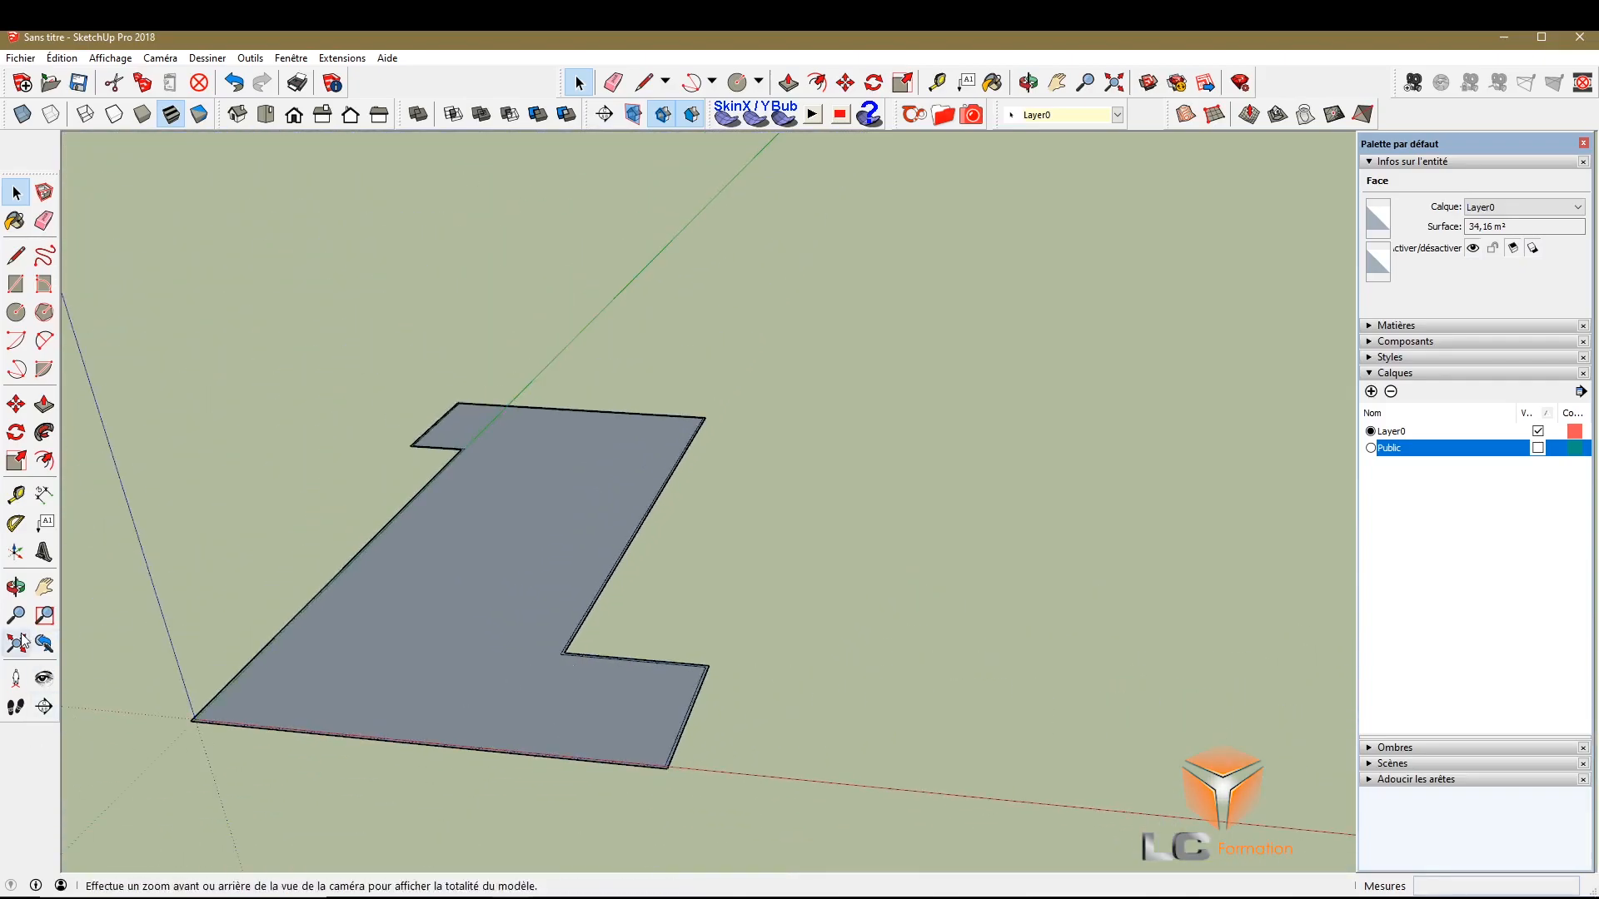
Try drawing vertical edges up from the wall strip's outer and inner corners near the origin, and undo them
left_click(16, 587)
left_click_drag(616, 666, 446, 400)
scroll(600, 385, "up", 6)
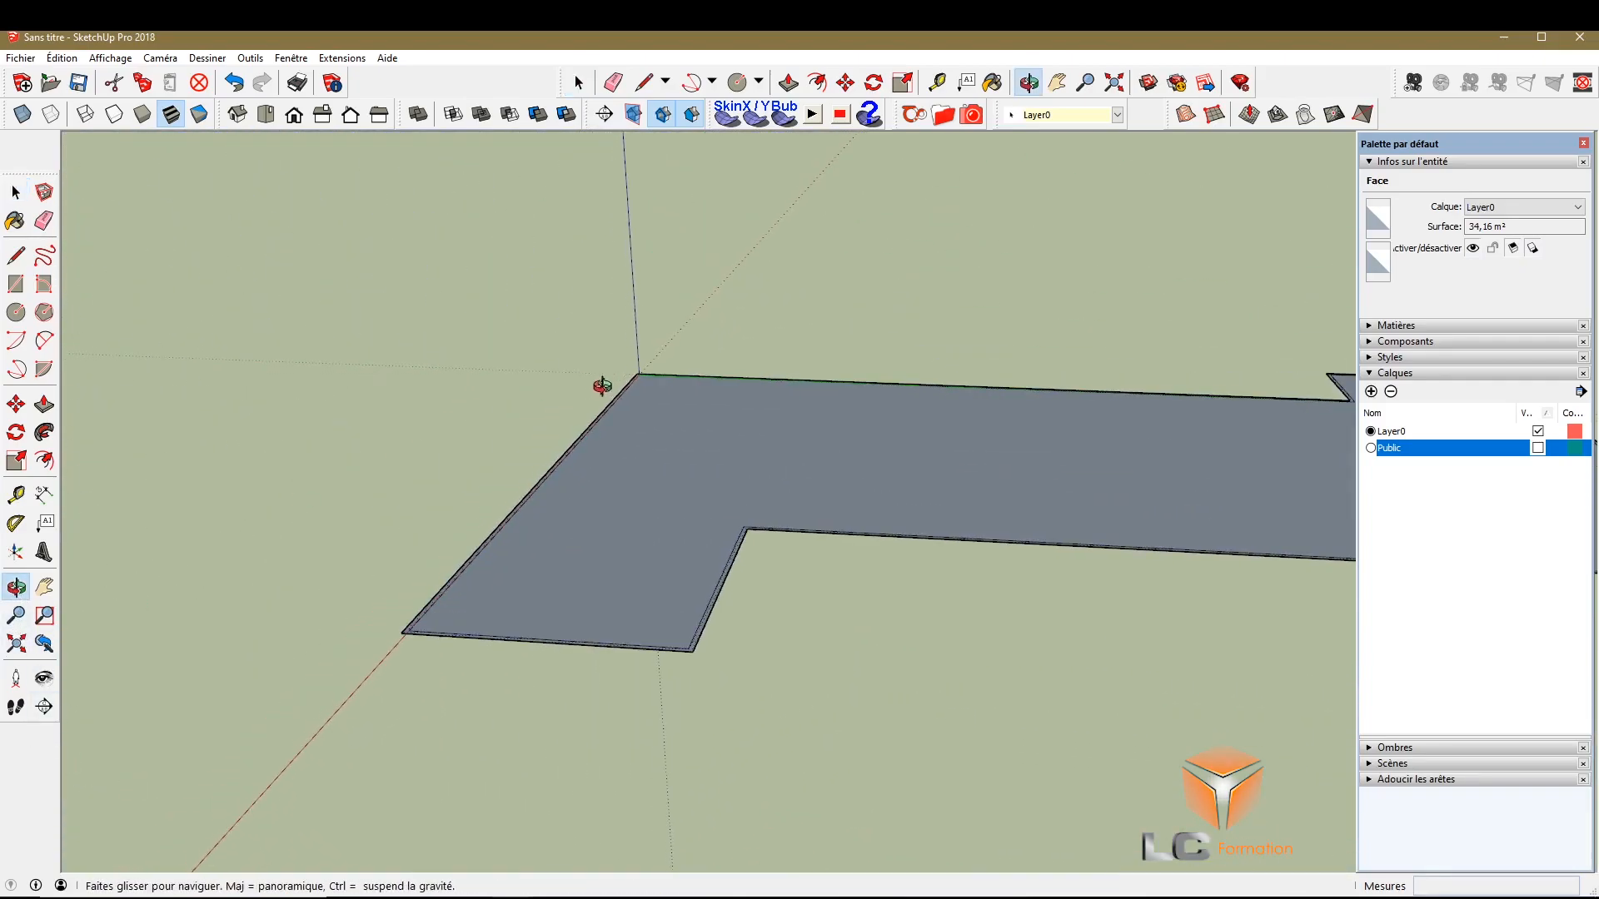
left_click_drag(634, 330, 592, 382)
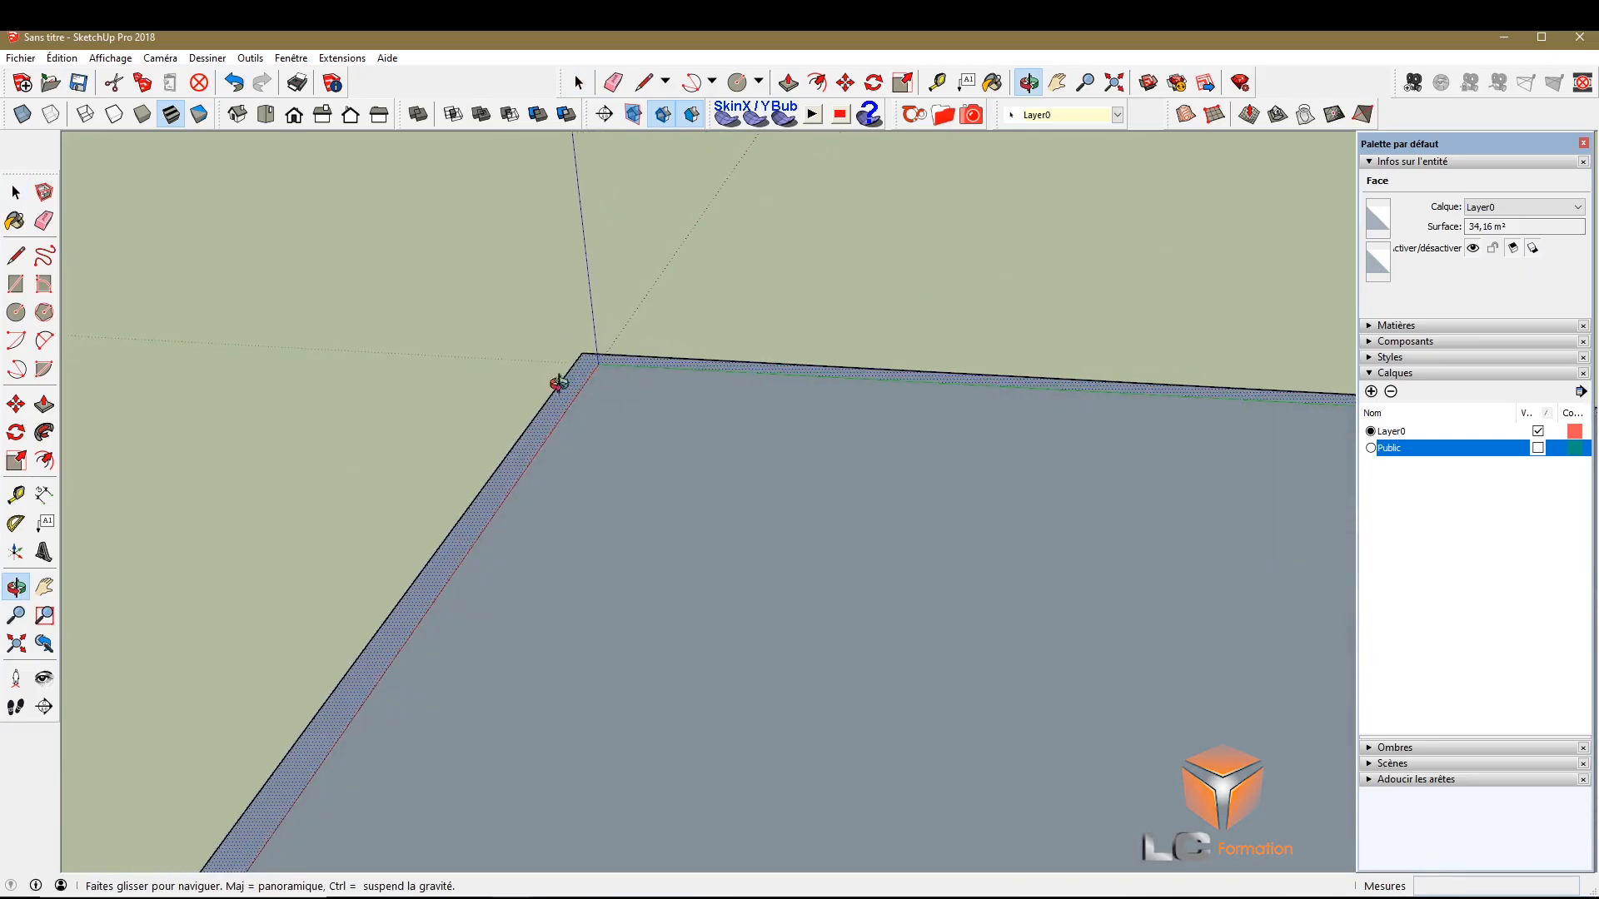
left_click(16, 264)
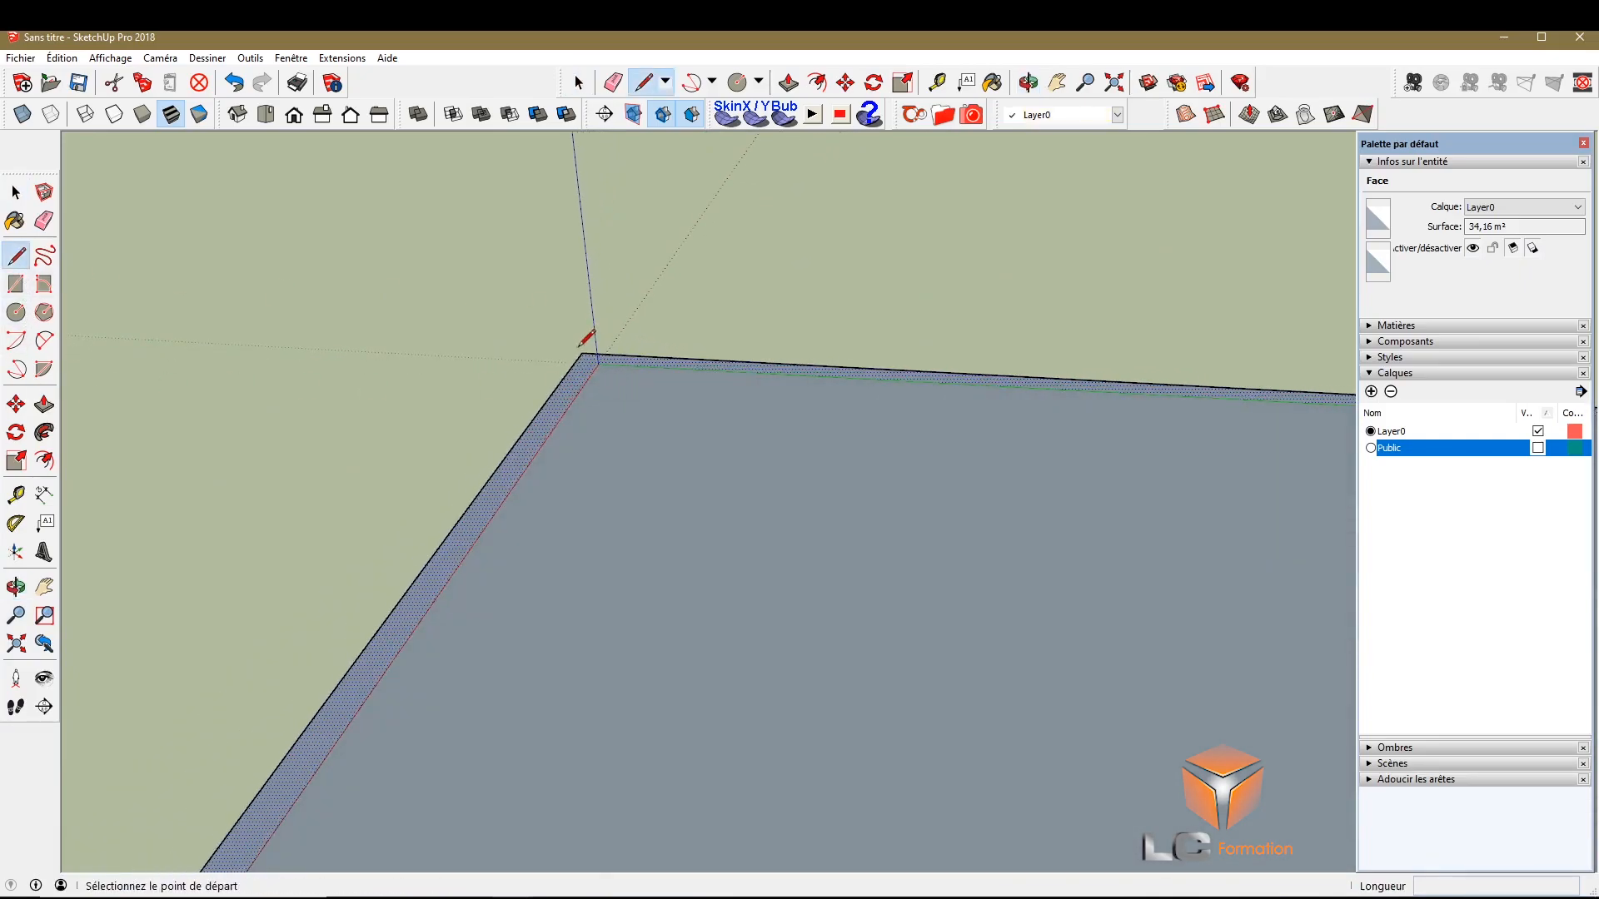
left_click(581, 353)
left_click(566, 215)
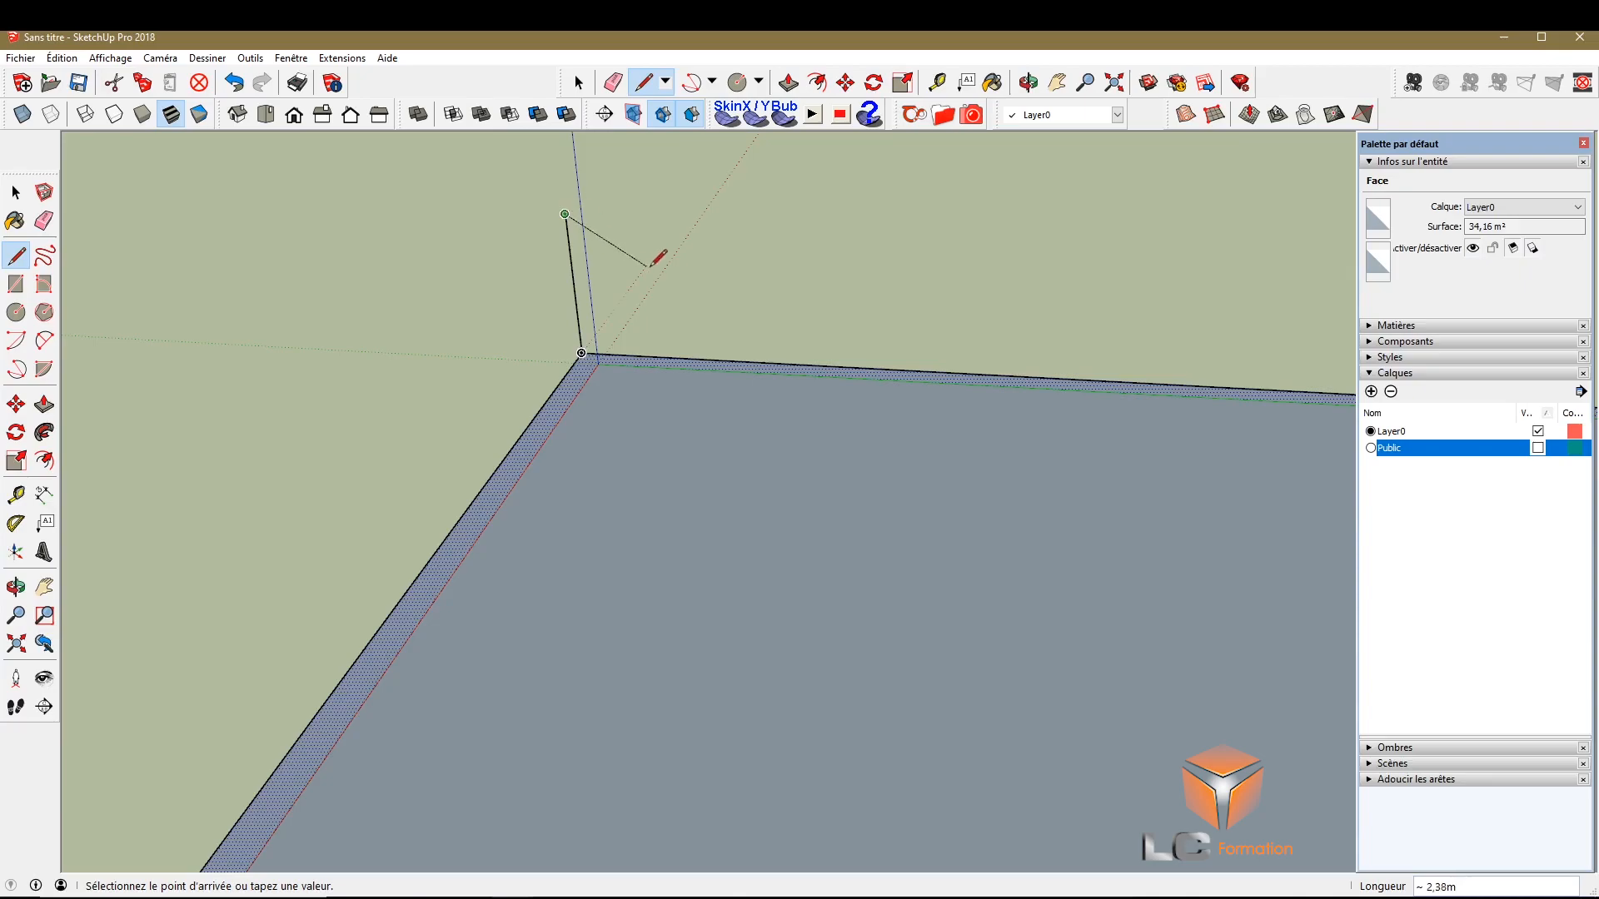
key("Escape")
left_click(599, 363)
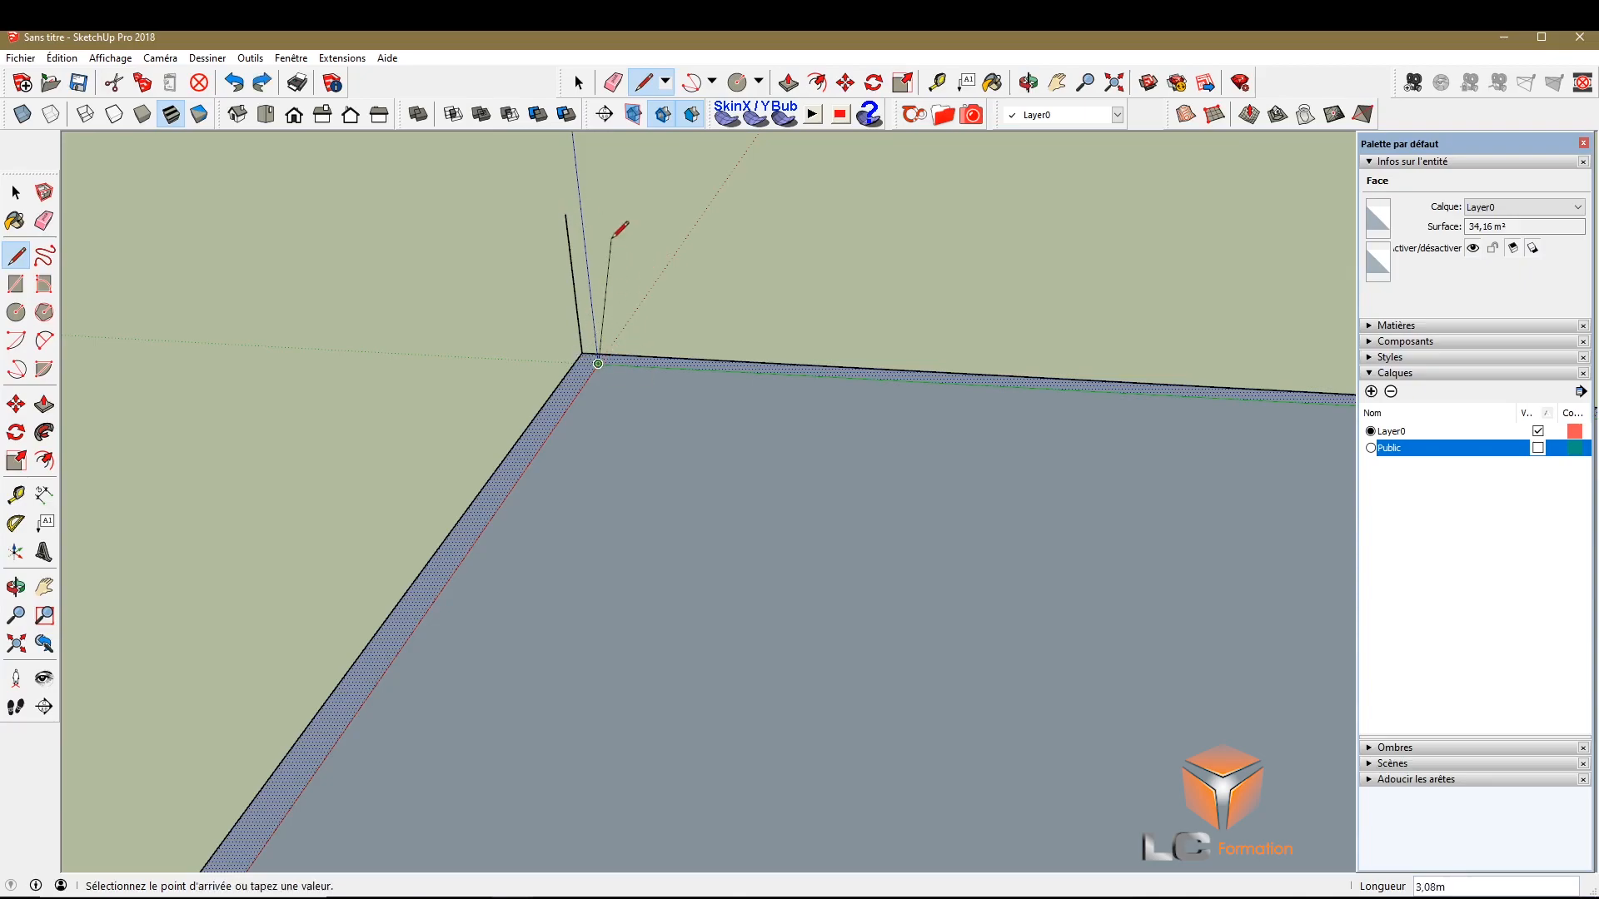
key("ctrl+z")
key("ctrl+z")
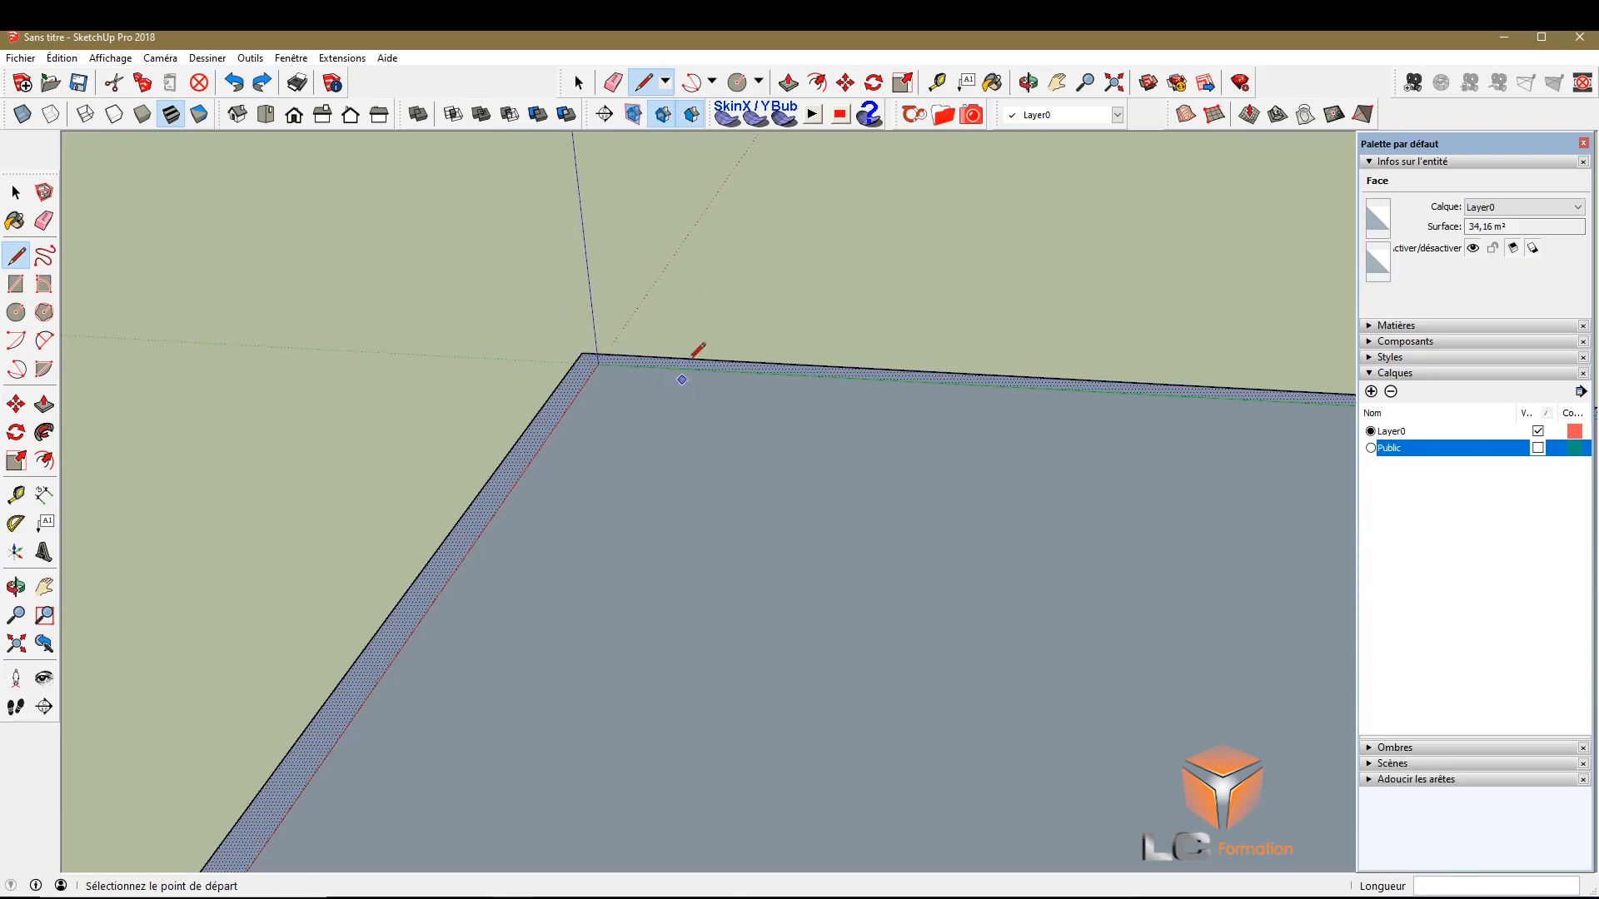
Try extruding the wall strip upward into walls with Push/Pull, and undo the extrusion
scroll(630, 375, "down", 6)
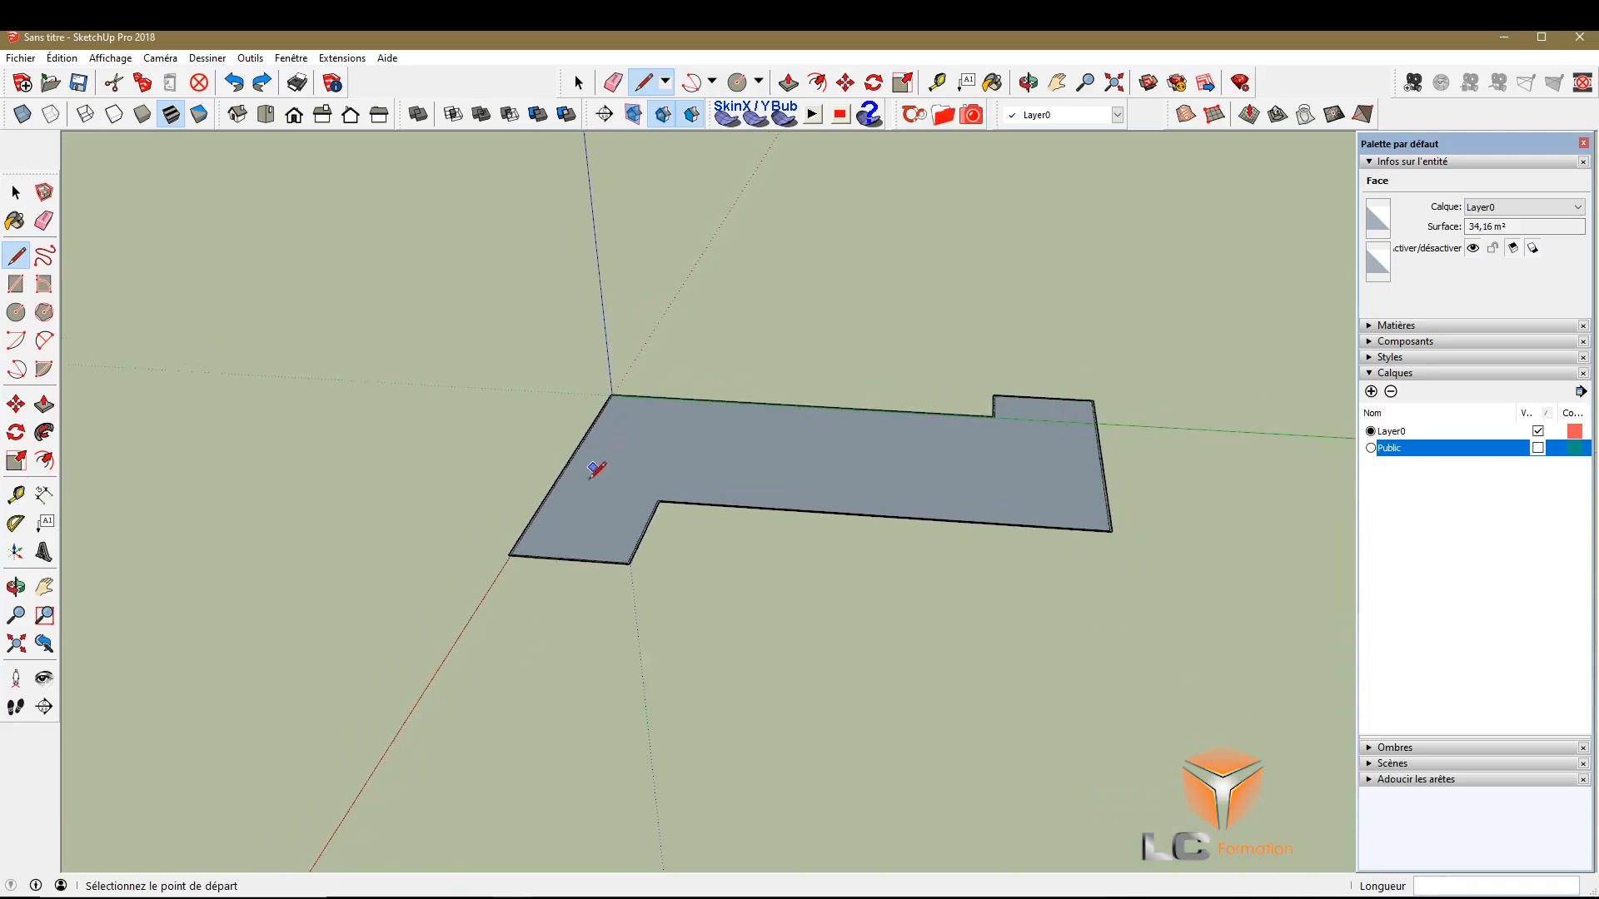
scroll(599, 454, "up", 3)
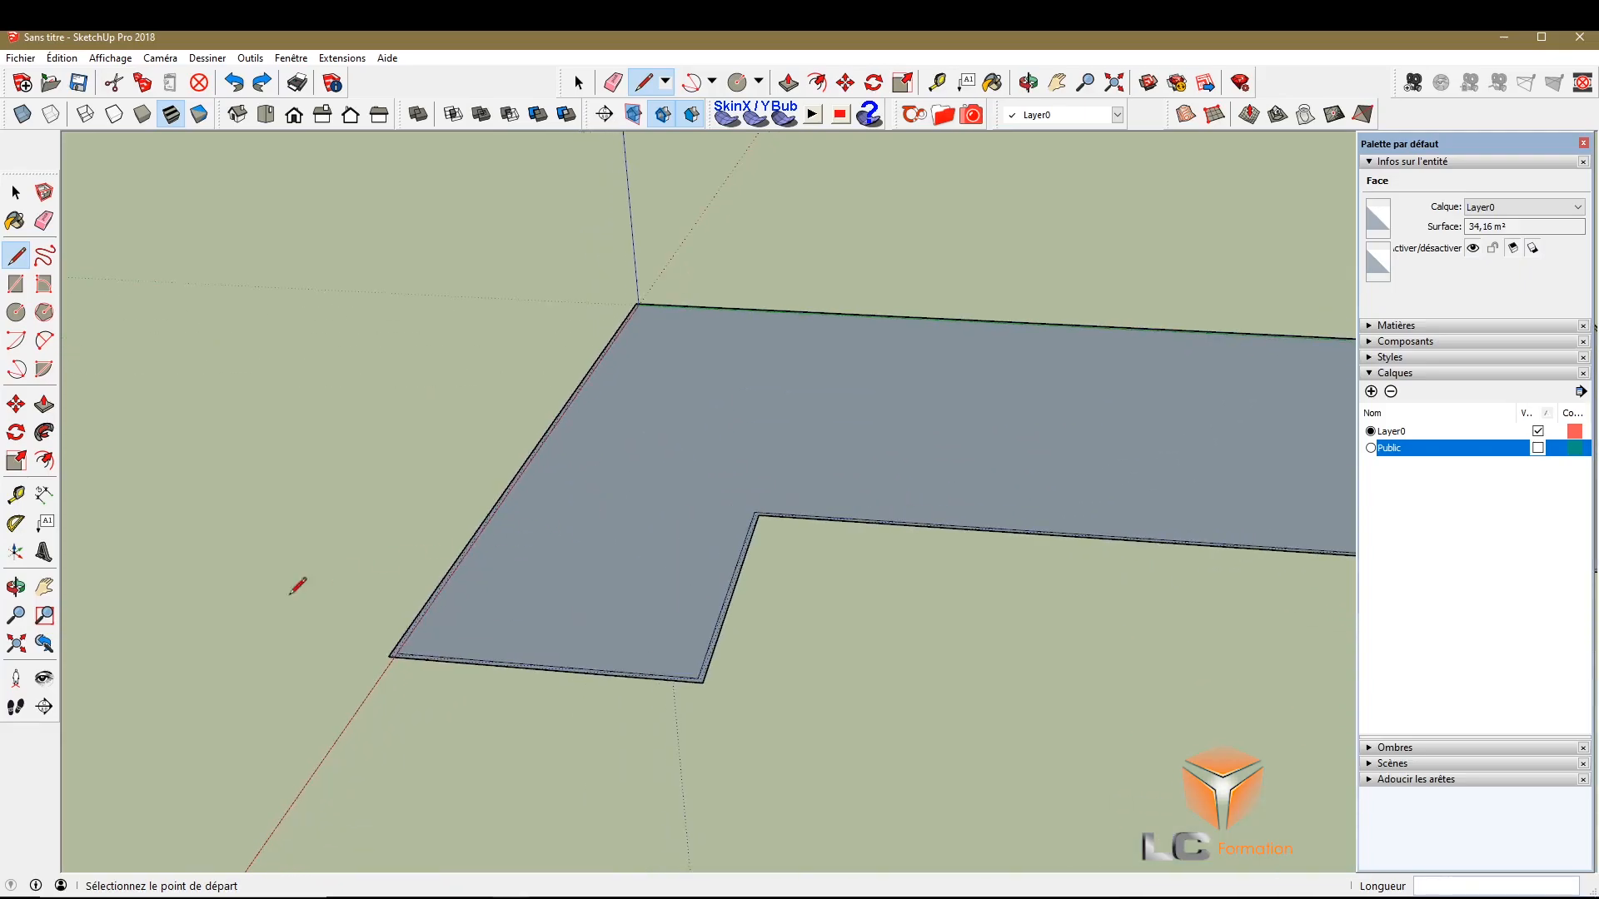
left_click(44, 407)
scroll(363, 646, "up", 3)
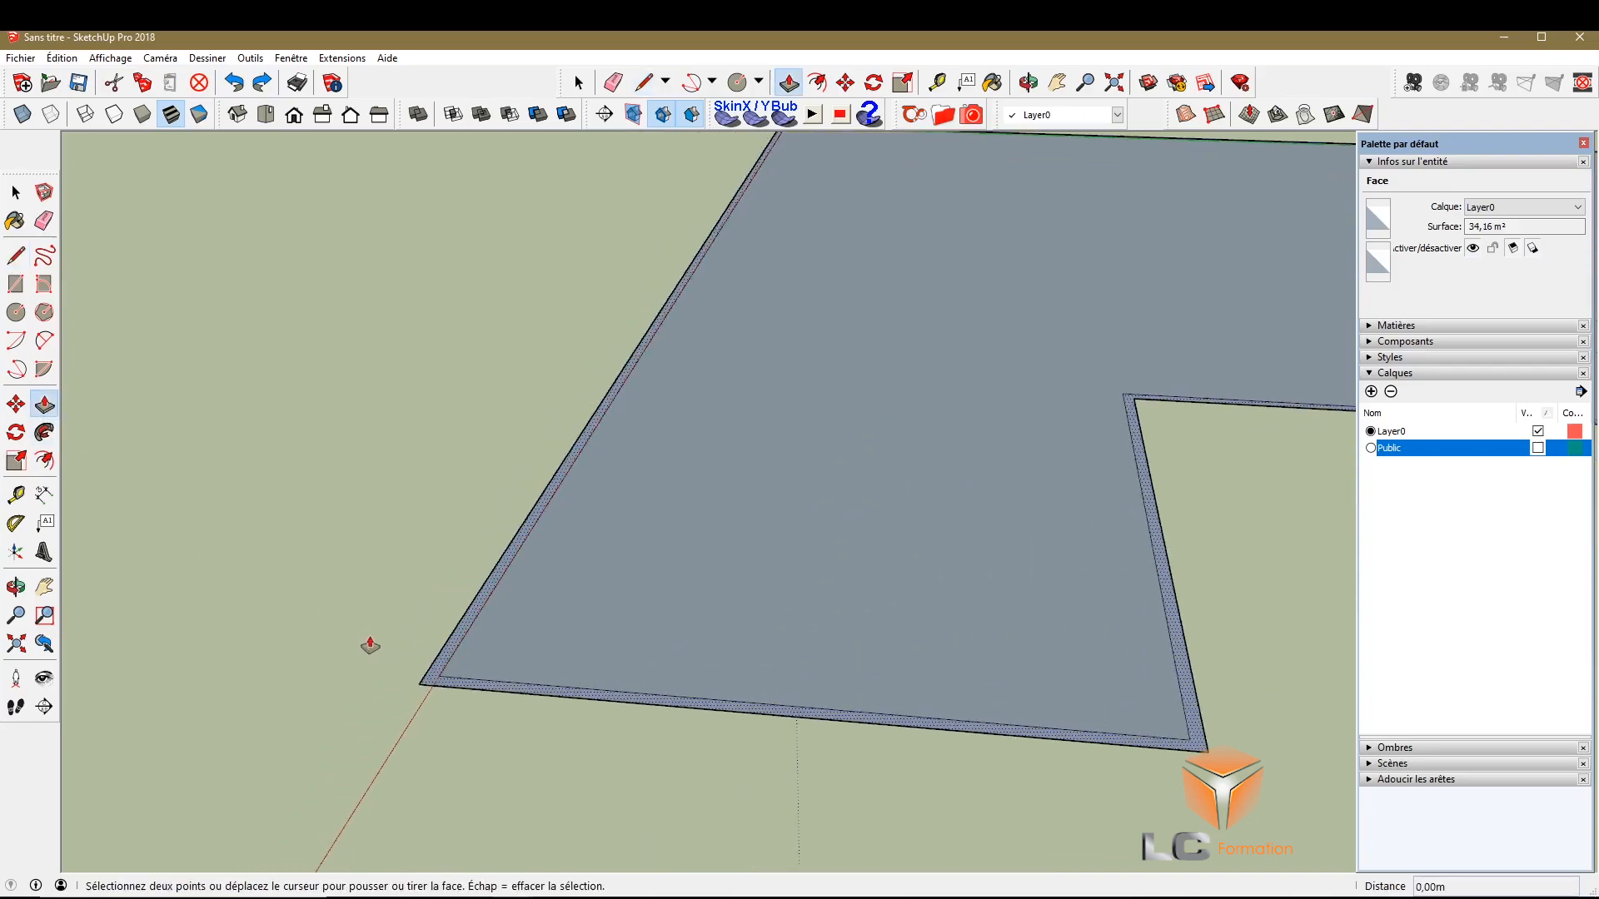
scroll(401, 637, "up", 1)
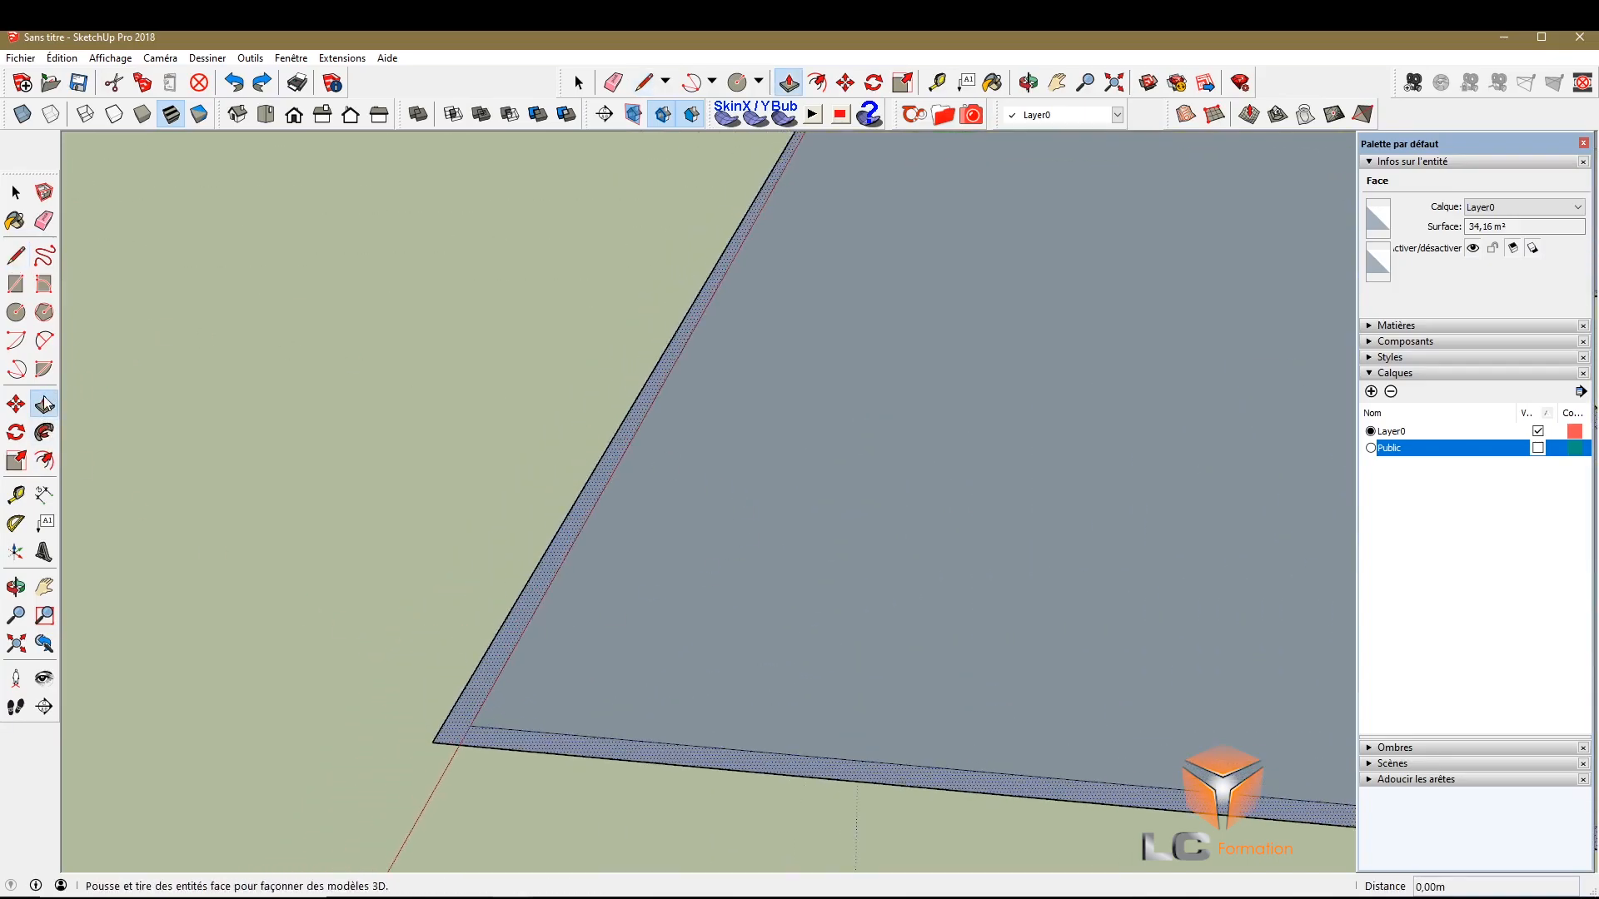
key("Escape")
scroll(353, 428, "down", 1)
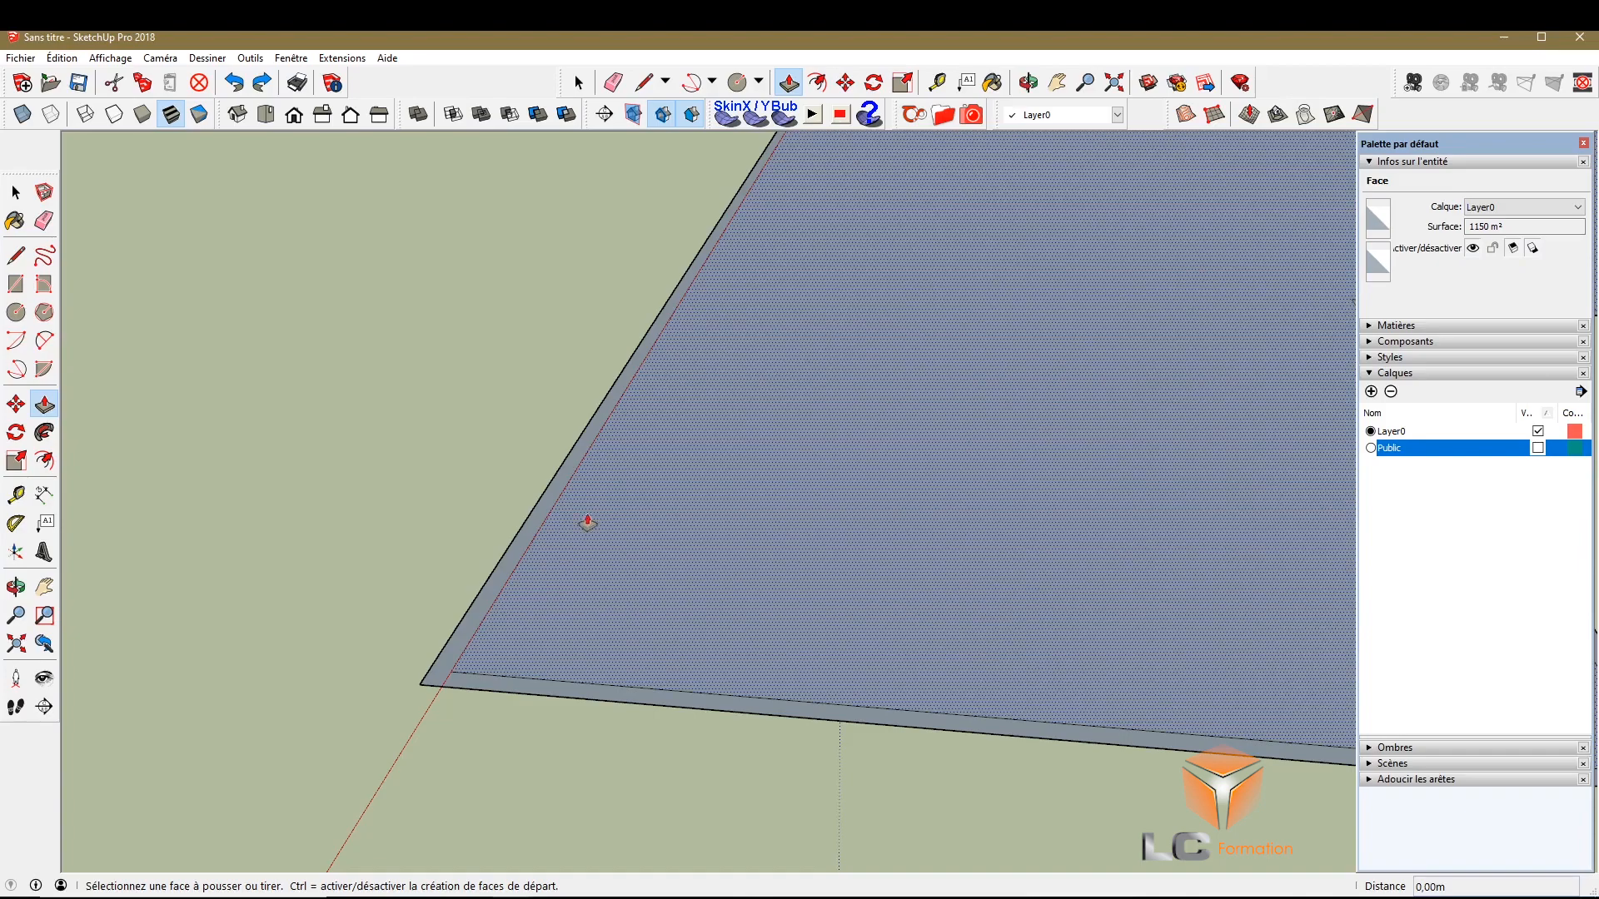
left_click(468, 639)
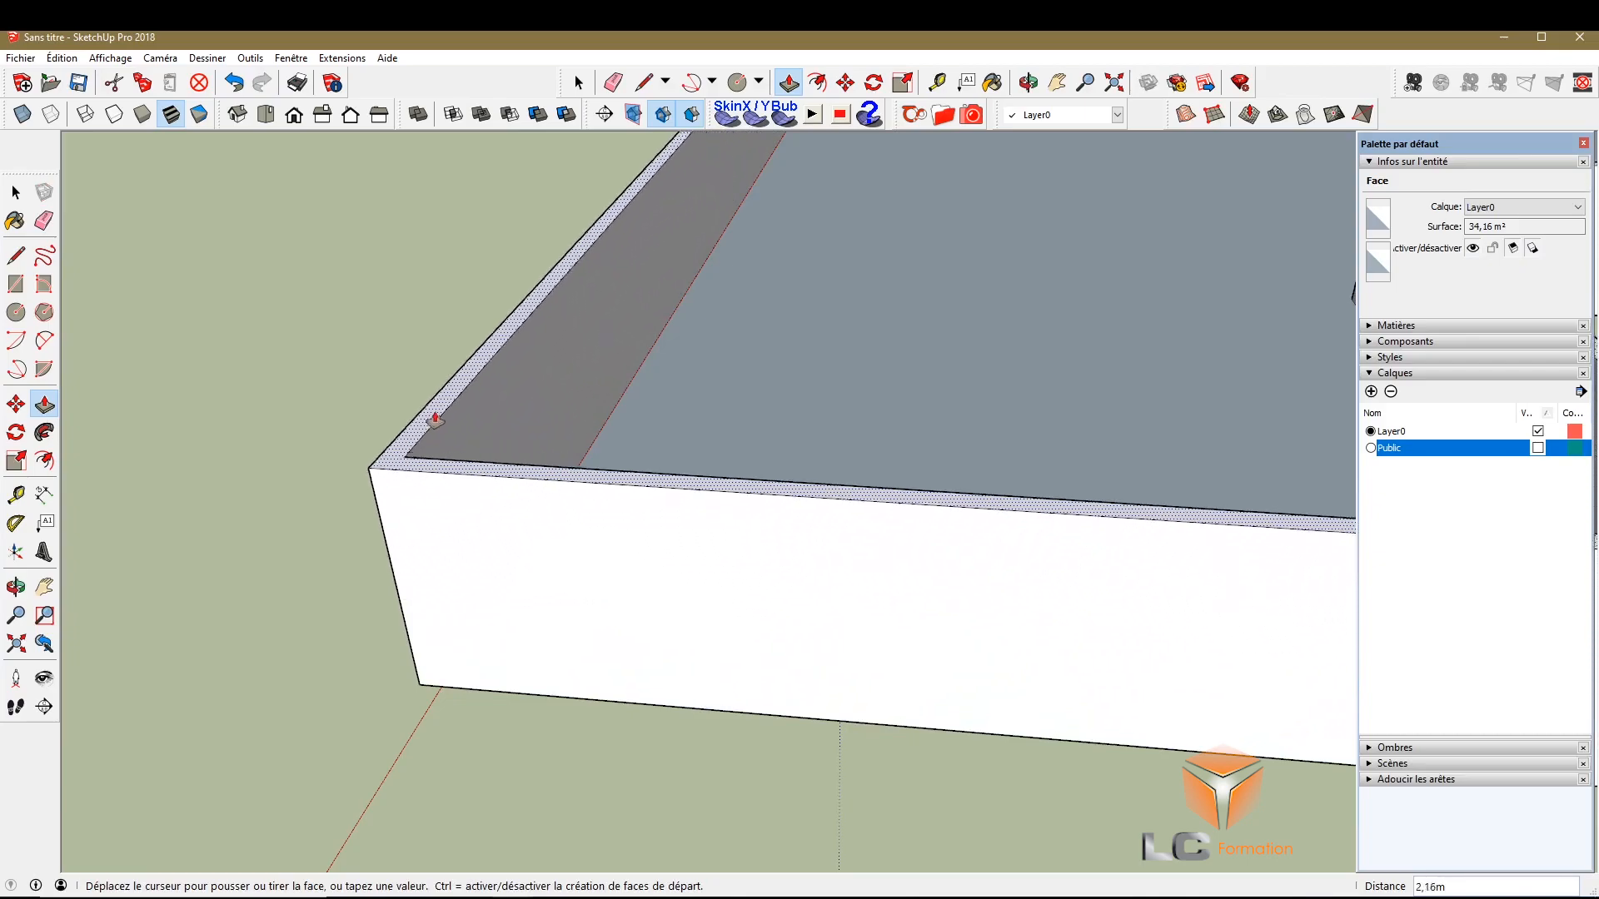
scroll(434, 427, "down", 5)
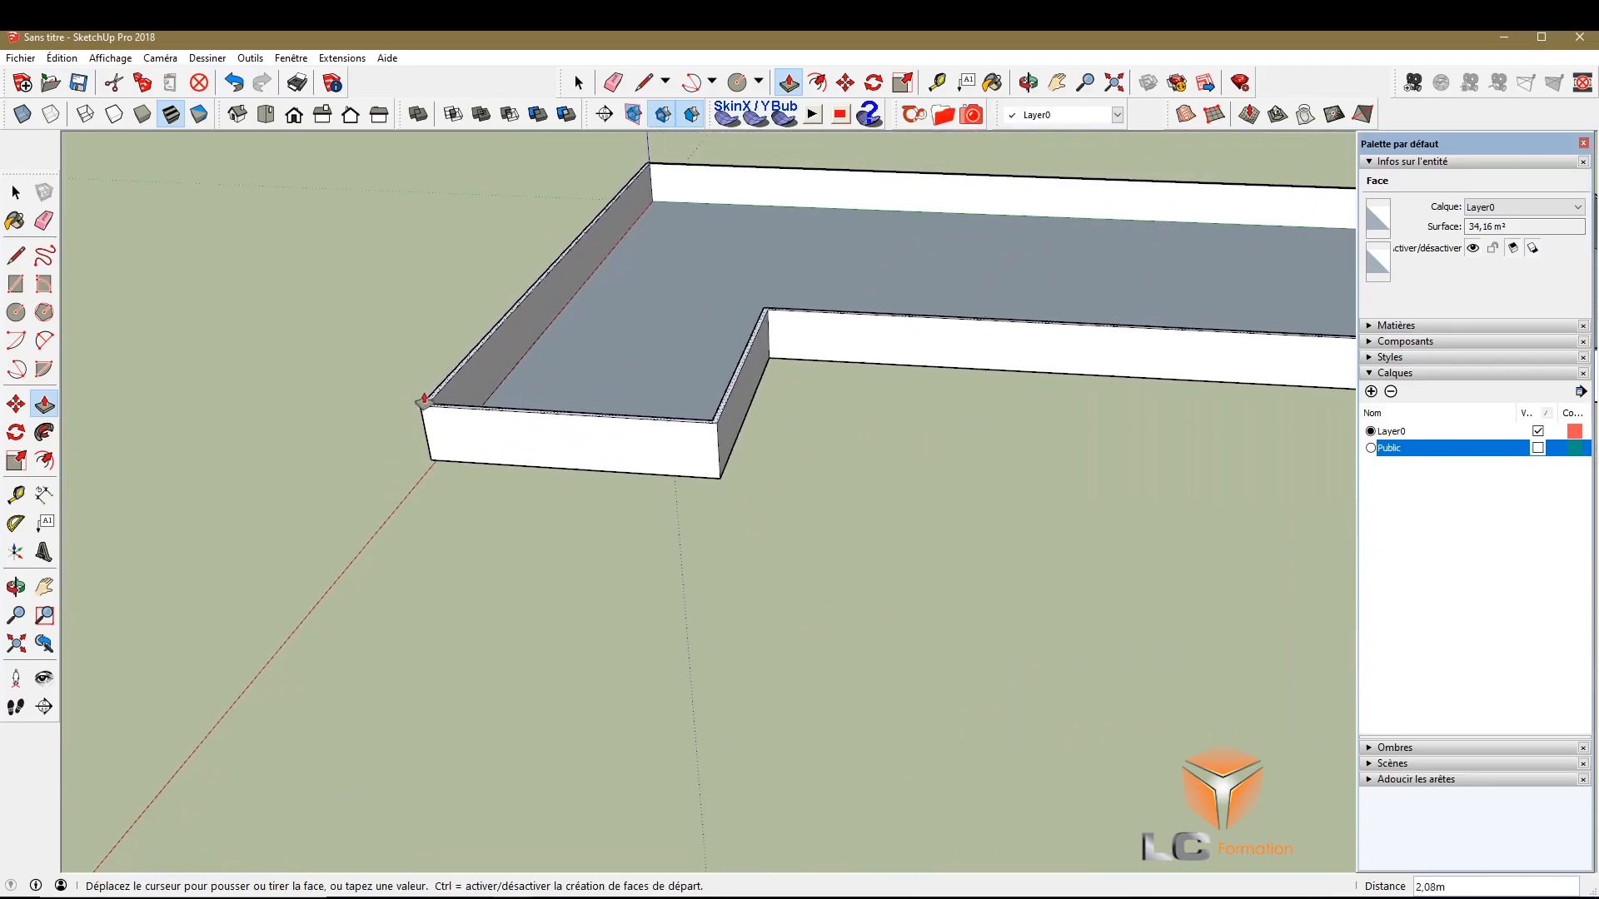
scroll(425, 403, "down", 3)
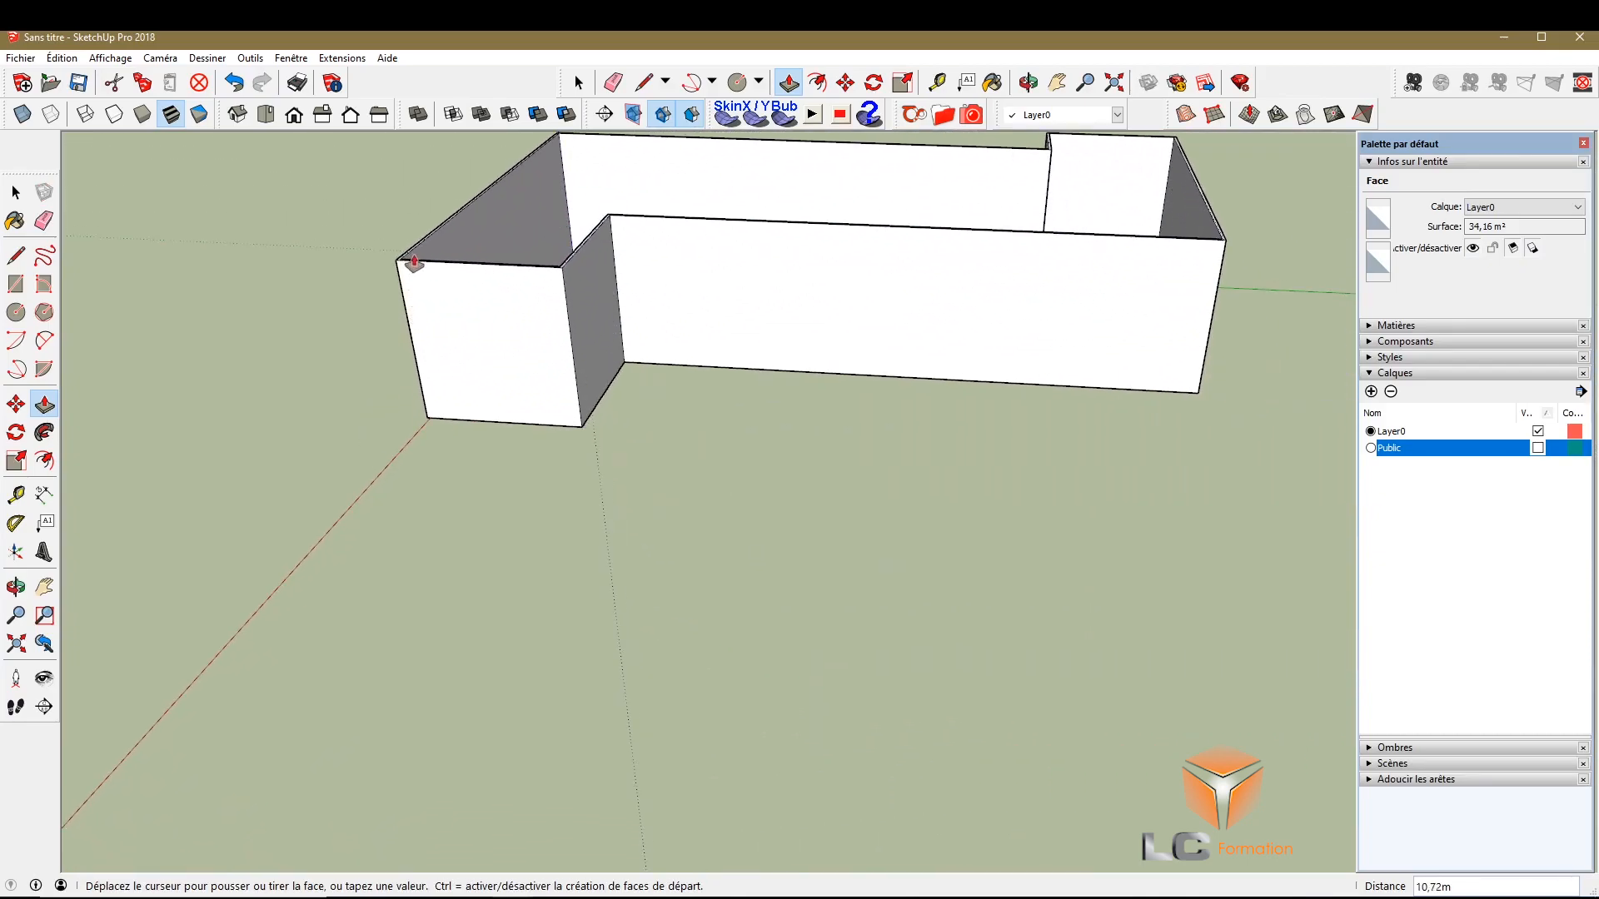
left_click(428, 347)
key("ctrl+z")
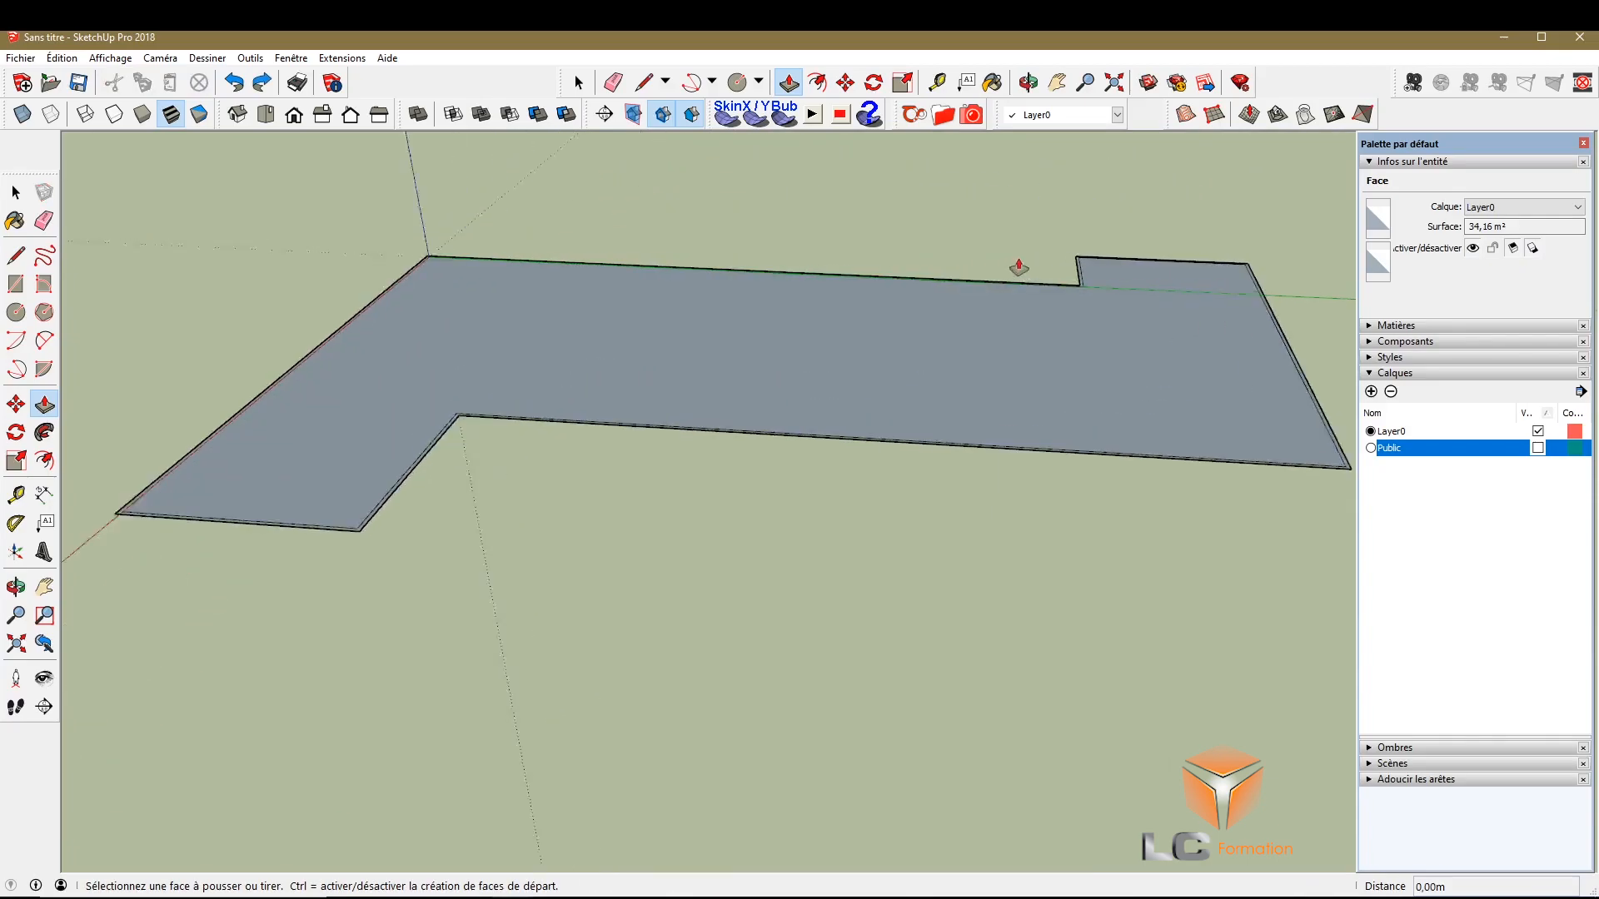
Draw a diagonal edge across the wall strip, joining its outer and inner corners where the small extension meets the long side
scroll(1033, 266, "up", 6)
scroll(1034, 379, "up", 1)
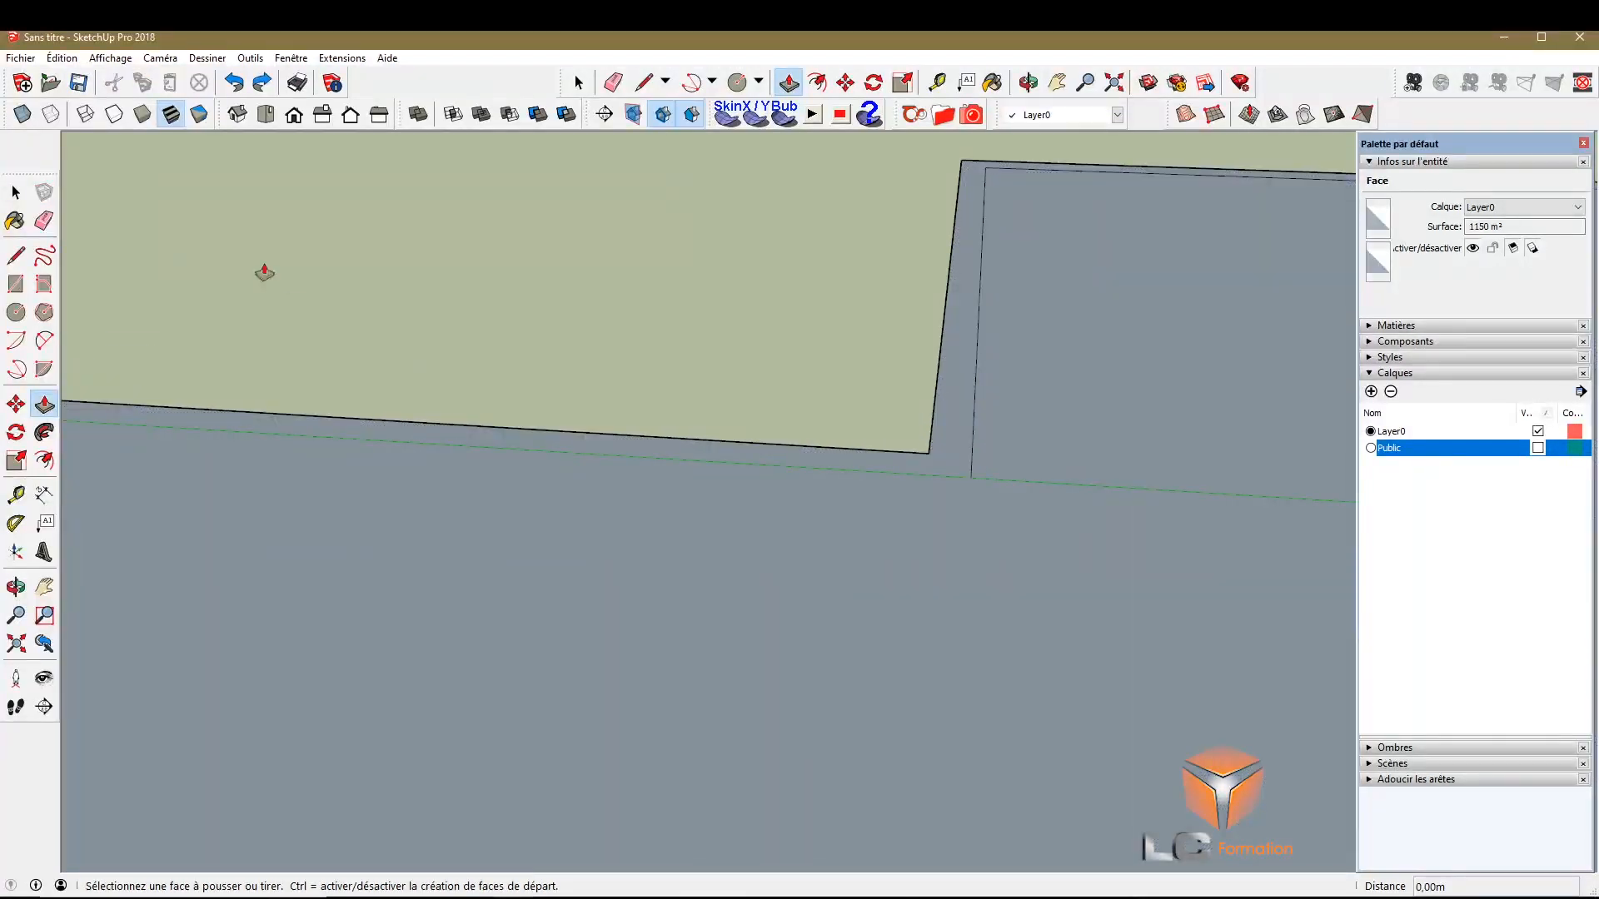
left_click(16, 256)
left_click(929, 453)
left_click(970, 477)
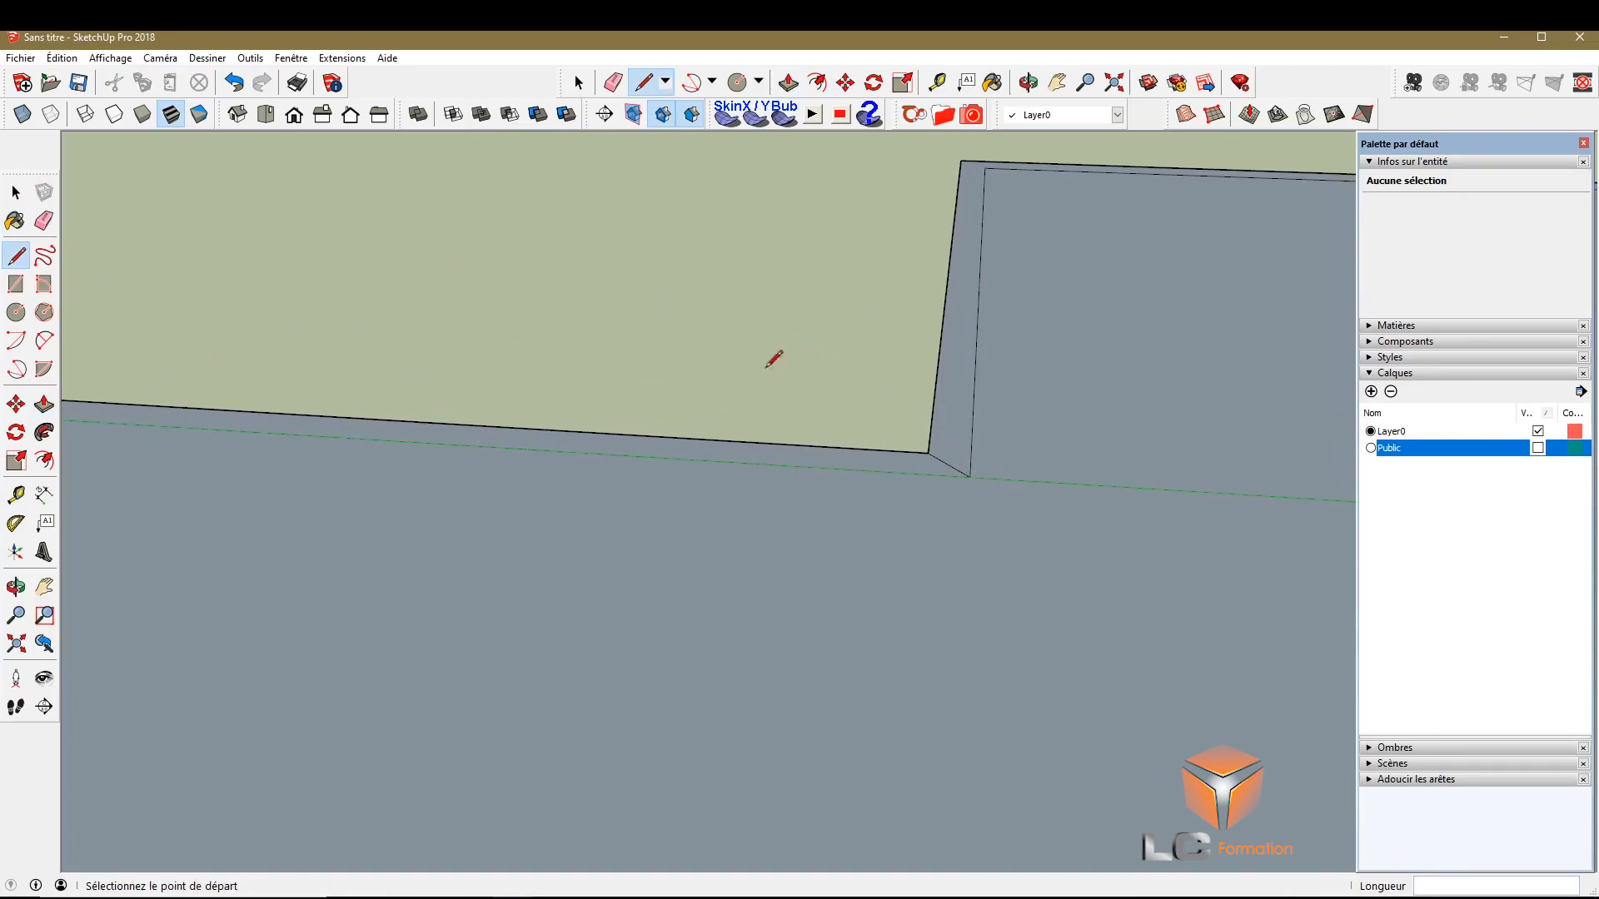
Draw a 0.2 m edge across the wall strip on the long side opposite the small extension
scroll(691, 460, "down", 3)
scroll(464, 607, "down", 3)
scroll(702, 632, "up", 6)
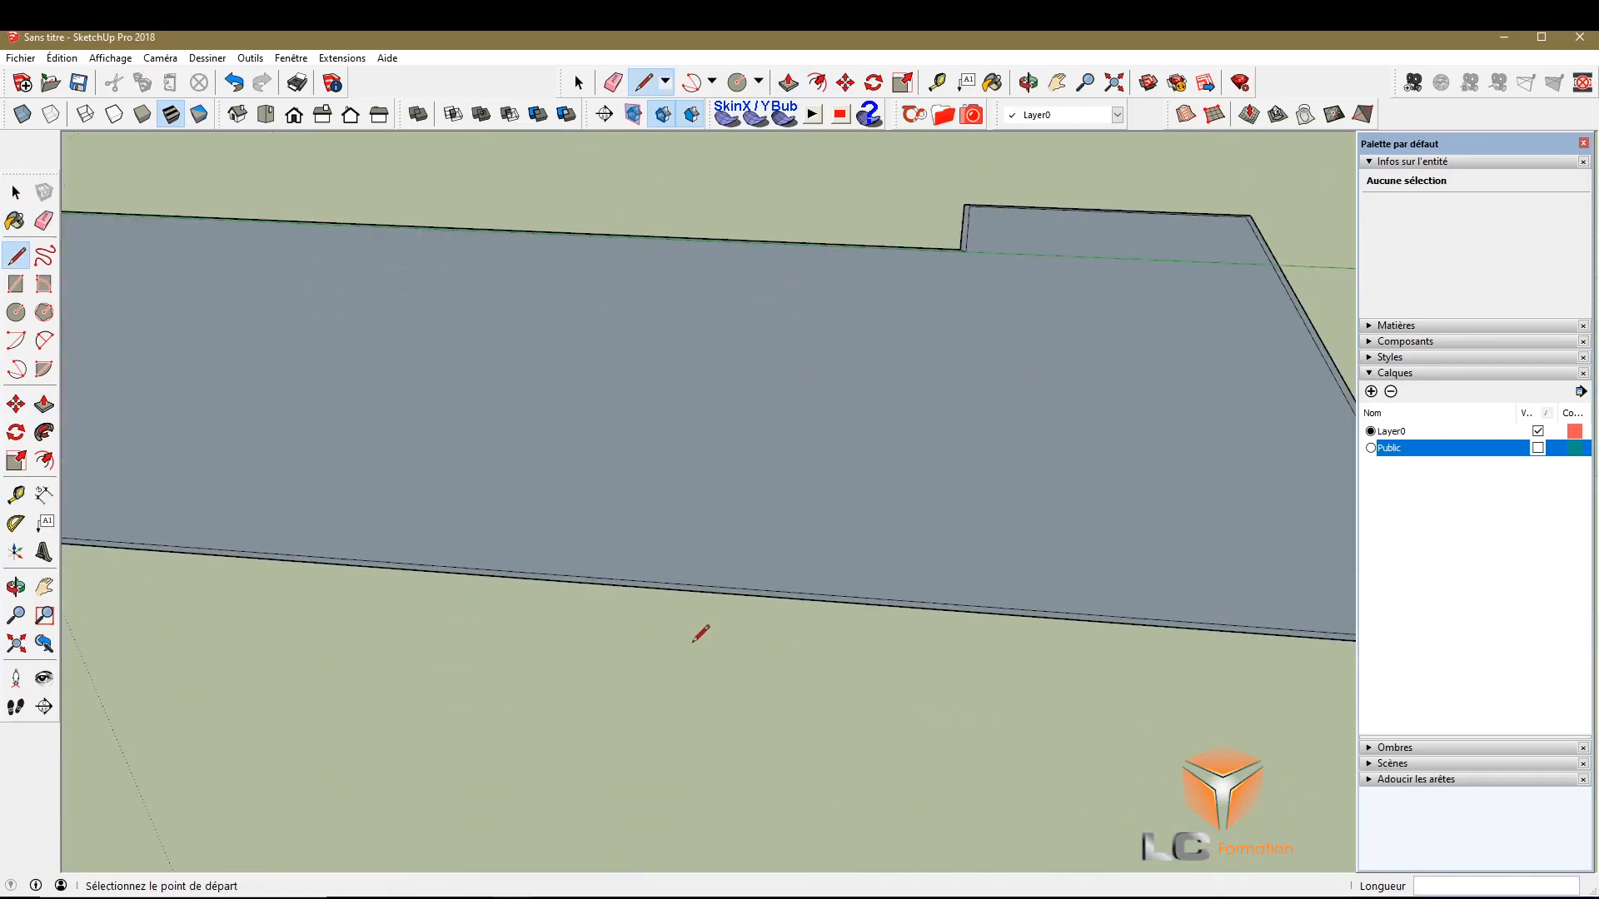
left_click(779, 581)
left_click(778, 594)
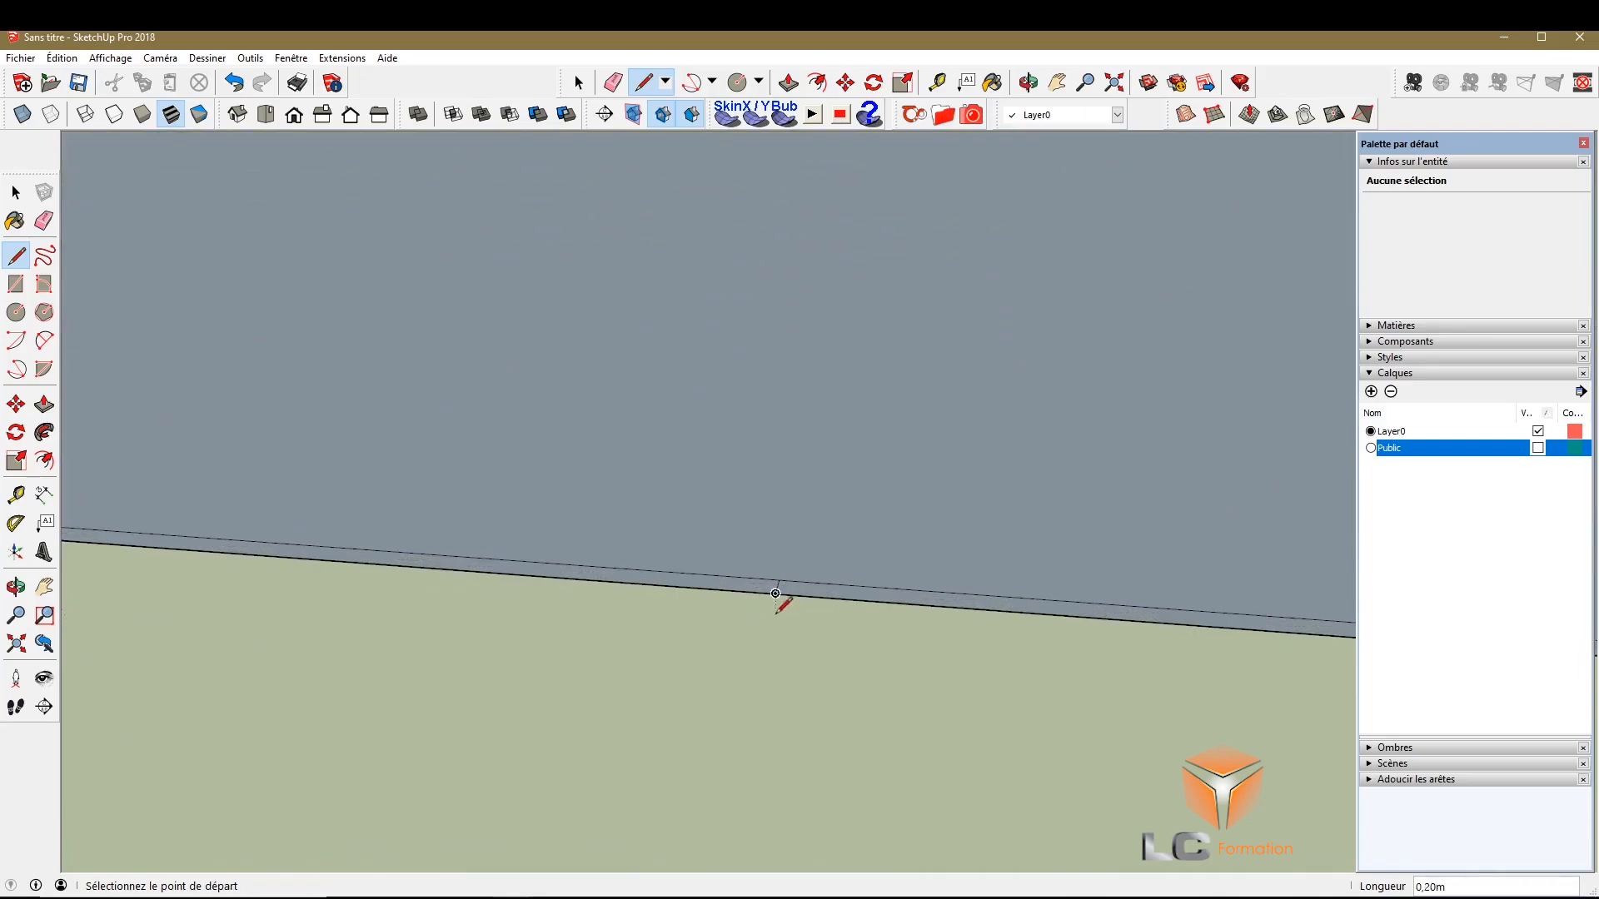
Try extruding the long section of the divided wall strip upward into walls with Push/Pull, and undo the extrusion
scroll(727, 582, "down", 5)
key("space")
key("p")
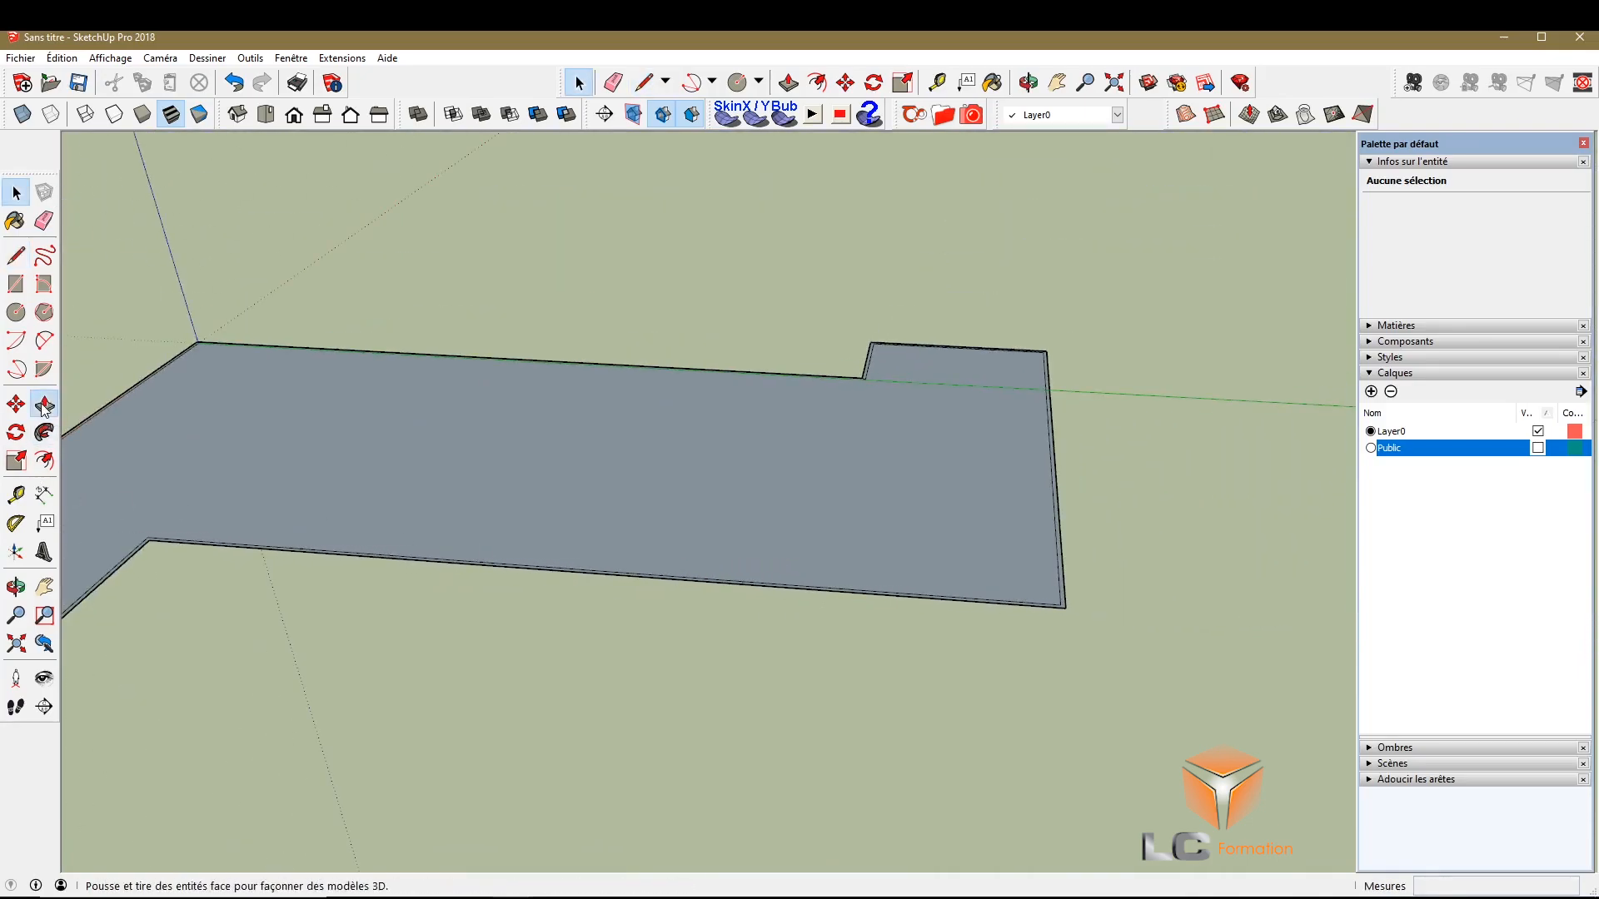
scroll(674, 581, "up", 5)
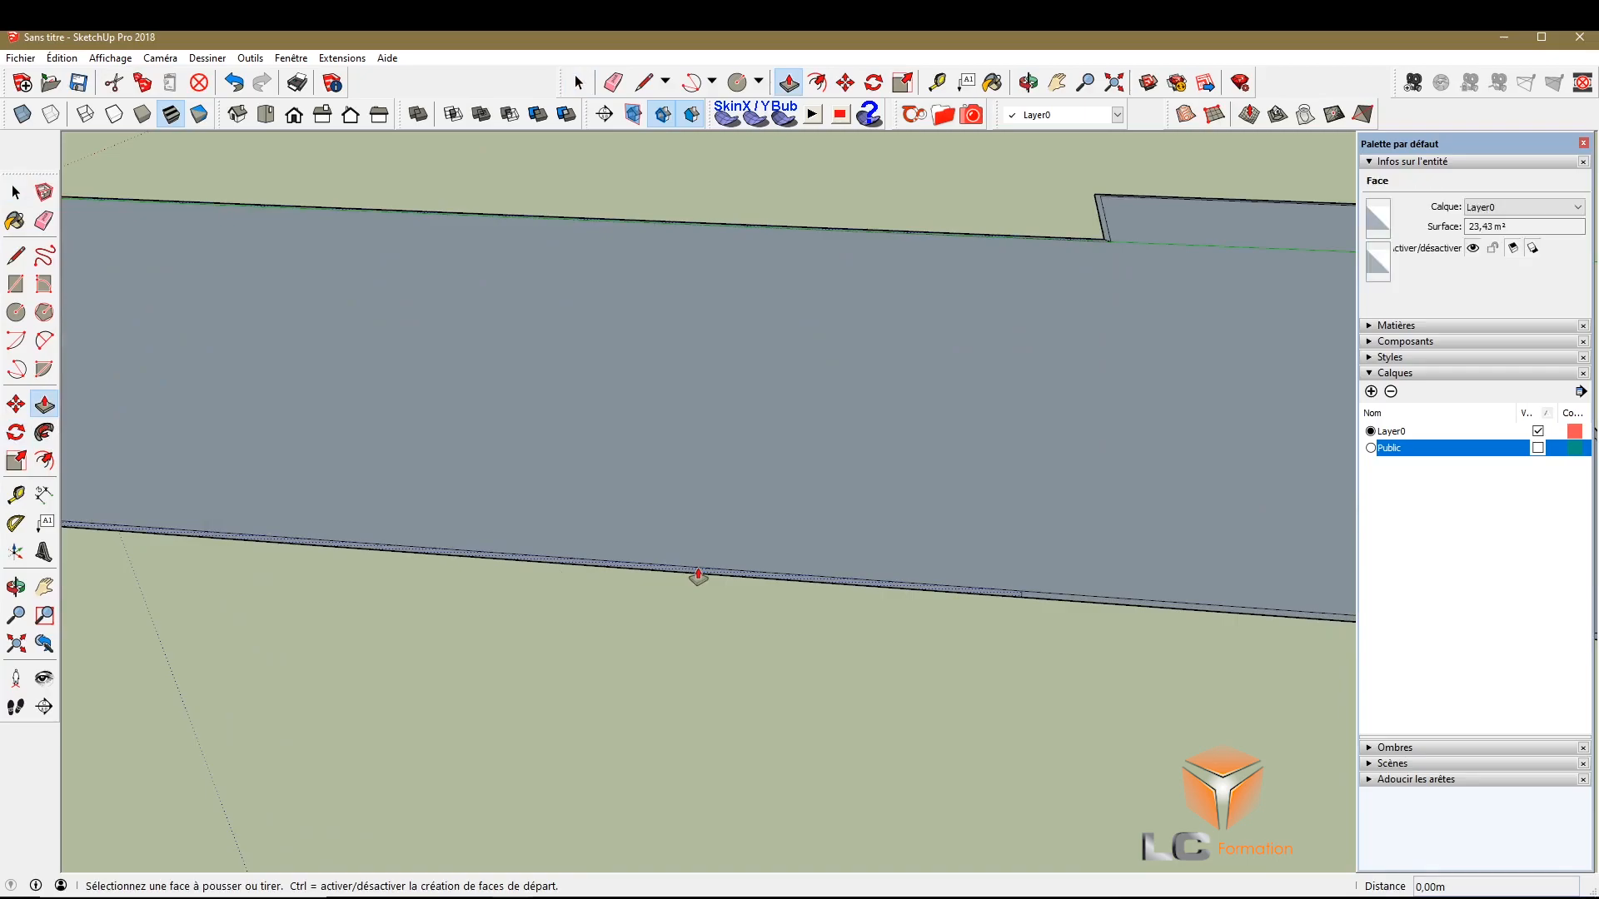
left_click(698, 575)
scroll(614, 488, "down", 3)
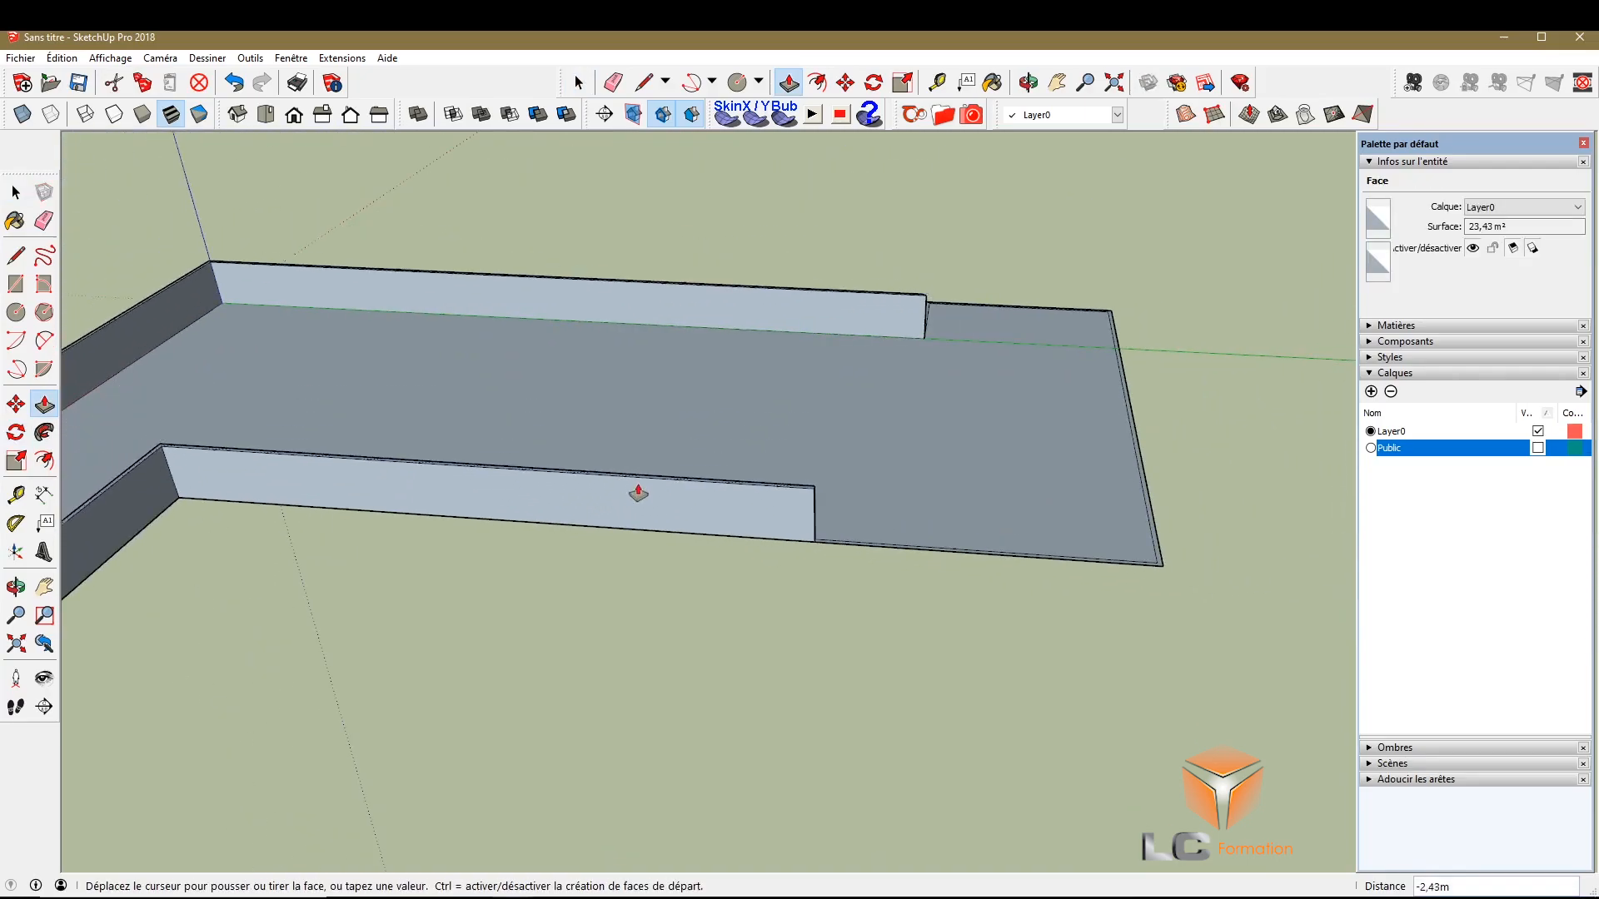
scroll(638, 493, "down", 3)
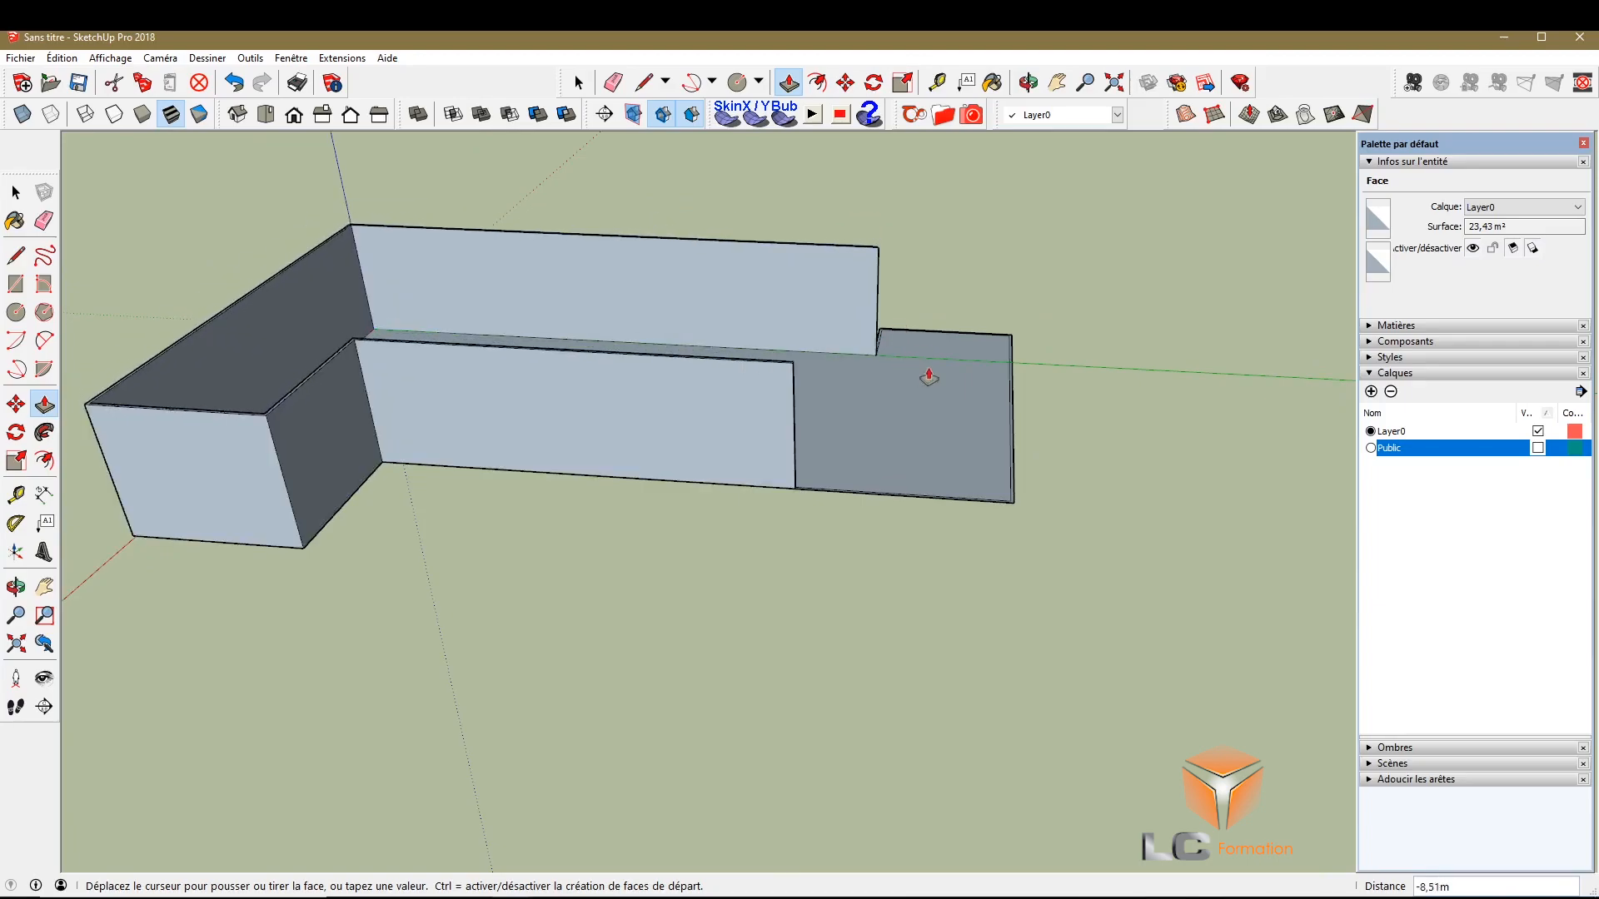
left_click(921, 418)
scroll(866, 460, "up", 2)
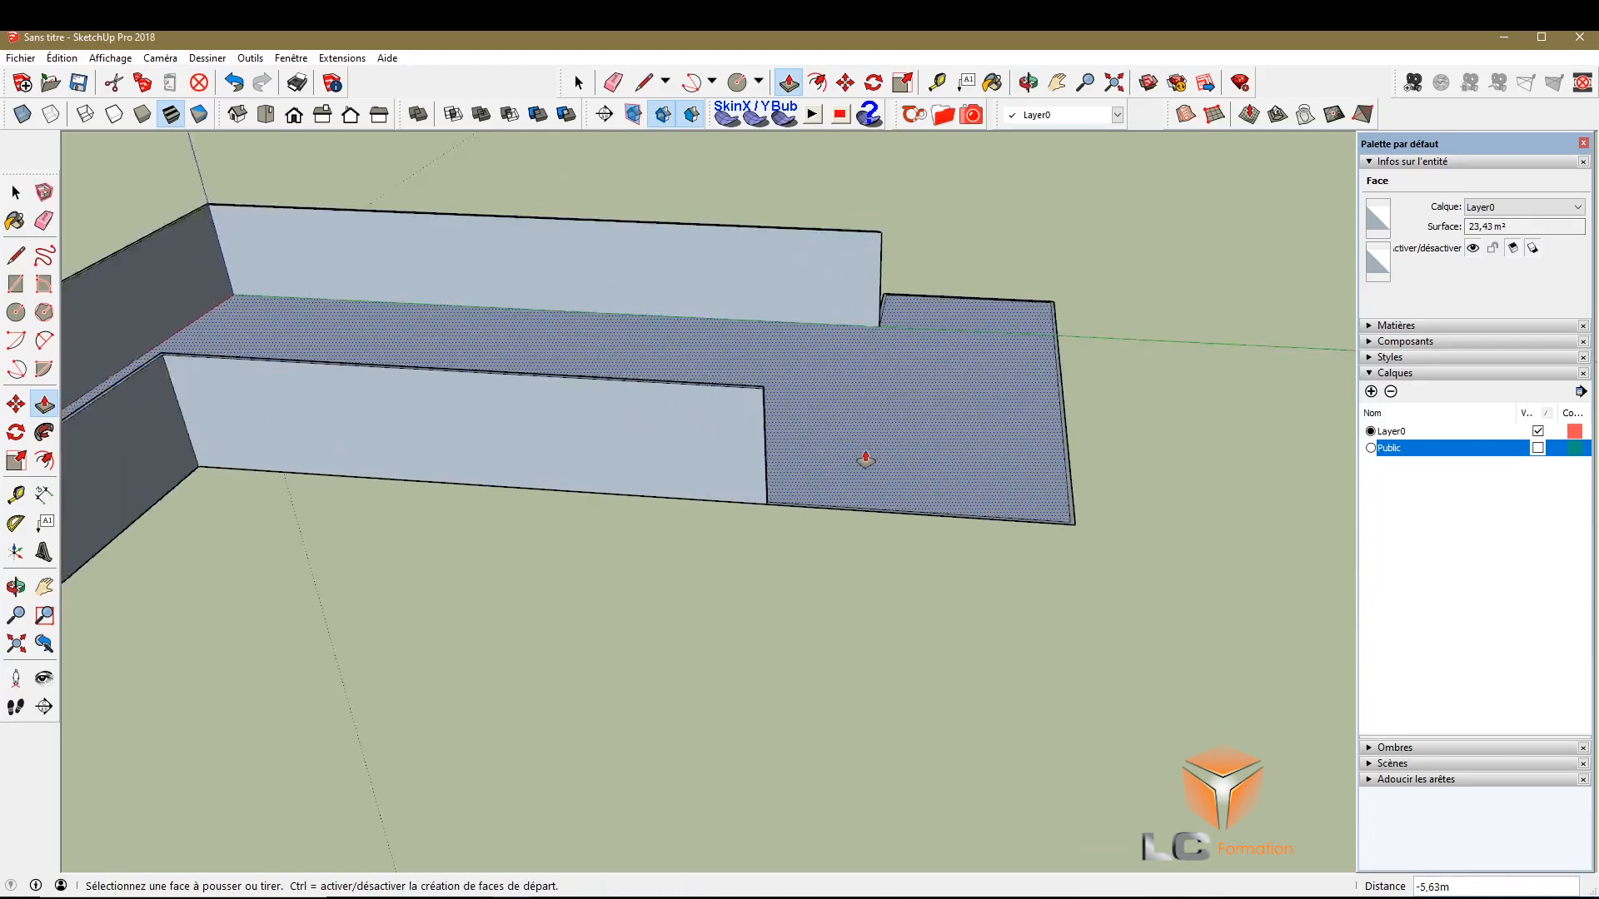
scroll(866, 460, "up", 1)
key("ctrl+z")
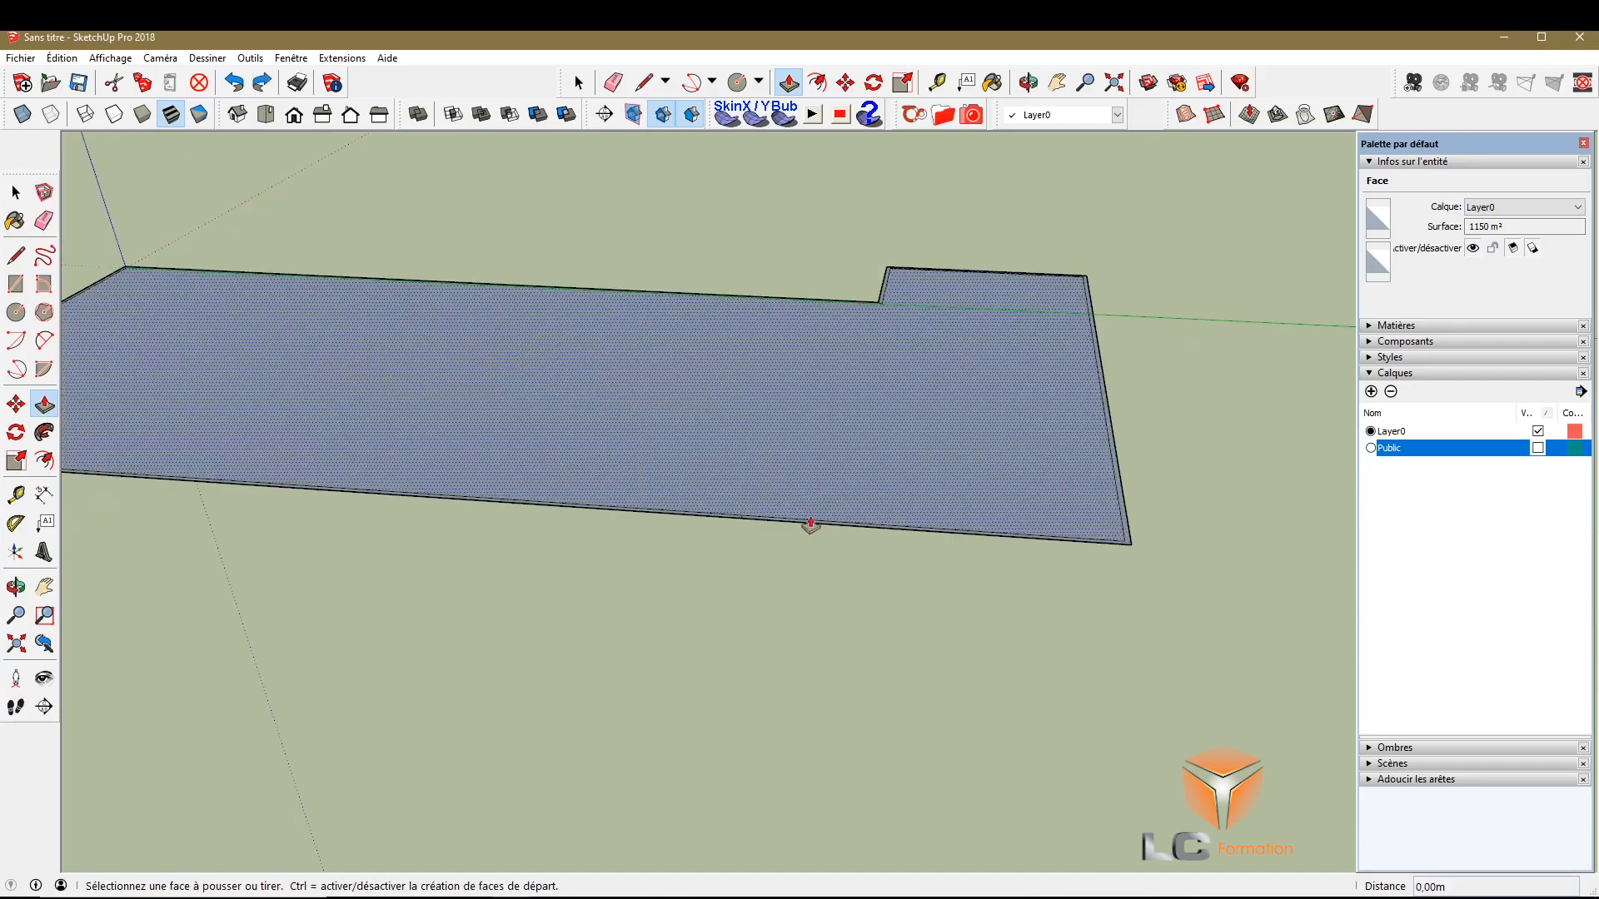
Undo the edges dividing the wall strip and extrude the whole strip 5 m upward into walls with Push/Pull
scroll(757, 414, "up", 4)
scroll(646, 536, "down", 3)
left_click(439, 778)
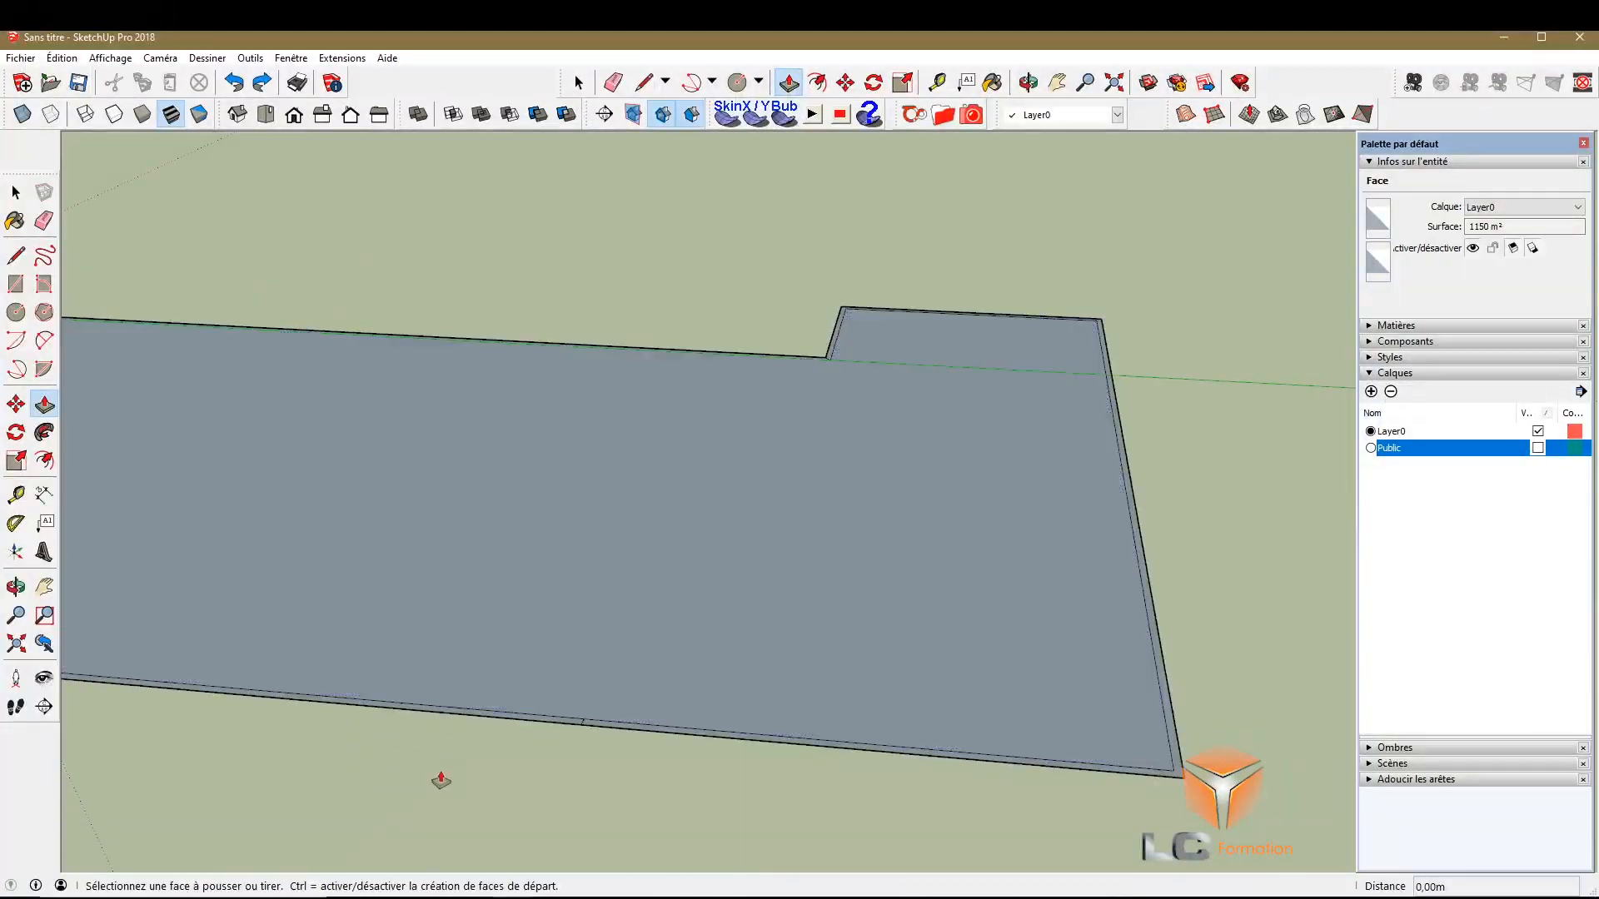
scroll(589, 696, "up", 6)
scroll(658, 699, "down", 3)
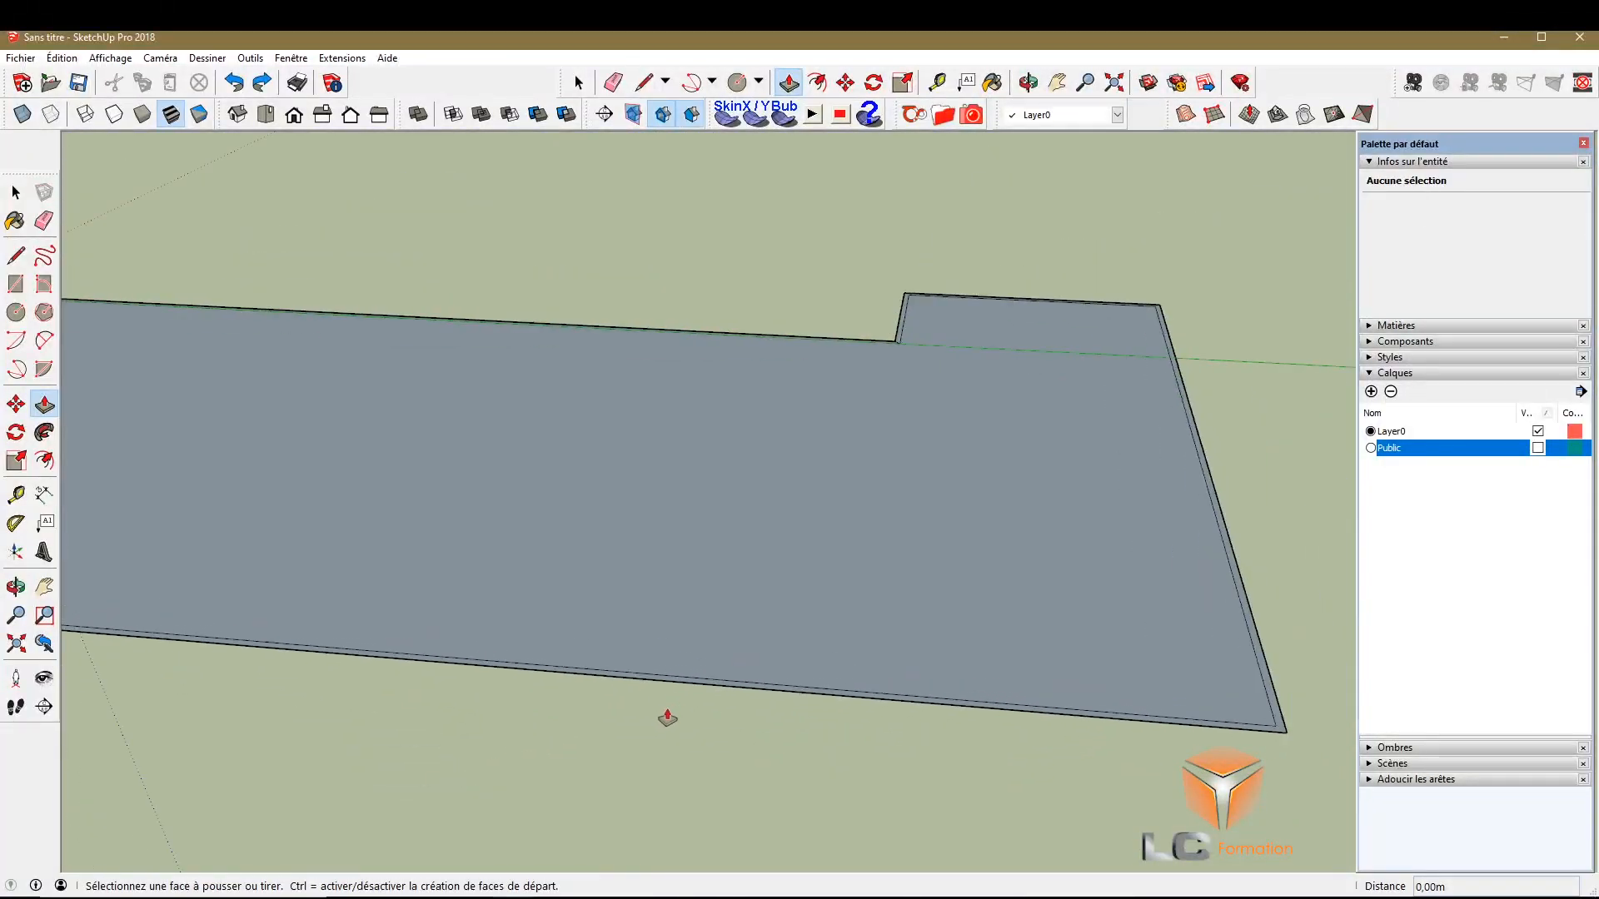
scroll(743, 457, "up", 6)
scroll(860, 572, "down", 6)
scroll(499, 654, "up", 8)
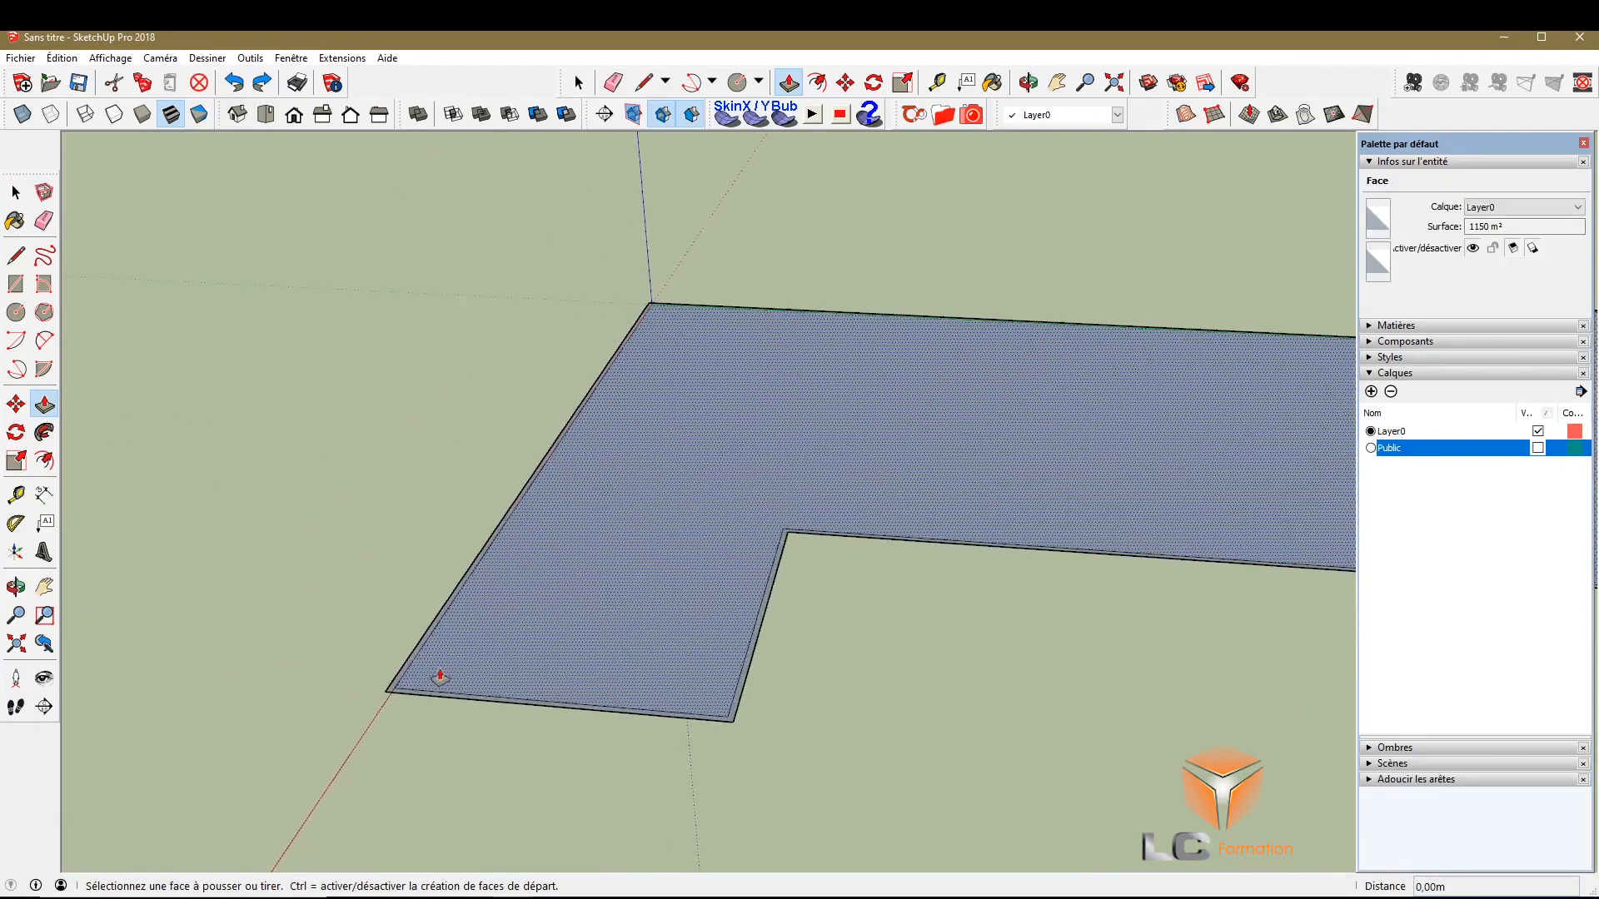
left_click(370, 704)
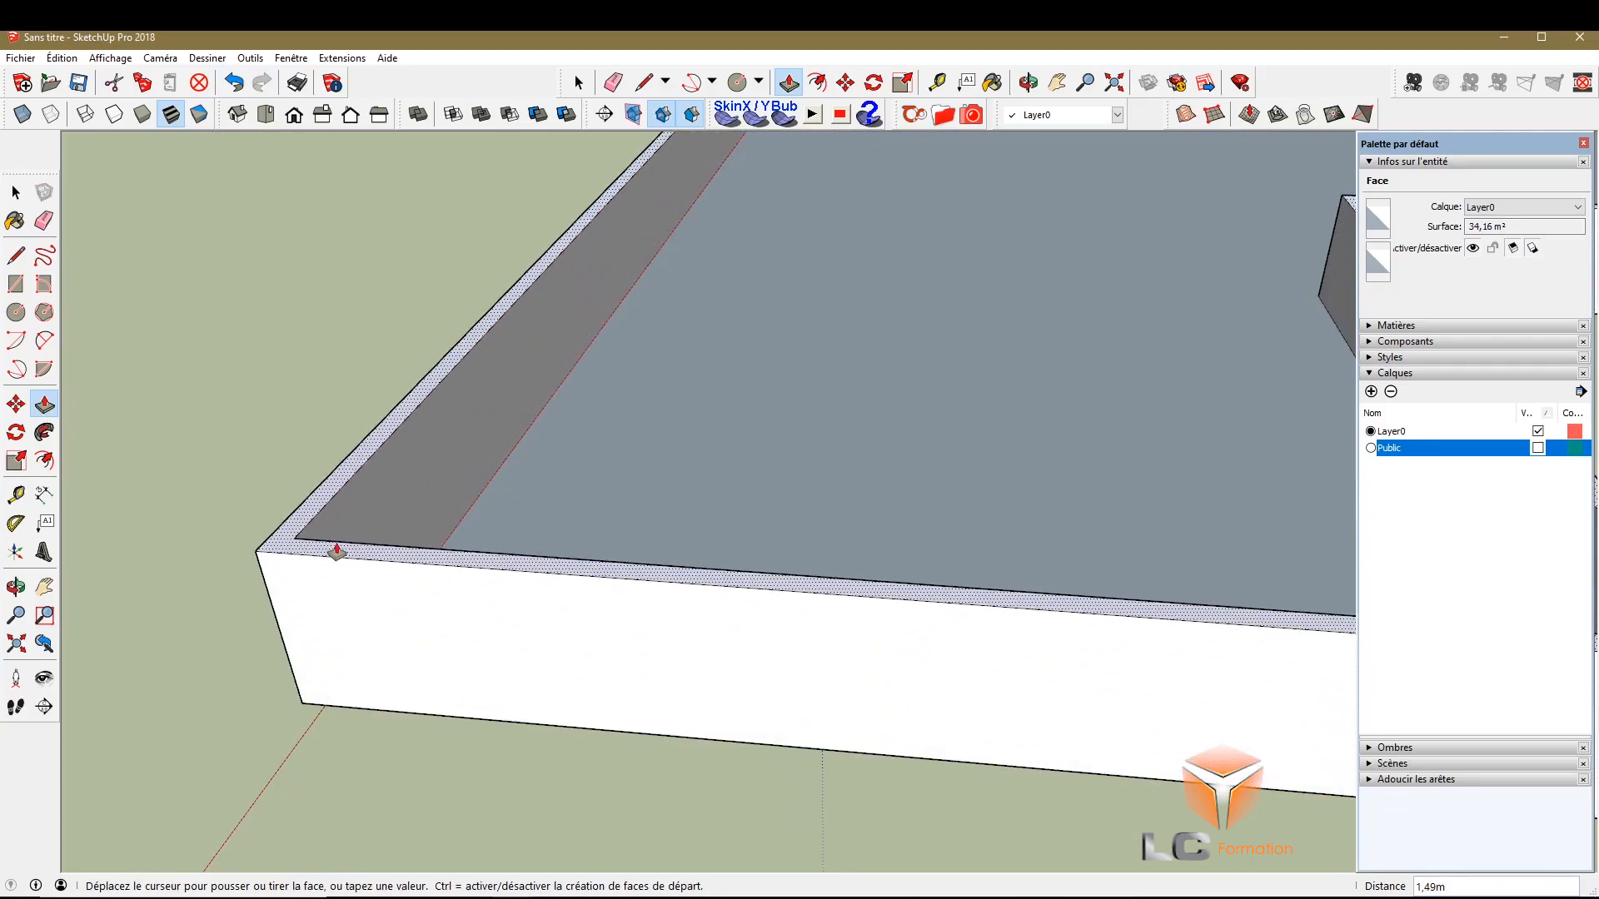
left_click(335, 552)
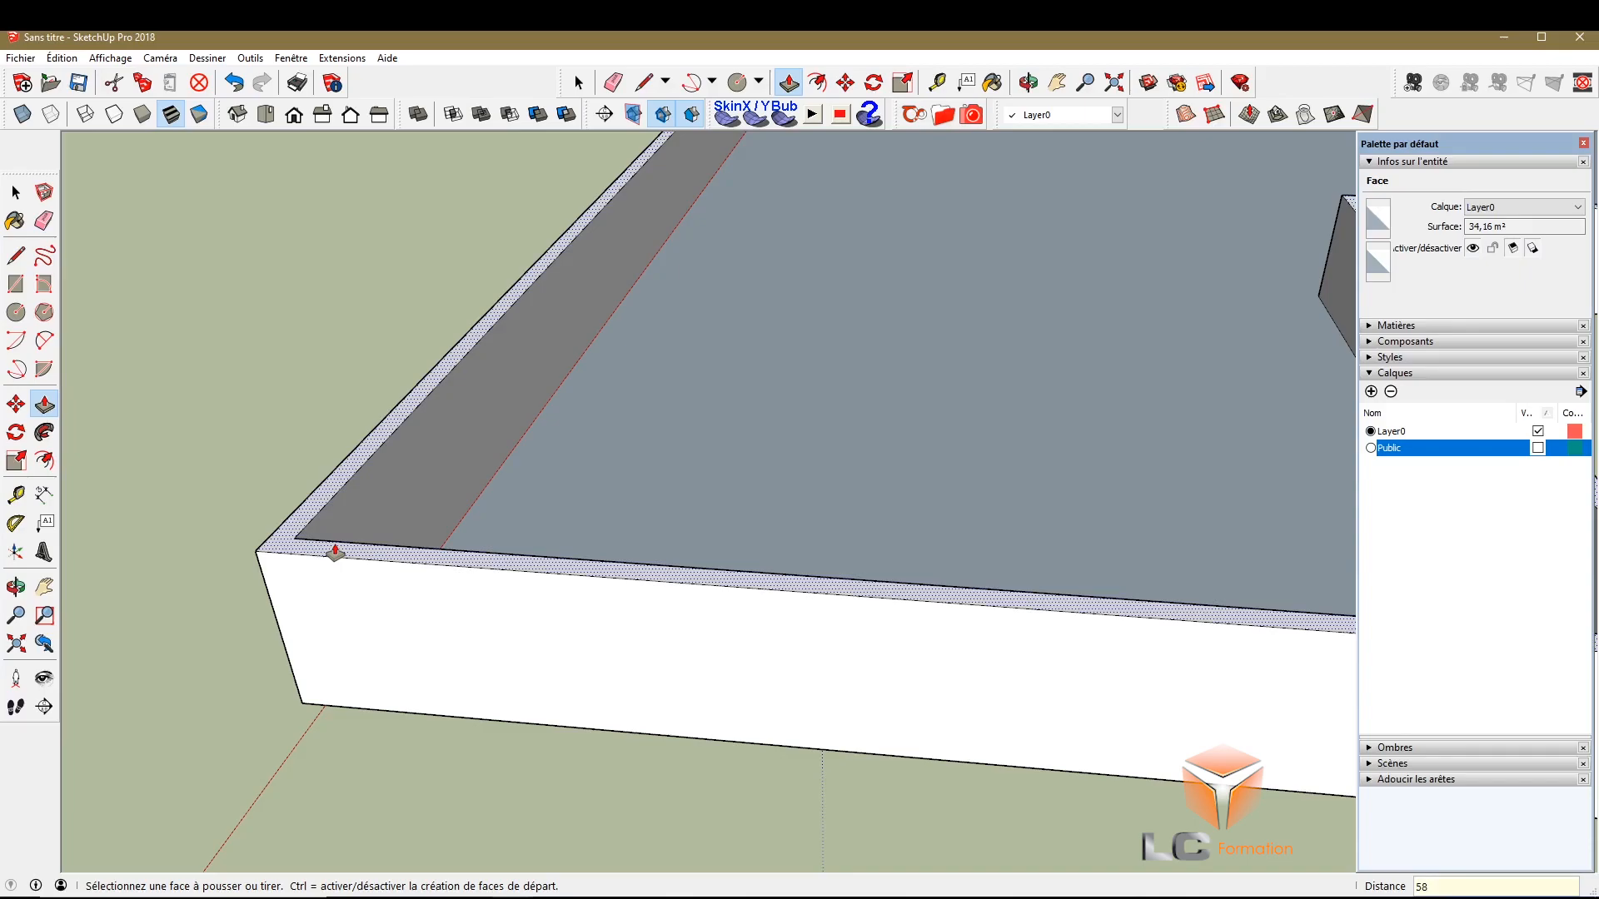
key("Return")
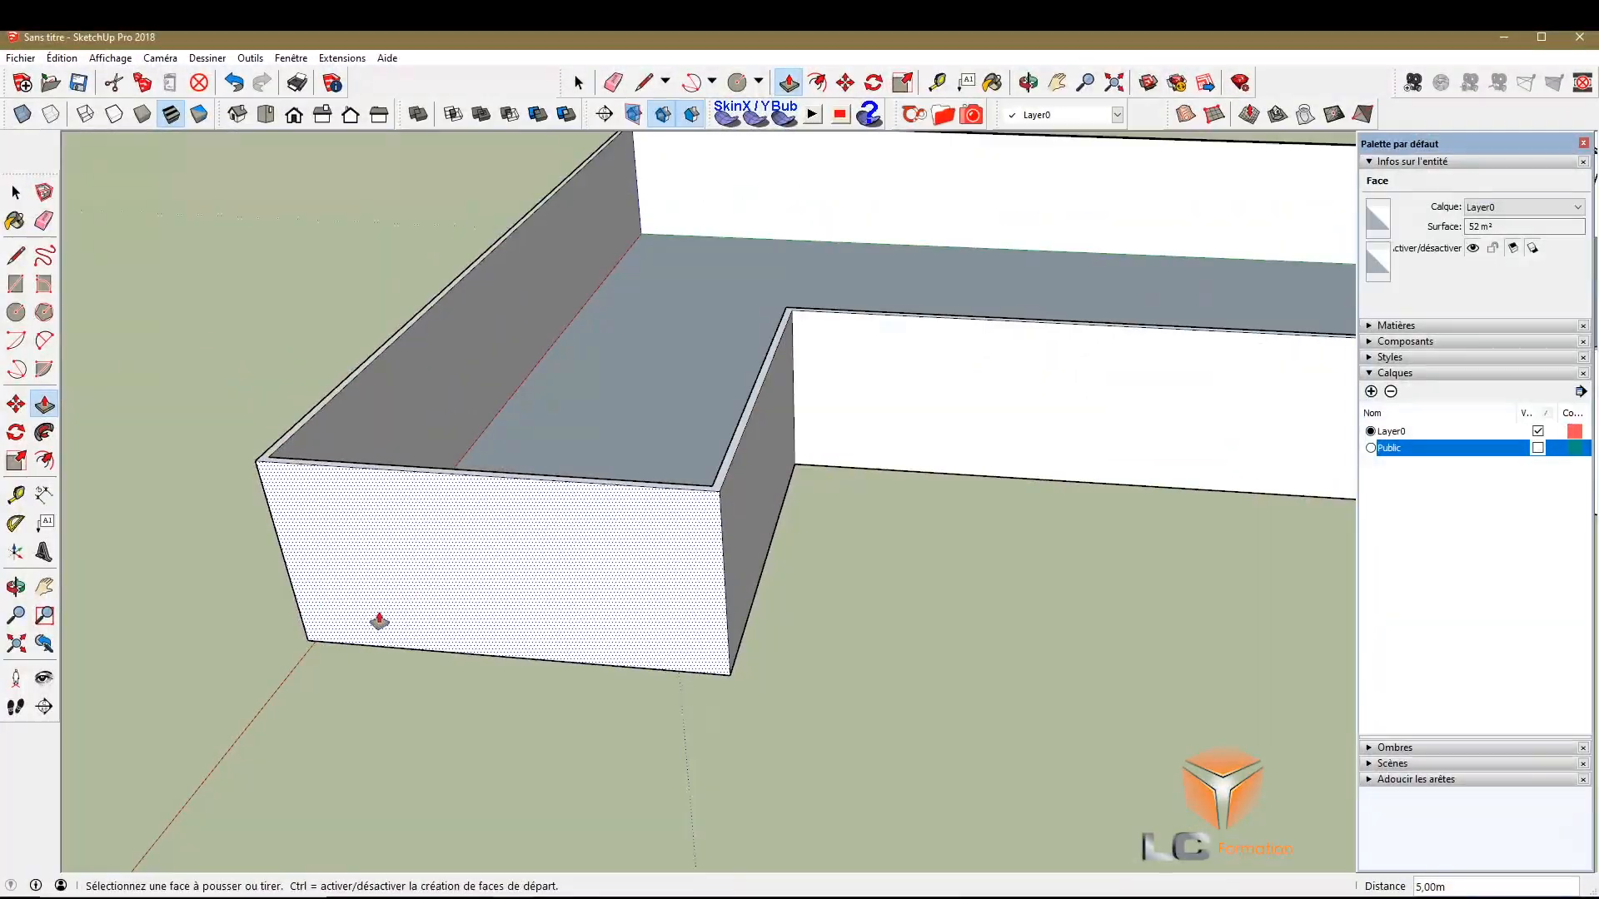
scroll(450, 627, "down", 5)
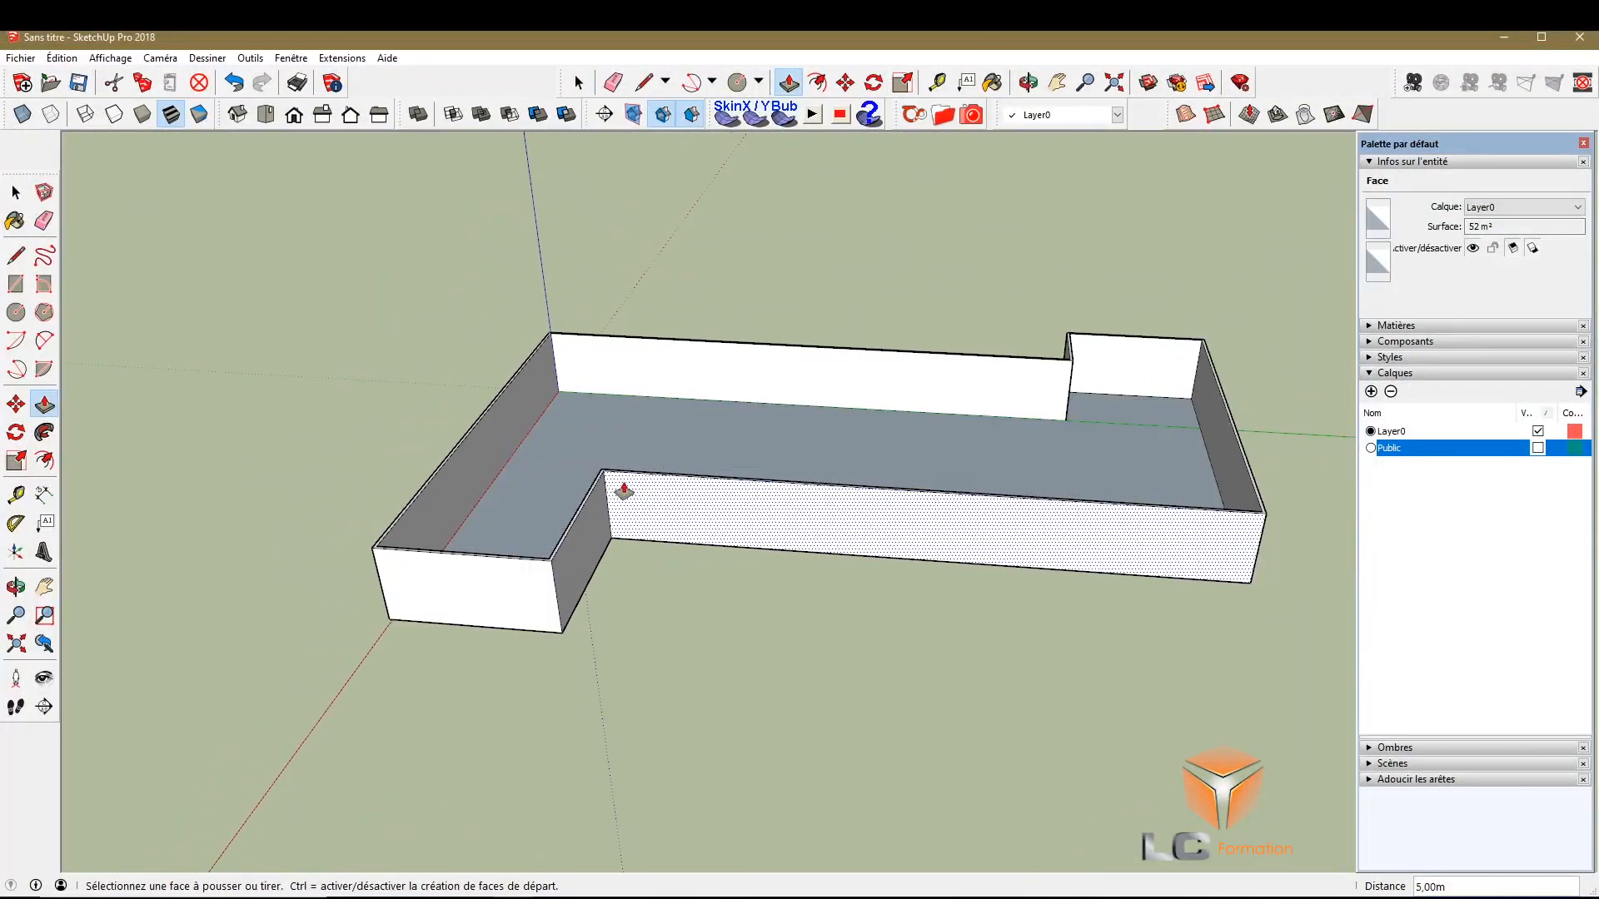
Examine the extruded walls and their corners from several sides
key("space")
key("o")
left_click_drag(441, 545, 1284, 482)
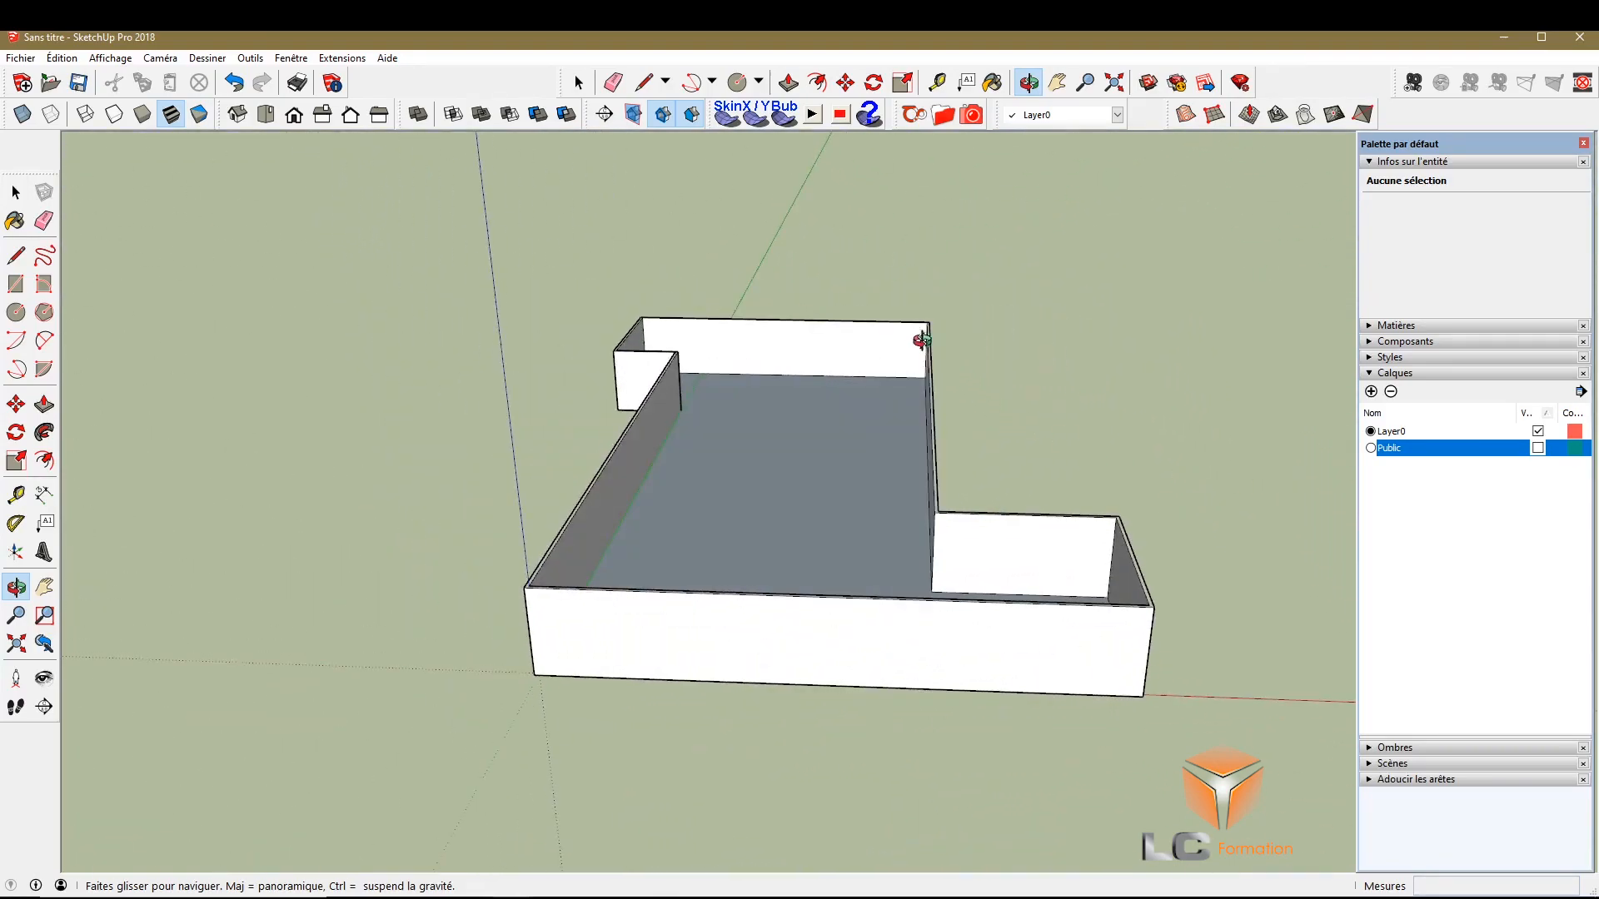
scroll(845, 351, "up", 3)
scroll(652, 379, "up", 3)
left_click_drag(839, 503, 775, 467)
scroll(774, 467, "down", 6)
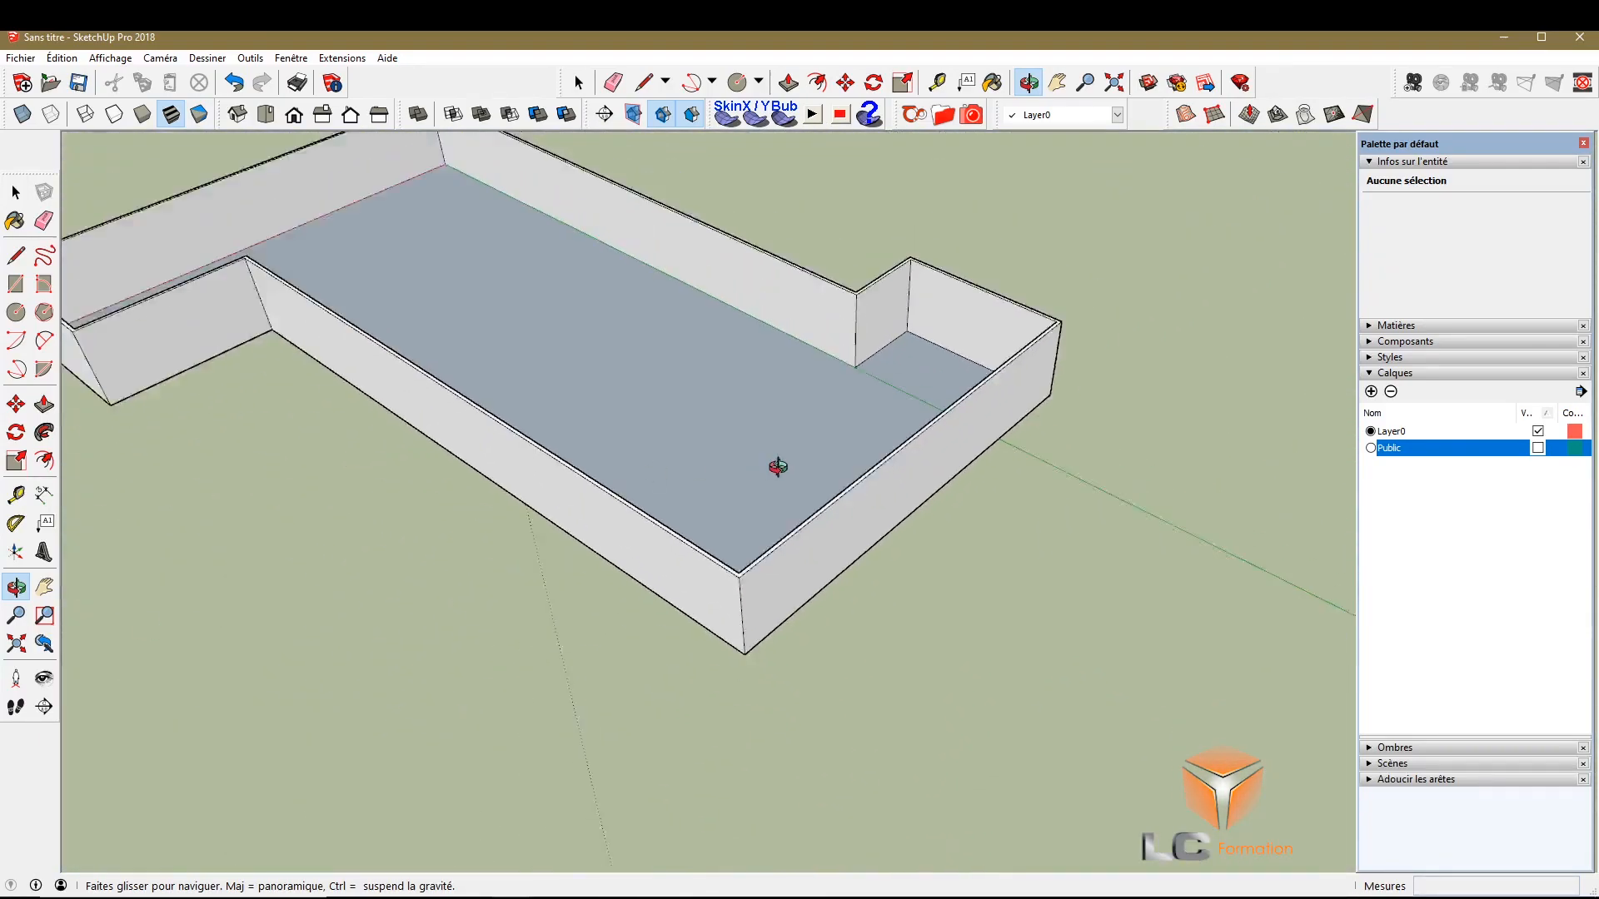
scroll(503, 403, "up", 6)
left_click_drag(502, 403, 713, 574)
scroll(713, 575, "down", 4)
scroll(967, 463, "up", 6)
Draw a 10 m edge across the floor from the corner where the wing meets the long wall to the opposite wall
left_click_drag(965, 470, 684, 720)
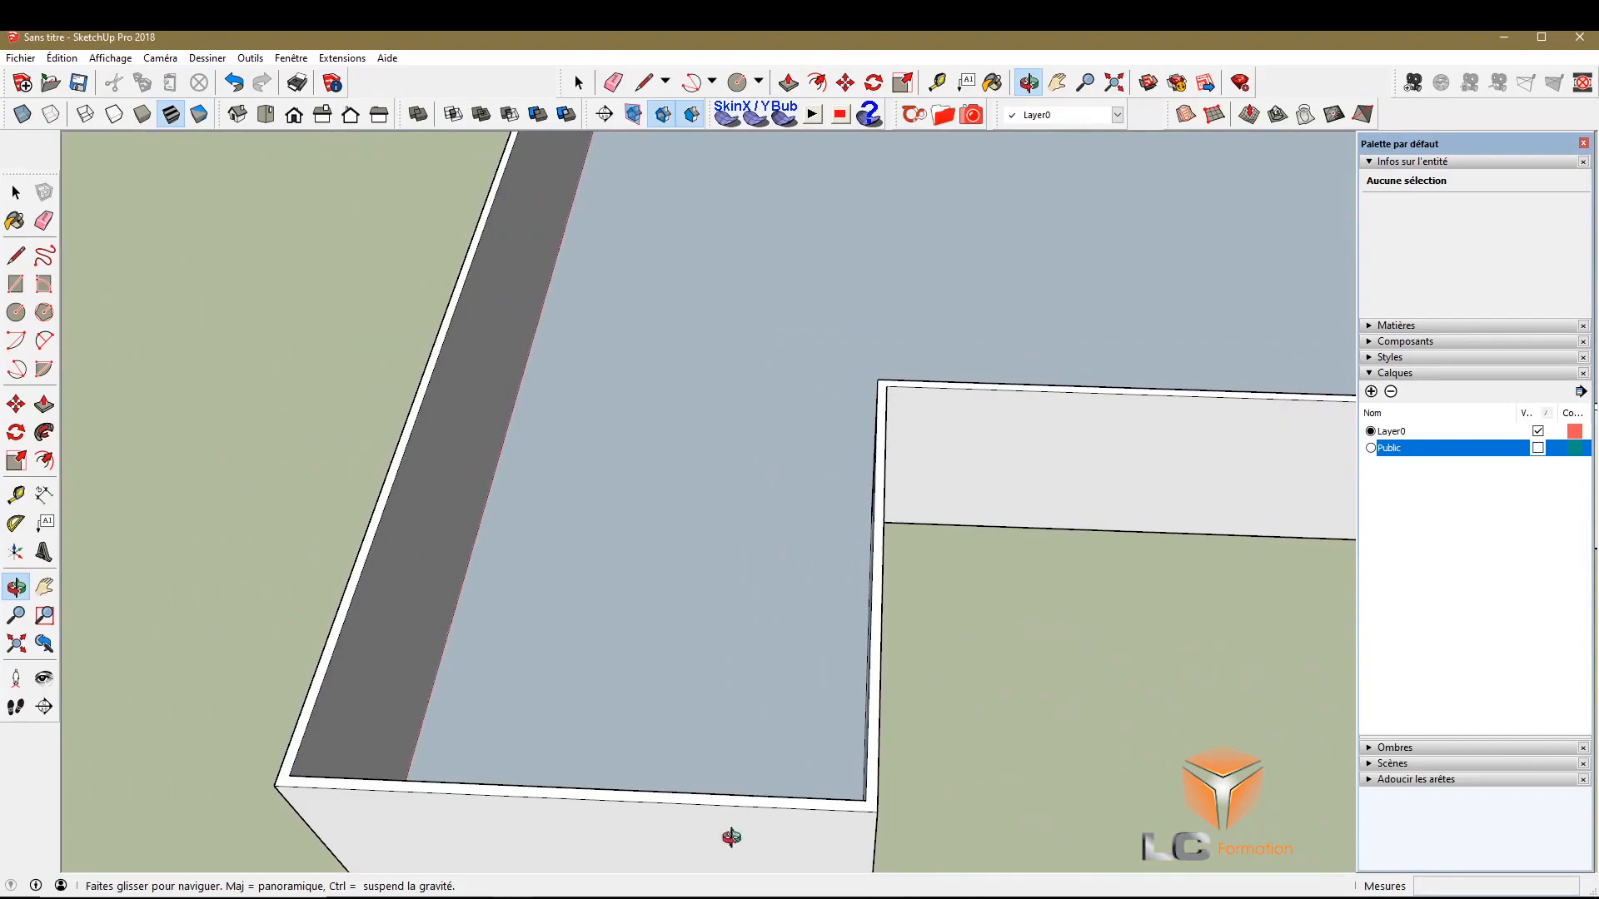
left_click_drag(662, 301, 605, 531)
left_click(16, 255)
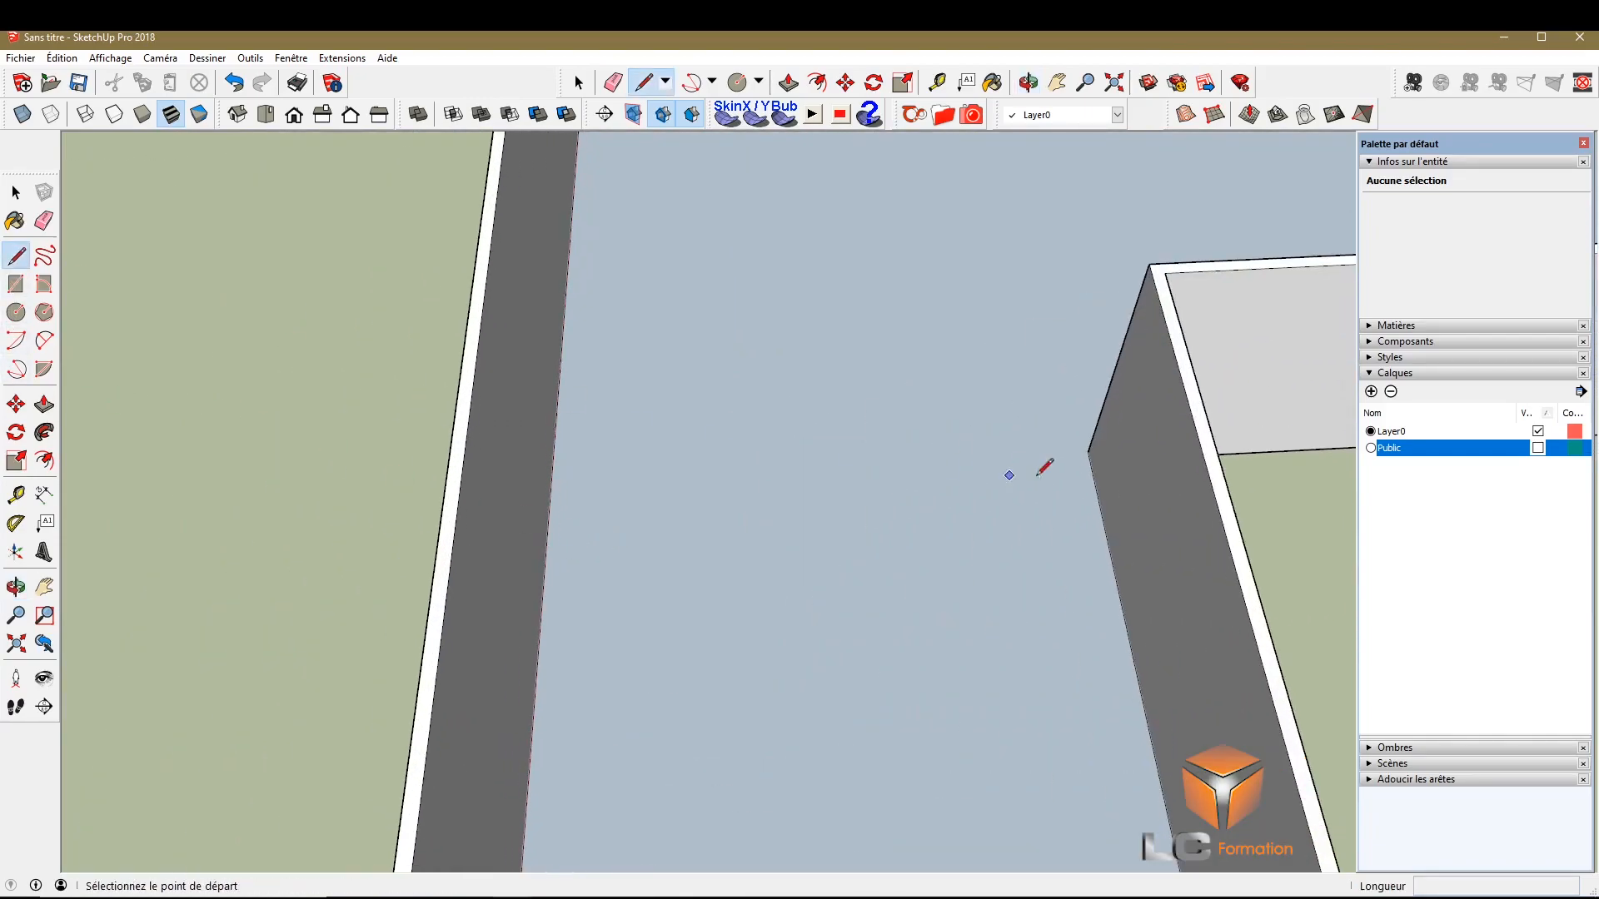
left_click(1088, 451)
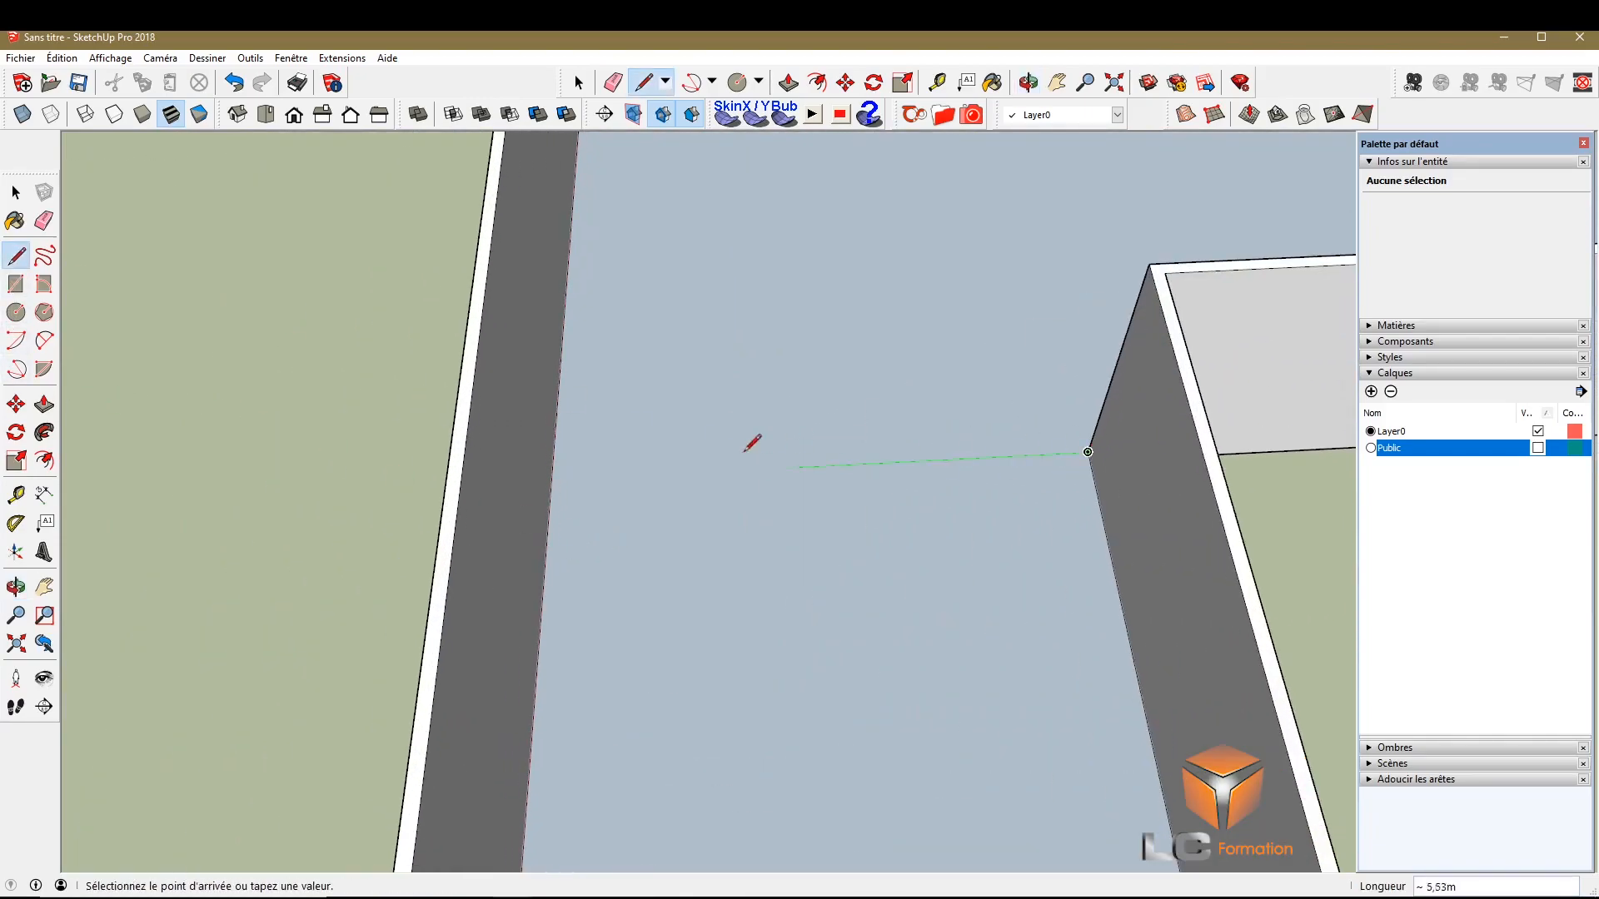
left_click(552, 479)
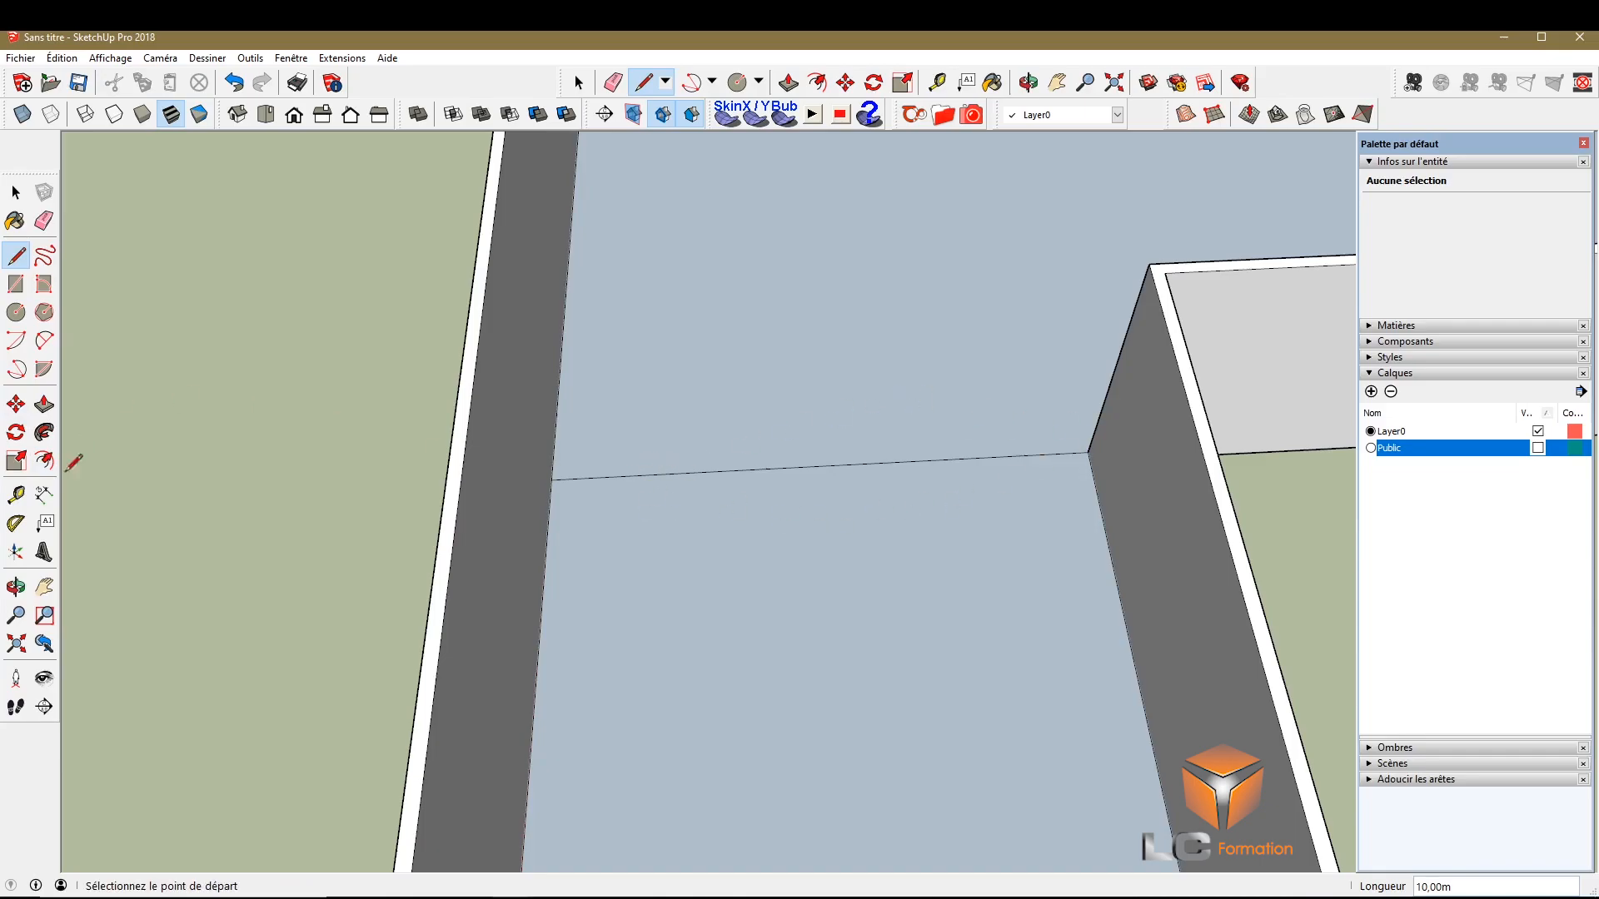
Try placing a guide line beside the new floor edge with the Tape Measure tool
left_click(16, 495)
scroll(746, 479, "up", 3)
left_click(736, 482)
left_click(742, 493)
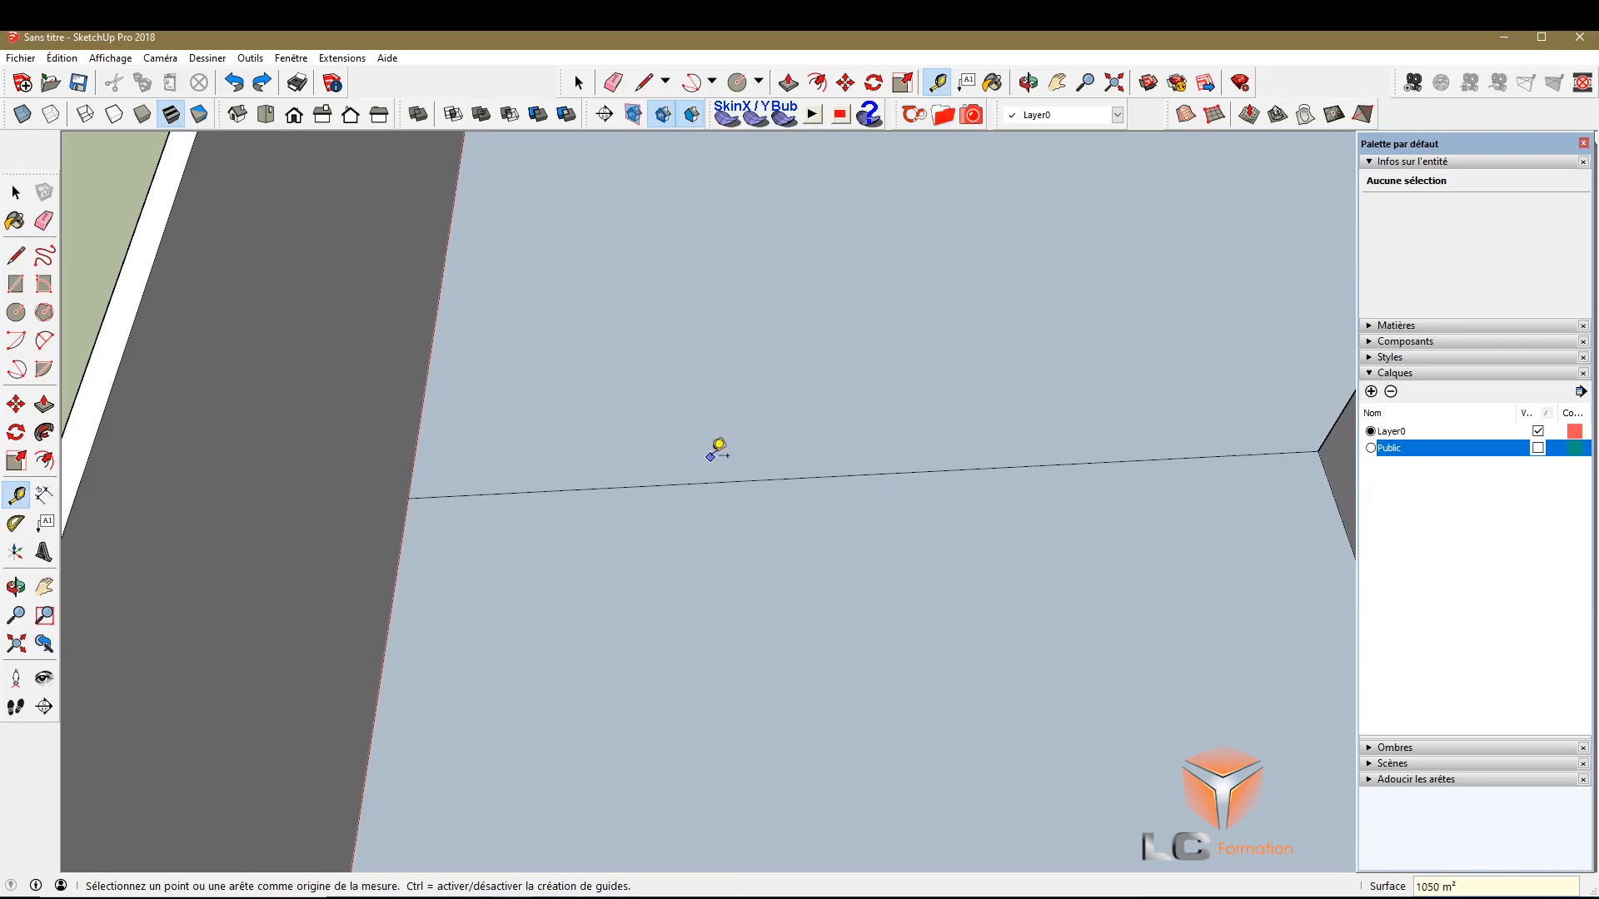
scroll(533, 471, "down", 2)
key("o")
left_click_drag(677, 502, 617, 463)
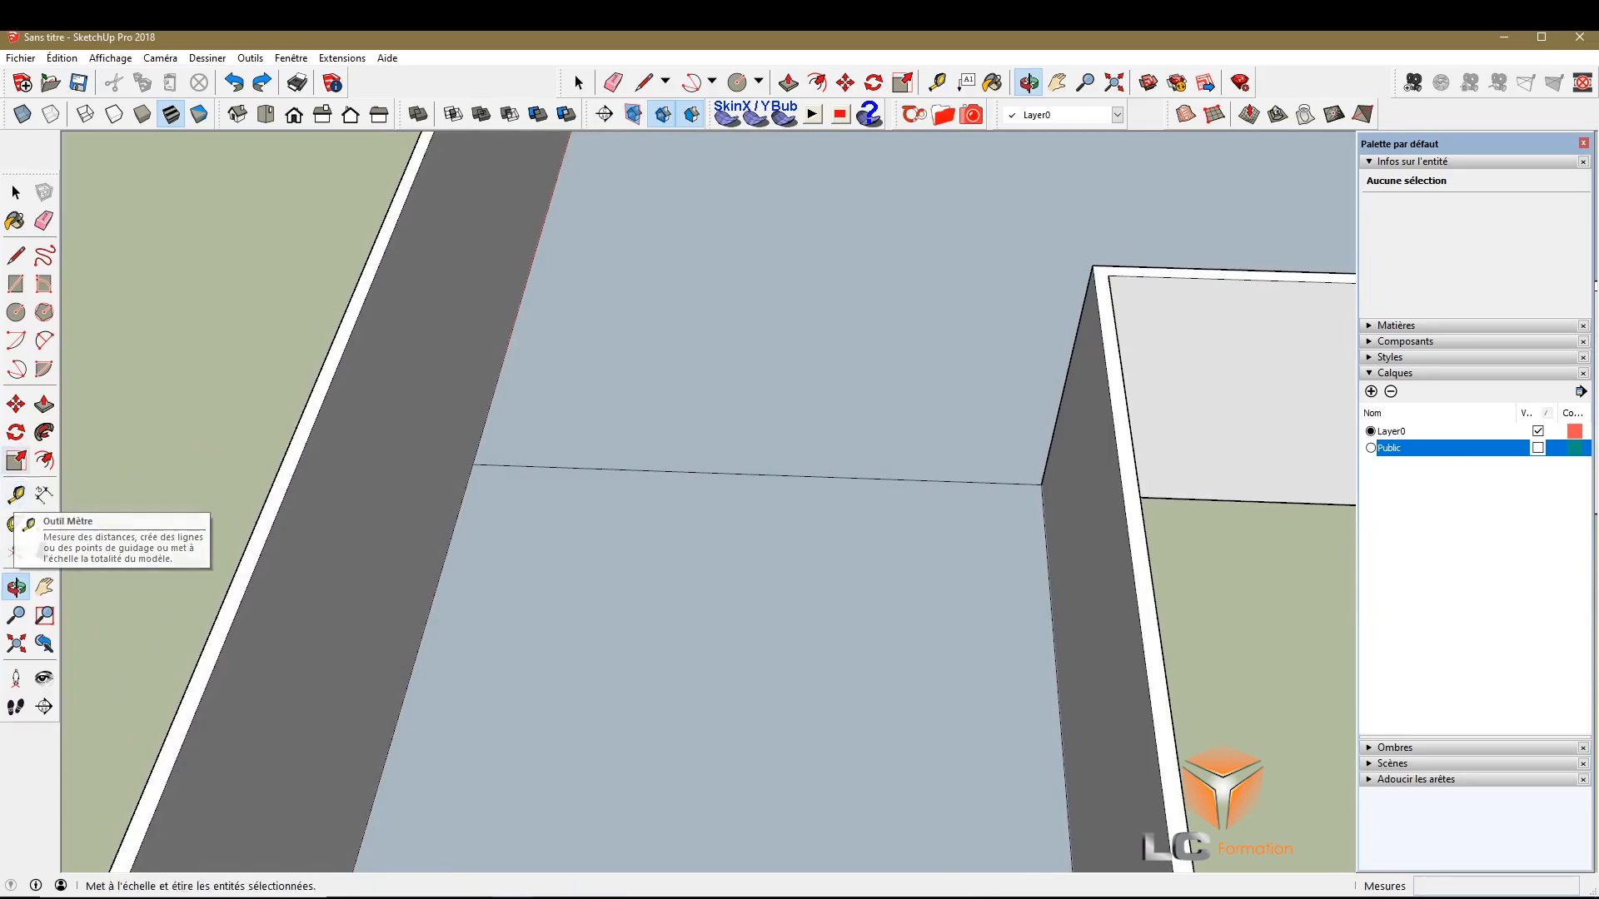
Redraw the 10 m floor edge from the wing's corner straight across to the opposite wall
left_click_drag(97, 528, 105, 418)
key("l")
left_click(1011, 457)
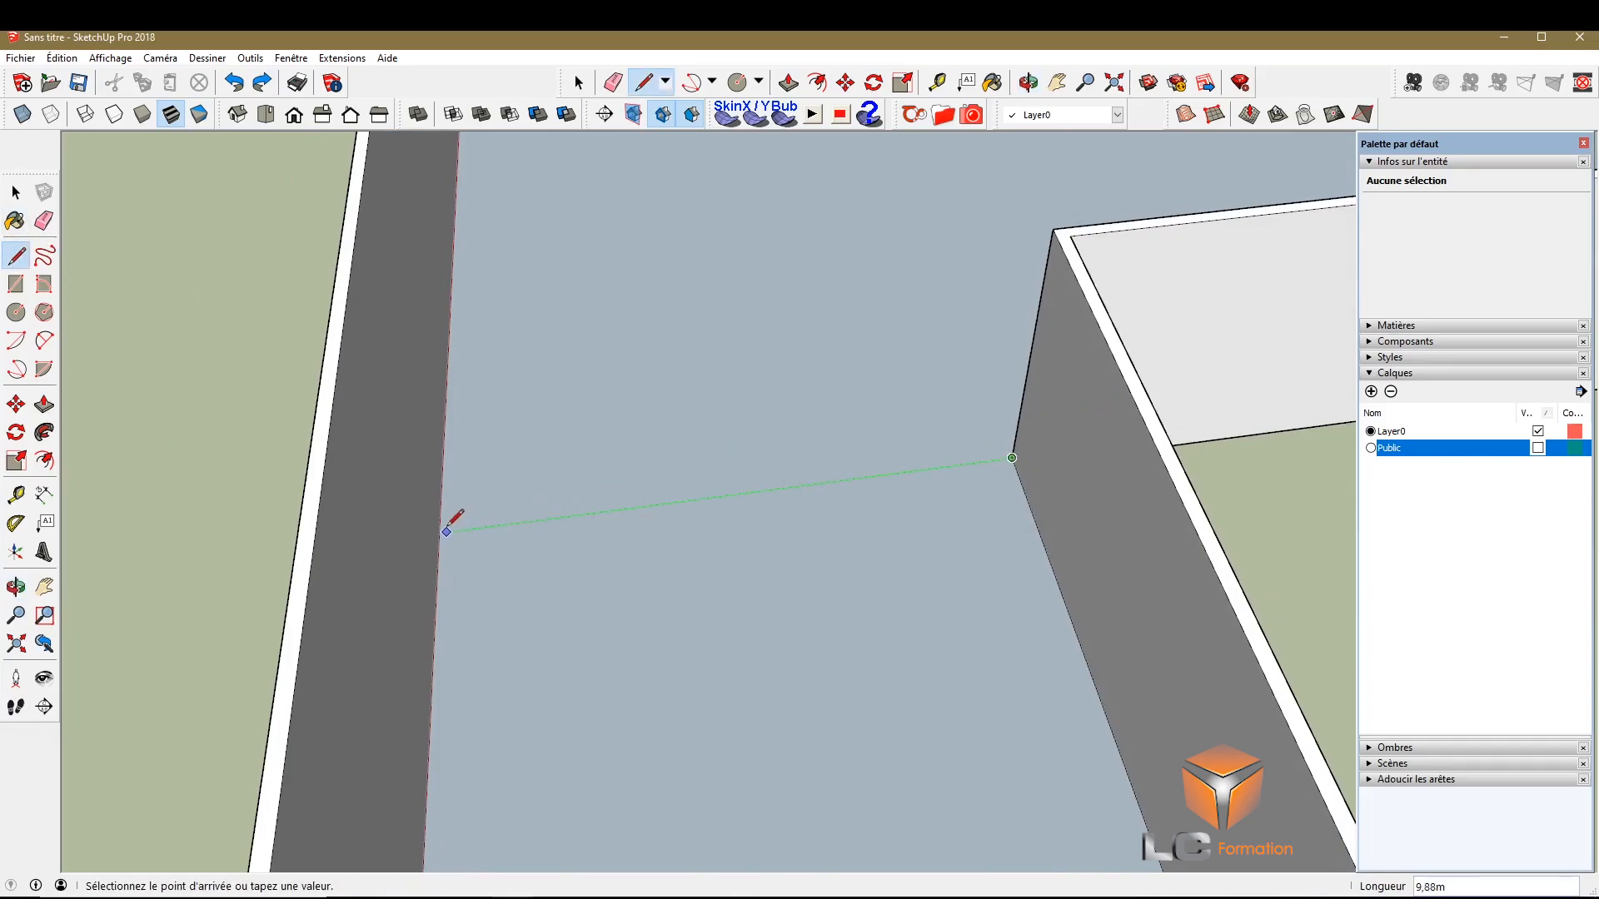
left_click(439, 532)
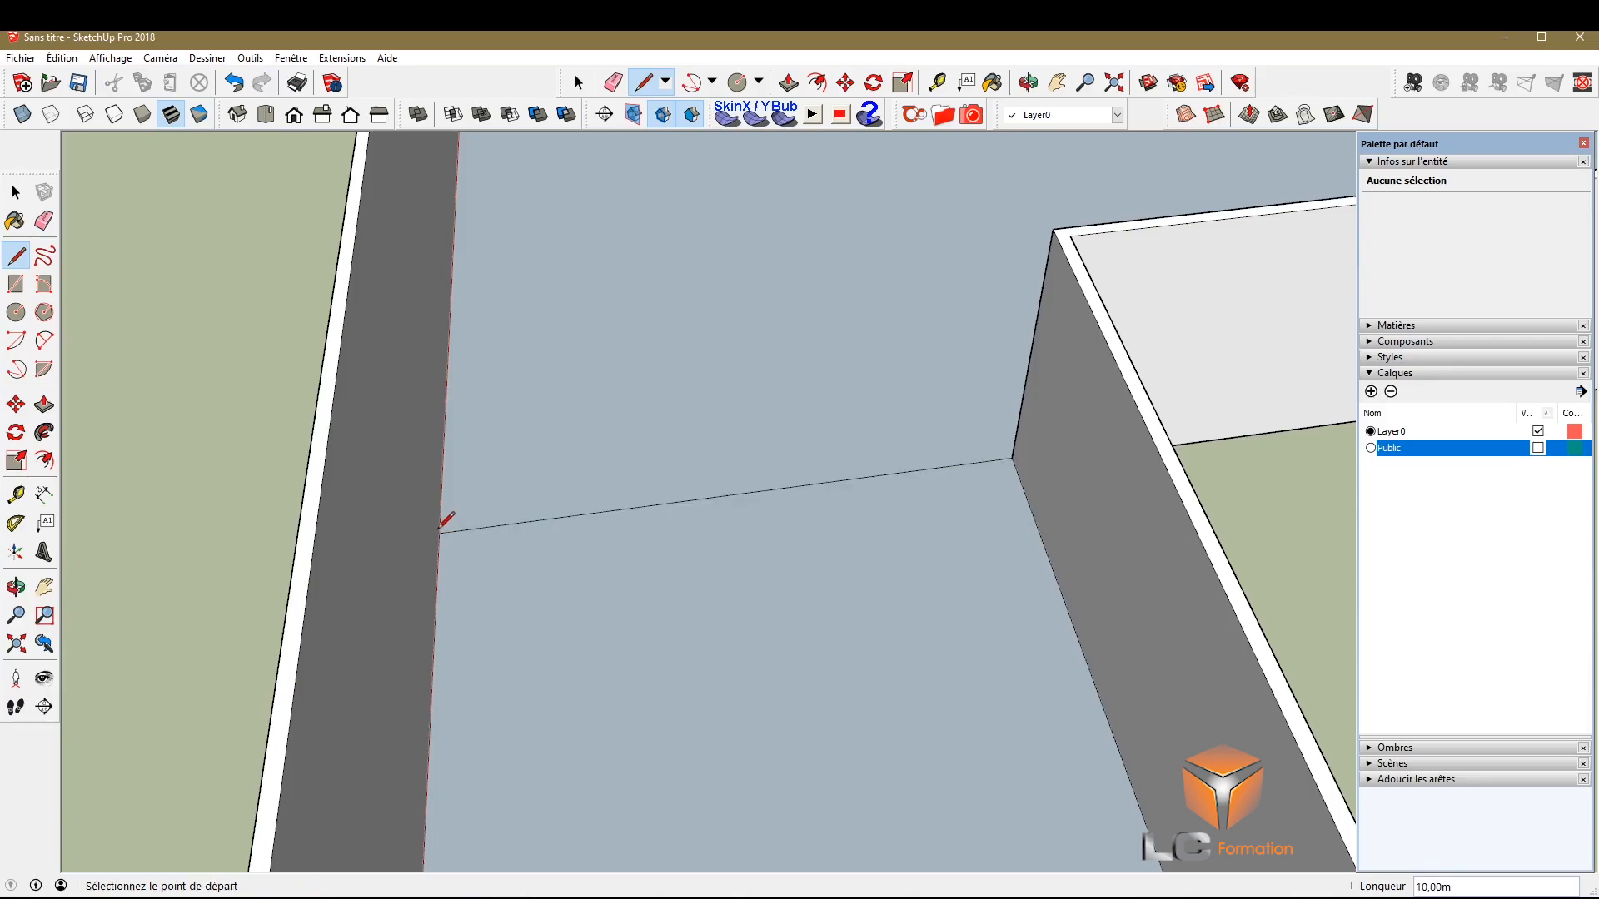
Try placing a guide line 0.2 m from the floor edge on the wing side, and undo it
left_click(15, 494)
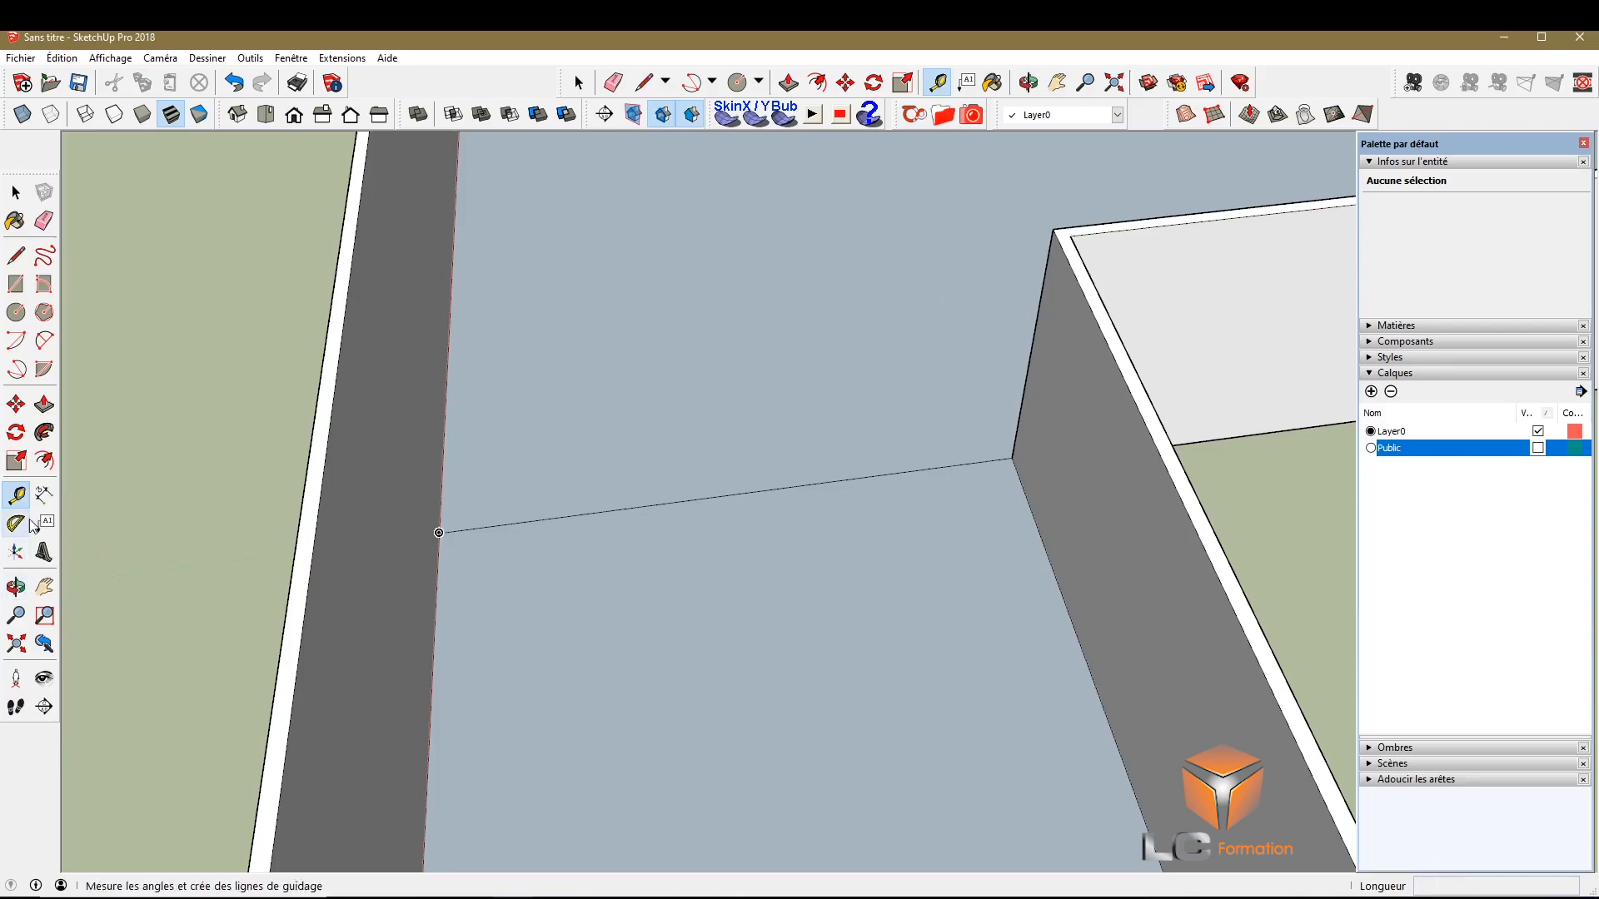
scroll(787, 473, "up", 4)
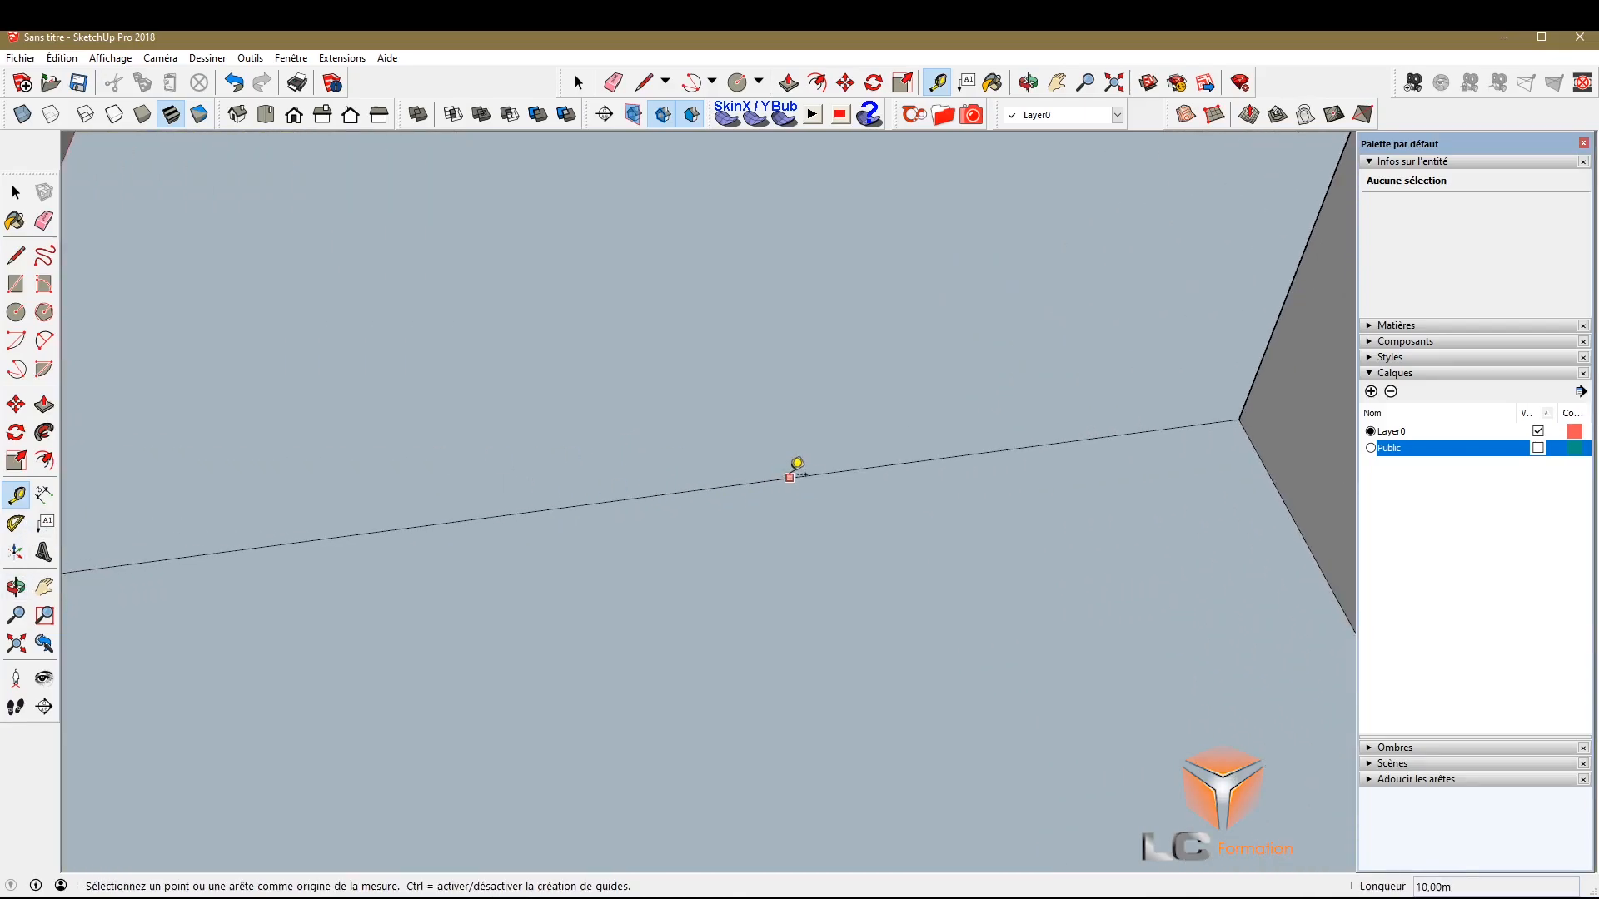
left_click(652, 496)
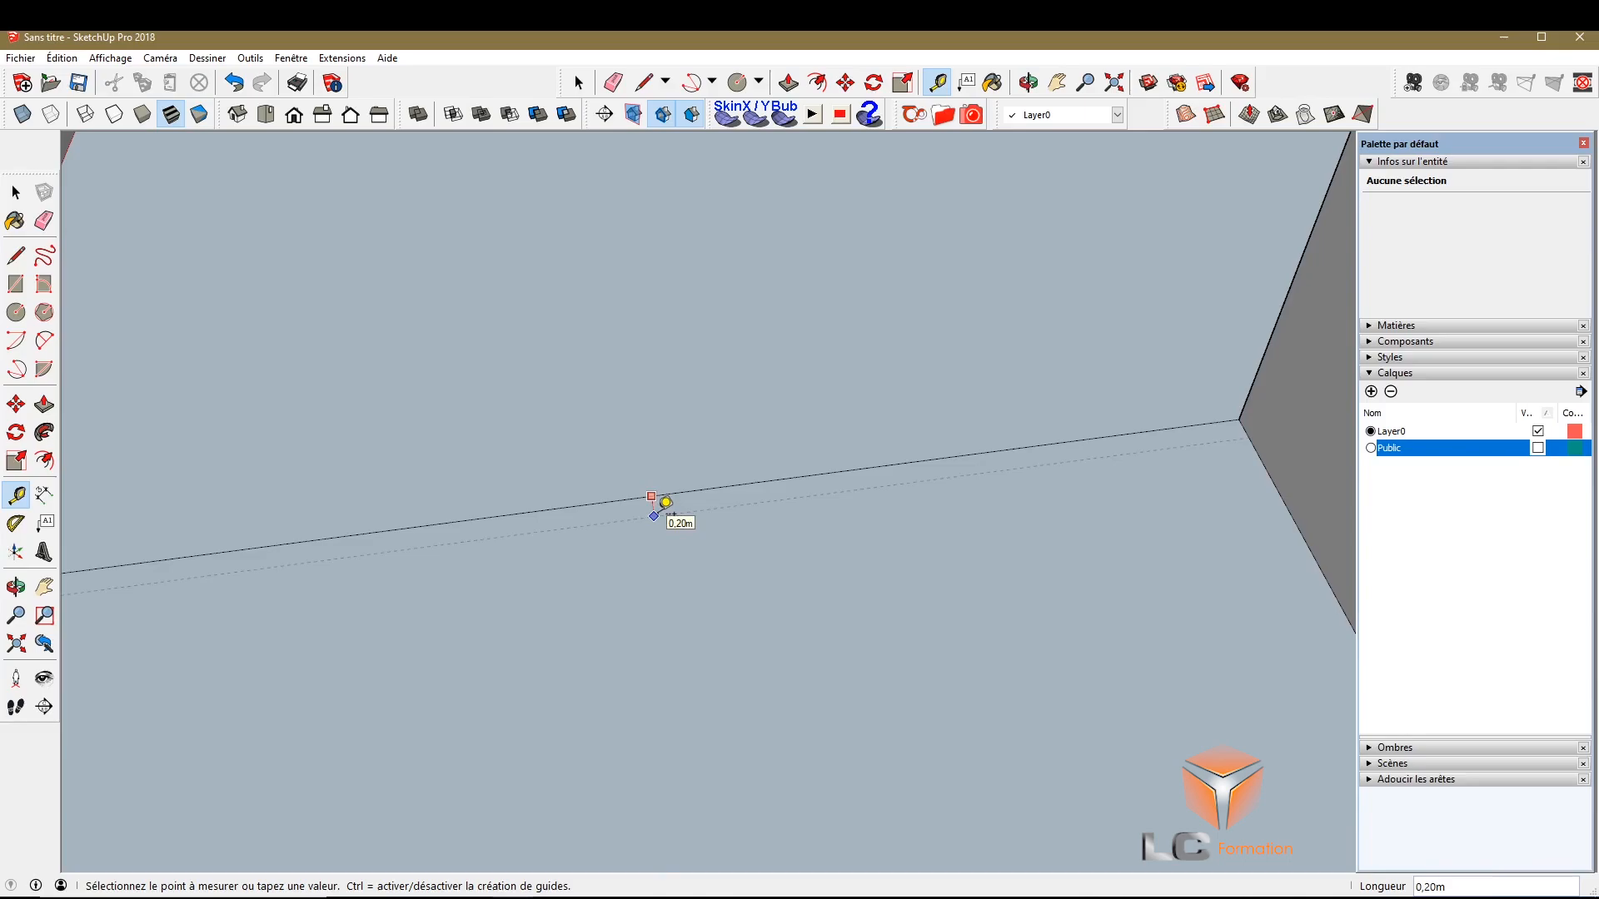
scroll(664, 502, "down", 4)
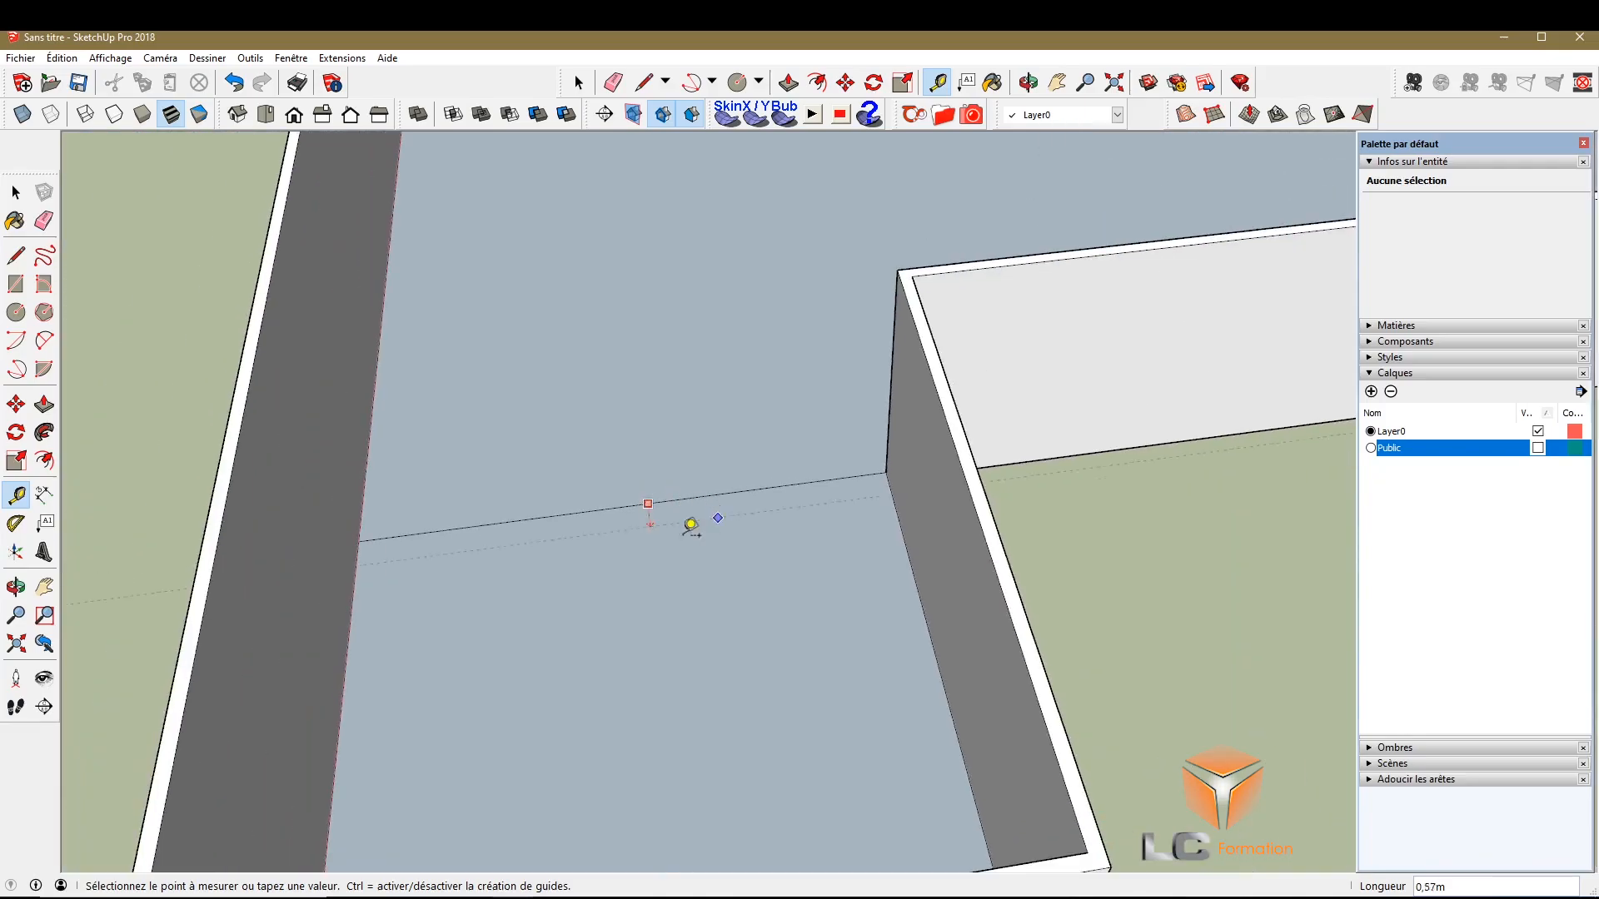
scroll(716, 492, "up", 4)
left_click(579, 583)
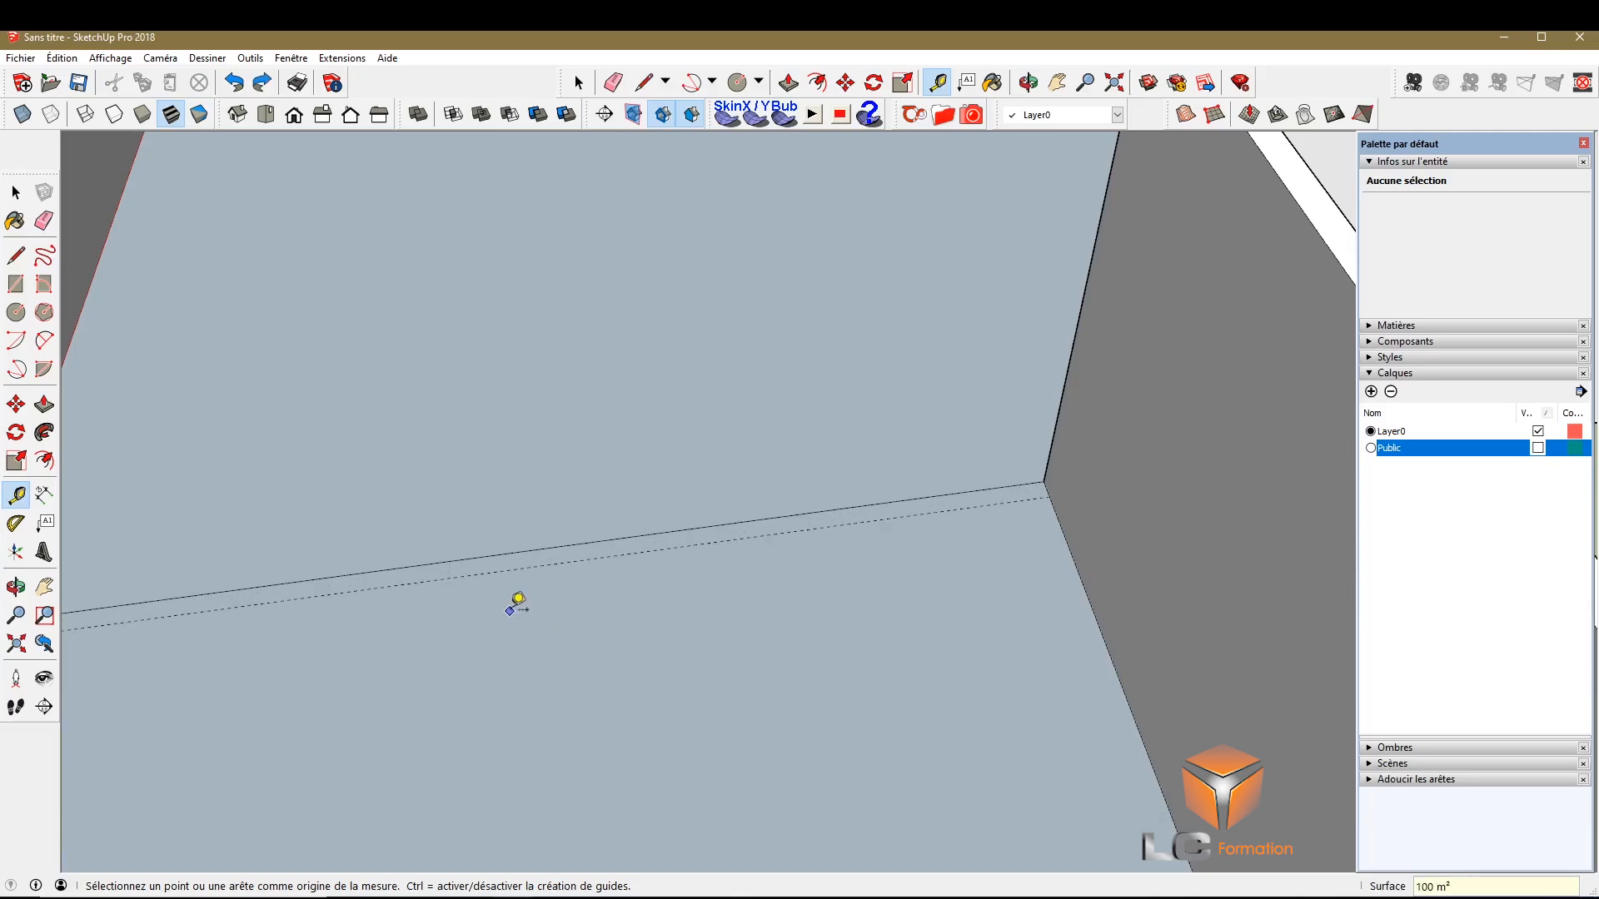
scroll(374, 628, "down", 4)
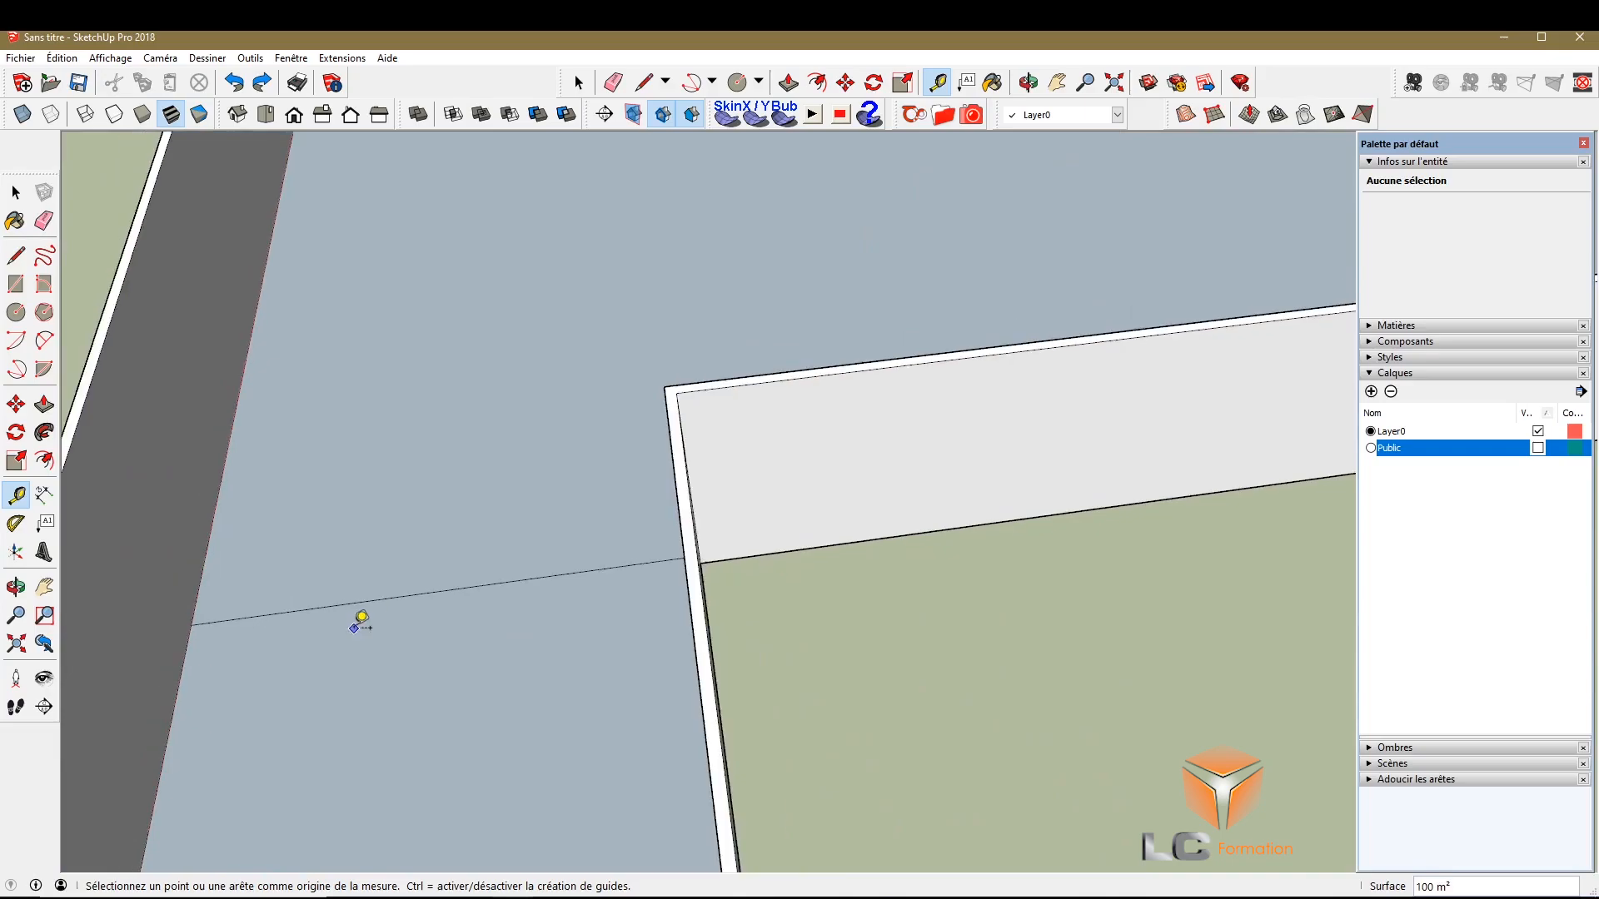
Place a guide line parallel to the floor edge, 0.2 m away on the wing side, with the Tape Measure tool
scroll(520, 612, "up", 2)
scroll(712, 548, "up", 4)
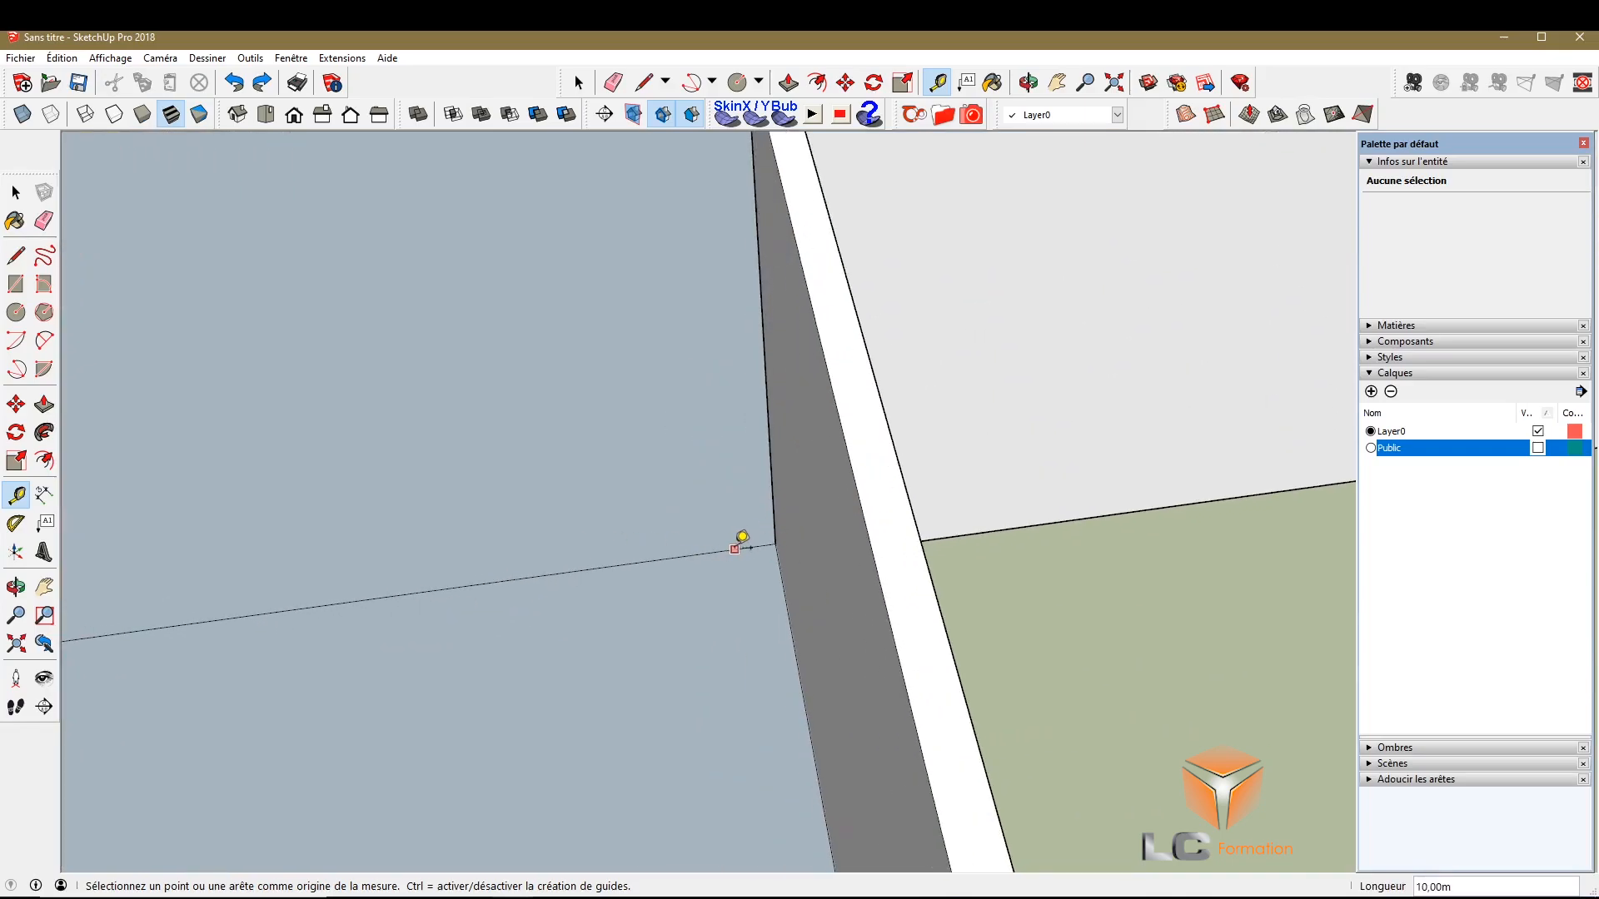
left_click(16, 616)
left_click(16, 587)
left_click_drag(300, 526, 874, 697)
left_click(16, 495)
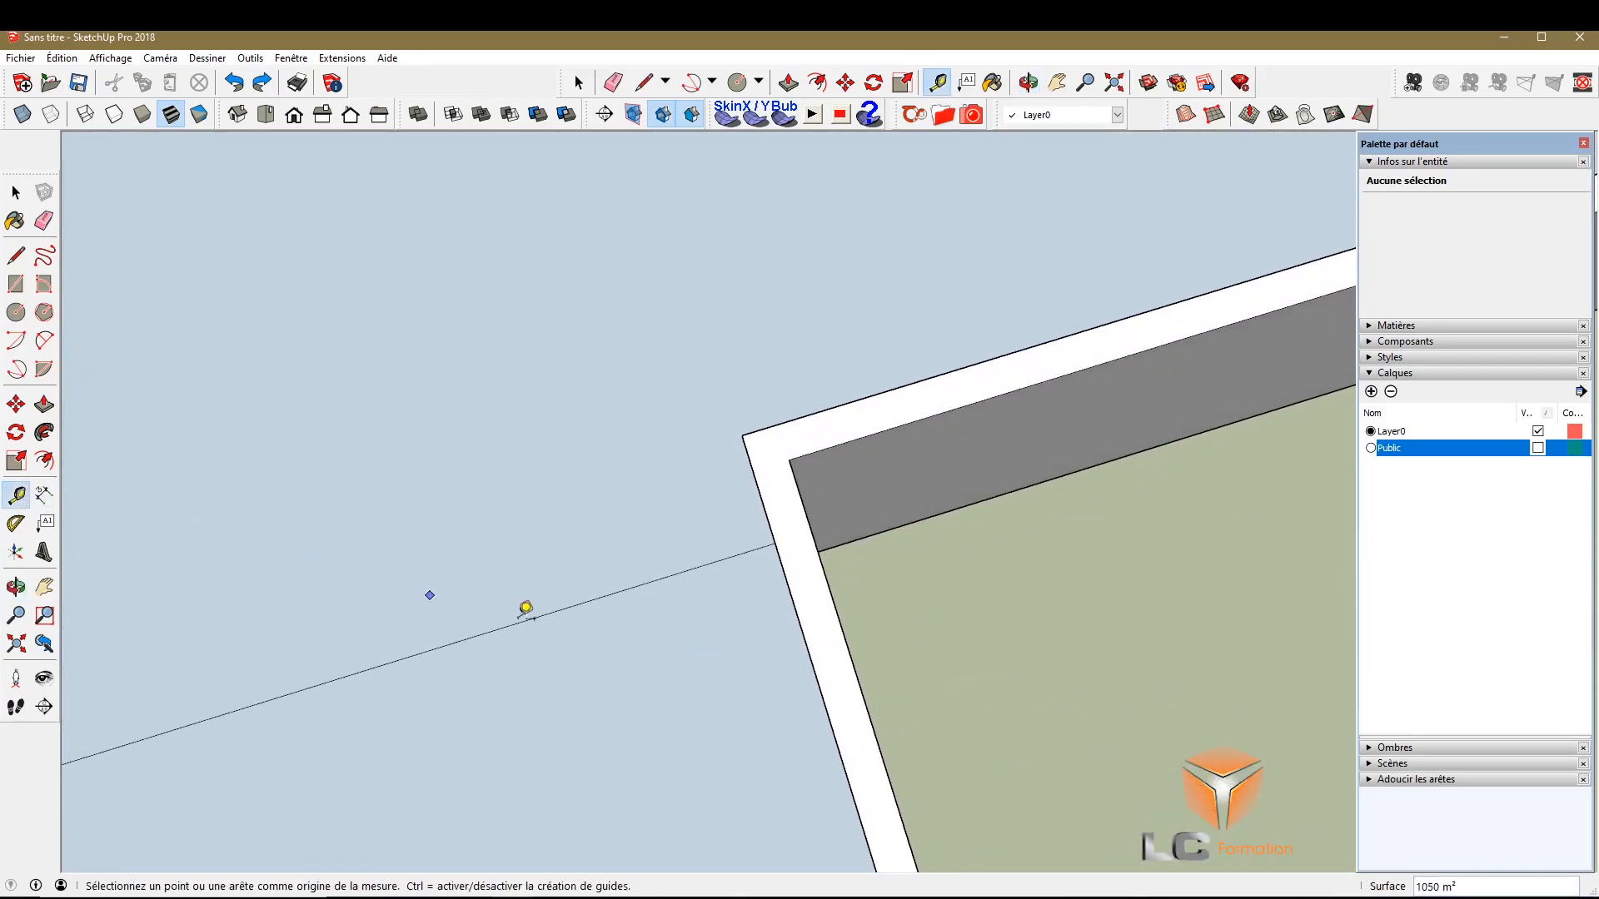
left_click(572, 607)
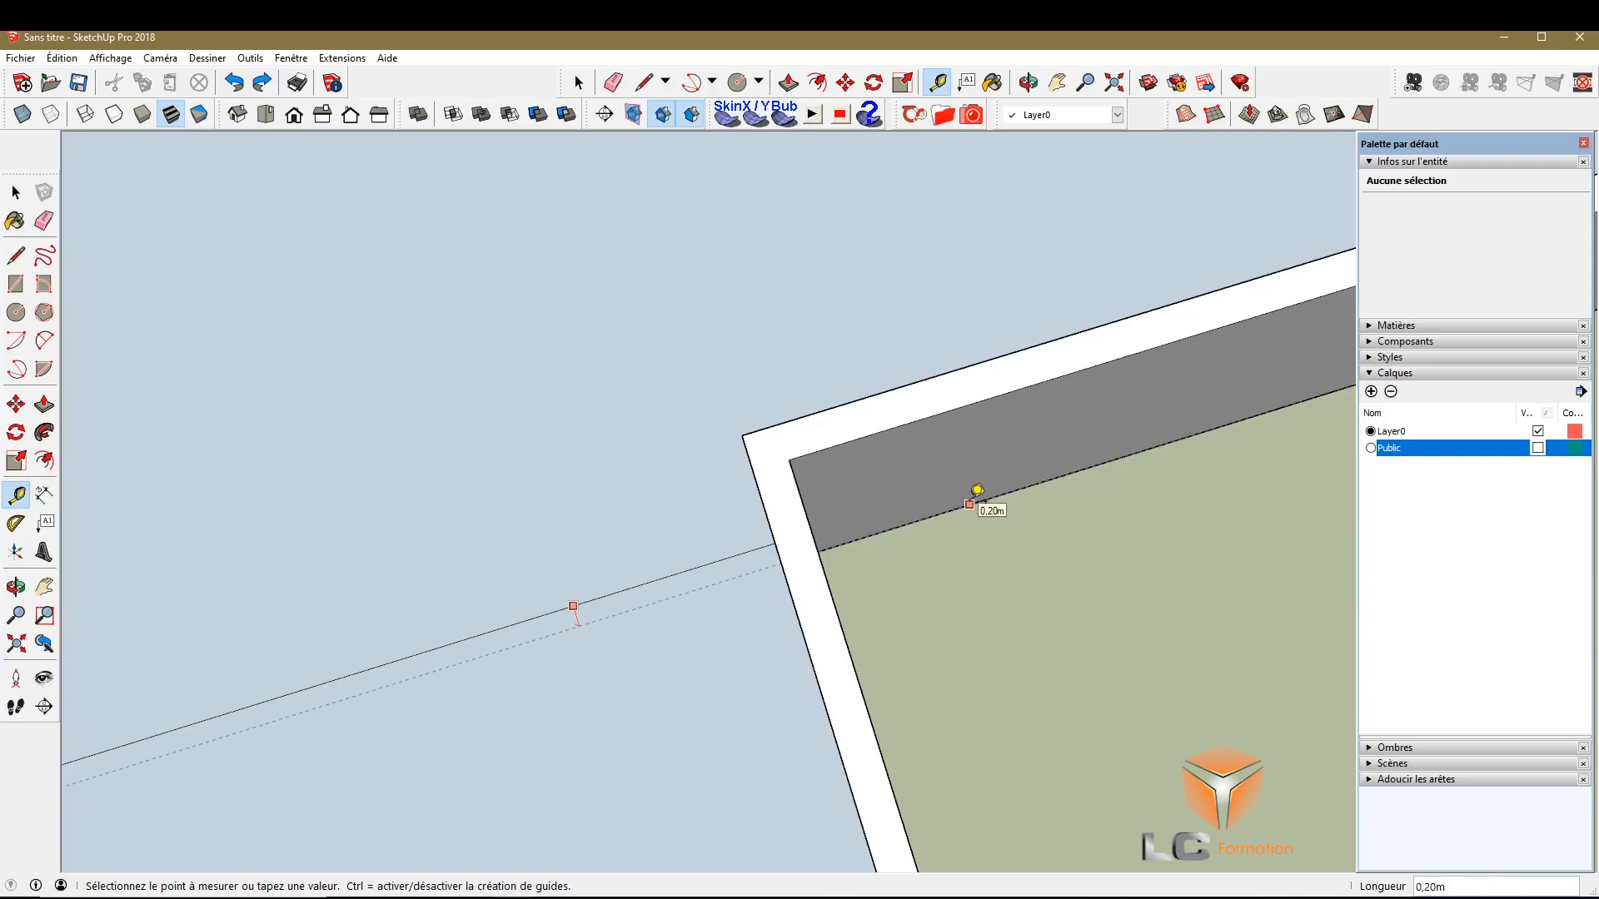
left_click(977, 491)
scroll(1124, 314, "down", 5)
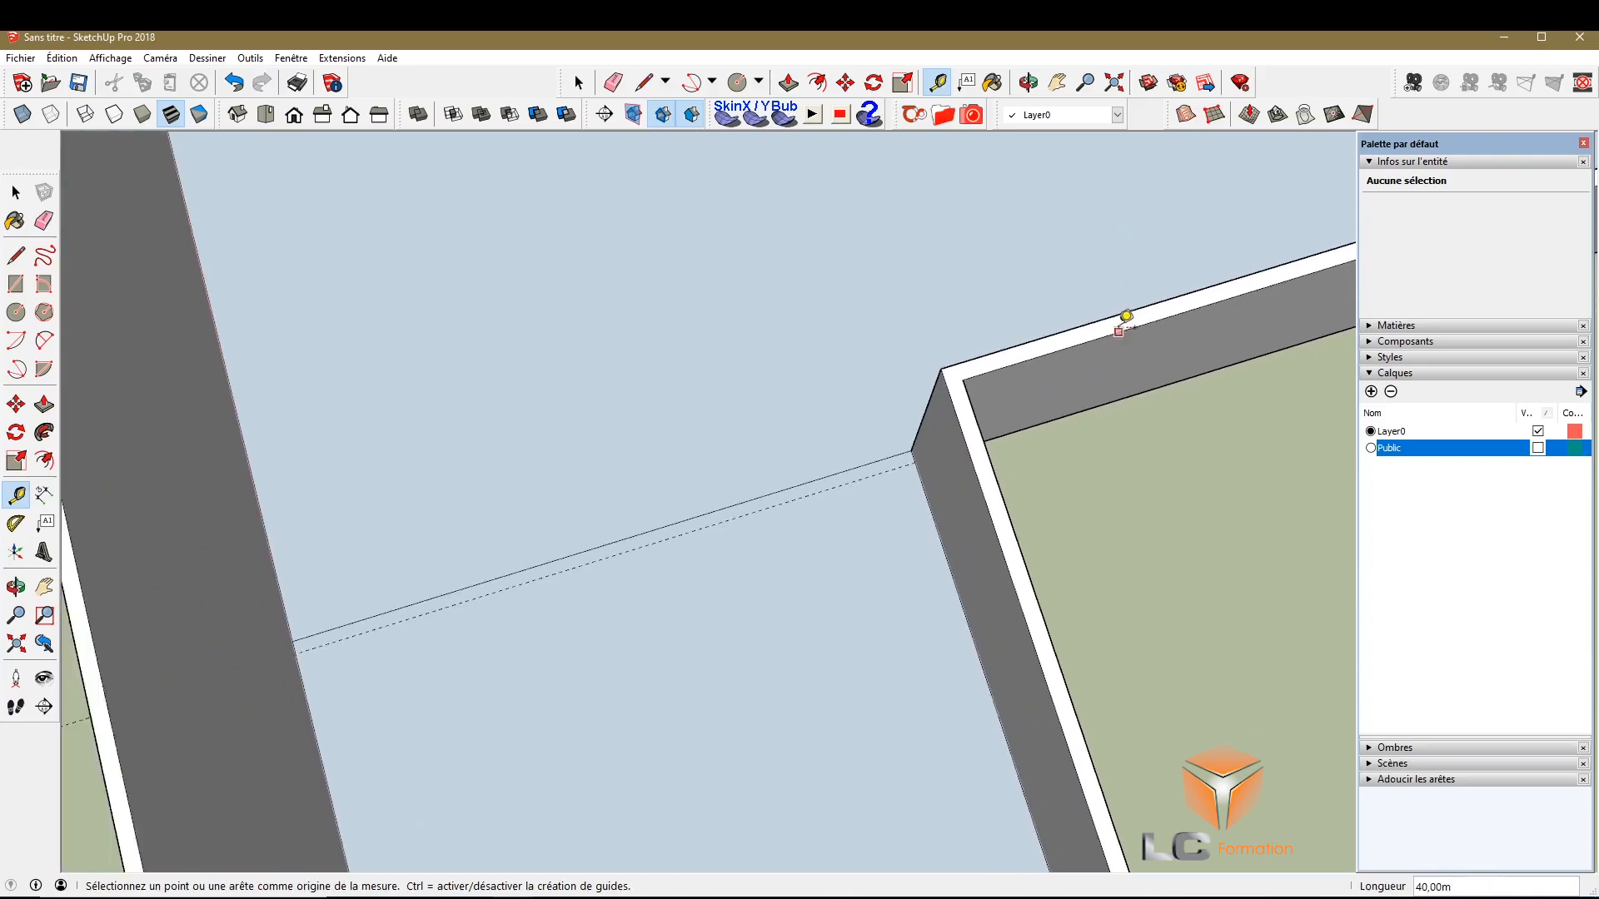
Draw the partition's second 10 m floor edge along the guide line from wall to wall, and erase the guide
left_click(16, 587)
left_click_drag(454, 658, 452, 499)
key("l")
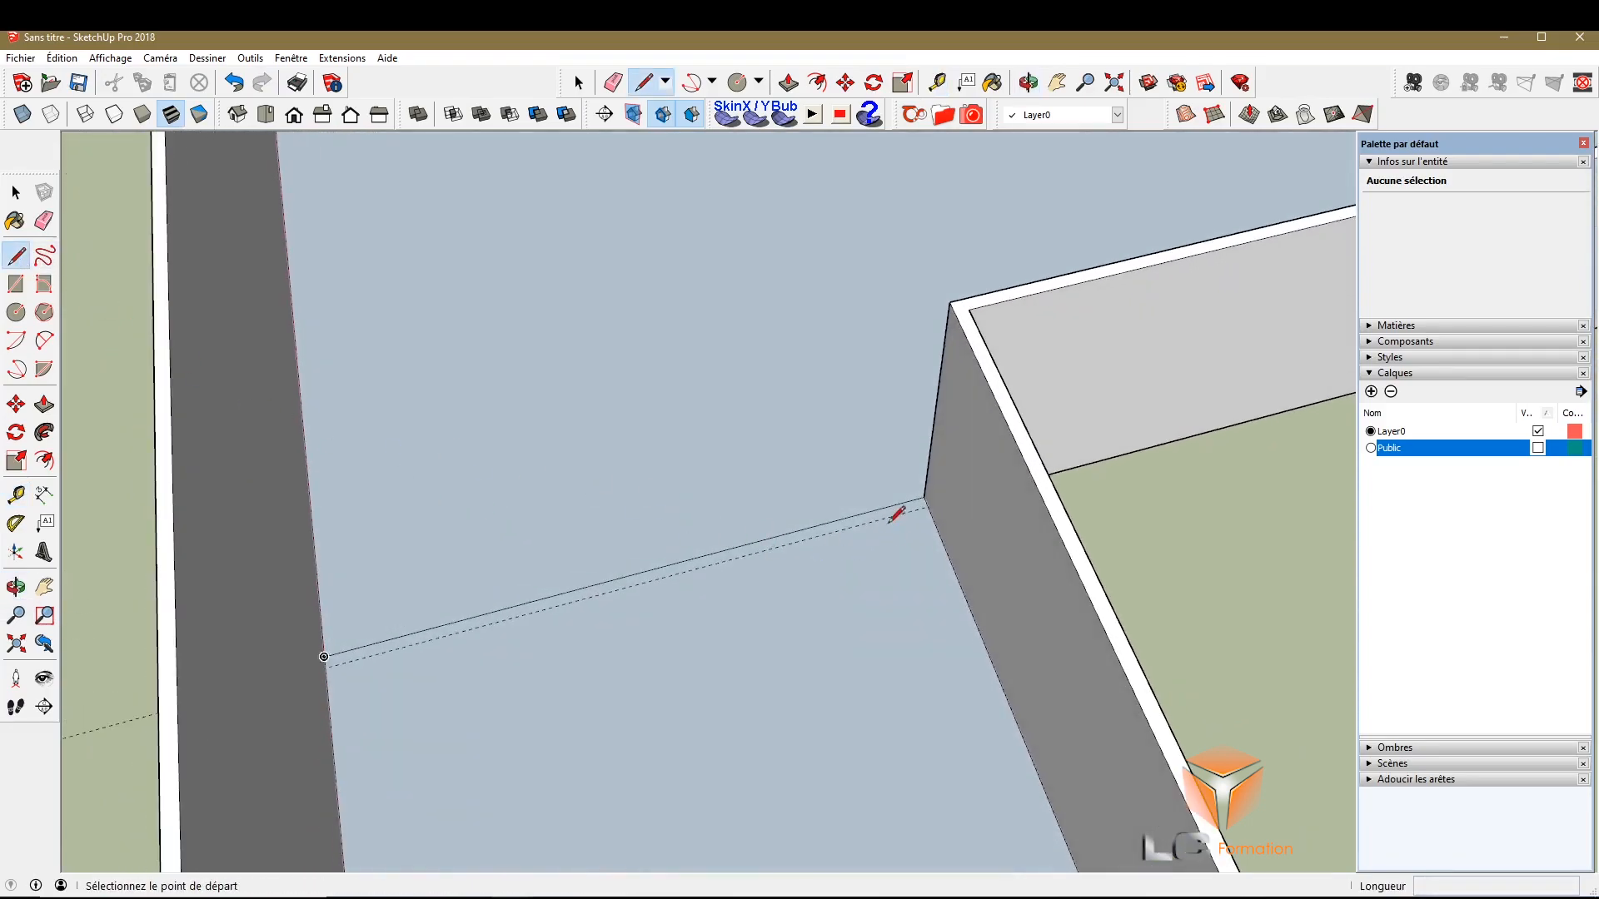
left_click(926, 504)
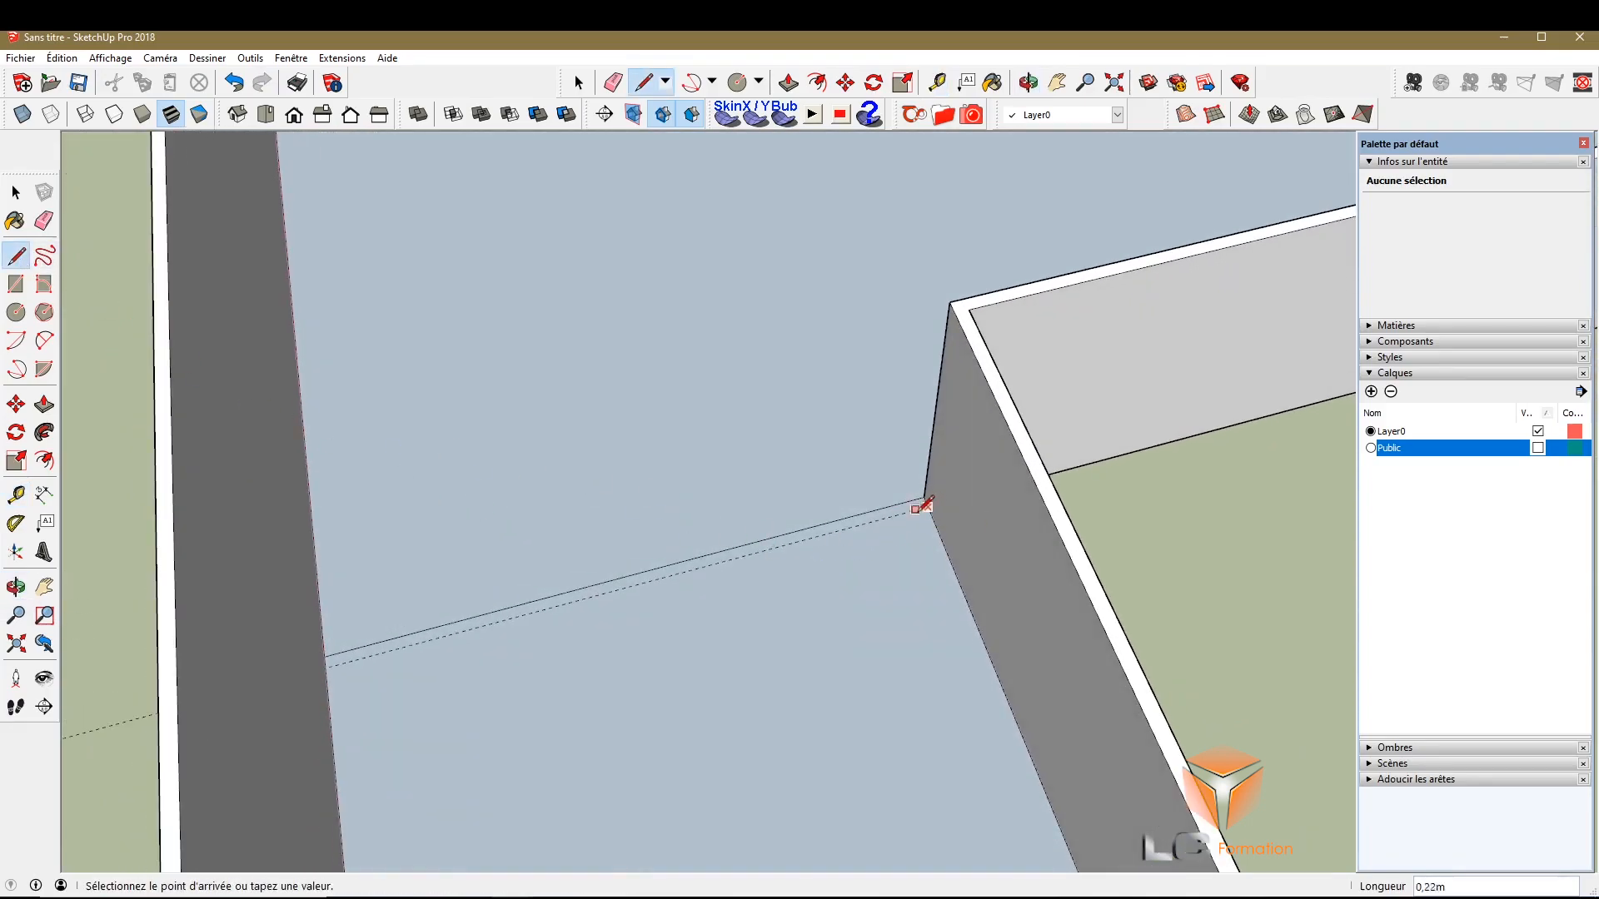
left_click(326, 667)
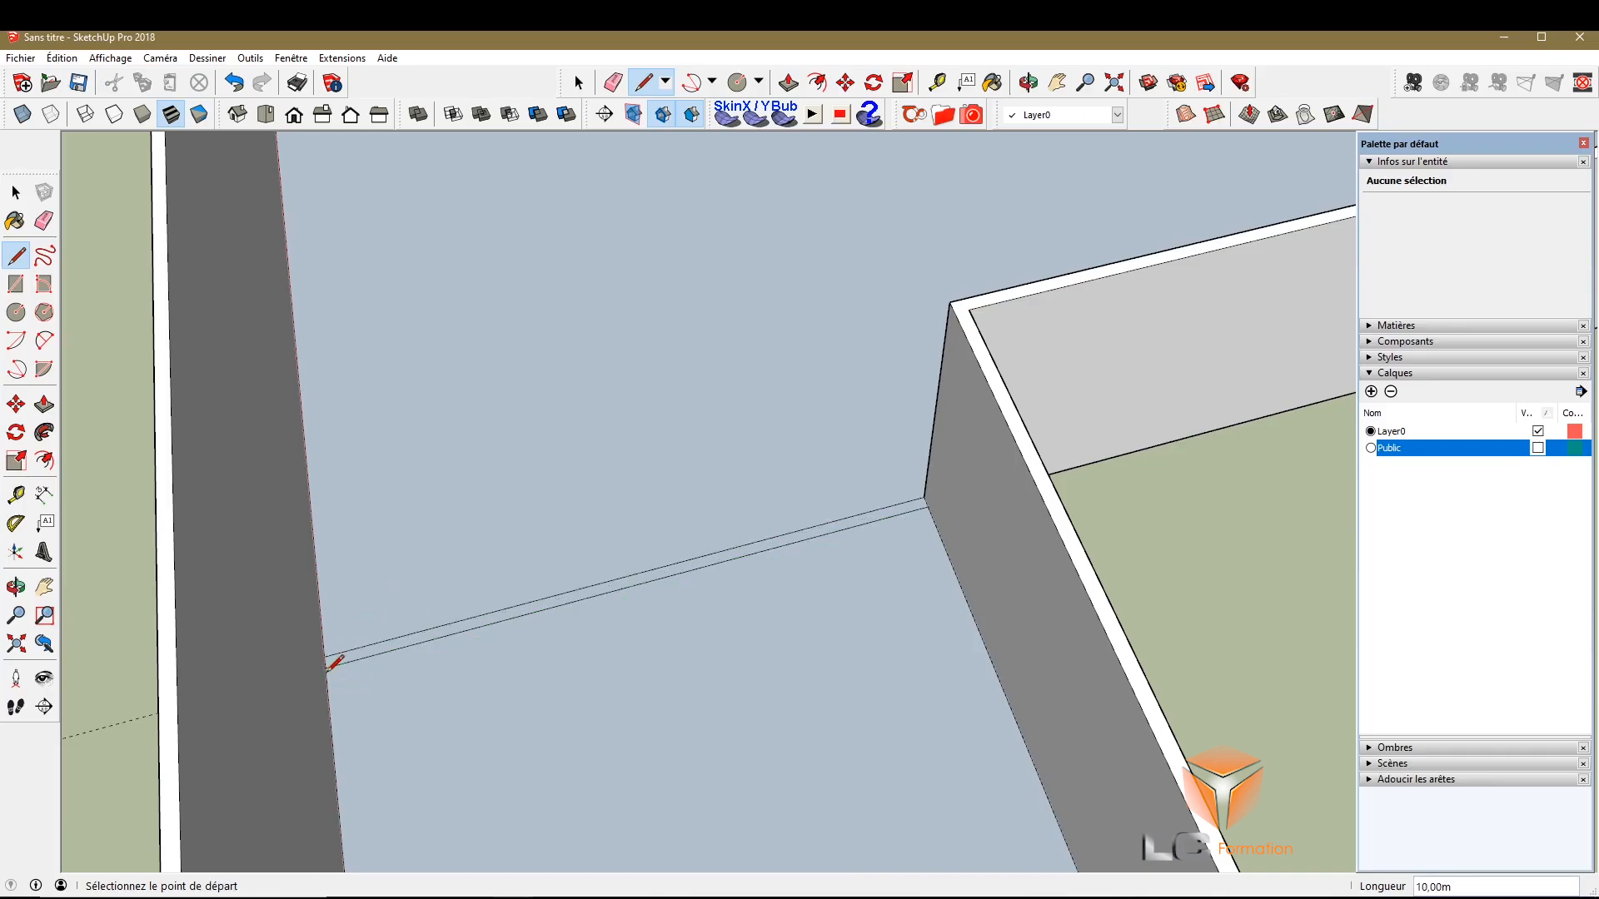
left_click(44, 221)
left_click(106, 727)
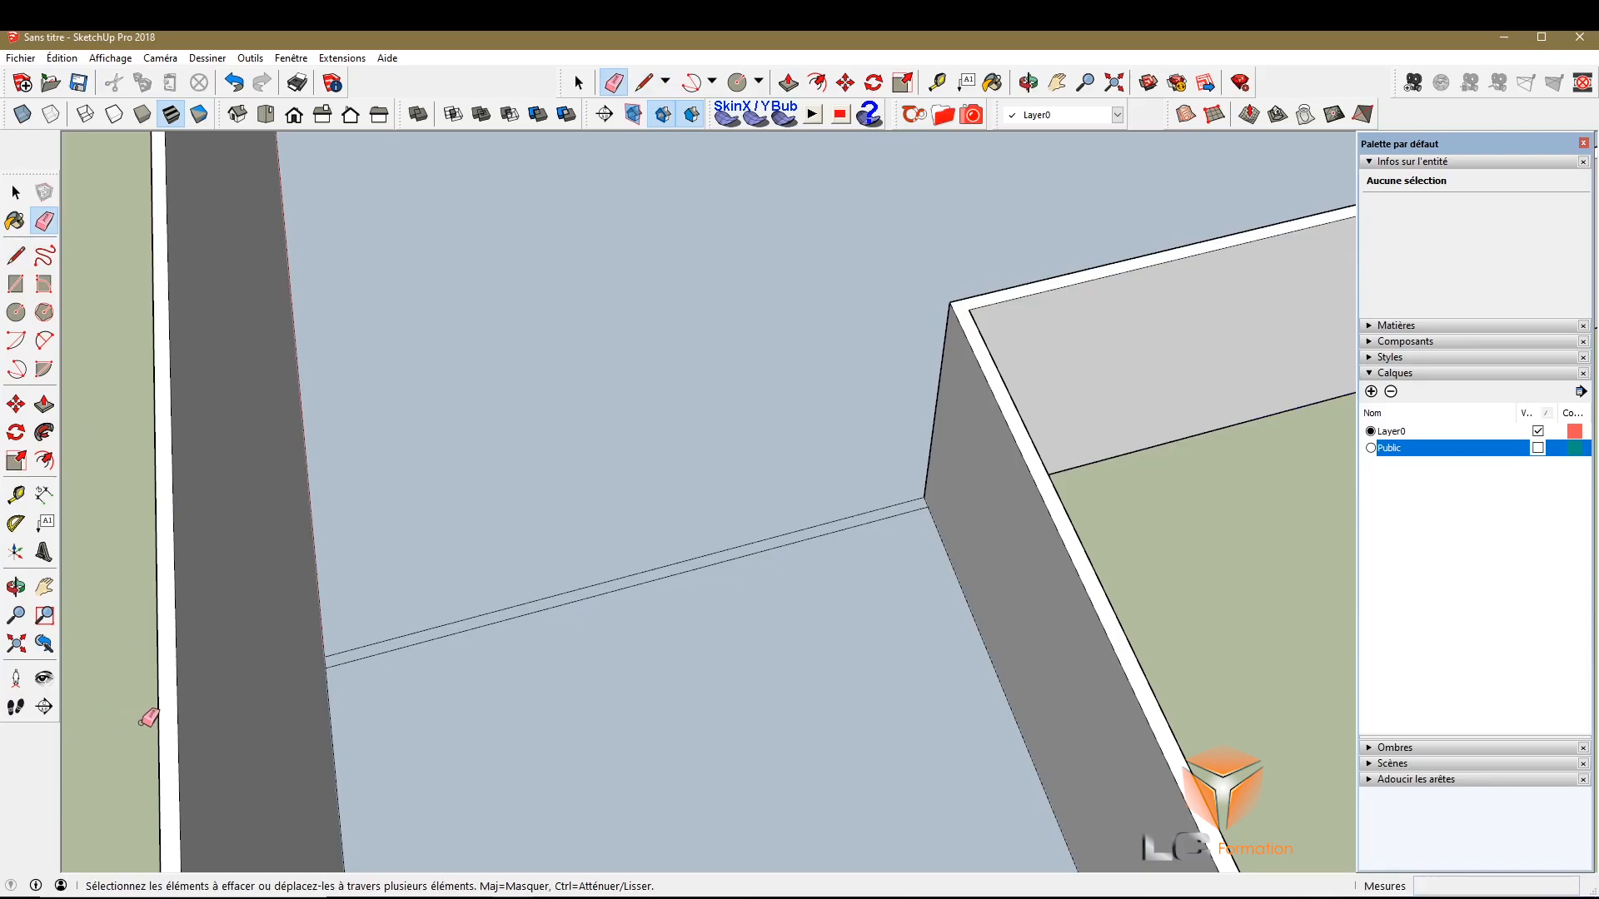
Try raising the partition's floor strip to 5 m with Push/Pull, and undo it
left_click(44, 404)
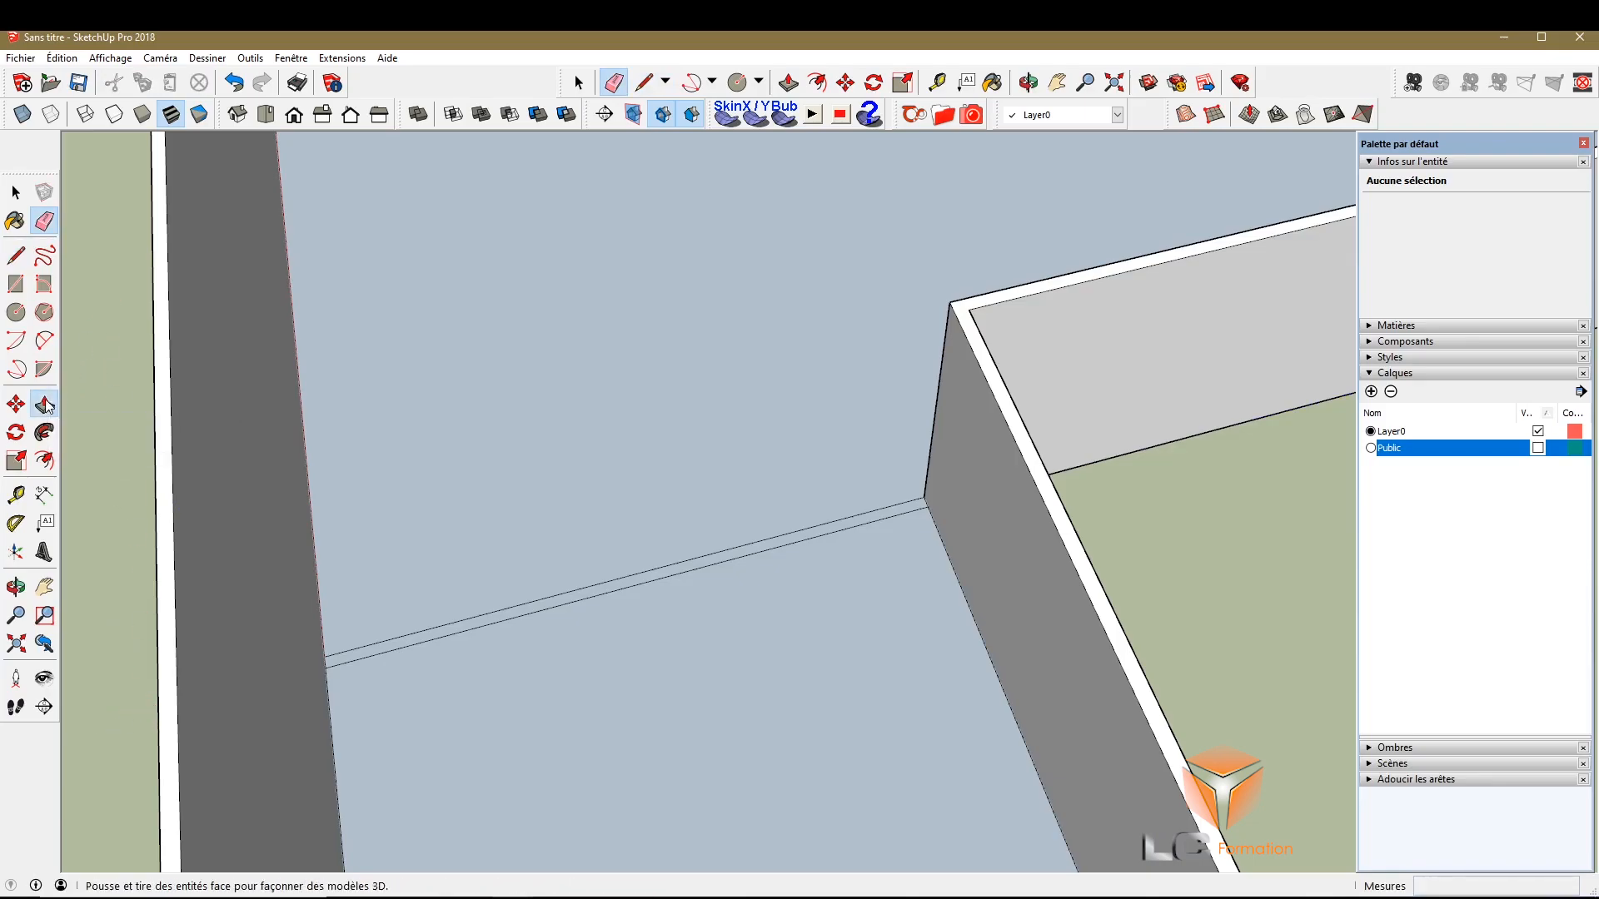
left_click(856, 531)
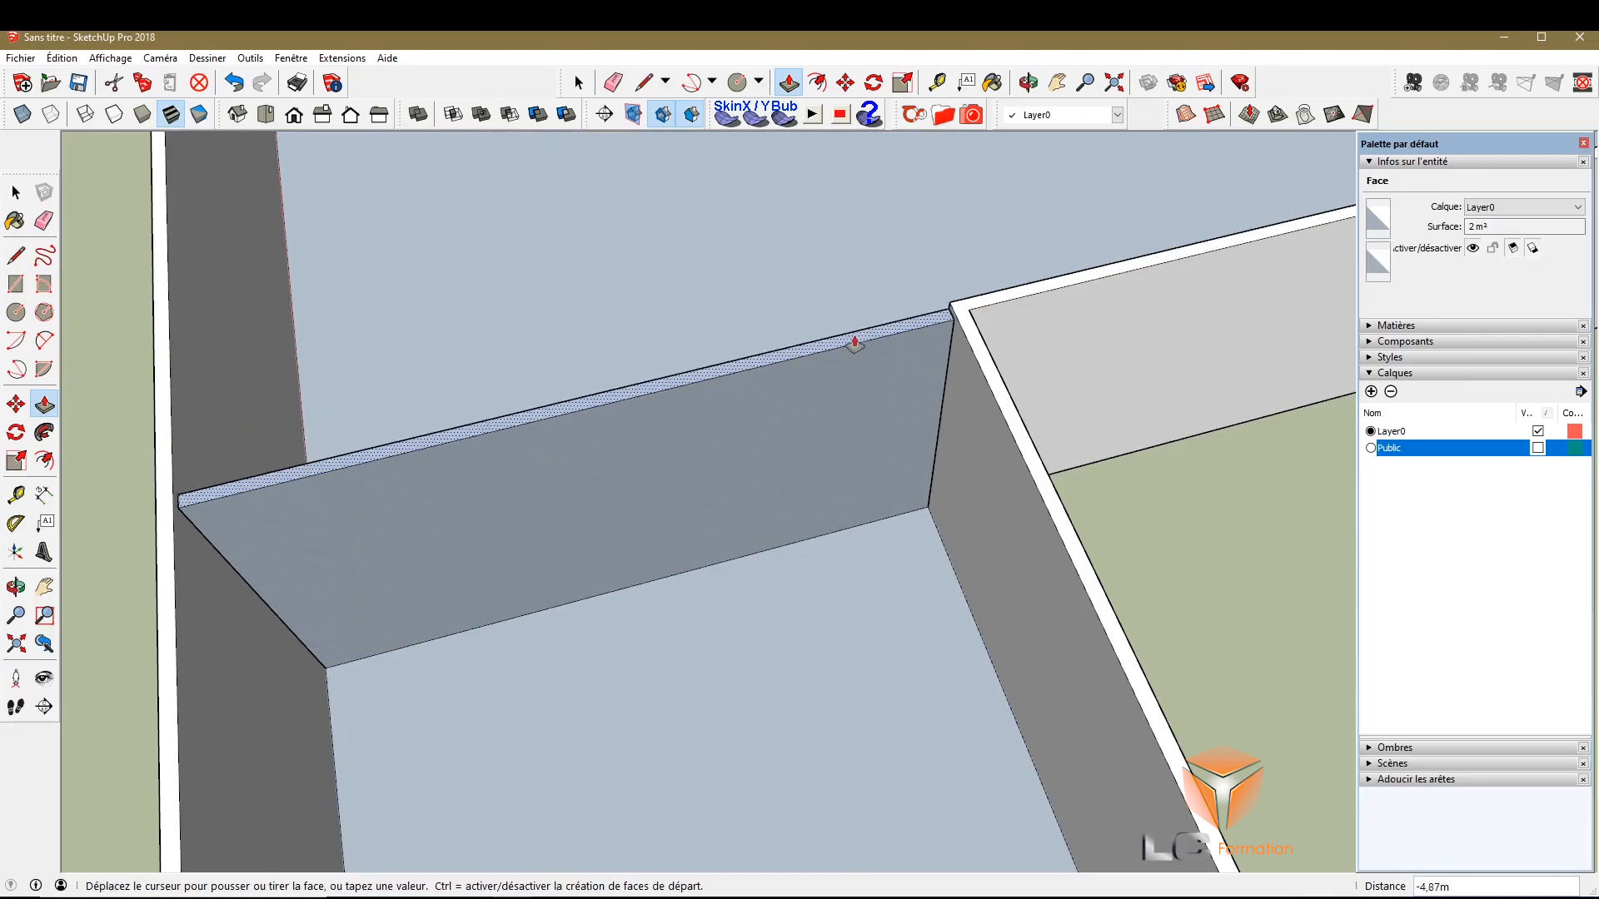
scroll(866, 345, "up", 2)
scroll(877, 335, "up", 3)
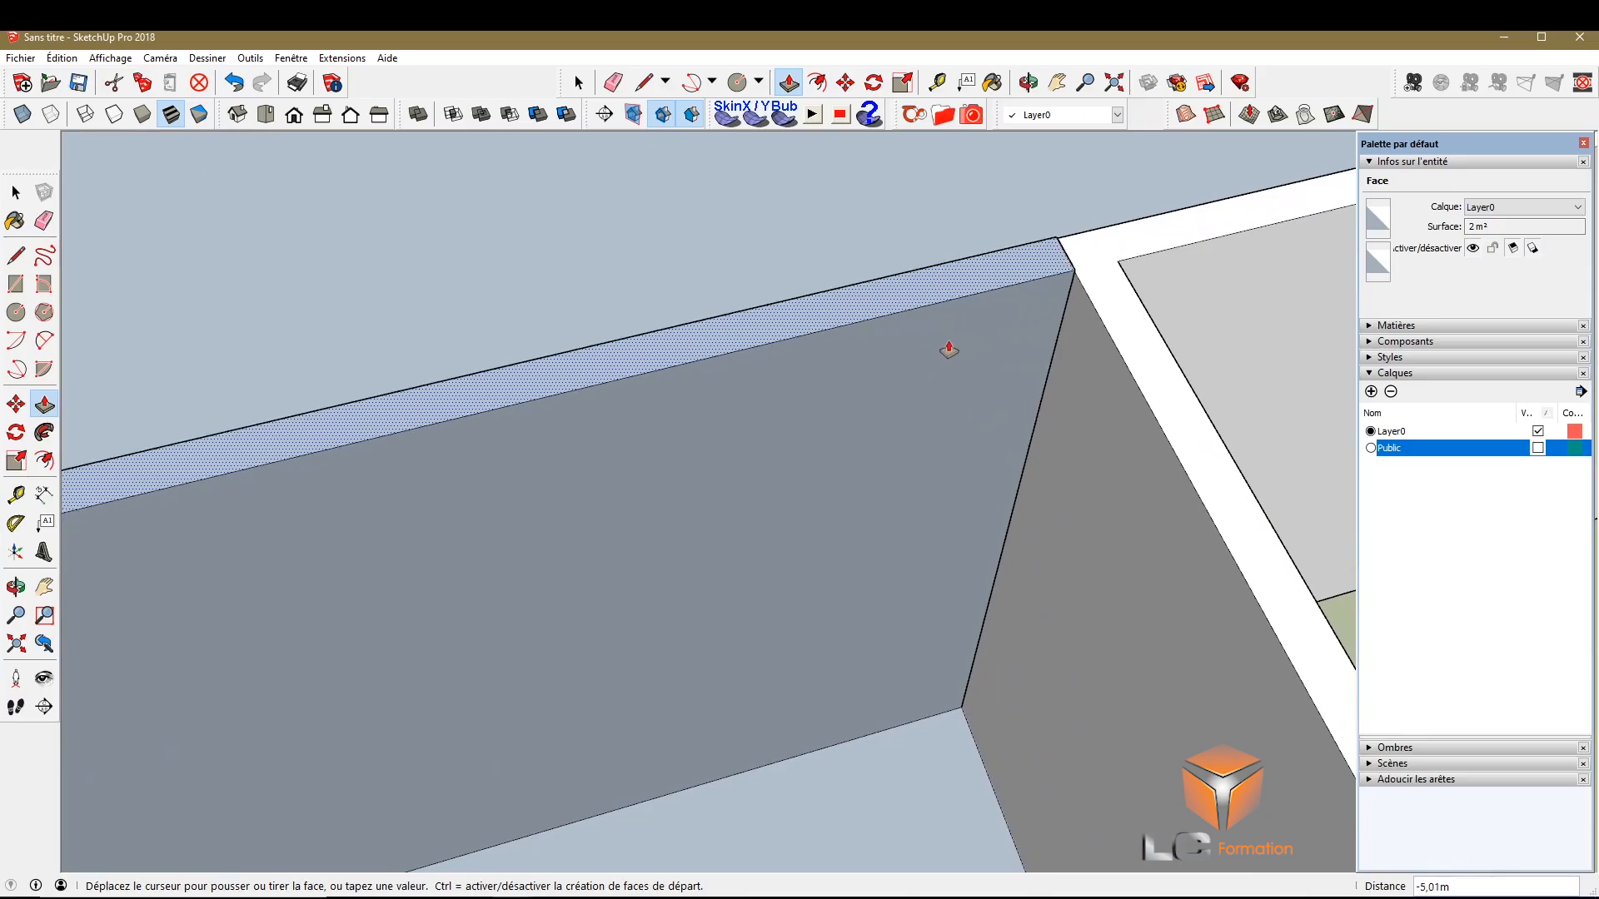
scroll(947, 350, "down", 2)
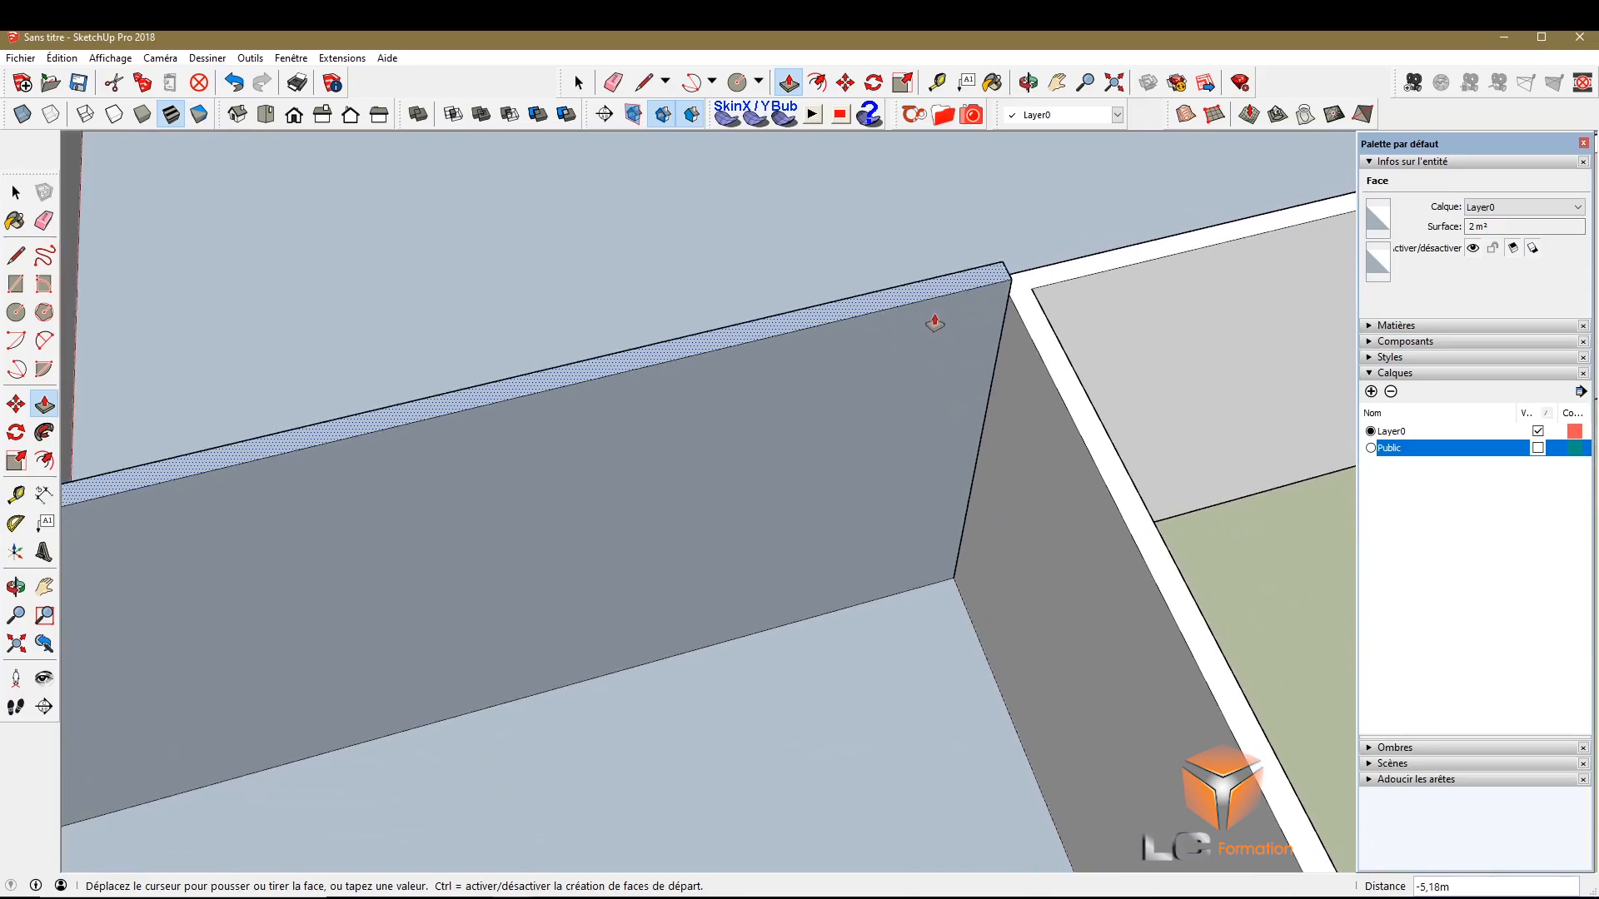
left_click(904, 395)
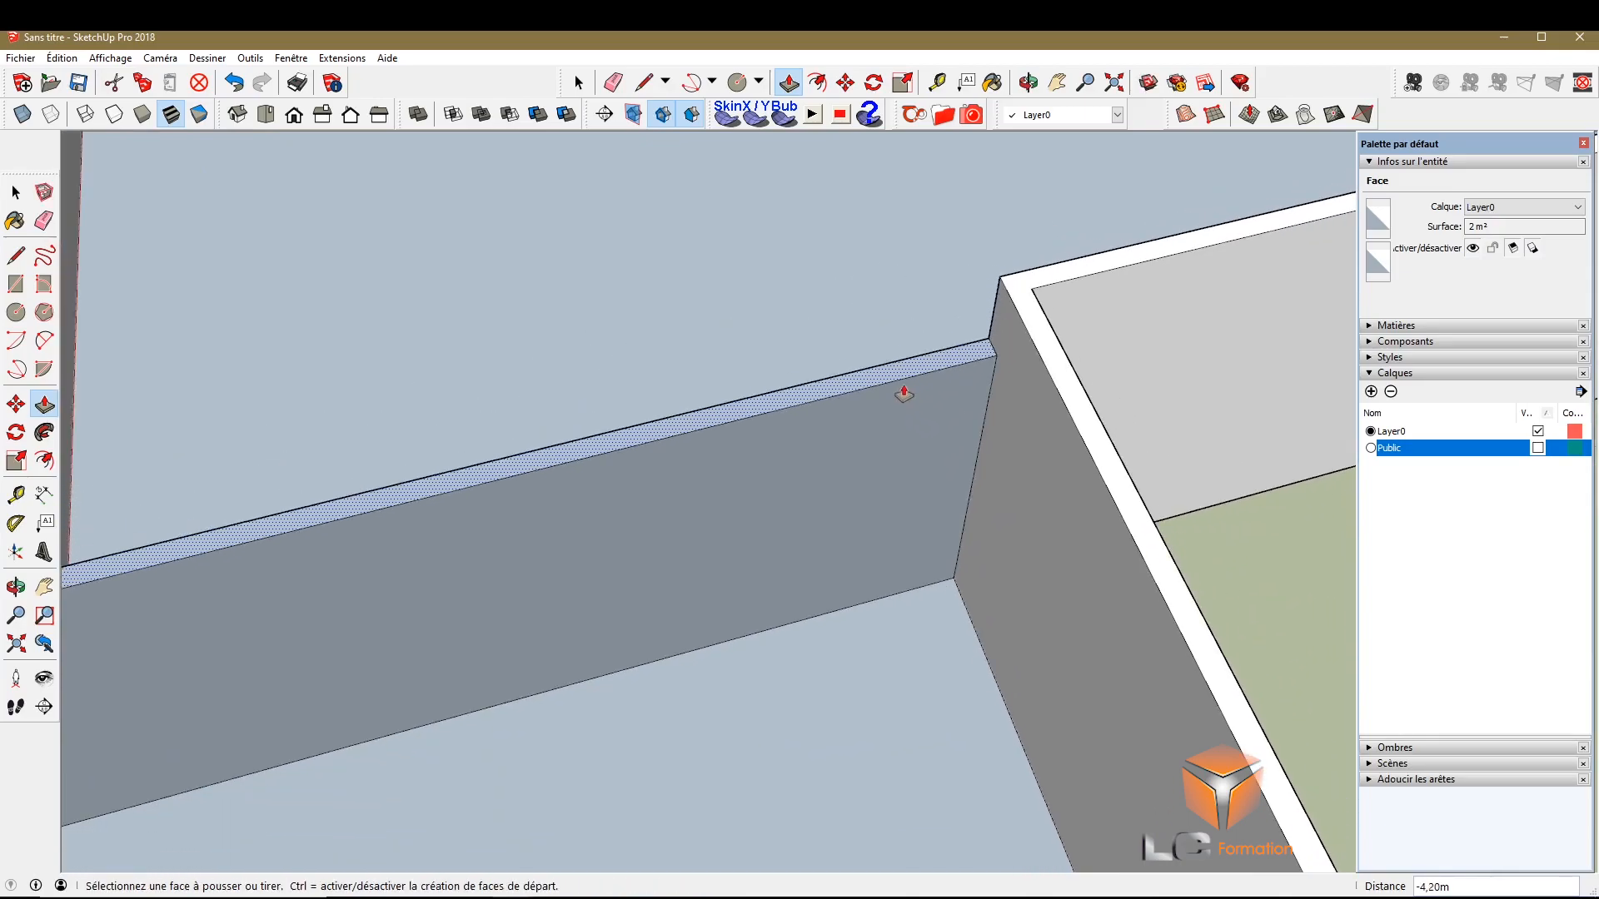
left_click(904, 395)
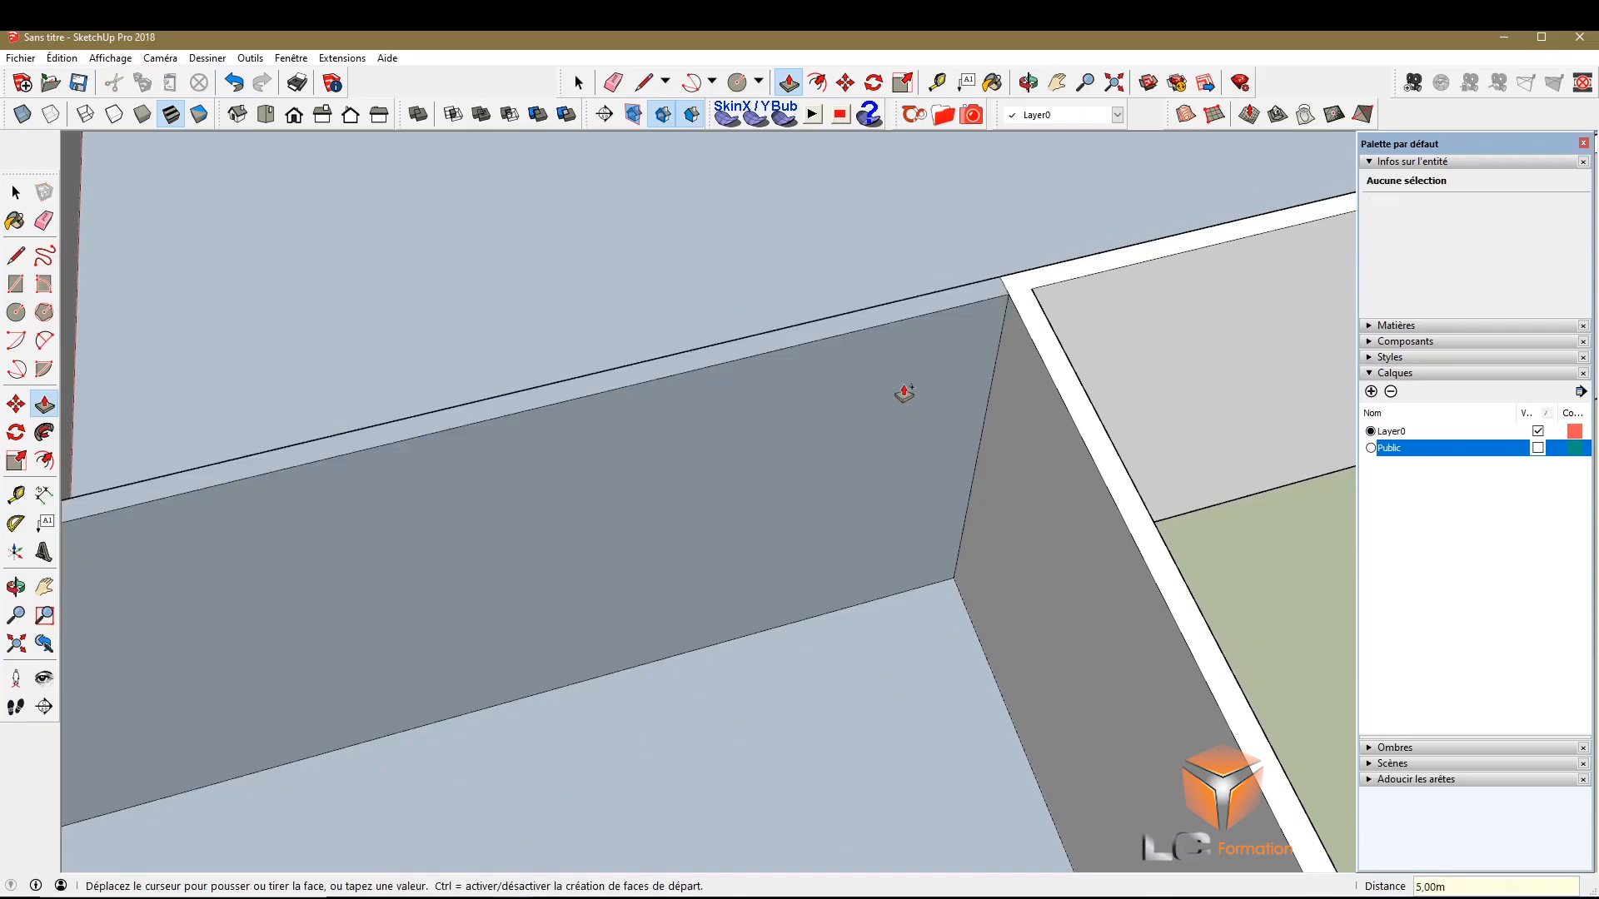
key("ctrl+z")
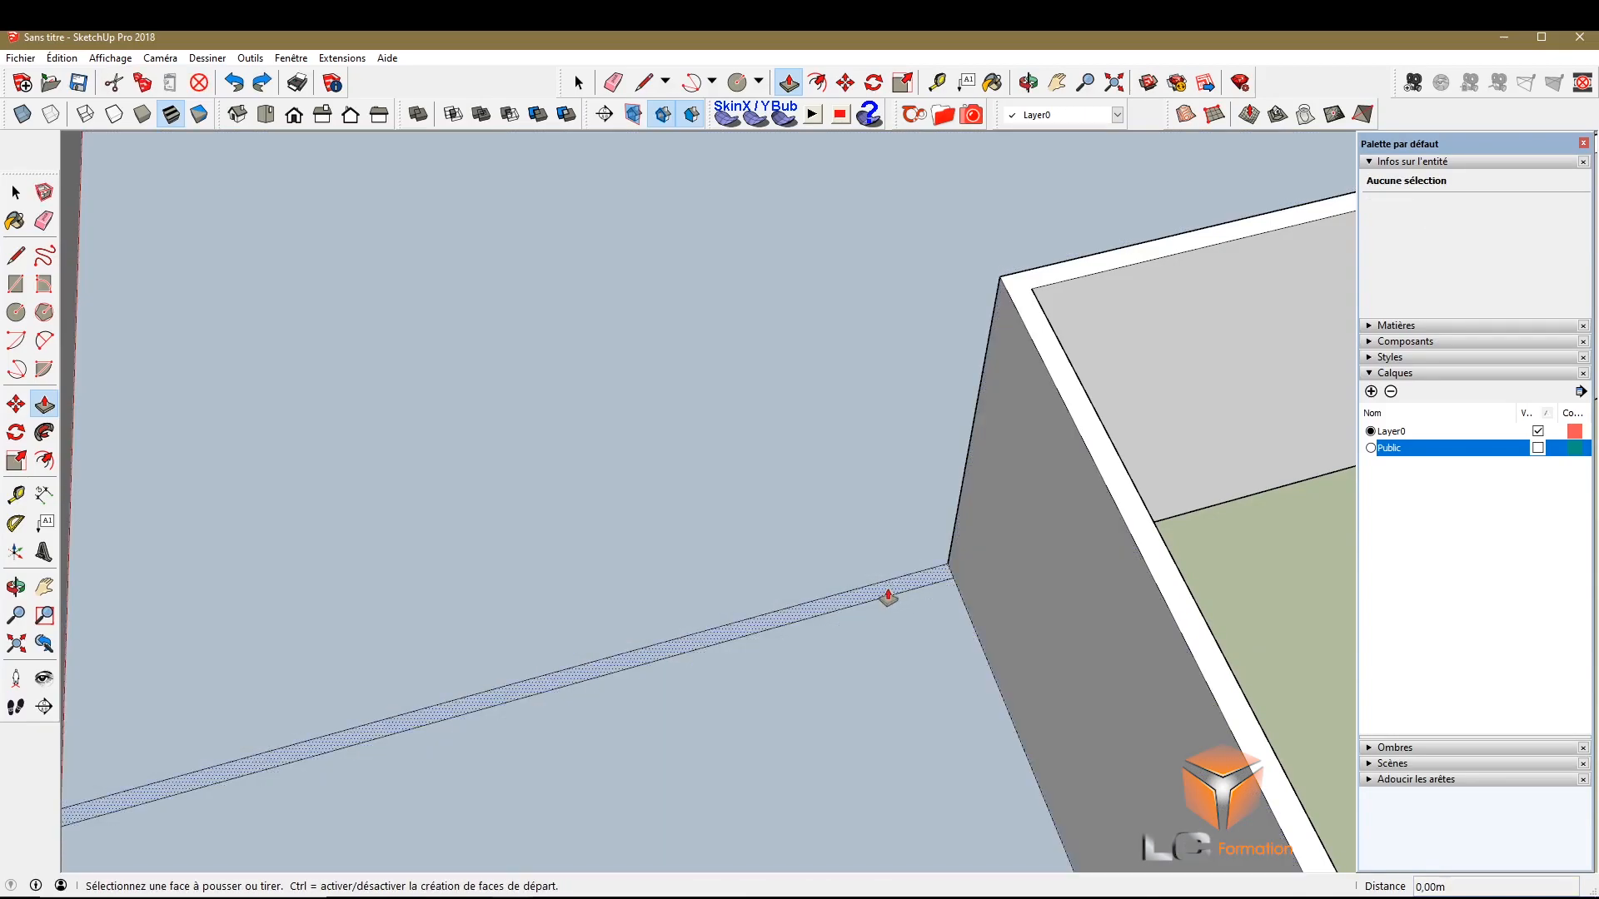
Push/Pull the partition's floor strip up 5 m, level with the top edge of the existing walls, and clear the selection
left_click(887, 597)
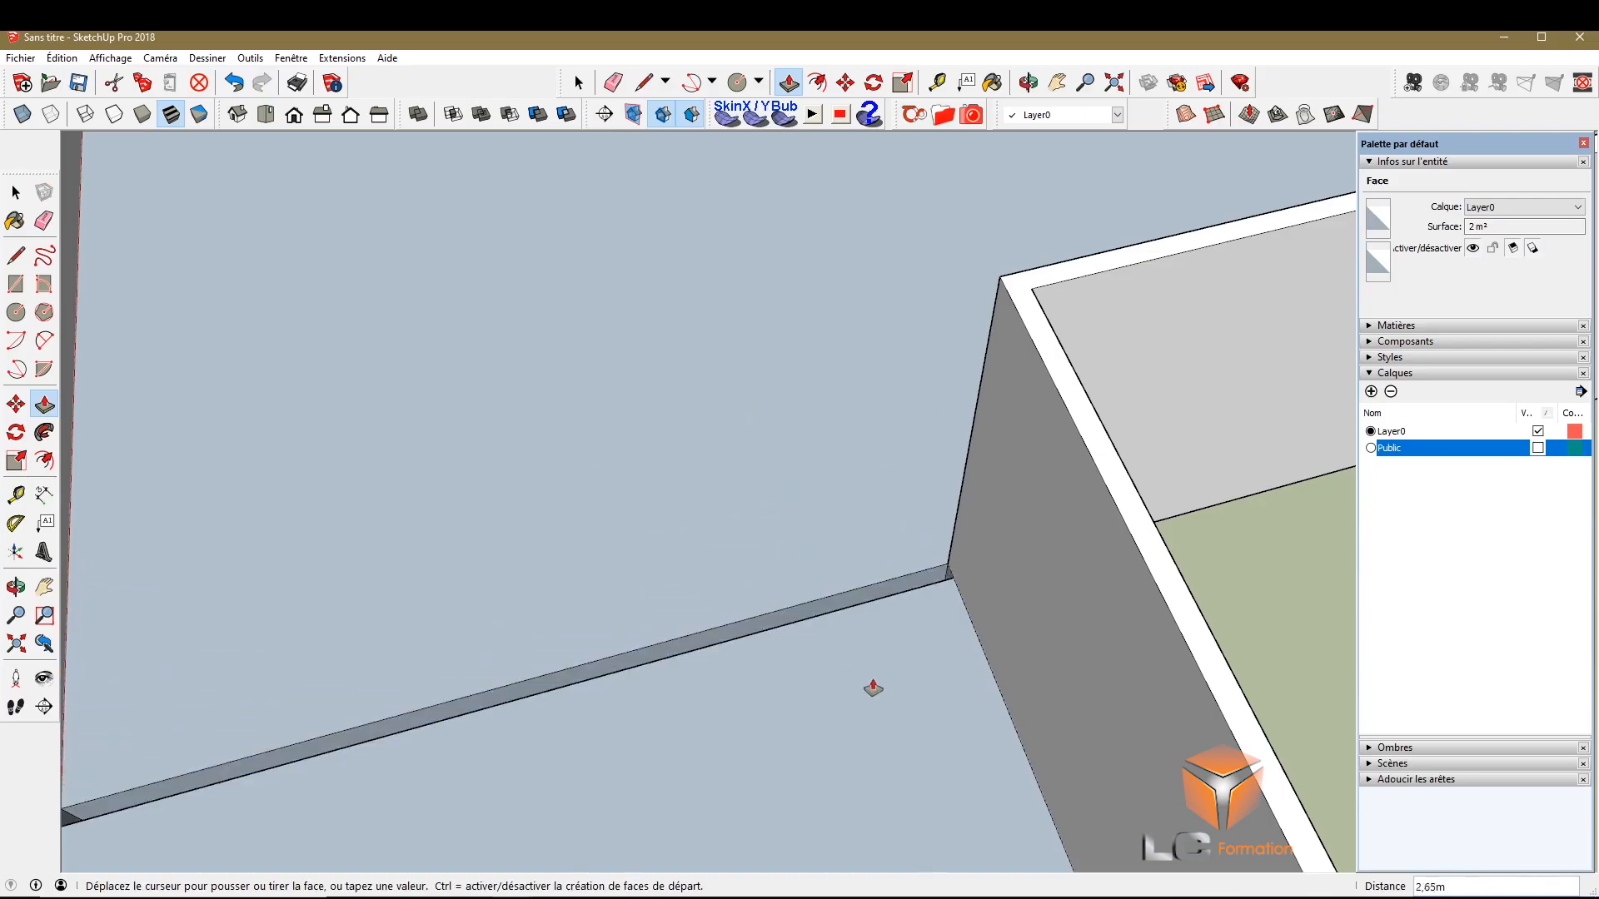
scroll(846, 481, "down", 4)
scroll(804, 442, "up", 4)
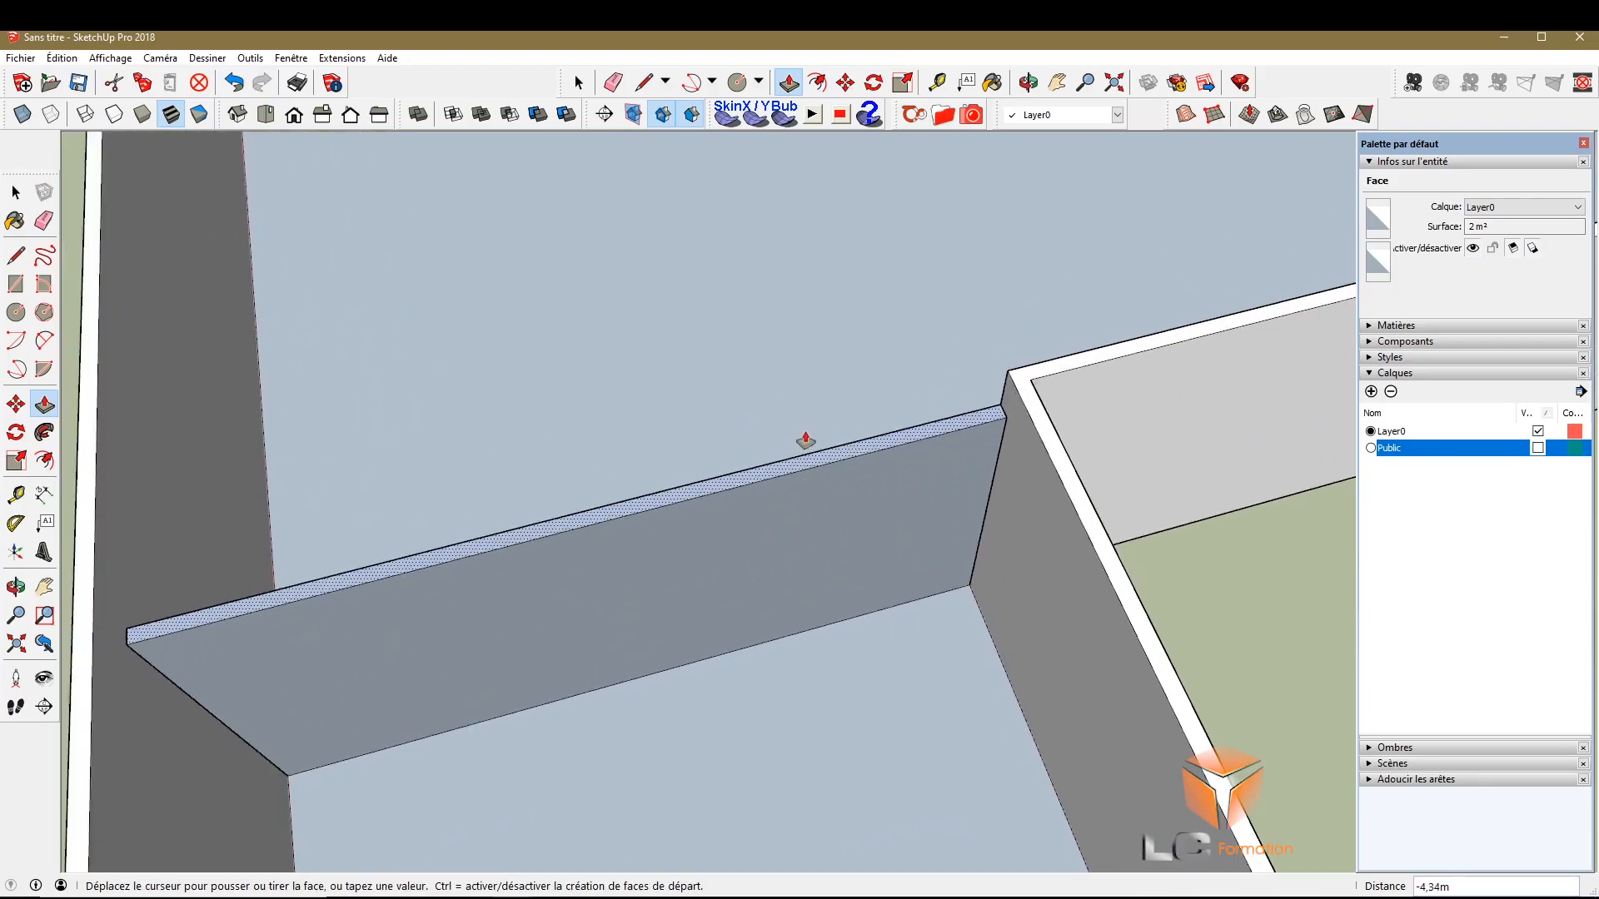
scroll(981, 321, "down", 4)
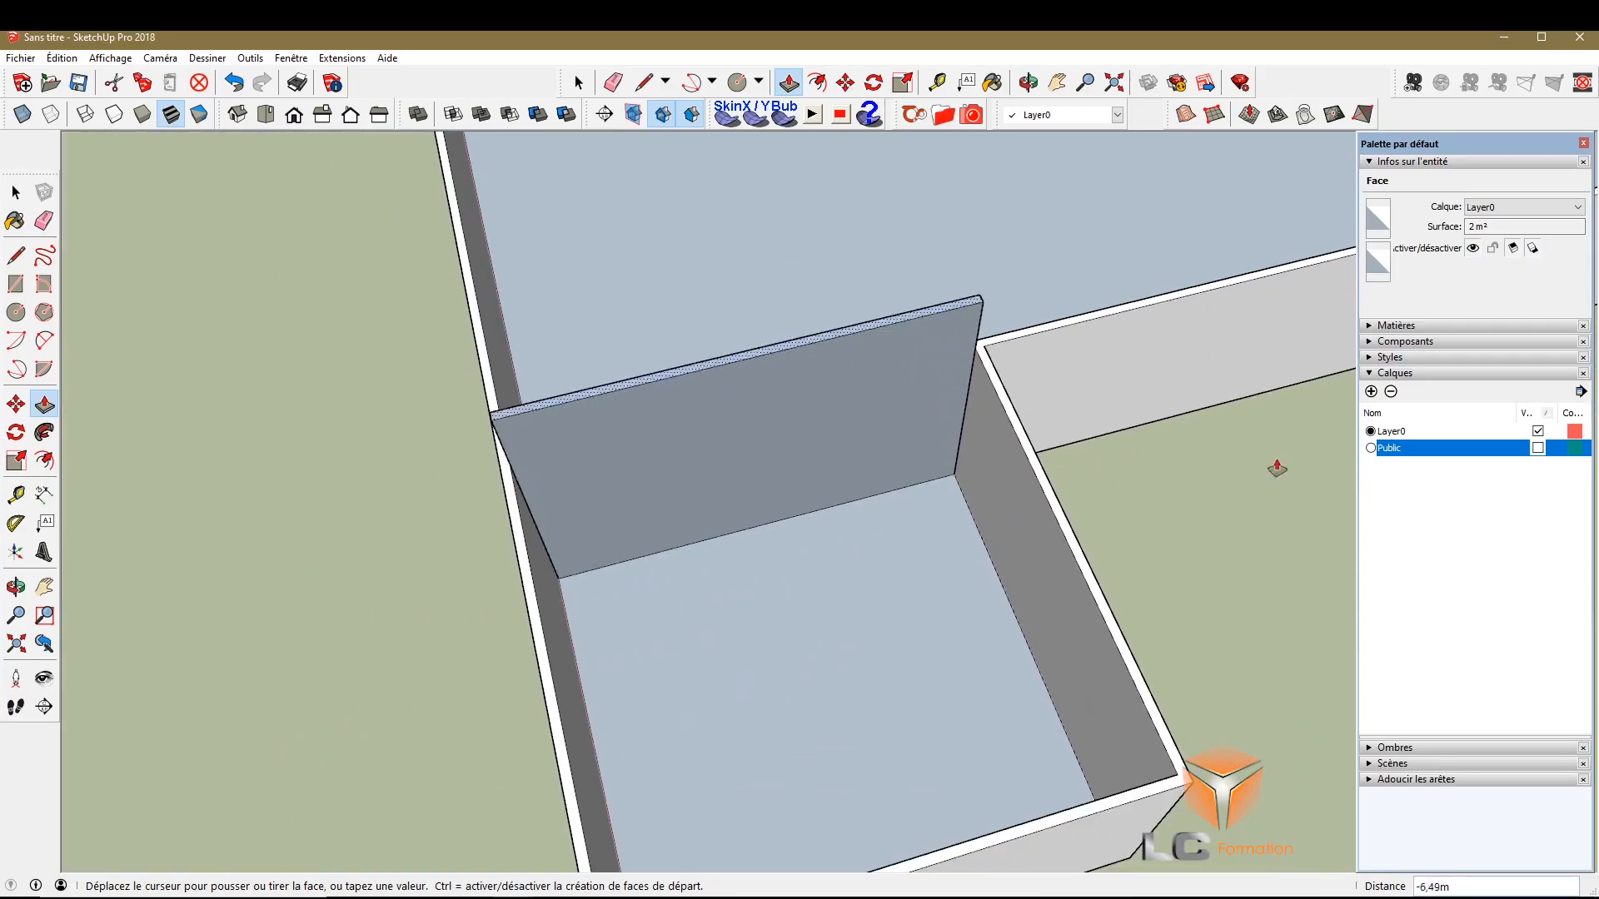
scroll(1042, 392, "down", 1)
scroll(1042, 392, "down", 1)
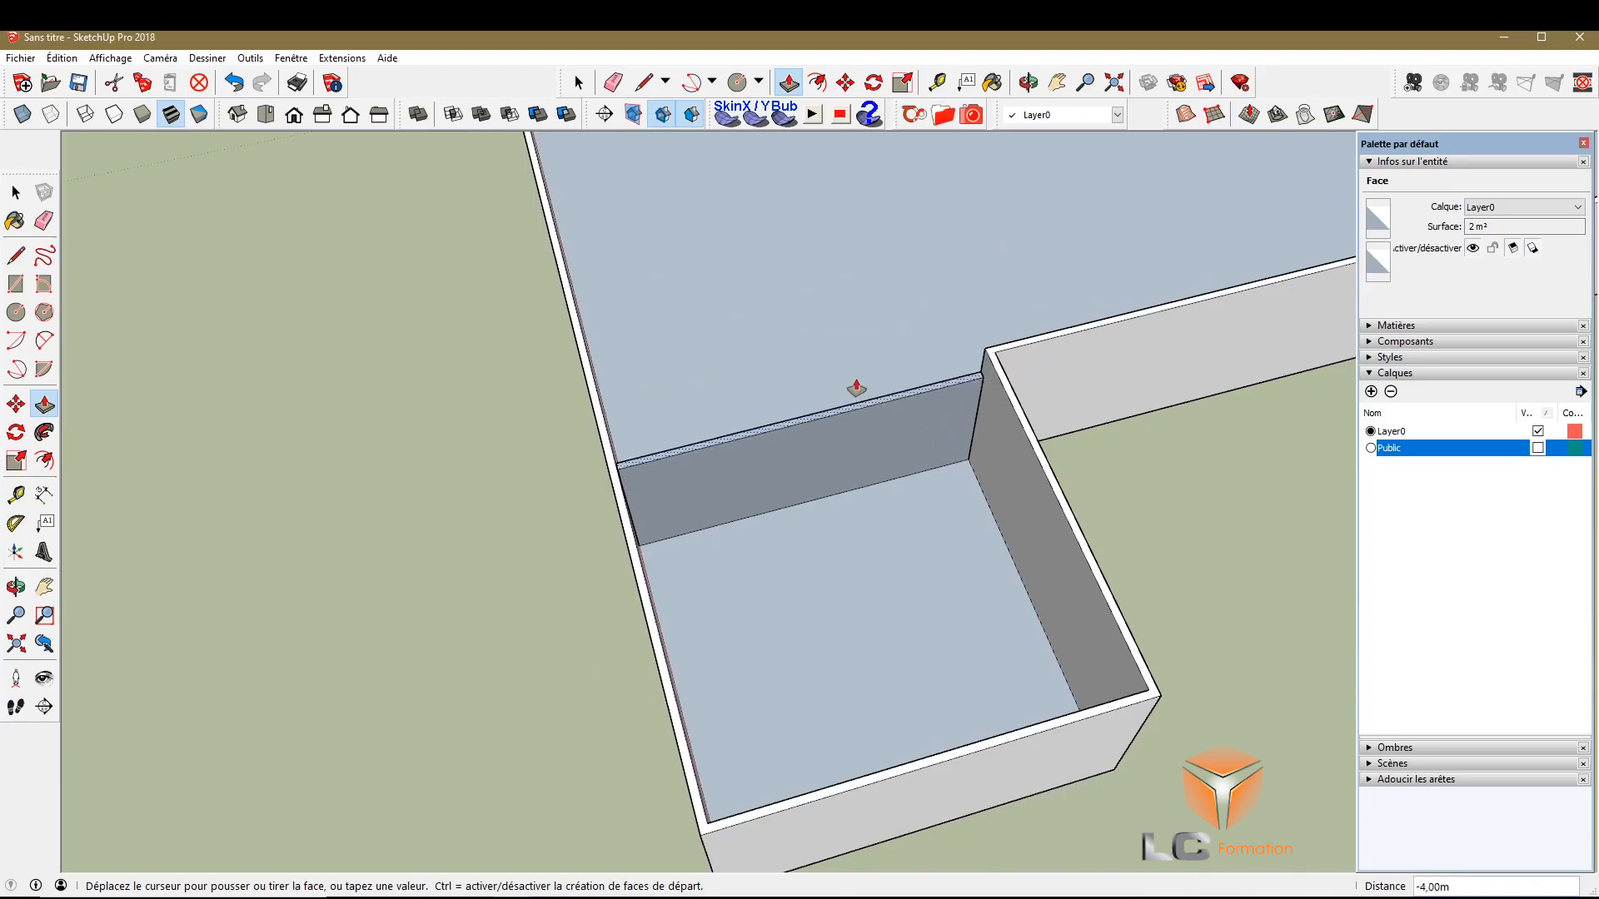
scroll(858, 379, "up", 1)
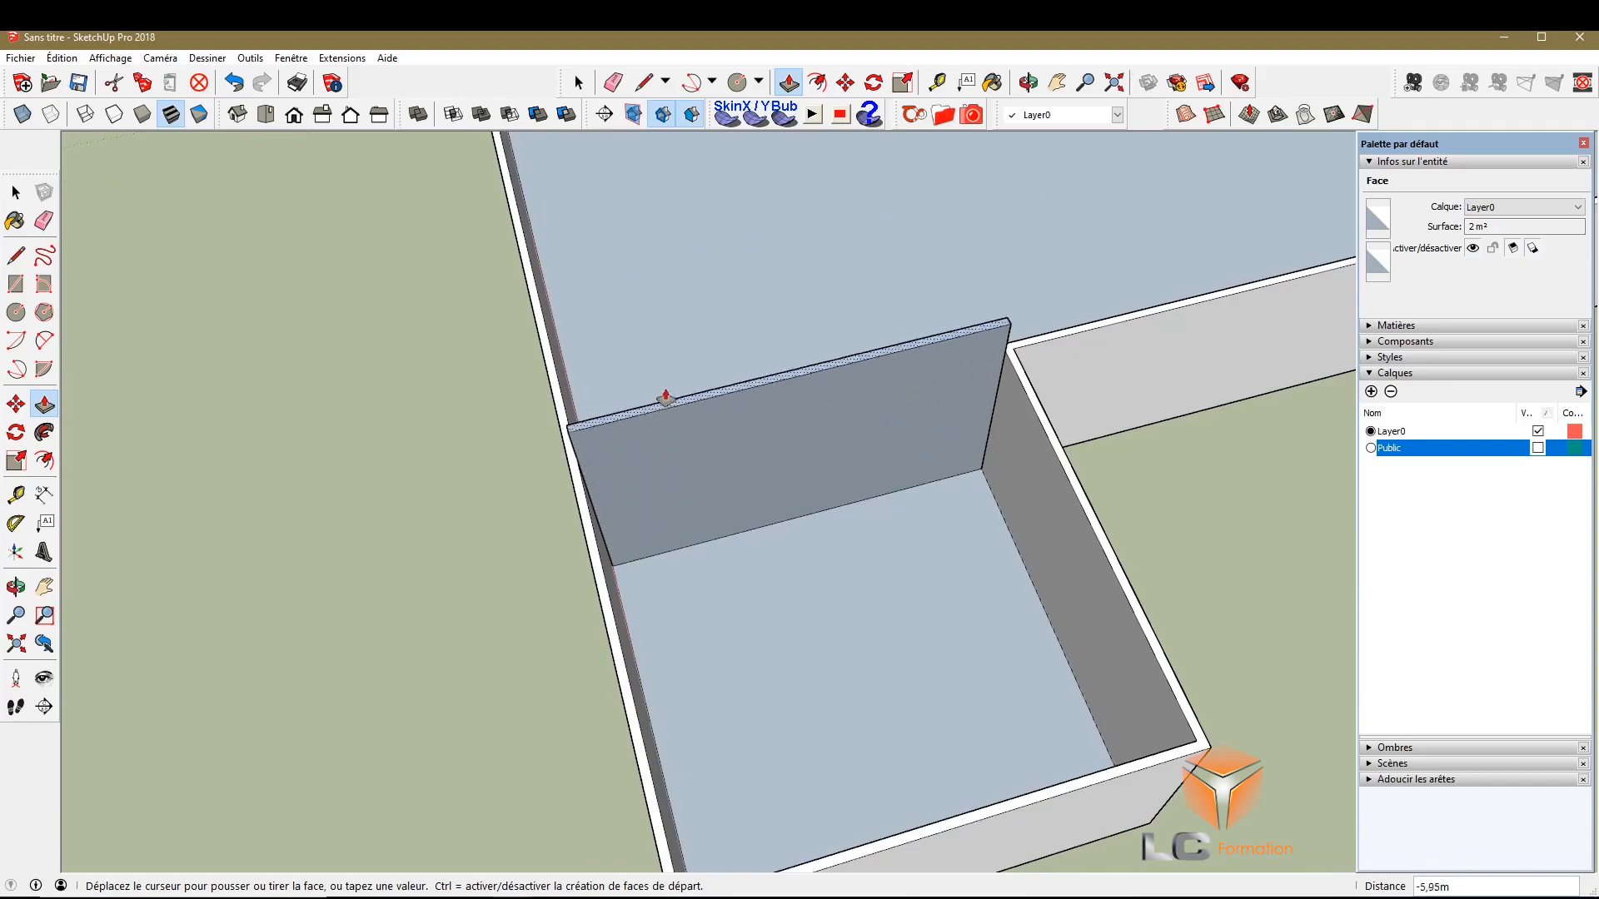
scroll(854, 379, "up", 1)
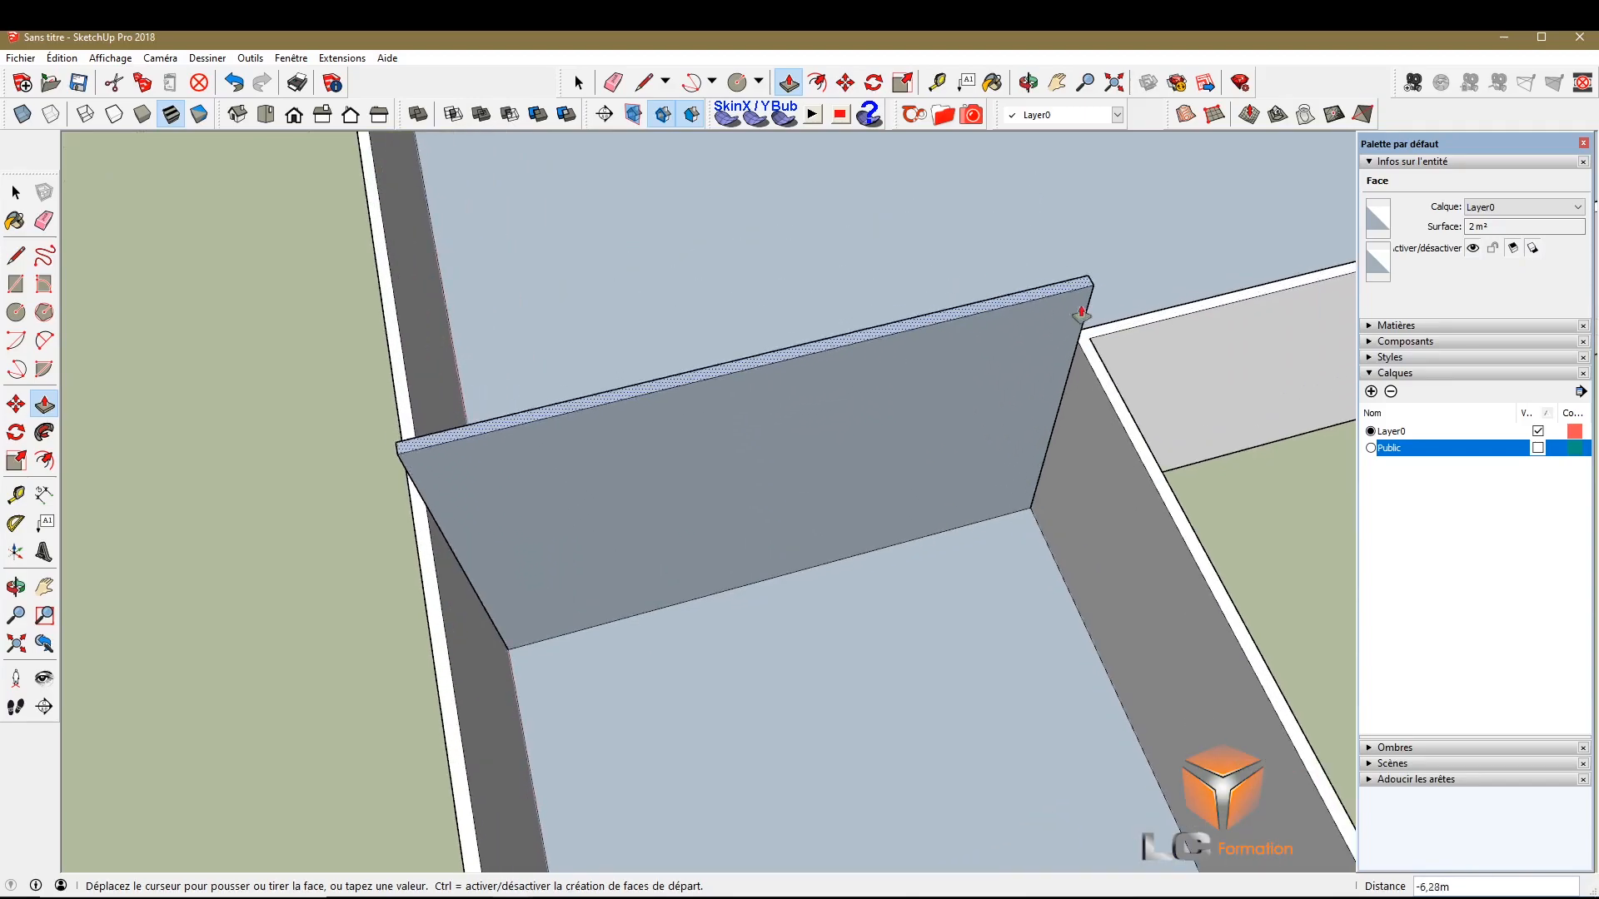
scroll(1141, 292, "up", 2)
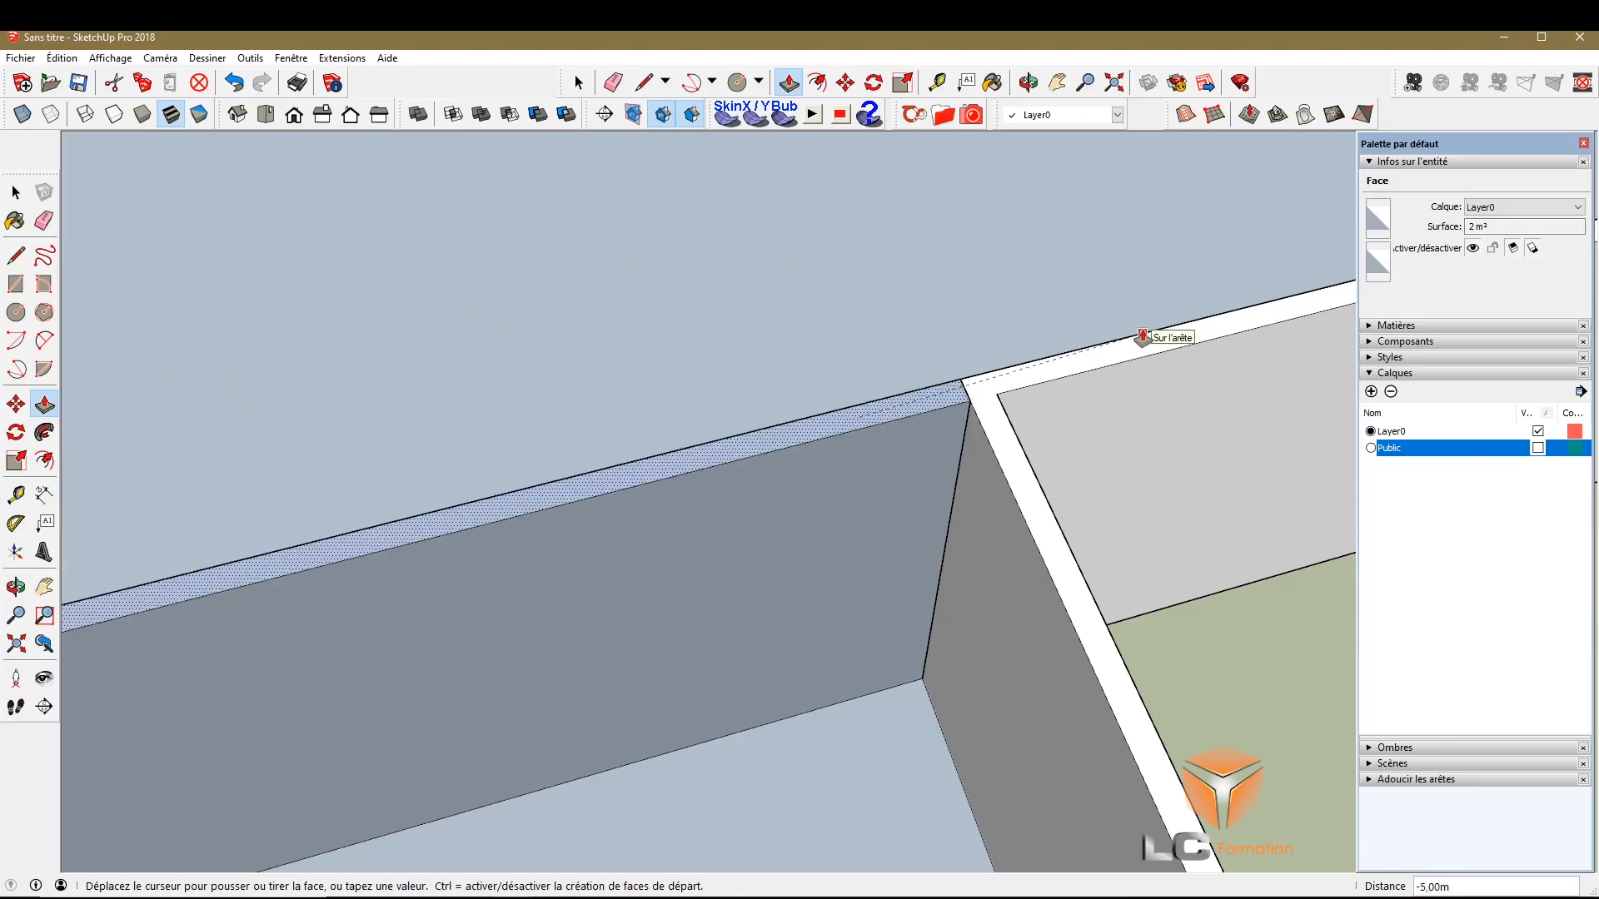
left_click(1142, 337)
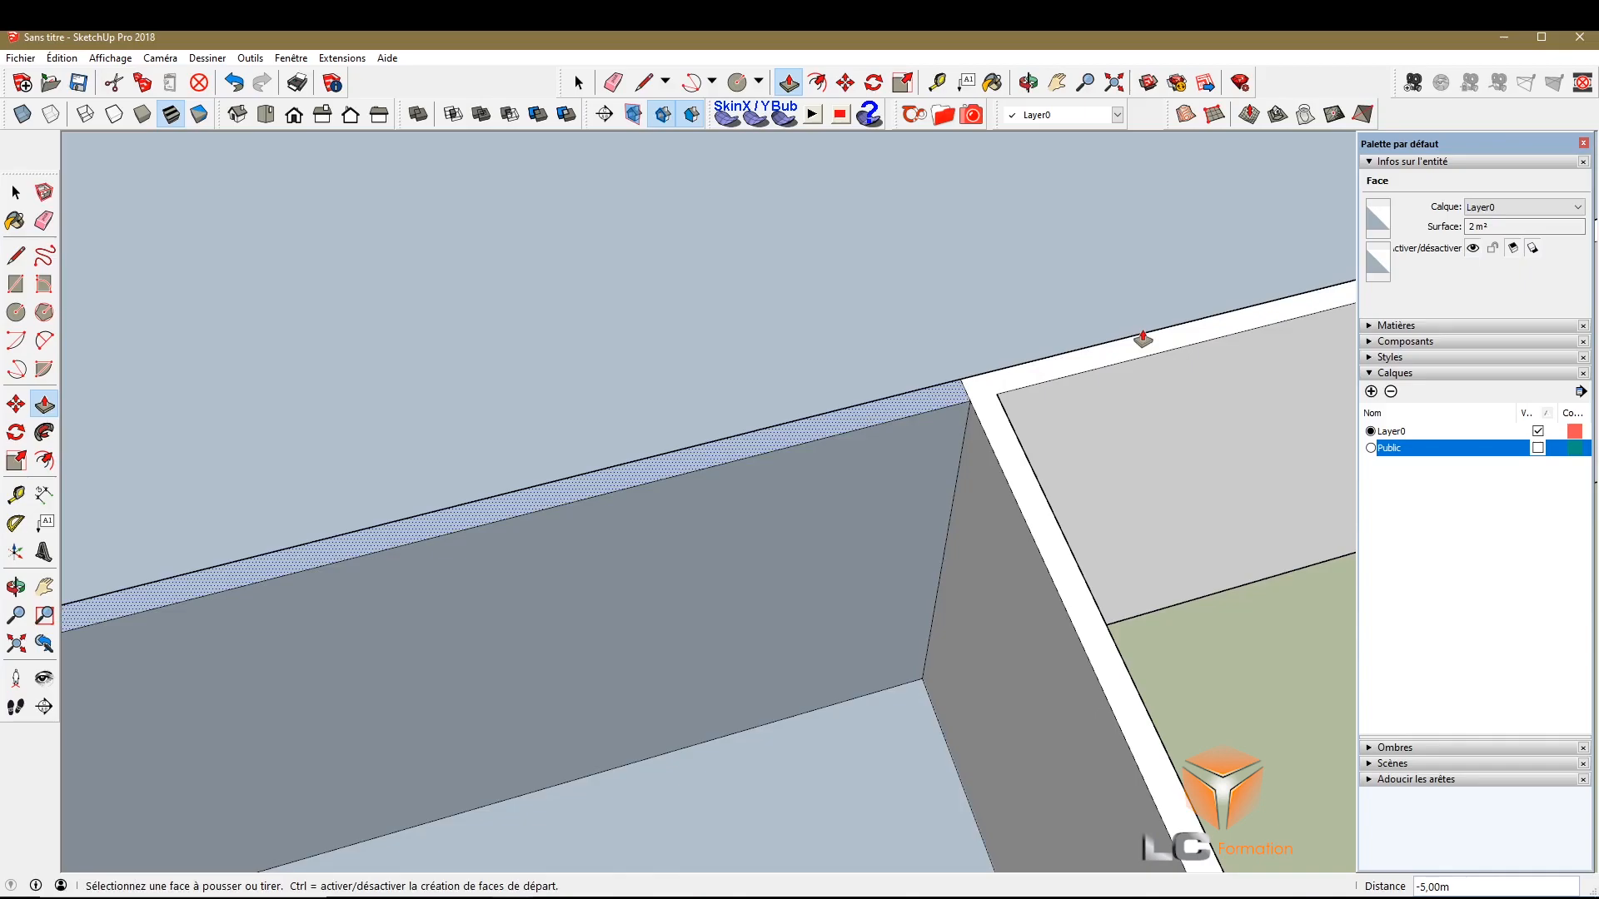
scroll(1143, 337, "down", 5)
key("space")
left_click(400, 454)
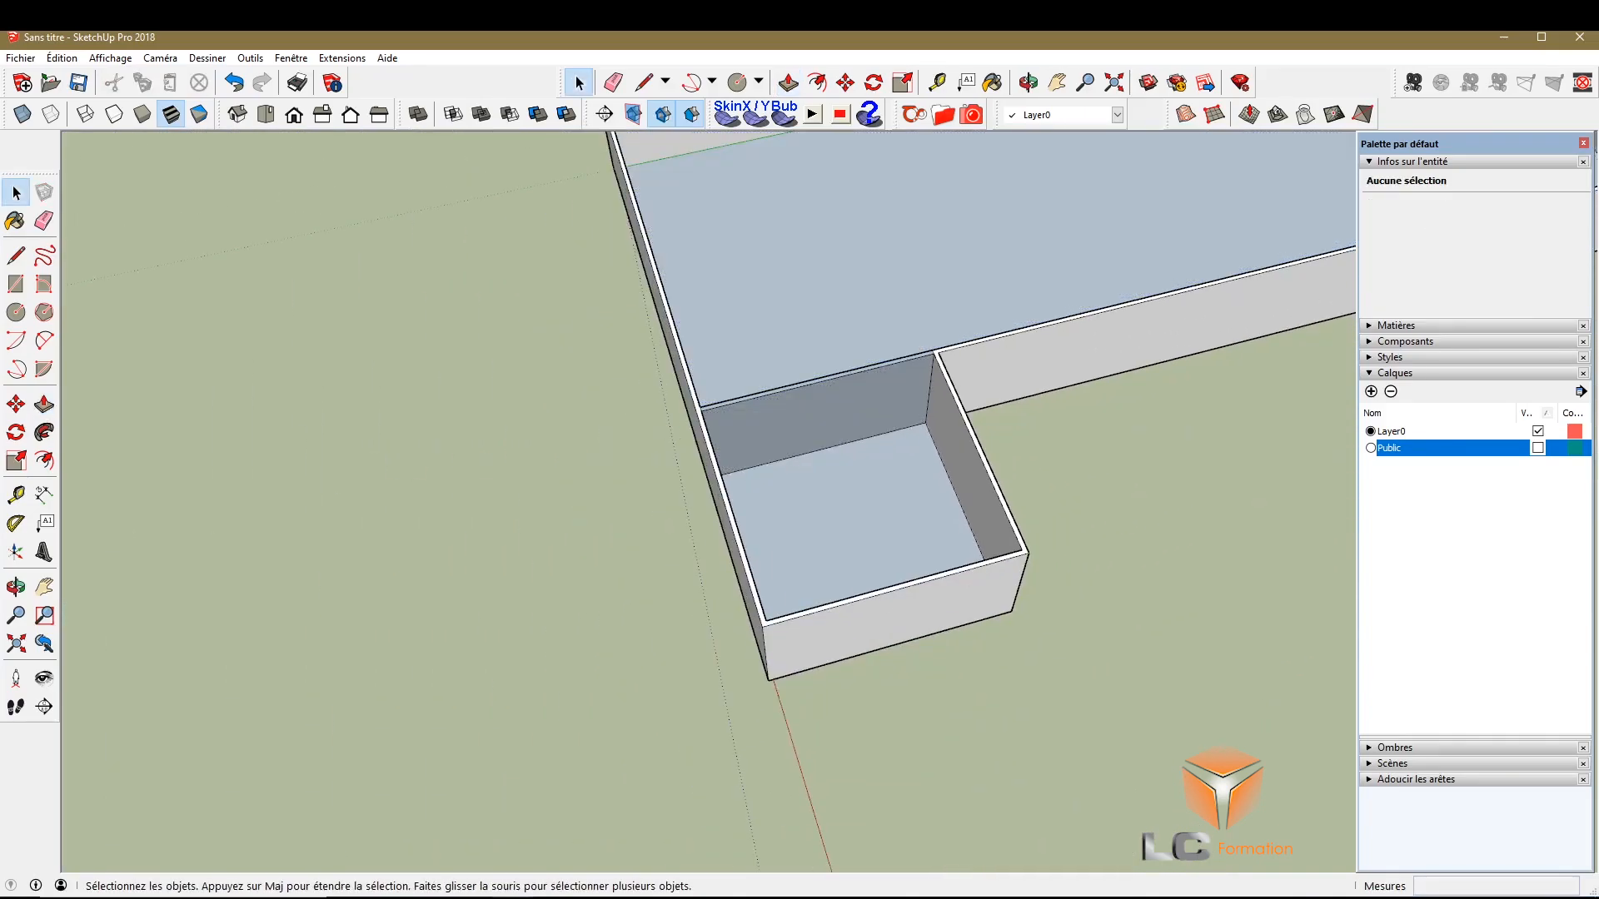
Examine the junction where the top of the partition meets the long outer wall
left_click(16, 587)
left_click_drag(770, 542, 328, 382)
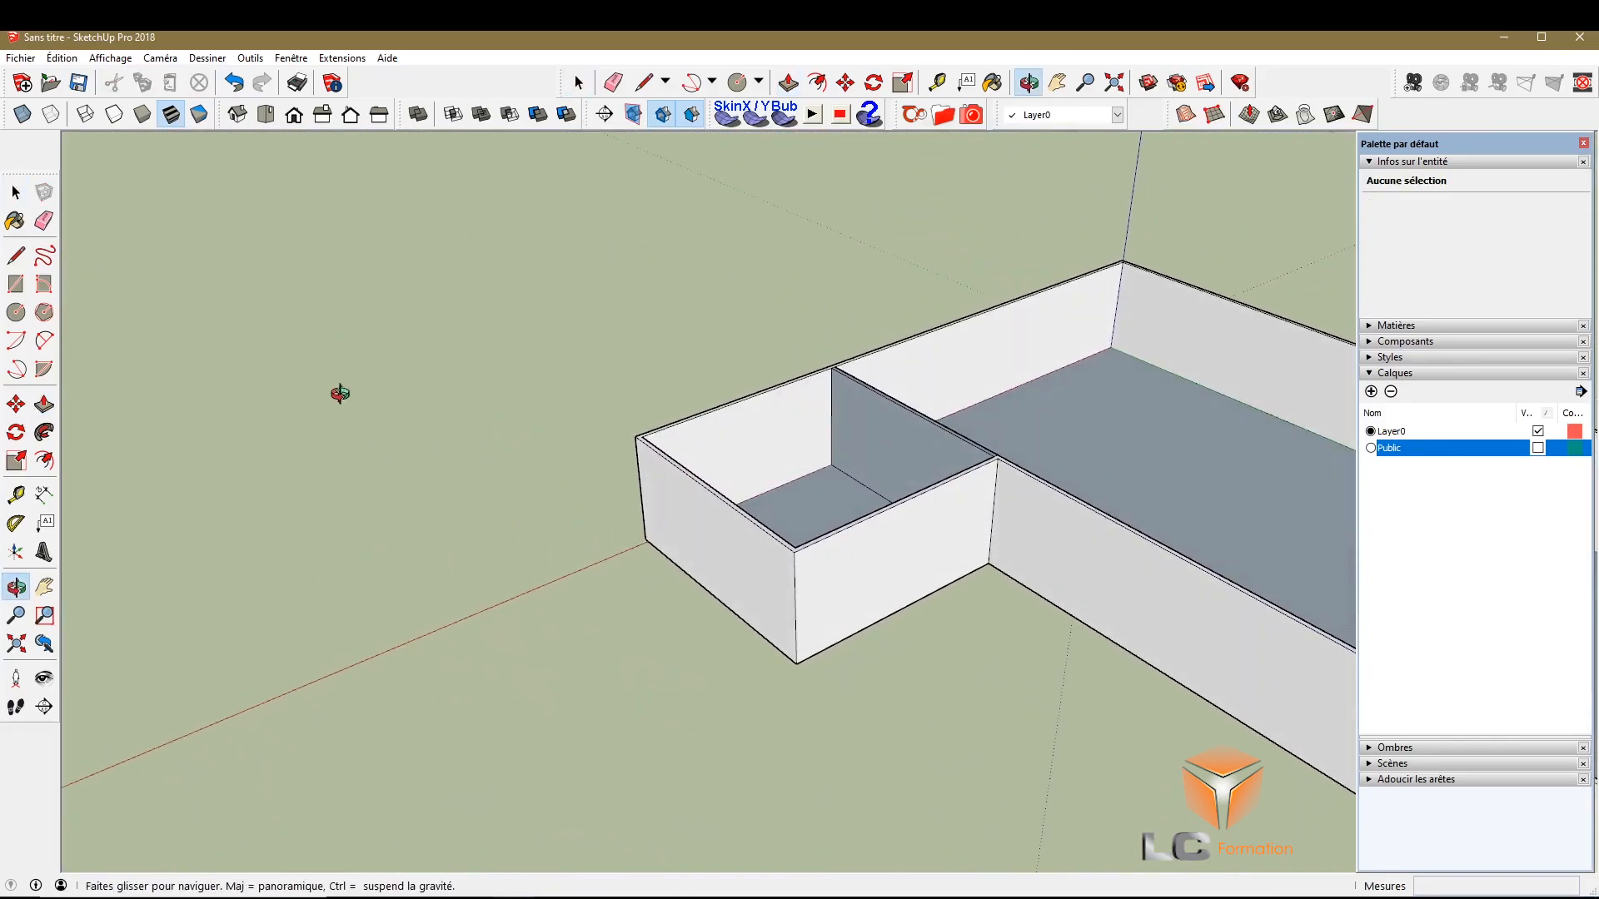
scroll(774, 380, "up", 10)
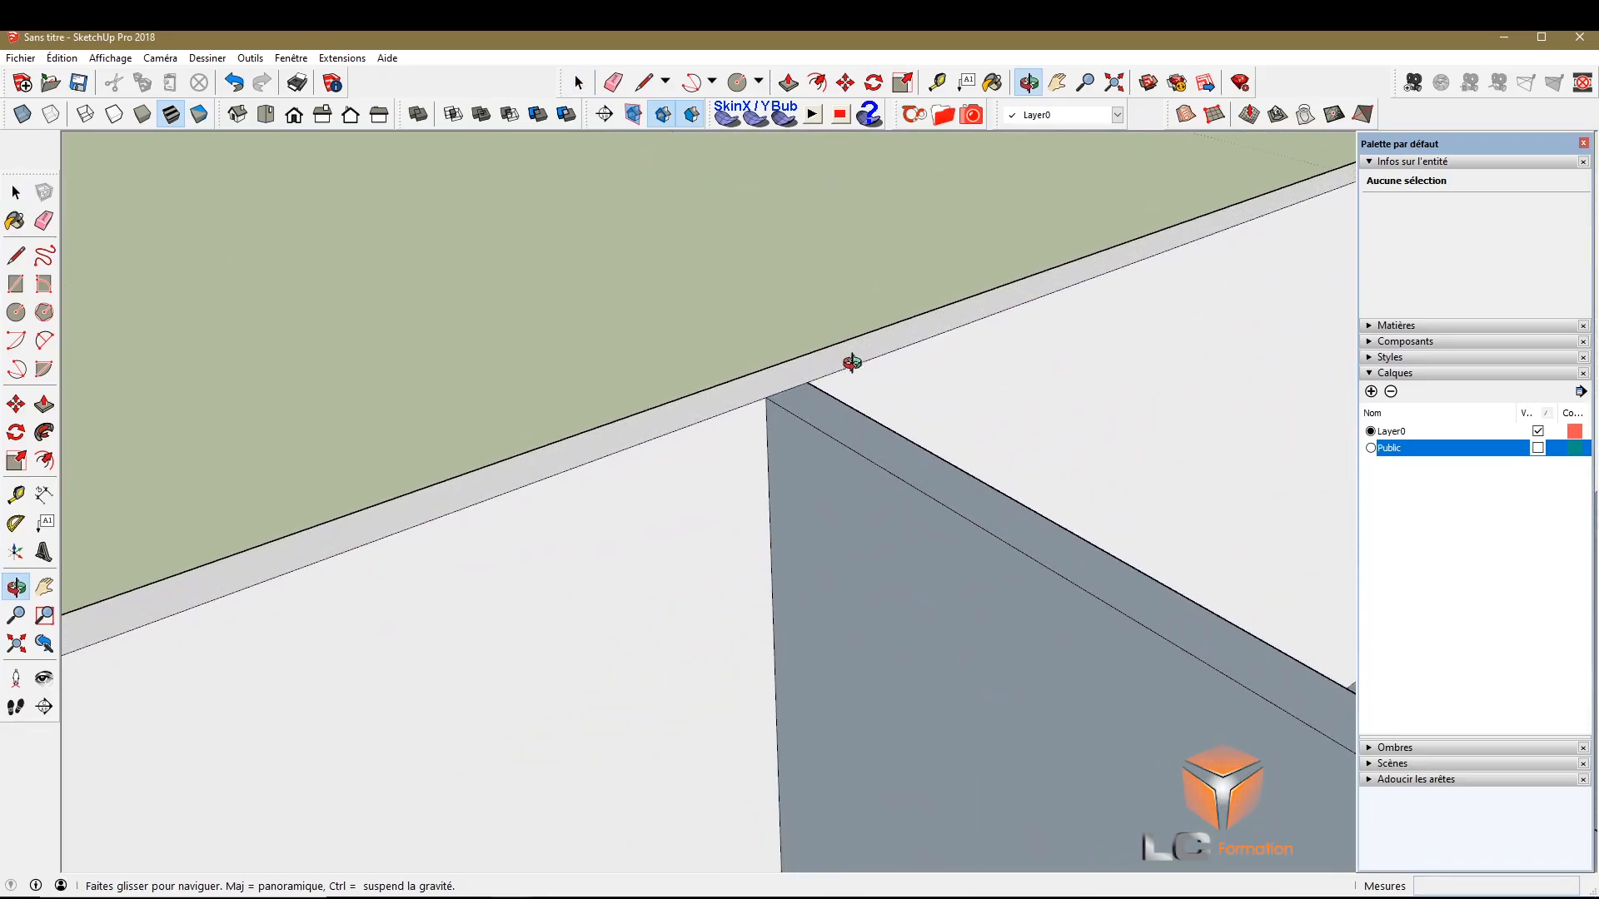
left_click_drag(837, 410, 669, 453)
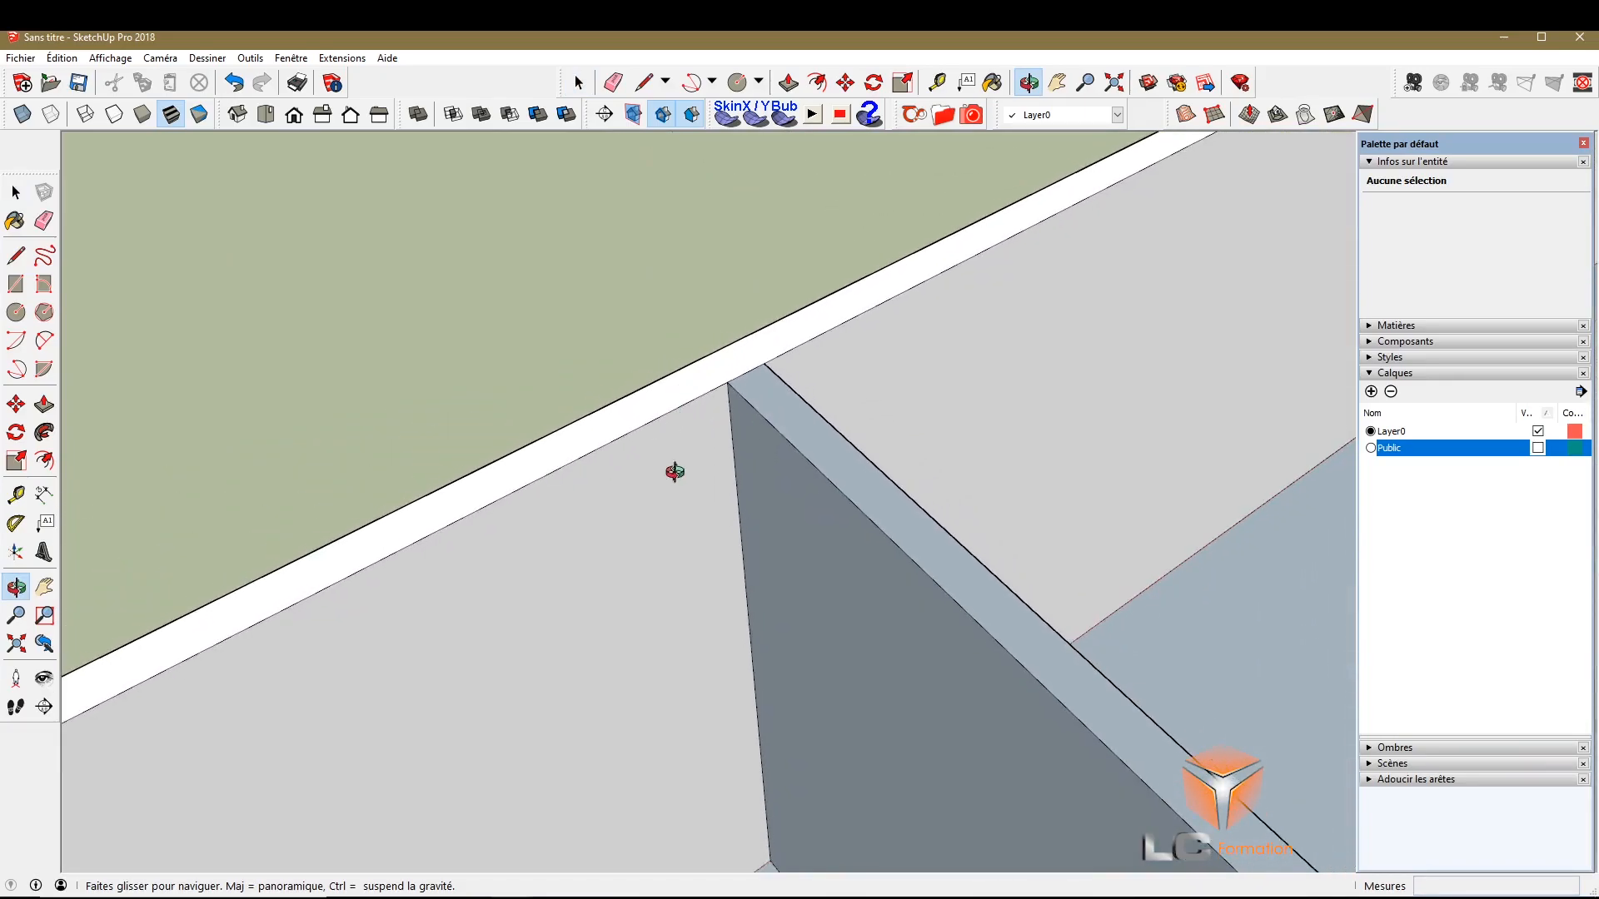
left_click_drag(757, 599, 765, 490)
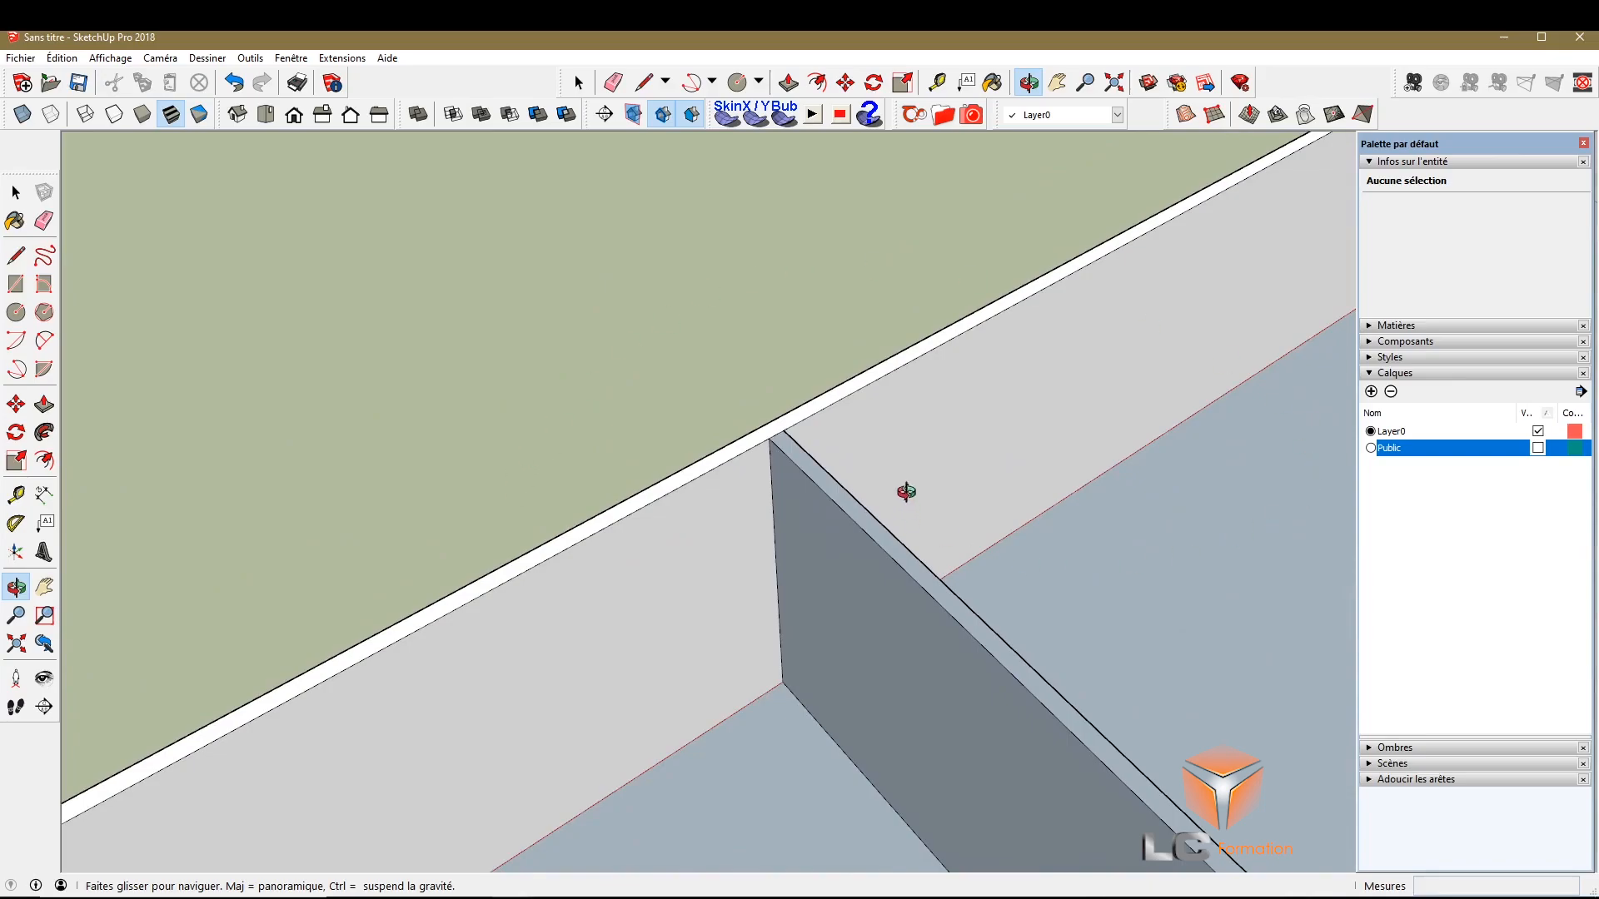
scroll(807, 467, "down", 3)
scroll(814, 553, "up", 1)
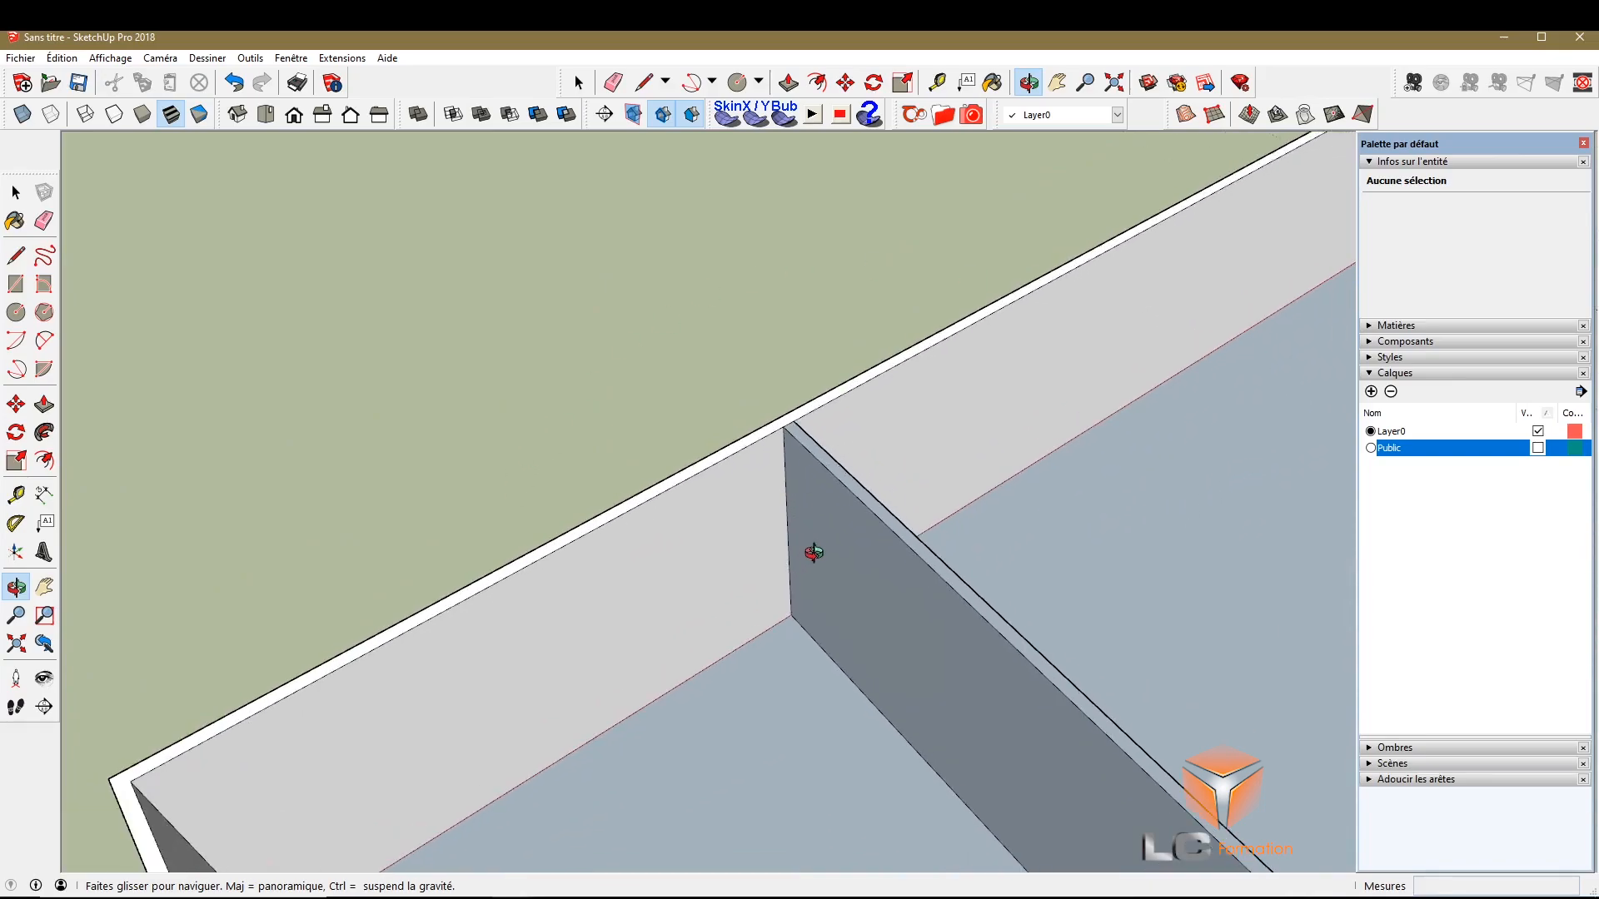
left_click_drag(813, 553, 828, 457)
scroll(784, 394, "up", 3)
left_click_drag(784, 393, 847, 353)
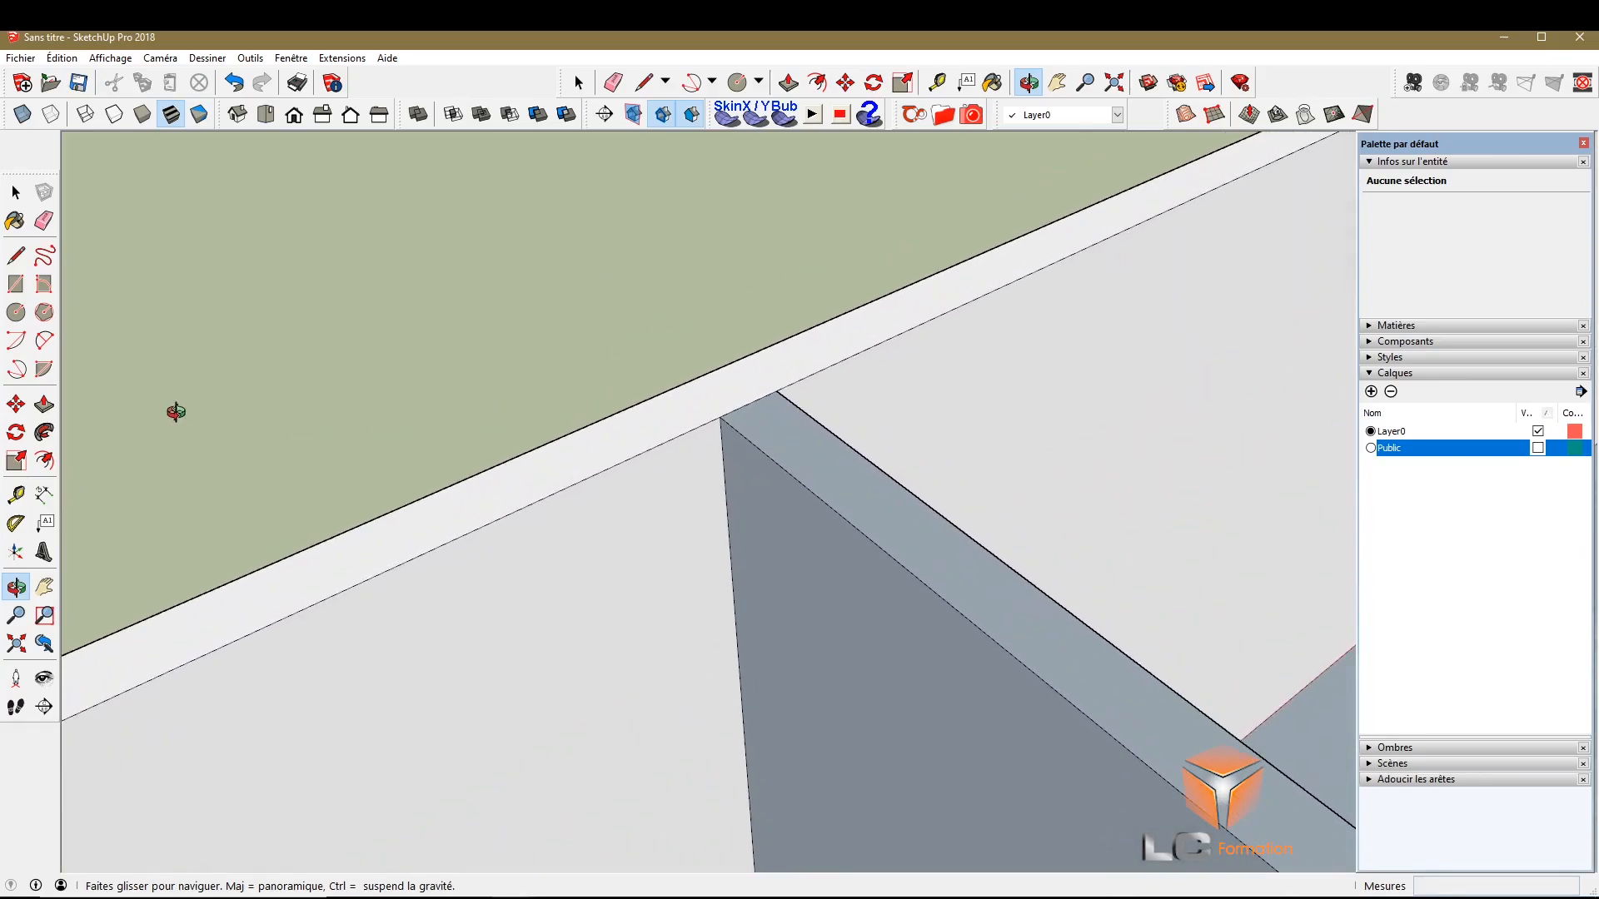
Try raising the top face of the outer walls by 1 m with Push/Pull, and undo it
left_click(42, 223)
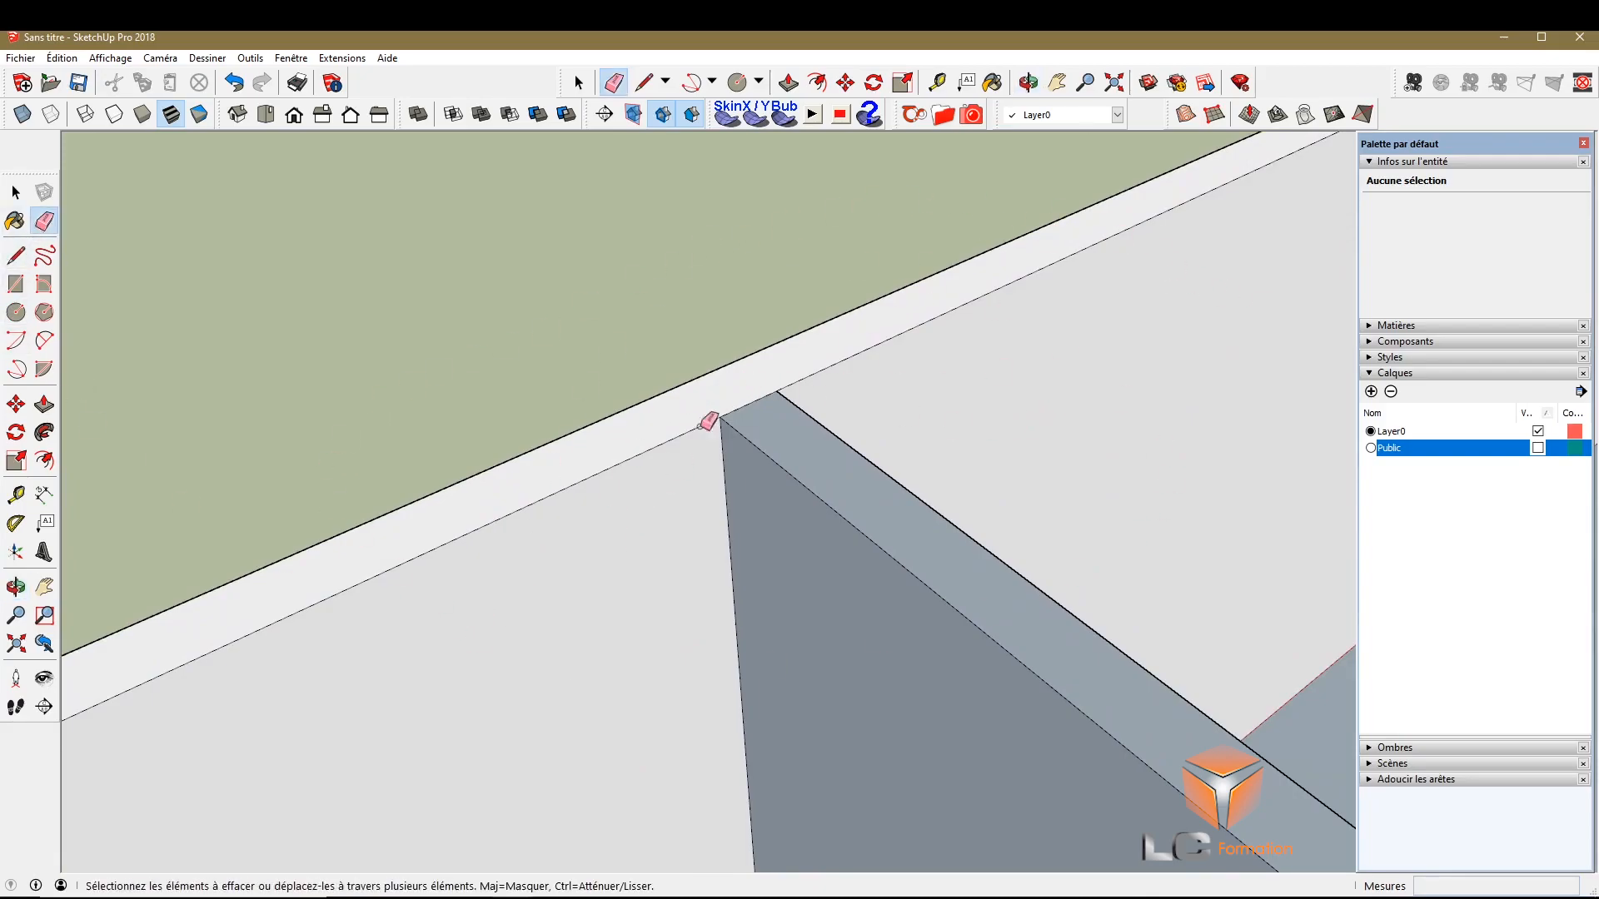
left_click(44, 404)
middle_click_drag(592, 339, 631, 420)
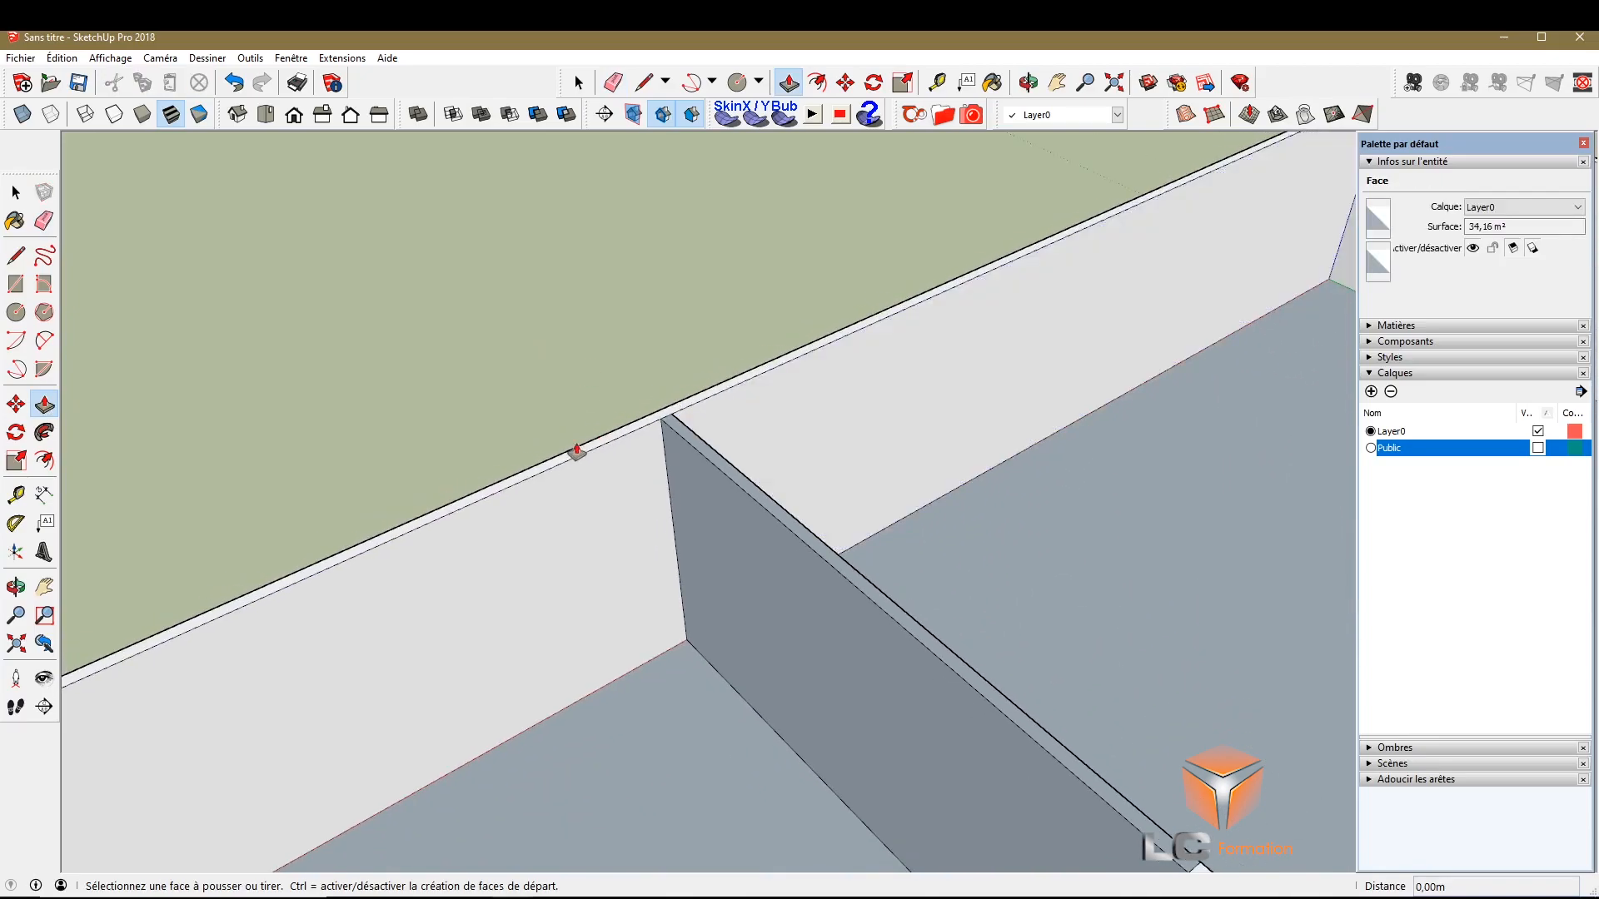
left_click_drag(567, 460, 562, 393)
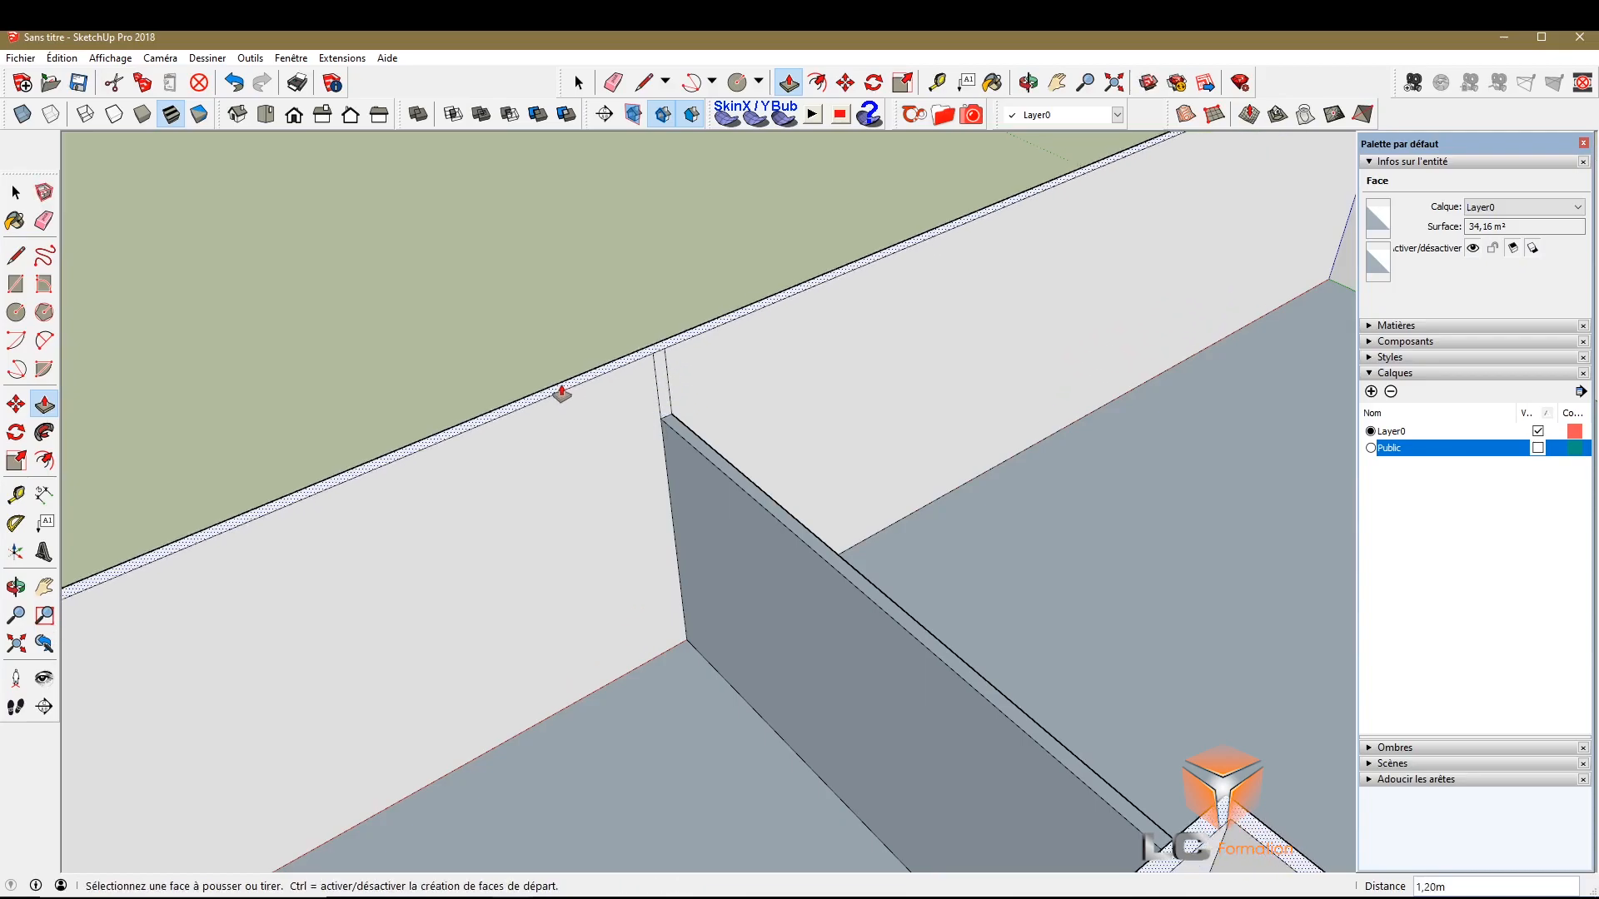
type("1")
key("Return")
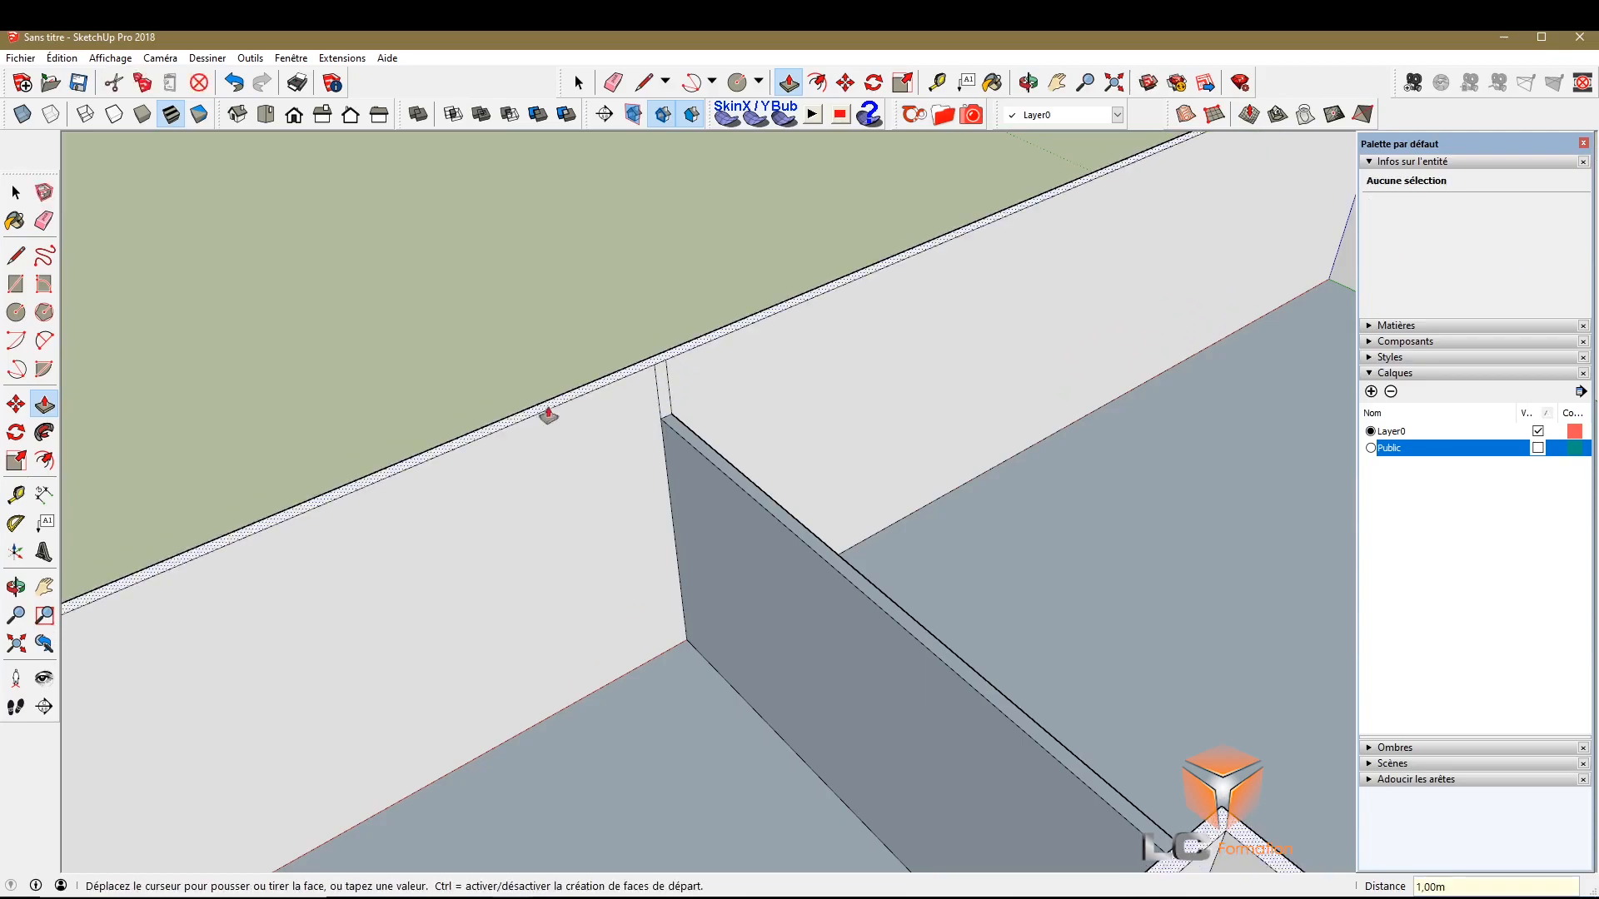
left_click(20, 587)
left_click_drag(358, 521, 628, 390)
key("ctrl+z")
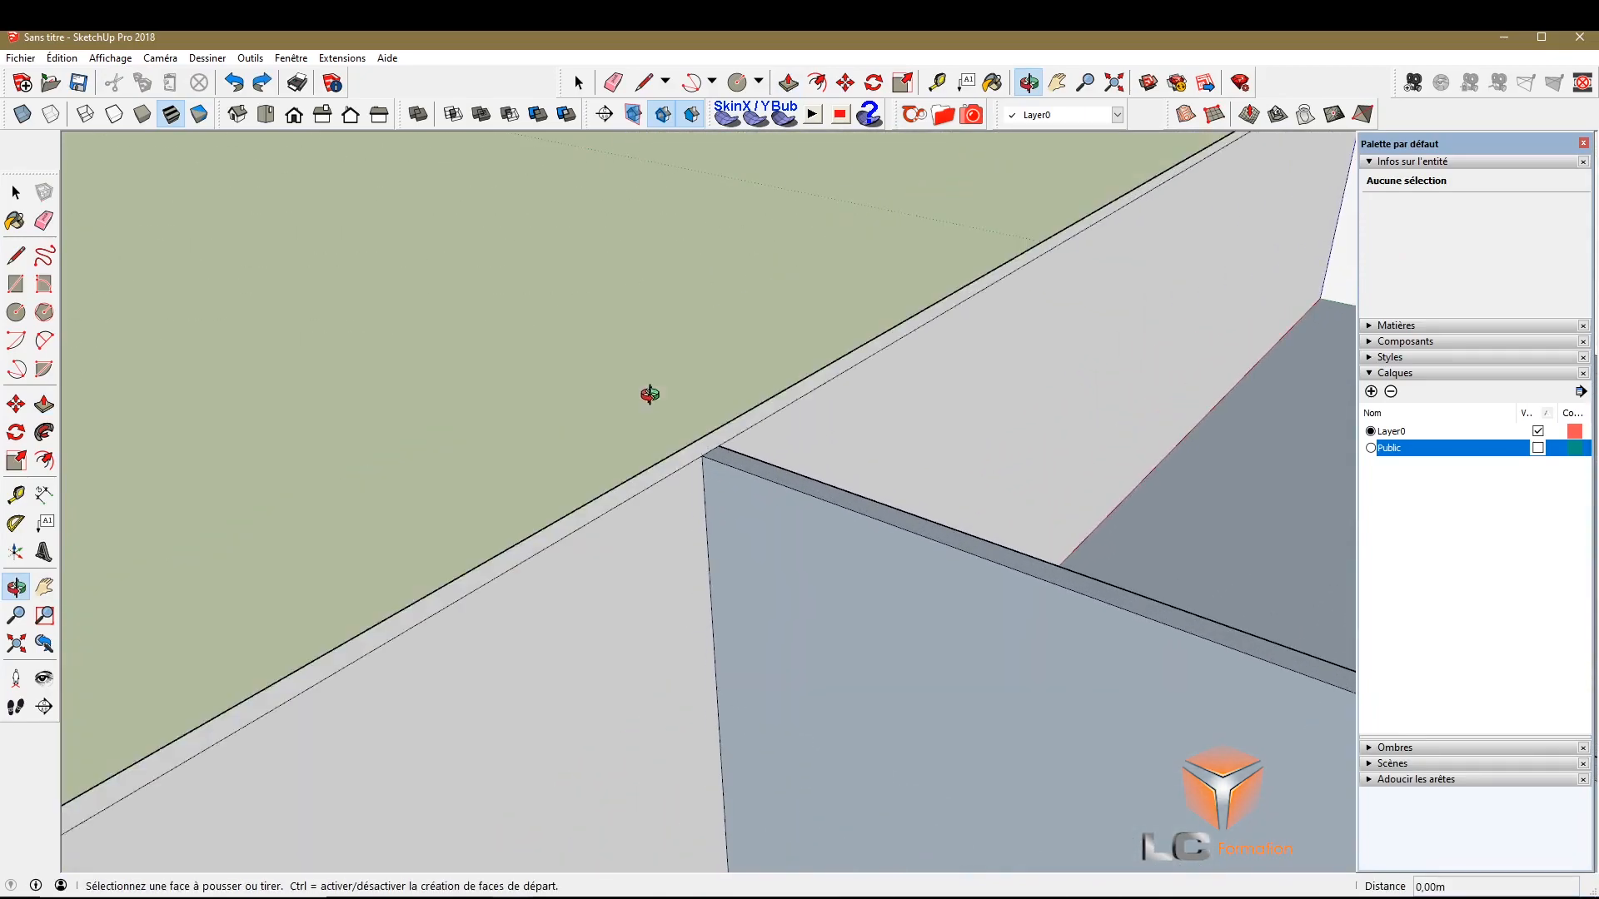
Delete the short edge separating the partition's top face from the long outer wall's top face
scroll(707, 434, "up", 7)
left_click_drag(707, 454, 743, 521)
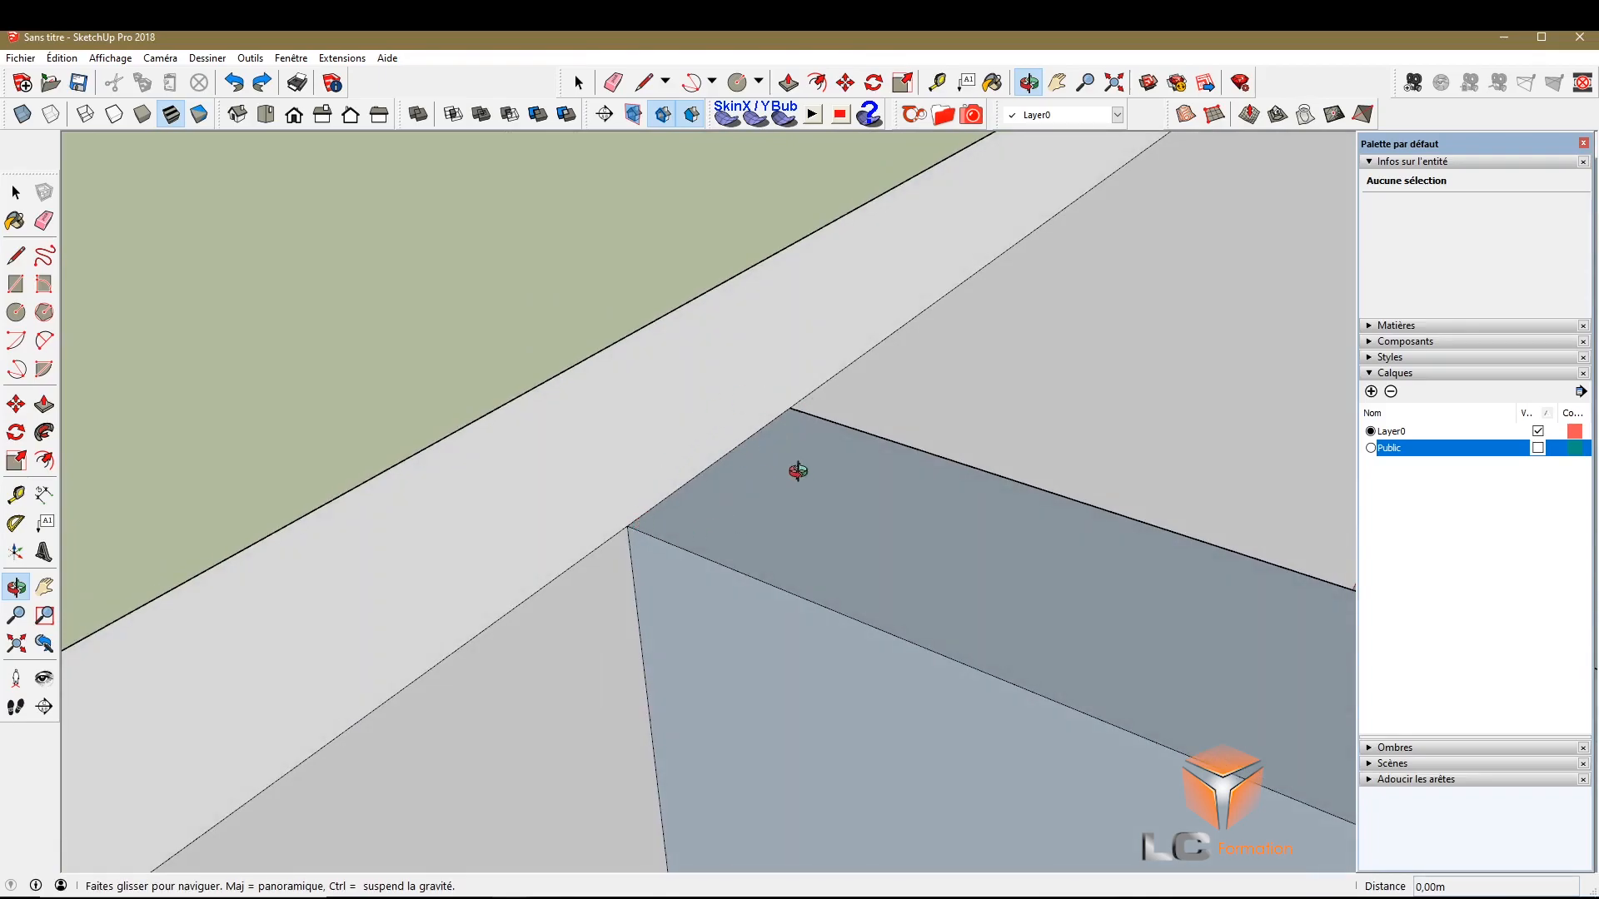
key("space")
left_click(812, 508)
left_click(678, 418)
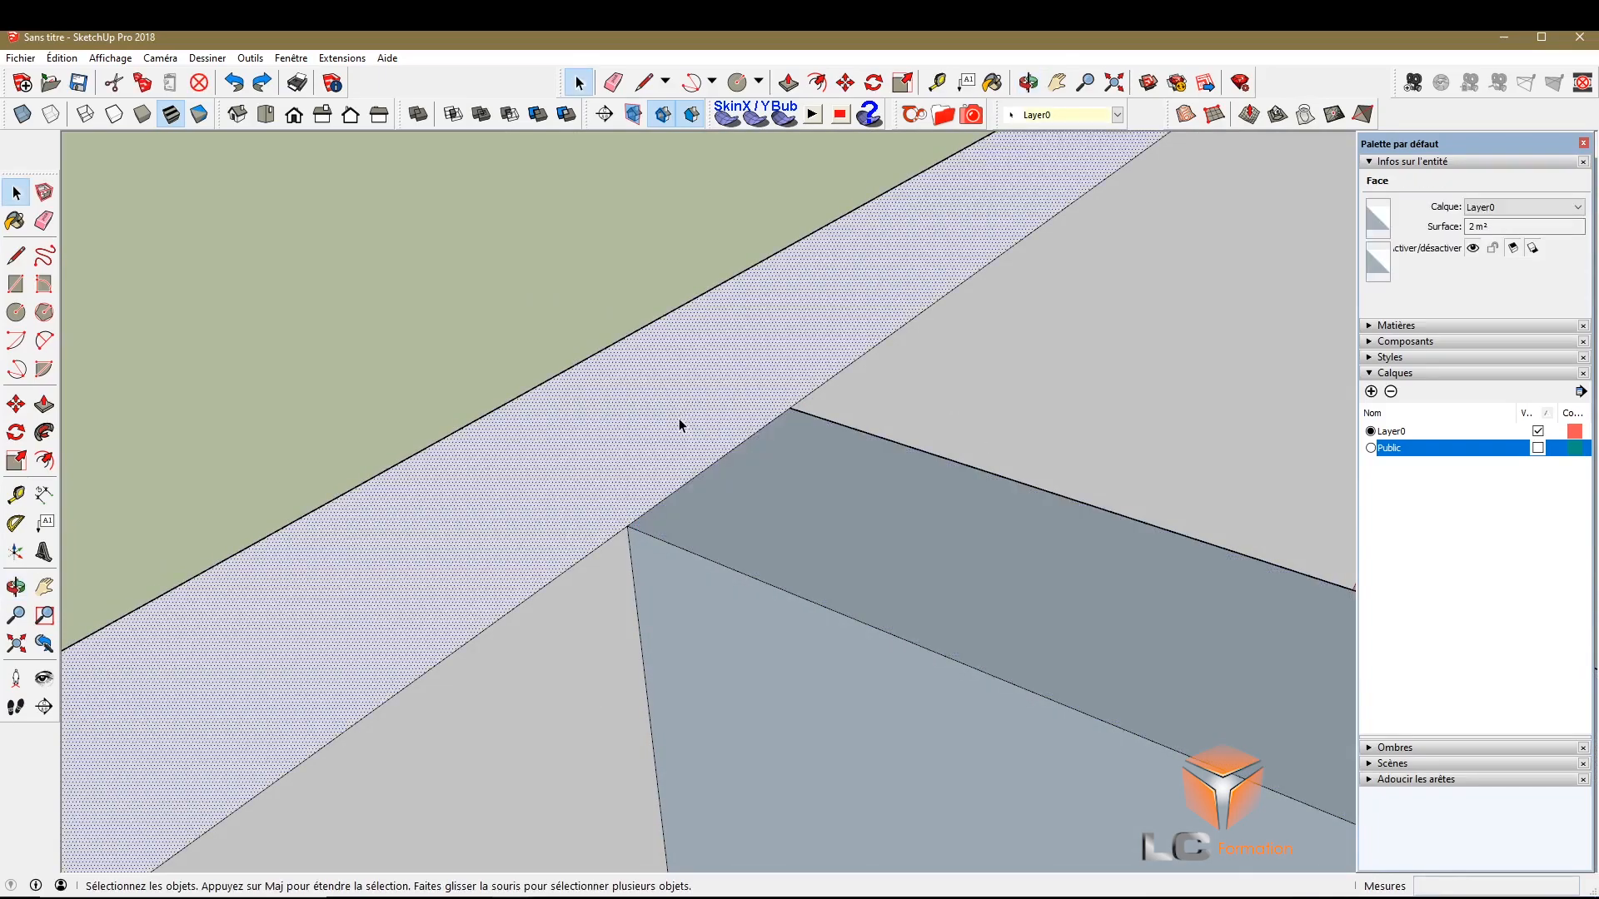
left_click(688, 481)
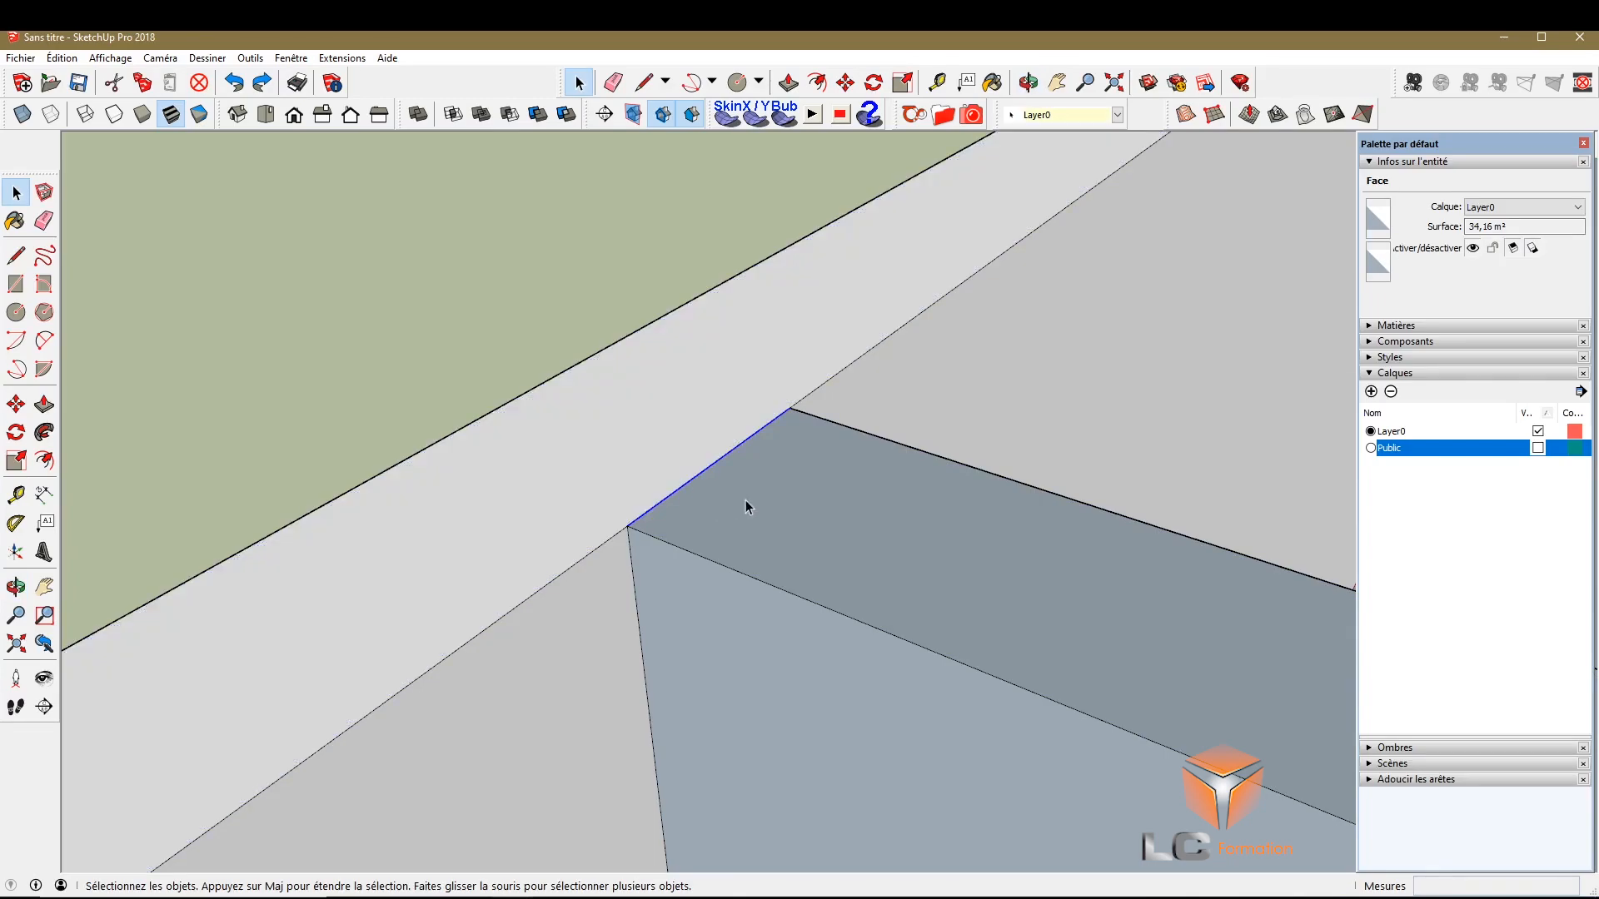
key("Delete")
scroll(541, 422, "down", 5)
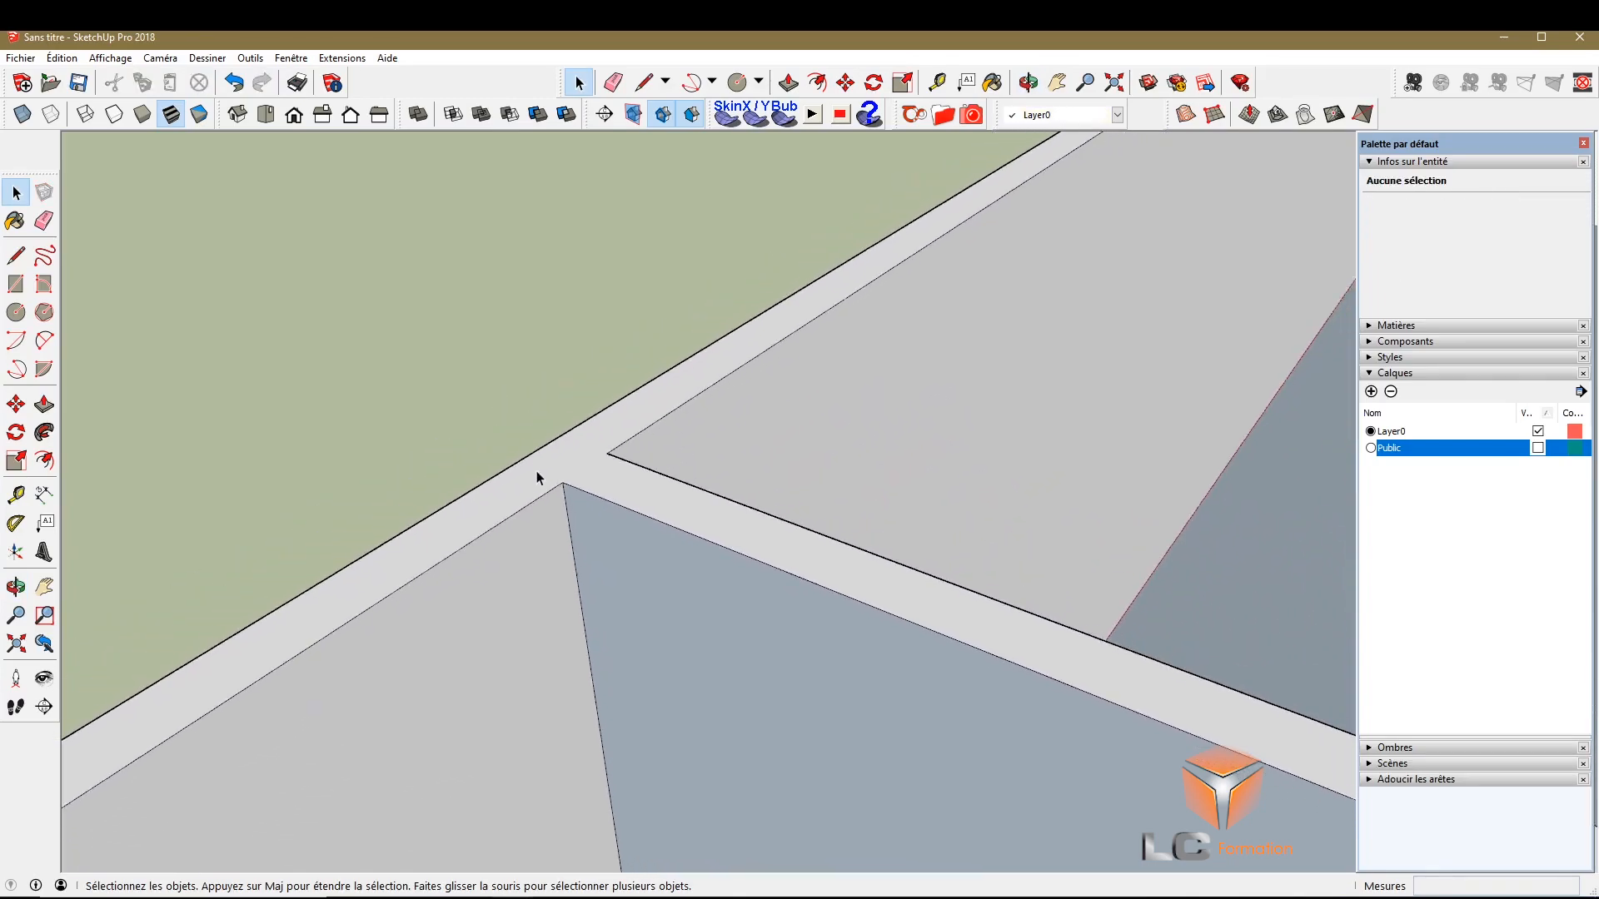
Delete the short edge between the partition's top face and the outer wall at the partition's other end
scroll(538, 467, "down", 4)
scroll(1007, 597, "up", 6)
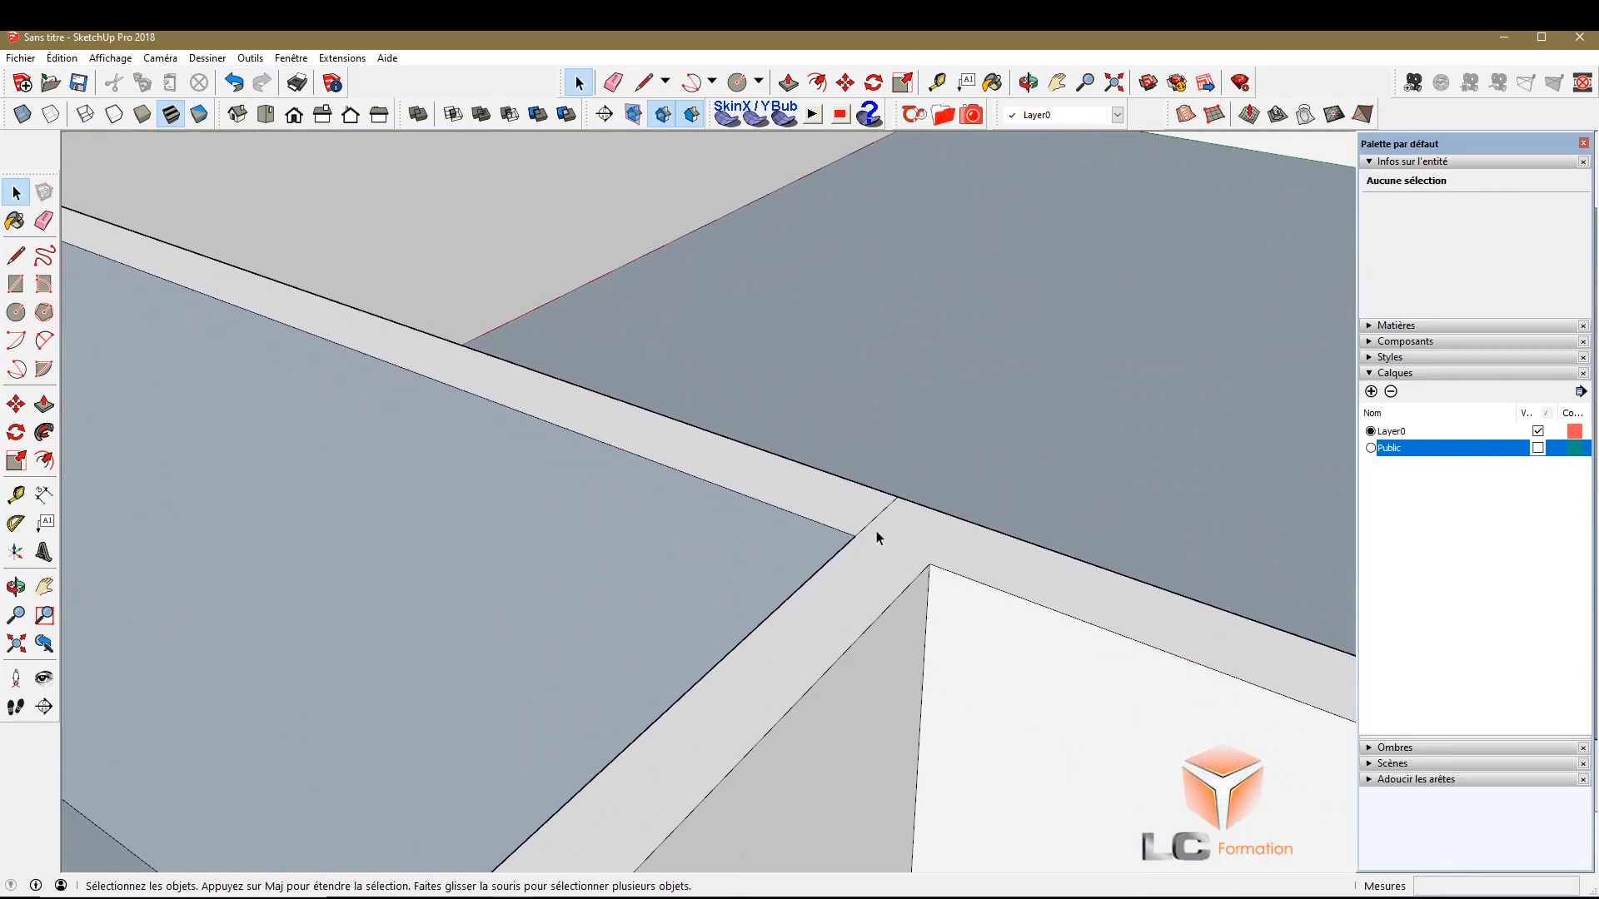
scroll(874, 549, "down", 5)
Try raising the merged top face of the walls and partition with Push/Pull, and undo it
key("p")
scroll(827, 523, "up", 3)
left_click(946, 632)
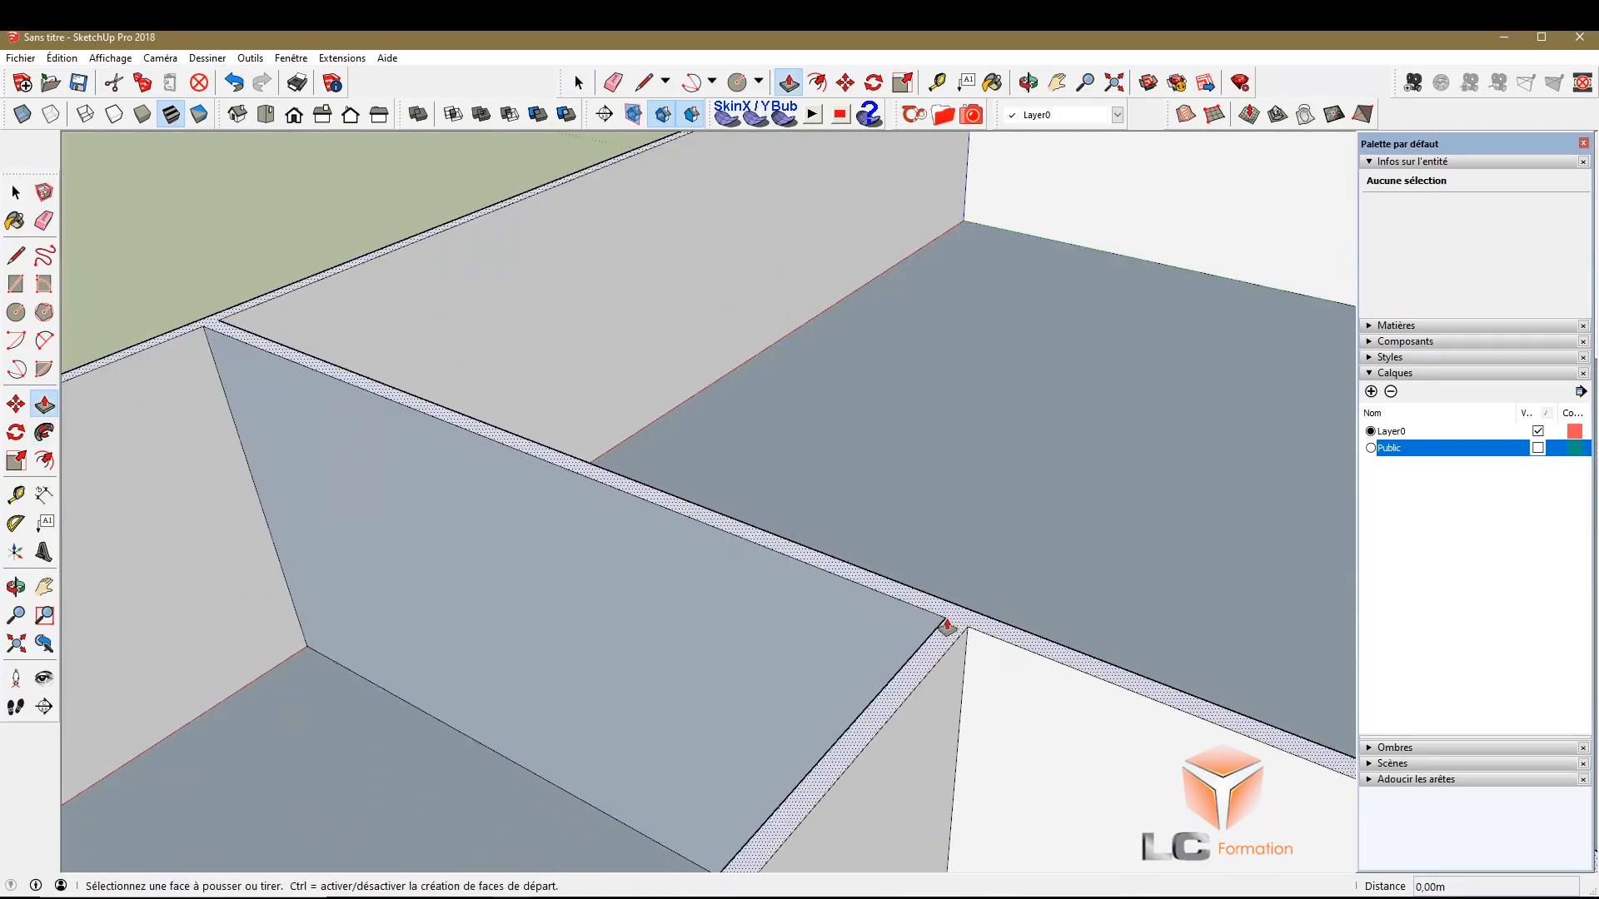
scroll(964, 526, "down", 4)
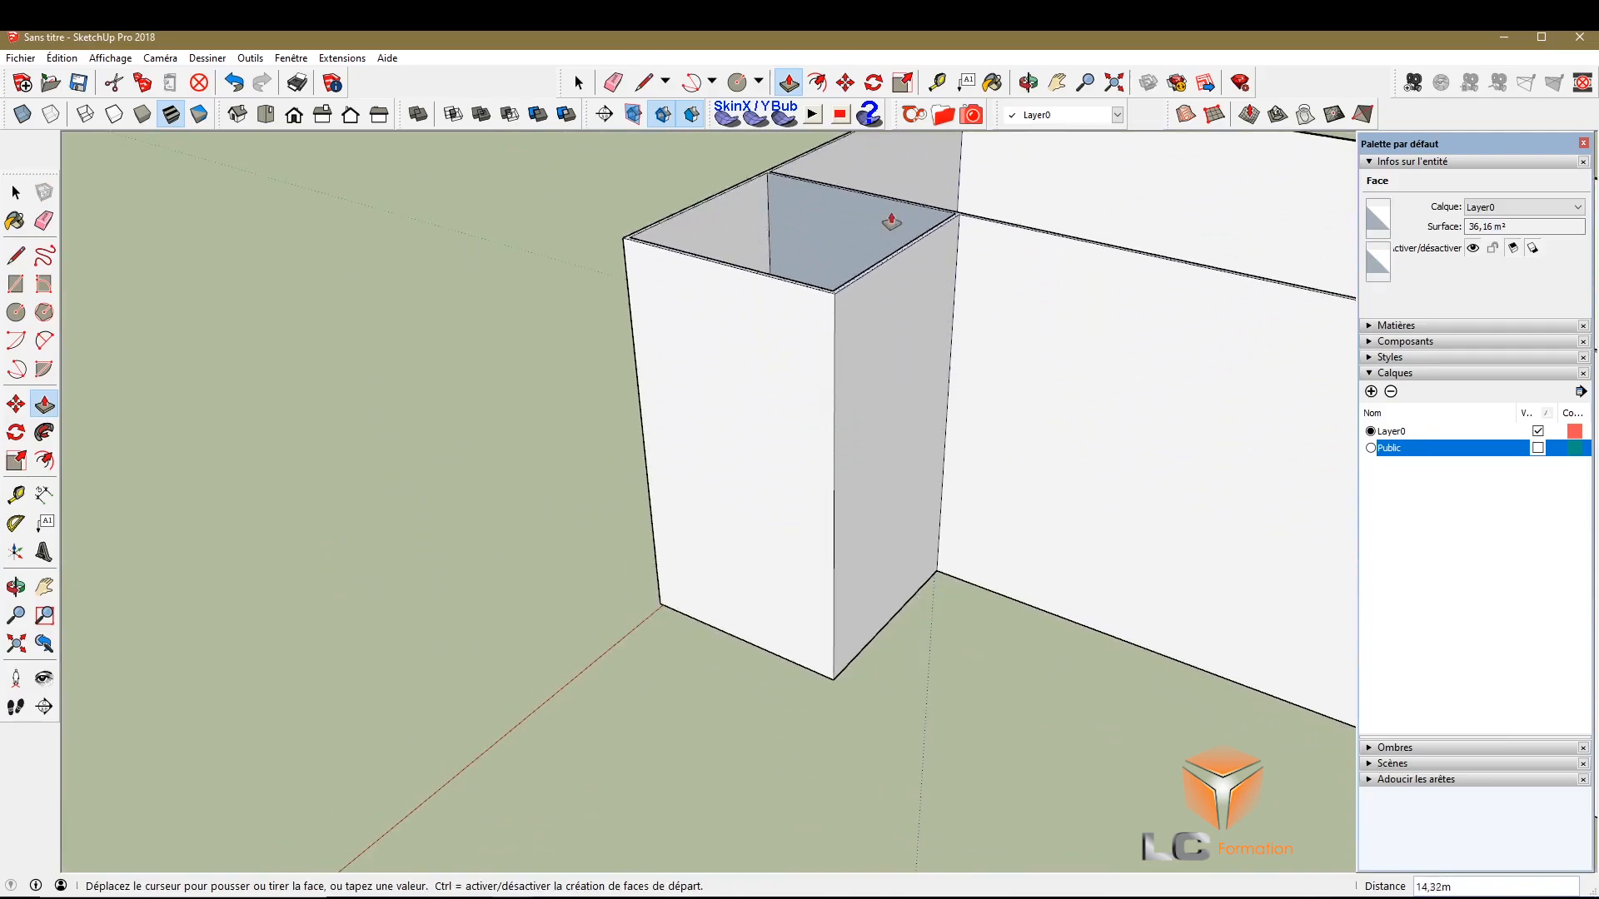
left_click(931, 406)
type("2,6")
key("Return")
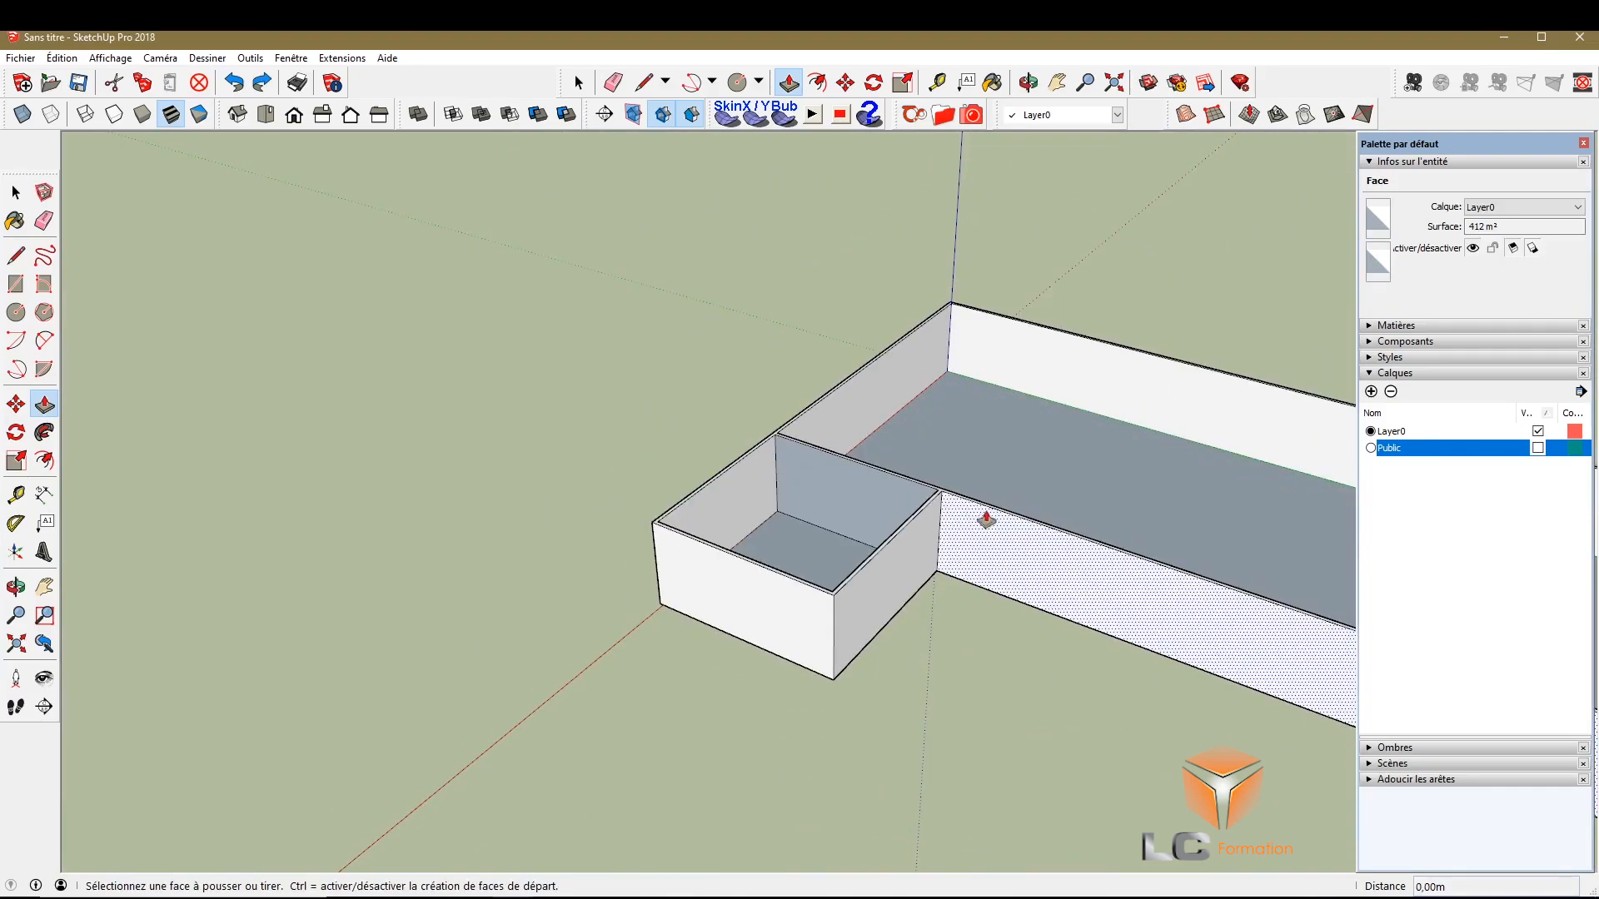
Examine the inside corner where the long wall meets the recessed wall at the building's opposite end
key("space")
left_click(16, 587)
left_click_drag(756, 475, 1295, 484)
left_click_drag(925, 233, 838, 127)
scroll(899, 220, "down", 3)
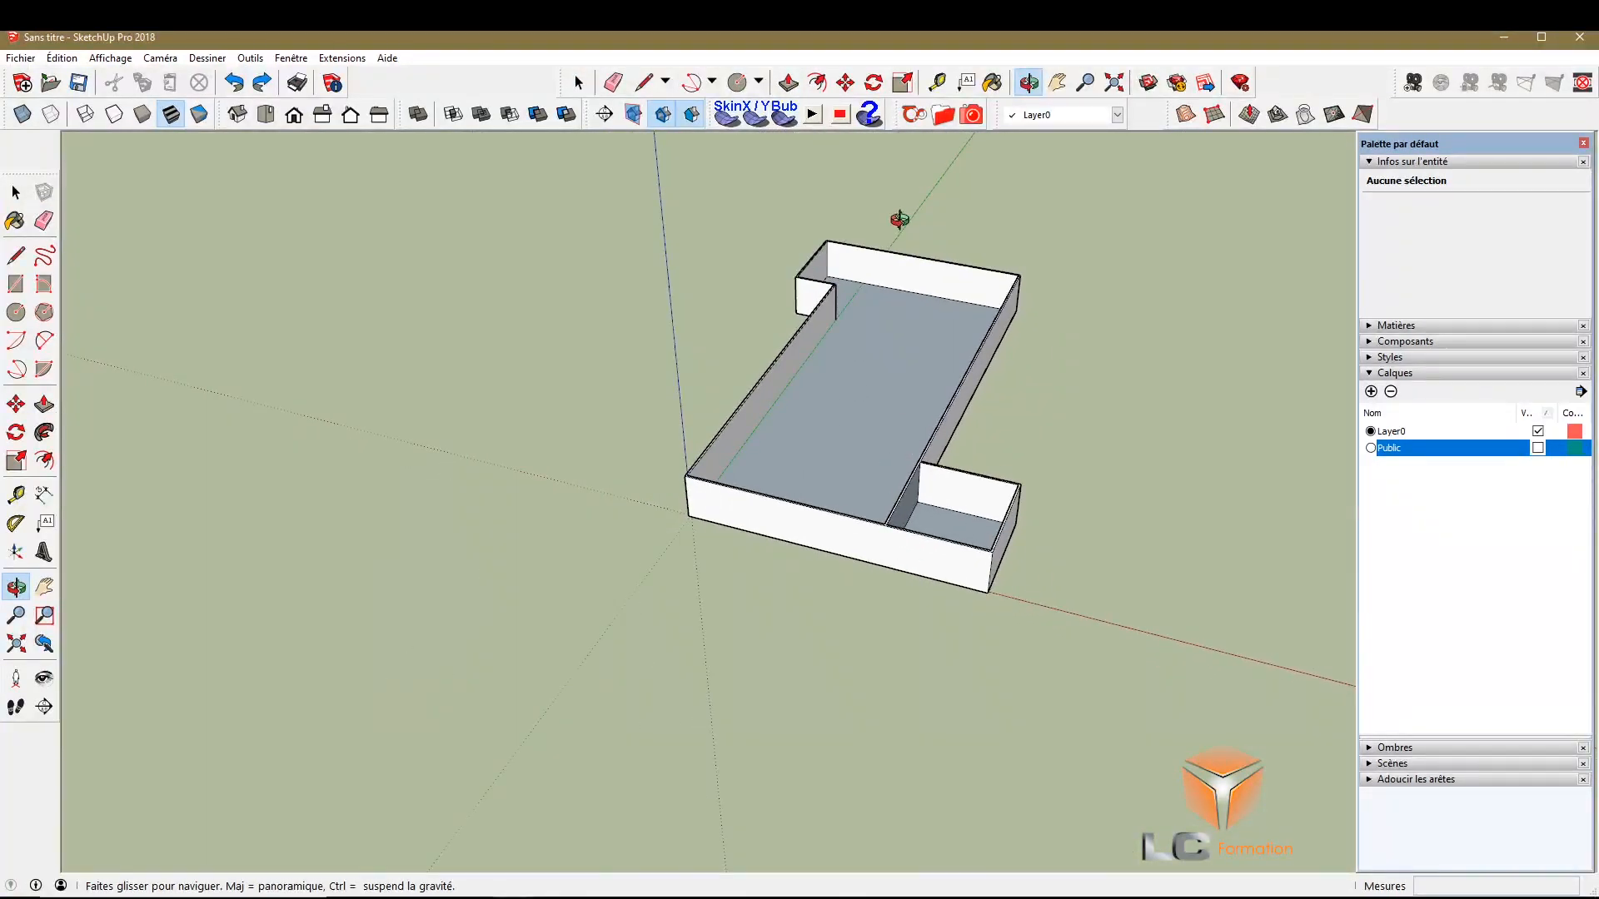
scroll(717, 350, "up", 10)
scroll(839, 362, "up", 5)
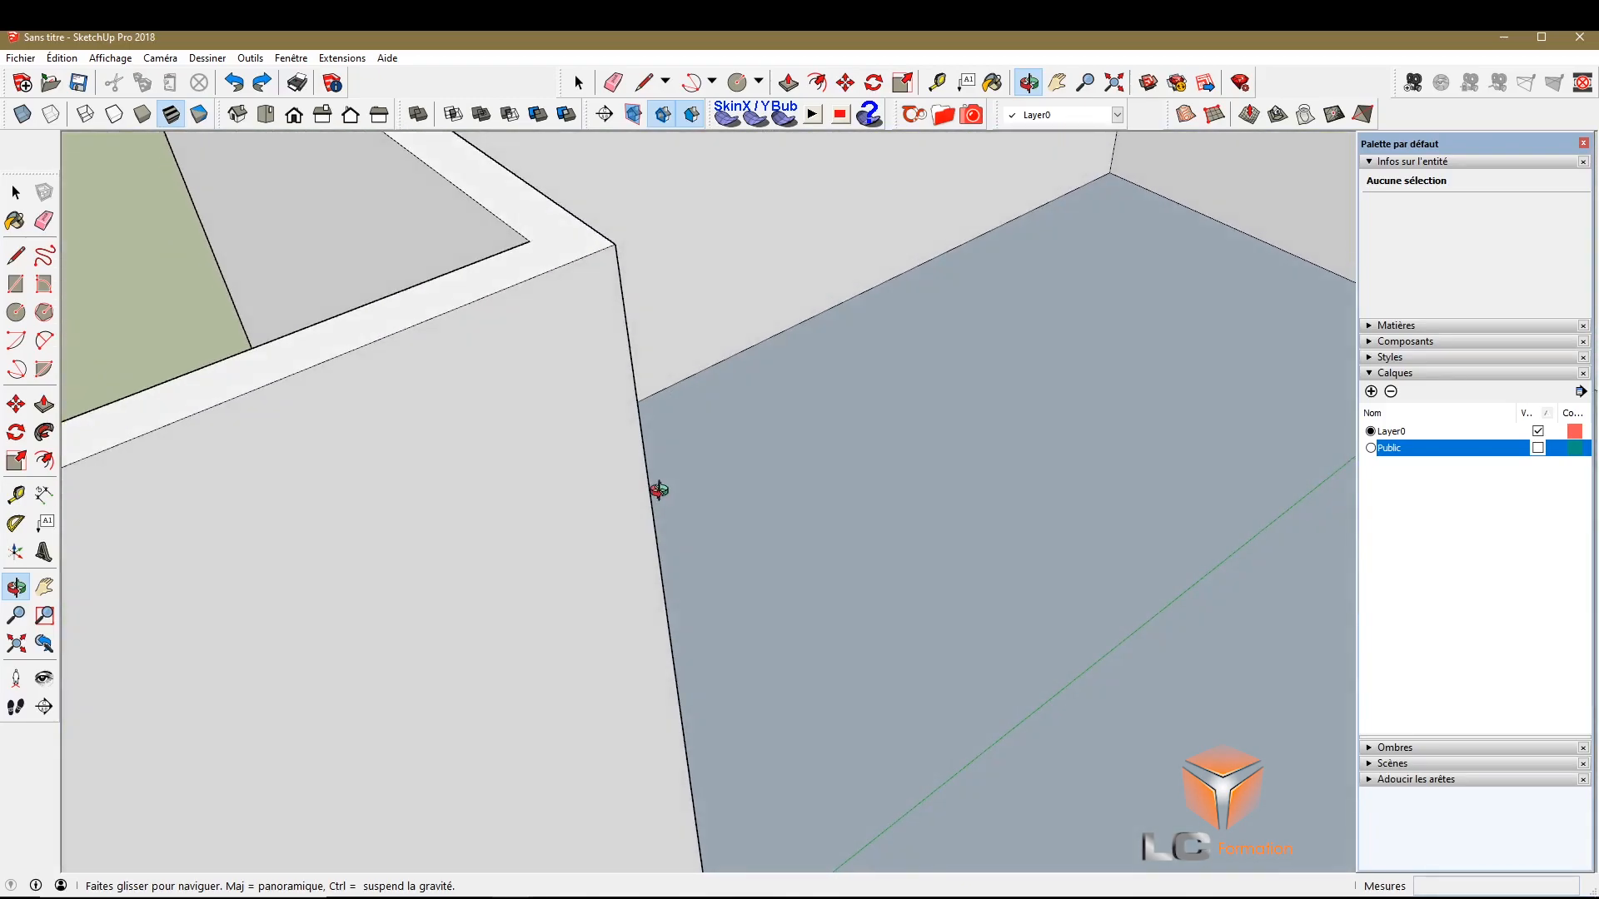
scroll(707, 457, "down", 6)
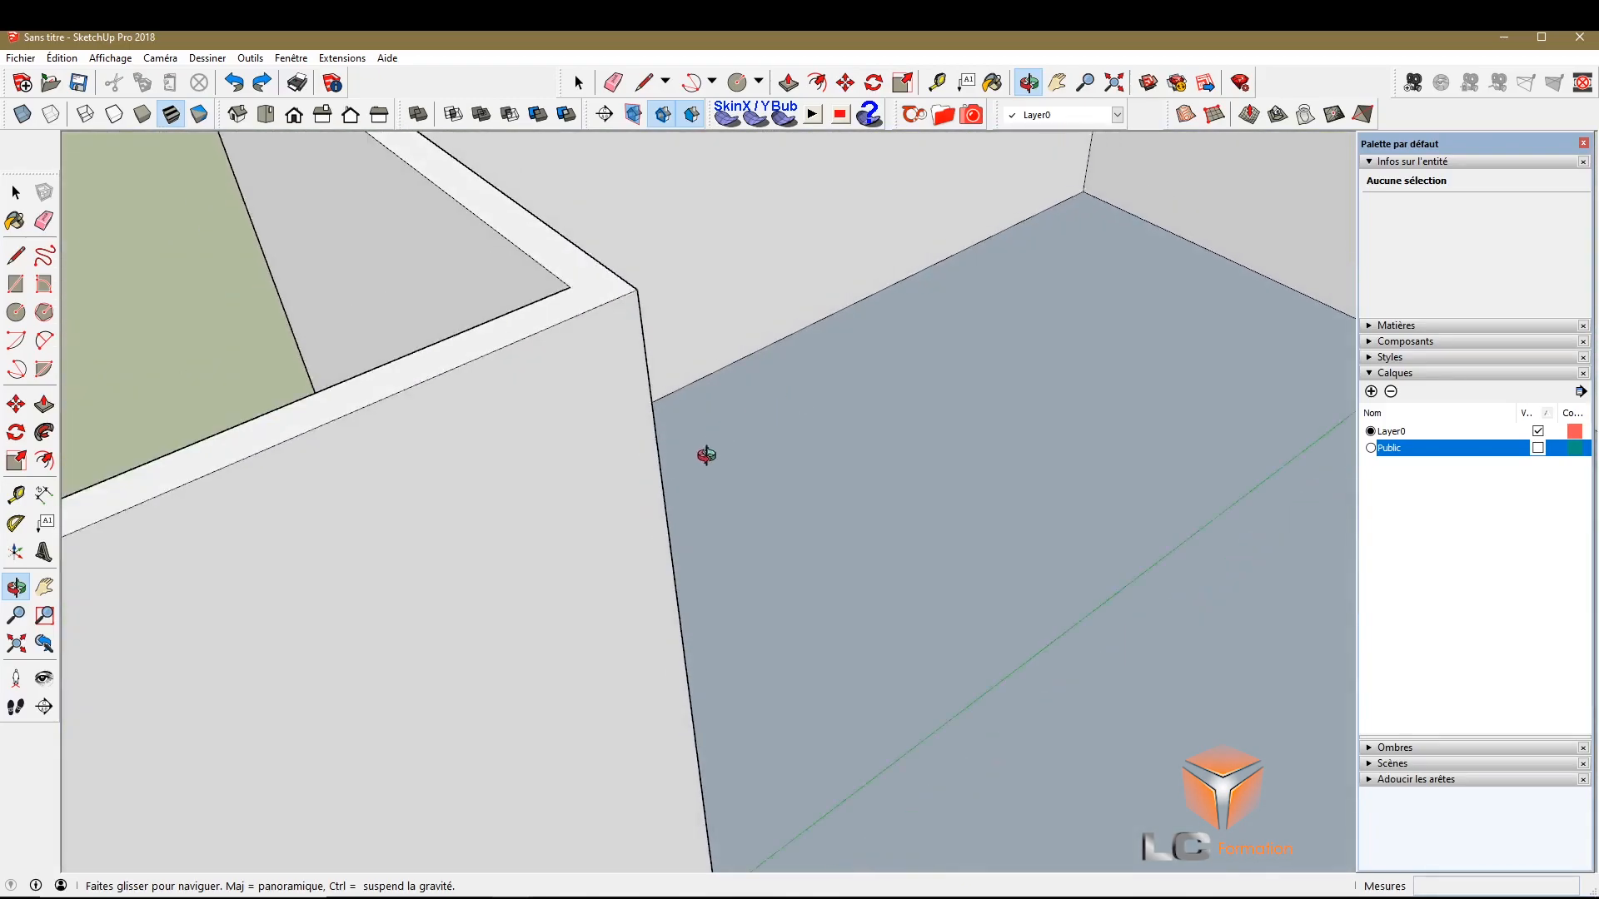
left_click_drag(689, 460, 653, 511)
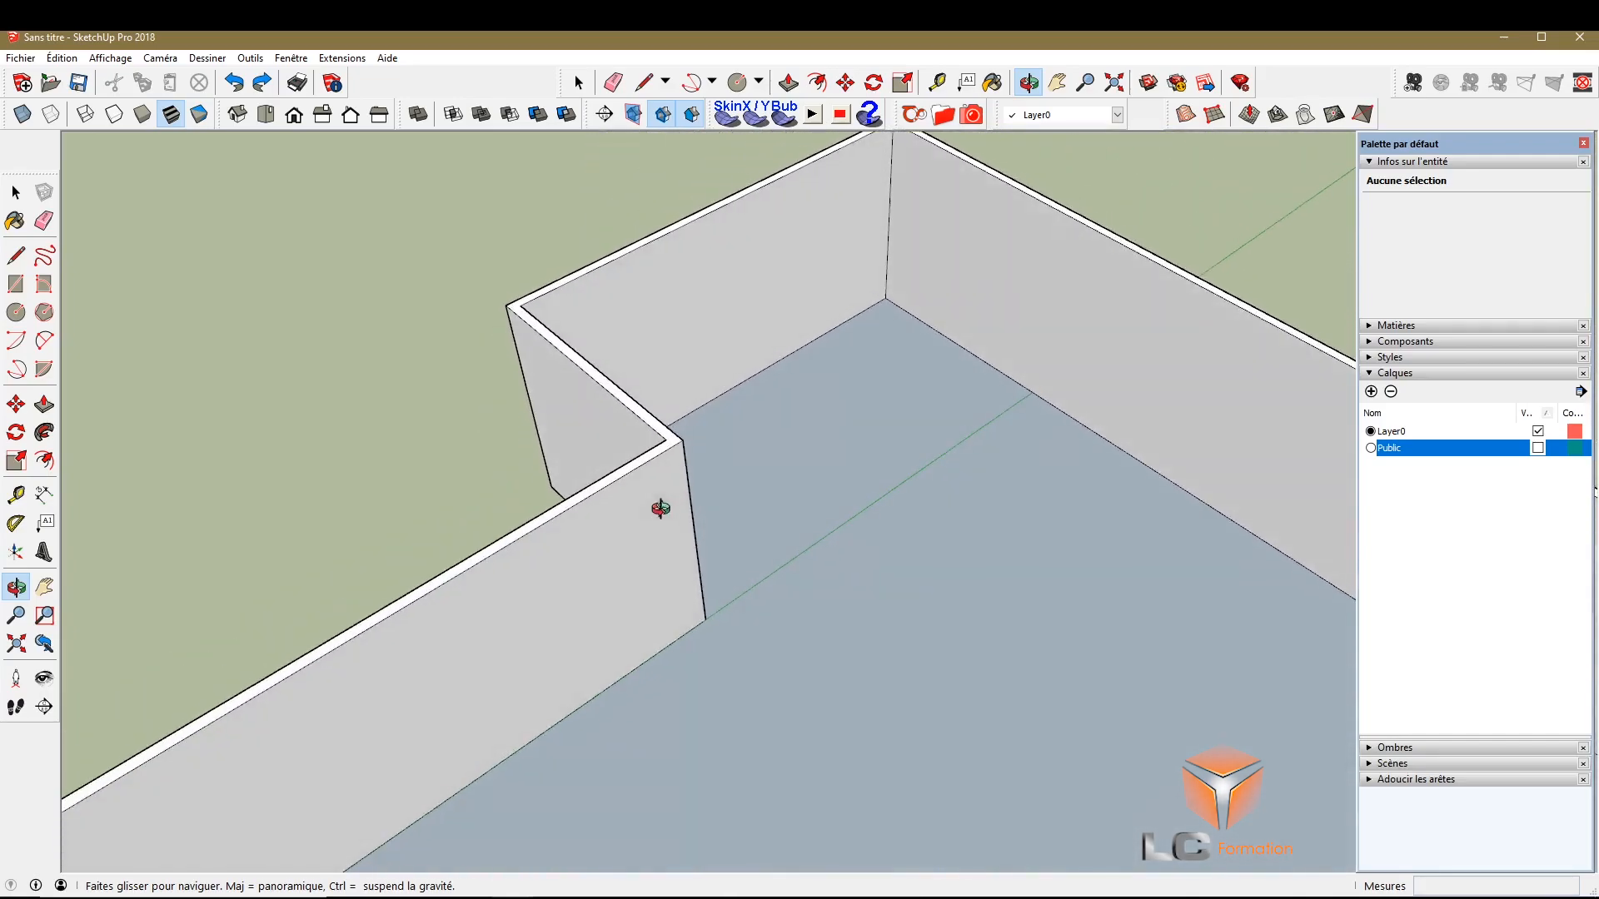
scroll(650, 471, "up", 3)
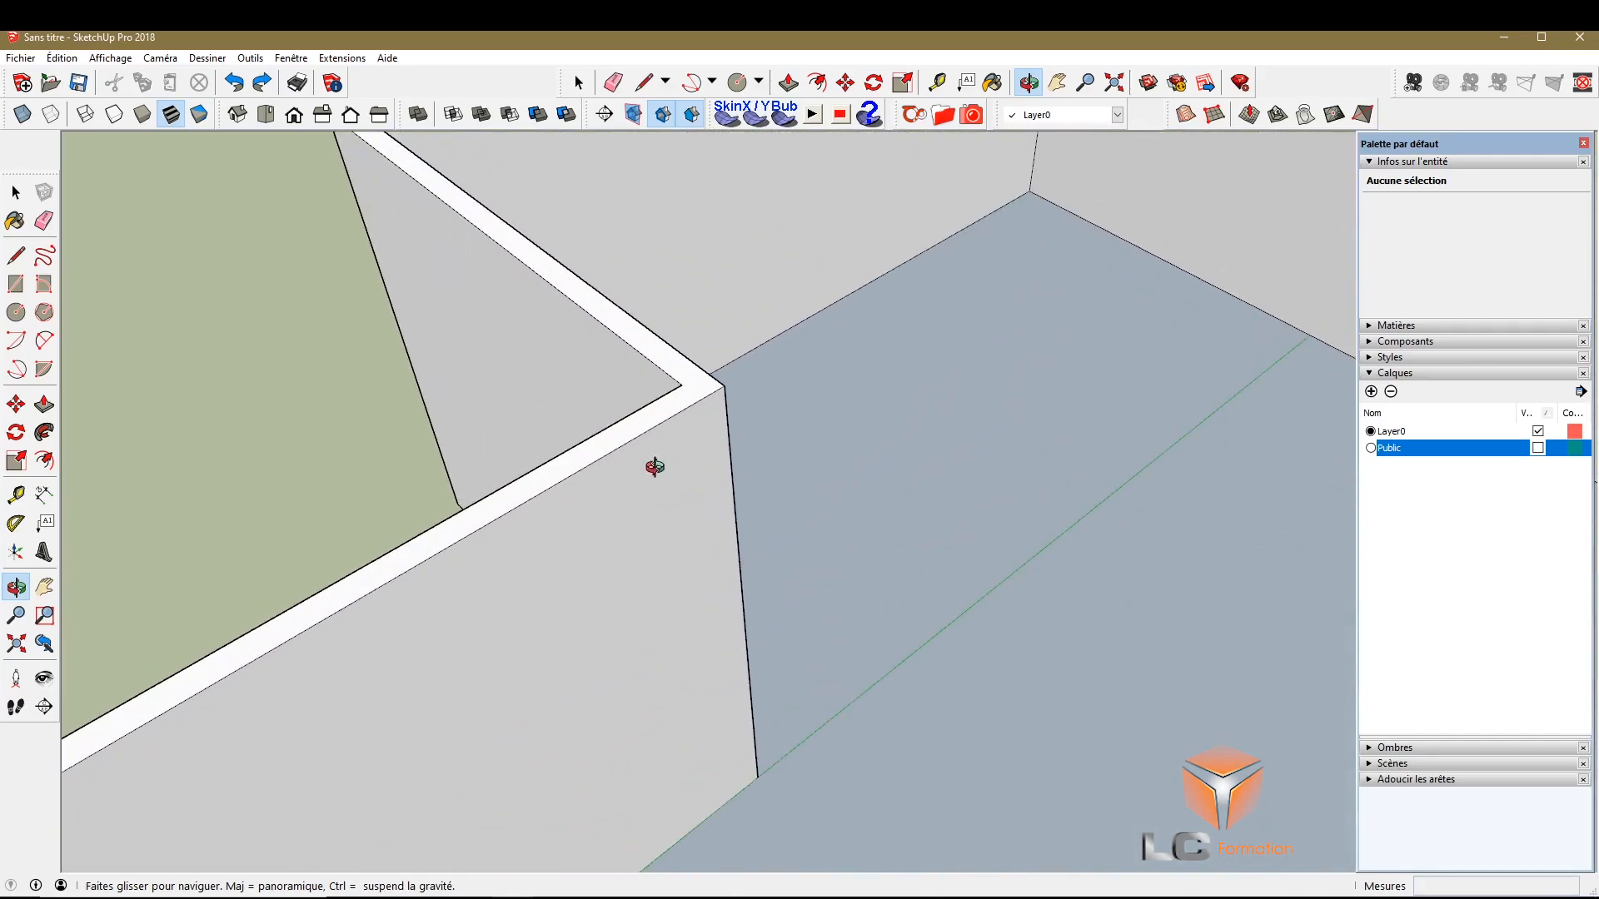
Place a vertical guide on the long wall's inner face, 0.2 m from its corner edge at the recess
left_click(16, 495)
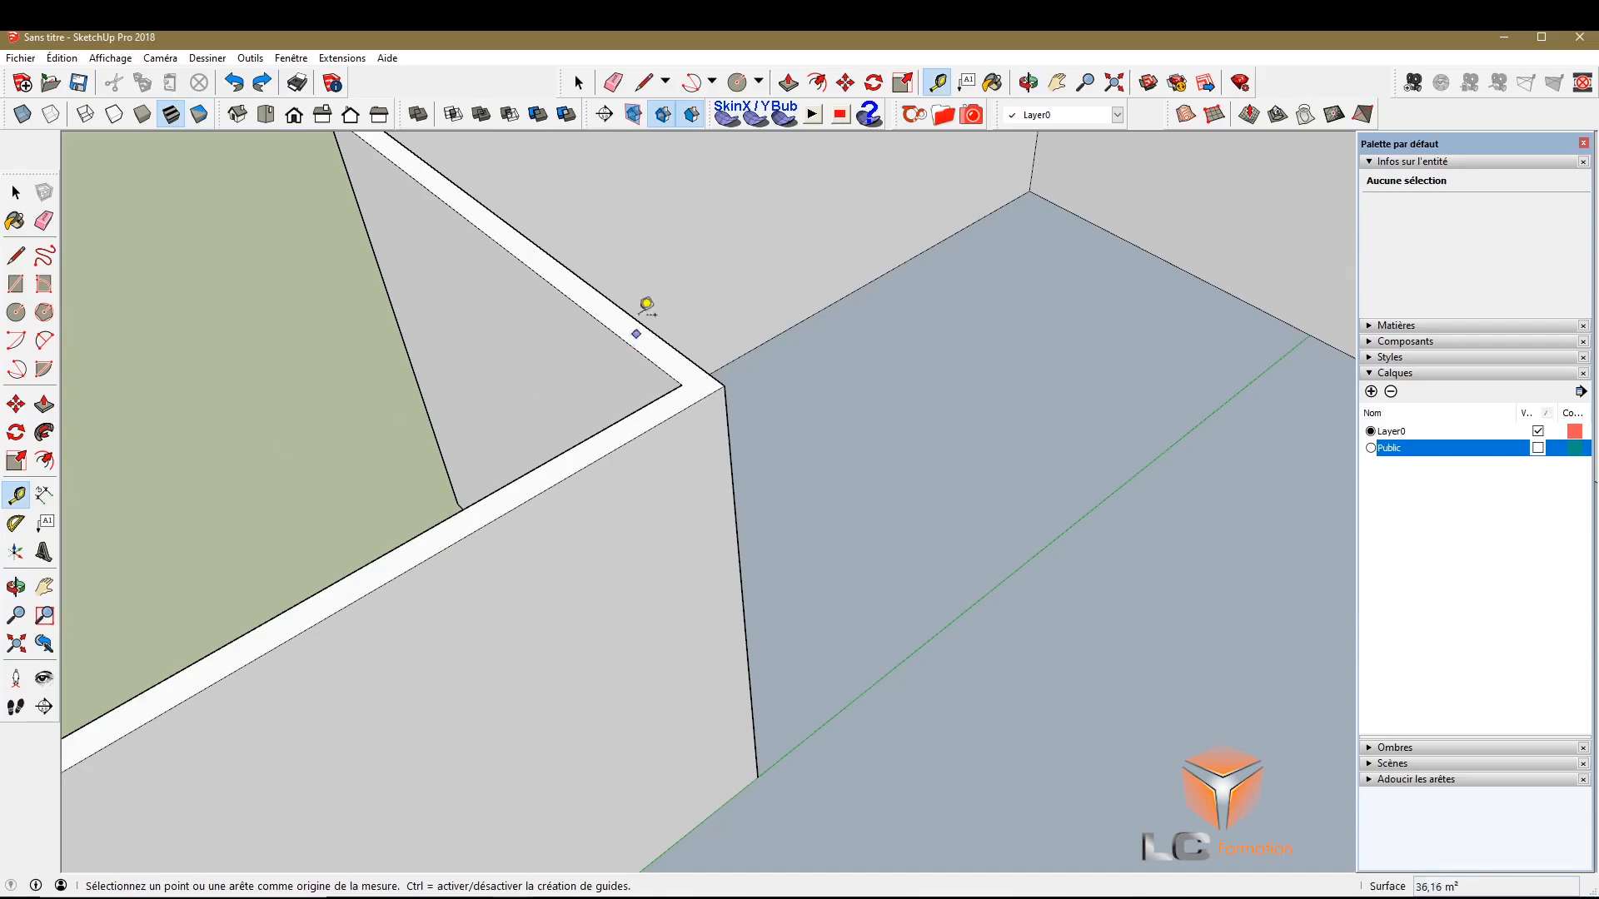
scroll(676, 509, "down", 4)
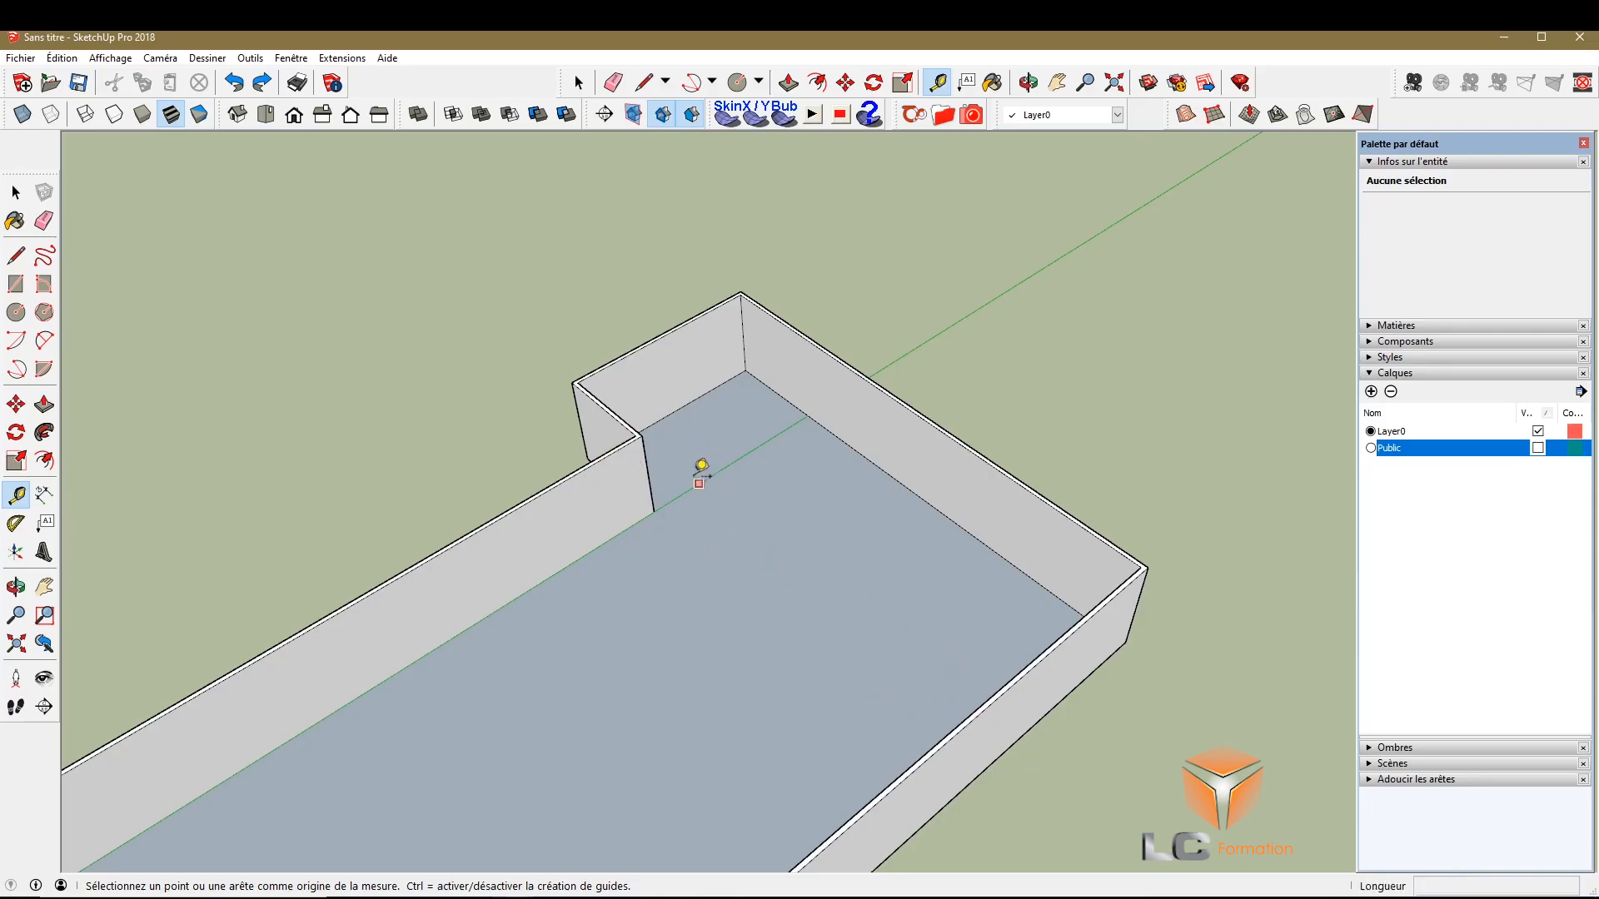
scroll(705, 475, "up", 8)
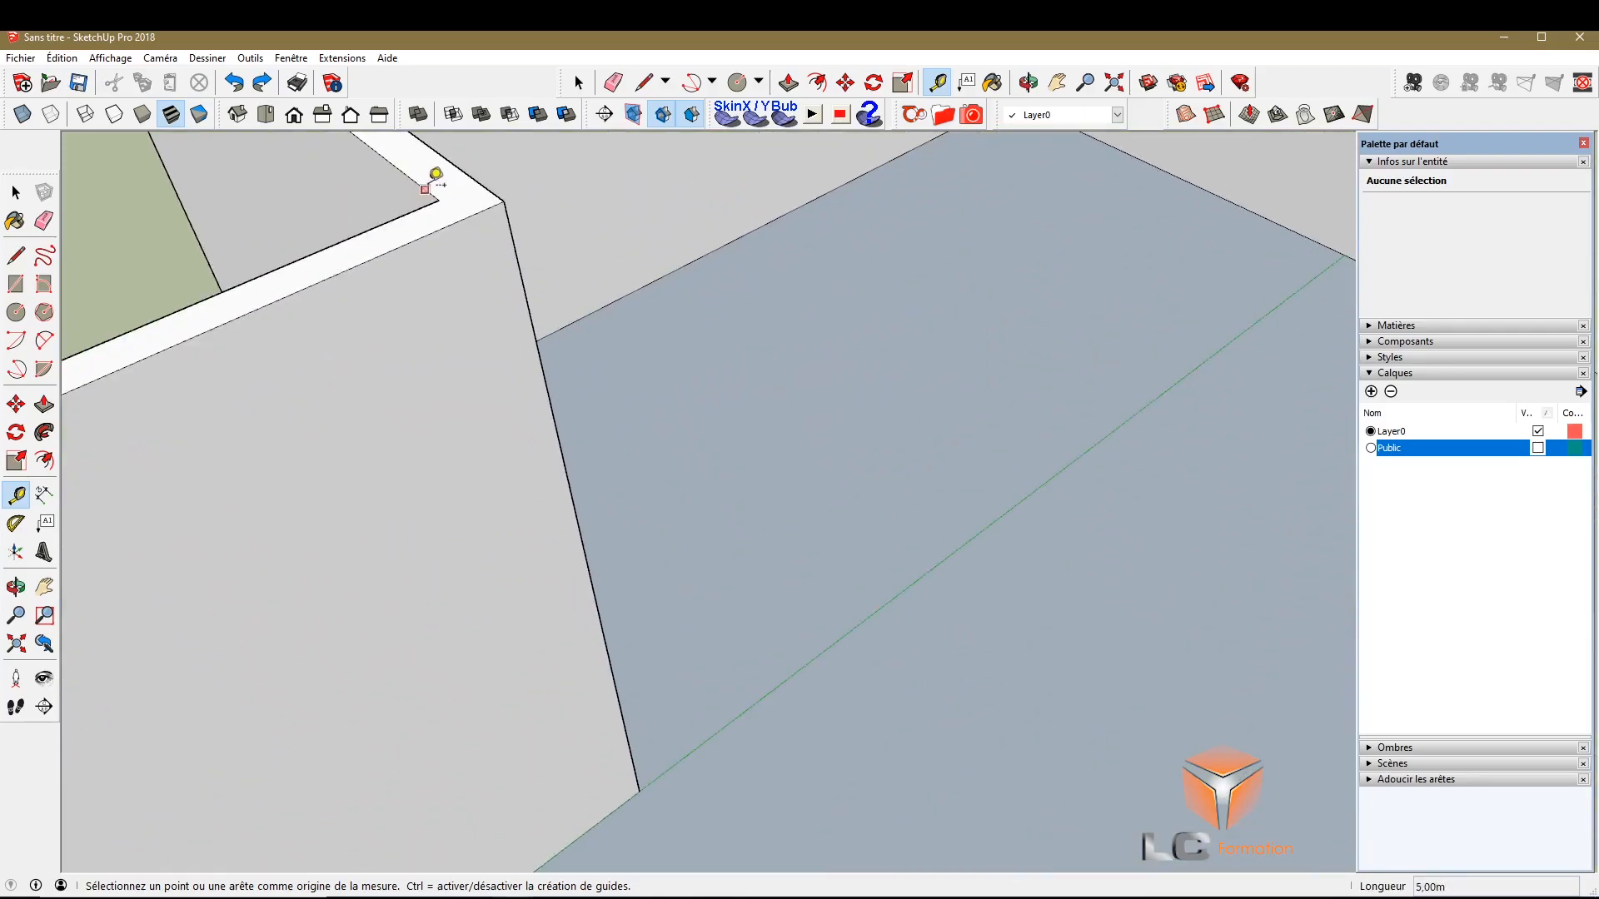
left_click(529, 303)
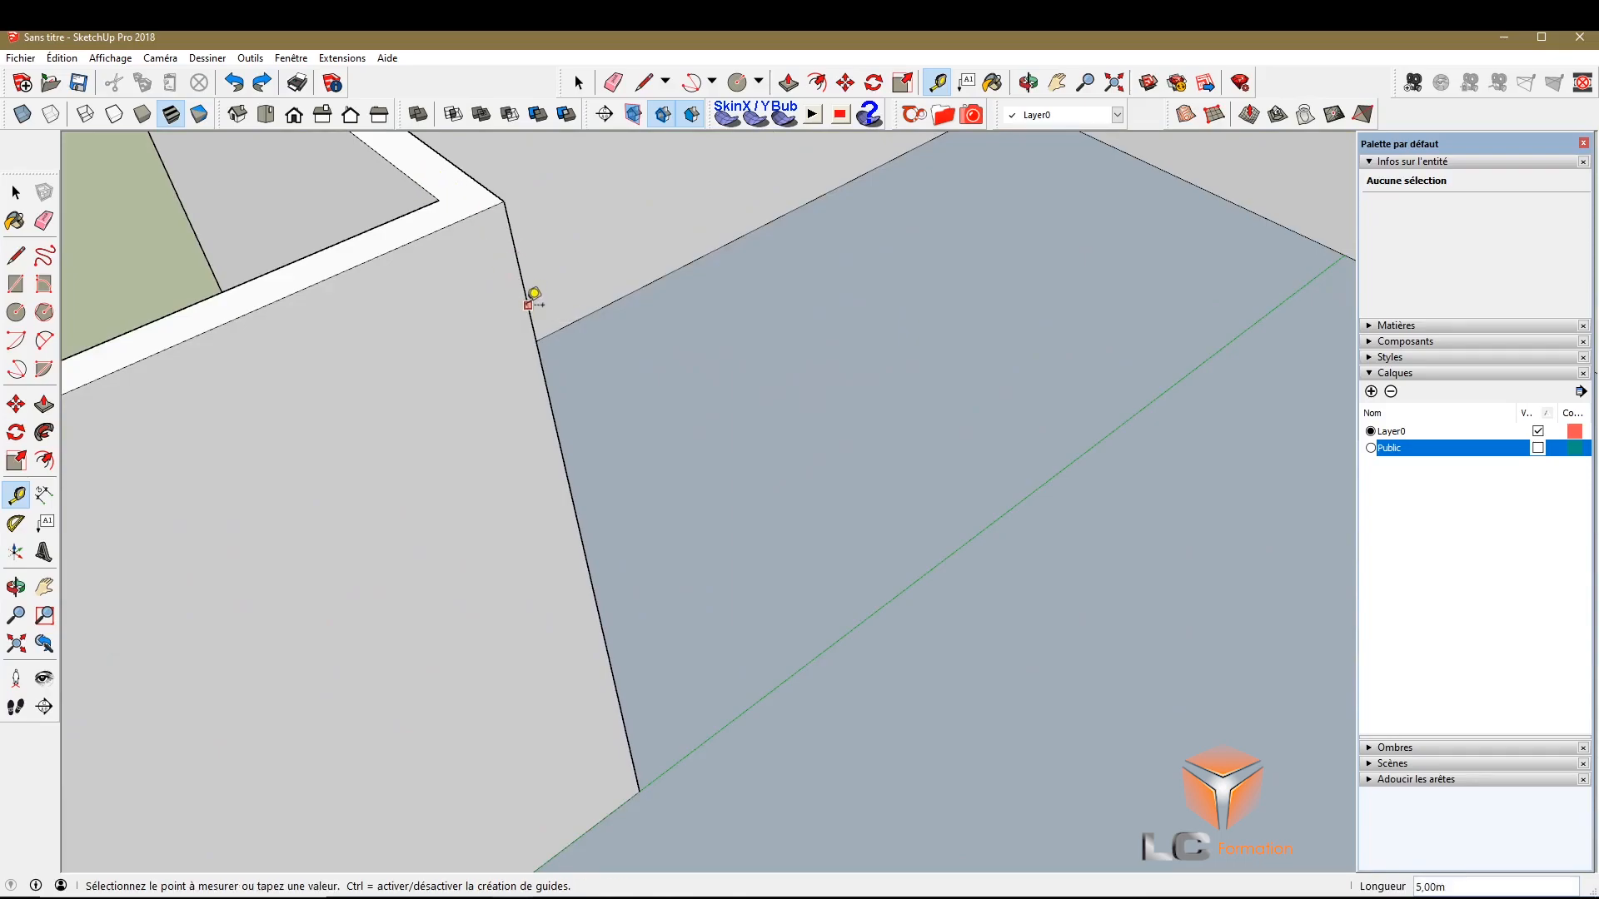
left_click(492, 322)
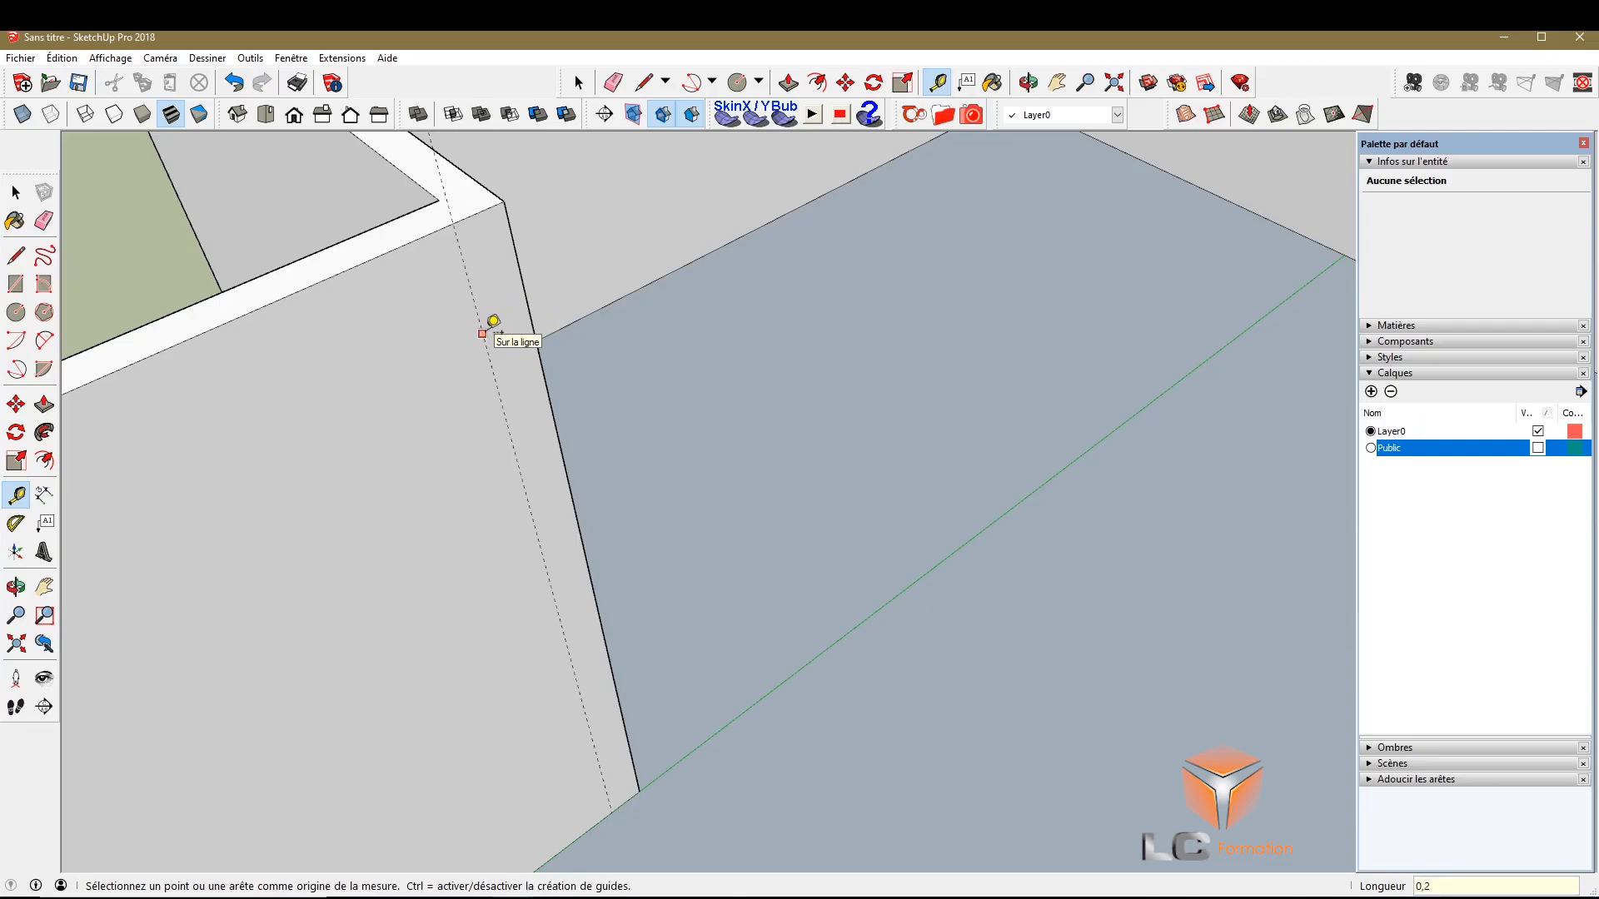
Draw a vertical edge along the guide over the wall's full height to mark off a narrow strip
key("l")
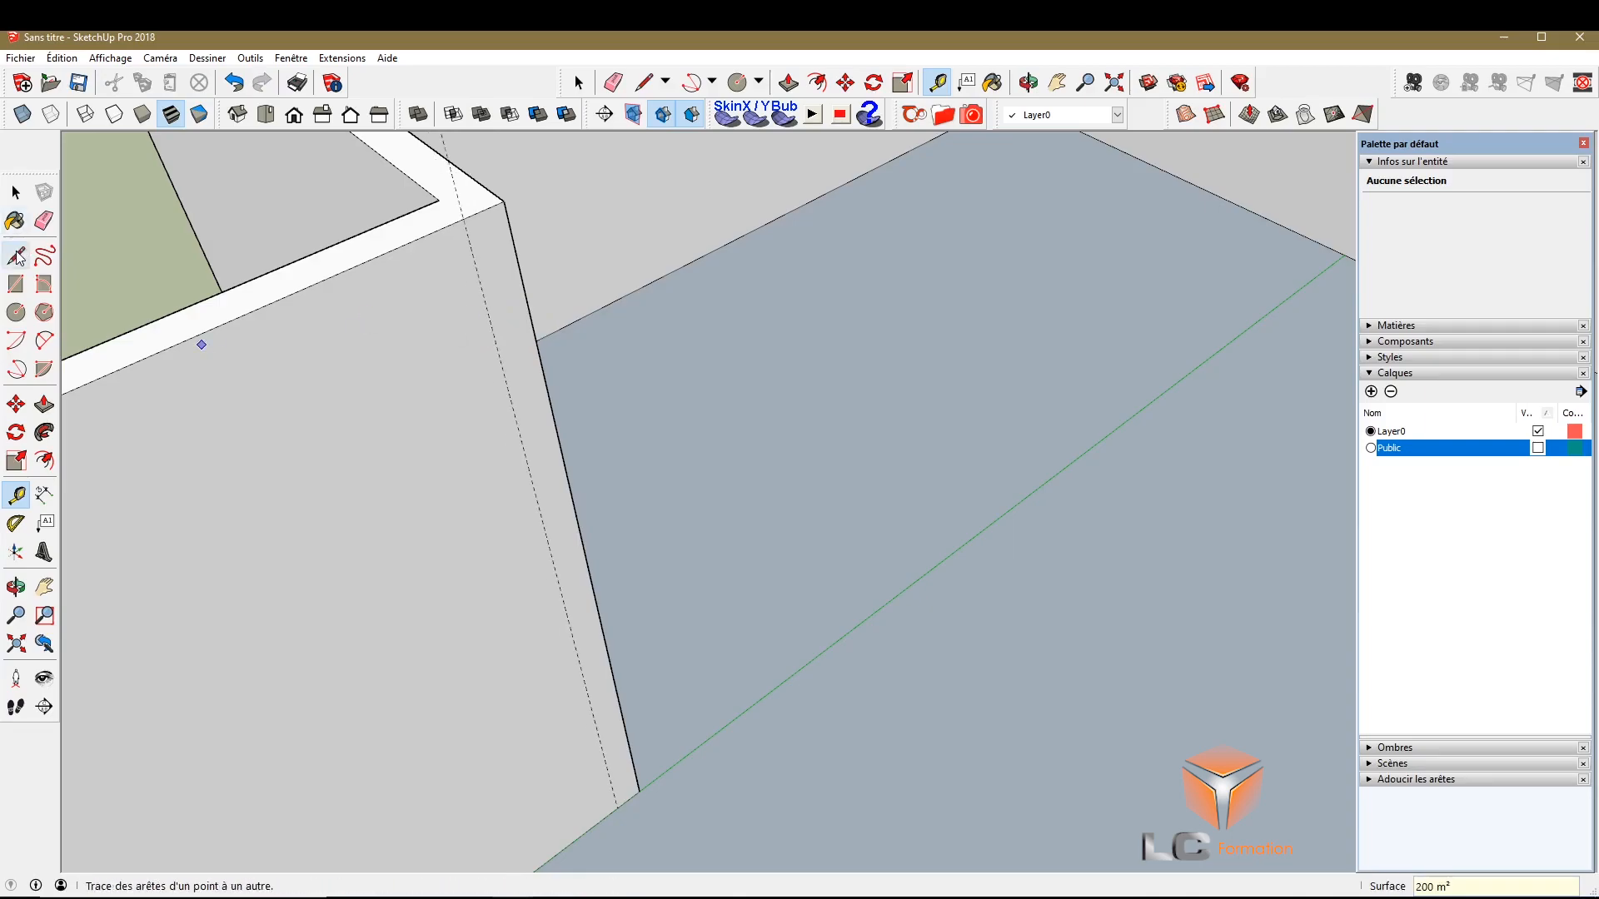
left_click(464, 219)
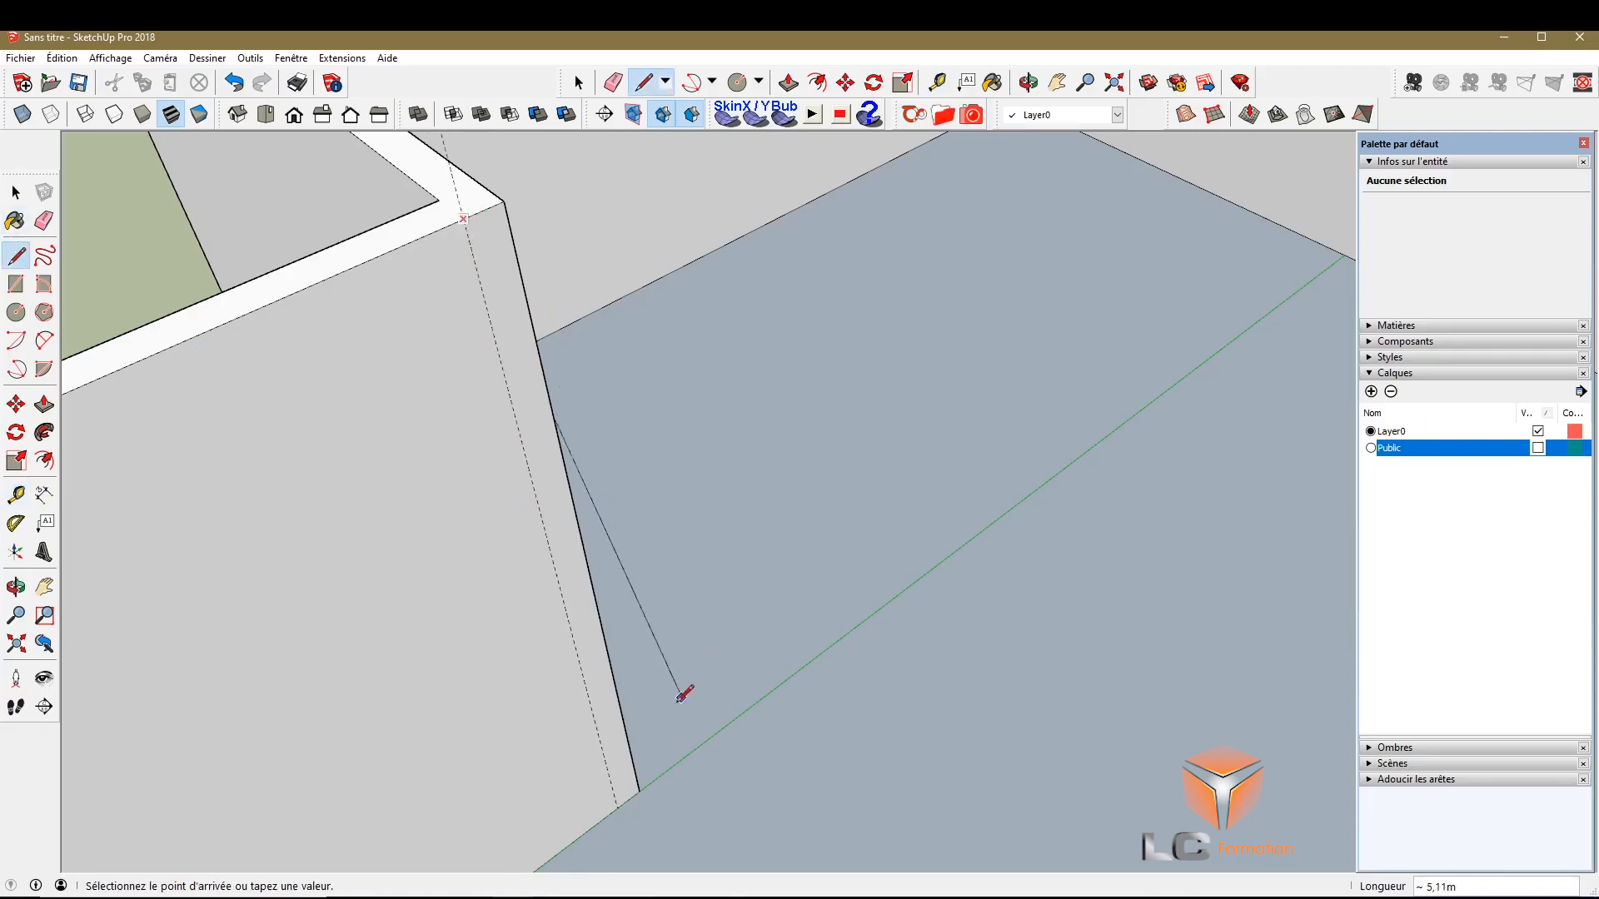
key("space")
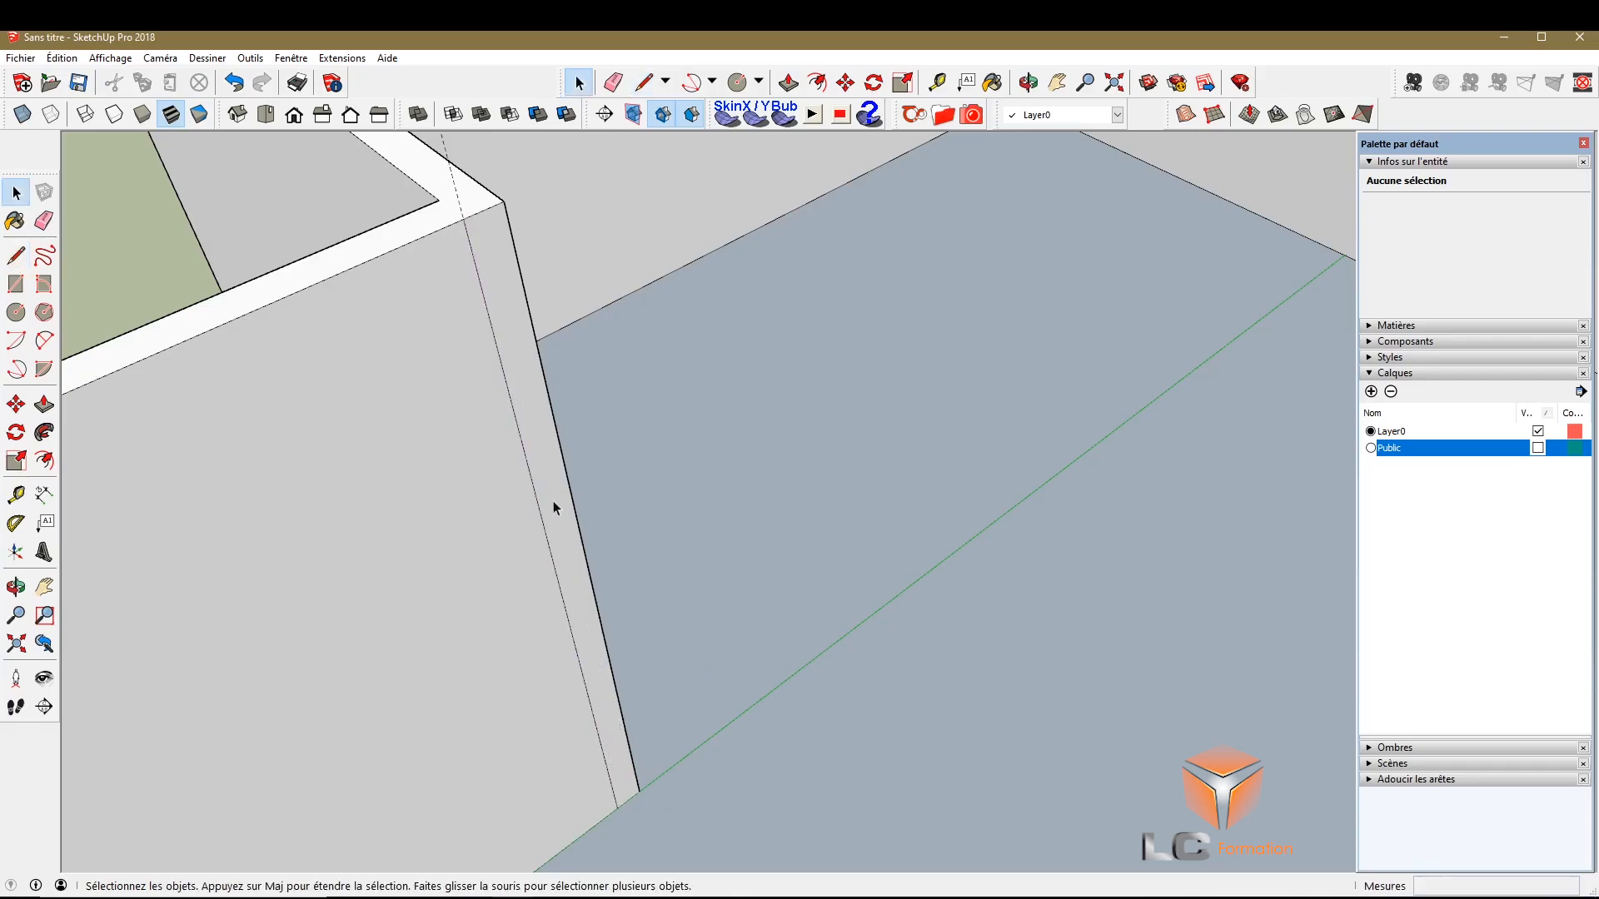
Push/Pull the 0.2 m wide strip 20 m across the room to the opposite wall's inner face, forming a second partition
left_click(550, 454)
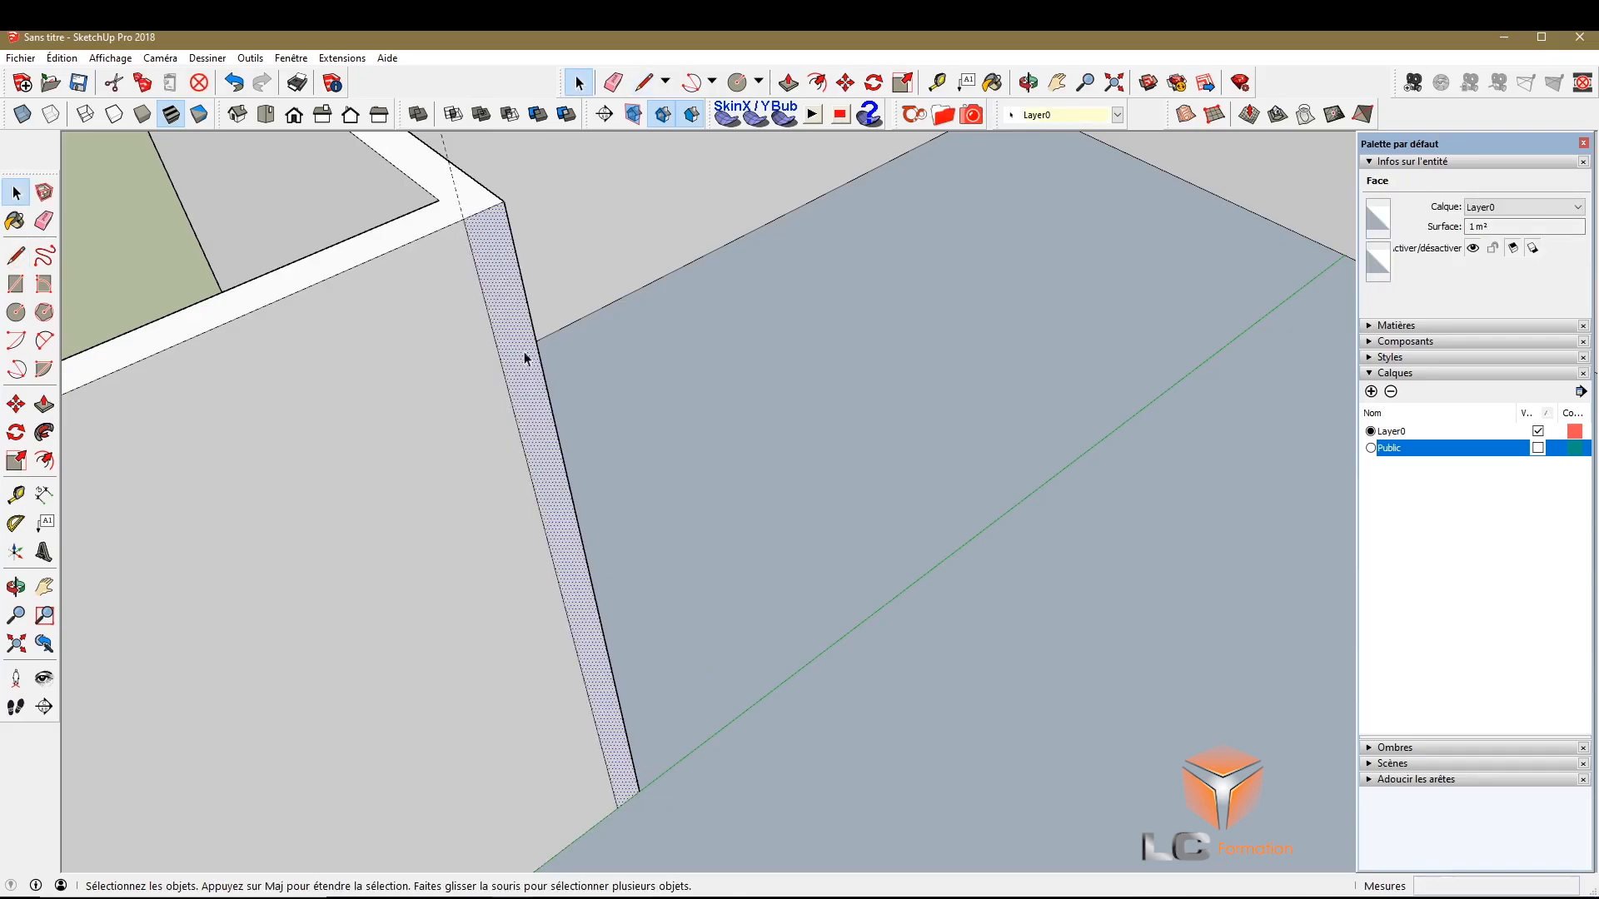
scroll(488, 271, "down", 2)
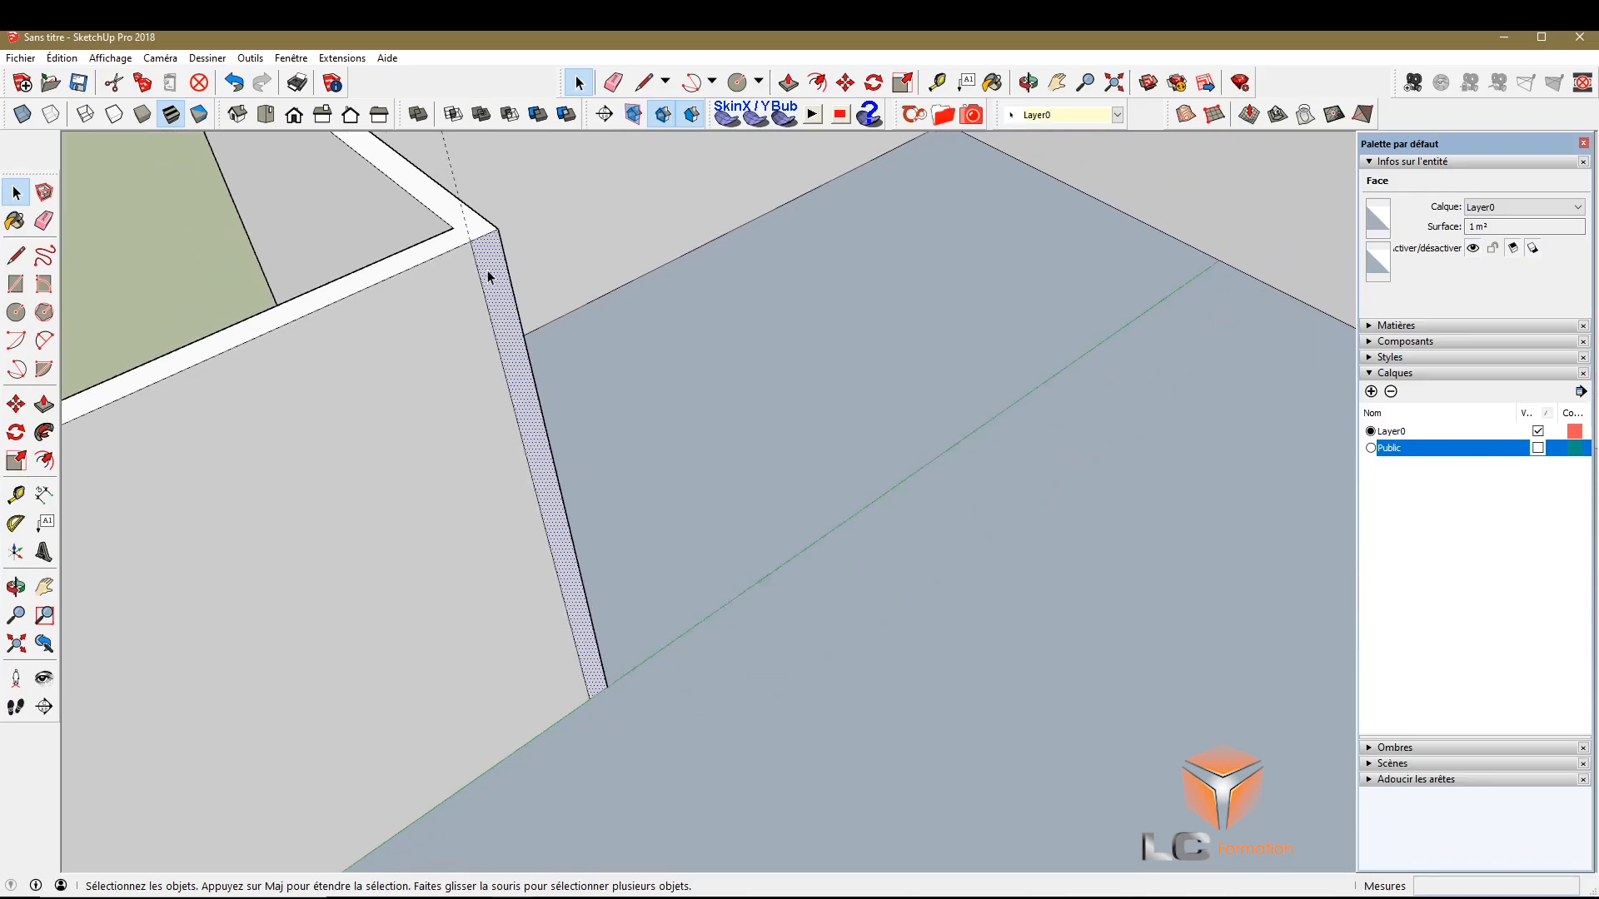
scroll(492, 343, "down", 4)
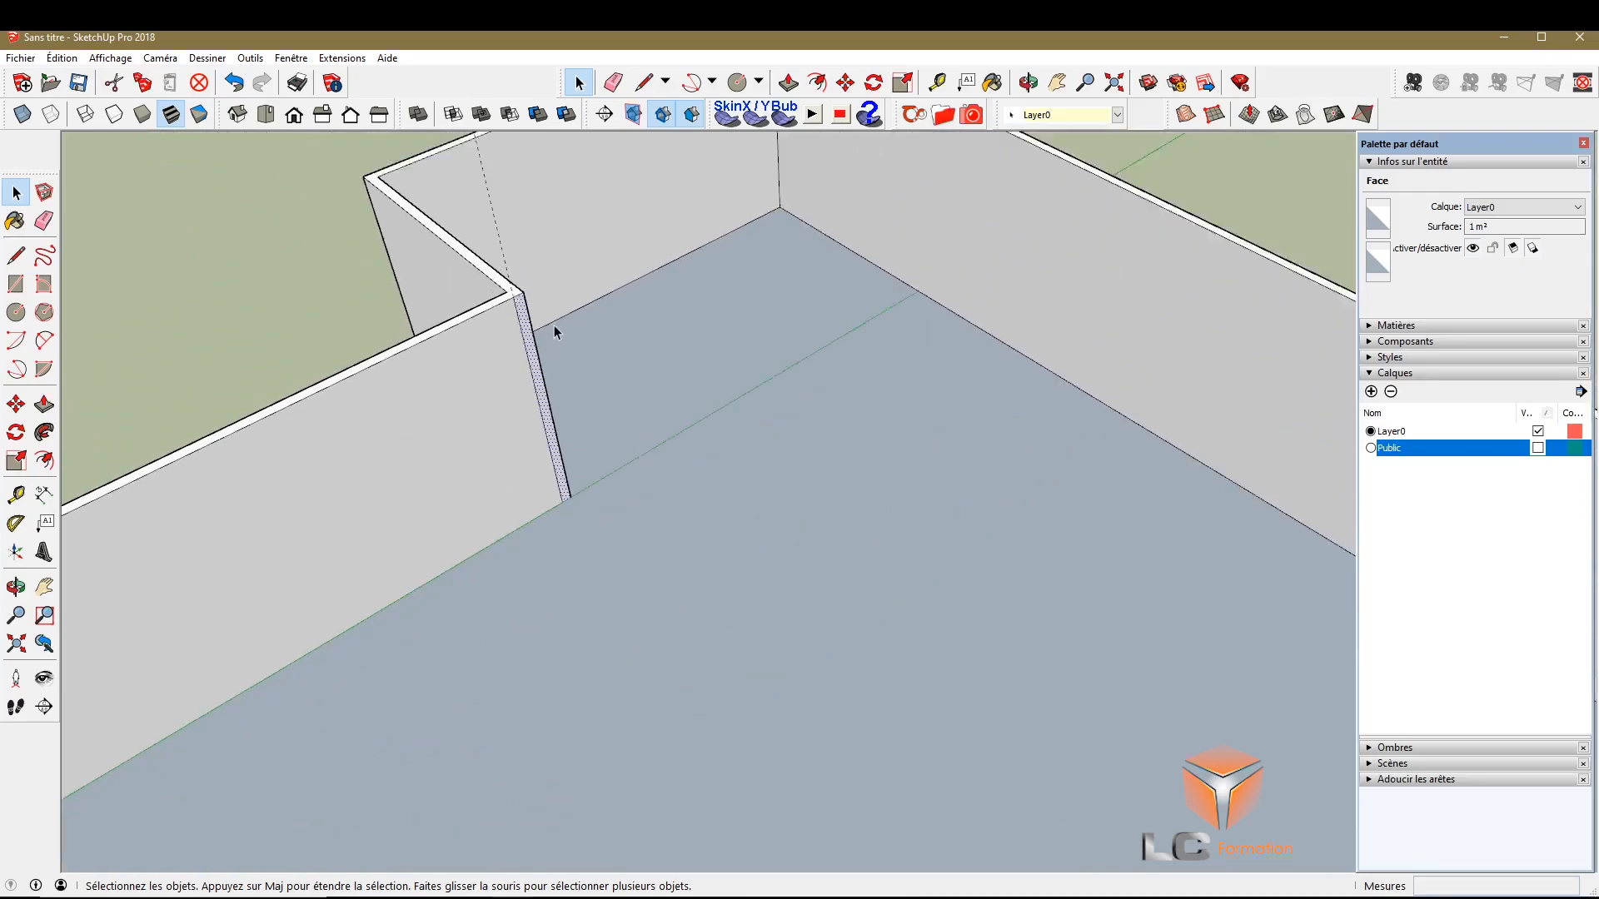
left_click(54, 405)
scroll(541, 354, "up", 5)
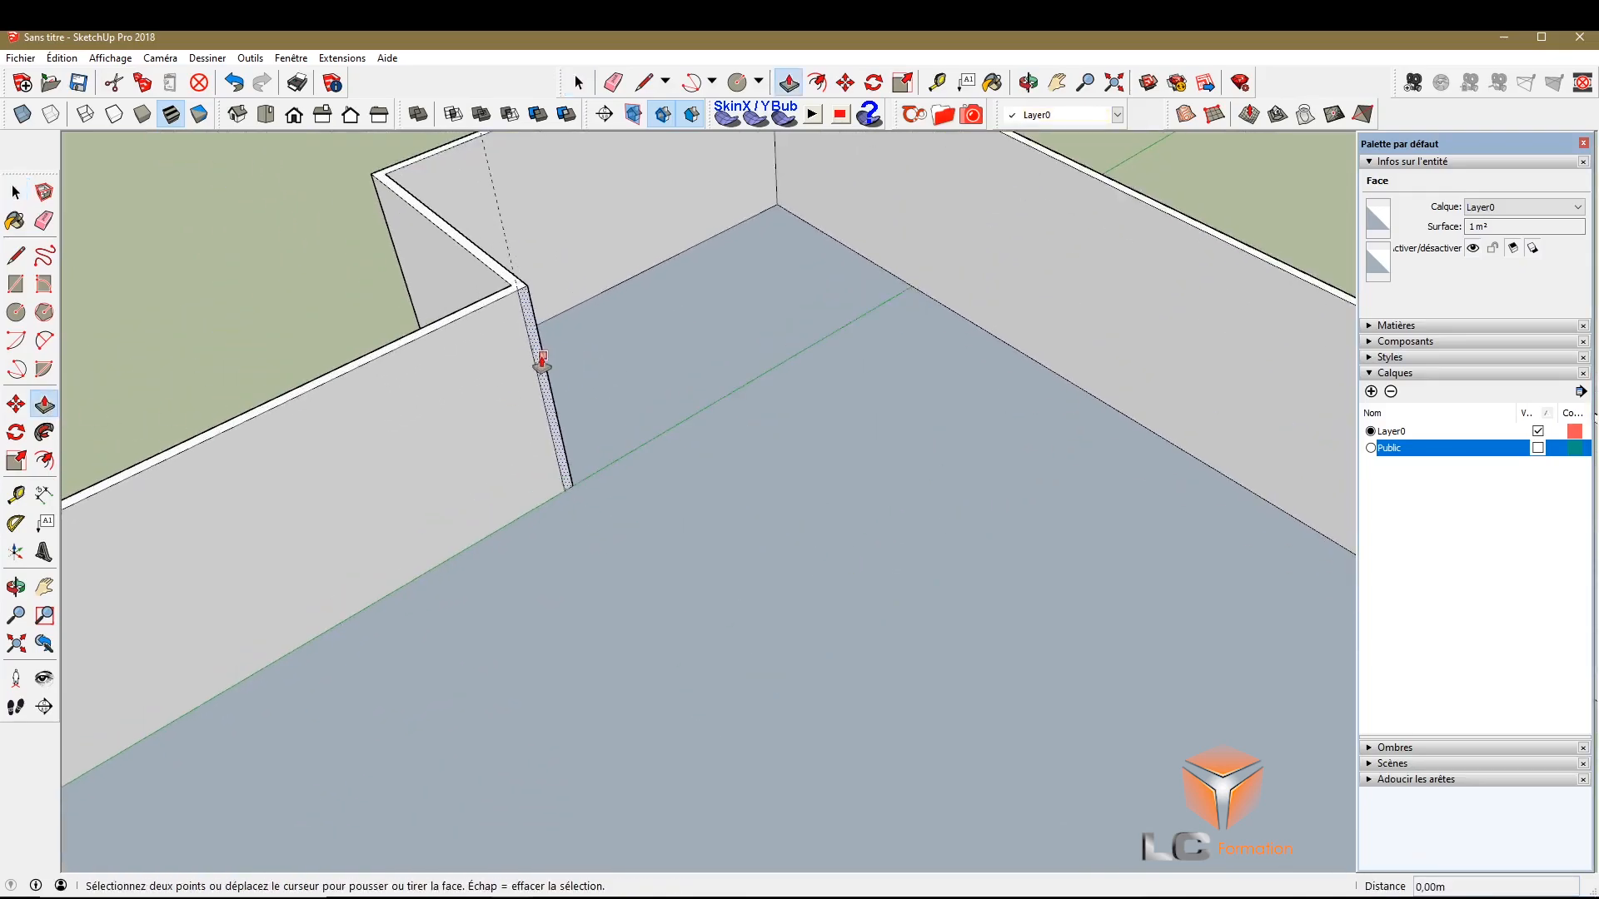
left_click(564, 331)
scroll(564, 332, "down", 8)
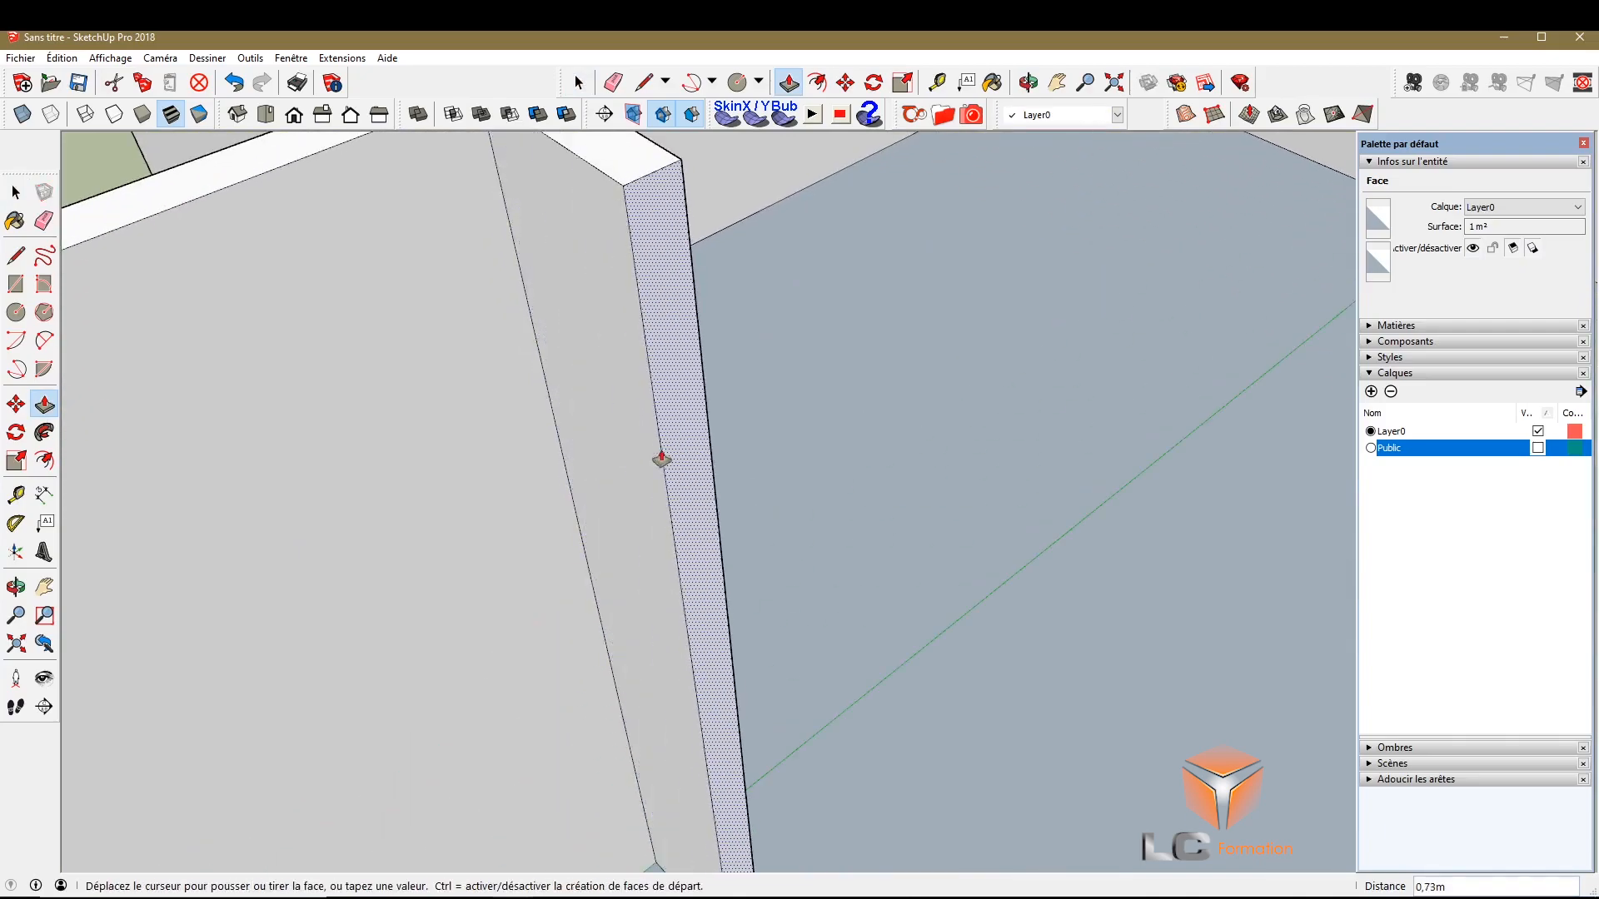
scroll(614, 421, "up", 6)
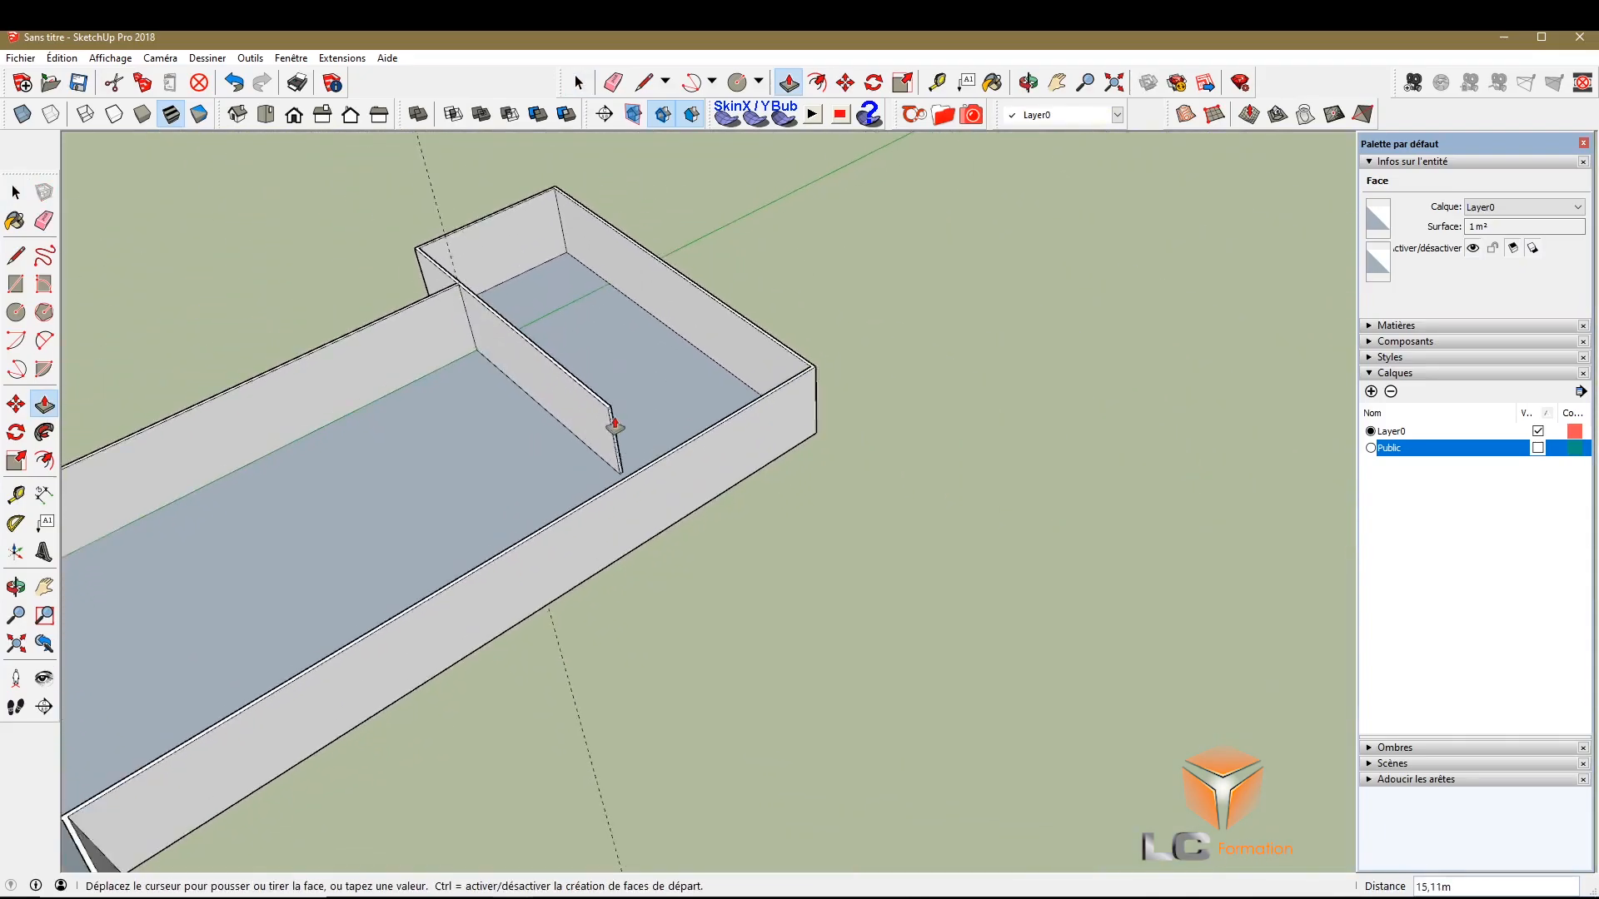
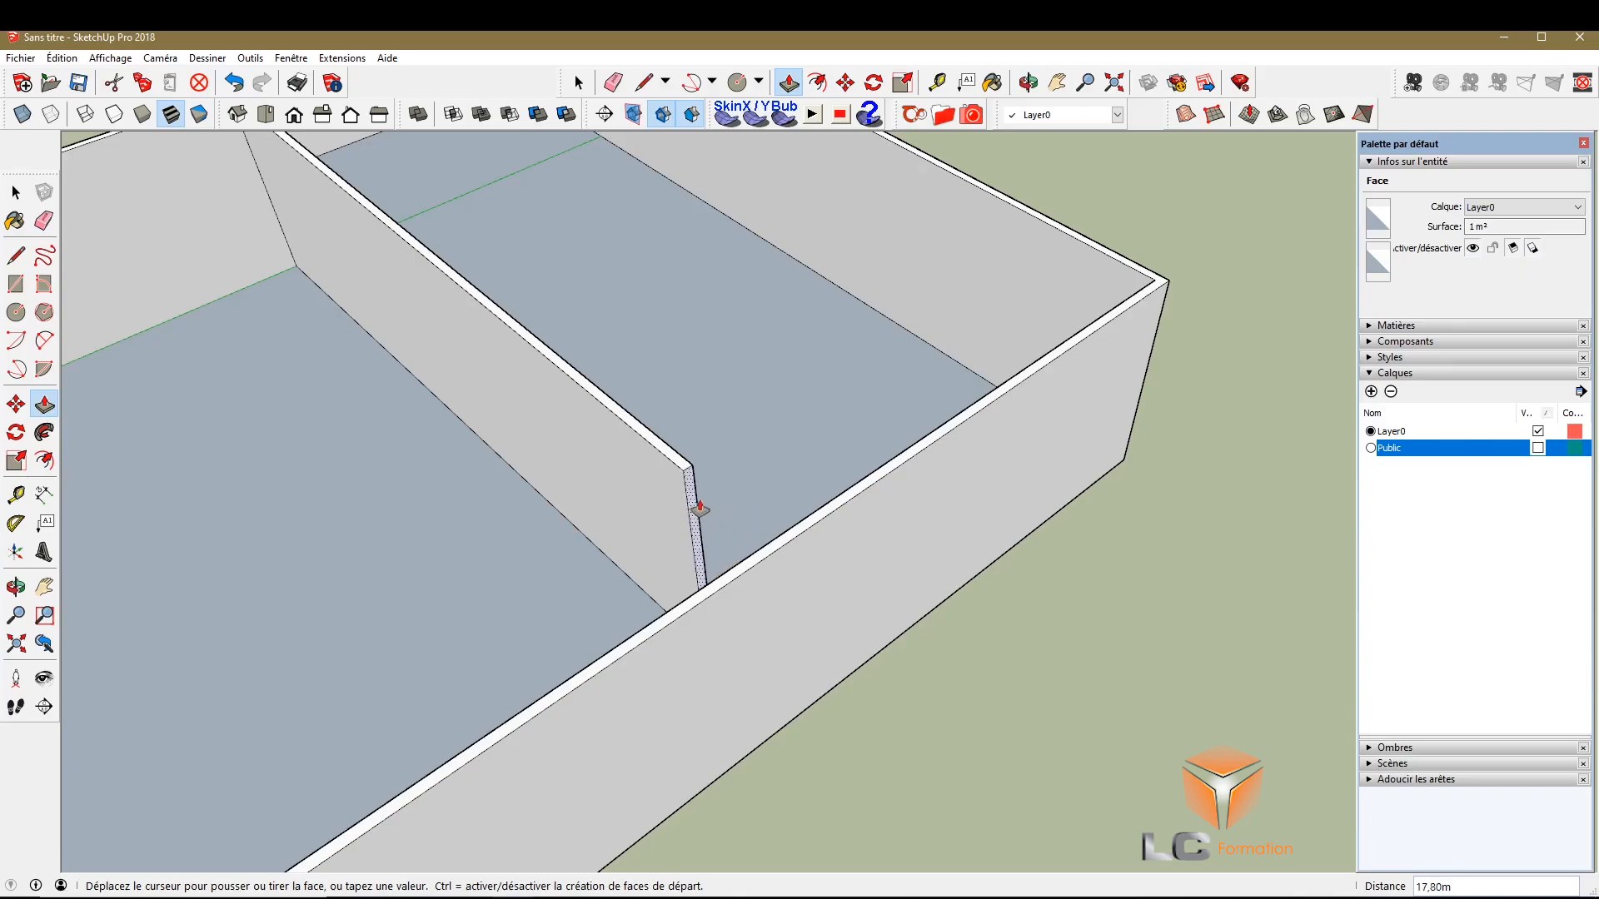
scroll(795, 441, "up", 2)
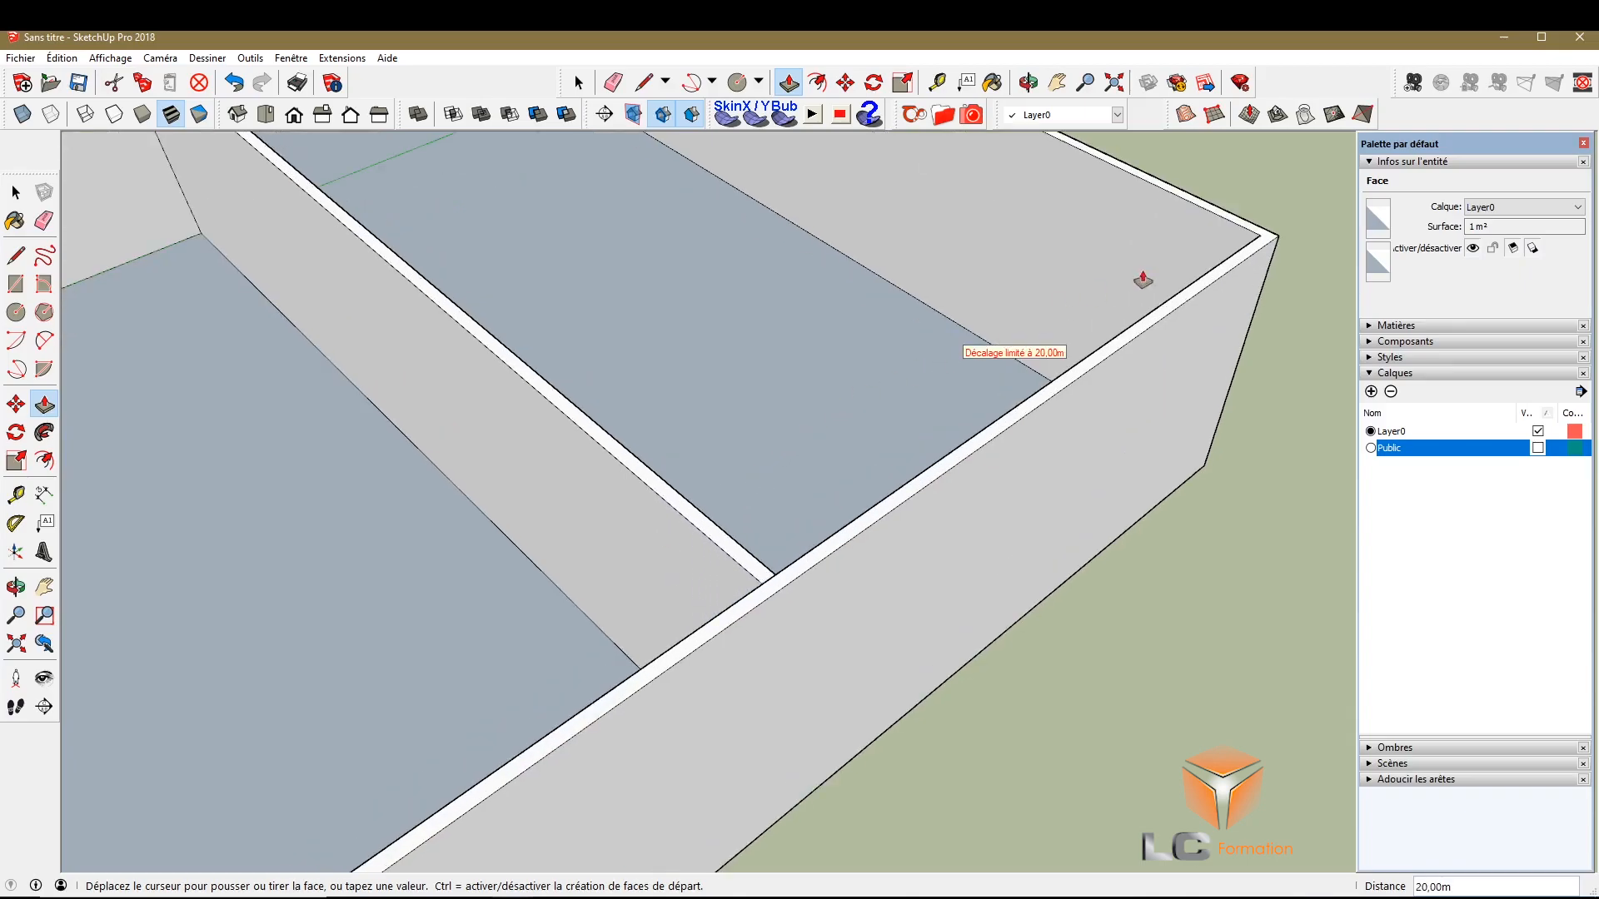
scroll(1272, 234, "up", 6)
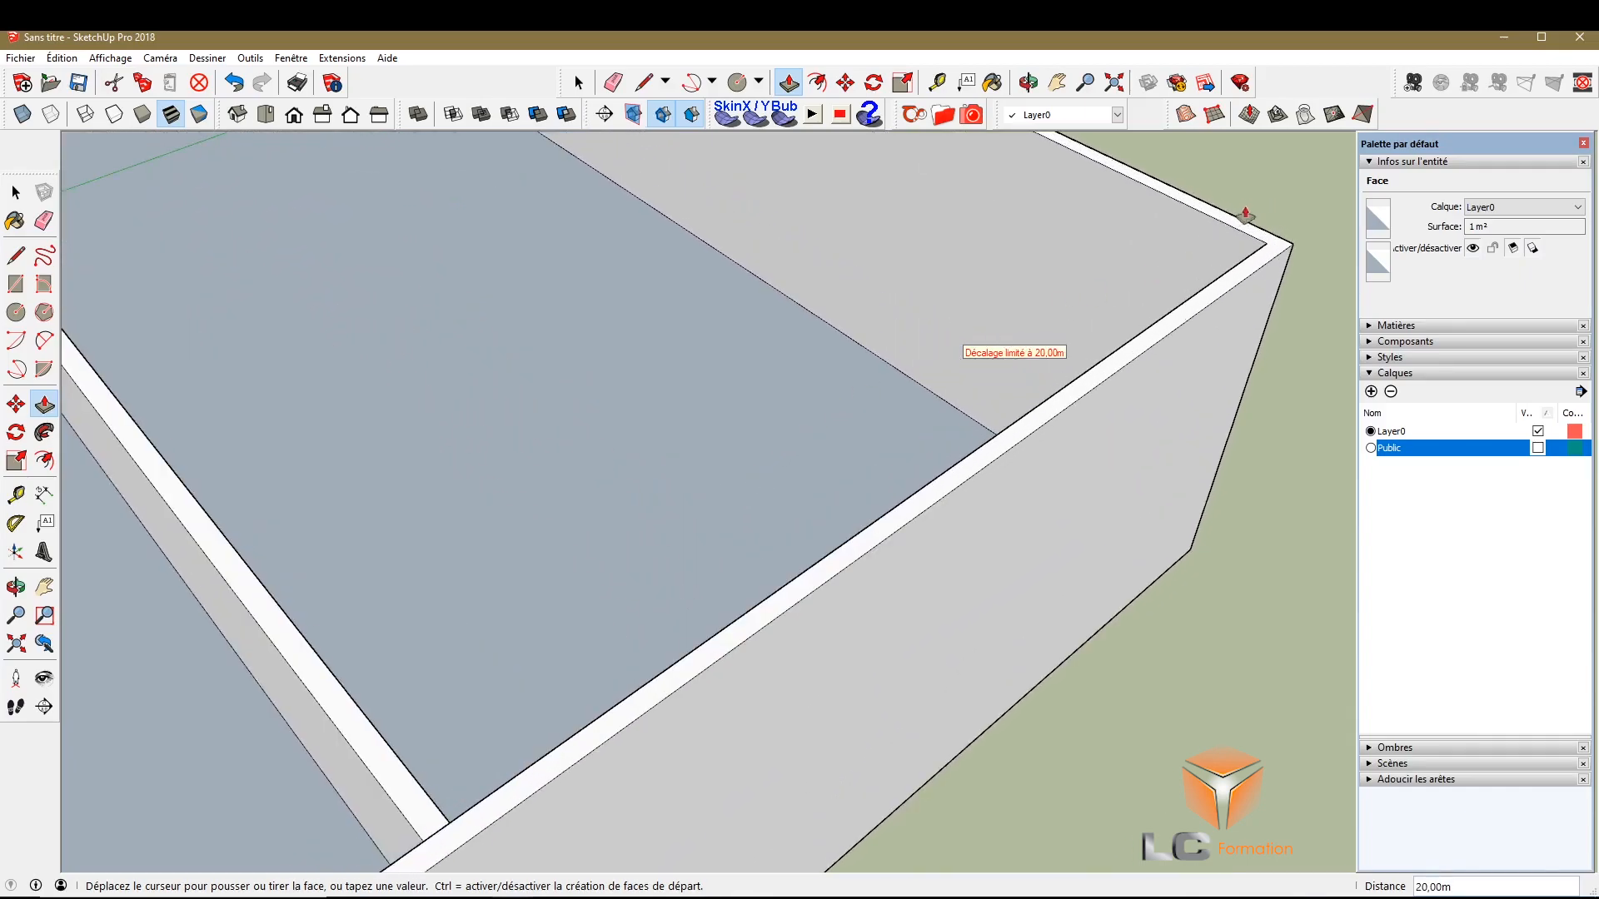
scroll(999, 241, "down", 4)
scroll(1111, 277, "up", 2)
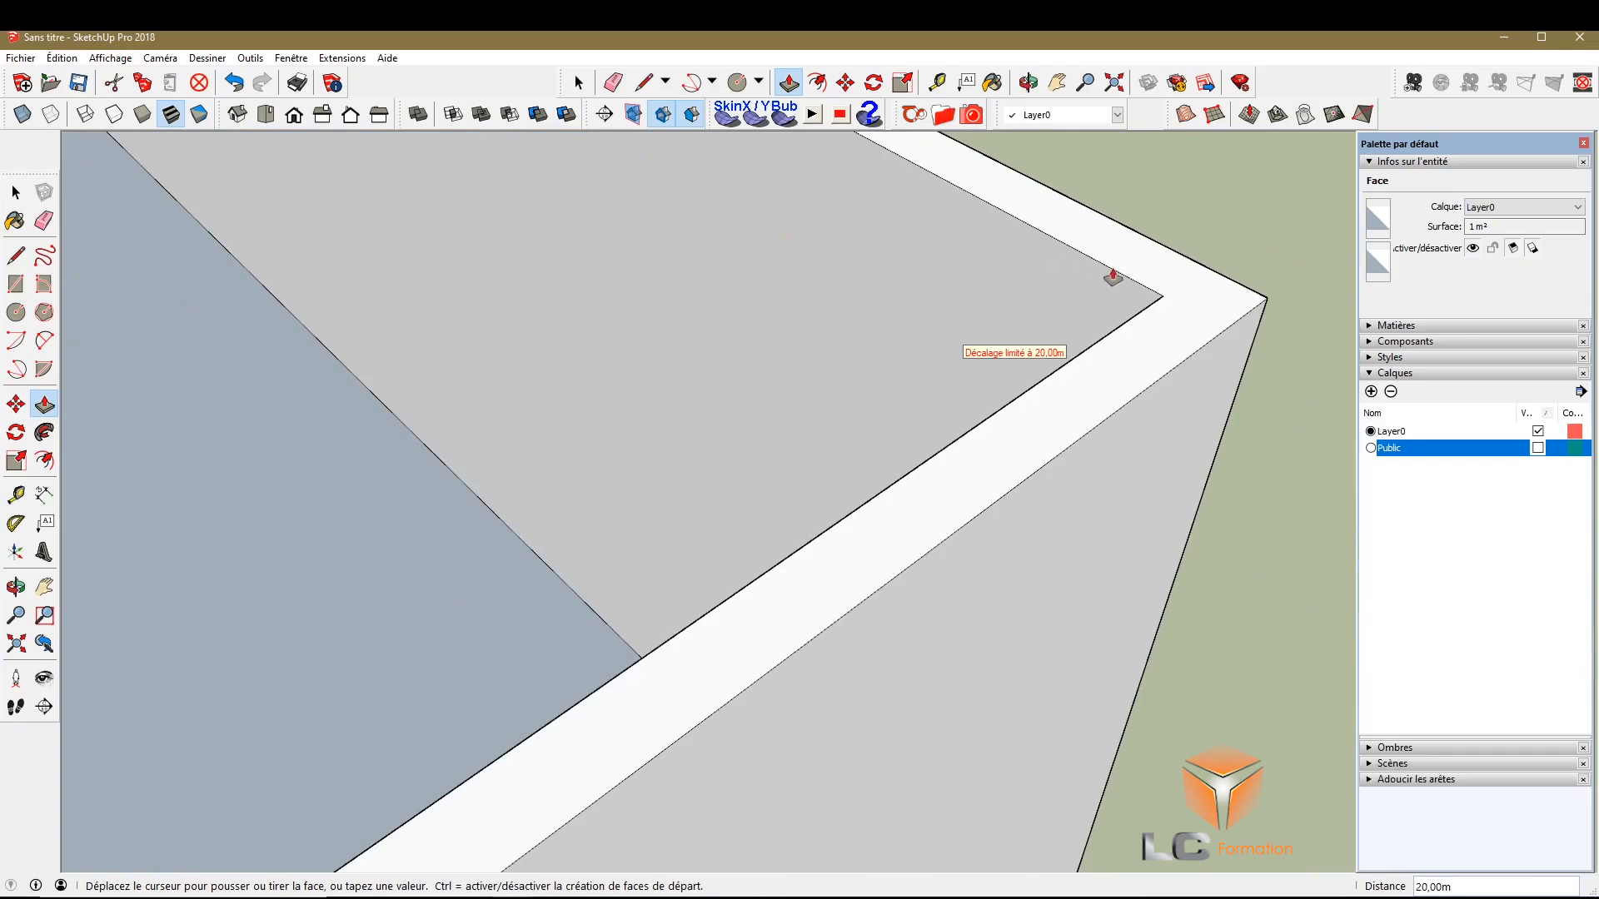
left_click(1164, 299)
Delete the short edge separating the second partition's top face from the opposite outer wall's top face
scroll(1145, 275, "down", 5)
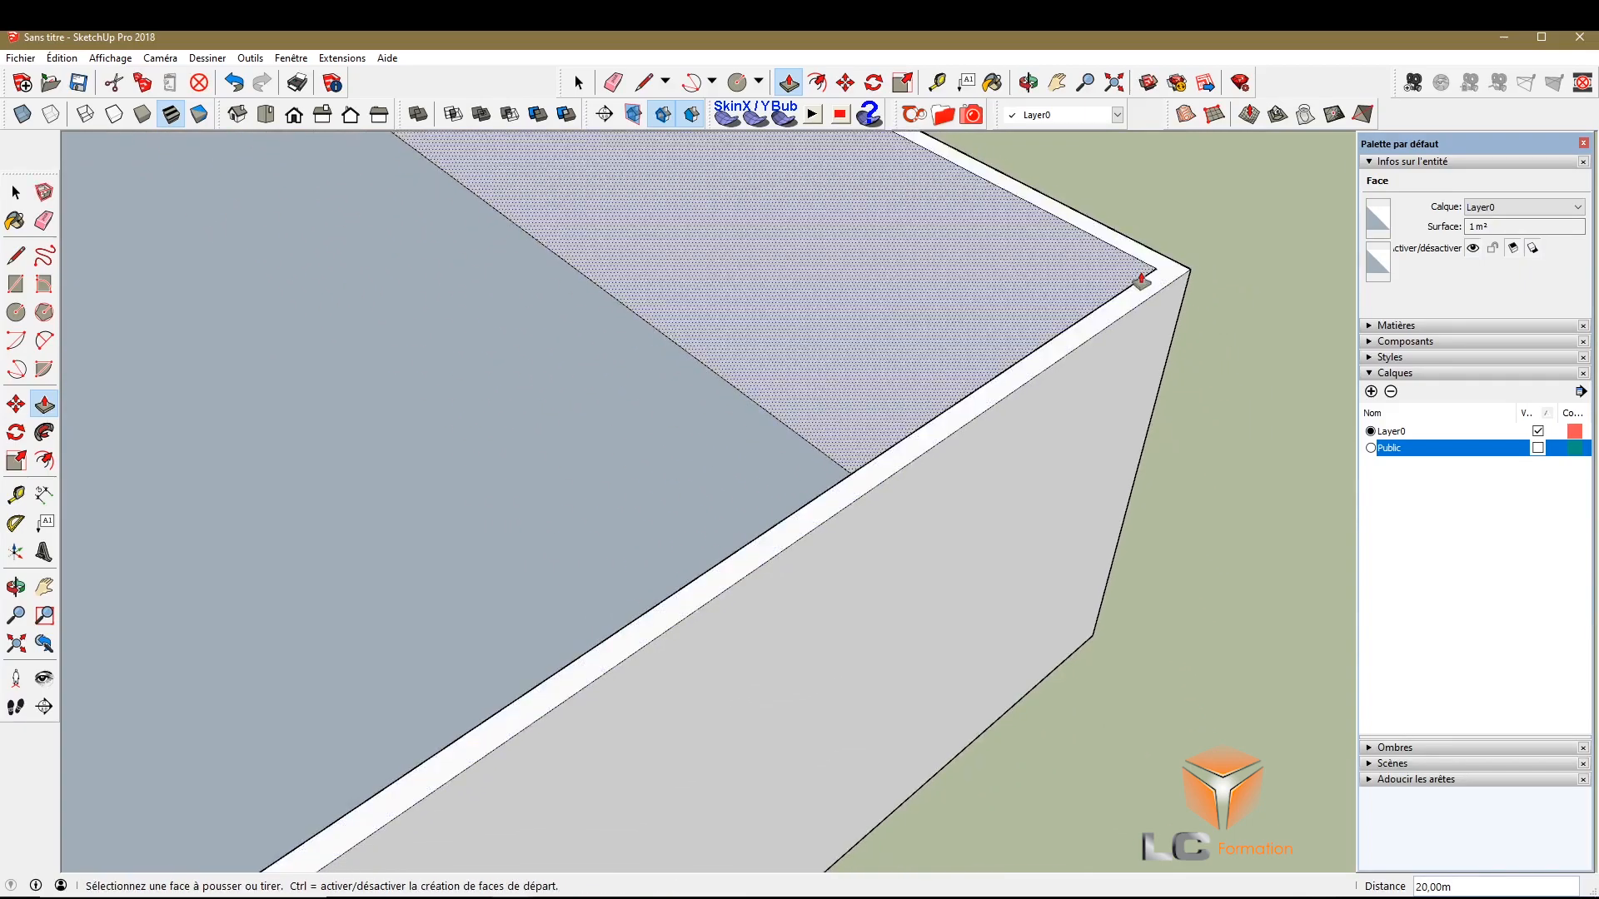
scroll(882, 423, "up", 4)
scroll(971, 470, "up", 3)
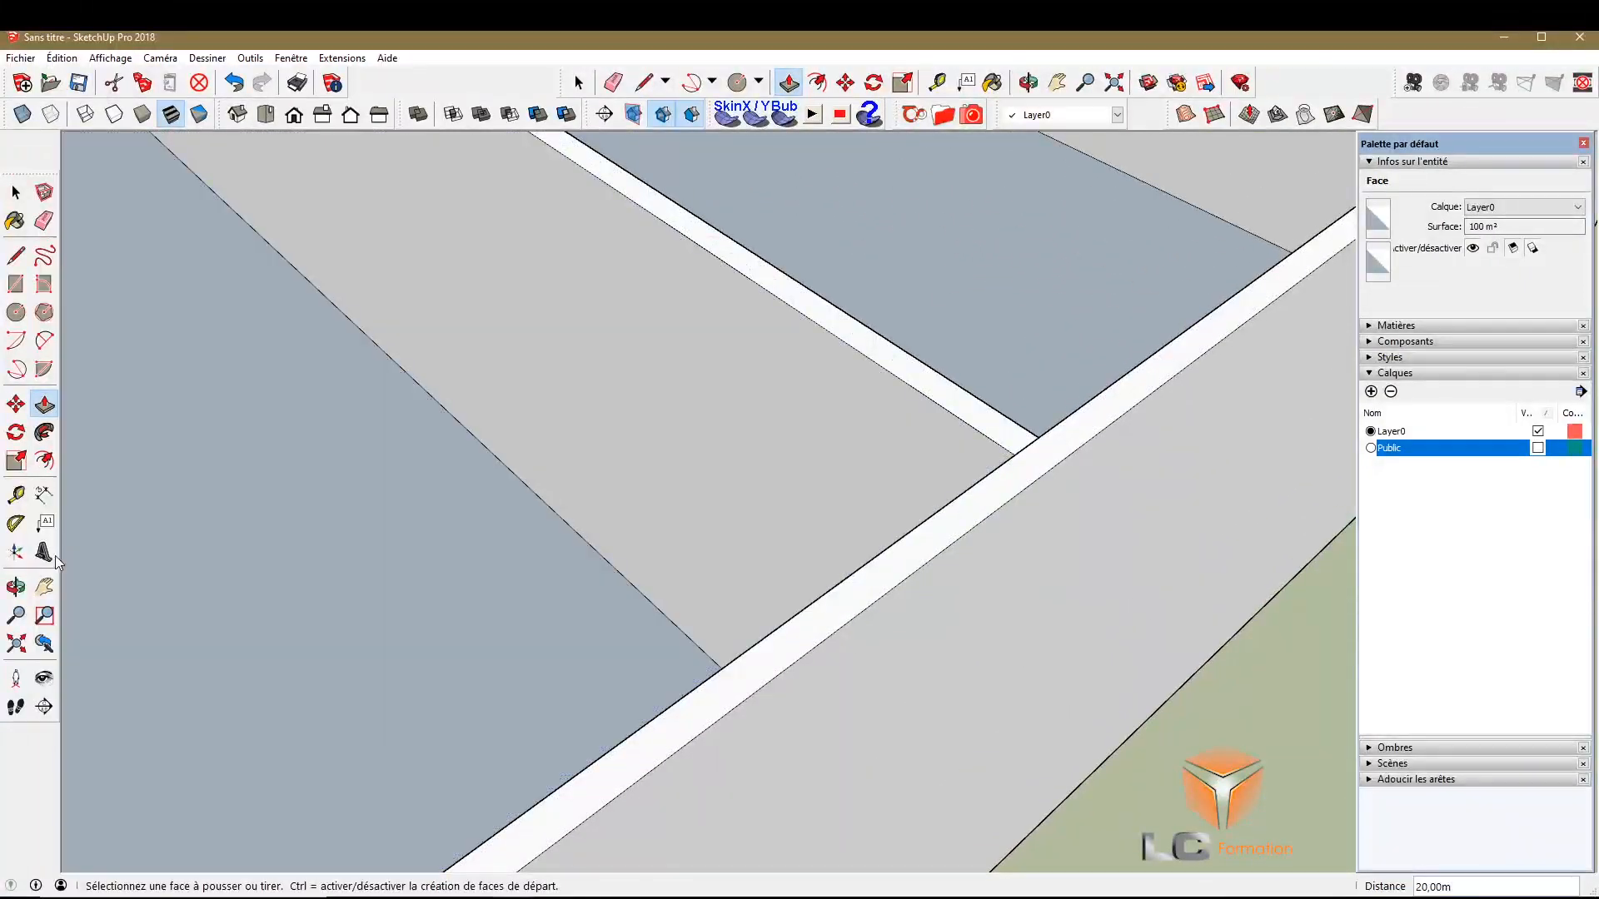
left_click(16, 587)
left_click_drag(583, 508, 1213, 433)
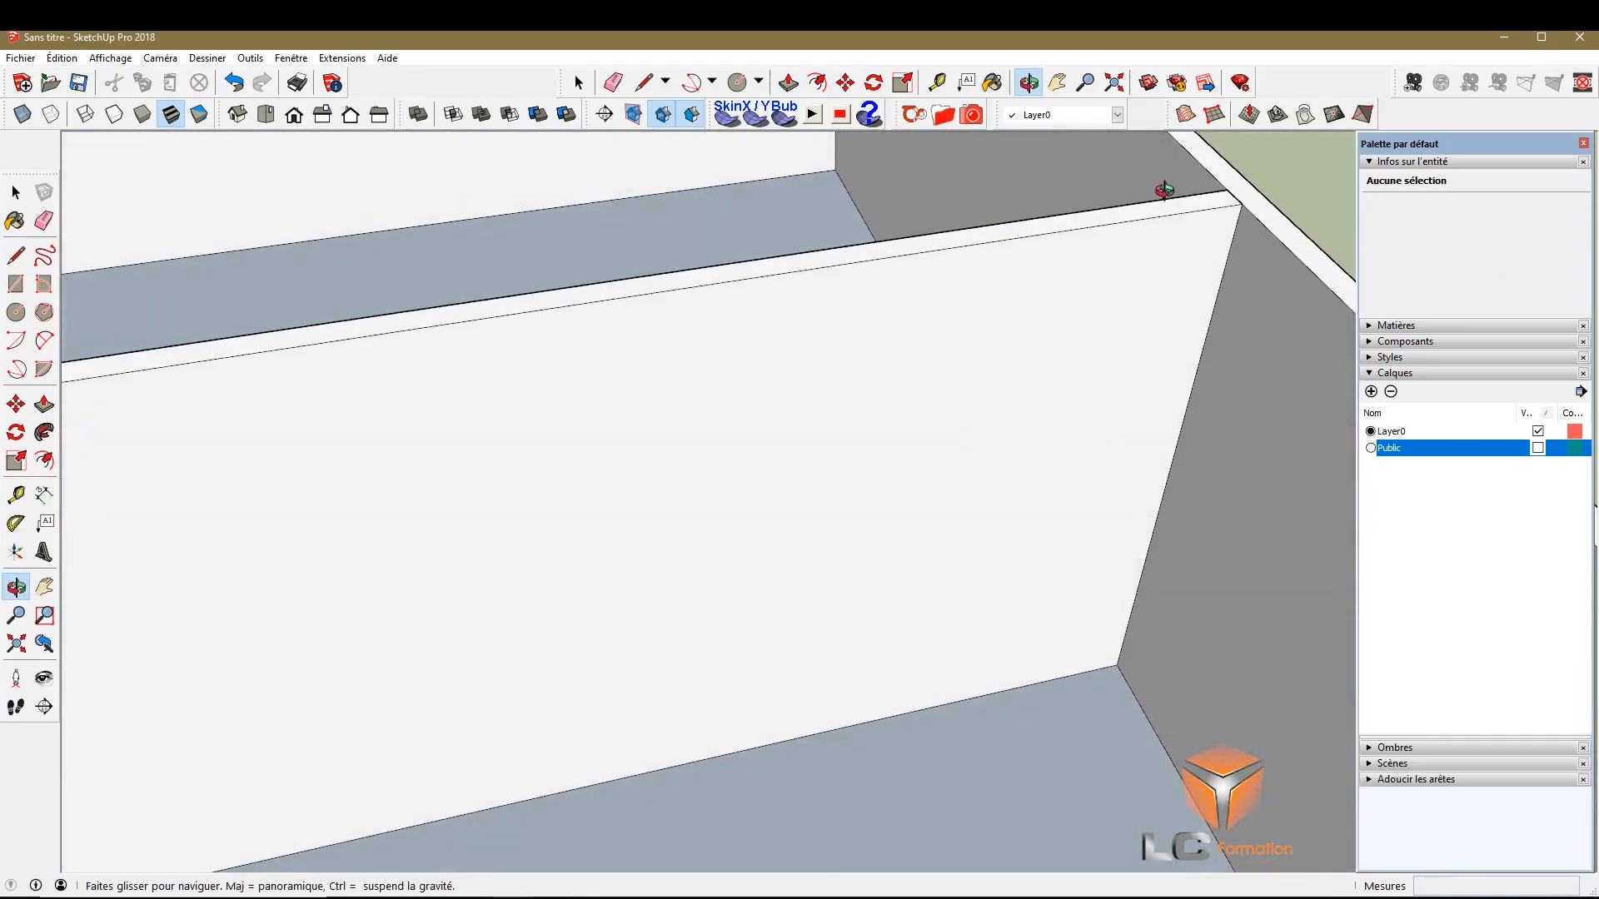
left_click_drag(1270, 266, 1164, 552)
key("space")
left_click(1155, 543)
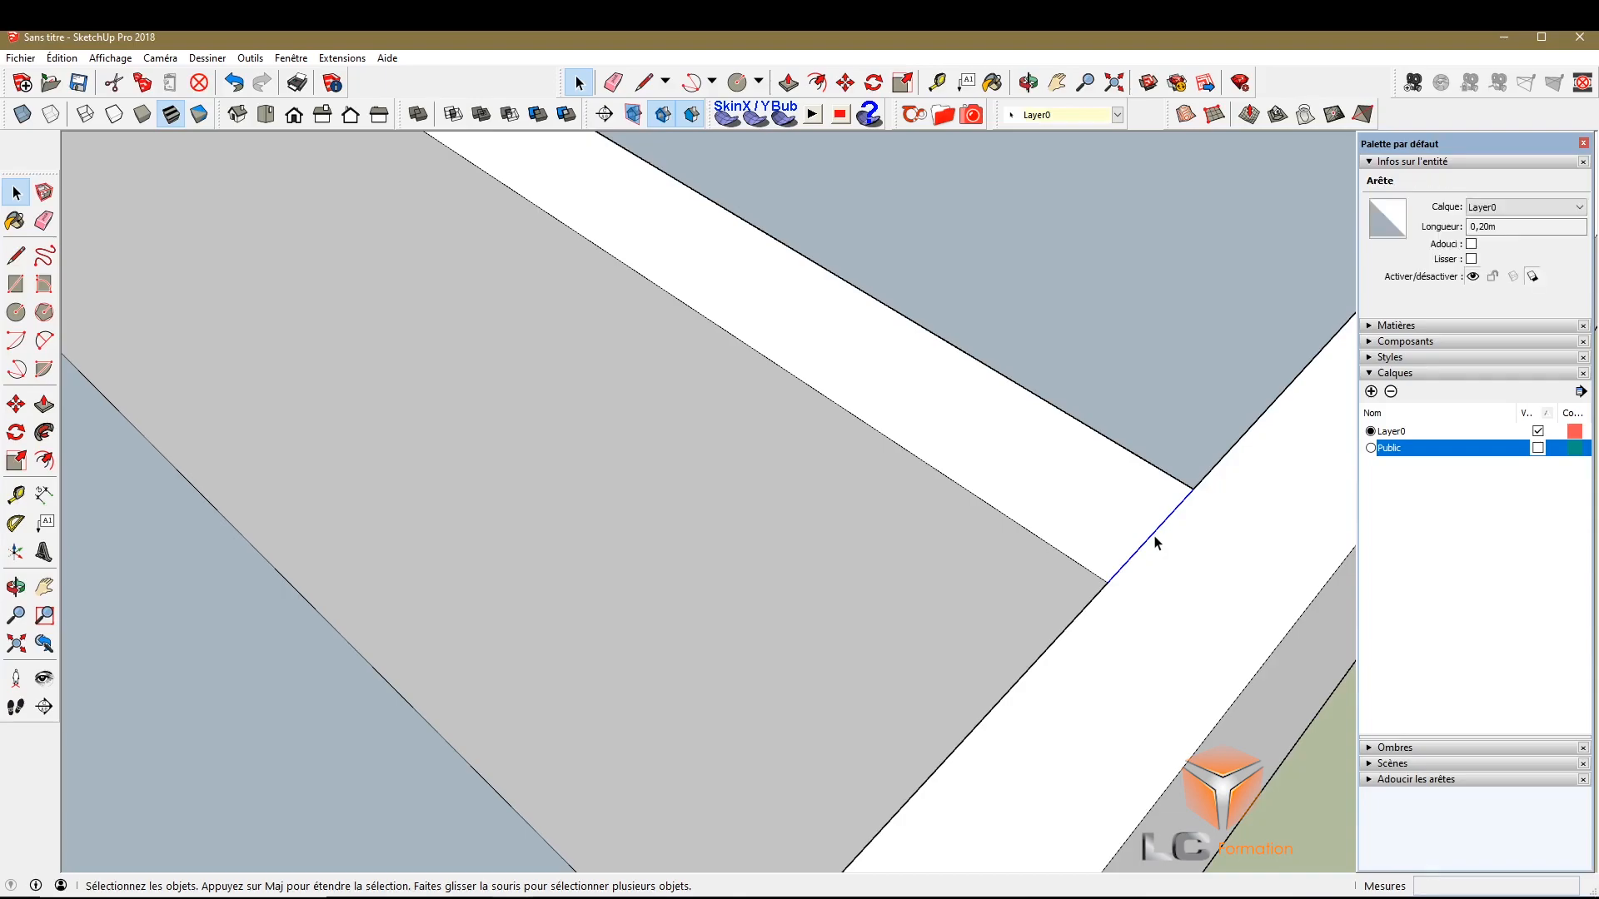
scroll(1033, 556, "down", 10)
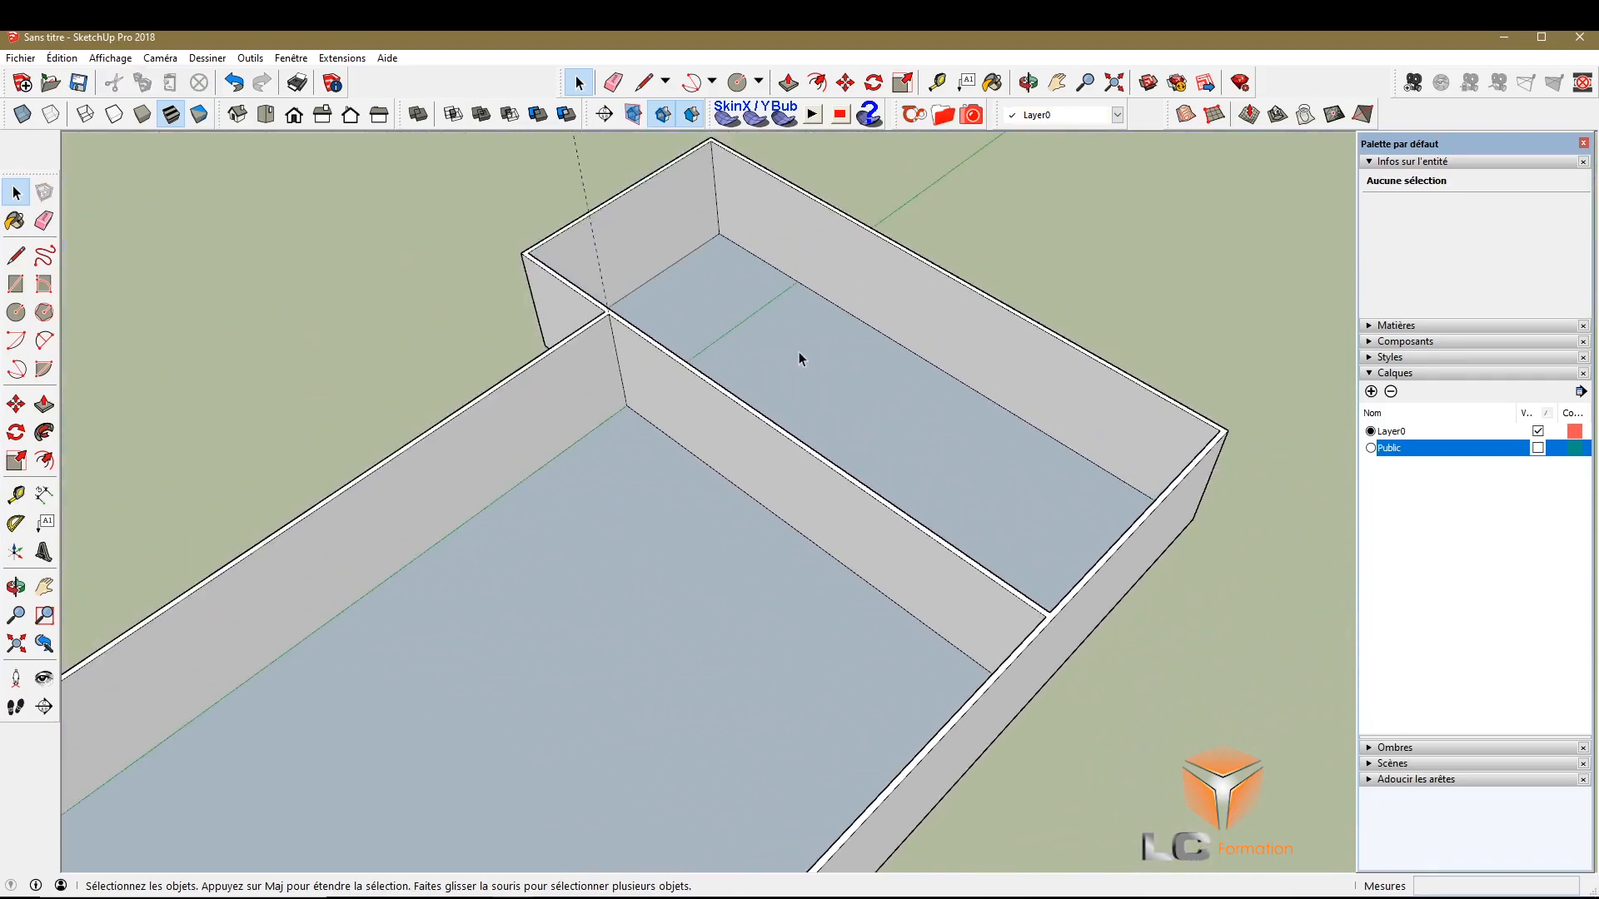
Delete the vertical guide at the second partition's starting corner
scroll(593, 318, "up", 3)
scroll(642, 325, "up", 5)
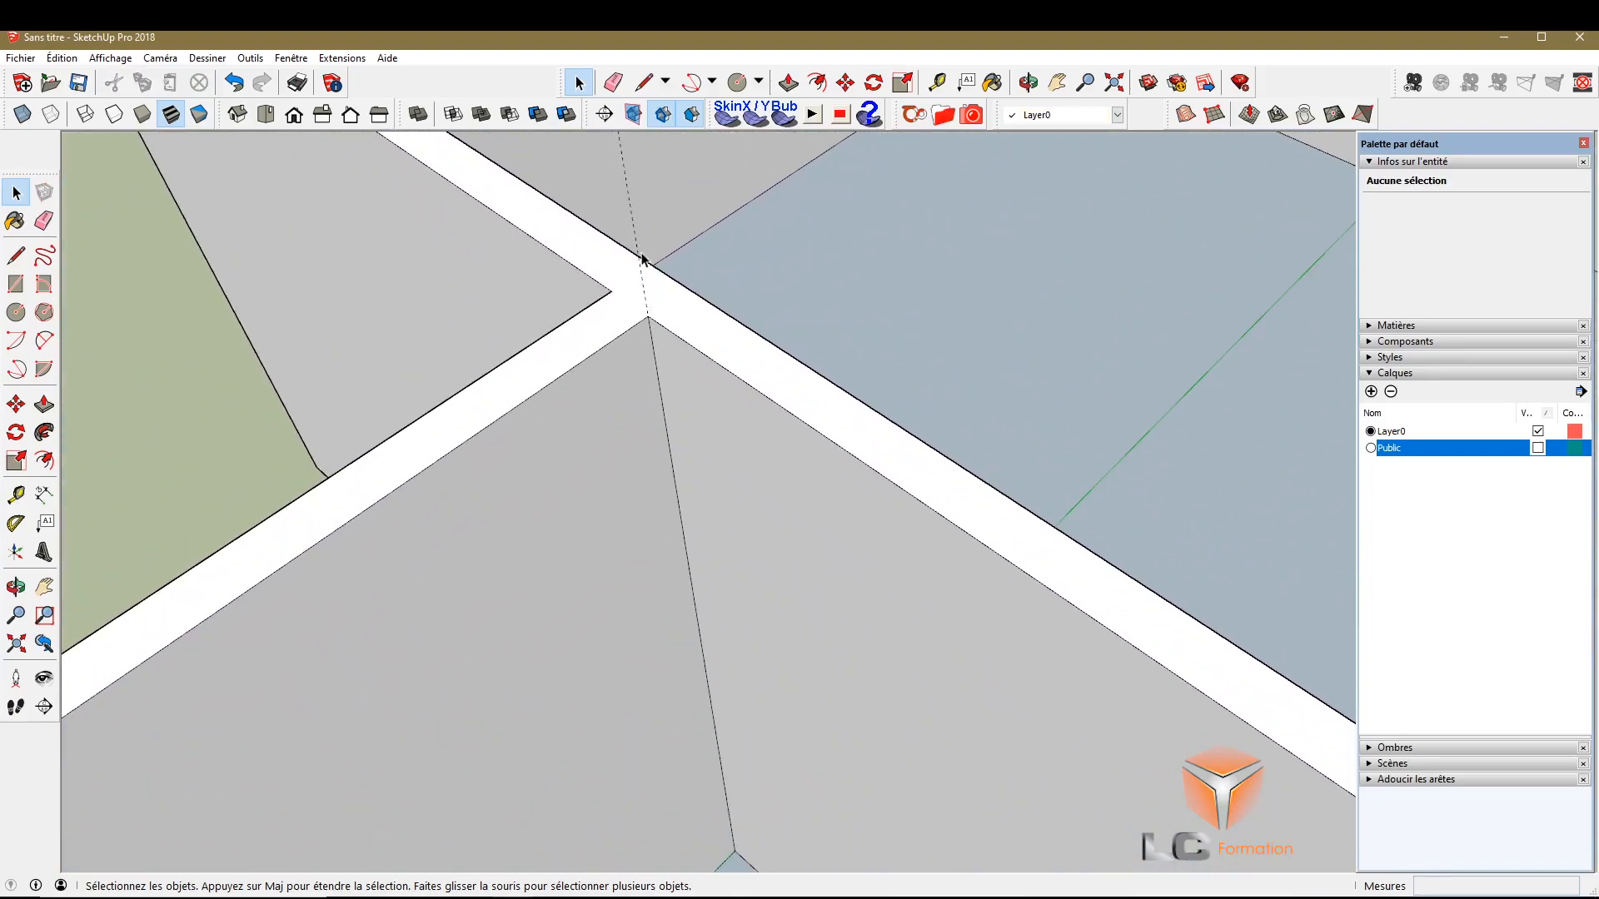
left_click(642, 268)
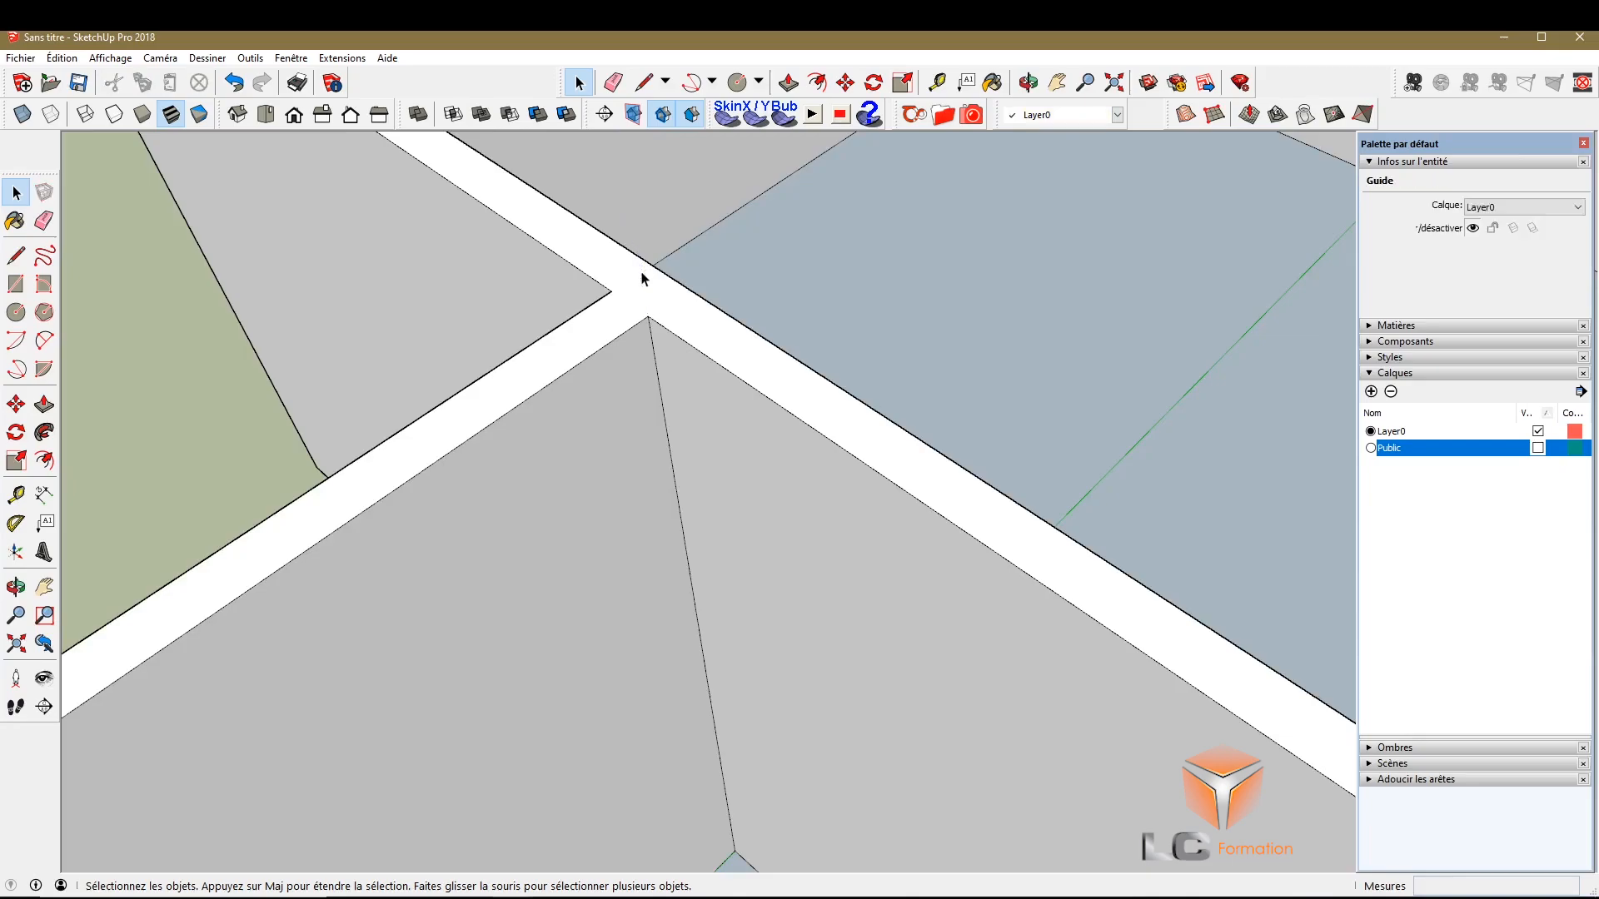
scroll(635, 417, "down", 9)
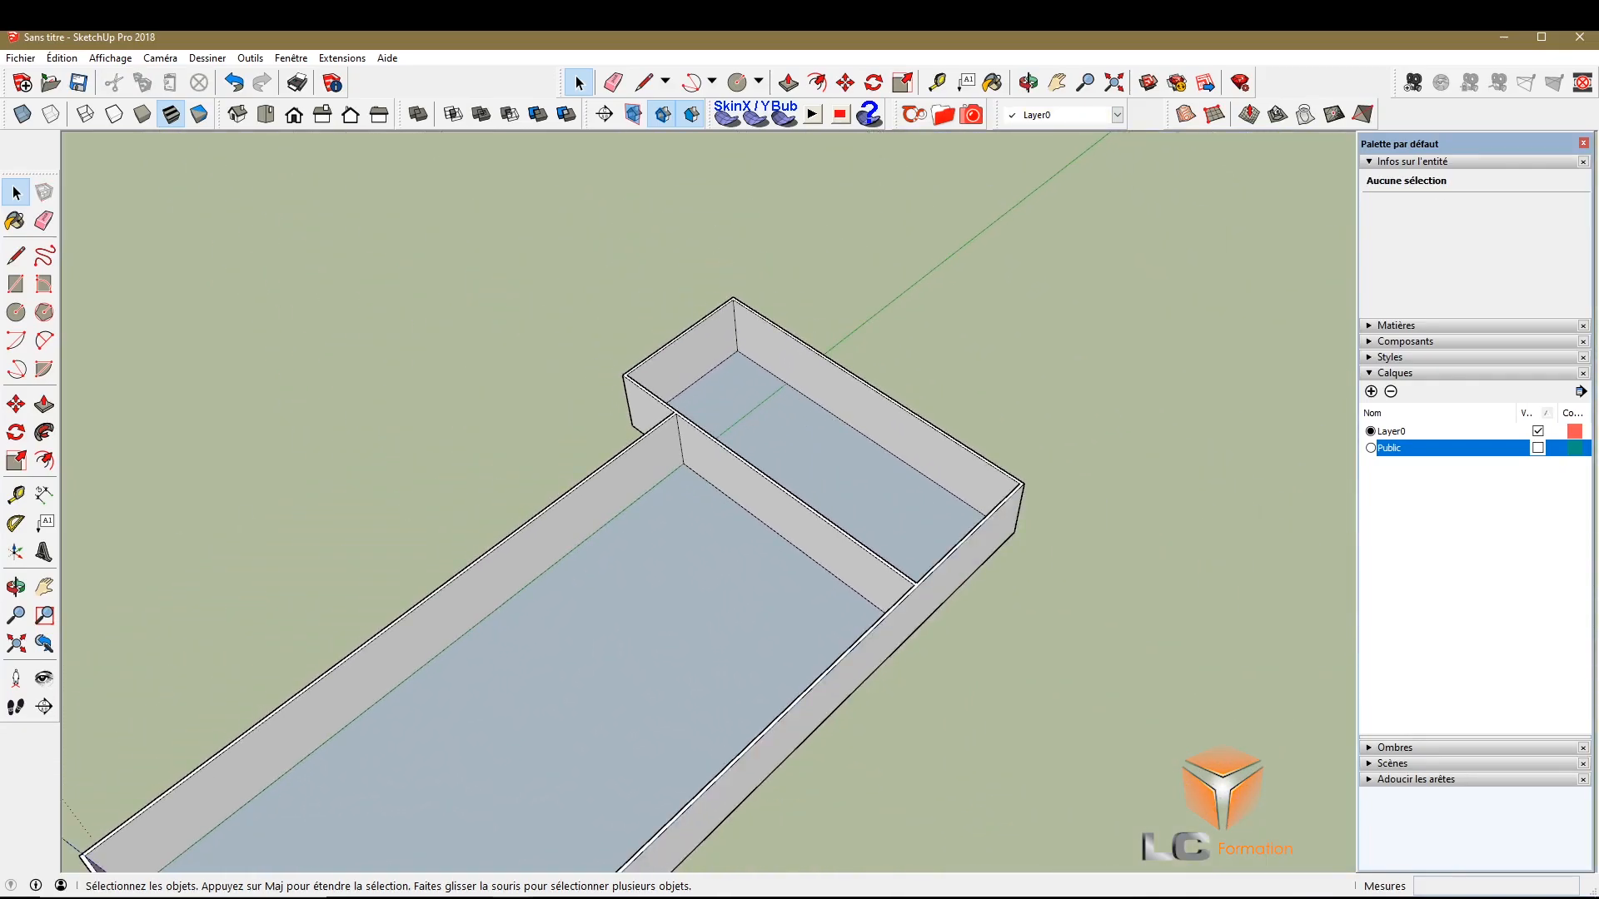
Examine the junction of the partition with the outer walls and the end room from several angles
left_click_drag(743, 679, 737, 434)
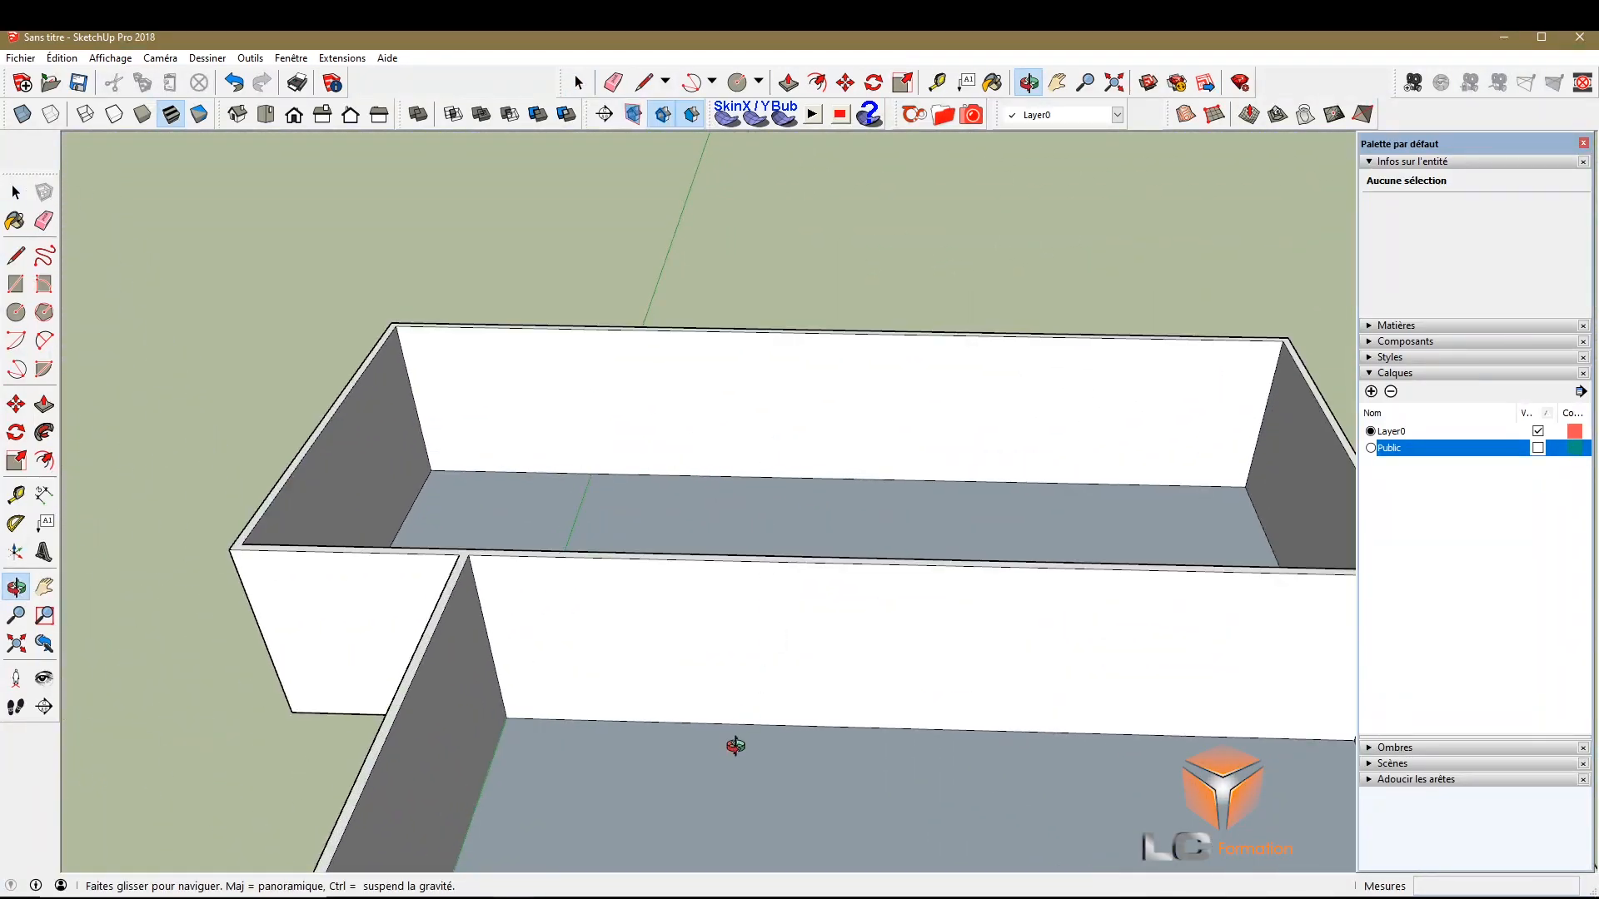
left_click_drag(867, 869, 491, 615)
scroll(540, 643, "down", 1)
left_click_drag(661, 261, 701, 271)
scroll(739, 560, "down", 8)
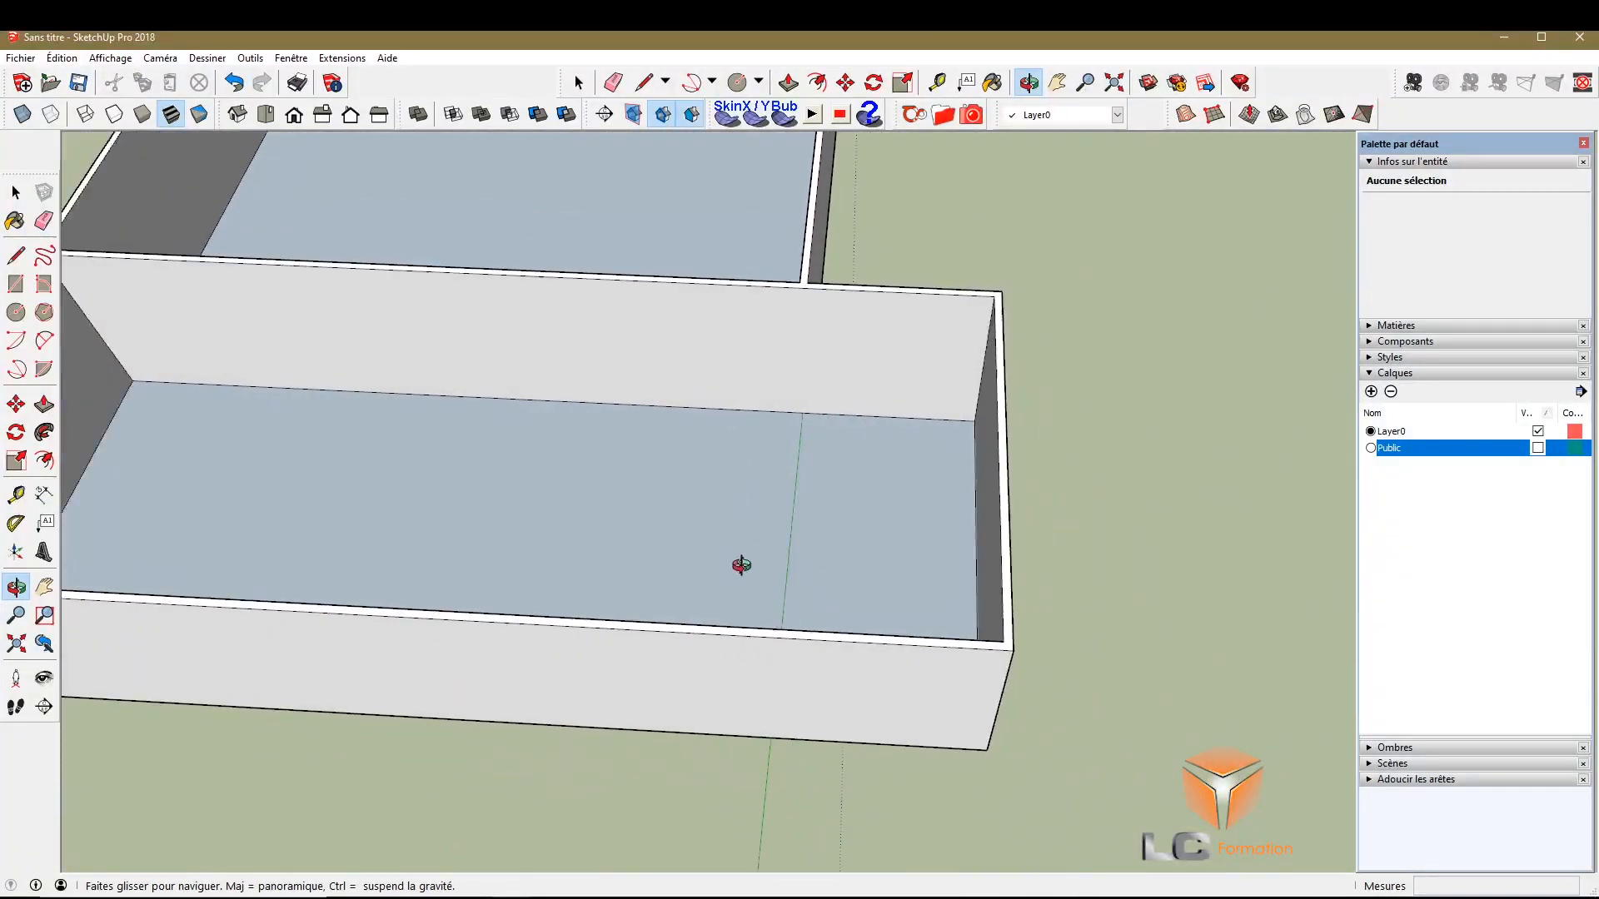
left_click_drag(764, 577, 1227, 716)
scroll(1164, 612, "up", 5)
left_click_drag(1028, 539, 991, 473)
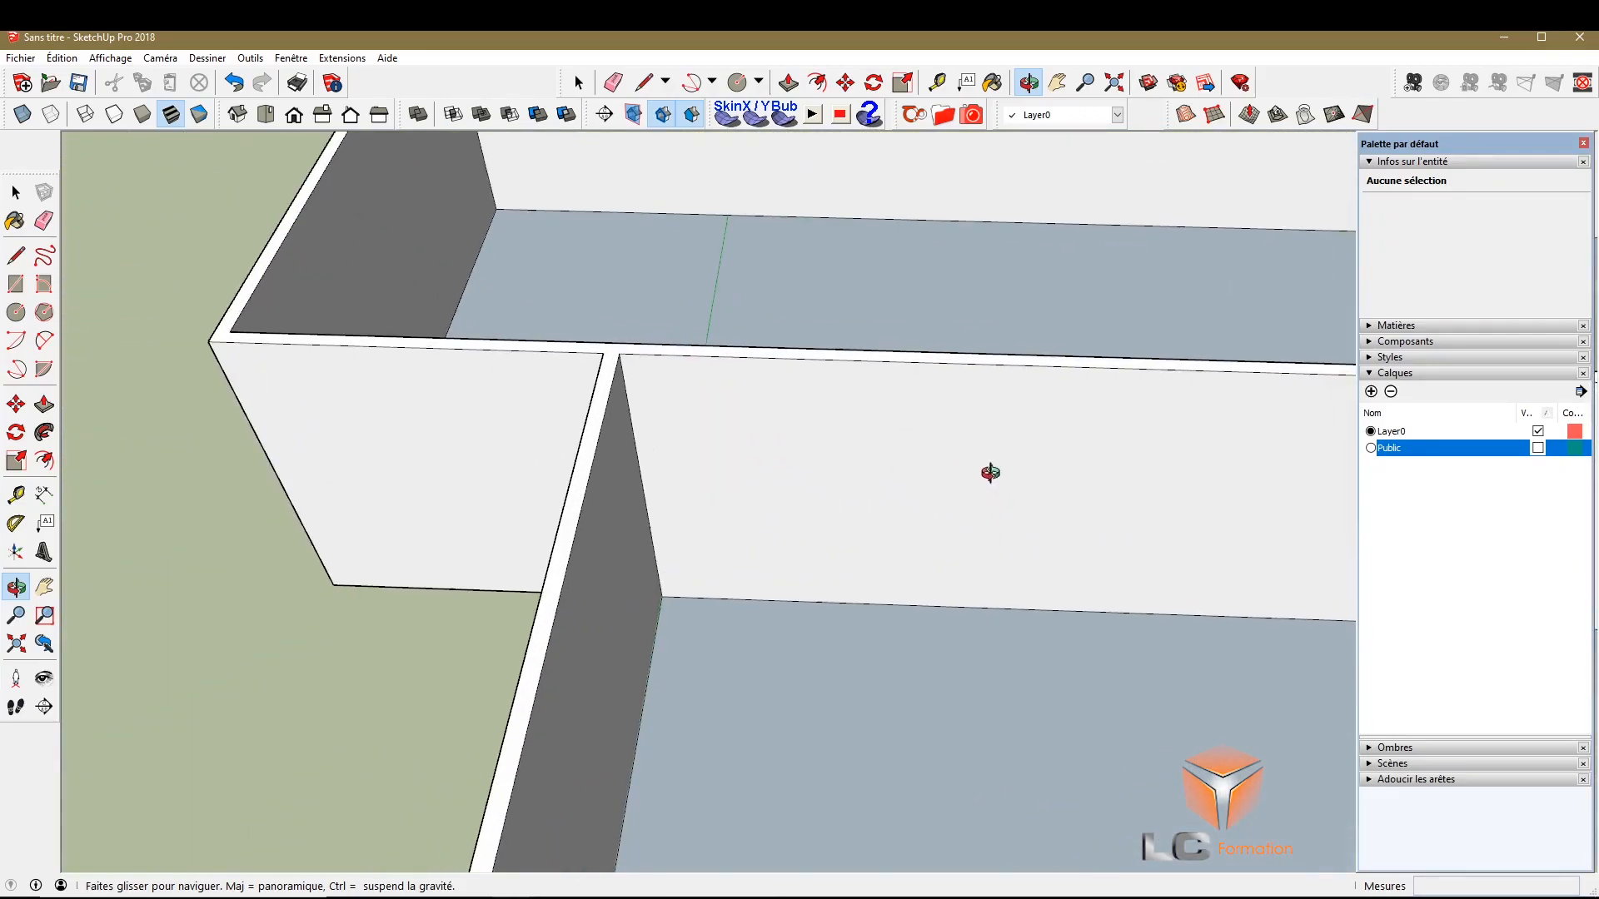
left_click(16, 496)
left_click(16, 587)
left_click_drag(792, 535, 812, 419)
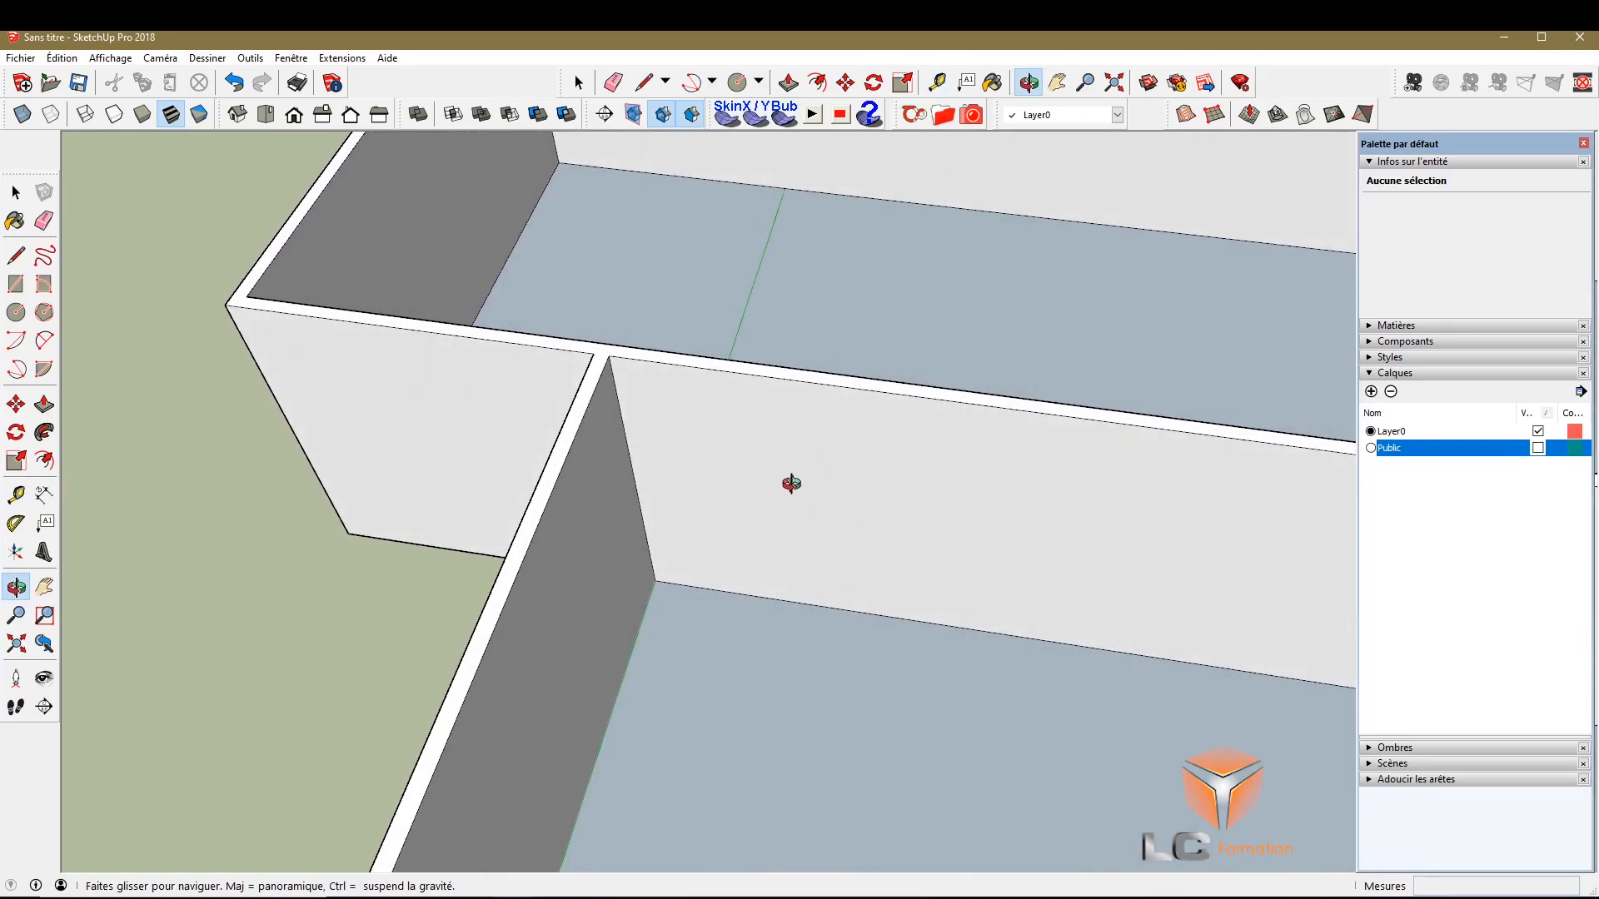
left_click_drag(946, 548, 664, 494)
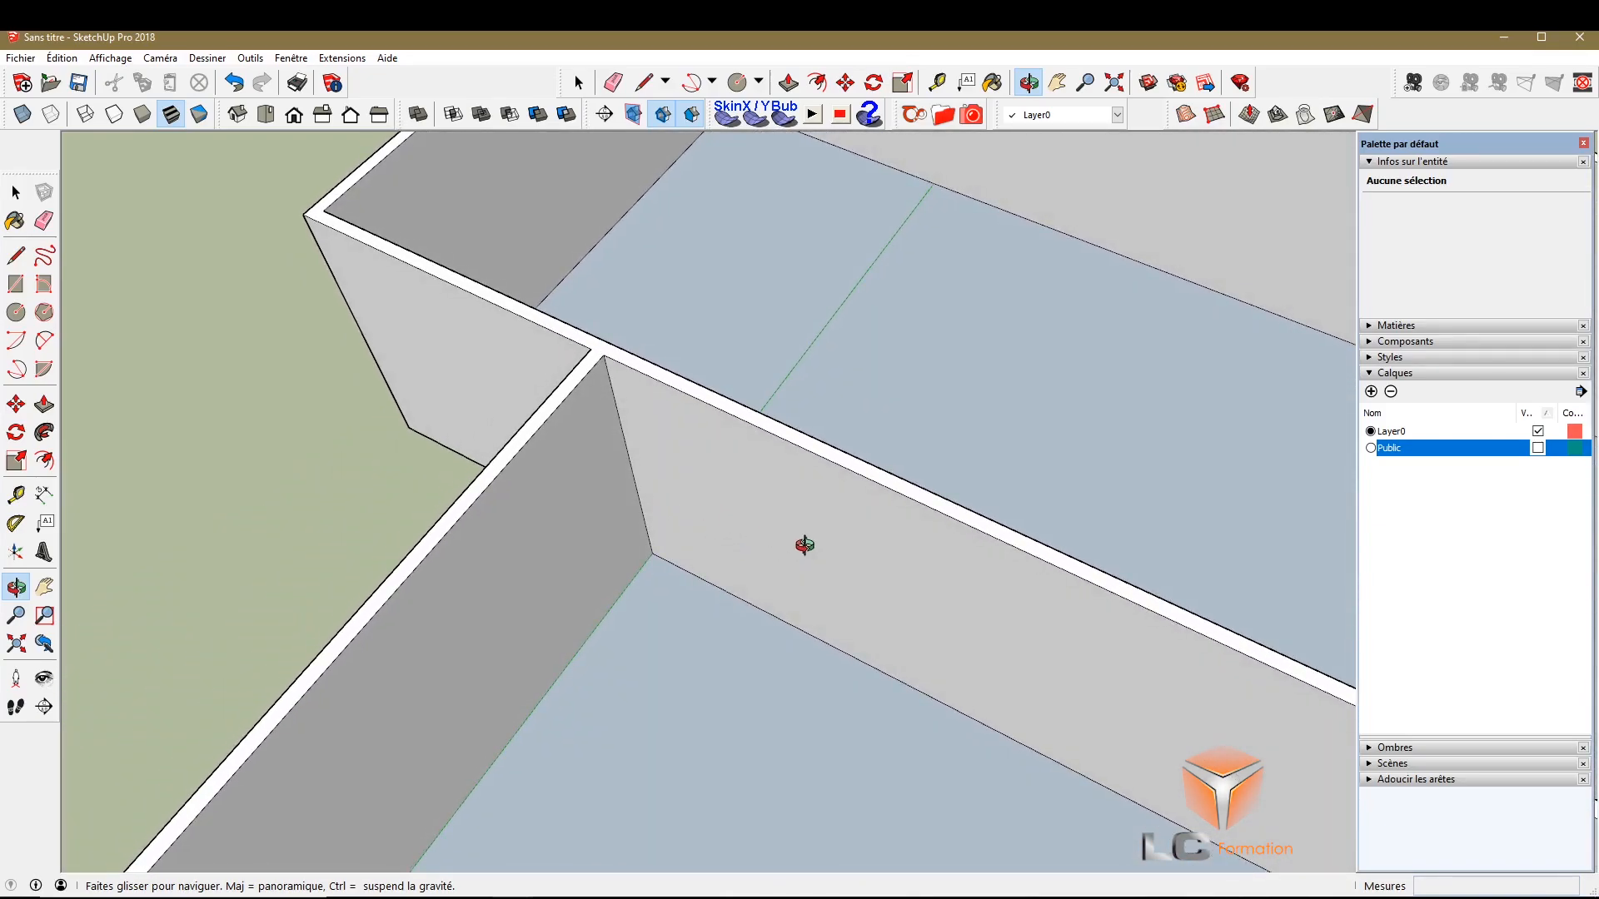
left_click_drag(804, 546, 633, 513)
left_click_drag(836, 563, 632, 508)
Place a floor guide 3 m inside the main room, parallel to the base of its long wall
left_click(15, 494)
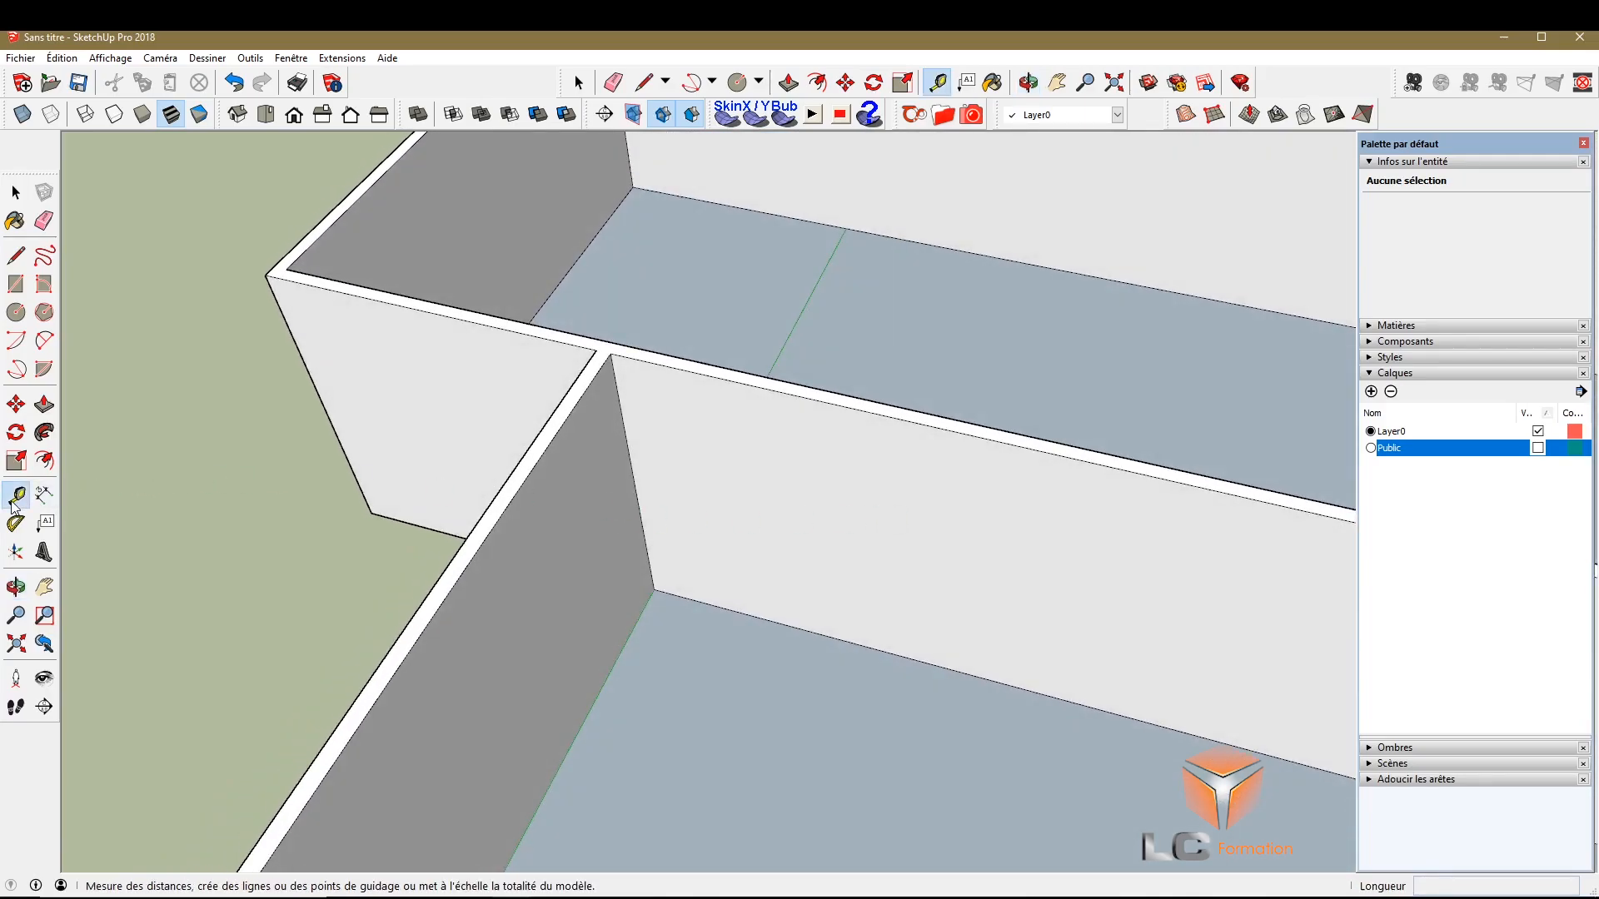
left_click(631, 632)
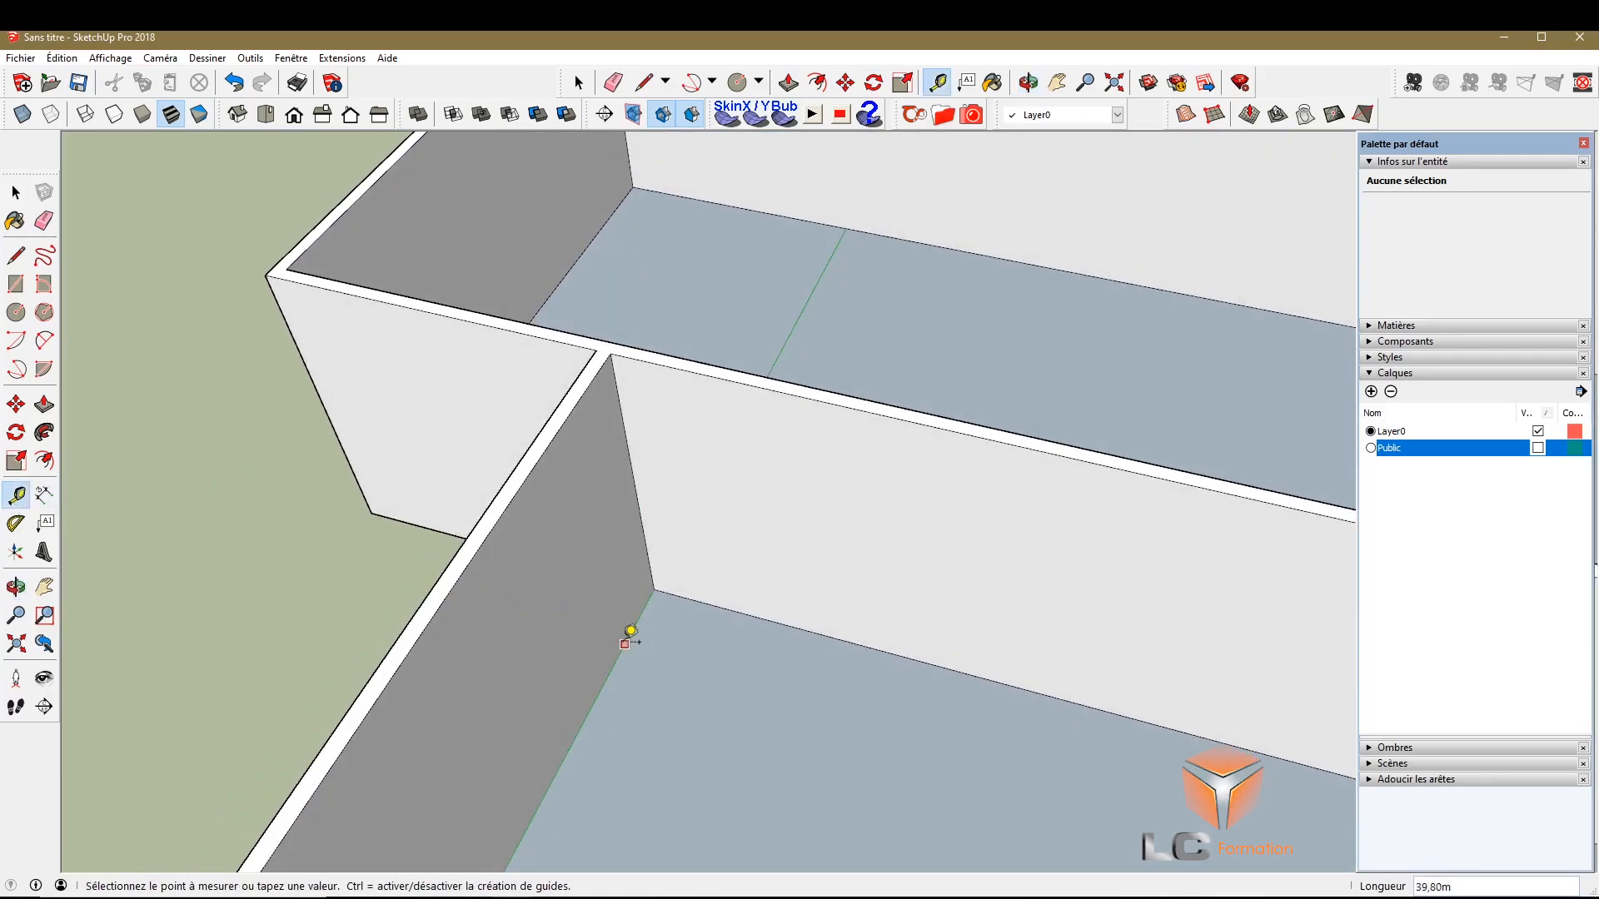
left_click(843, 673)
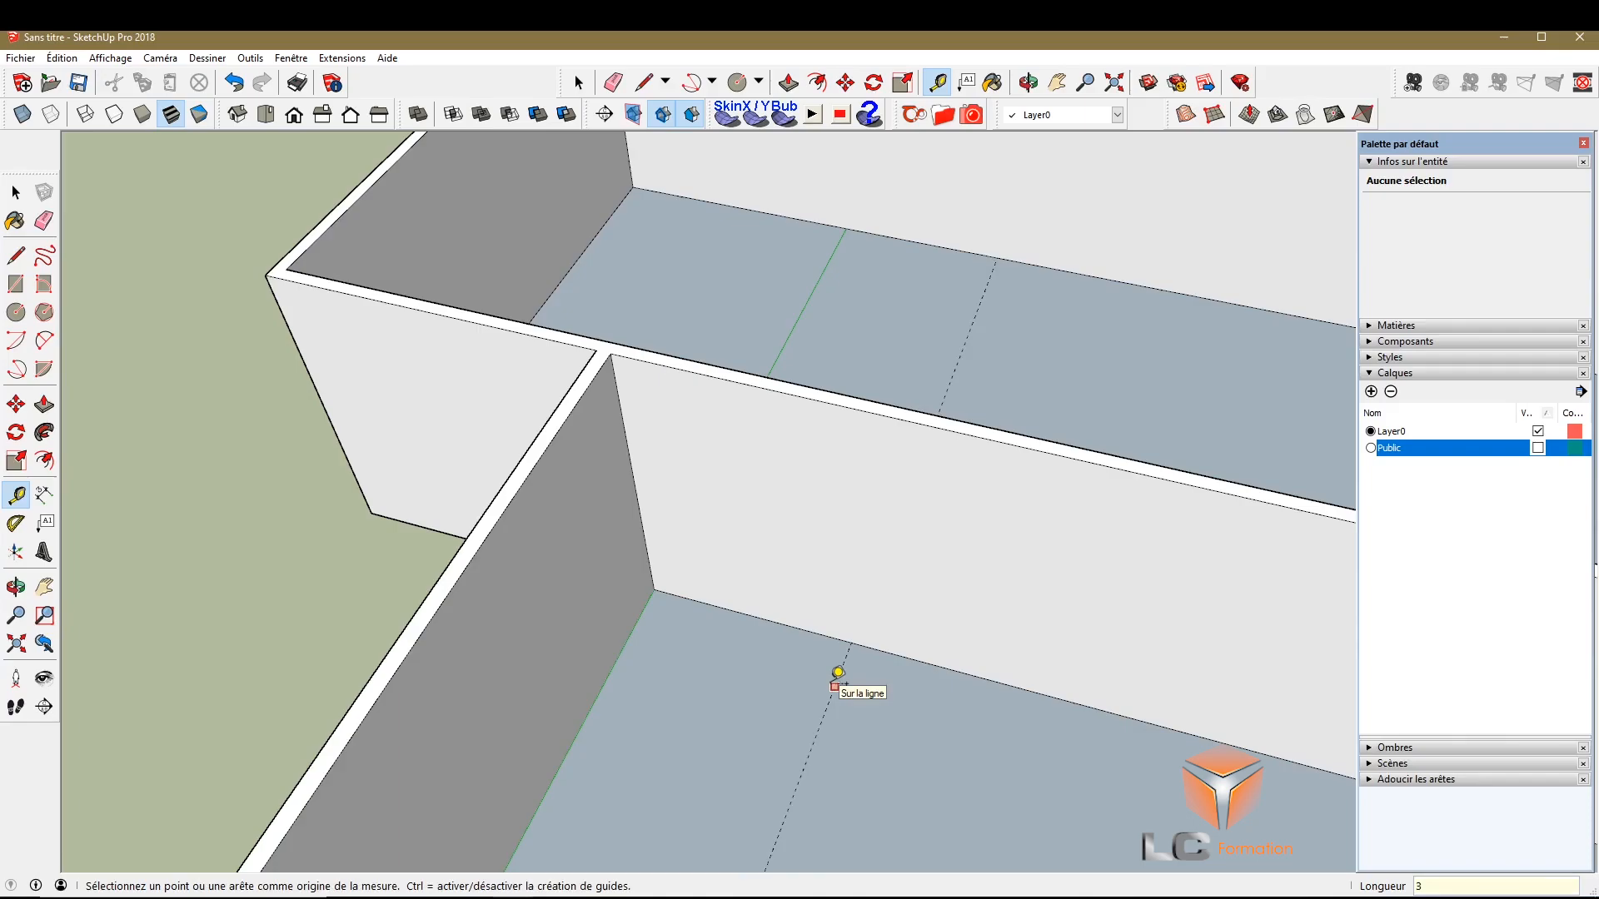
Place two more guides in the end room: one along the floor parallel to the far wall and one vertical on that wall
left_click(16, 587)
left_click_drag(1081, 583, 630, 633)
scroll(899, 507, "down", 6)
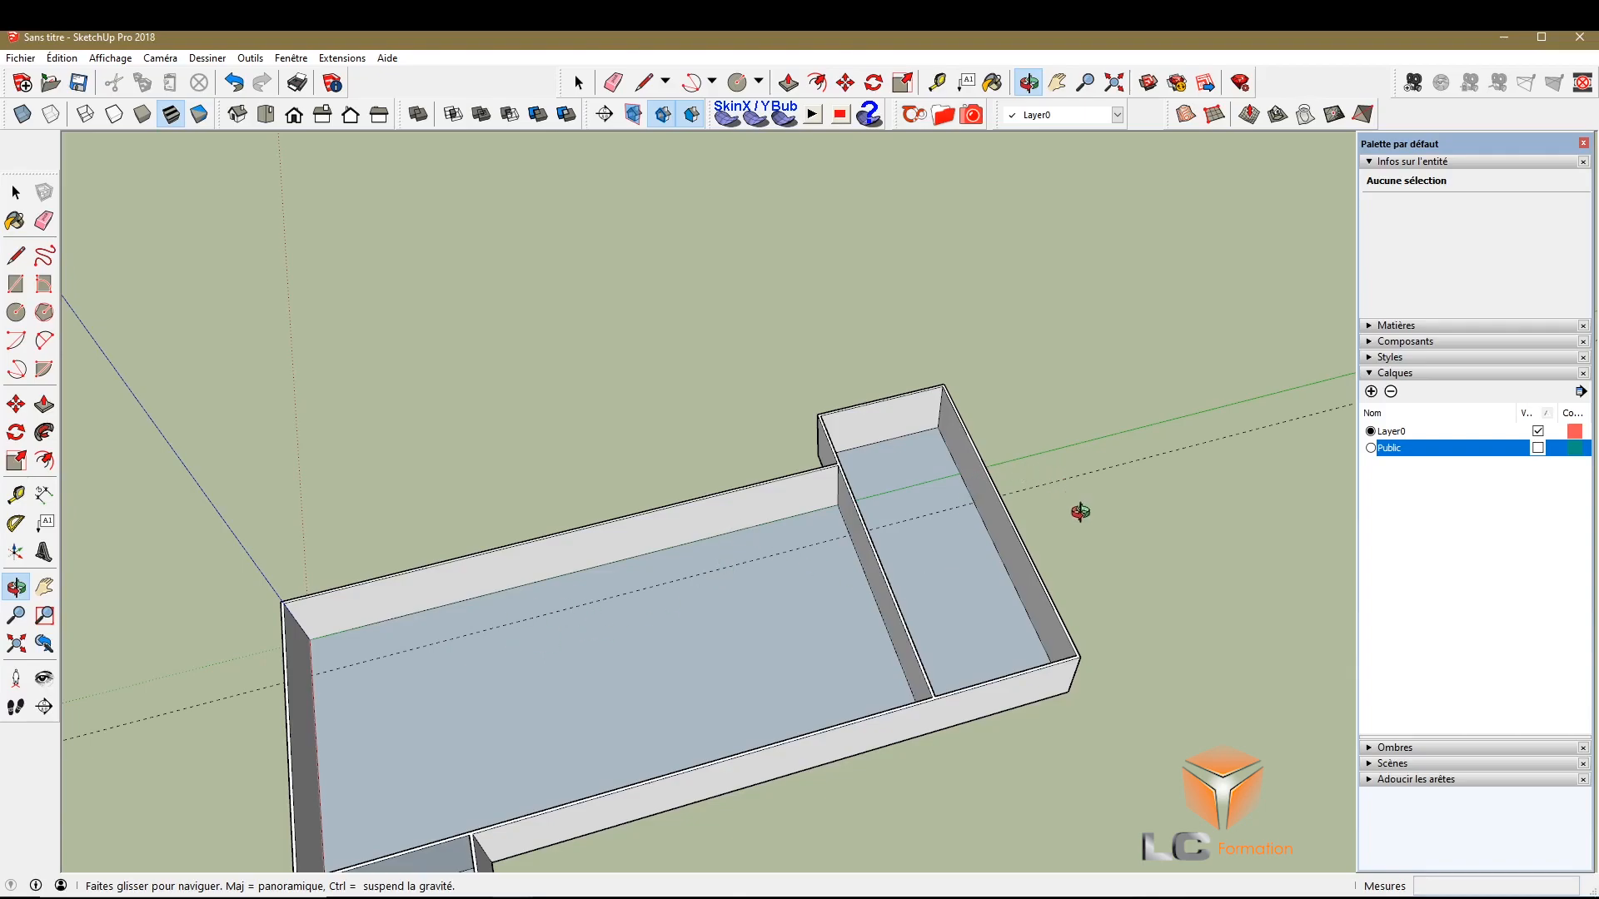
left_click_drag(1040, 605, 1342, 657)
left_click_drag(625, 687, 1291, 573)
scroll(857, 463, "up", 8)
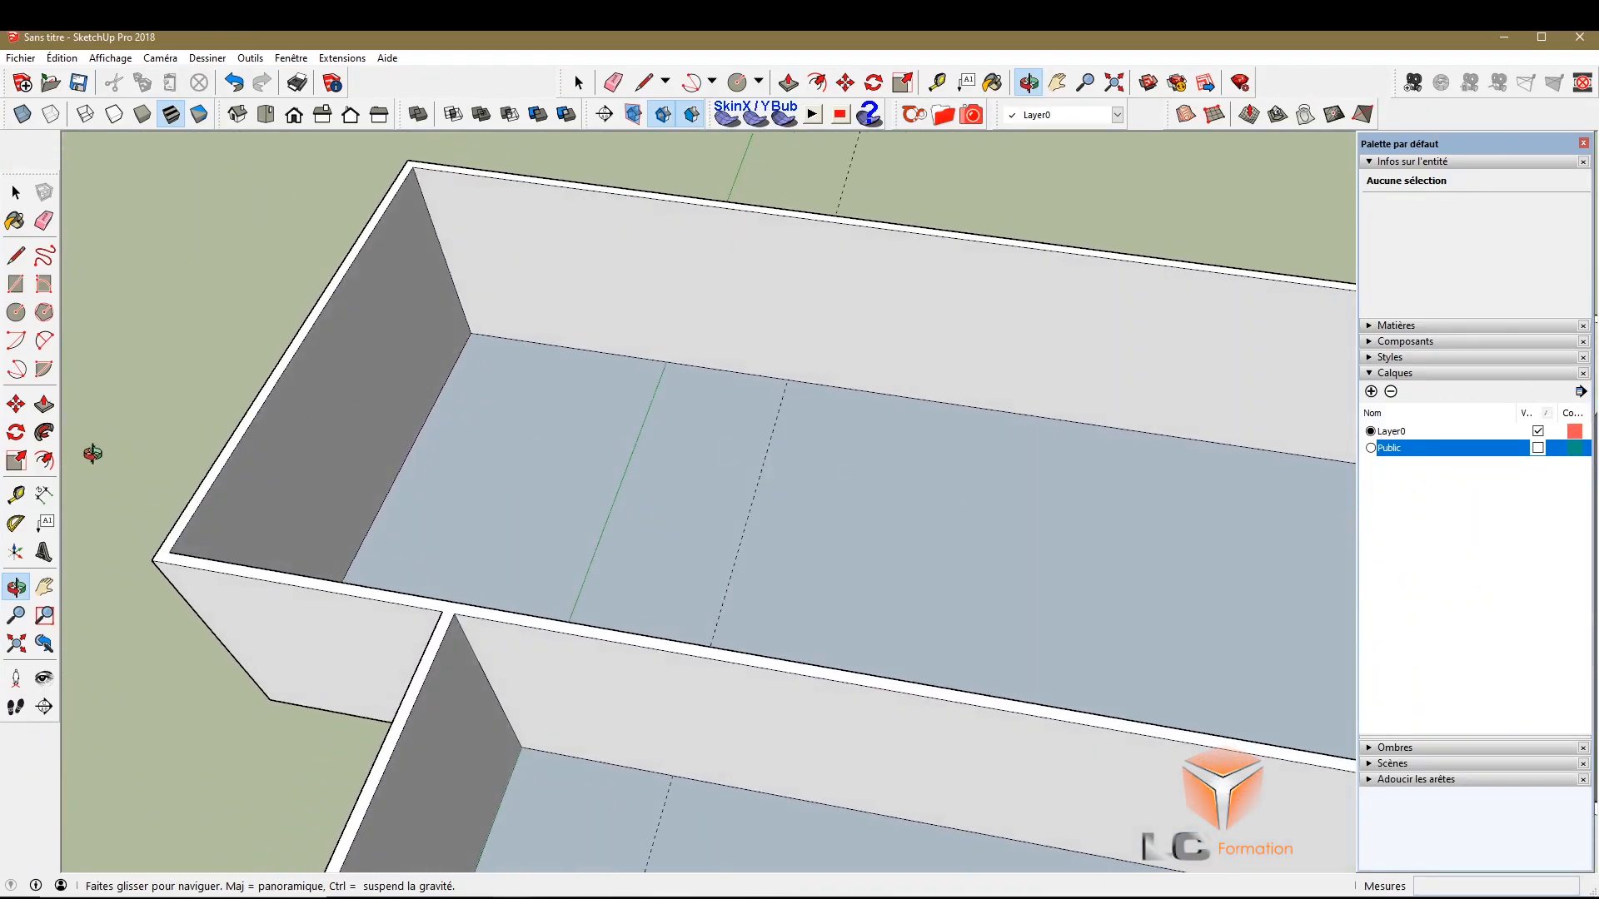
left_click(16, 496)
left_click(885, 392)
left_click(884, 503)
left_click(920, 399)
left_click(923, 476)
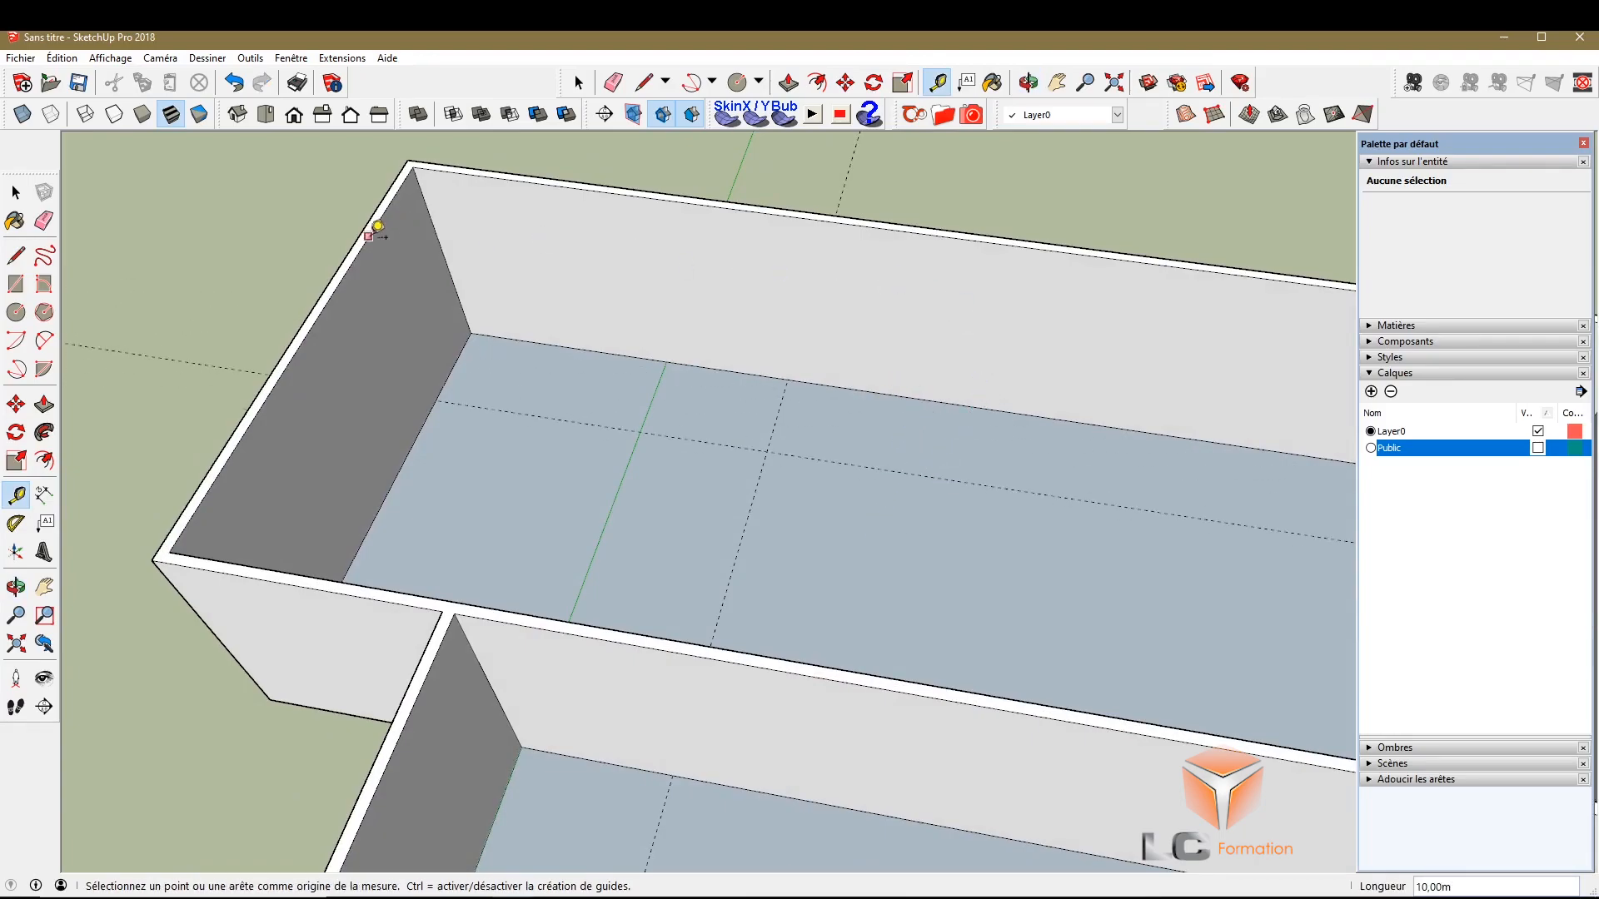
left_click(439, 241)
left_click(732, 250)
scroll(542, 475, "down", 5)
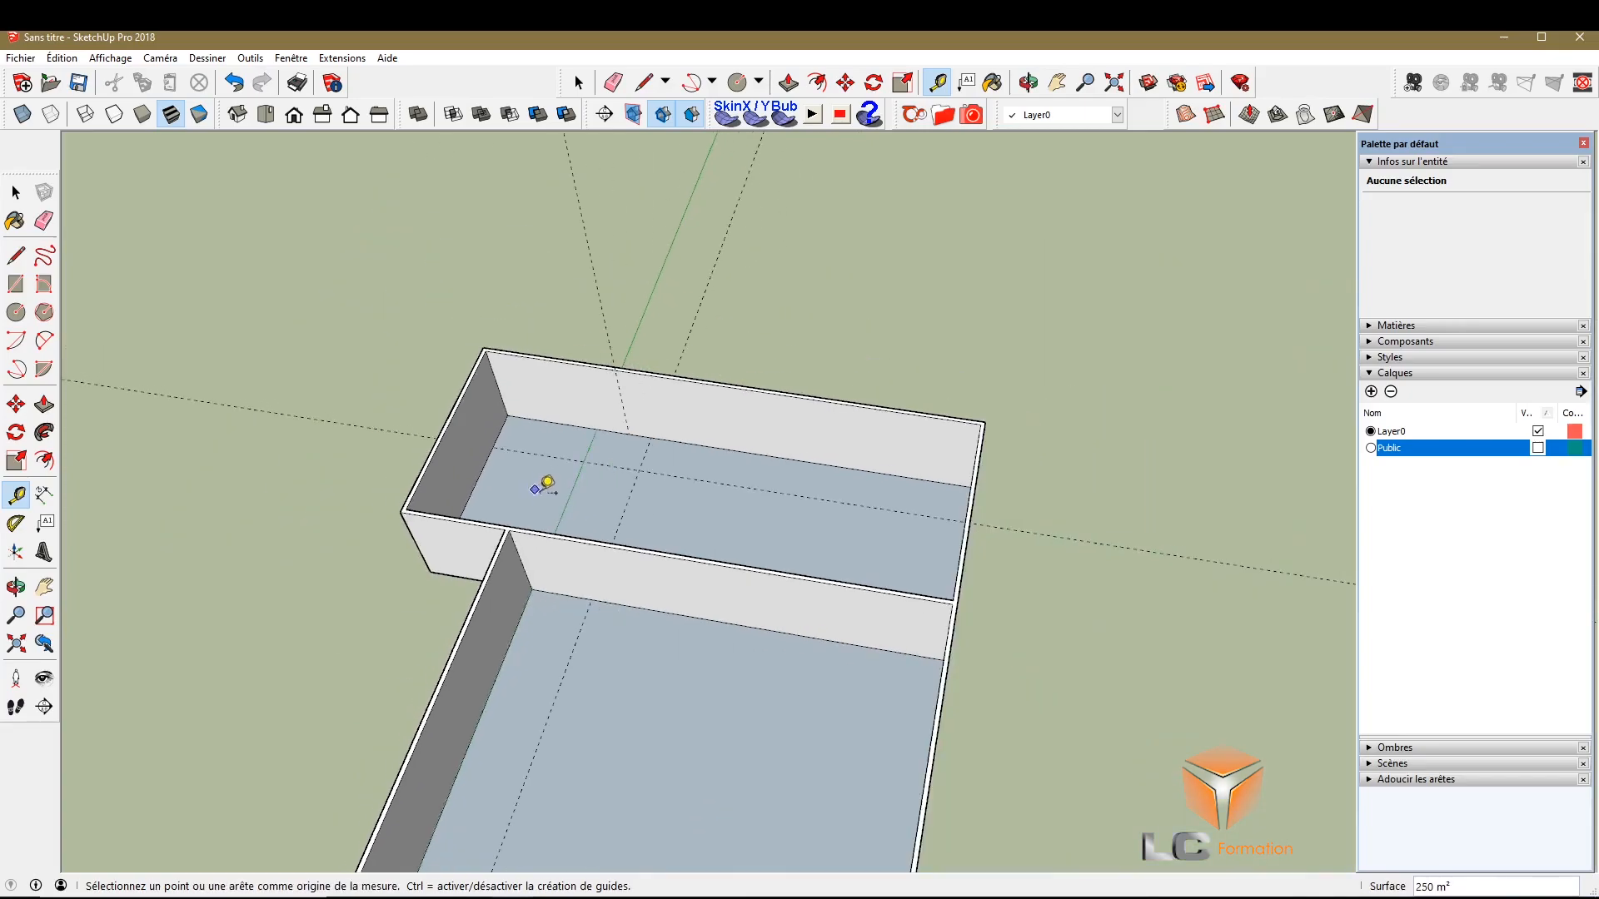
Hide all construction guides in the model view
left_click(16, 587)
left_click_drag(725, 582, 671, 391)
scroll(671, 390, "up", 3)
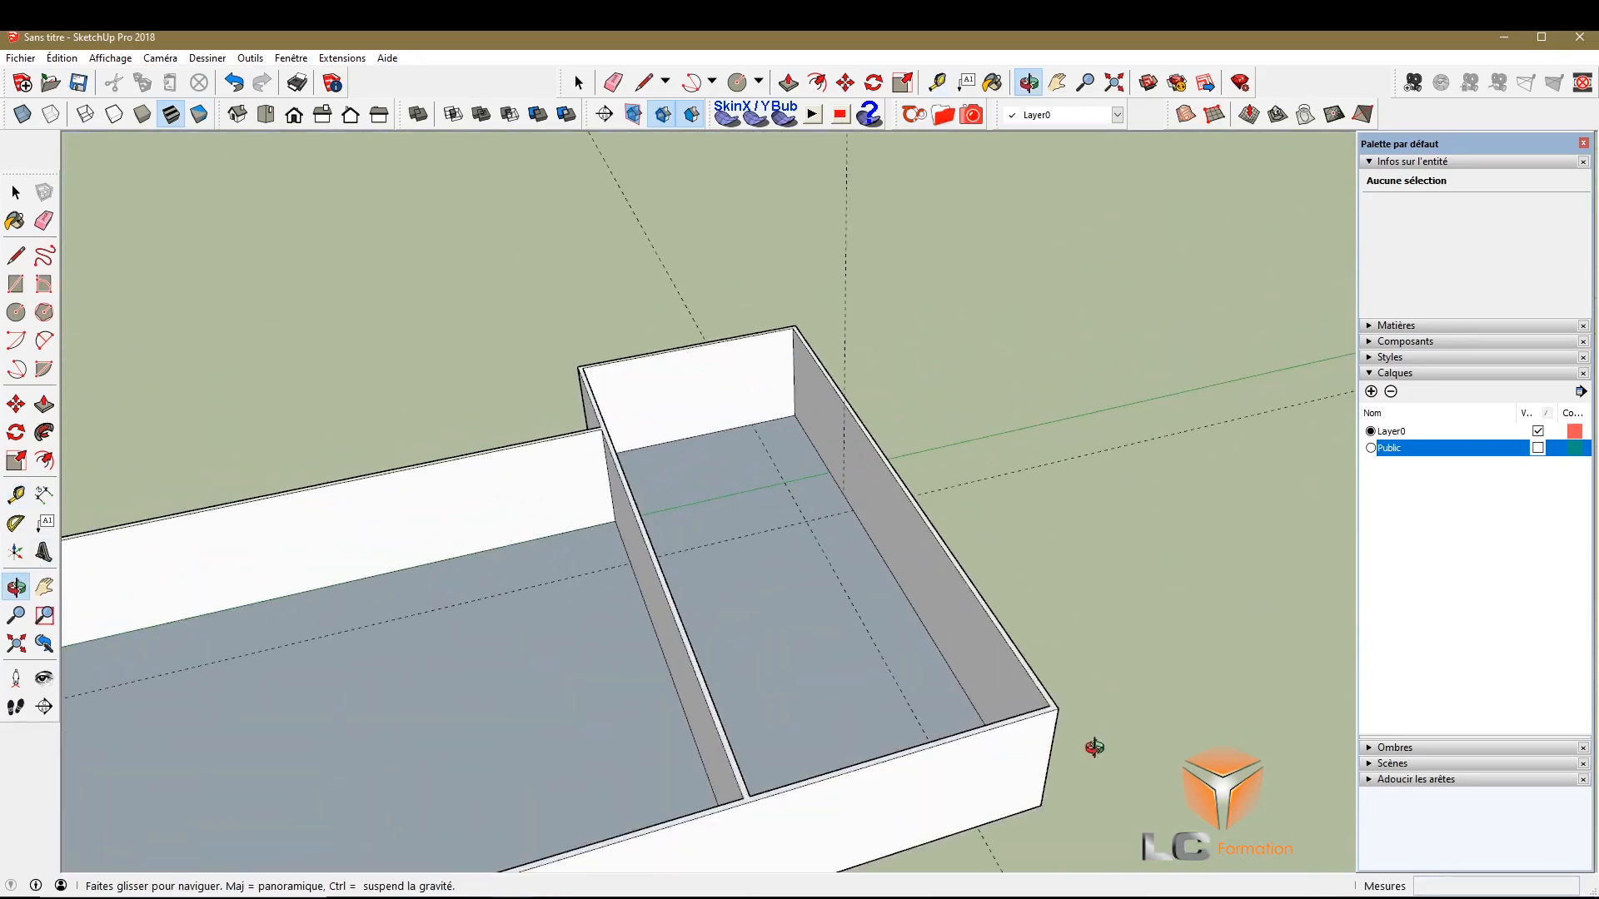
left_click_drag(779, 586, 870, 551)
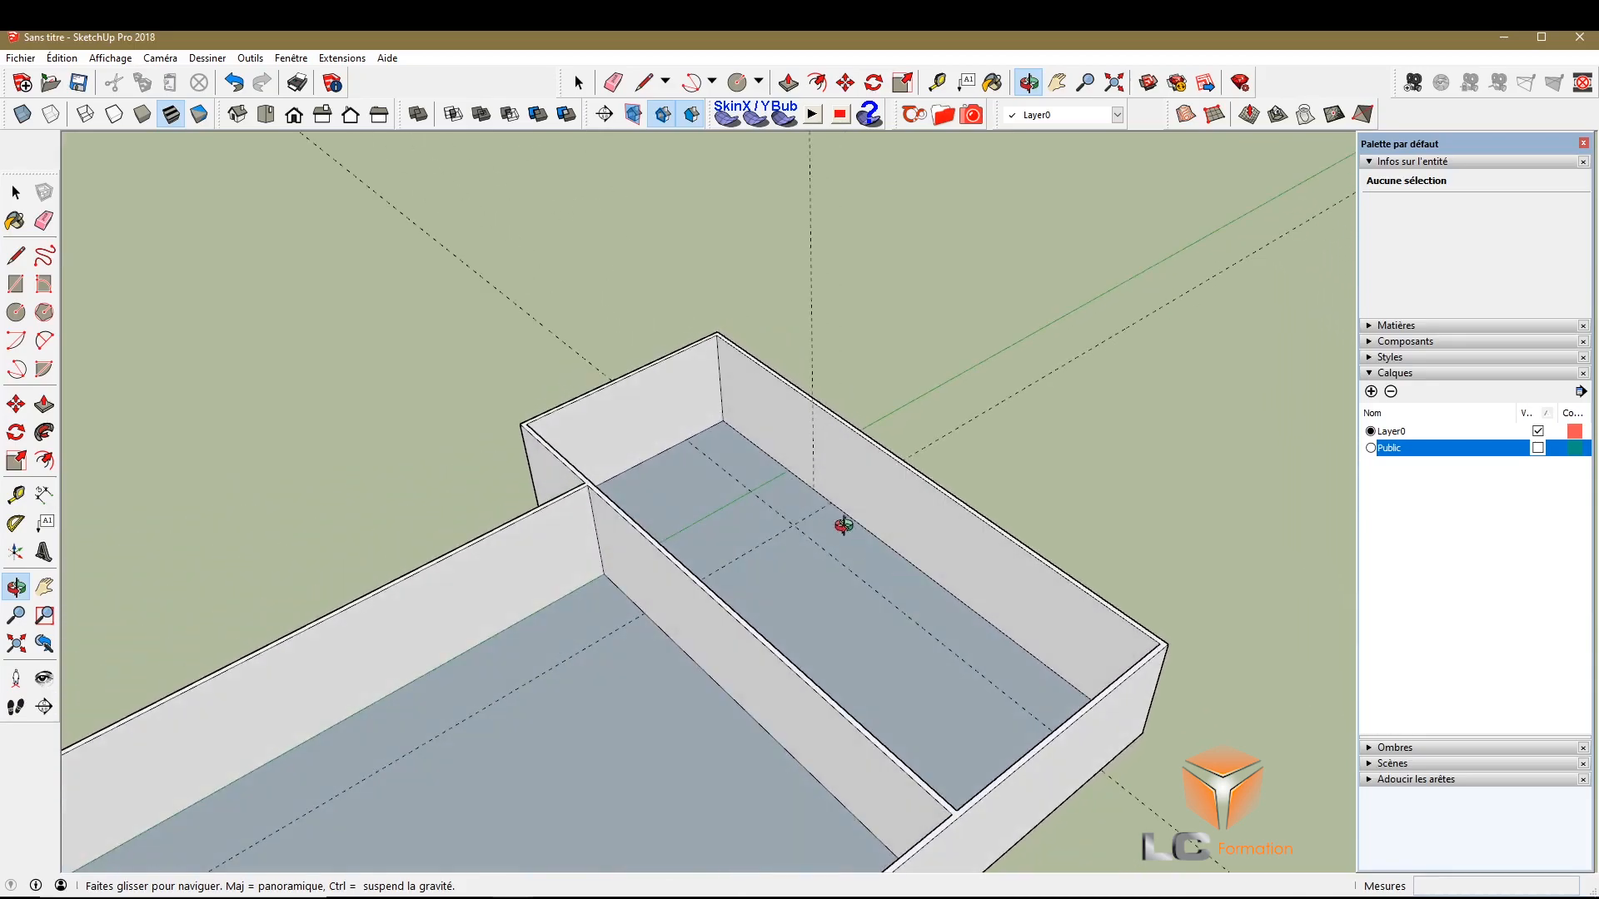
left_click_drag(463, 521, 810, 493)
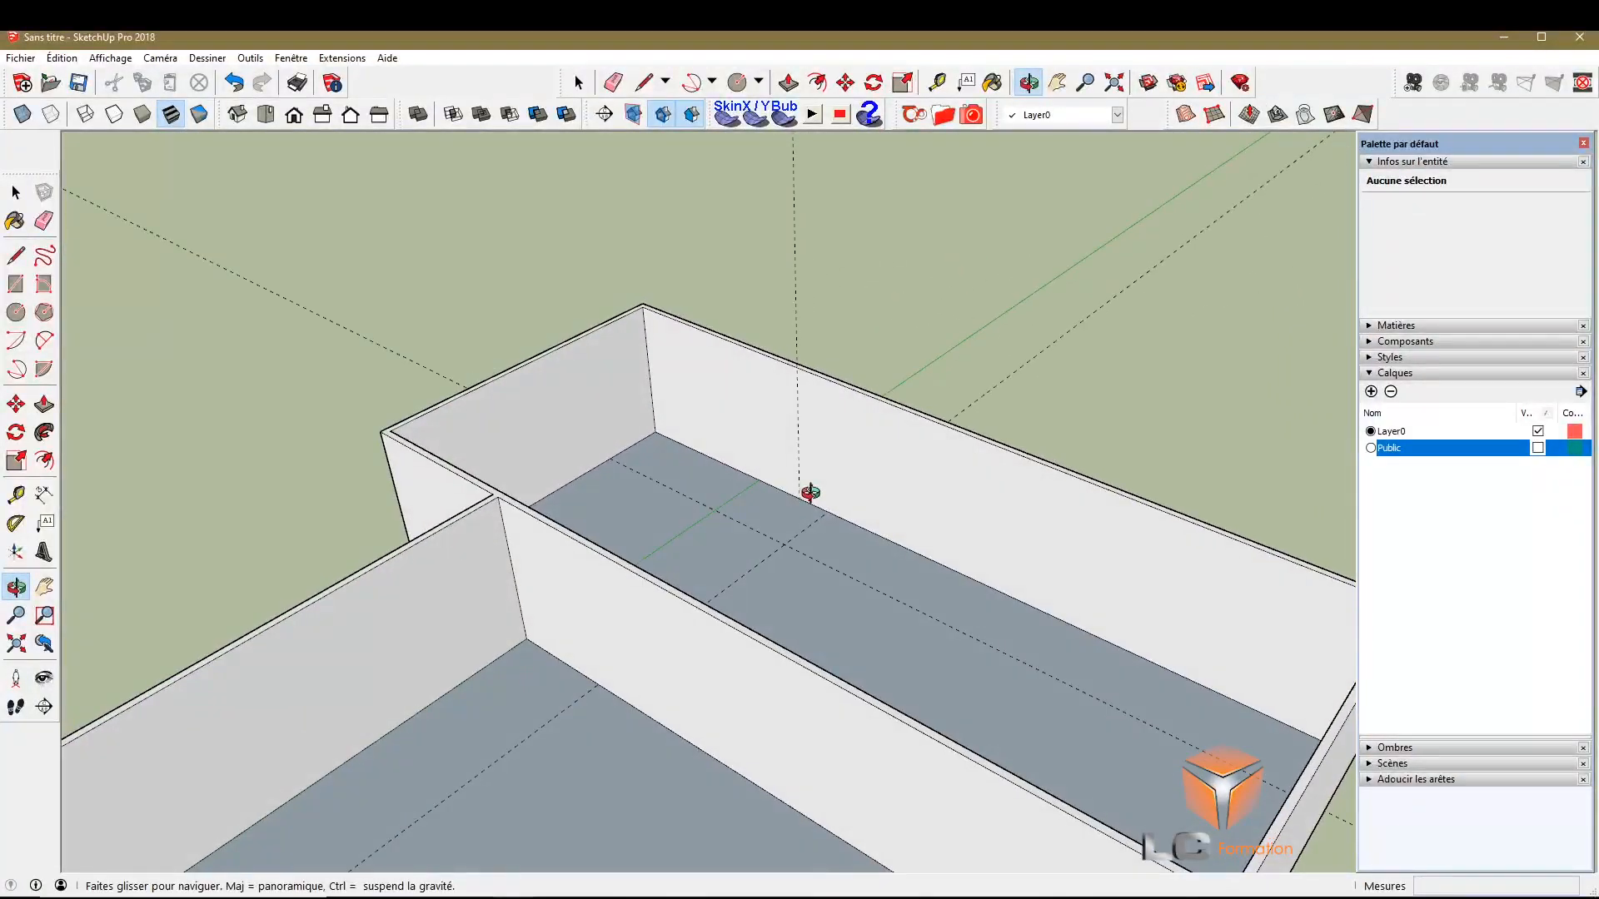
left_click(108, 60)
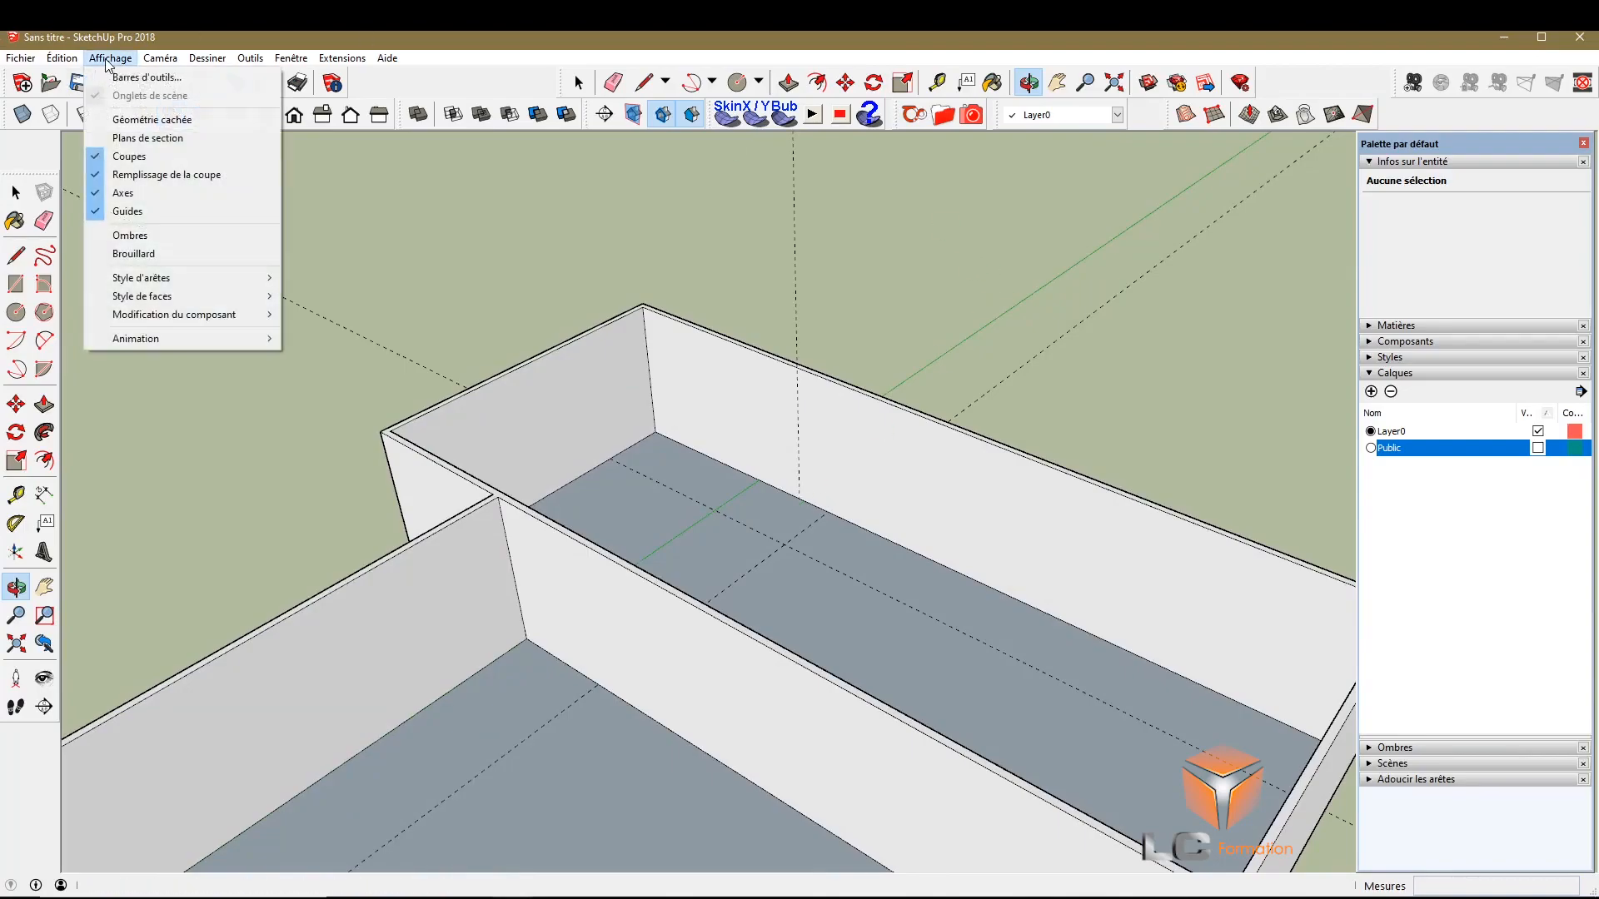
left_click(101, 211)
left_click_drag(465, 347, 782, 348)
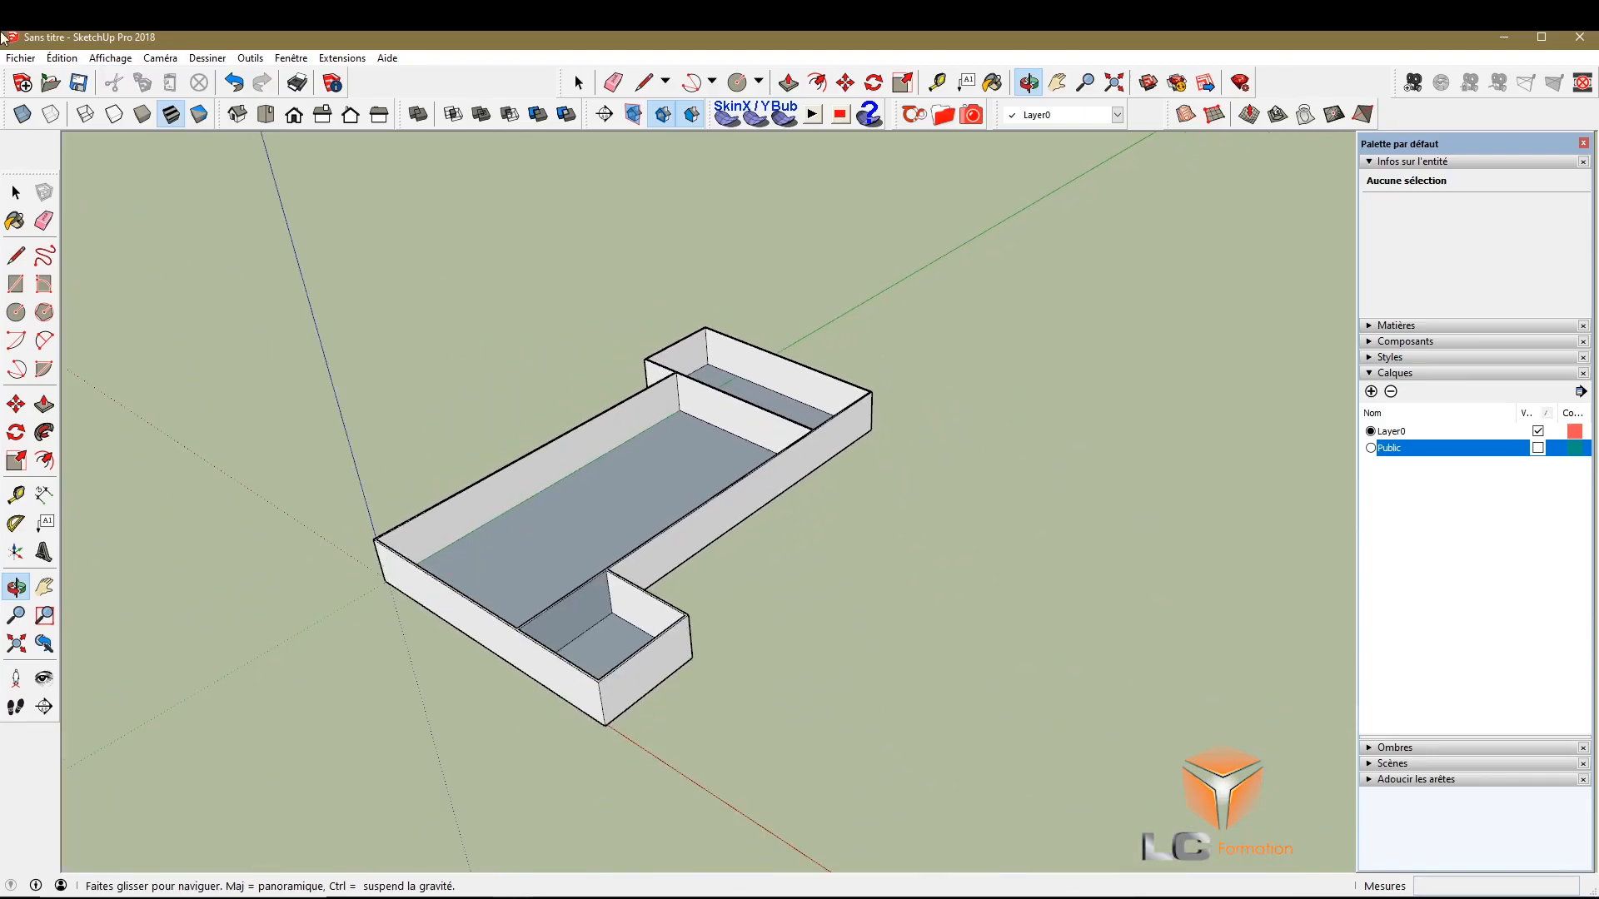
Make the construction guides visible again
left_click(110, 58)
left_click(94, 212)
scroll(583, 416, "down", 3)
scroll(491, 488, "up", 8)
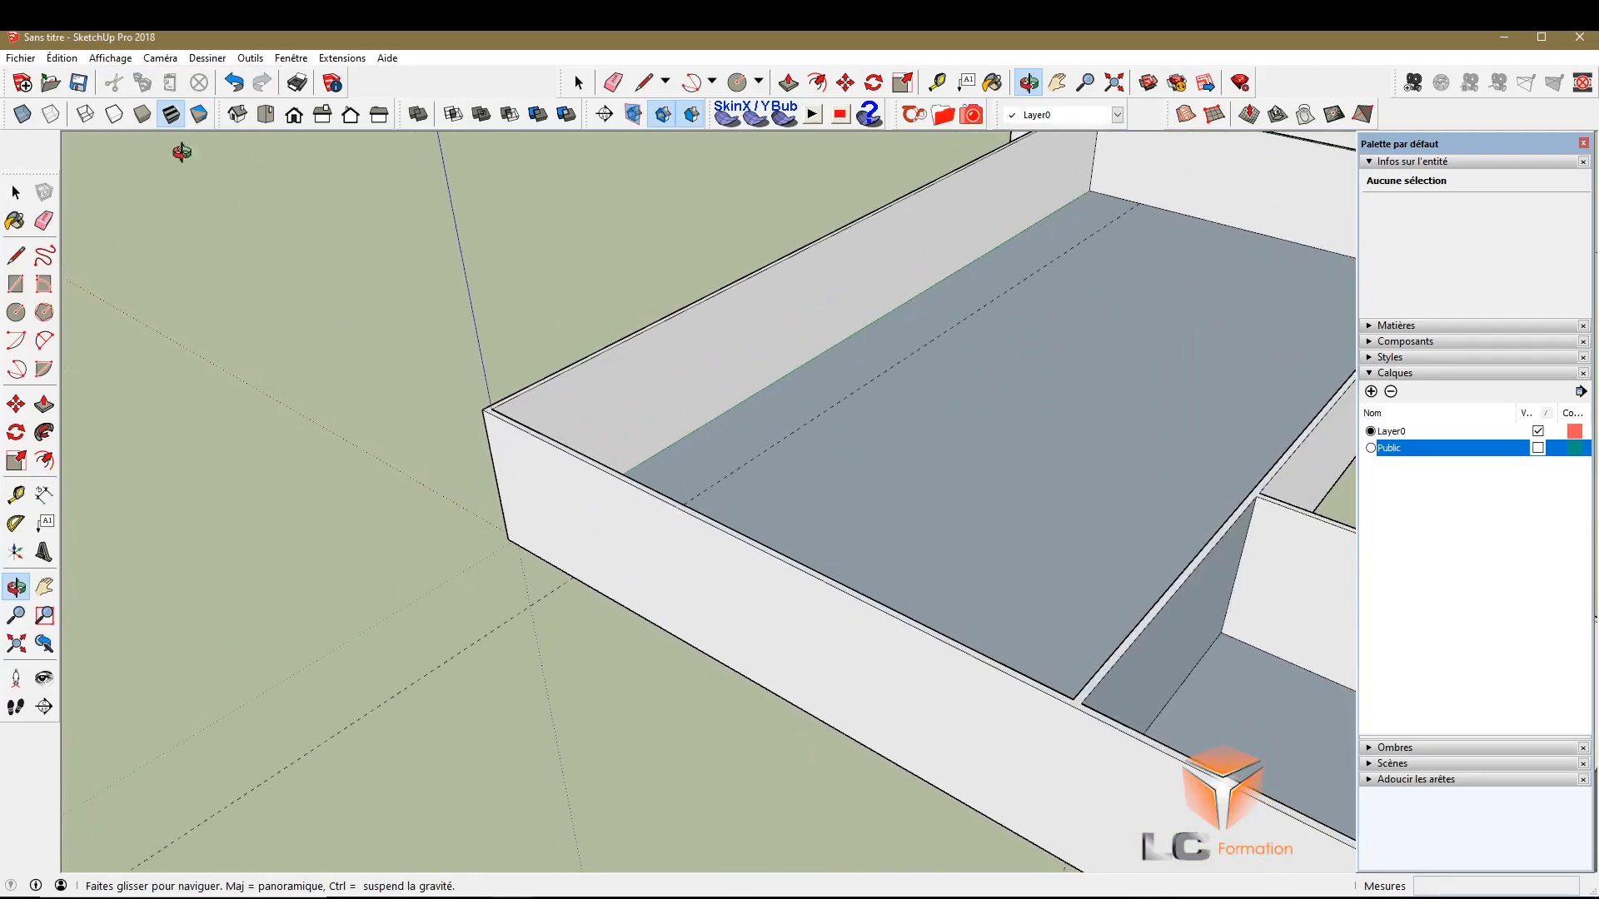
Turn the display of the drawing axes off and back on
left_click(111, 58)
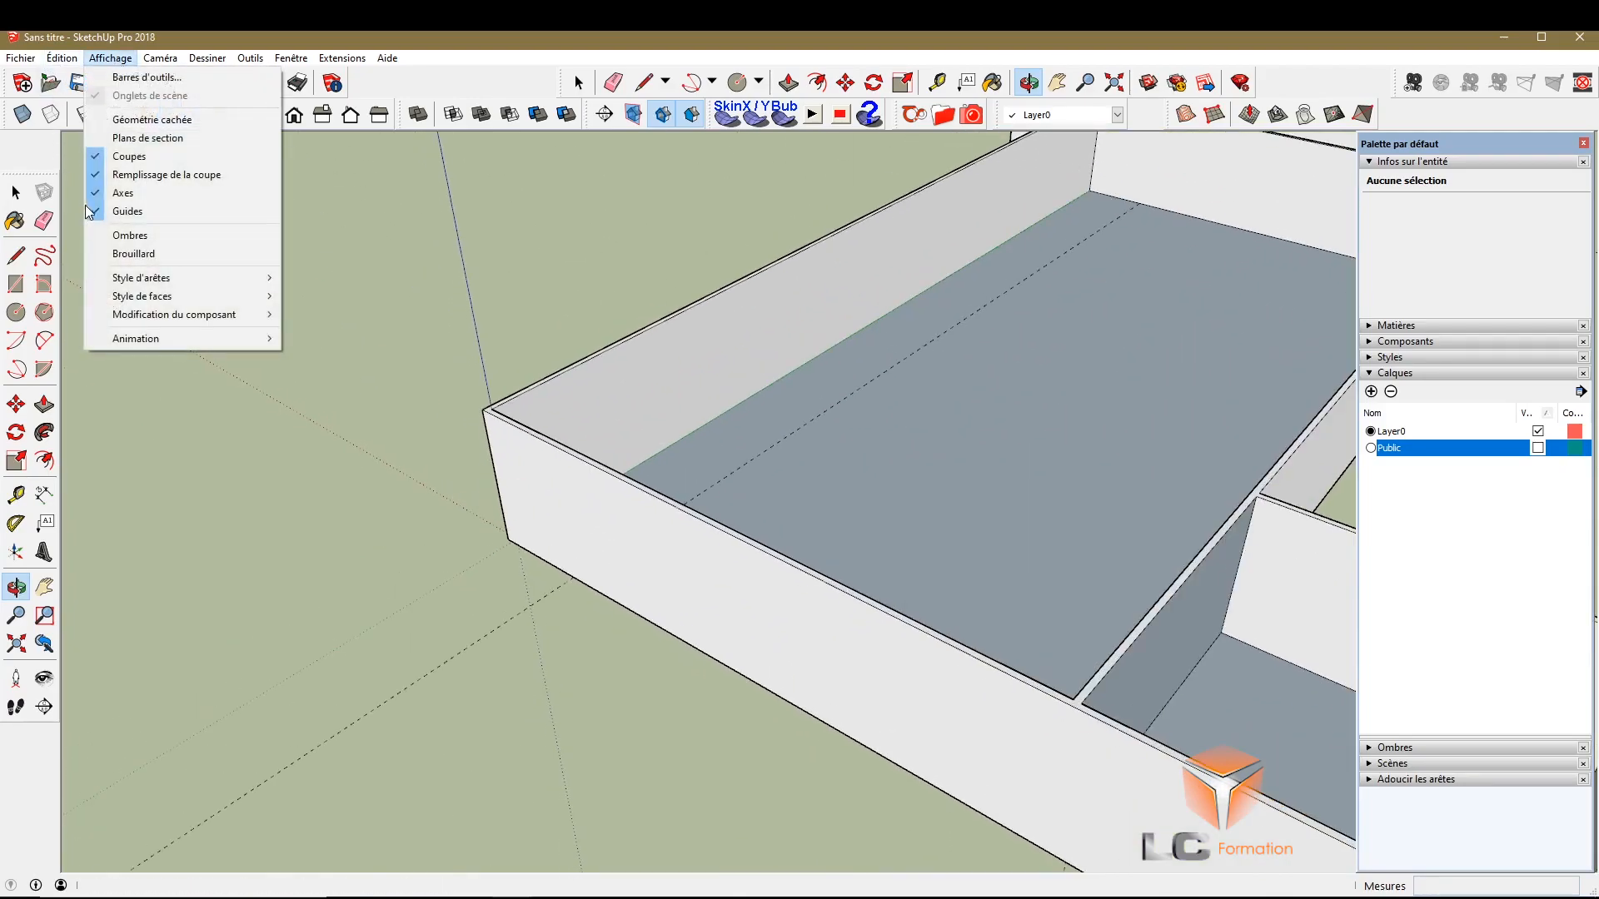
left_click(97, 200)
left_click_drag(589, 385, 692, 214)
left_click(98, 64)
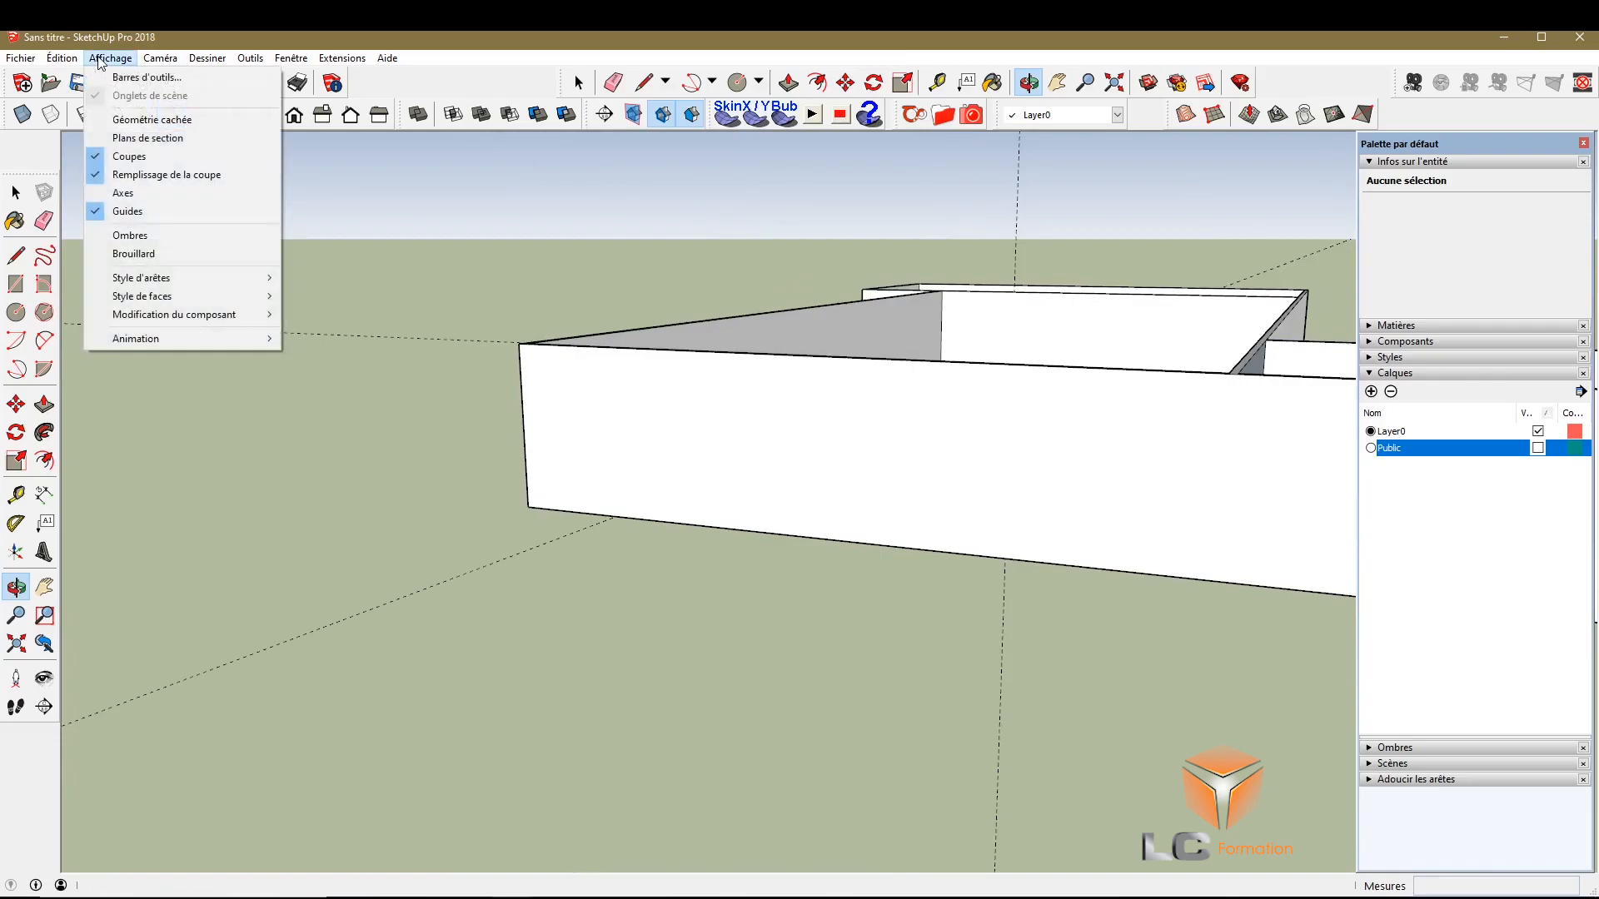
left_click(99, 188)
left_click_drag(618, 336, 656, 306)
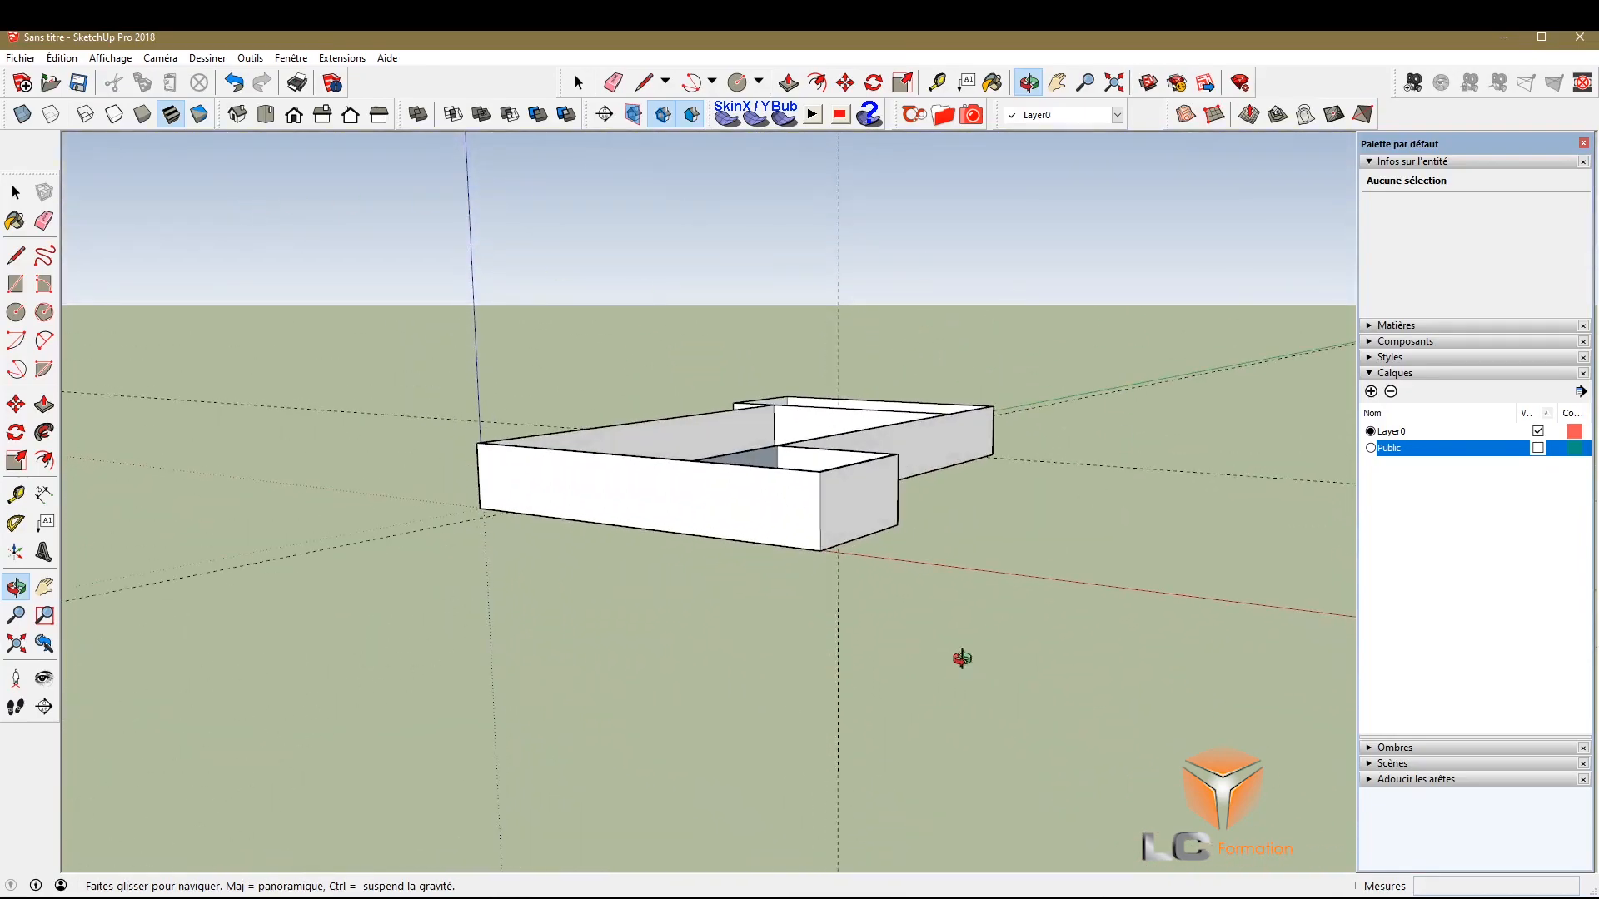
left_click_drag(915, 580, 530, 735)
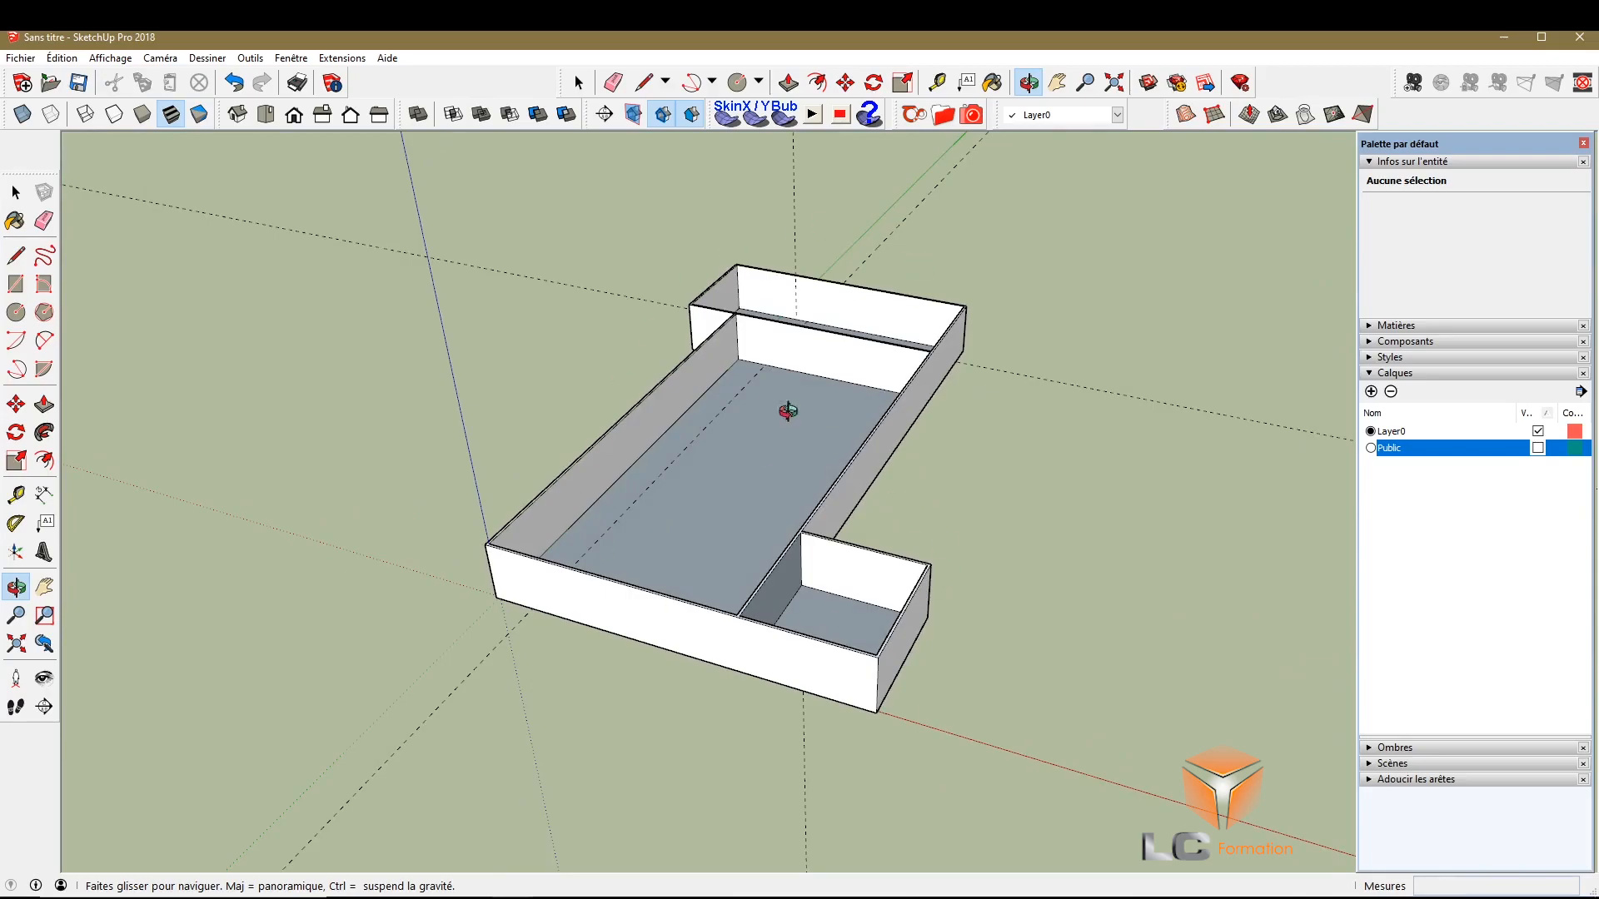
Erase the three construction guides crossing the end room
scroll(928, 499, "up", 10)
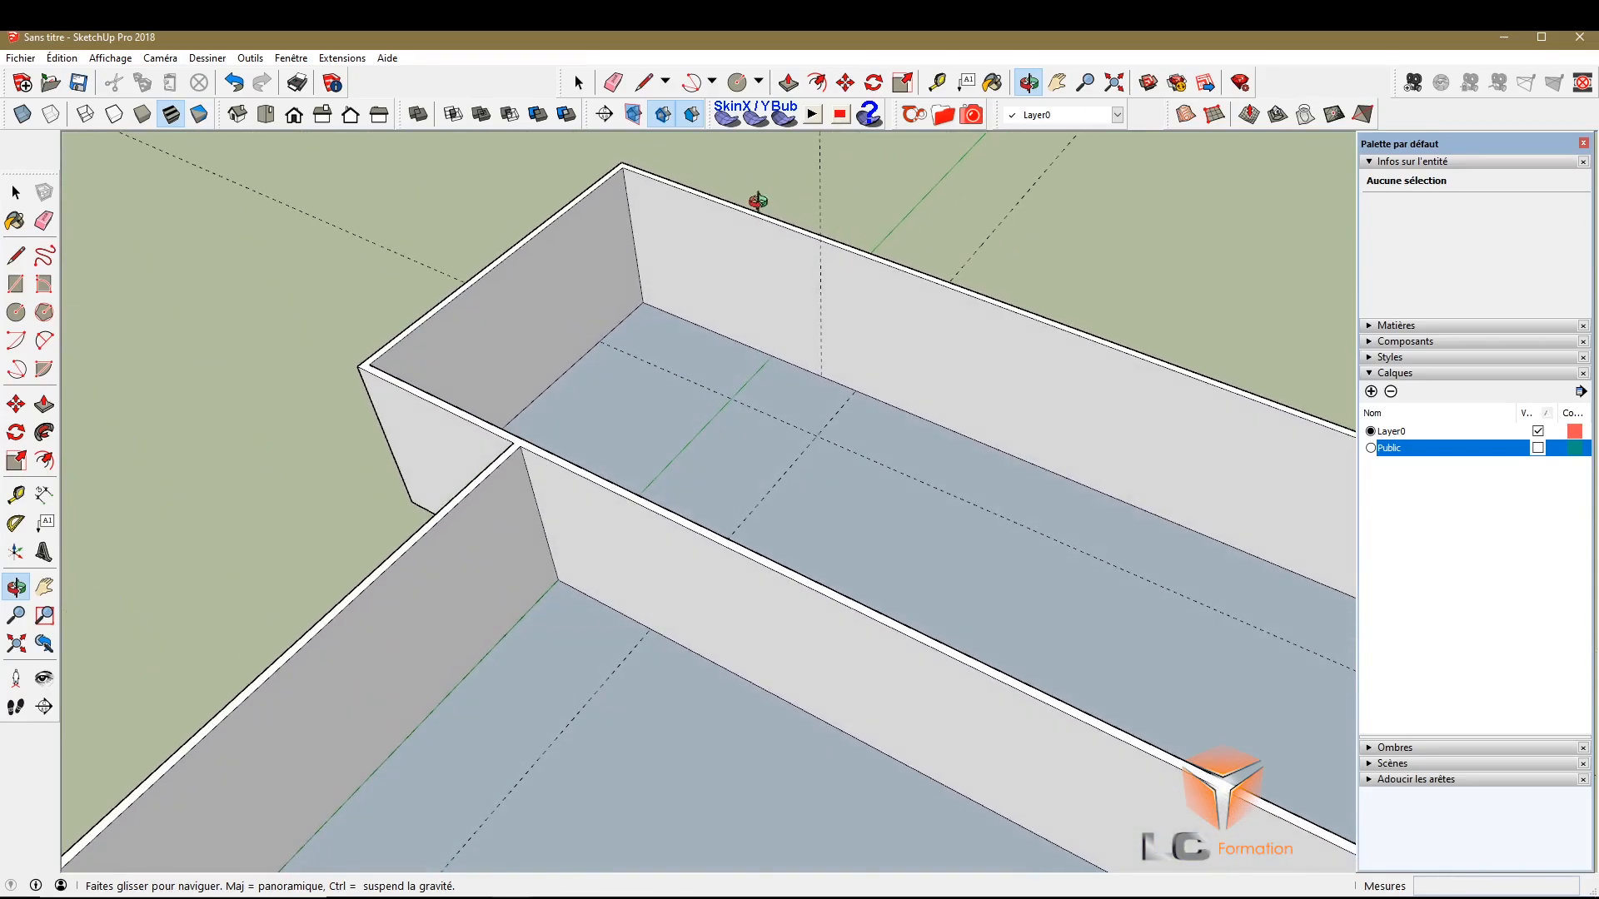
left_click(44, 221)
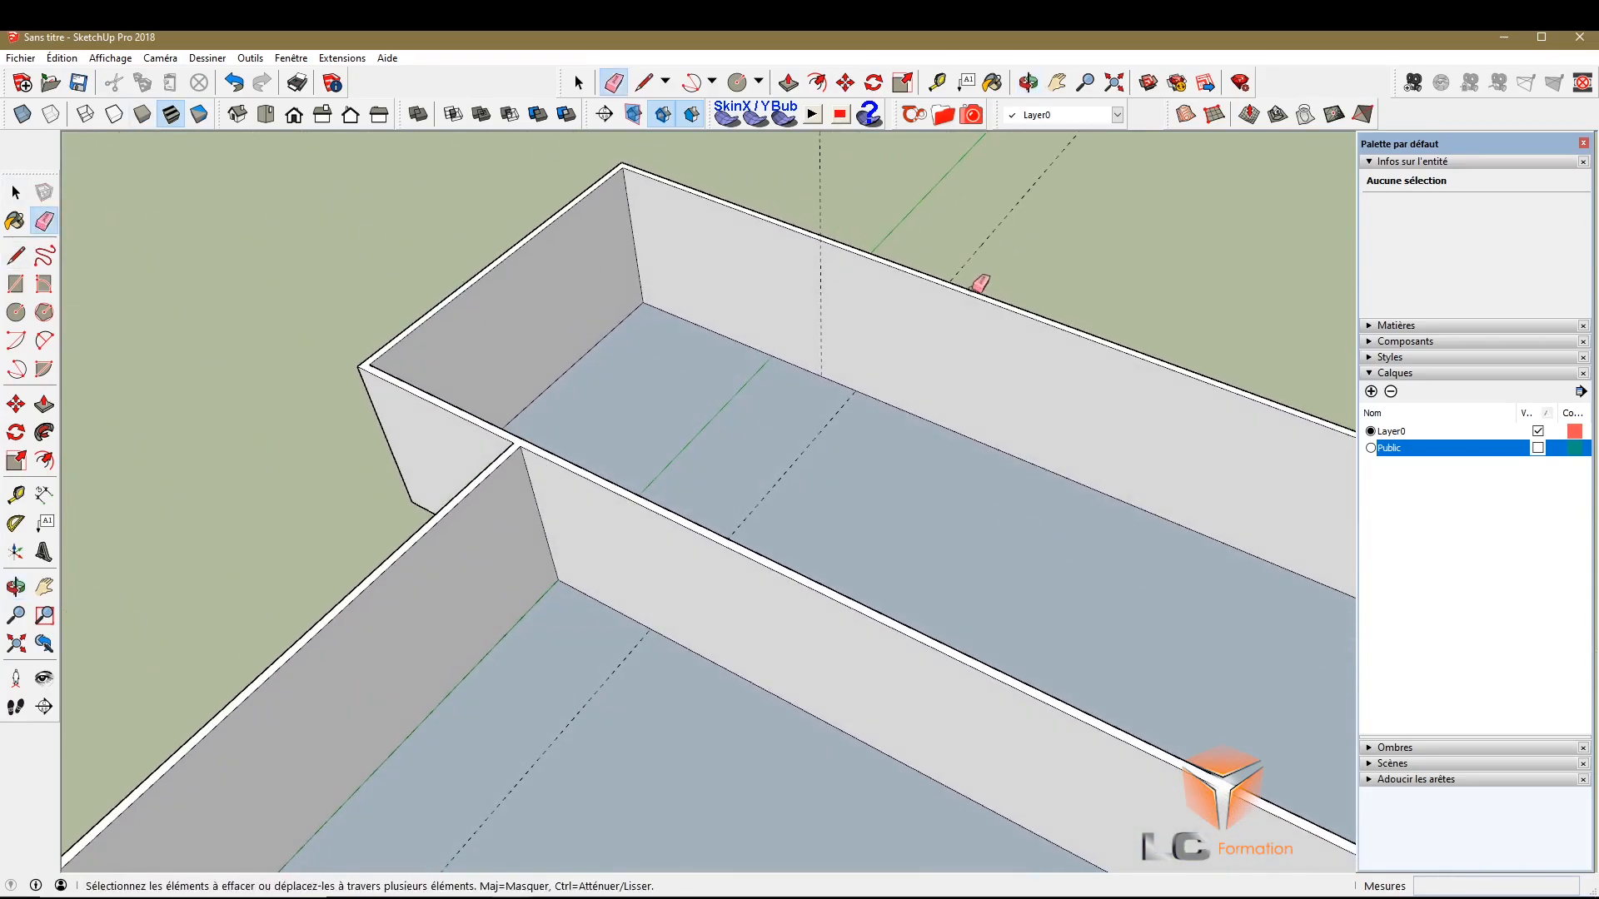
scroll(399, 232, "down", 1)
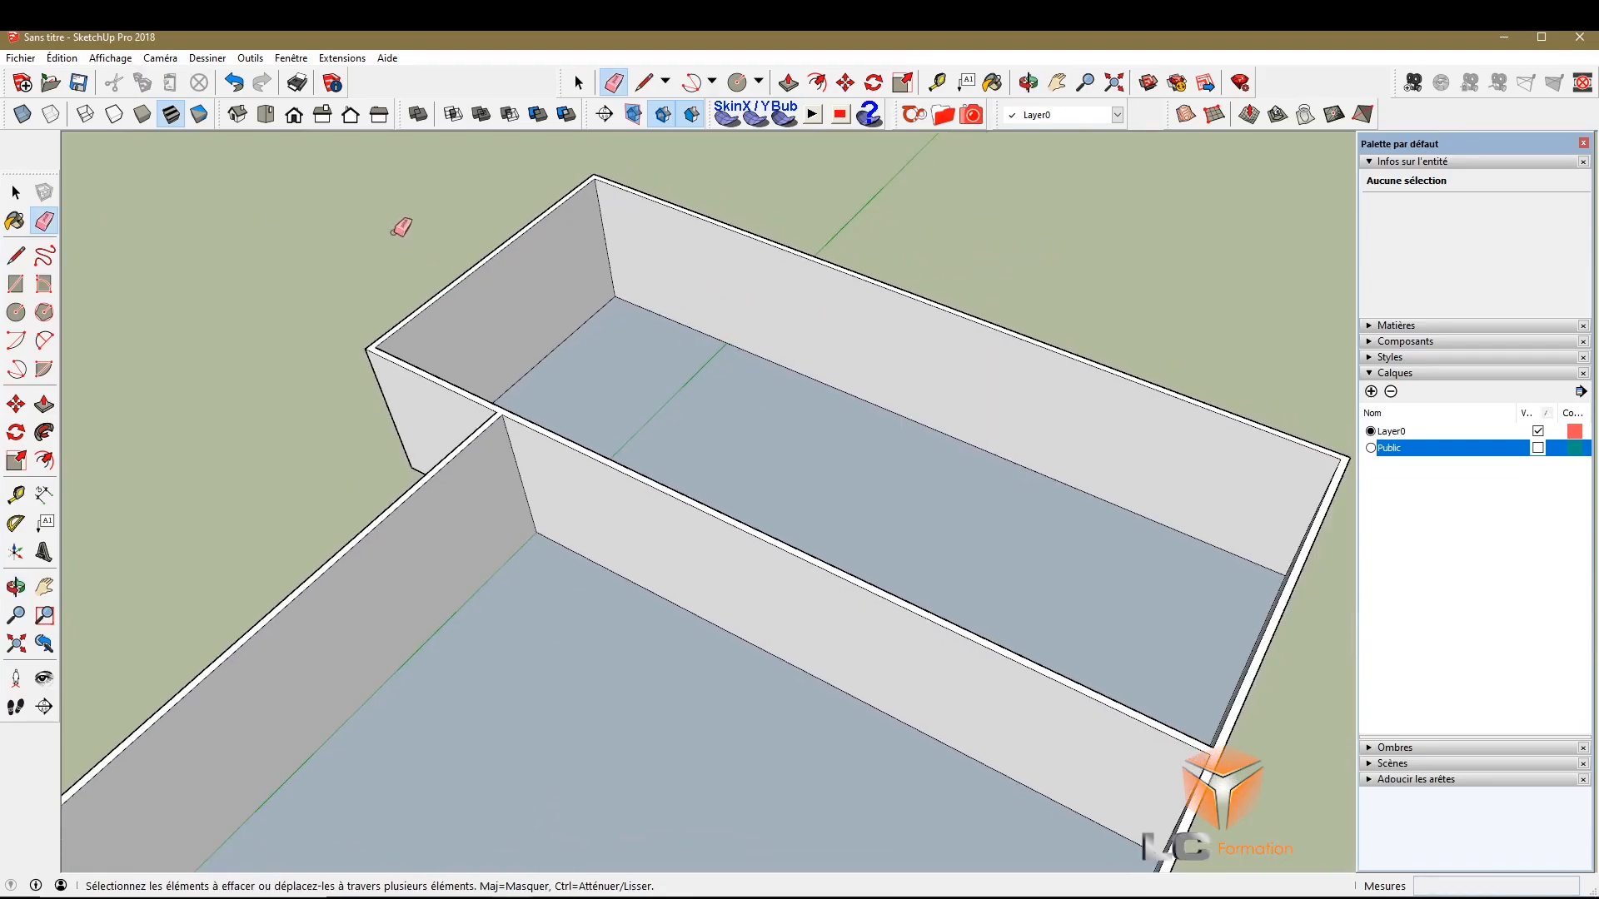
Place a guide parallel to the main room's long wall, 3 m inward from its base edge, extending through the end room
left_click(16, 496)
scroll(571, 588, "up", 2)
scroll(575, 583, "up", 1)
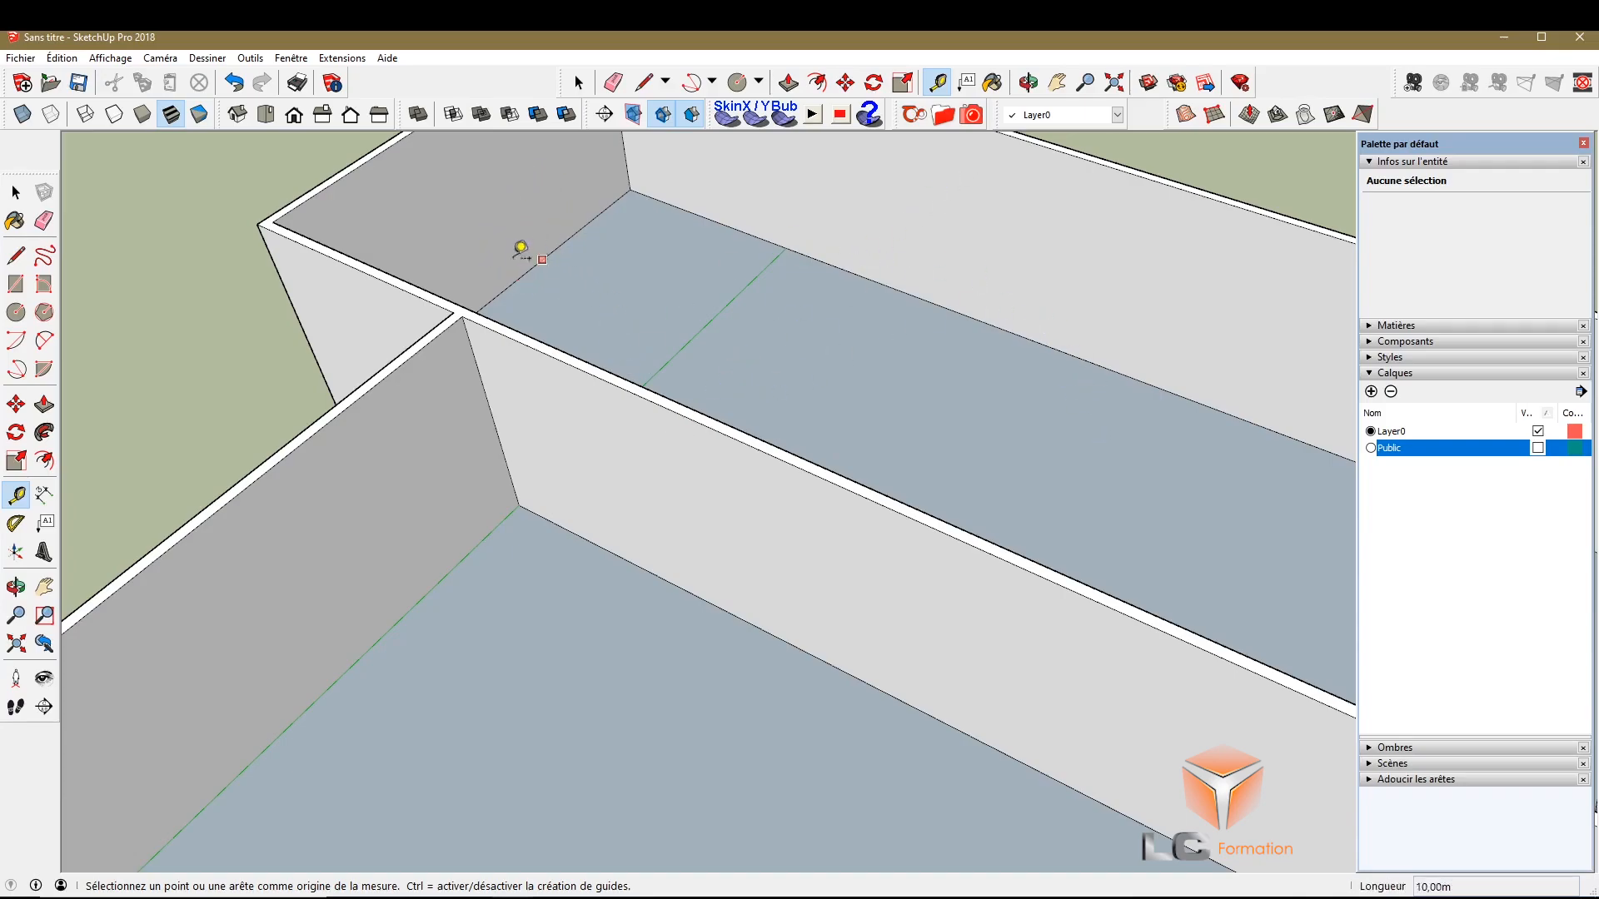
left_click(455, 566)
left_click(593, 616)
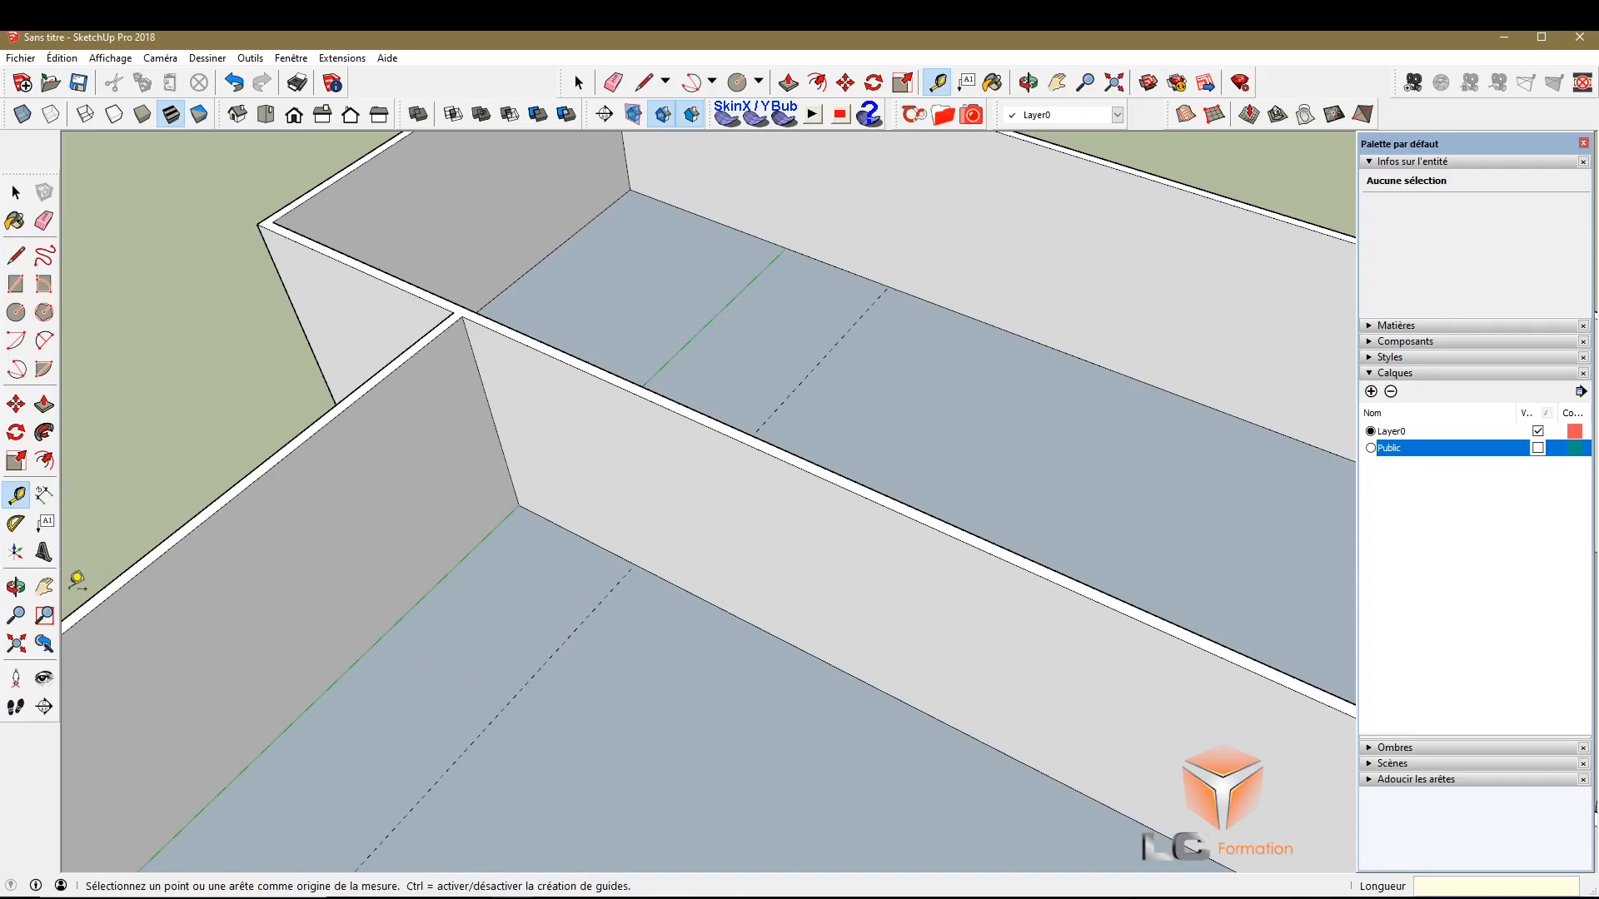
Draw a line along the guide across the end room's floor, from the partition base to the far wall base
left_click(16, 587)
left_click_drag(1116, 508, 460, 388)
key("l")
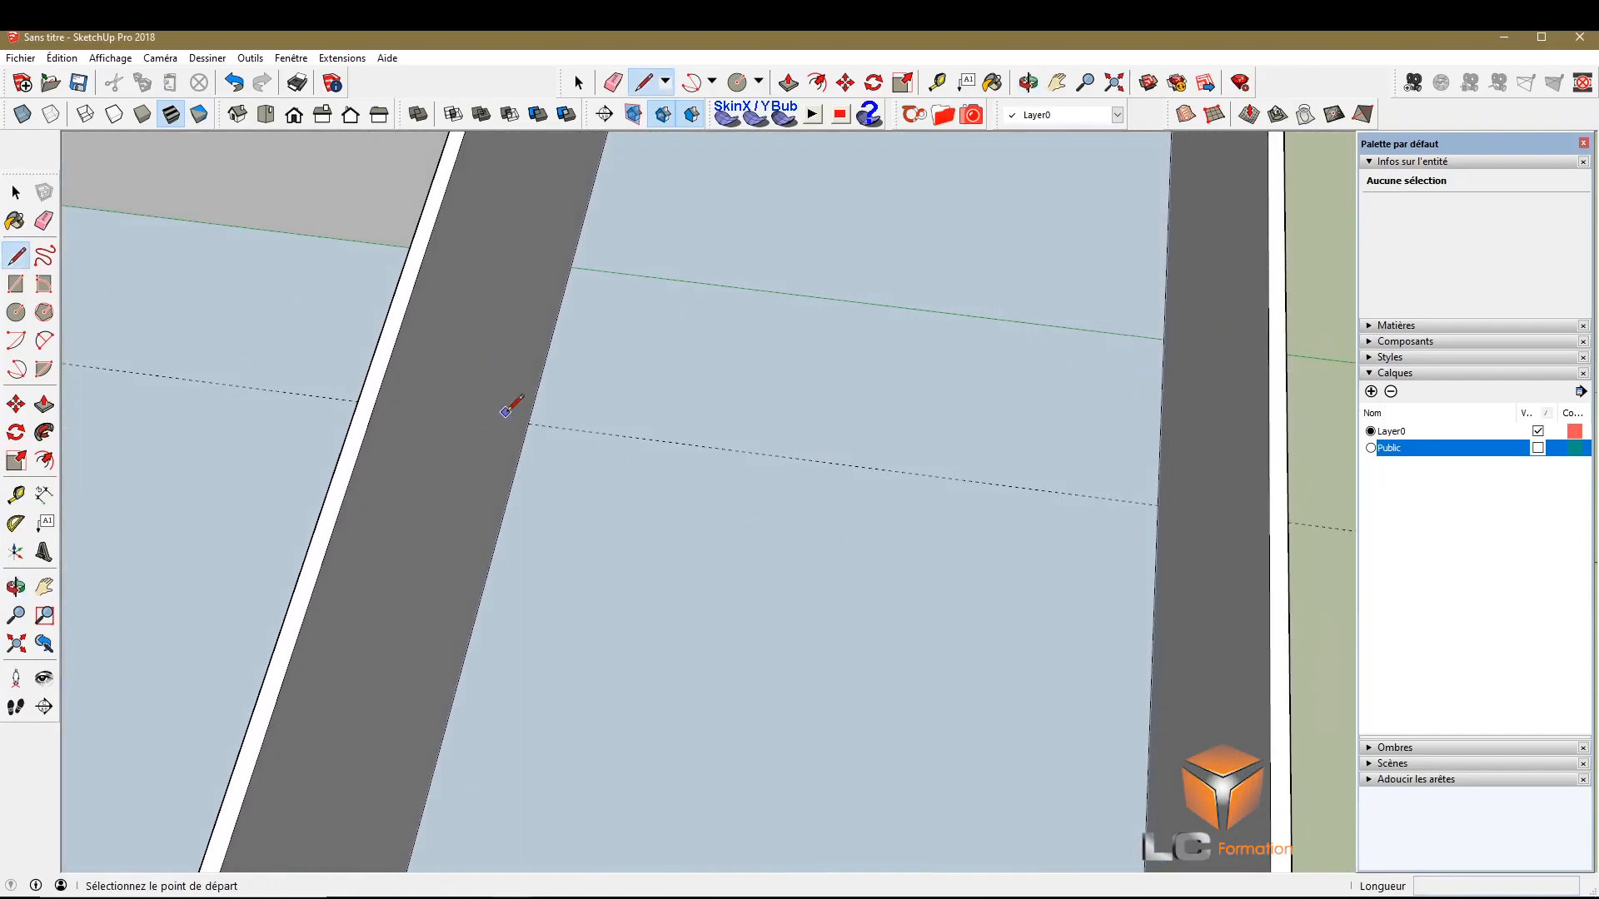
left_click(528, 423)
left_click(1158, 504)
Offset a guide 0.20 m from the new floor line and draw a parallel line along it across the end room
left_click(16, 494)
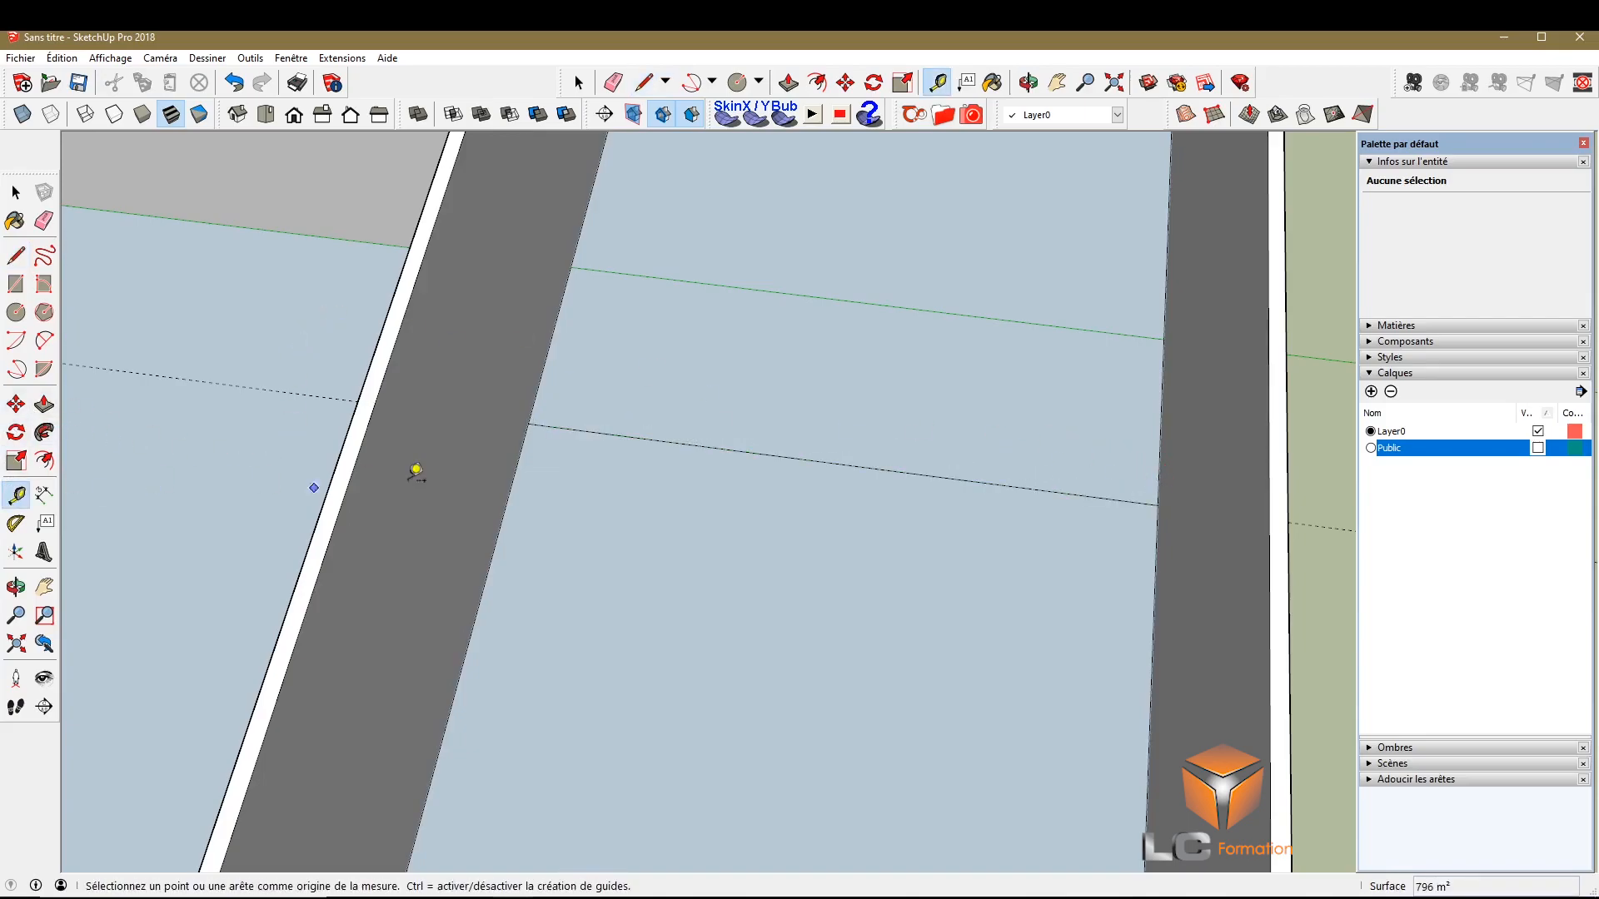
left_click(759, 453)
left_click(752, 475)
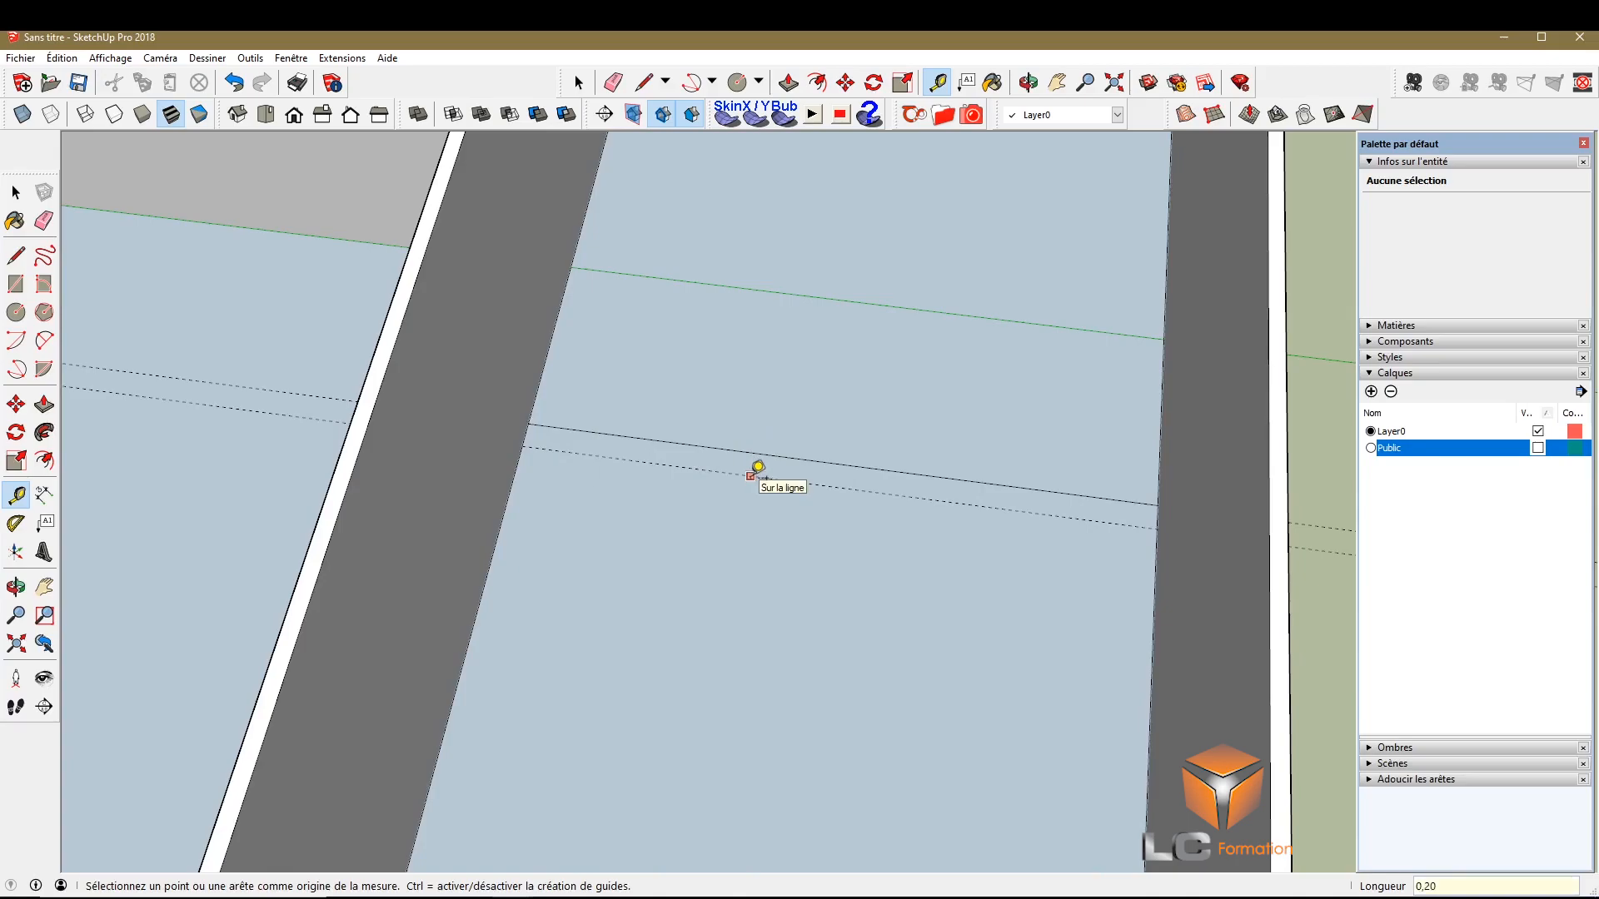
left_click(16, 255)
left_click(524, 434)
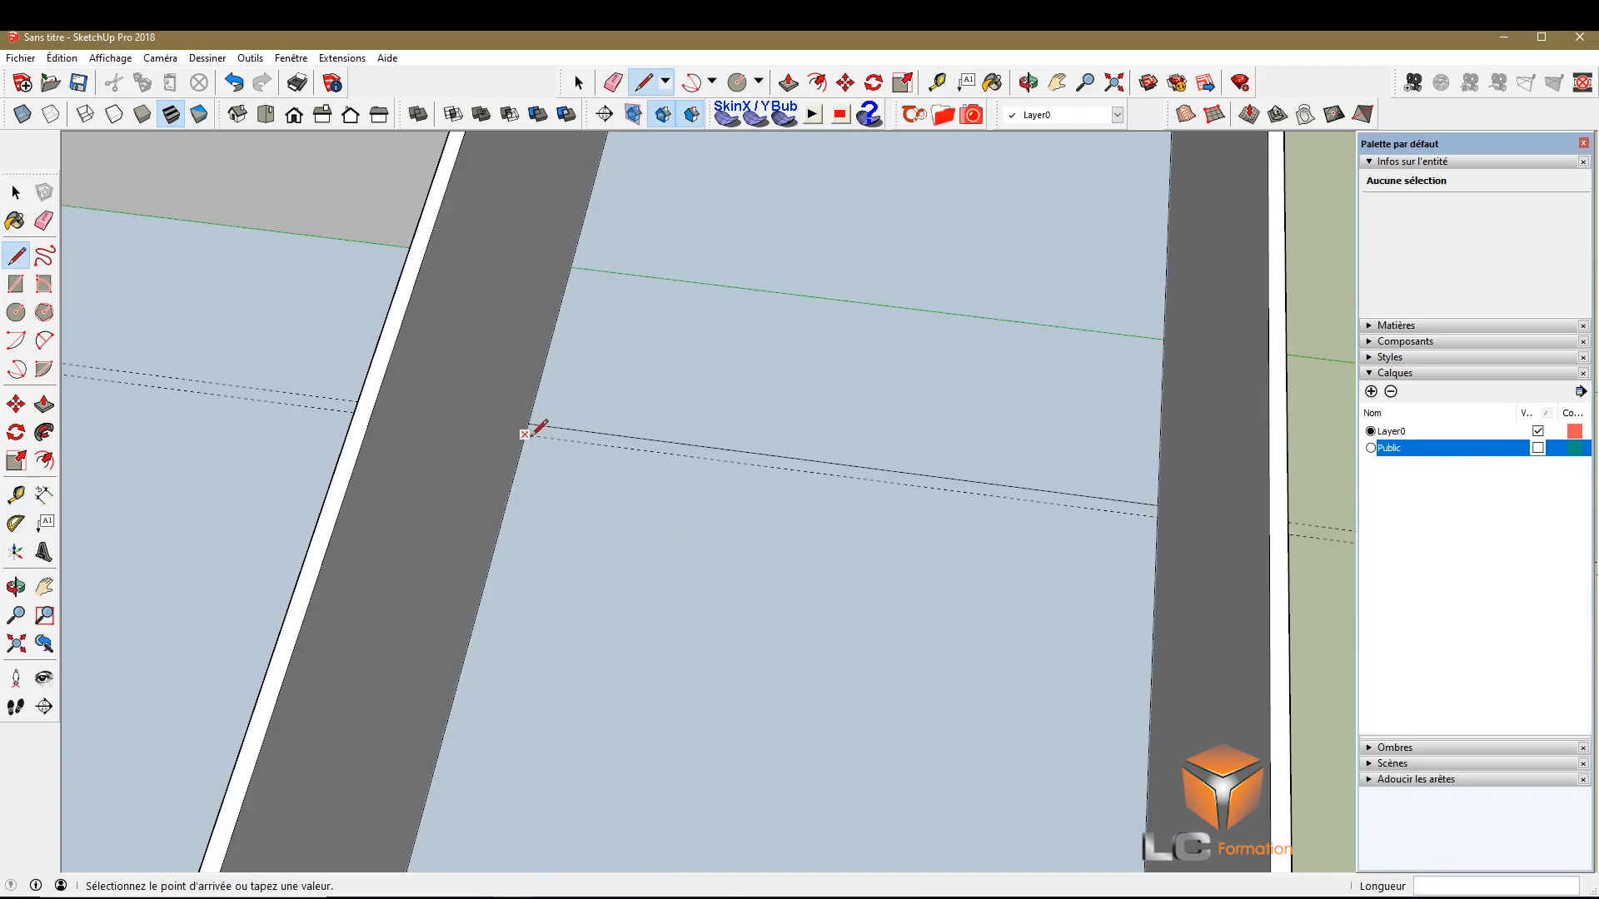
left_click(1157, 516)
Erase the two parallel guides, keeping the pair of floor lines
scroll(891, 432, "down", 2)
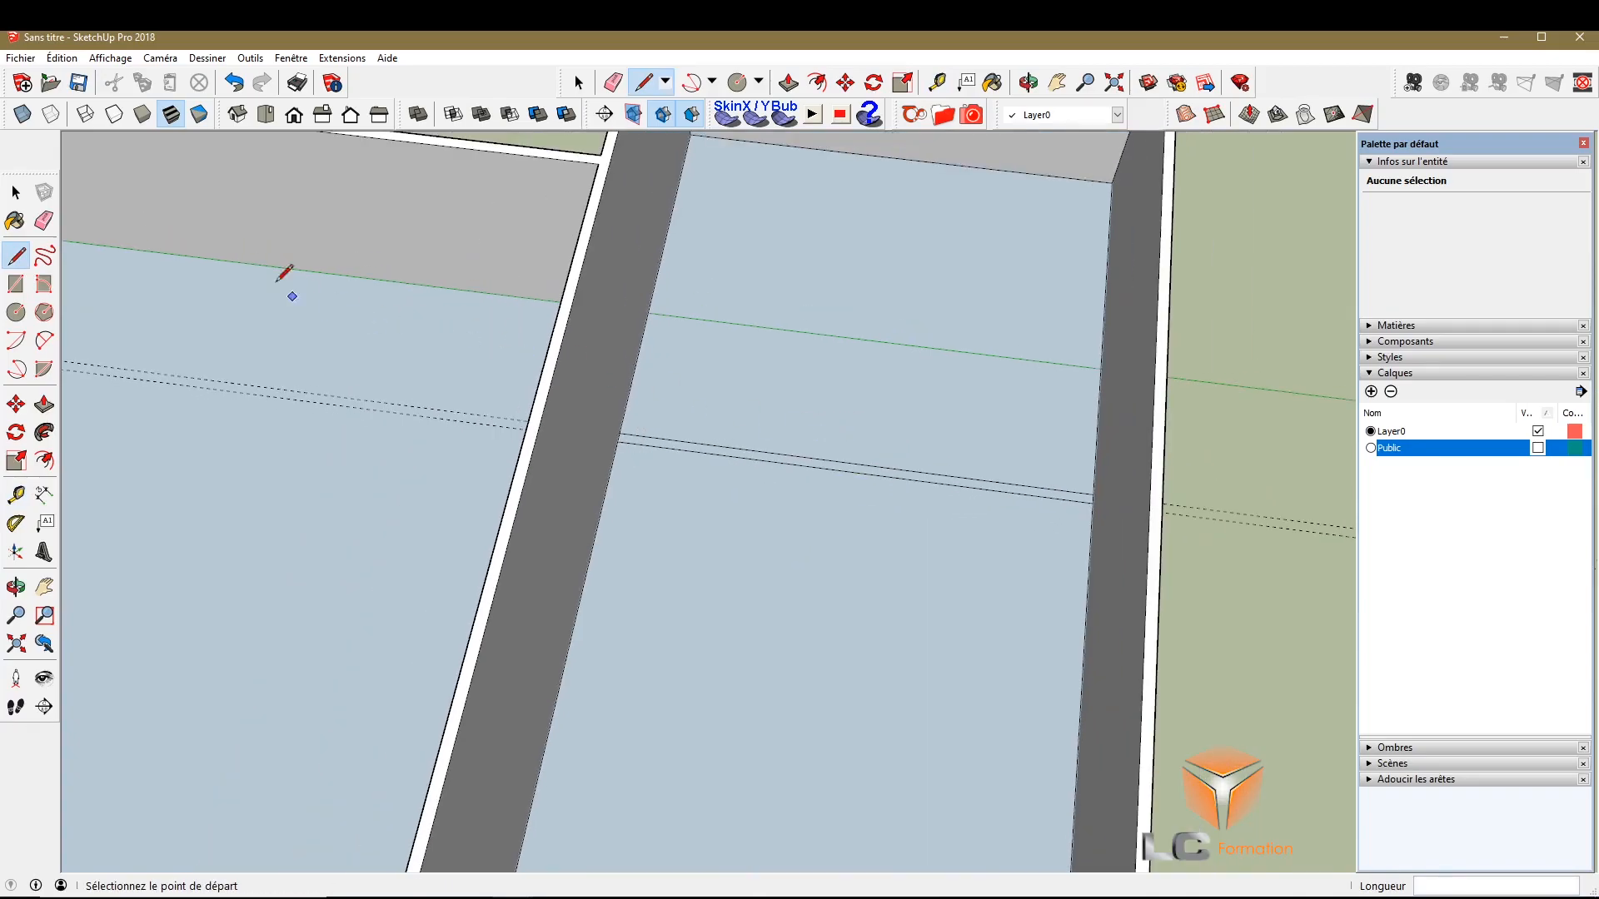
left_click(44, 220)
scroll(1050, 447, "up", 2)
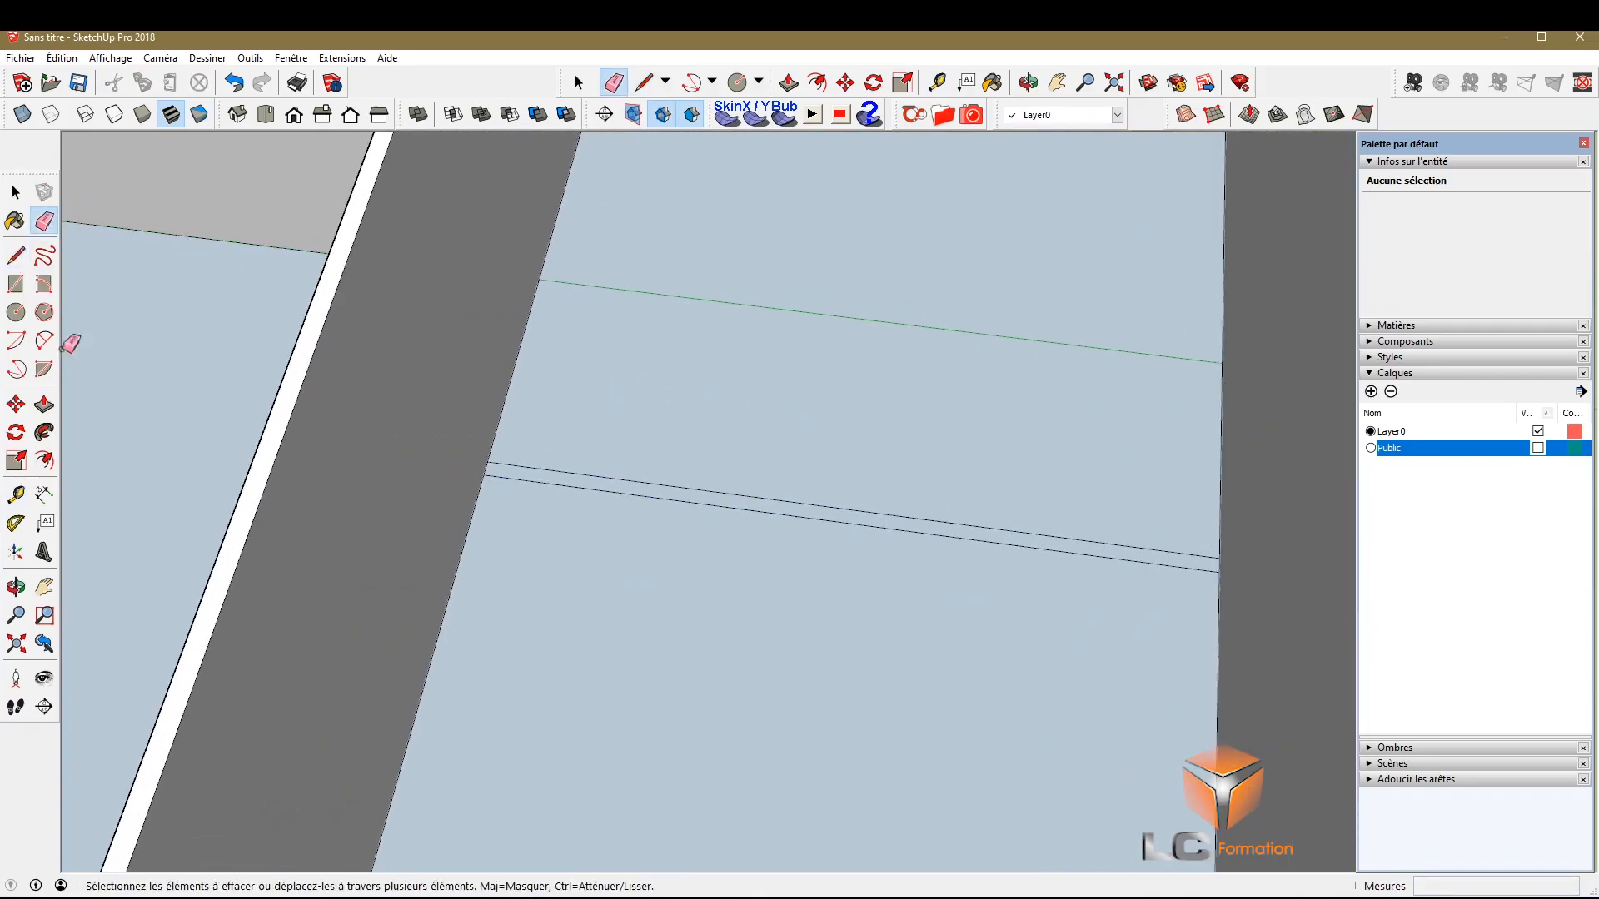
left_click(44, 405)
left_click(521, 481)
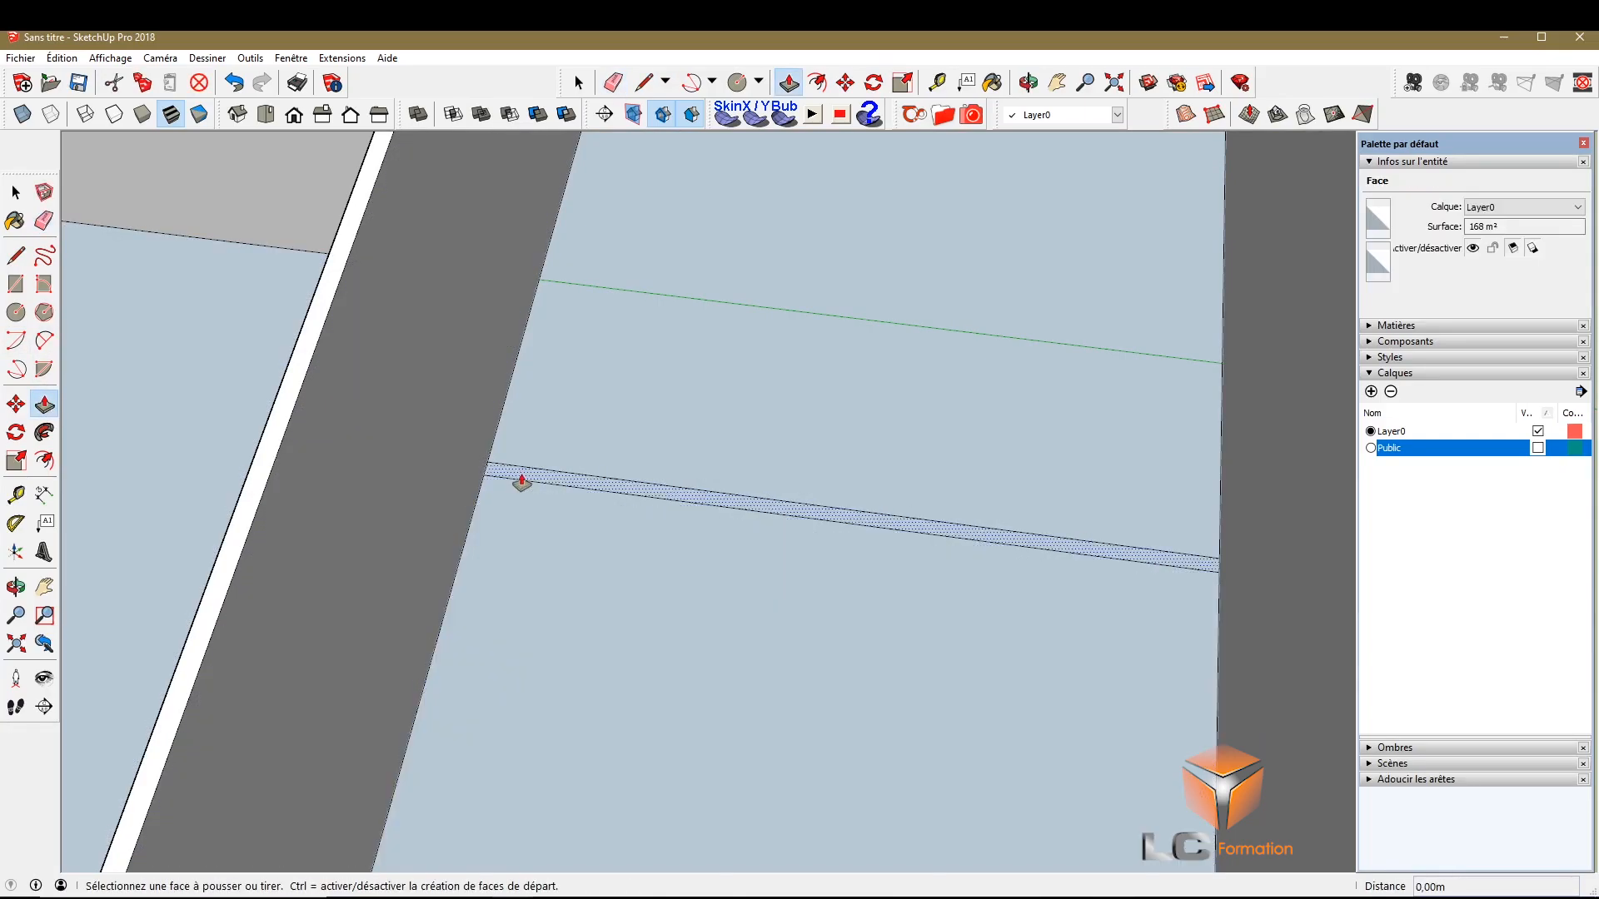
scroll(540, 475, "down", 4)
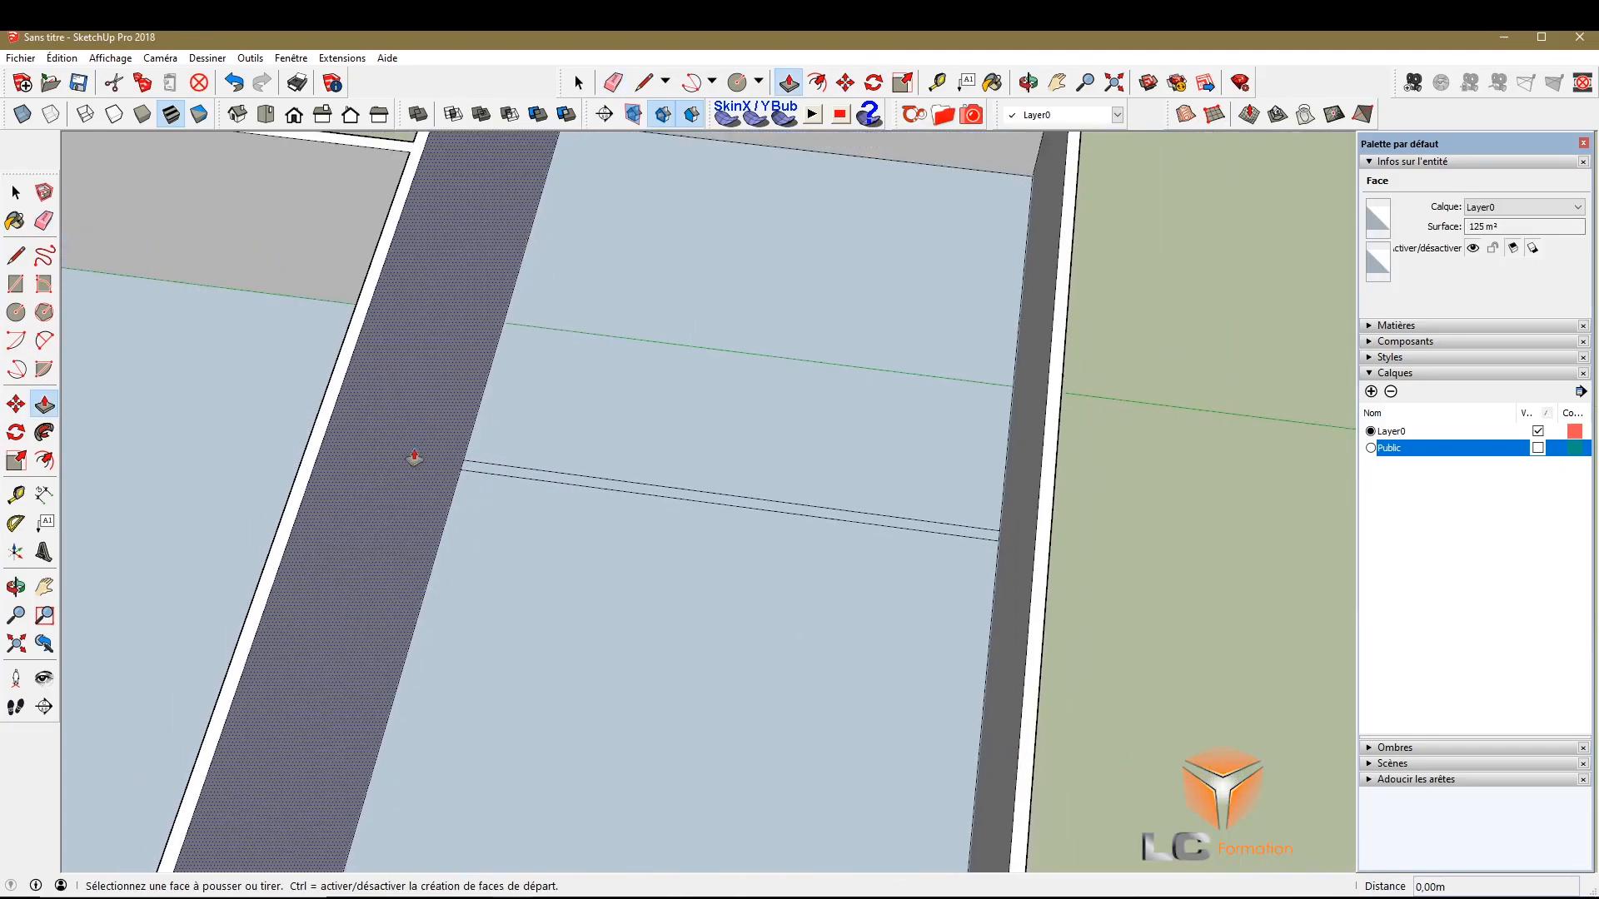
middle_click_drag(414, 460, 949, 428)
key("space")
left_click(1133, 495)
scroll(1121, 606, "down", 1)
scroll(1112, 606, "up", 2)
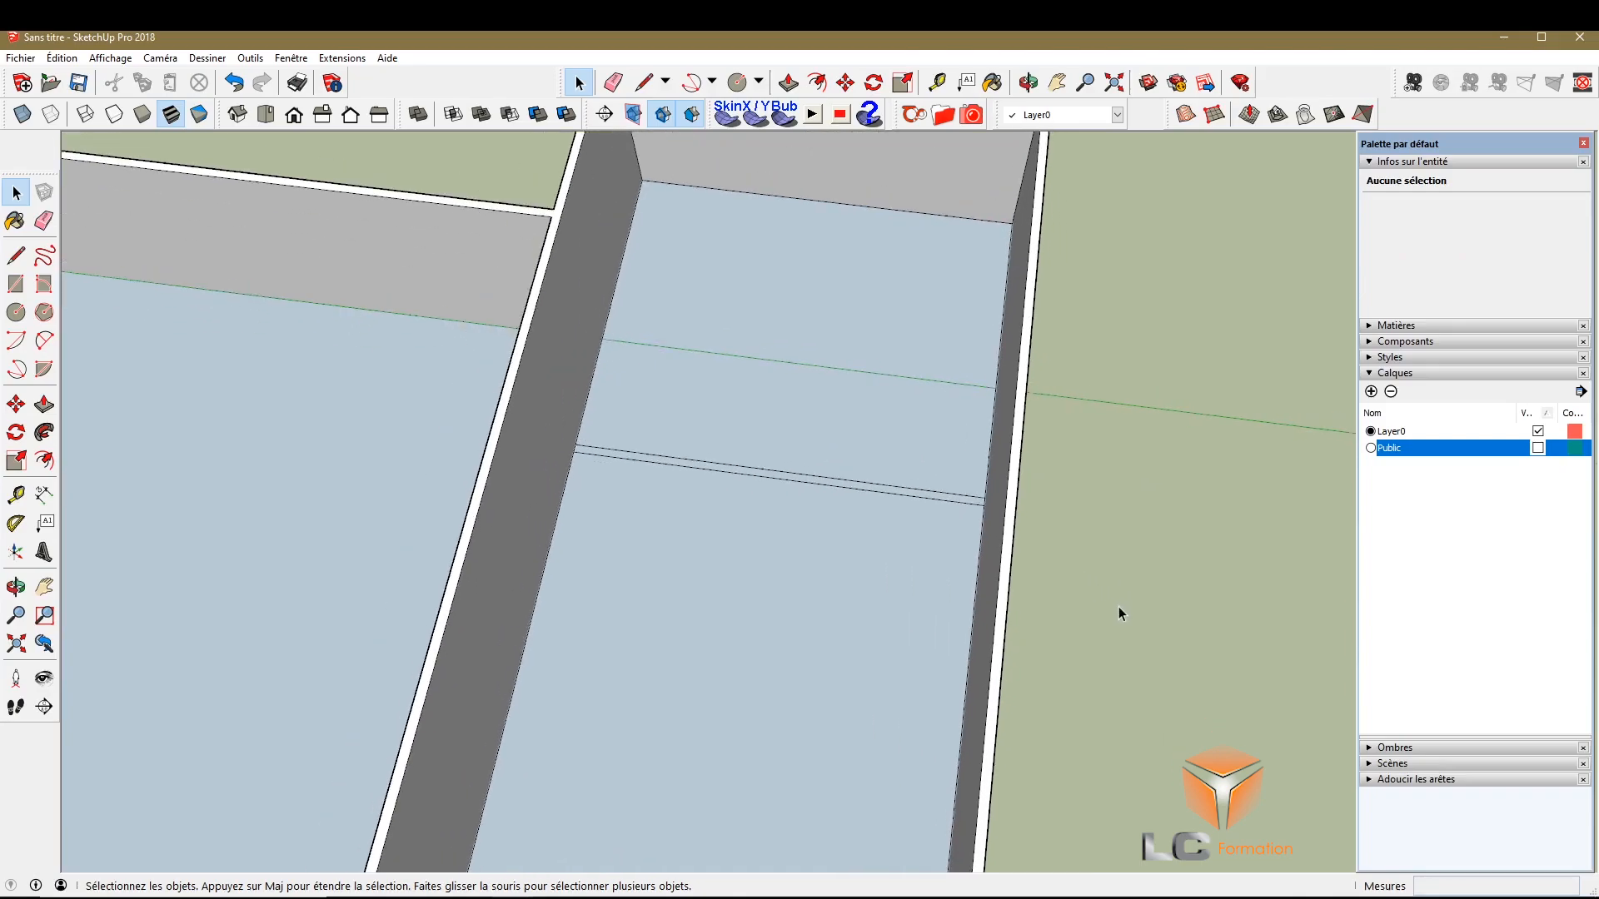
Select the floor faces of the end room, main room and side room, plus wall faces, to check how they are divided
left_click(612, 348)
left_click(571, 556)
middle_click_drag(572, 556, 1026, 524)
scroll(1102, 471, "down", 4)
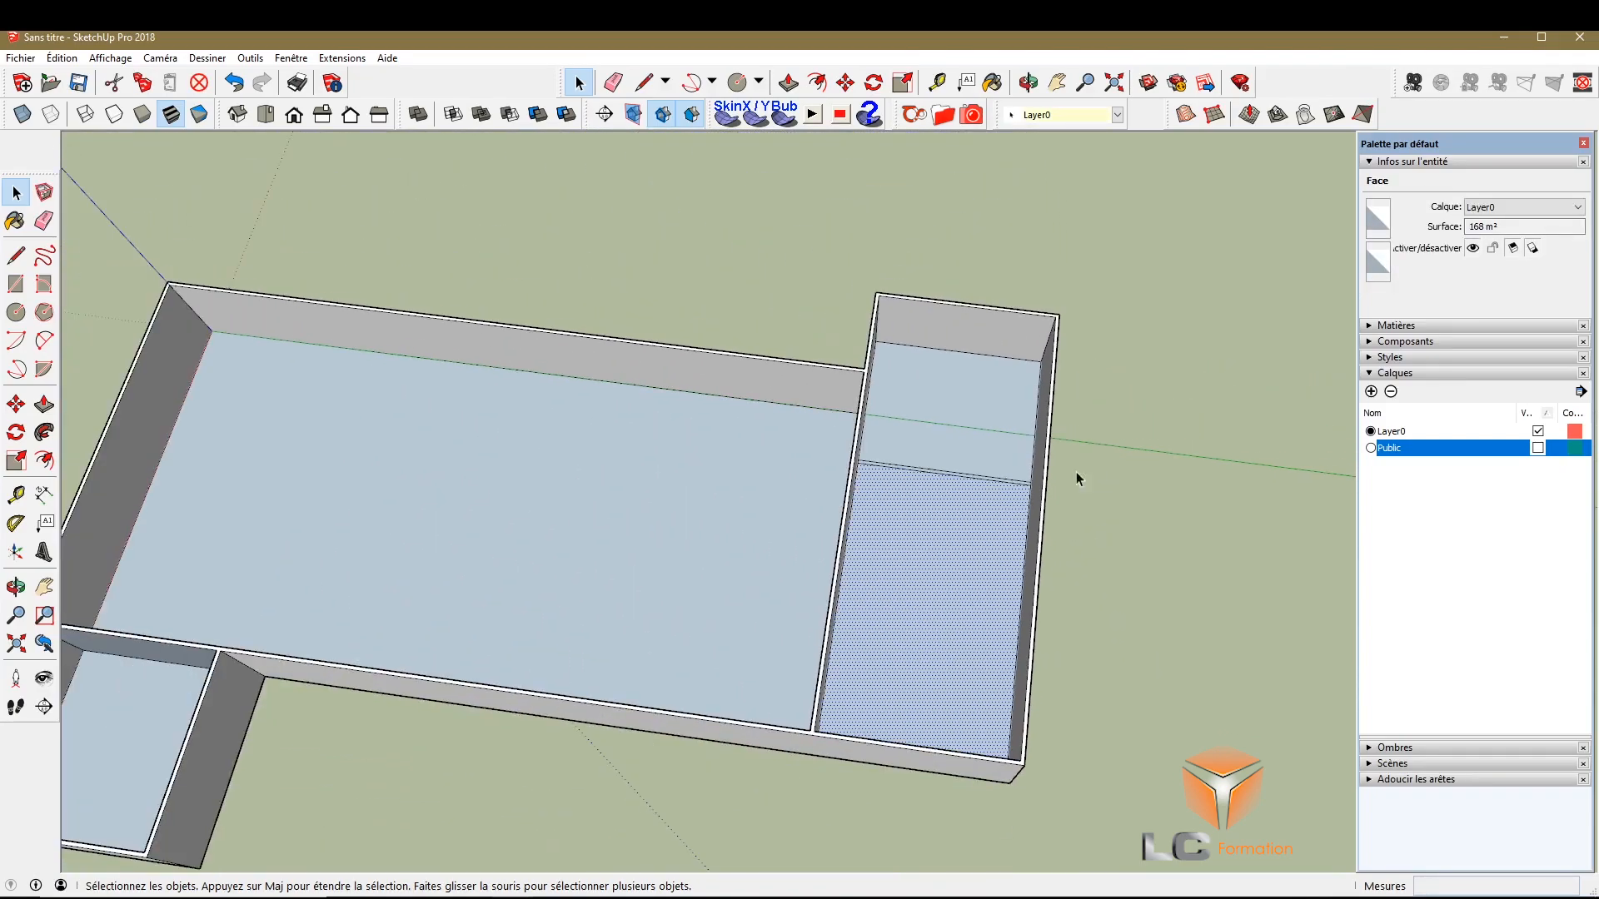
left_click(323, 543)
scroll(324, 543, "down", 2)
left_click(114, 702)
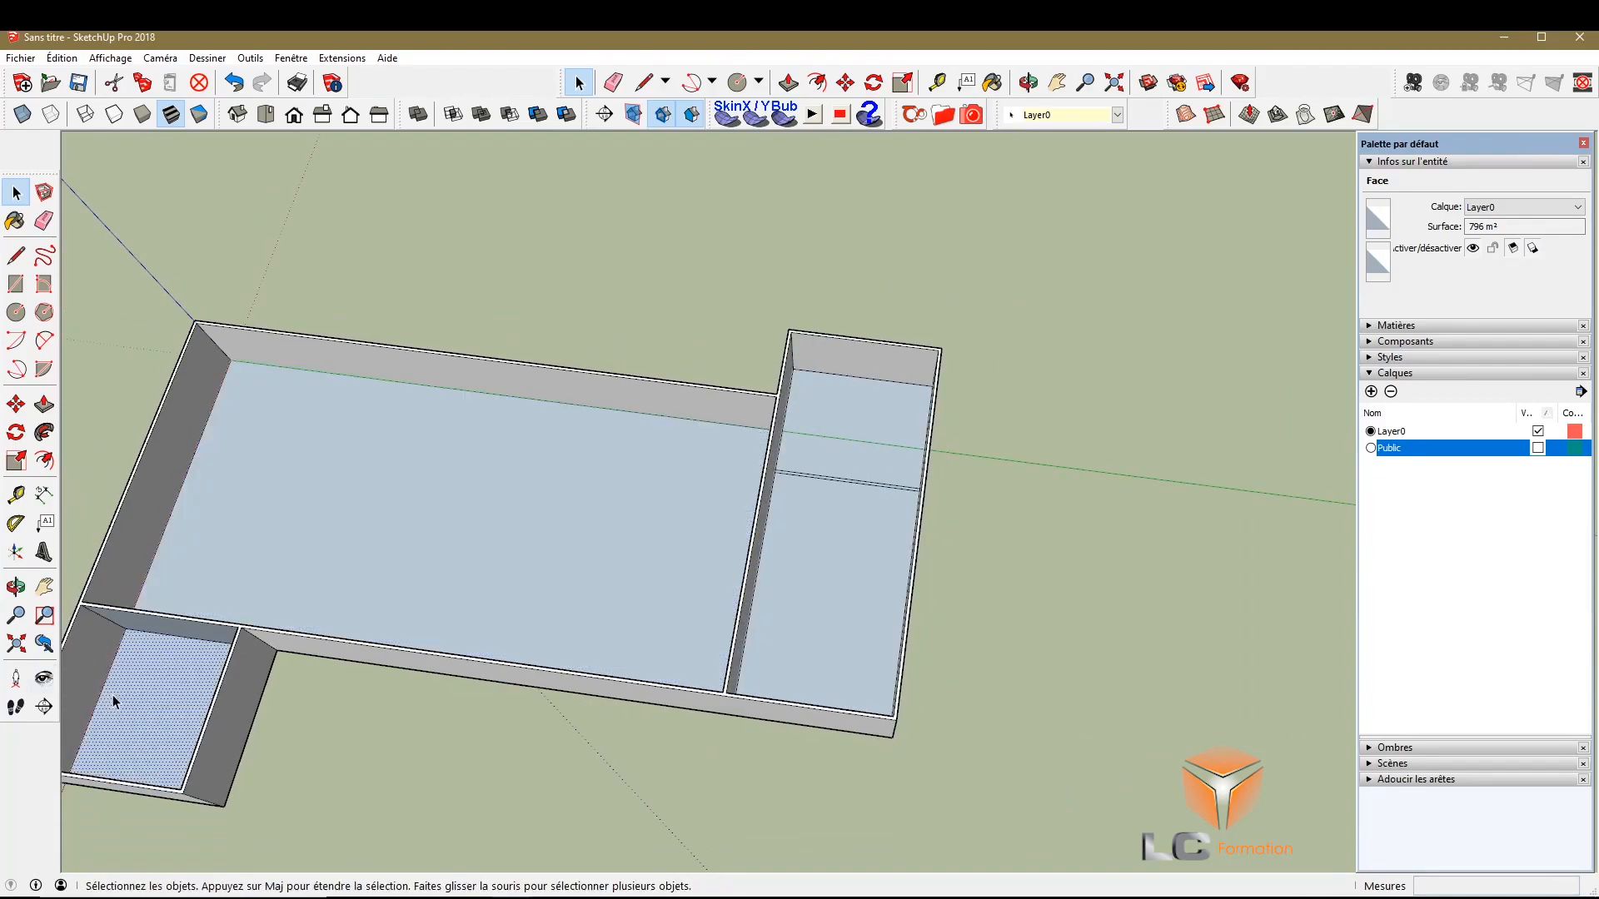
left_click(504, 383)
left_click(161, 461)
left_click(633, 686)
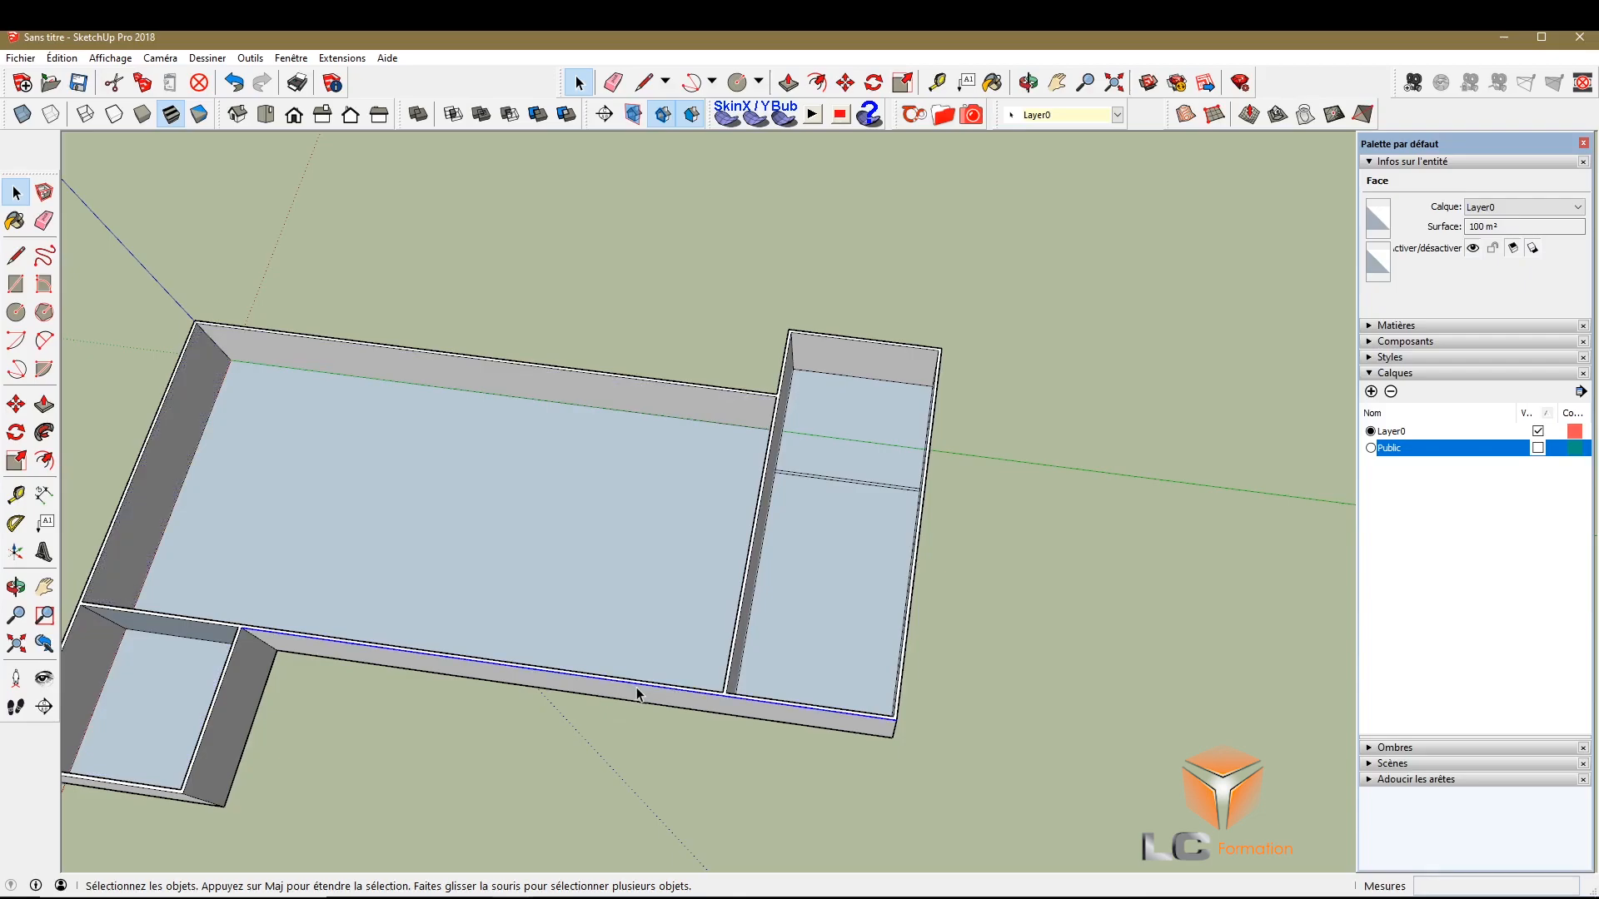
Select the end room's floor faces on either side of the narrow strip to check that they are separate
scroll(838, 647, "up", 3)
scroll(827, 568, "down", 3)
left_click(731, 711)
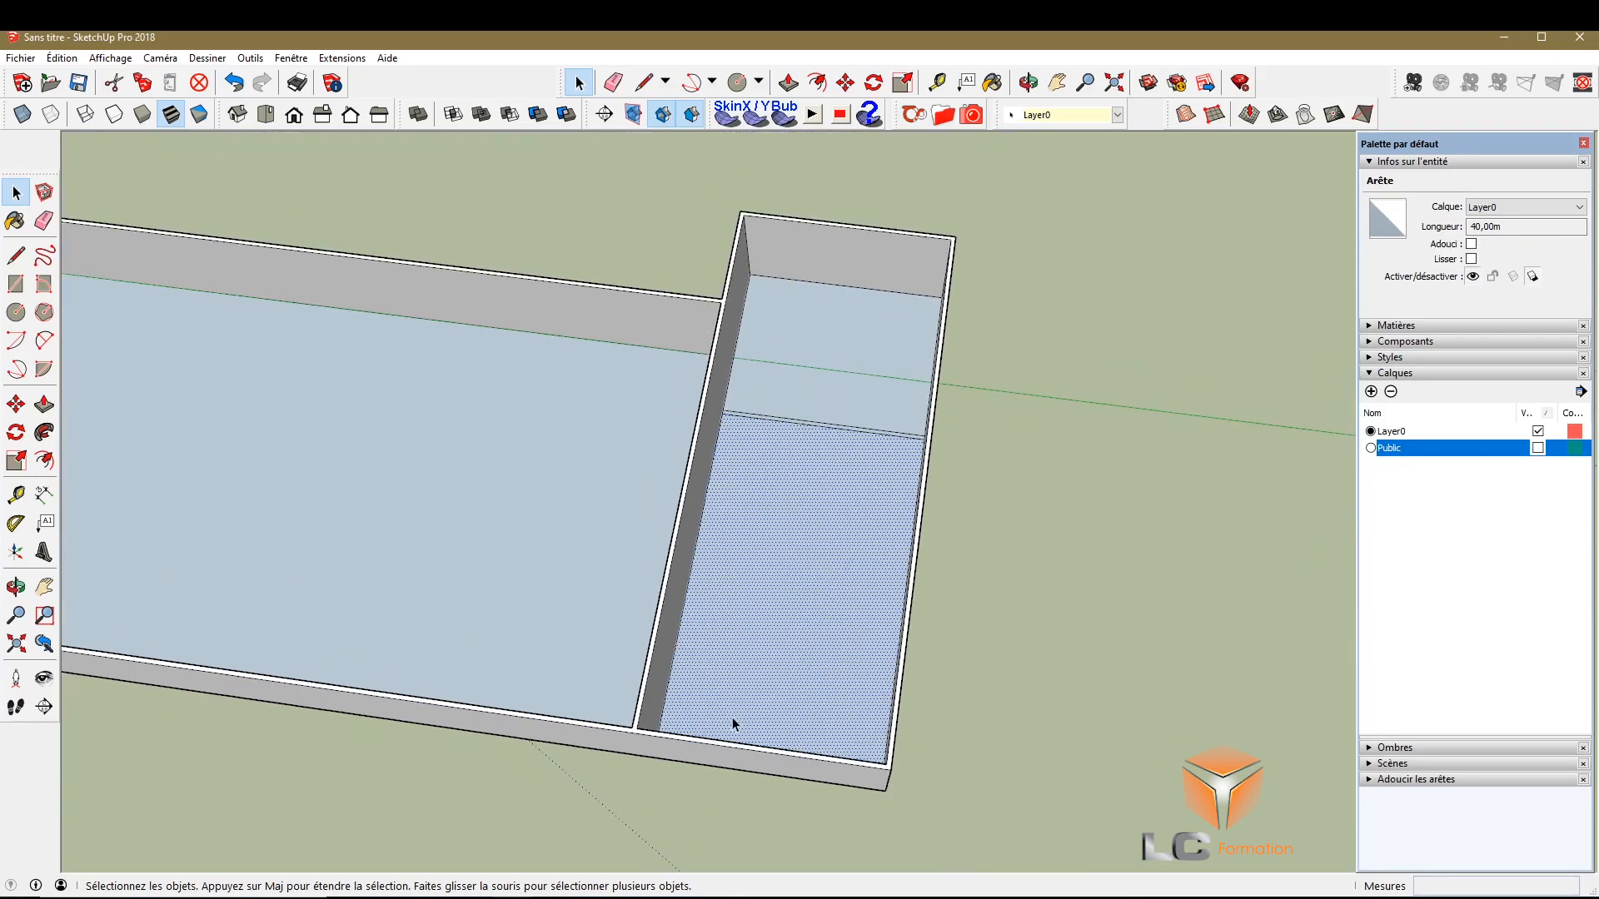
scroll(816, 478, "up", 2)
scroll(891, 343, "up", 3)
left_click(832, 374)
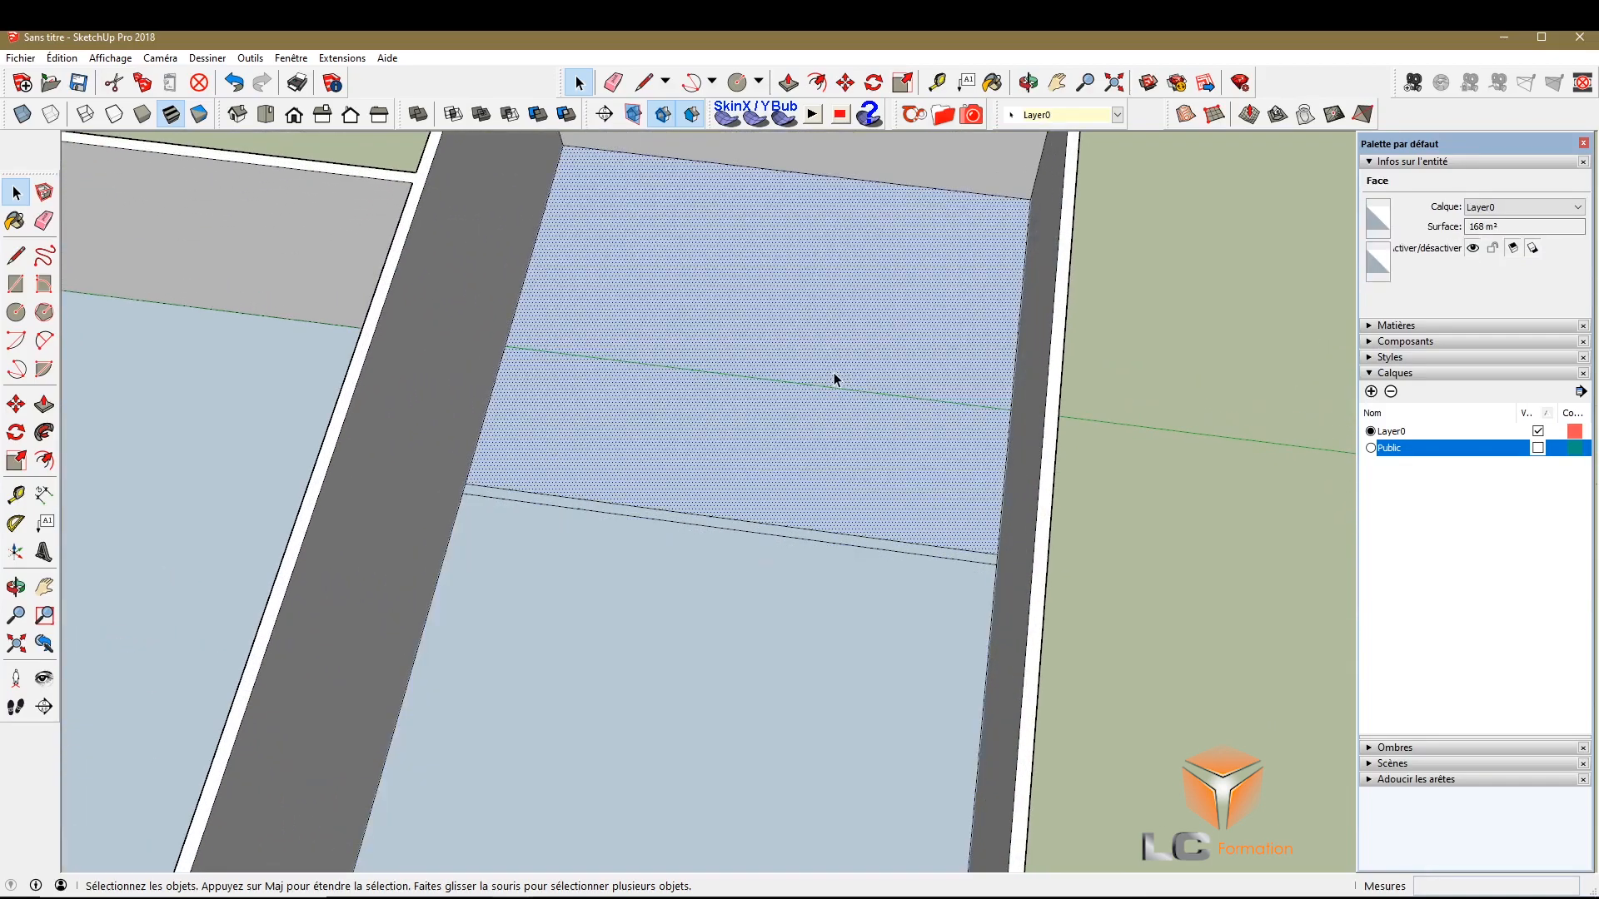
scroll(840, 400, "up", 1)
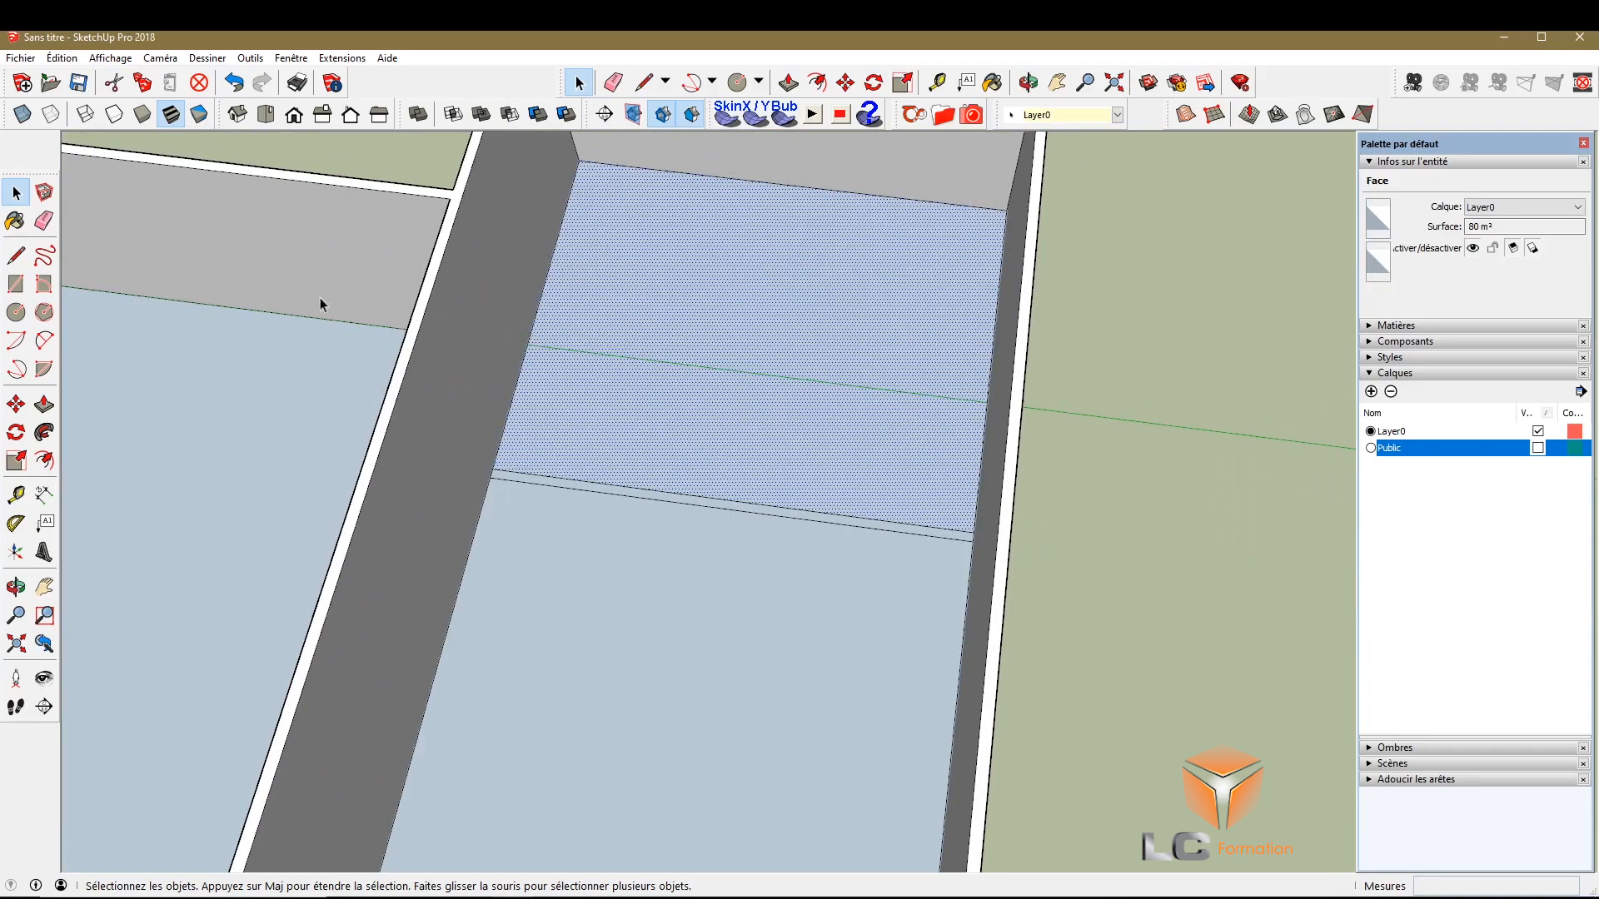
scroll(633, 499, "up", 2)
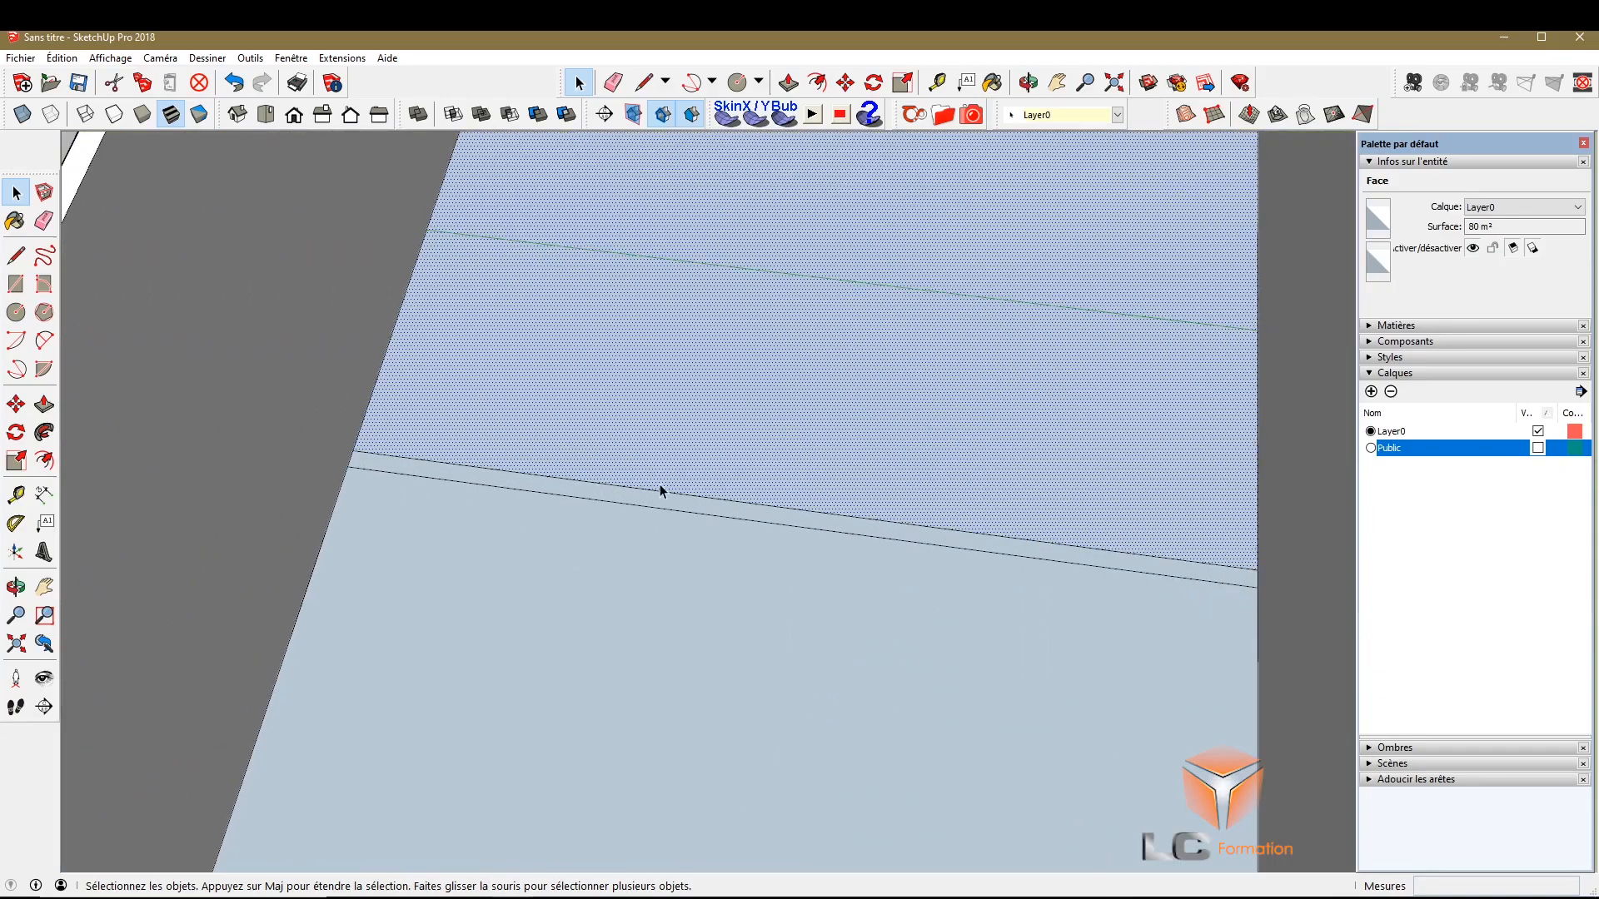
Push/Pull the narrow floor strip in the end room up 5 m, level with the top corner of the existing walls
left_click(638, 497)
key("p")
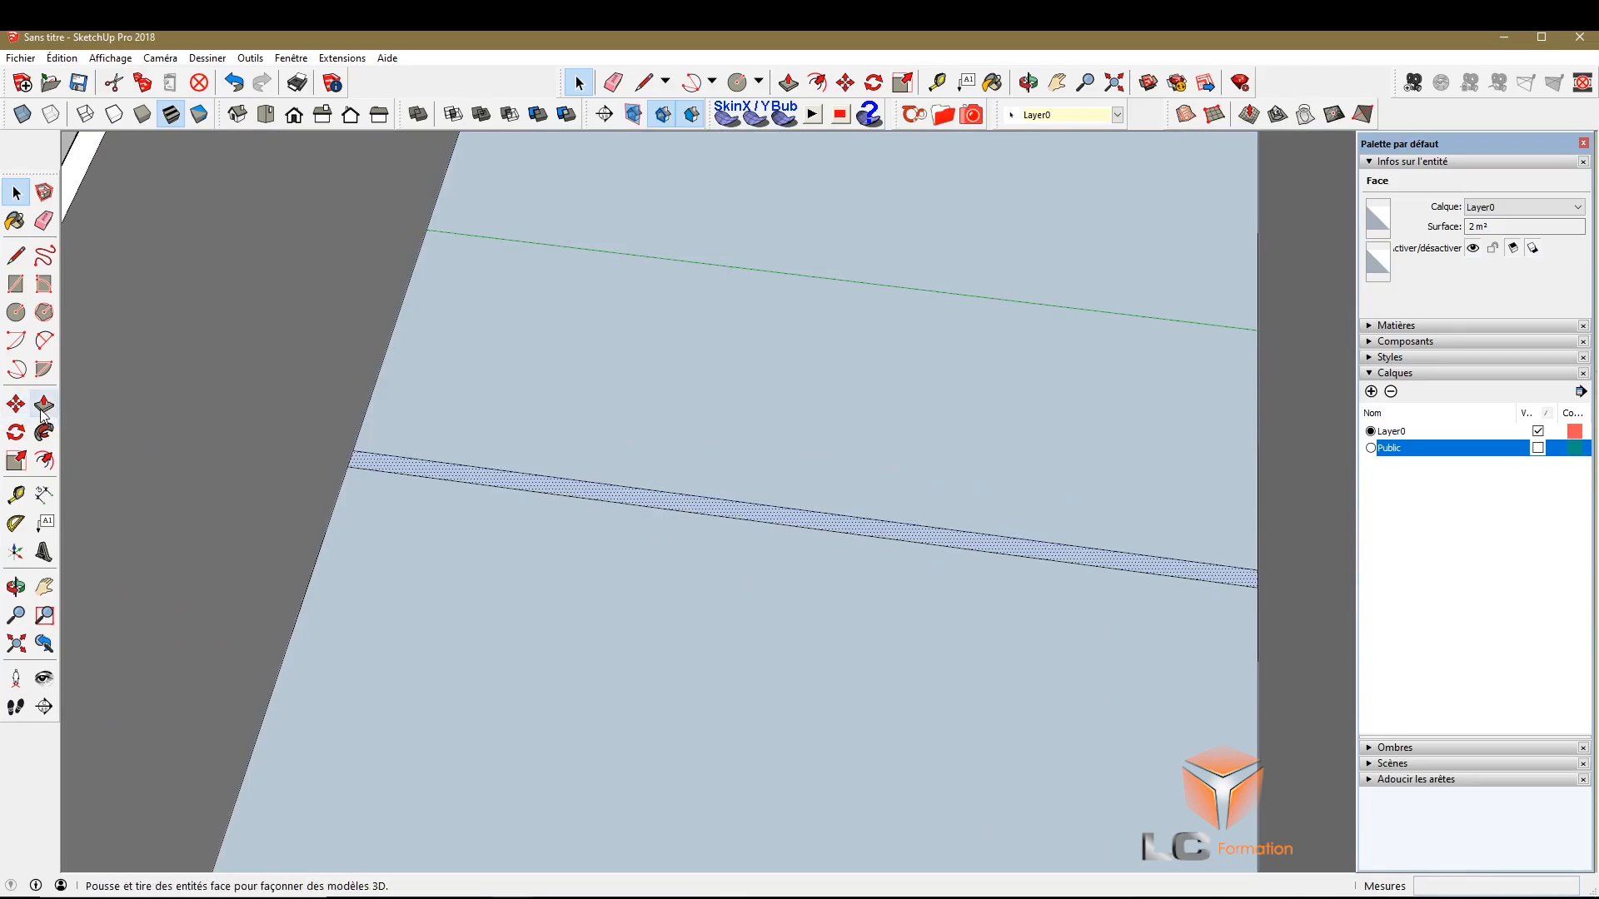
left_click(496, 487)
scroll(500, 475, "down", 3)
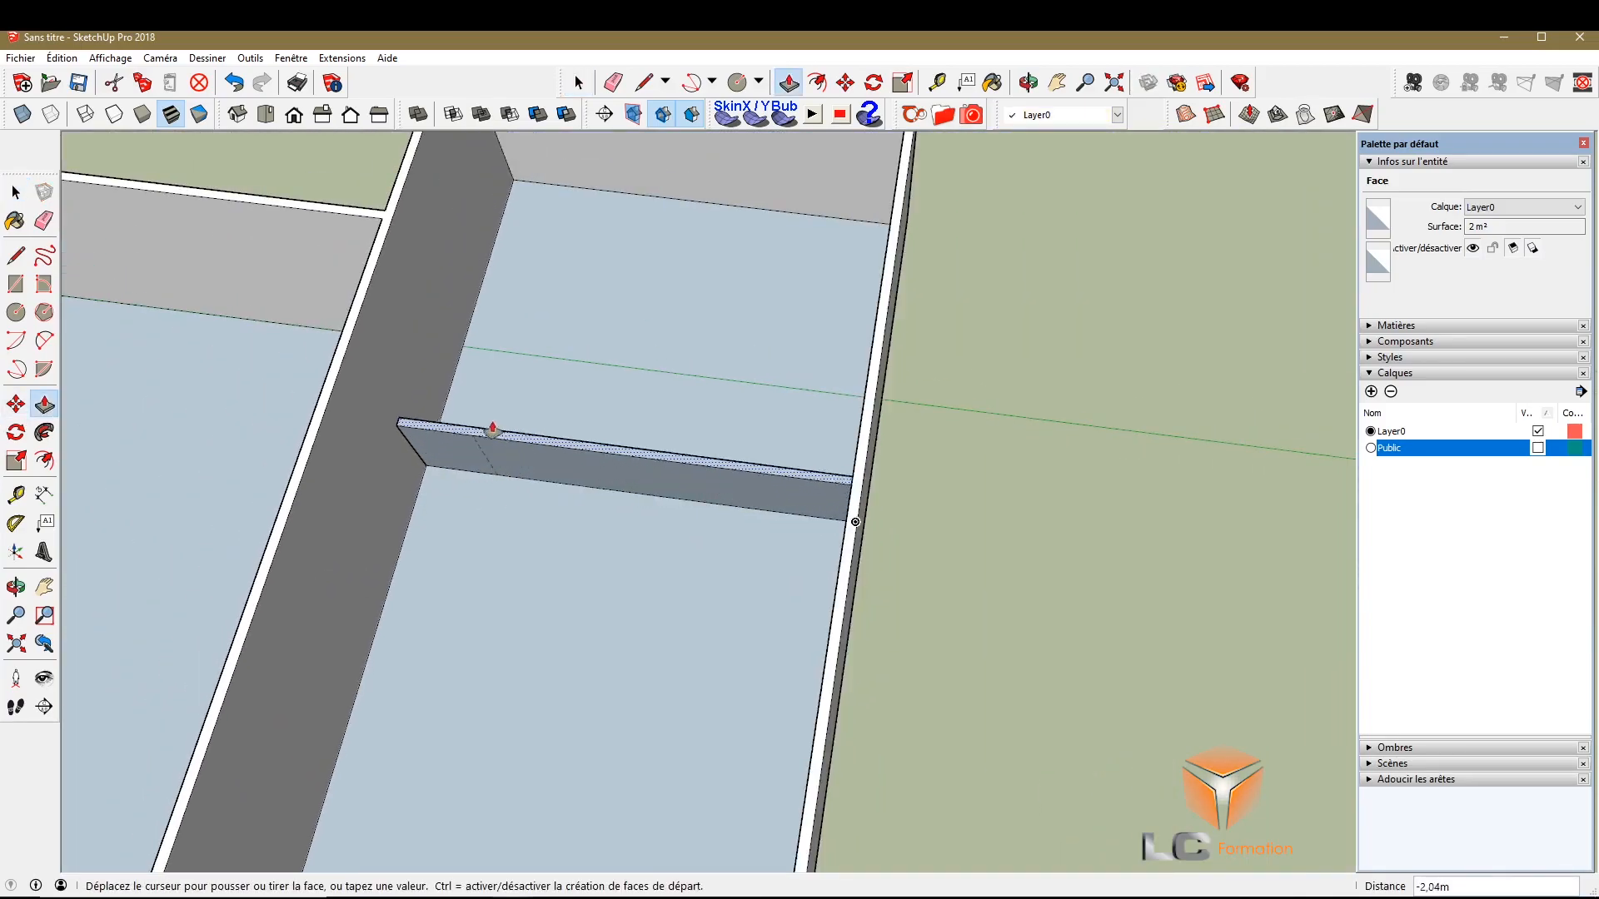
scroll(500, 500, "down", 3)
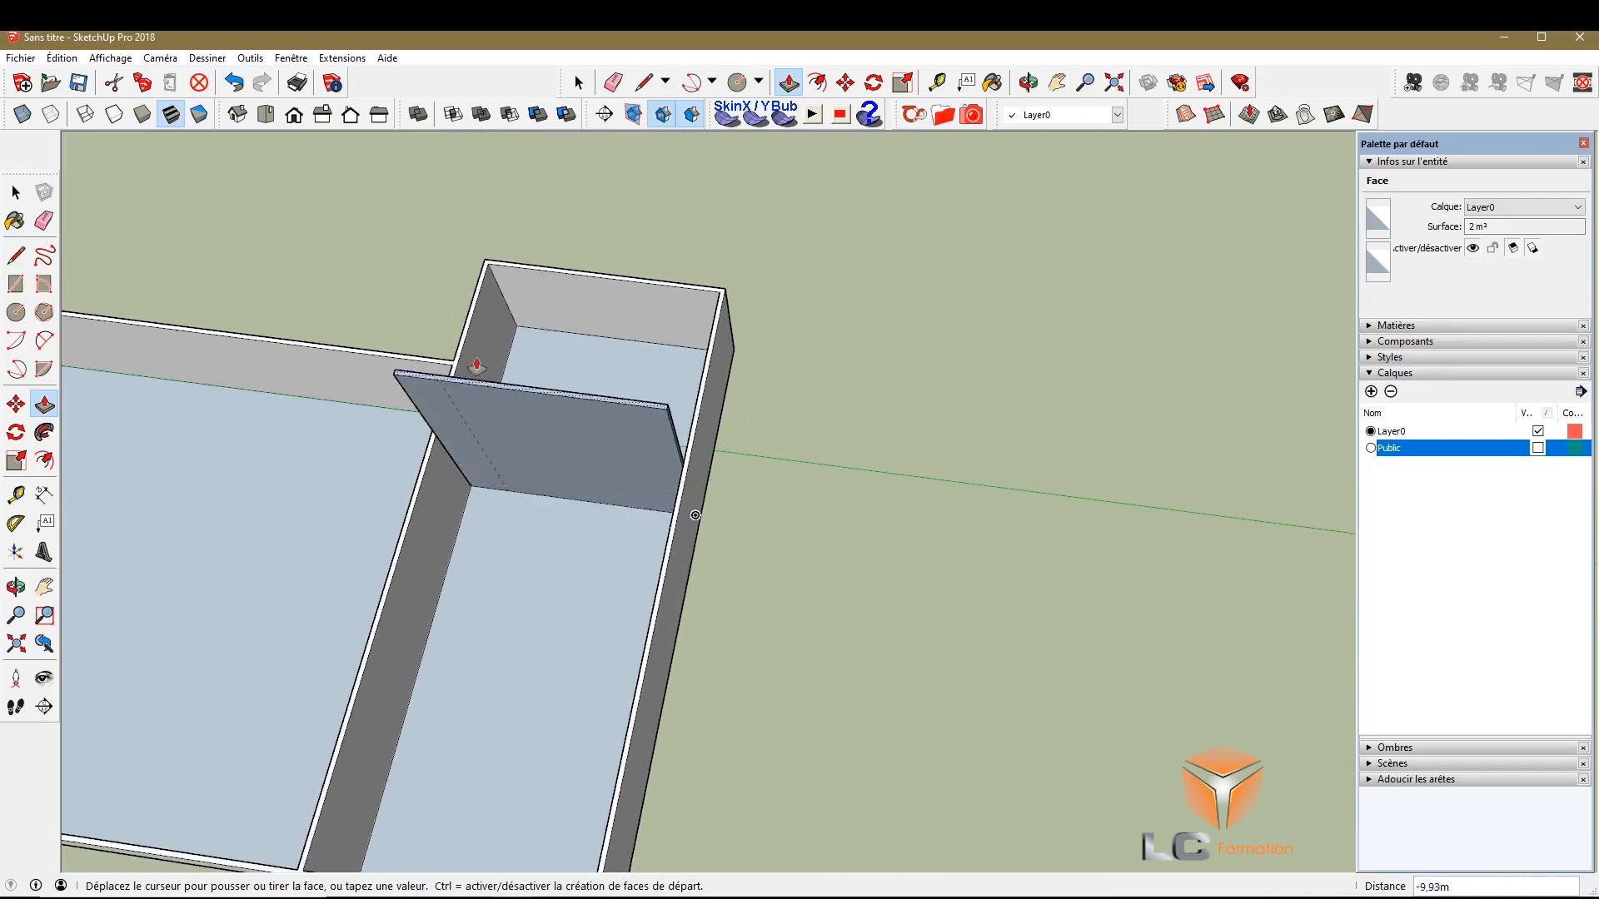
scroll(491, 258, "up", 3)
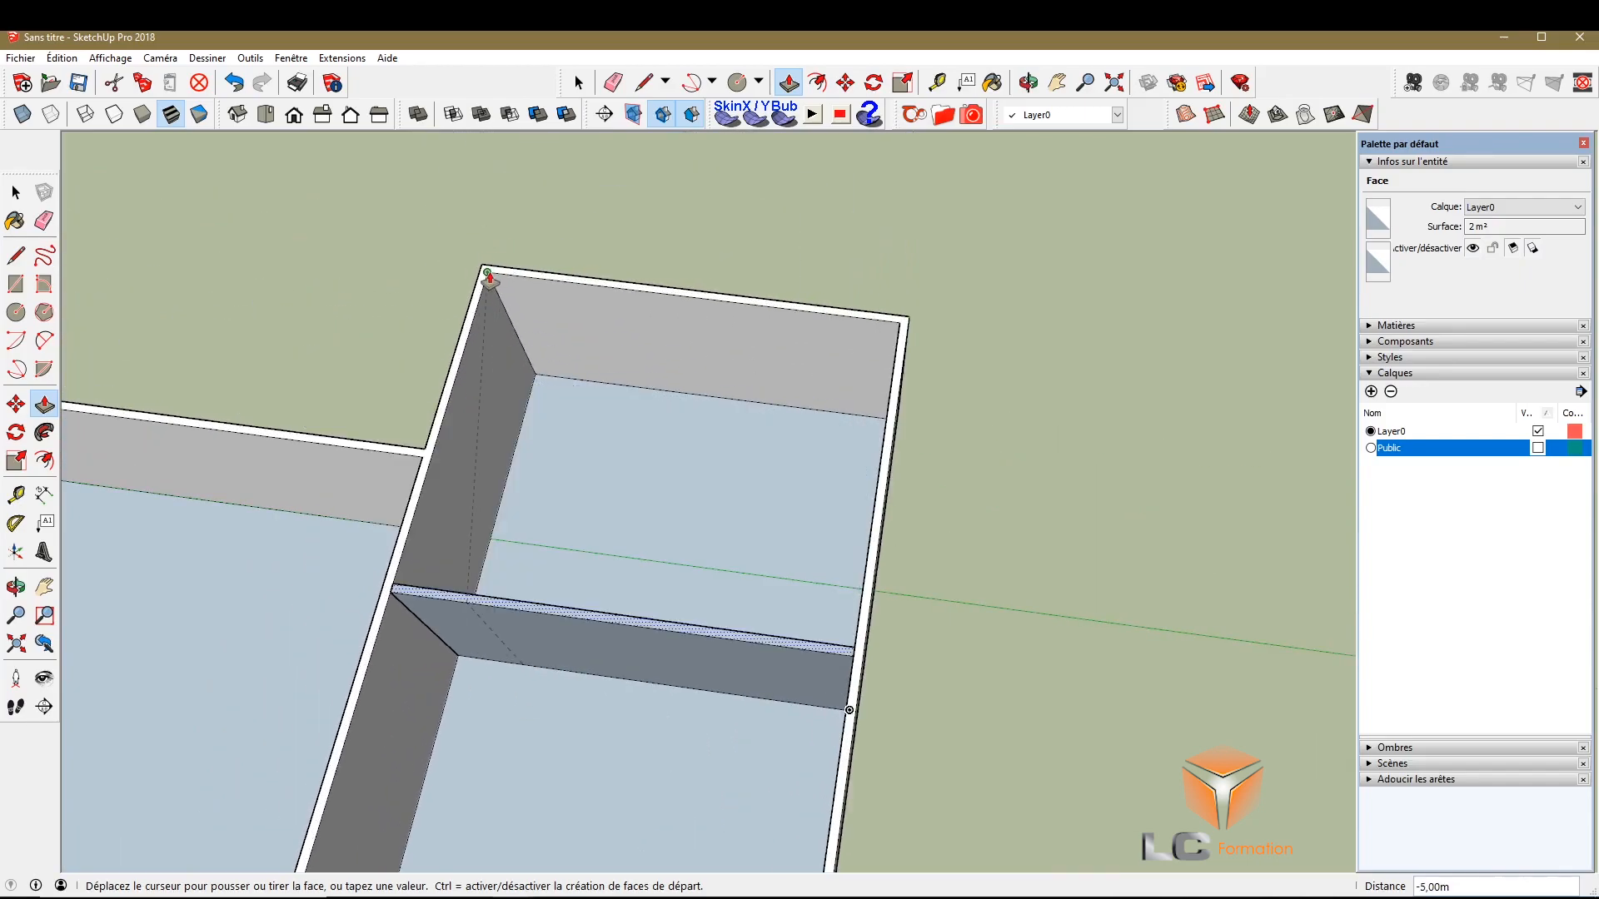
left_click(489, 274)
key("space")
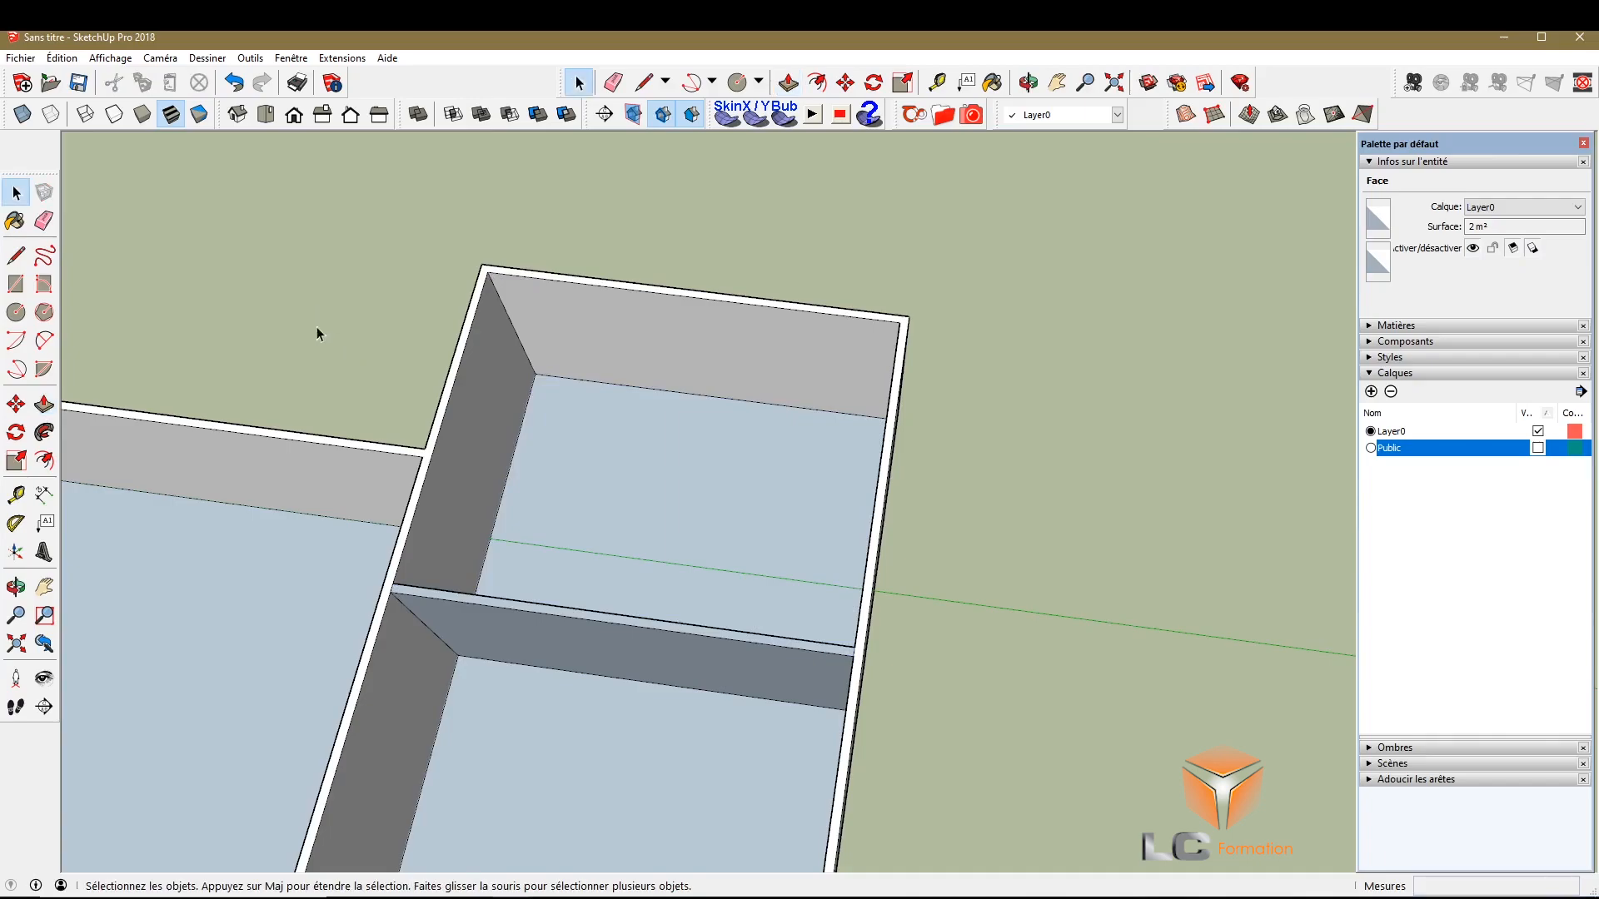
Examine the new partition and the wall-top junction between the main room and the end room from several angles
left_click(16, 587)
left_click_drag(435, 671, 810, 573)
scroll(910, 454, "up", 5)
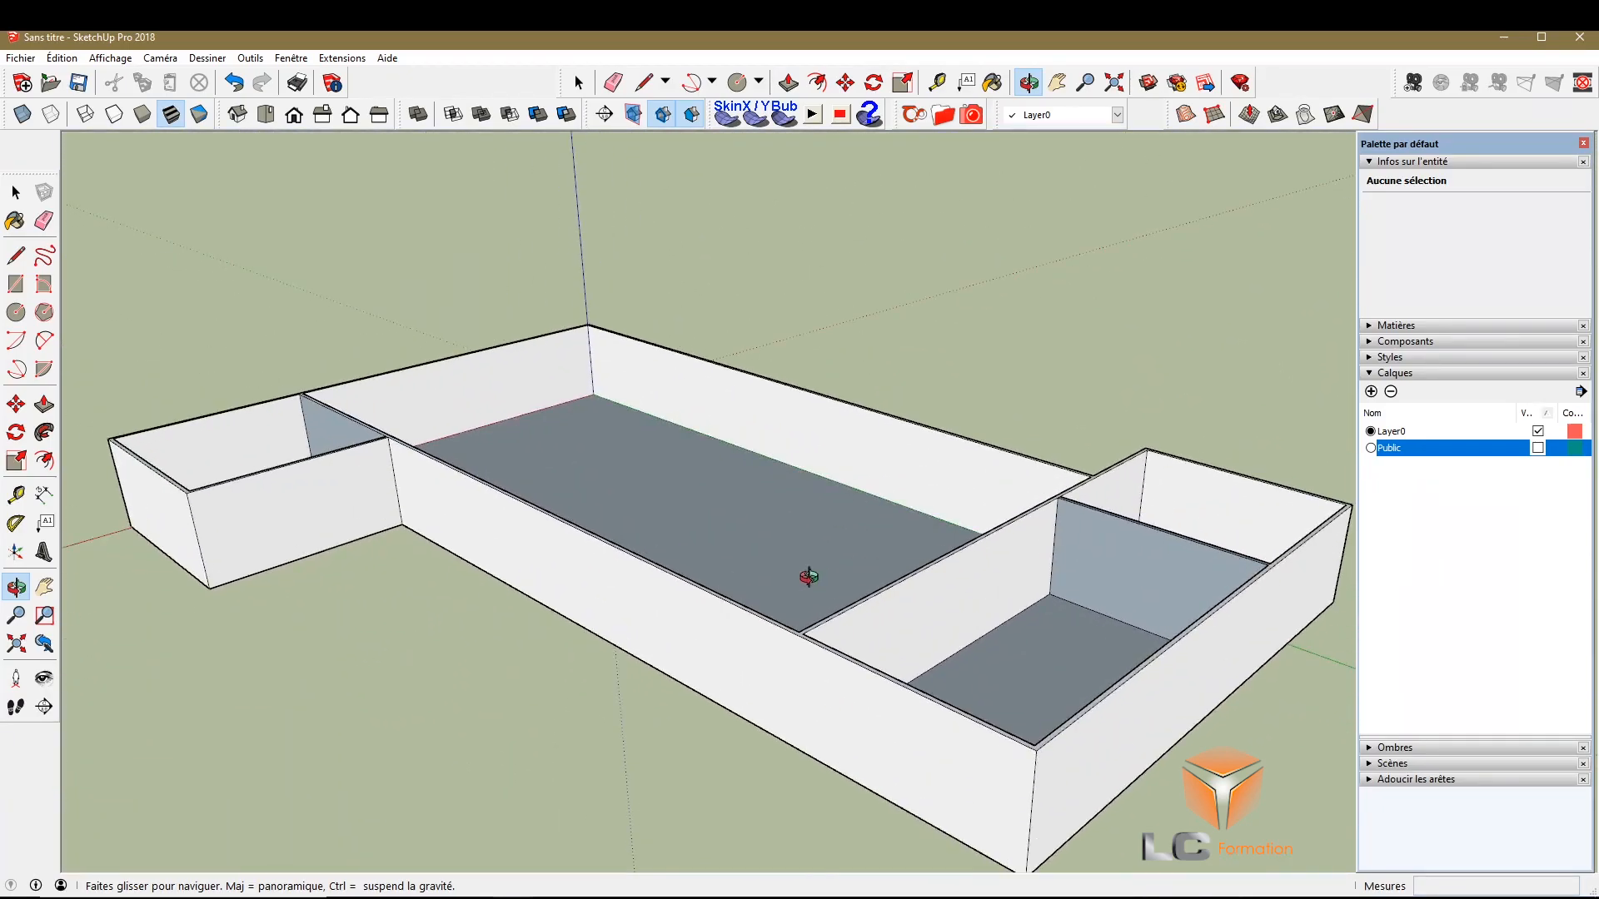
left_click_drag(722, 527, 698, 277)
left_click_drag(1016, 261, 982, 438)
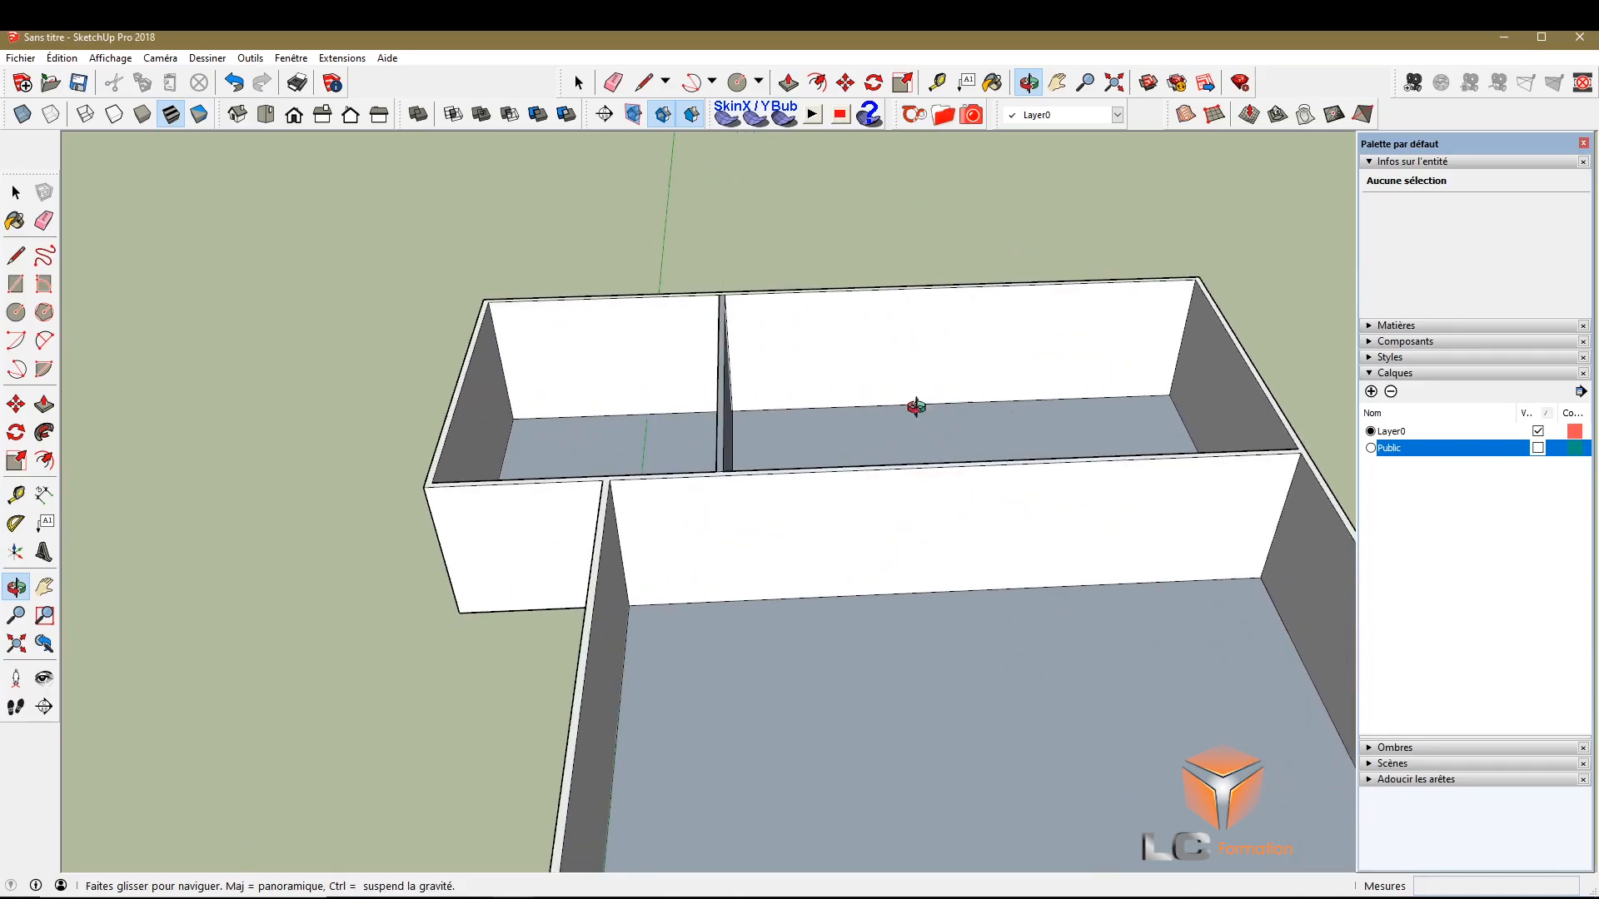
left_click_drag(690, 435, 898, 465)
left_click_drag(825, 564, 779, 654)
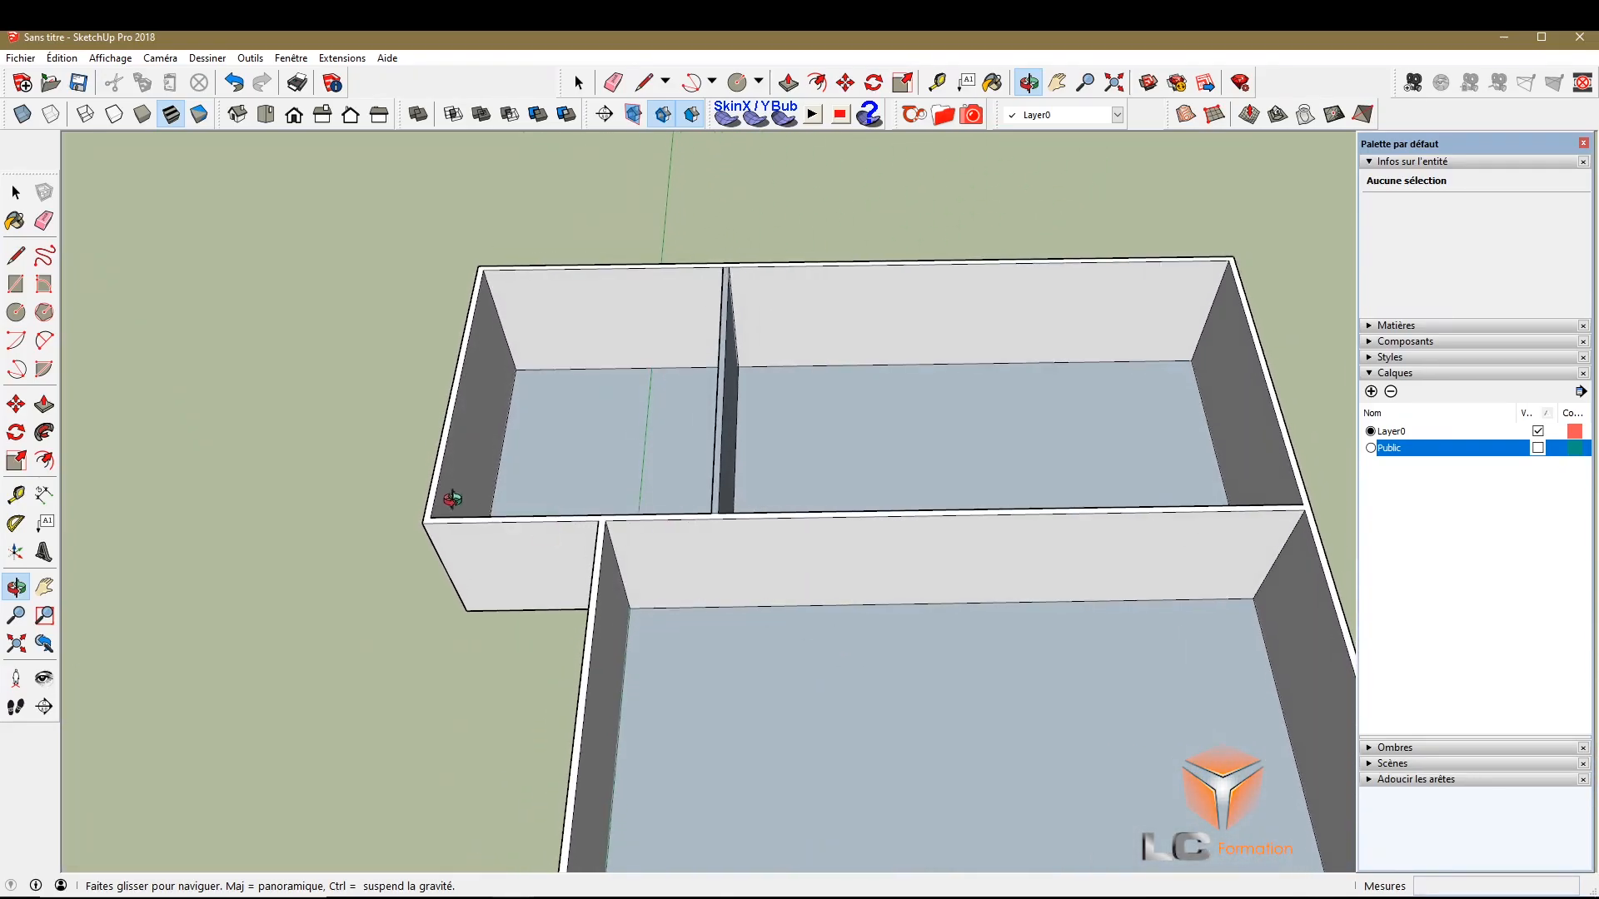
scroll(589, 545, "up", 8)
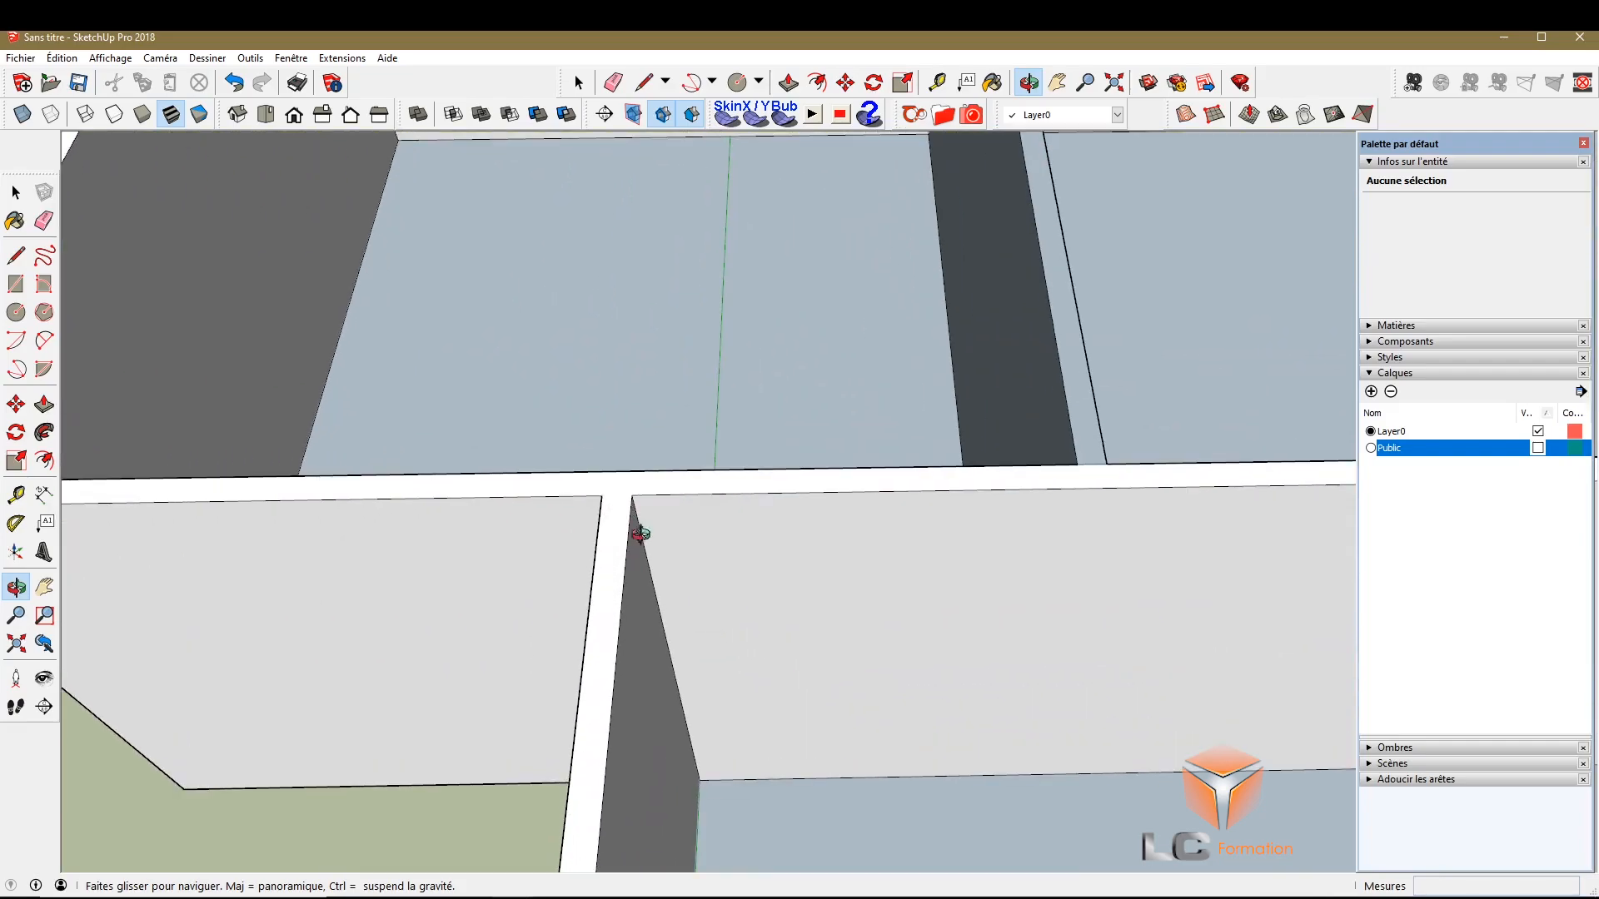
scroll(422, 439, "down", 10)
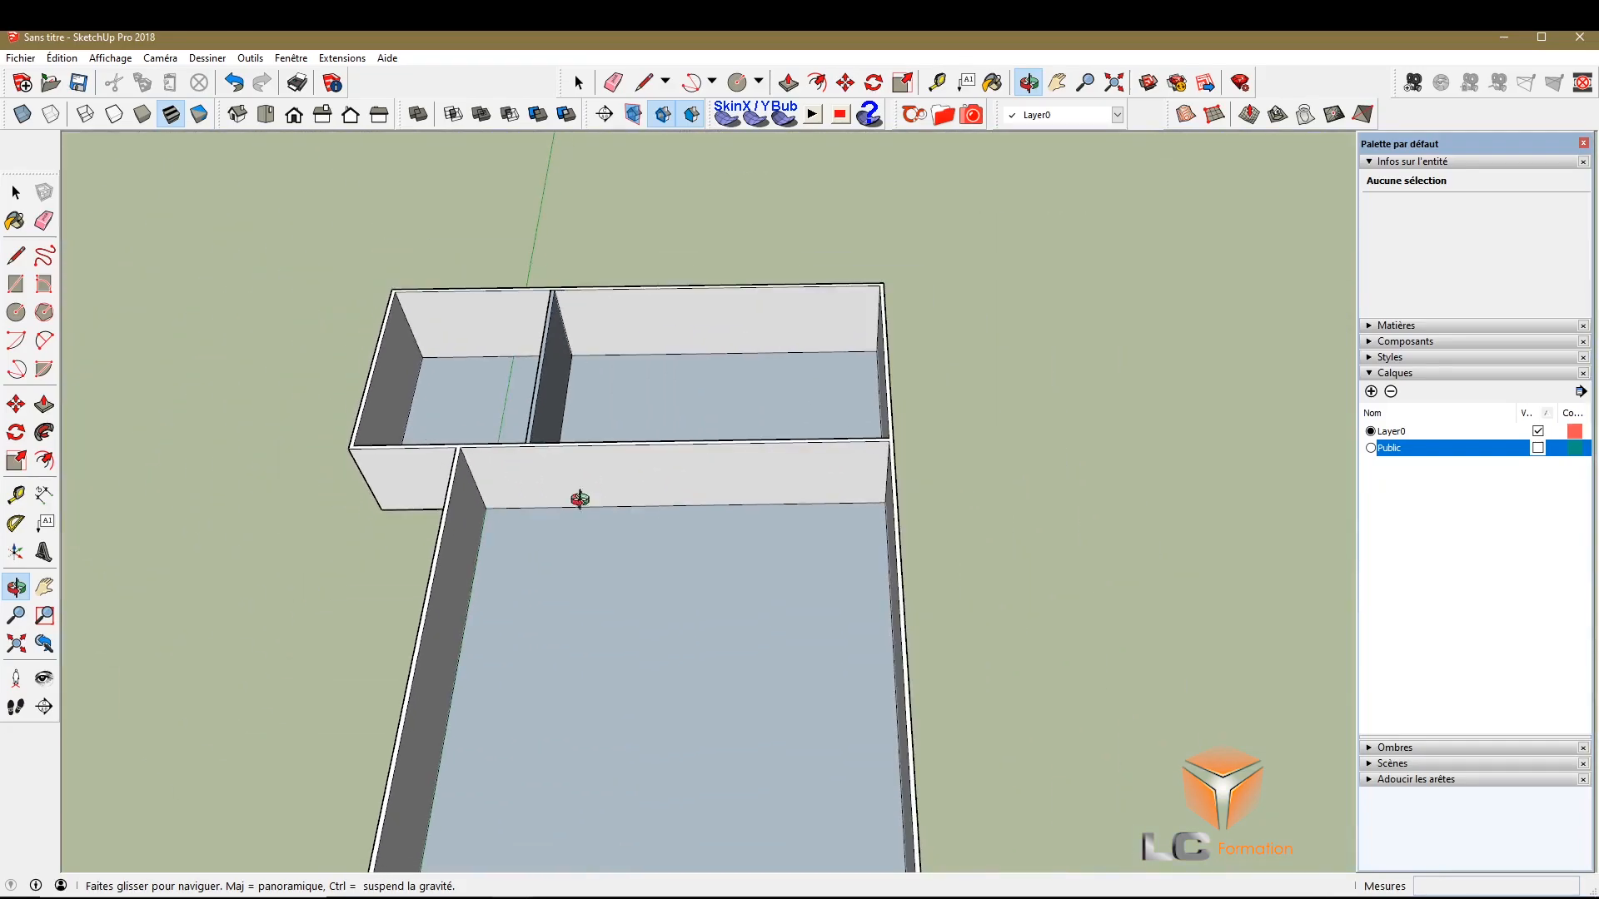
scroll(411, 461, "up", 8)
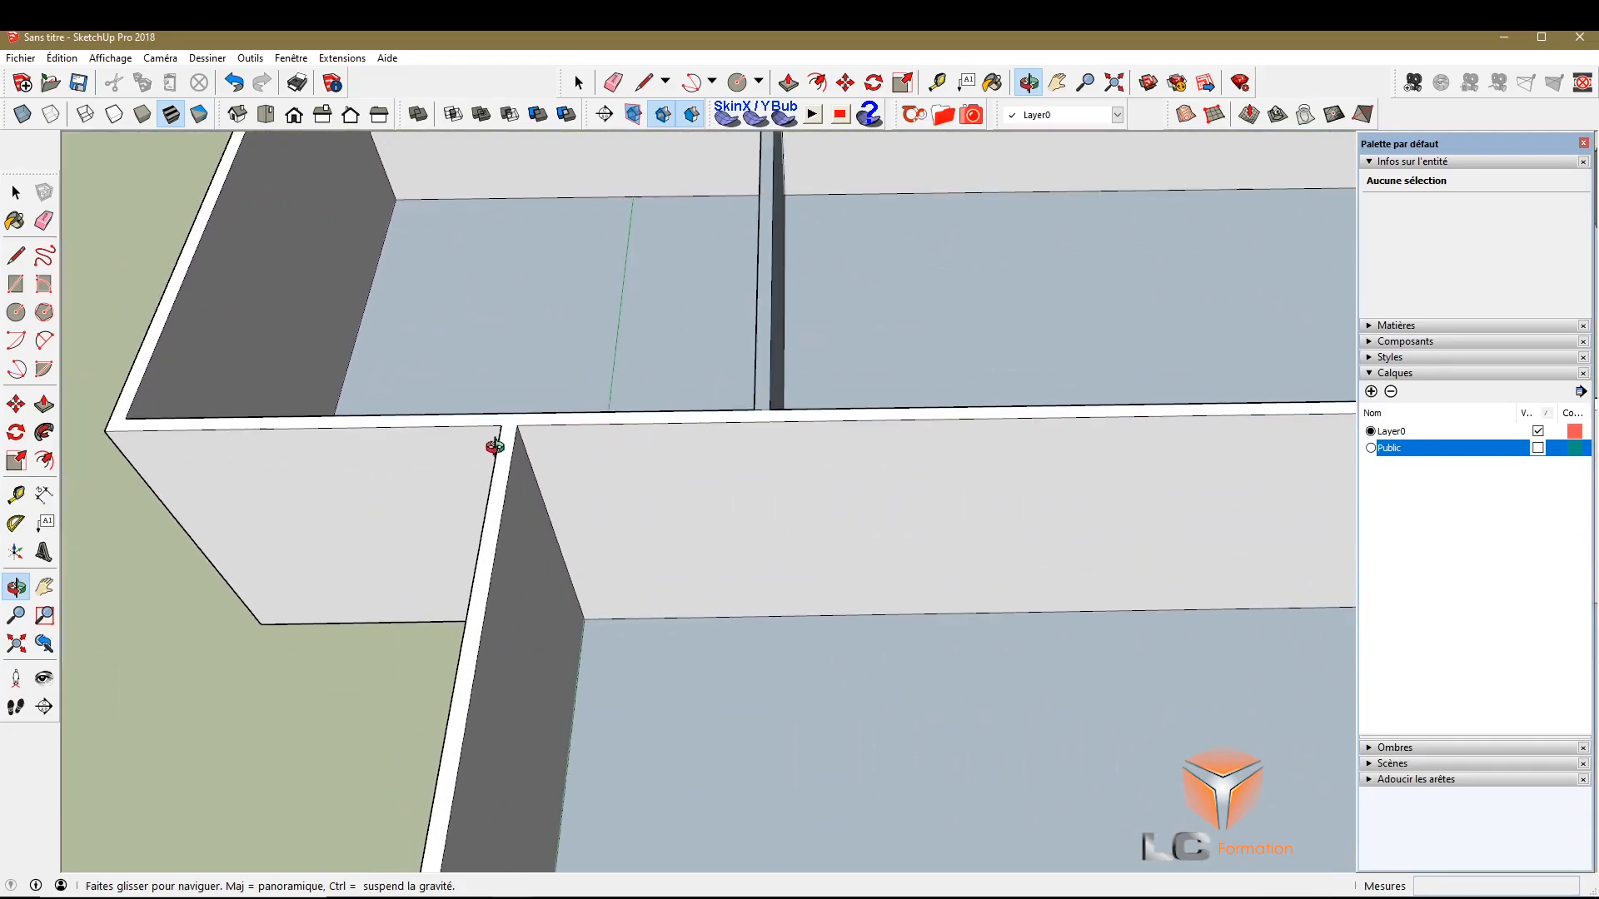
Try raising the connected wall-top face about 0.87 m with Push/Pull, and undo it
left_click(45, 405)
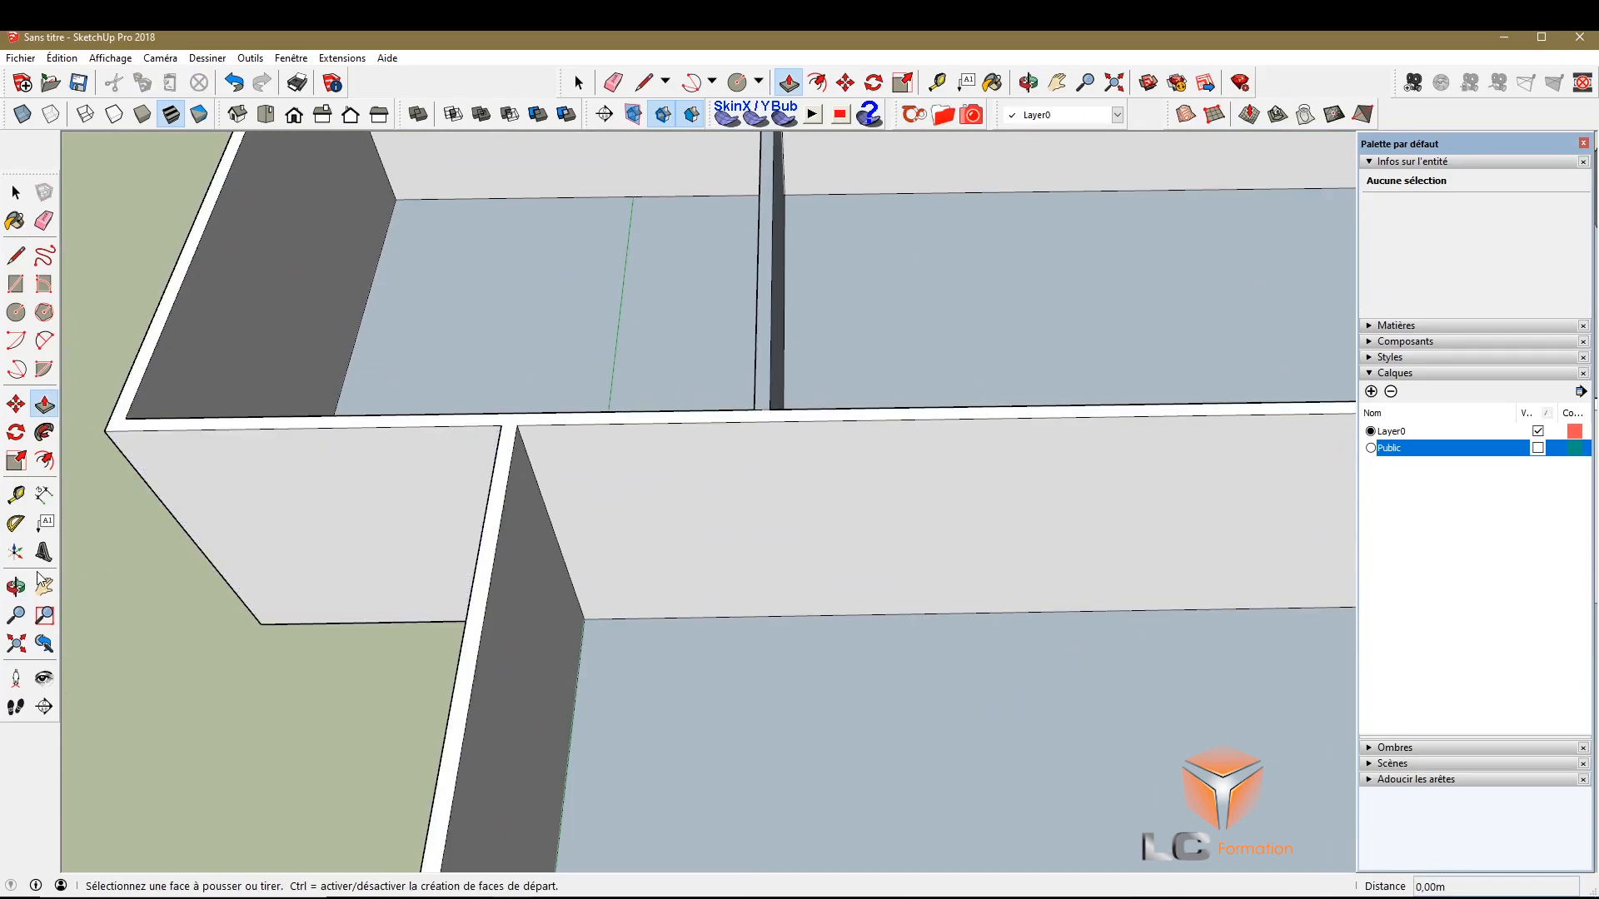
left_click(16, 588)
left_click_drag(683, 524, 500, 422)
scroll(435, 400, "down", 4)
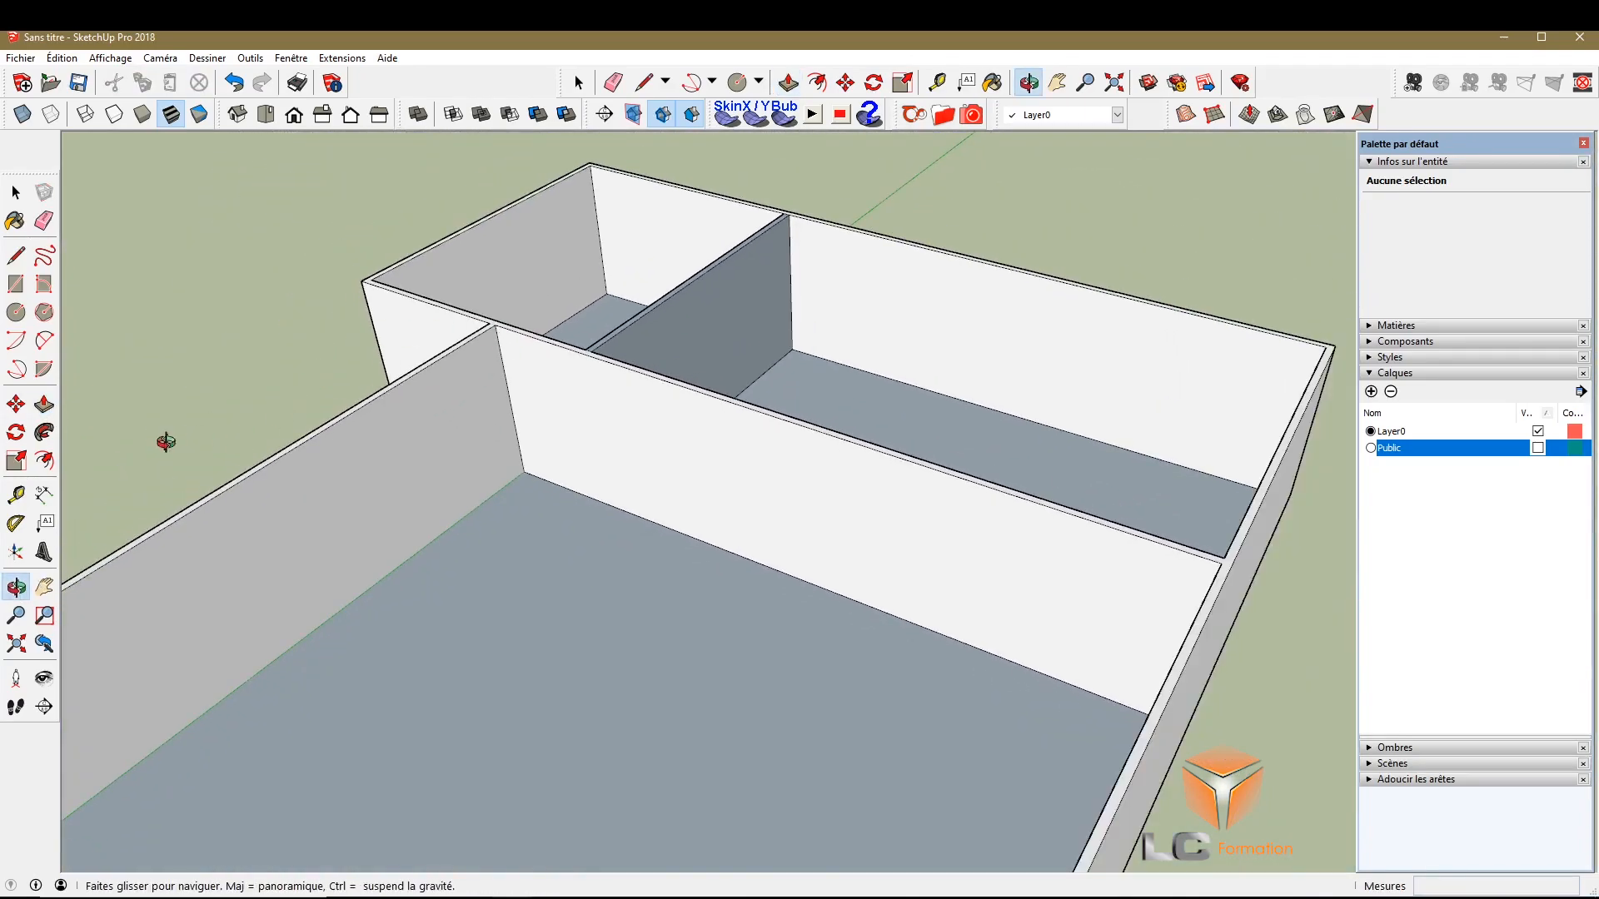
left_click(44, 405)
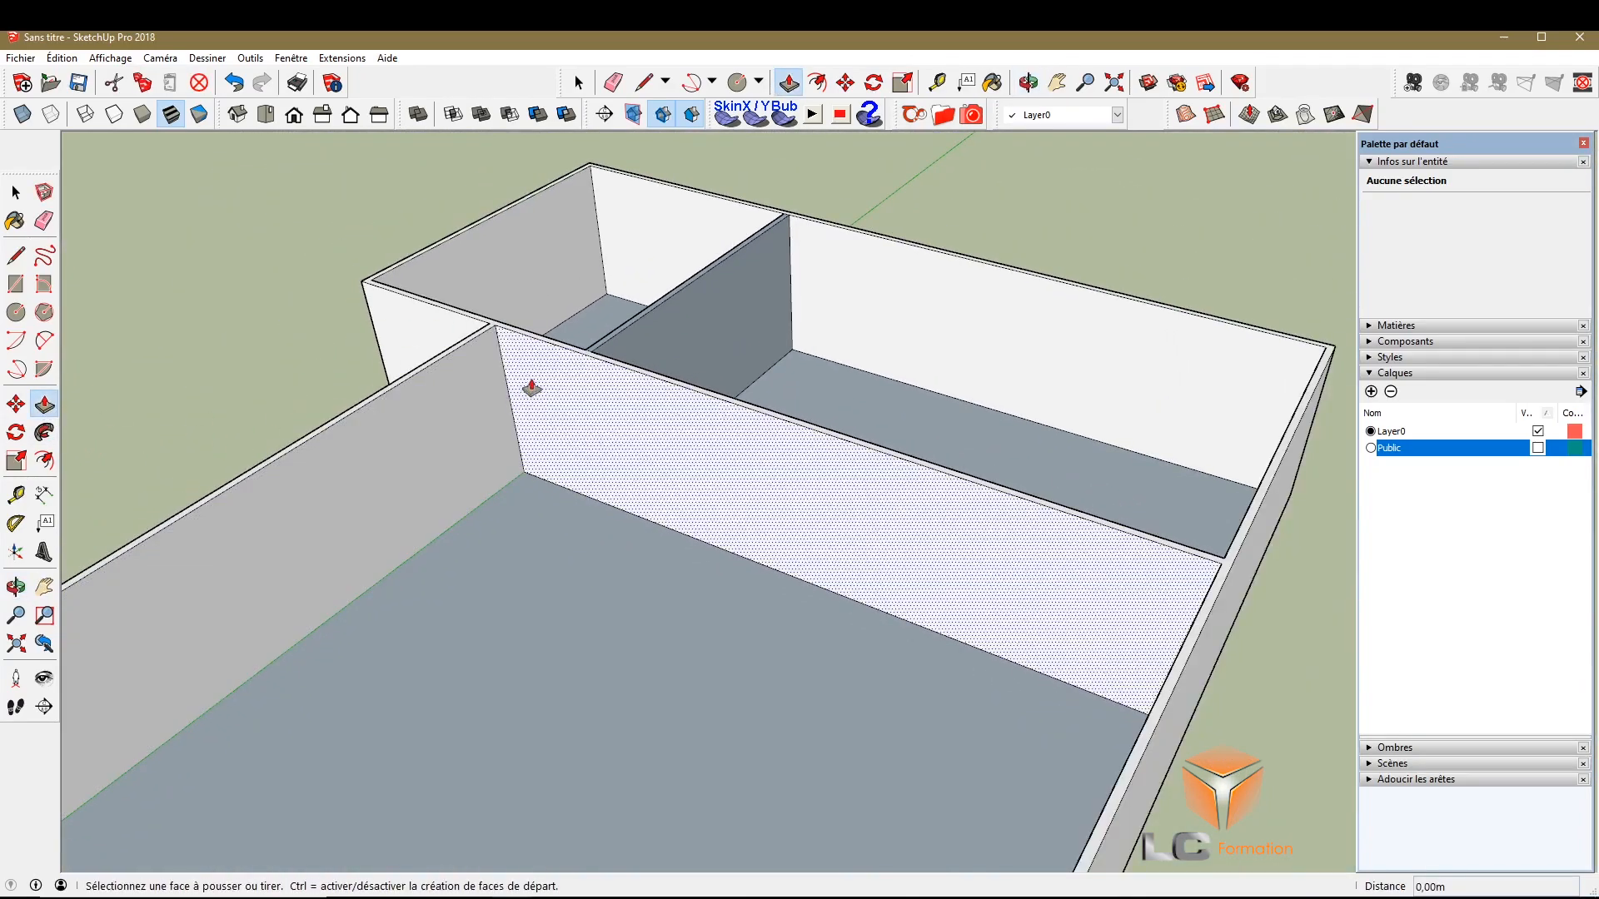
left_click(553, 345)
left_click(558, 323)
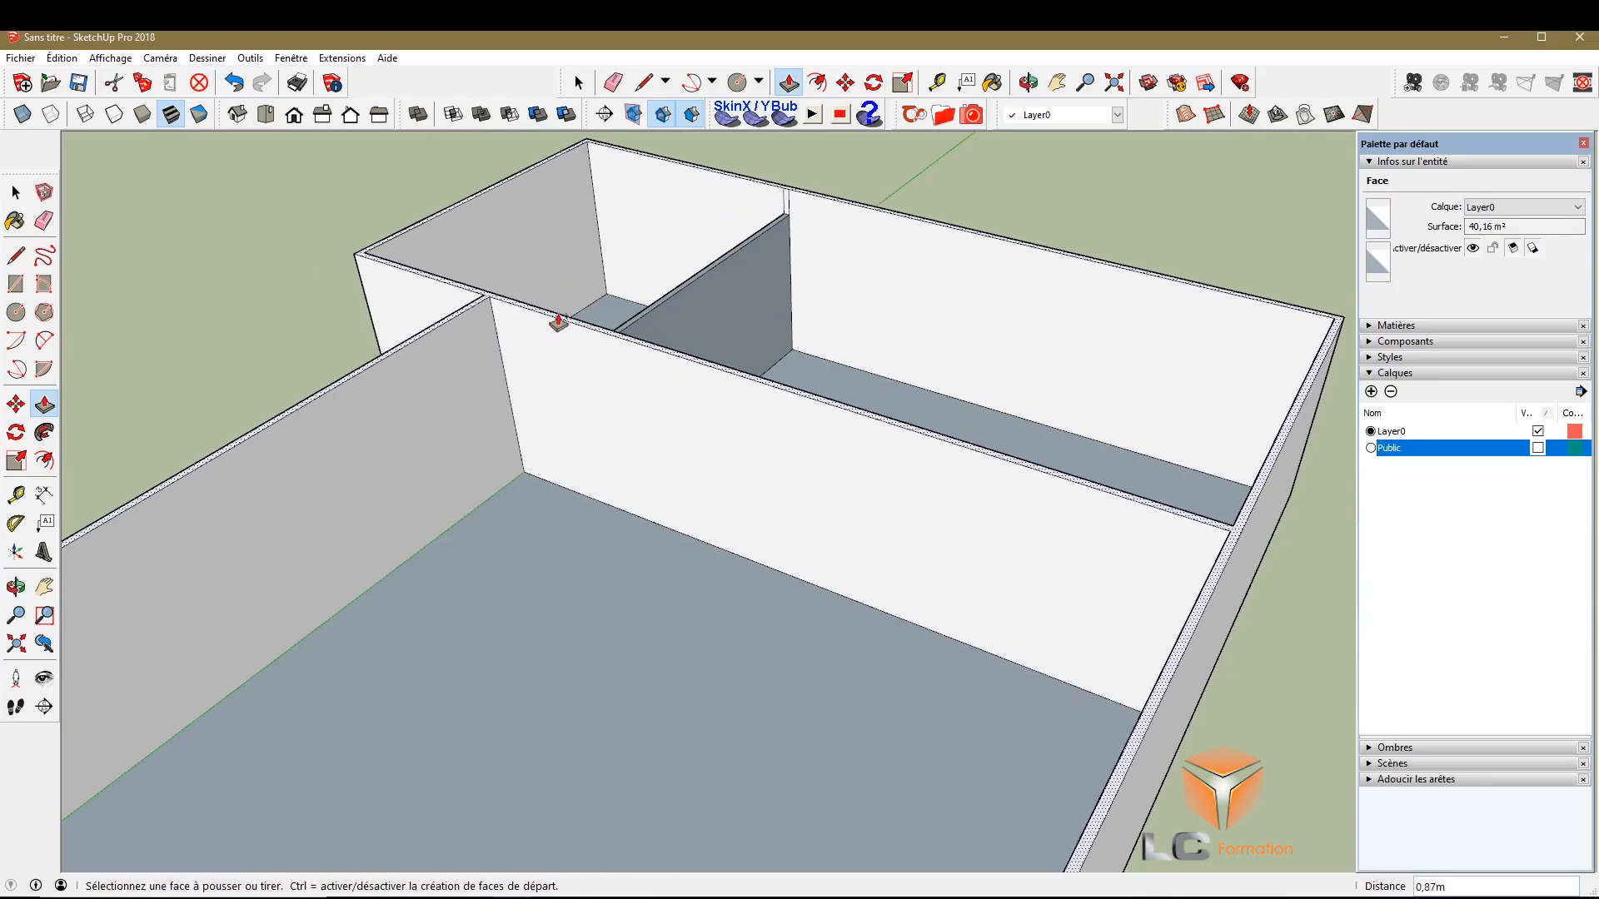
key("ctrl+z")
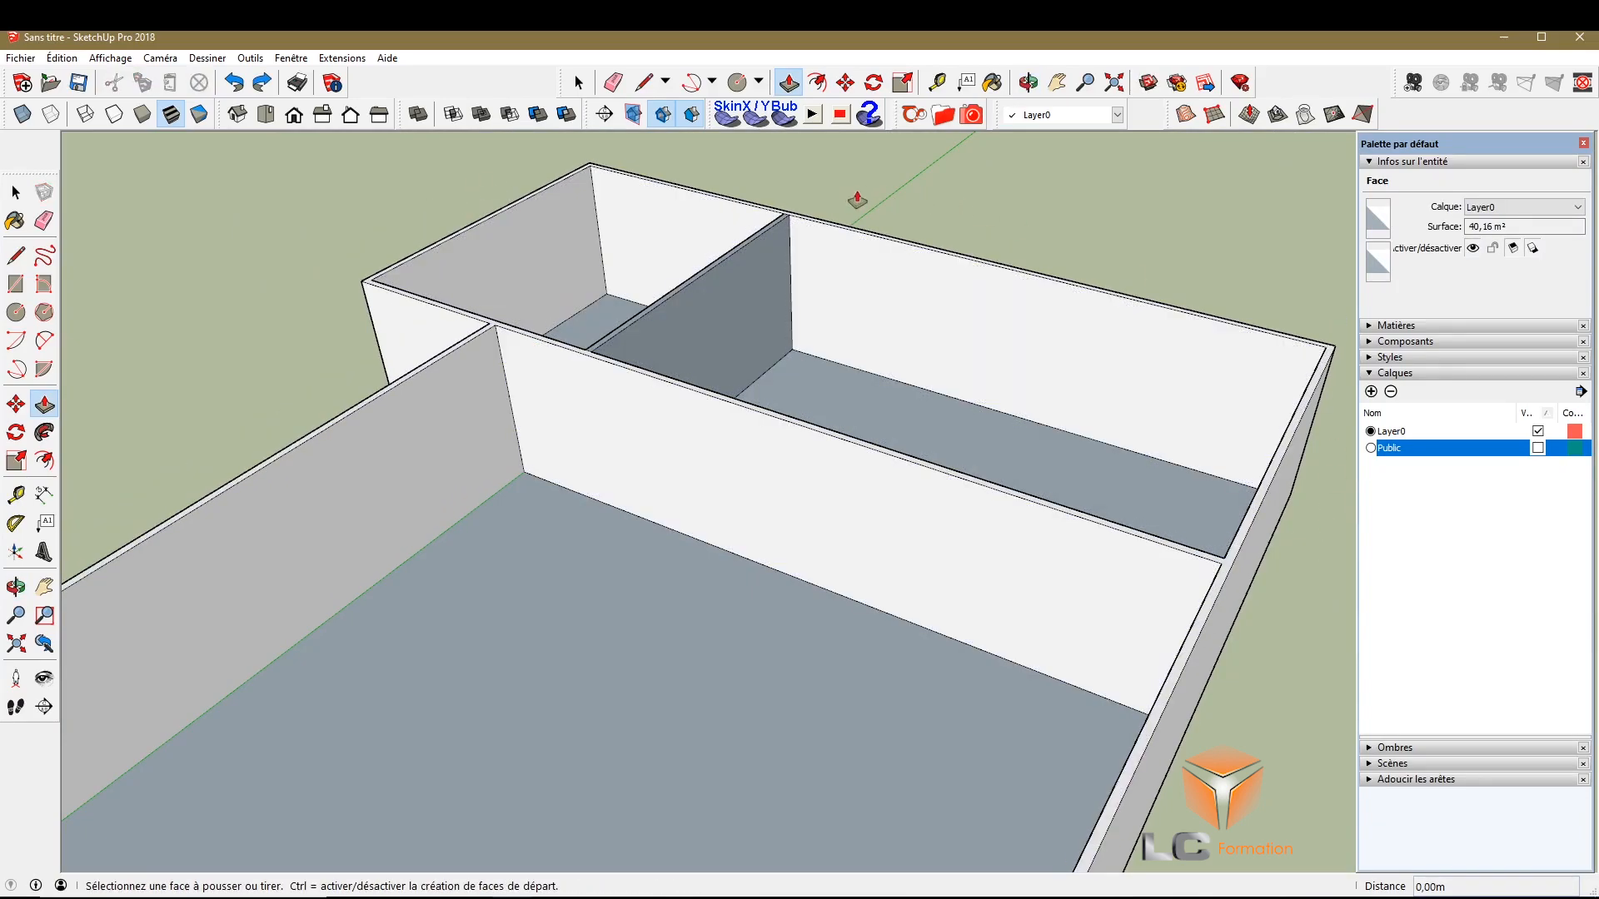
Draw a 0.20 m line across the main room's long wall top where it meets the end room's wall
scroll(499, 333, "up", 3)
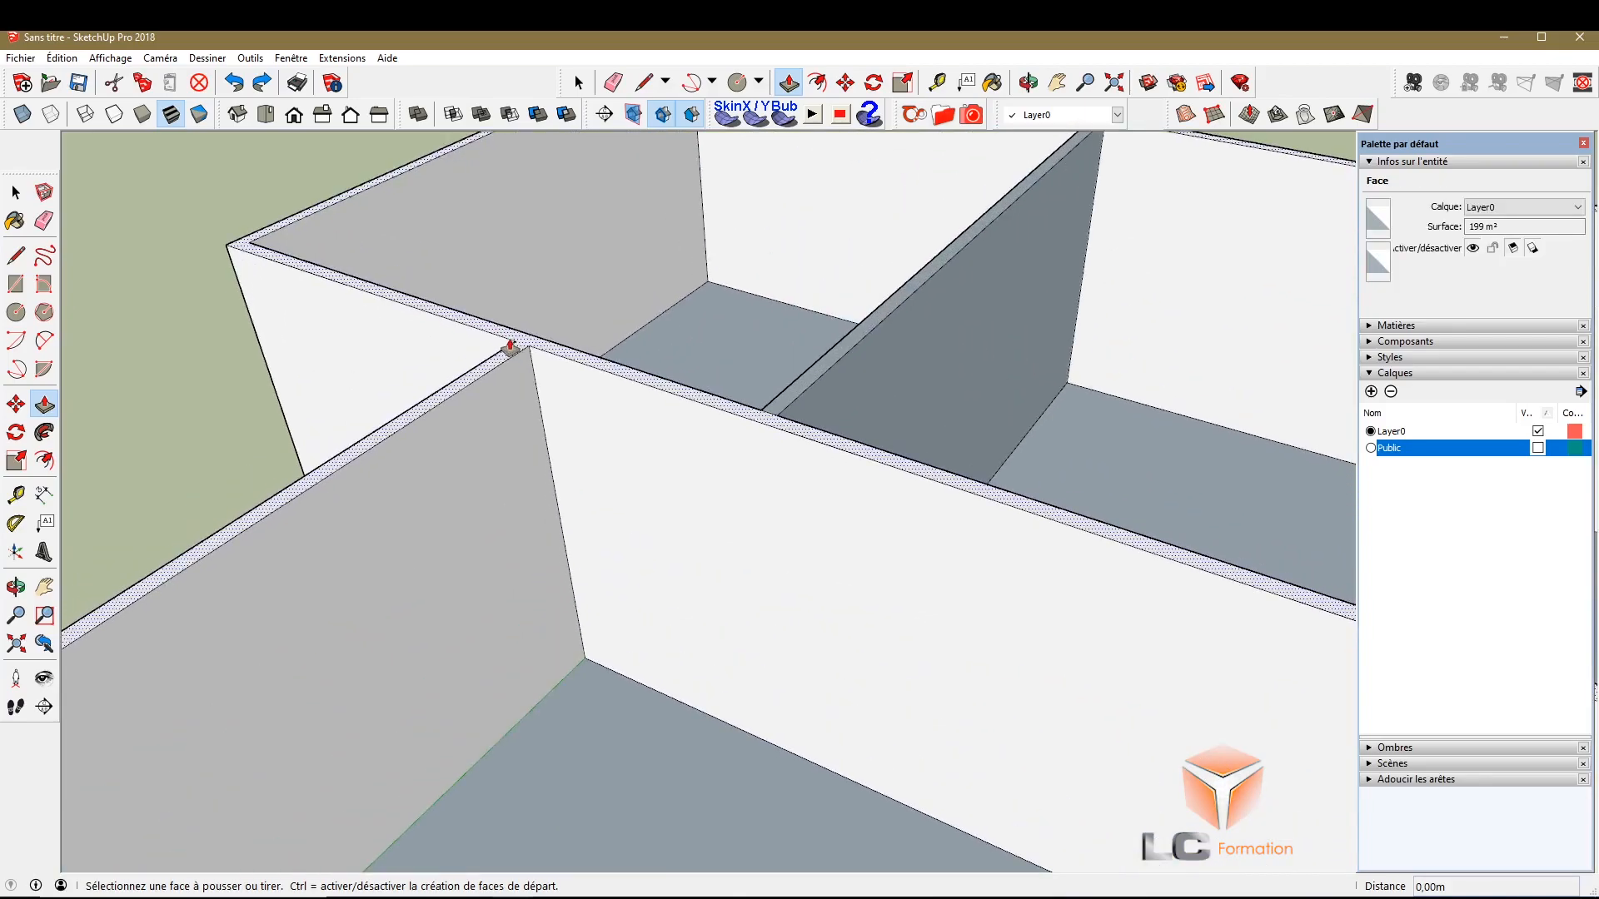
scroll(511, 345, "up", 3)
key("l")
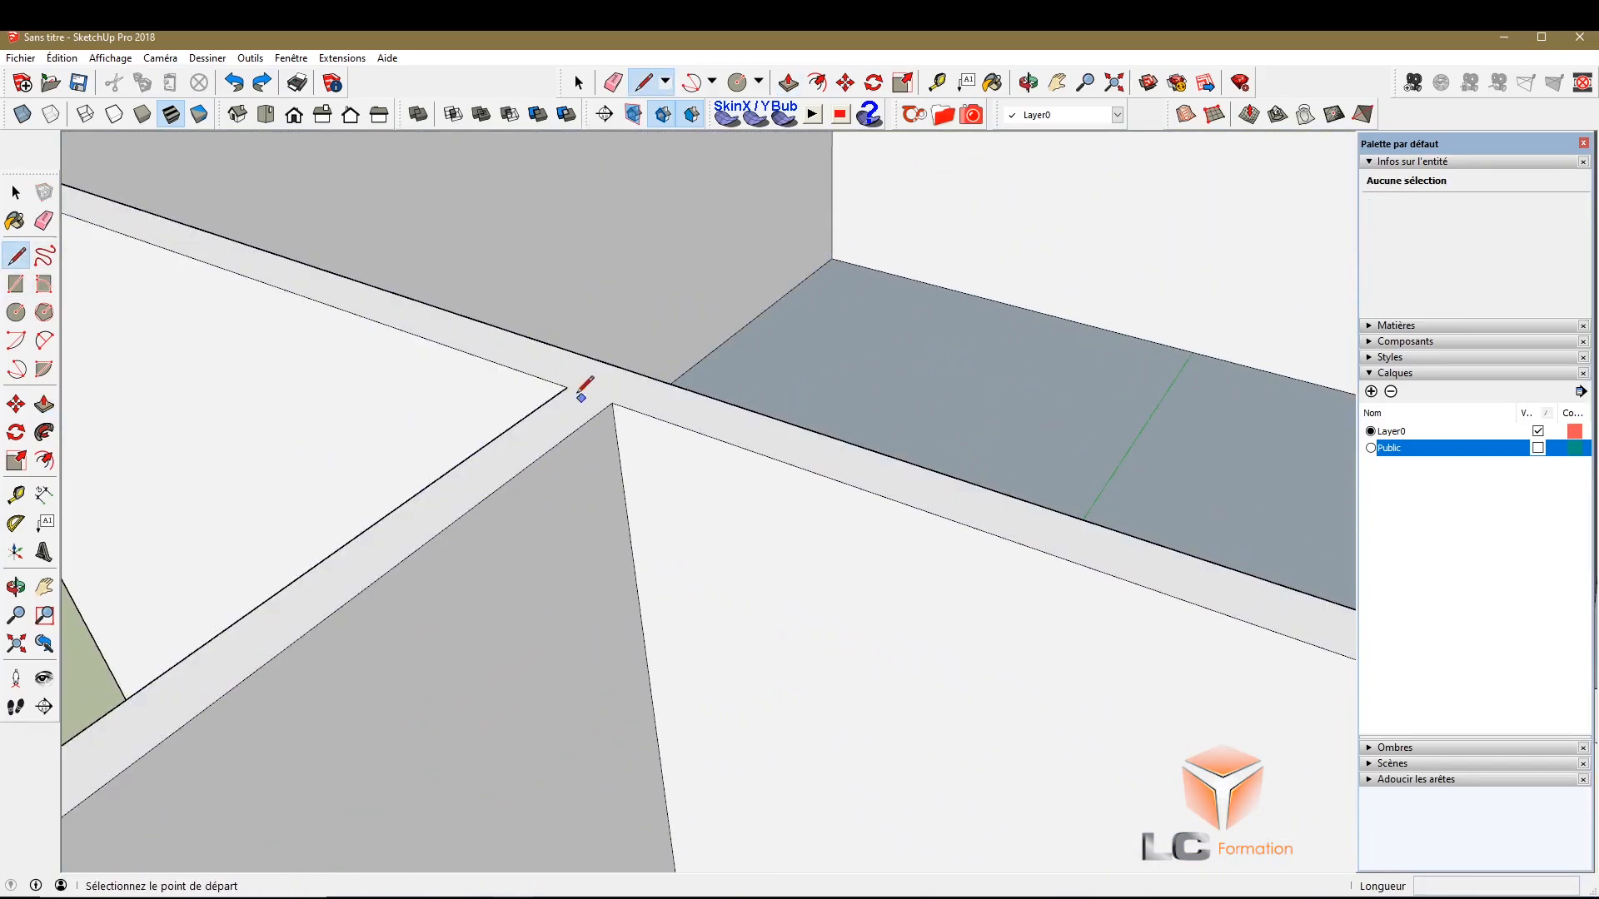
left_click(567, 387)
key("ctrl+z")
left_click(567, 388)
left_click(612, 405)
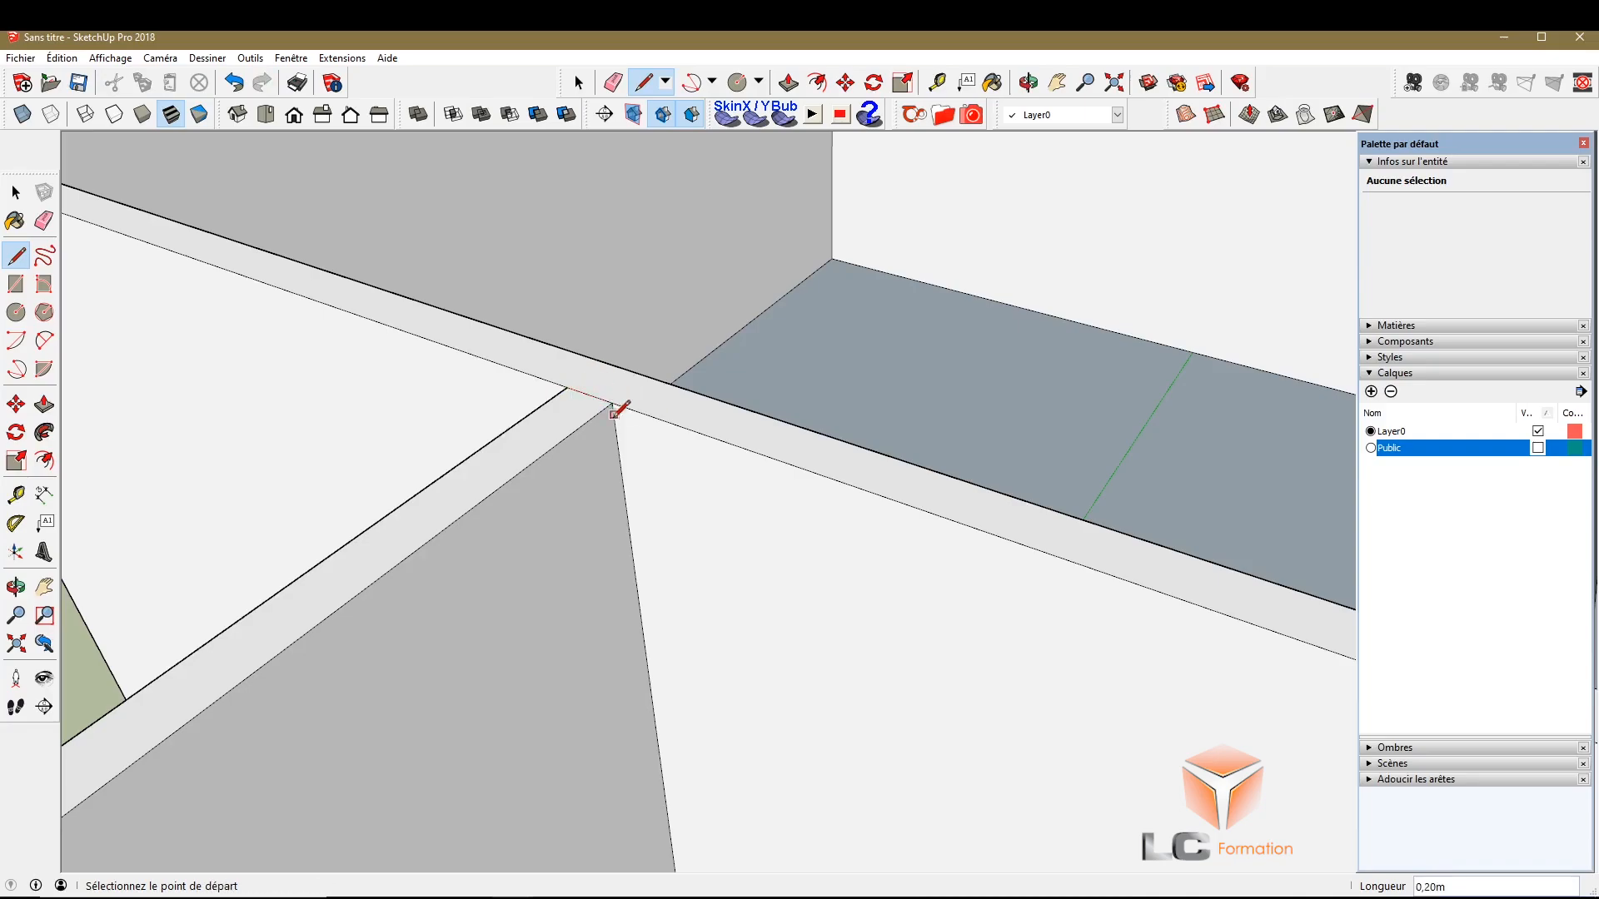
Draw a line across the opposite long wall's top, from the end-room partition's inner corner to the outer edge
scroll(350, 354, "down", 6)
scroll(987, 587, "up", 8)
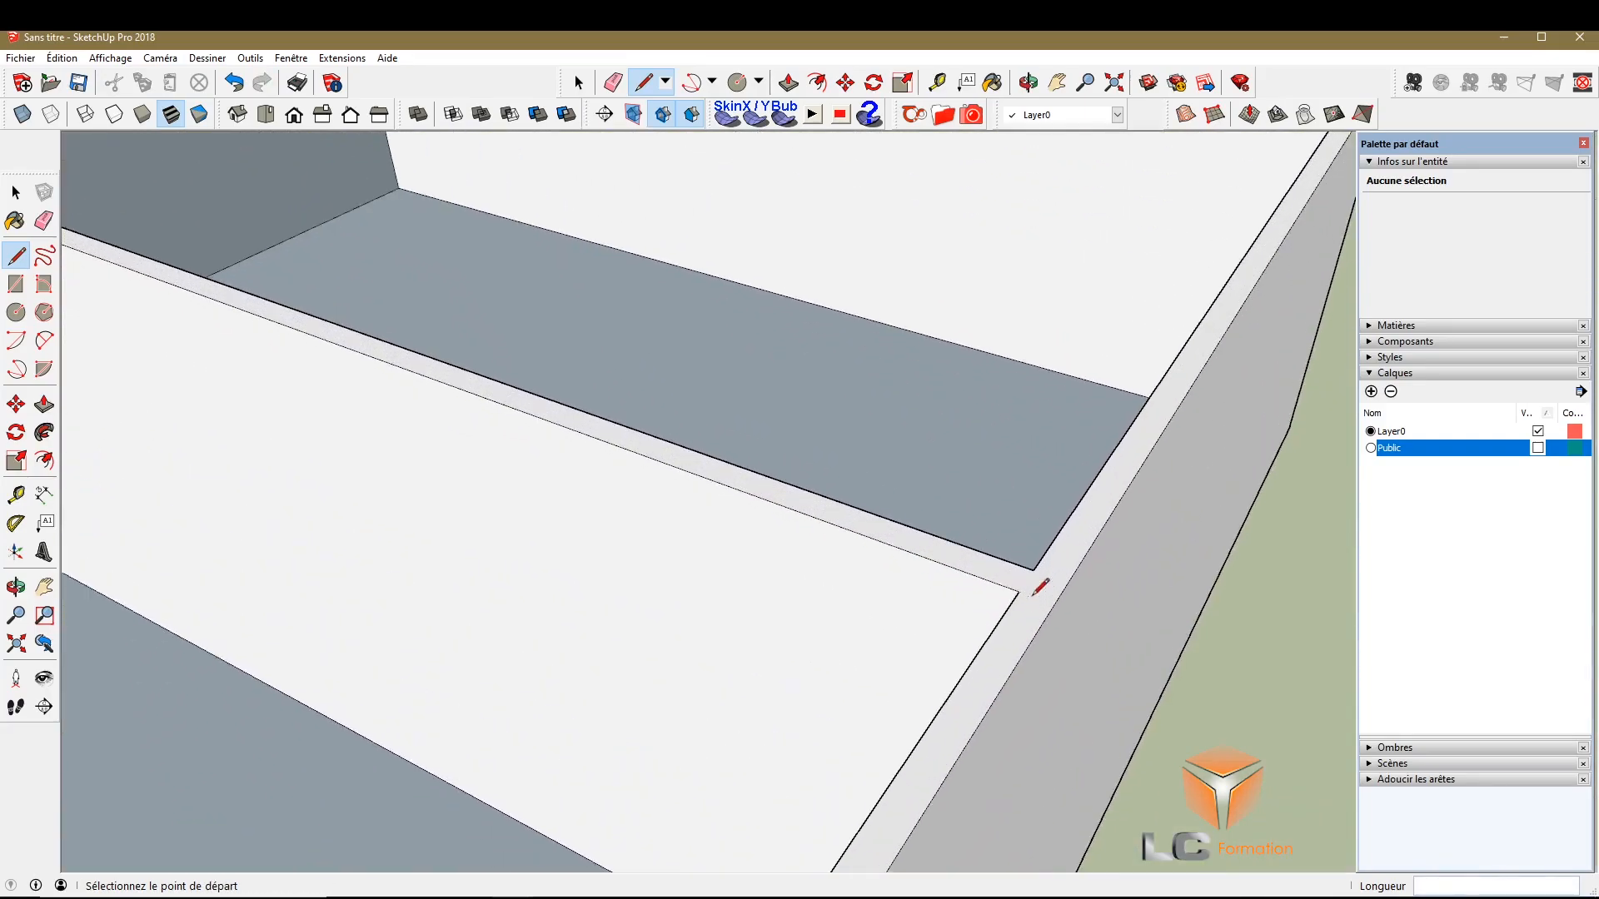
left_click(1017, 591)
left_click(1042, 598)
scroll(1060, 617, "down", 6)
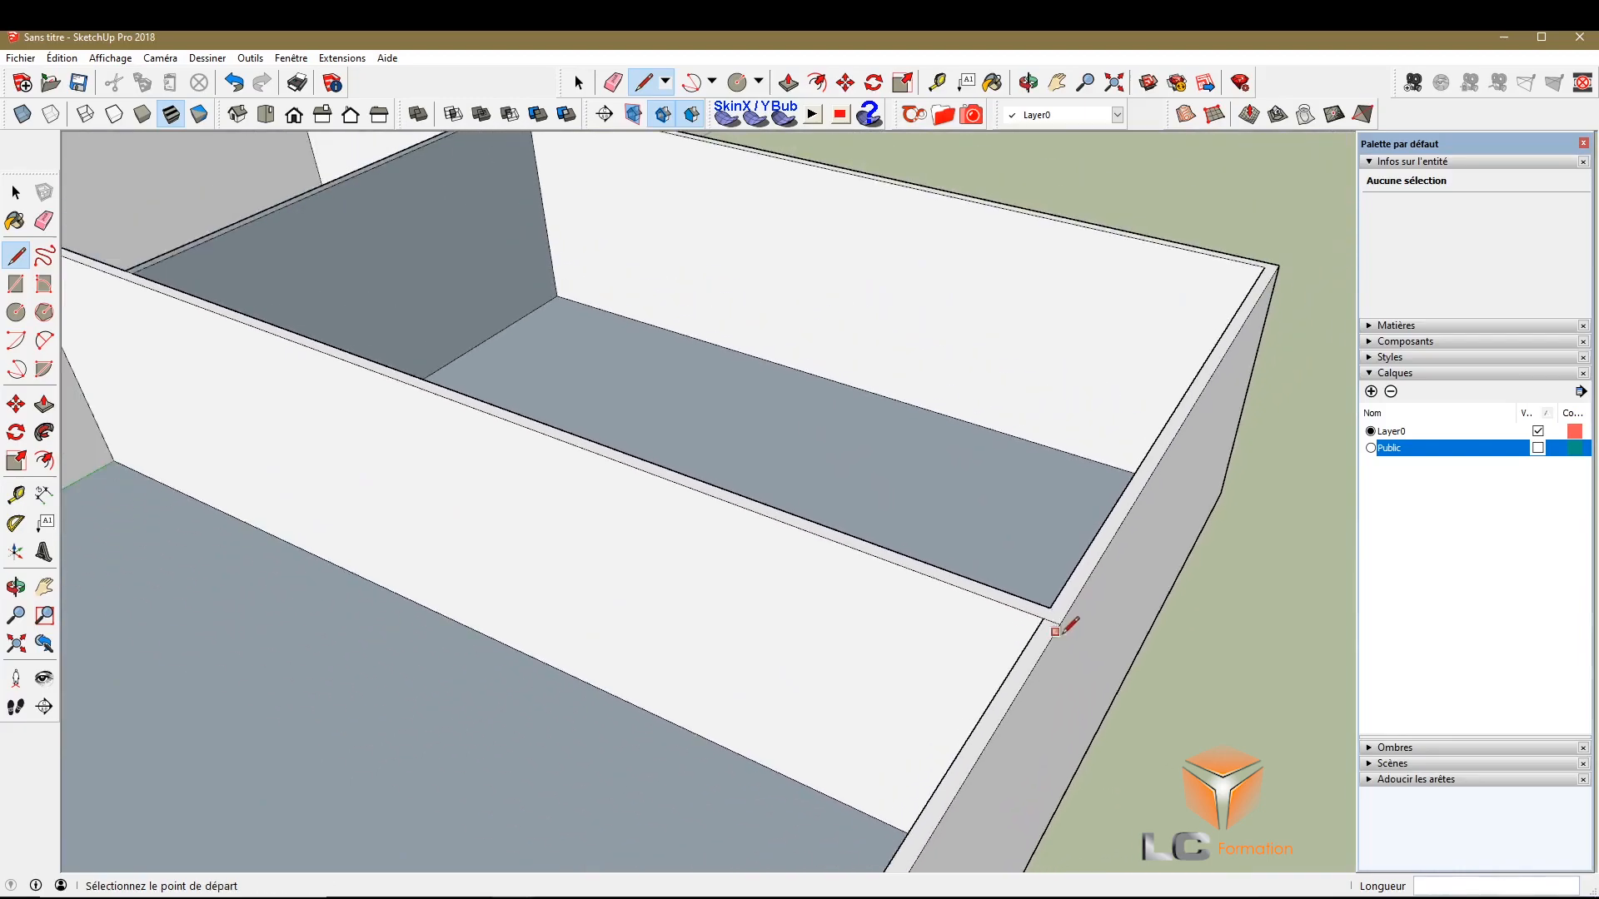
Erase the short edges separating the new partition's top from the wall tops at both of its ends
scroll(443, 384, "up", 6)
scroll(442, 384, "up", 4)
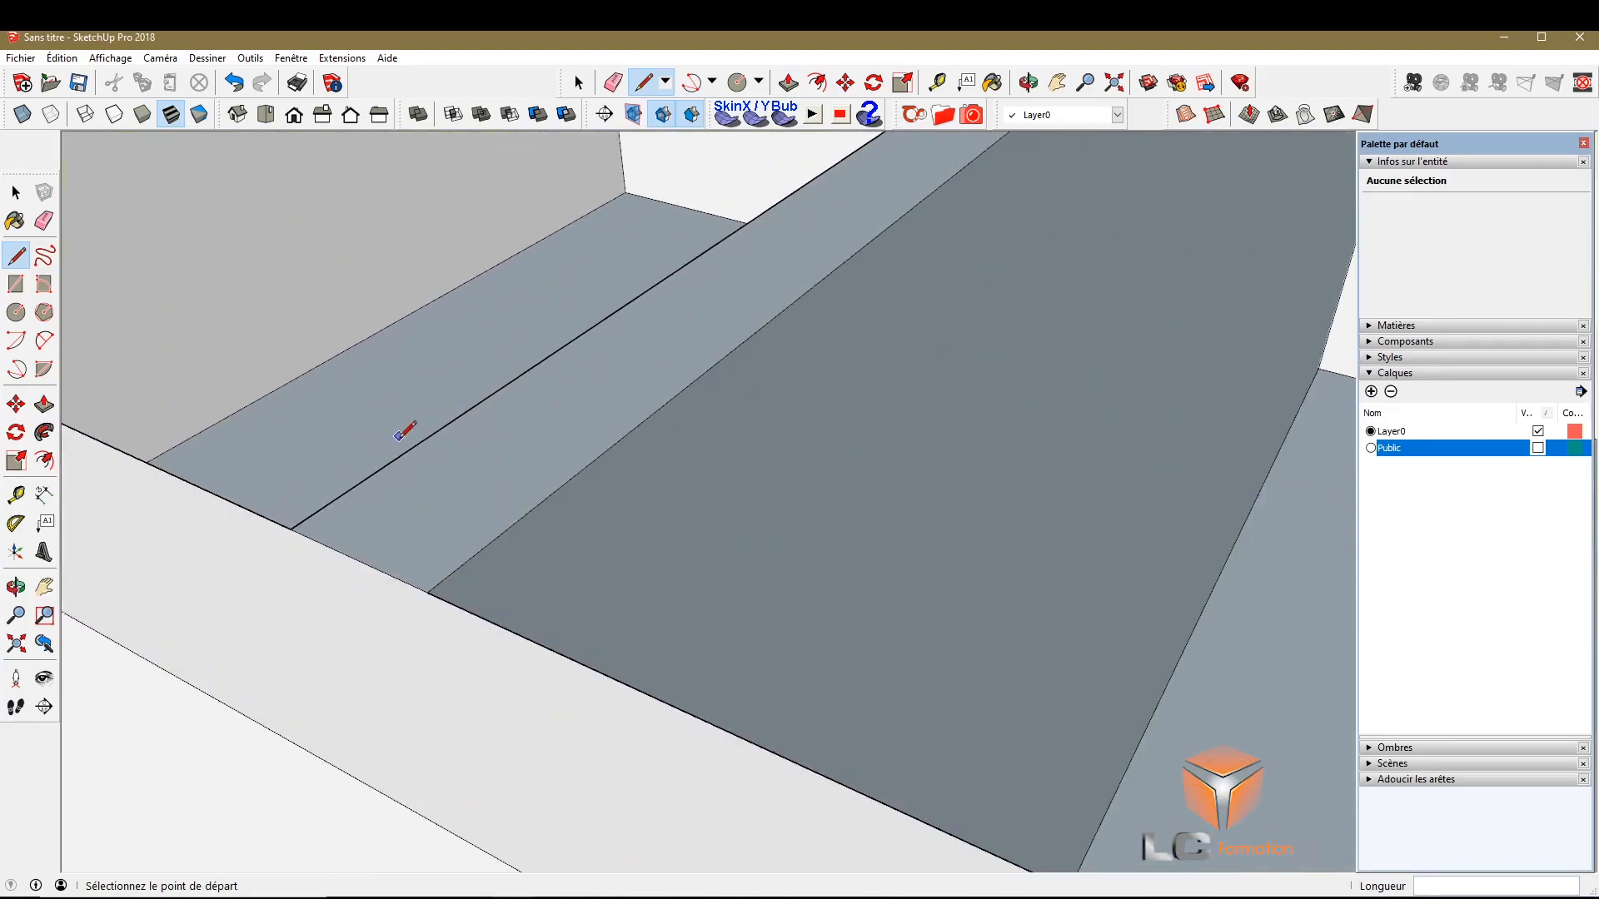
left_click(44, 220)
scroll(338, 575, "down", 3)
scroll(388, 663, "up", 3)
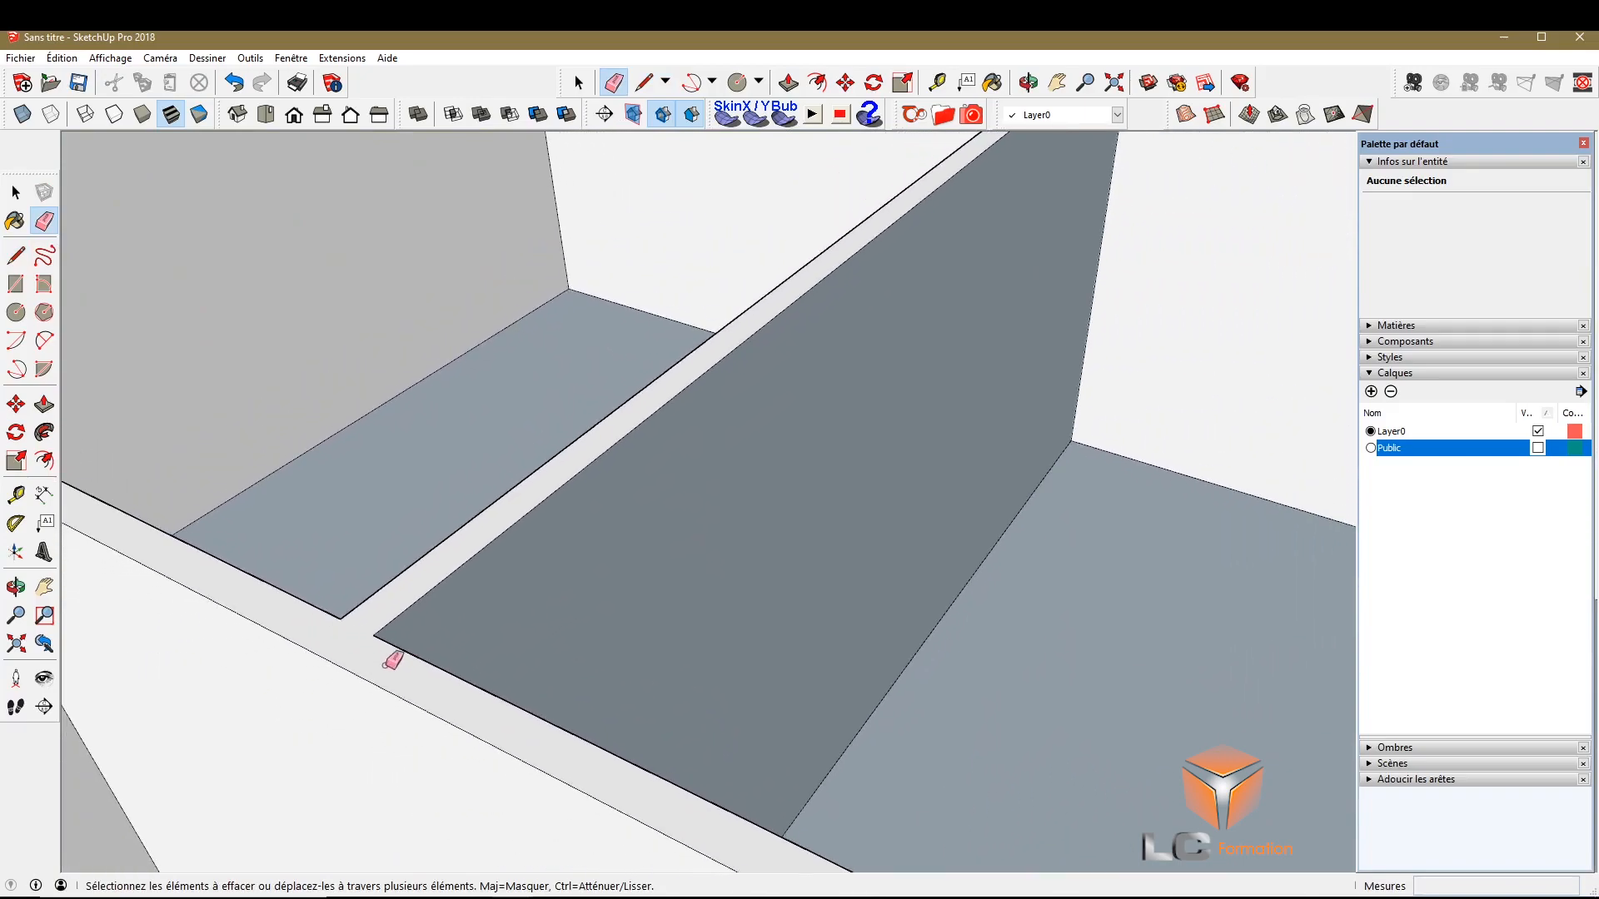
scroll(392, 661, "down", 3)
scroll(1000, 257, "up", 5)
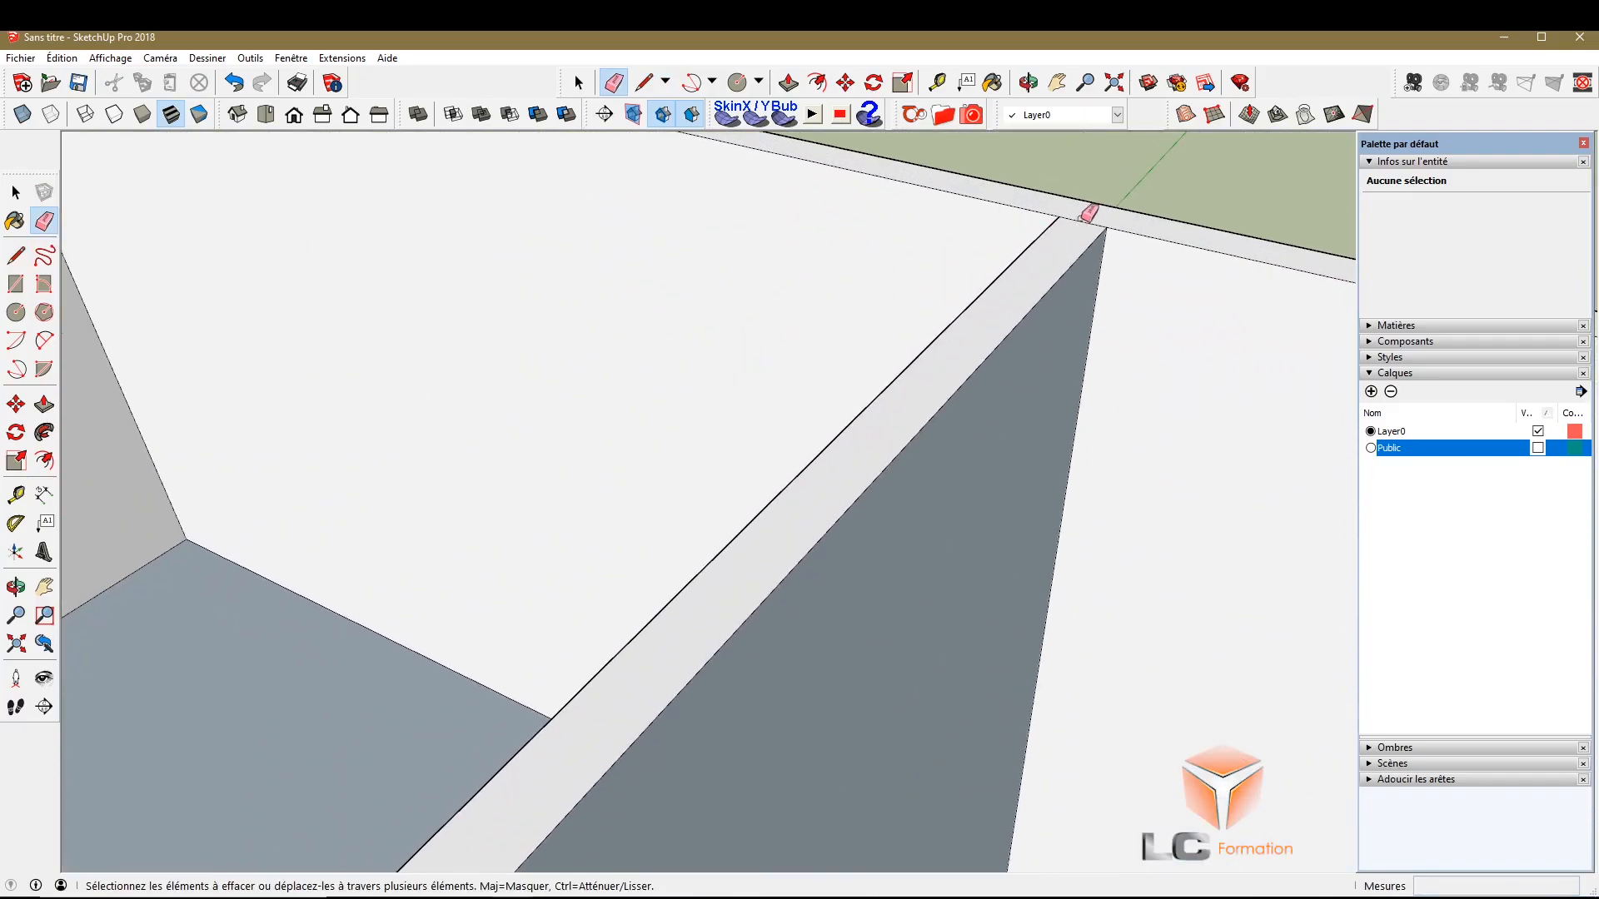
scroll(857, 254, "down", 5)
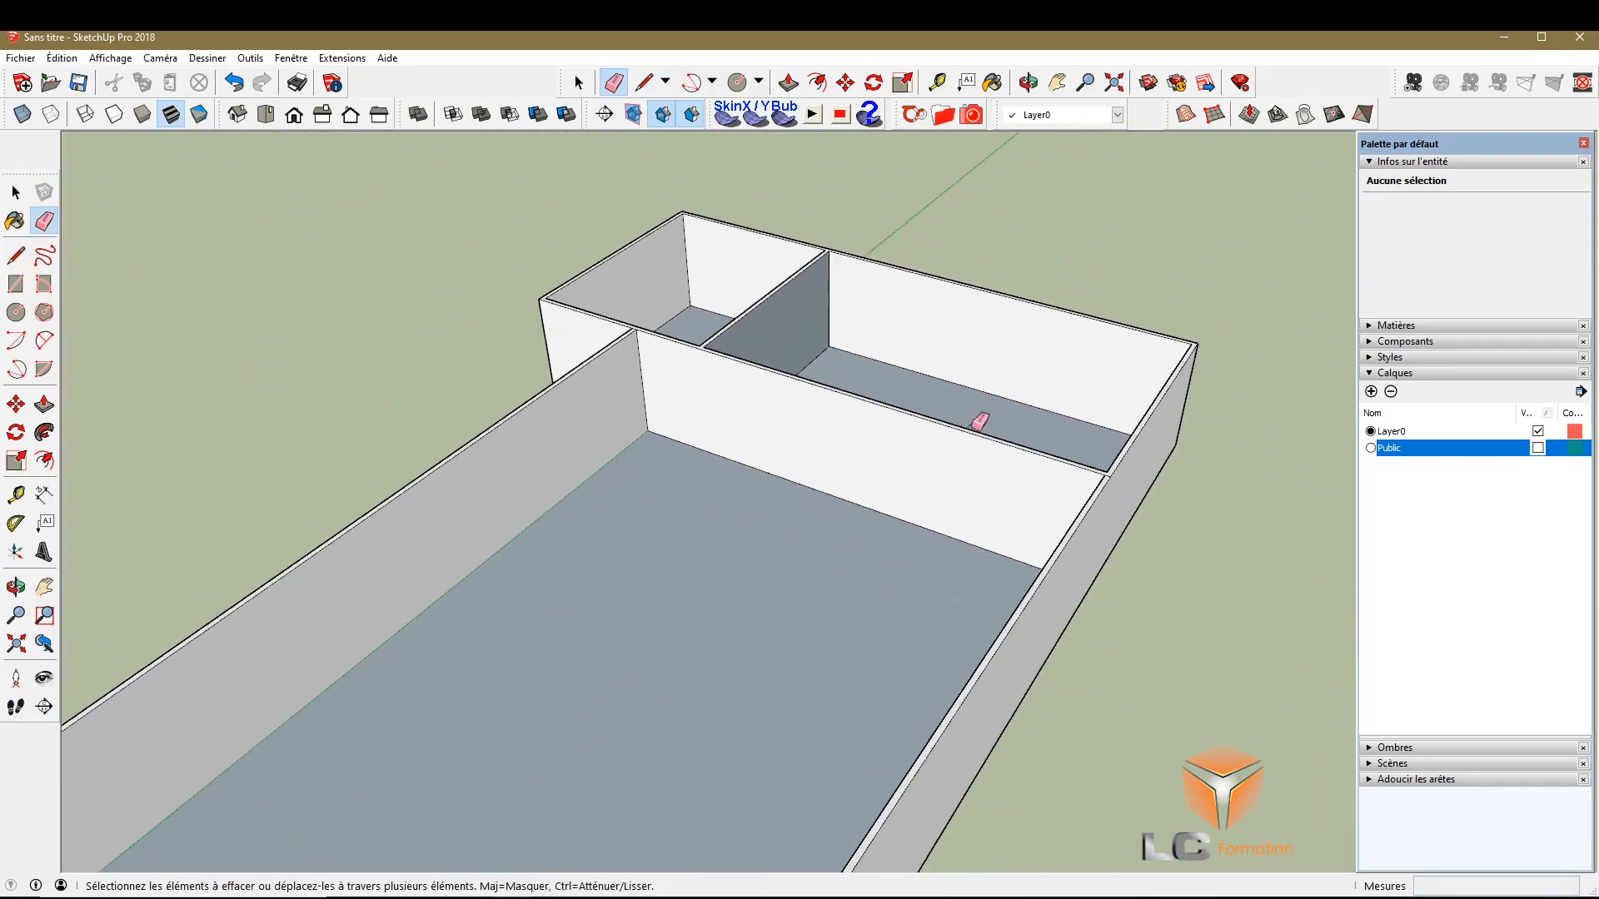
Raise the connected wall-top face around the two end rooms by 4 m with Push/Pull
scroll(1038, 443, "up", 3)
scroll(1066, 462, "down", 3)
key("space")
scroll(1094, 483, "up", 6)
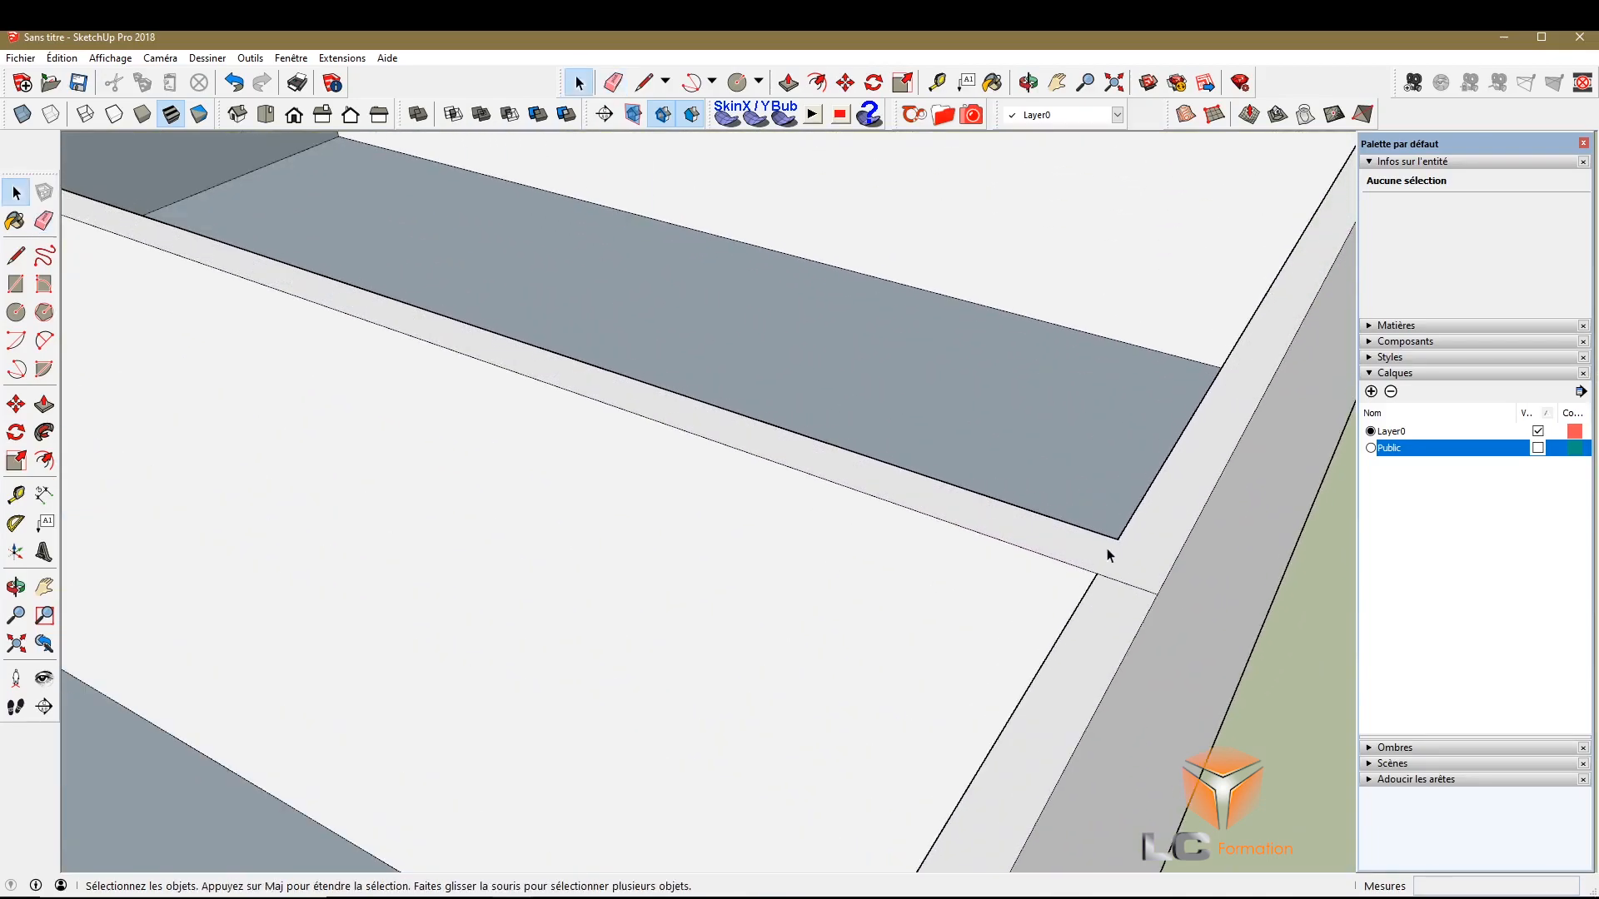
left_click(1108, 552)
scroll(975, 633, "down", 5)
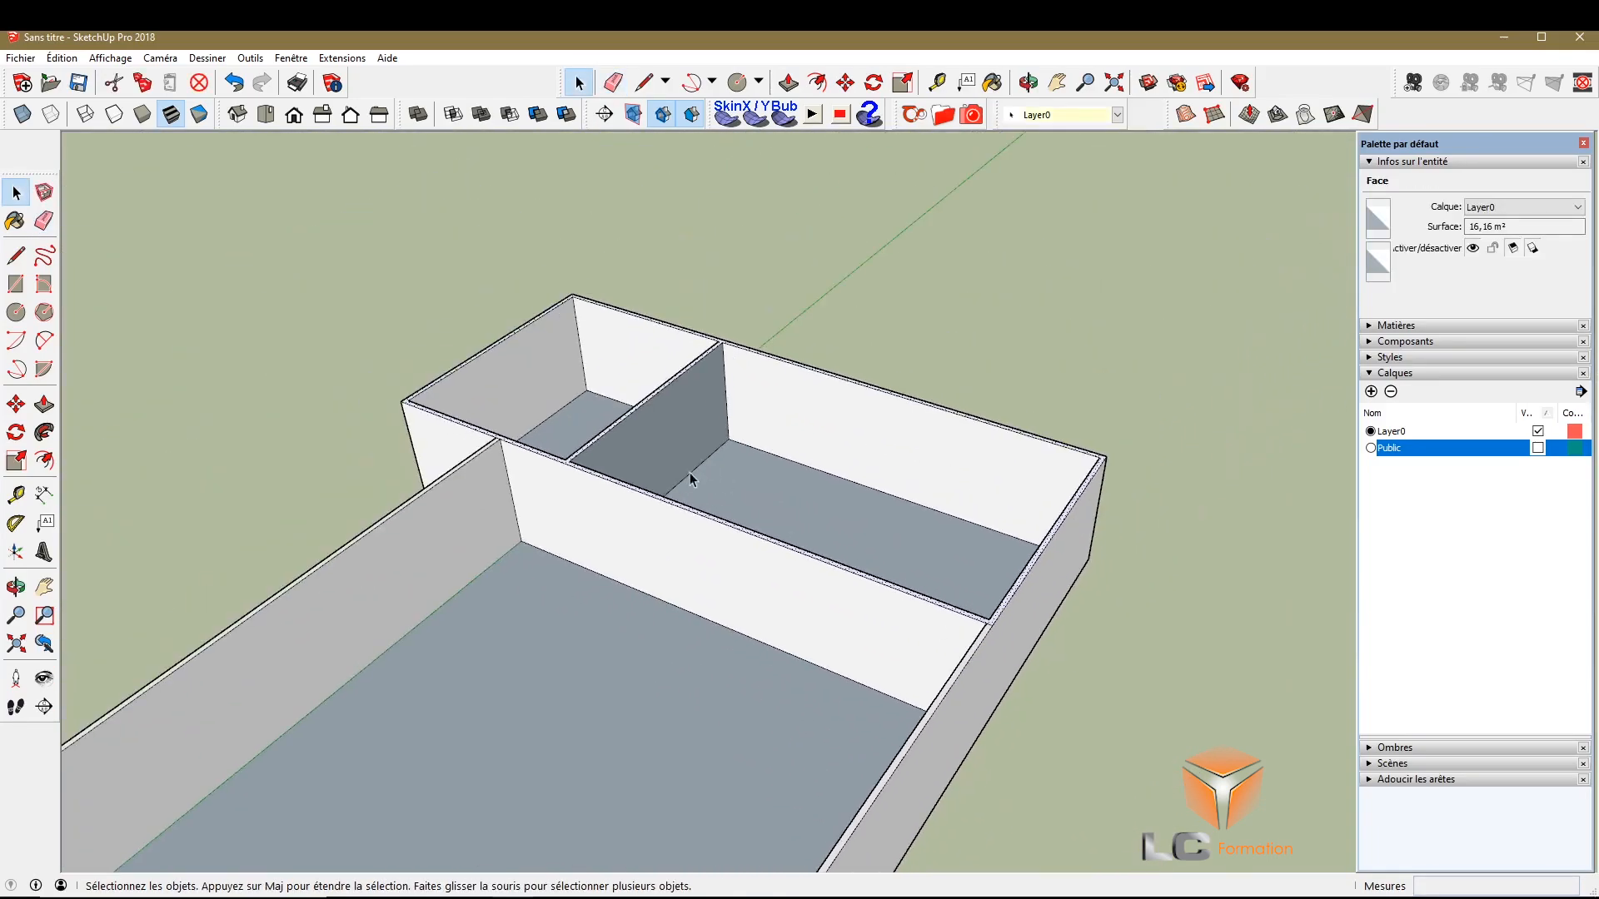
scroll(699, 467, "up", 6)
scroll(616, 300, "down", 3)
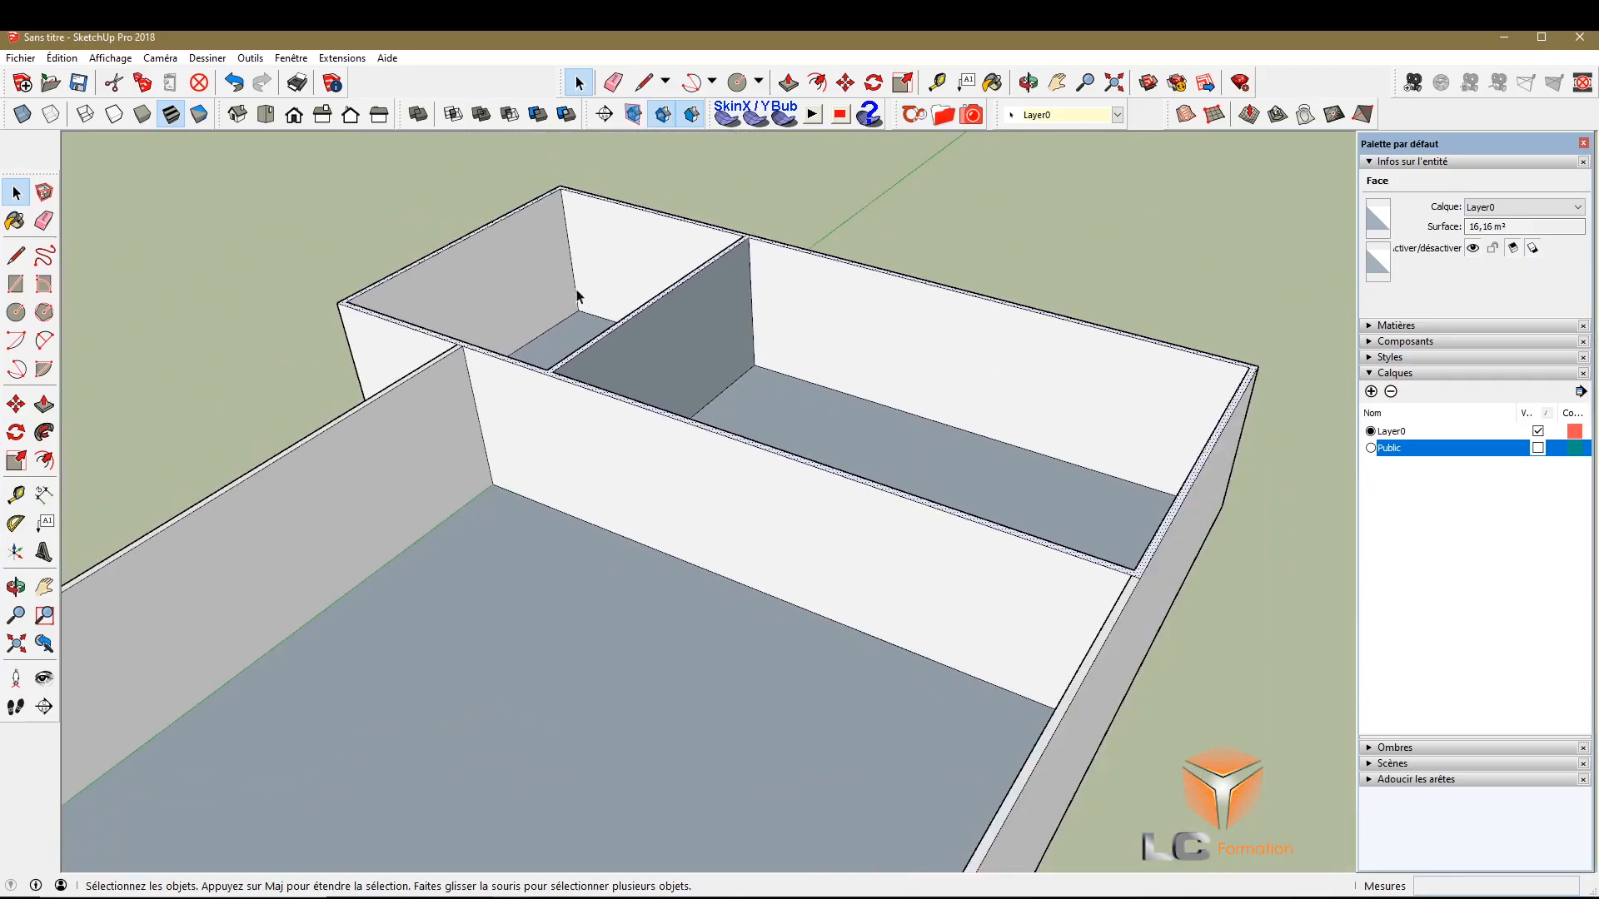
key("p")
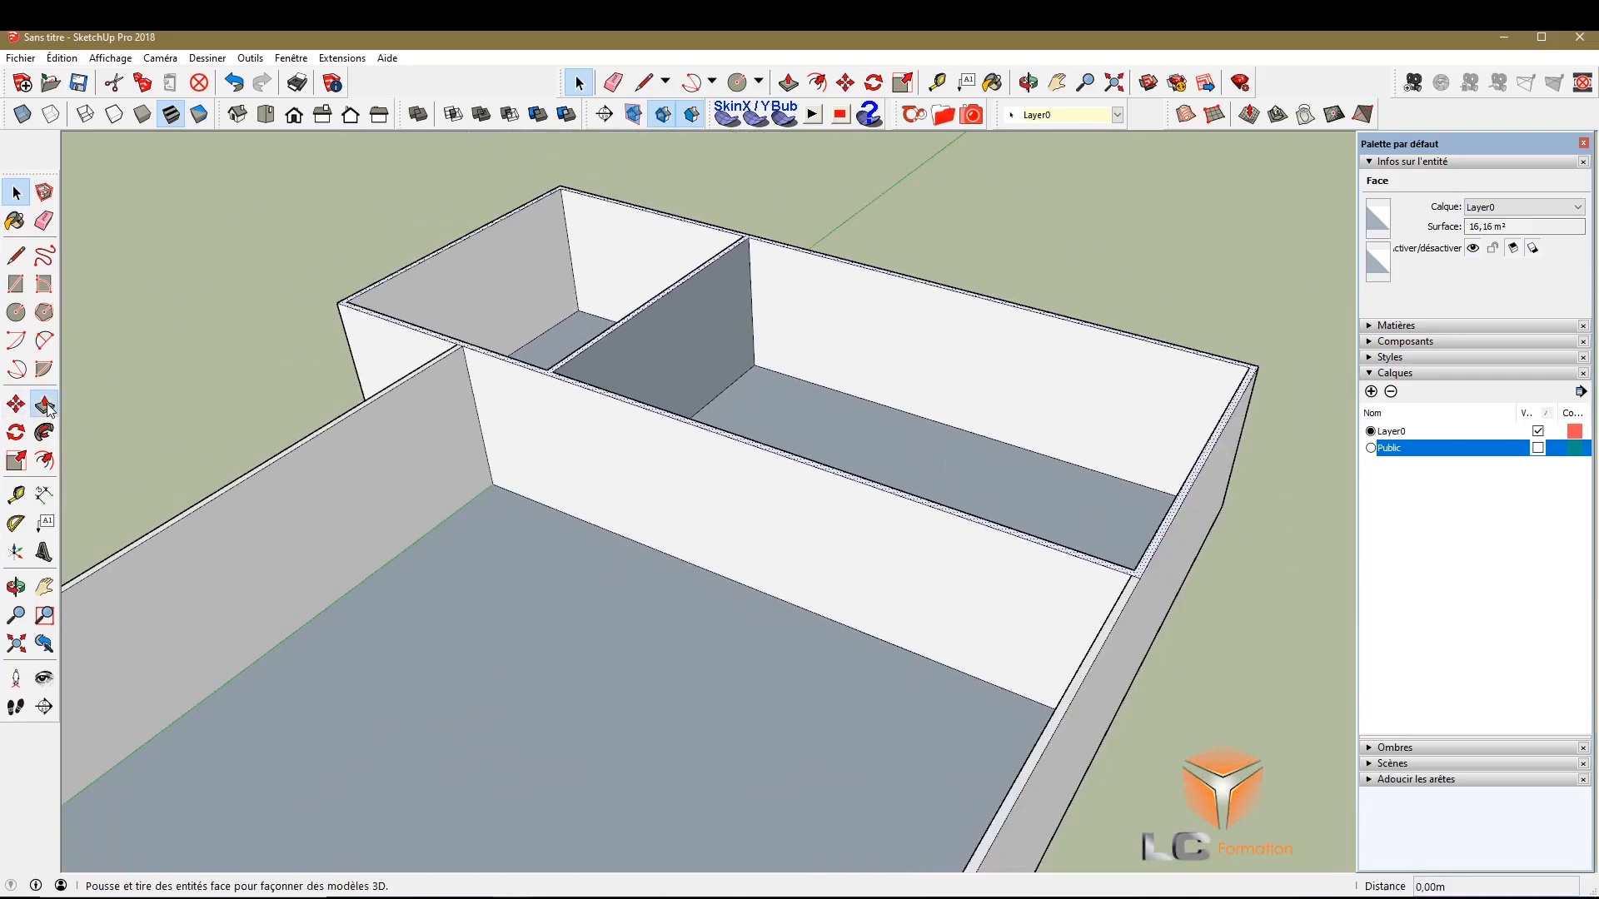
scroll(1046, 495, "up", 4)
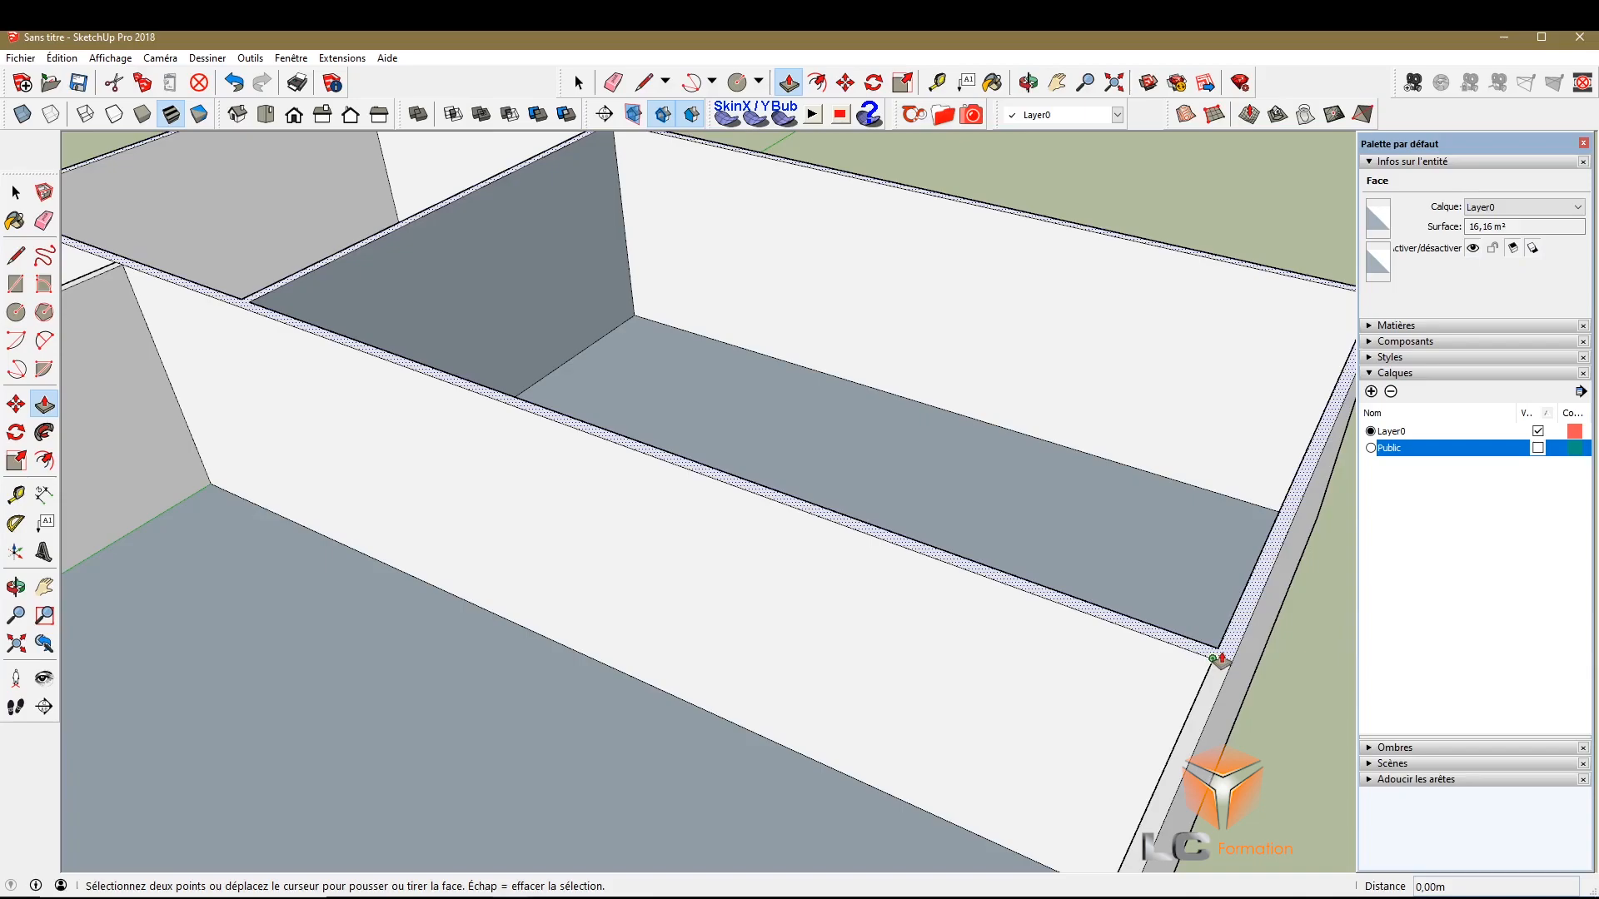
left_click(1220, 661)
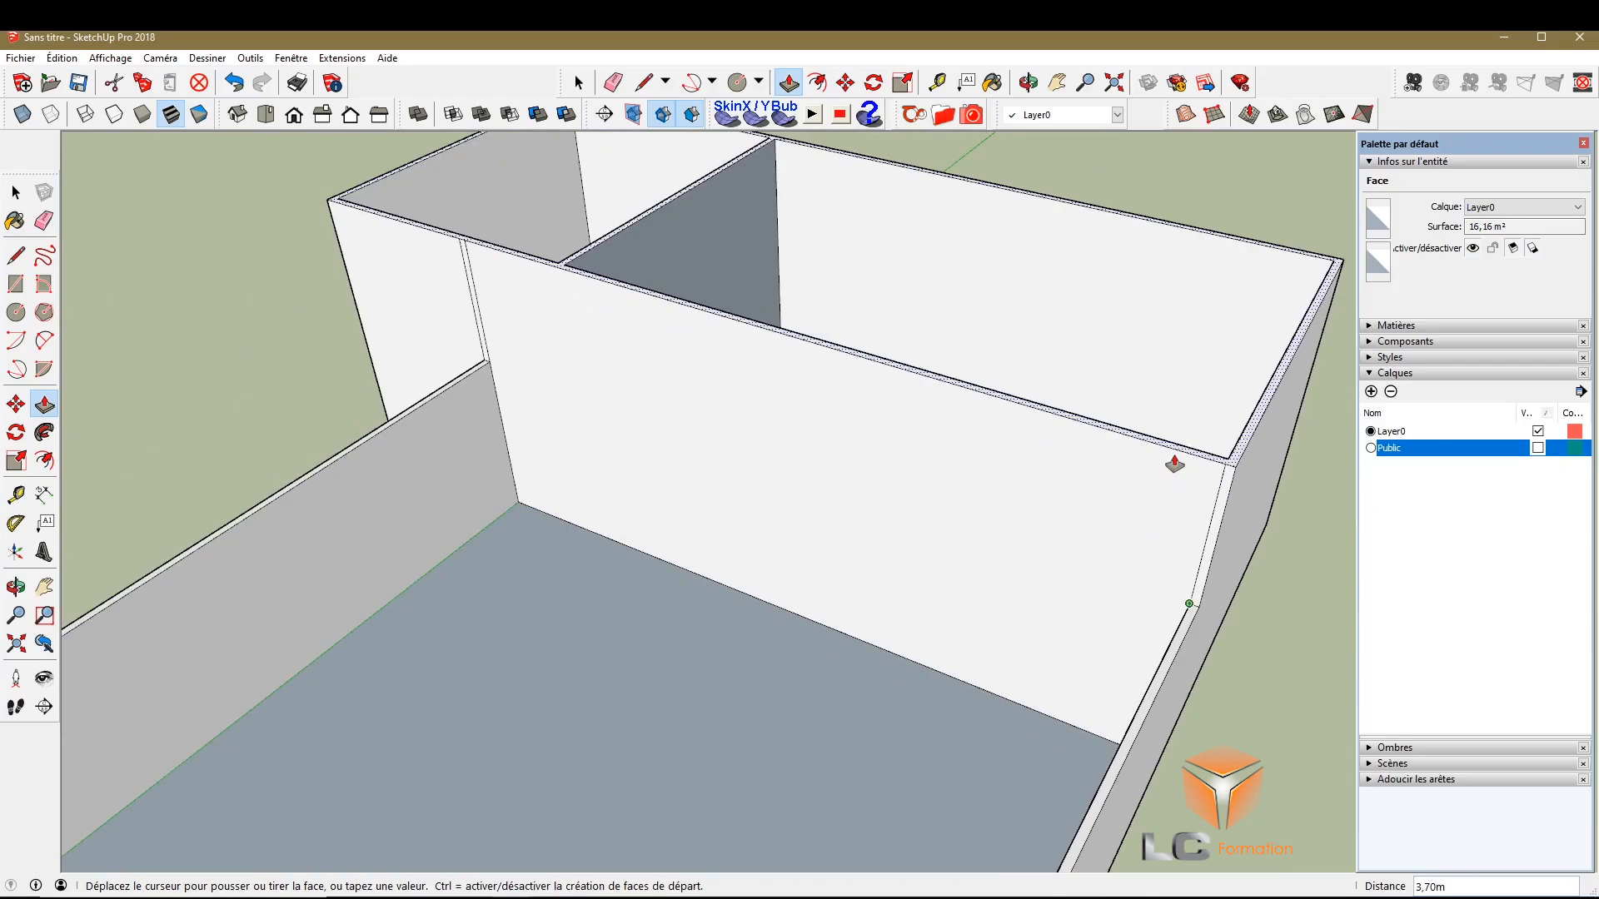
left_click(1174, 464)
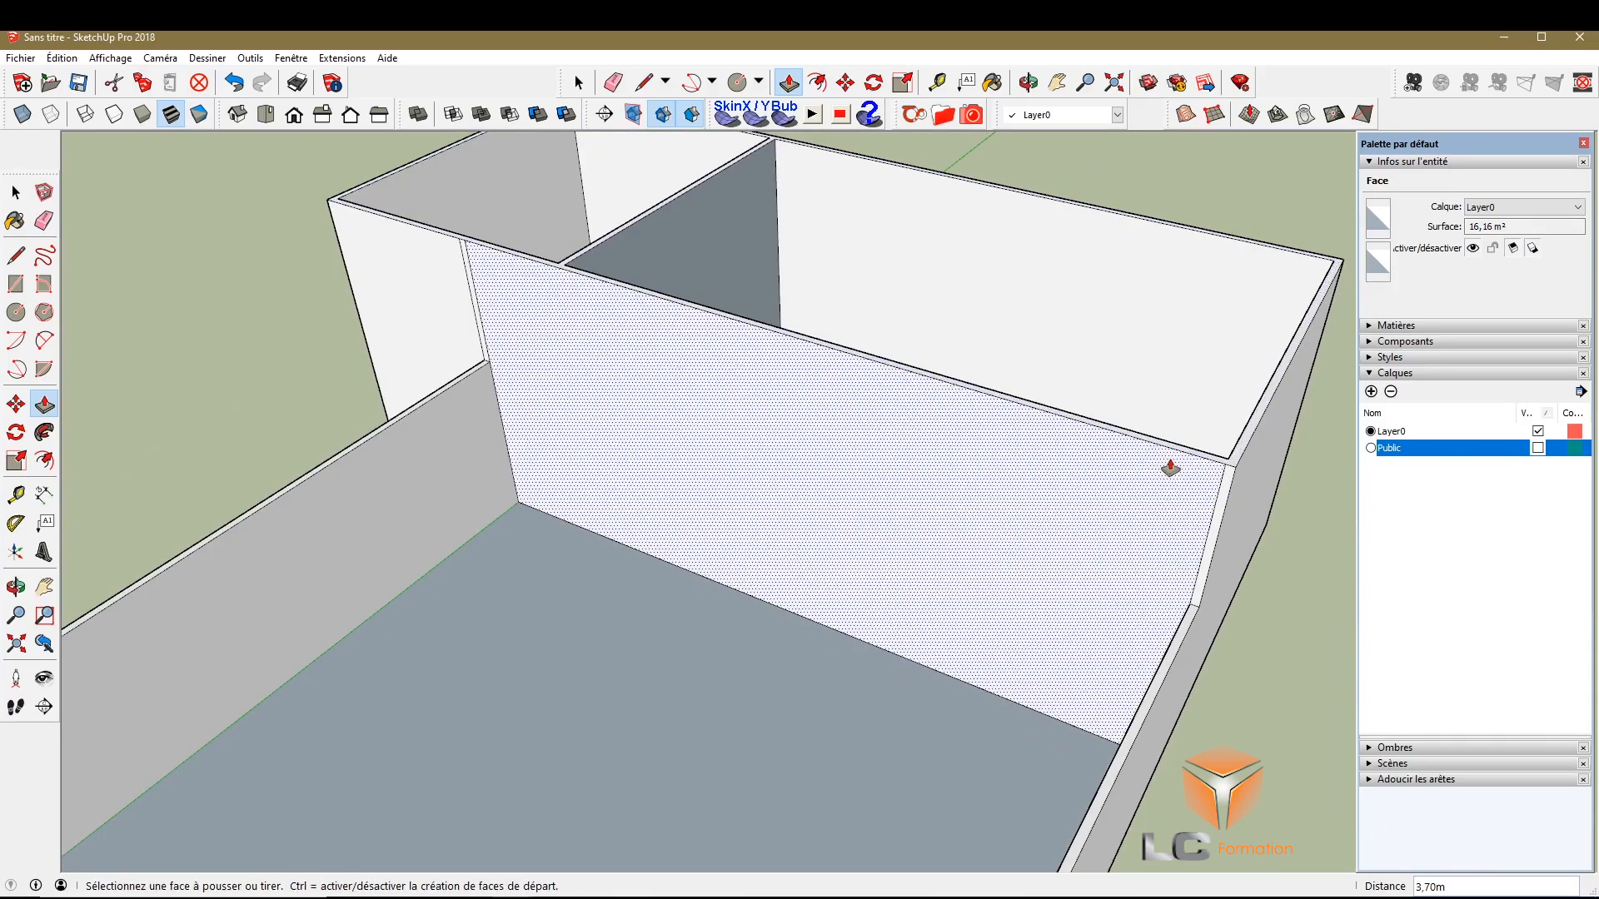
key("Return")
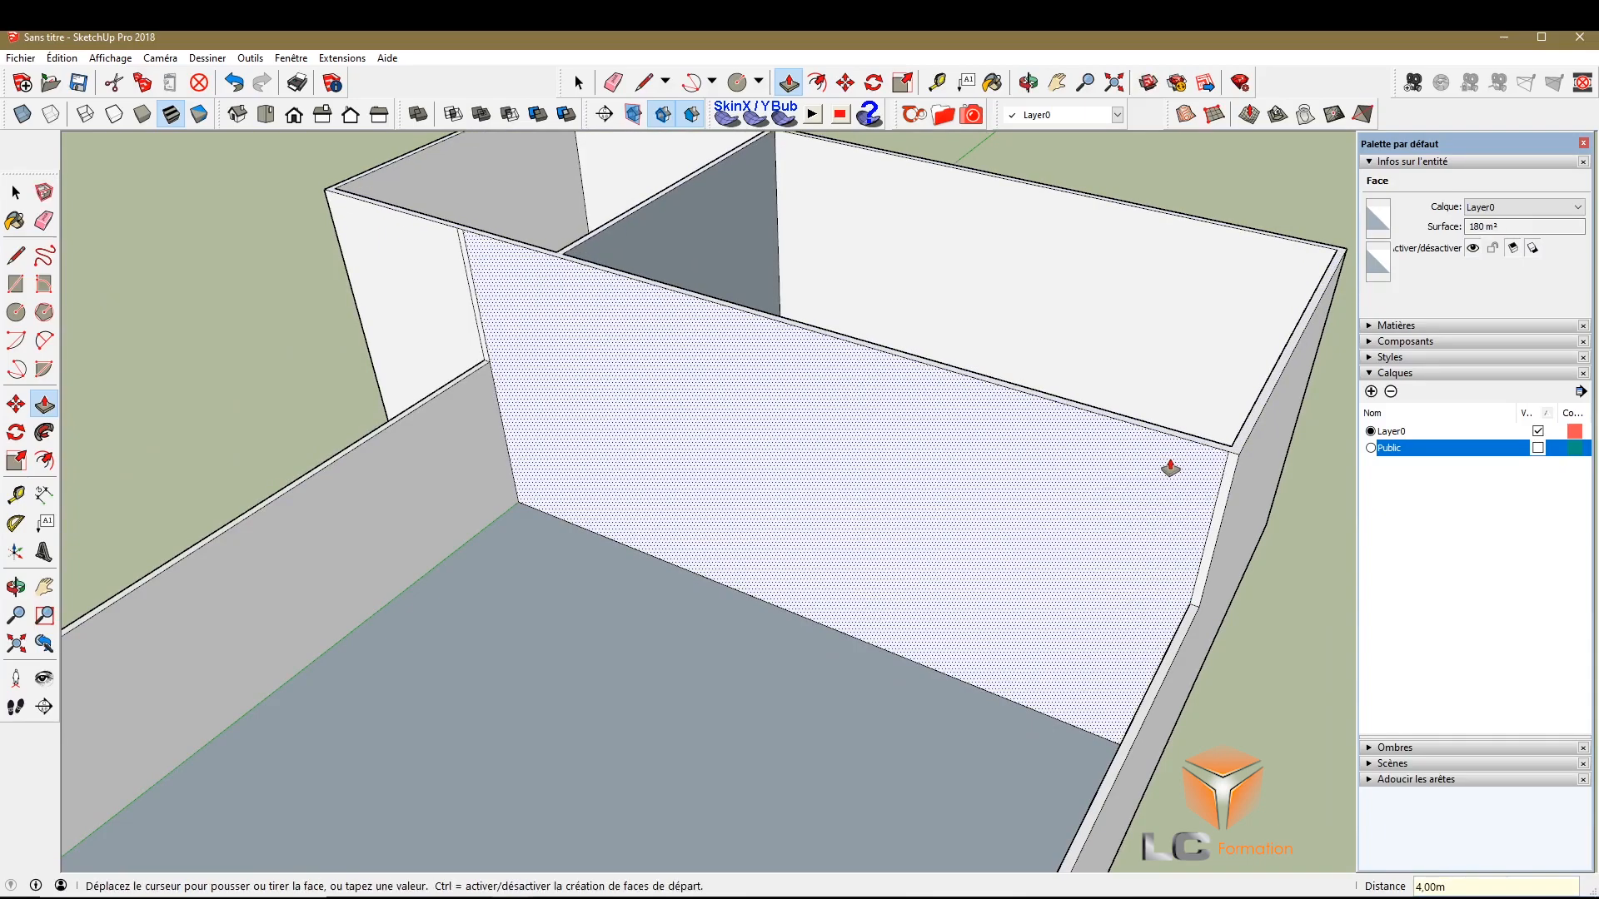
key("space")
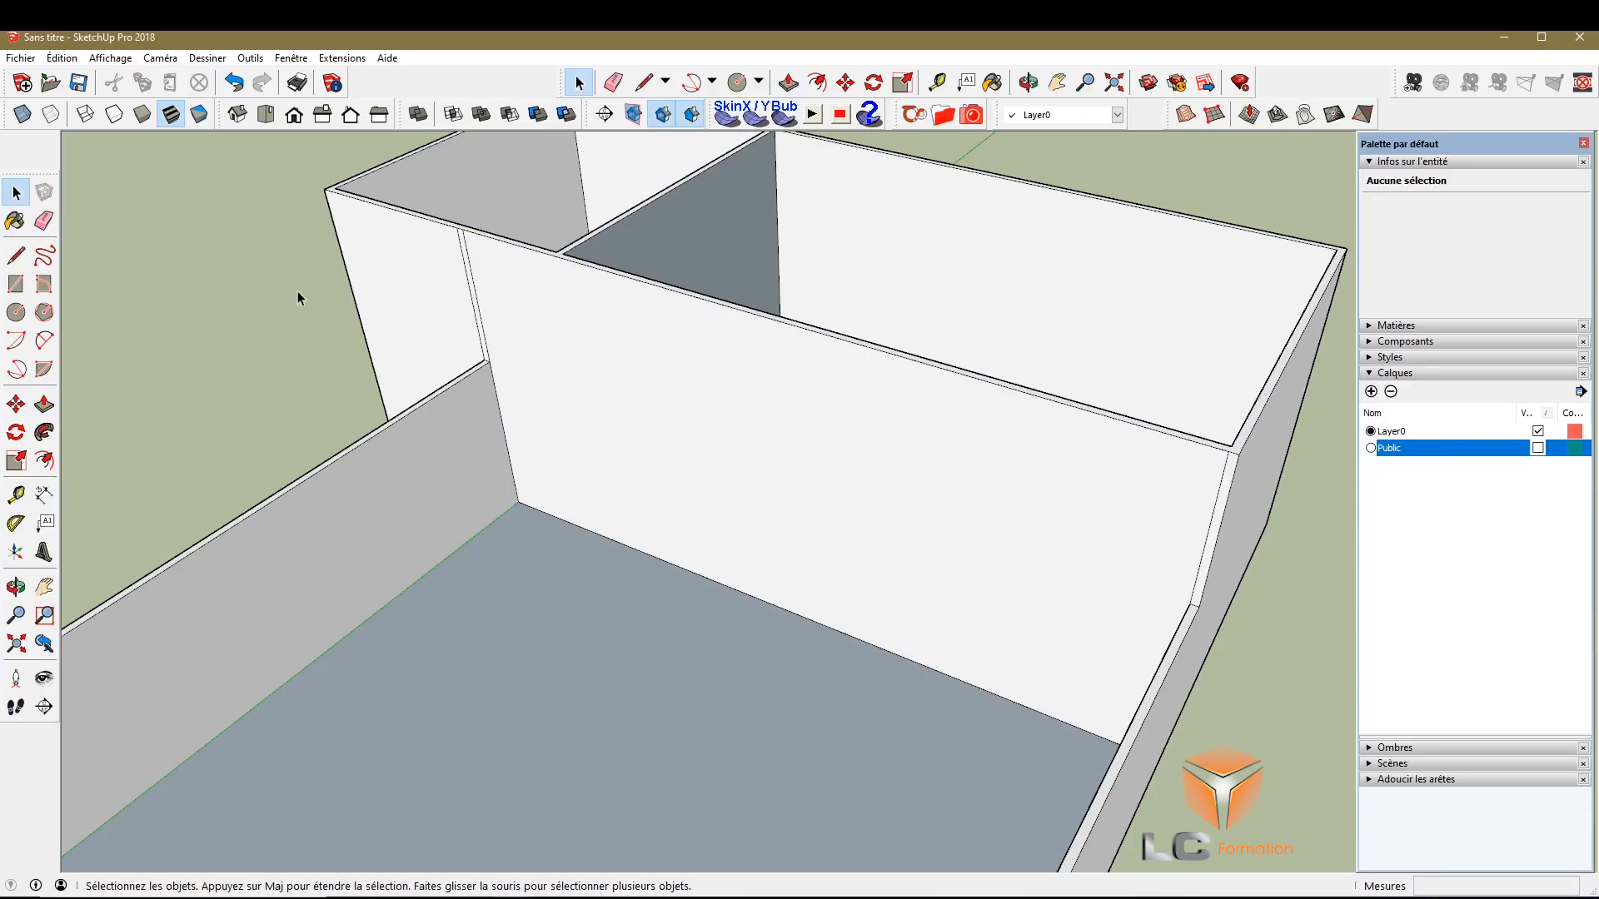
Try pulling out the narrow vertical strip above the main room's long wall about 1.35 m, and undo it
scroll(439, 203, "up", 5)
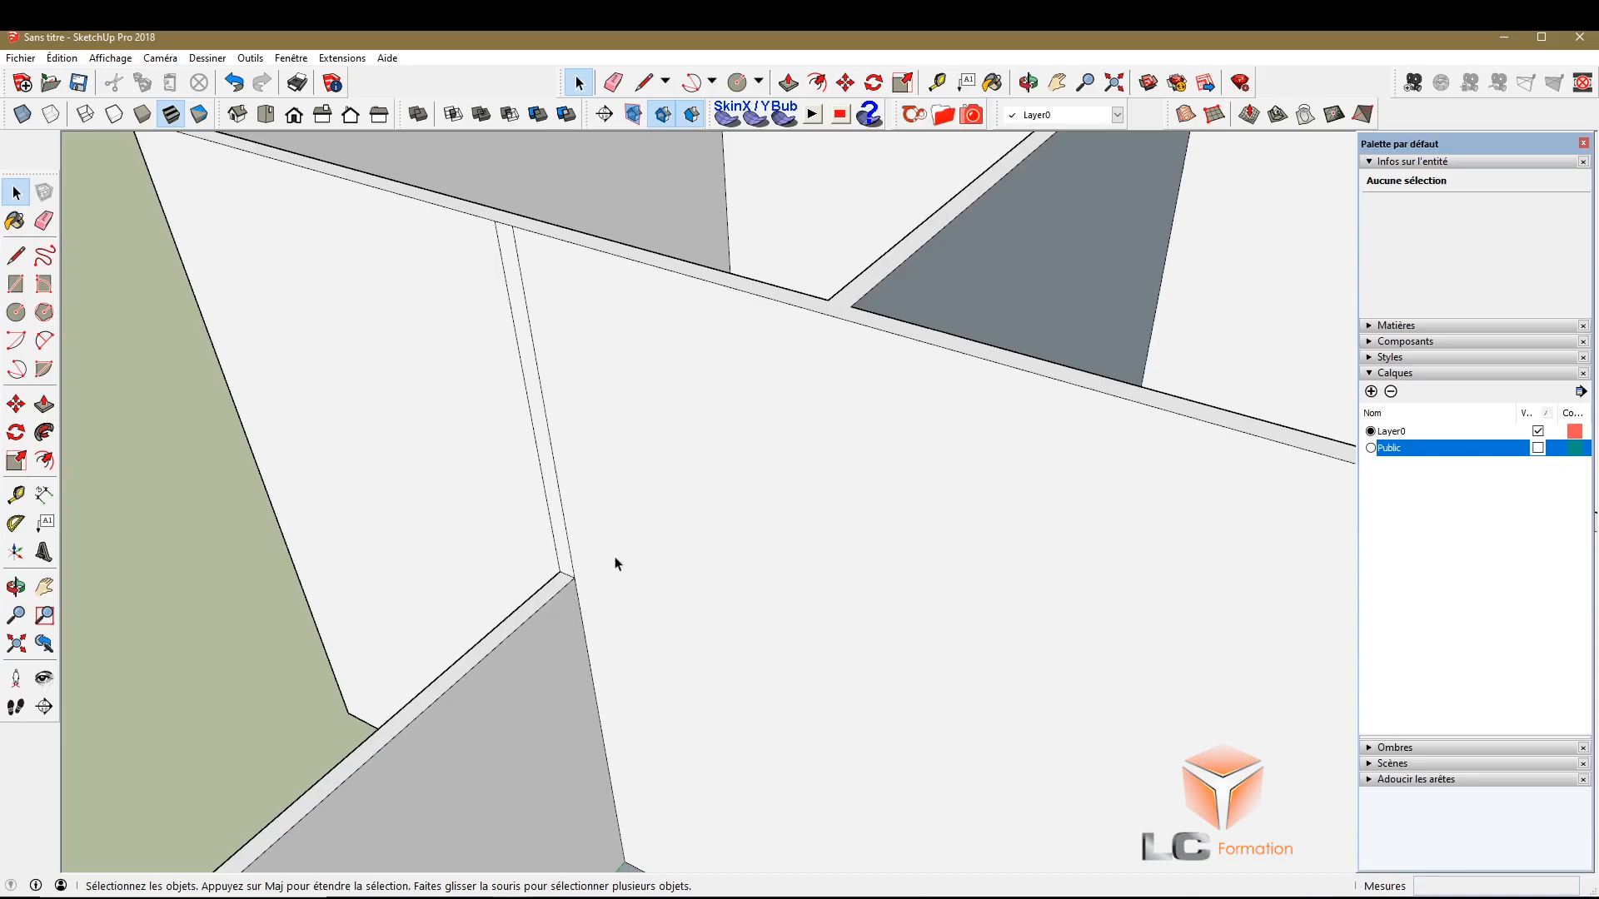
left_click(46, 221)
left_click(38, 407)
left_click(534, 400)
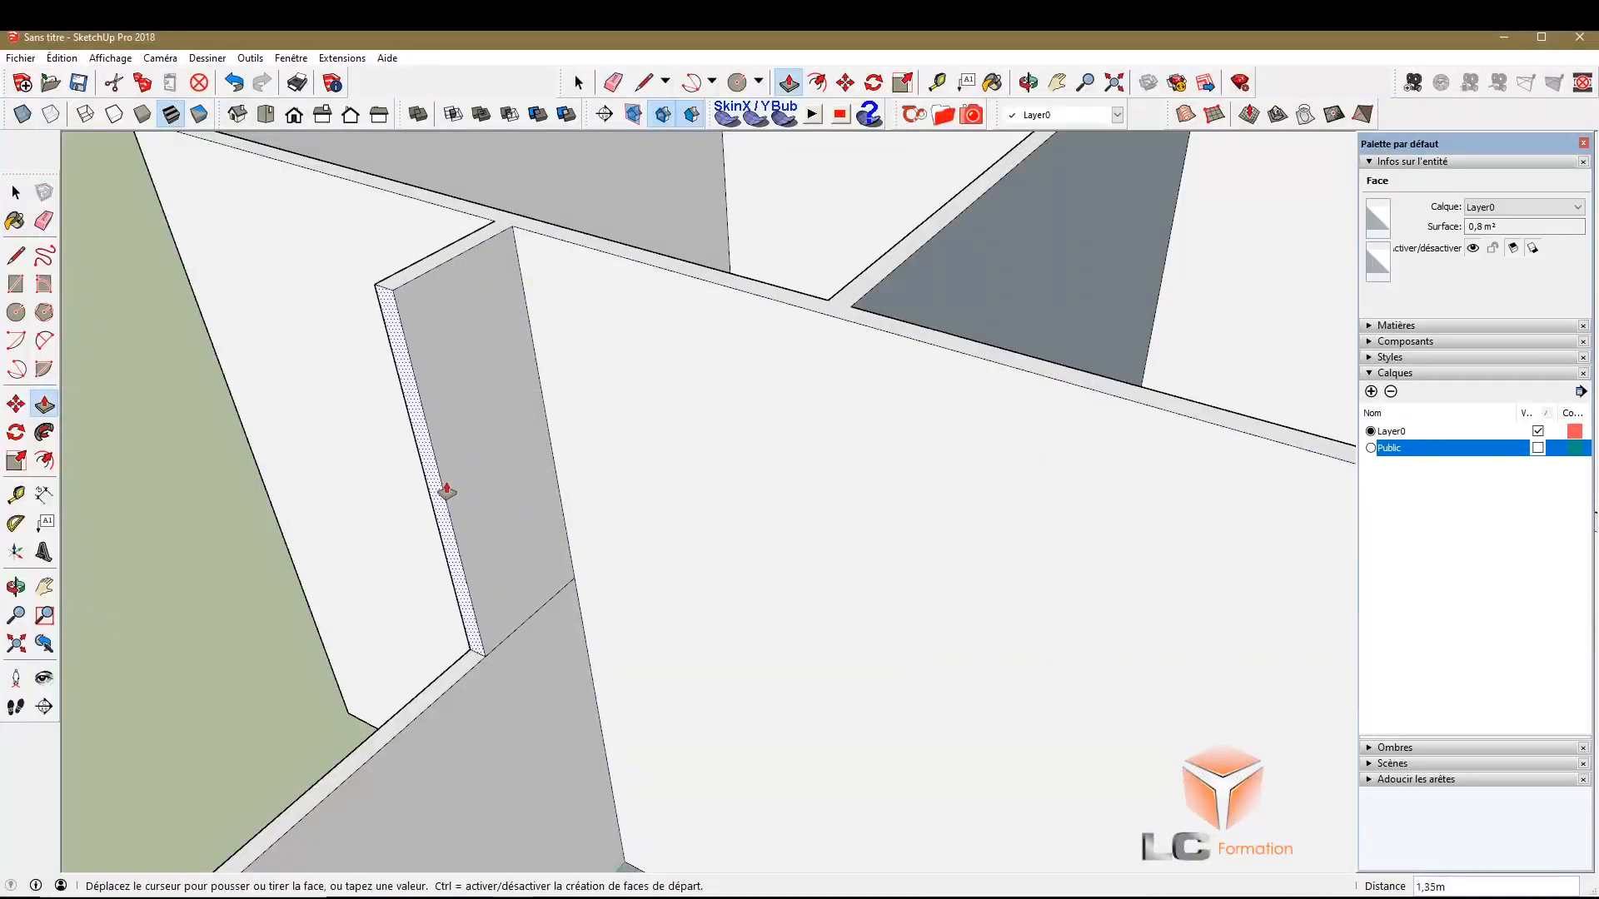
left_click(447, 492)
key("ctrl+z")
Erase the two vertical edges of the narrow strip above the free end of the main room's long wall
left_click(44, 221)
left_click(553, 368)
left_click_drag(571, 411, 529, 408)
scroll(467, 301, "down", 8)
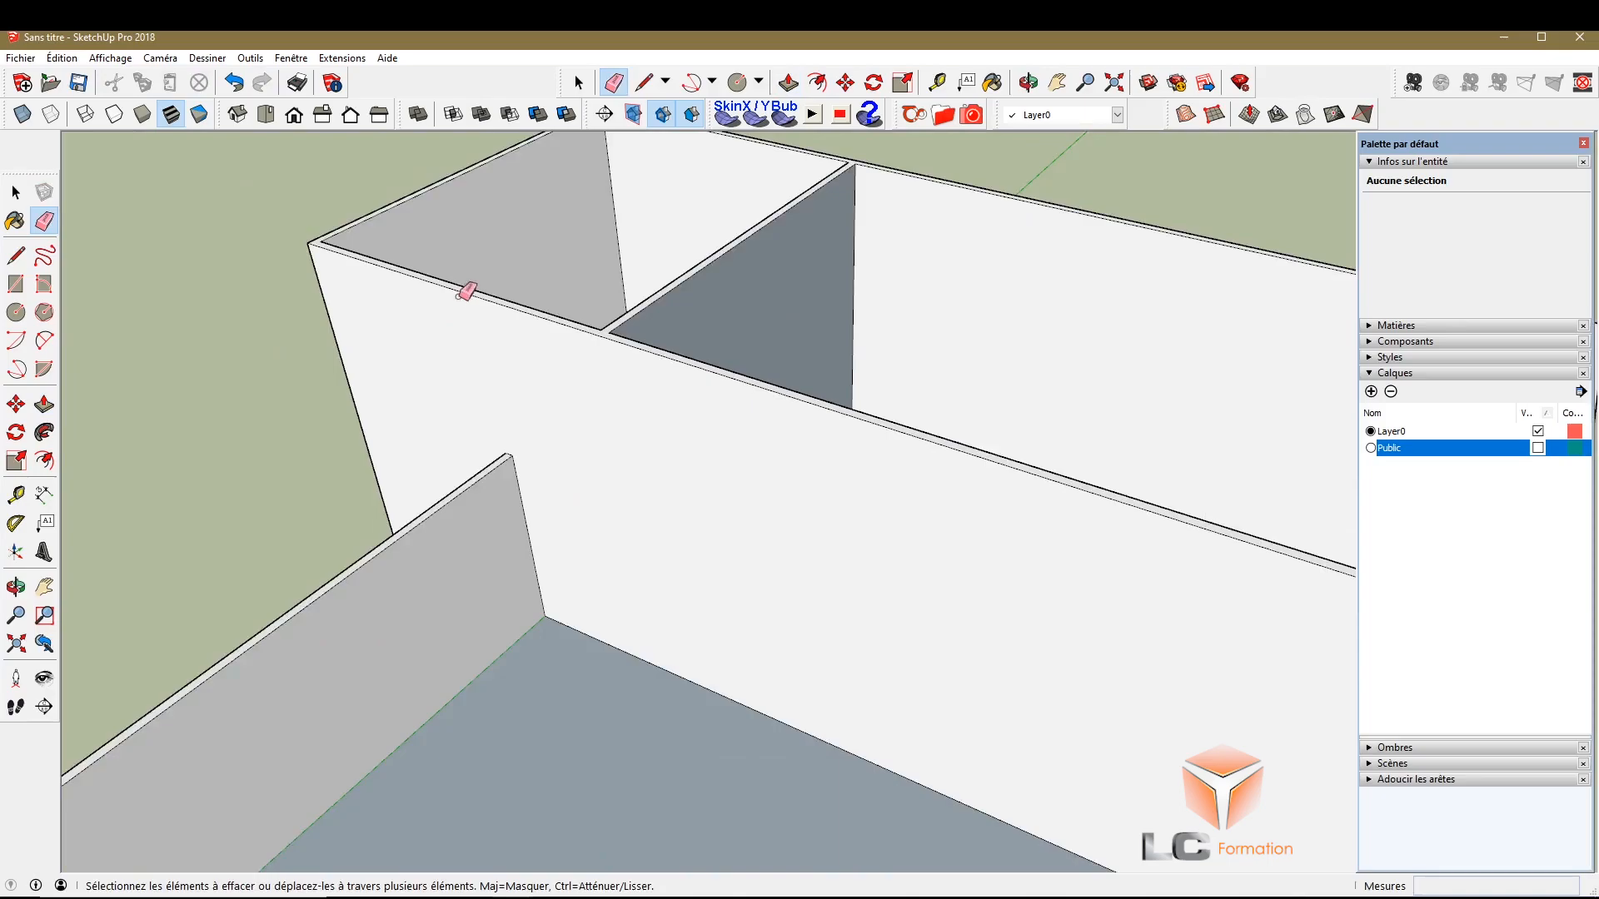
View the raised wall from the main room's side and check the lengths of its outer and inner top edges
scroll(932, 479, "up", 7)
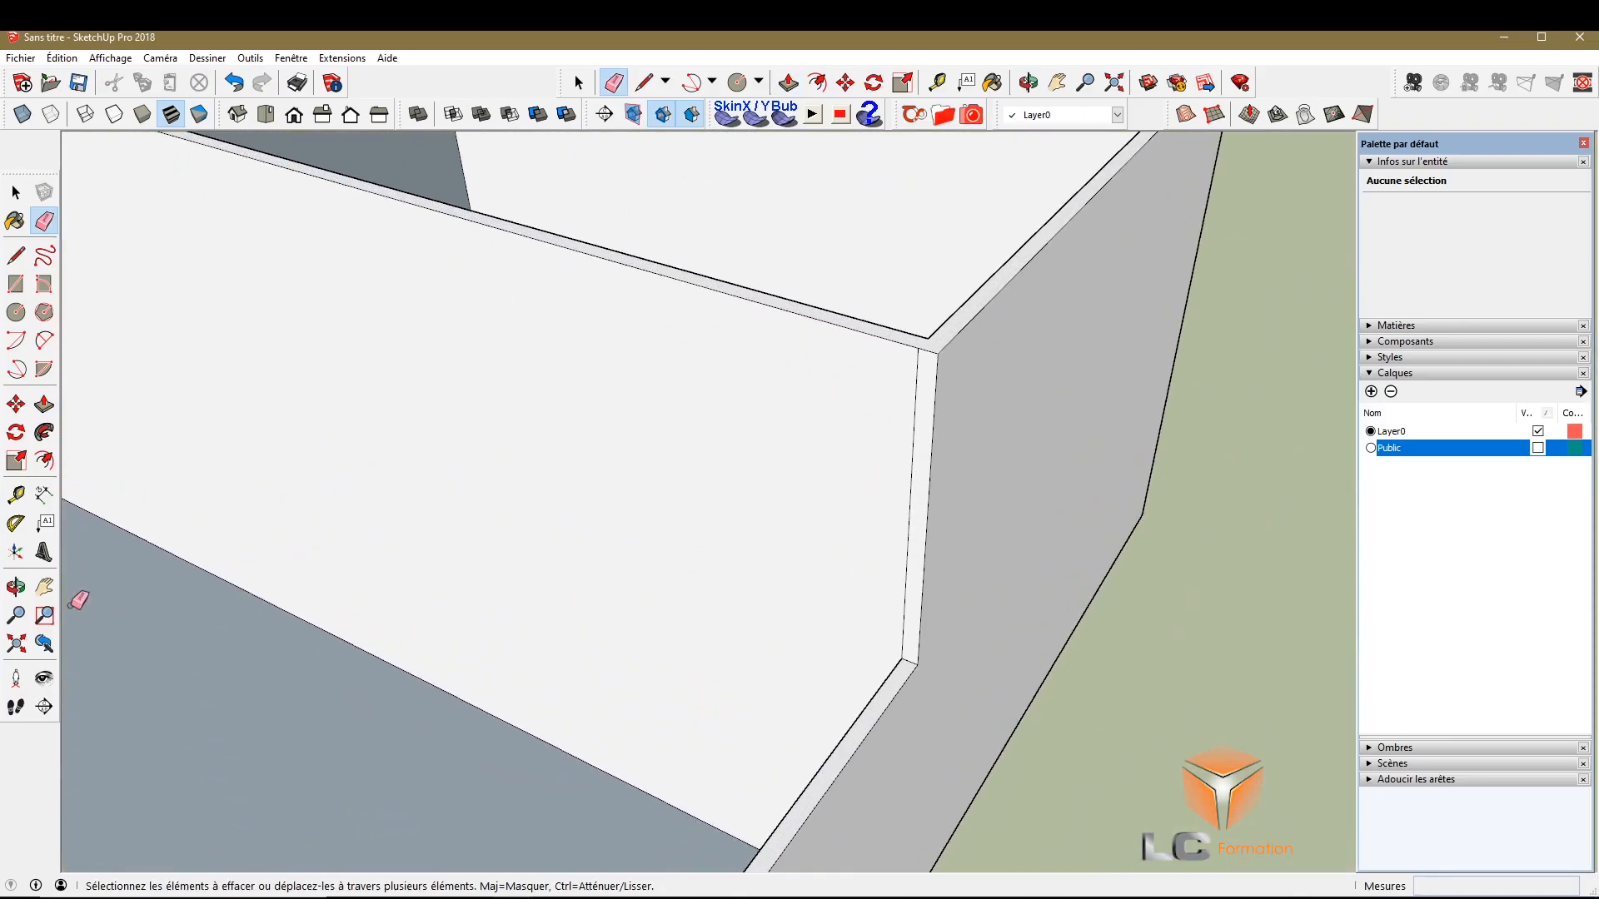
left_click(16, 587)
left_click_drag(250, 649, 1289, 226)
scroll(450, 550, "down", 4)
scroll(891, 466, "up", 3)
left_click_drag(889, 464, 882, 749)
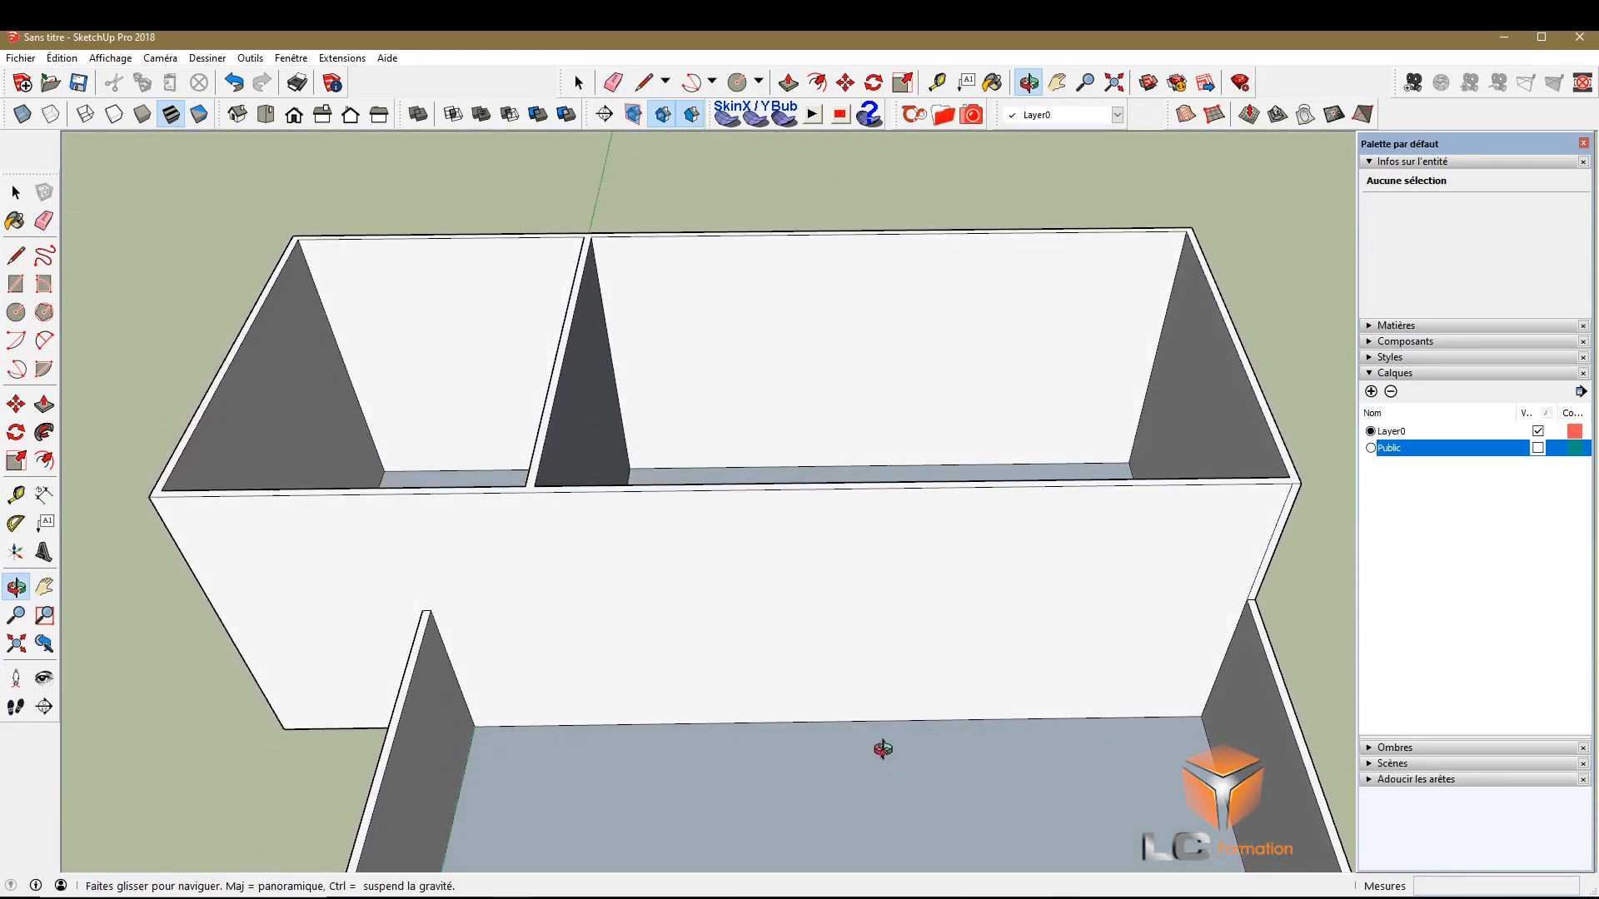
left_click_drag(982, 603, 667, 560)
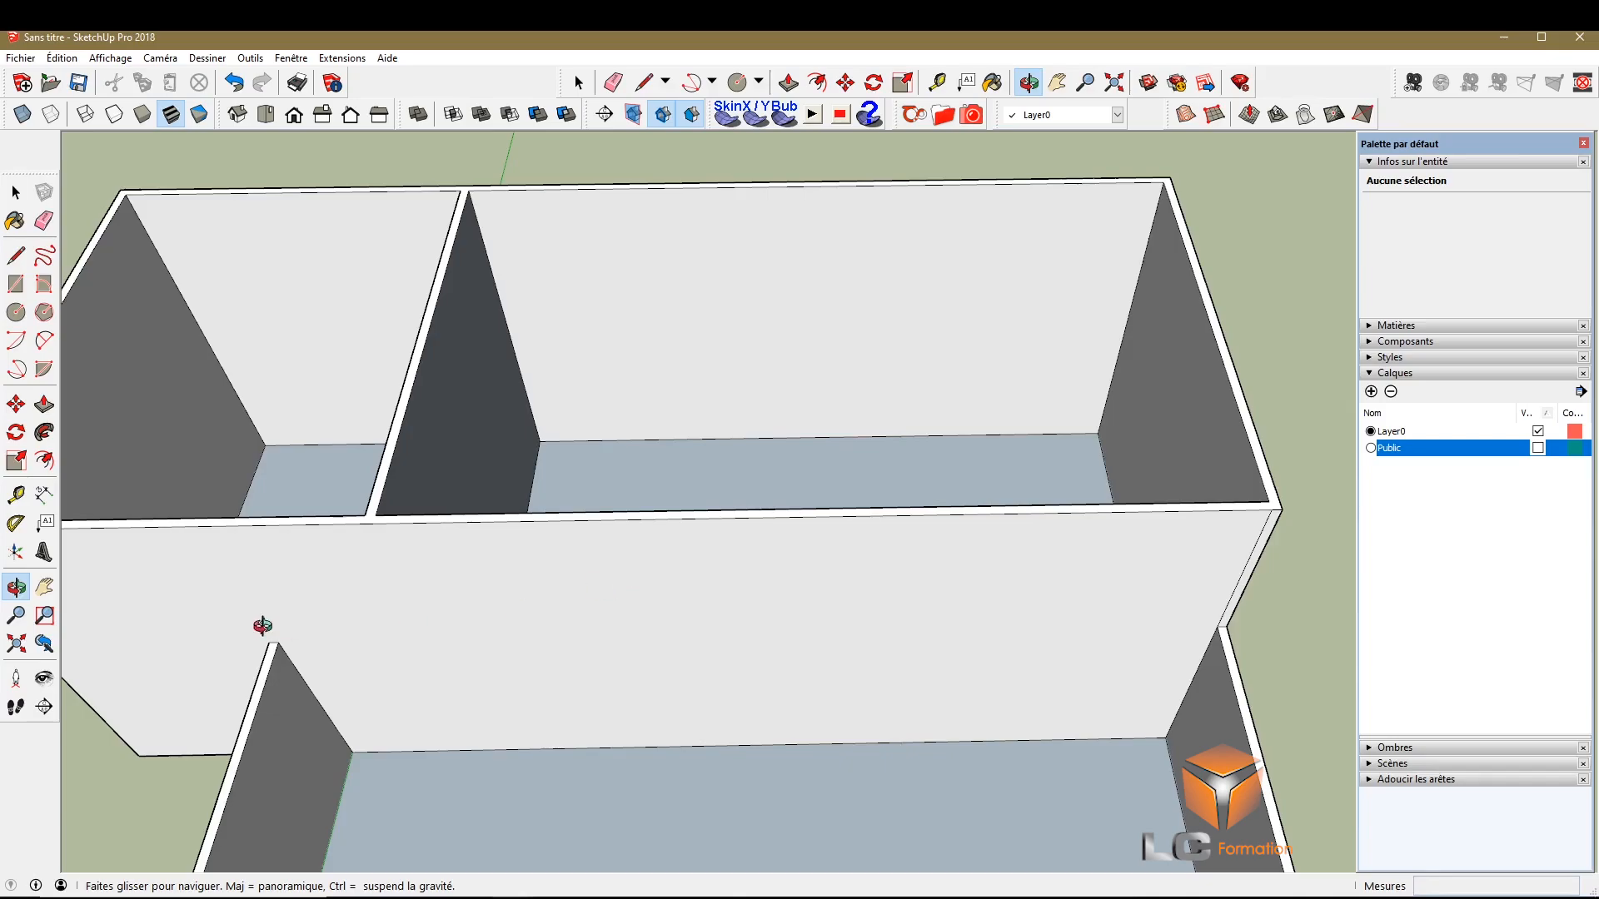
left_click(15, 255)
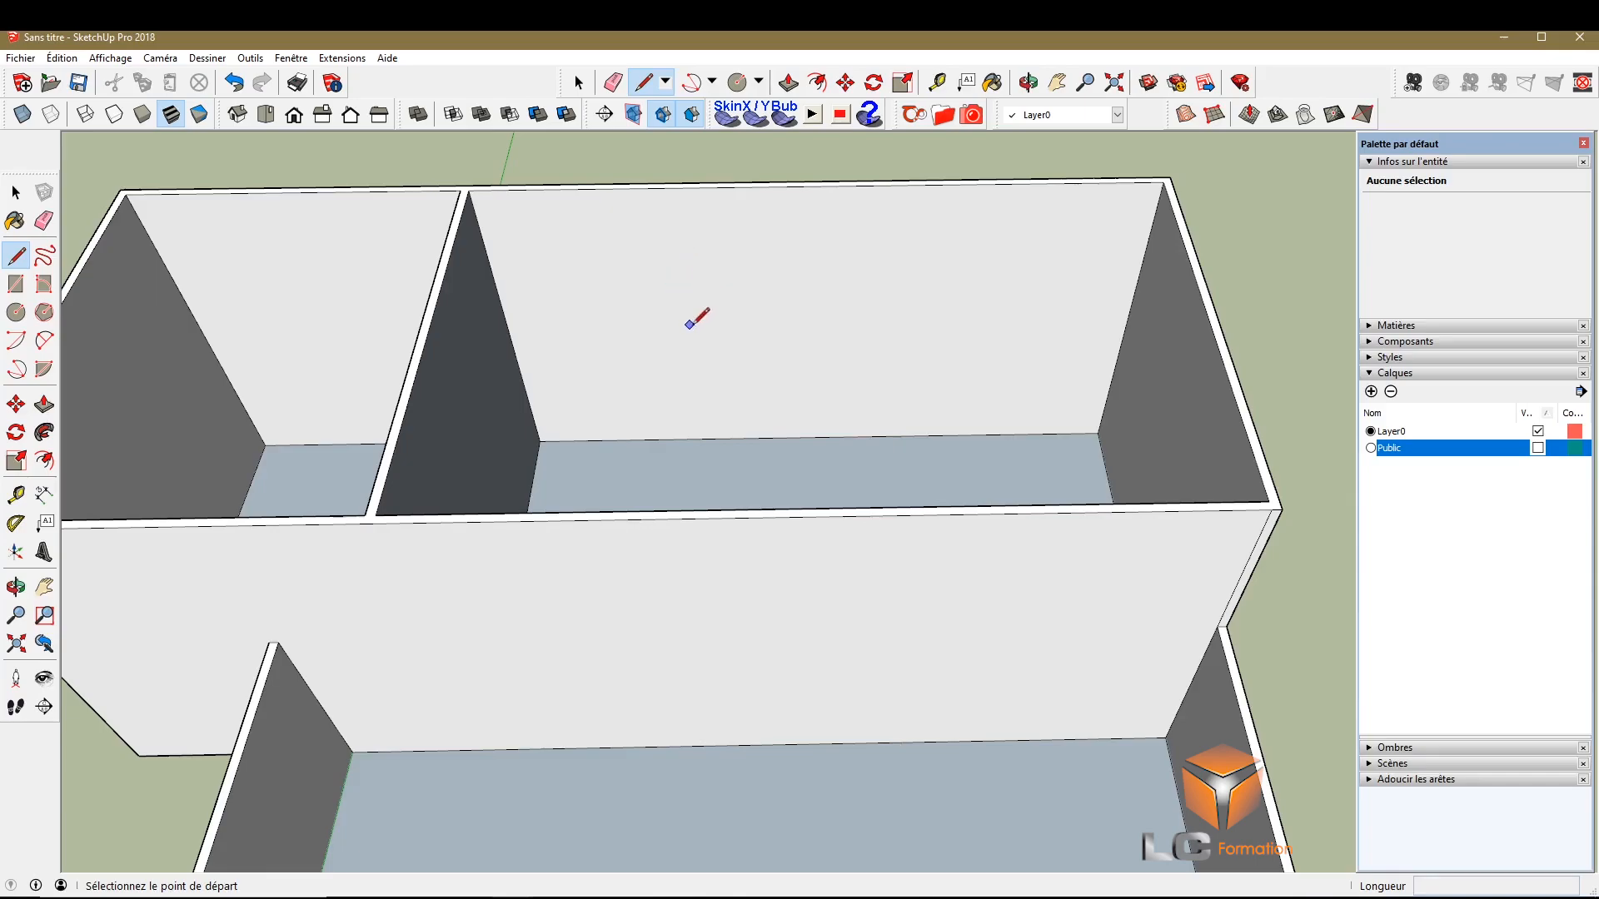
key("space")
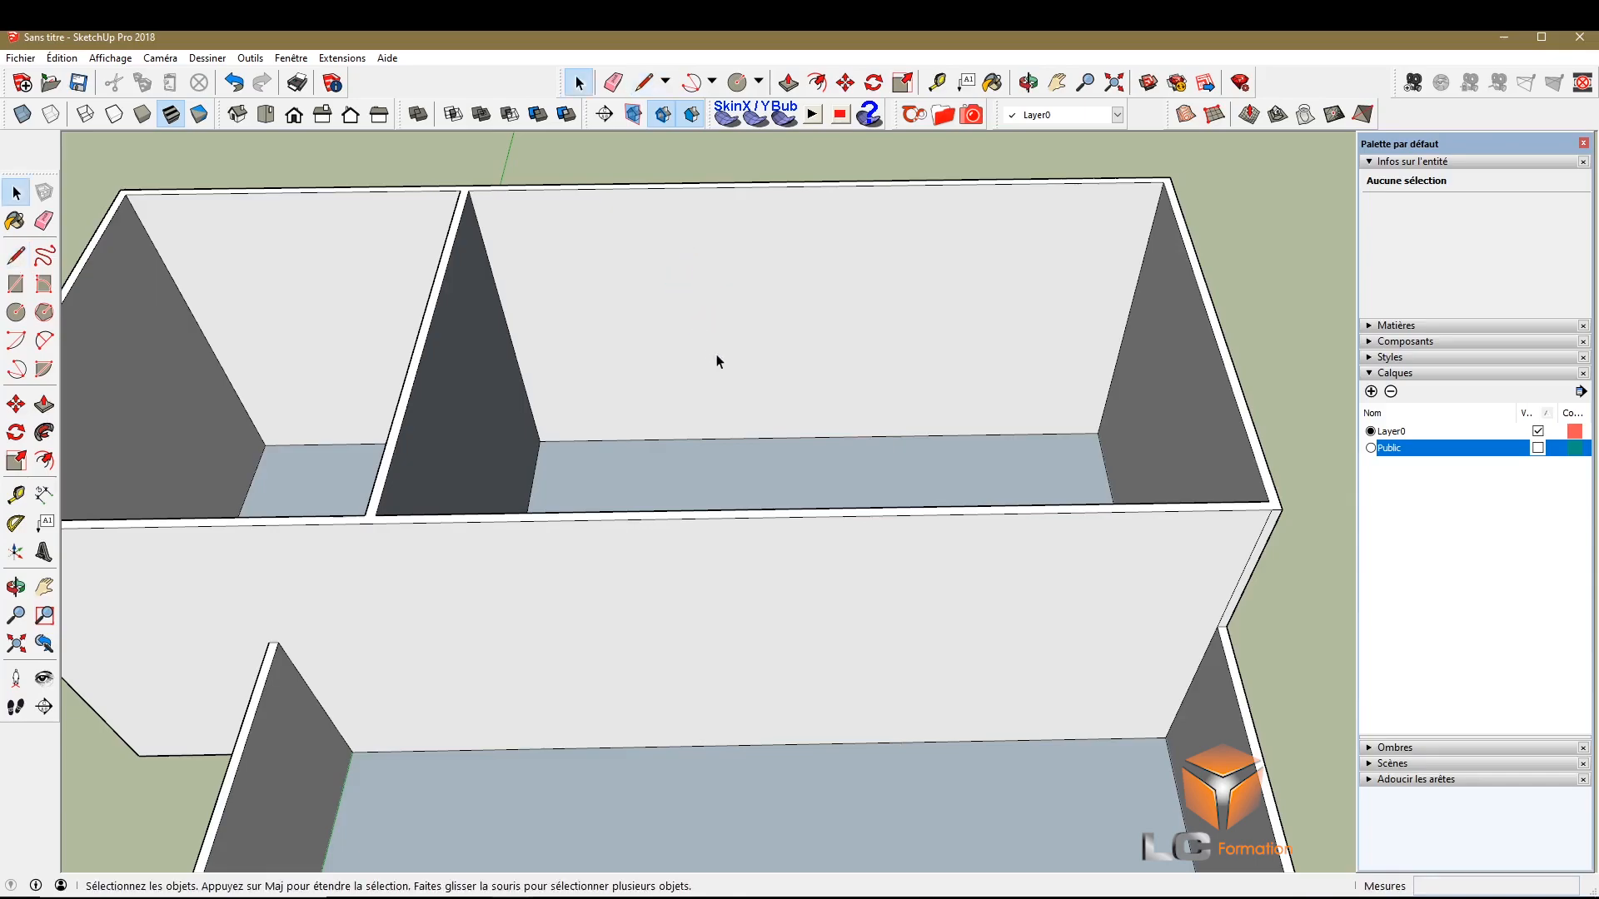
left_click(798, 519)
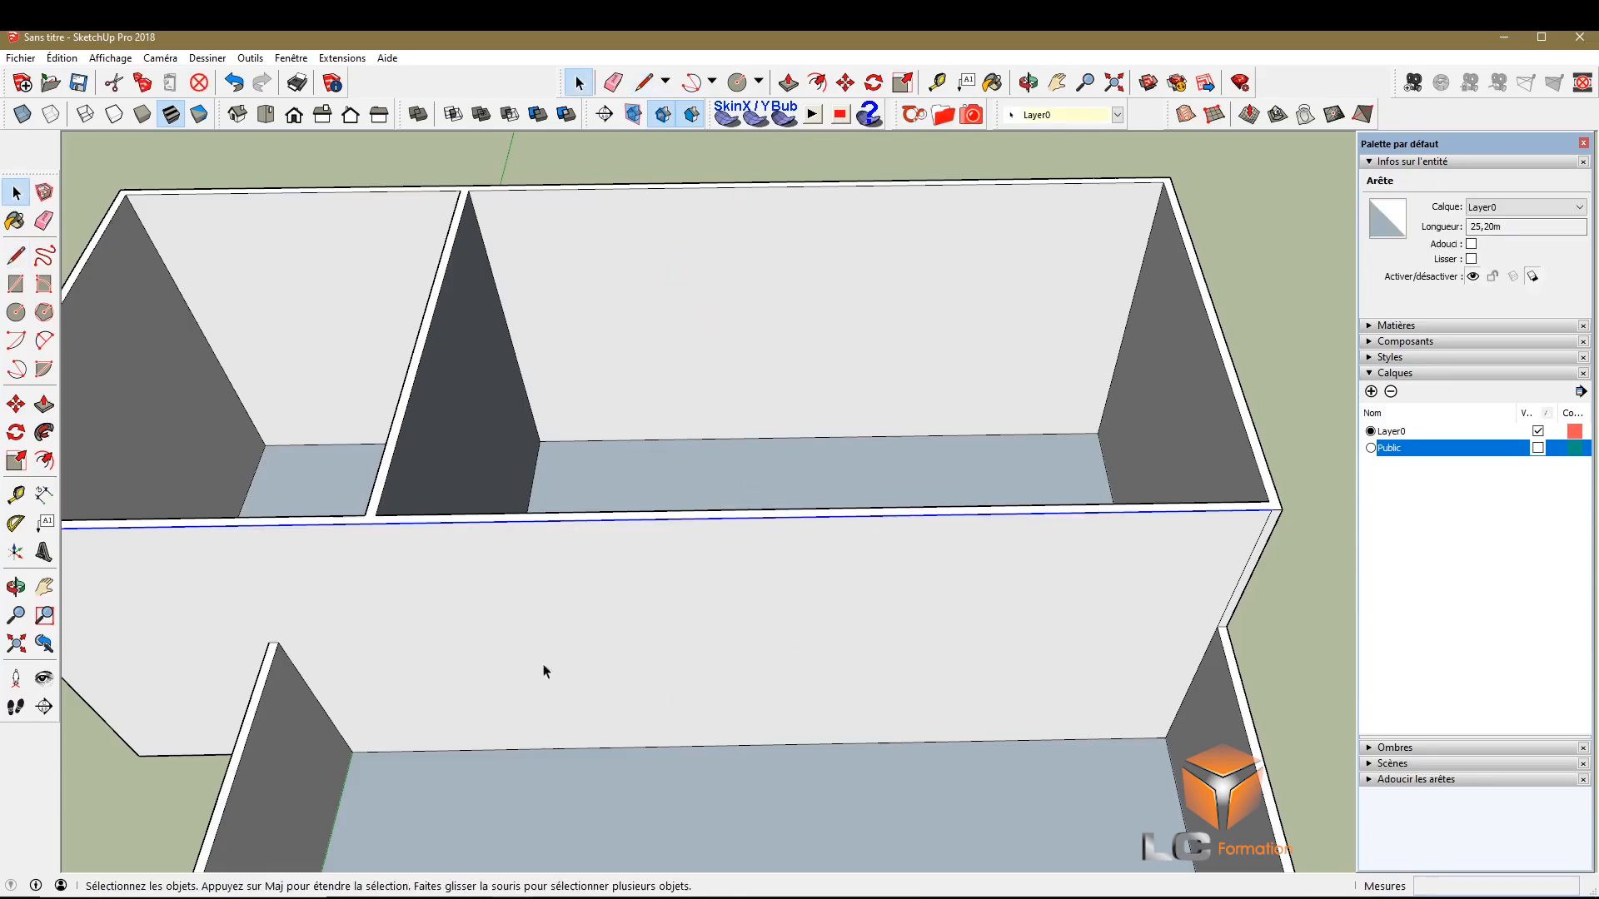
scroll(723, 607, "up", 2)
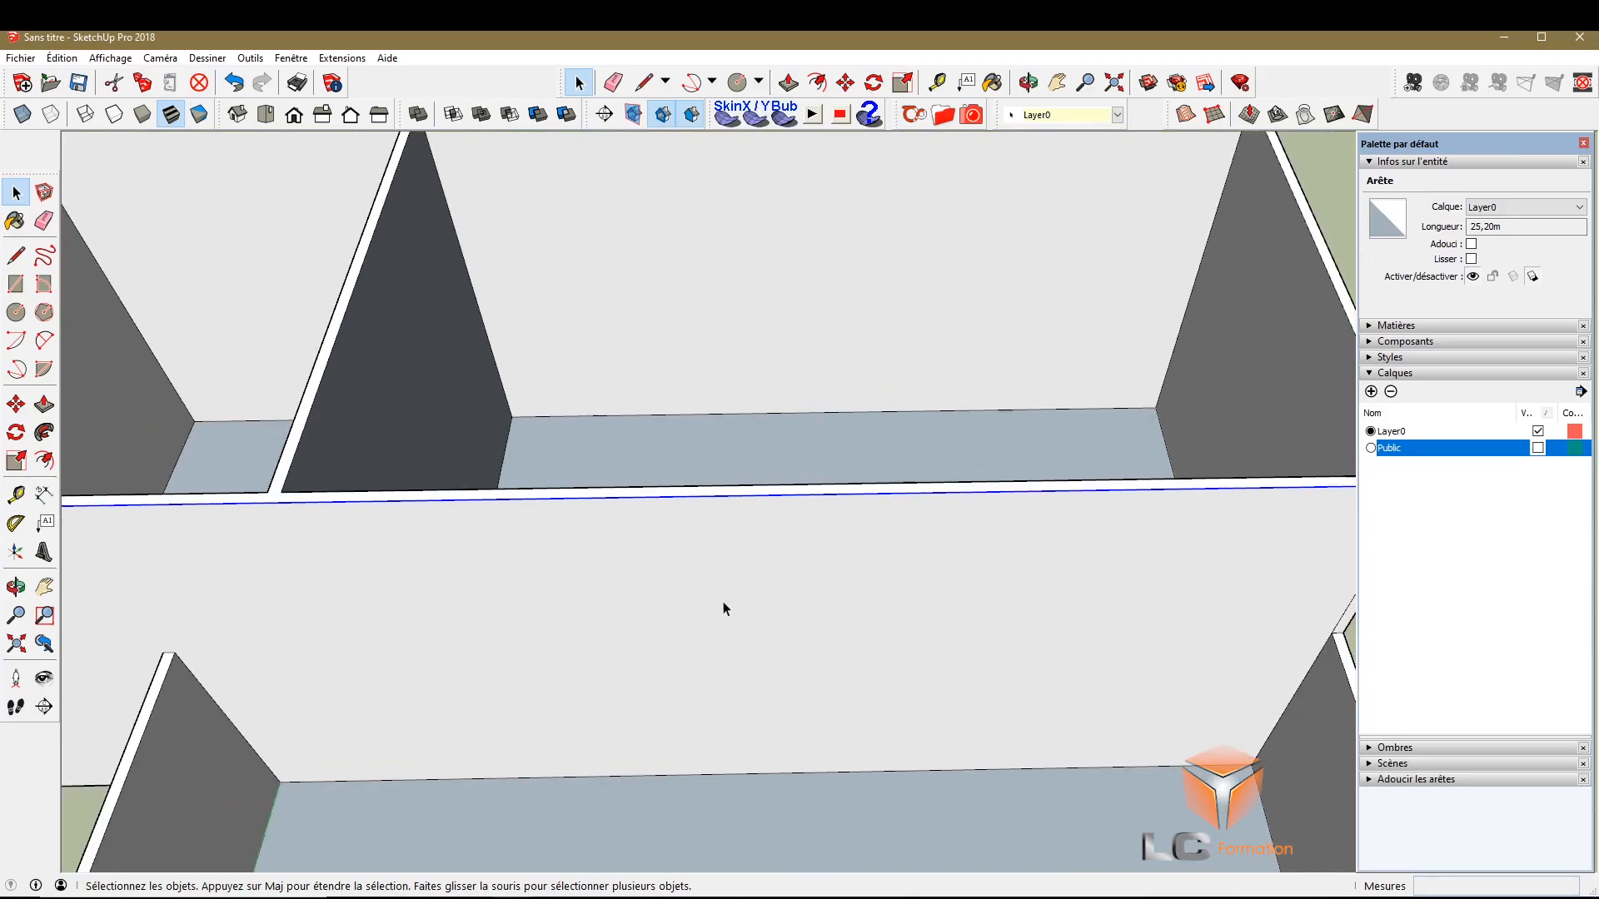
left_click(815, 486)
scroll(593, 578, "down", 3)
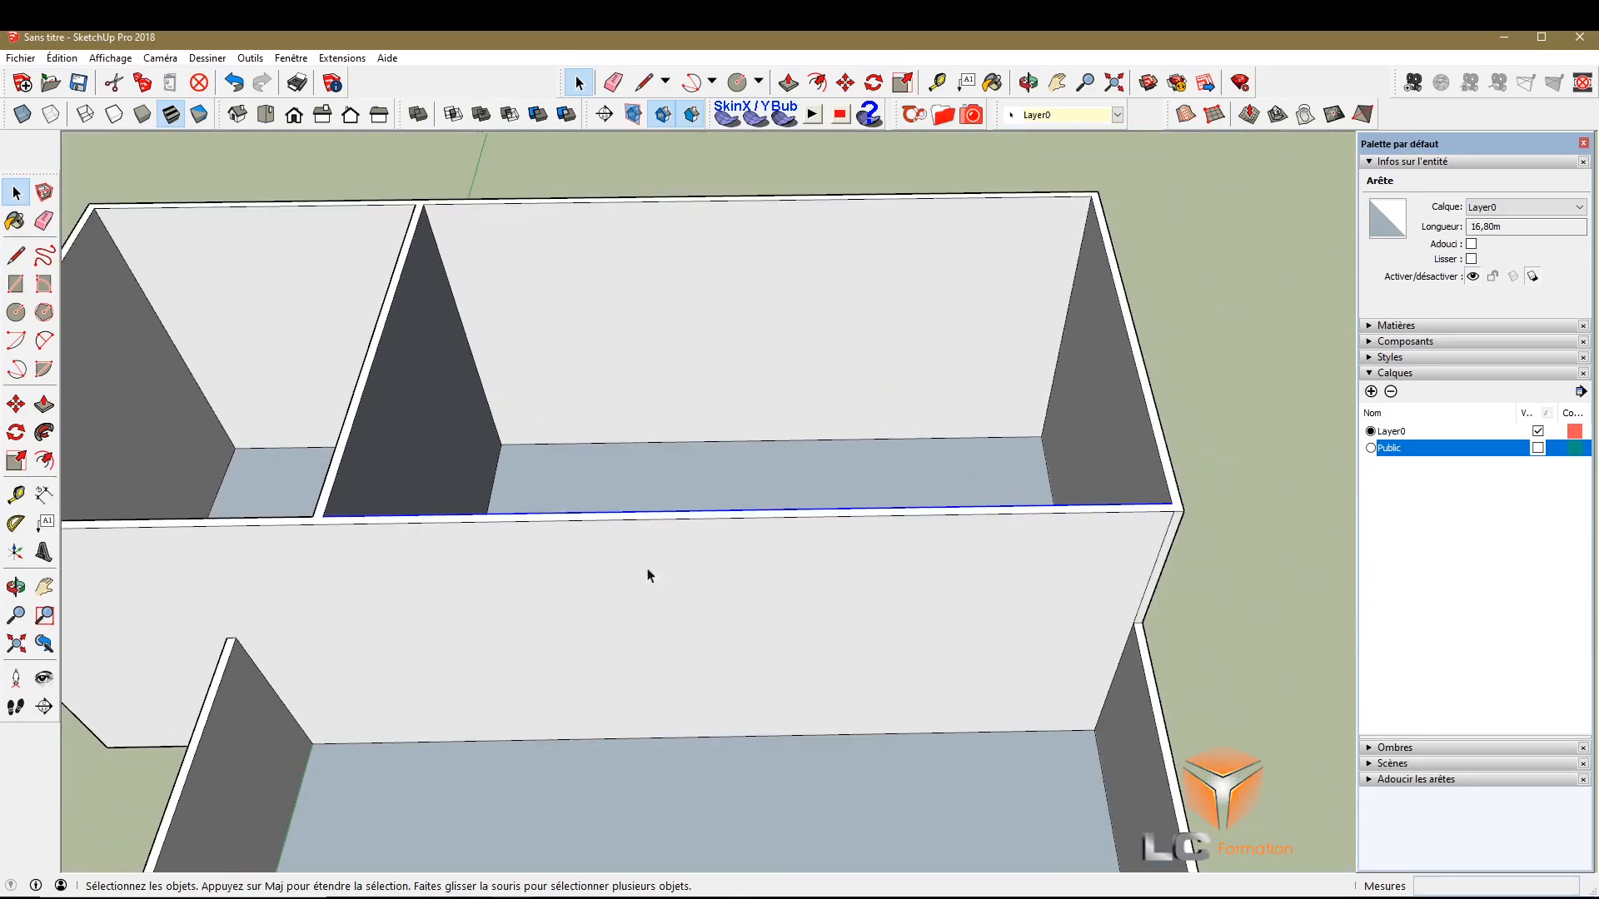
scroll(845, 541, "up", 1)
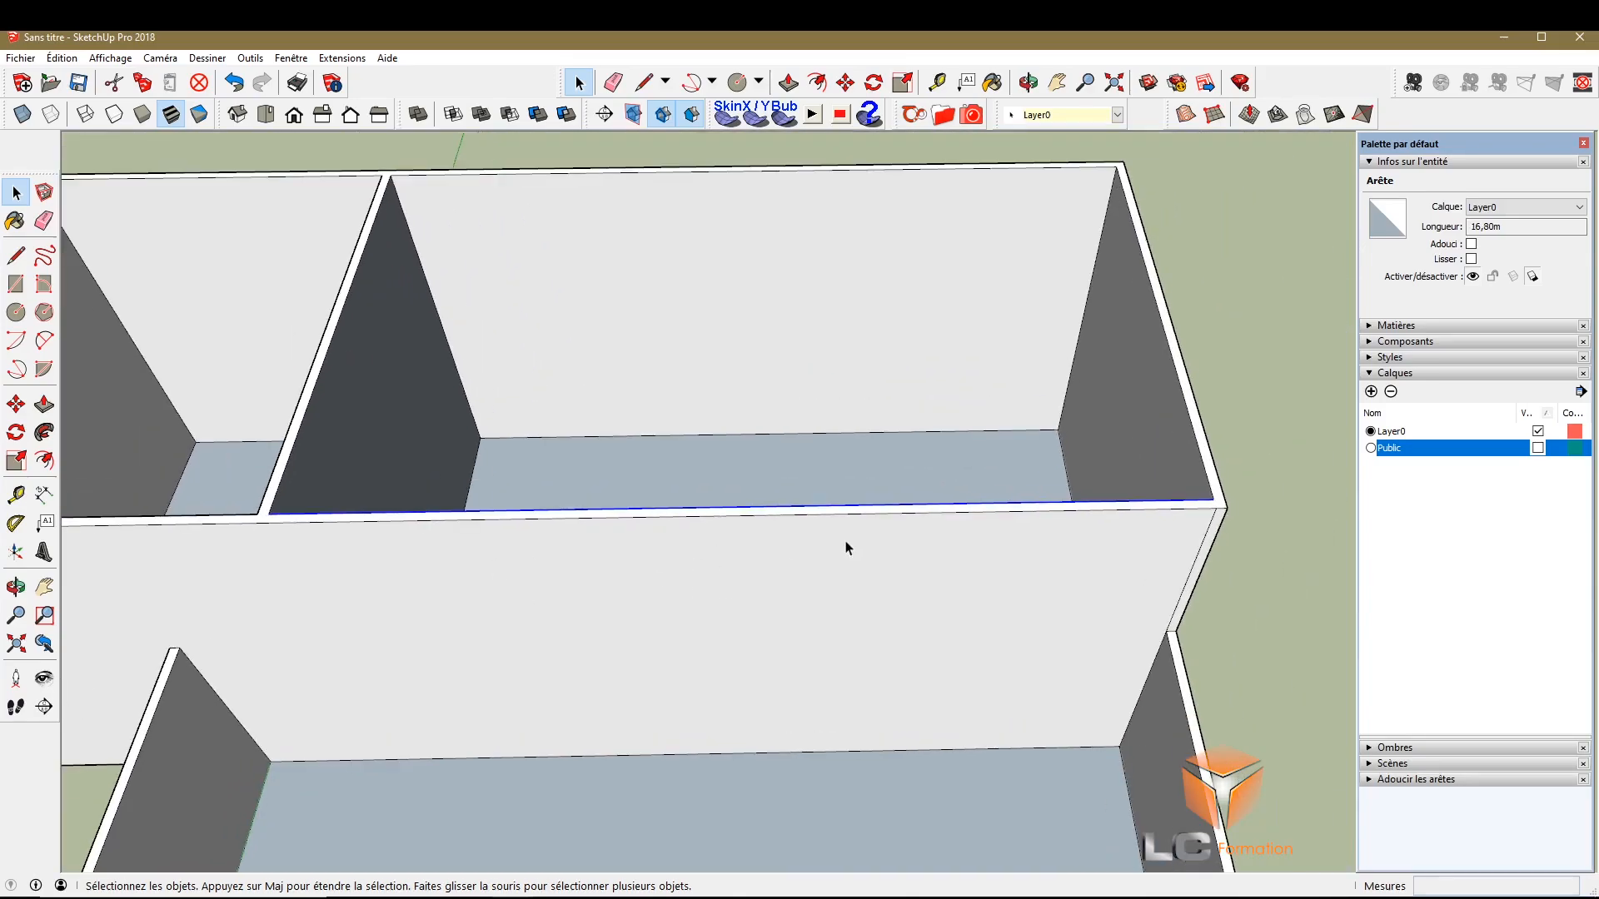
left_click(16, 256)
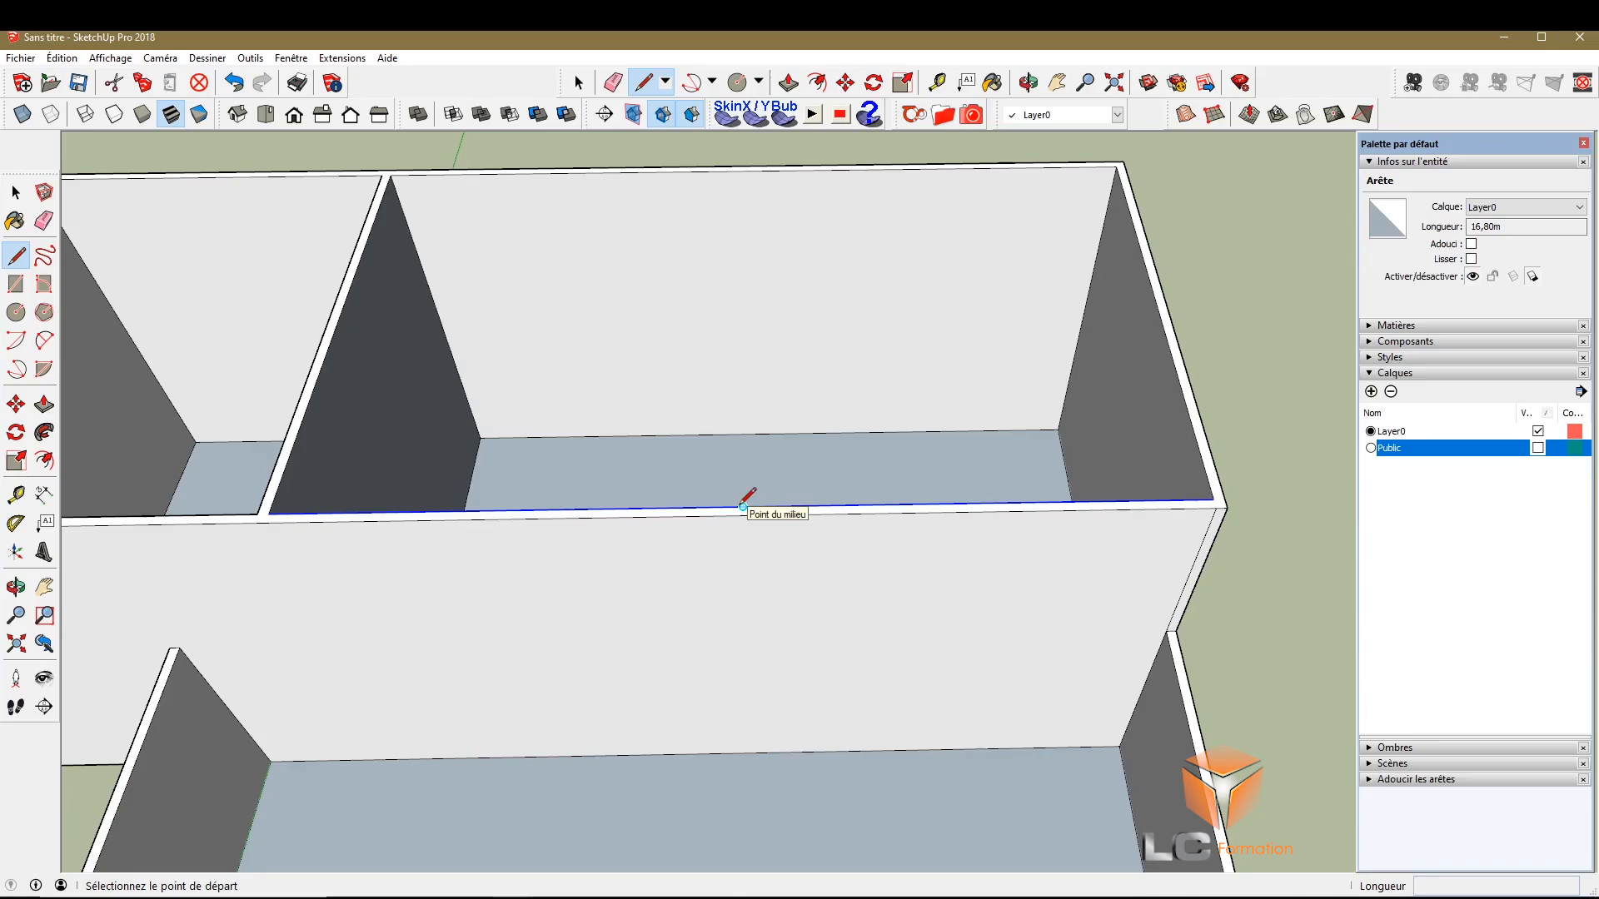
left_click(743, 506)
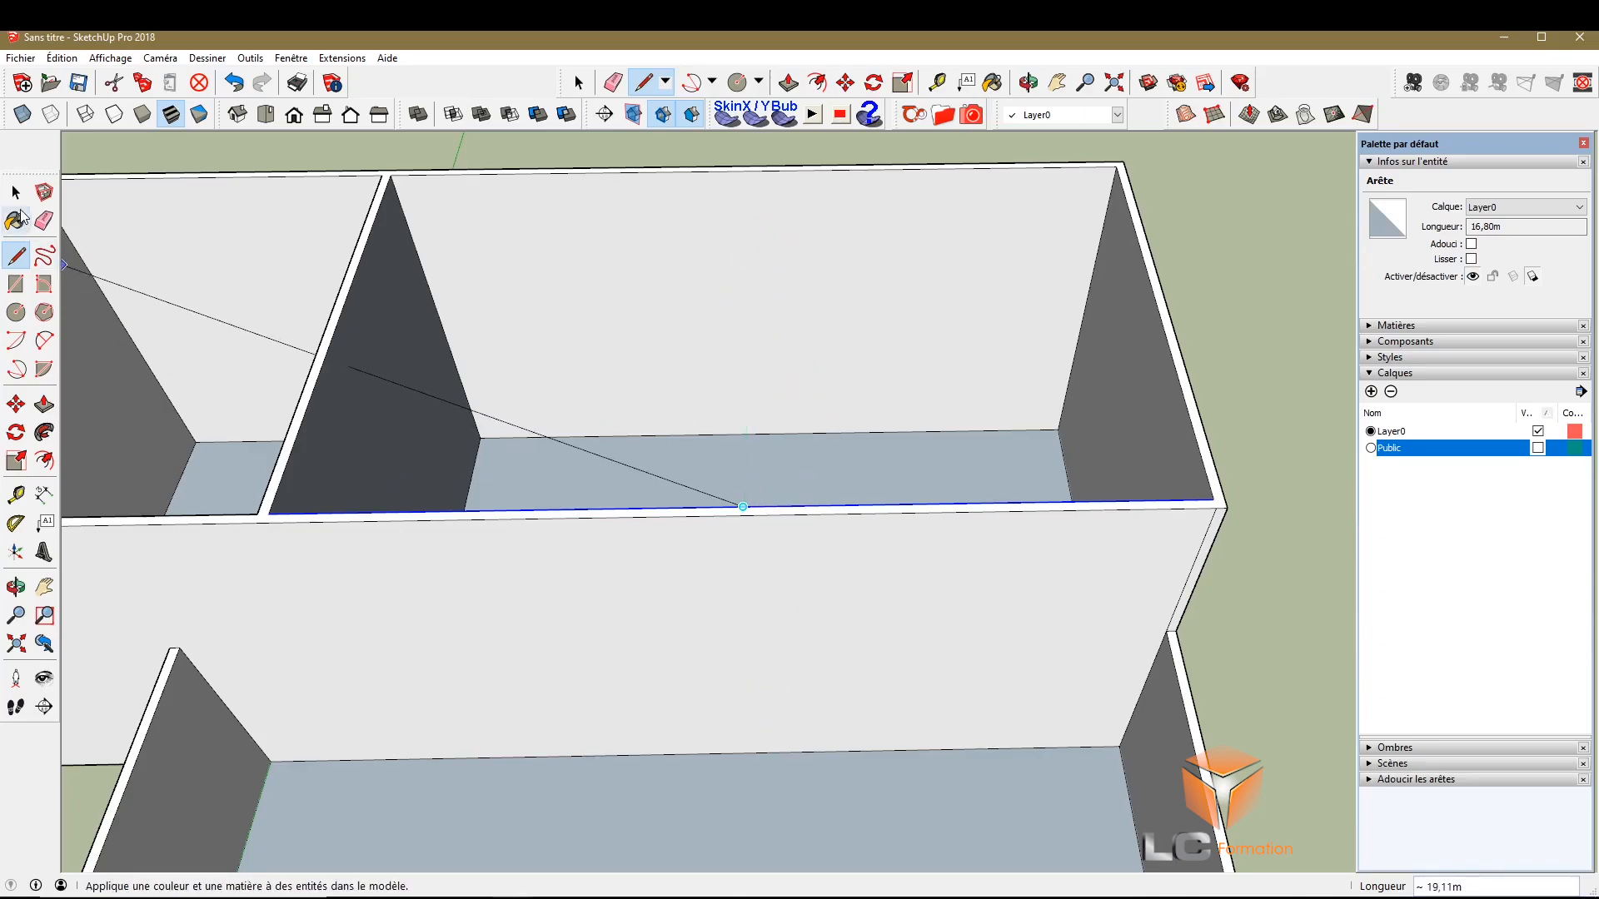
left_click(15, 192)
Examine the whole building from several sides, comparing the raised end block with the main room and side room
scroll(727, 556, "down", 2)
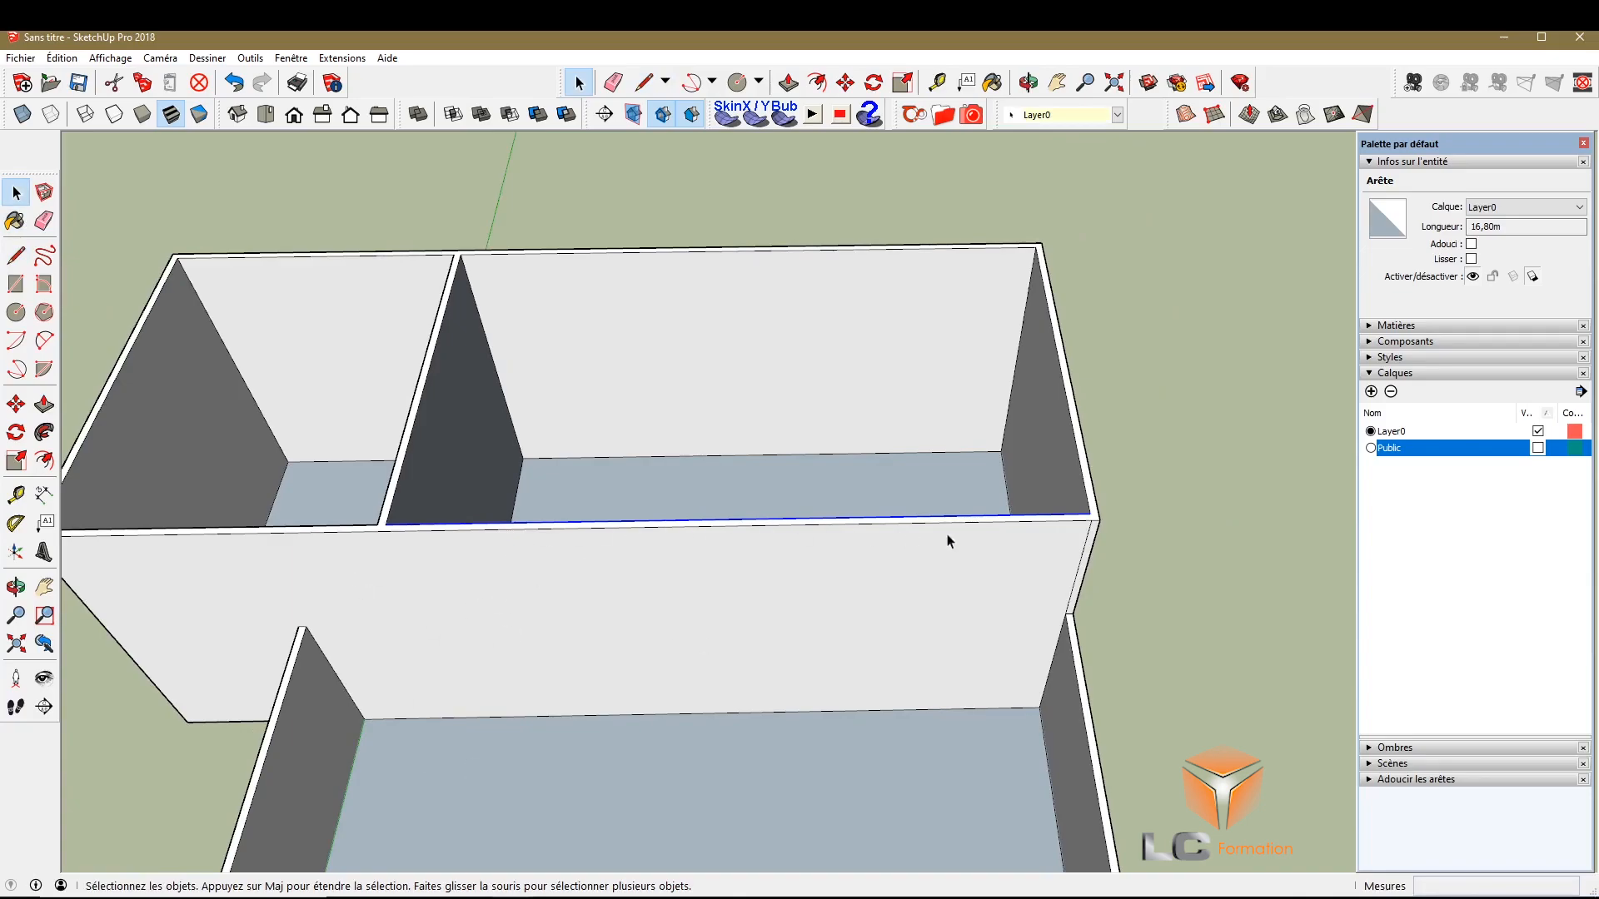
left_click(15, 587)
left_click_drag(636, 664, 687, 580)
key("space")
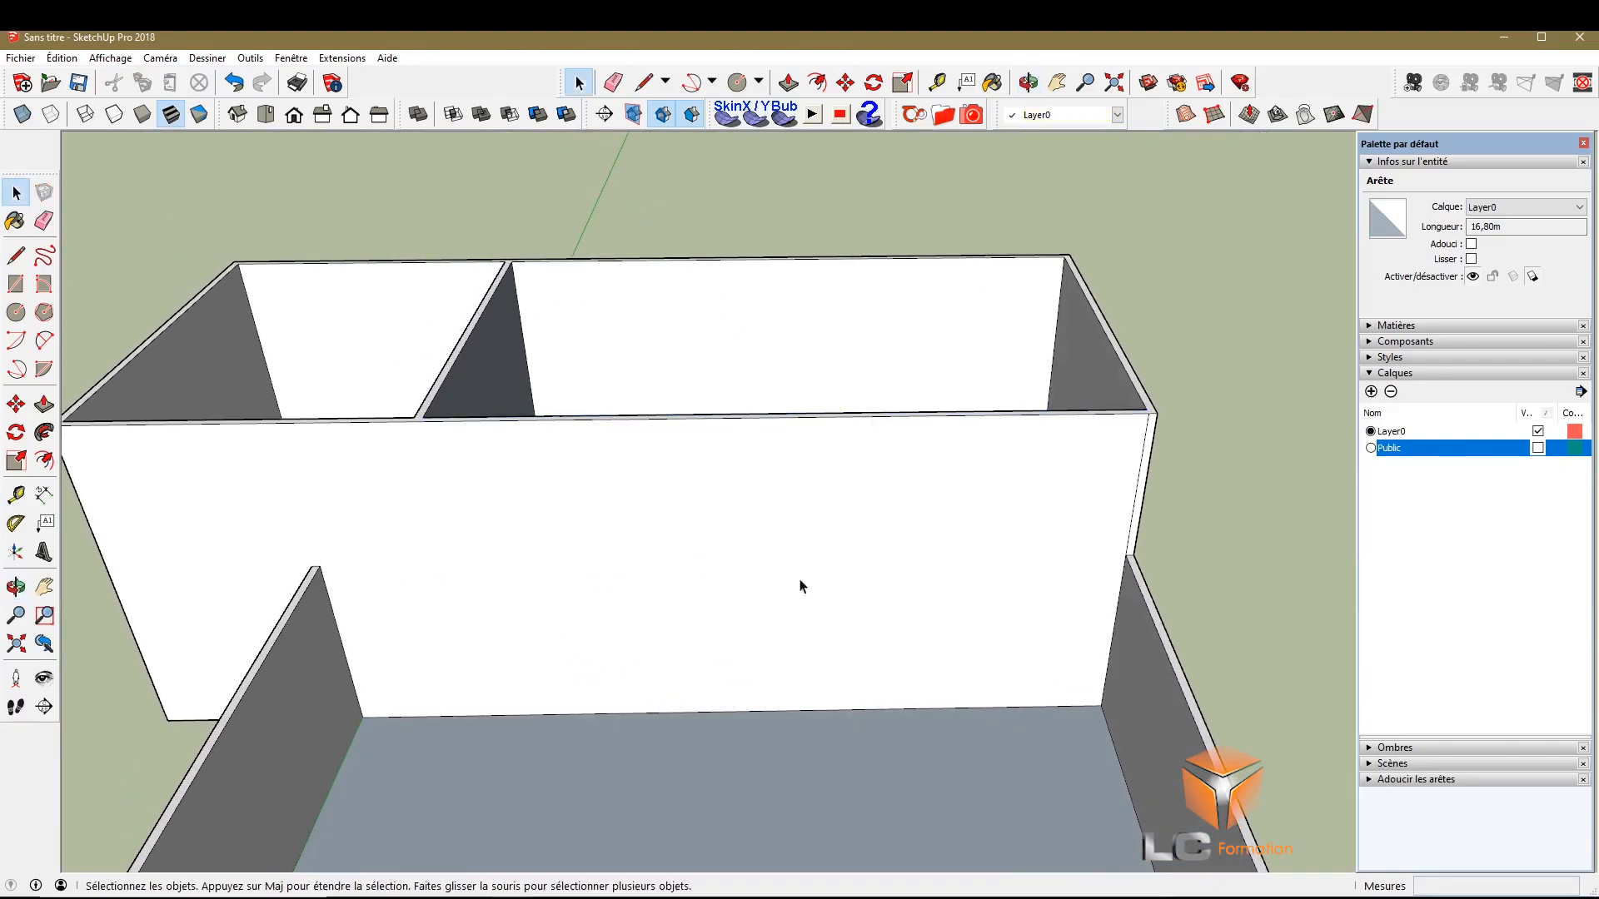
scroll(786, 571, "down", 5)
scroll(733, 492, "down", 6)
scroll(755, 581, "up", 4)
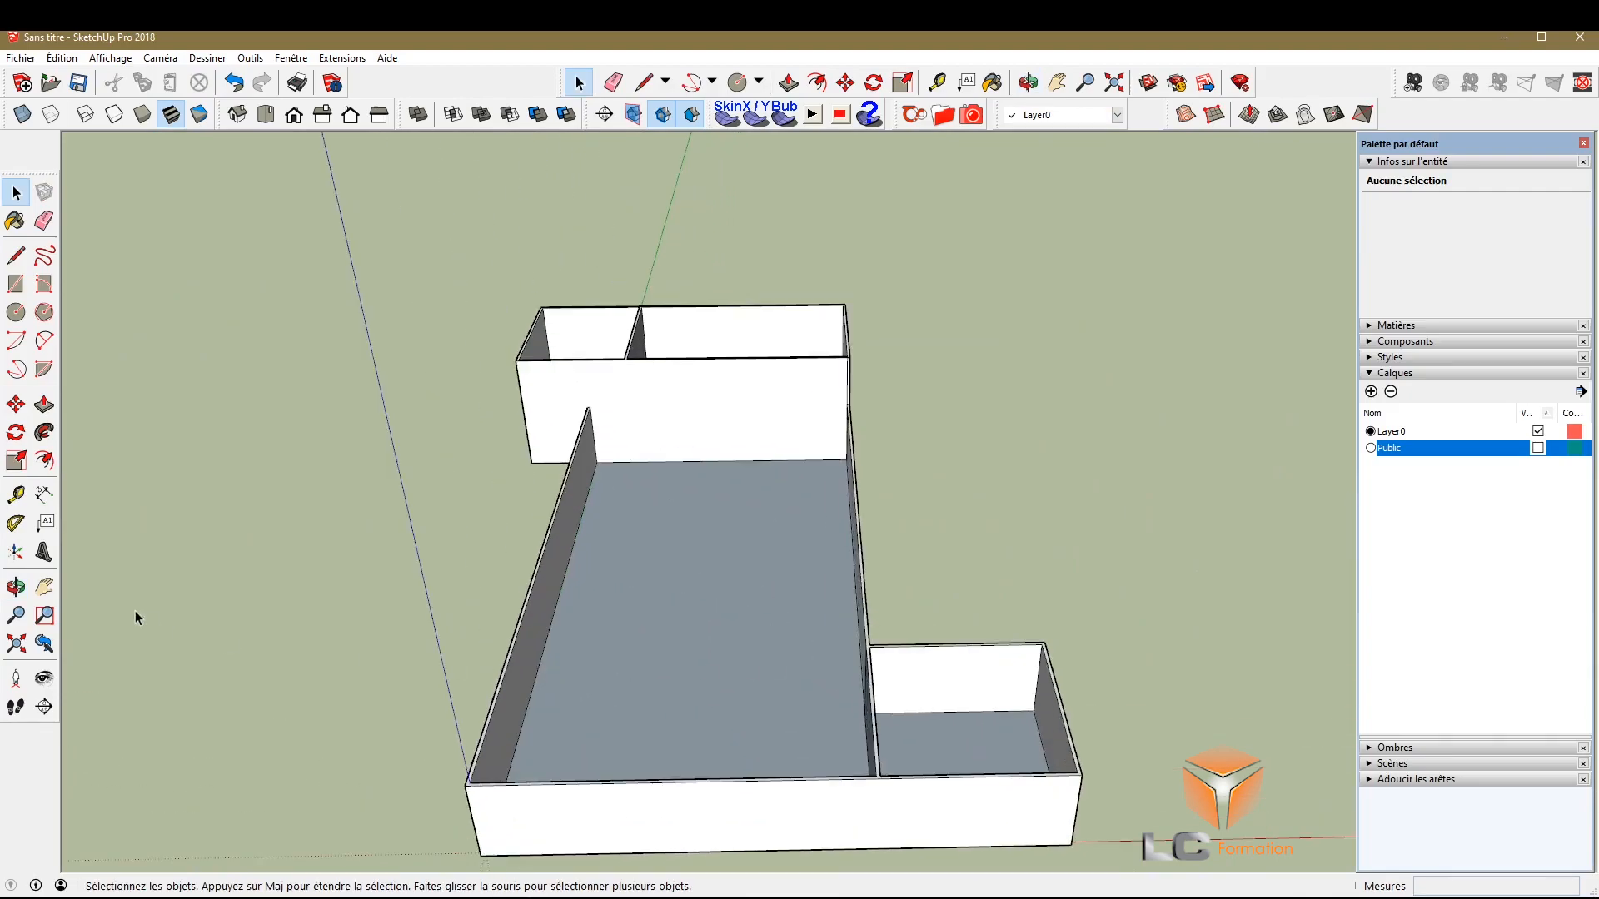
left_click(16, 587)
left_click_drag(924, 778, 644, 730)
left_click_drag(959, 468, 553, 582)
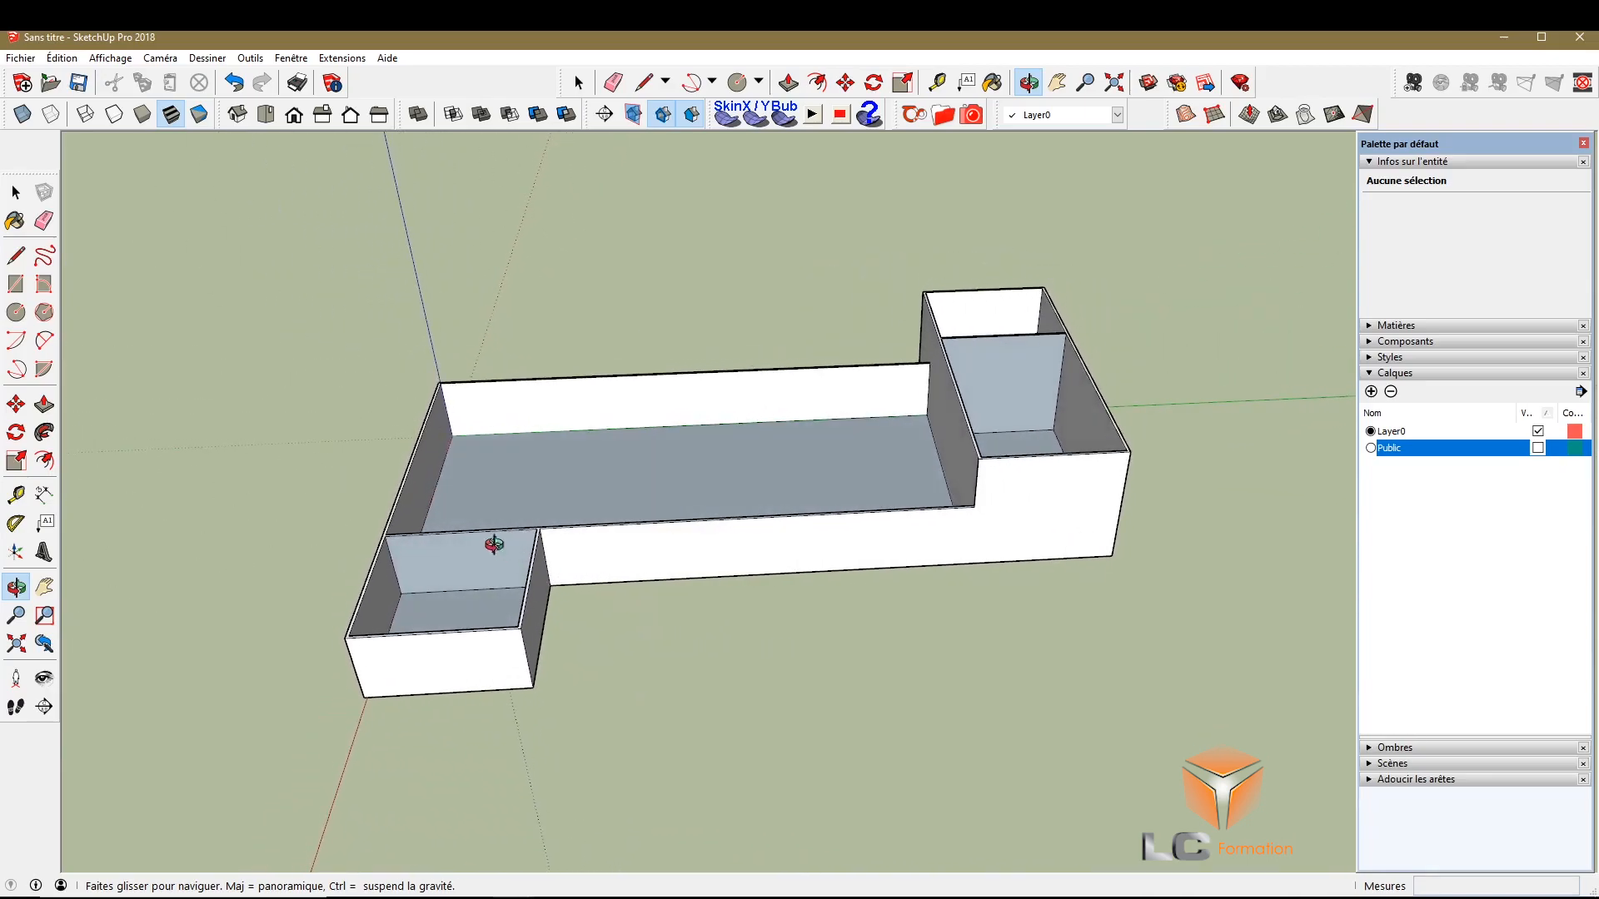
left_click_drag(617, 514, 974, 447)
left_click_drag(738, 499, 468, 528)
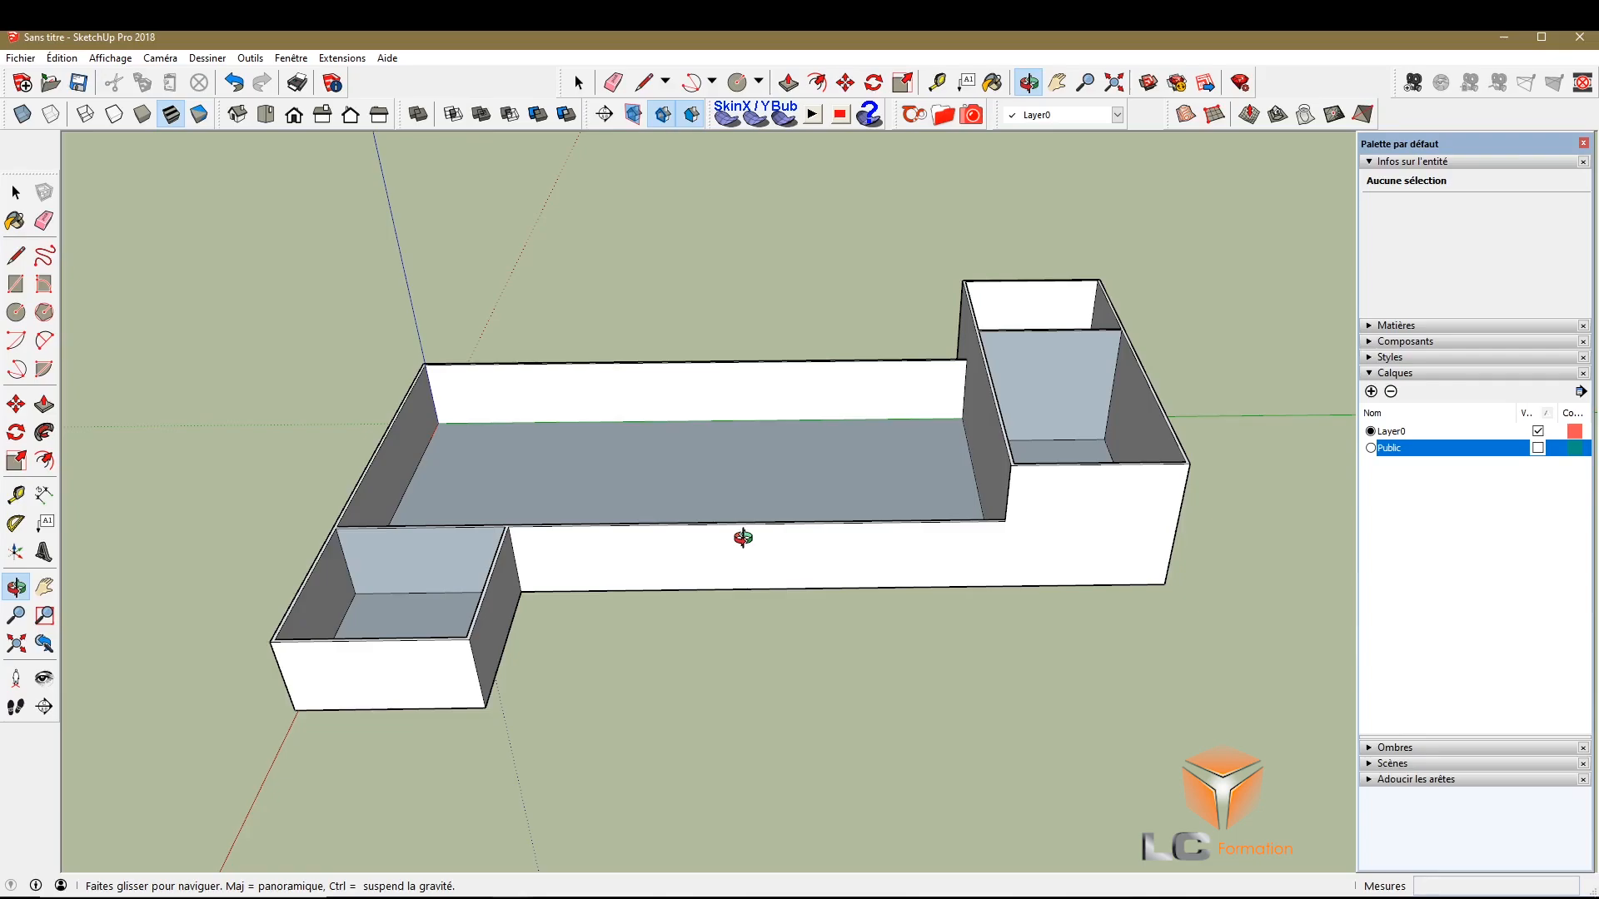
mouse_move(602, 439)
left_mouse_down()
mouse_move(1372, 560)
mouse_move(1151, 366)
left_mouse_up()
Try placing a guide parallel to the raised wall's inner top edge, and undo it
scroll(791, 342, "up", 4)
scroll(771, 354, "up", 3)
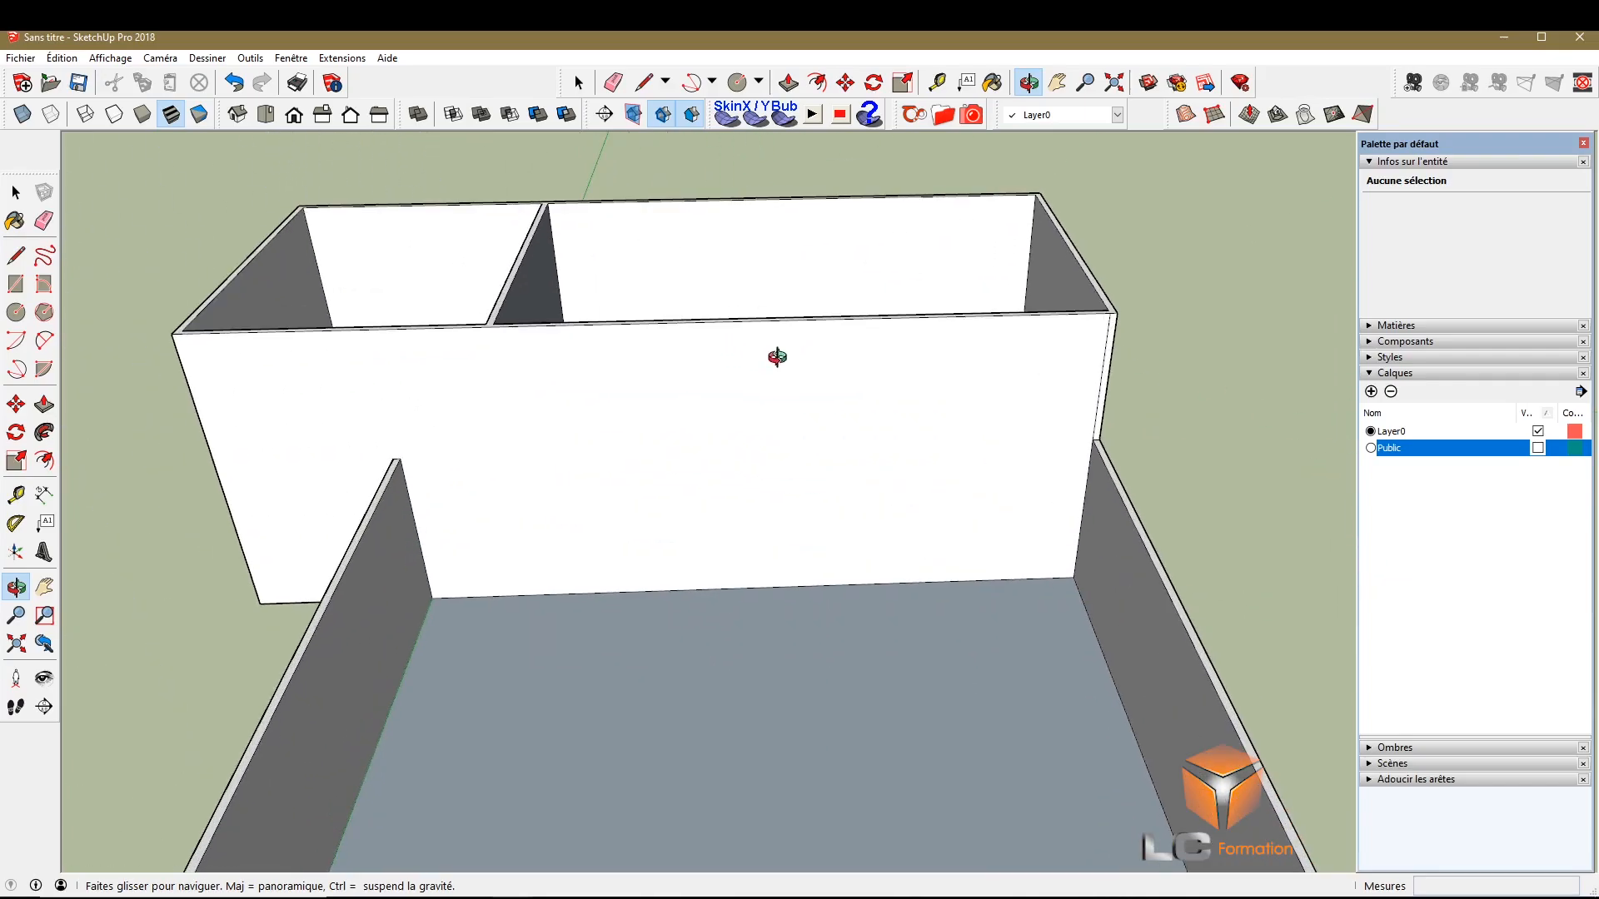
scroll(673, 483, "up", 4)
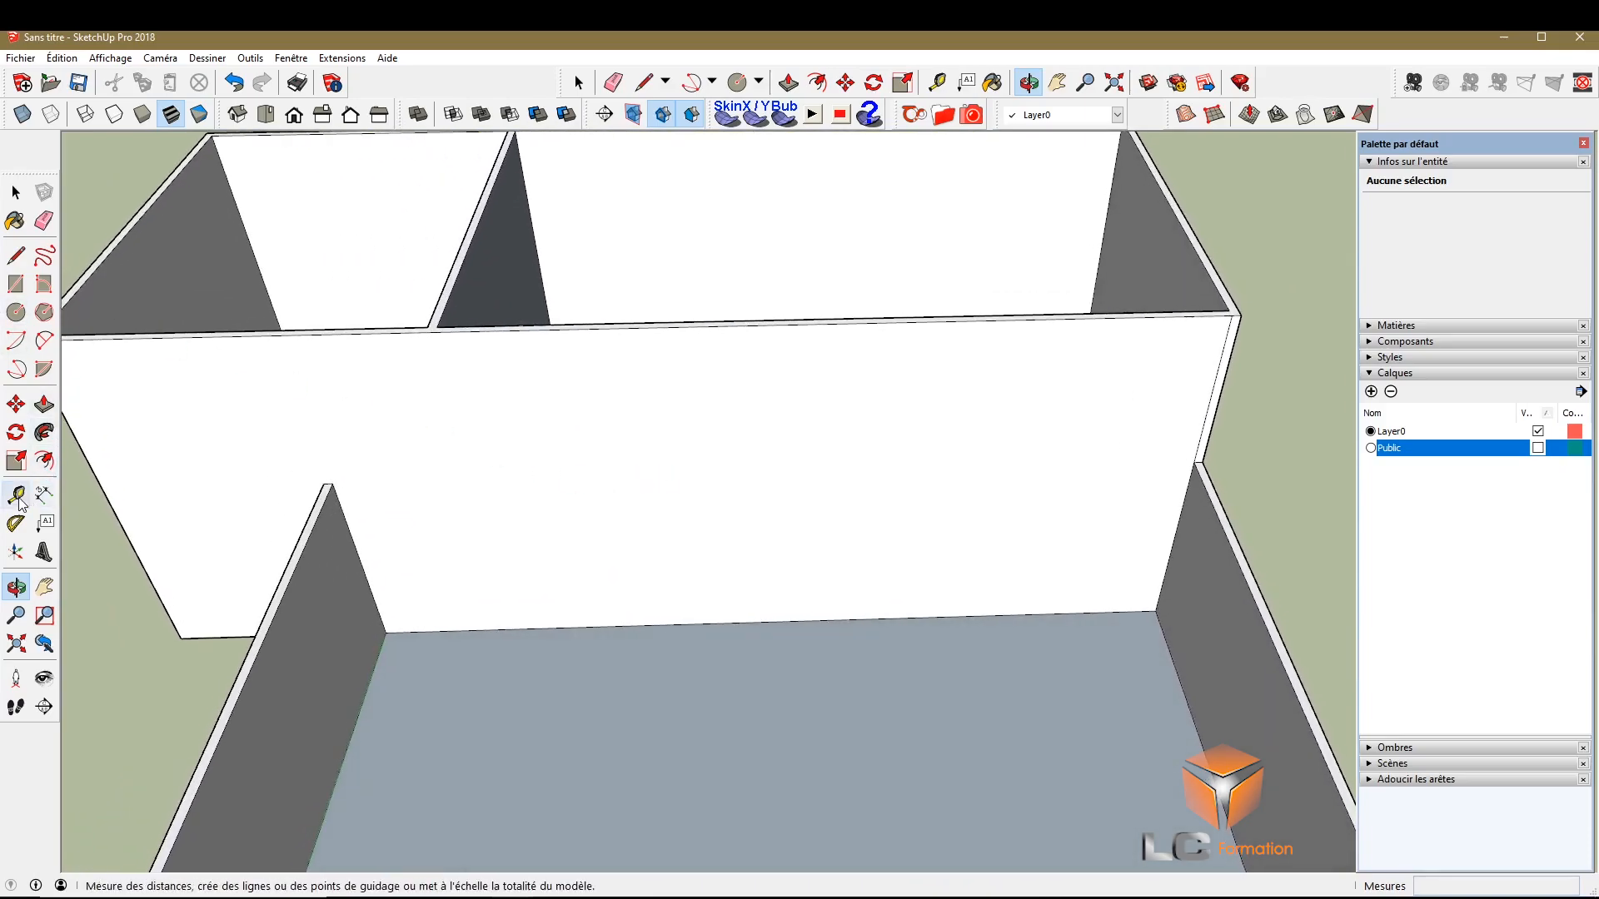
left_click(16, 258)
scroll(392, 320, "up", 5)
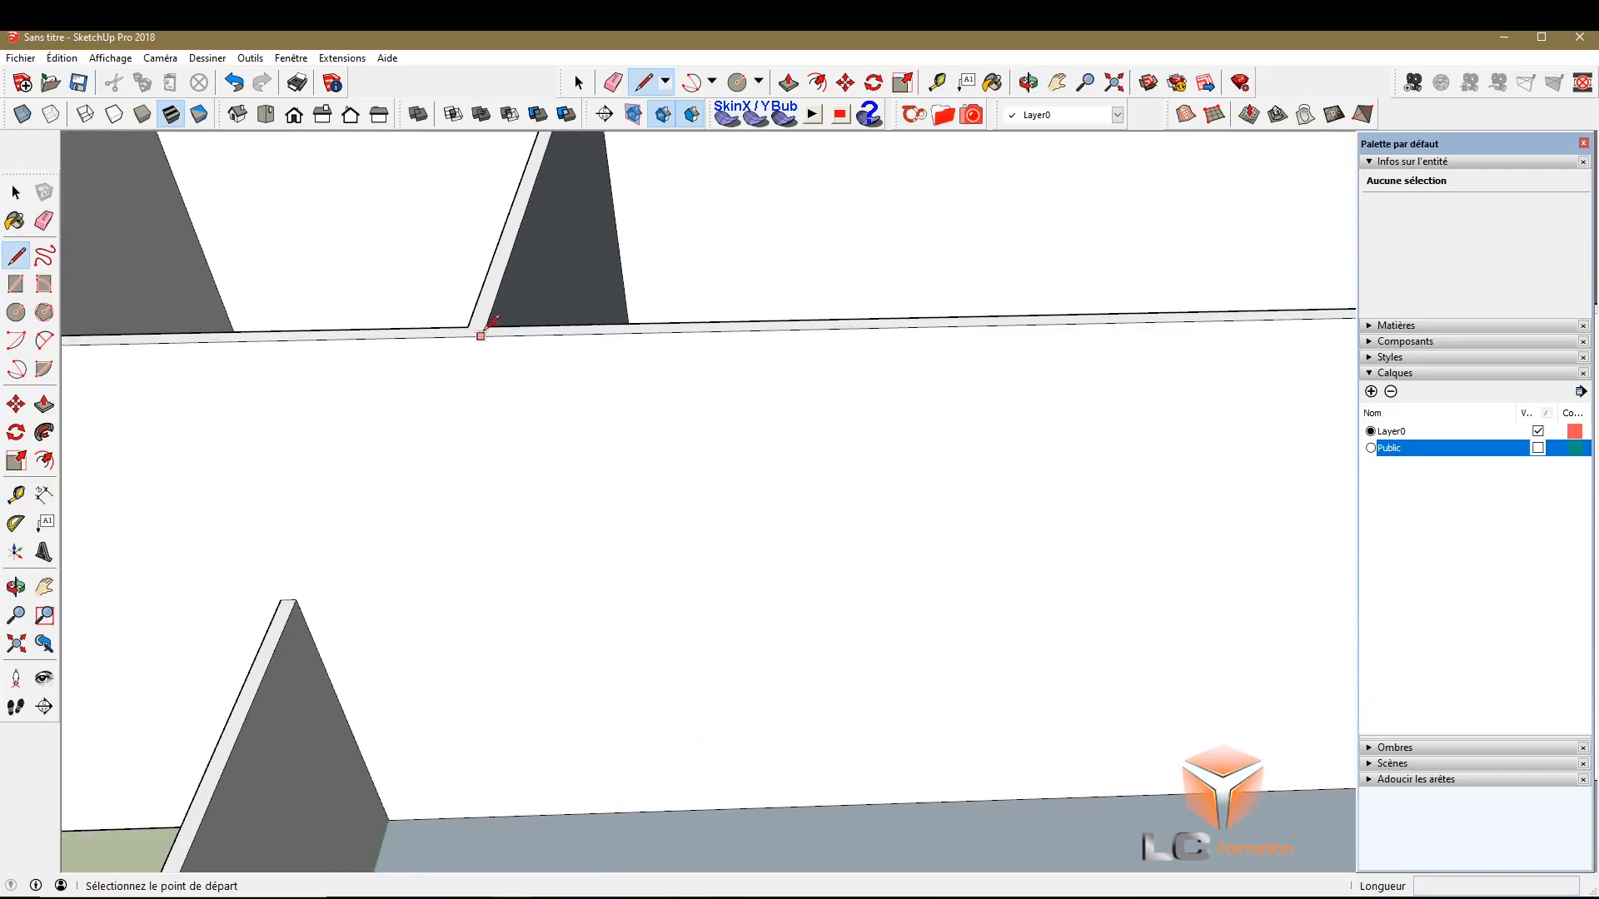
left_click(16, 495)
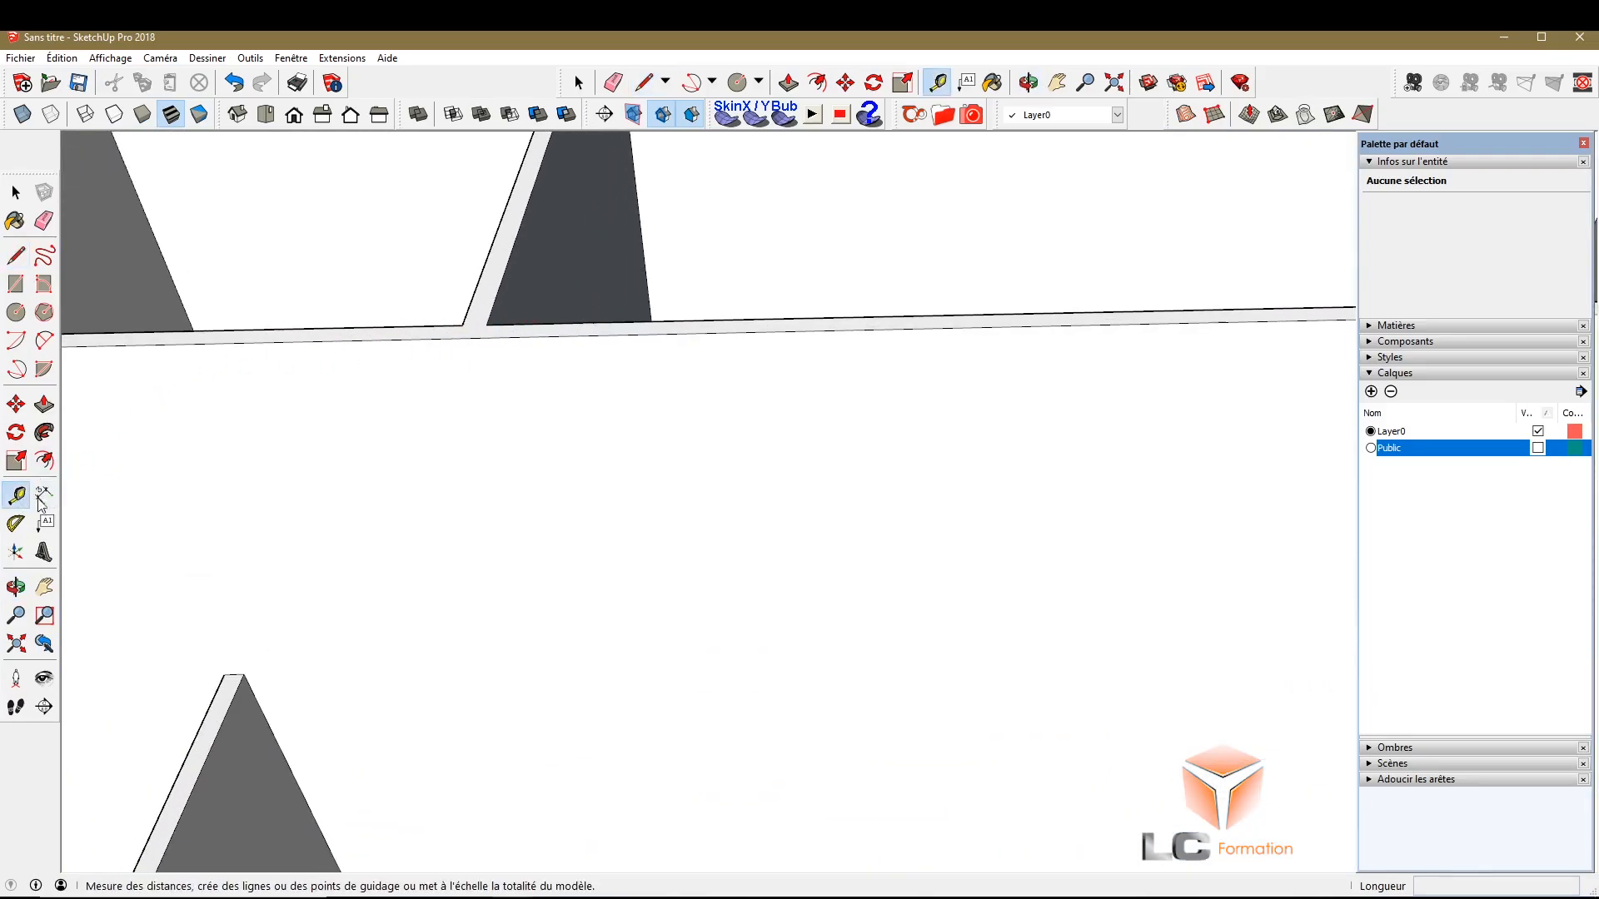
scroll(382, 291, "down", 5)
scroll(385, 286, "down", 2)
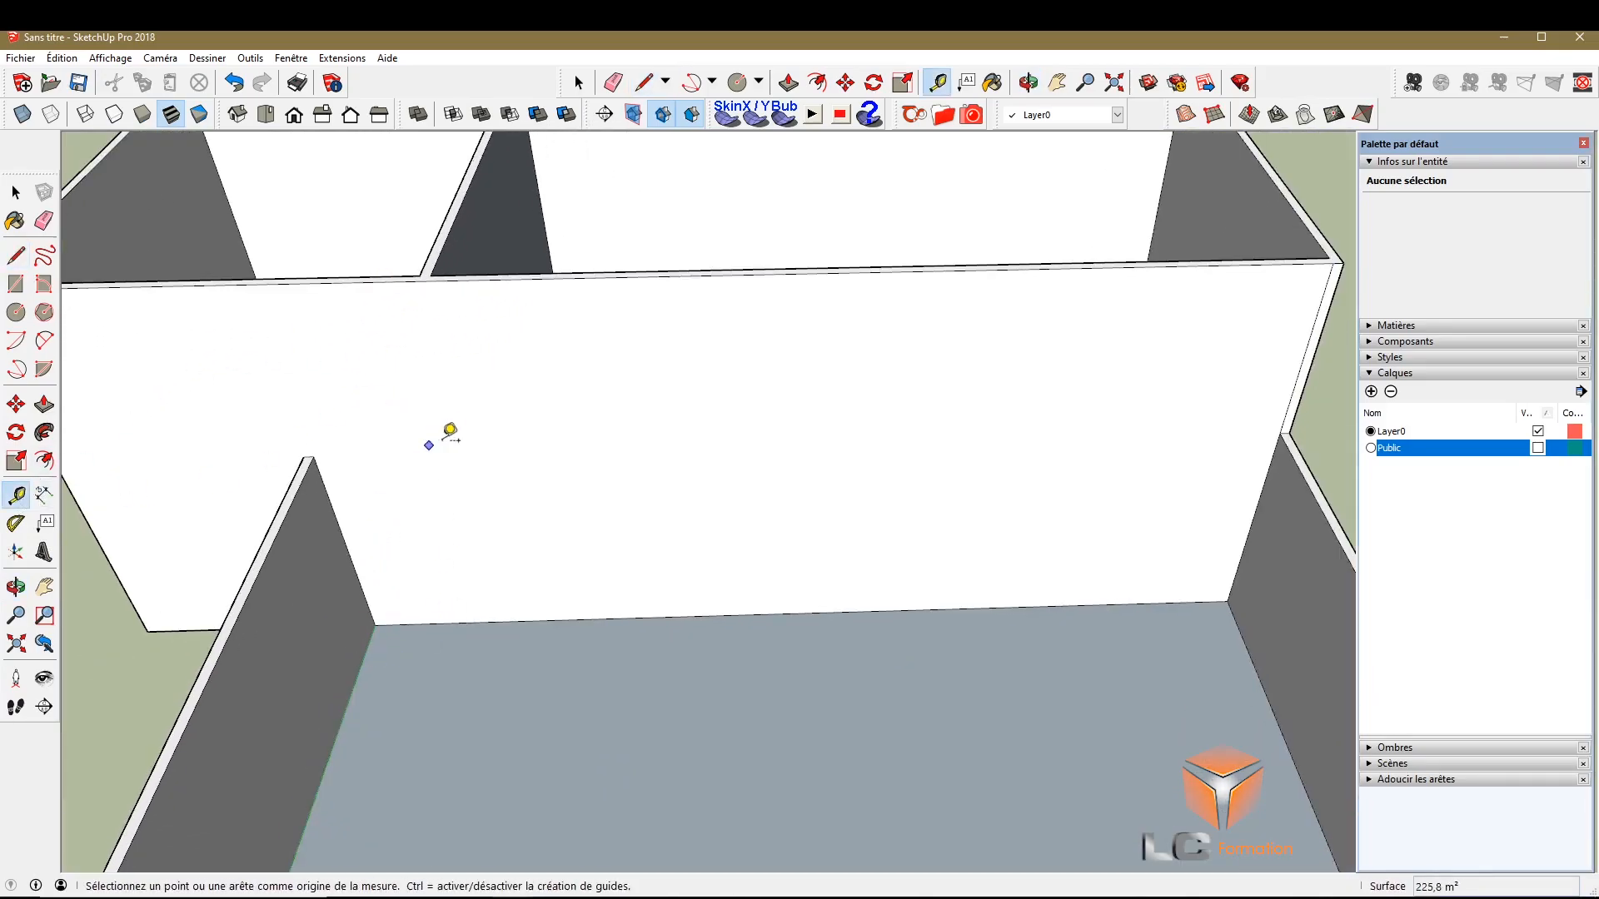
scroll(424, 278, "up", 2)
scroll(342, 157, "up", 2)
scroll(523, 367, "down", 4)
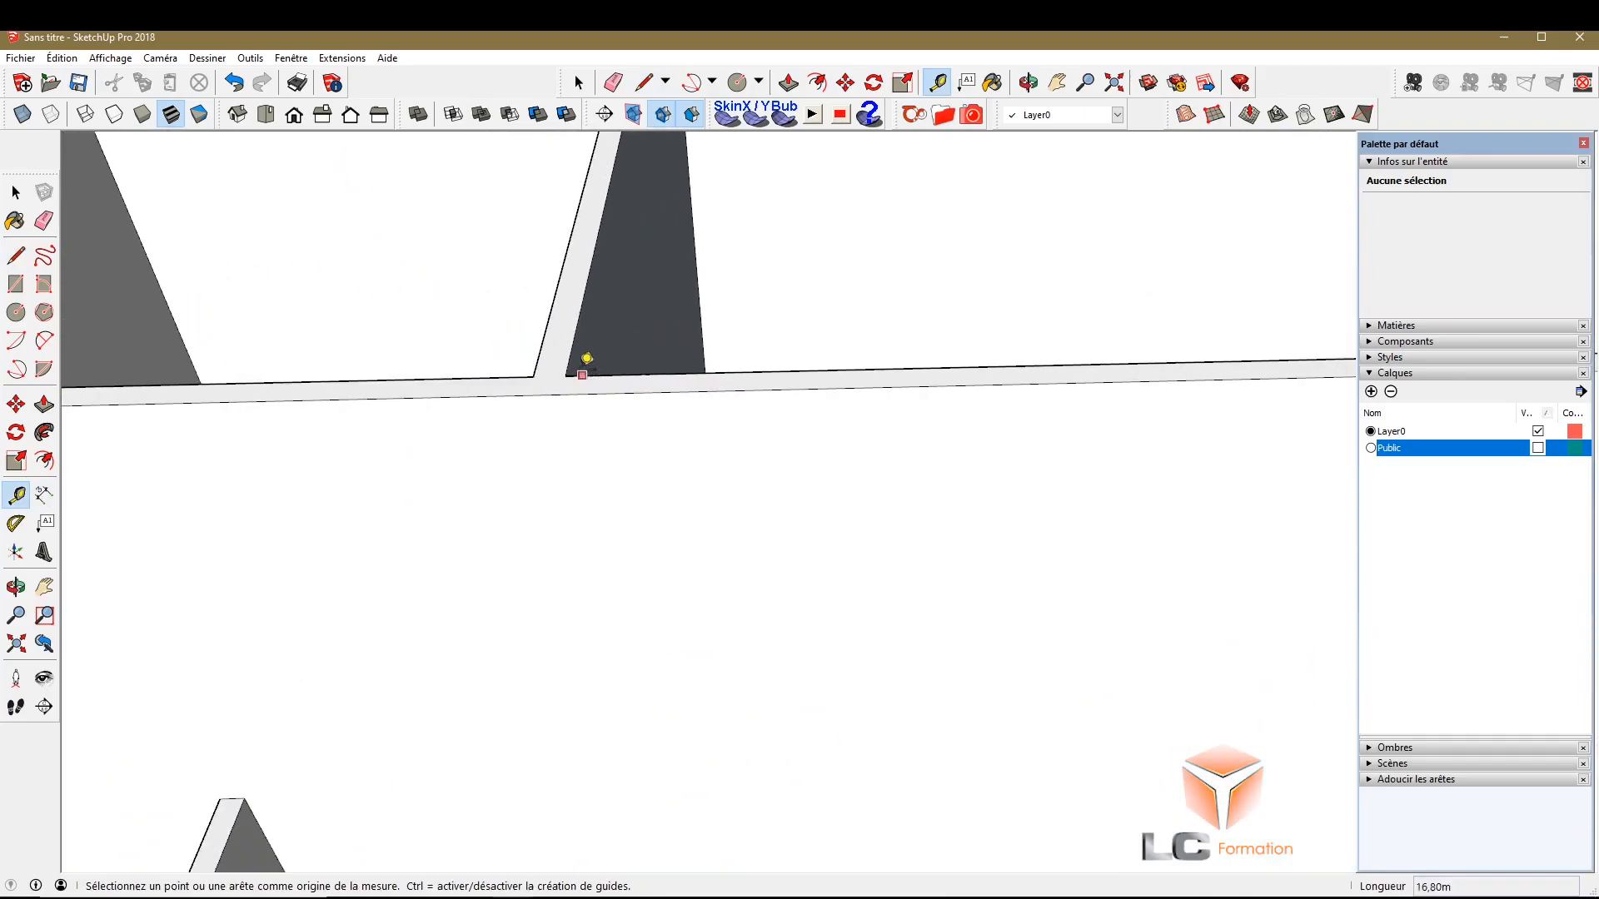
left_click(781, 368)
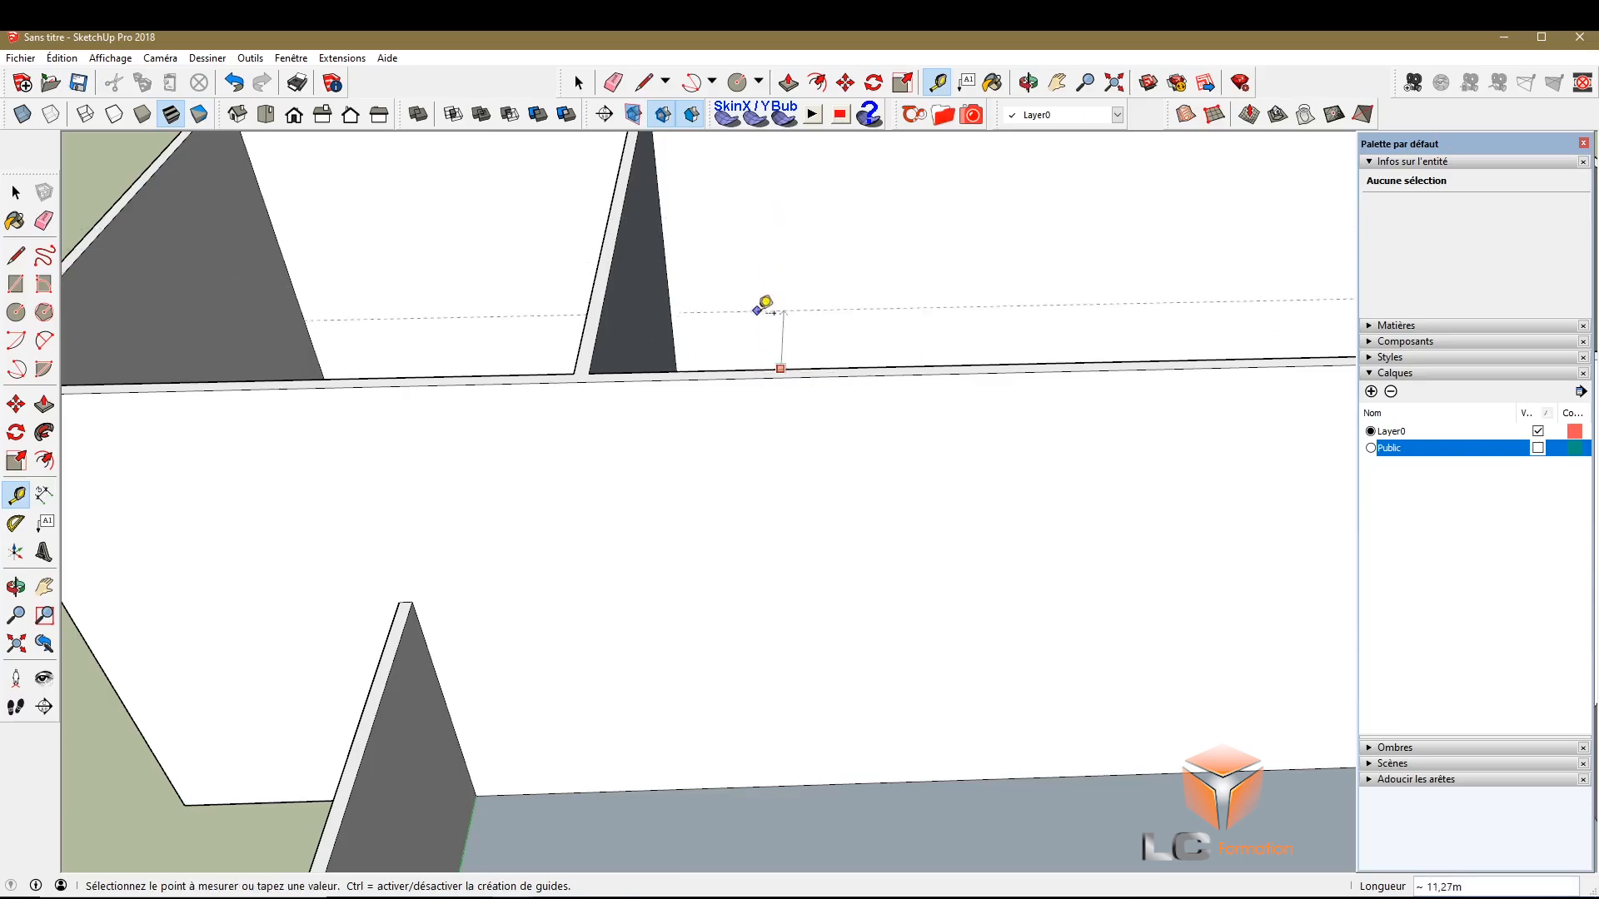
left_click(801, 218)
key("ctrl+z")
scroll(533, 542, "up", 3)
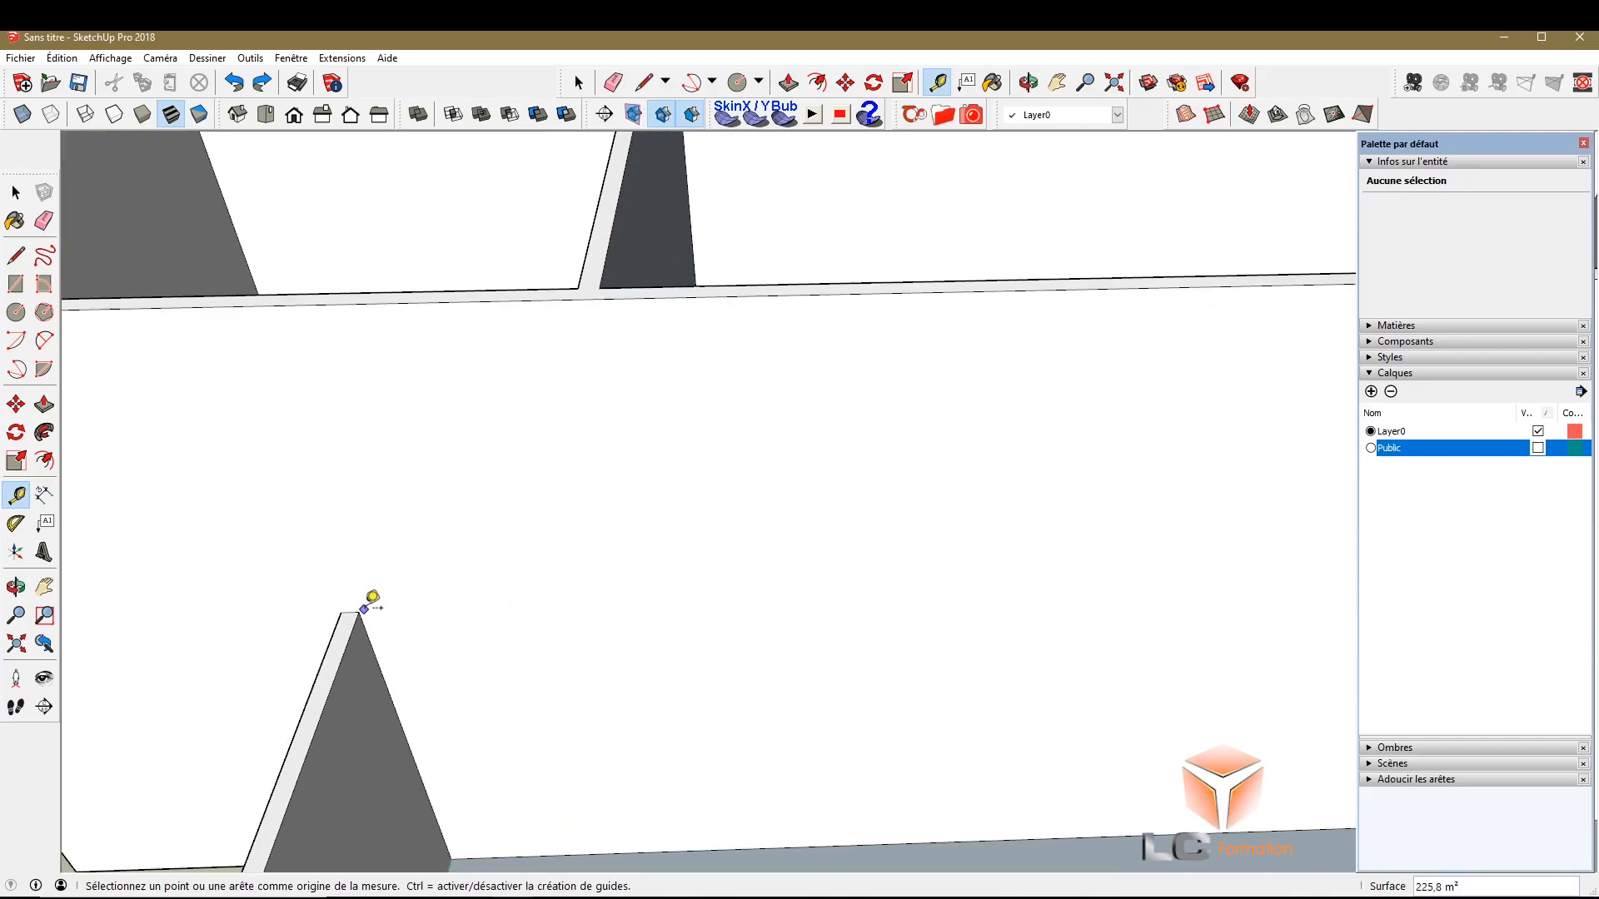
Try placing a horizontal guide across the raised wall from the long wall's top inner corner, and starting a vertical line at the guide's end
left_click(359, 612)
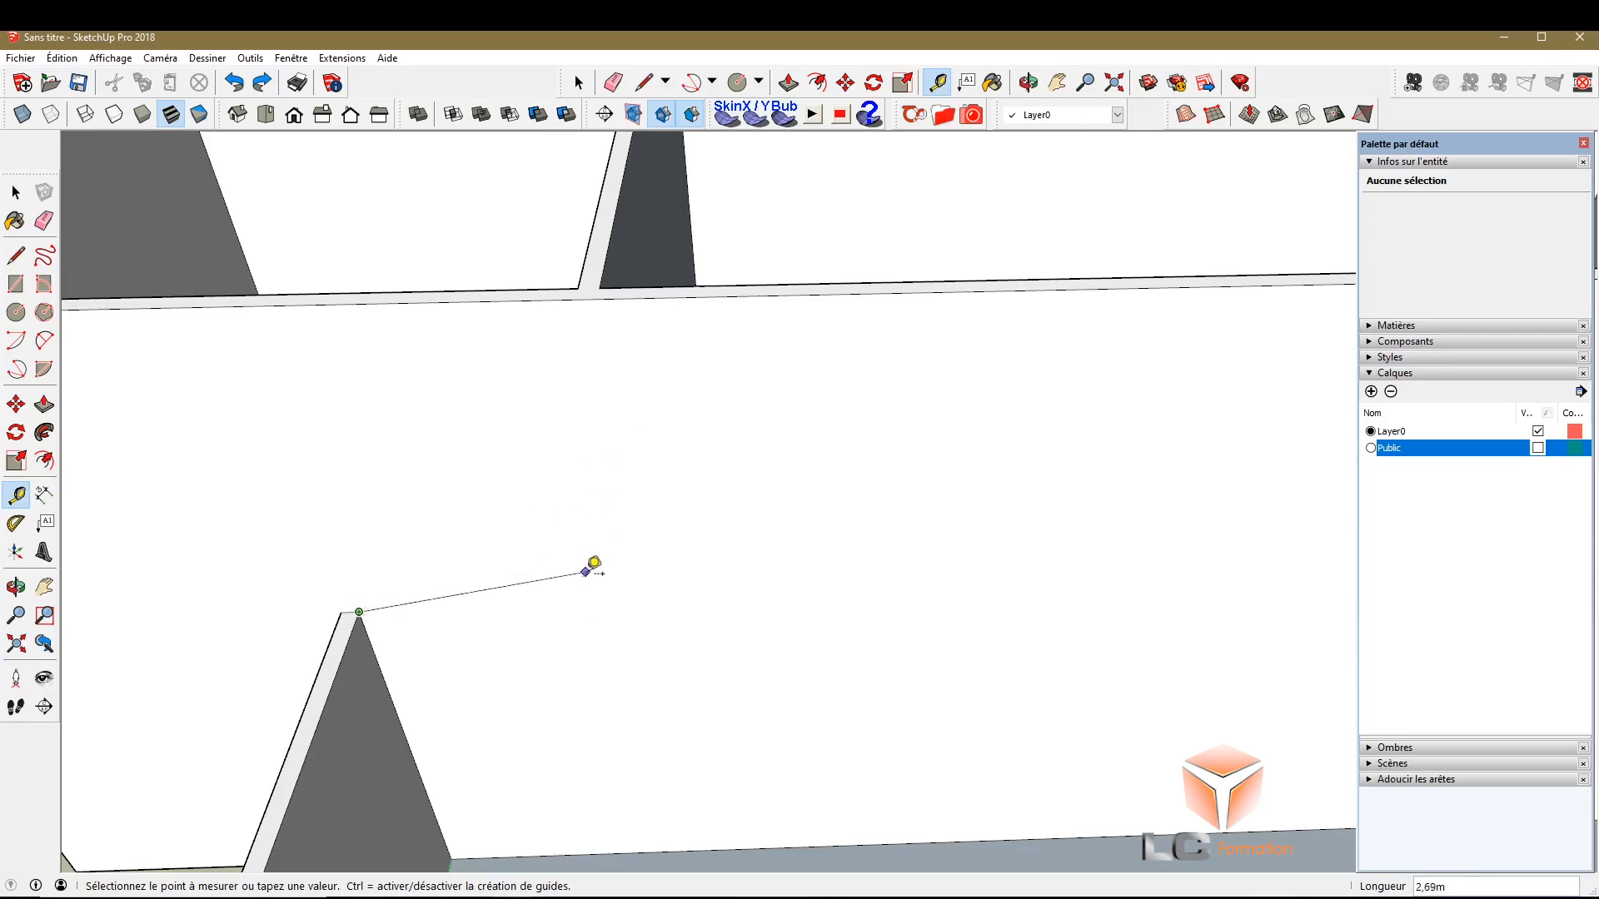
left_click(582, 605)
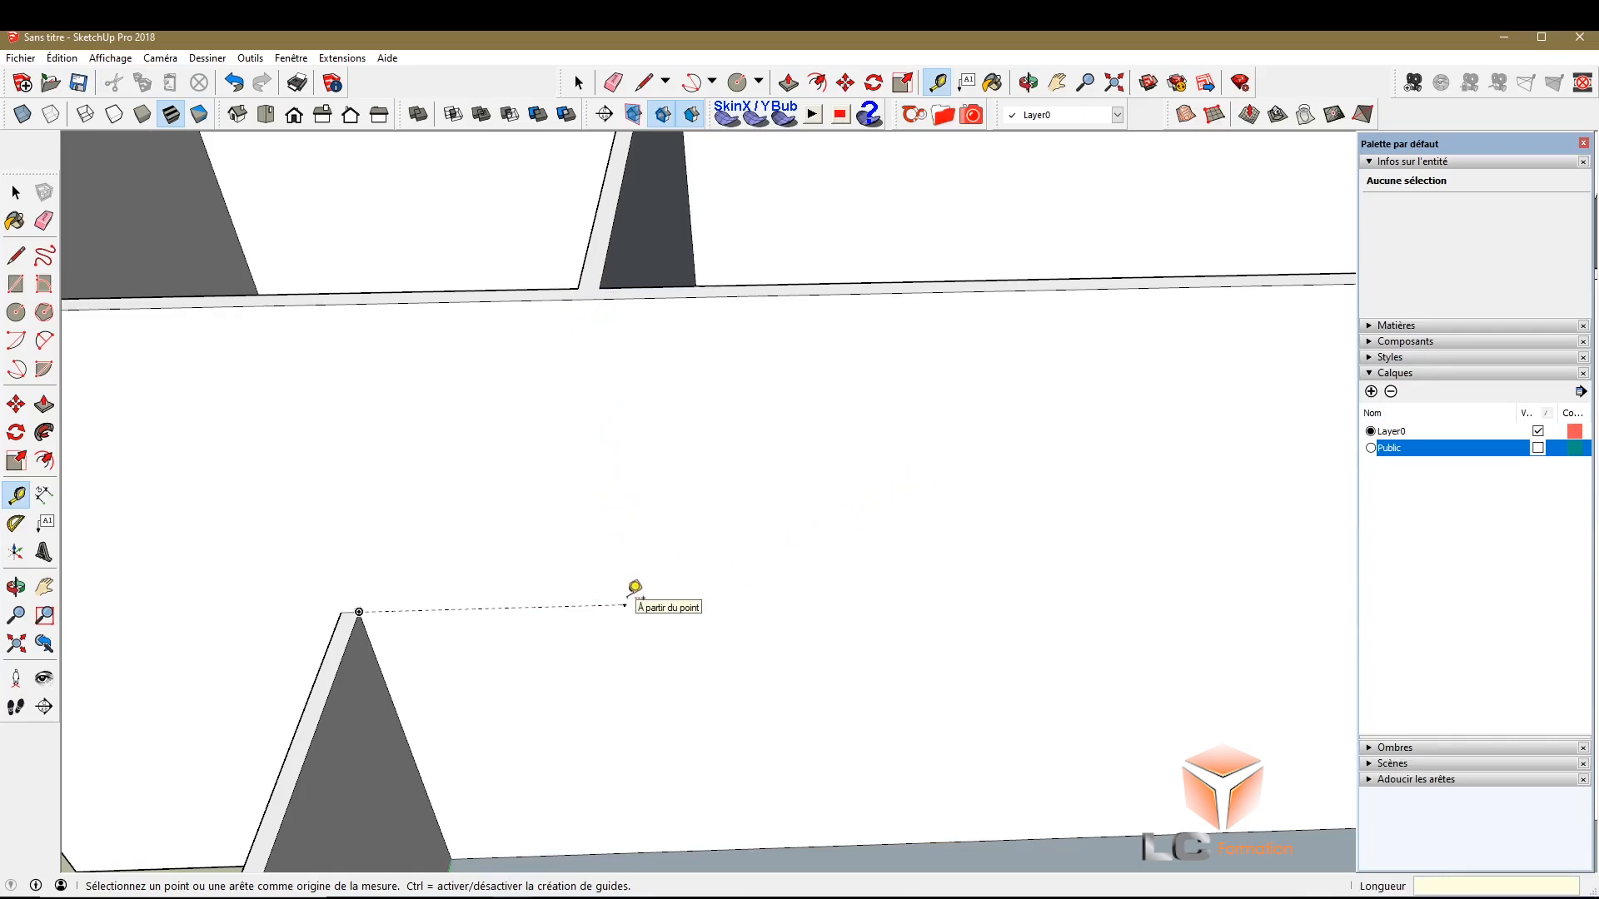
left_click(16, 255)
left_click(625, 604)
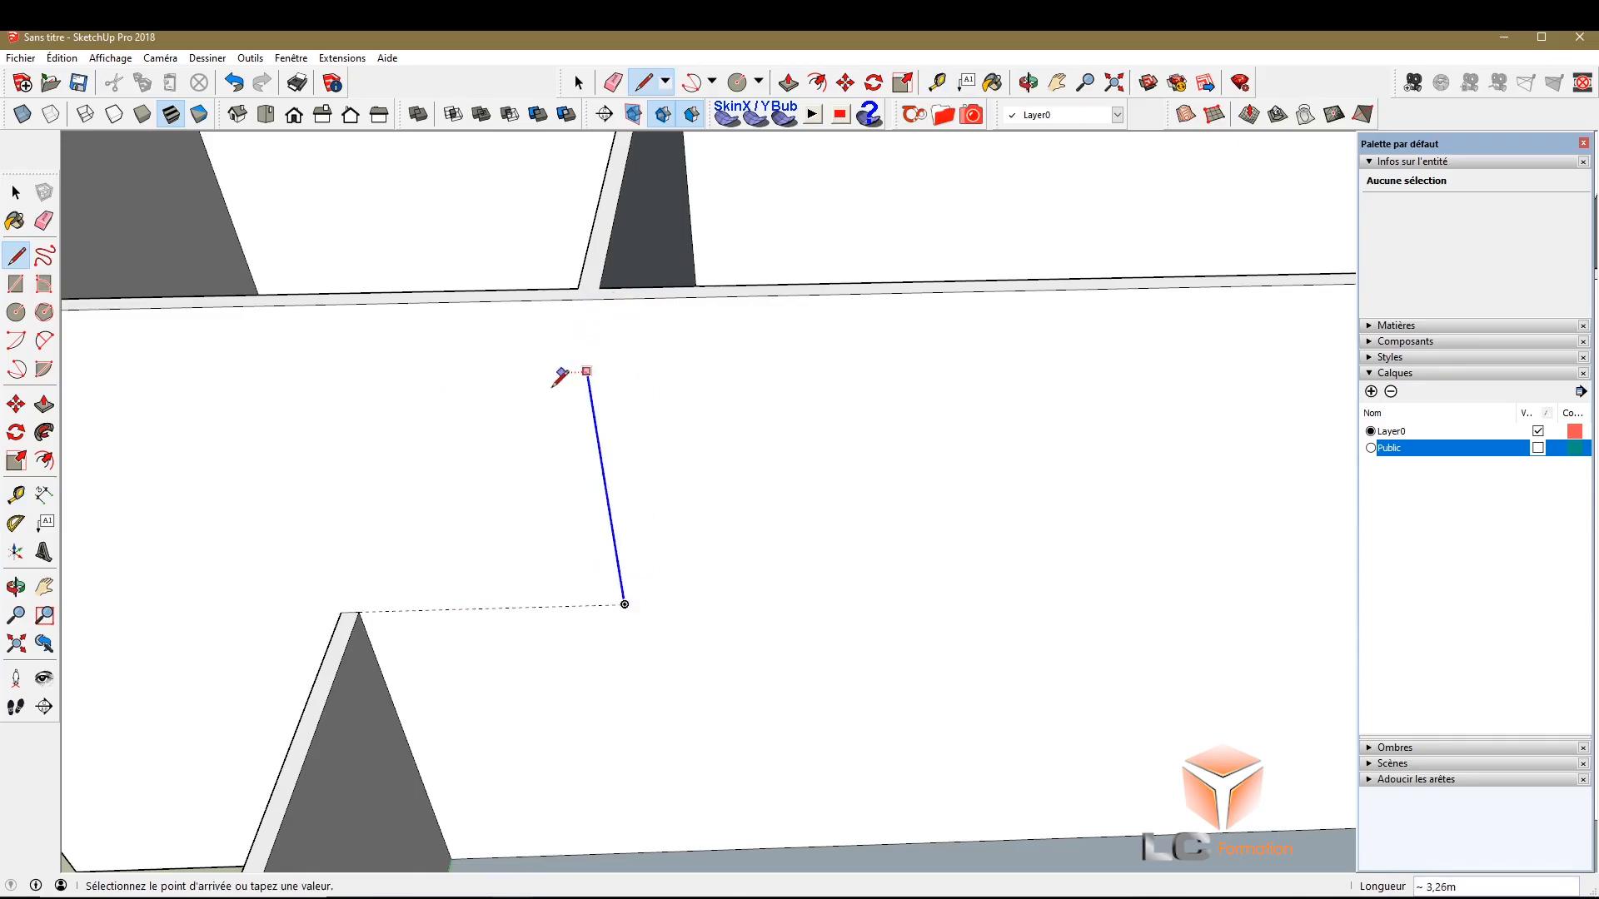
key("Escape")
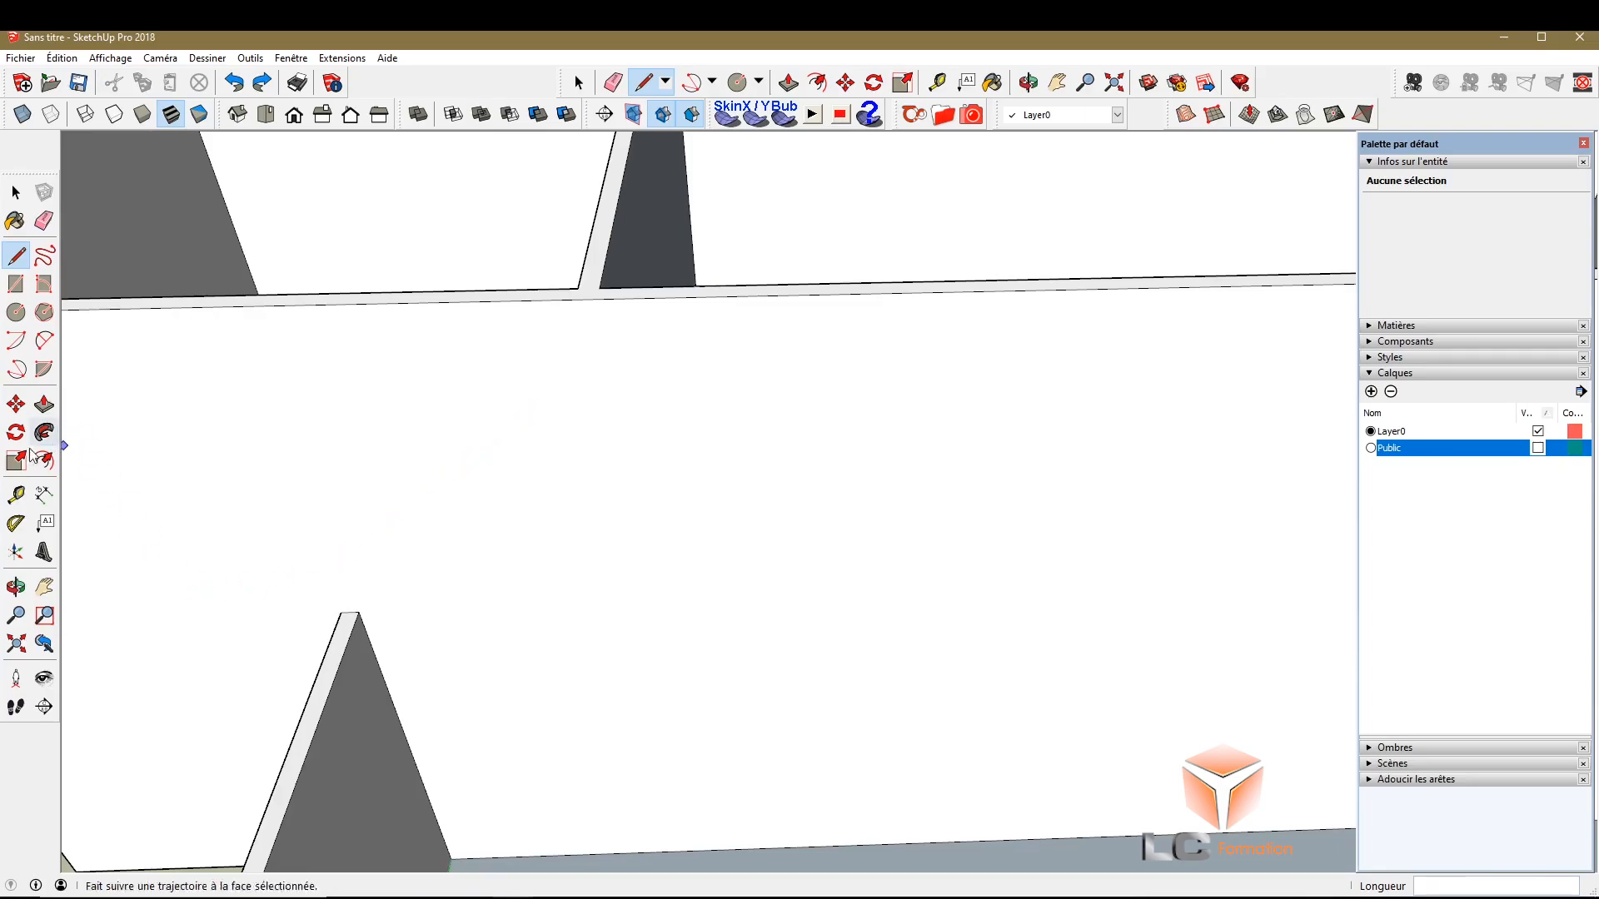
Try placing a 3.20 m horizontal guide across the raised wall from the top inner corner of the main room's long wall
left_click(16, 495)
left_click(359, 613)
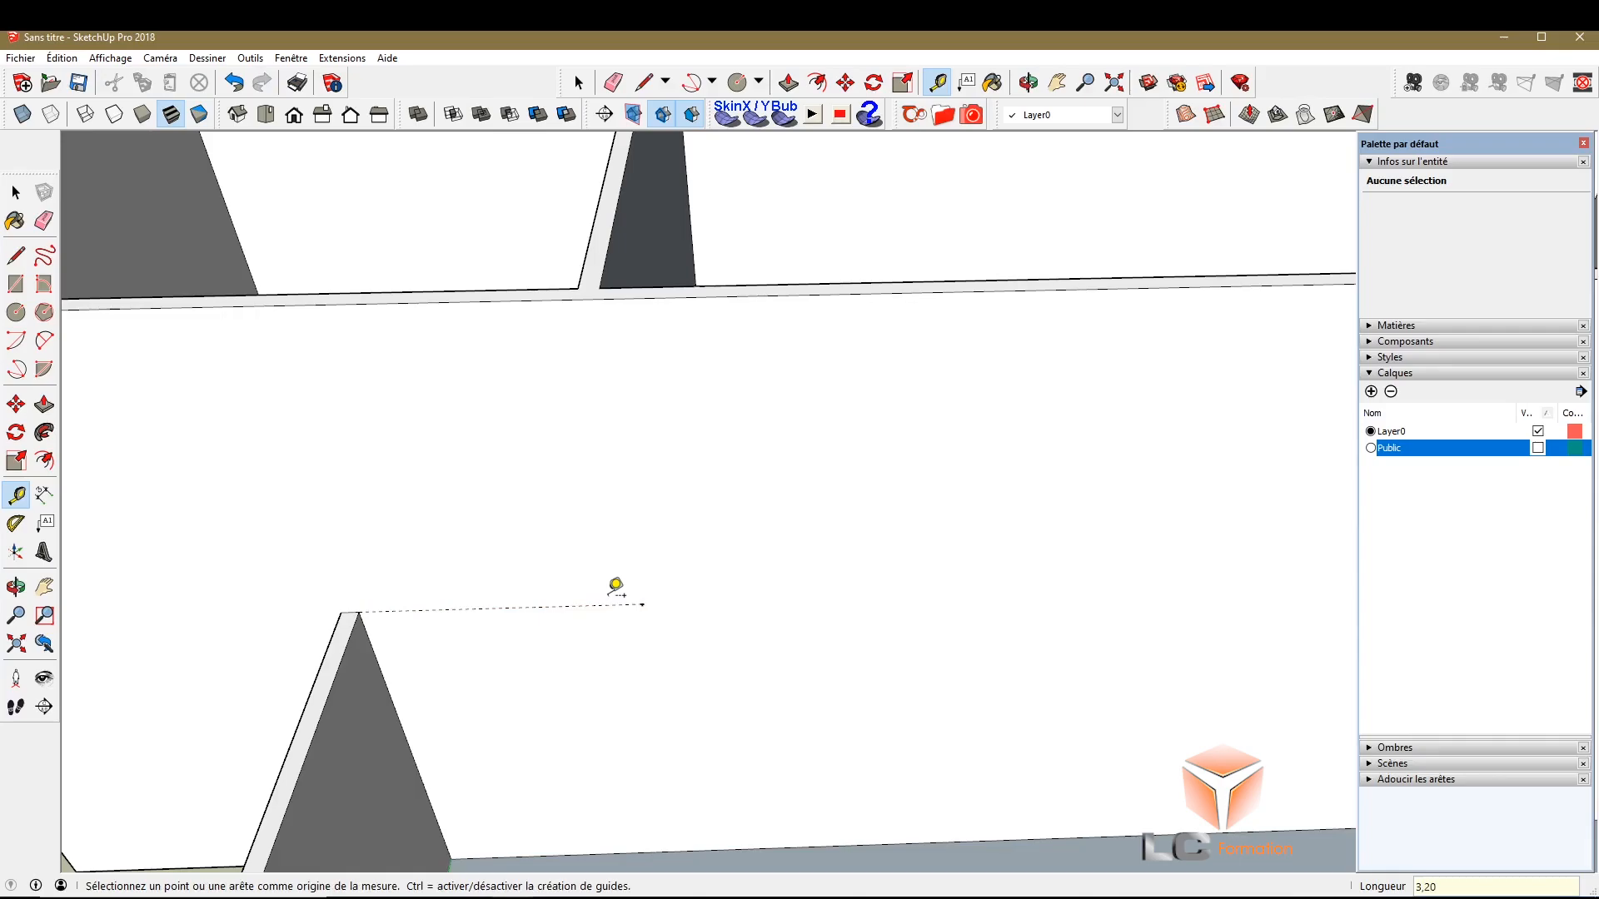
scroll(228, 449, "down", 2)
scroll(514, 401, "down", 2)
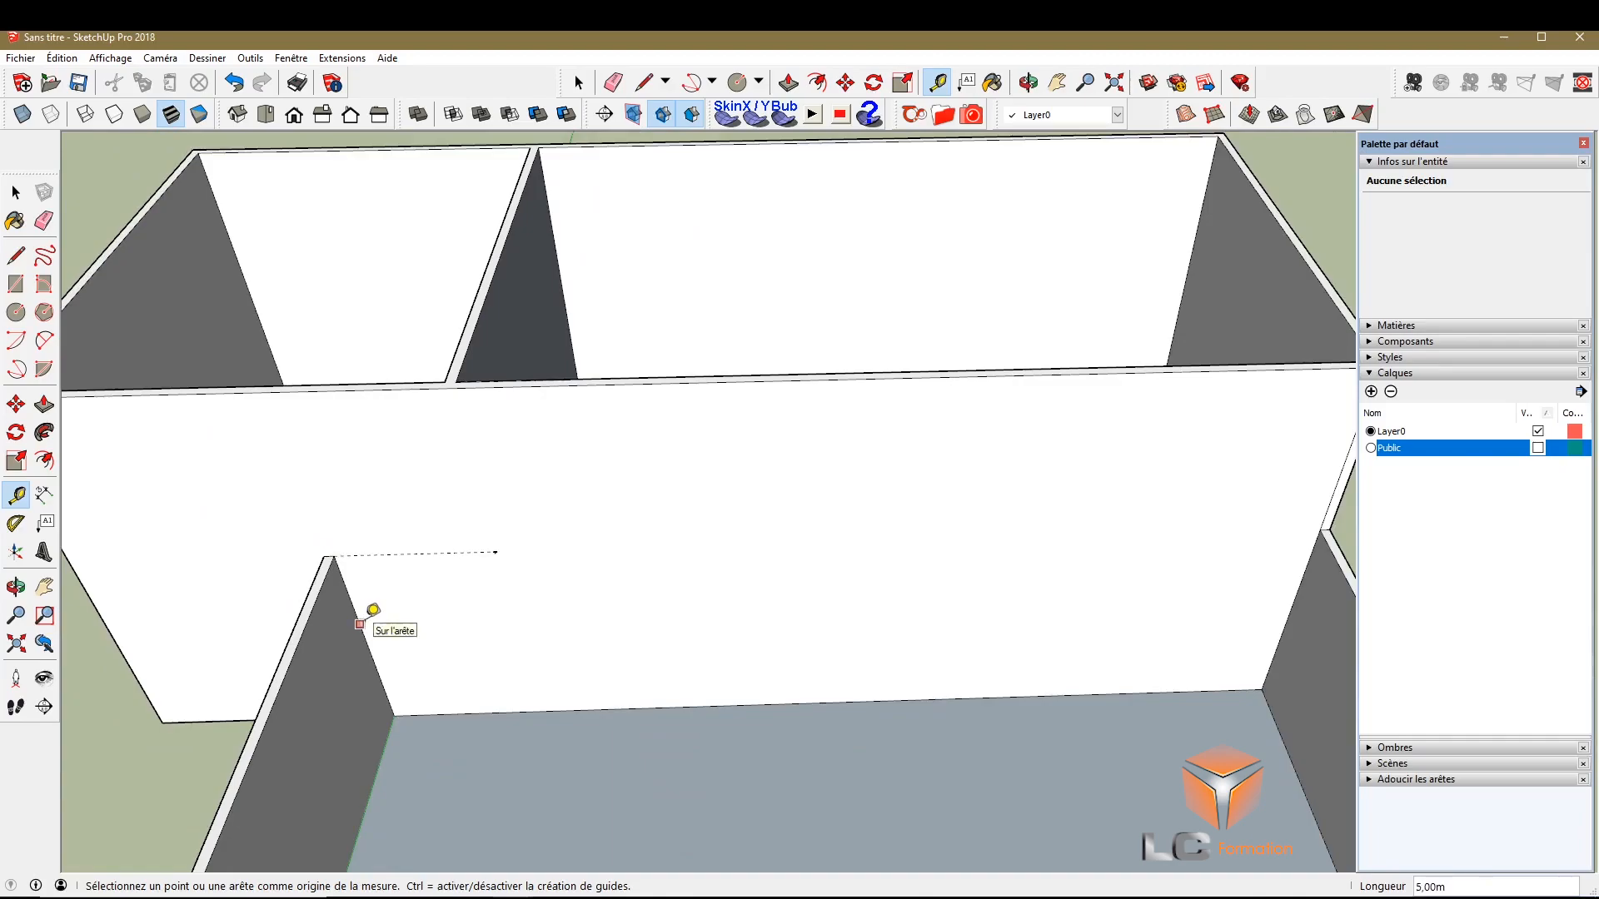
Place a guide on the main room's floor parallel to the long wall's base edge
scroll(416, 698, "up", 3)
left_click(367, 739)
left_click(583, 726)
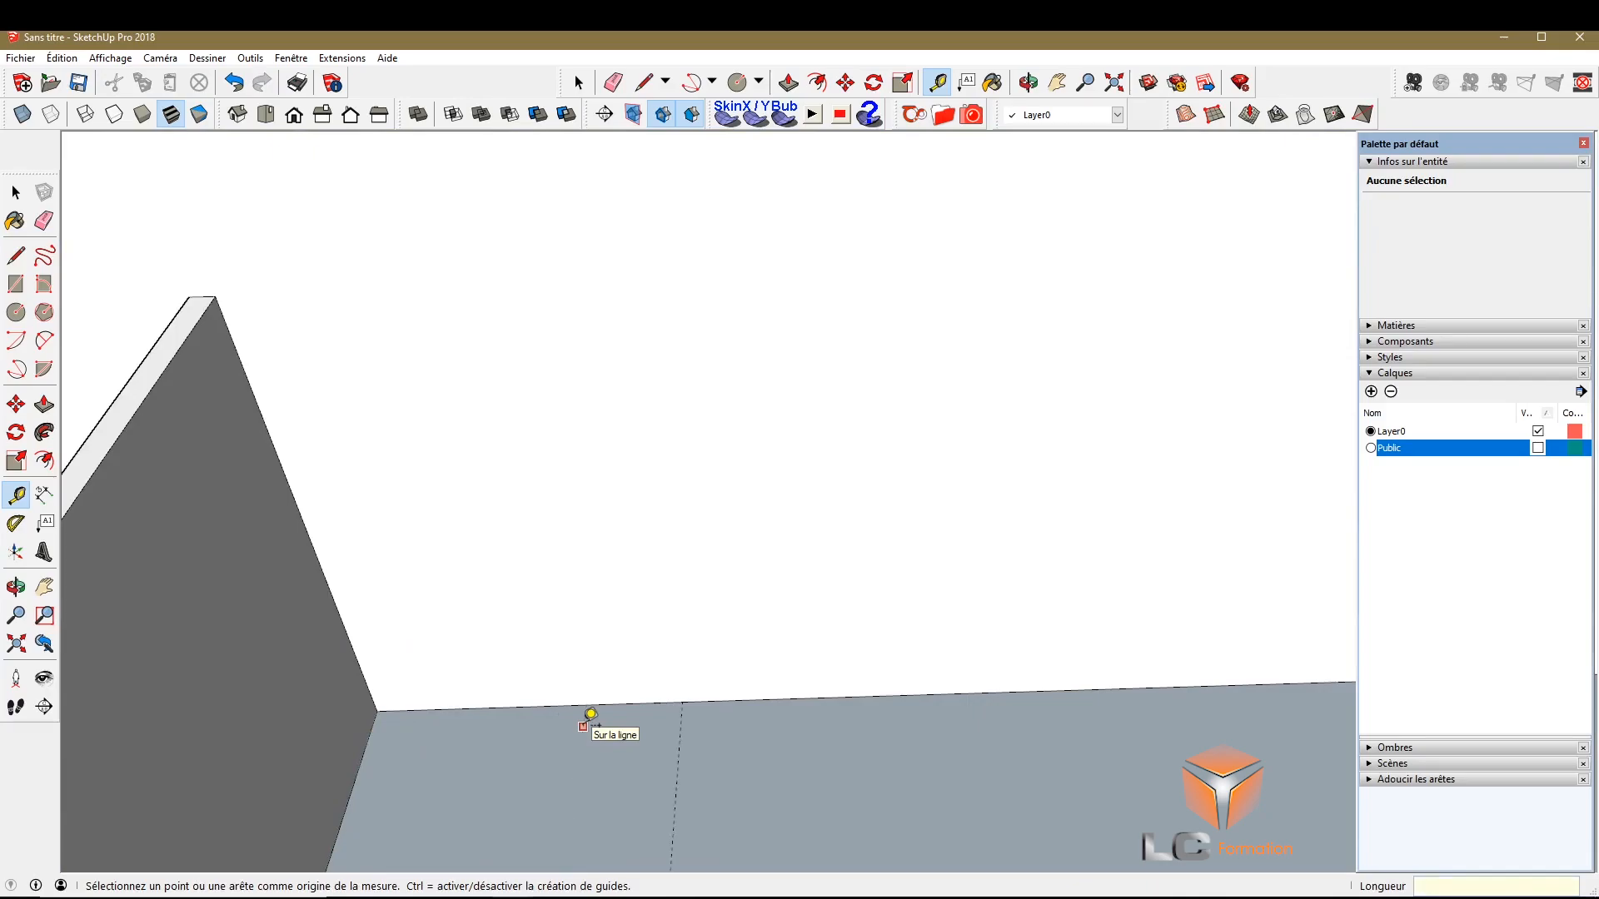
Start a line where the floor guide meets the raised wall's base, leading it up the wall face
scroll(346, 550, "down", 4)
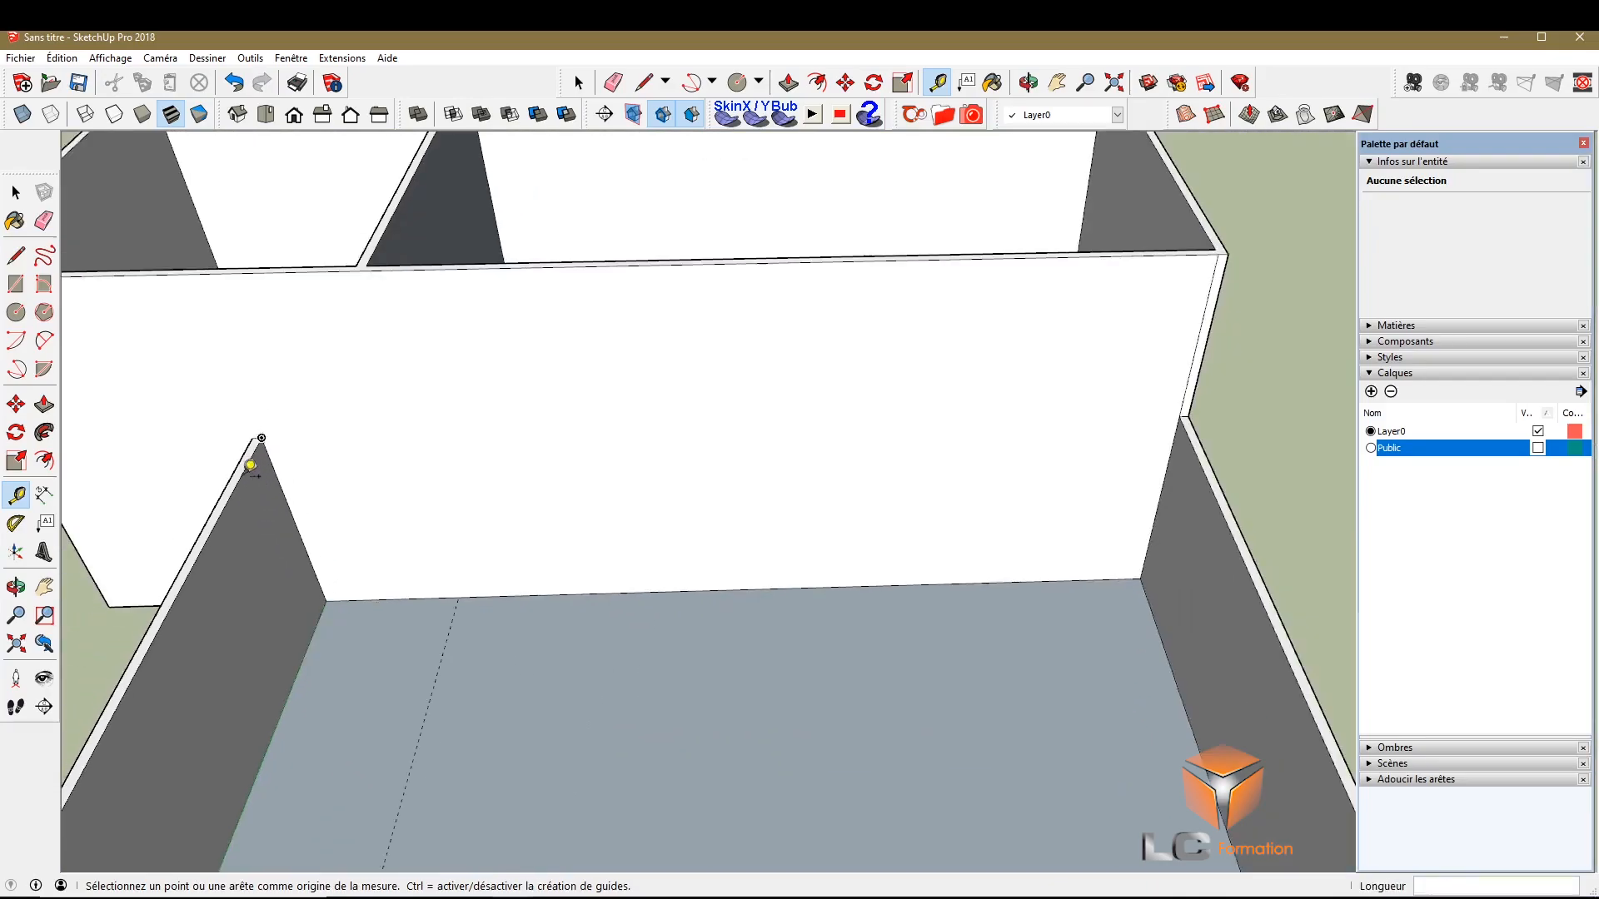
left_click(16, 256)
left_click(457, 596)
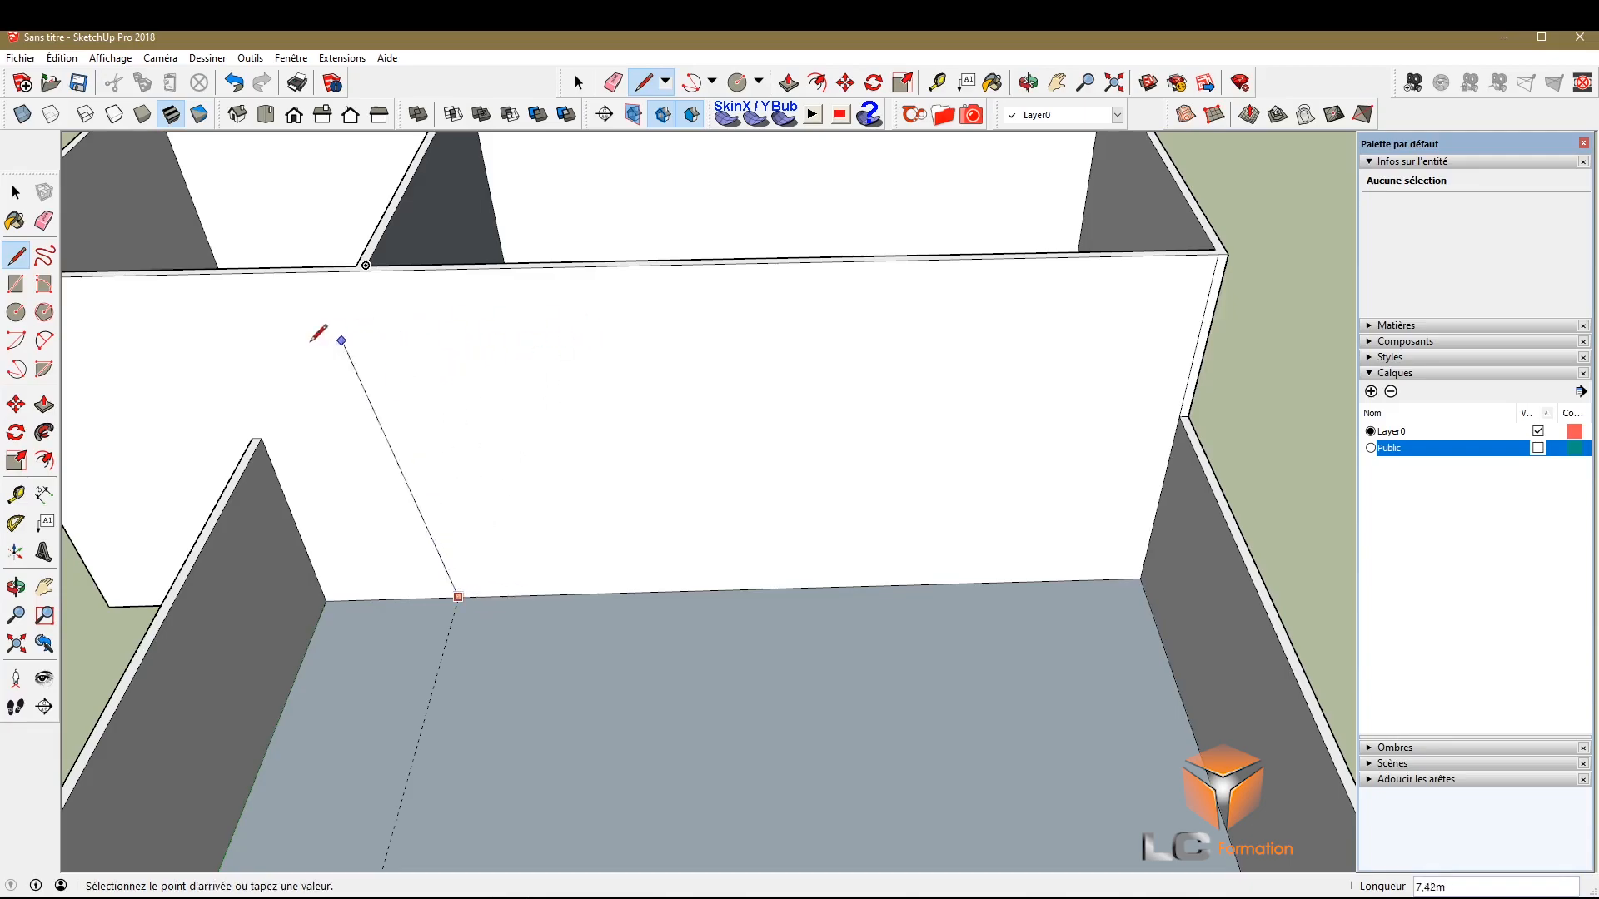
scroll(528, 464, "down", 5)
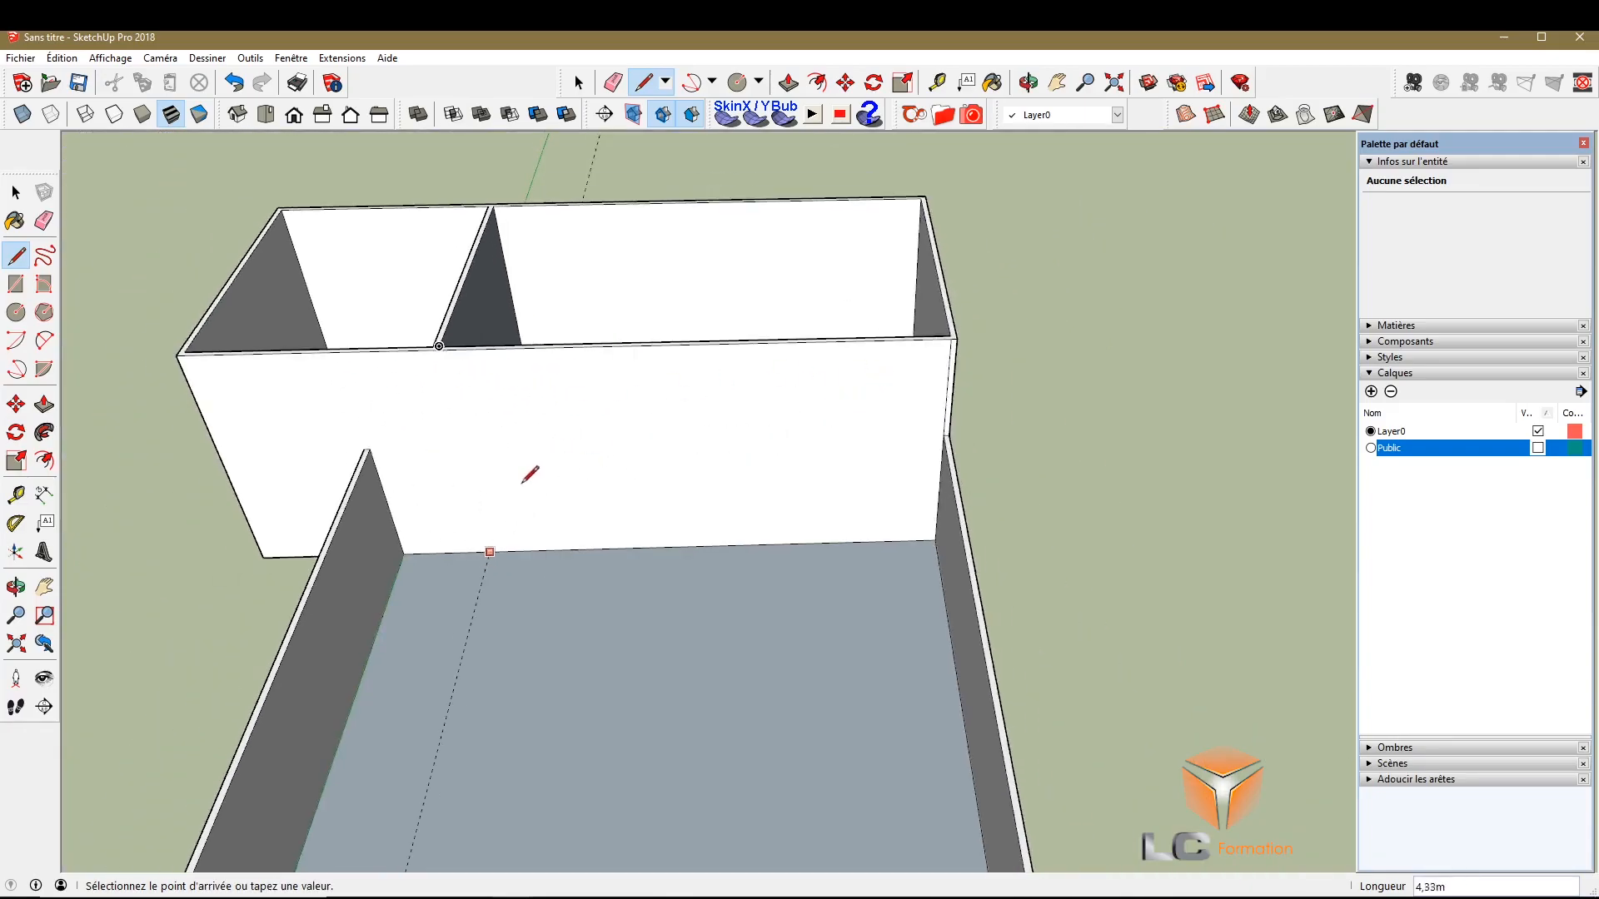
scroll(410, 447, "up", 3)
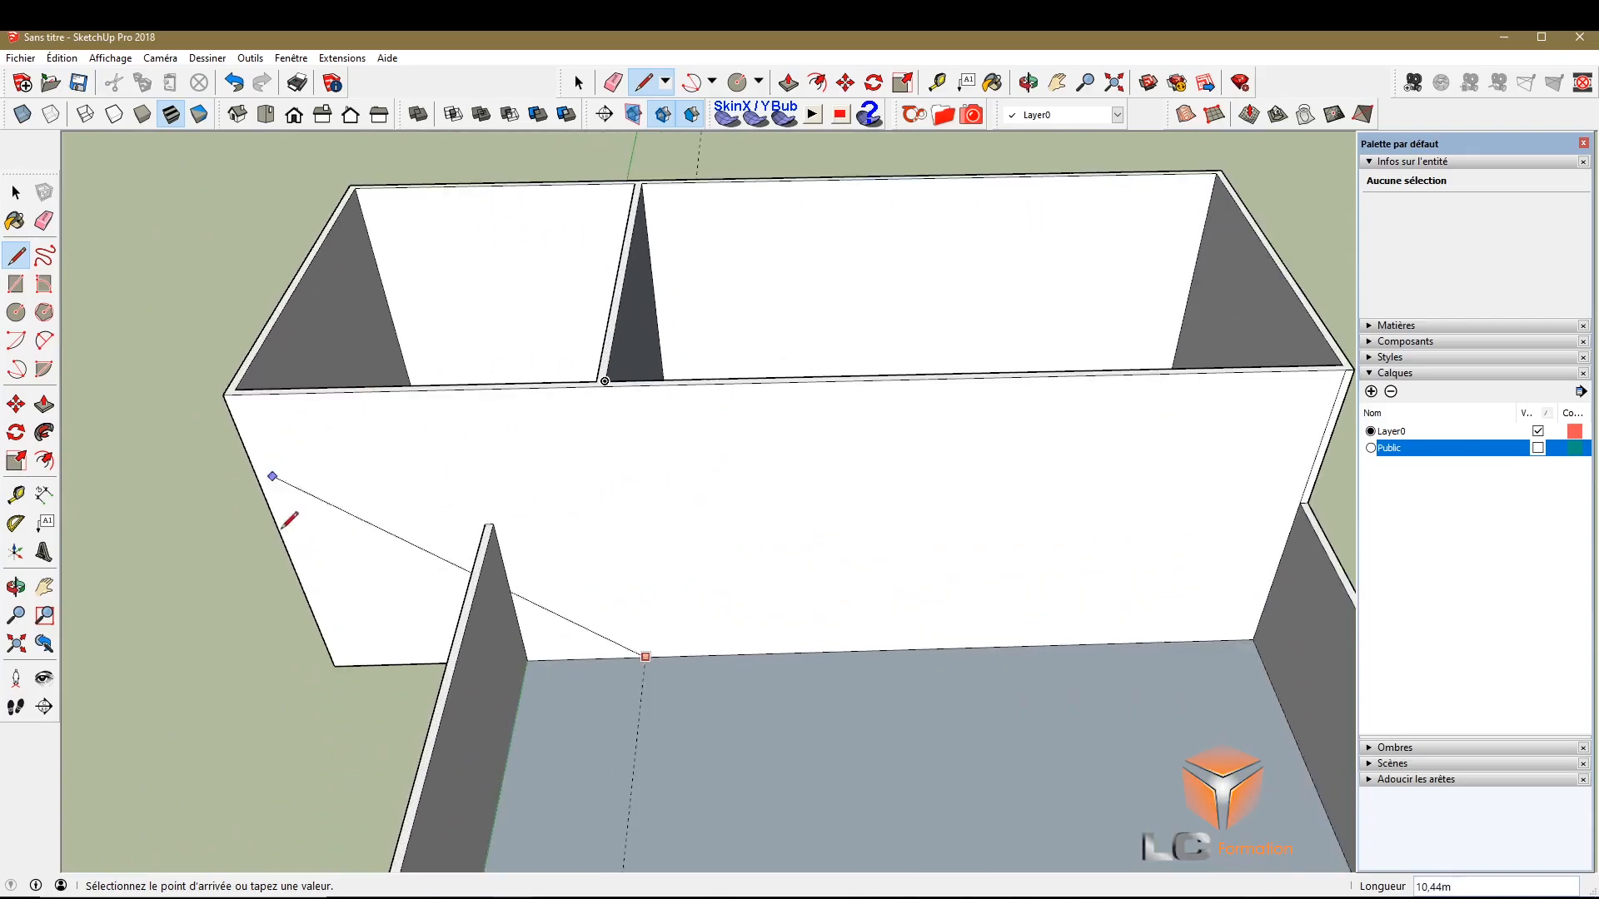
scroll(607, 418, "down", 8)
scroll(536, 399, "up", 7)
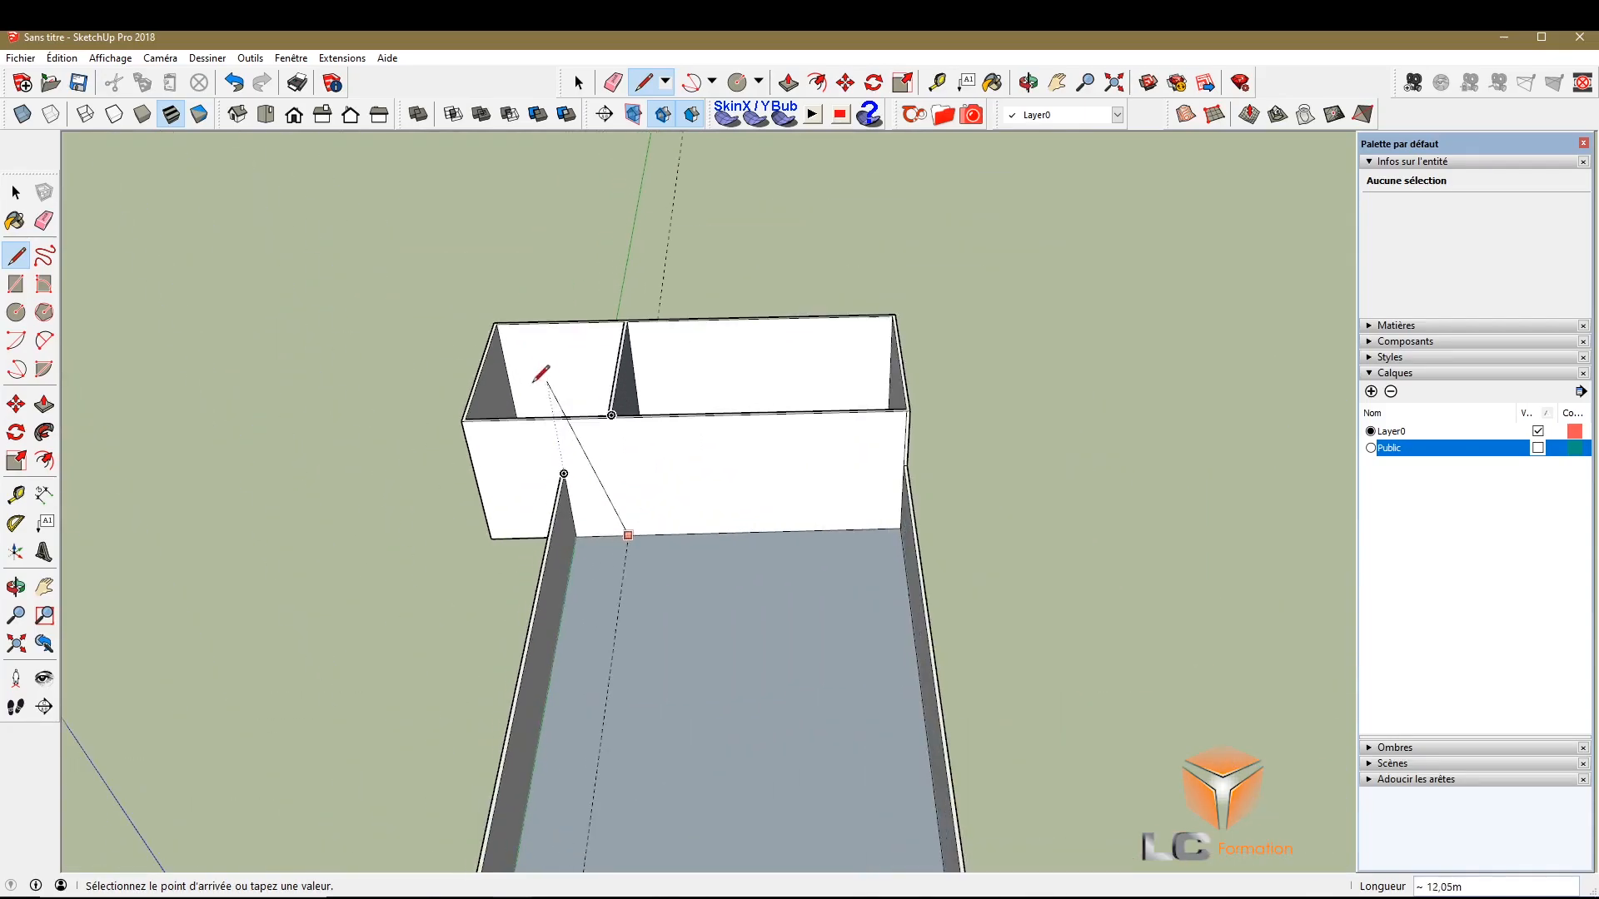
scroll(443, 521, "up", 1)
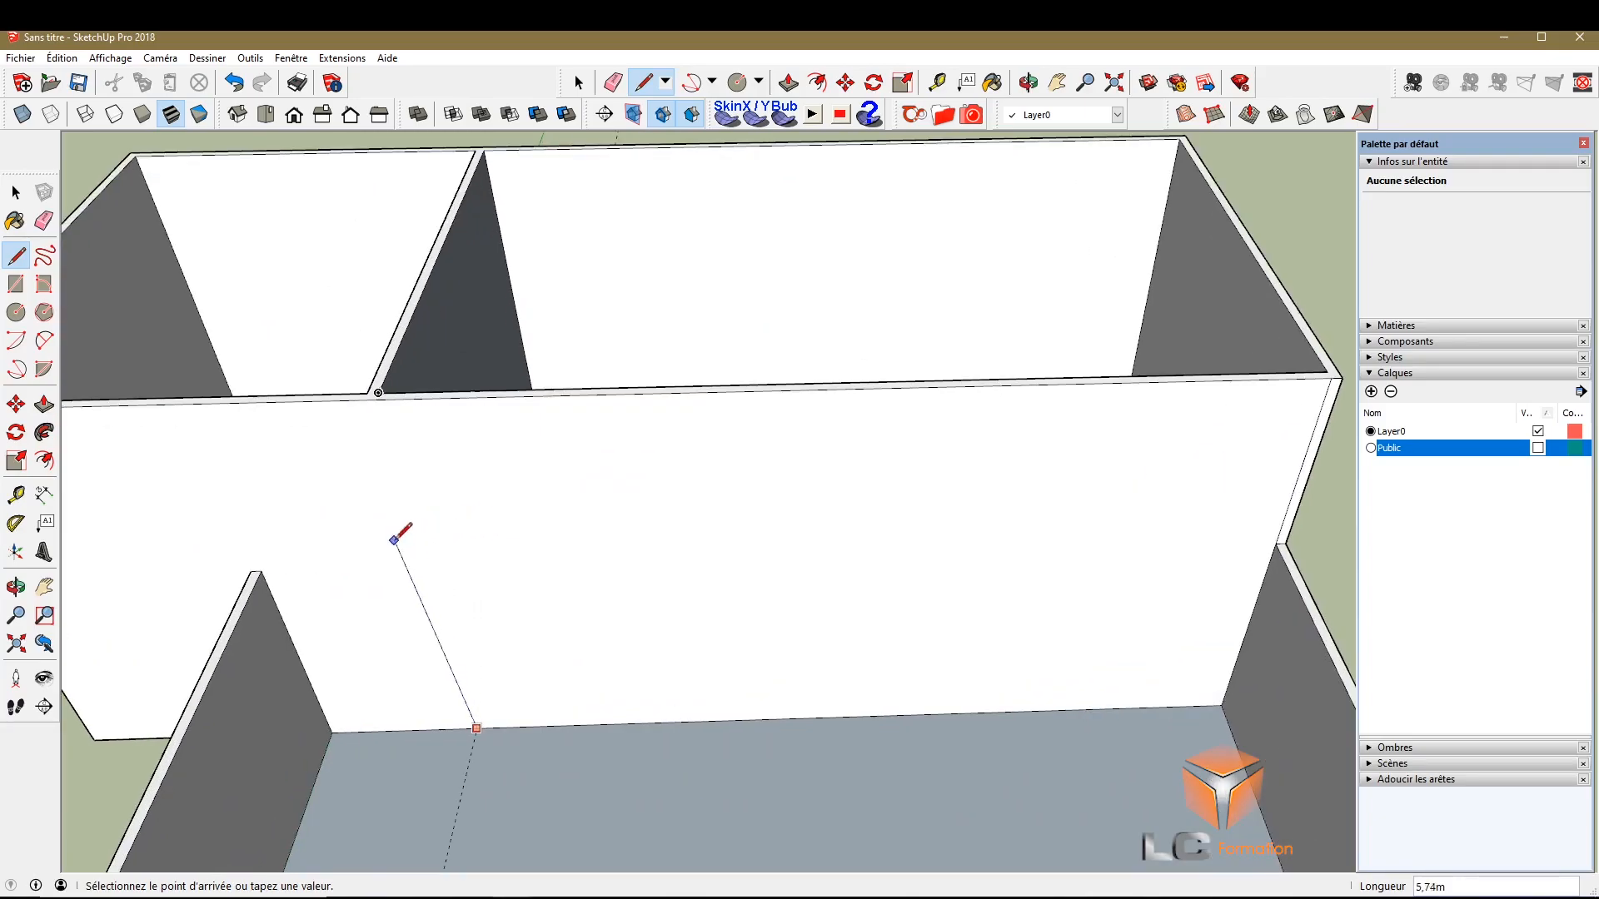
scroll(371, 540, "up", 1)
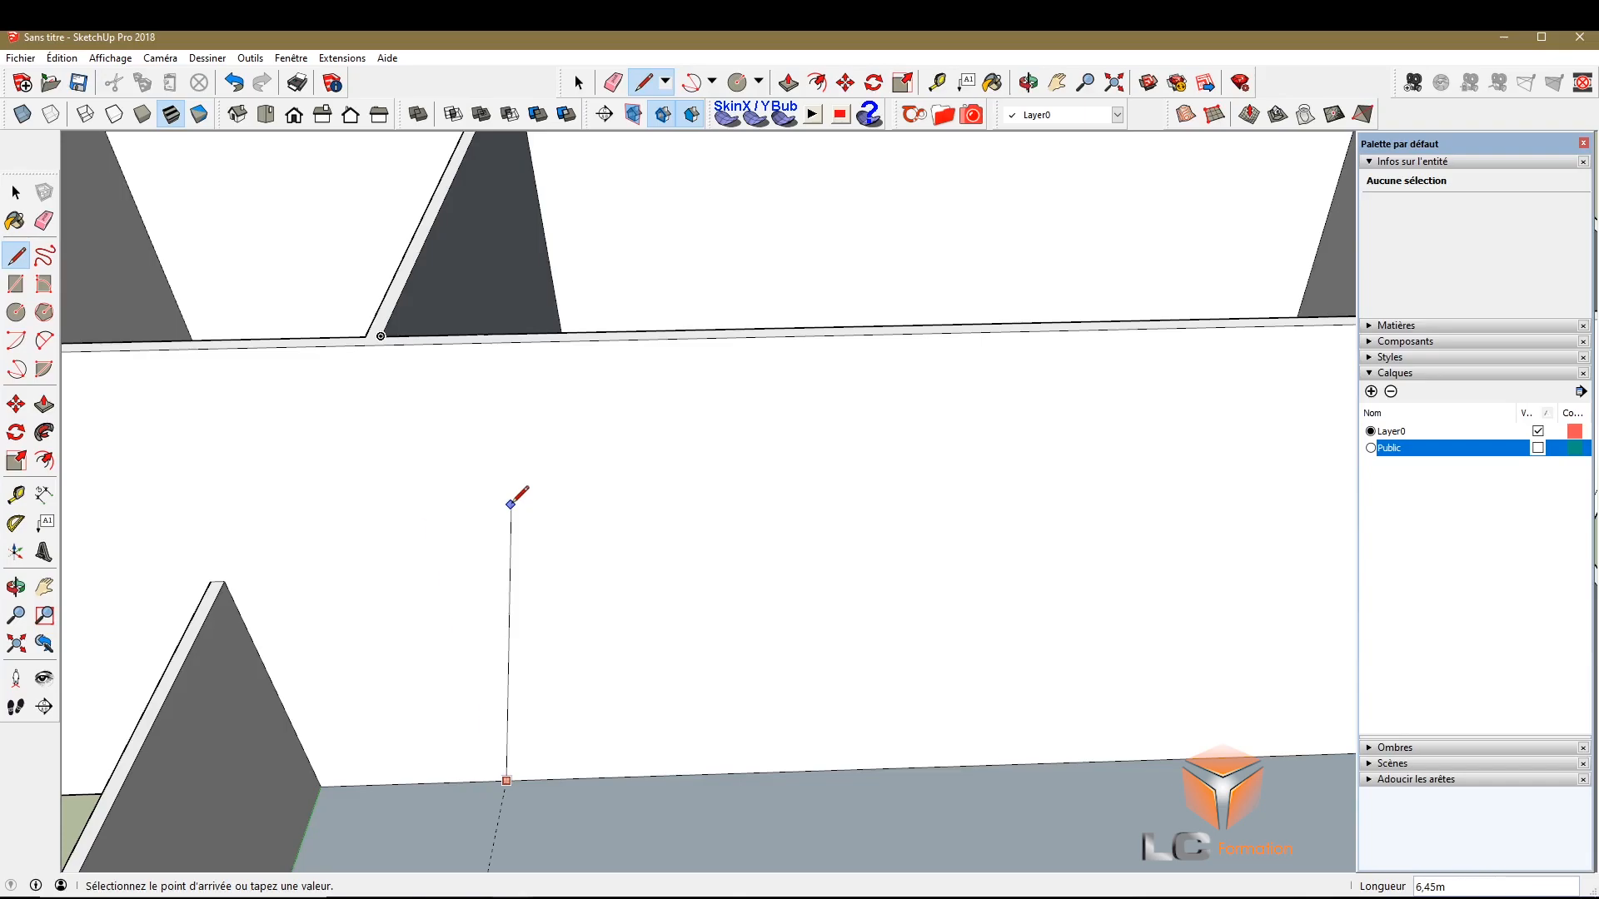
Try leading the line up the raised wall with its direction constrained to the wall's plane
key("Up")
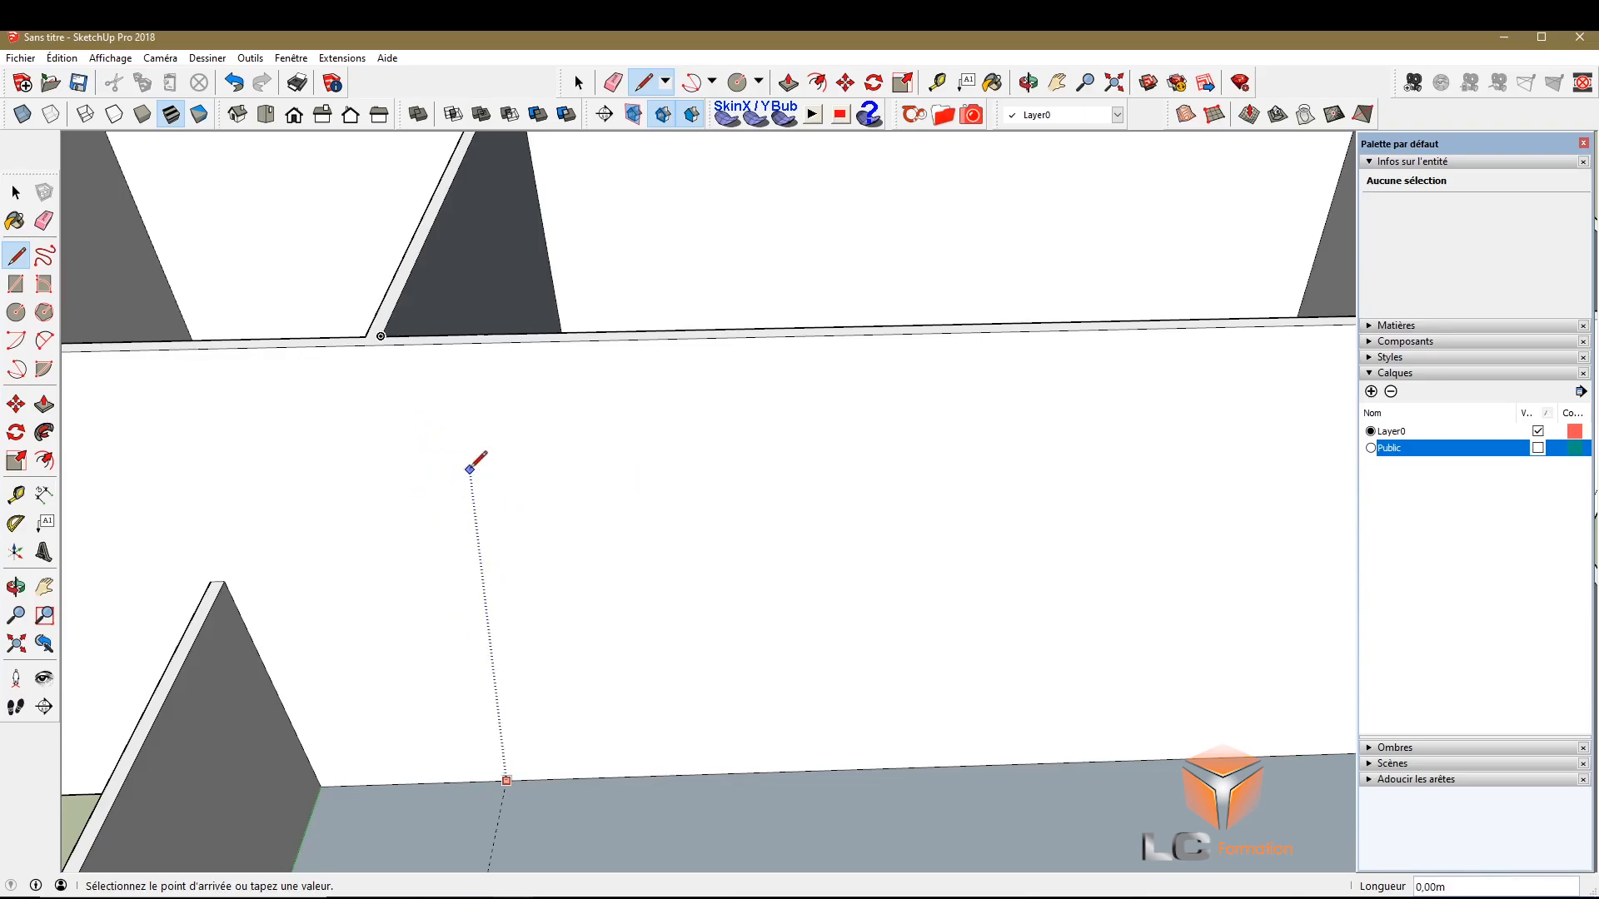
scroll(471, 468, "down", 5)
scroll(467, 469, "up", 5)
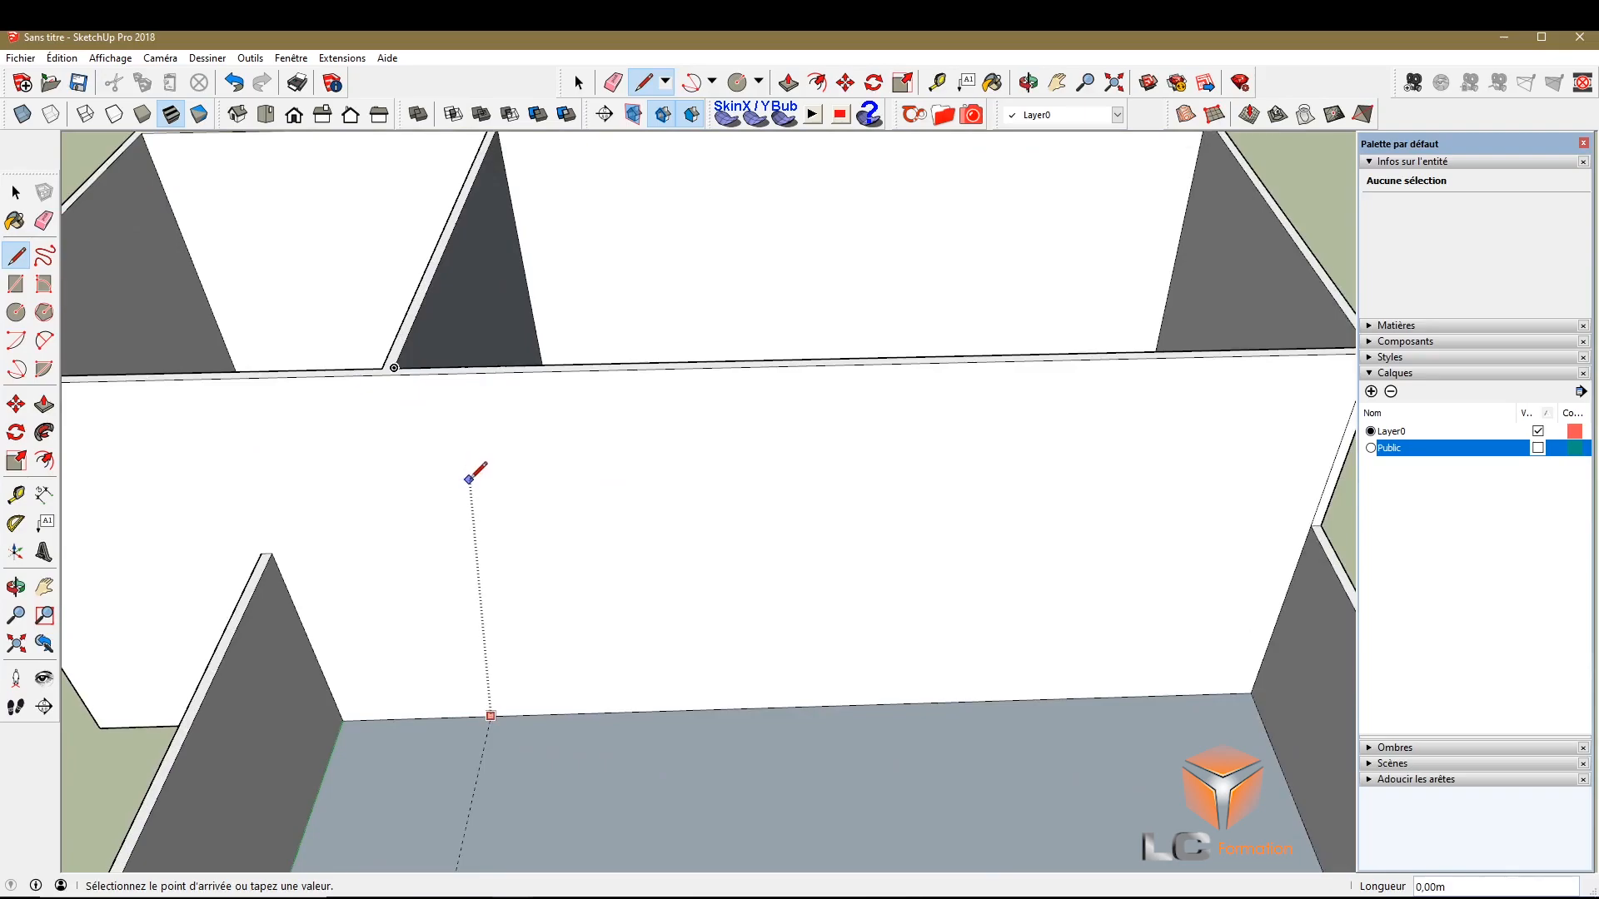
scroll(414, 574, "up", 3)
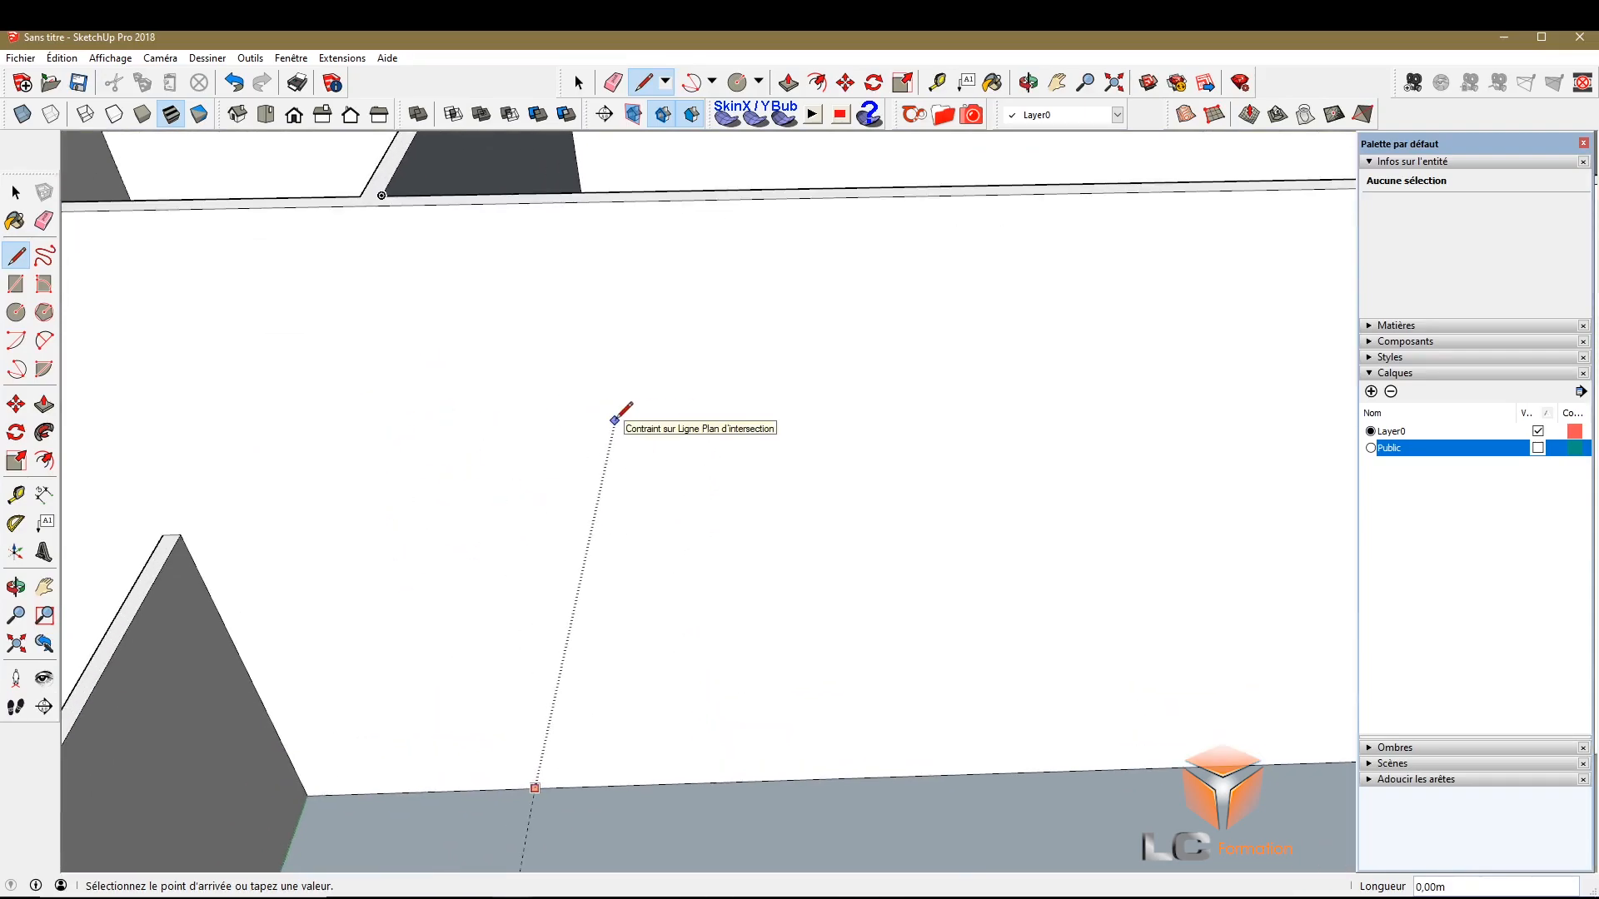
scroll(578, 421, "down", 5)
scroll(561, 417, "up", 5)
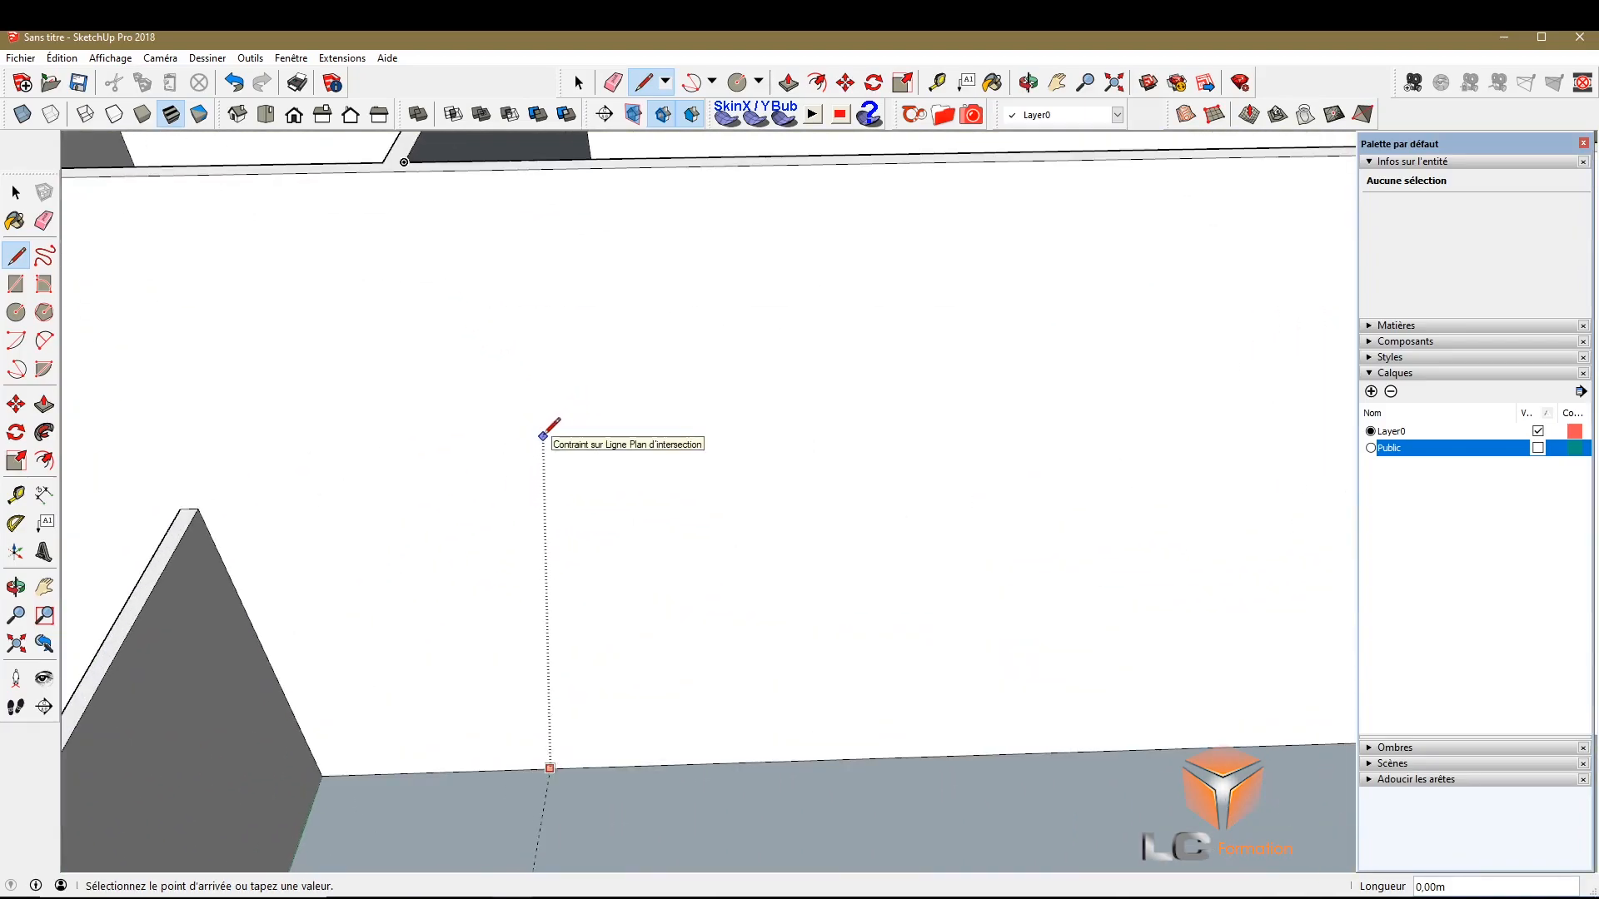
Constrain the line to the vertical blue axis and lead it up the raised wall face toward the top edge
key("Up")
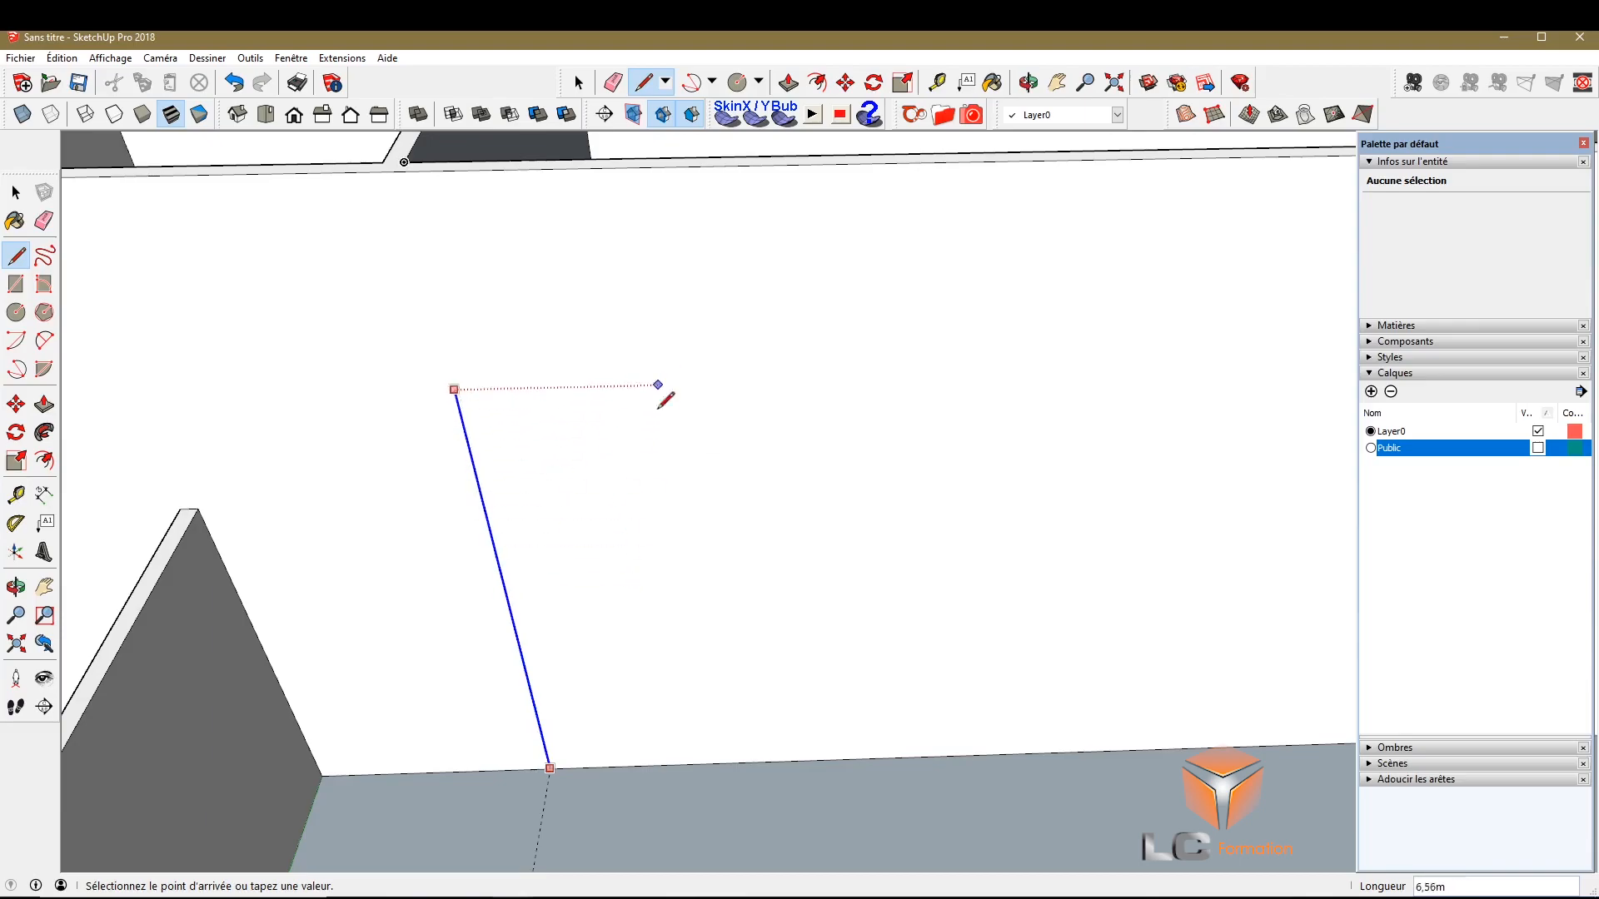
mouse_move(596, 637)
middle_mouse_down()
mouse_move(564, 557)
mouse_move(628, 486)
mouse_move(607, 472)
middle_mouse_up()
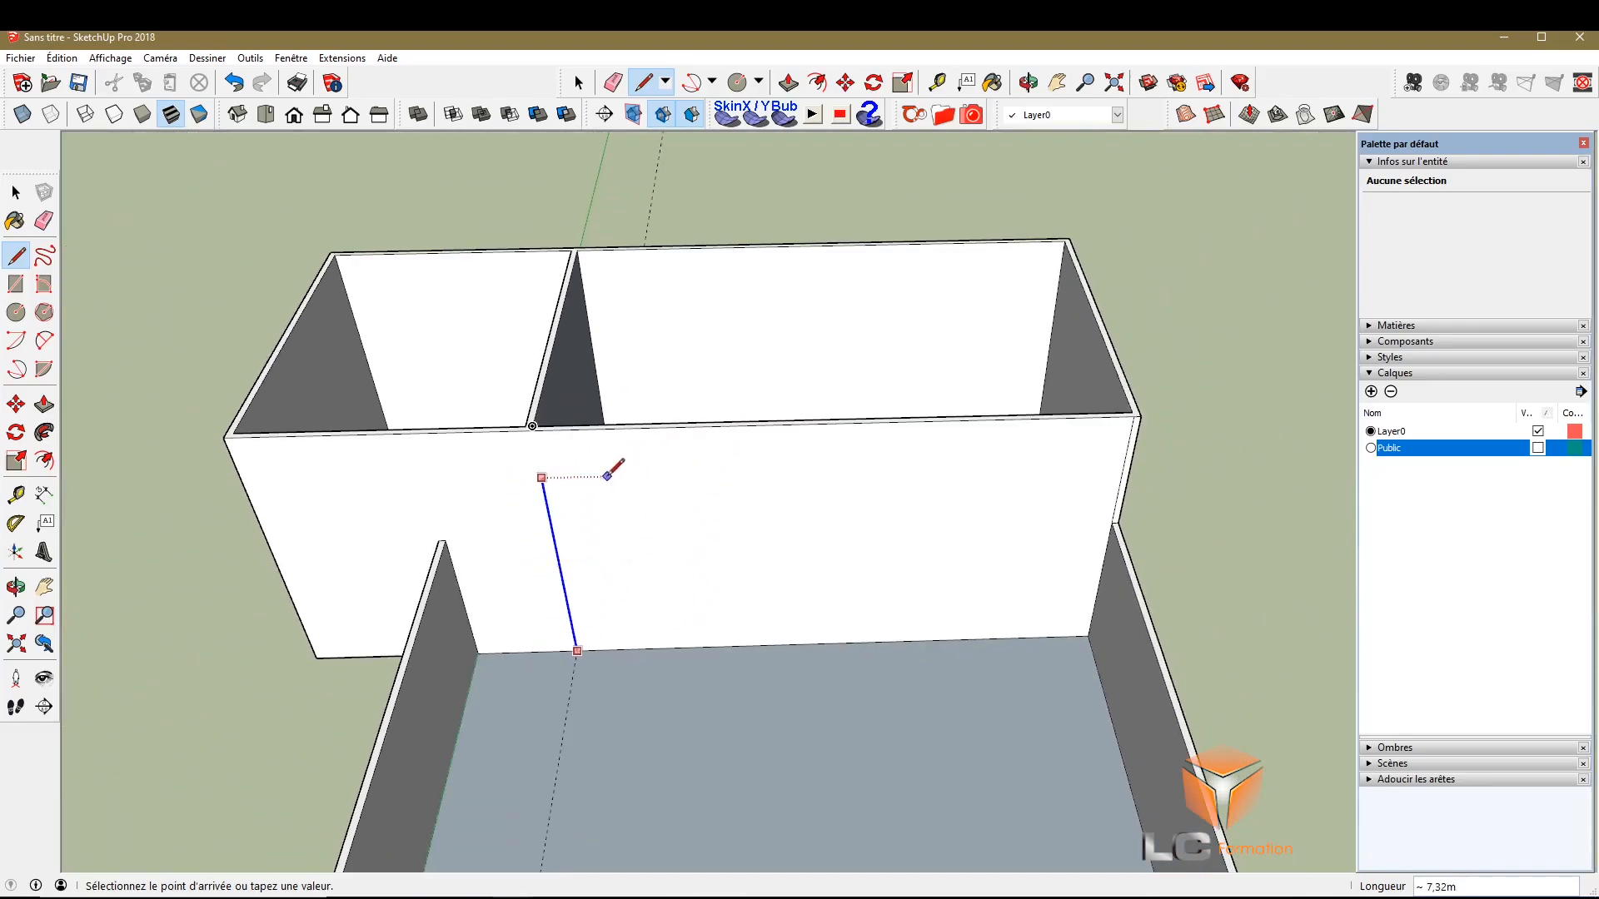
scroll(648, 442, "down", 1)
scroll(607, 458, "up", 5)
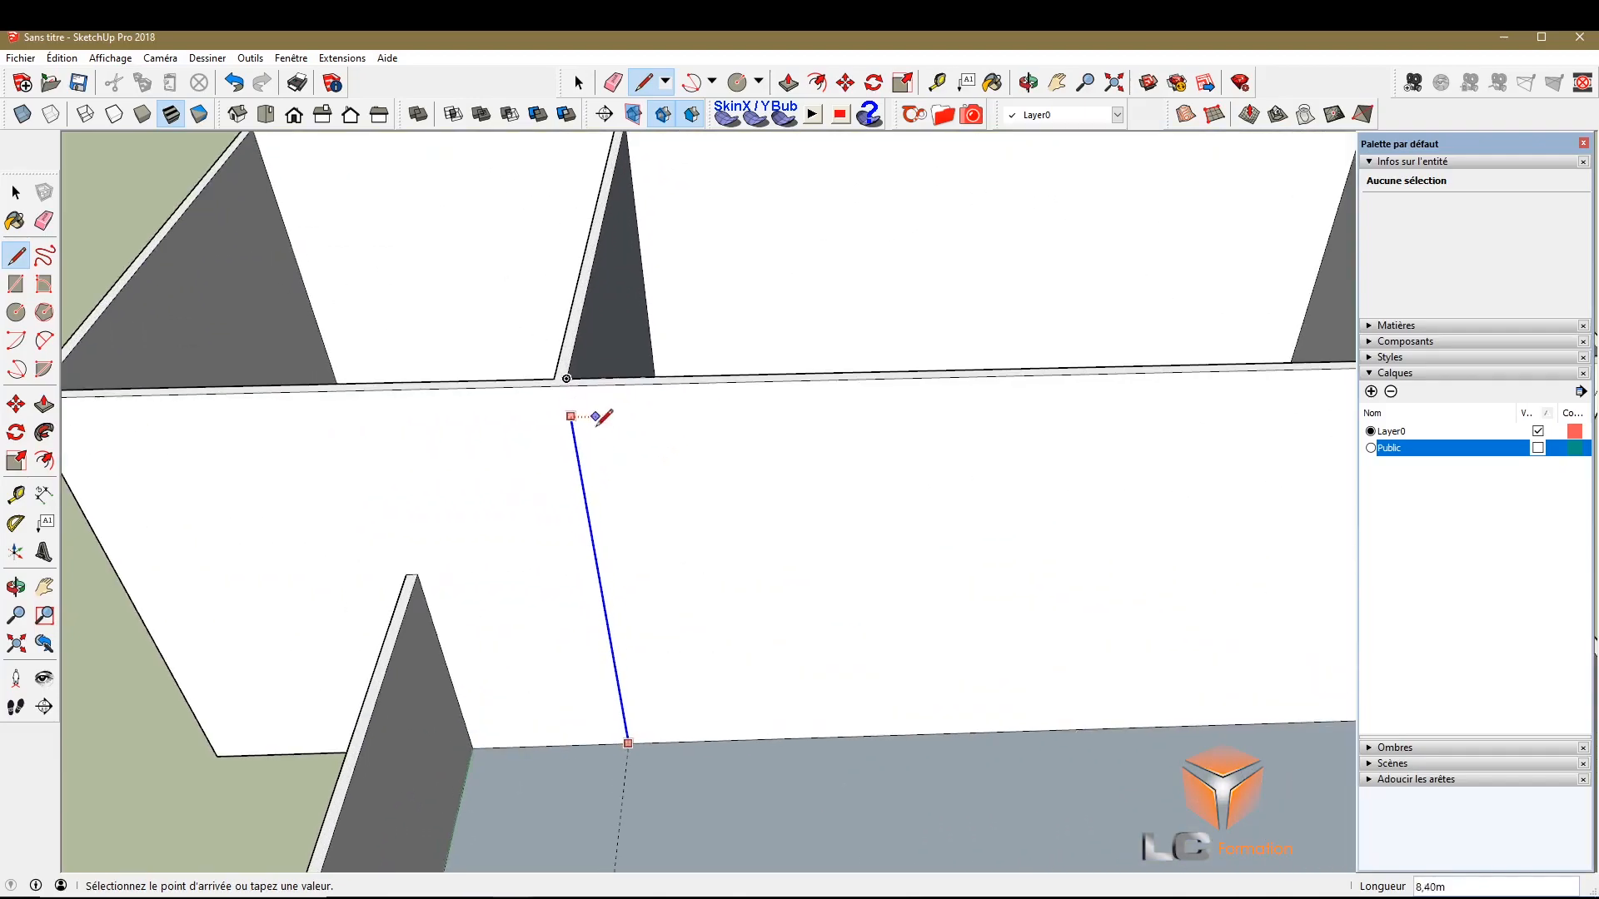
scroll(575, 404, "up", 2)
scroll(581, 421, "up", 3)
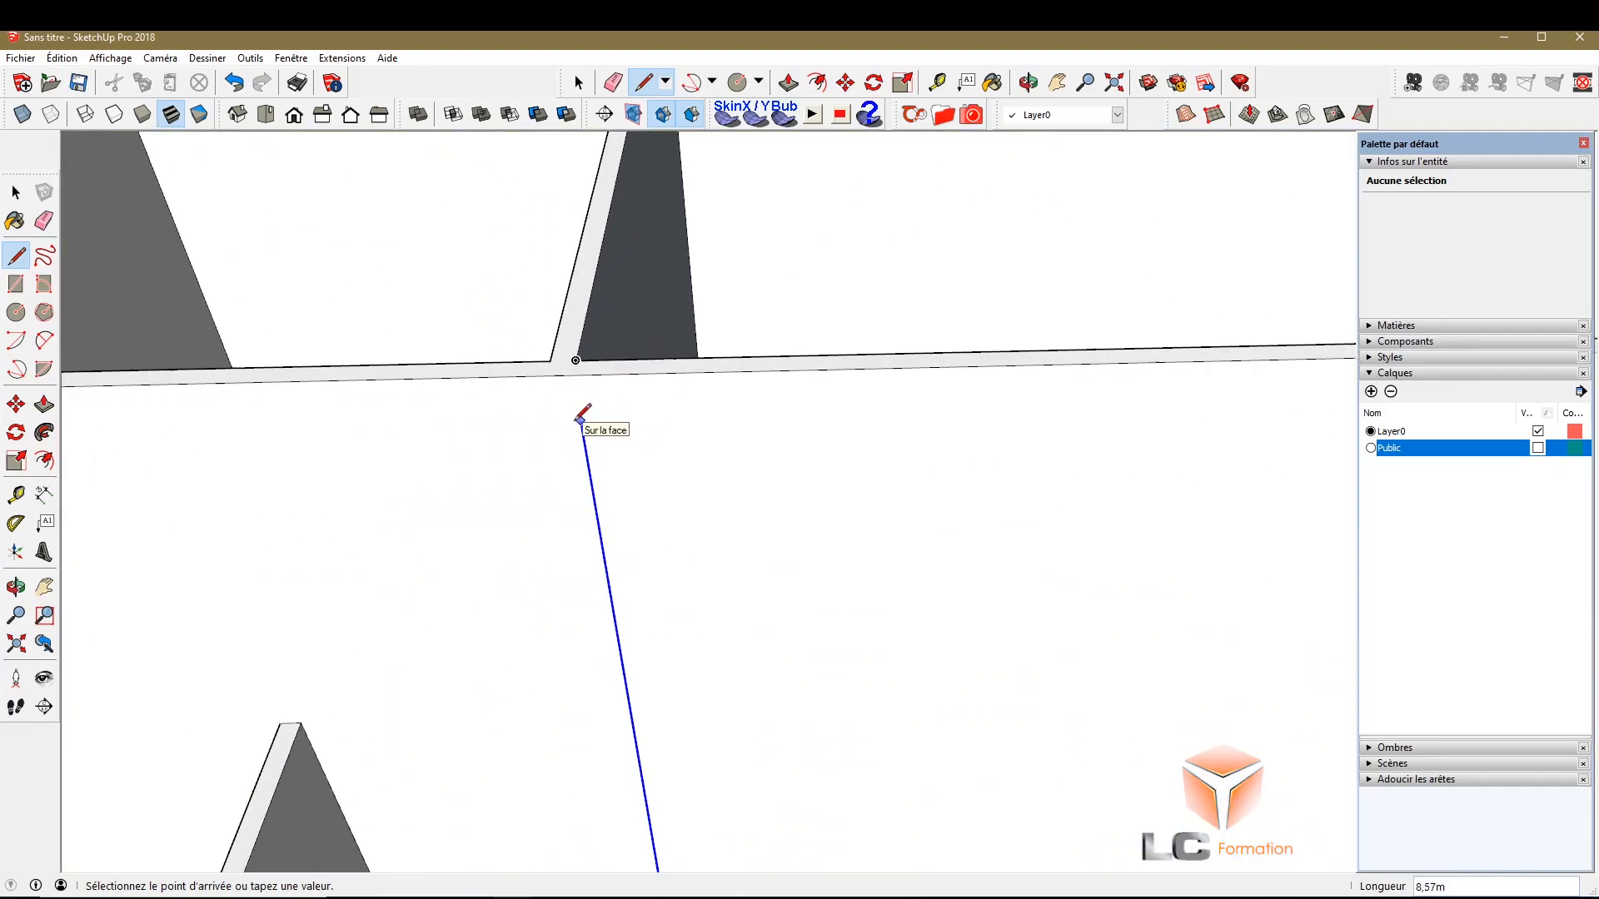
scroll(650, 500, "down", 3)
scroll(654, 462, "up", 3)
scroll(510, 553, "down", 3)
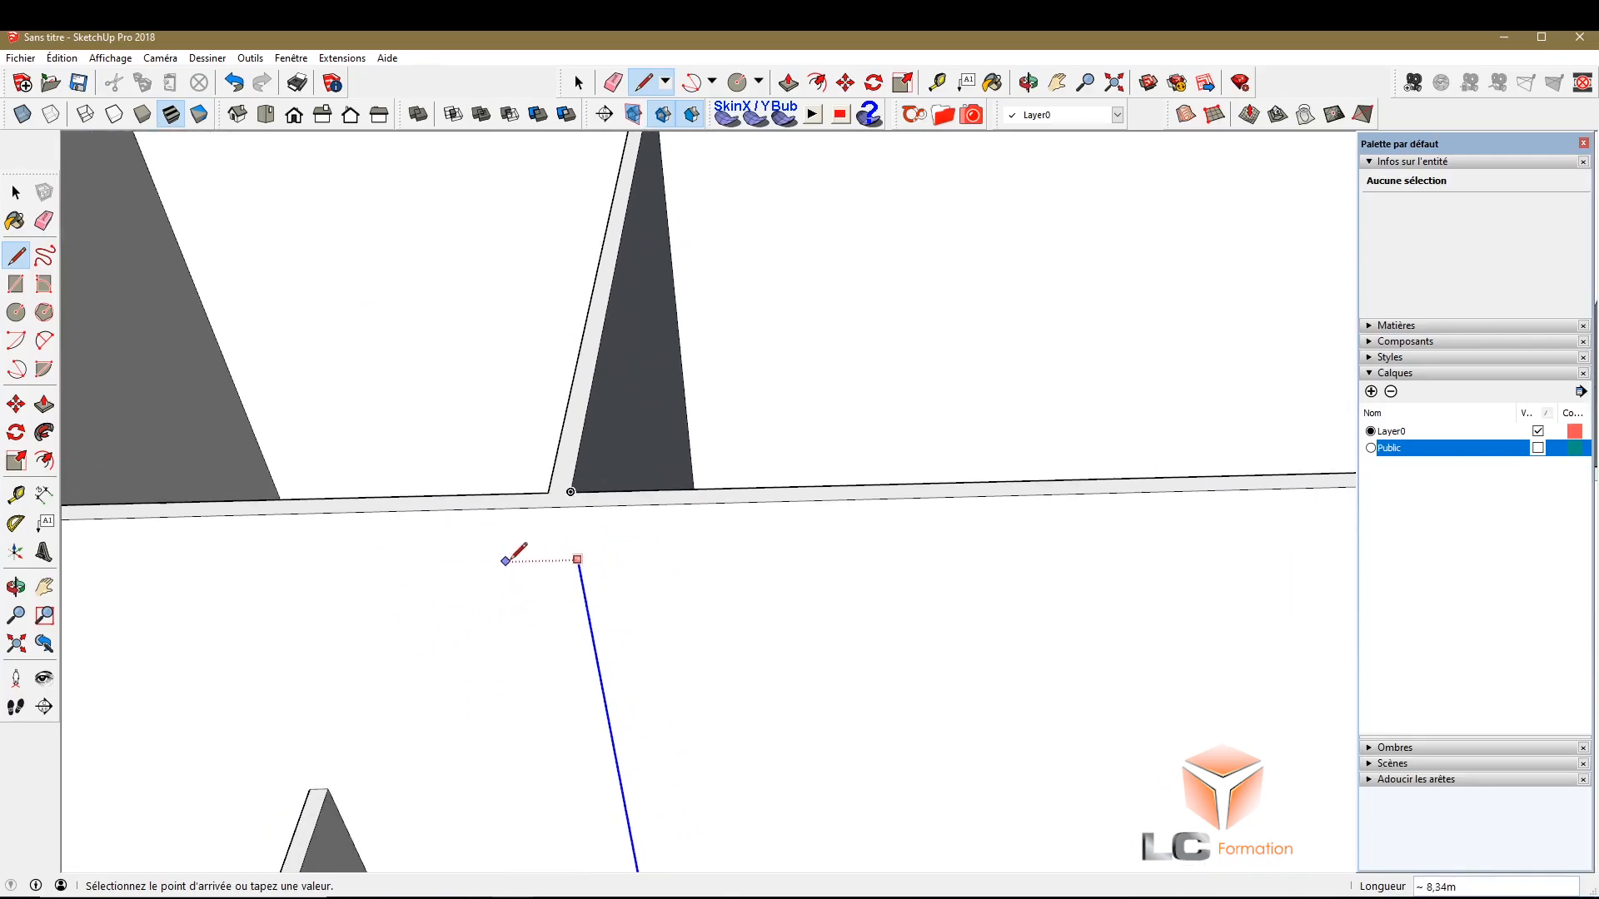
scroll(571, 546, "up", 3)
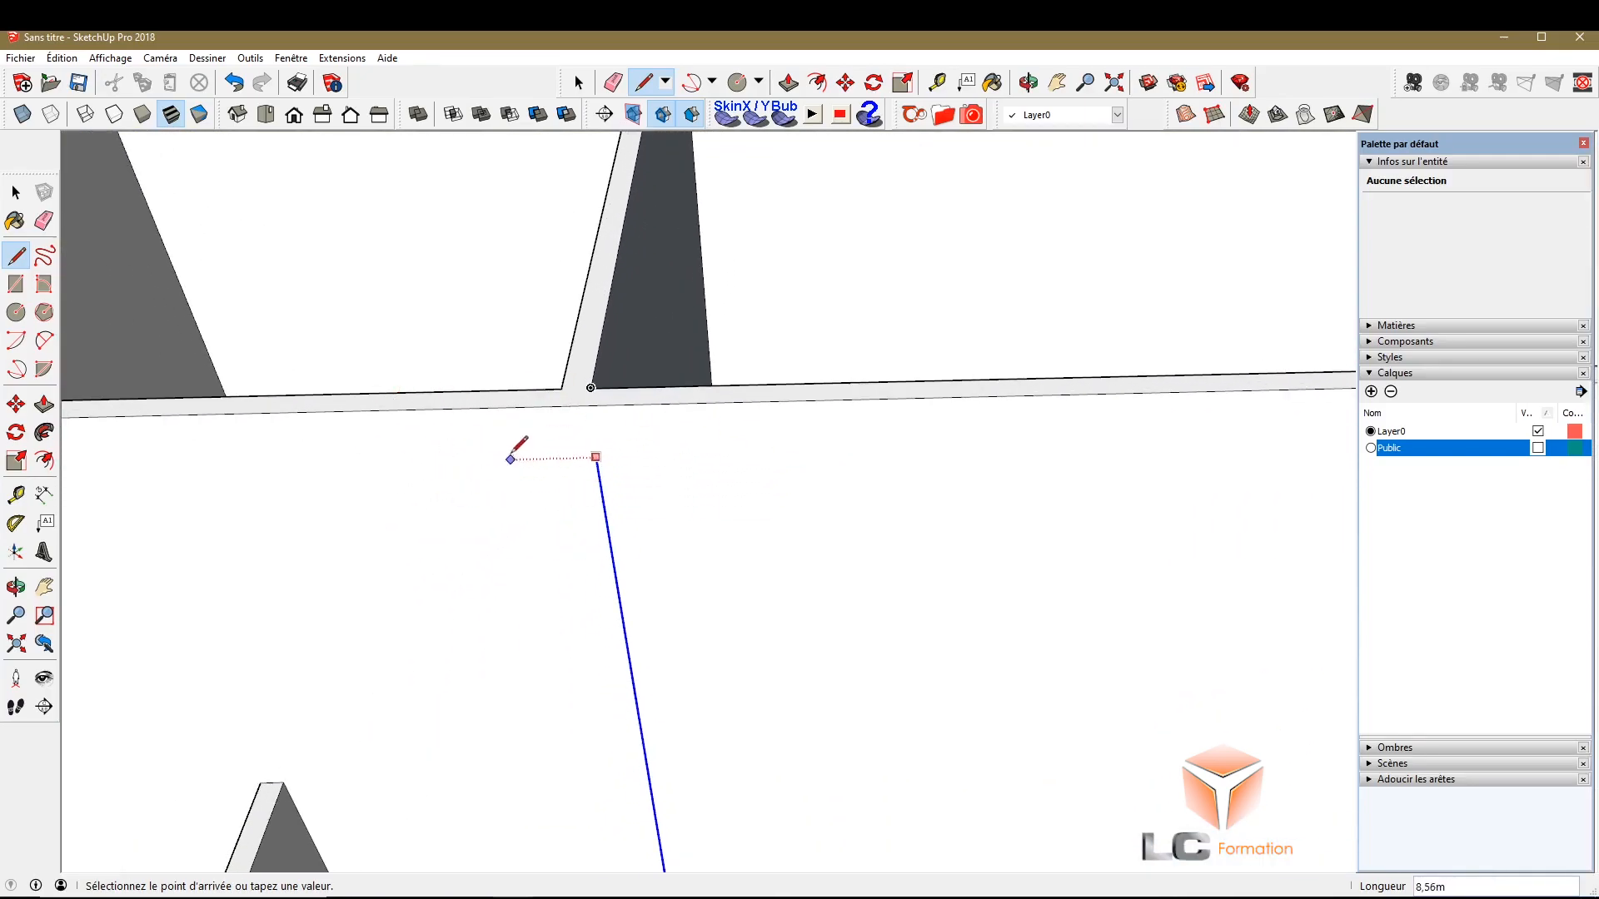
scroll(510, 457, "up", 3)
scroll(551, 421, "down", 5)
scroll(527, 469, "down", 6)
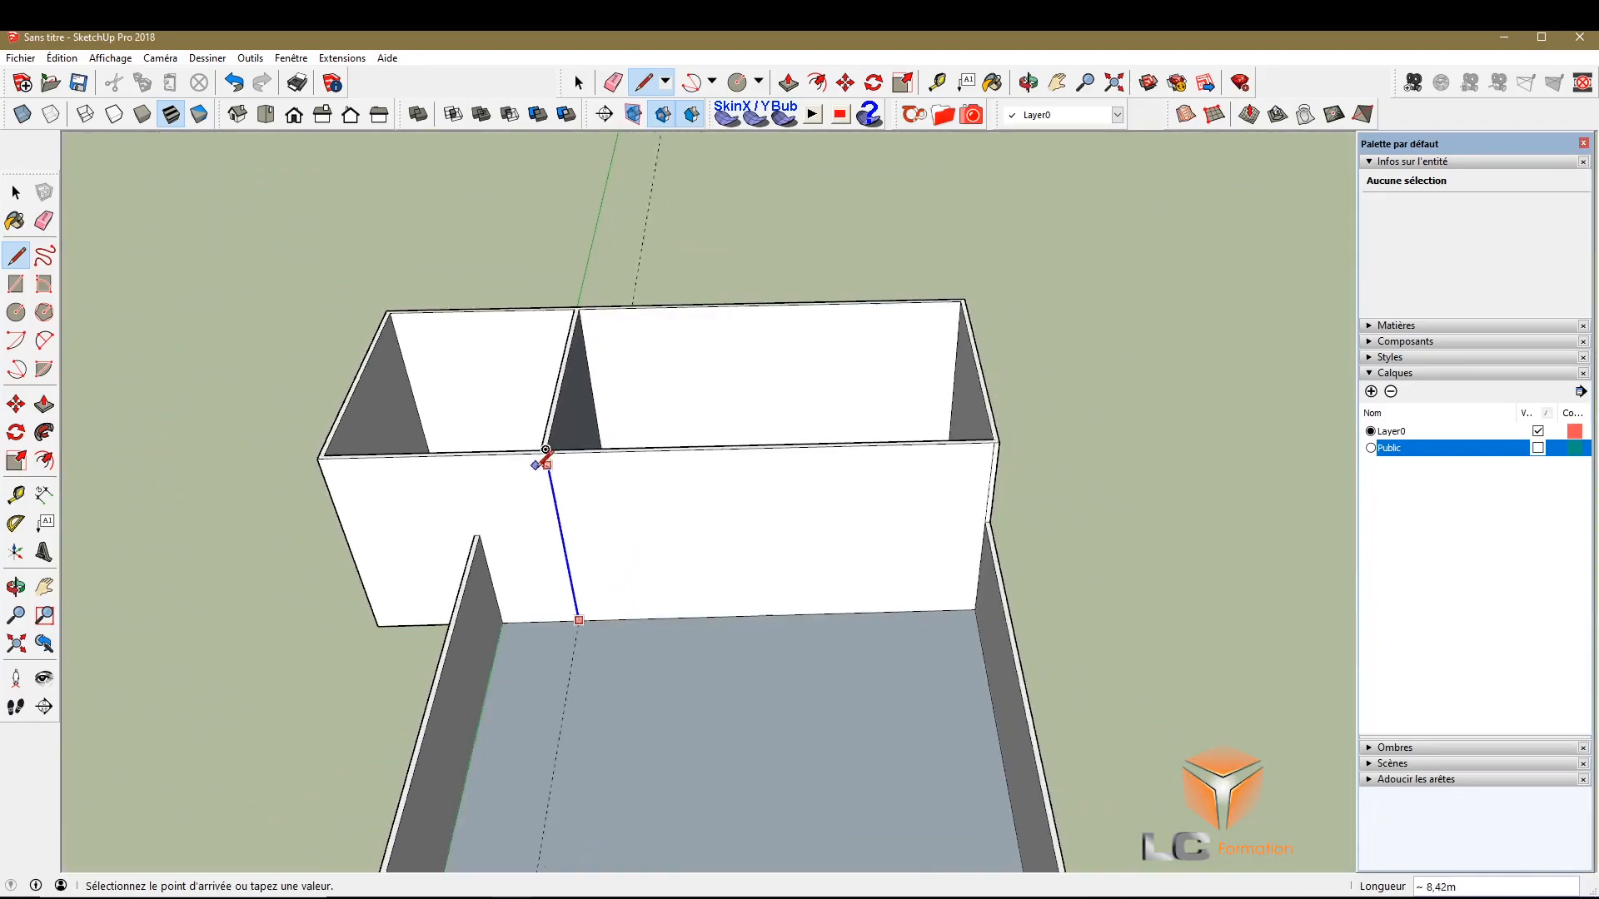
Try referencing the vertical line's height to the top inner corner of the main room's lower side wall
scroll(406, 542, "up", 6)
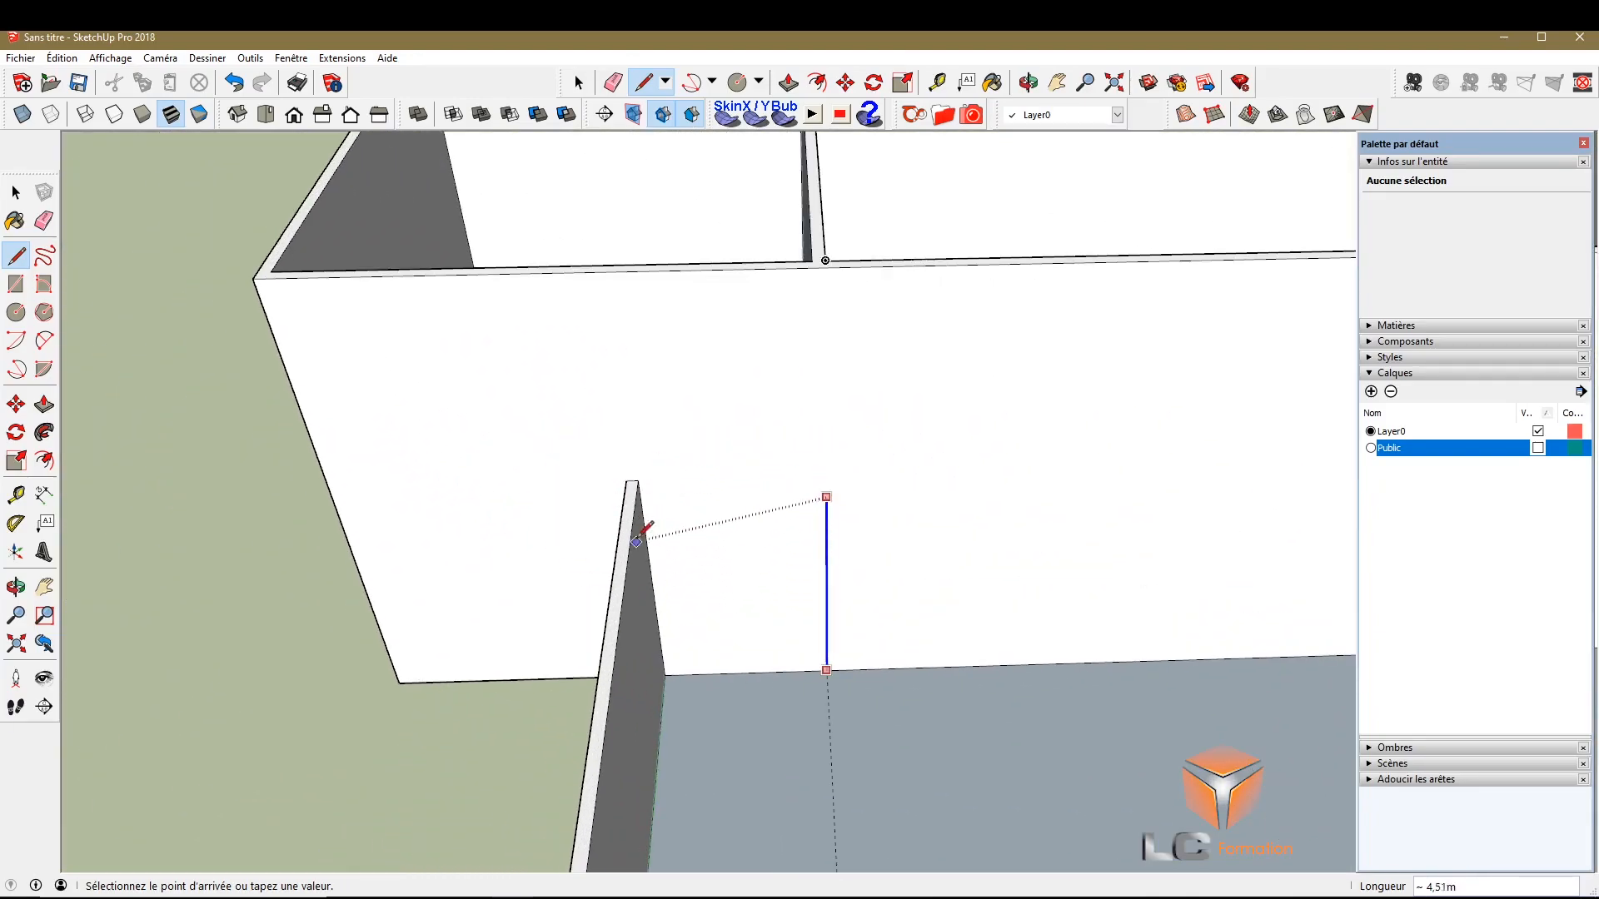
scroll(699, 643, "up", 2)
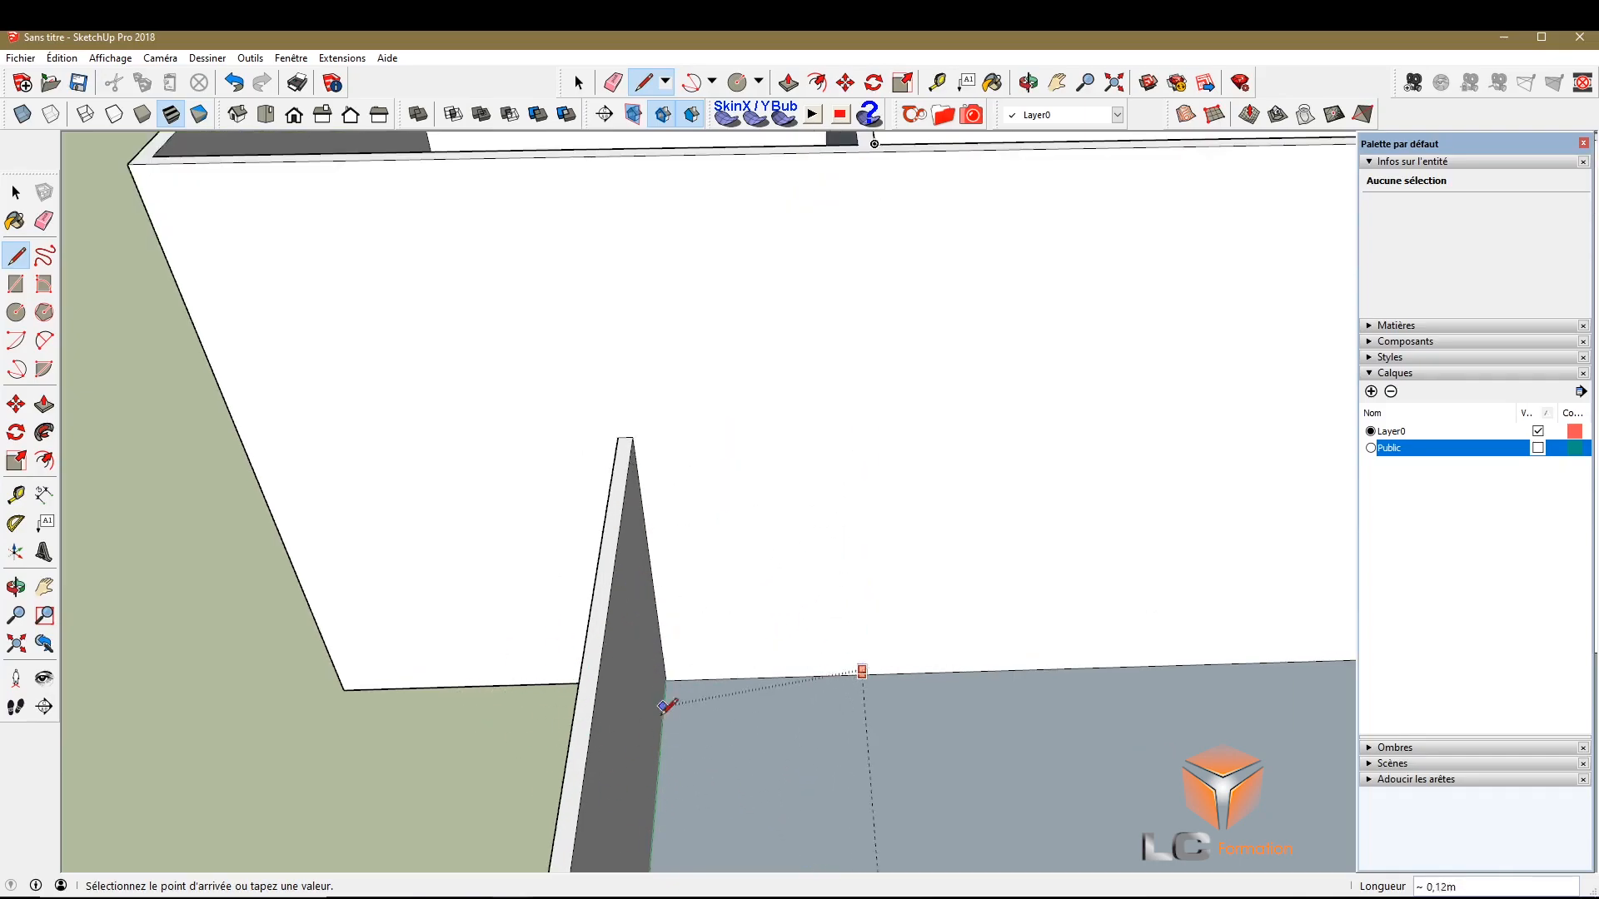
scroll(625, 666, "down", 3)
scroll(664, 646, "up", 4)
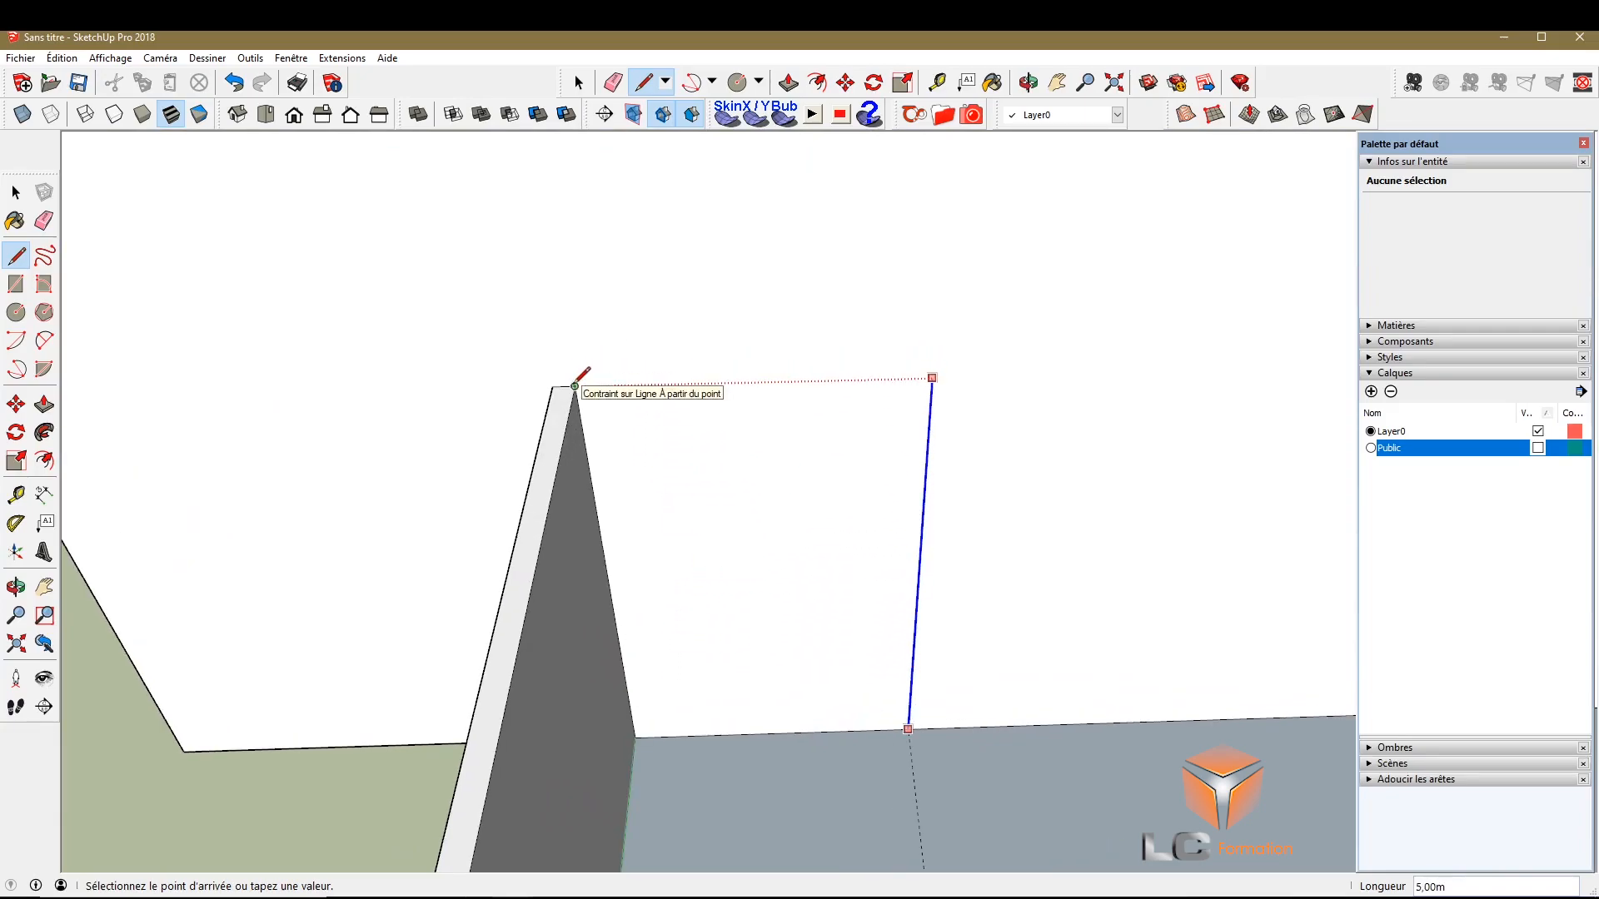
scroll(575, 385, "down", 4)
scroll(806, 346, "up", 4)
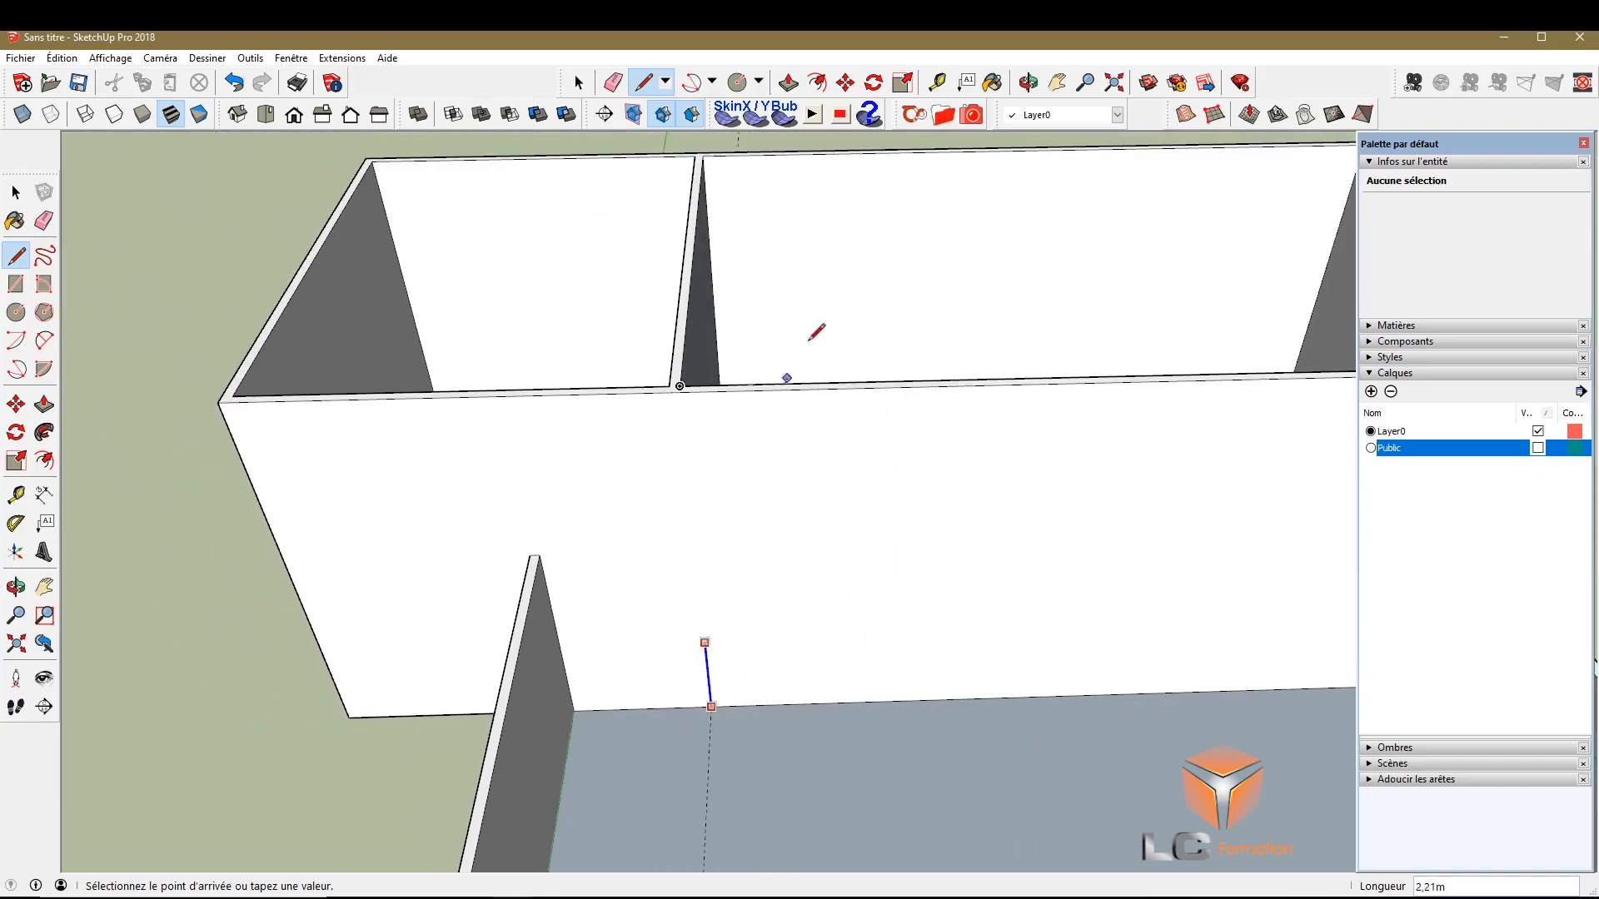
End the vertical line at the raised wall's top, using the height of the partition's top corner as reference
left_click(679, 389)
scroll(546, 339, "down", 5)
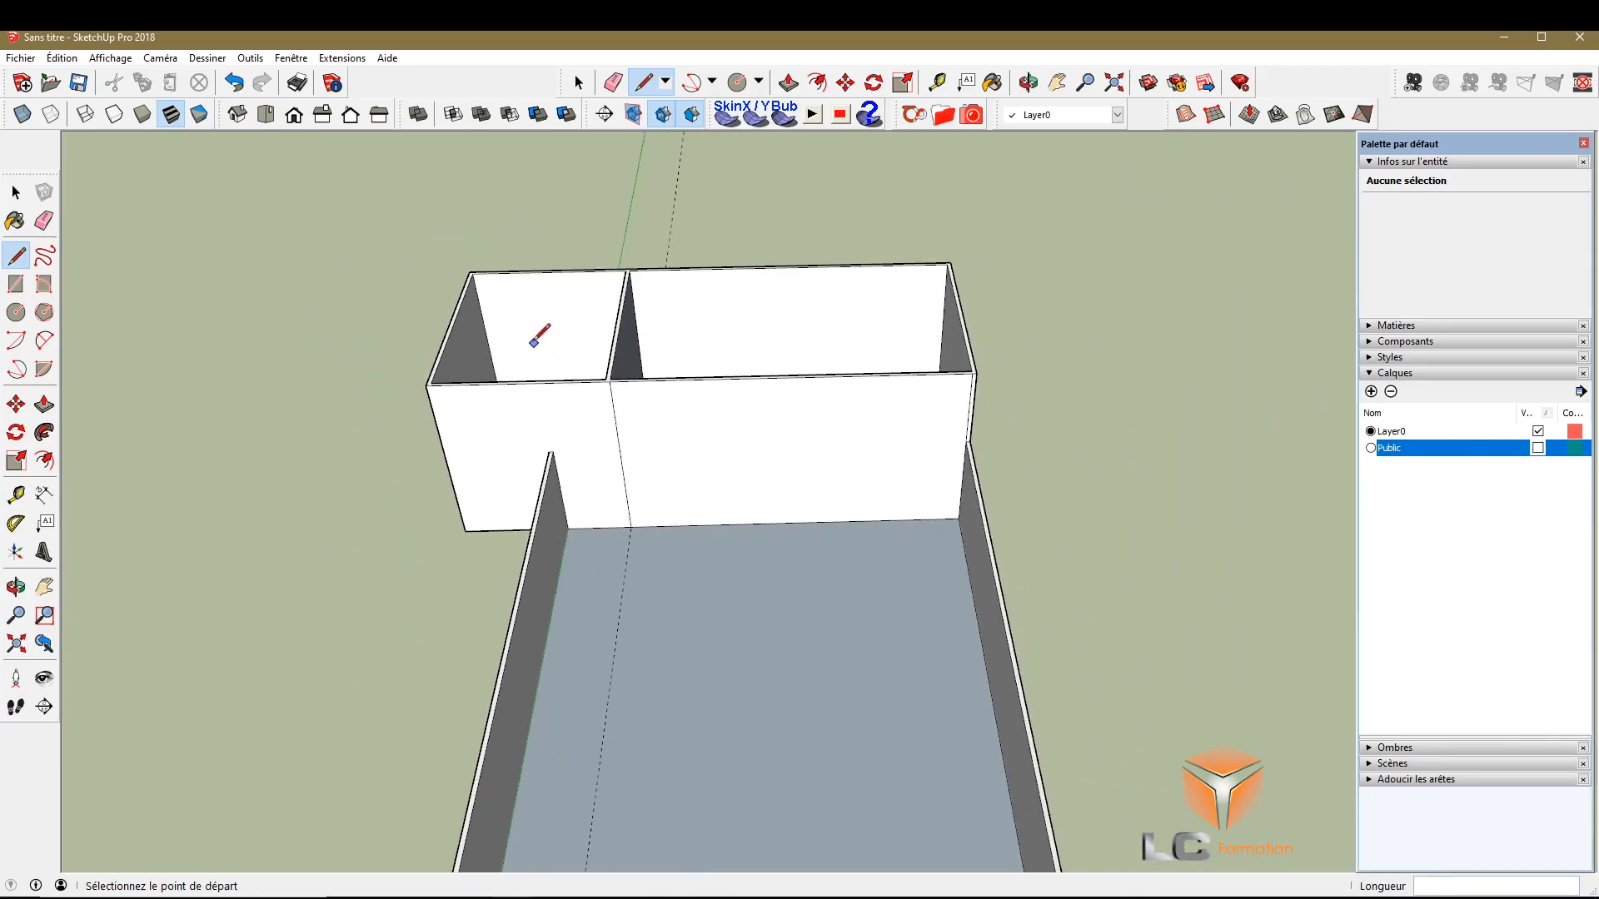
scroll(750, 403, "up", 4)
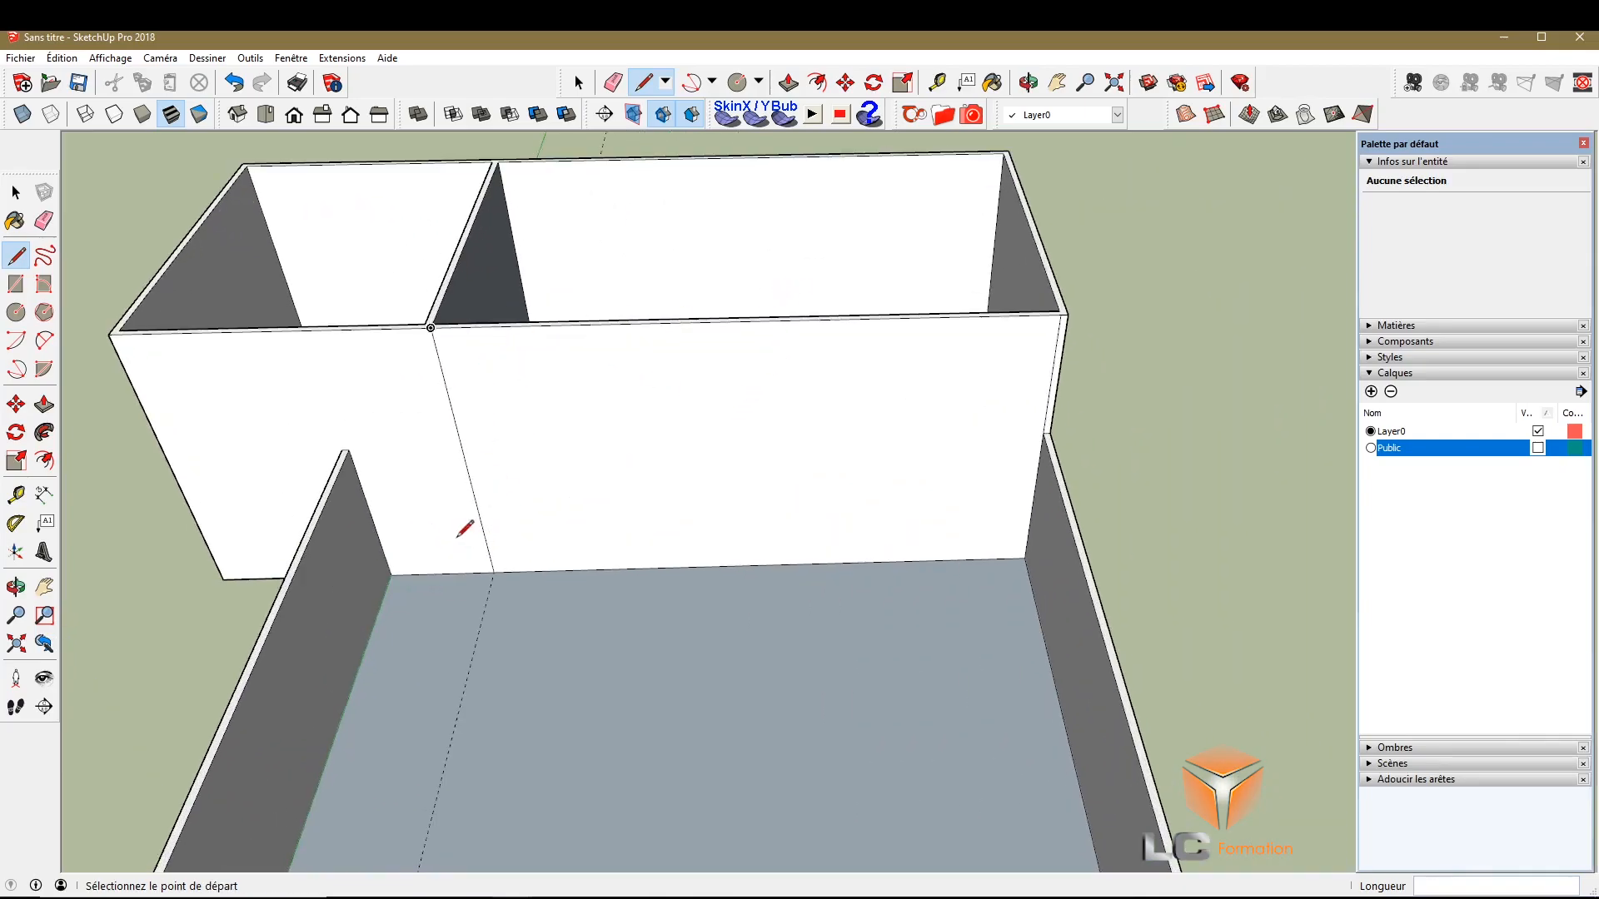
scroll(464, 539, "up", 1)
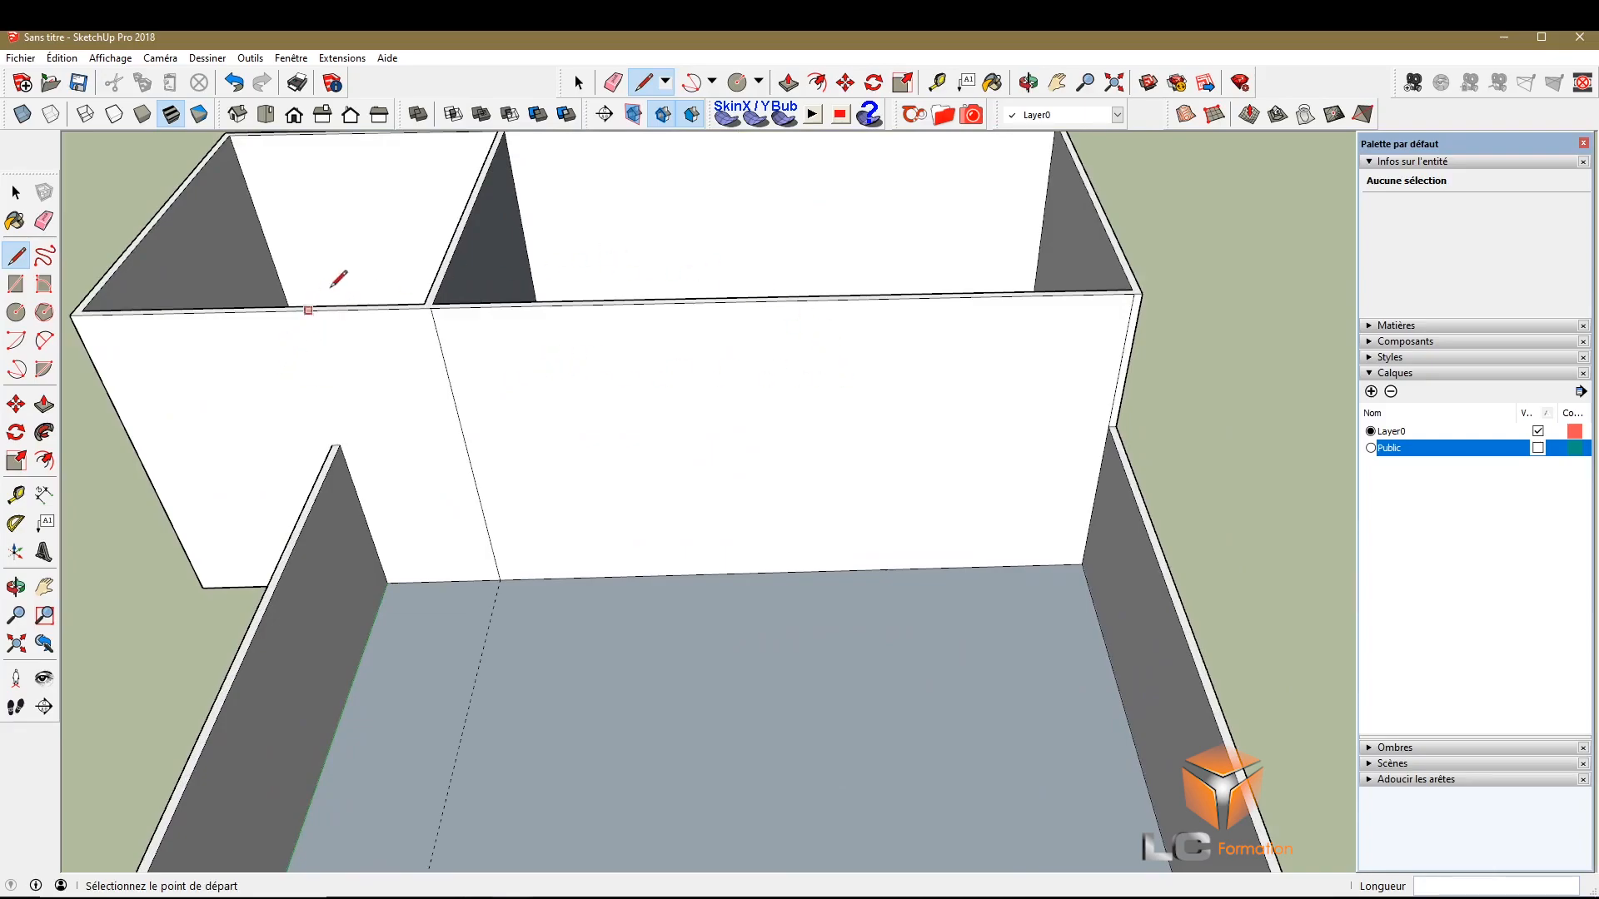
scroll(607, 366, "up", 1)
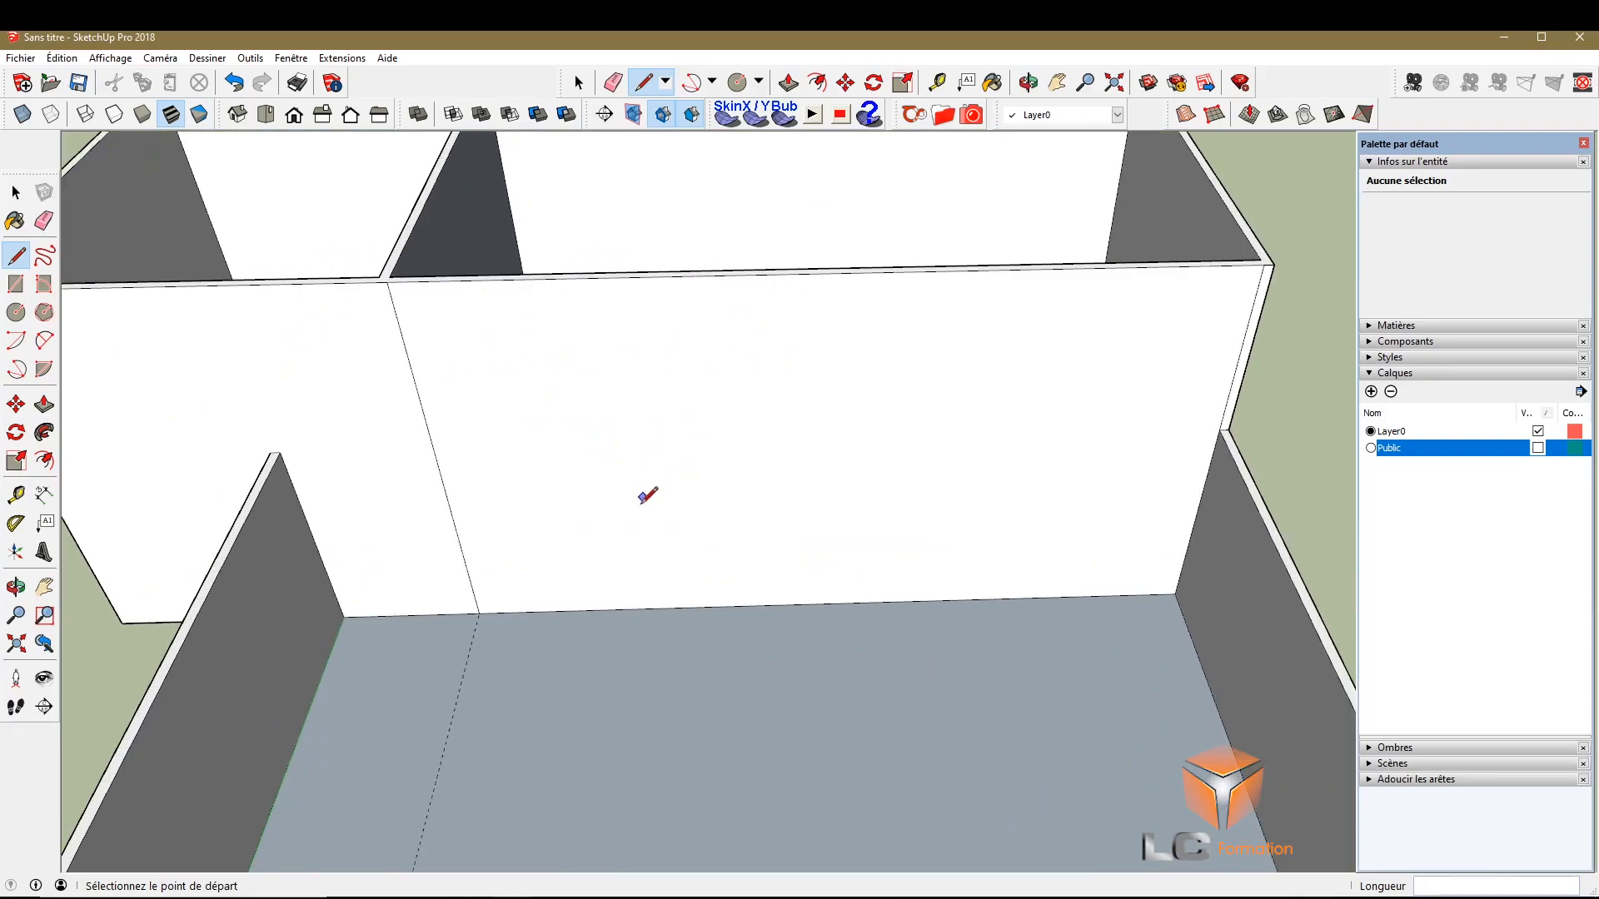
Select the raised wall's base edge between the new vertical line and the far side wall
key("space")
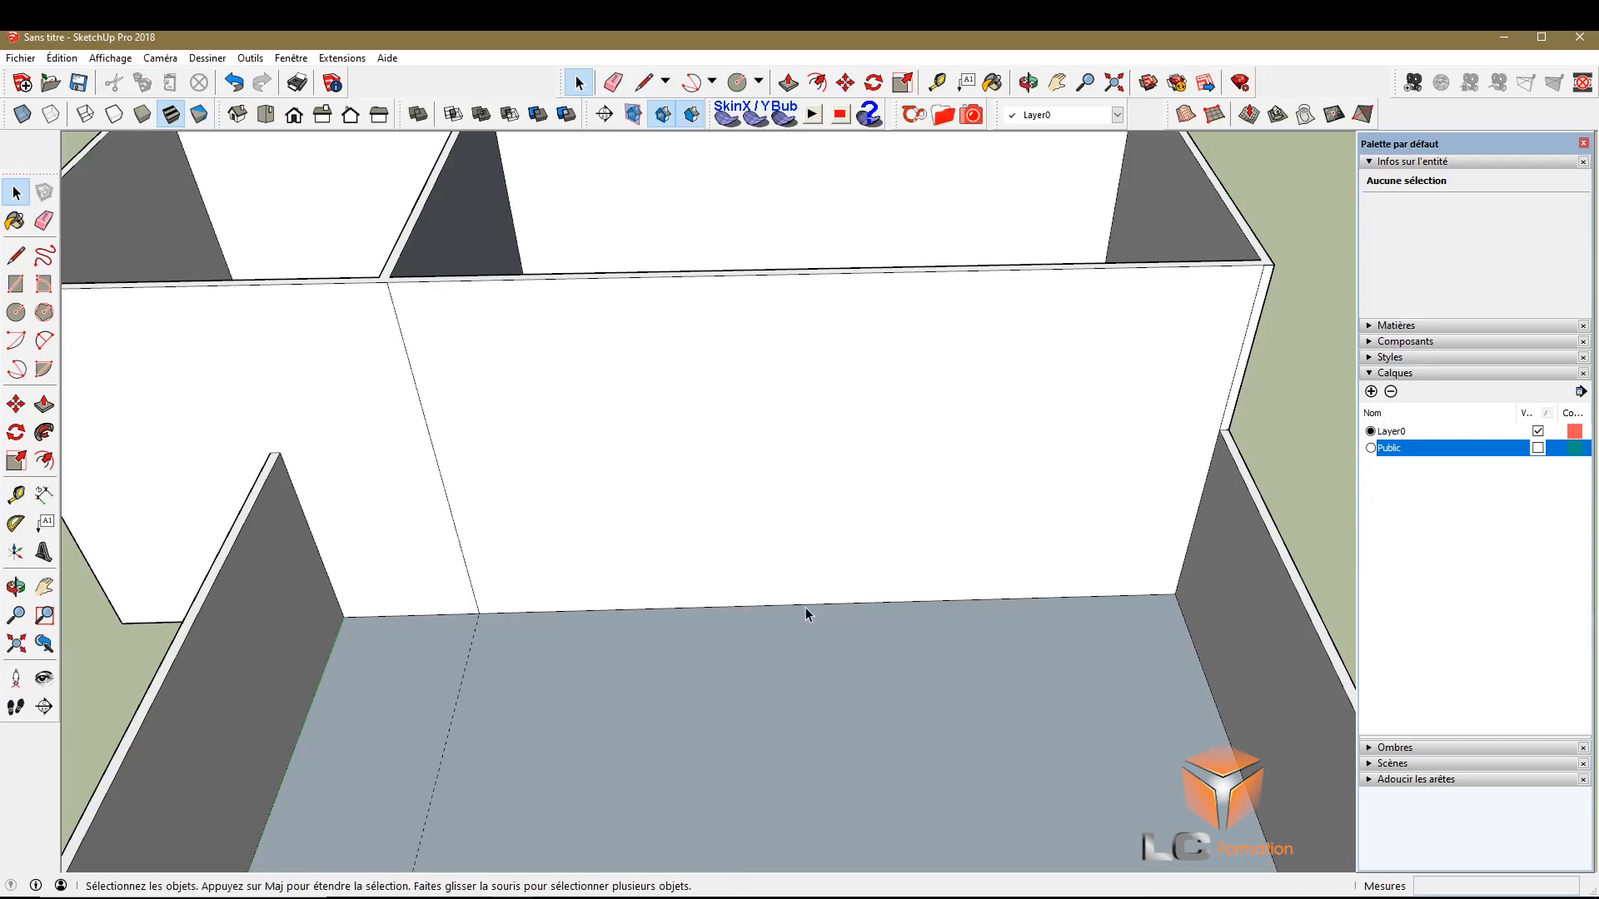
left_click(821, 603)
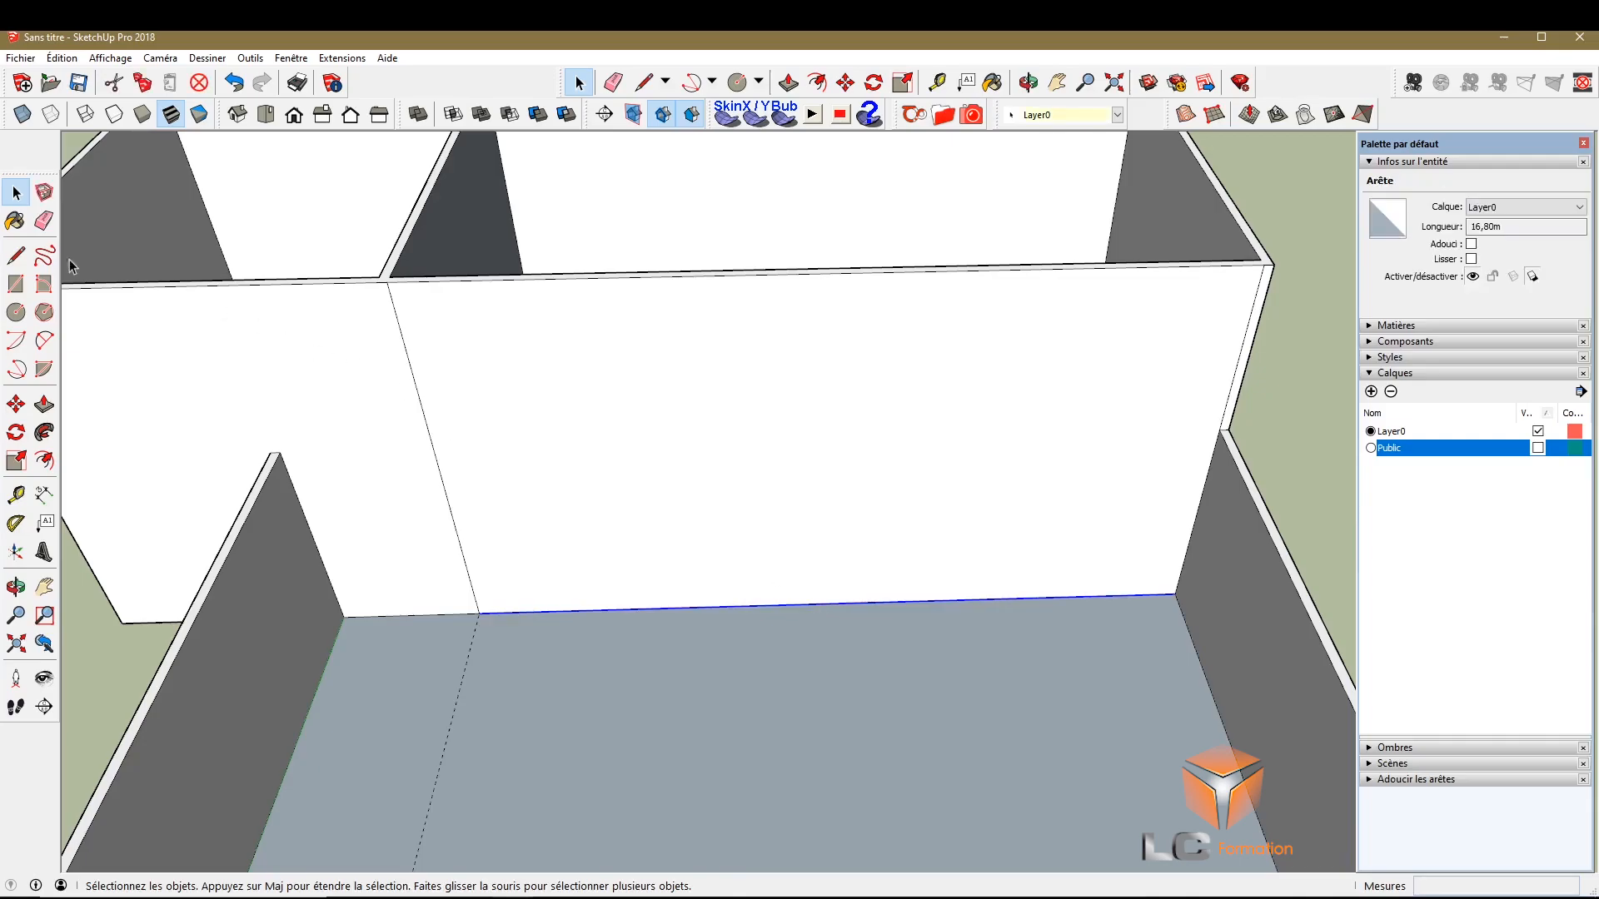
left_click(19, 257)
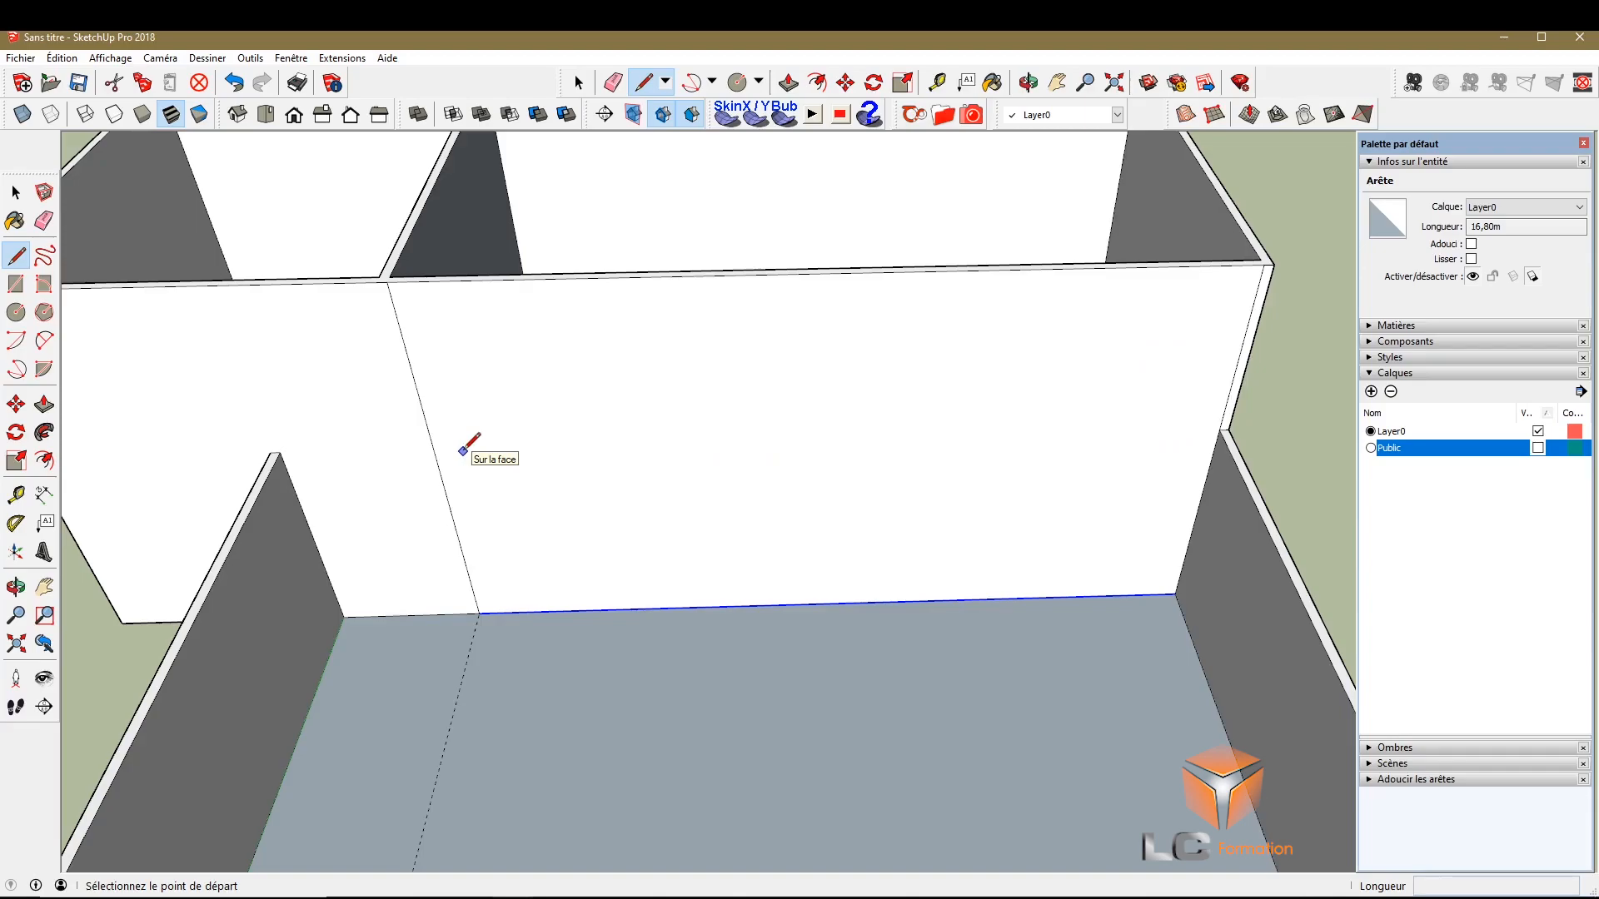
scroll(550, 586, "up", 2)
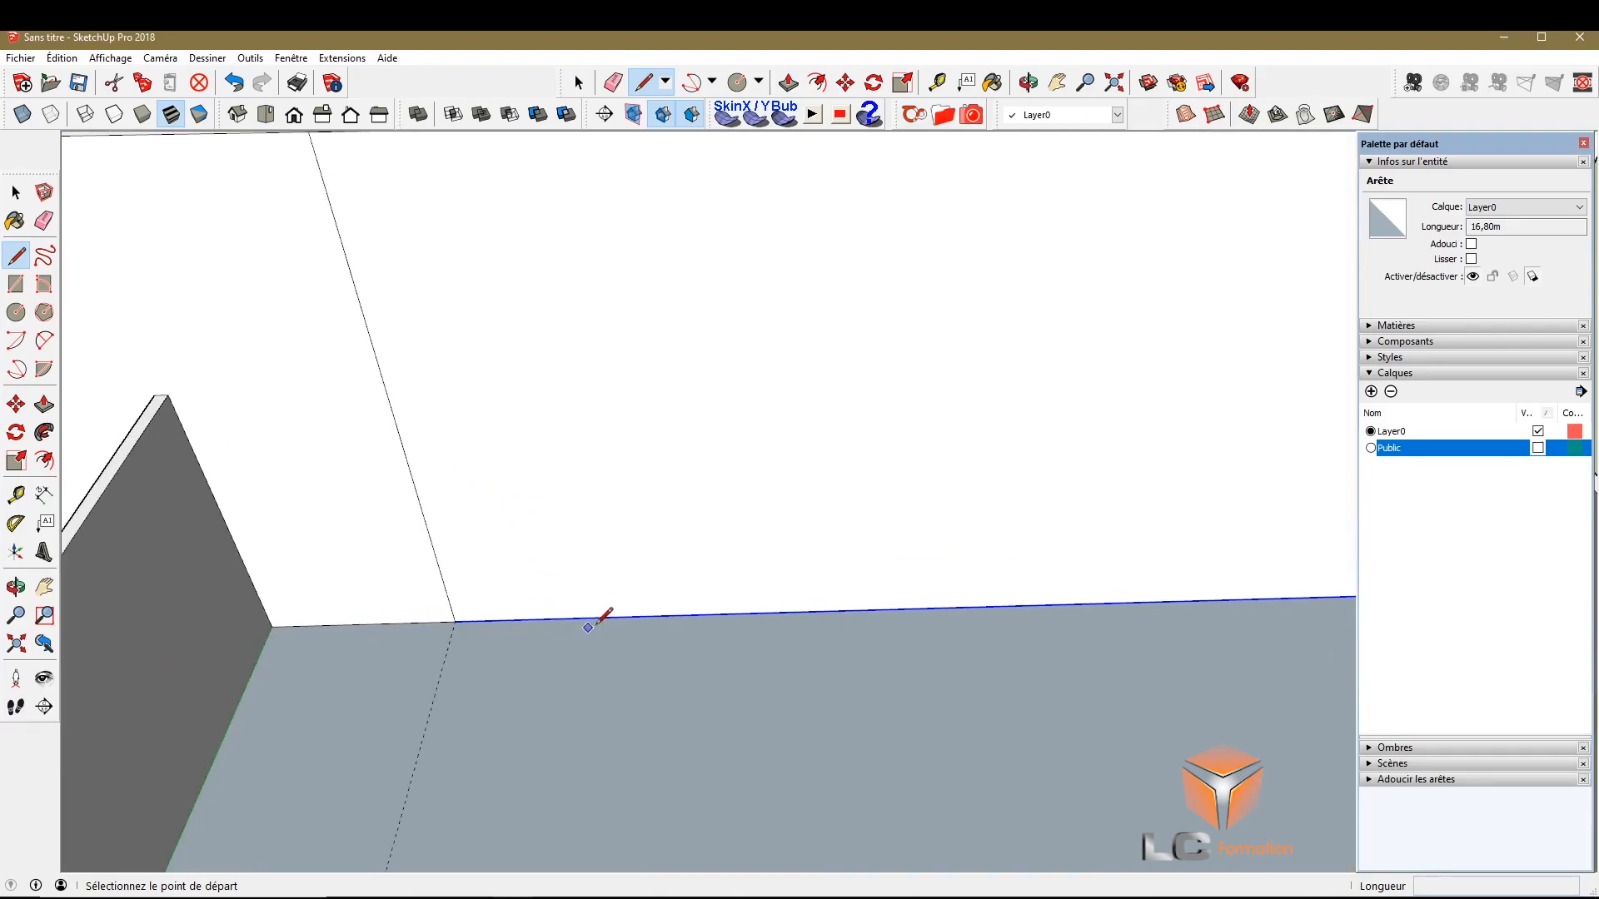
scroll(452, 583, "down", 2)
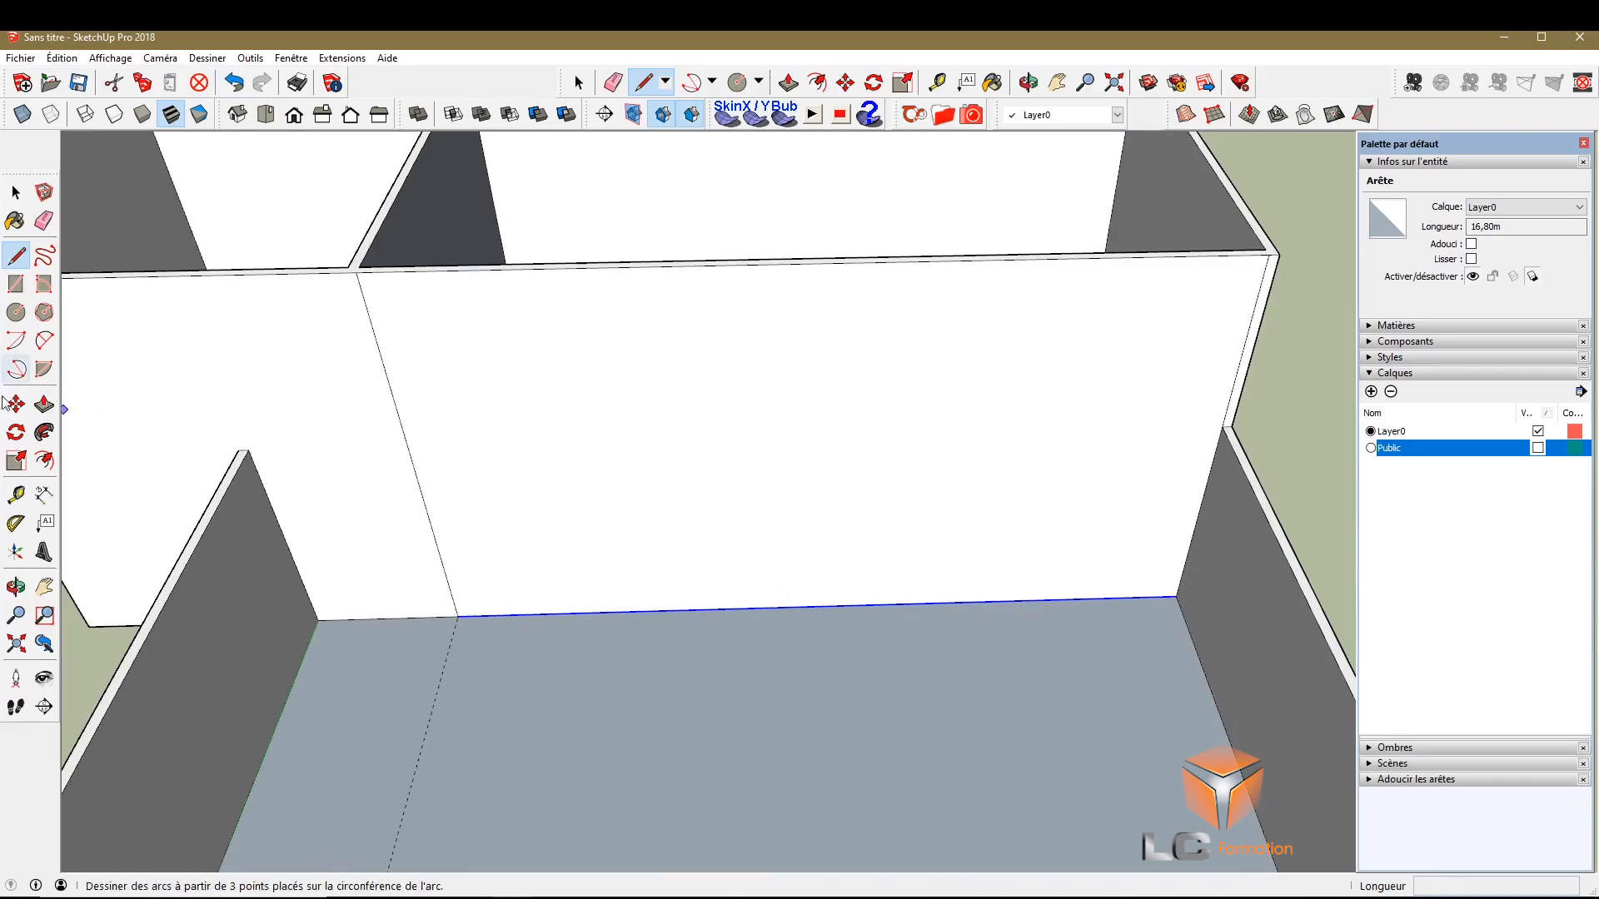
left_click(16, 495)
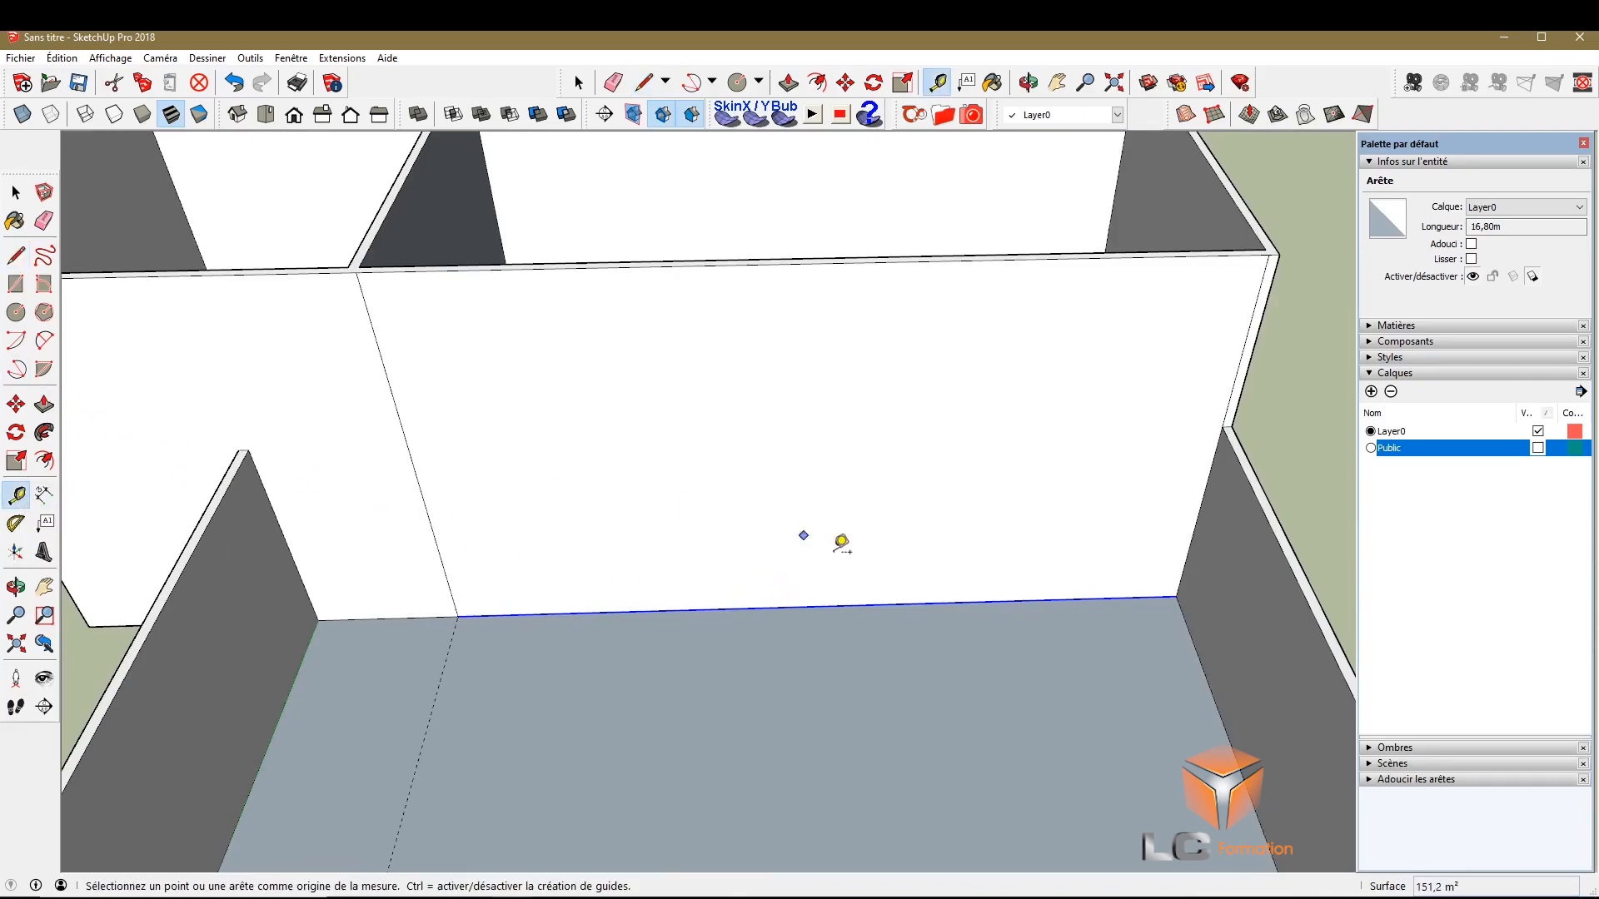
left_click(821, 606)
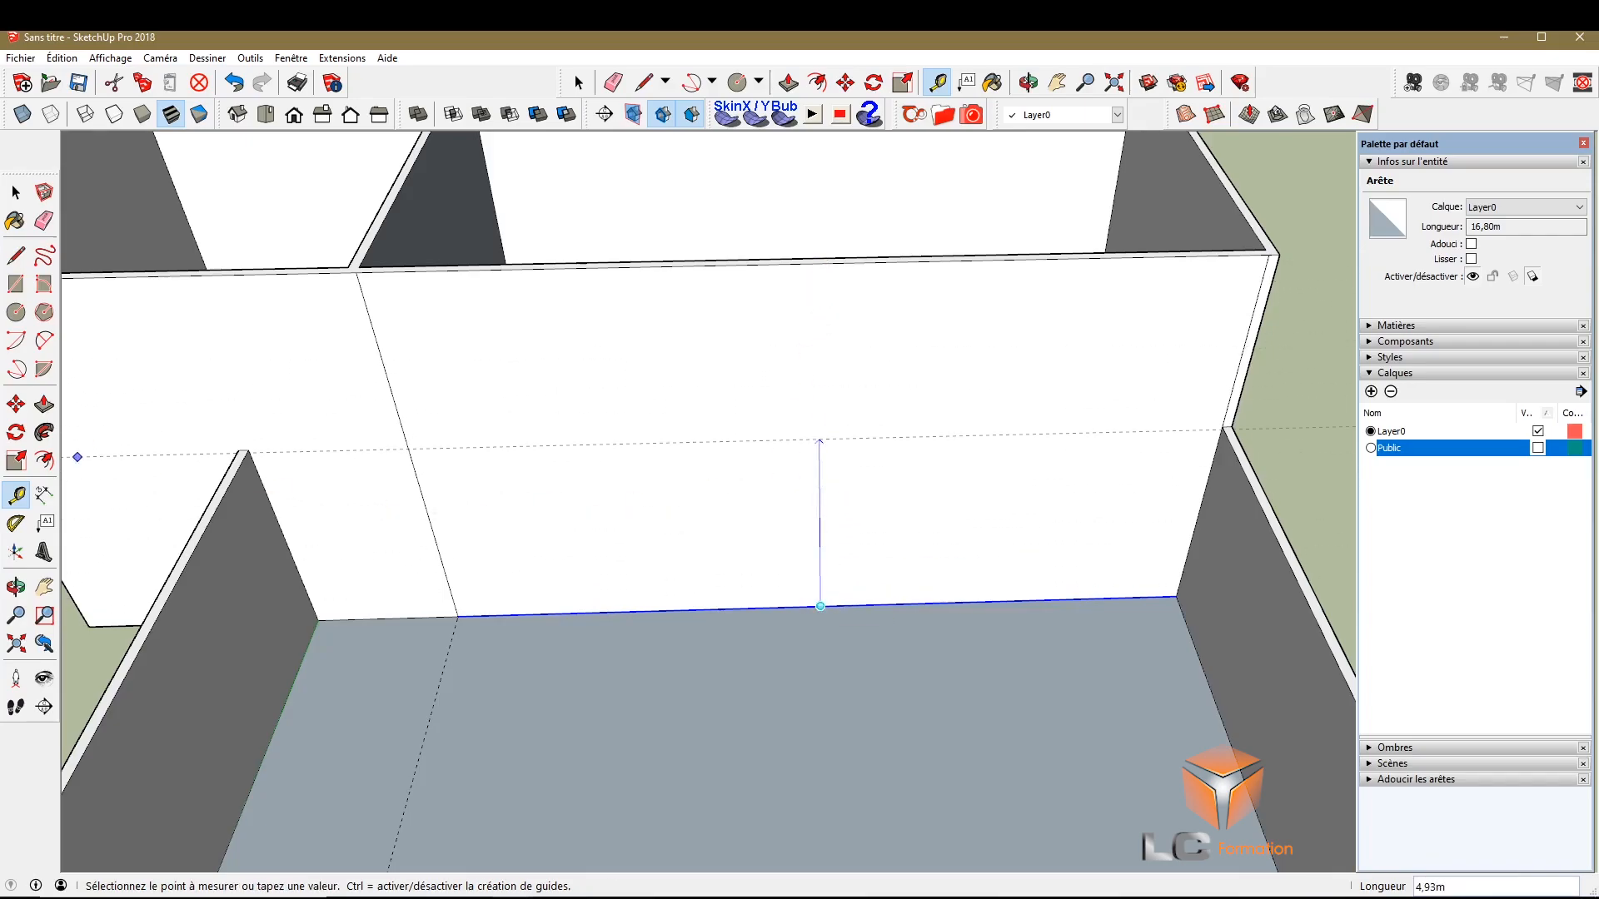
left_click(16, 496)
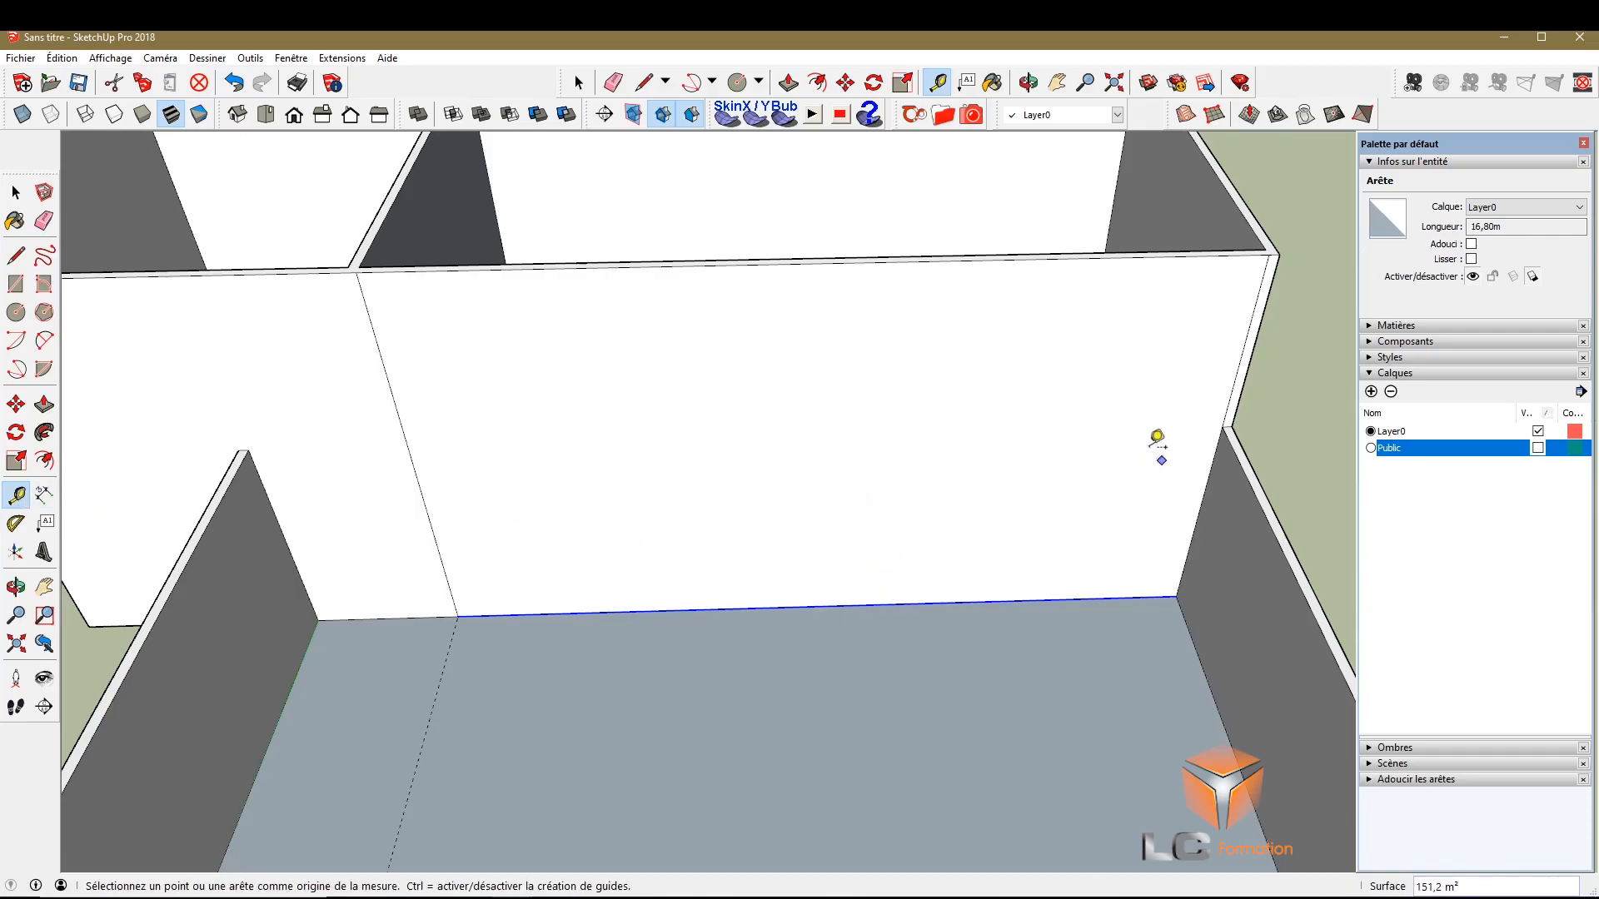
Place a vertical guide on the back wall, 2 m to the right of its left vertical edge line
scroll(457, 510, "up", 3)
scroll(446, 489, "down", 3)
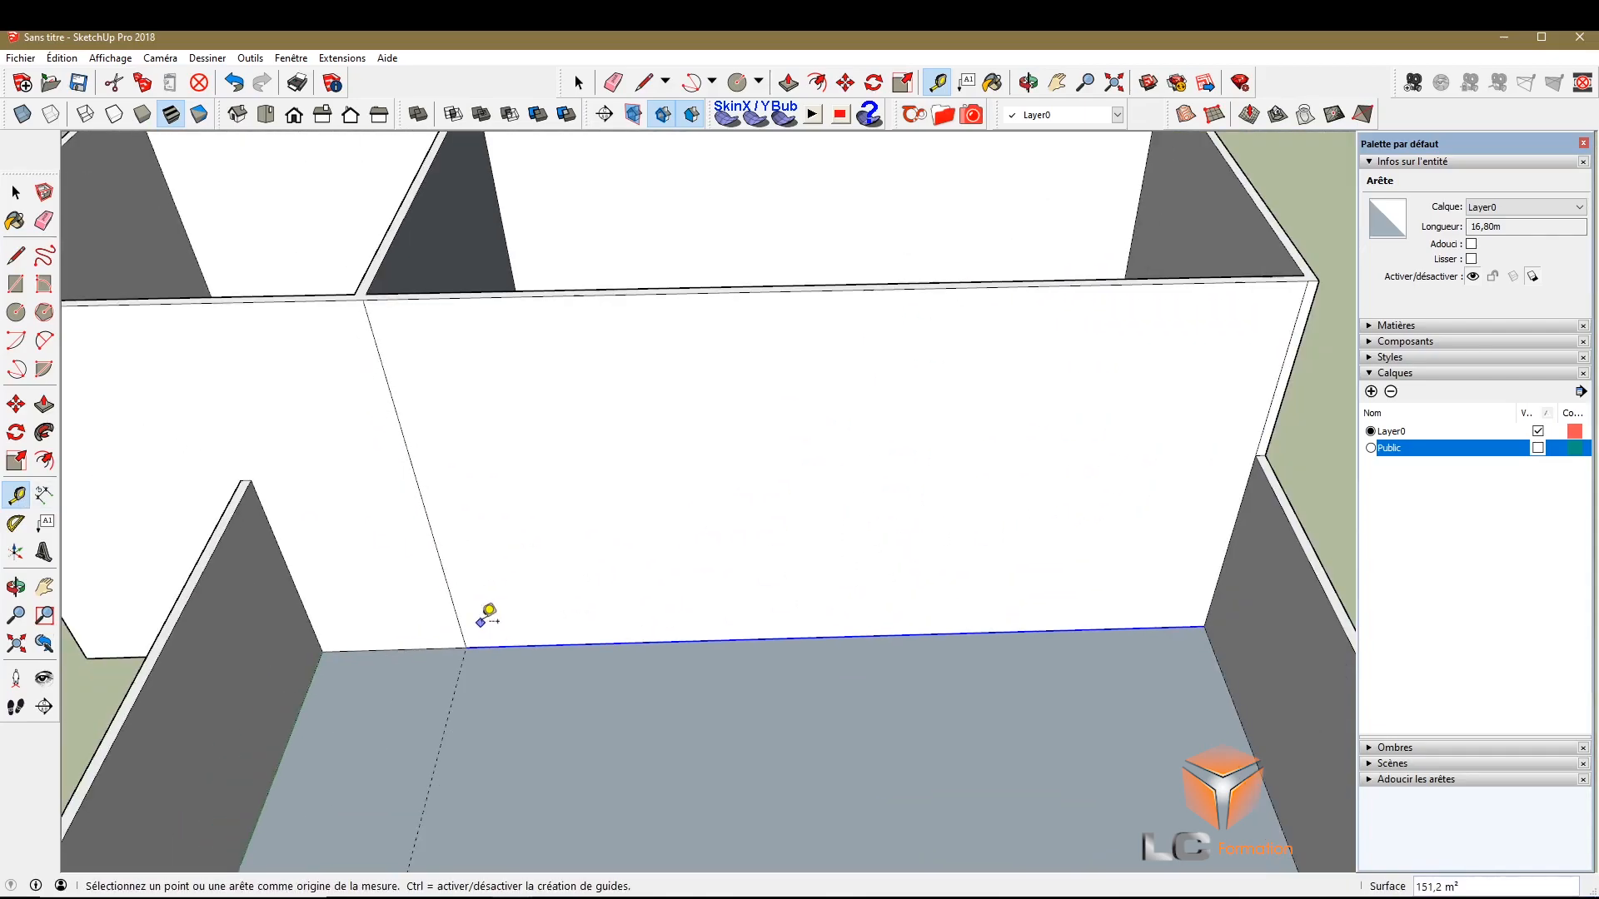
scroll(482, 614, "up", 2)
left_click(408, 467)
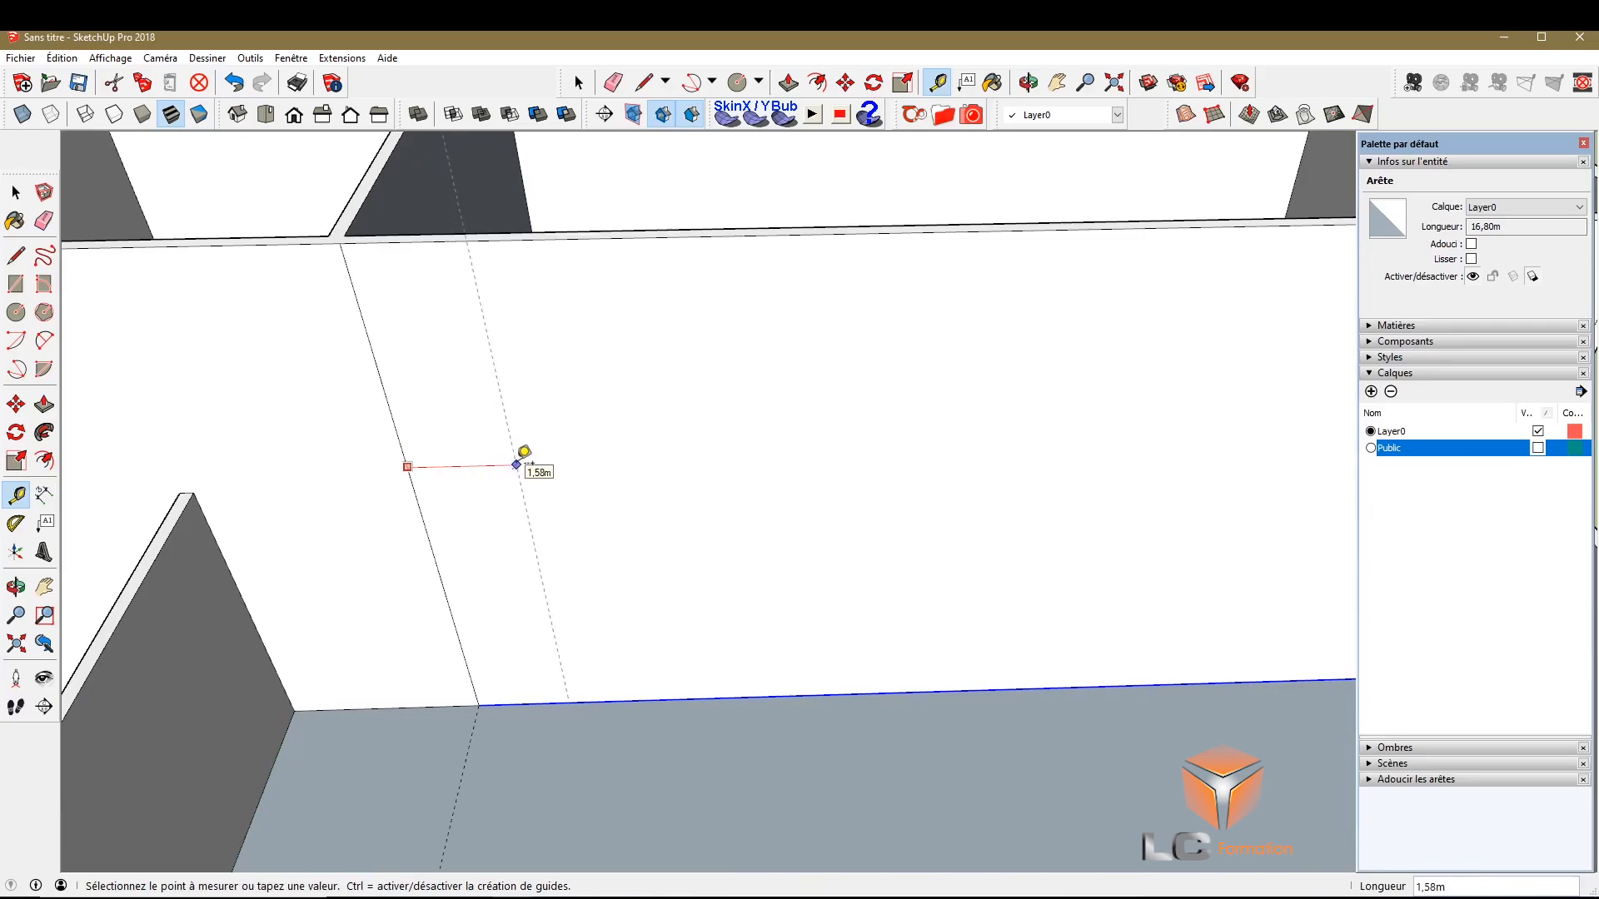
left_click(517, 463)
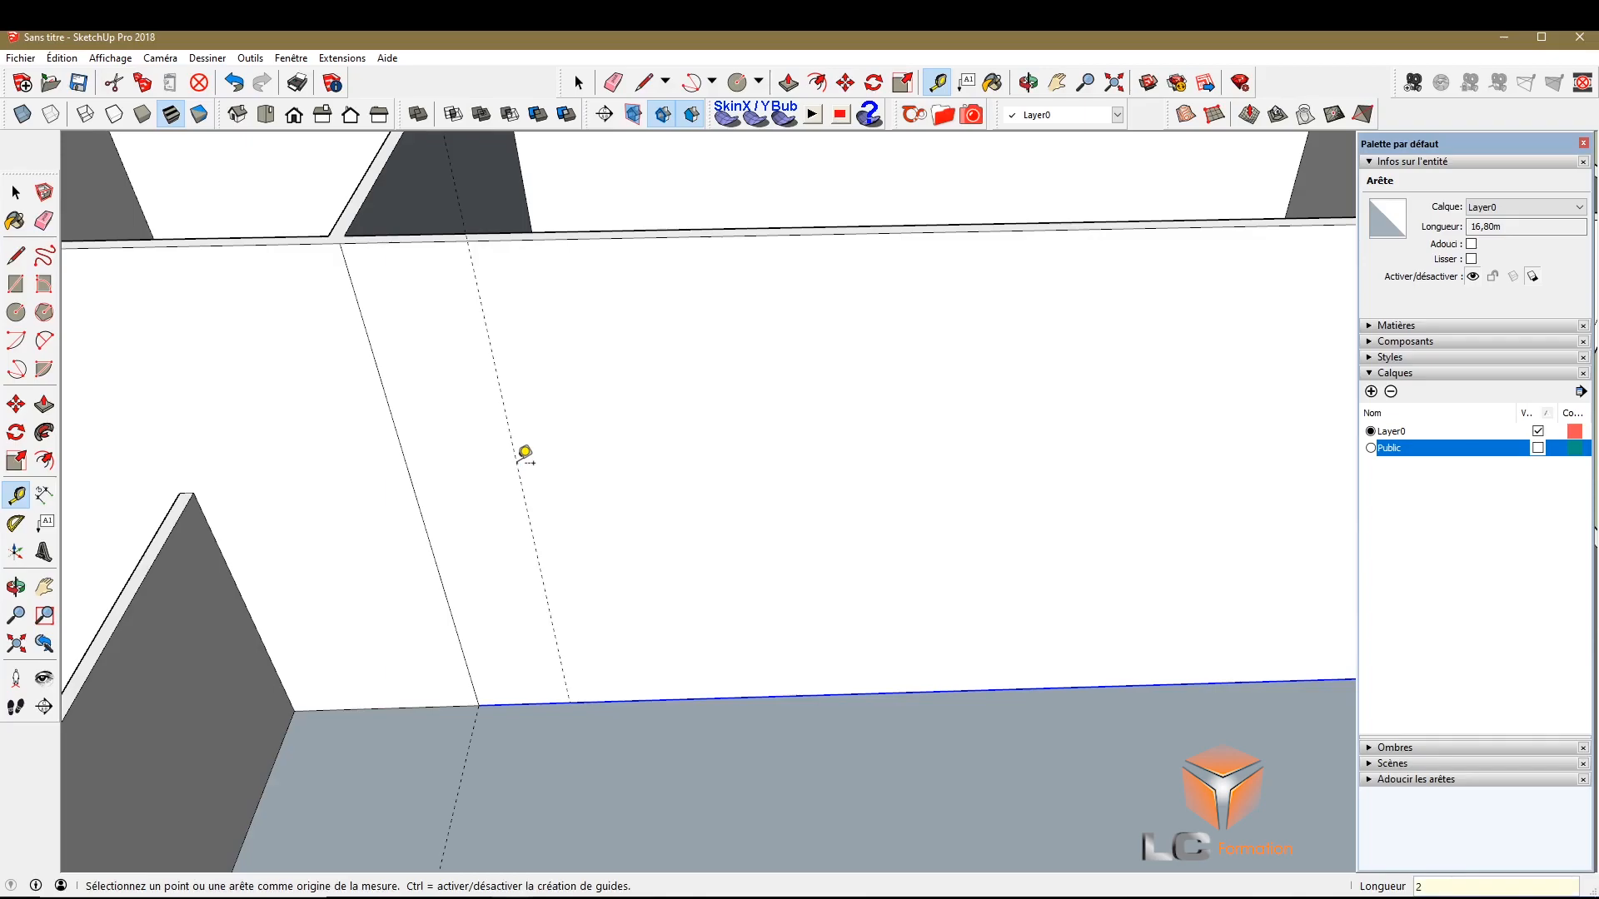
Try to place a vertical guide 2 m inside the back wall's right edge, and undo the attempt
scroll(205, 441, "down", 3)
scroll(785, 380, "up", 2)
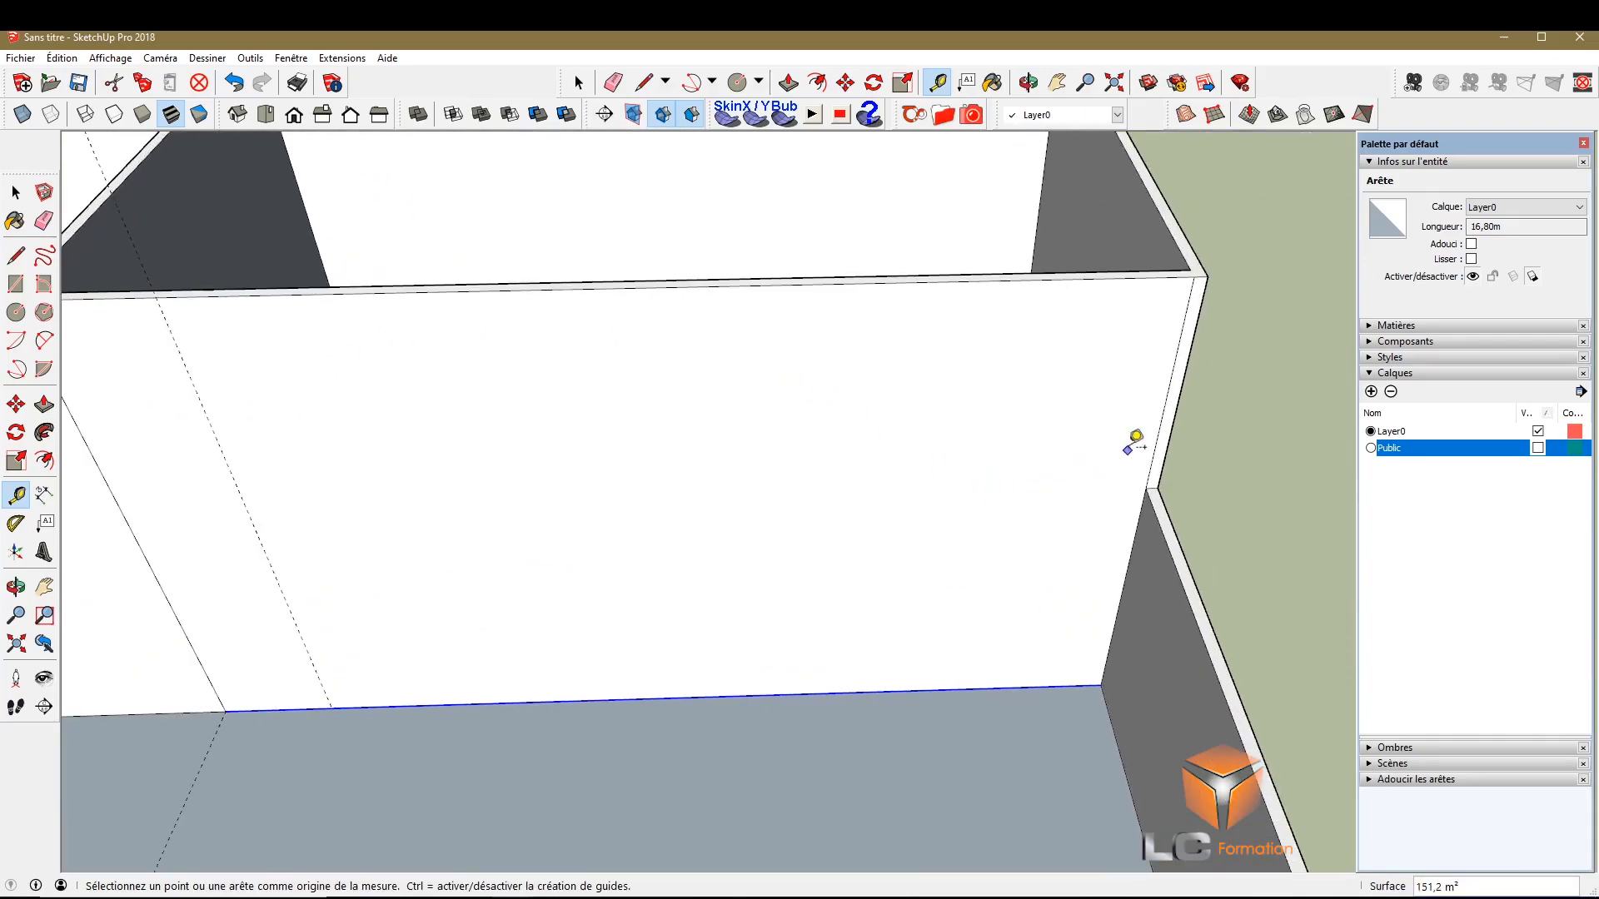
left_click(1160, 431)
left_click(1075, 430)
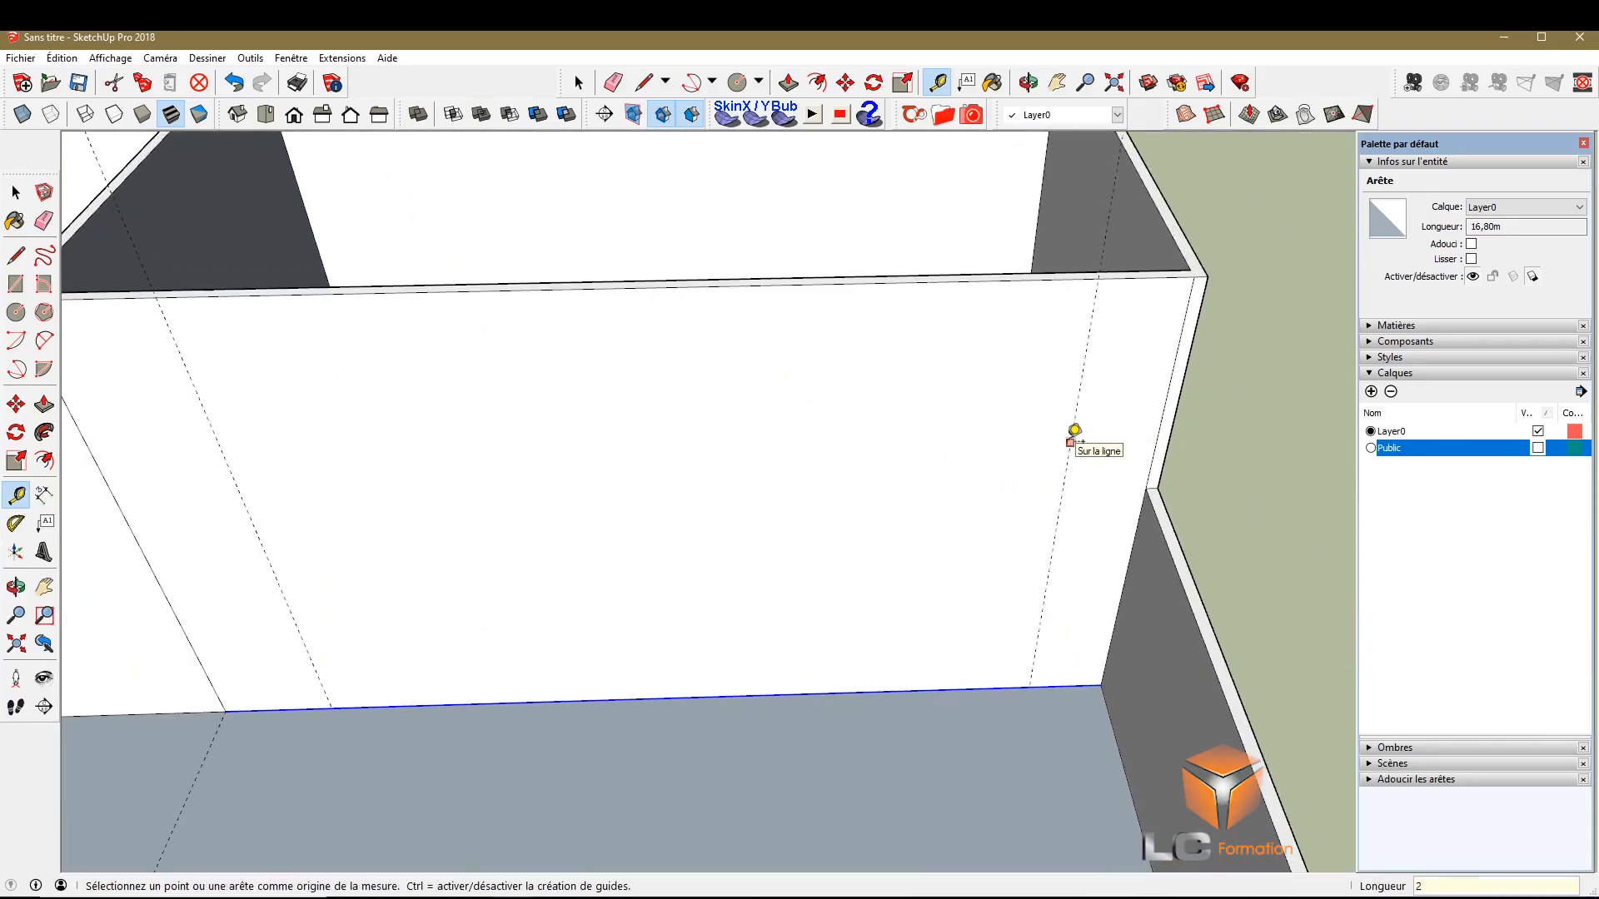
left_click(1065, 464)
left_click(1146, 489)
key("ctrl+z")
key("ctrl+z")
Place a vertical guide 2 m inside the back wall's right edge and a horizontal guide 1 m below its upper edge
left_click(1155, 468)
left_click(1044, 476)
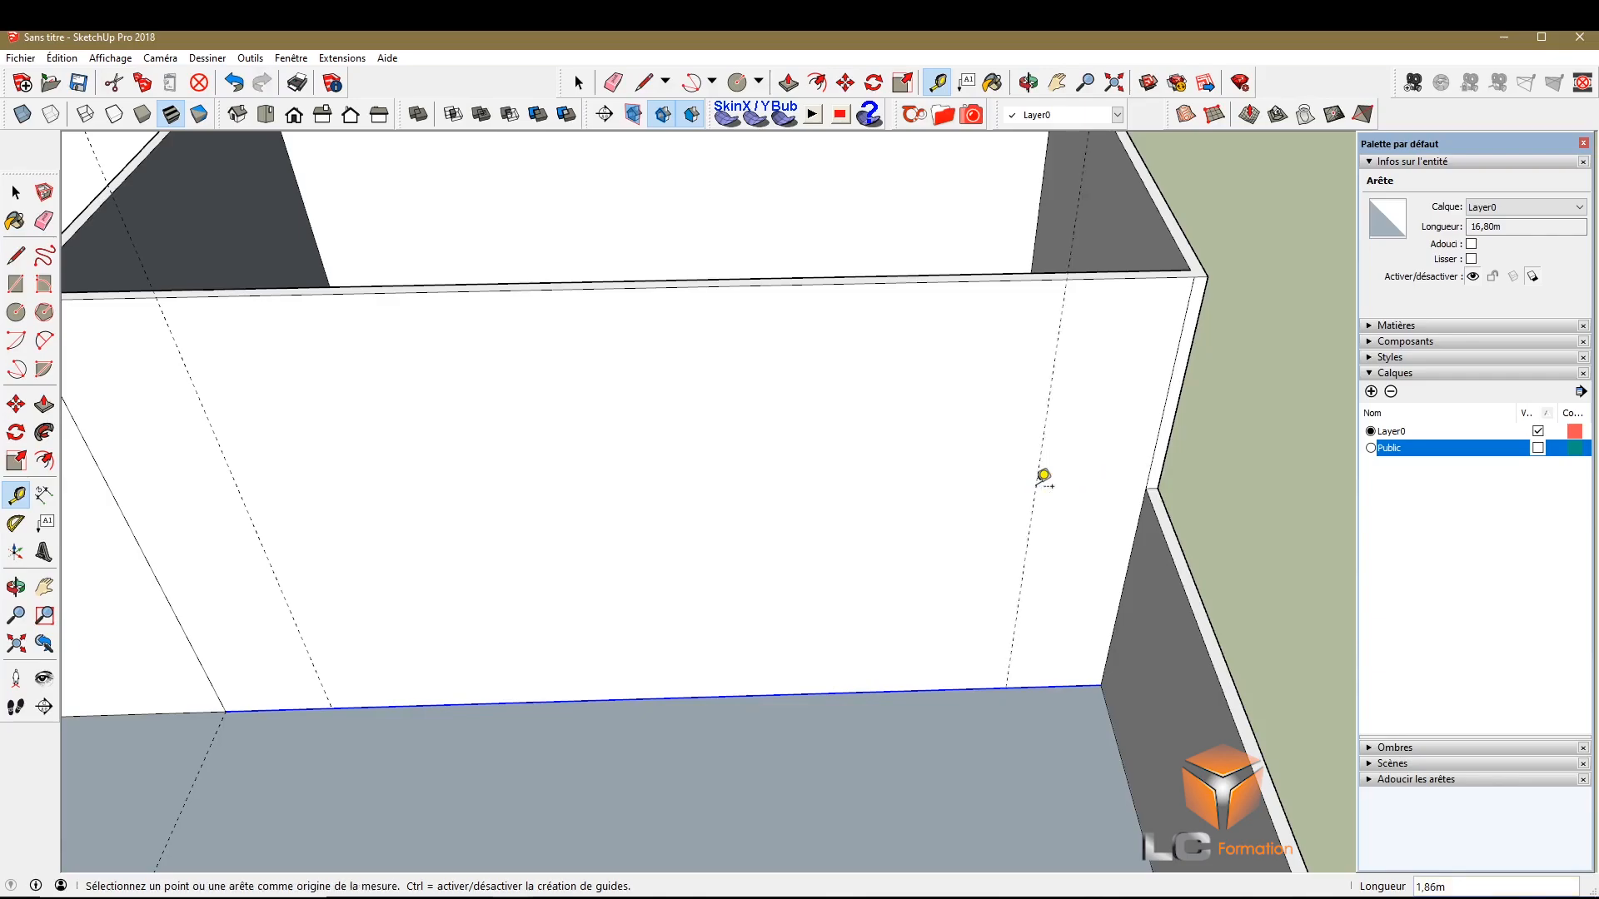
scroll(950, 554, "down", 2)
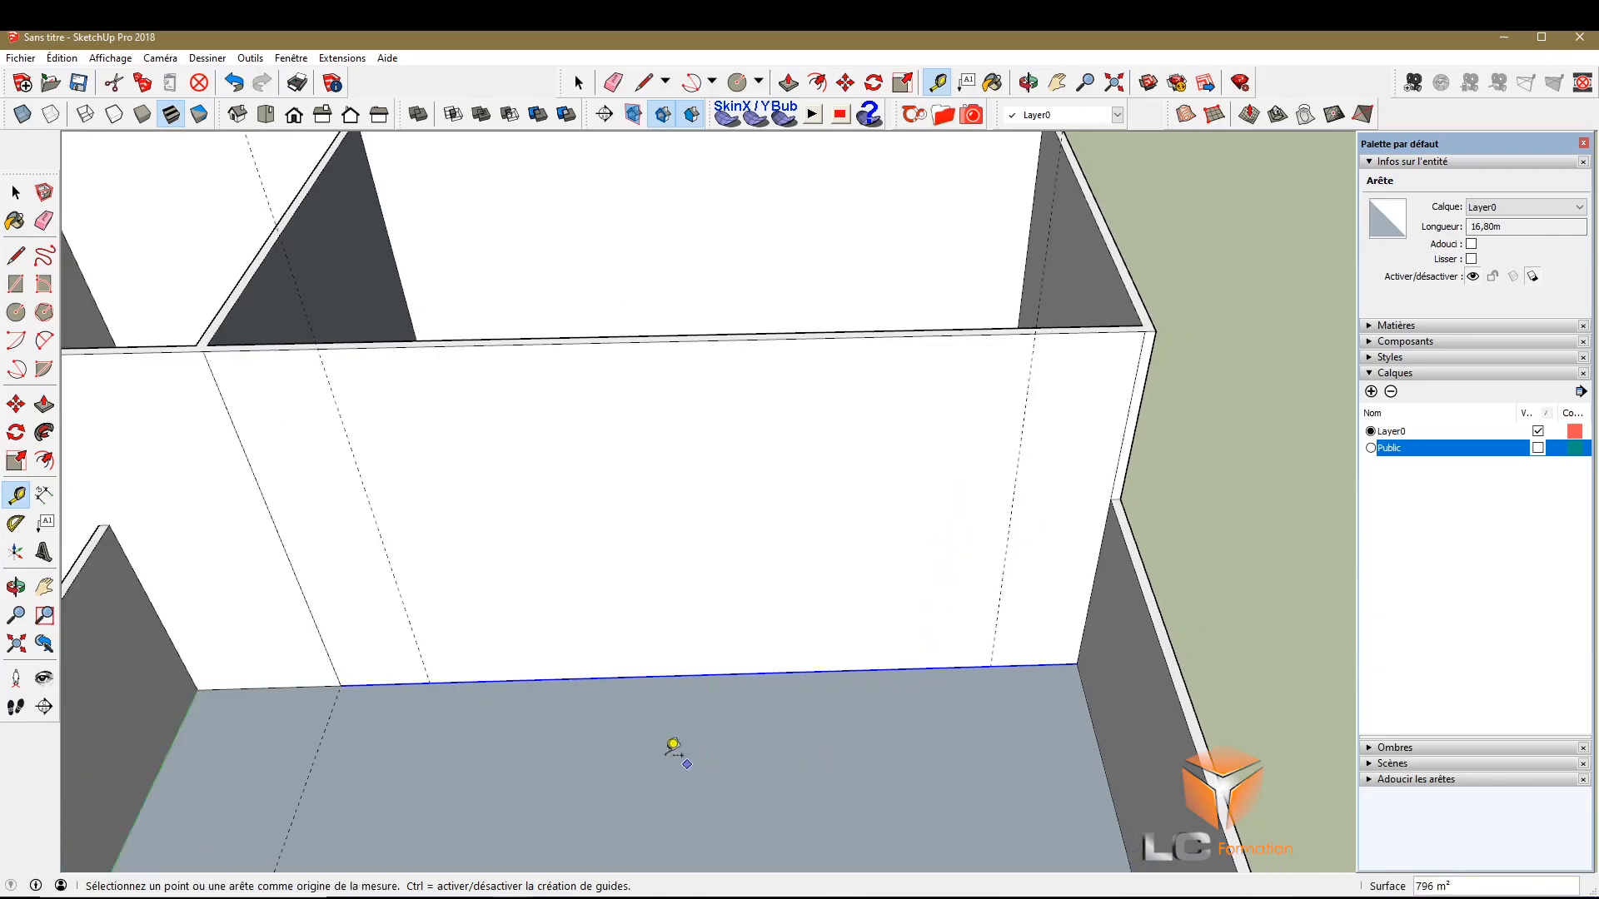
scroll(564, 528, "up", 1)
left_click(426, 286)
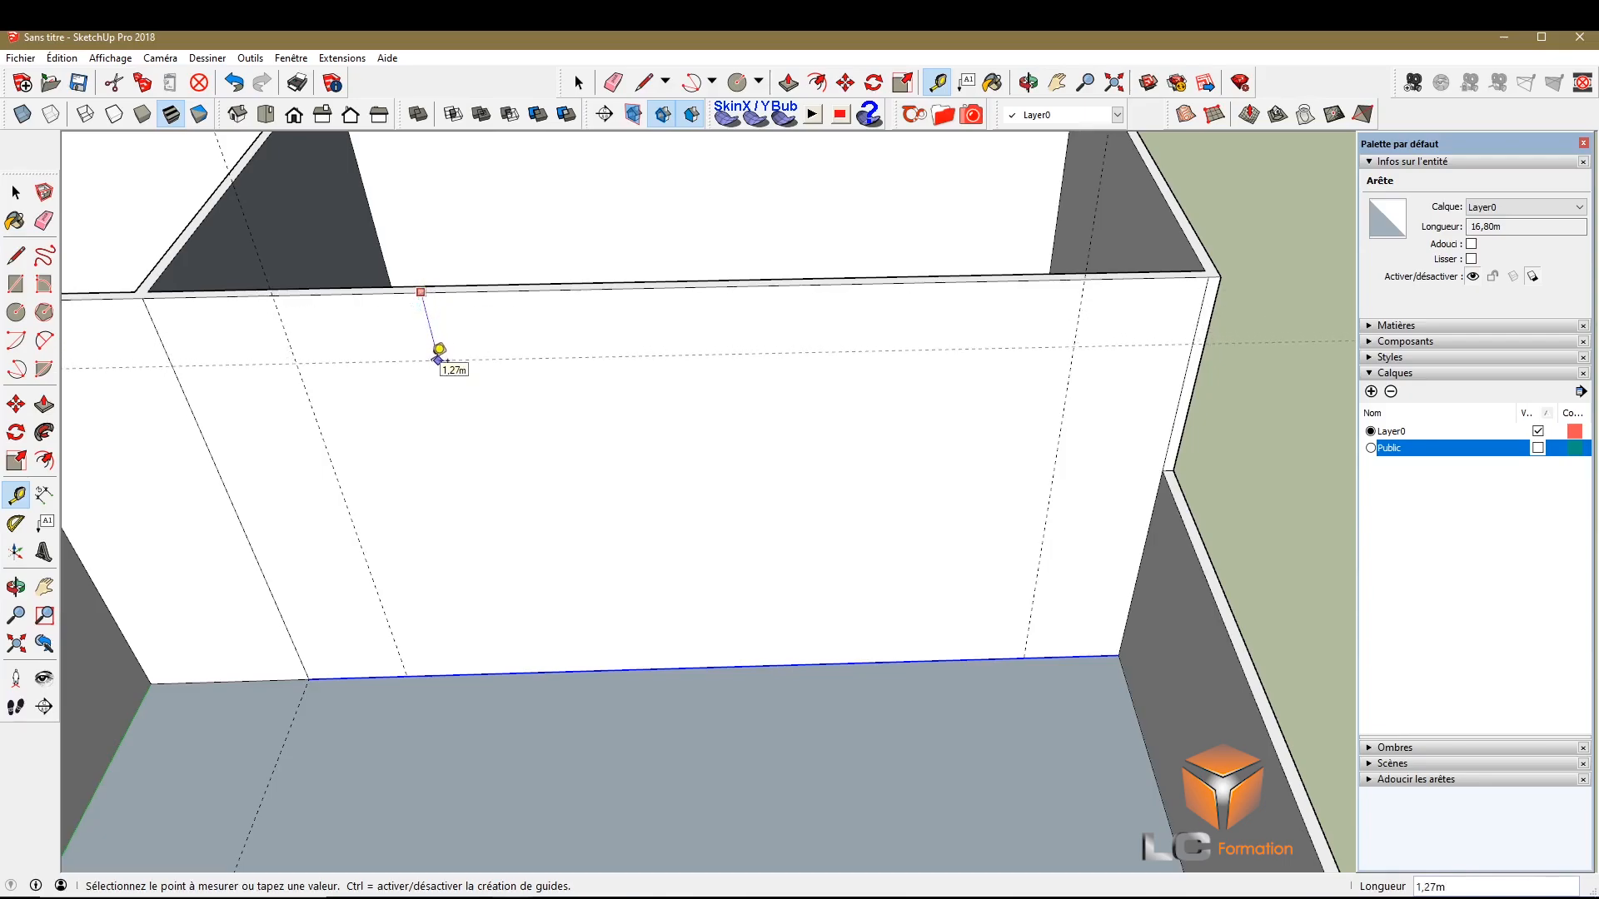
left_click(439, 350)
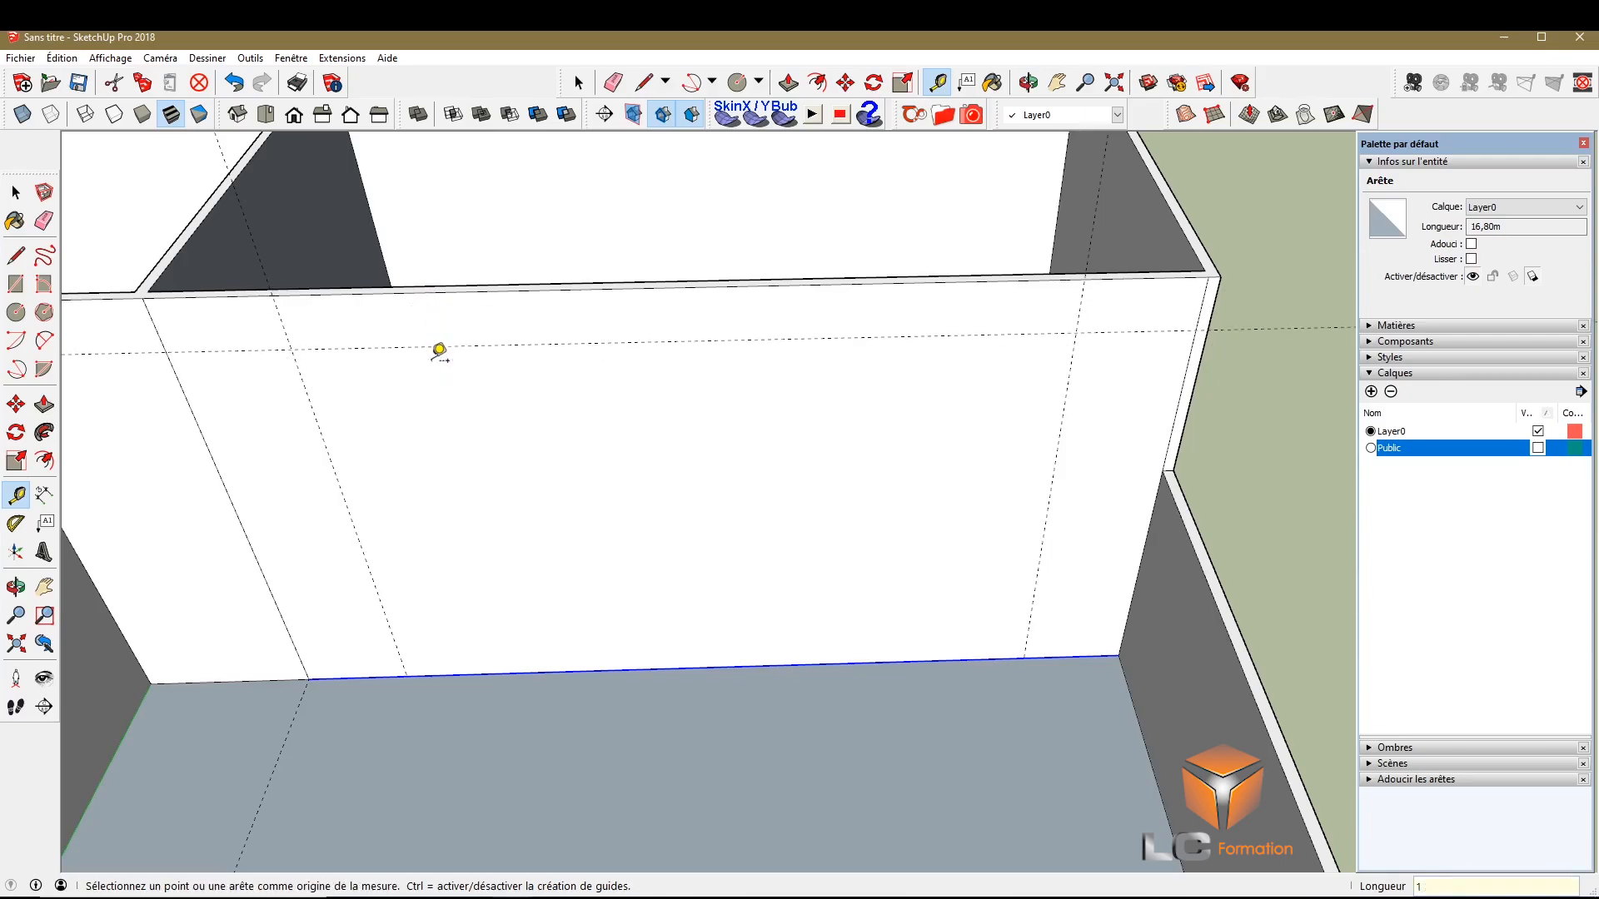
Outline a rectangular opening on the back wall with lines along the guides, from the floor up, across and back down to the floor
key("o")
left_click_drag(93, 549, 615, 421)
key("space")
left_click(1246, 411)
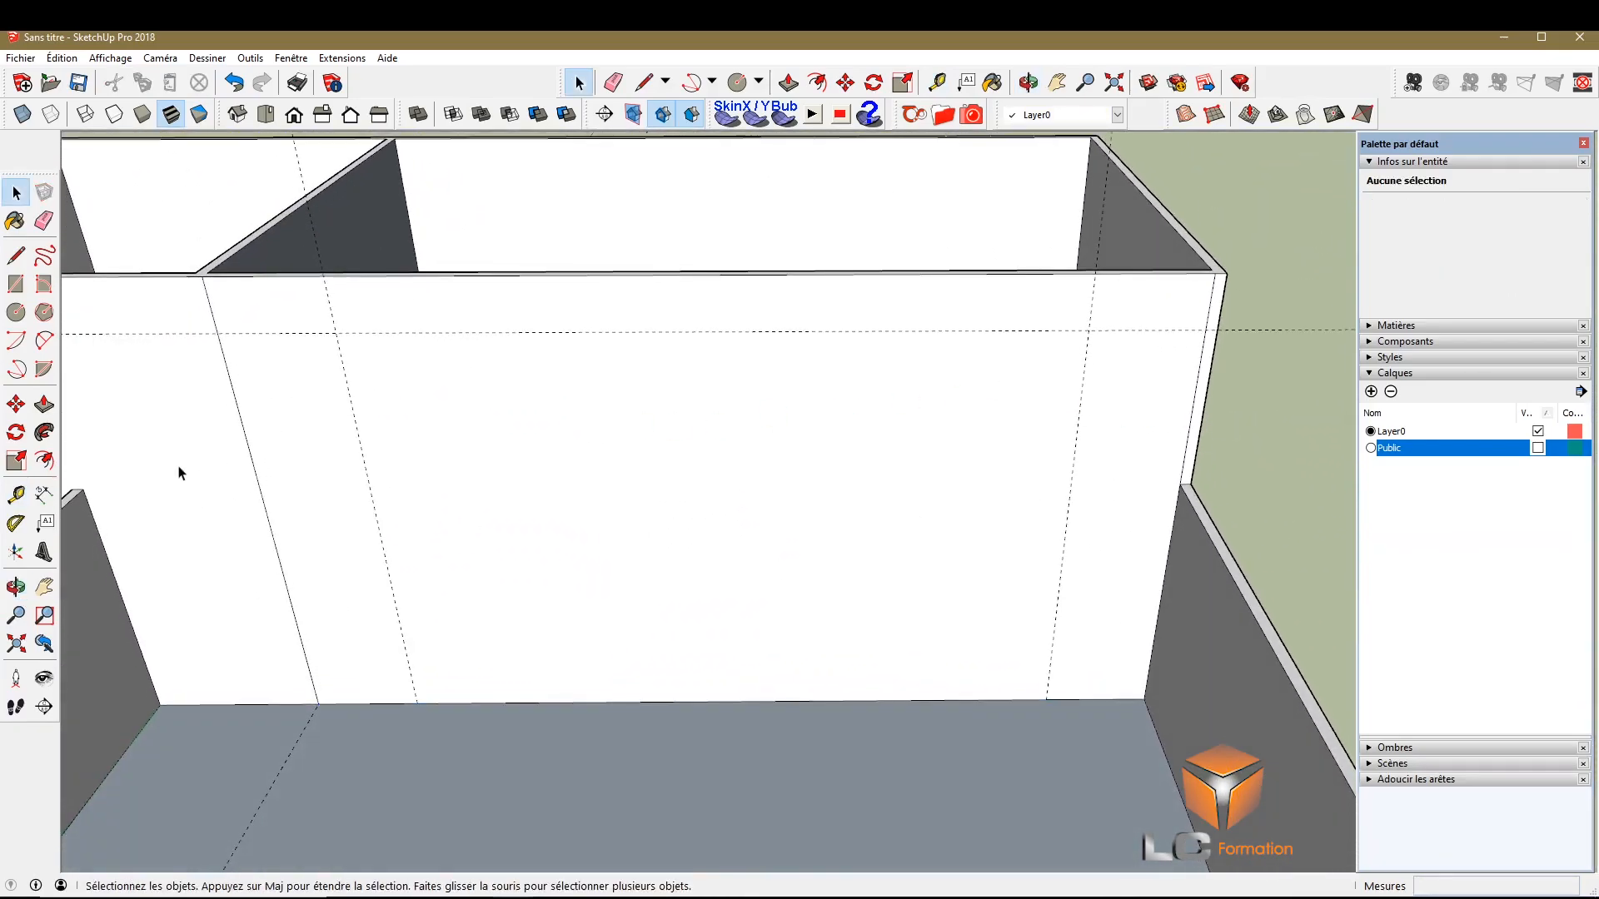
left_click(16, 258)
left_click(336, 332)
left_click(525, 490)
key("ctrl+z")
left_click(417, 702)
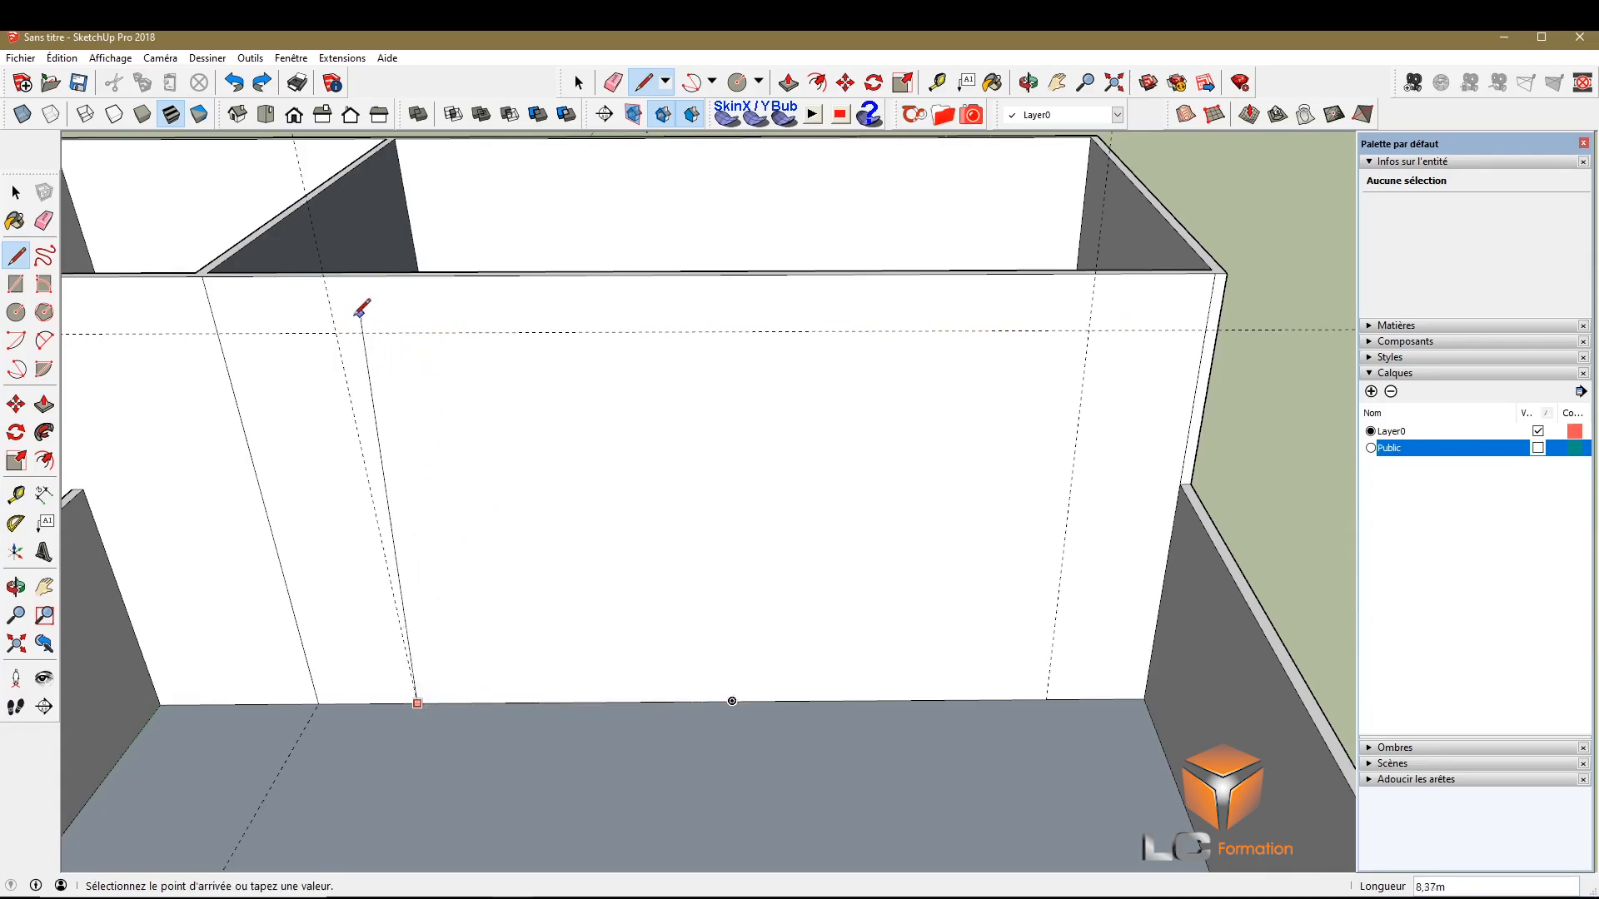
left_click(335, 333)
left_click(1089, 331)
left_click(1047, 696)
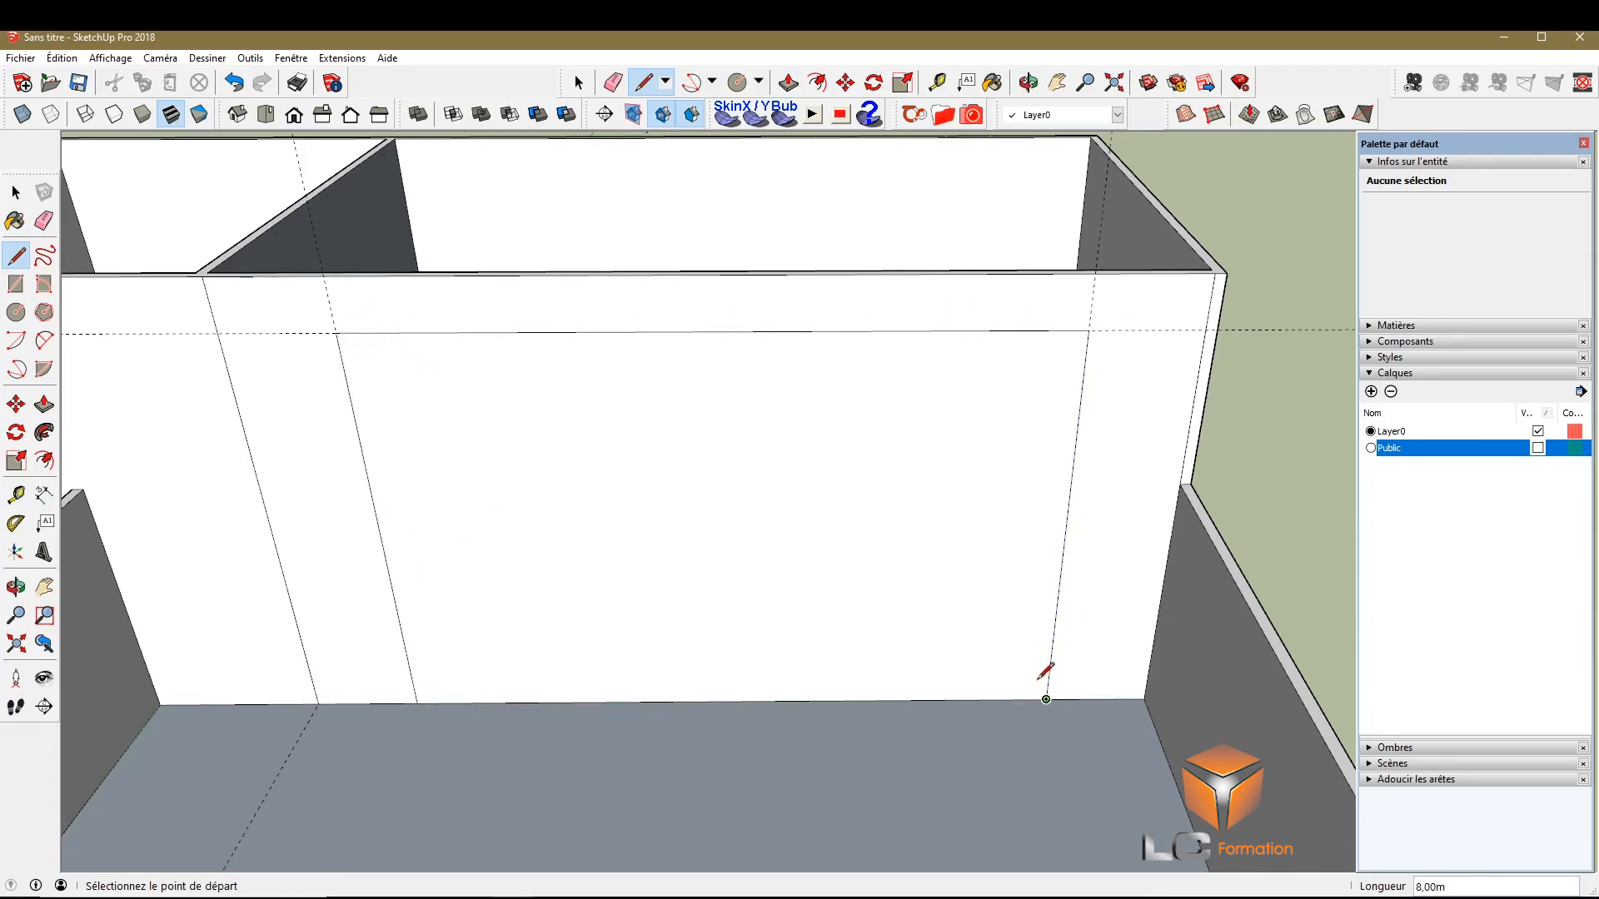
Delete the wall face inside the outlined opening
left_click(16, 587)
left_click_drag(913, 521, 857, 527)
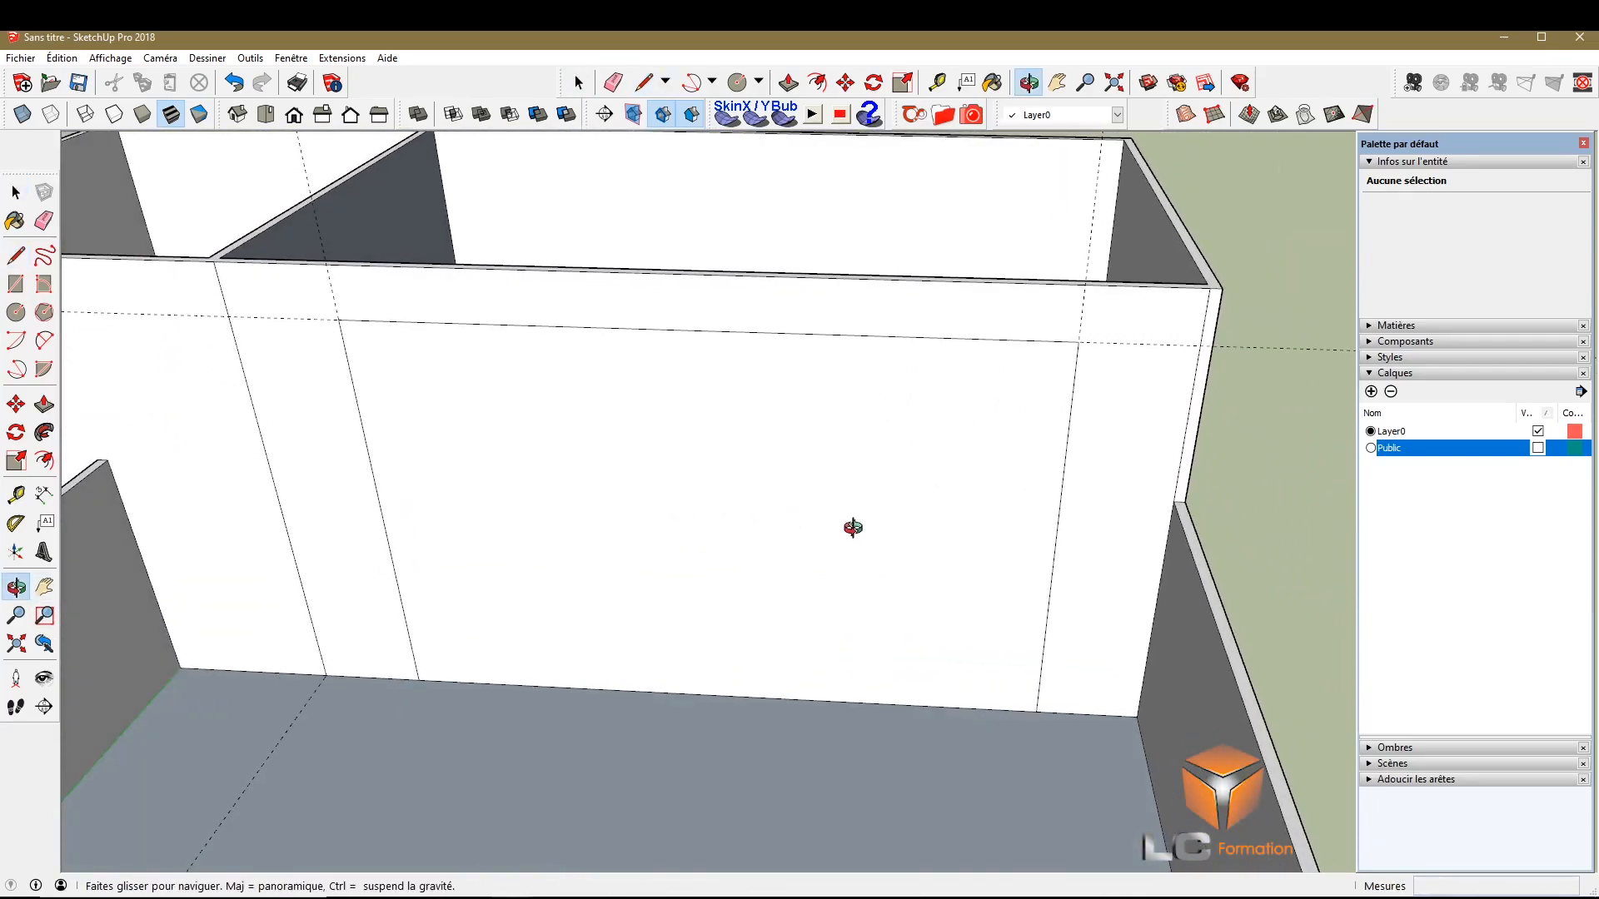
key("space")
left_click(593, 492)
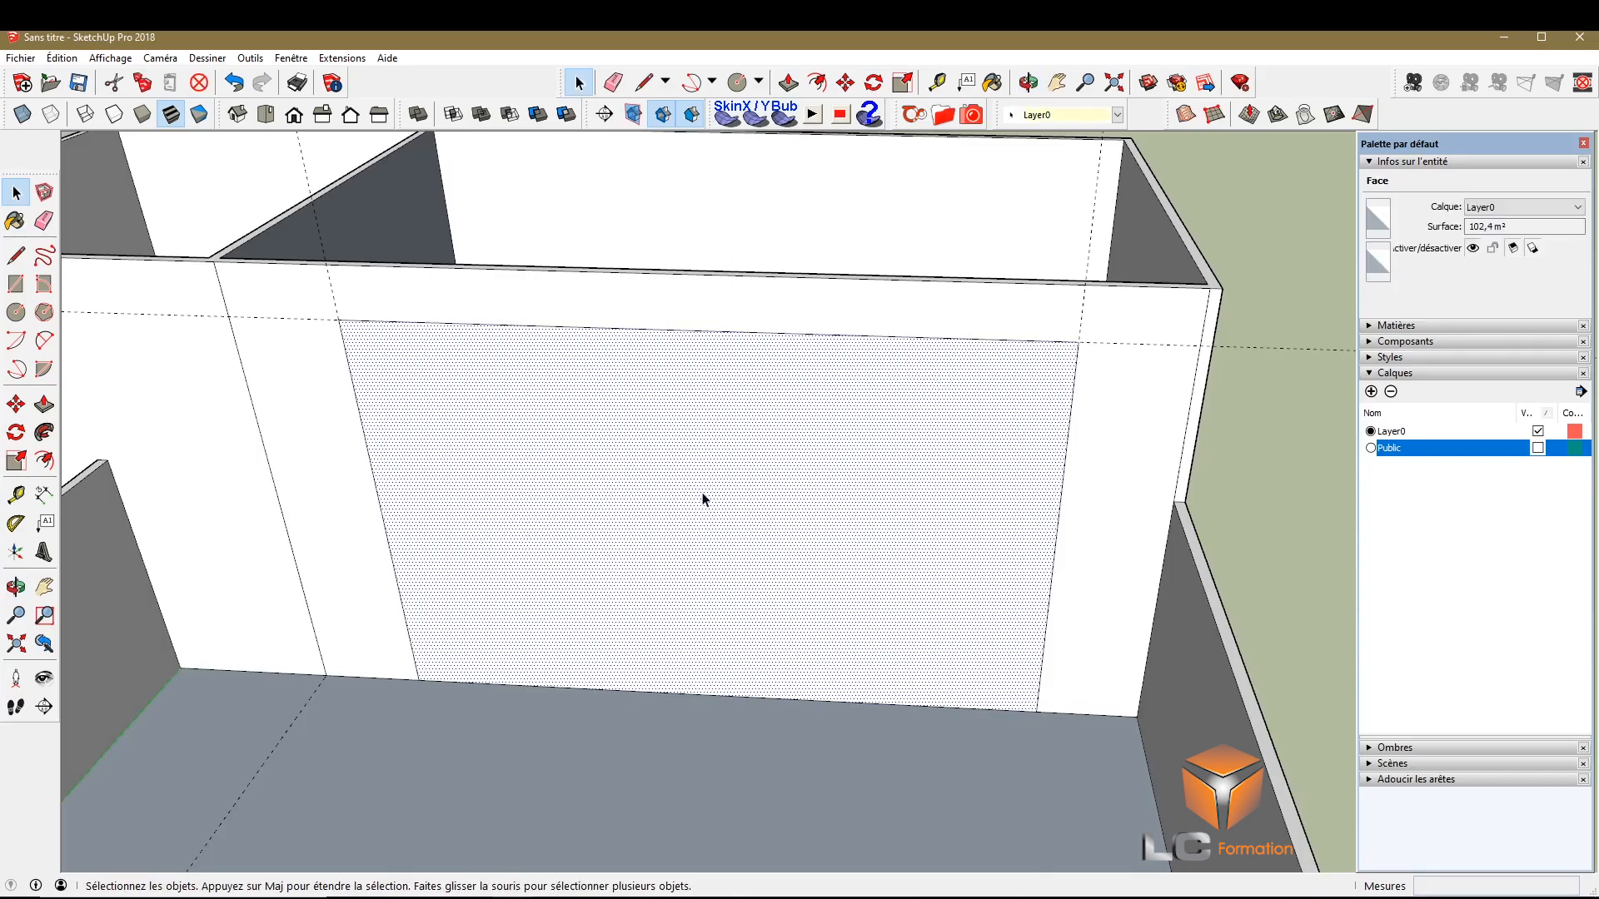
key("Delete")
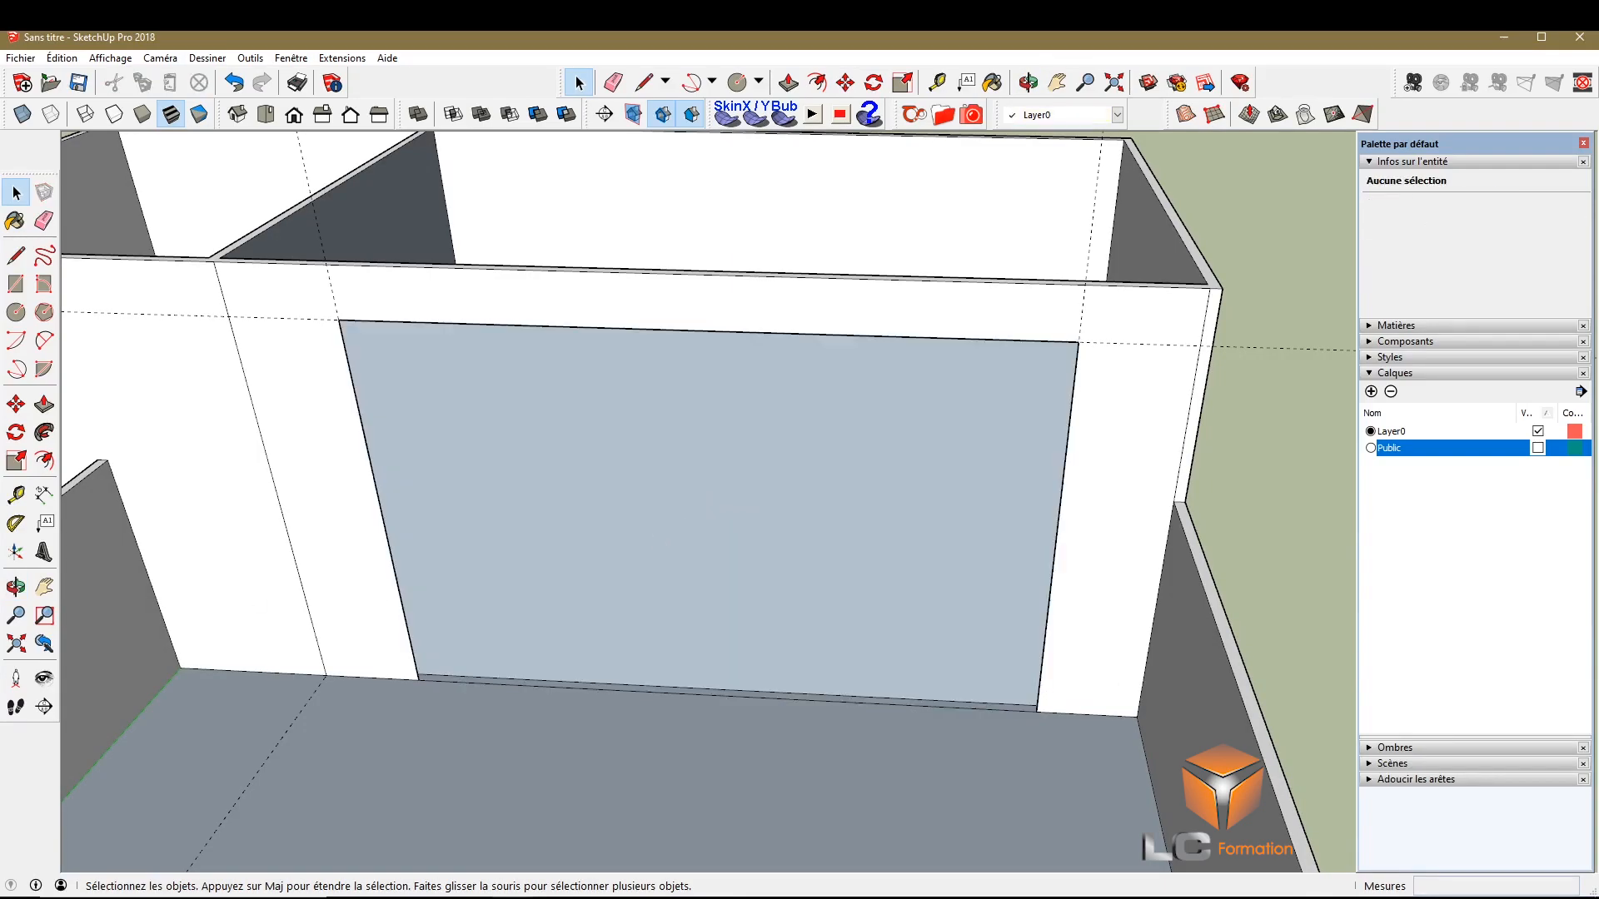
Examine the opening and the wall's thickness from several angles, and undo the face deletion
key("o")
left_click_drag(575, 691, 272, 634)
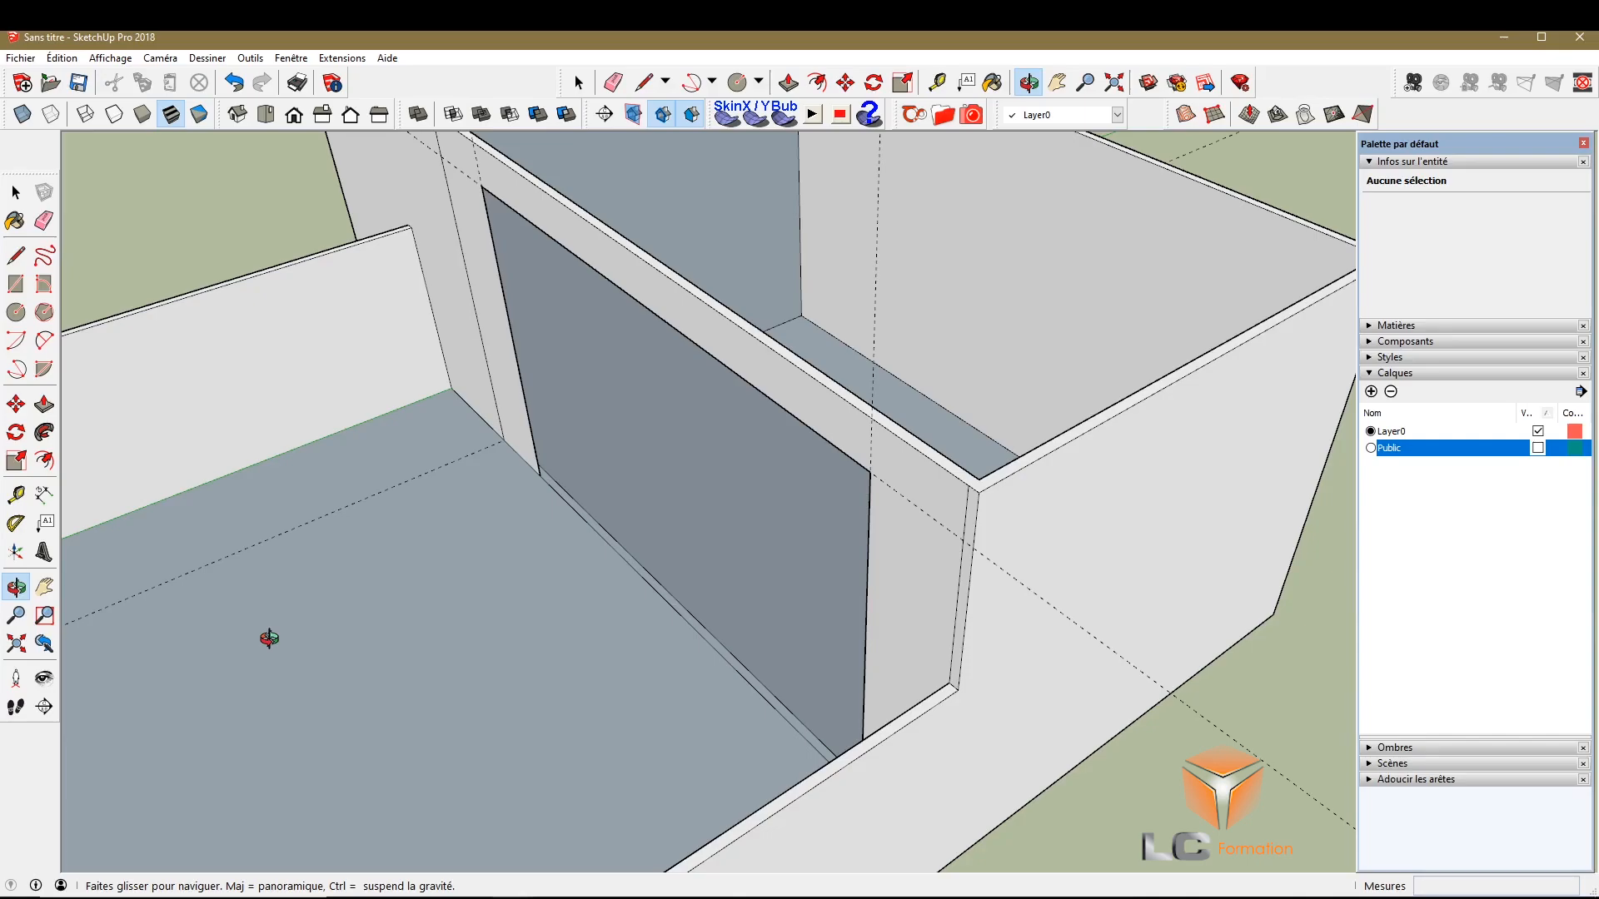
left_click_drag(623, 496, 1168, 338)
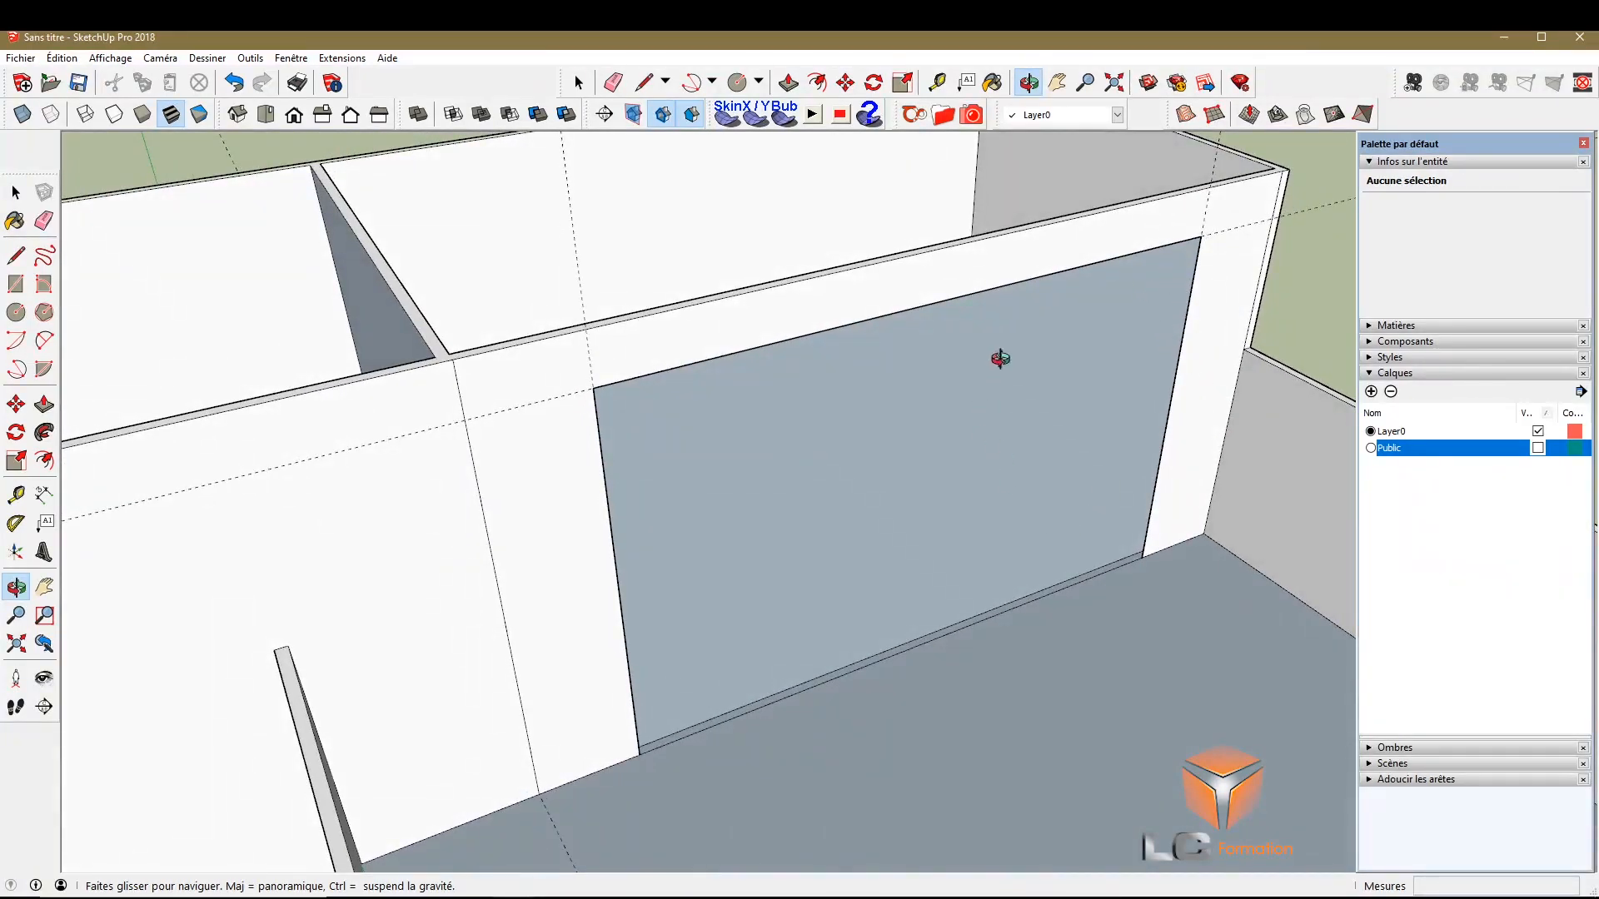
left_click_drag(926, 546, 1135, 217)
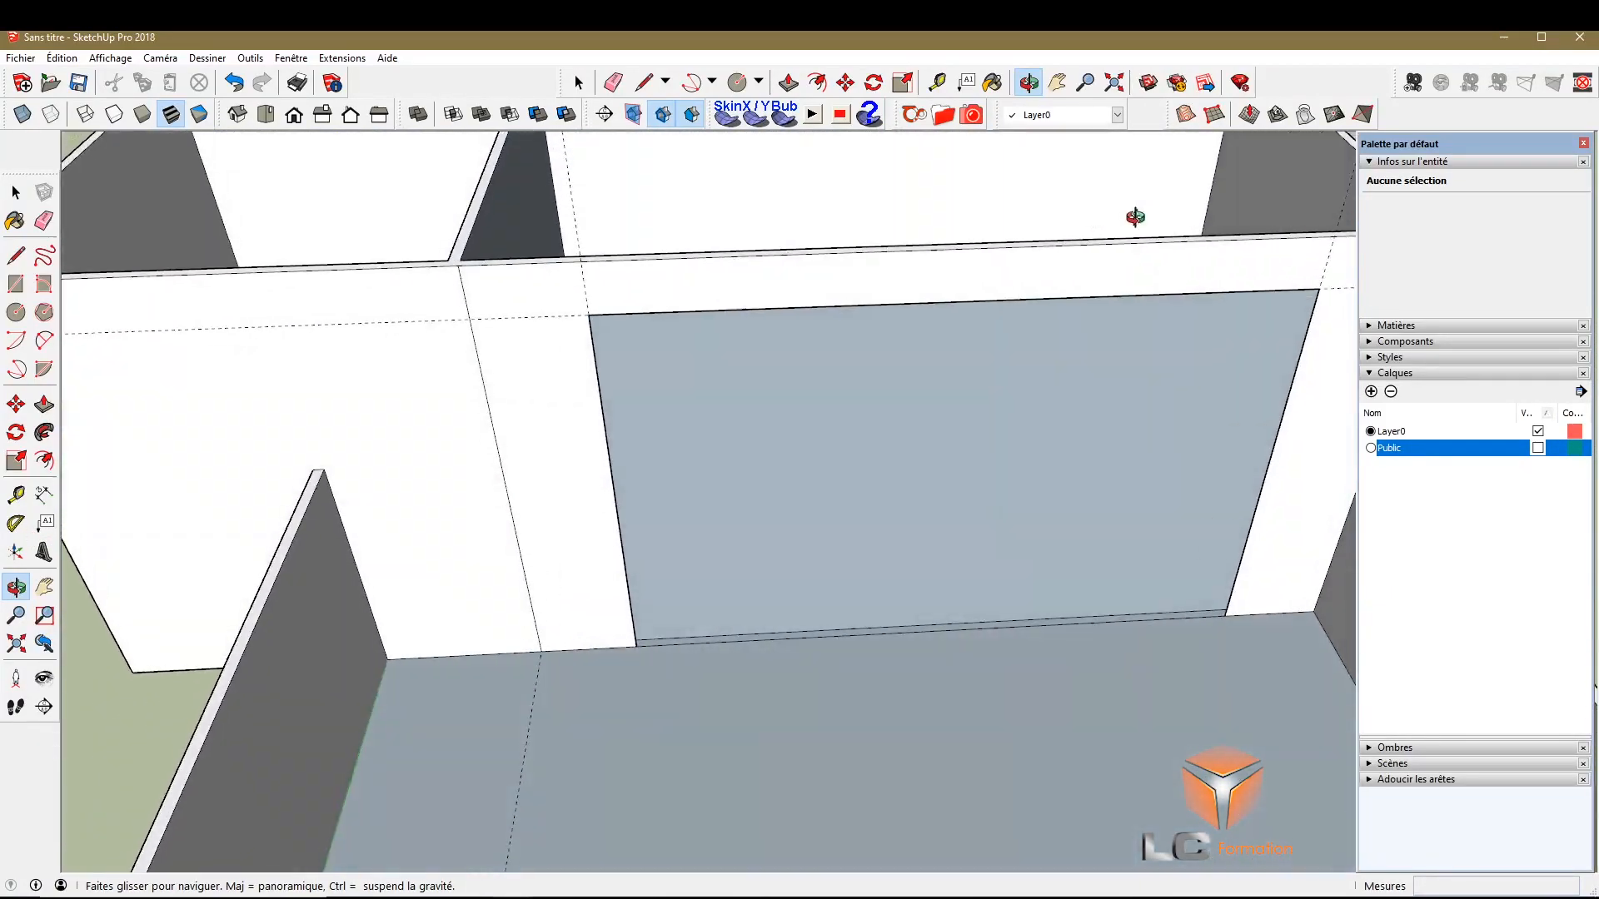
left_click_drag(1046, 510, 761, 559)
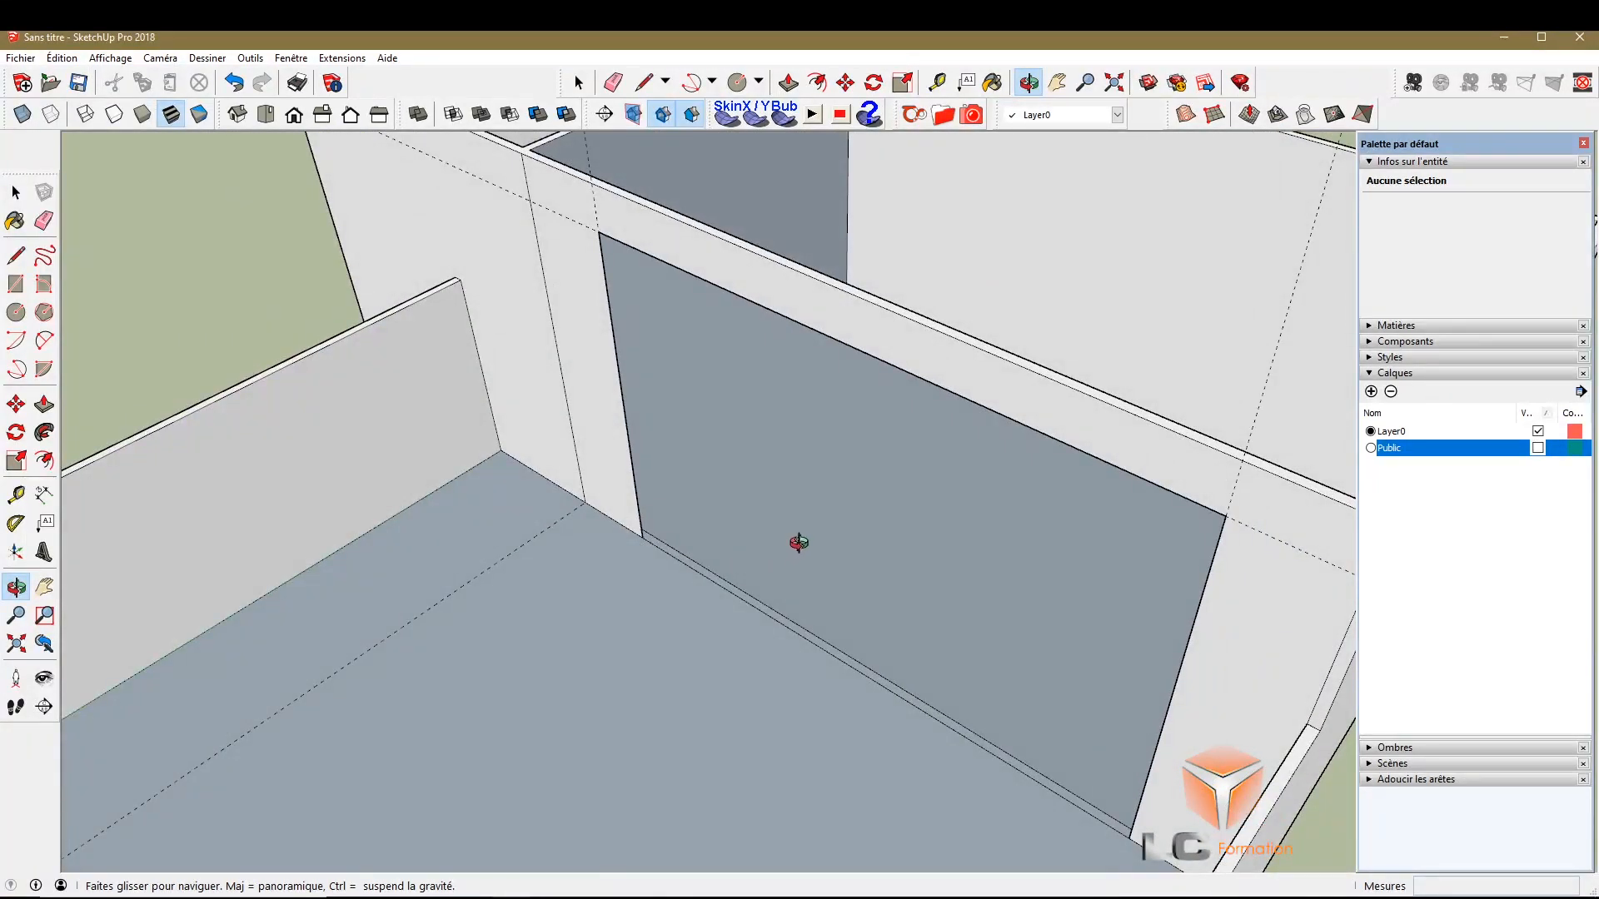
key("ctrl+z")
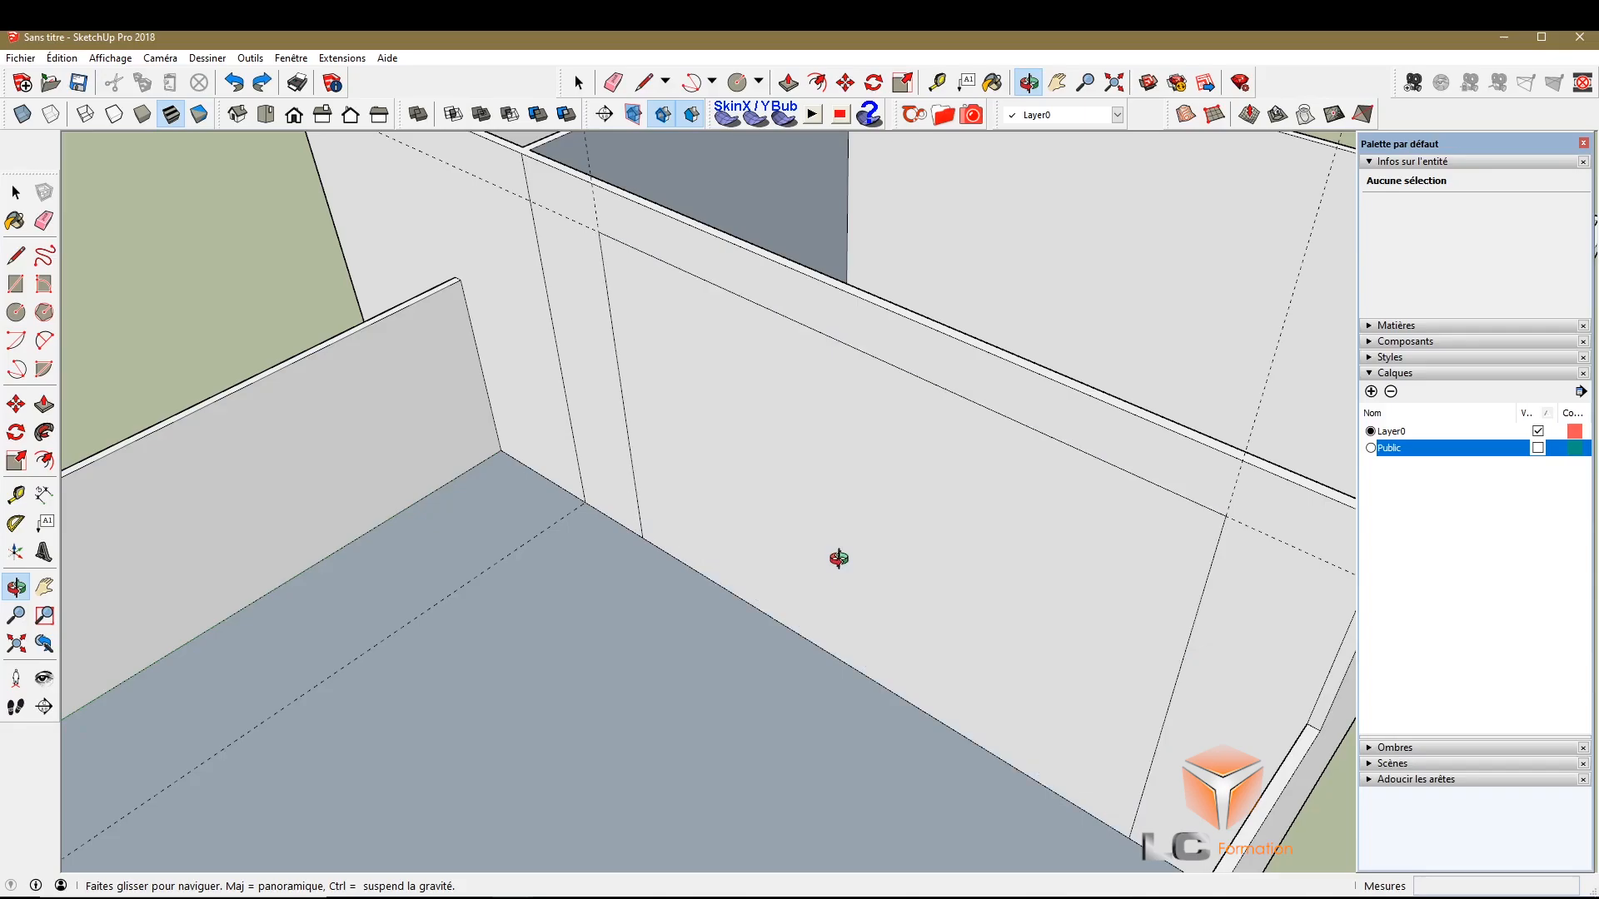
Push the outlined face 0.20 m back through the wall with Push/Pull to cut the opening
left_click_drag(827, 601, 889, 543)
left_click(44, 404)
left_click(717, 374)
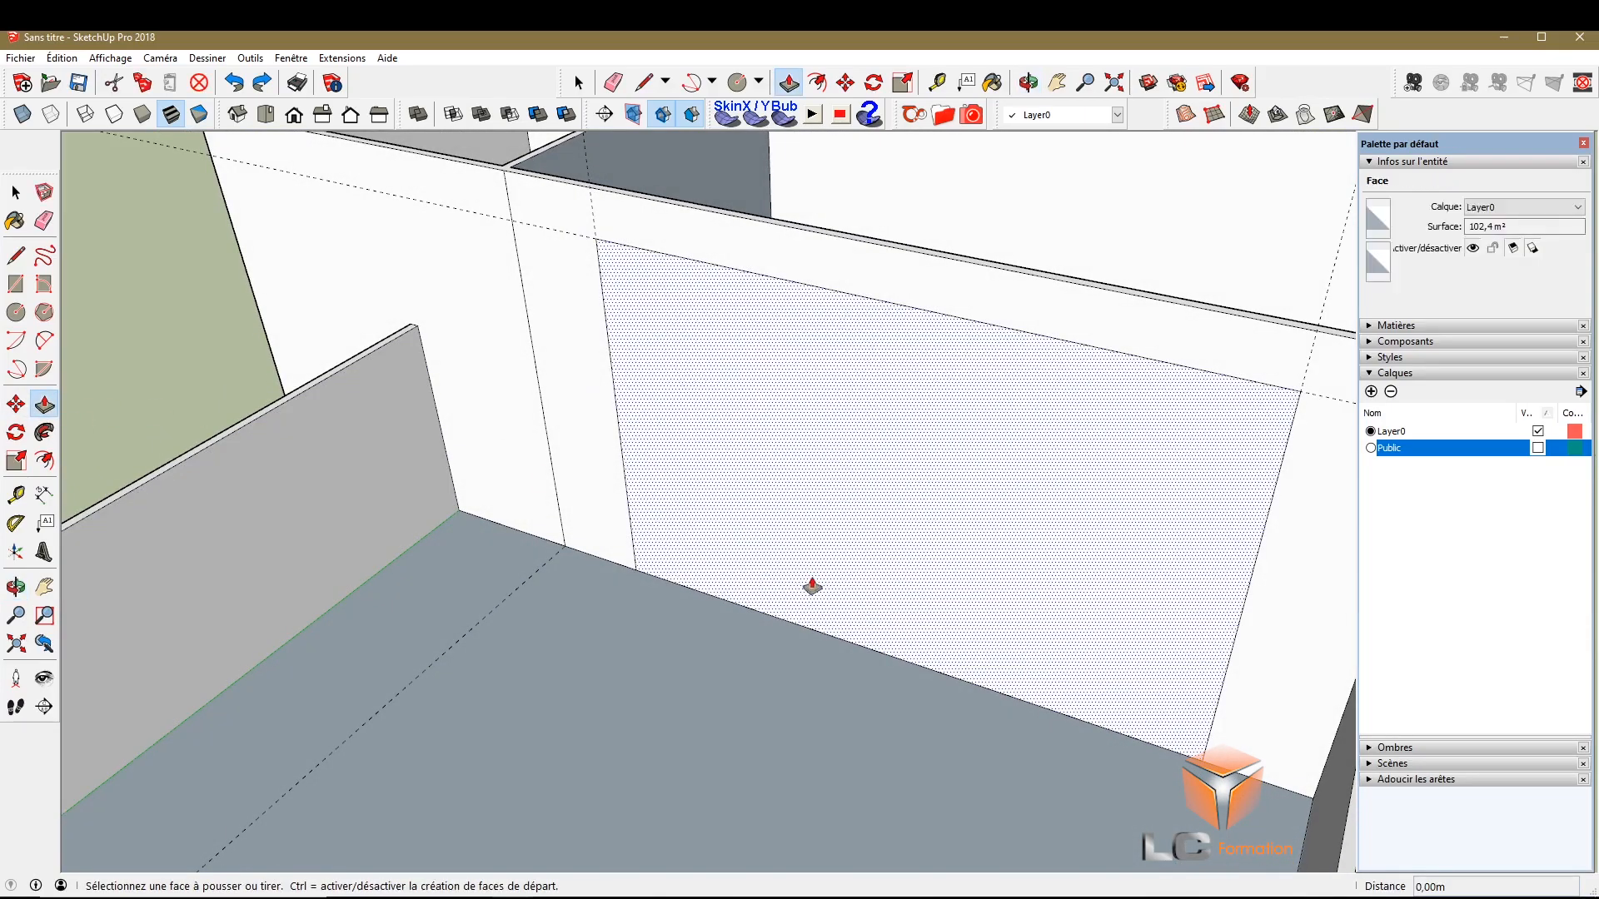
left_click(835, 563)
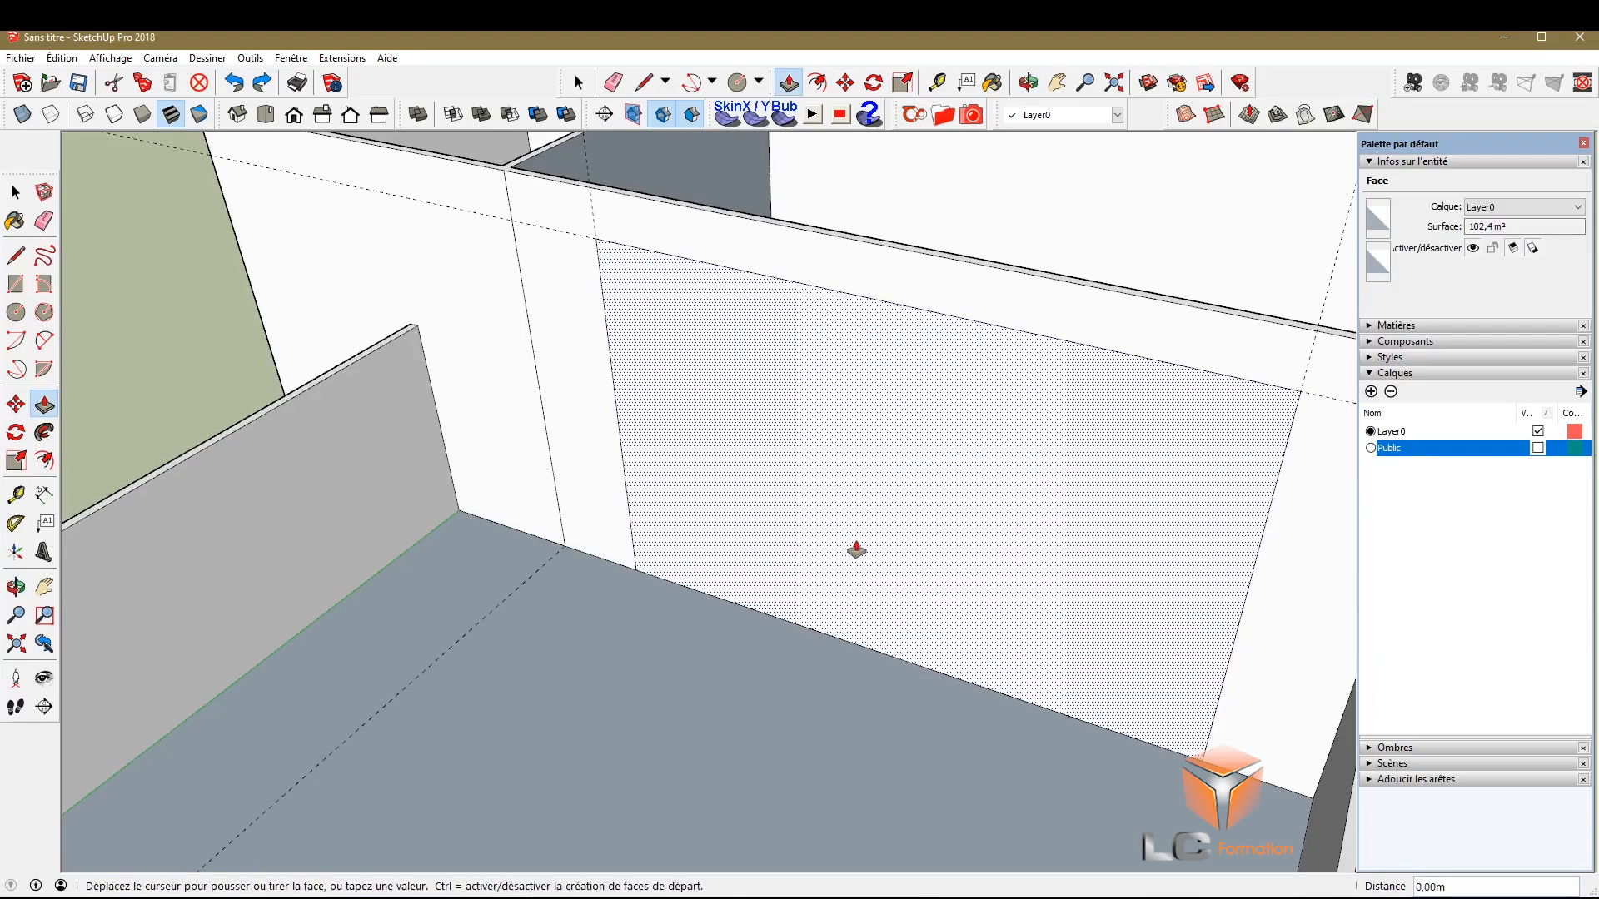
scroll(856, 550, "down", 8)
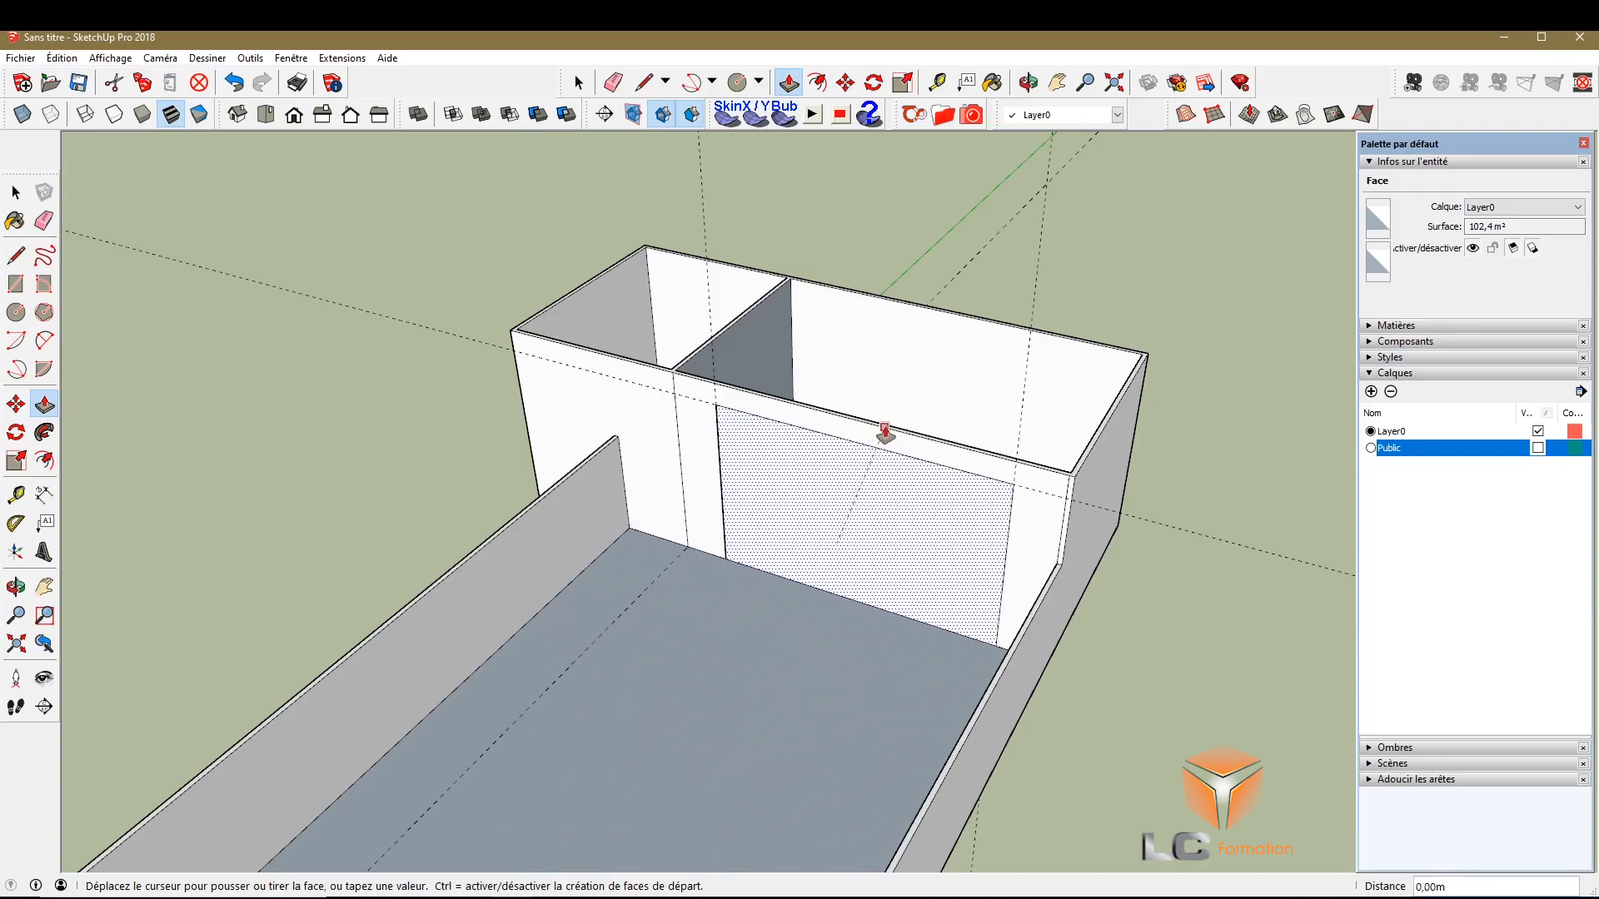
scroll(833, 467, "up", 5)
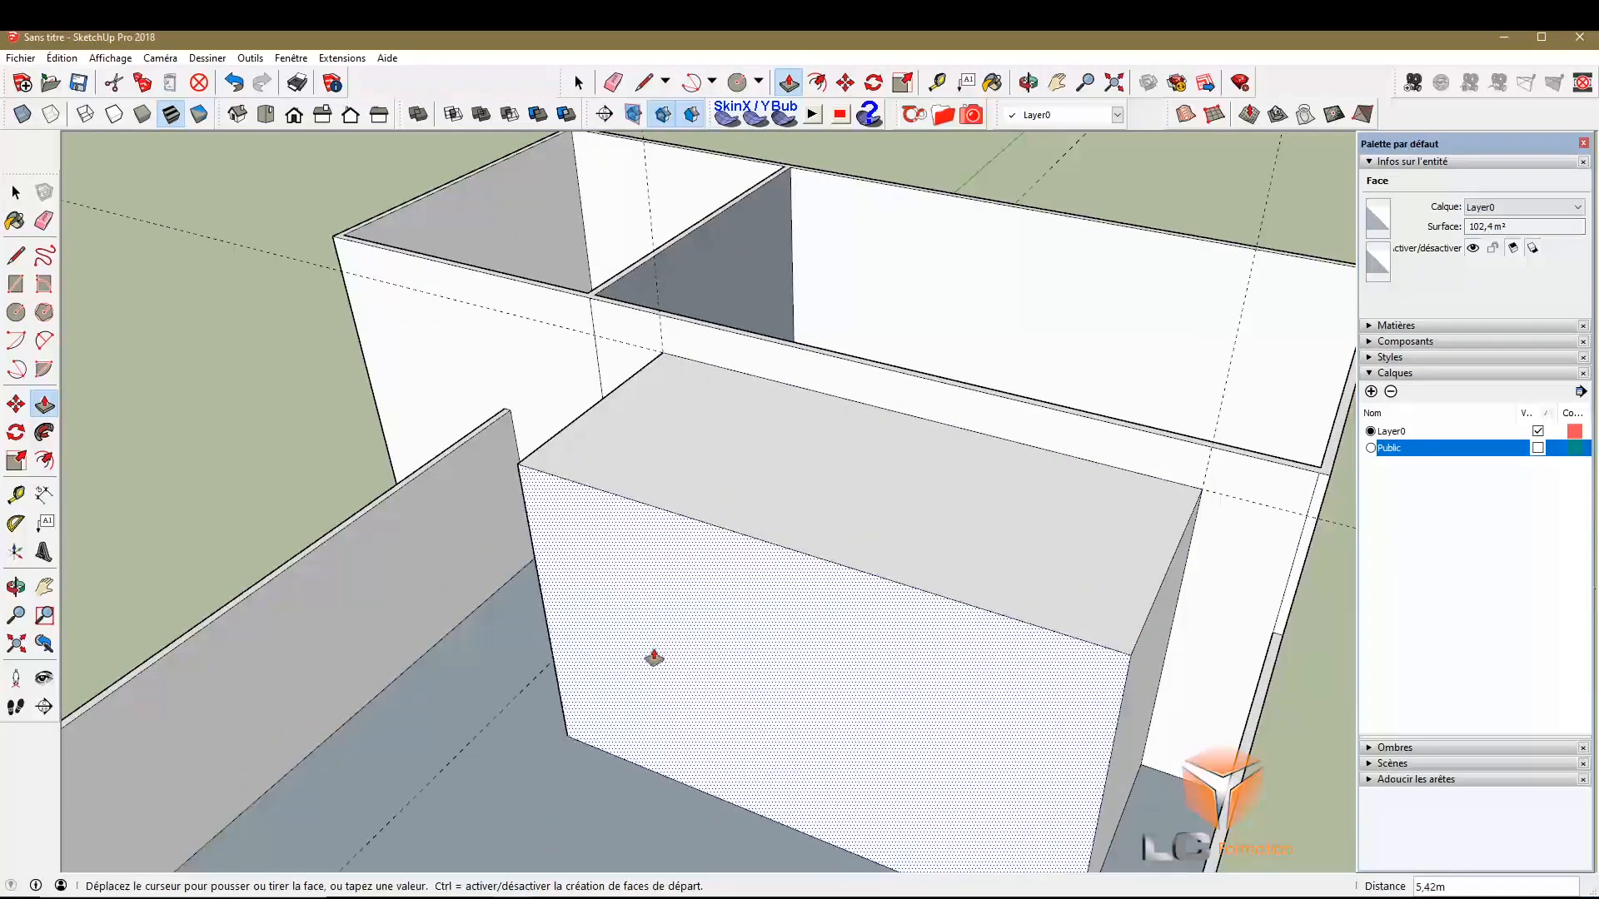
scroll(708, 566, "up", 4)
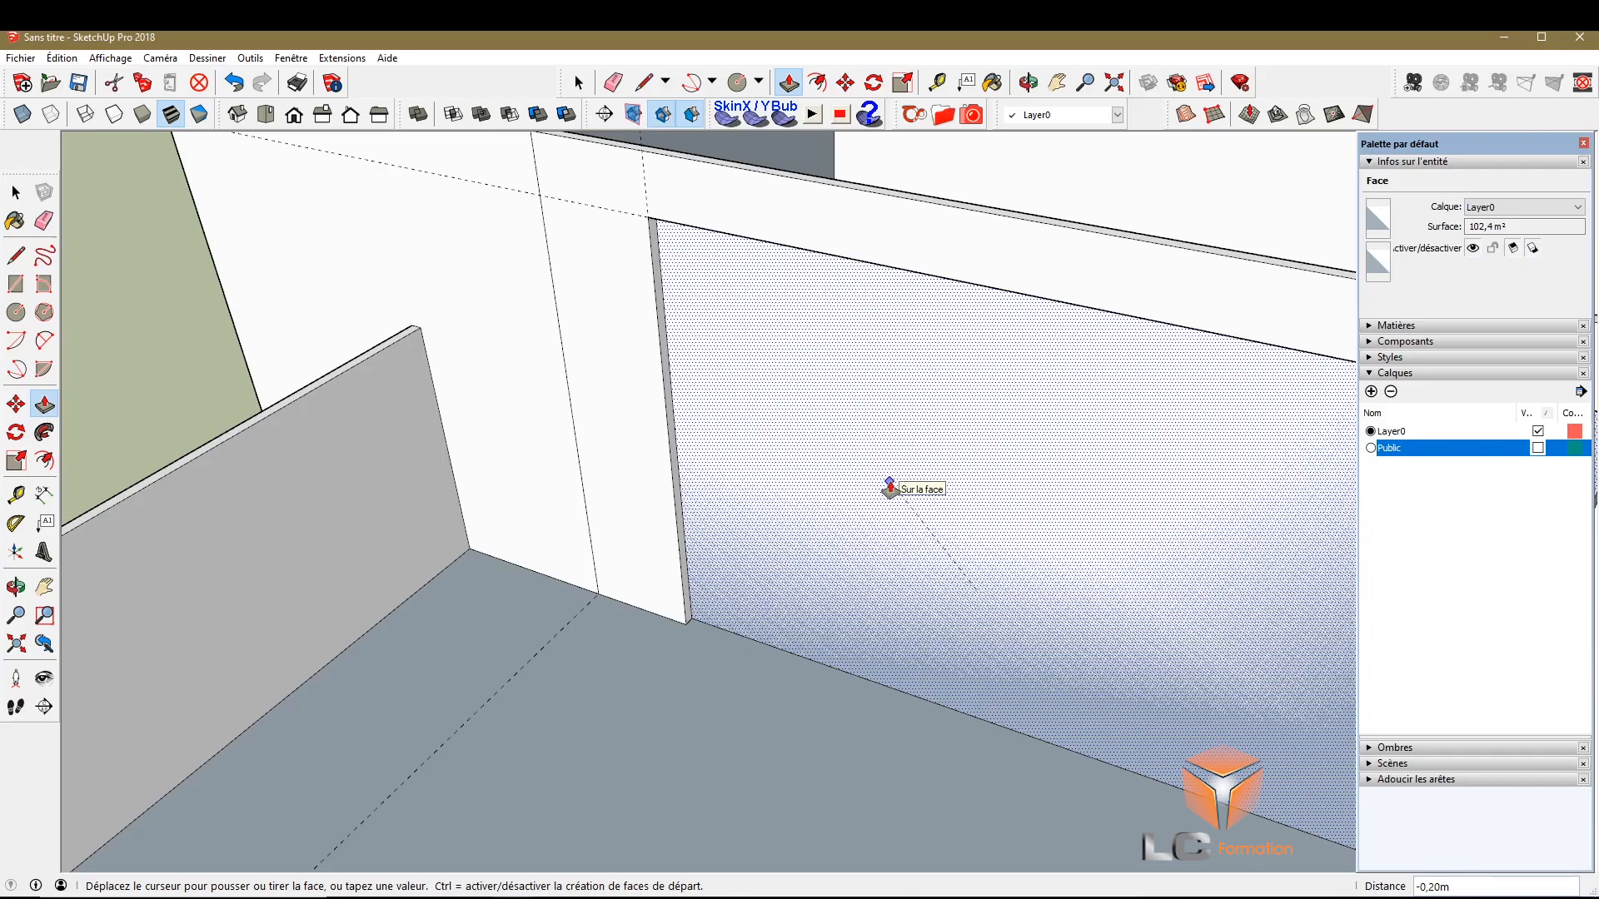
double_click(889, 487)
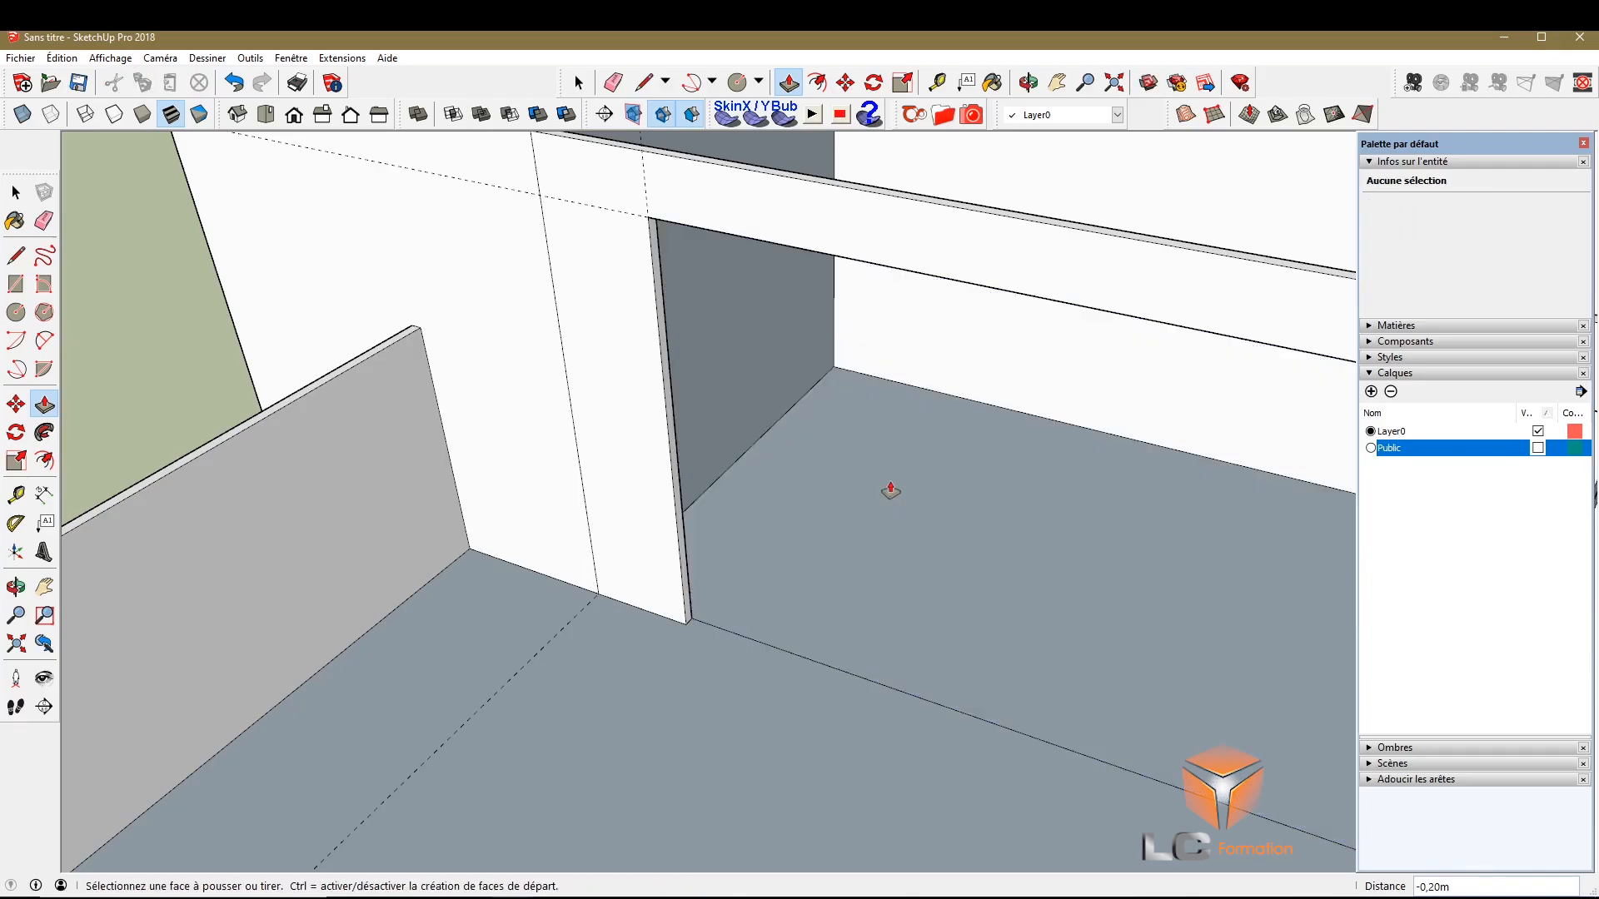
Check the cut opening in the whole building and undo the last Push/Pull
scroll(891, 476, "down", 5)
key("space")
left_click(1086, 187)
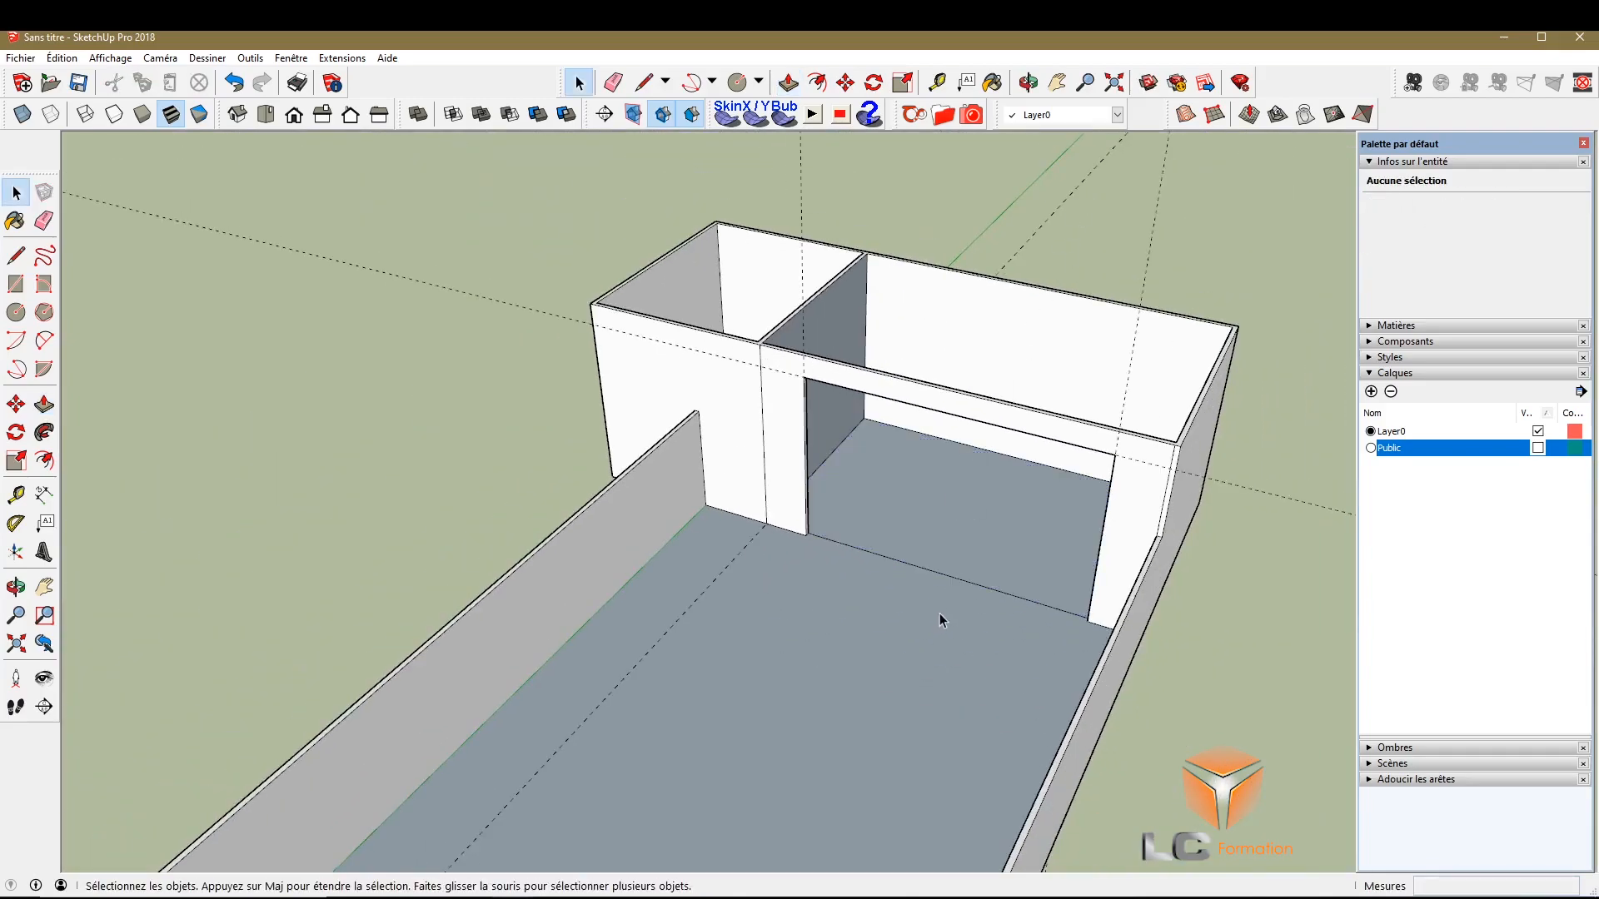
scroll(954, 561, "up", 6)
key("ctrl+z")
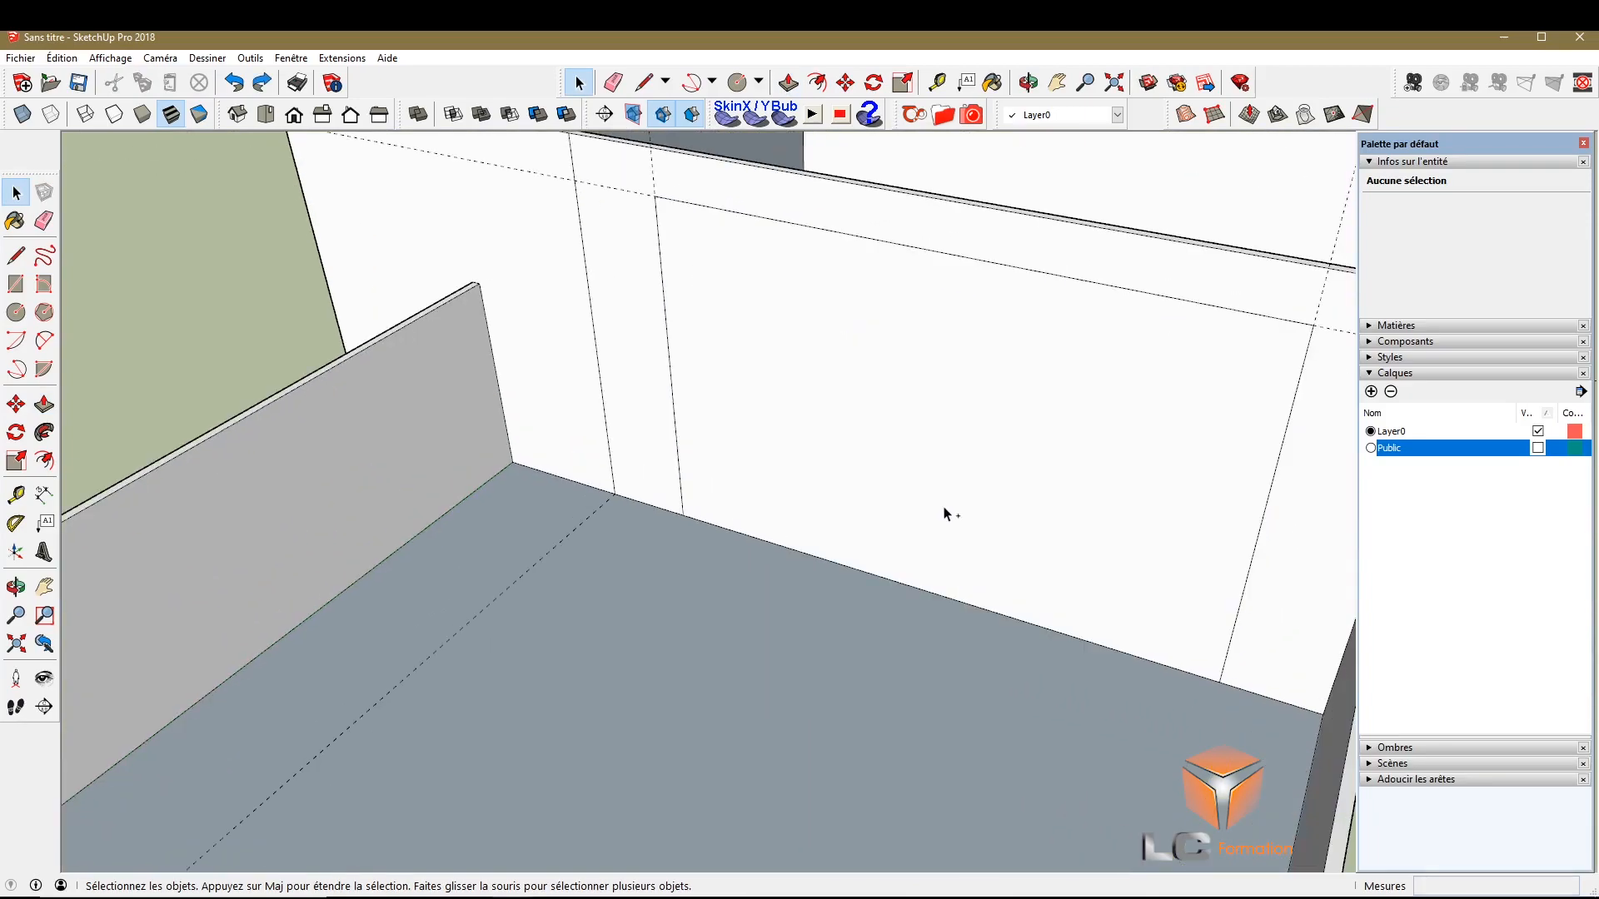
Push the outlined wall face 0.20 m through the wall with Push/Pull to cut the opening, and clear the selection
left_click(768, 411)
left_click(44, 405)
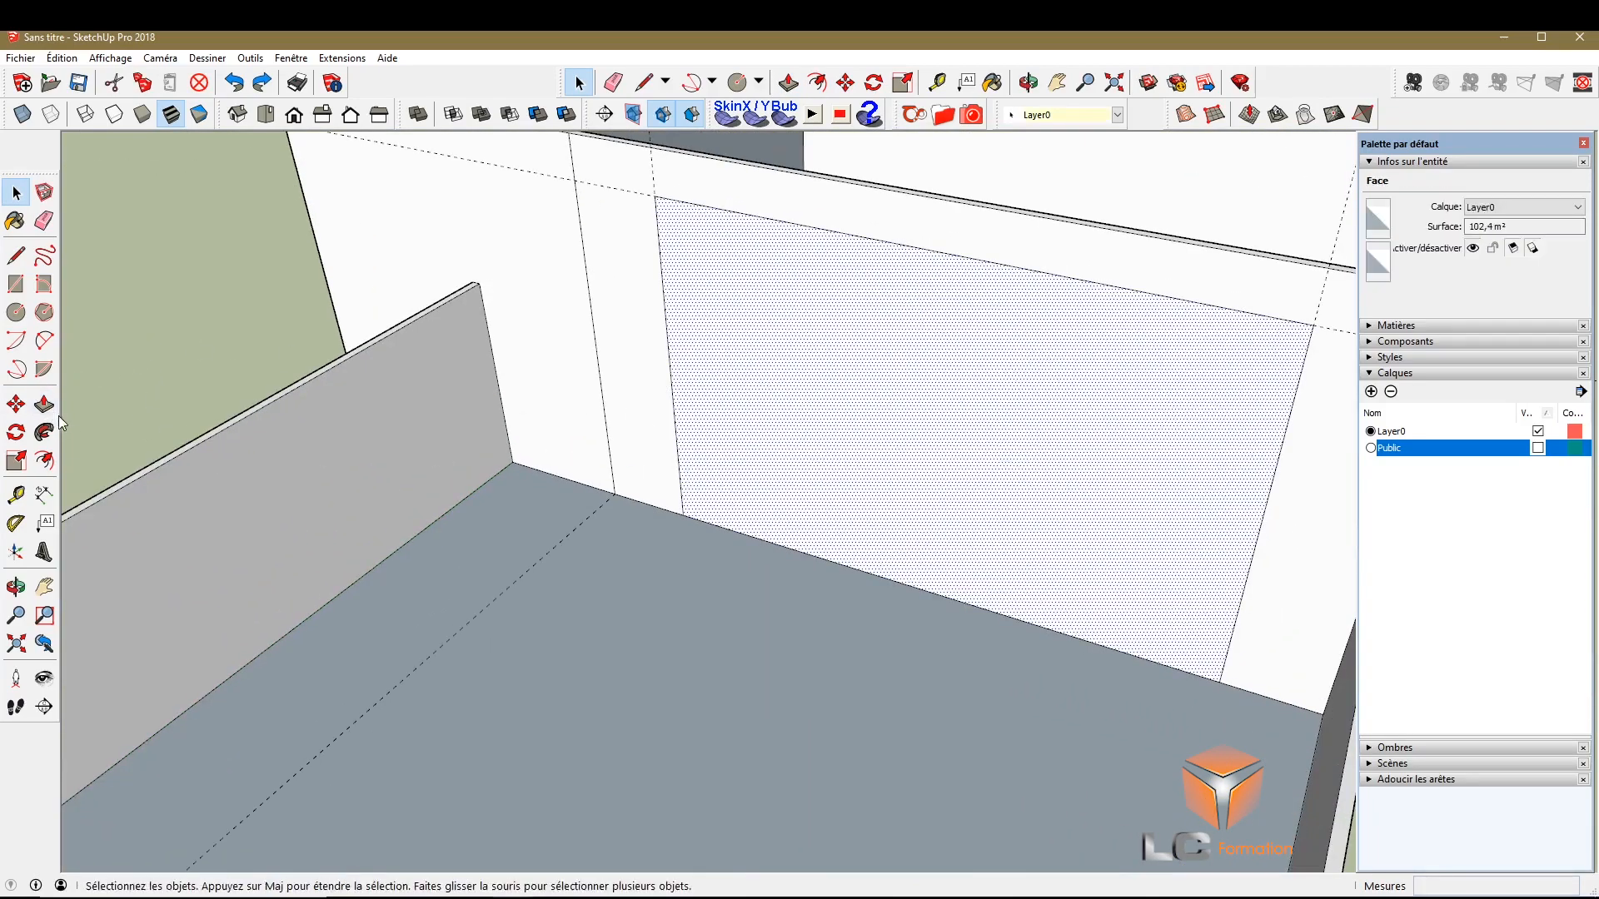
scroll(753, 346, "up", 2)
scroll(757, 348, "down", 4)
scroll(896, 338, "up", 6)
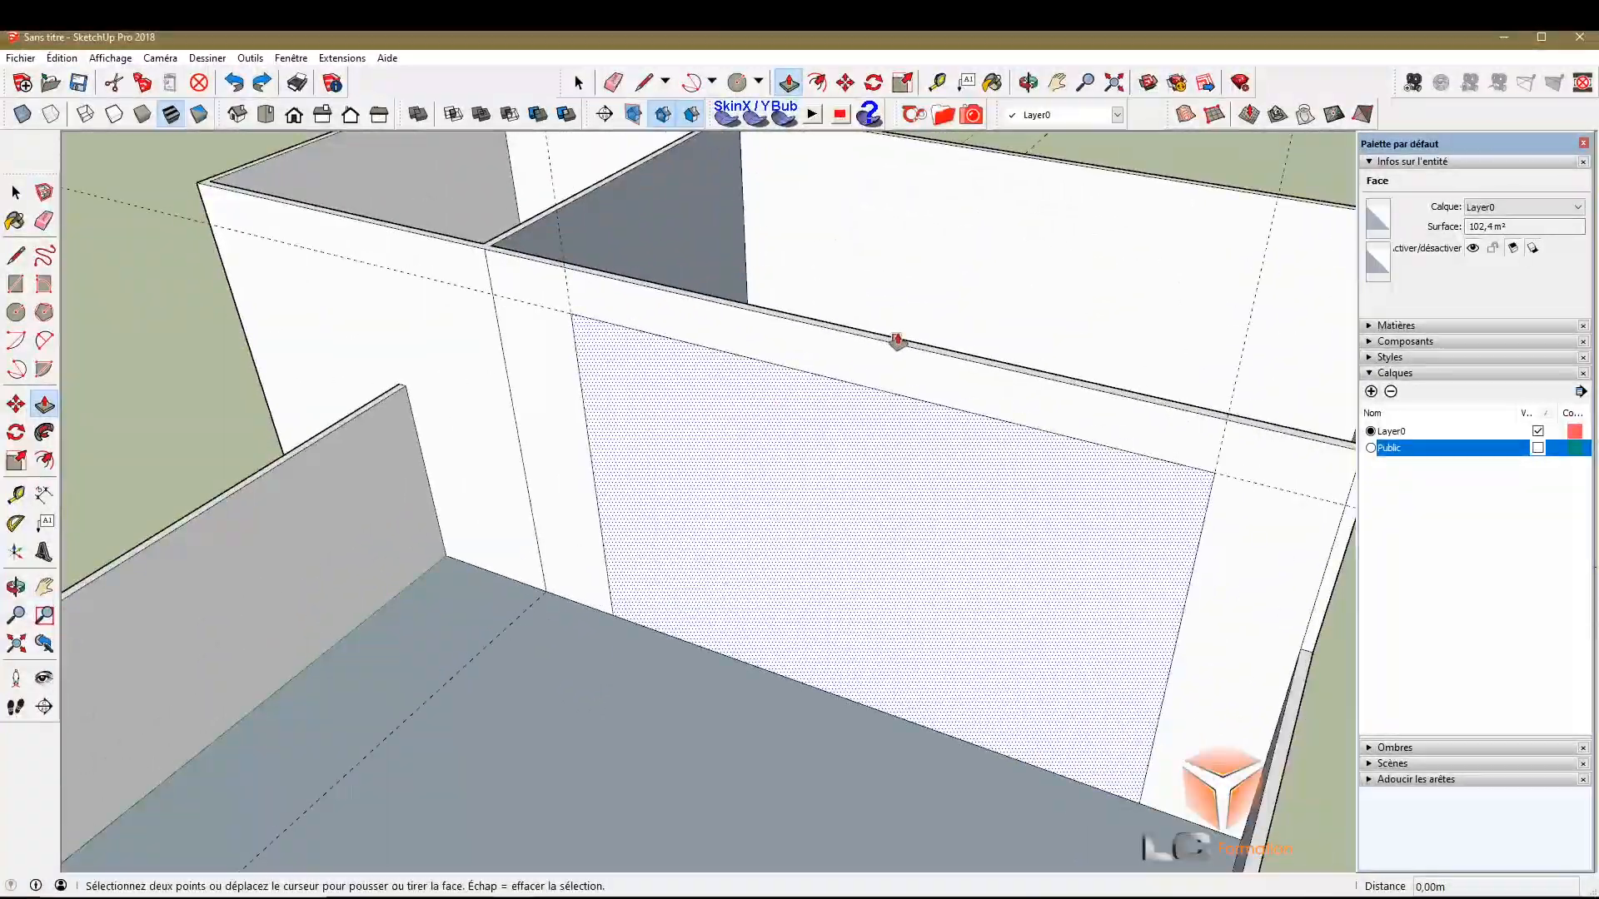
left_click(563, 555)
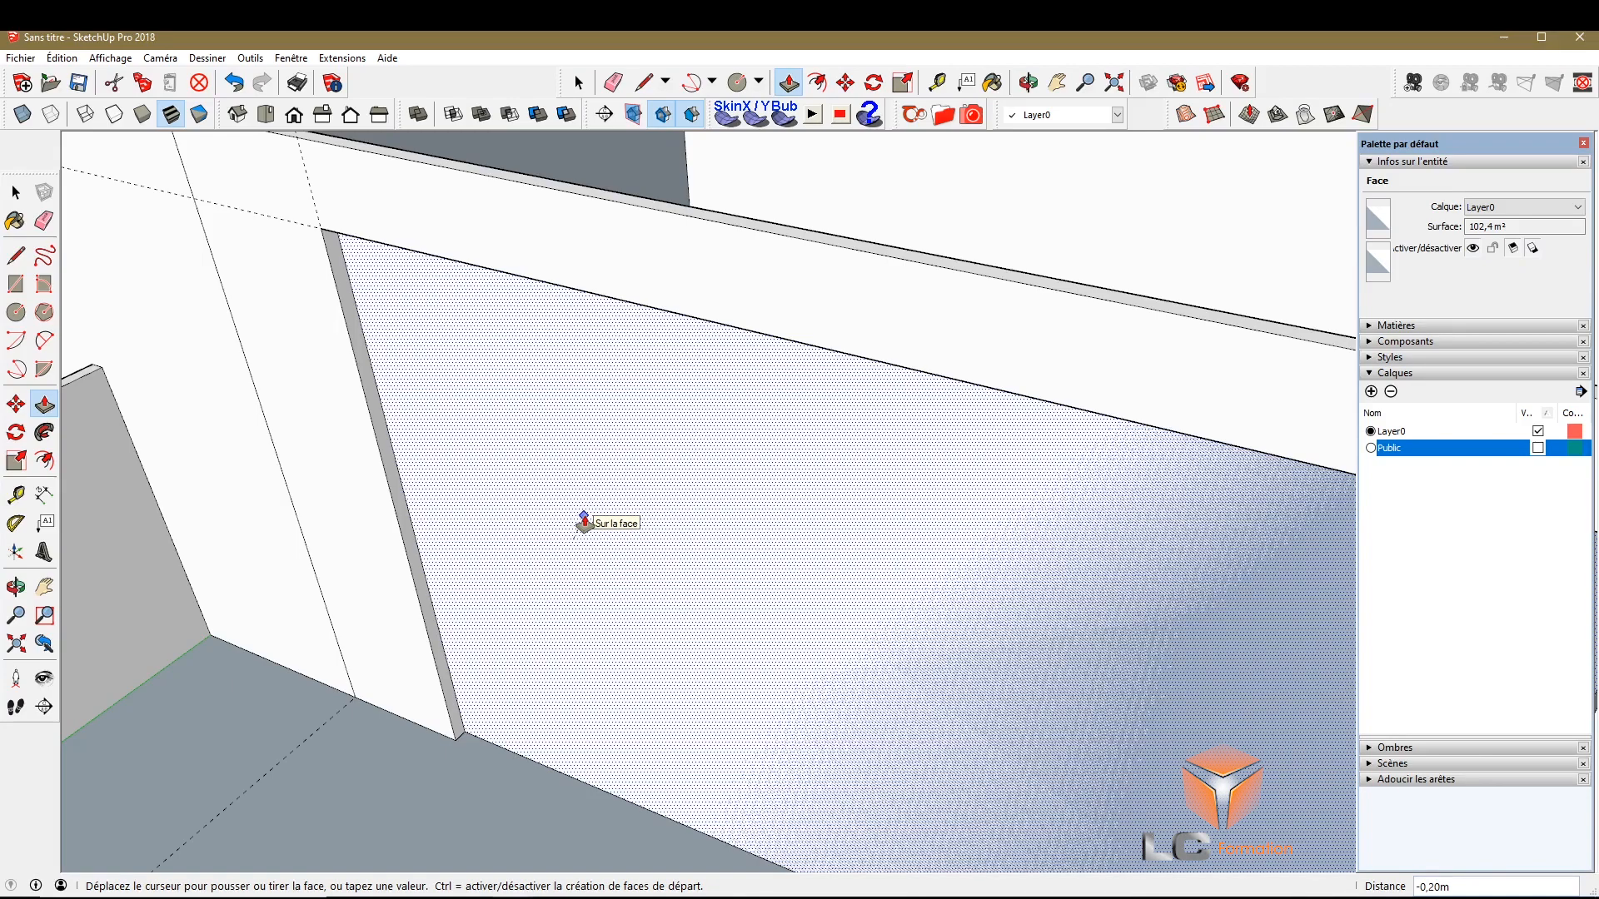
left_click(586, 523)
key("space")
scroll(587, 529, "down", 5)
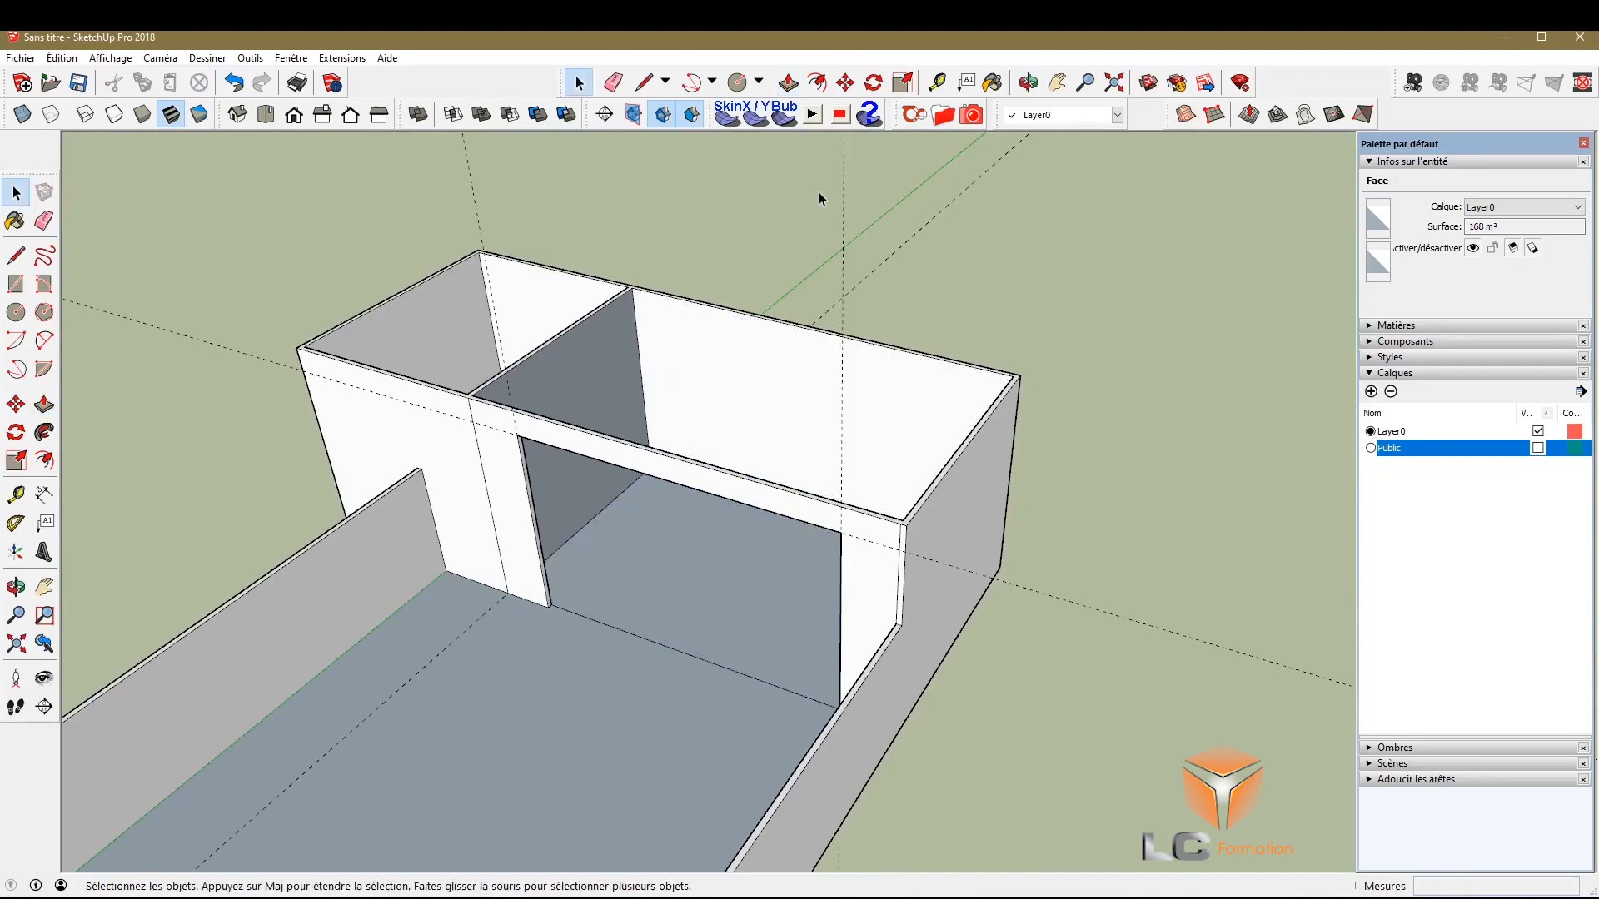
left_click(738, 202)
Examine the cut opening from above, from up close and from below its lintel
left_click(12, 589)
left_click_drag(666, 812, 764, 571)
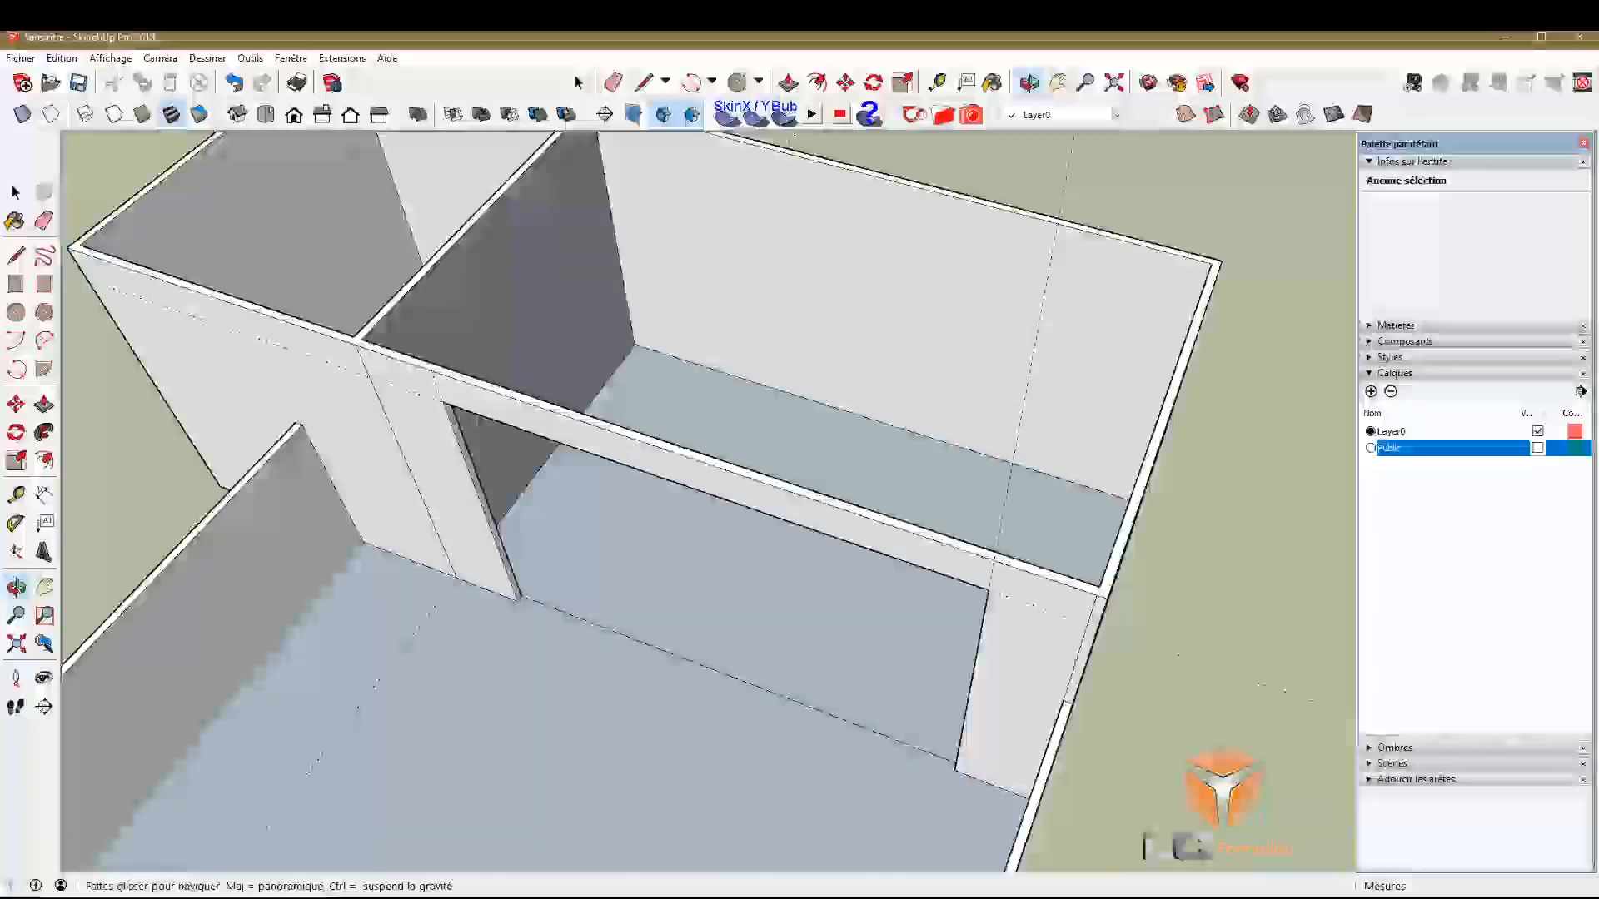
left_click_drag(583, 799, 696, 654)
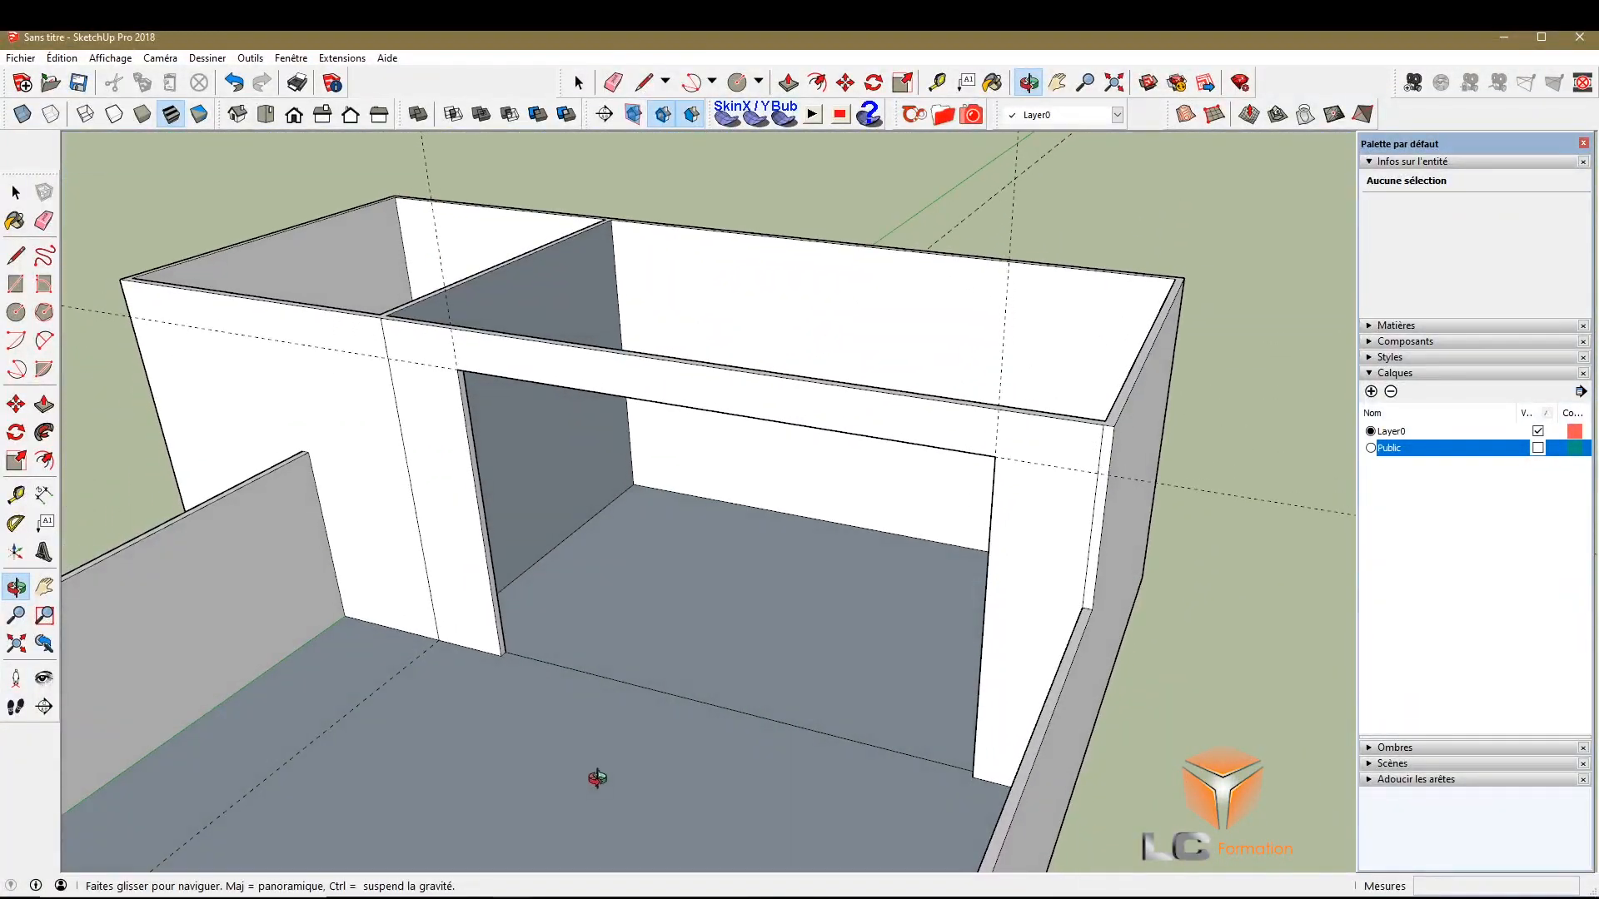
scroll(542, 291, "up", 3)
scroll(537, 350, "up", 3)
scroll(583, 458, "up", 3)
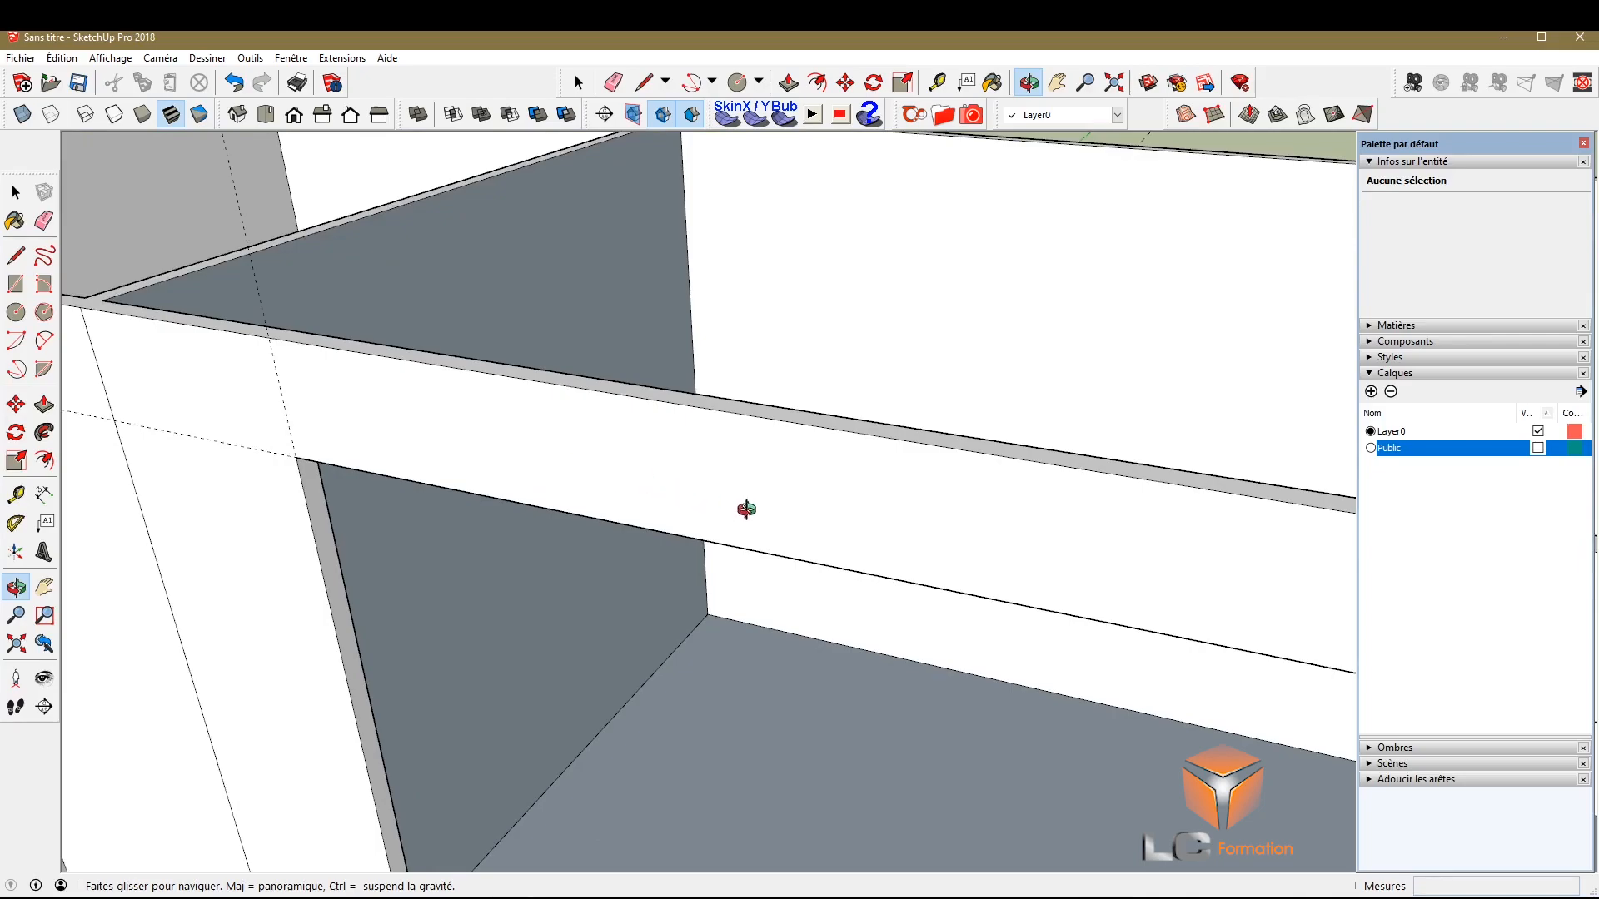
left_click_drag(775, 477, 671, 193)
left_click_drag(382, 356, 604, 659)
scroll(610, 368, "up", 3)
scroll(657, 371, "up", 3)
scroll(610, 368, "up", 3)
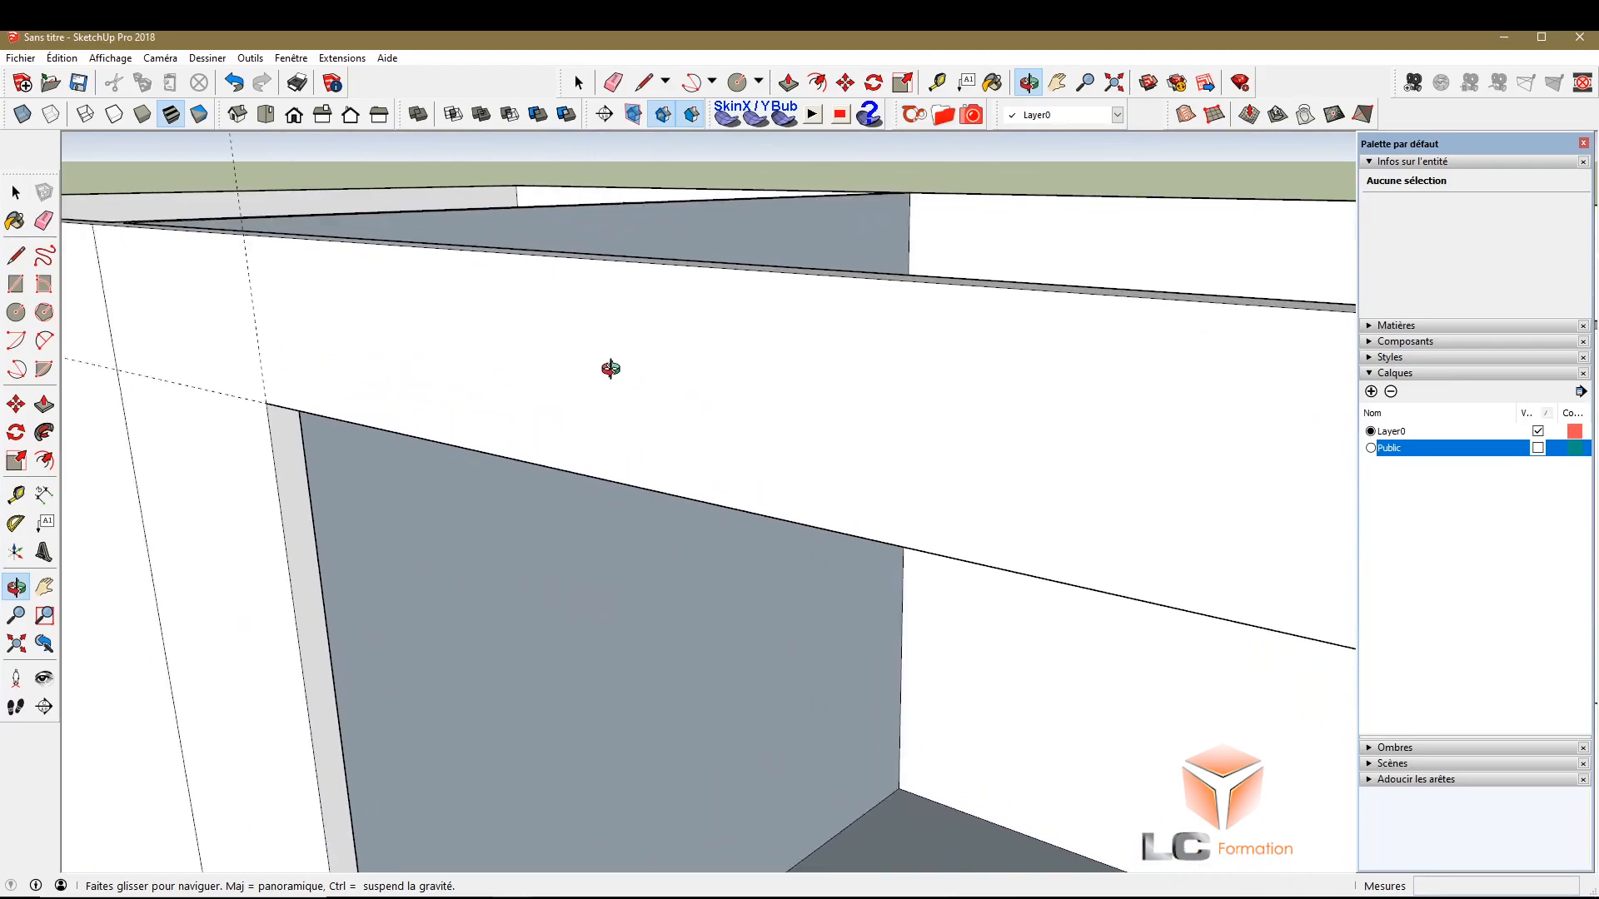
left_click_drag(533, 437, 718, 207)
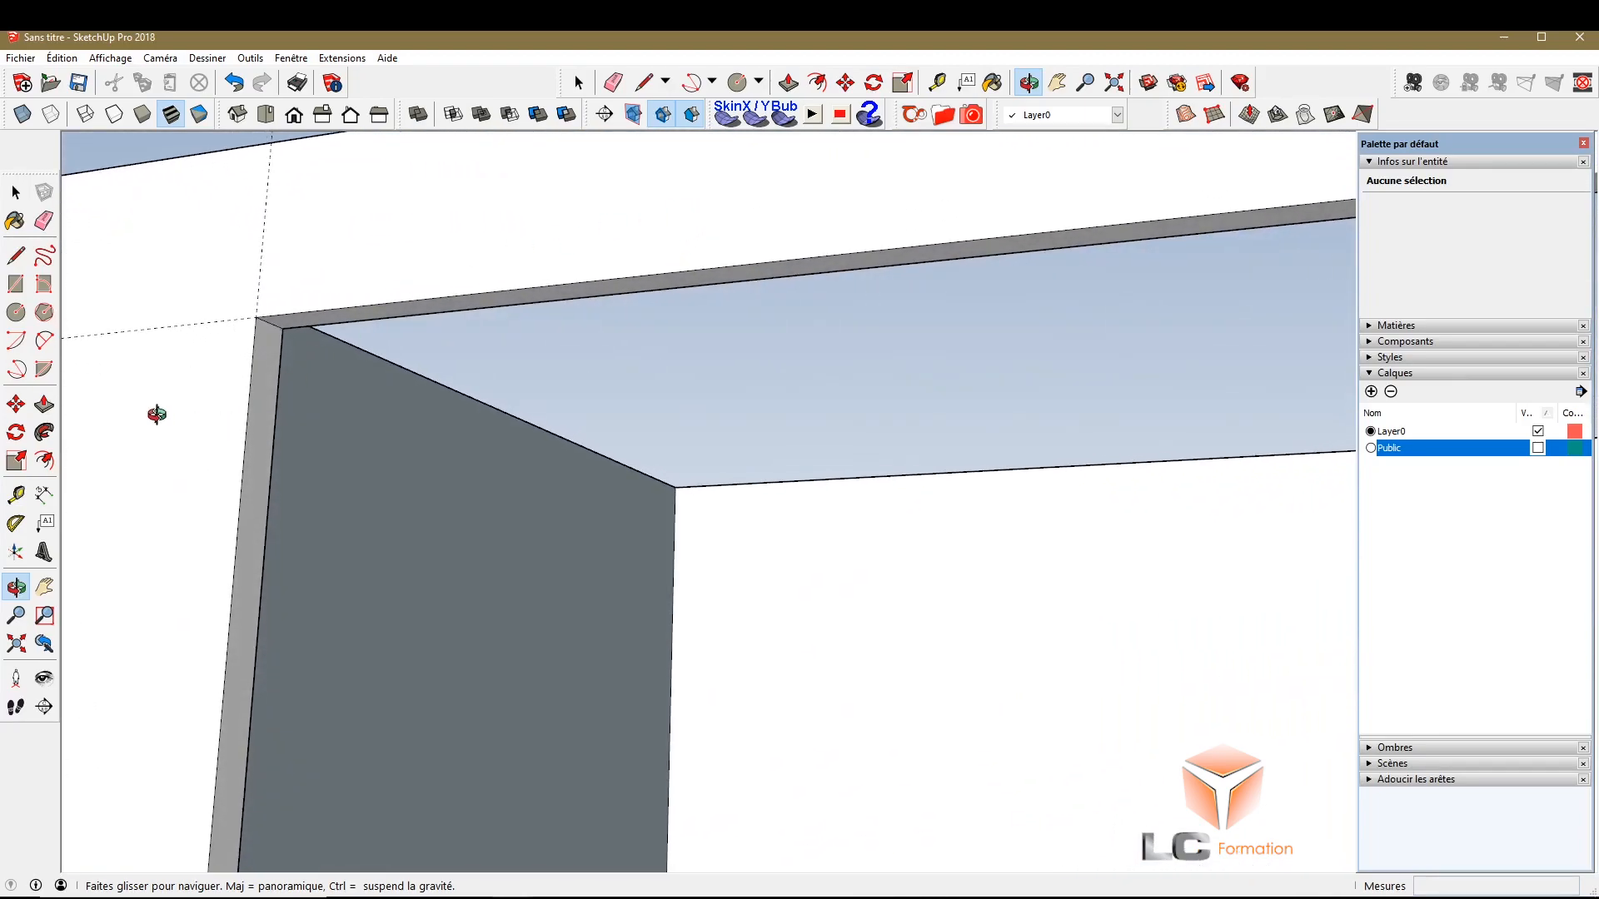
Lower the underside of the lintel above the opening by 0.40 m with Push/Pull
left_click(44, 405)
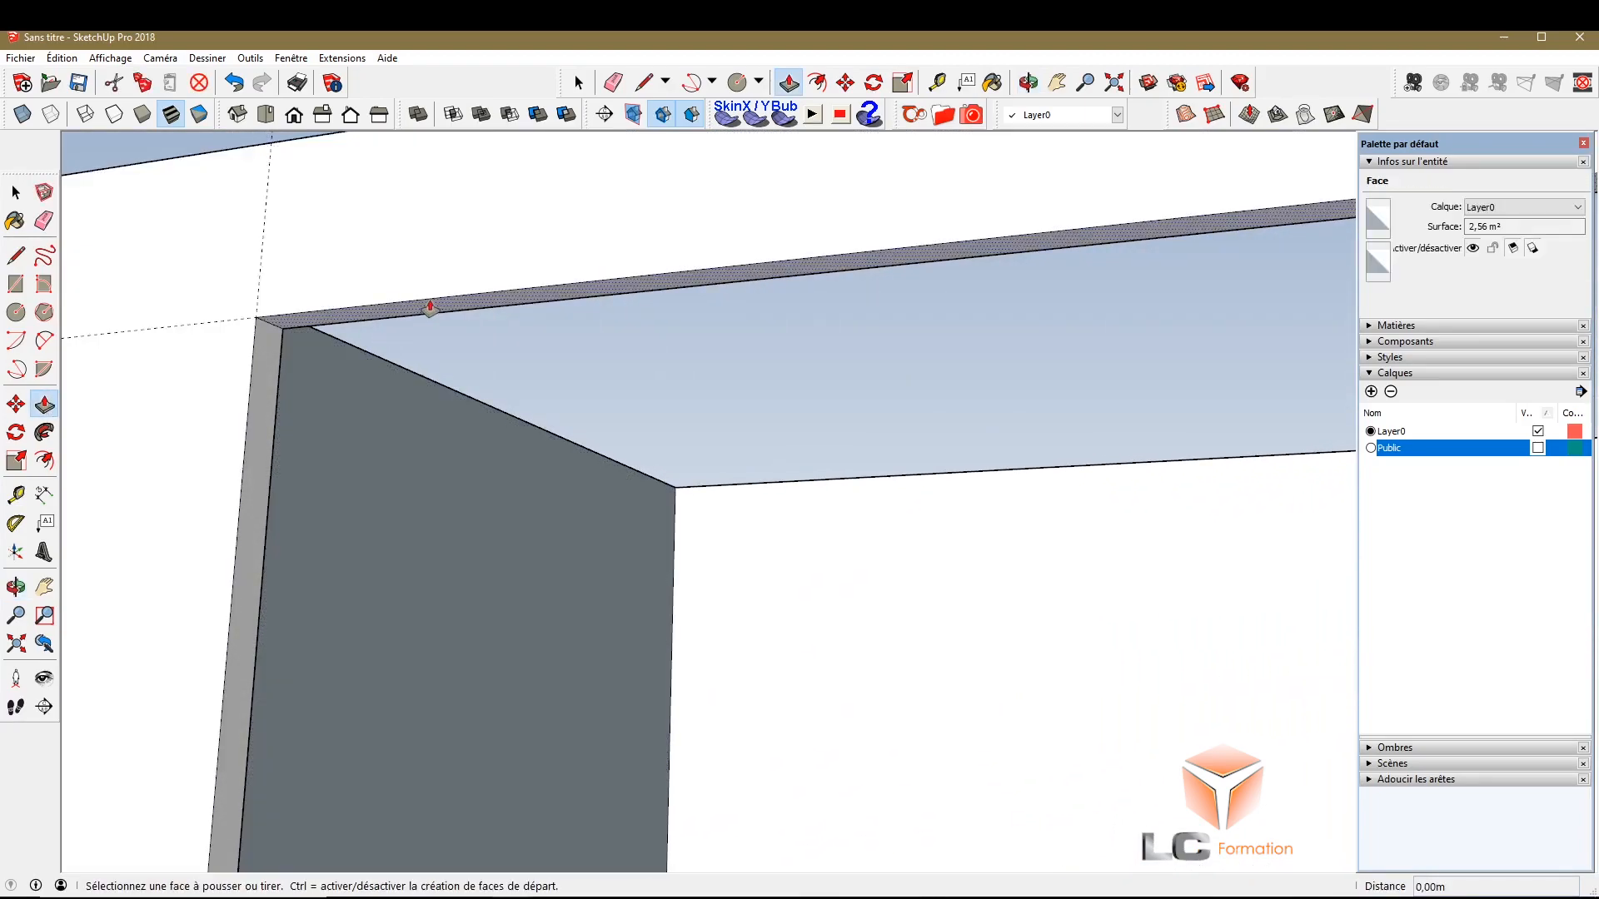
left_click(429, 308)
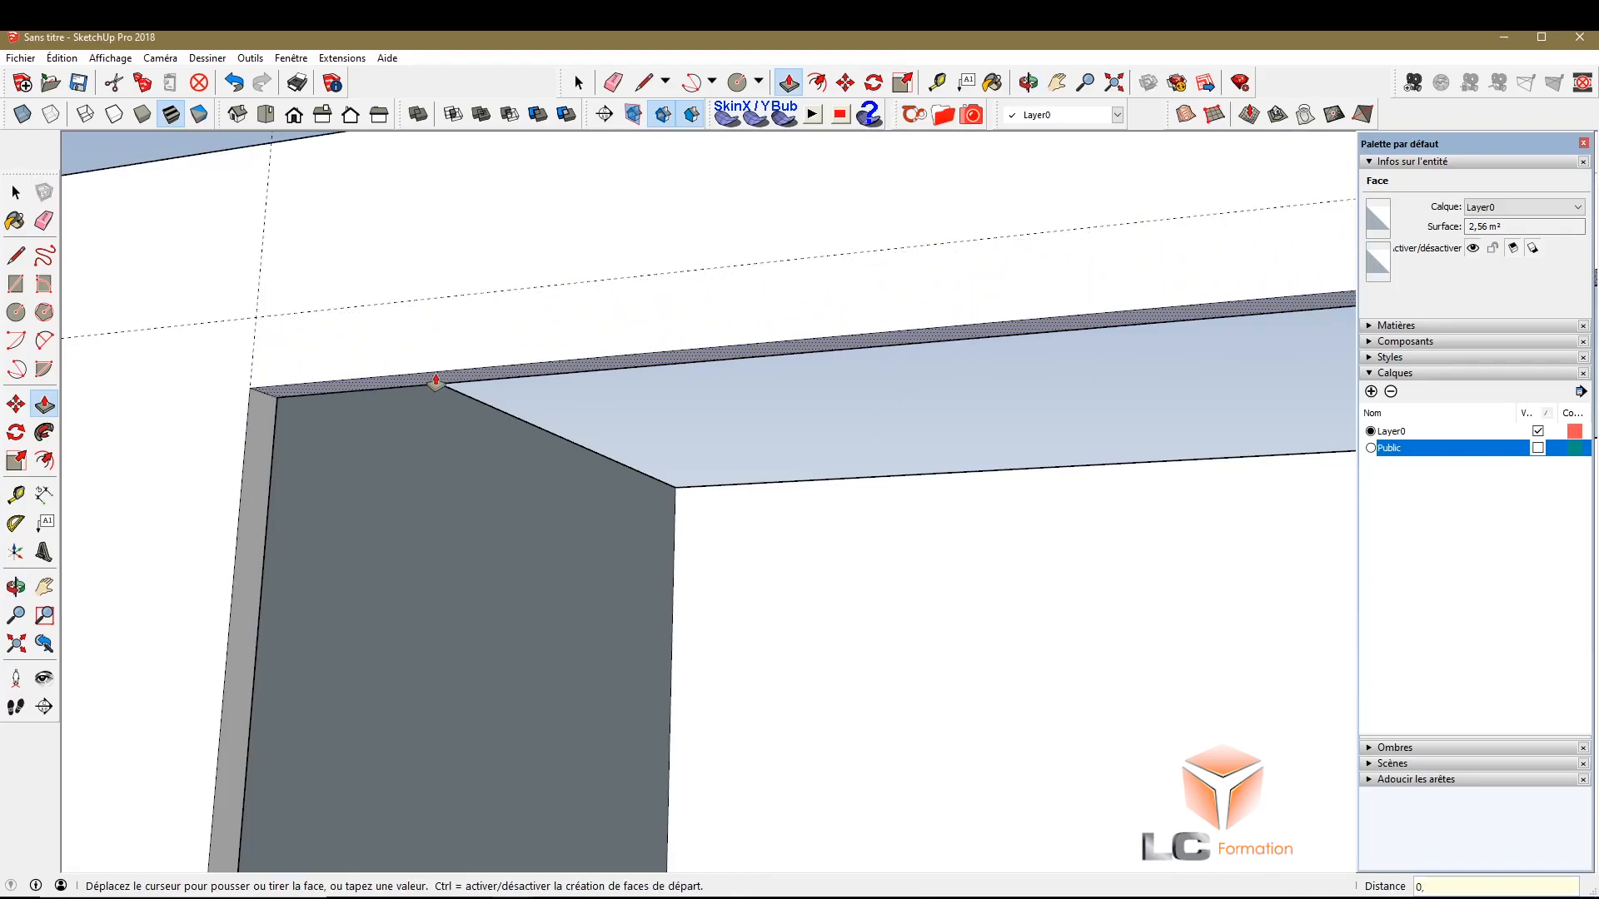
key("Return")
scroll(295, 357, "down", 4)
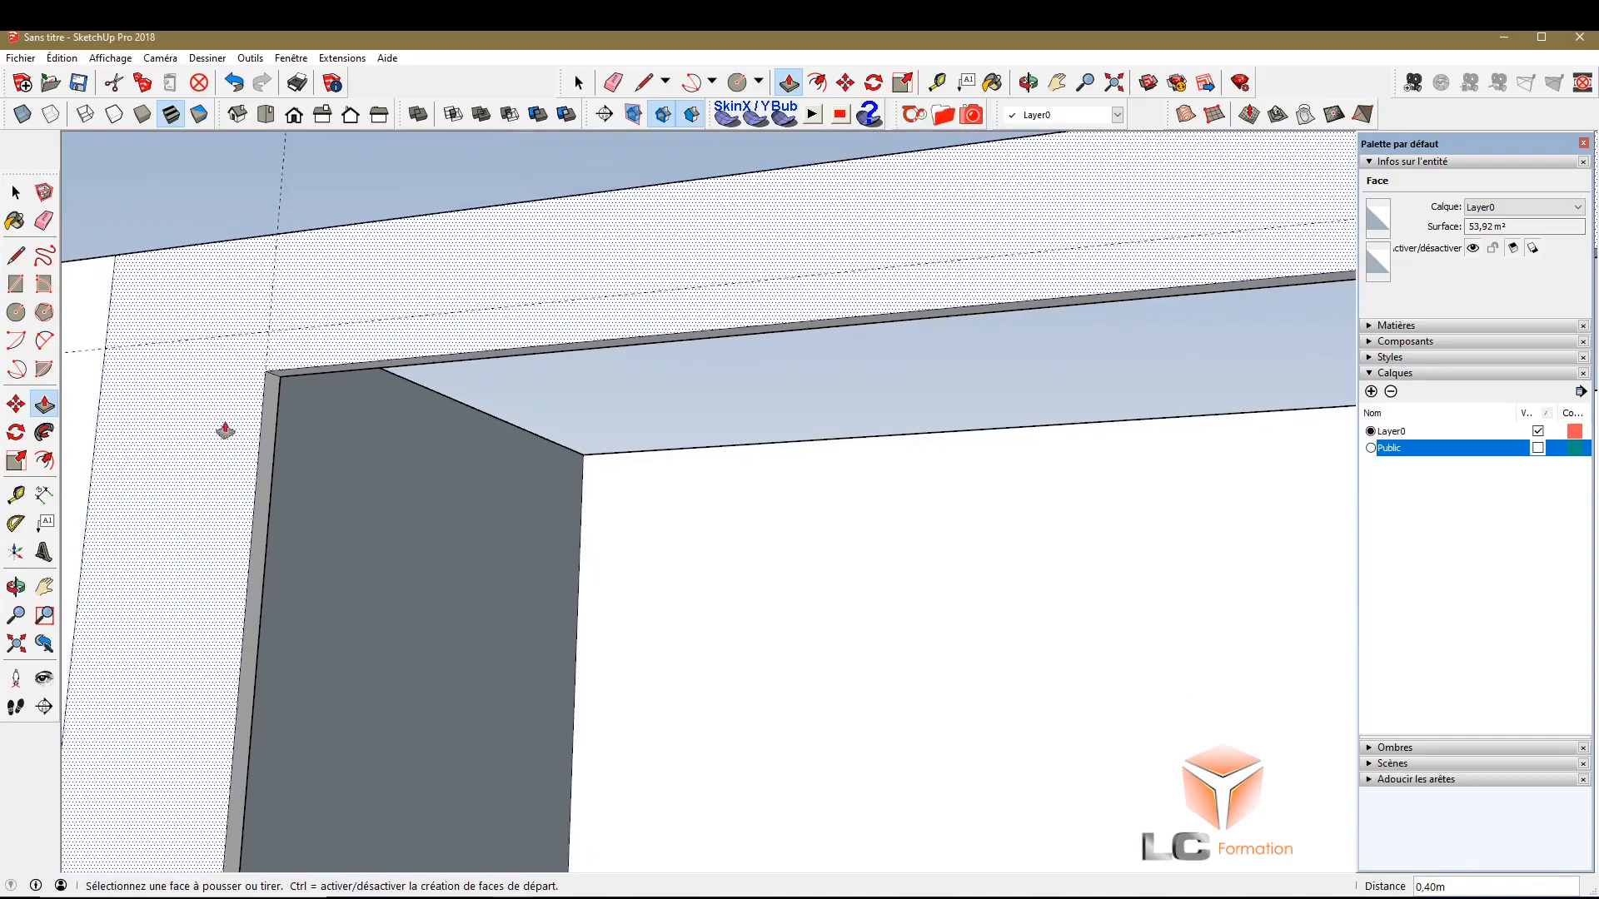
Try to narrow the opening by pulling the jamb face nearest the partition 0.75 m inward, and undo it
middle_click_drag(552, 410, 431, 691)
scroll(431, 691, "up", 5)
key("p")
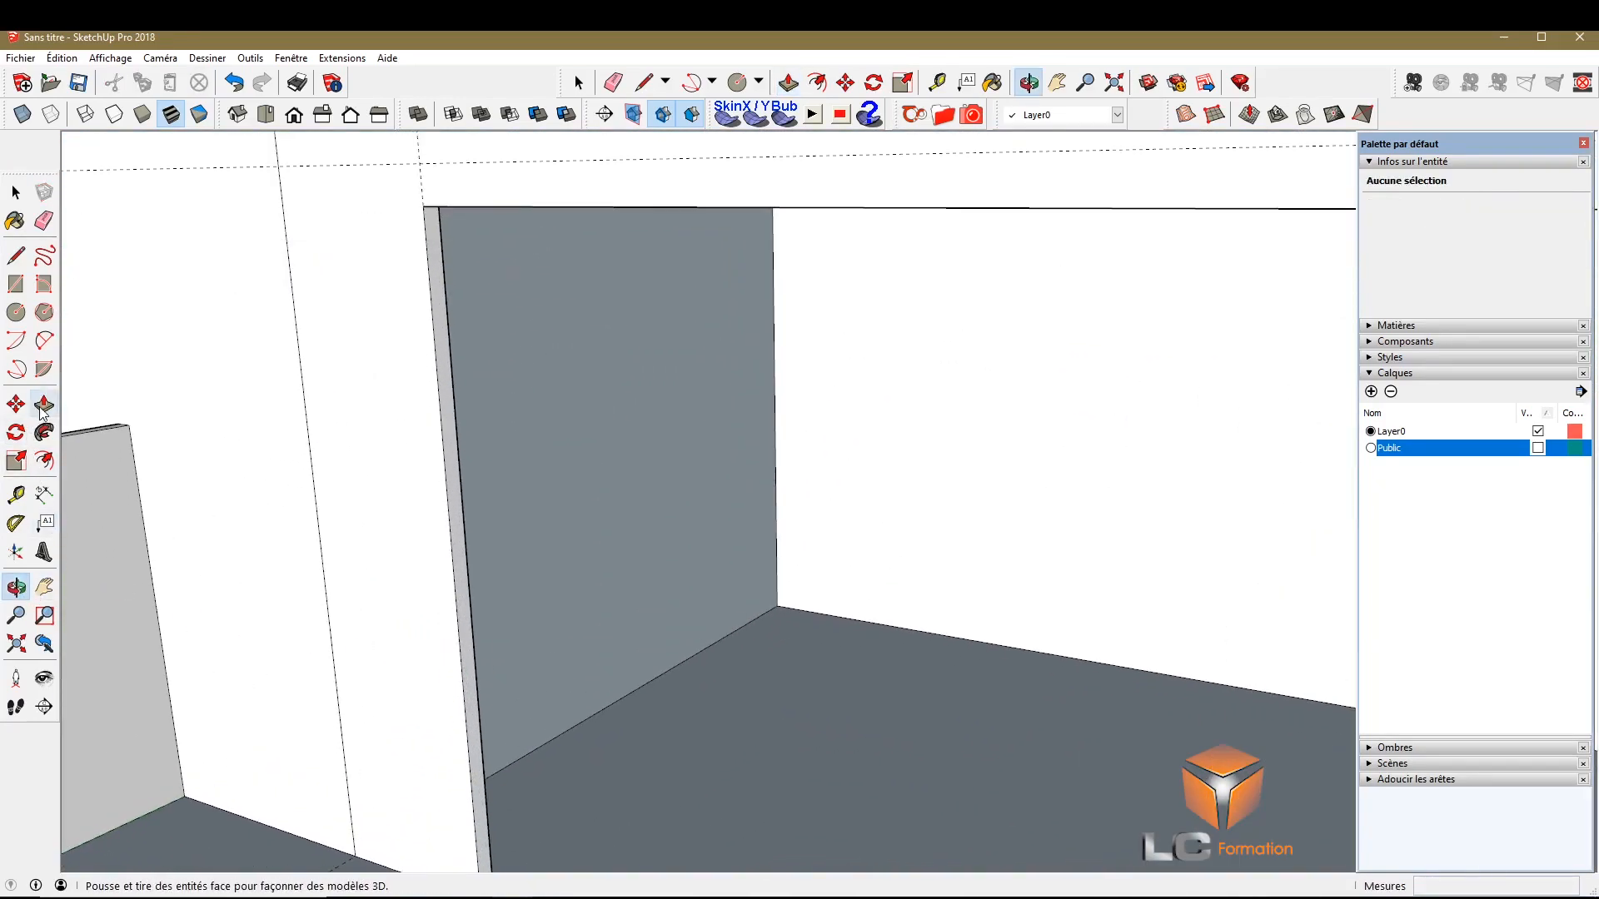
left_click(464, 648)
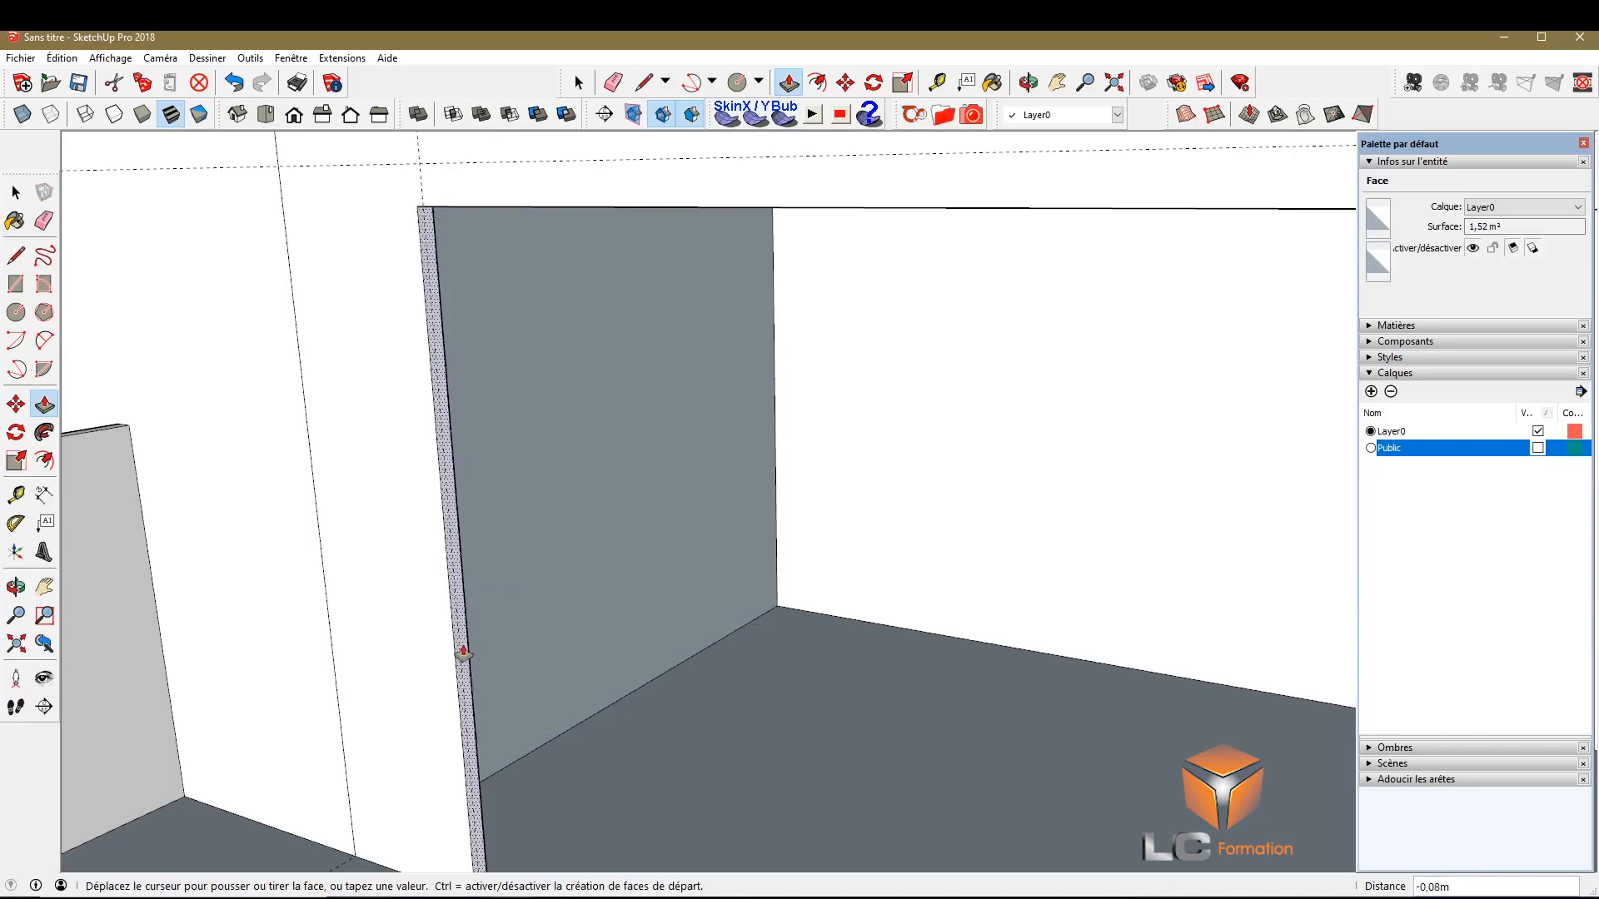
left_click(519, 678)
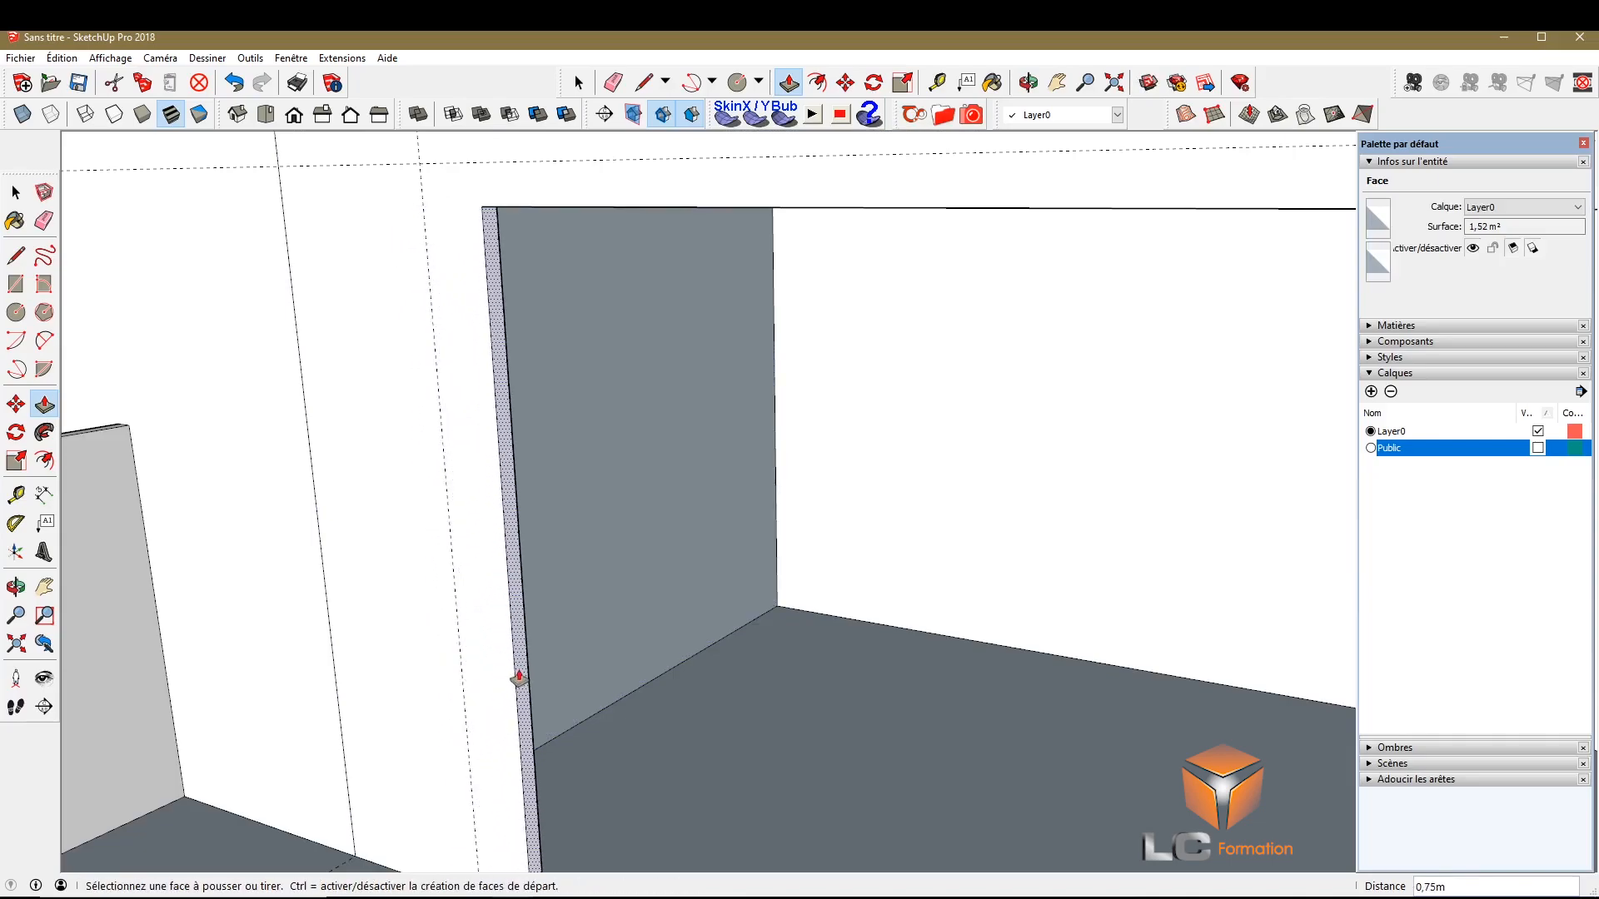
key("ctrl+z")
scroll(527, 695, "down", 6)
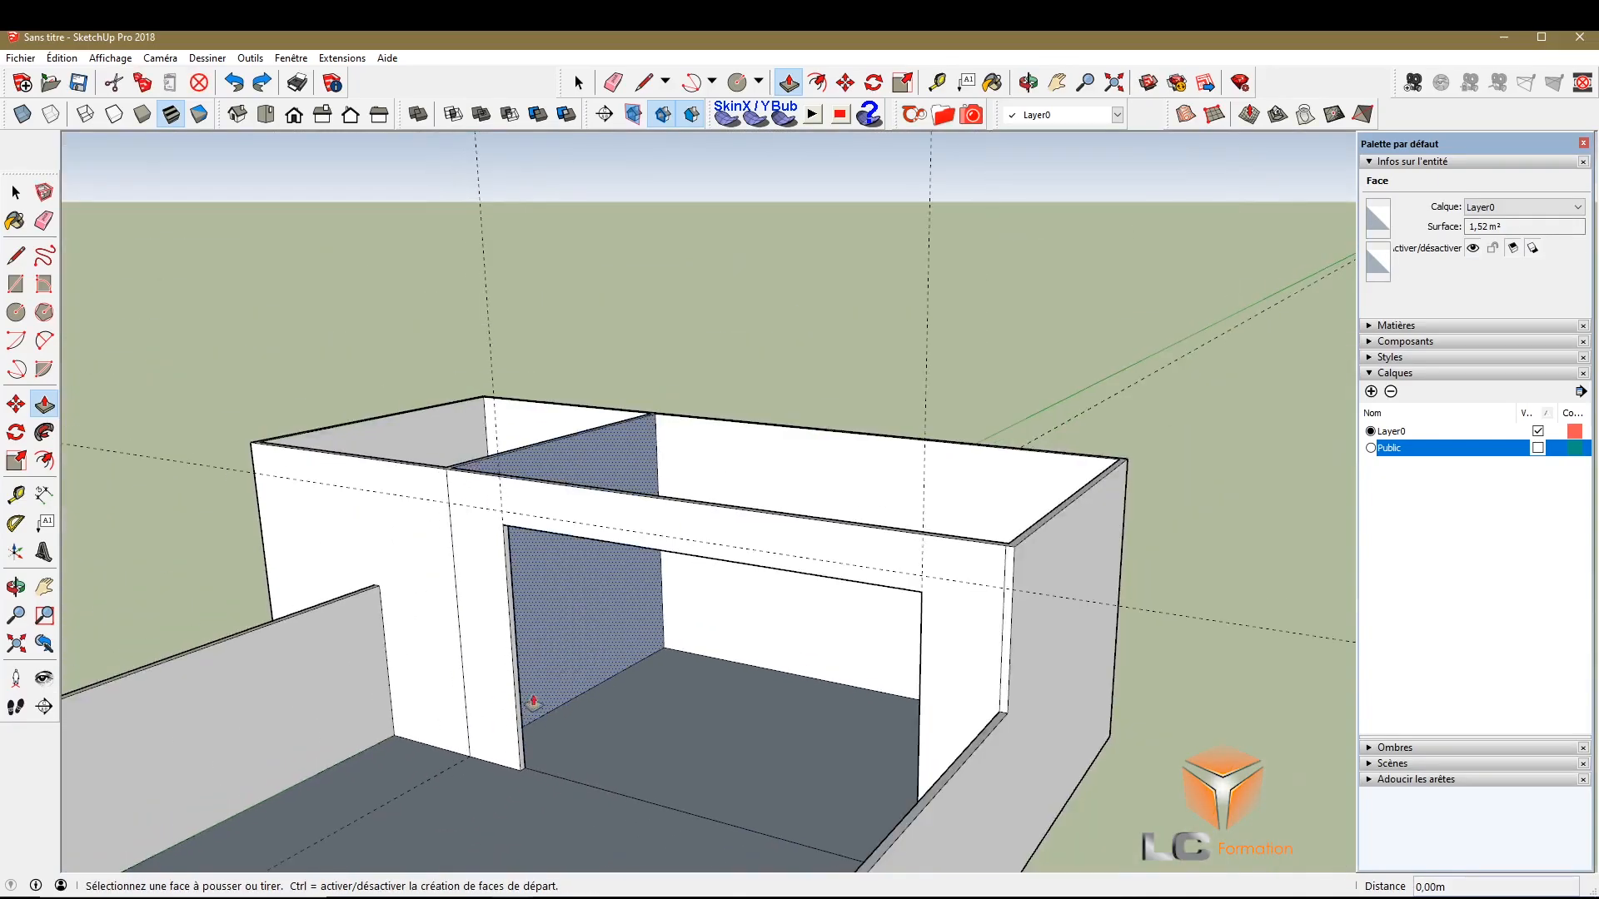
Erase the construction guides that cross the building and the opening
key("space")
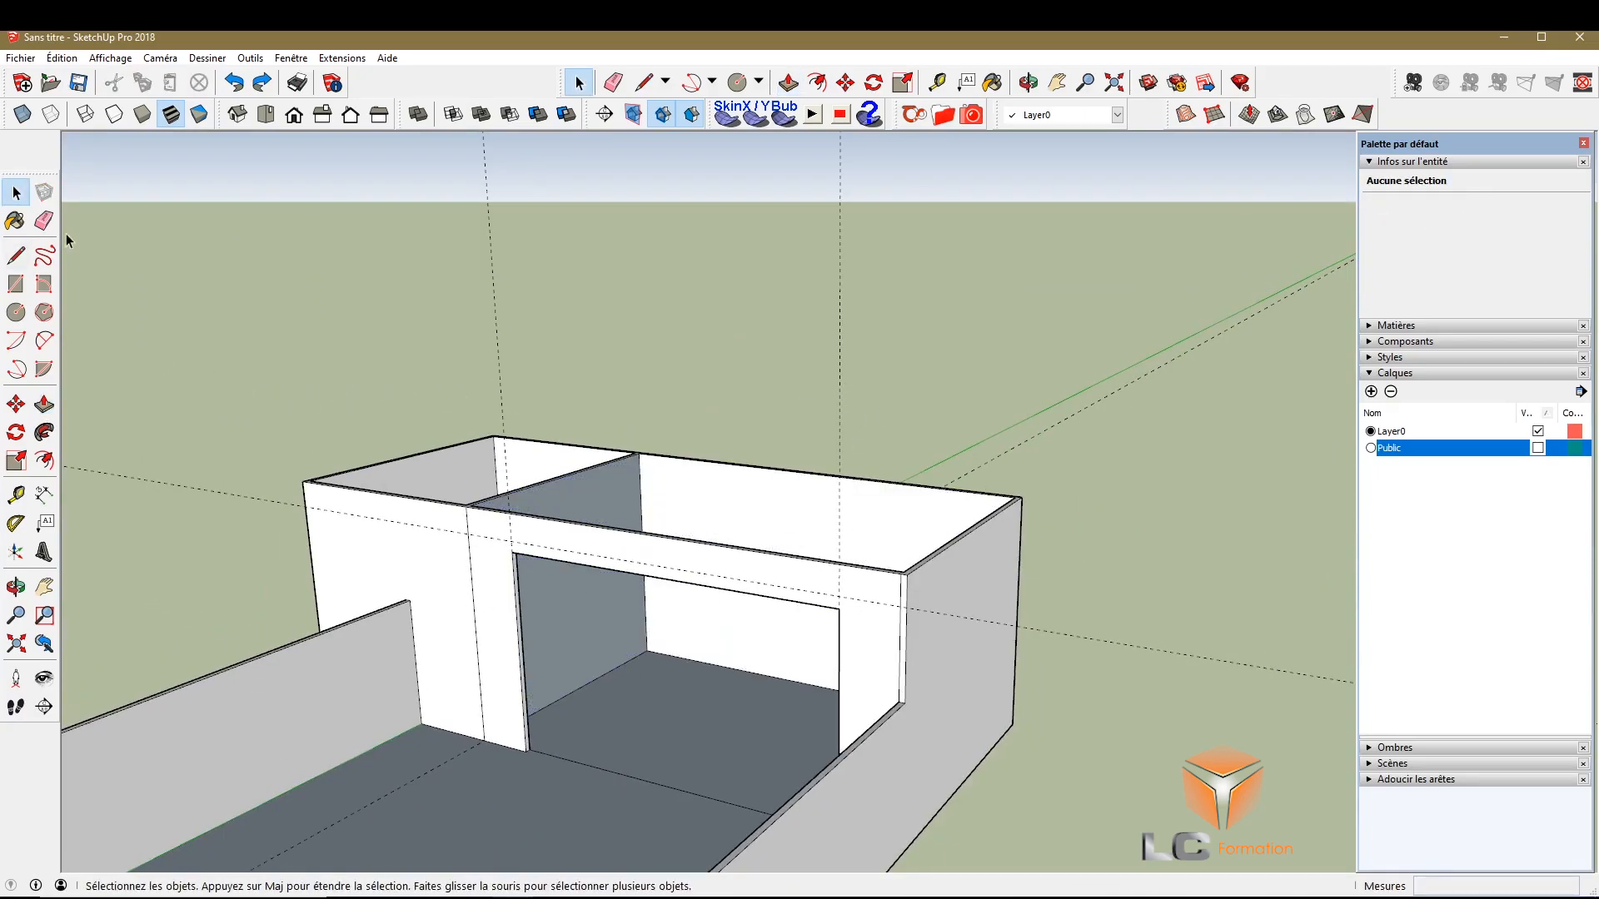
left_click(44, 220)
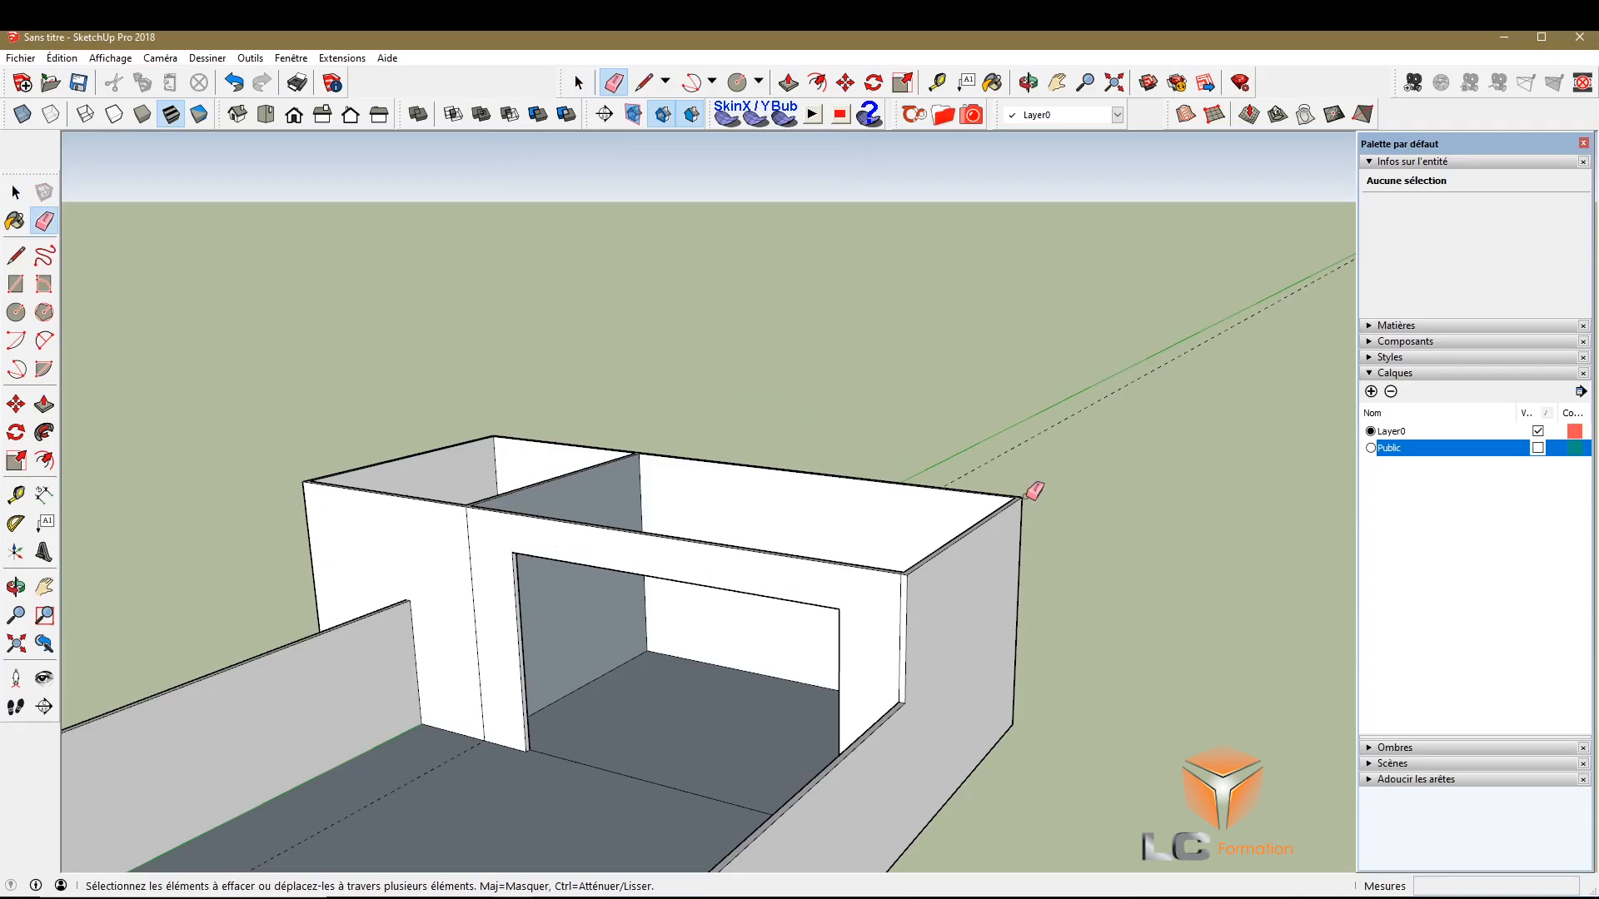
left_click(986, 458)
Examine the larger back room's floor face up to the opening's threshold from above
left_click(16, 586)
left_click_drag(732, 858, 1004, 418)
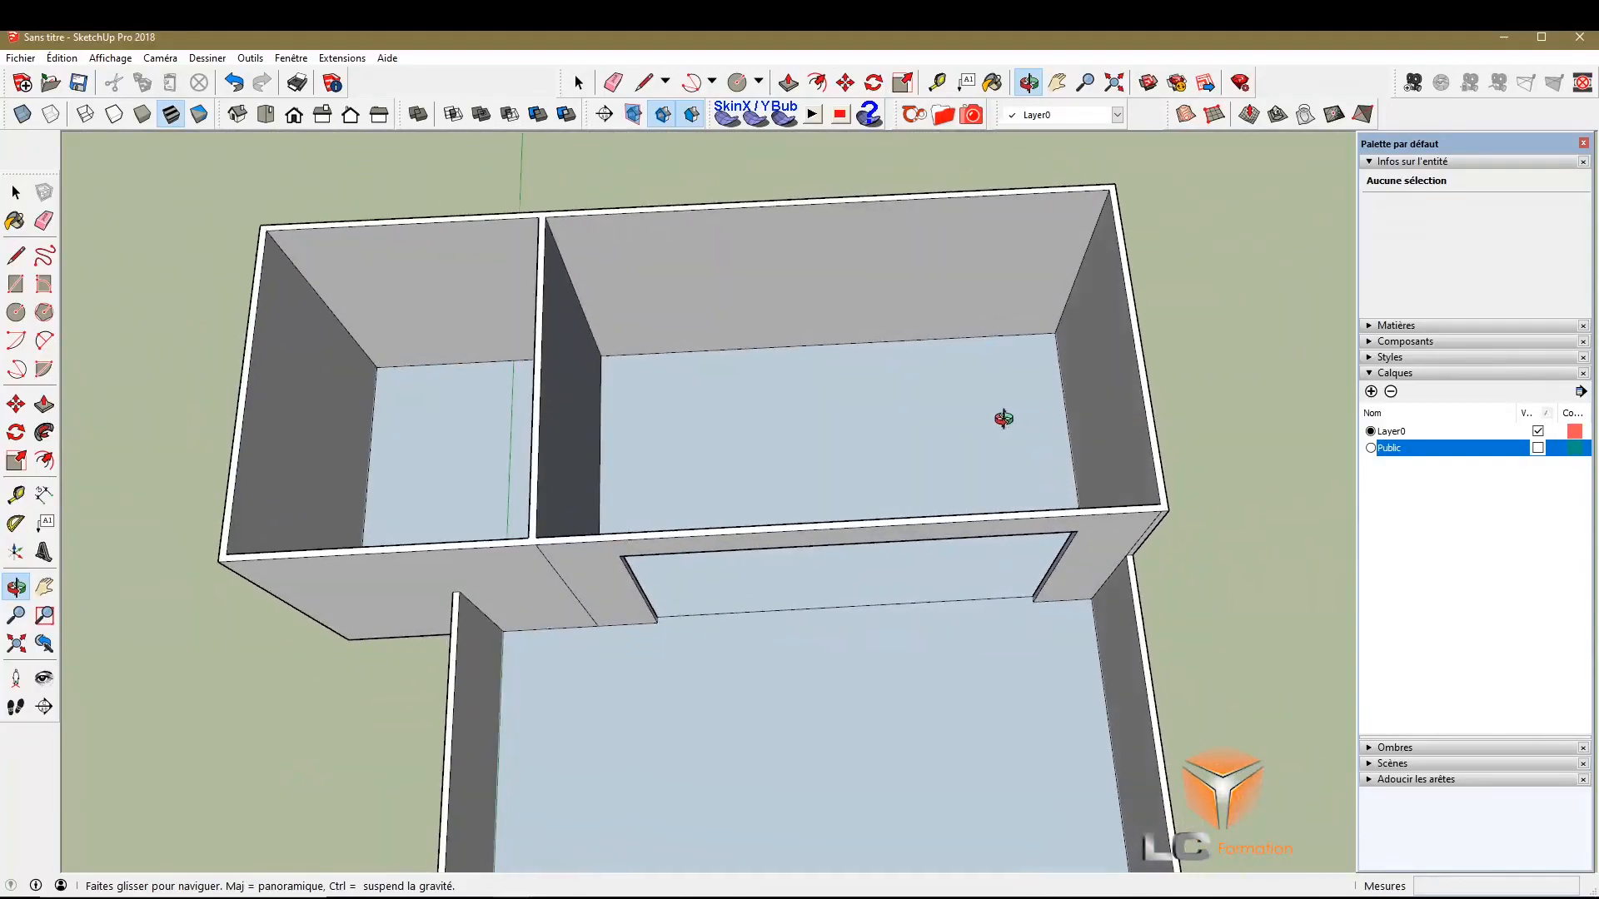
key("space")
left_click(715, 429)
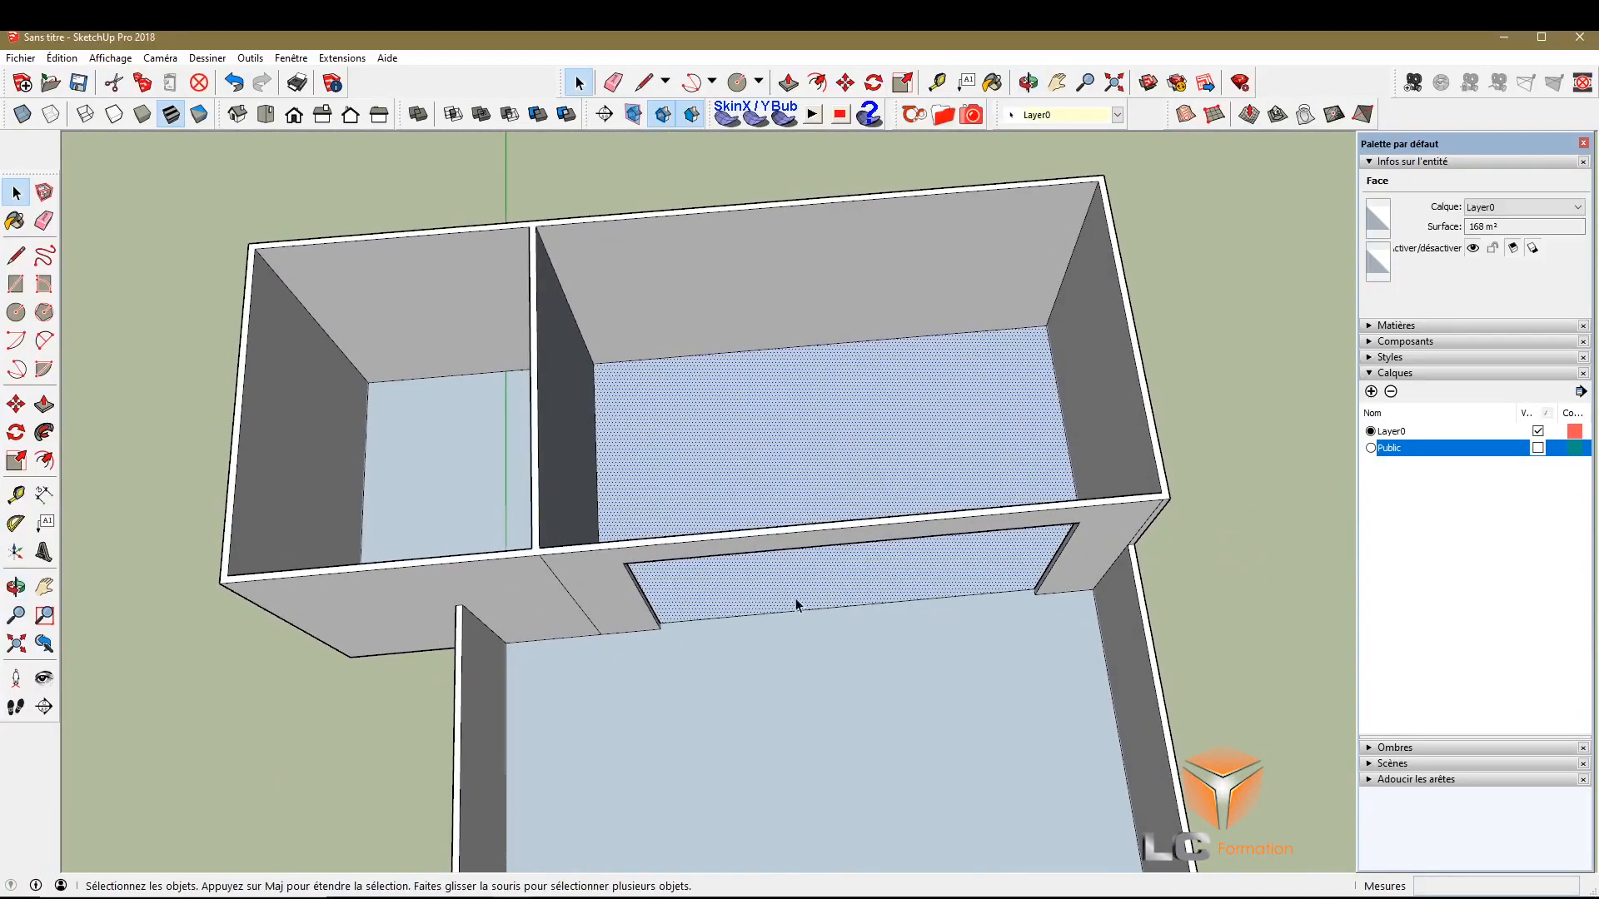
scroll(741, 609, "up", 4)
scroll(866, 596, "down", 5)
Delete the floor edge under the opening to merge the two floor faces, and undo the deletion
left_click(856, 606)
left_click(859, 616)
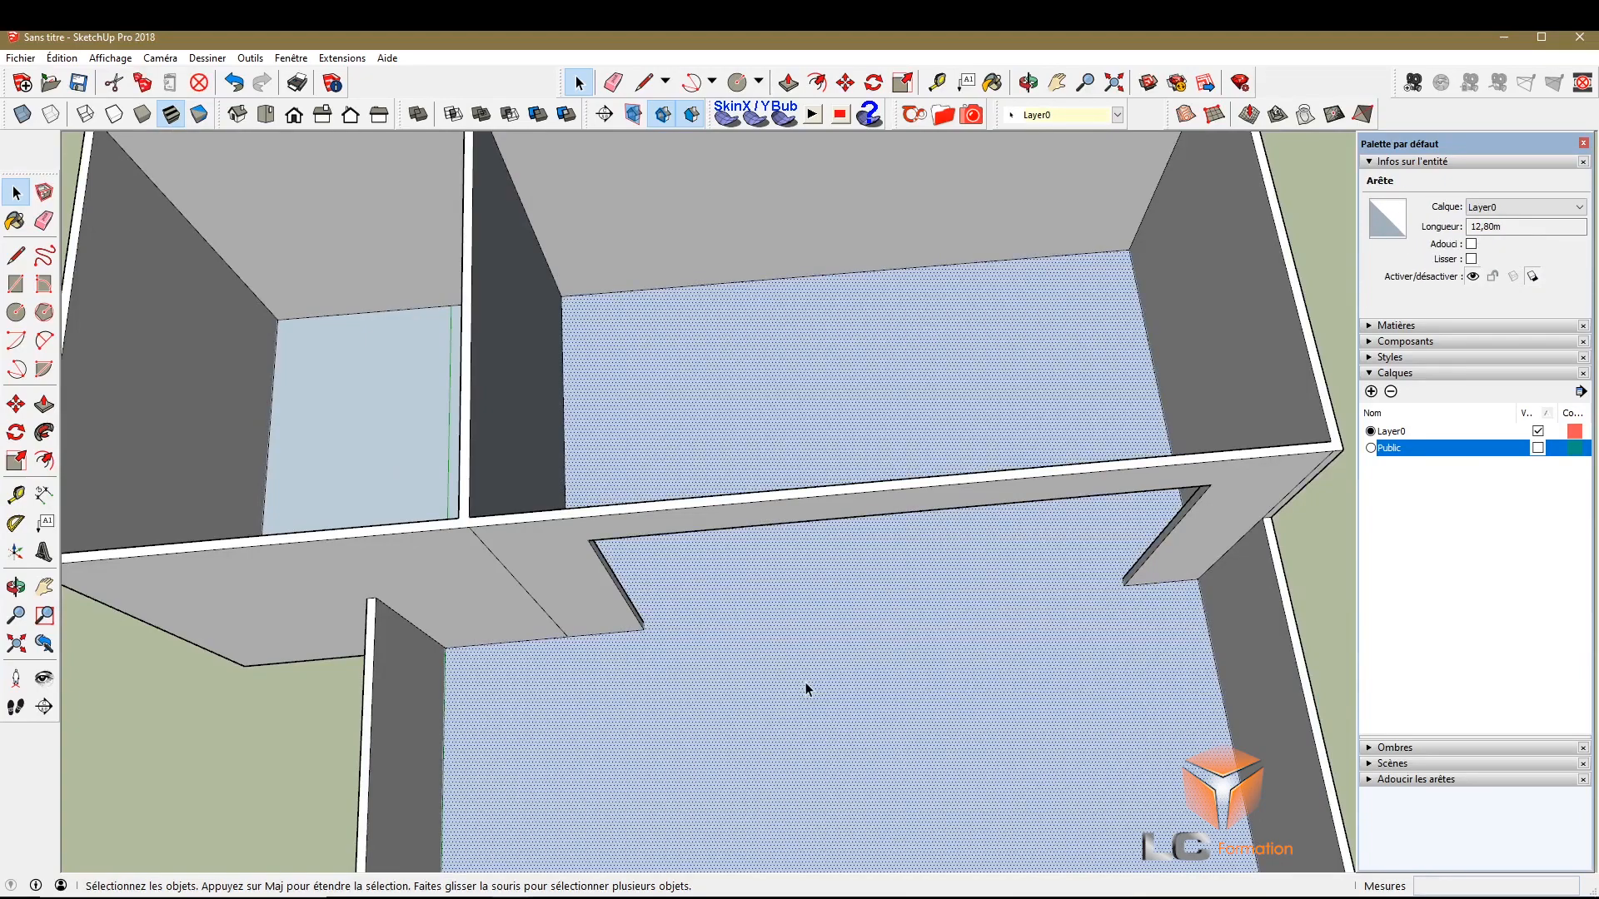
scroll(806, 687, "down", 4)
Check the surface area of the larger back room's floor face, and clear the selection
left_click(688, 507)
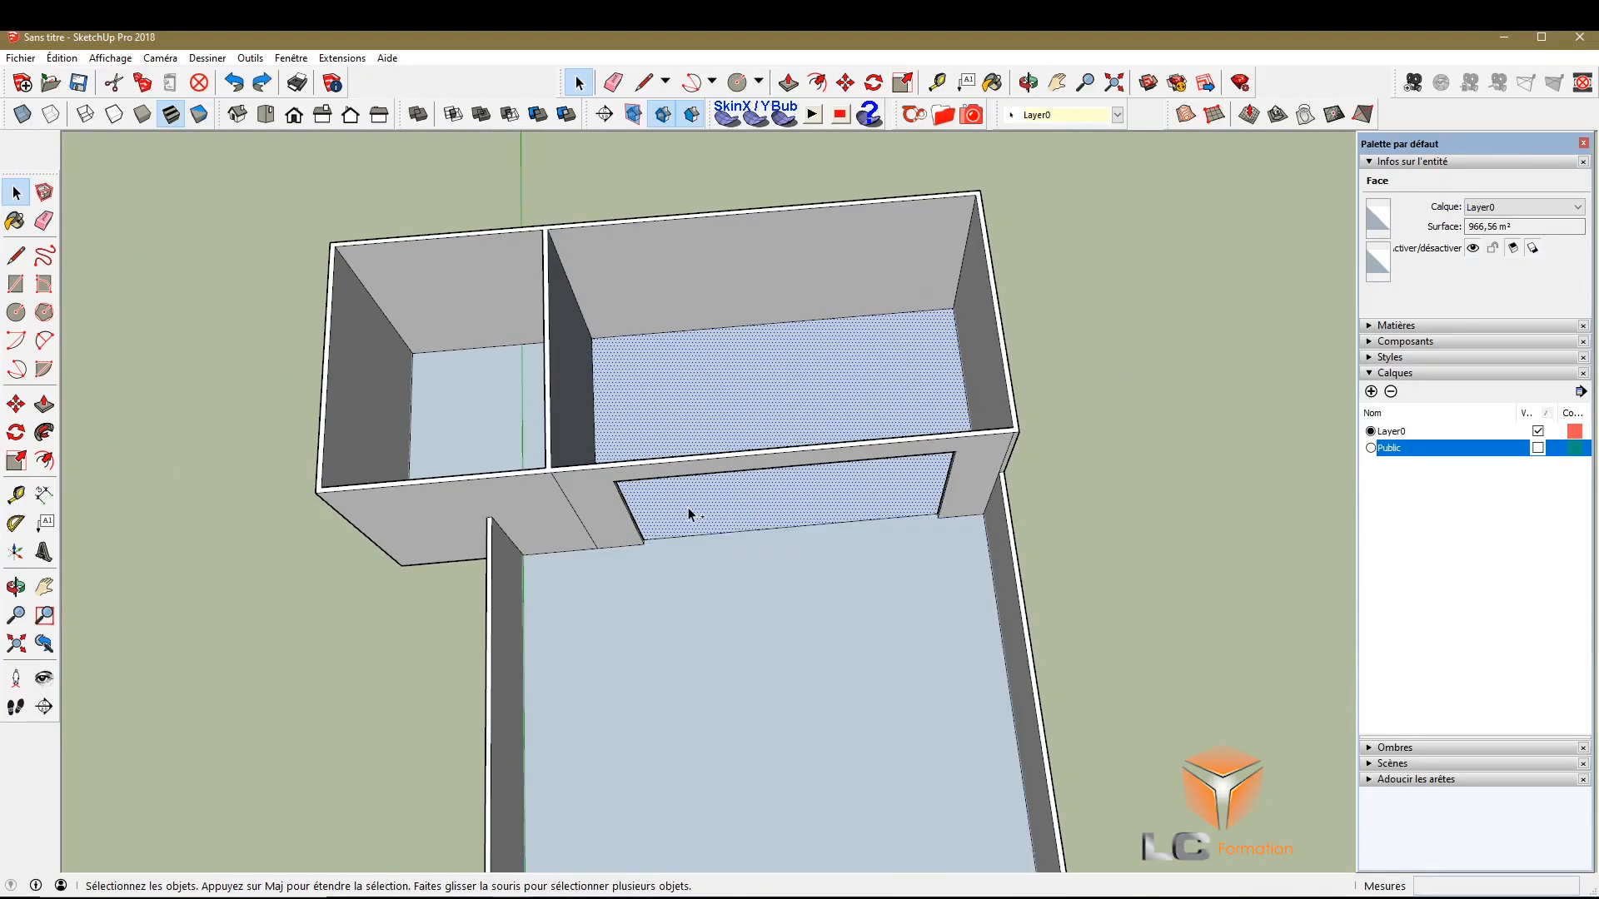
scroll(670, 362, "up", 3)
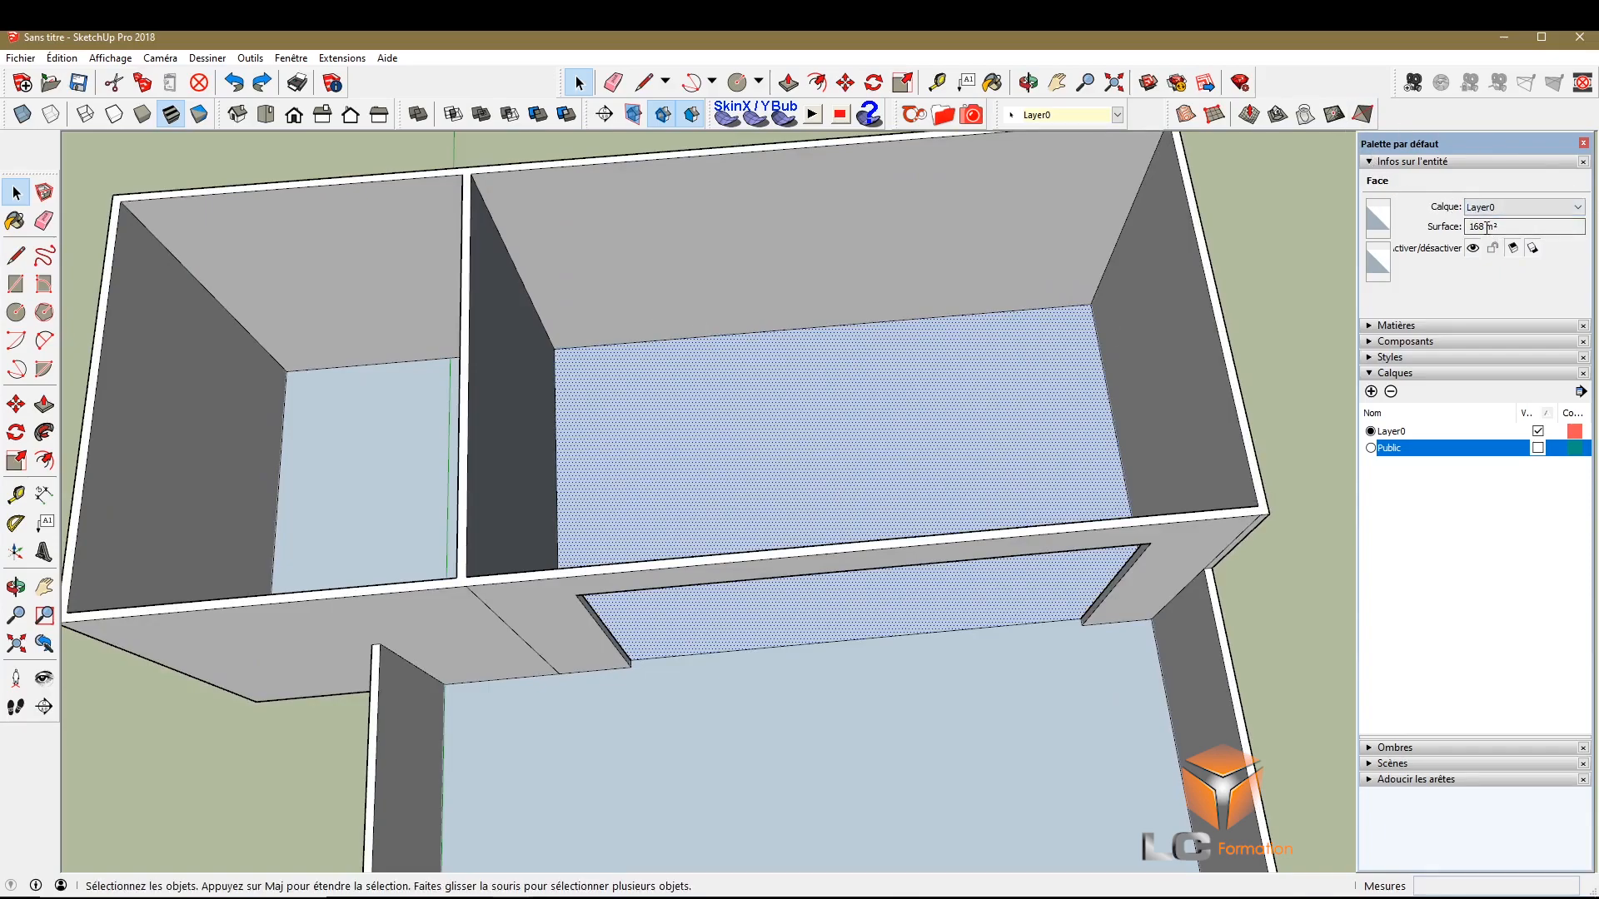
scroll(457, 426, "down", 3)
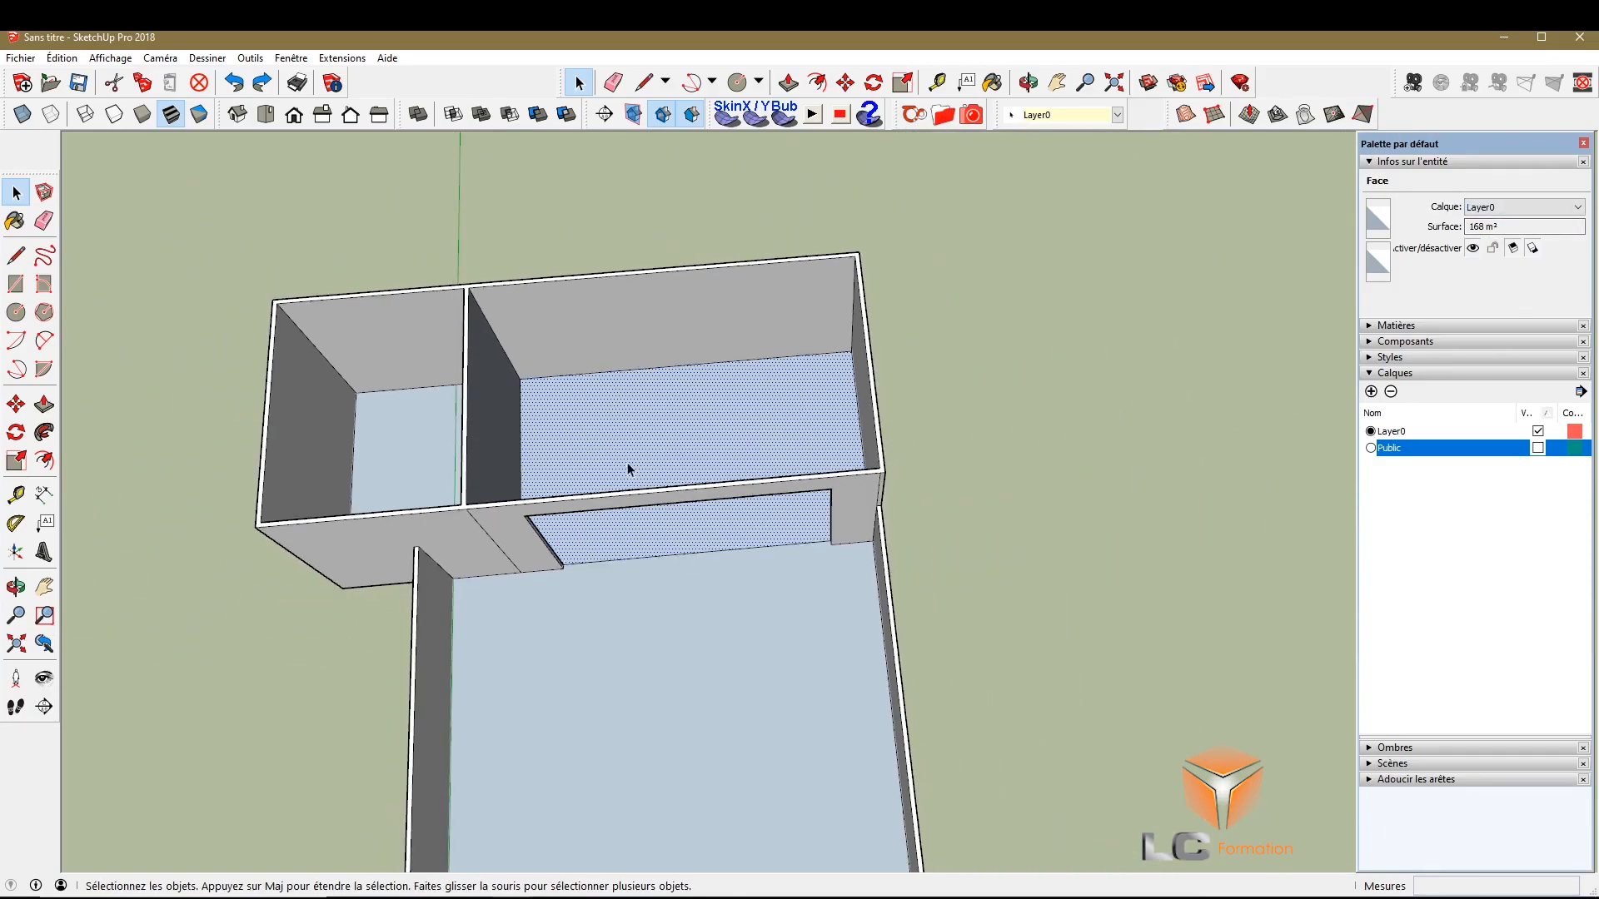
left_click(971, 519)
Raise the floor face of the room behind the opening by 1.20 m with Push/Pull
left_click(16, 587)
left_click_drag(632, 500, 695, 180)
left_click_drag(713, 560, 735, 614)
scroll(659, 537, "up", 3)
scroll(703, 628, "up", 3)
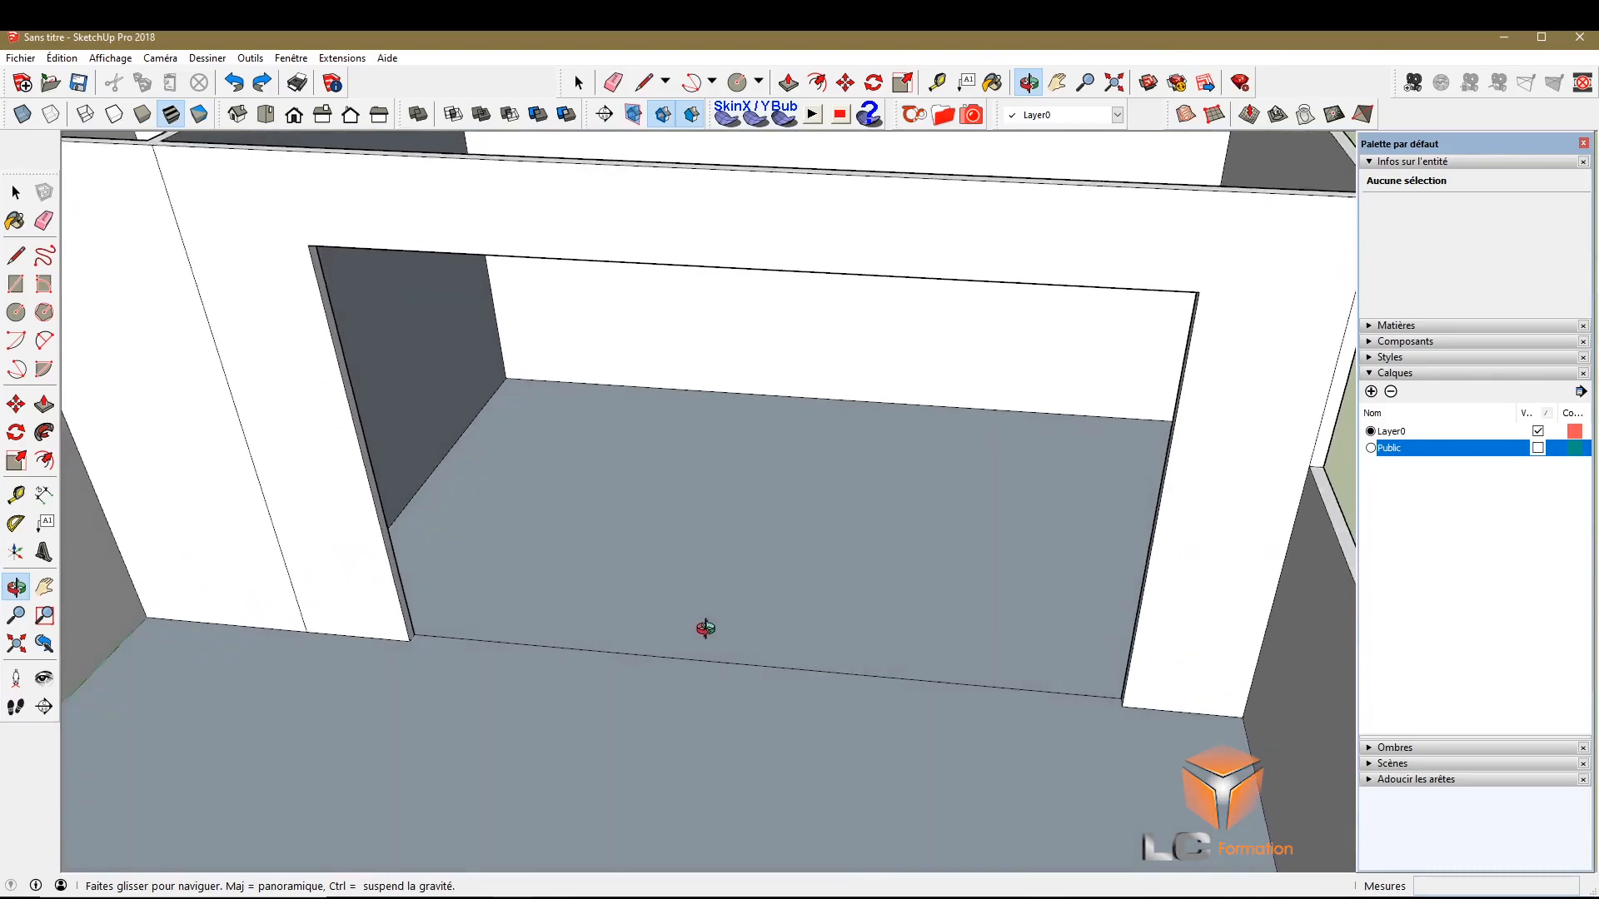
key("space")
left_click(588, 604)
key("p")
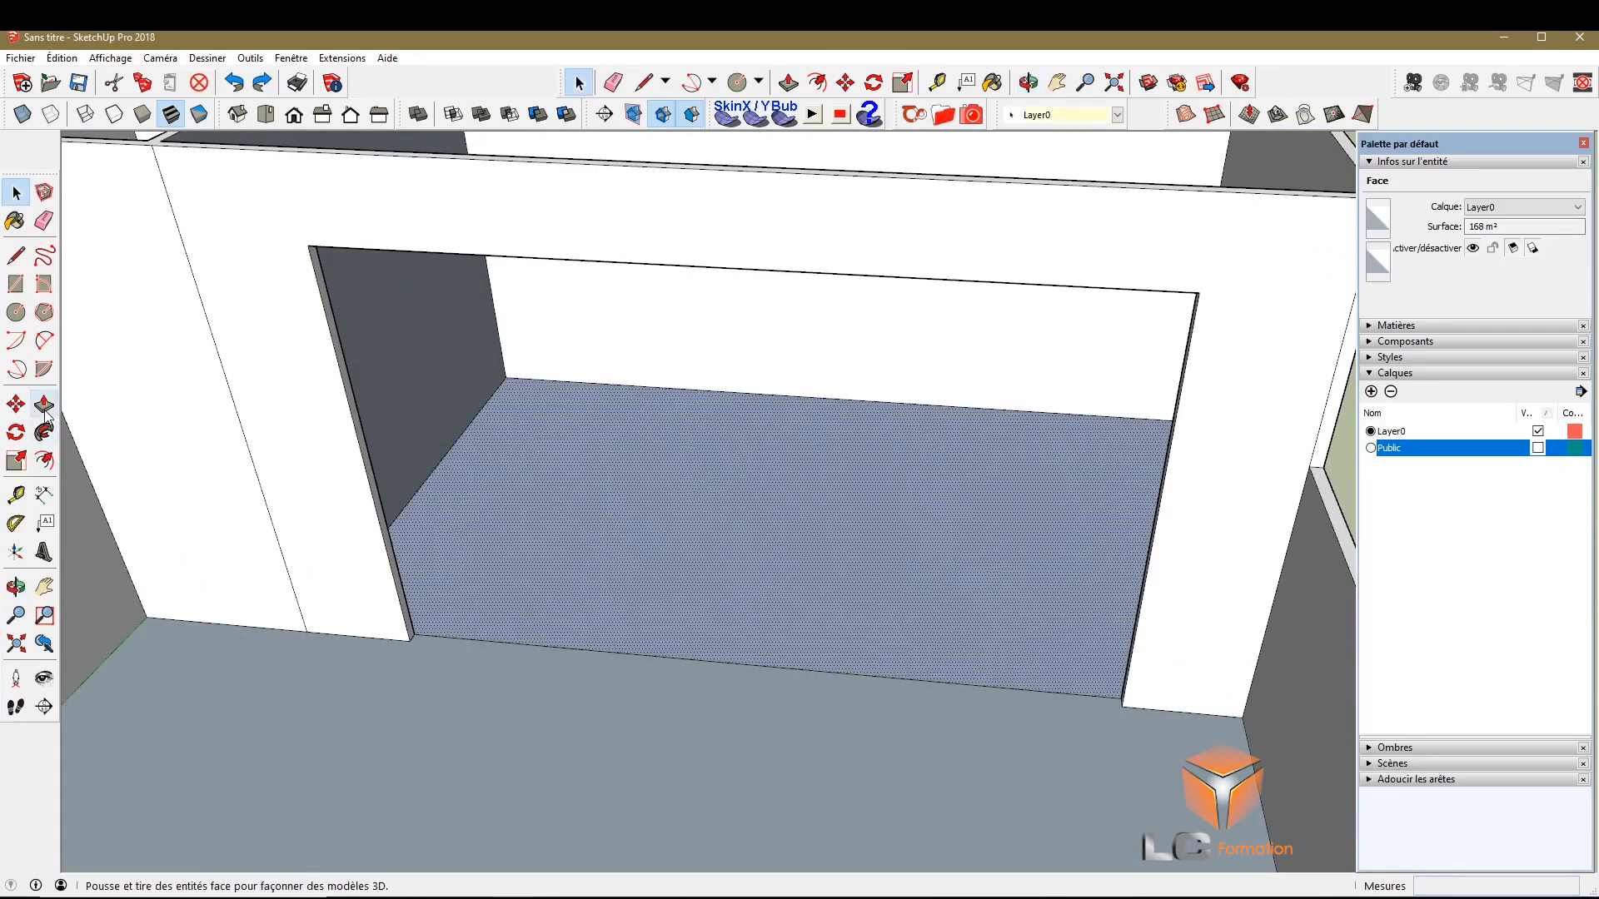
left_click(429, 499)
left_click(640, 593)
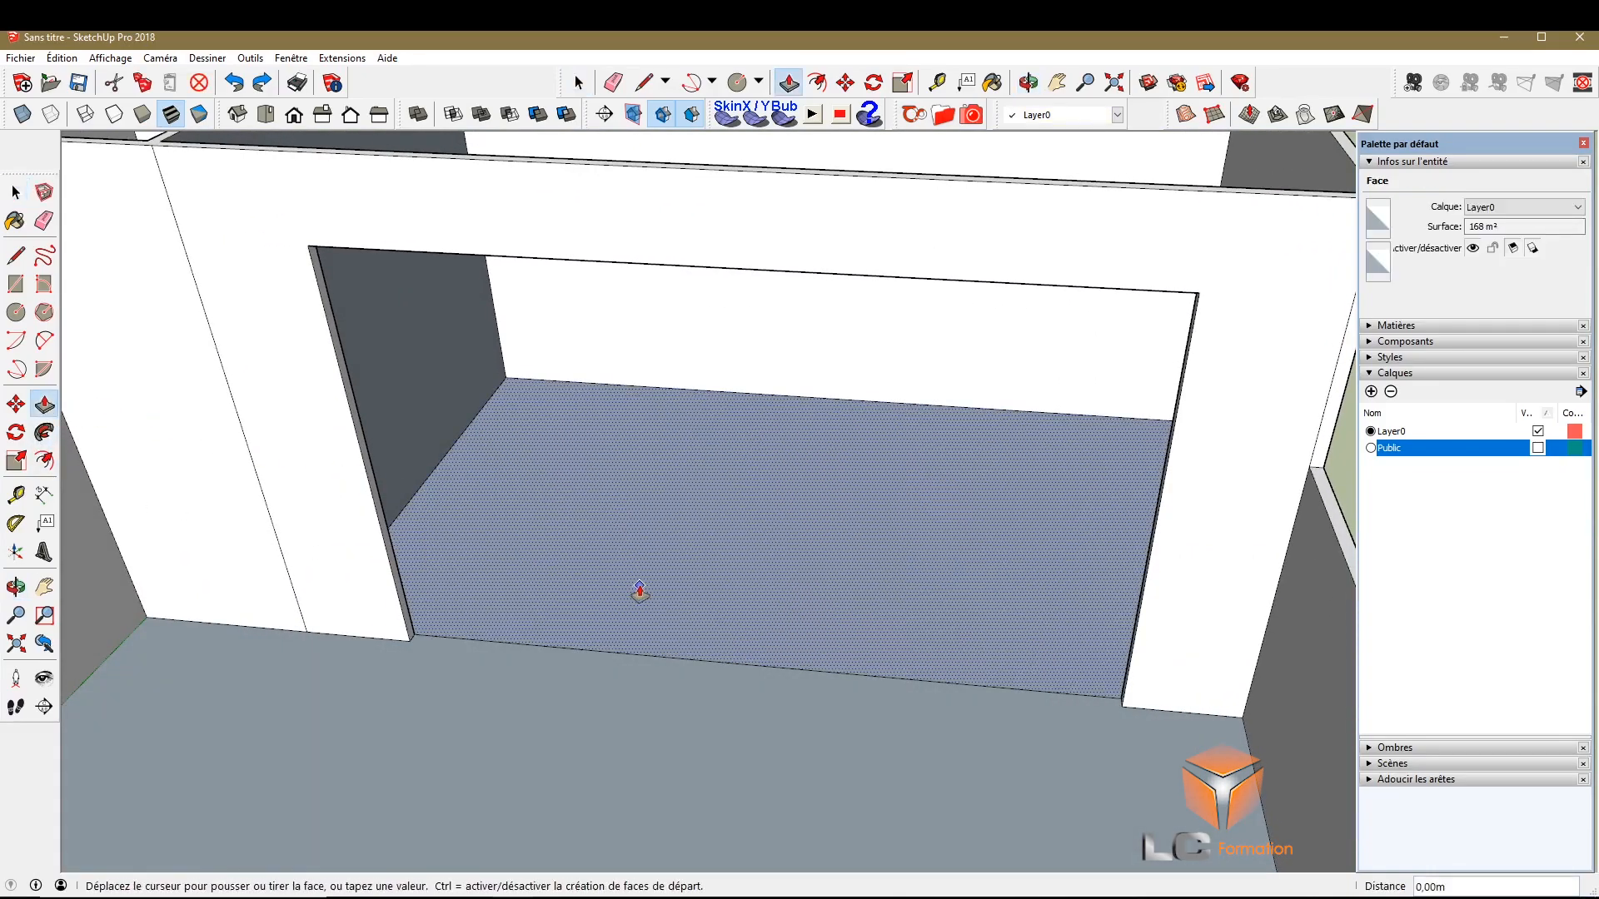
left_click(669, 499)
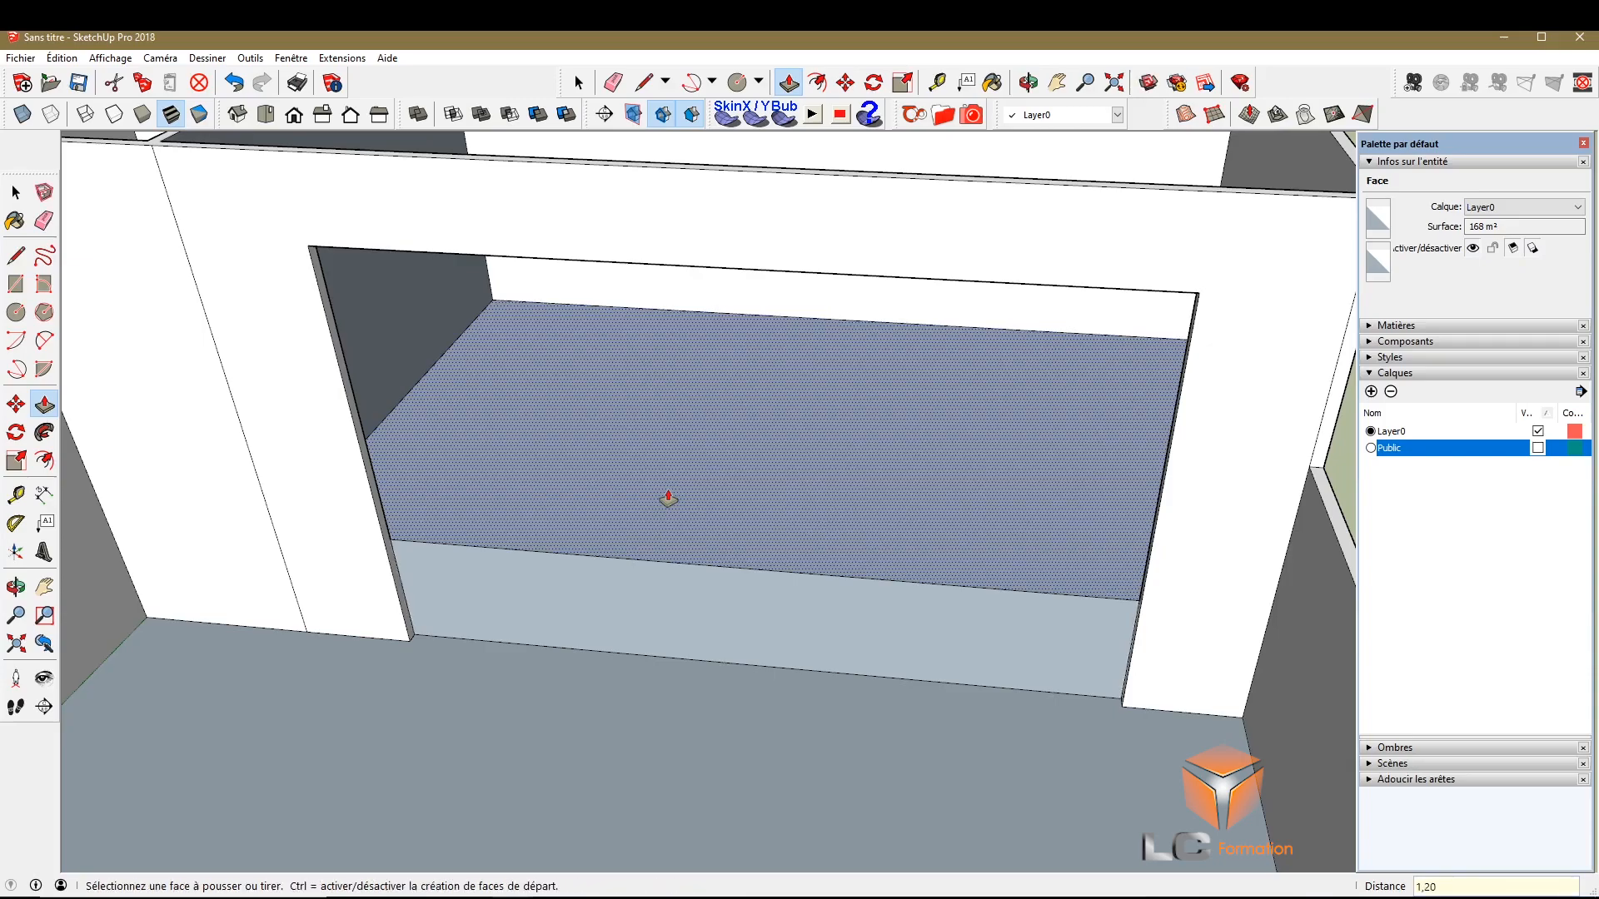
left_click(668, 499)
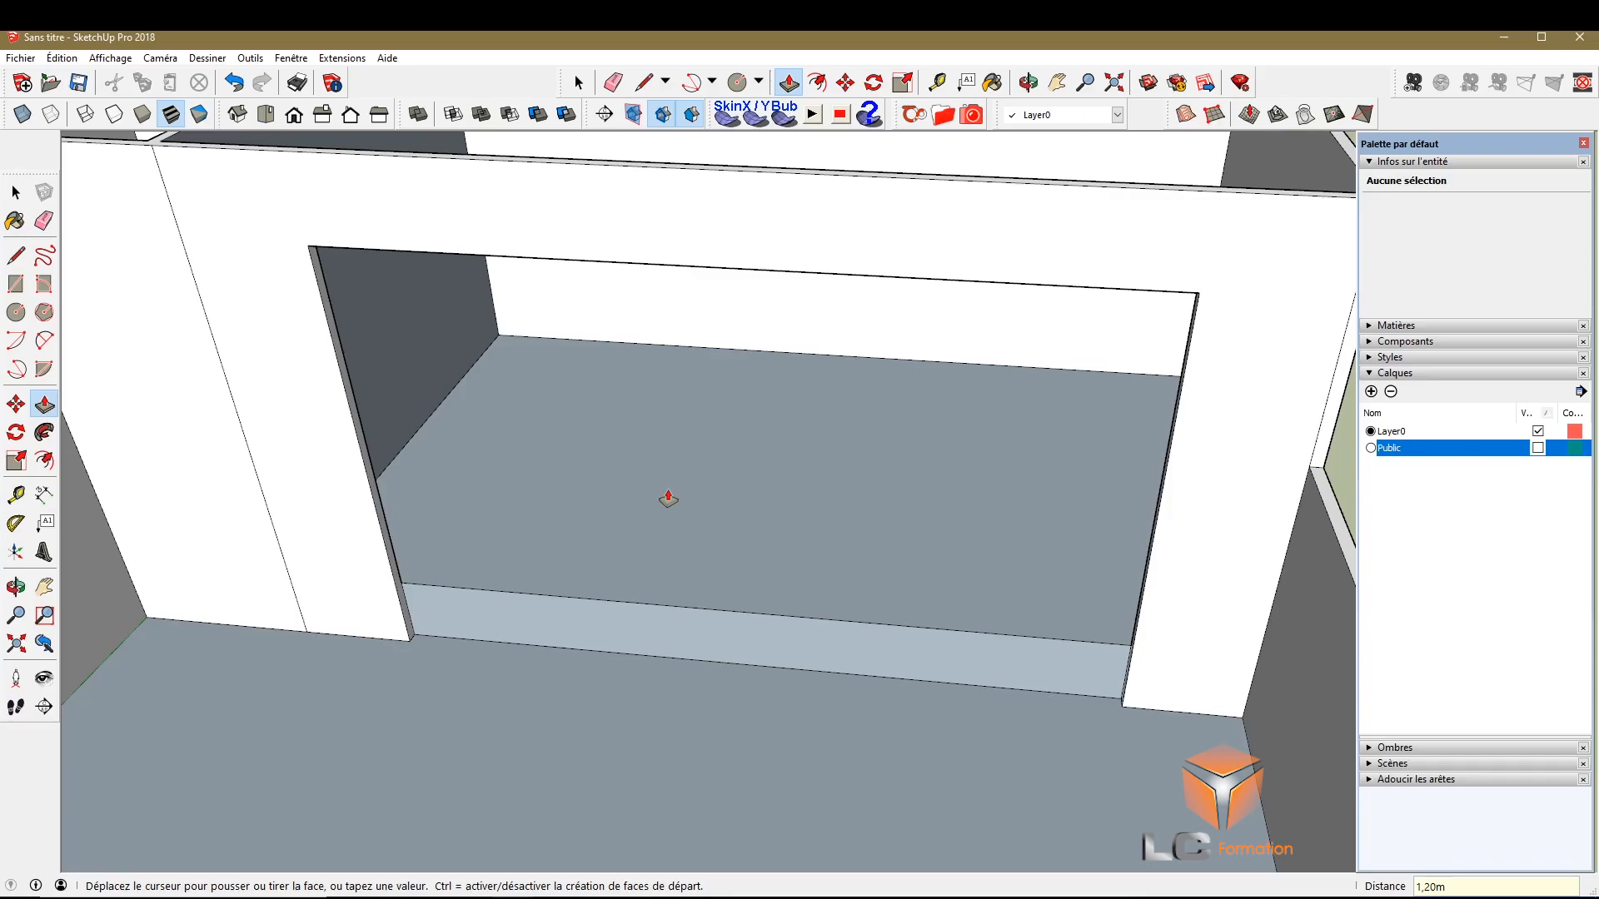
Change the raised floor's Push/Pull height to 1.50 m and leave the command
type("1,5")
key("Return")
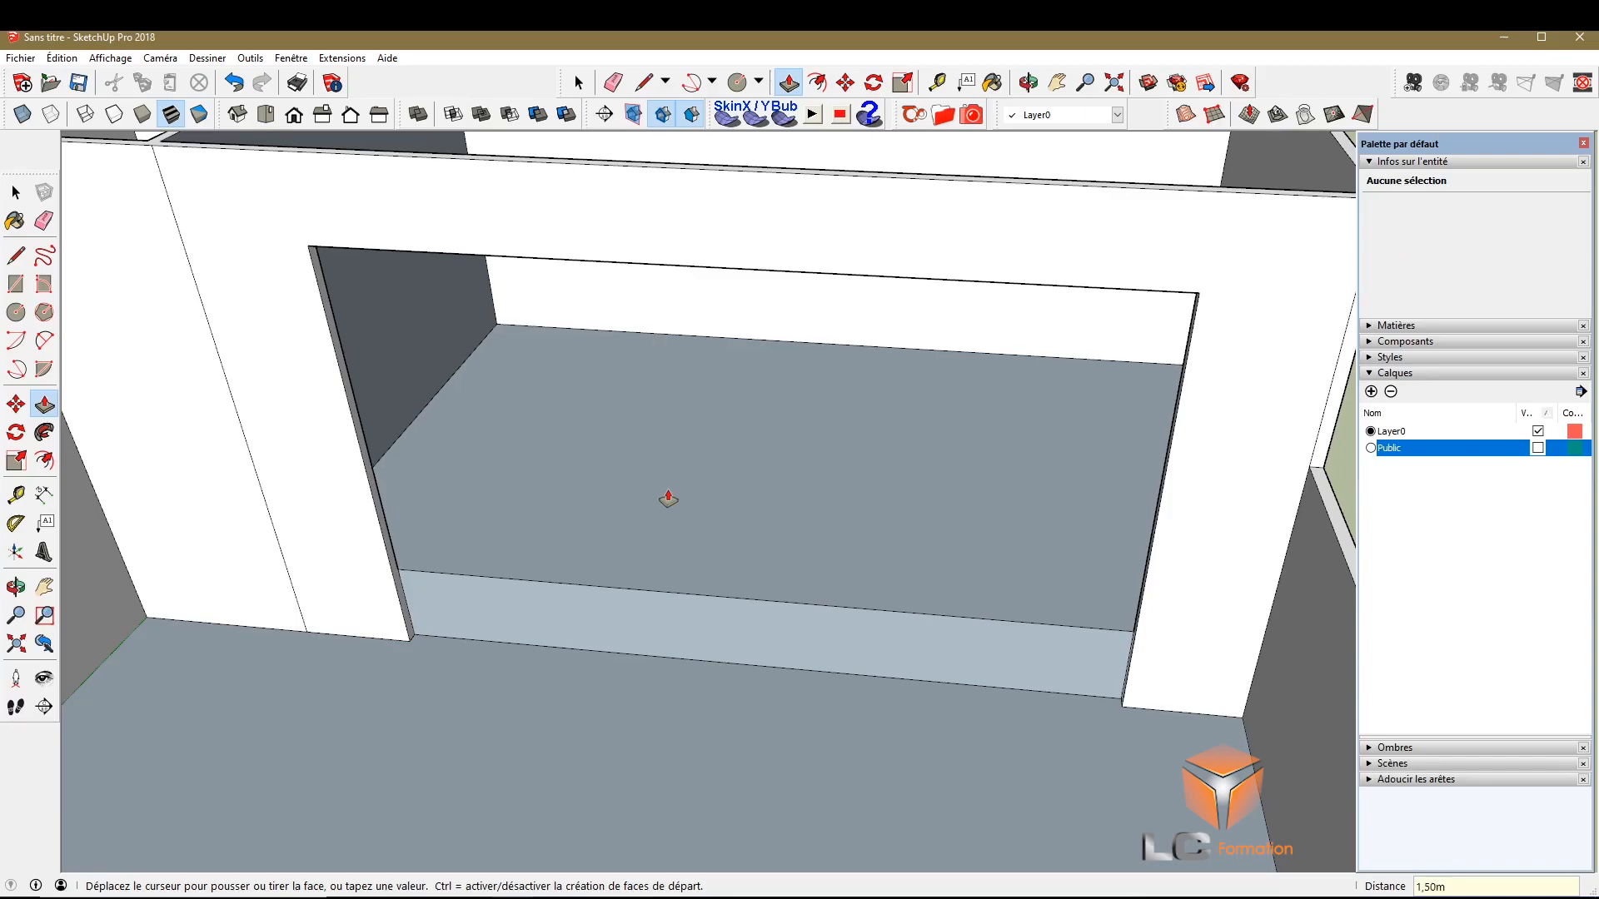
scroll(817, 635, "down", 5)
key("space")
Examine the raised floor behind the opening and the surrounding walls from several angles and distances
key("o")
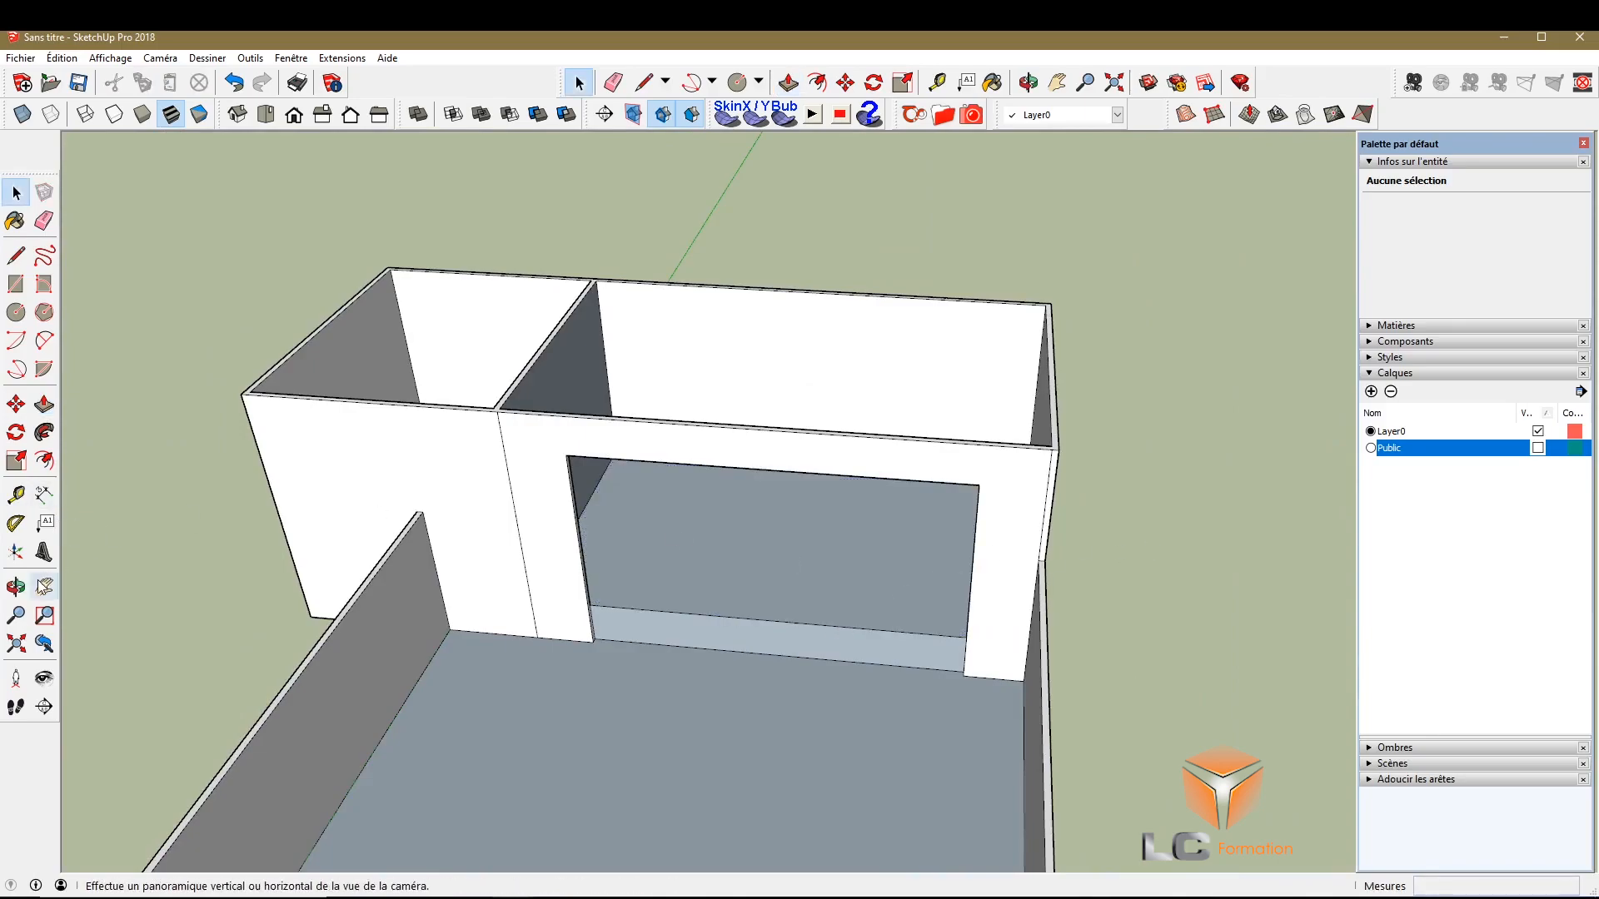
left_click_drag(307, 607, 811, 574)
scroll(810, 580, "up", 6)
left_click_drag(845, 668, 781, 657)
scroll(785, 600, "down", 5)
scroll(702, 703, "down", 5)
scroll(465, 650, "up", 4)
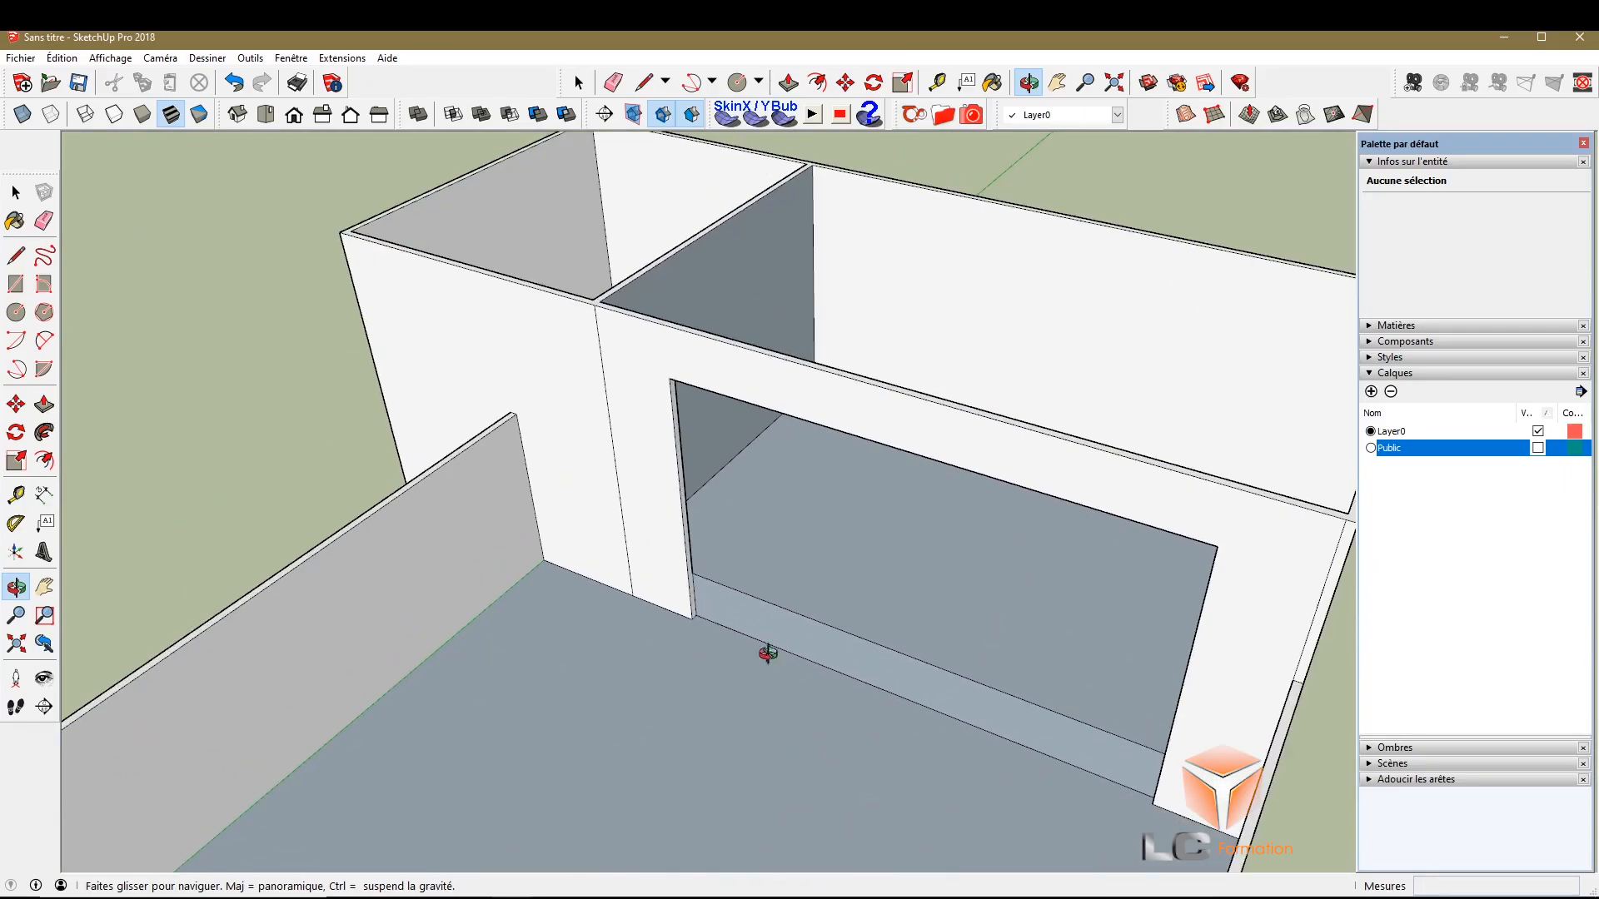
scroll(852, 635, "down", 4)
left_click_drag(778, 591, 1256, 731)
middle_click_drag(565, 519, 589, 667)
scroll(1063, 642, "up", 4)
scroll(589, 667, "down", 8)
left_click_drag(753, 663, 709, 466)
scroll(583, 547, "up", 4)
scroll(692, 549, "up", 4)
left_click_drag(692, 549, 1016, 749)
left_click_drag(660, 572, 1004, 808)
Reverse the raised floor's front riser face and its top face, and clear the selection
scroll(1003, 808, "up", 3)
key("space")
left_click(882, 698)
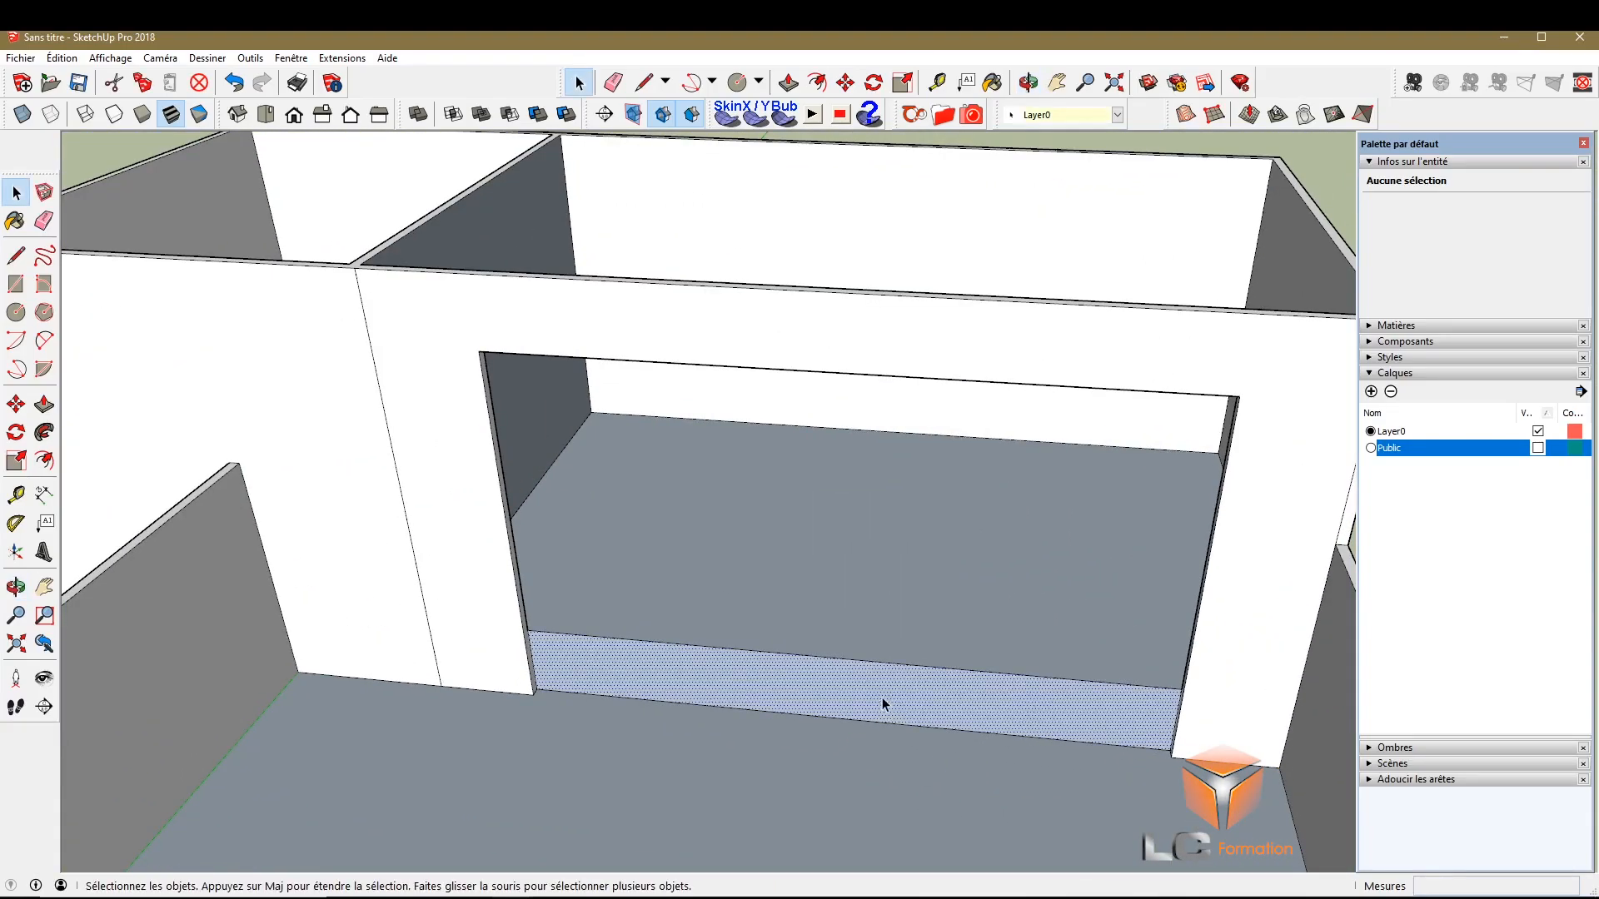
right_click(881, 696)
right_click(836, 605)
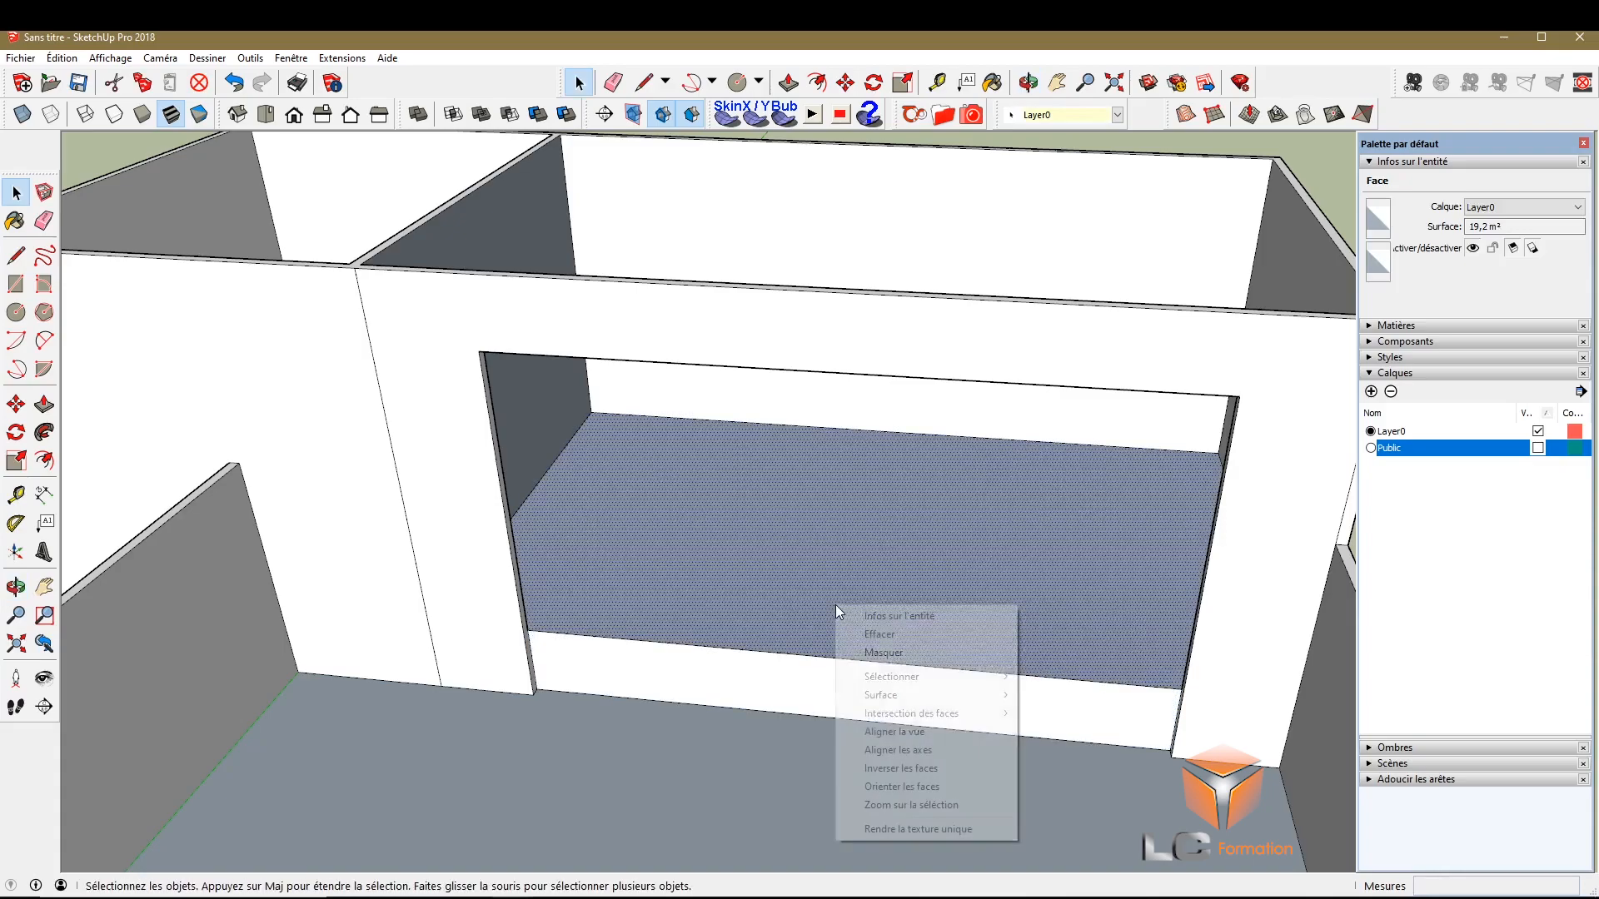
left_click(922, 767)
scroll(641, 763, "down", 10)
left_click(804, 362)
scroll(804, 362, "down", 3)
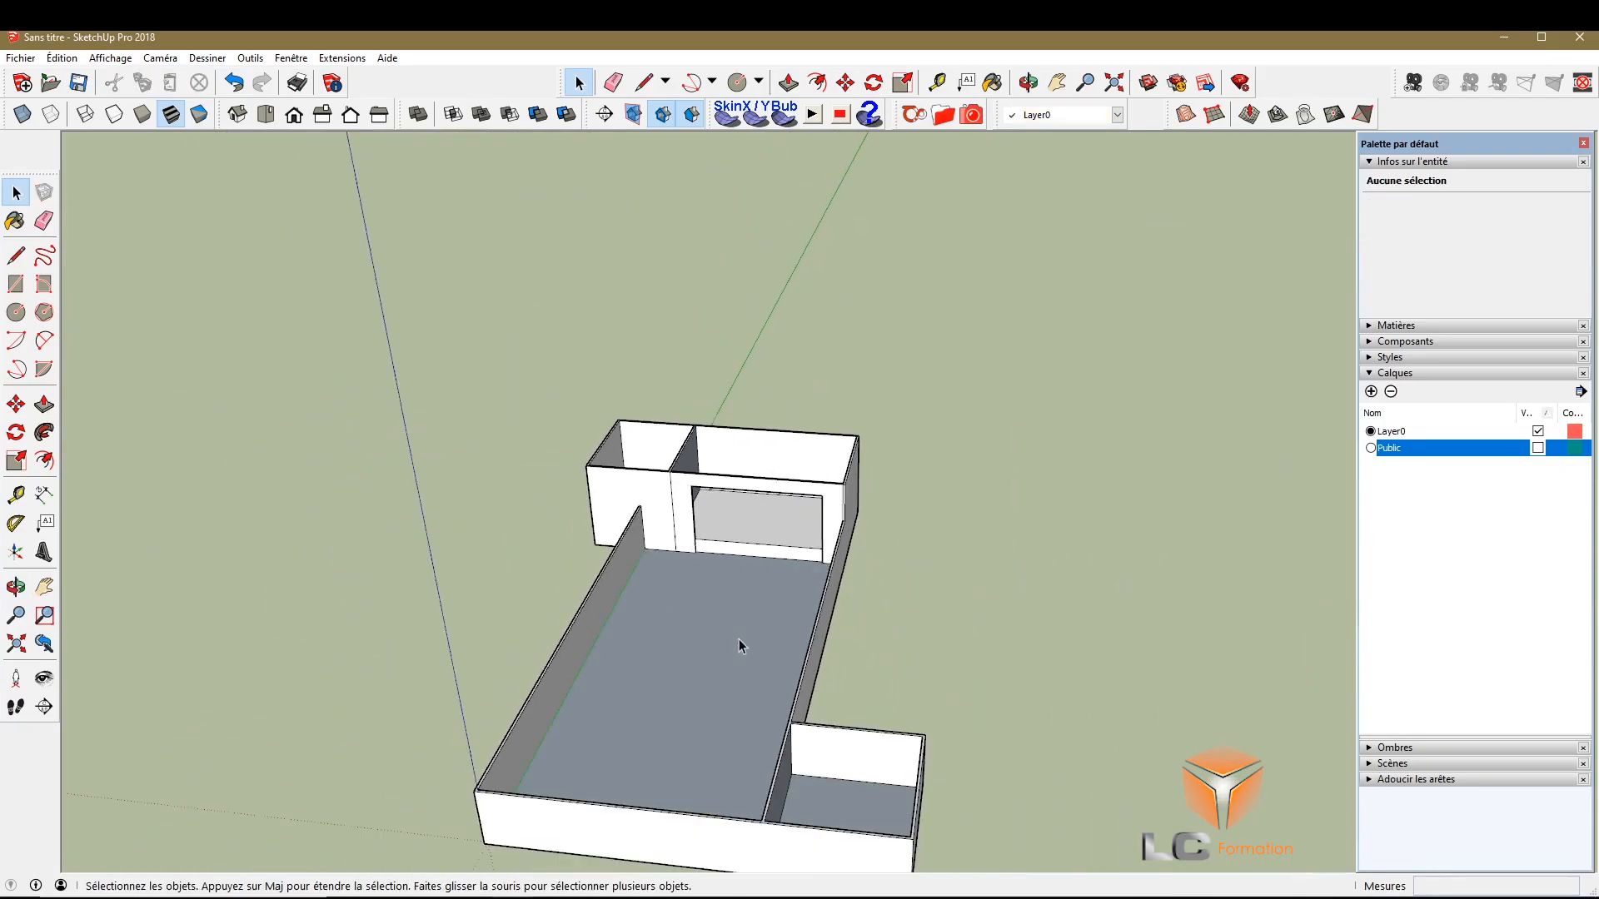
Reverse the main hall's inverted wall face on the partition shared with the small room at its opposite end from the opening
left_click(16, 587)
left_click_drag(674, 728, 1217, 507)
scroll(1149, 492, "up", 5)
scroll(1099, 533, "up", 3)
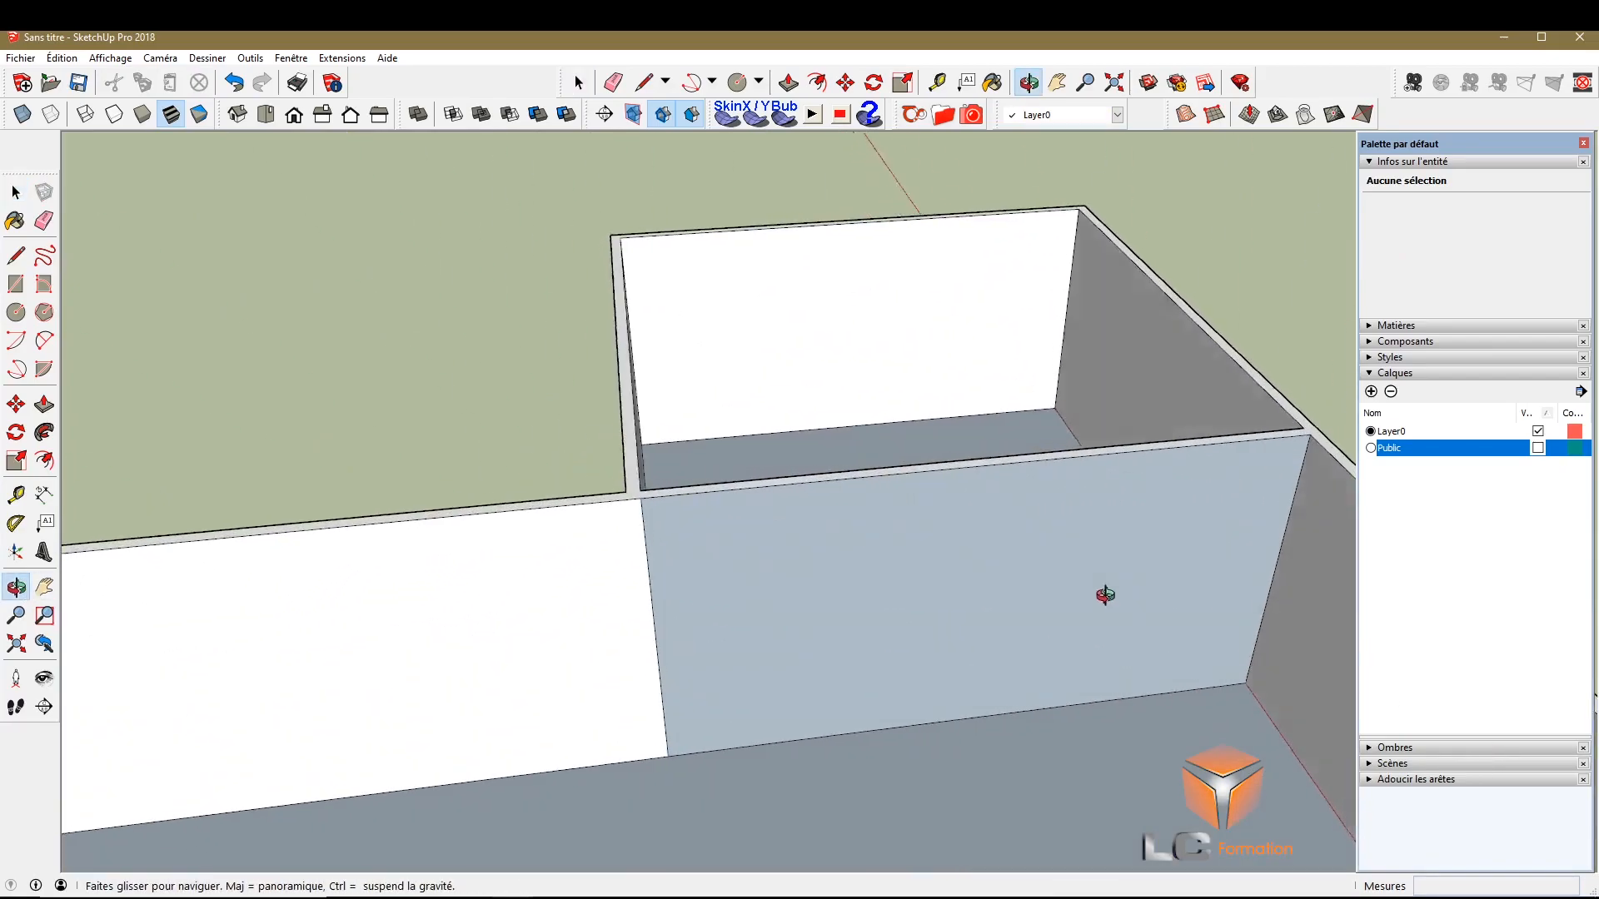
key("space")
right_click(1017, 592)
left_click(1112, 746)
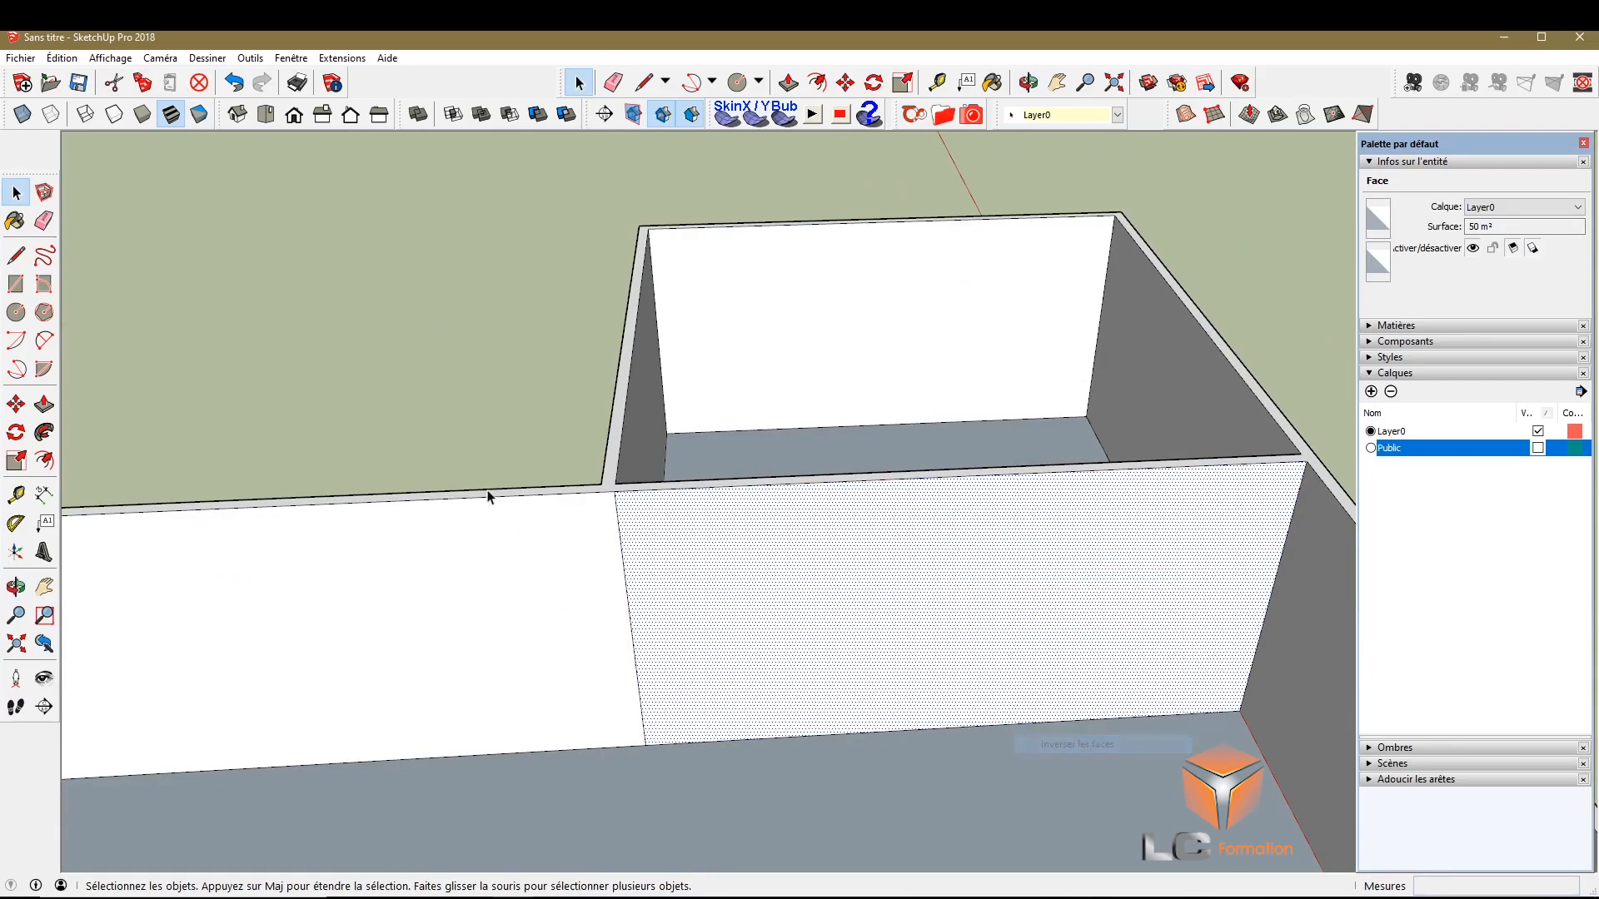
Reverse the face of that same shared wall on the small end room's side
left_click_drag(787, 579, 372, 642)
key("space")
right_click(533, 435)
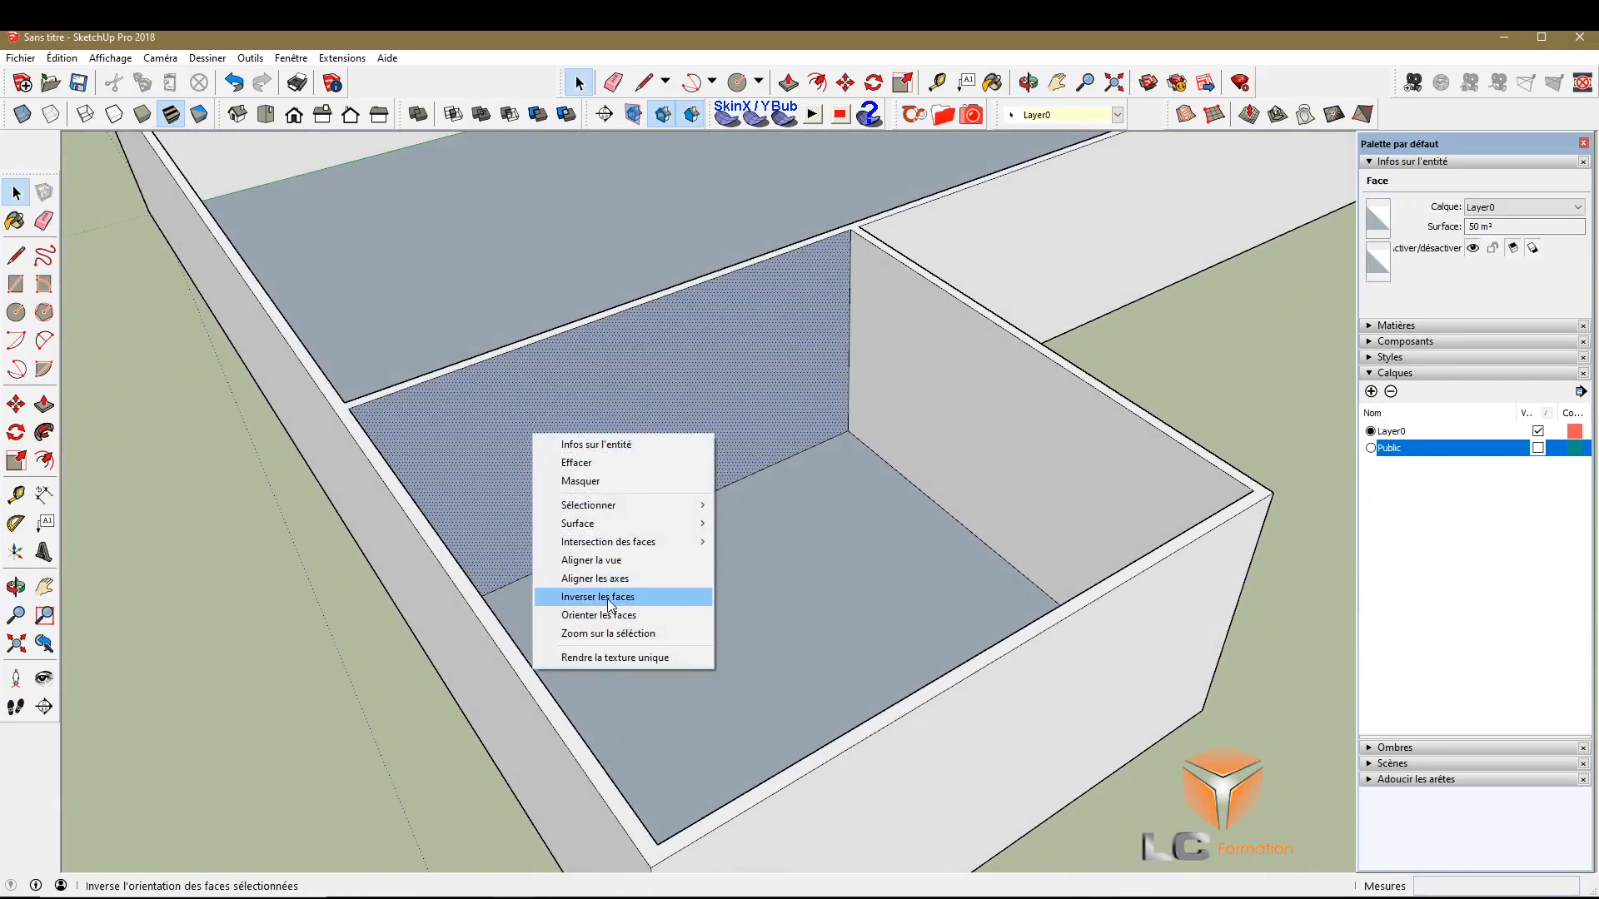
left_click(614, 596)
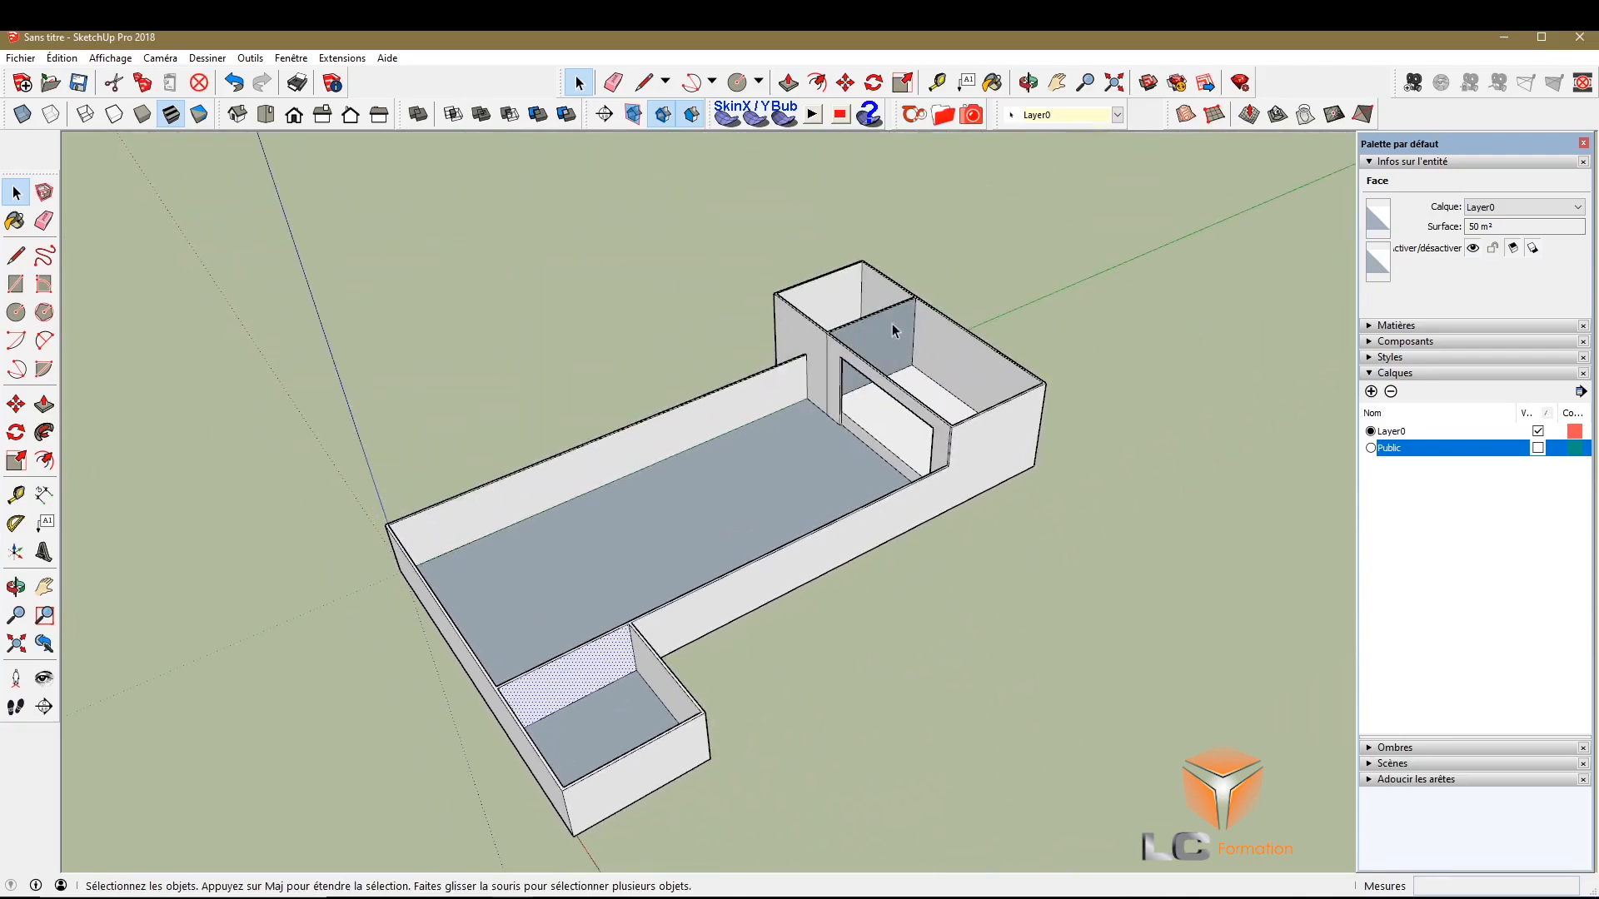
Reverse the partition wall face inside the raised-floor room and clear the selection
scroll(892, 335, "up", 10)
right_click(874, 368)
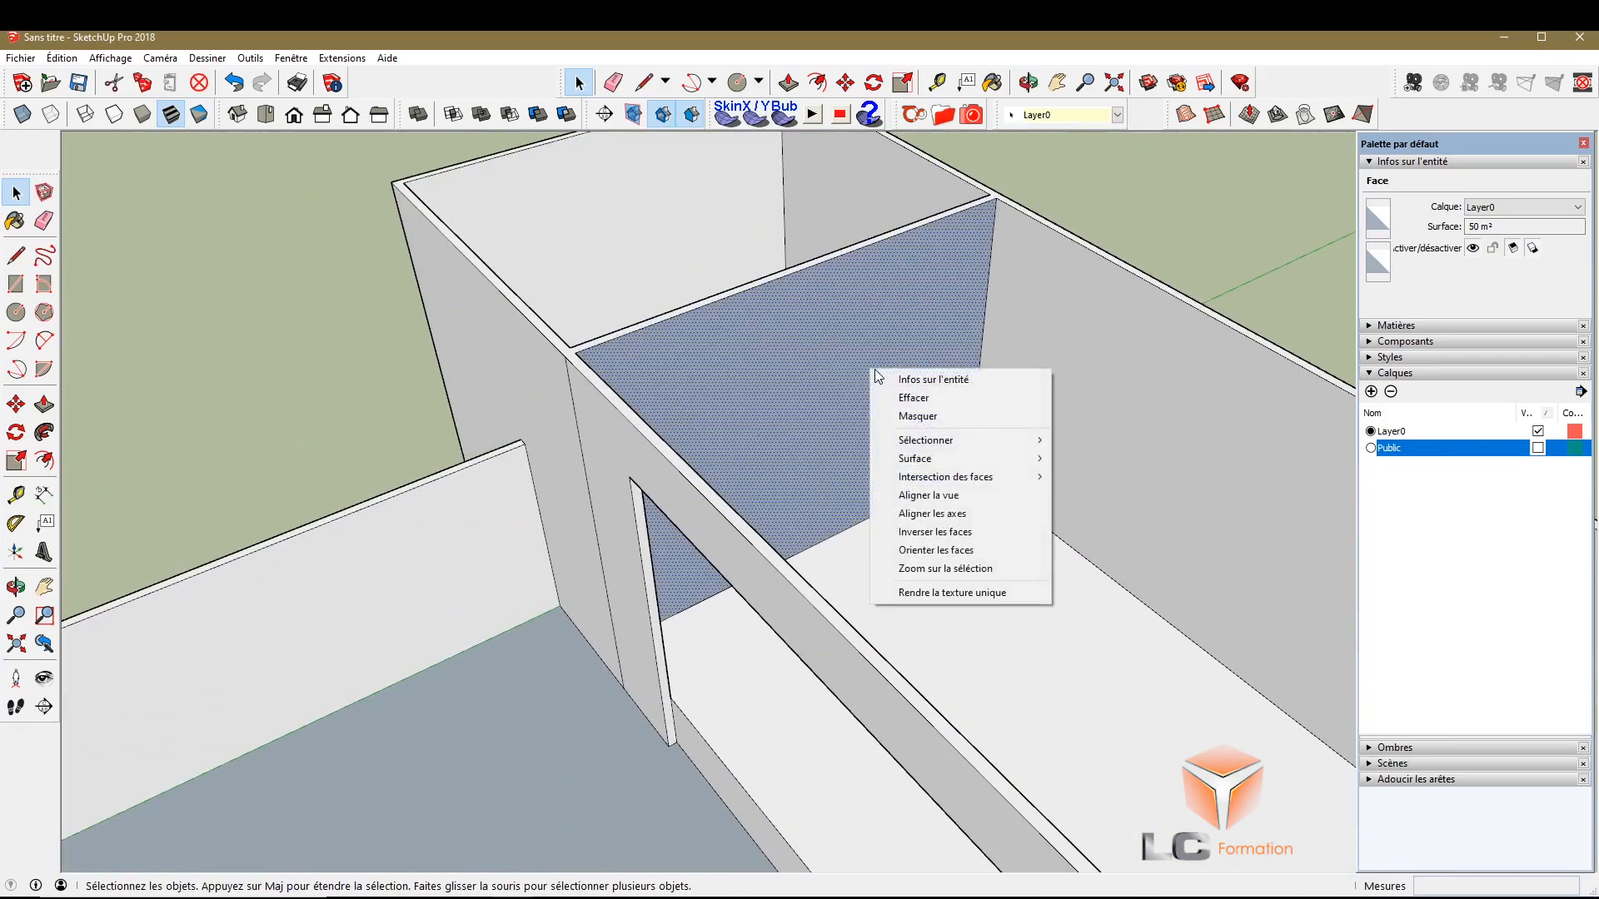
left_click(926, 533)
left_click(374, 434)
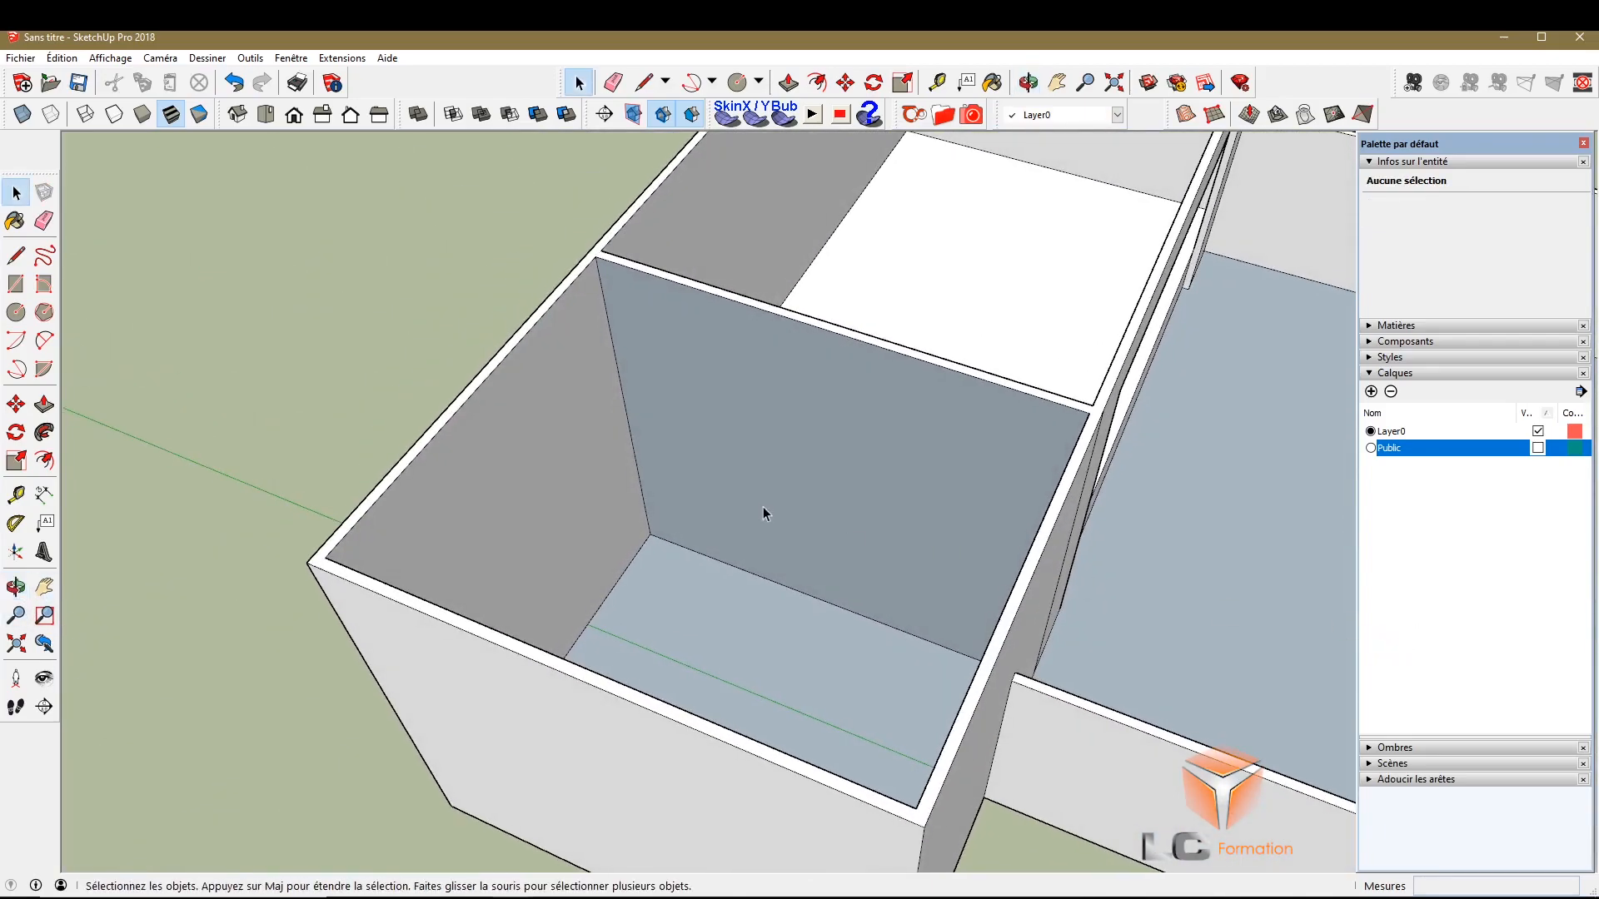
Reverse the other side of that partition, inside the room next to the raised-floor room, and clear the selection
right_click(745, 492)
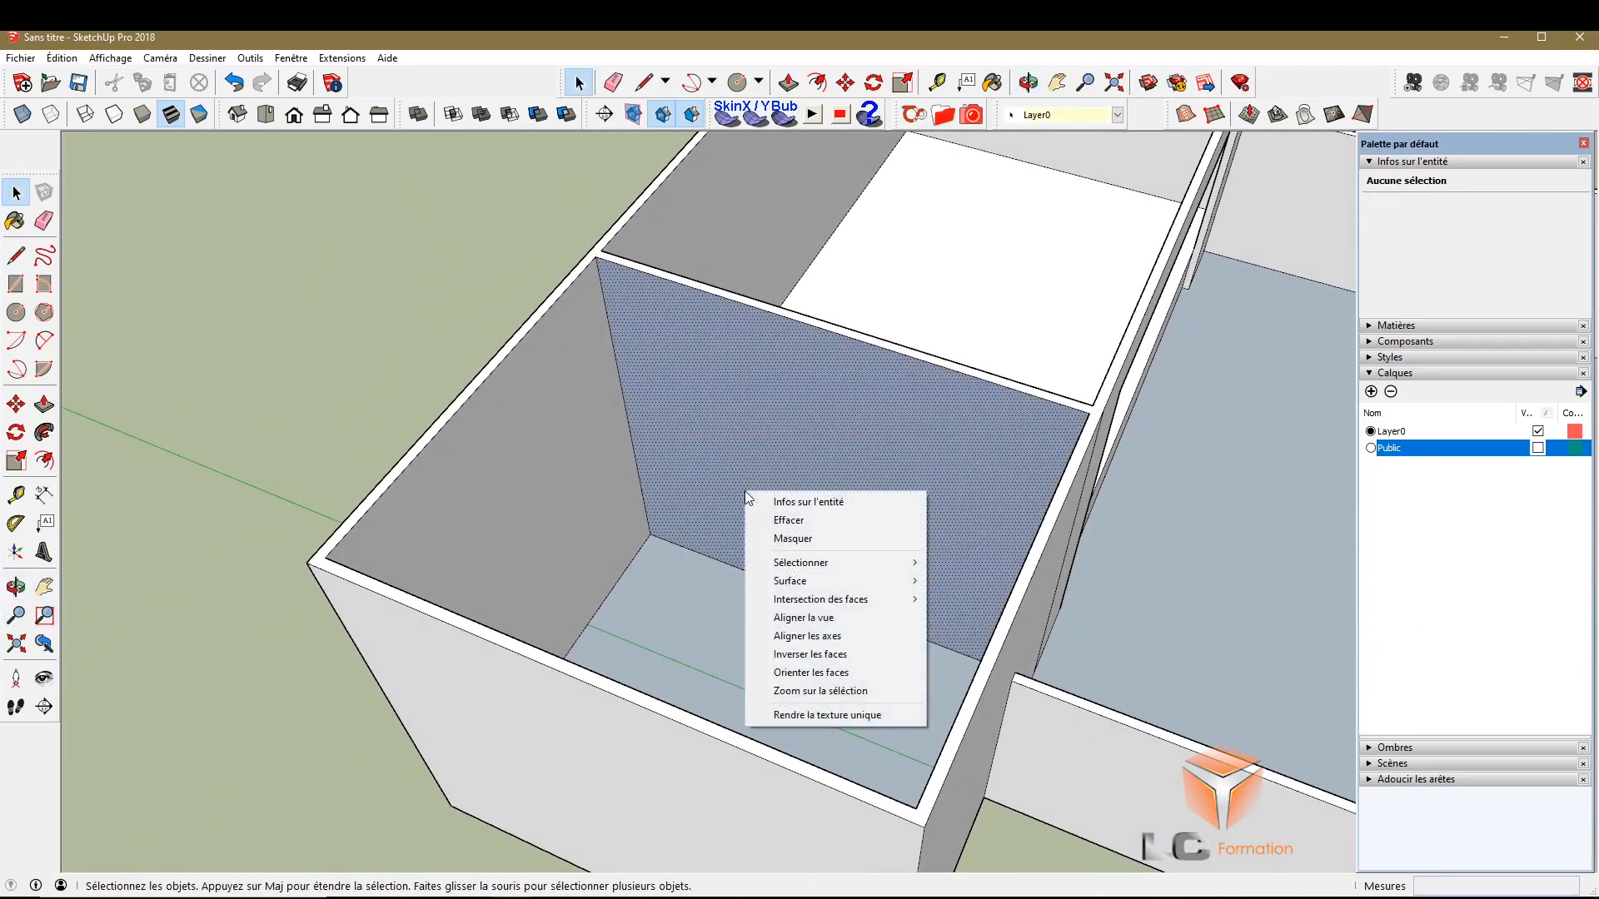
left_click(808, 655)
scroll(616, 581, "down", 6)
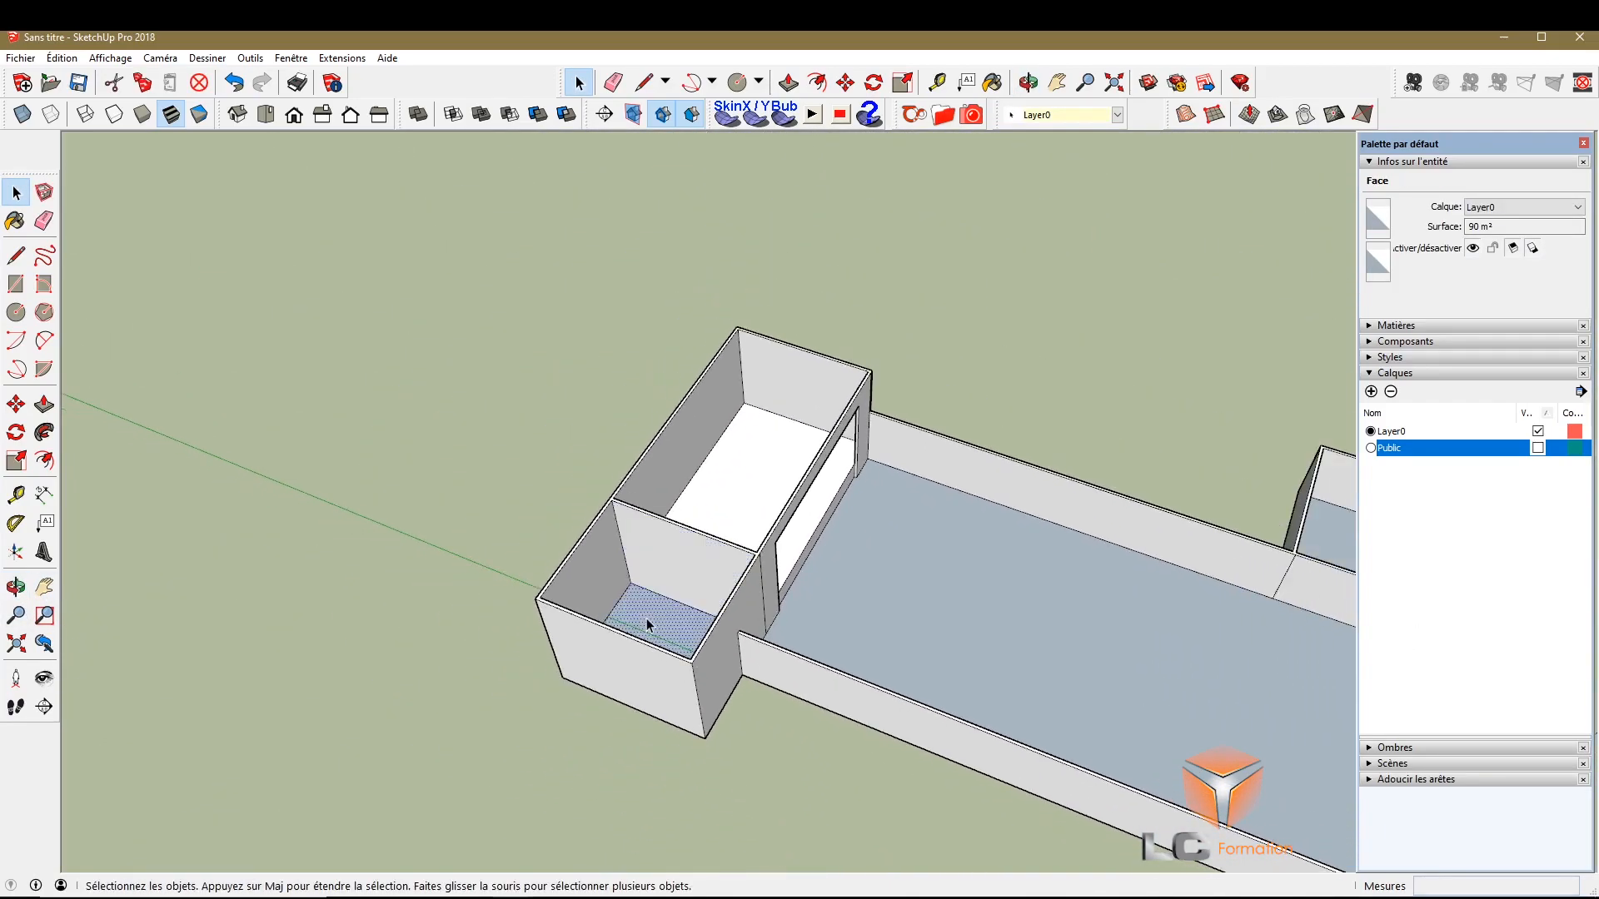
scroll(647, 624, "down", 3)
scroll(619, 635, "up", 3)
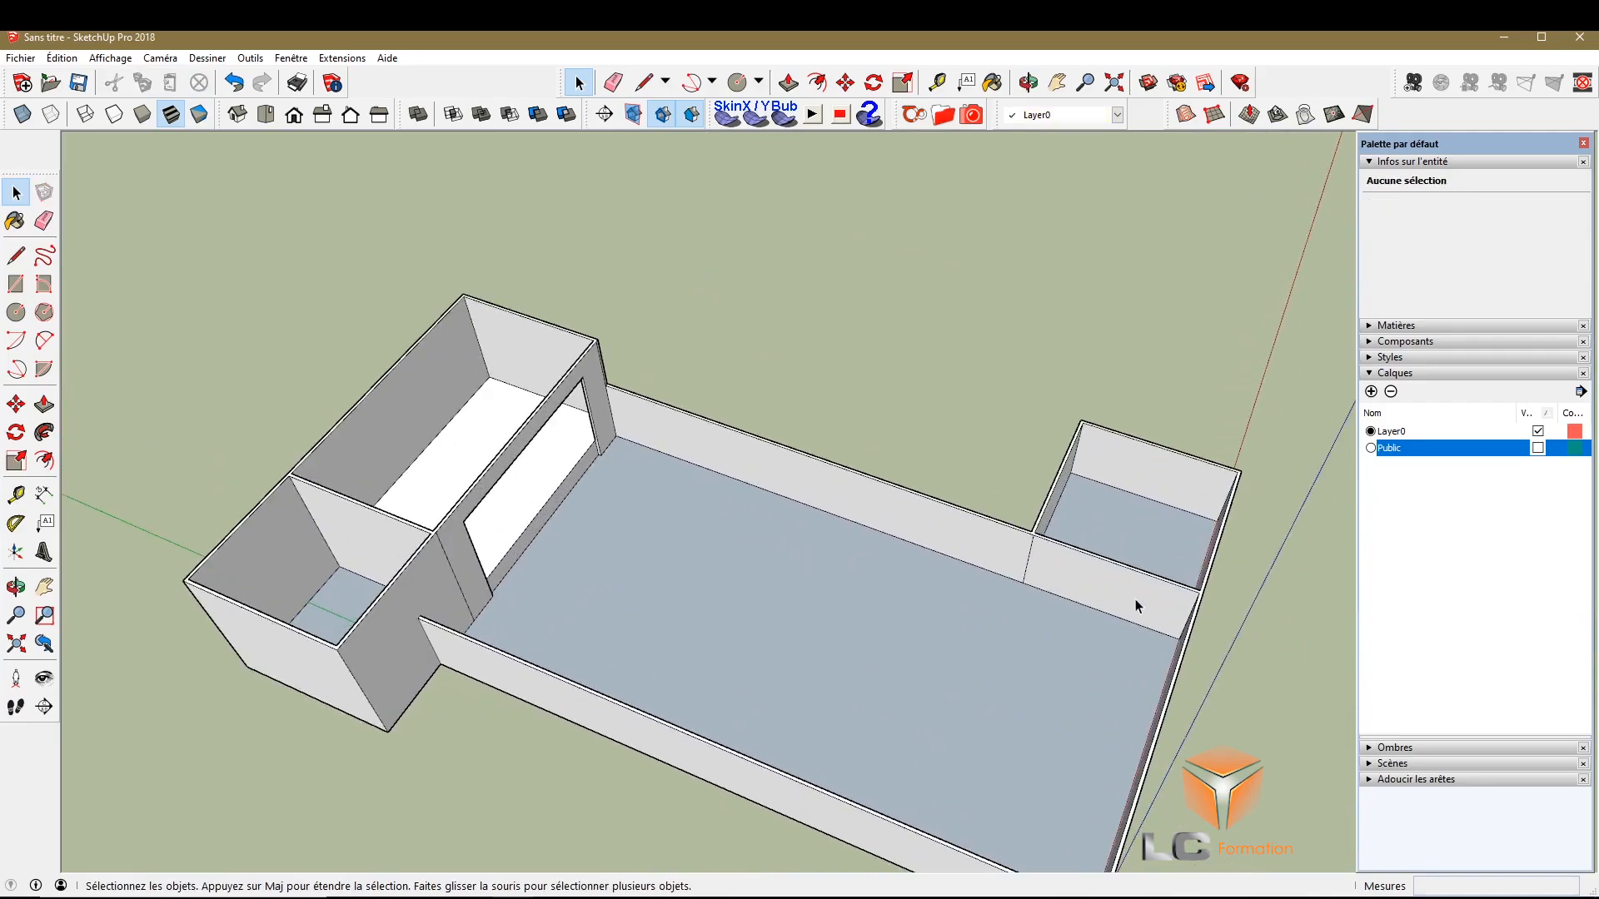
Erase the leftover vertical line on the hall wall beside the large opening
scroll(659, 592, "up", 3)
left_click(16, 586)
left_click_drag(583, 633, 592, 317)
scroll(592, 318, "down", 3)
scroll(556, 321, "up", 3)
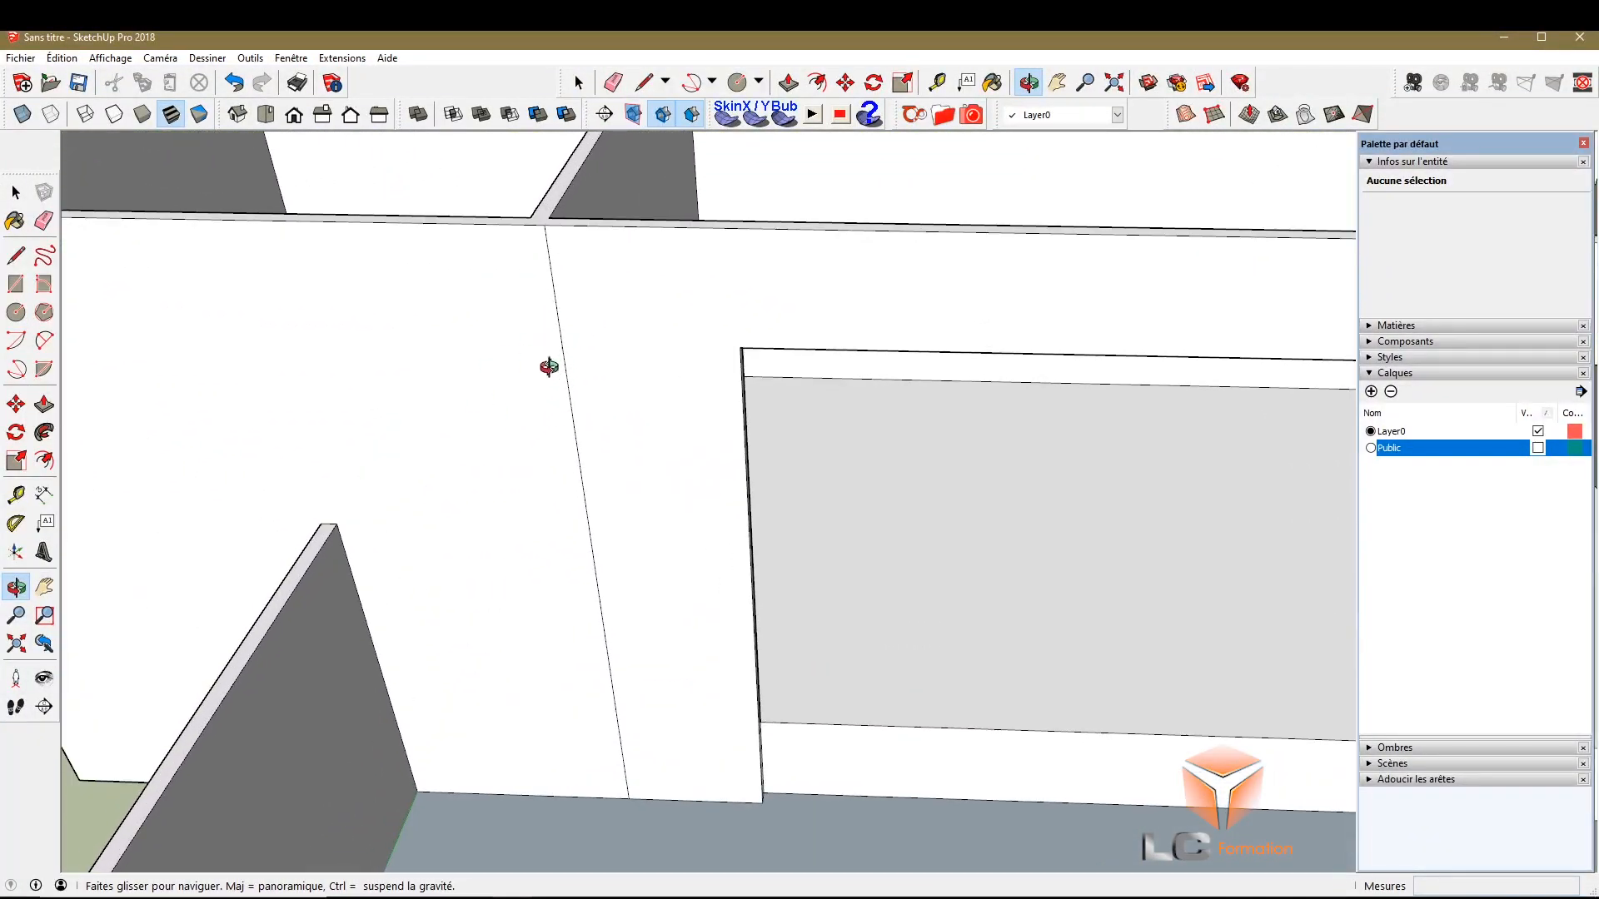
scroll(549, 378, "down", 2)
scroll(582, 406, "up", 1)
scroll(543, 414, "down", 2)
scroll(571, 426, "up", 2)
scroll(581, 493, "down", 4)
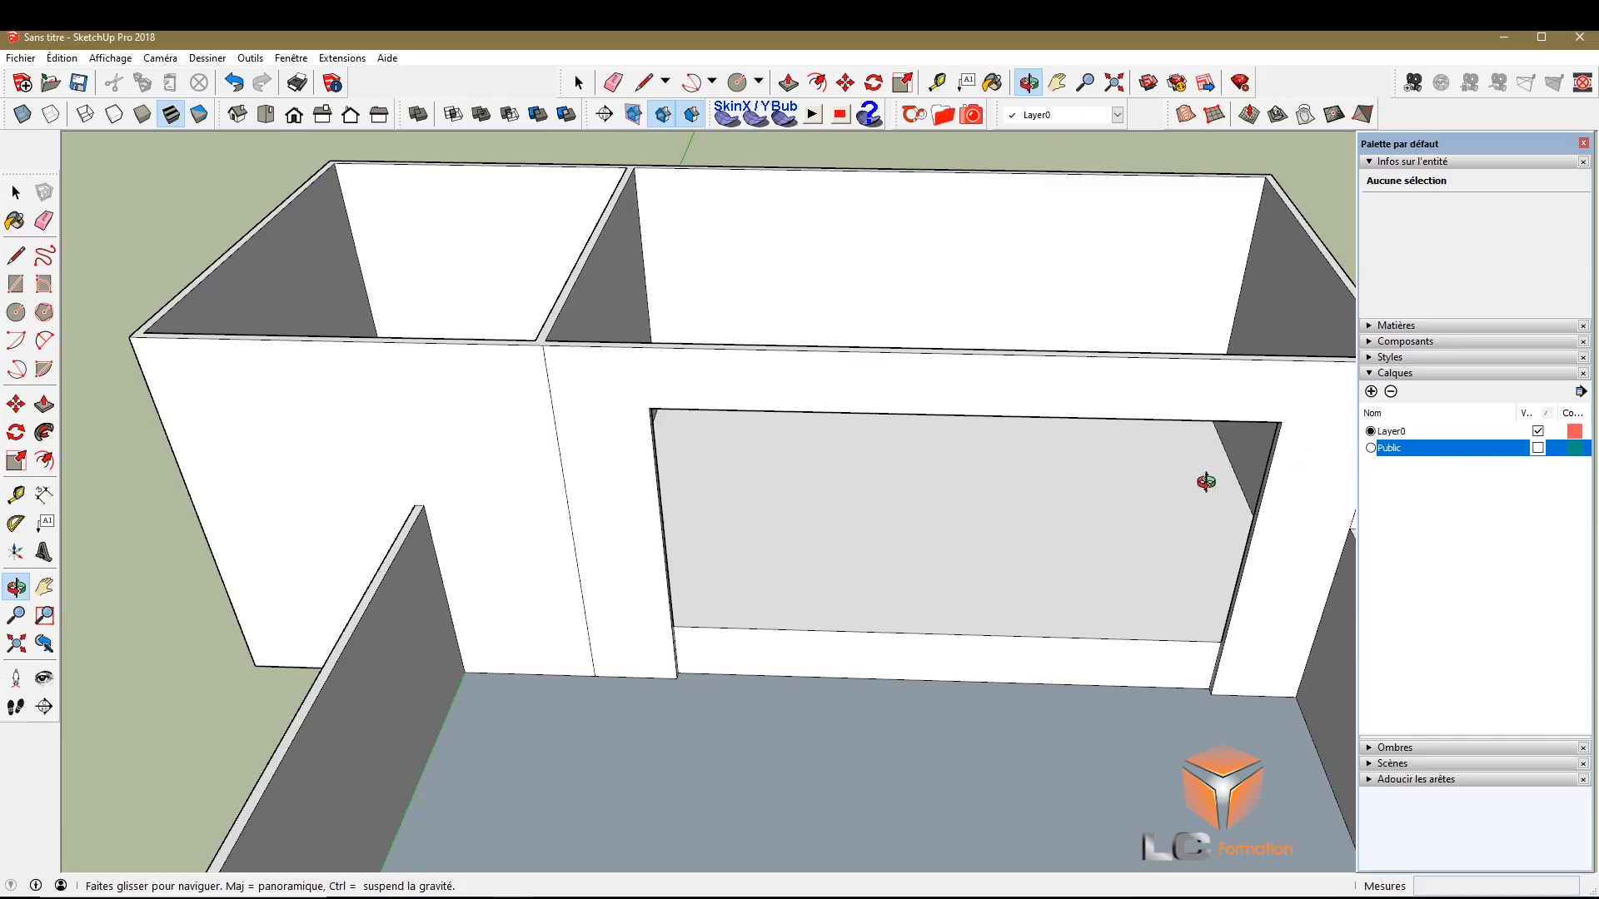
scroll(958, 550, "up", 3)
scroll(749, 516, "down", 1)
left_click(14, 193)
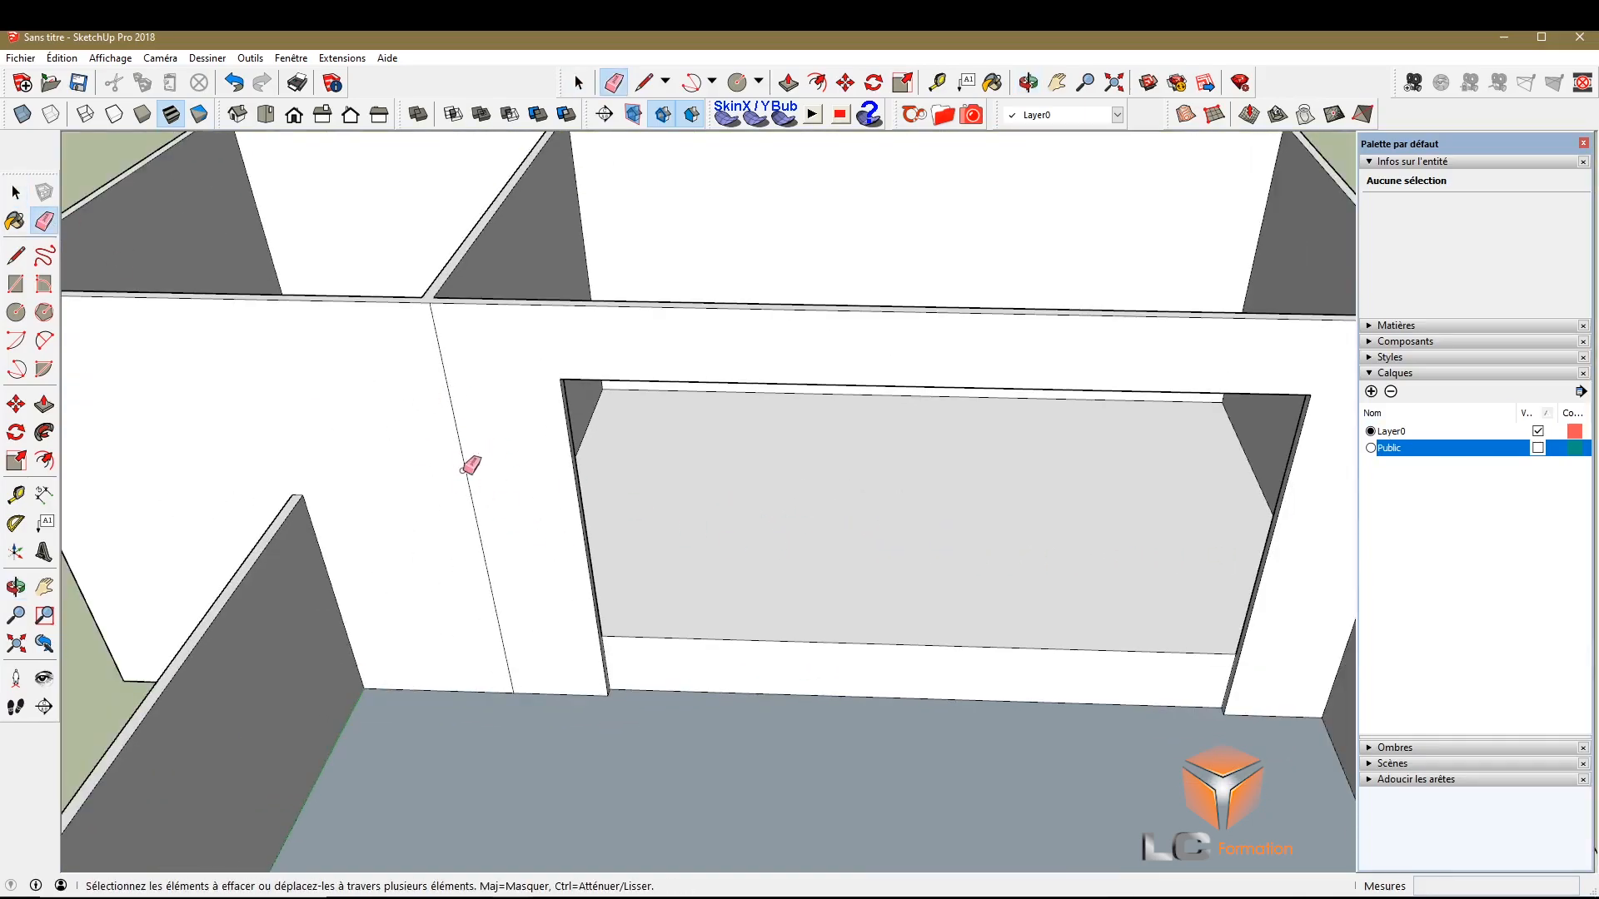
scroll(481, 589, "down", 3)
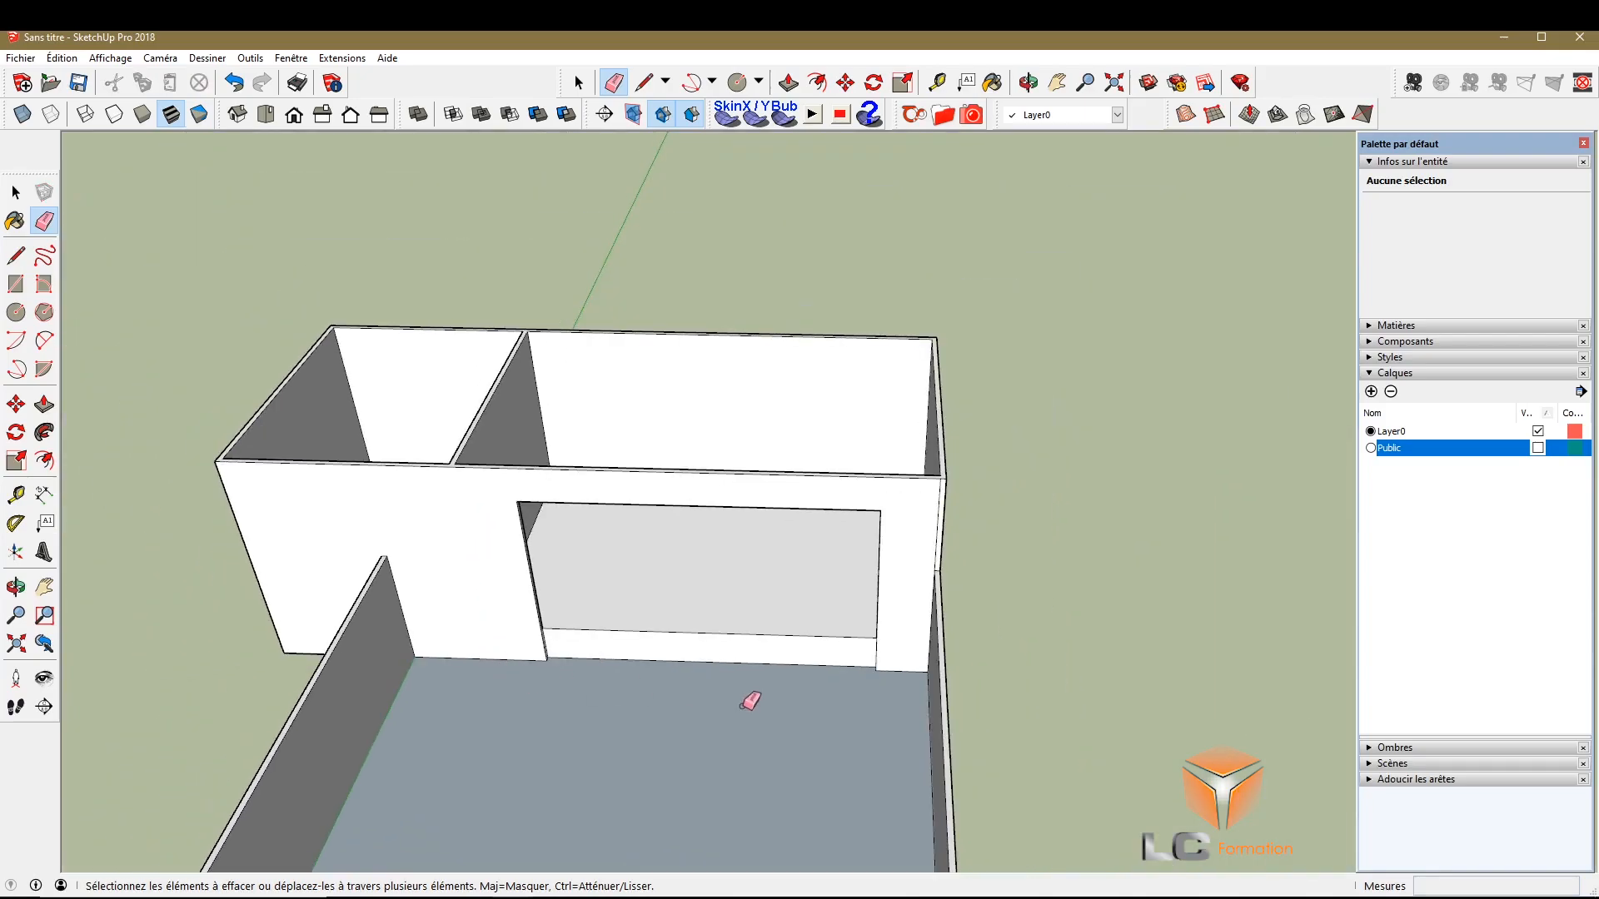
Erase the outer top edge of the wall with the opening, and compare the result by undoing and redoing the erasure
scroll(410, 457, "up", 5)
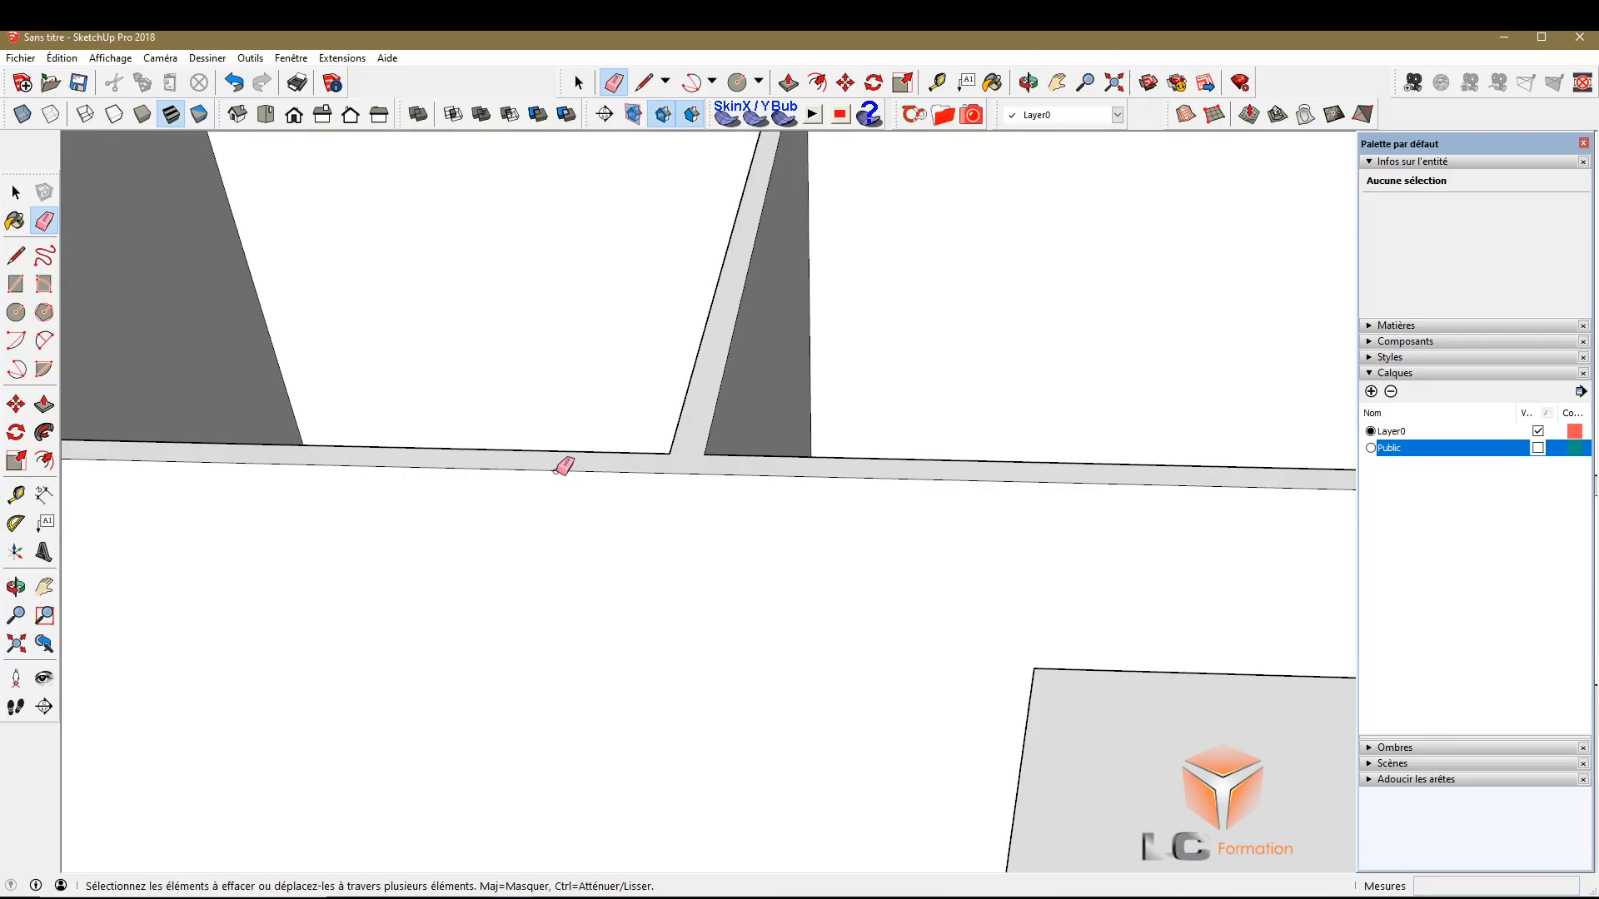
scroll(564, 465, "down", 6)
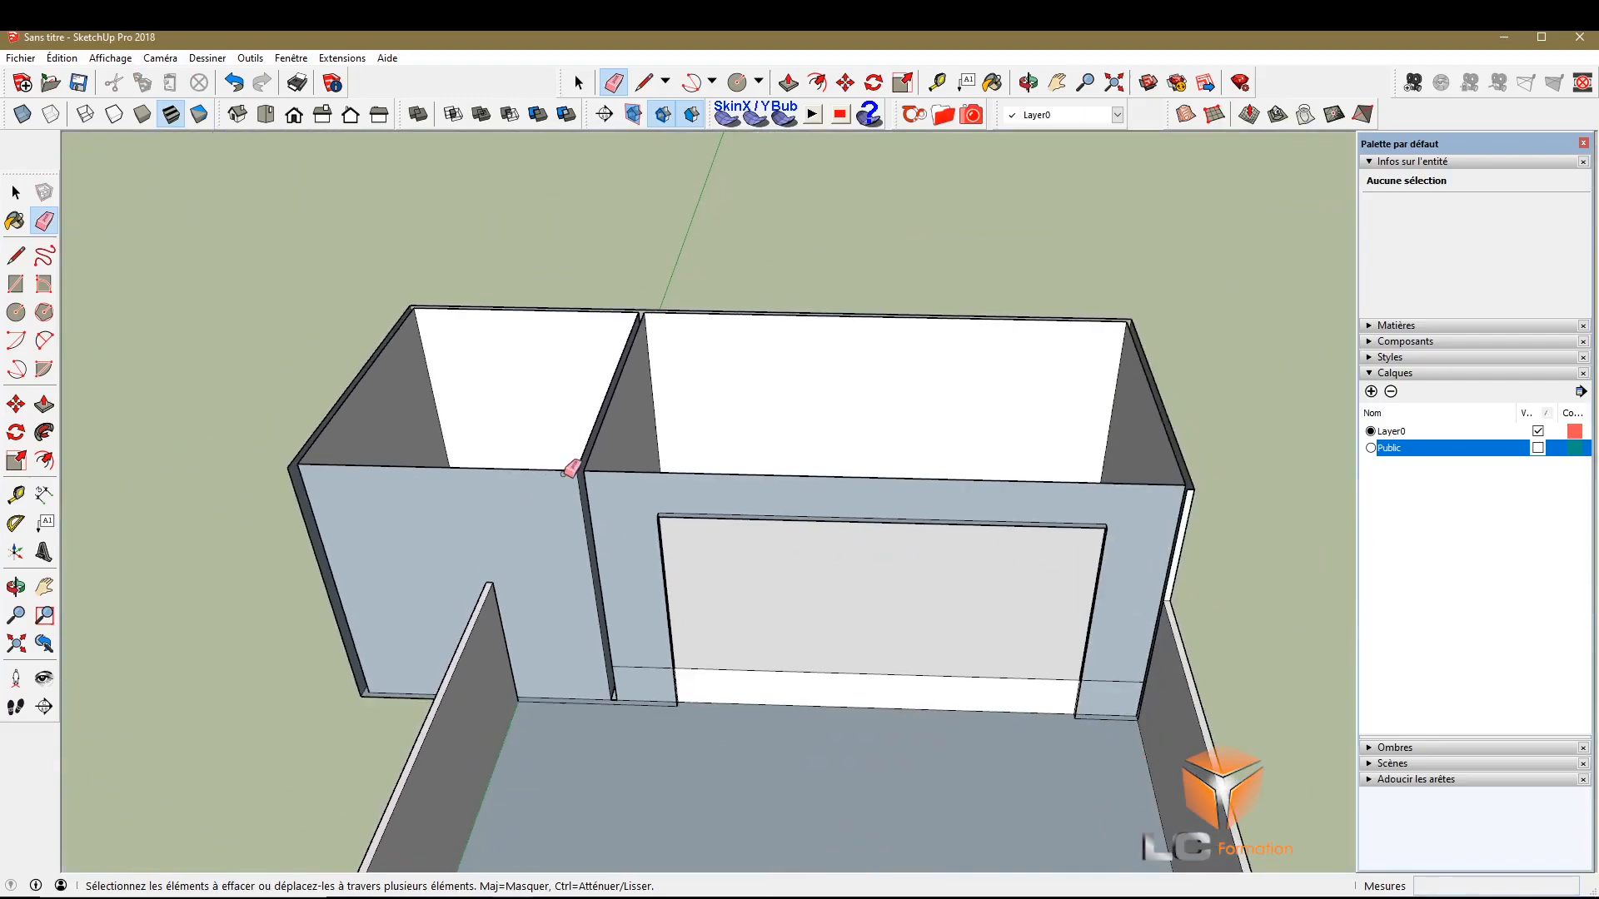
left_click_drag(196, 577, 433, 778)
left_click_drag(1052, 681, 823, 731)
key("ctrl+z")
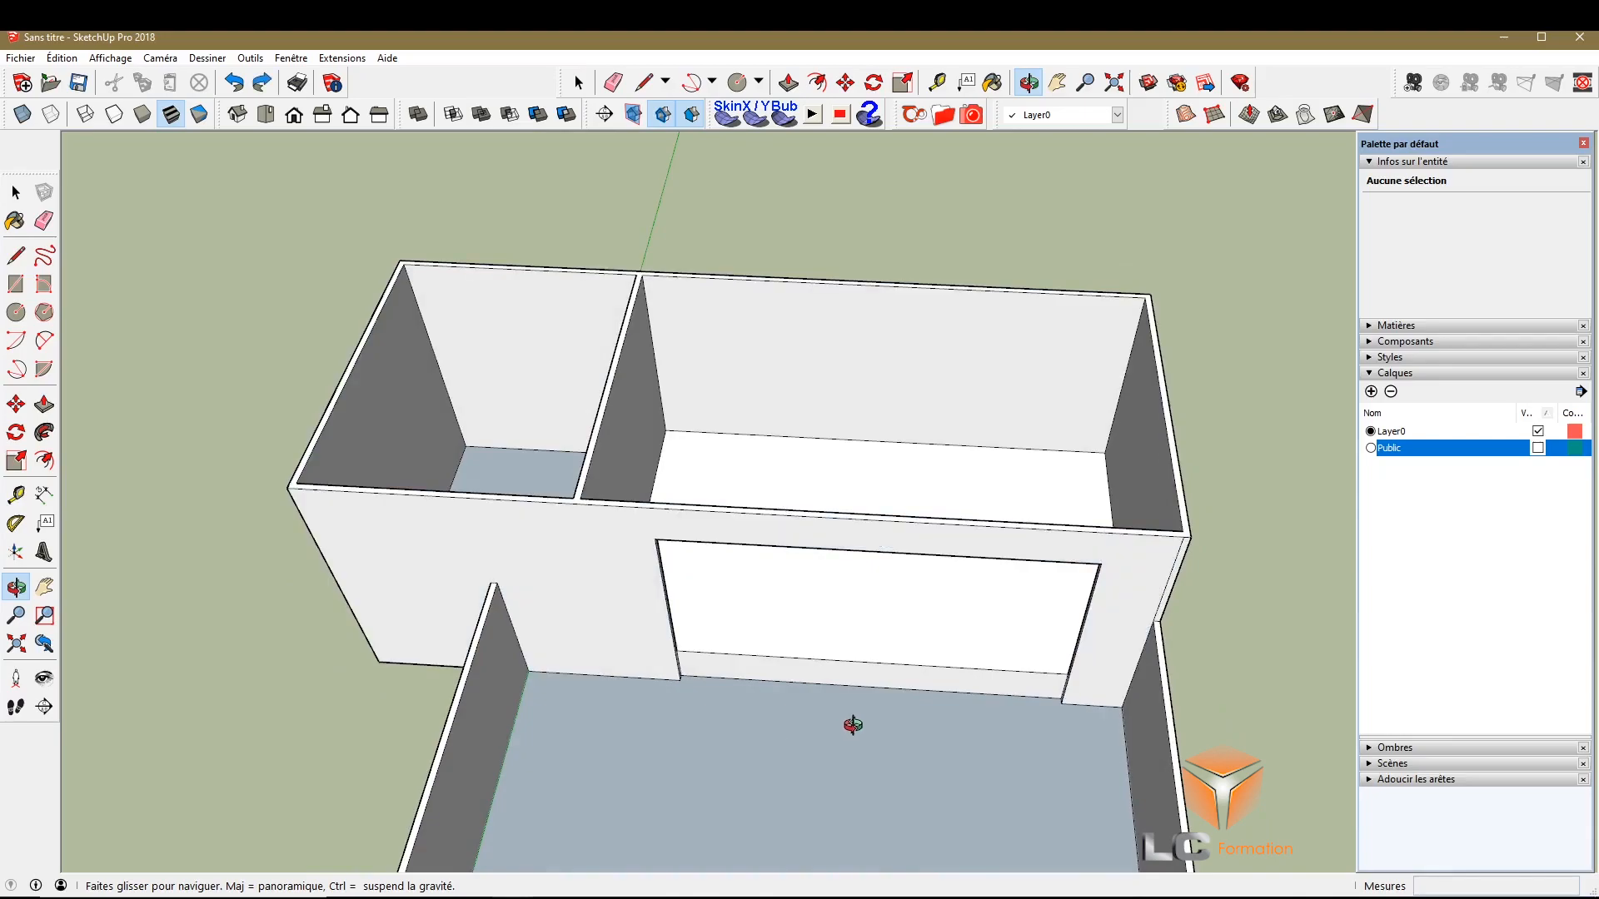
key("ctrl+y")
scroll(758, 605, "up", 4)
scroll(926, 509, "down", 1)
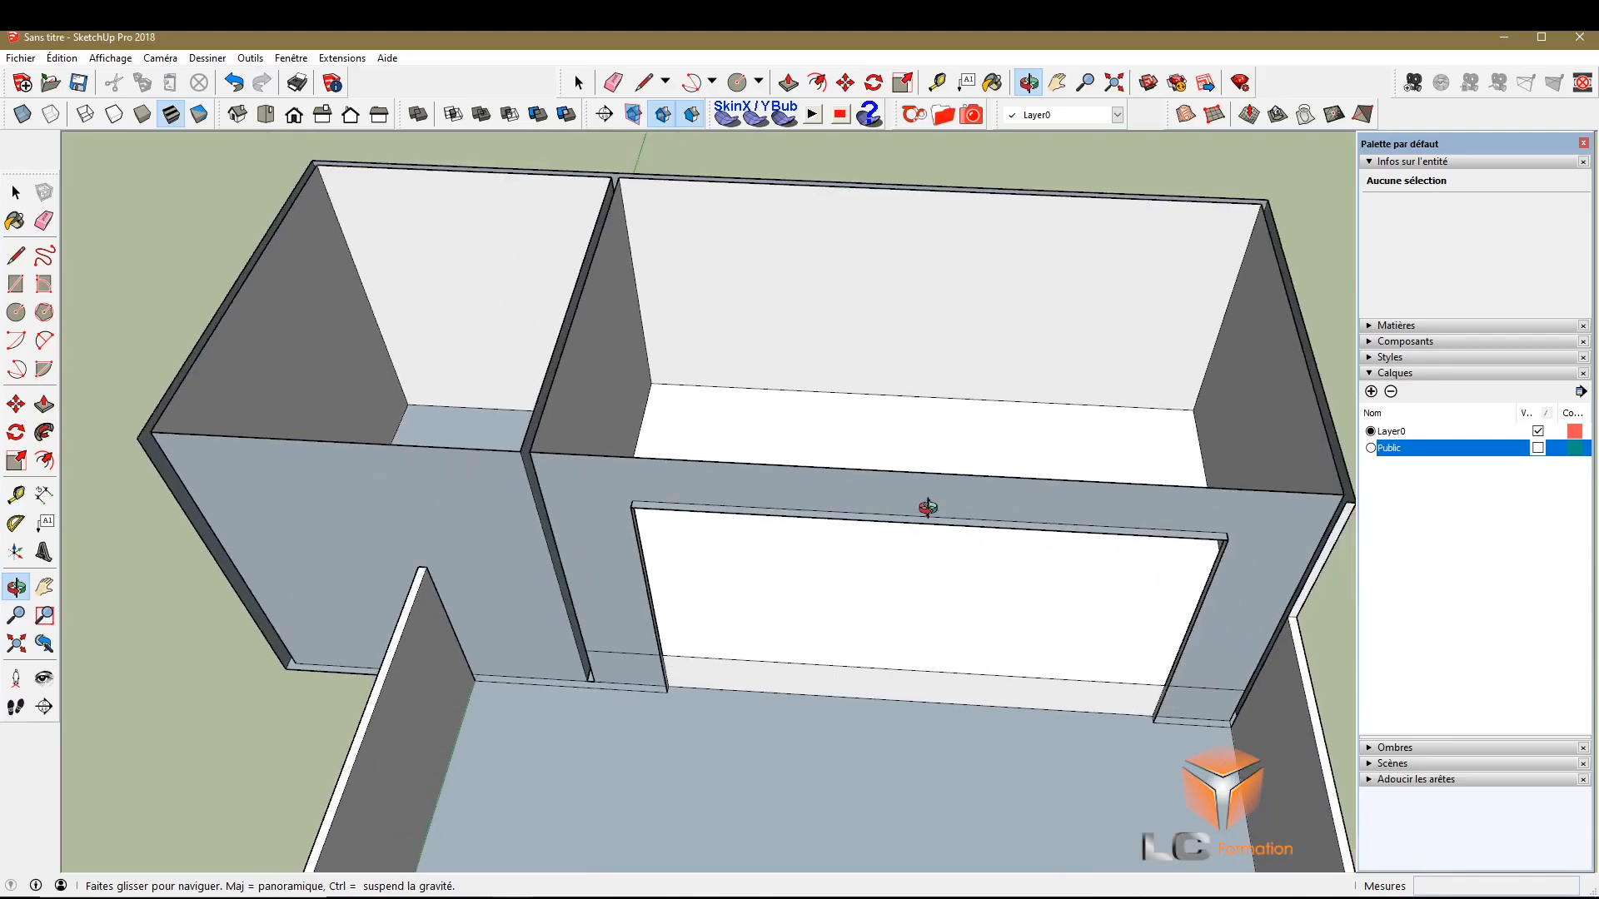
Redraw the wall's missing outer top edge with a line from one end corner to the other
scroll(163, 440, "up", 4)
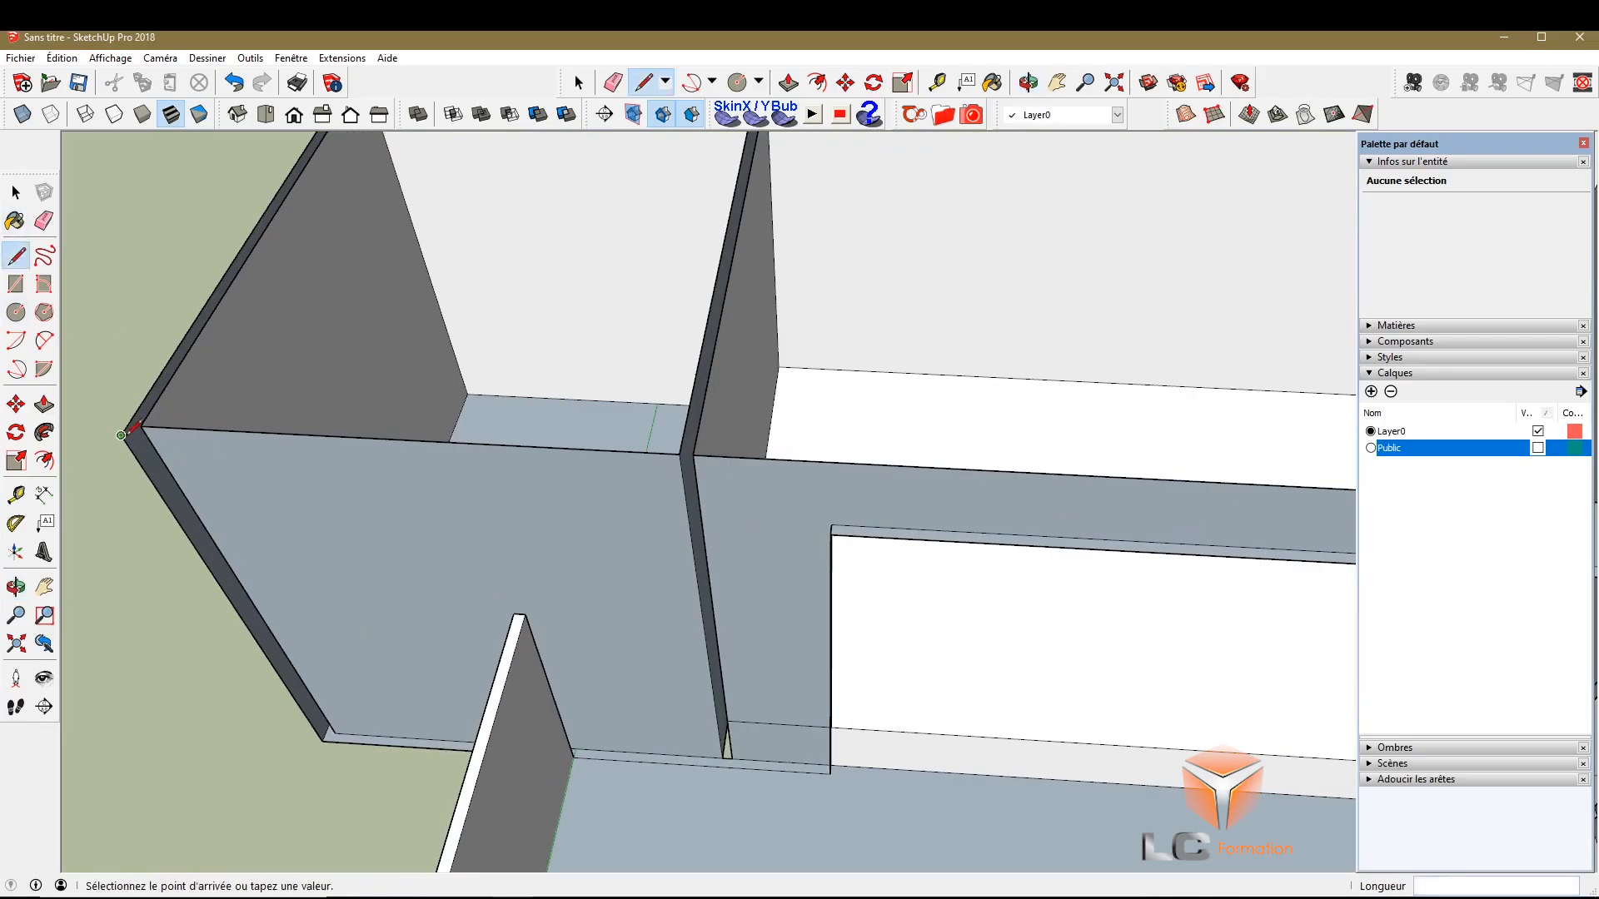
scroll(122, 435, "down", 5)
scroll(703, 446, "up", 2)
scroll(1080, 525, "up", 4)
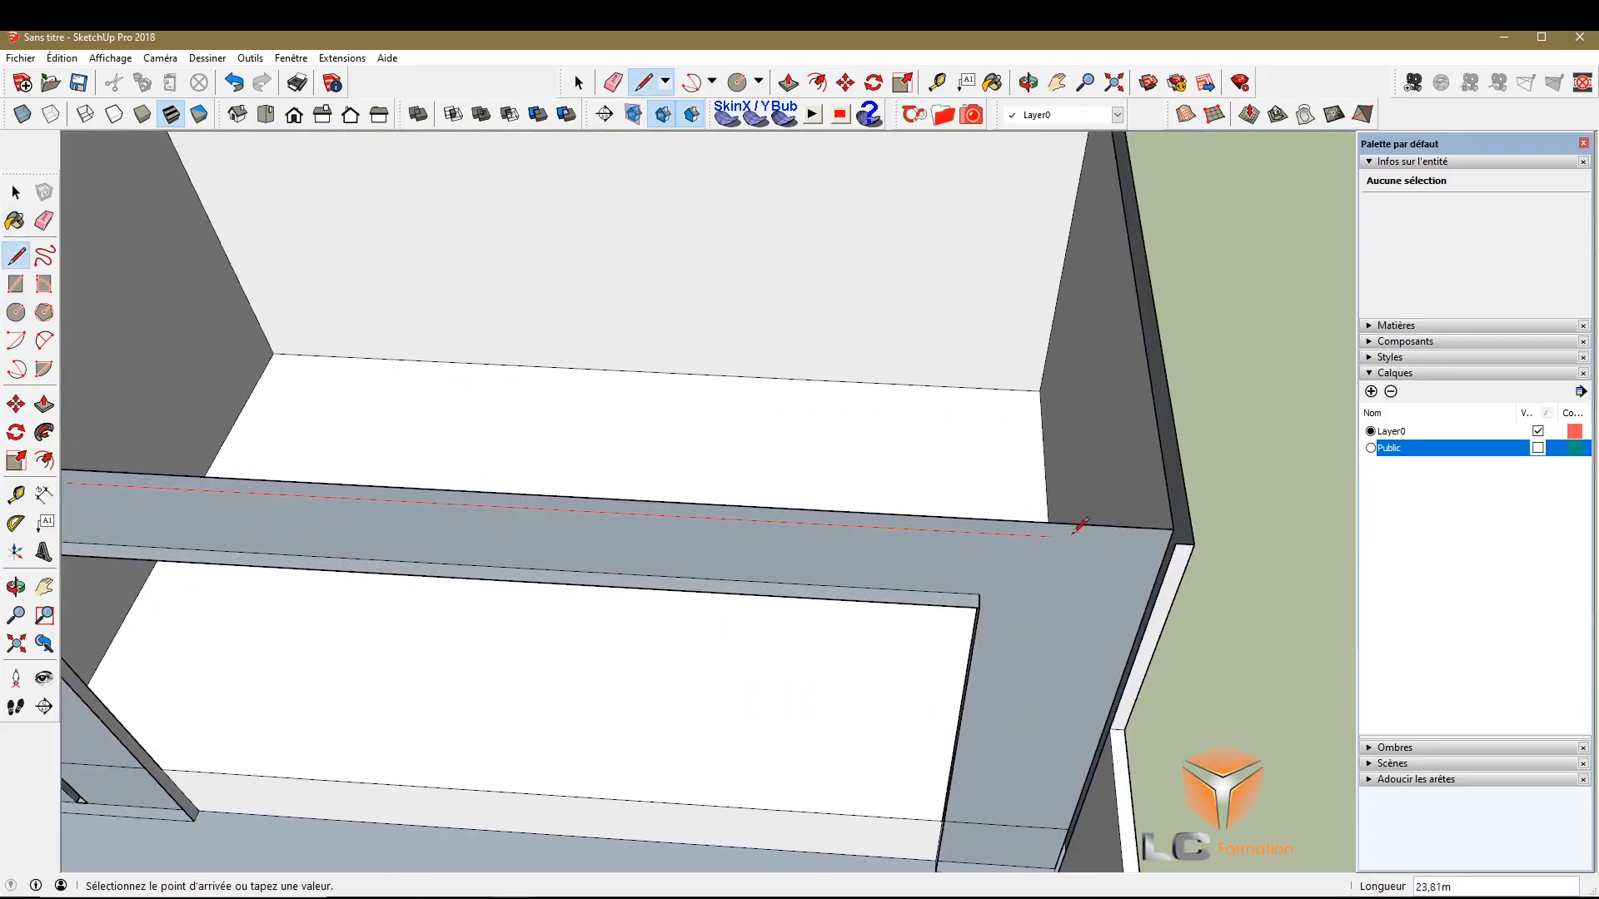
left_click(1194, 544)
scroll(1000, 542, "down", 4)
key("space")
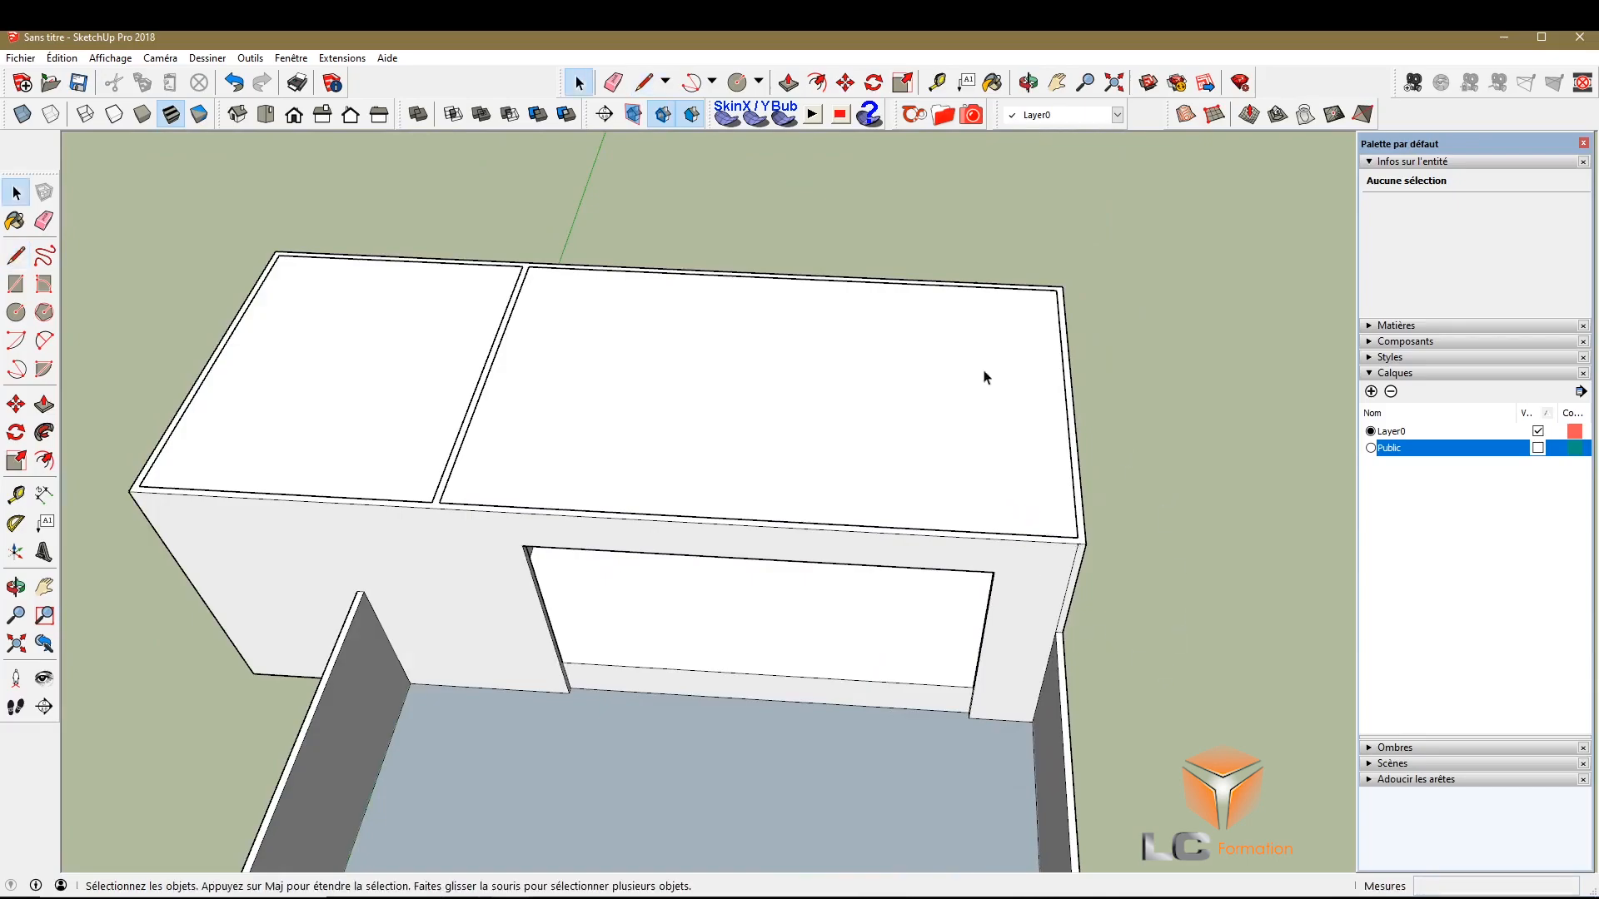
Try deleting the faces covering the tops of the two rooms, undo it, and delete both faces again
left_click(675, 471)
key("Delete")
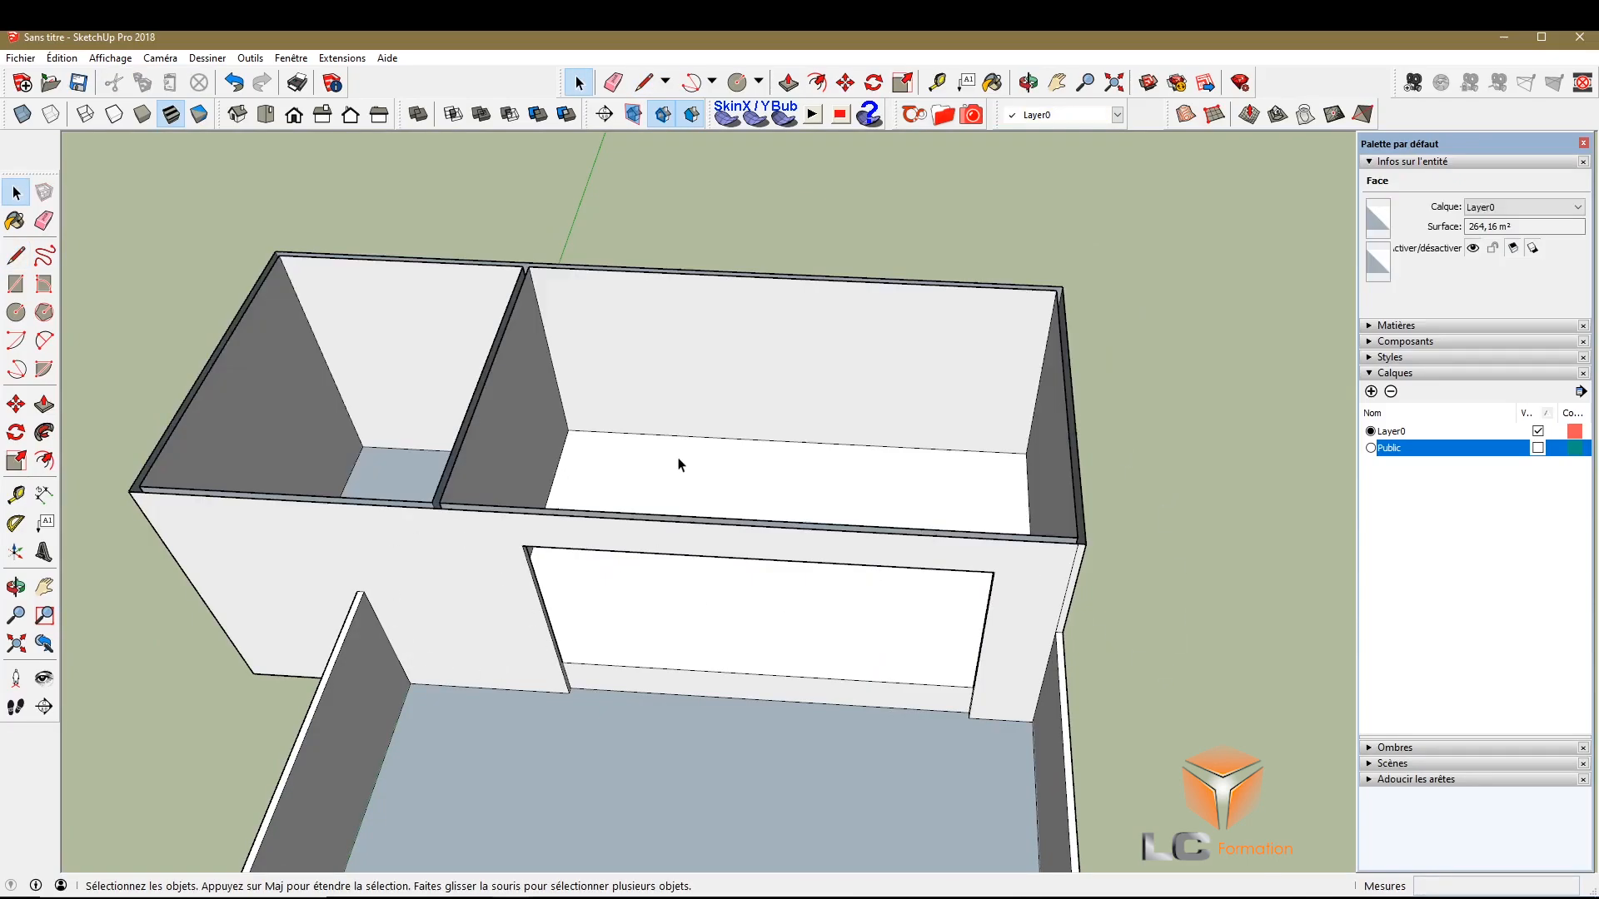
key("ctrl+z")
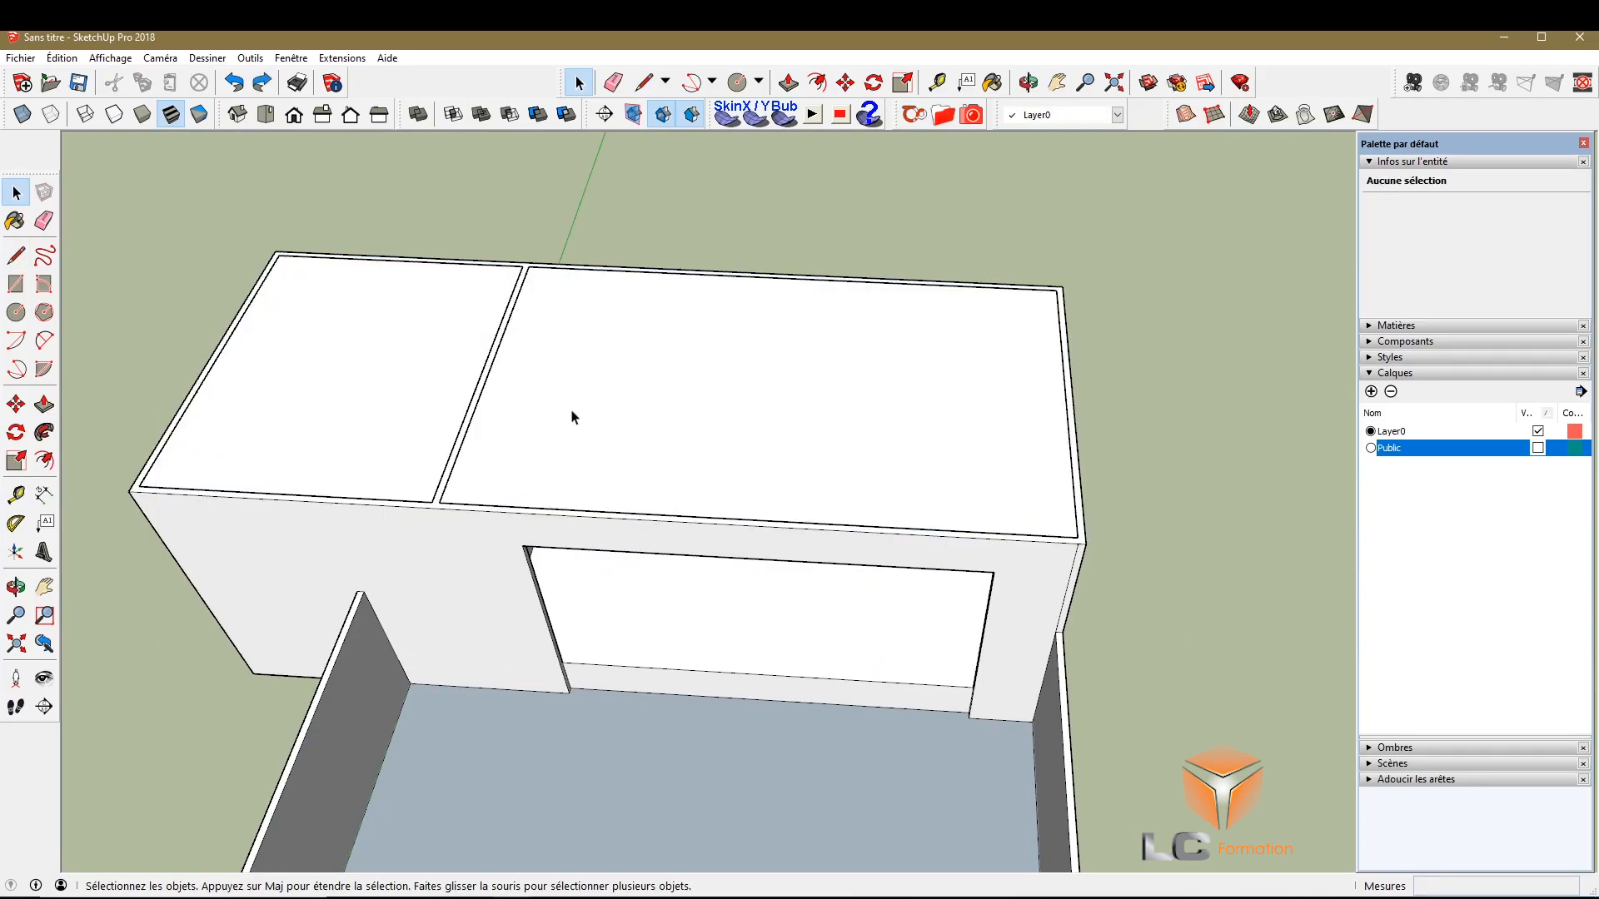
scroll(490, 348, "up", 5)
scroll(439, 587, "down", 5)
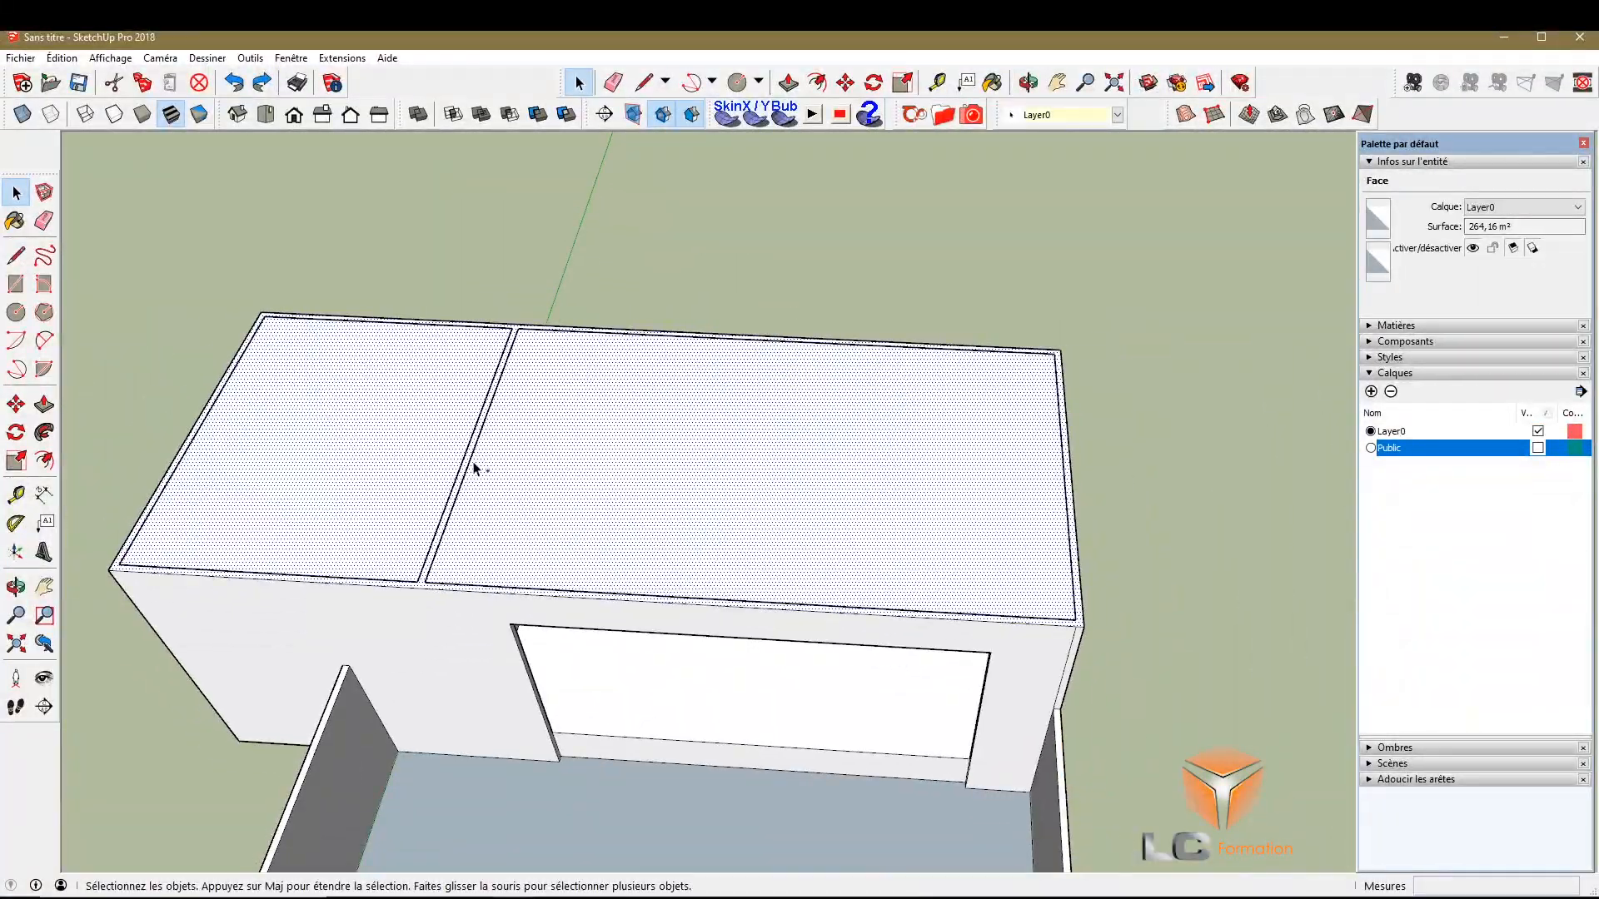
key("Delete")
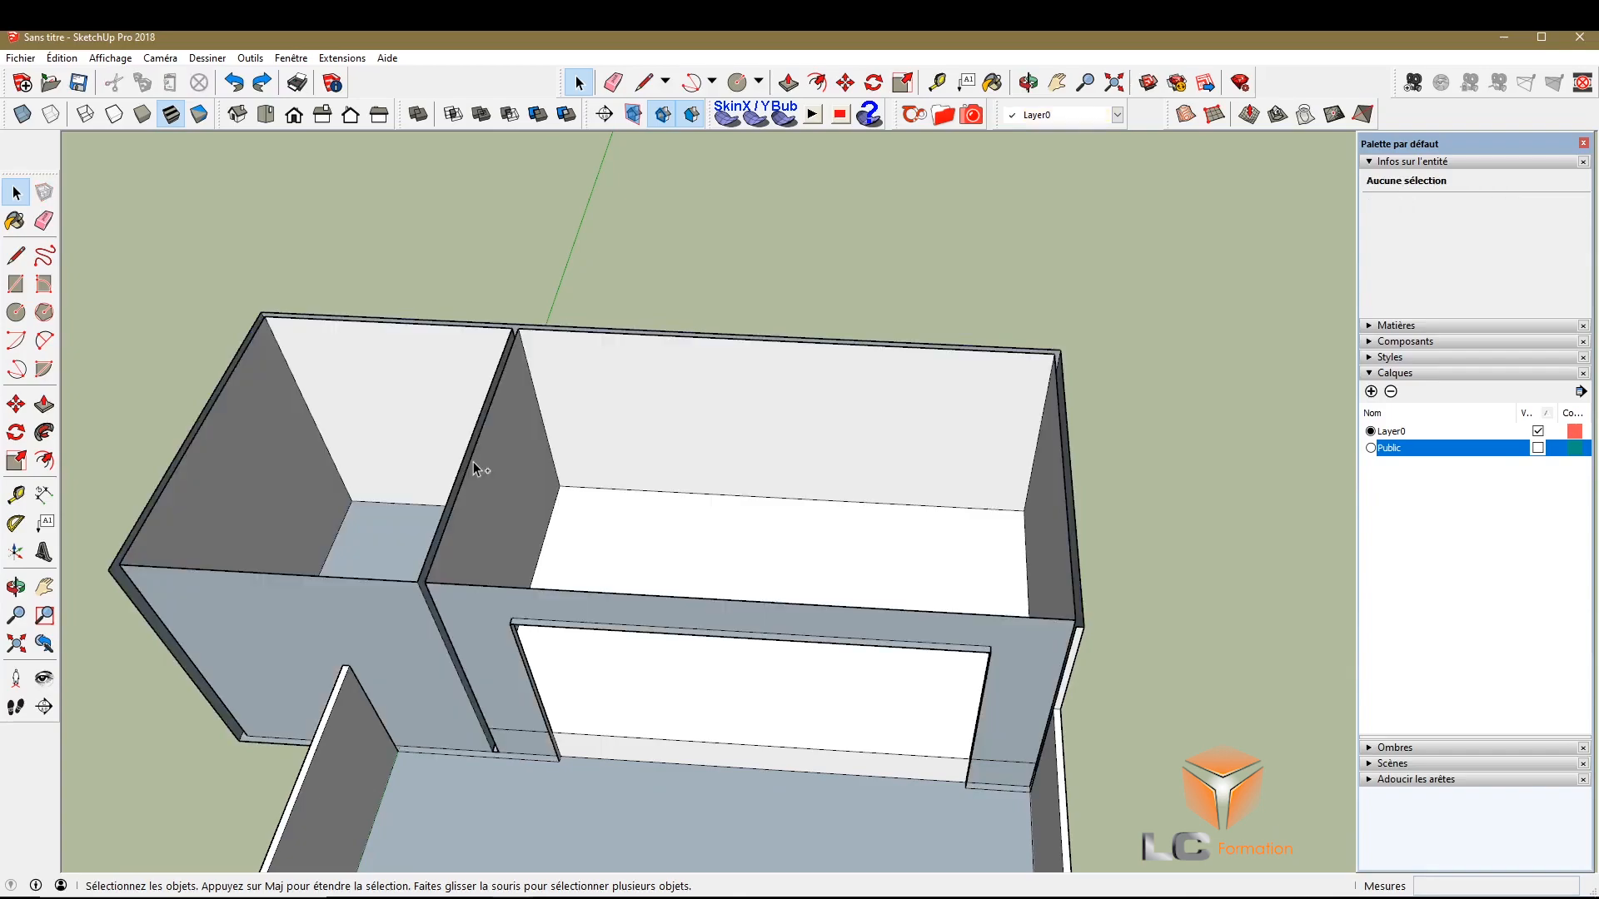
Undo the face deletions and top-edge changes to restore the original wall tops
key("ctrl+z")
key("ctrl+y")
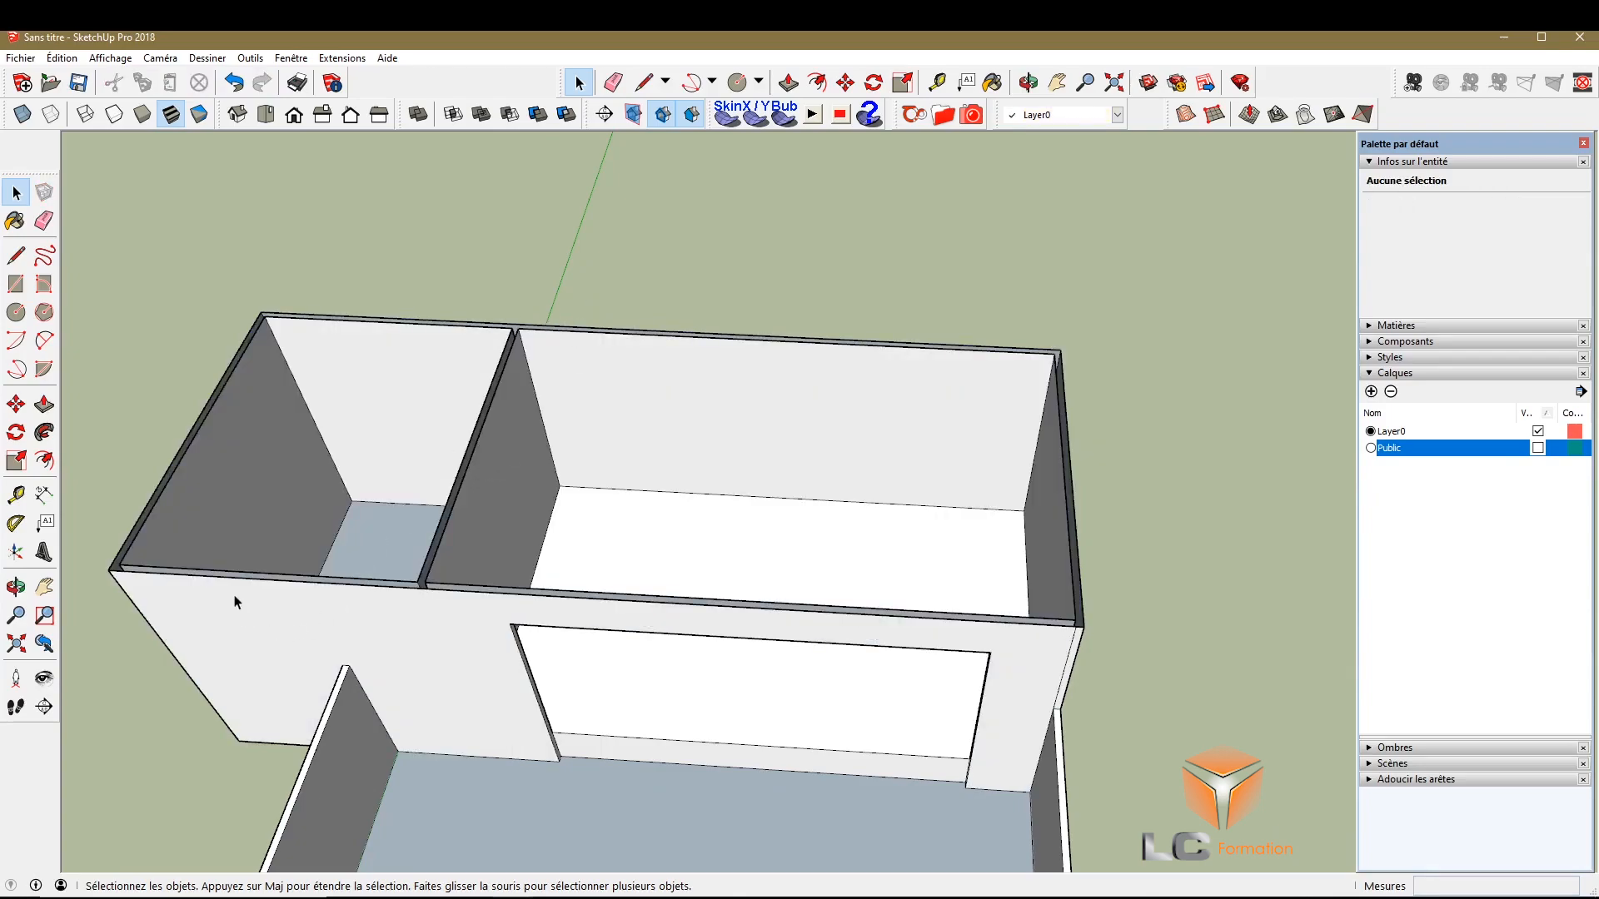
key("ctrl+z")
key("ctrl+y")
key("ctrl+z")
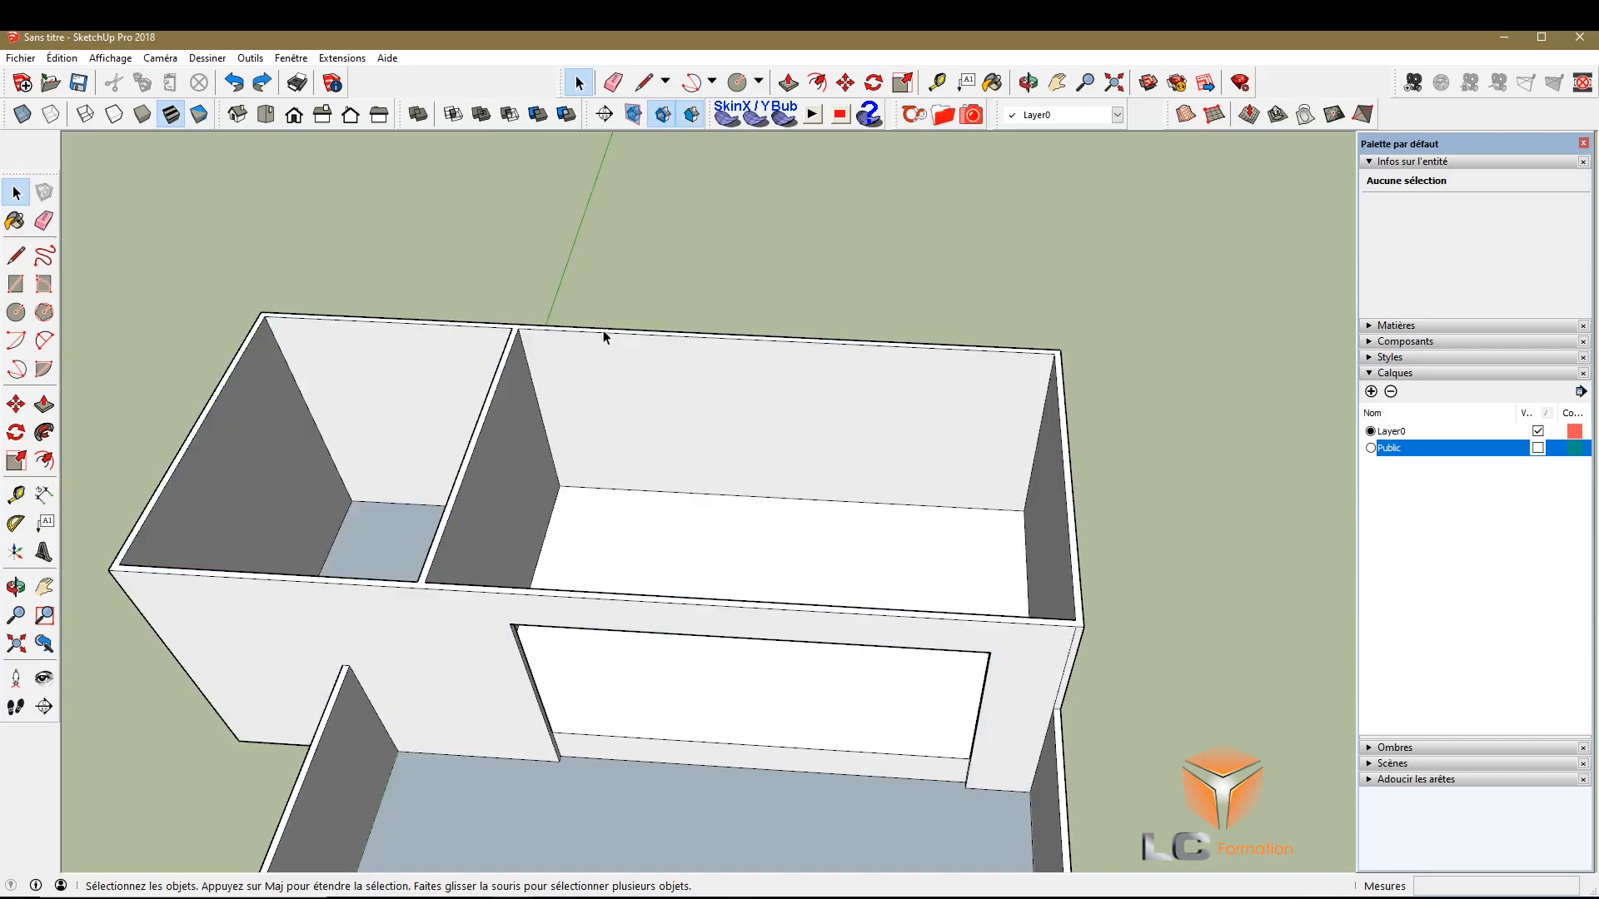
Examine the raised floor, its riser and the opening's jamb from several angles and distances
scroll(639, 755, "down", 2)
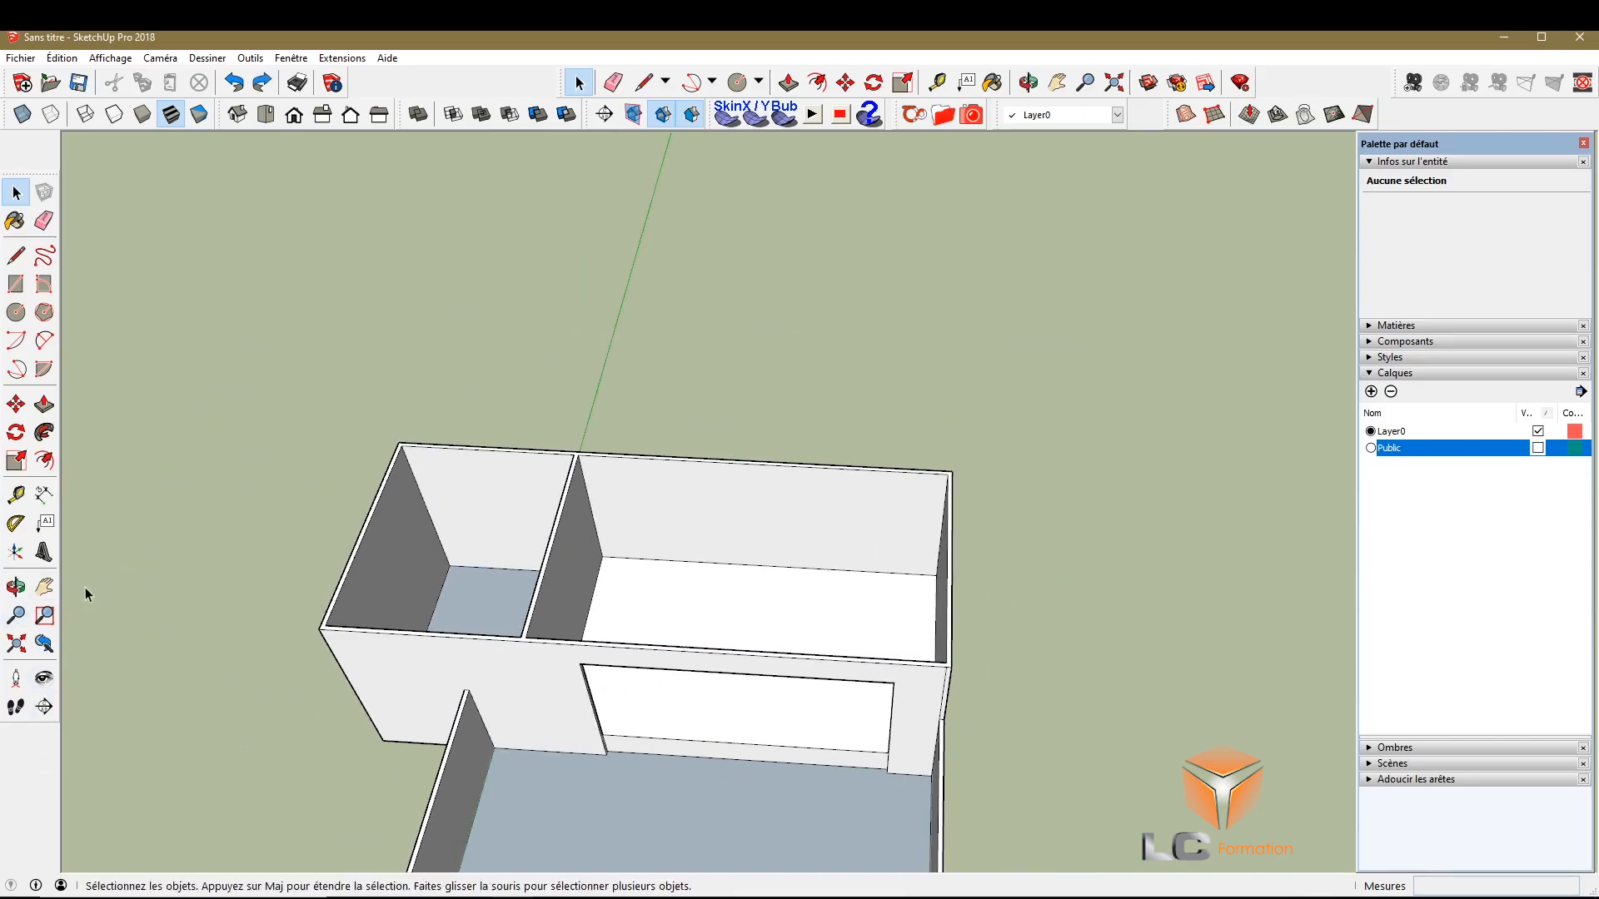
left_click_drag(619, 821, 545, 656)
scroll(708, 733, "up", 10)
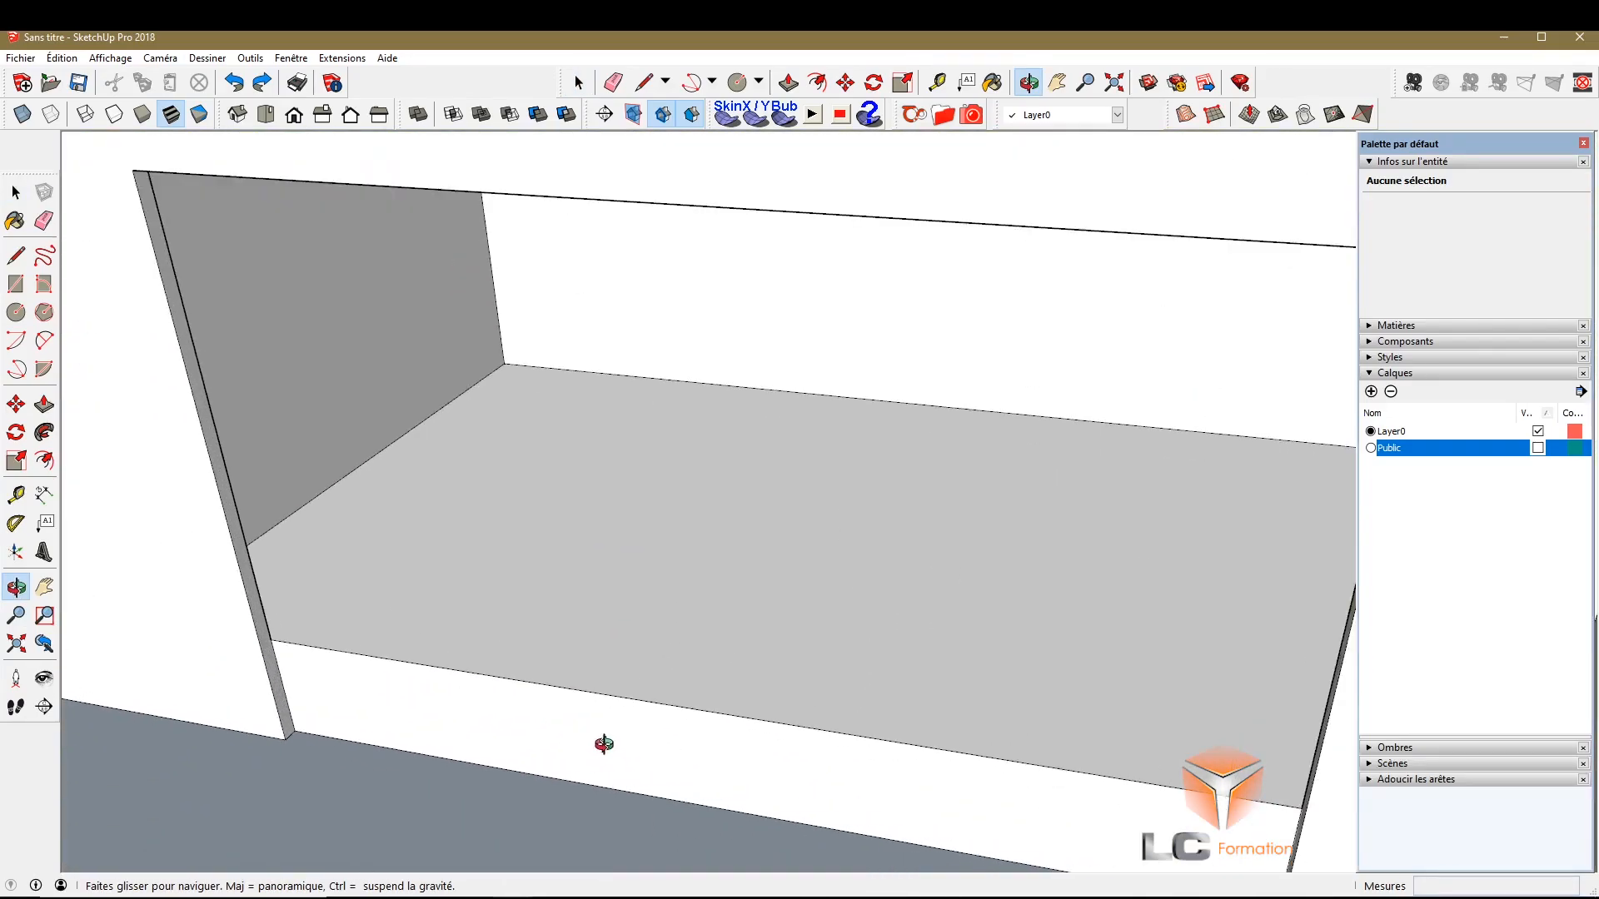
scroll(356, 546, "down", 5)
left_click_drag(447, 632, 621, 757)
scroll(616, 757, "up", 4)
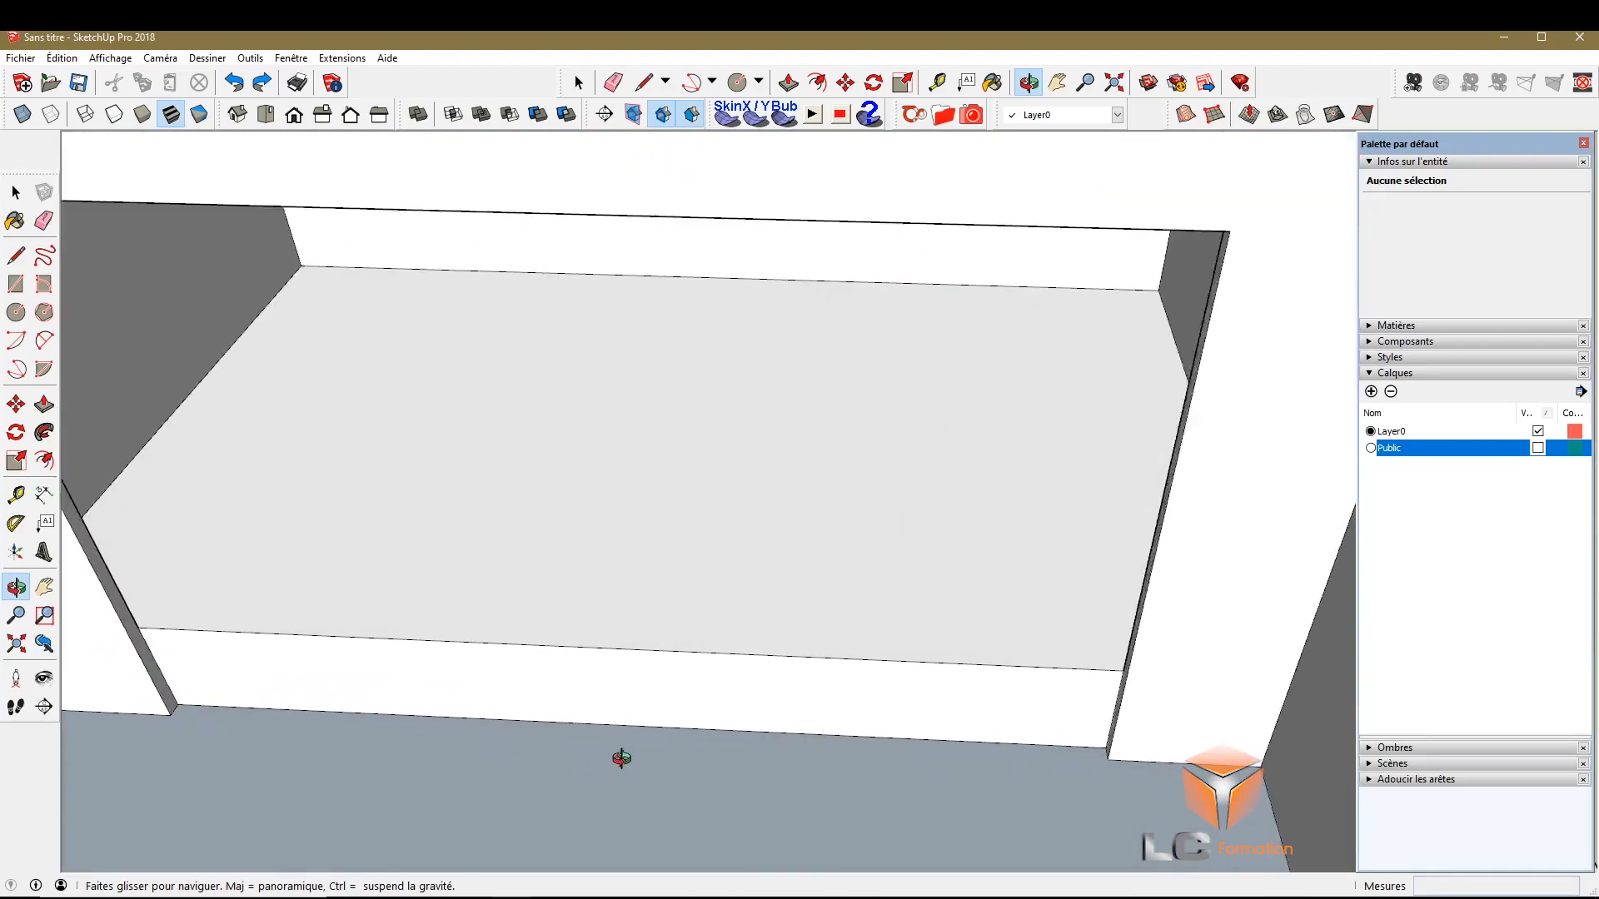
scroll(837, 666, "down", 3)
scroll(200, 599, "up", 7)
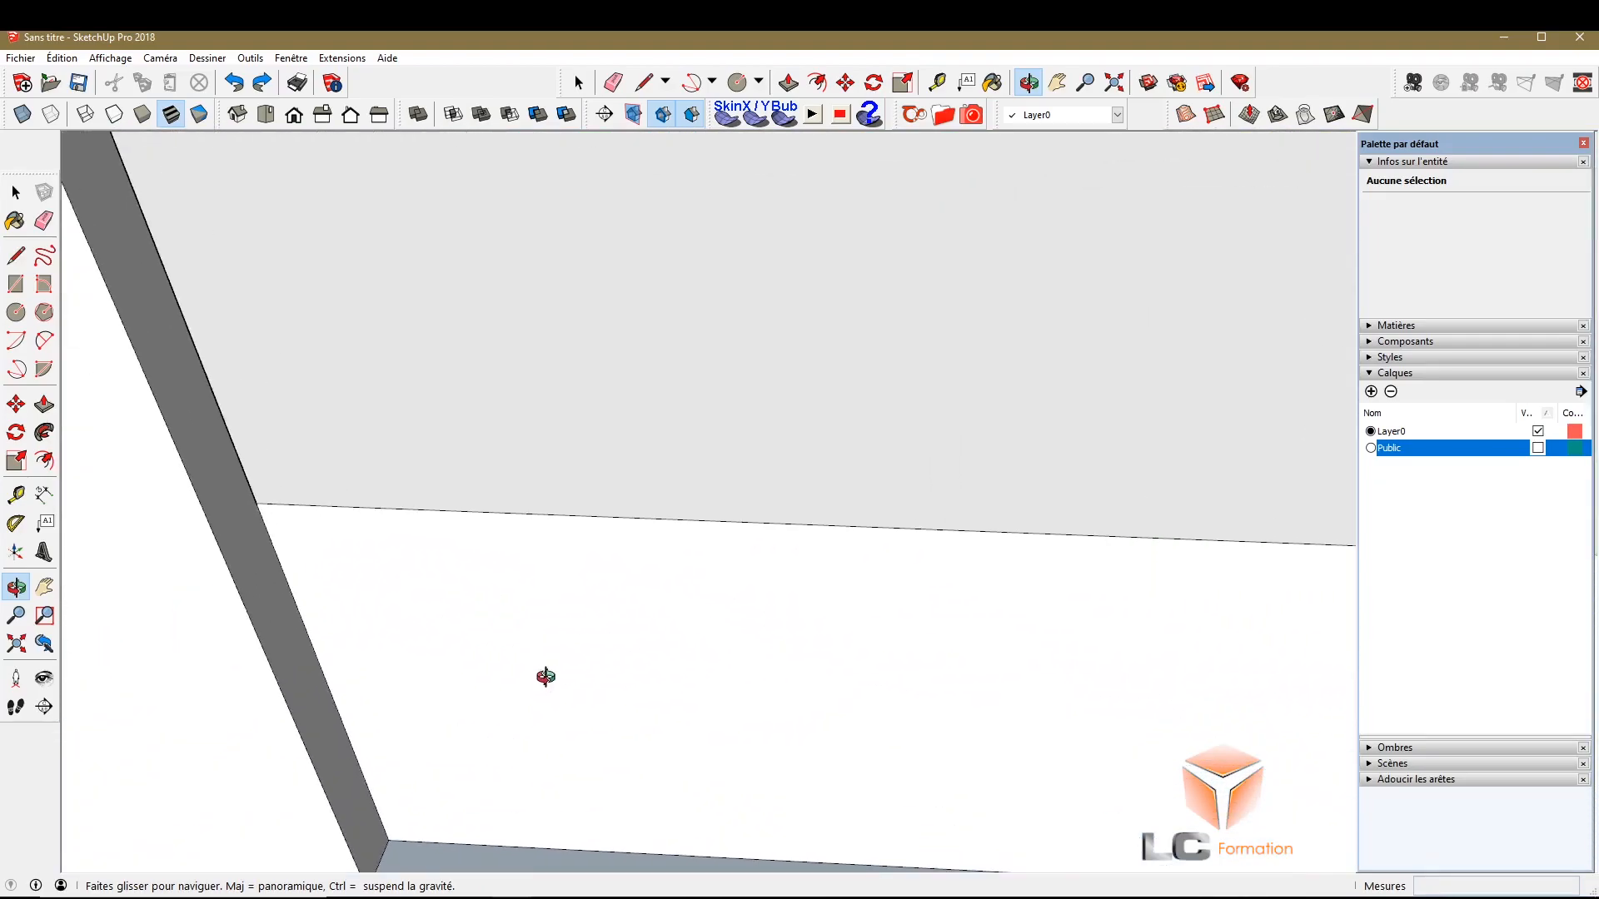
left_click_drag(546, 675, 232, 667)
scroll(450, 413, "down", 3)
scroll(452, 415, "down", 2)
scroll(383, 374, "up", 1)
left_click_drag(381, 411, 417, 428)
scroll(417, 429, "up", 2)
scroll(430, 466, "down", 2)
scroll(534, 432, "down", 2)
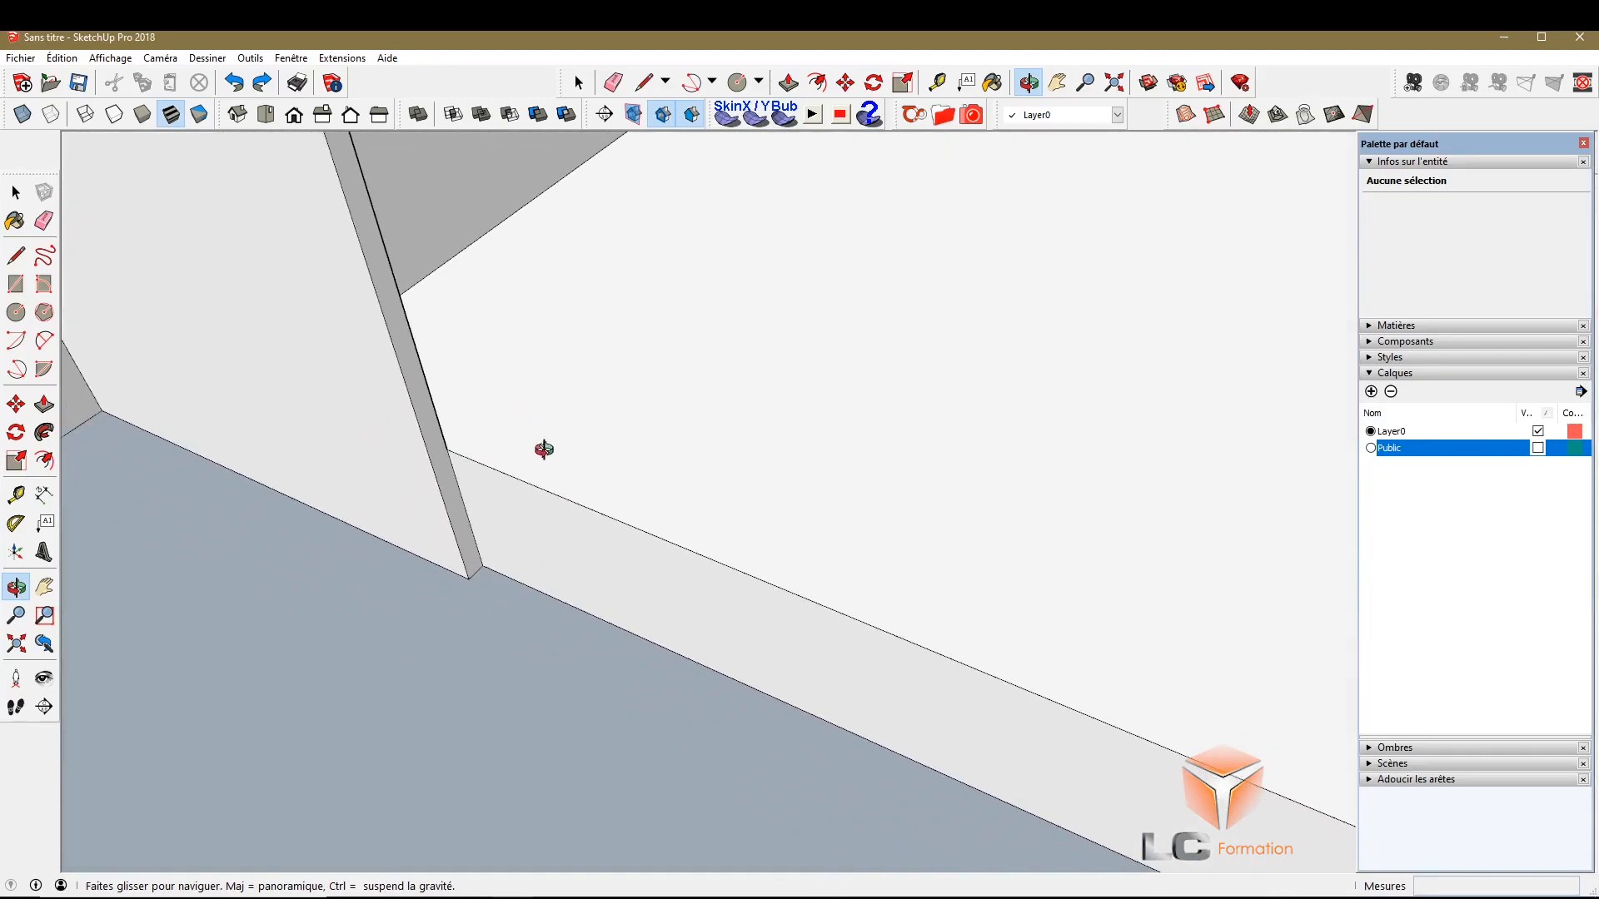
Try to pull the riser face below the large opening outward with Push/Pull
key("space")
left_click(689, 617)
scroll(470, 340, "down", 1)
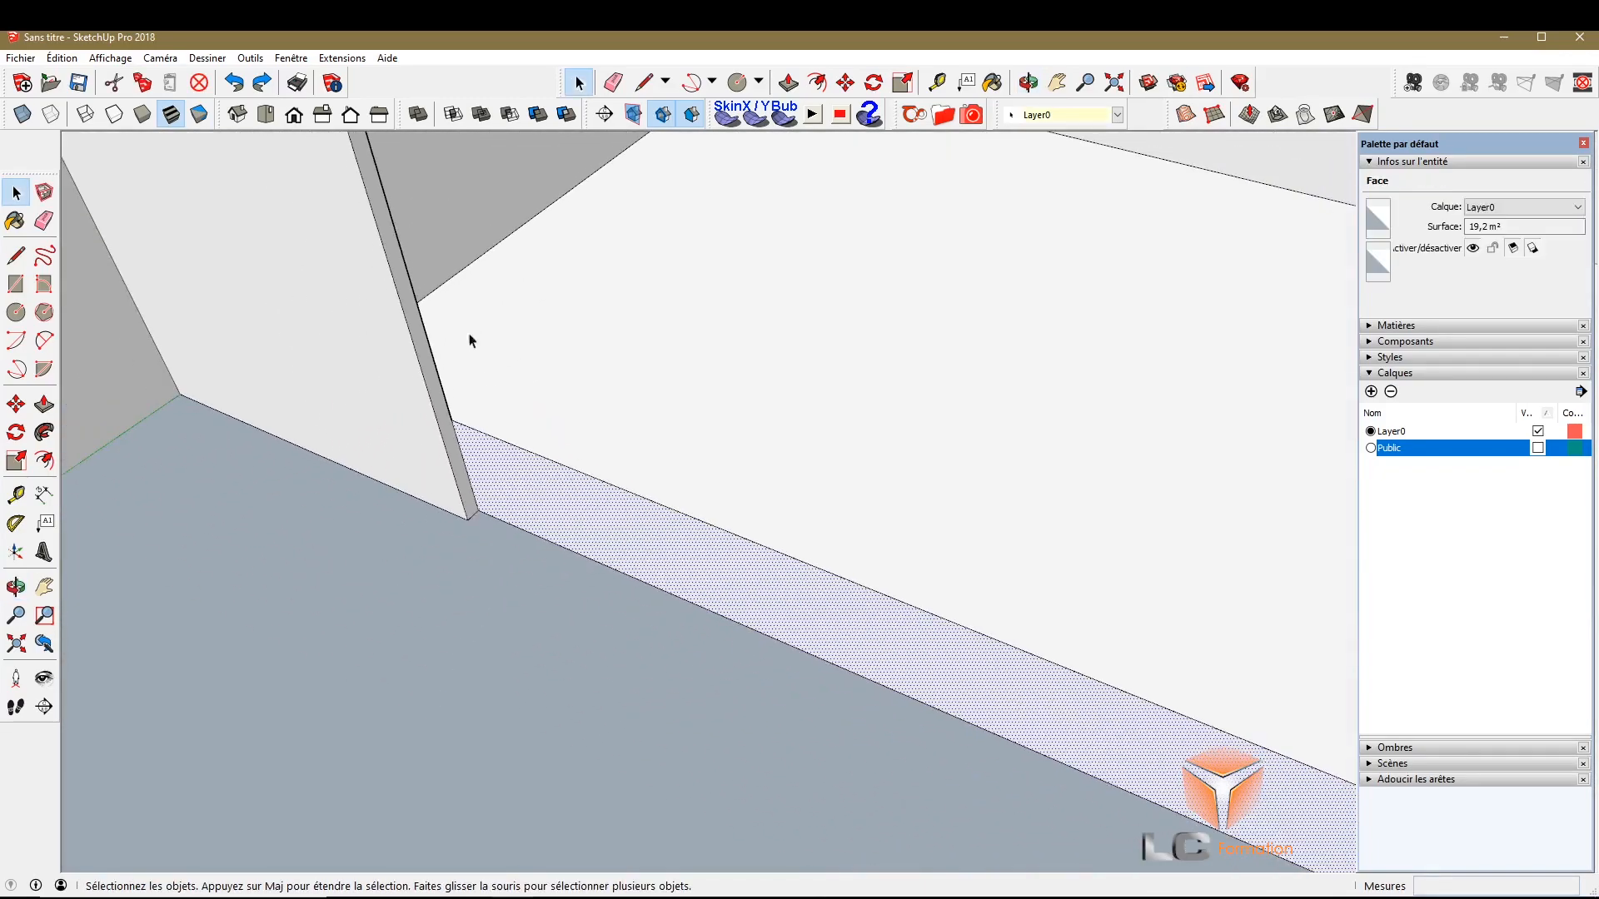
left_click(47, 417)
left_click(523, 476)
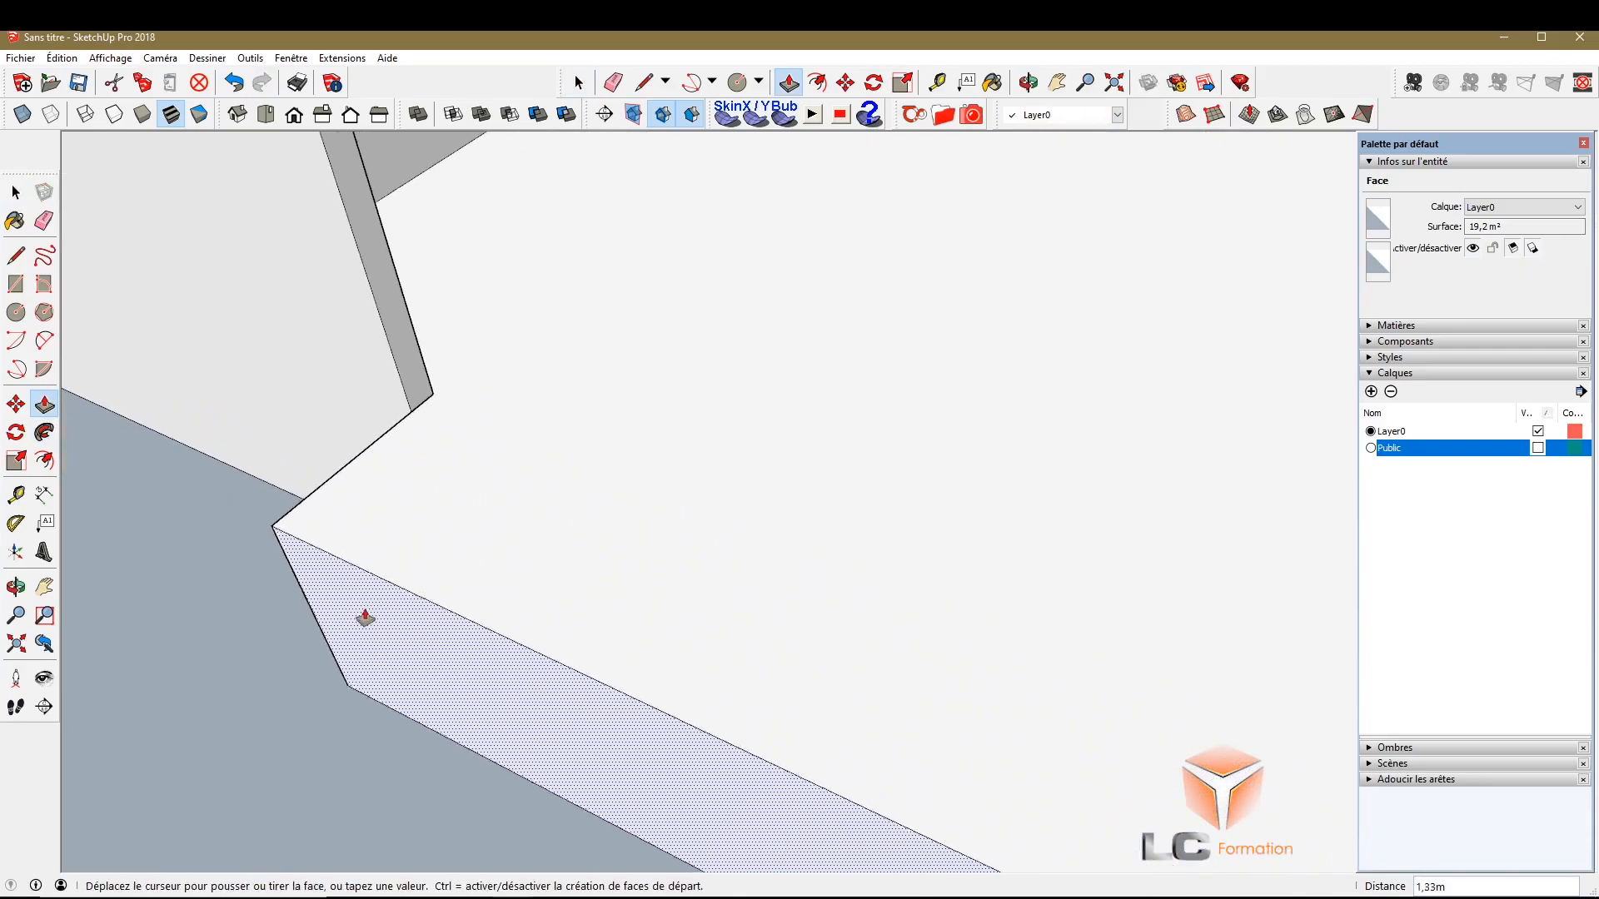
scroll(521, 471, "up", 2)
left_click(521, 471)
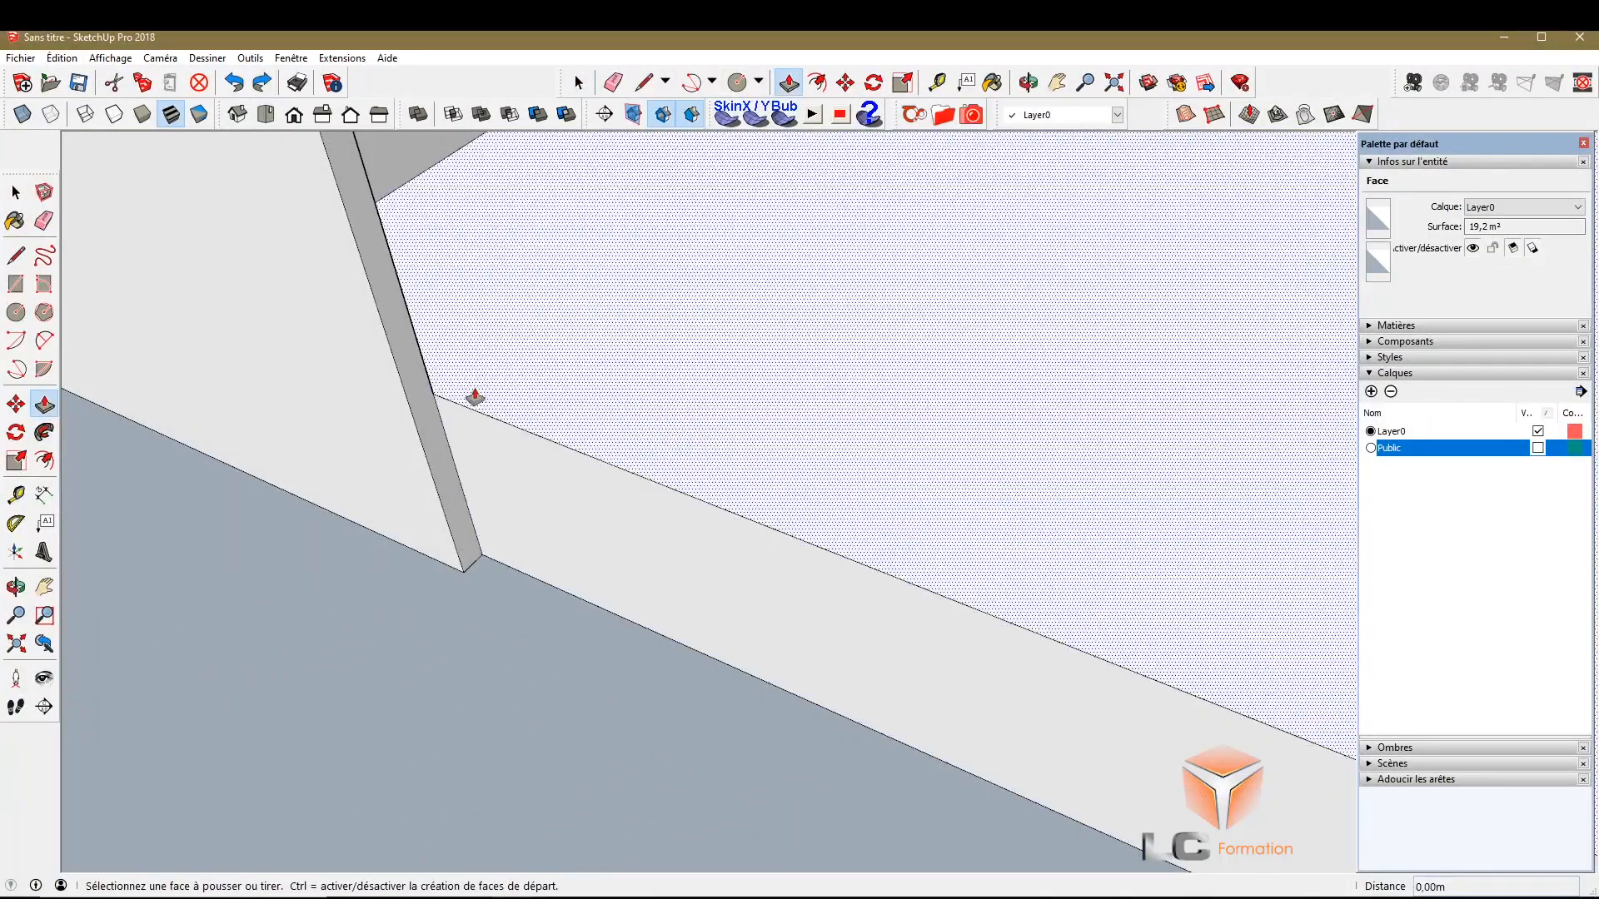
Try extruding a rectangle about 3.74 by 2.31 m outward from the exterior end wall by about 5.31 m, raise its top face about 2.38 m, and undo
scroll(467, 473, "up", 3)
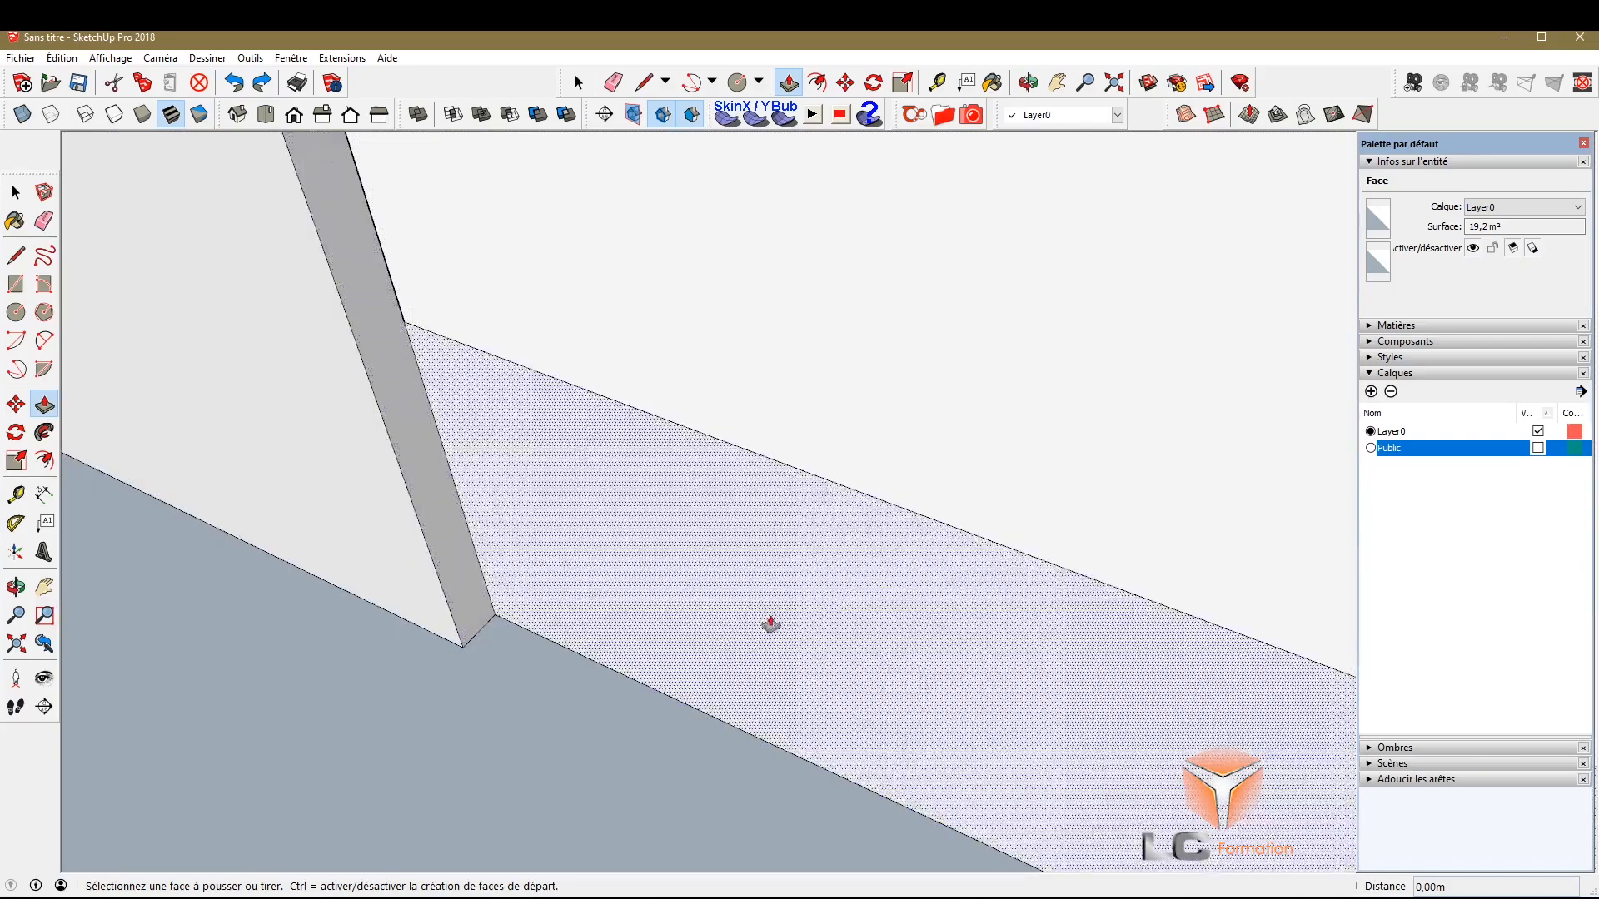
scroll(574, 653, "down", 10)
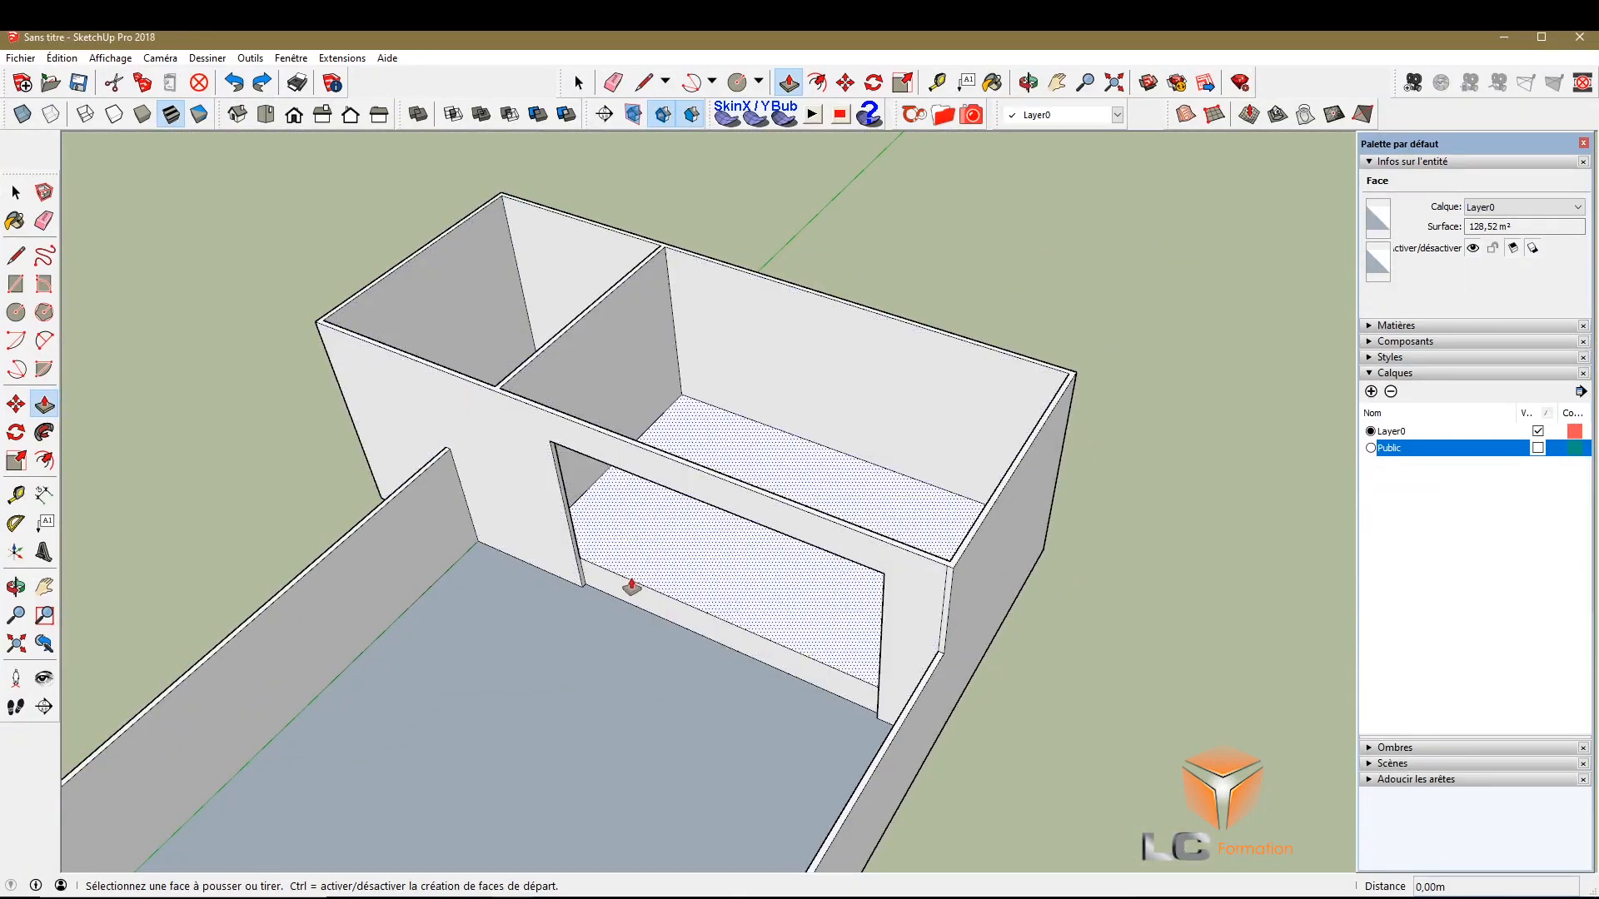
scroll(595, 417, "down", 3)
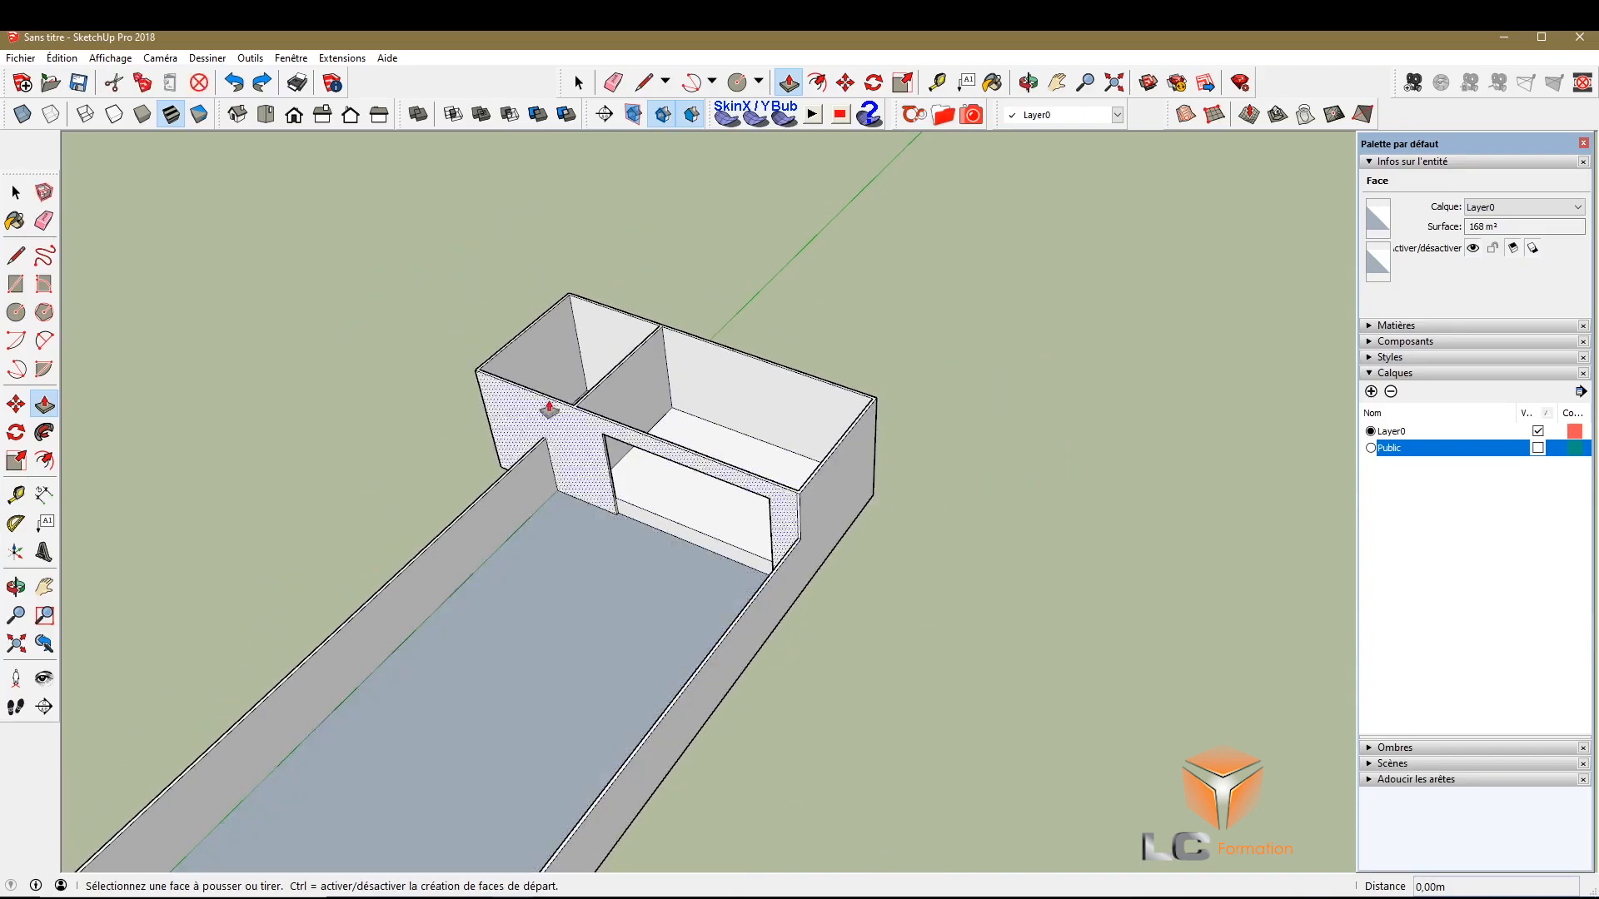
scroll(653, 474, "up", 5)
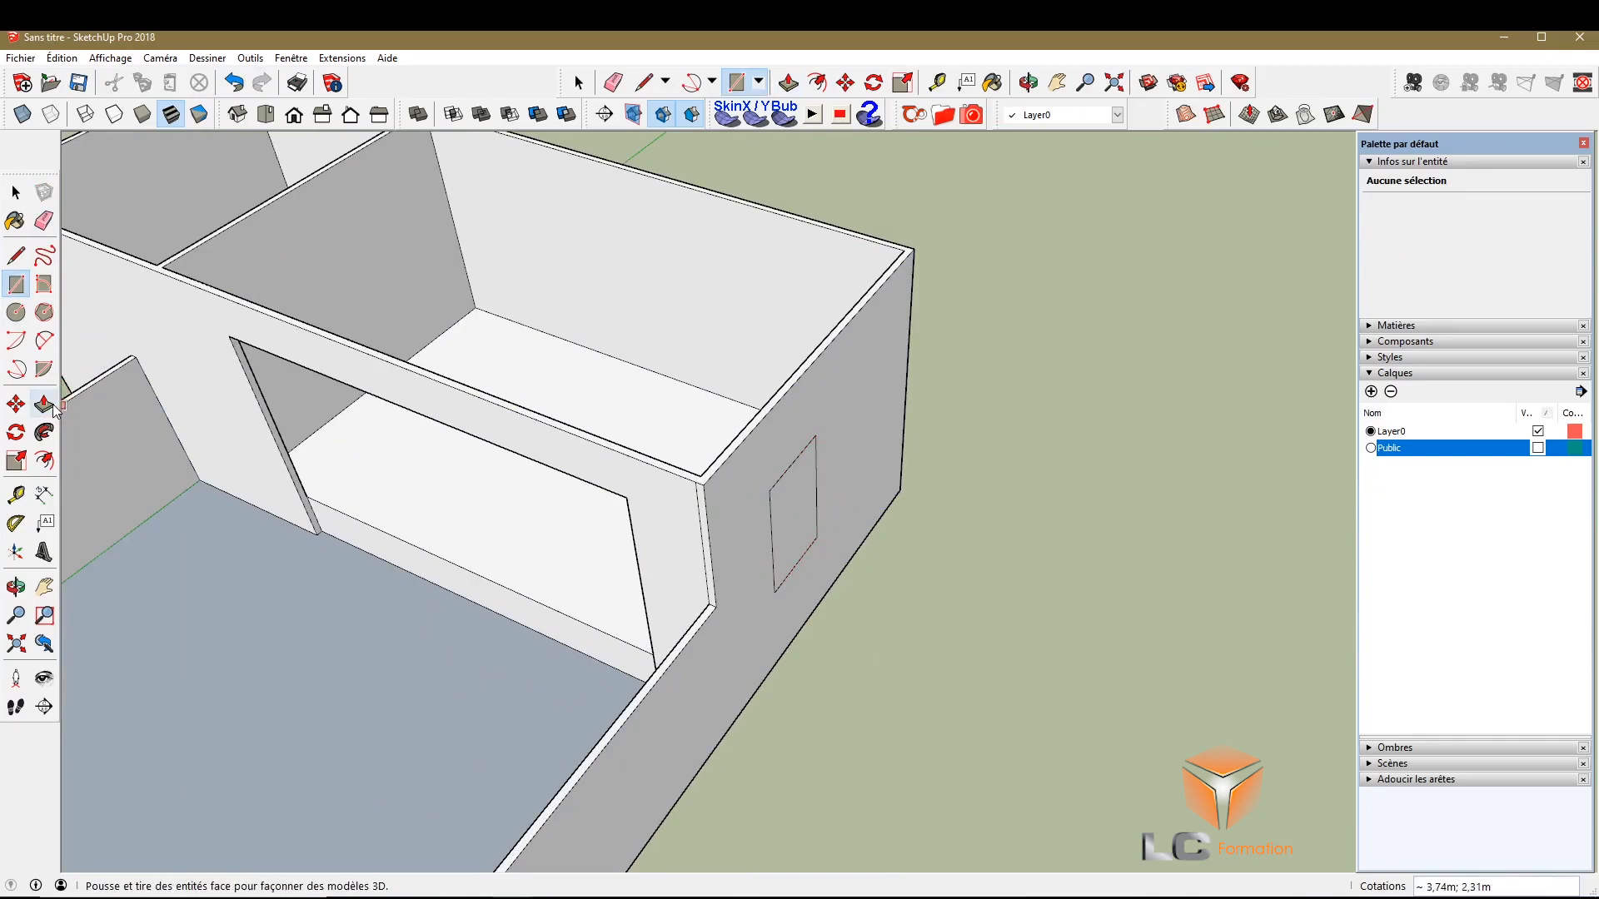
left_click(809, 513)
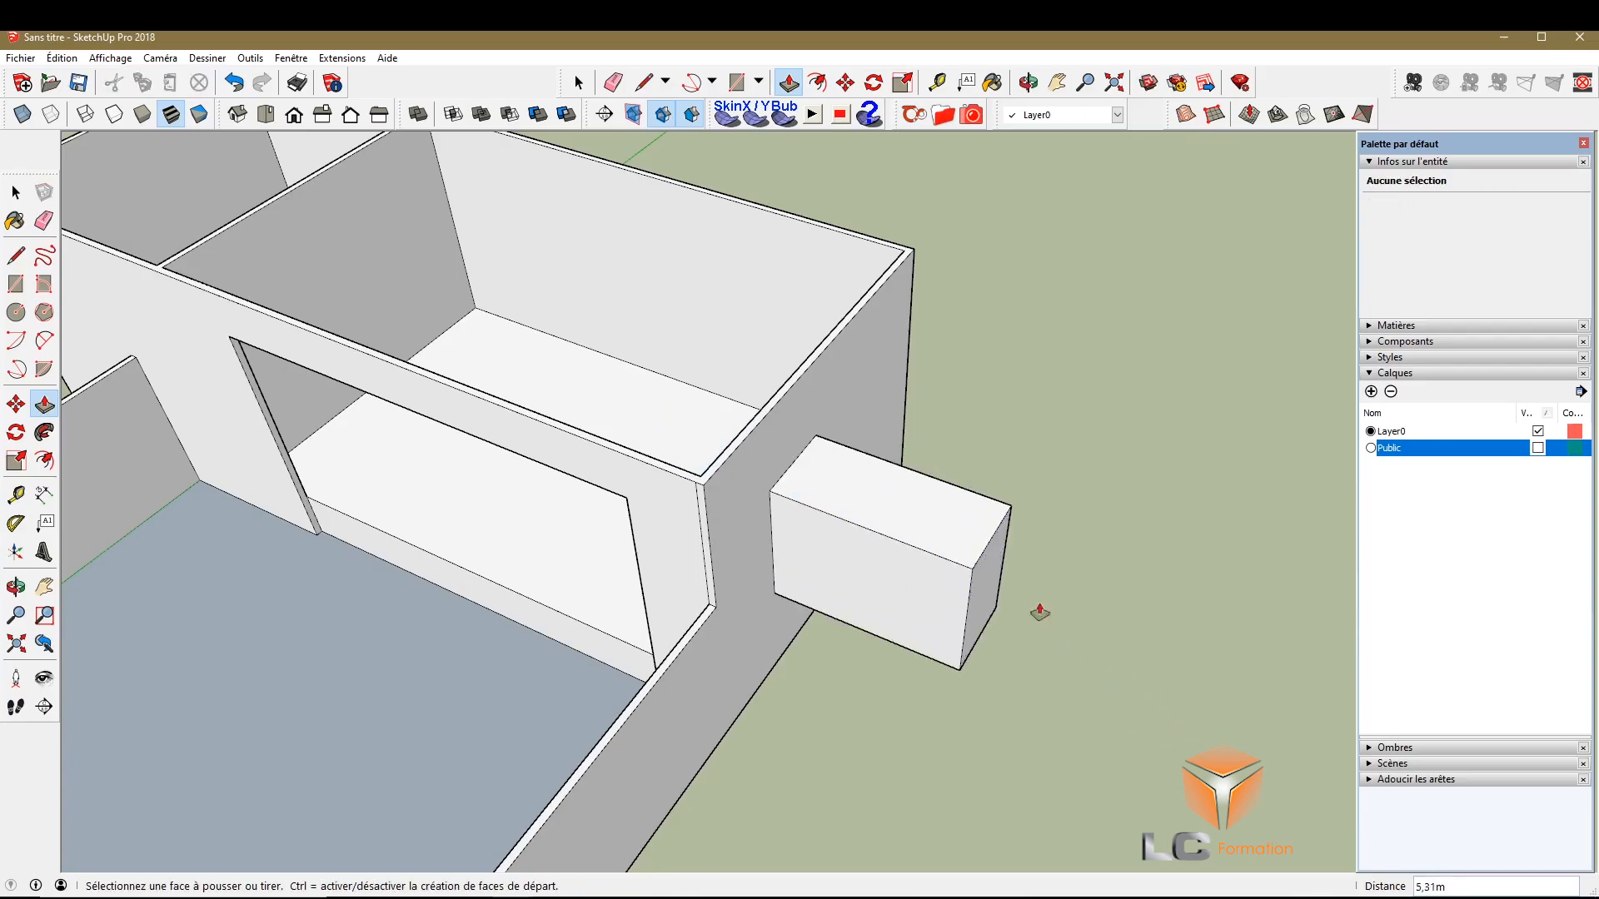
left_click(857, 523)
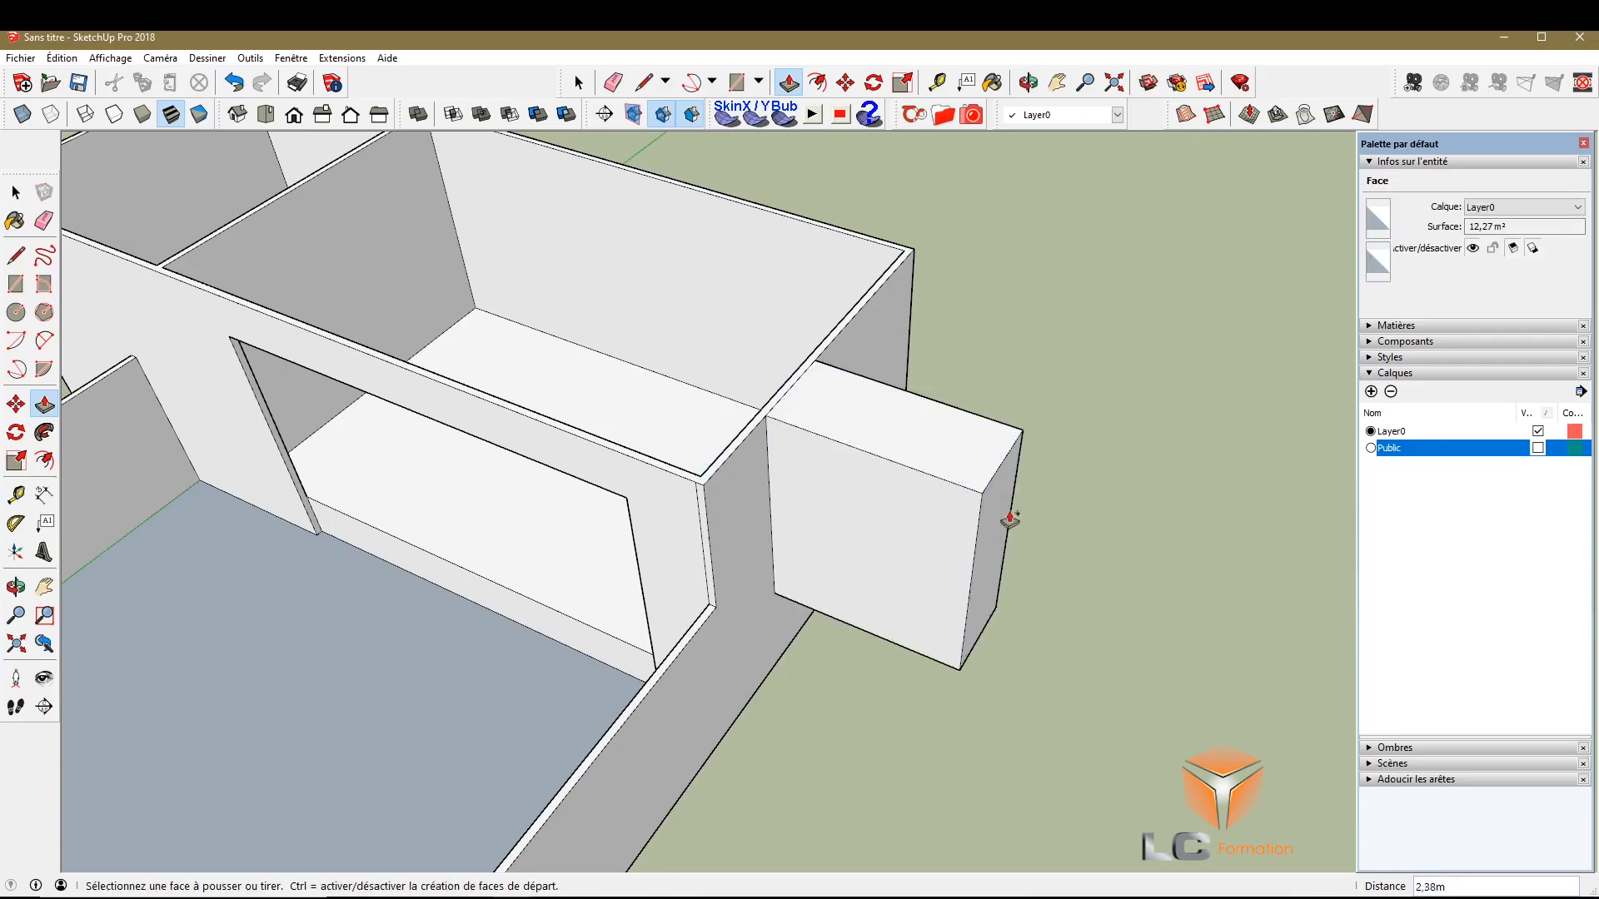
key("ctrl+z")
Try pulling the riser face below the large opening outward by about 0.03 m
scroll(187, 537, "up", 10)
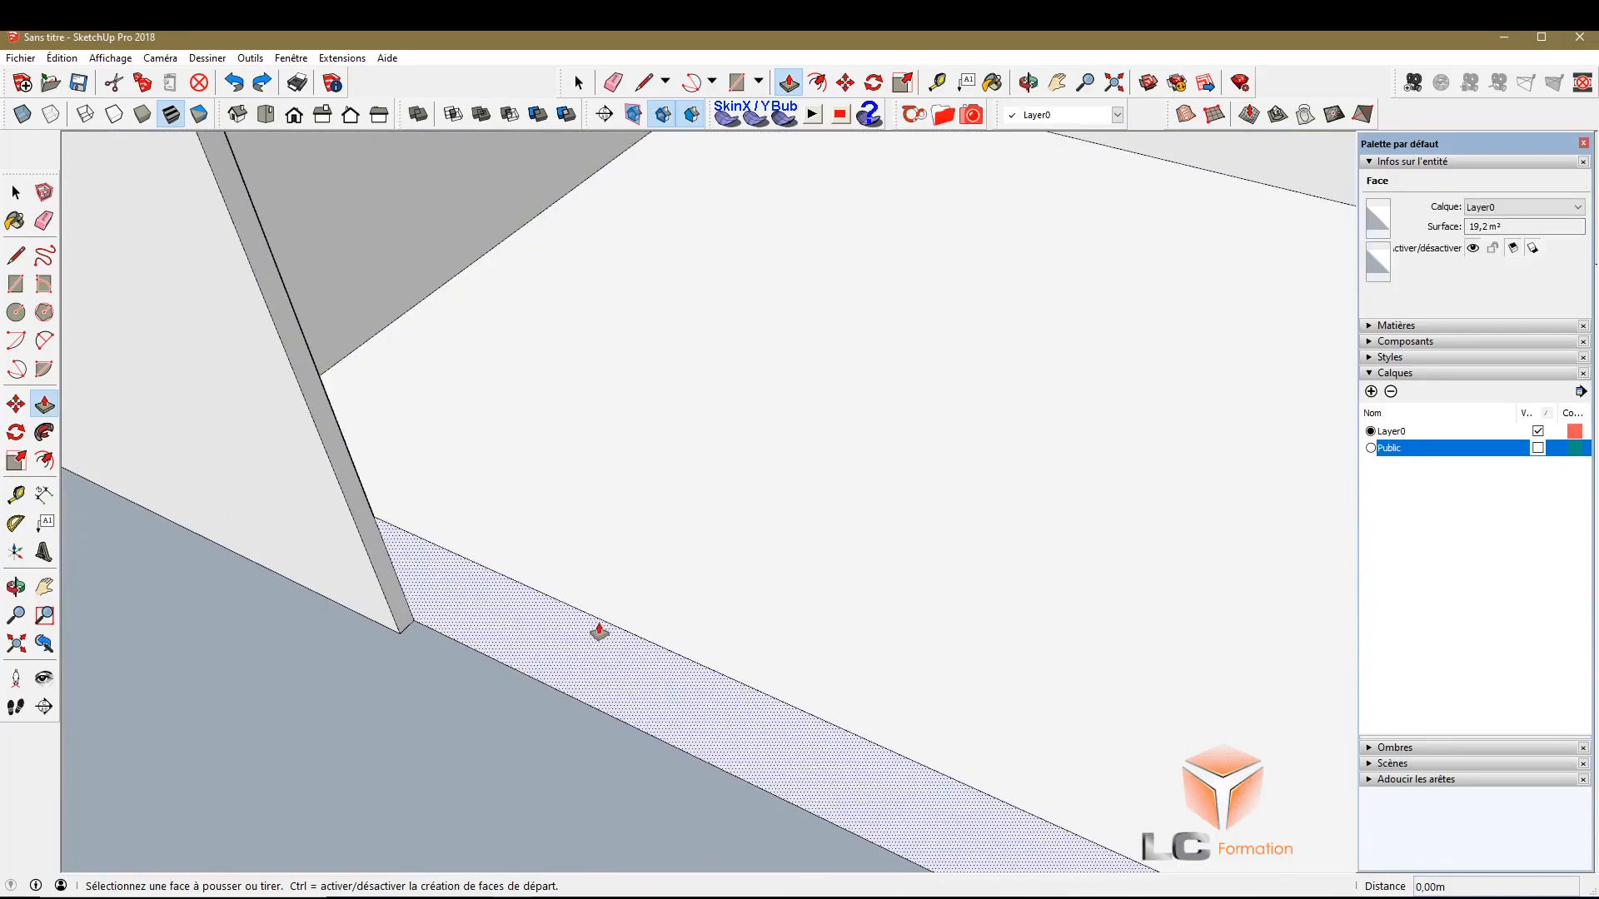
scroll(327, 524, "down", 10)
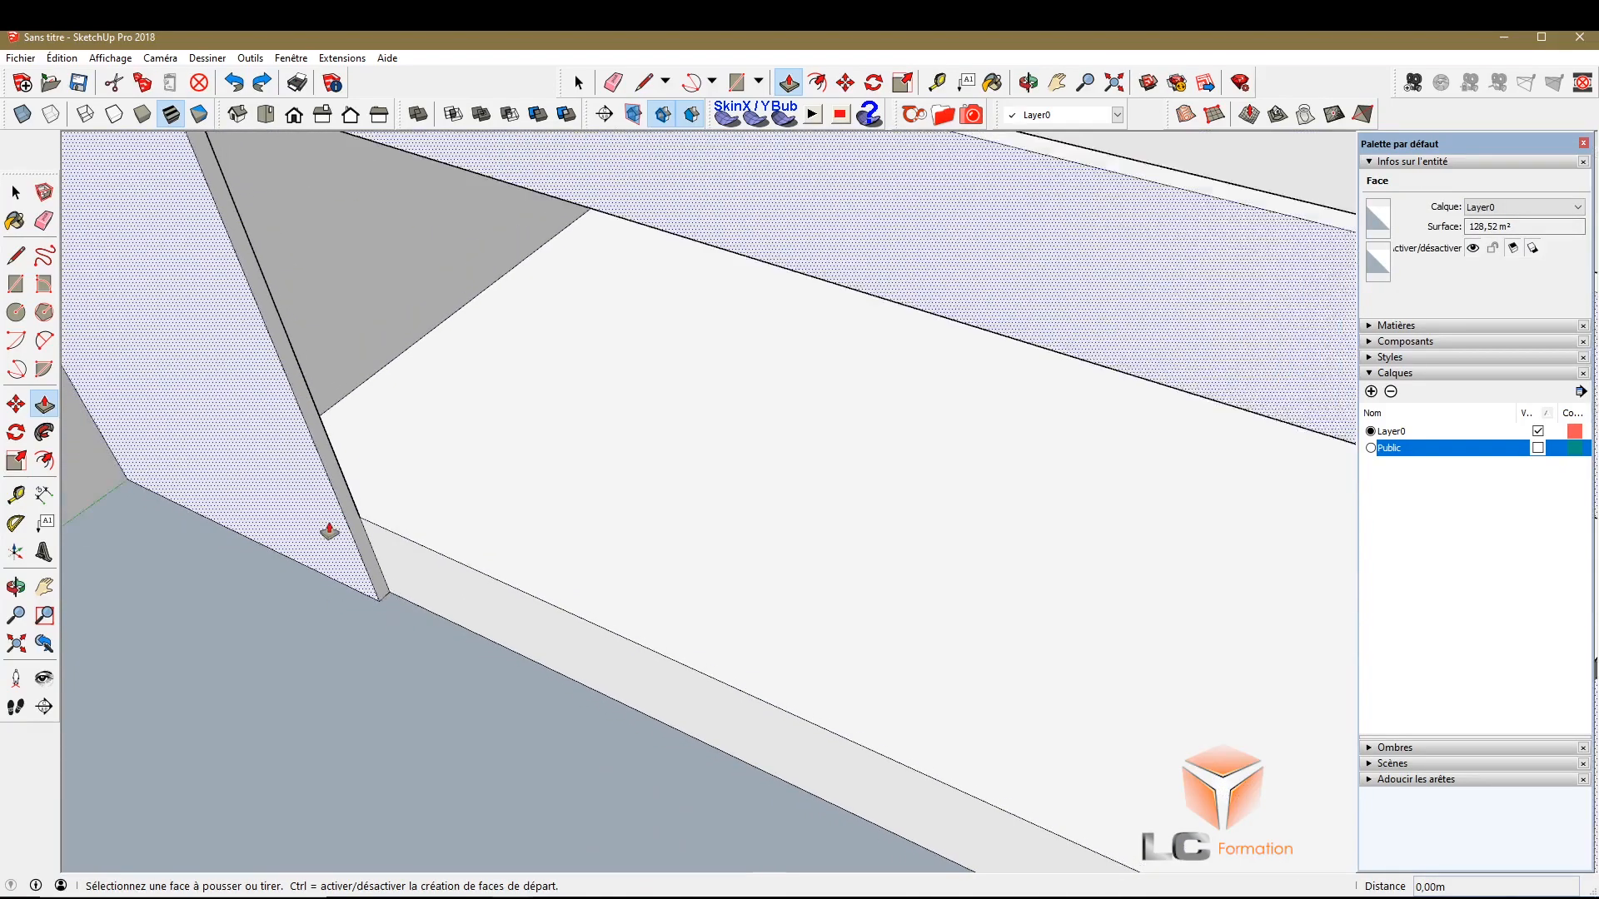
scroll(482, 560, "up", 10)
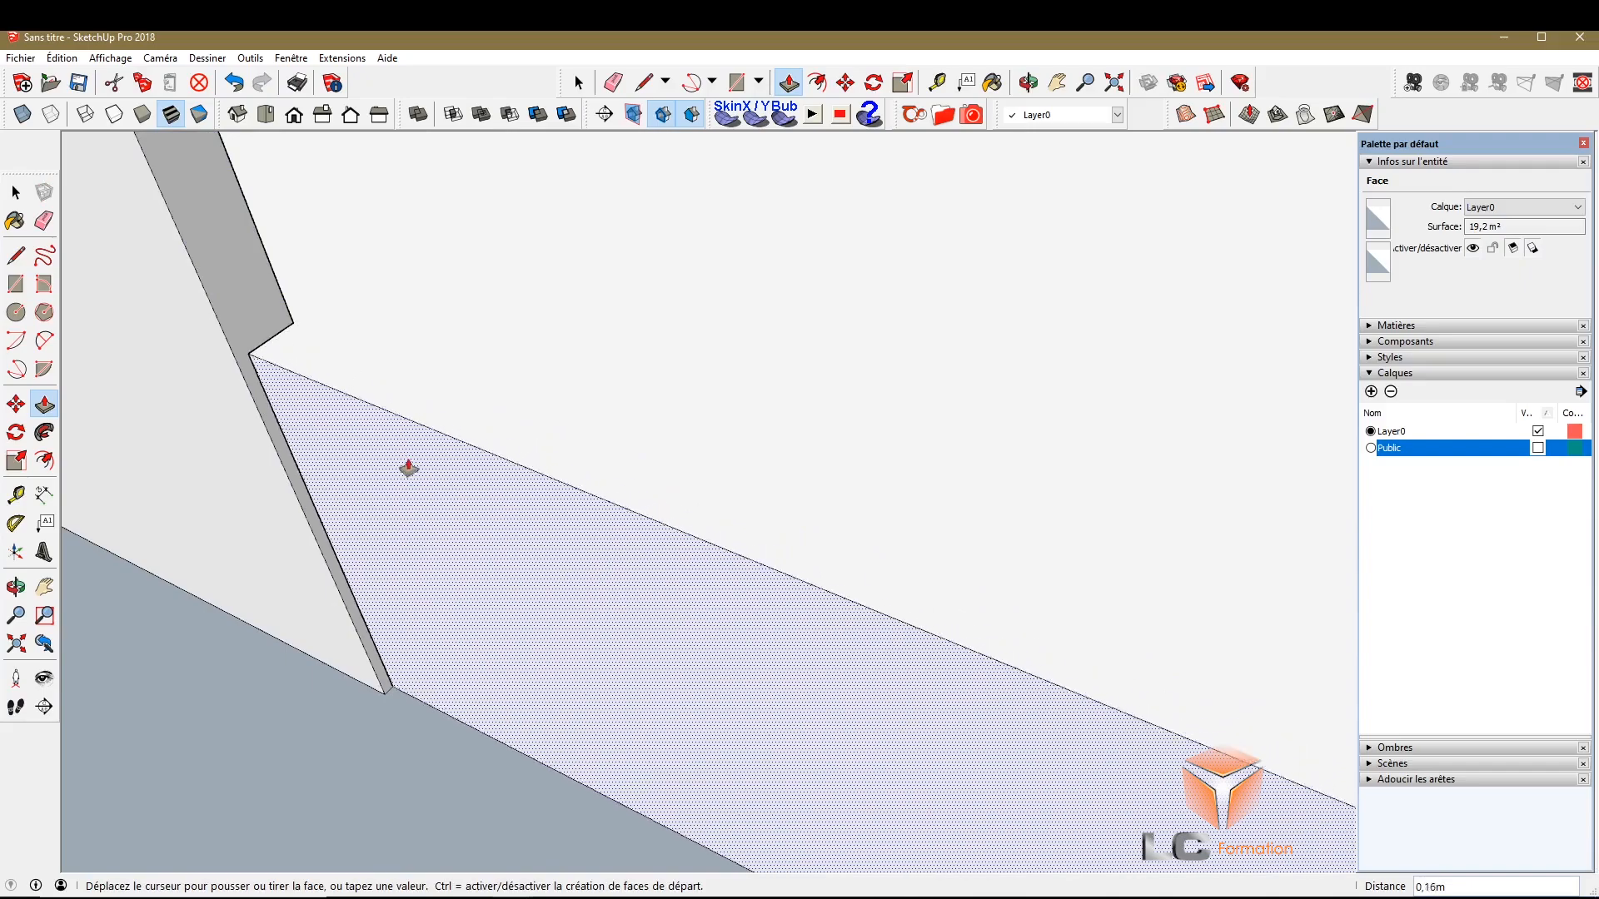
left_click(454, 451)
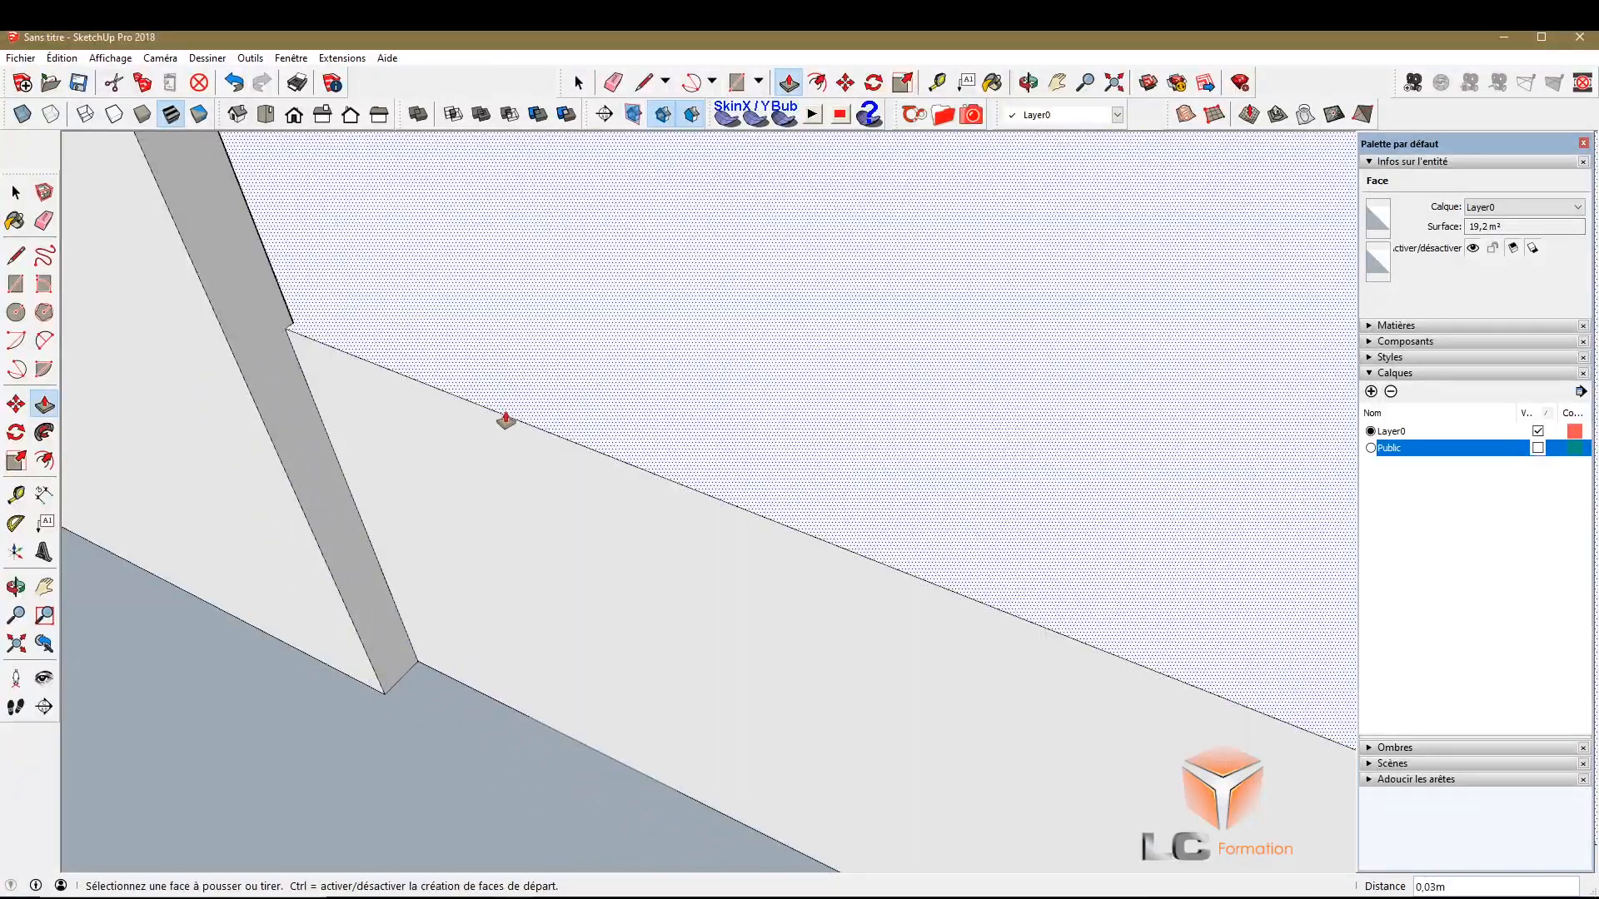
Pull the riser face out 0.20 m so it is flush with the outer face of the wall around the large opening
left_click(535, 464)
scroll(449, 583, "down", 10)
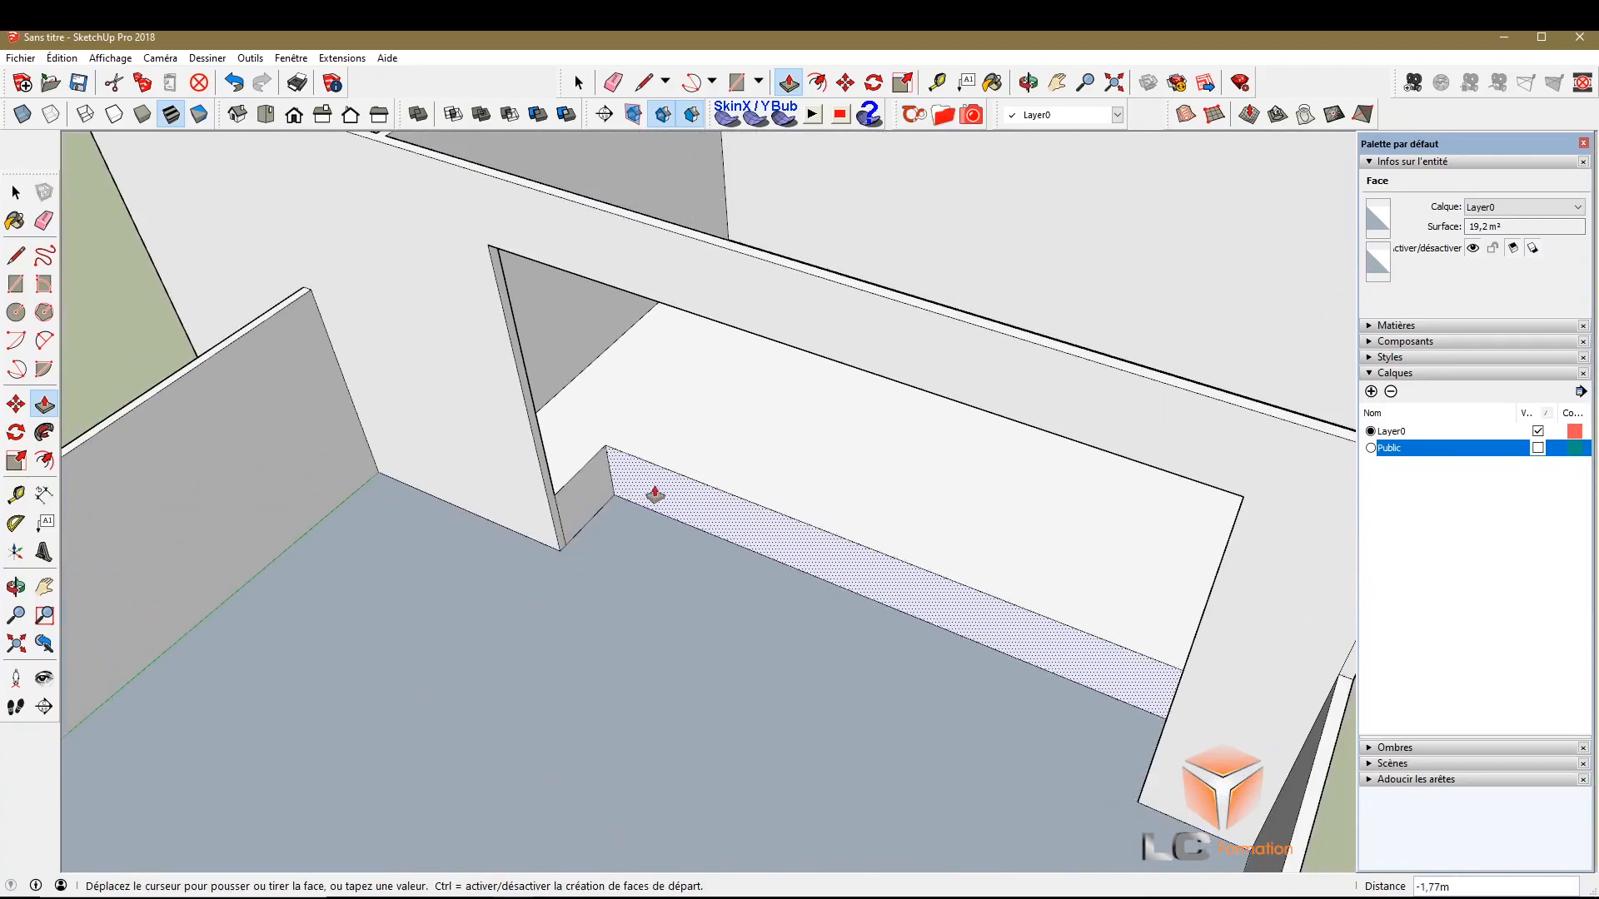
scroll(533, 541, "up", 5)
scroll(790, 566, "up", 2)
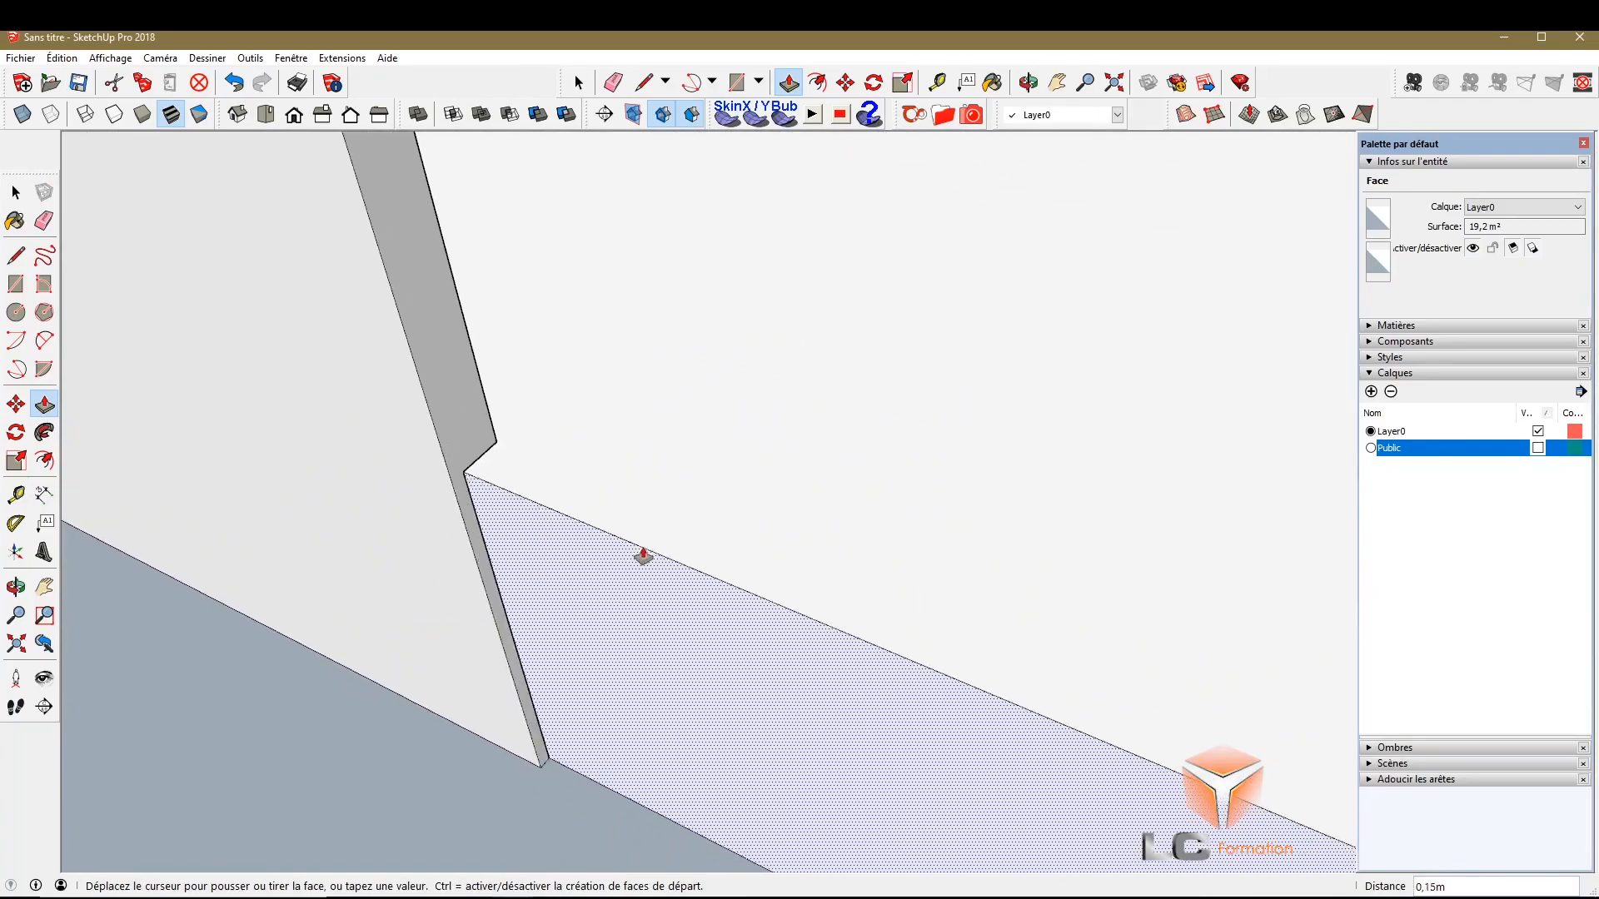
scroll(609, 569, "down", 6)
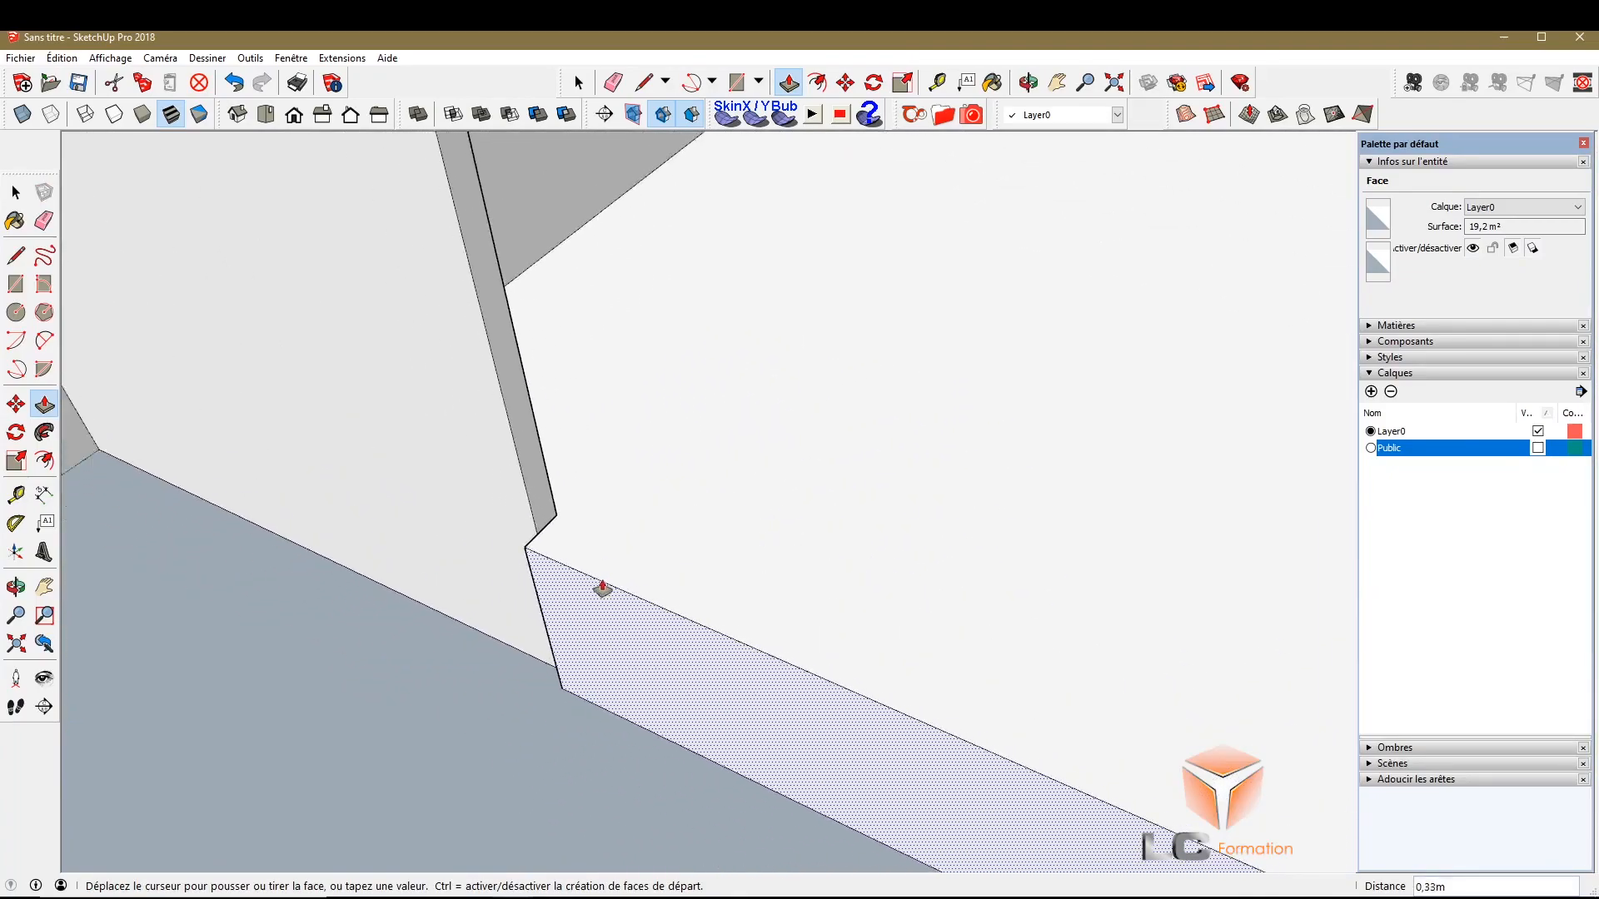
scroll(552, 459, "up", 3)
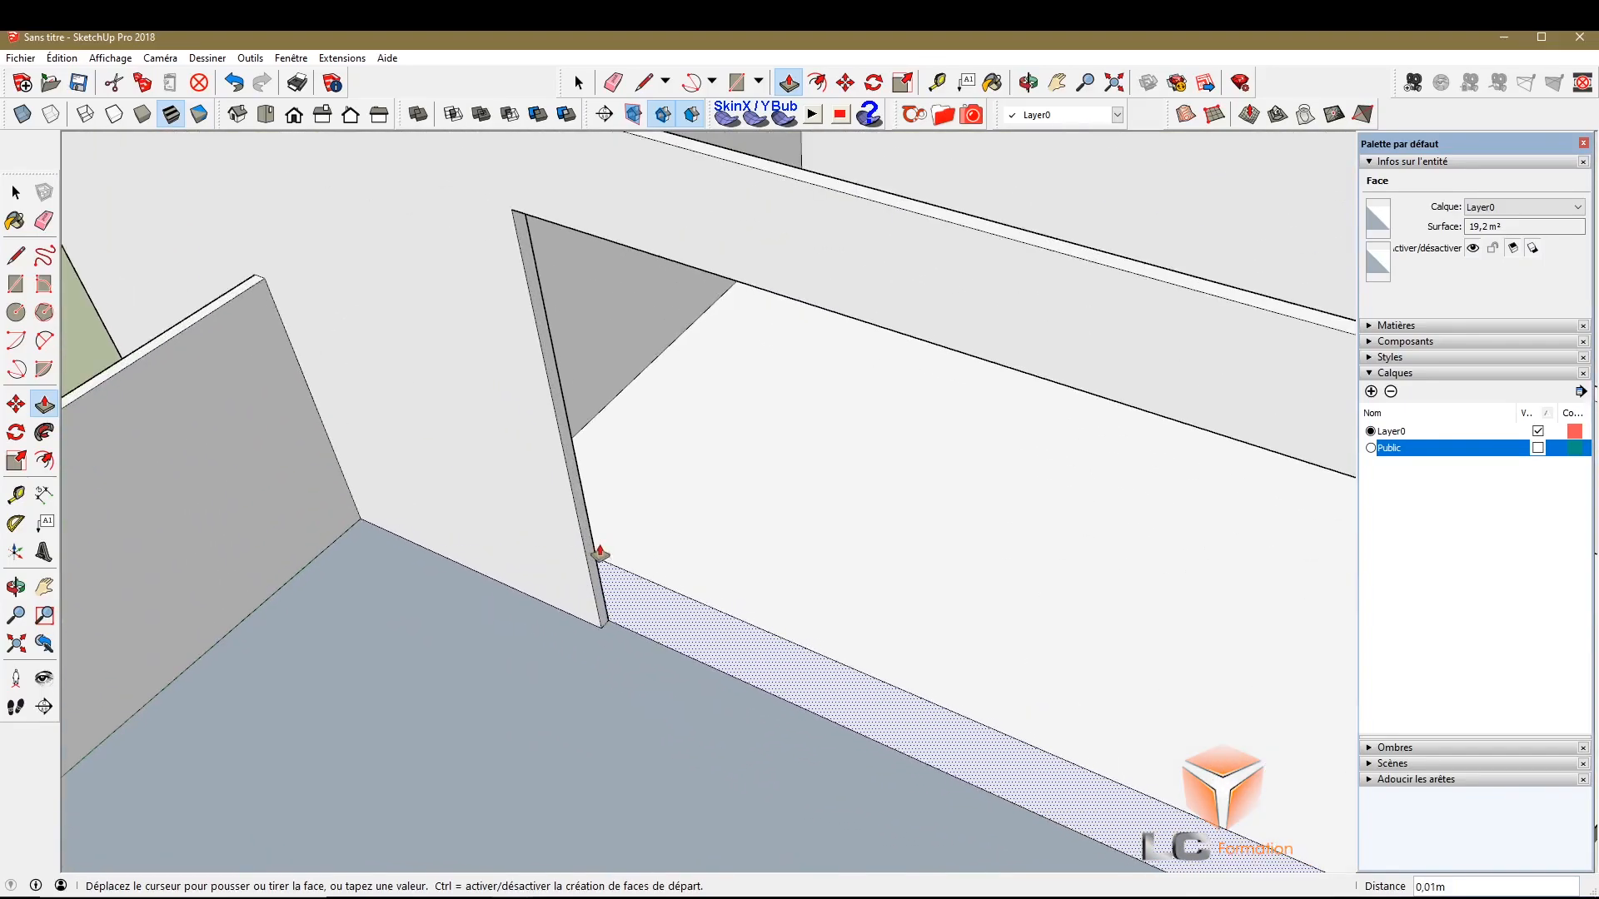
scroll(577, 521, "up", 2)
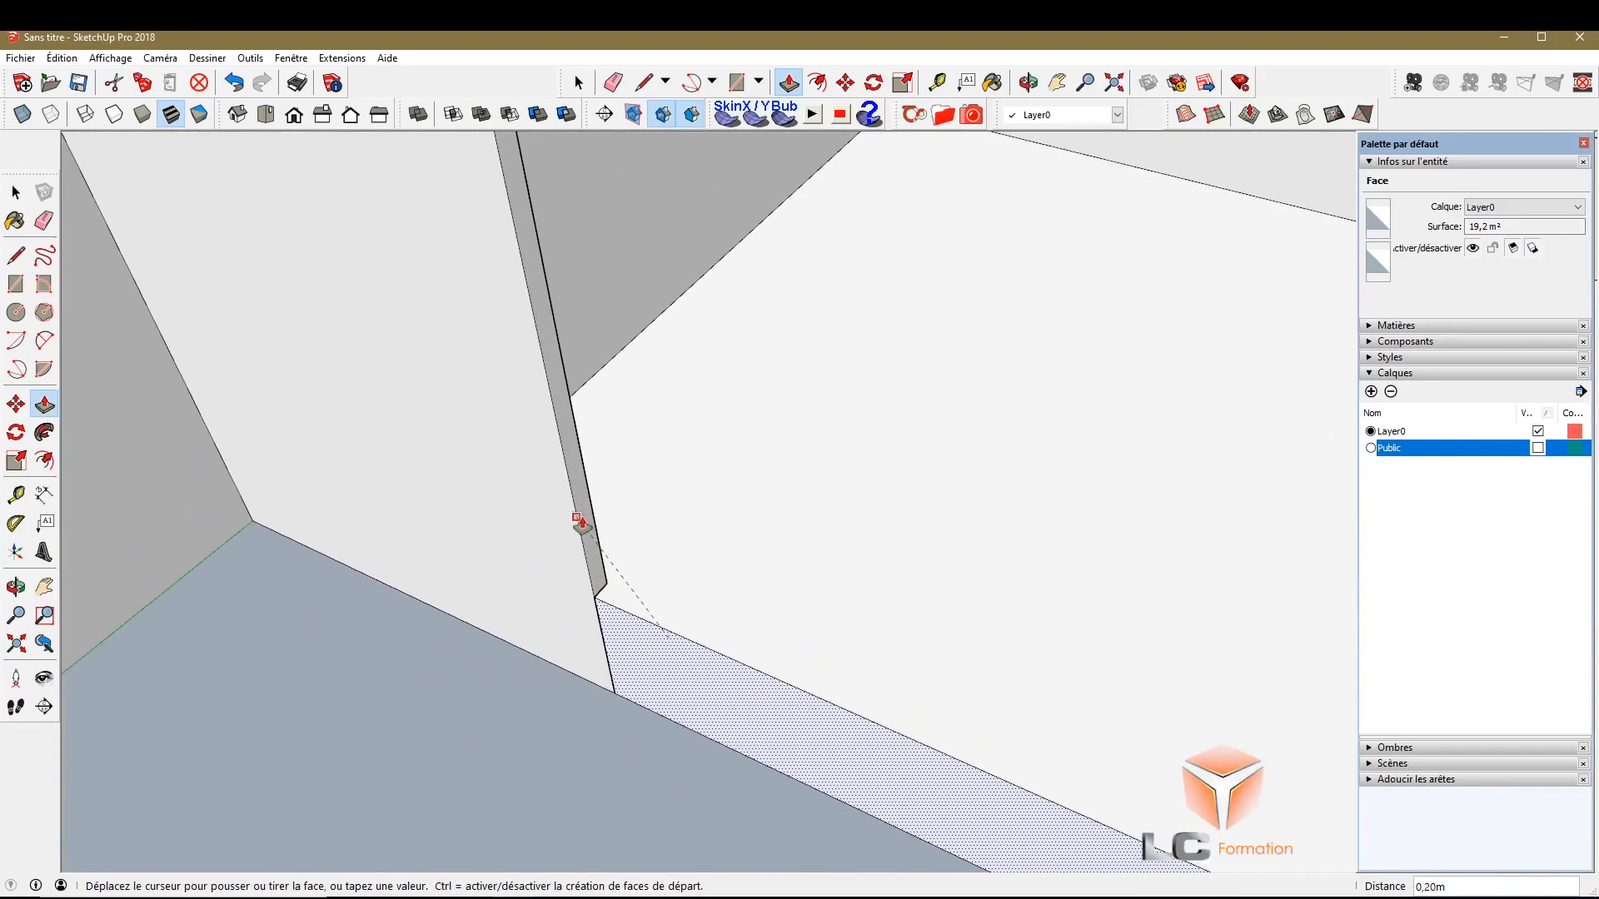
scroll(585, 567, "down", 2)
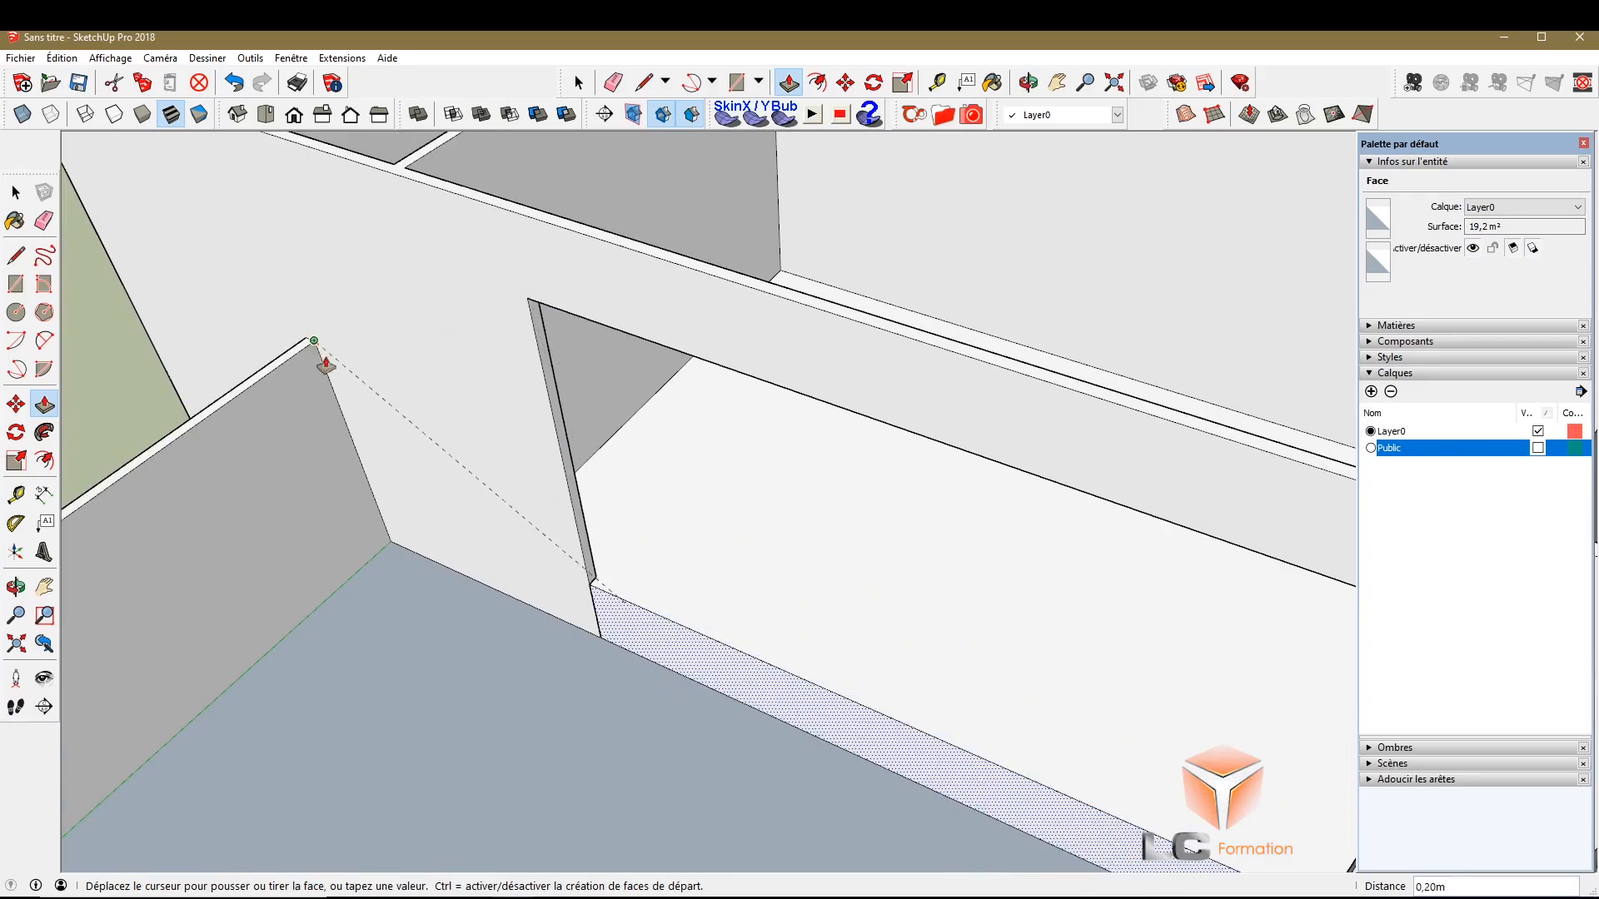
scroll(497, 475, "down", 3)
scroll(600, 564, "up", 3)
scroll(449, 457, "up", 2)
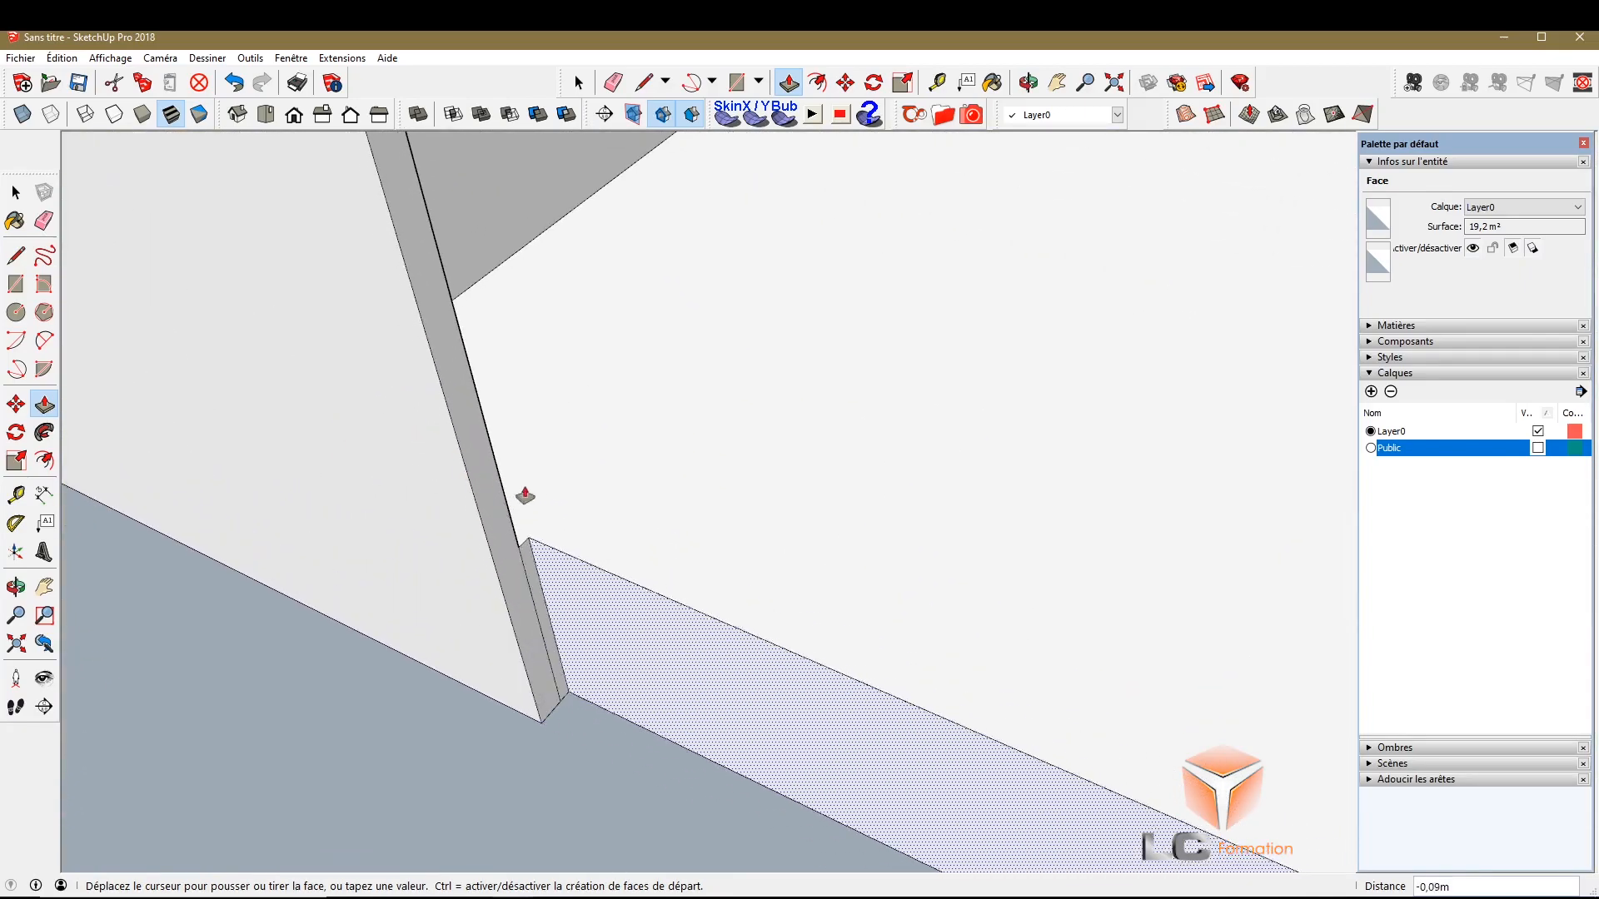
left_click(476, 500)
scroll(481, 454, "down", 5)
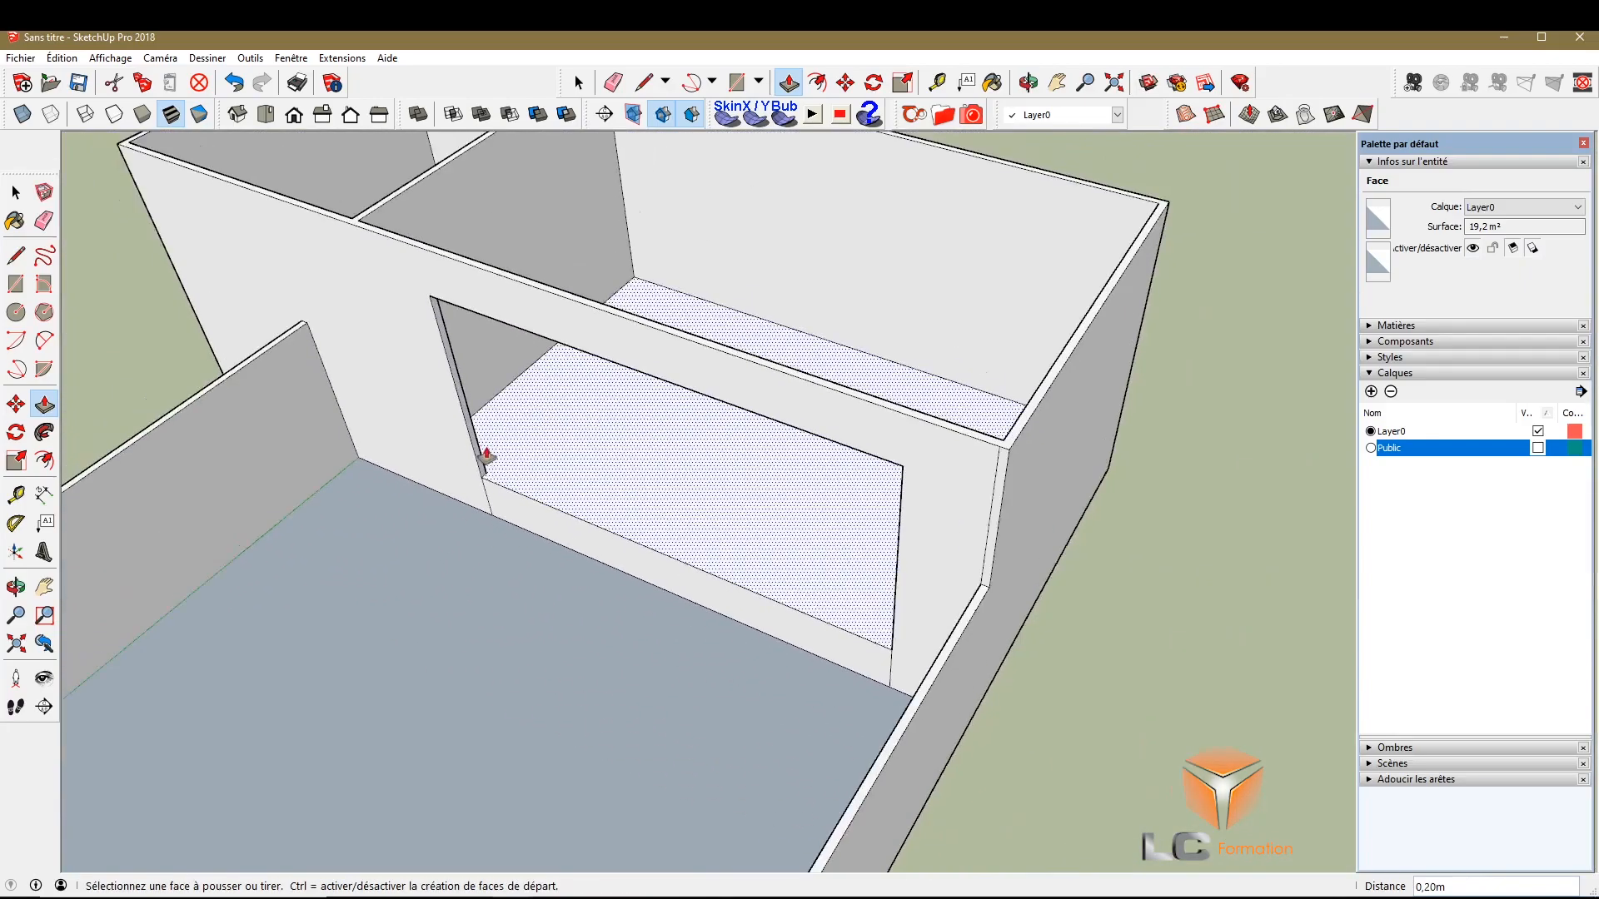
Delete the two leftover vertical edges between the riser and the wall, one under each side of the large opening
key("space")
scroll(1088, 683, "down", 2)
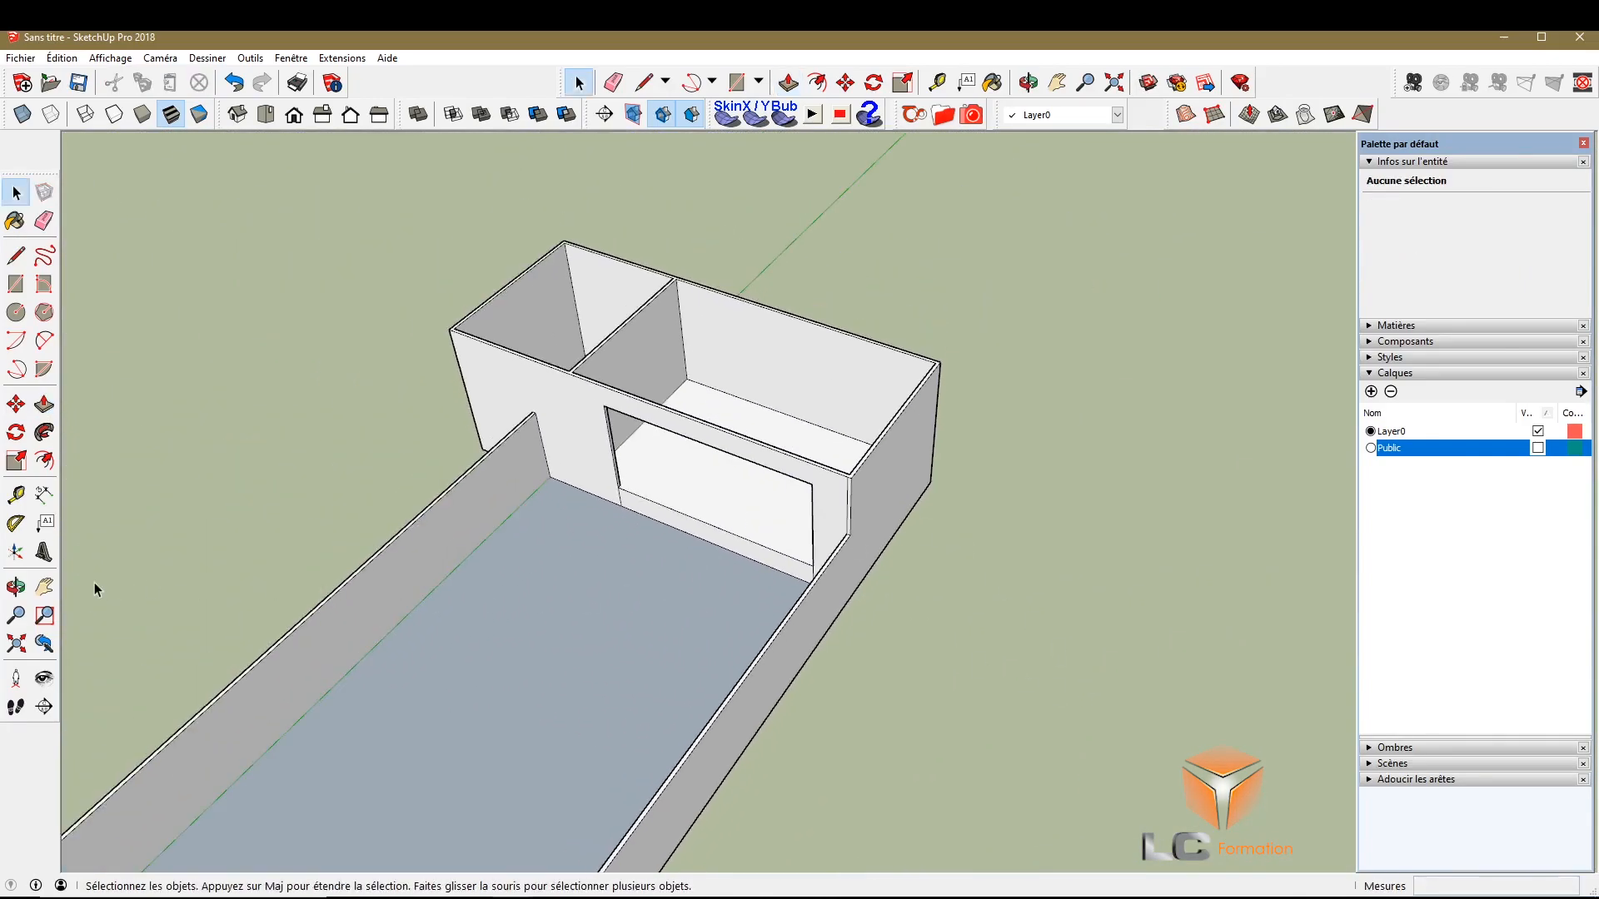
left_click(15, 588)
left_click_drag(982, 750, 999, 461)
scroll(699, 492, "up", 8)
key("space")
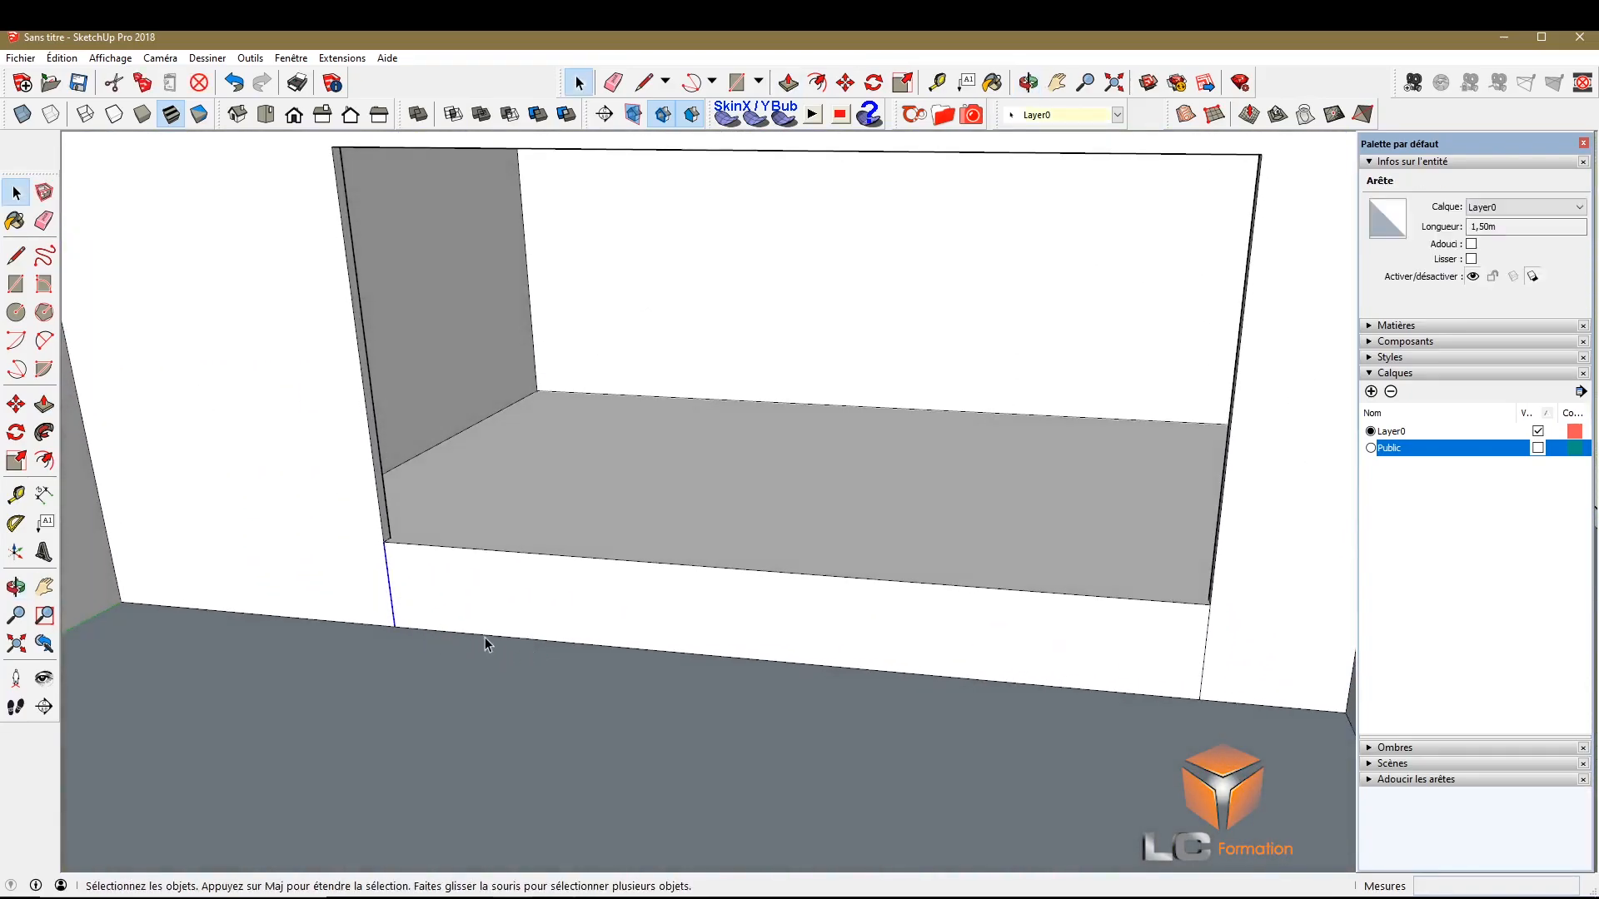
key("Delete")
left_click(1195, 660)
key("Delete")
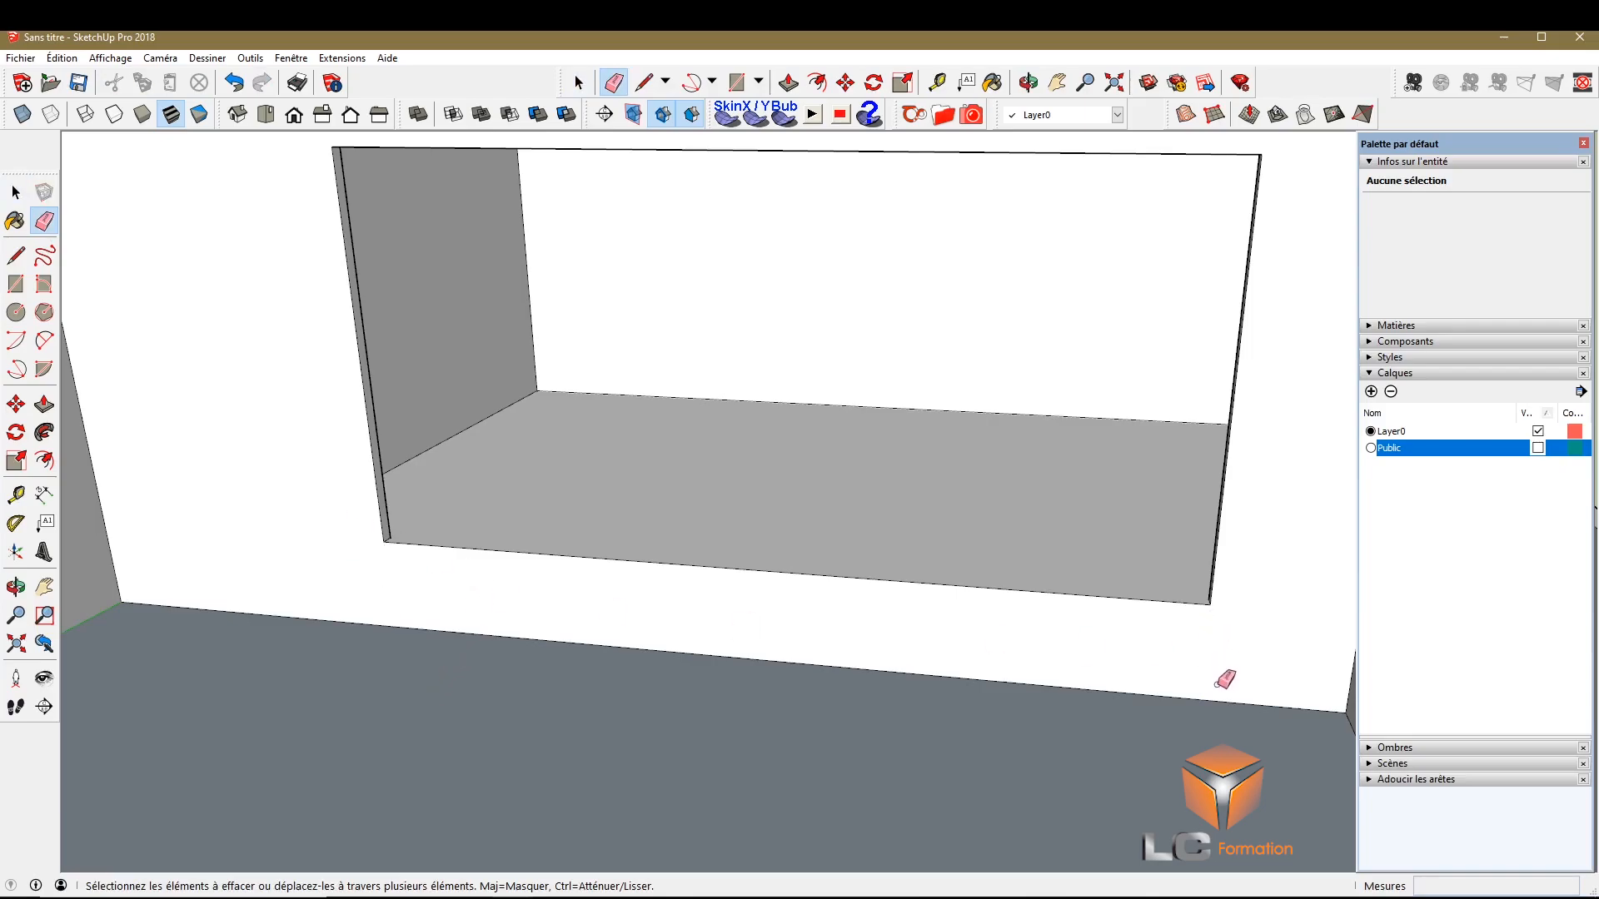
Examine the whole building from several angles, including the large opening, the main hall's floor and its long side walls
scroll(1224, 672, "down", 6)
left_click(16, 588)
left_click_drag(1011, 614, 793, 743)
scroll(607, 746, "up", 6)
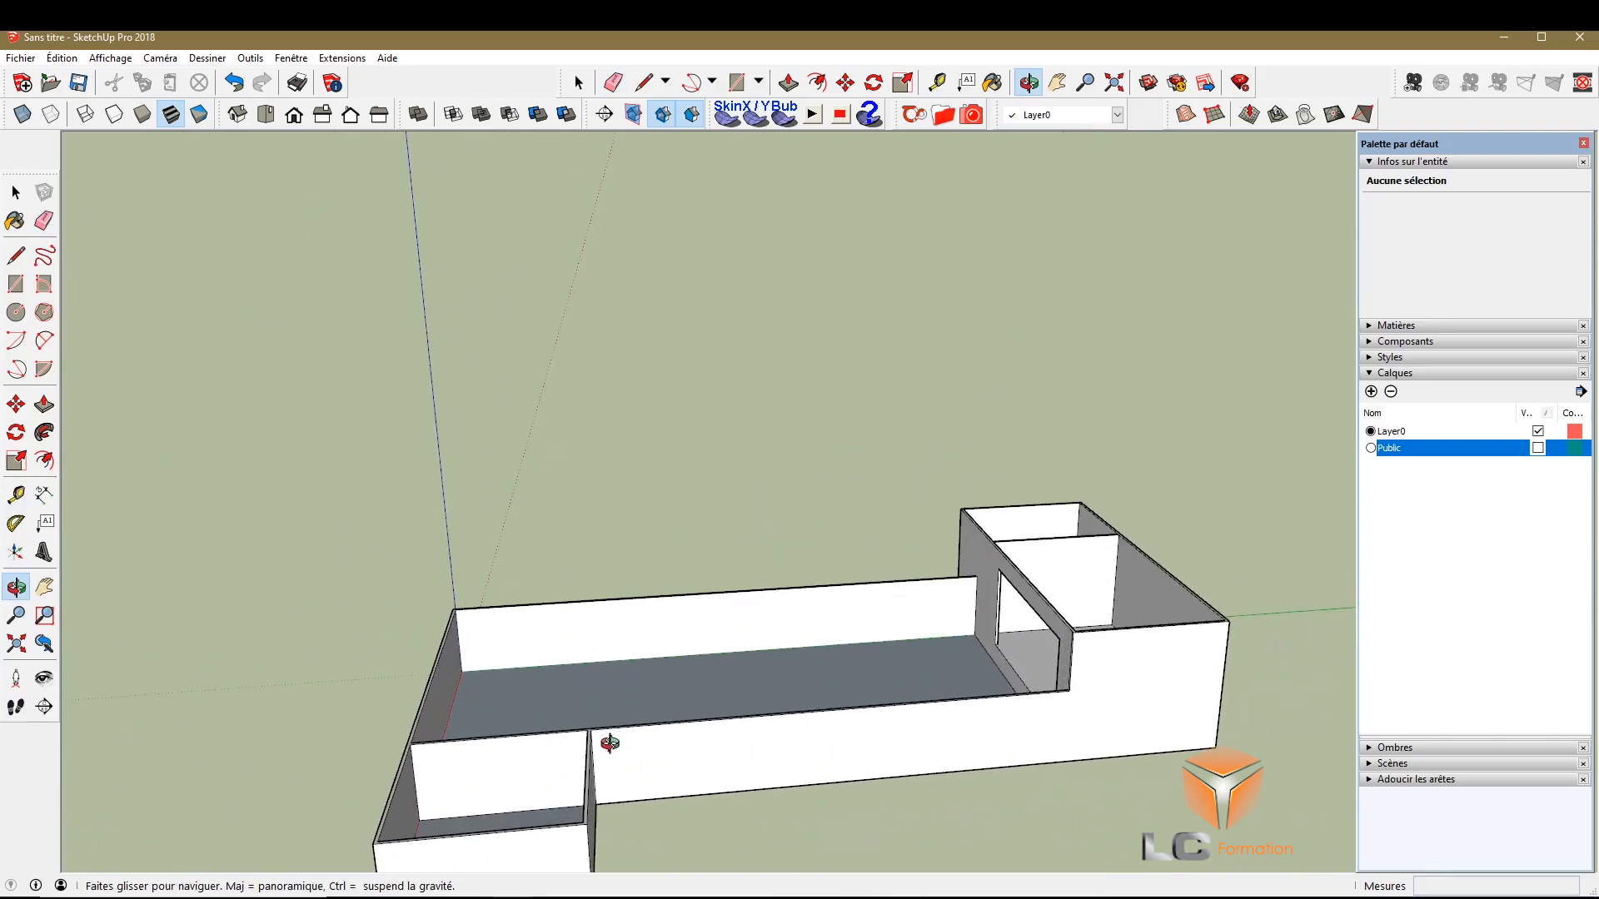
left_click_drag(902, 739, 1033, 866)
left_click_drag(824, 771, 1142, 755)
left_click_drag(895, 583, 1183, 583)
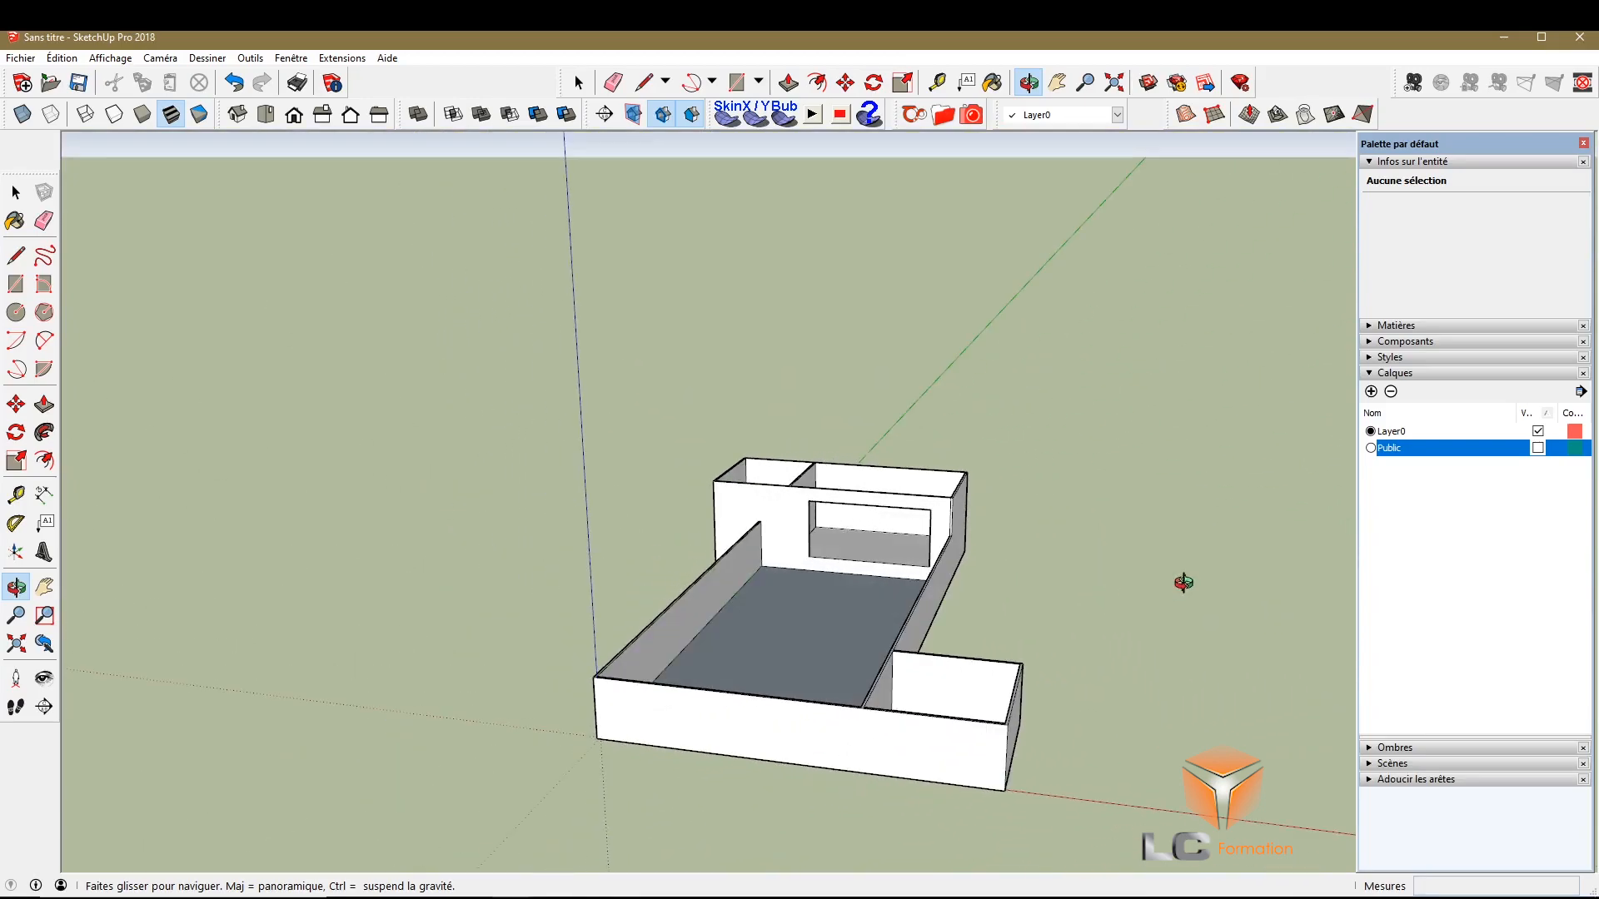
scroll(671, 497, "up", 10)
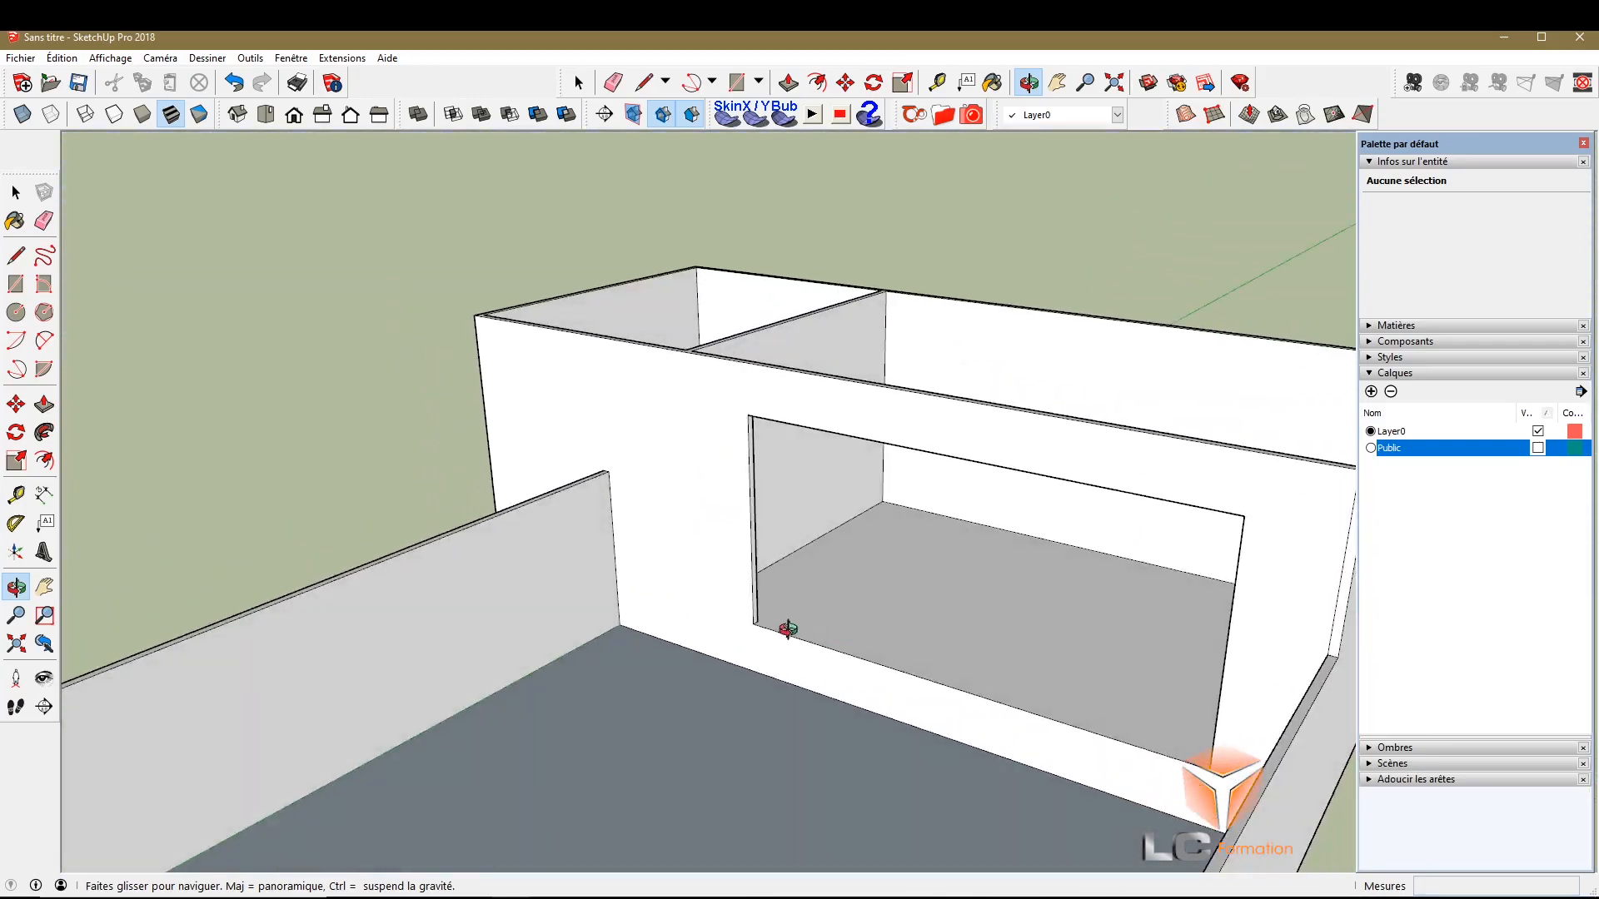
scroll(788, 629, "down", 10)
left_click_drag(875, 632, 467, 771)
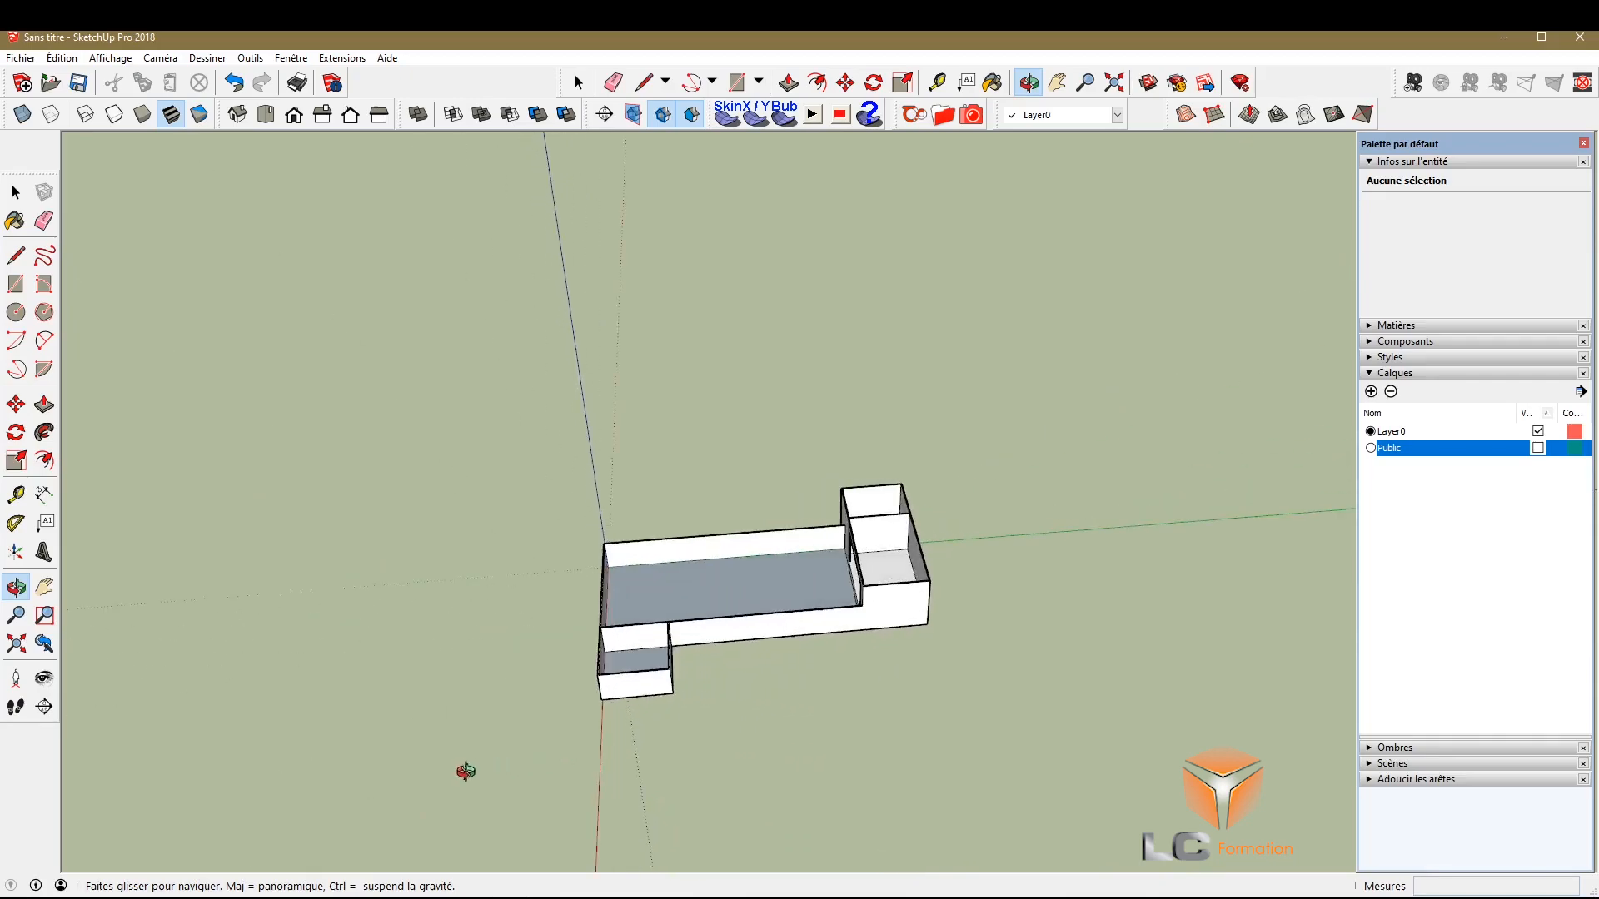
scroll(689, 609, "up", 4)
scroll(689, 609, "up", 8)
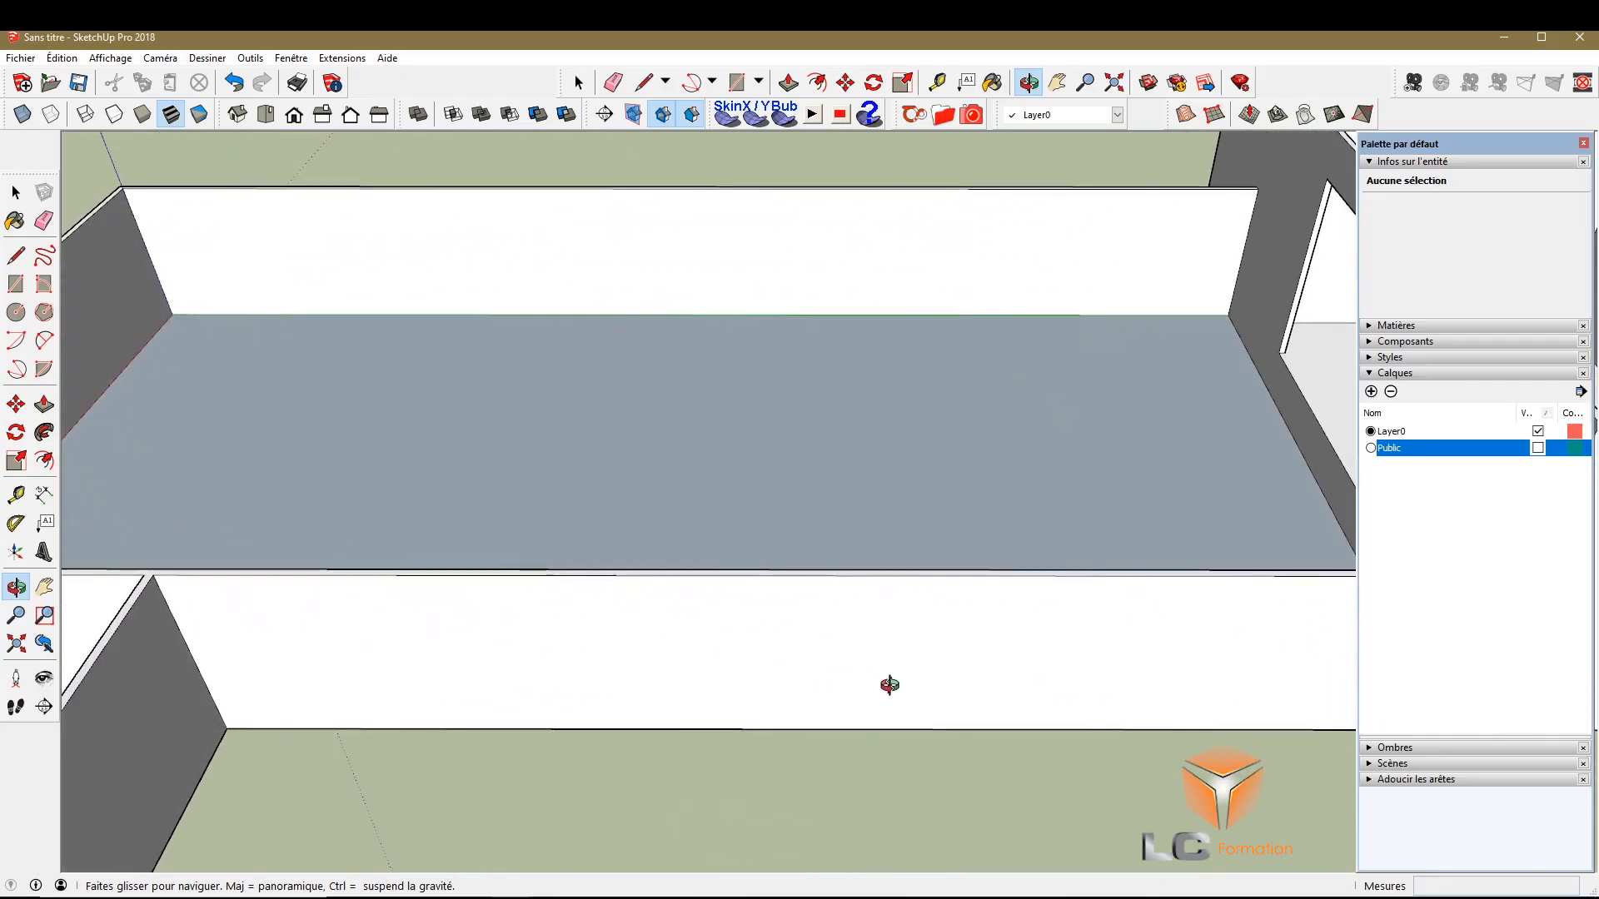
left_click_drag(934, 708, 883, 724)
scroll(899, 703, "down", 2)
left_click_drag(993, 593, 679, 454)
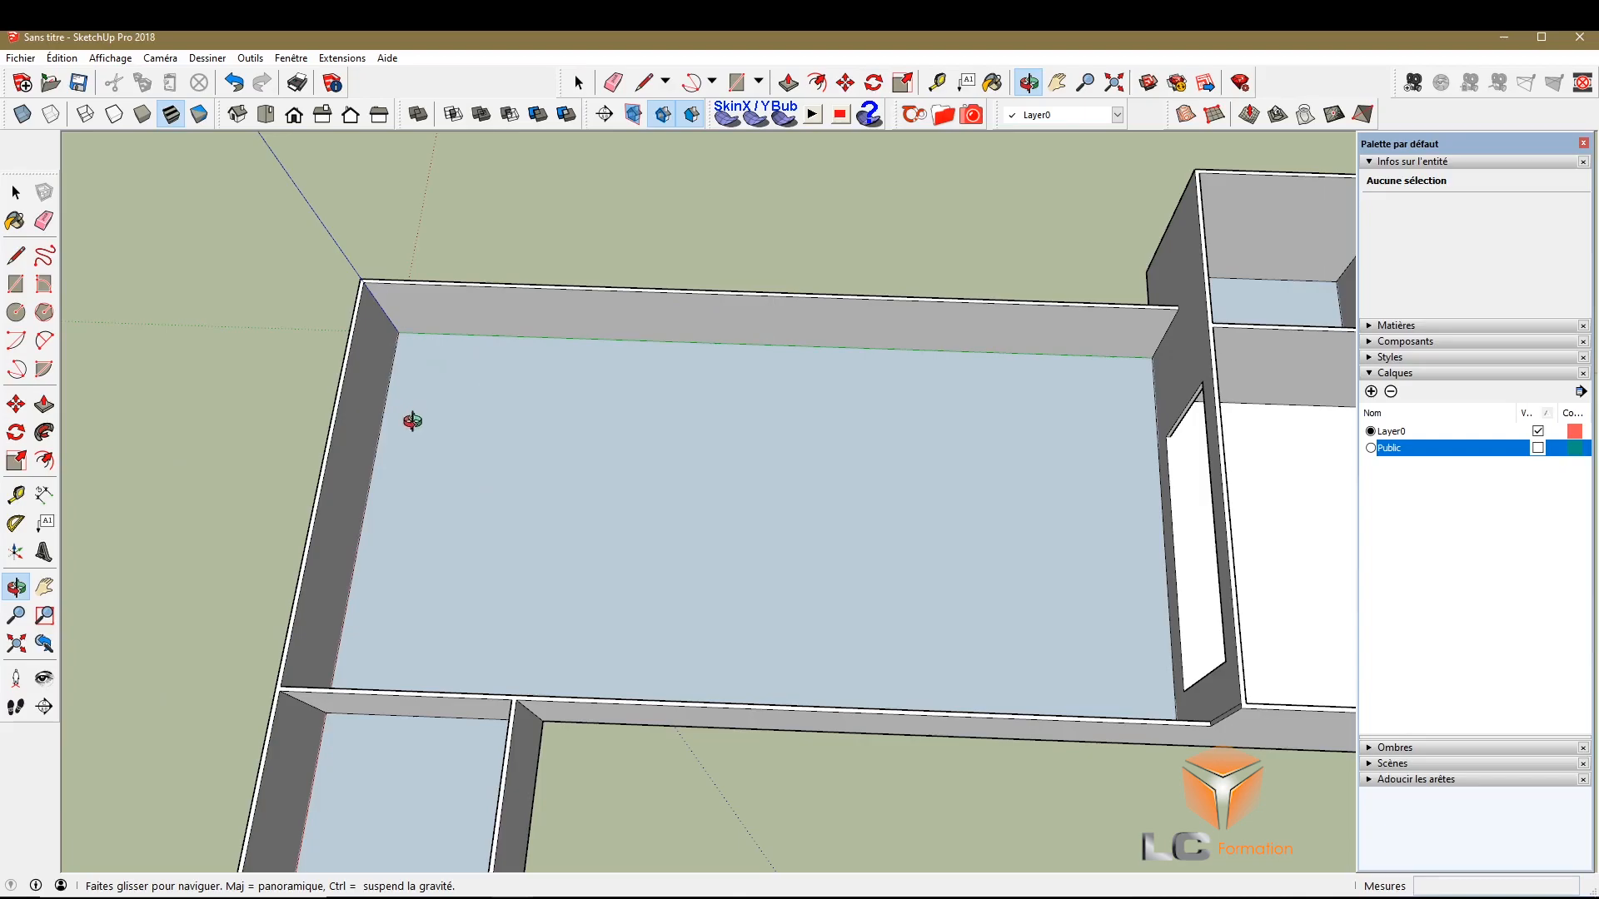
left_click_drag(965, 470, 774, 493)
left_click_drag(1049, 681, 770, 671)
left_click_drag(996, 678, 792, 635)
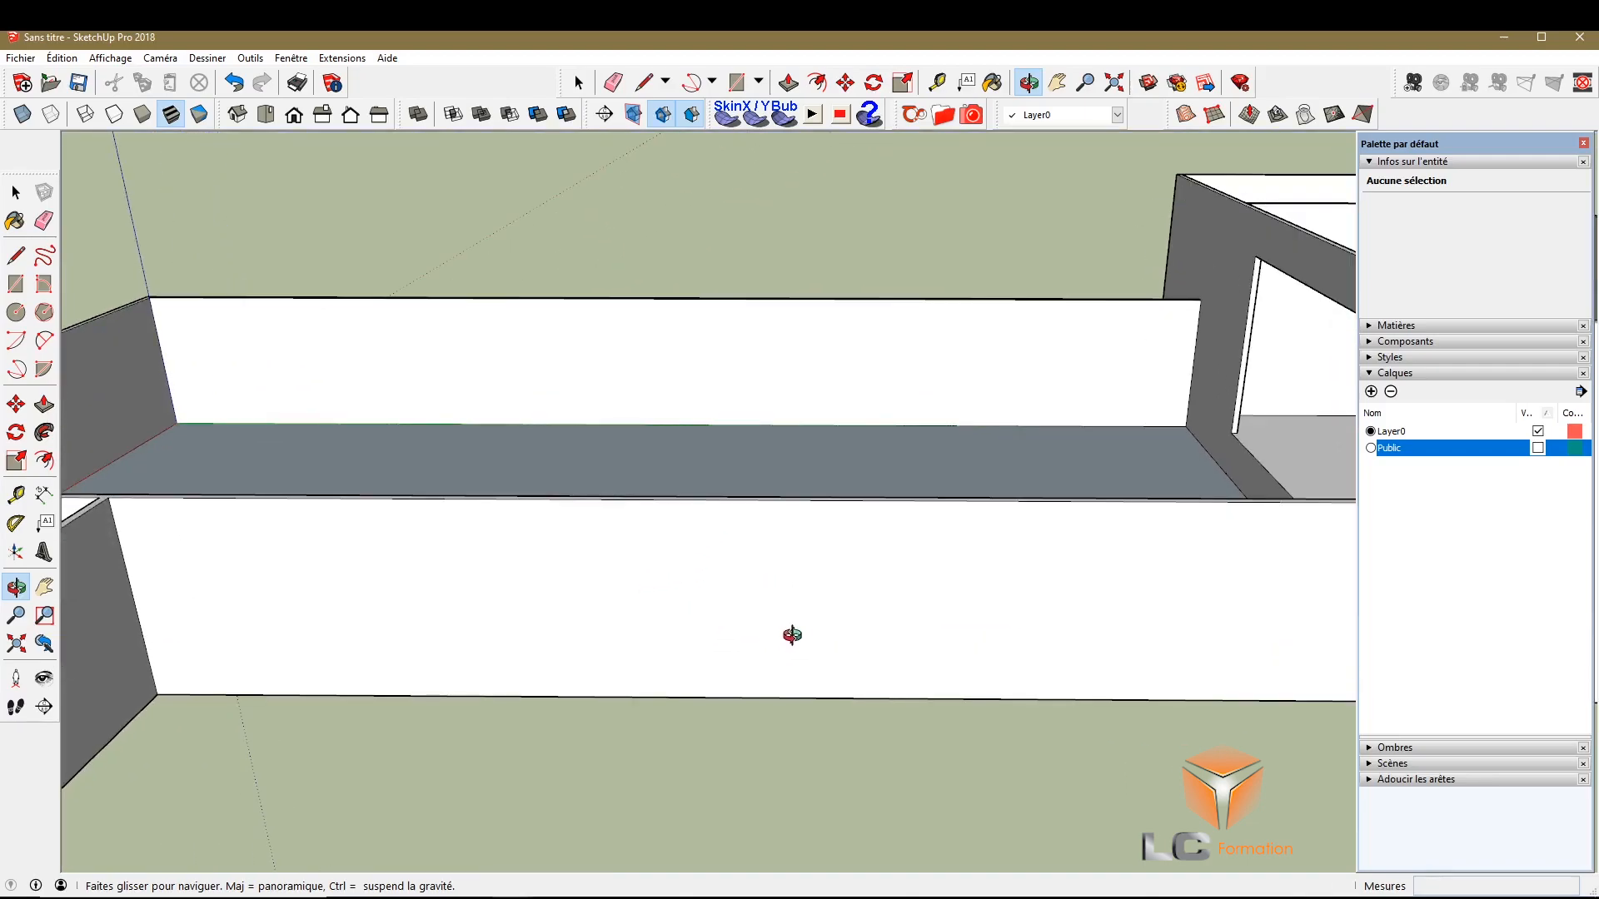
Try placing a vertical guide on the long outer wall, 4 m from its corner with the projecting end room
left_click(16, 494)
scroll(450, 500, "down", 3)
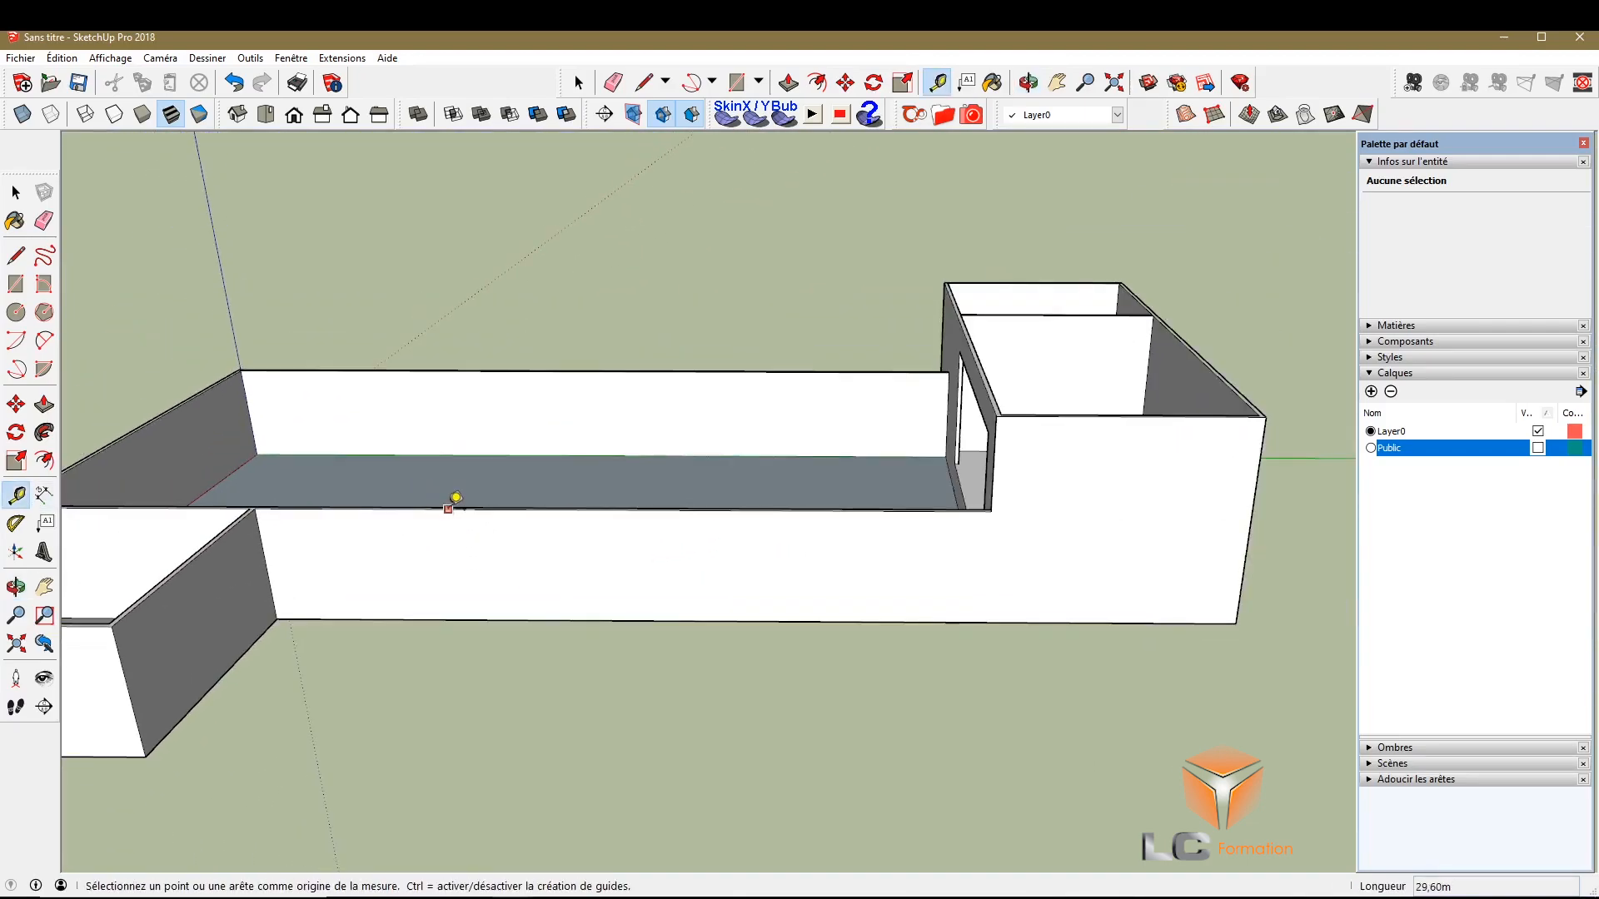
scroll(427, 560, "up", 2)
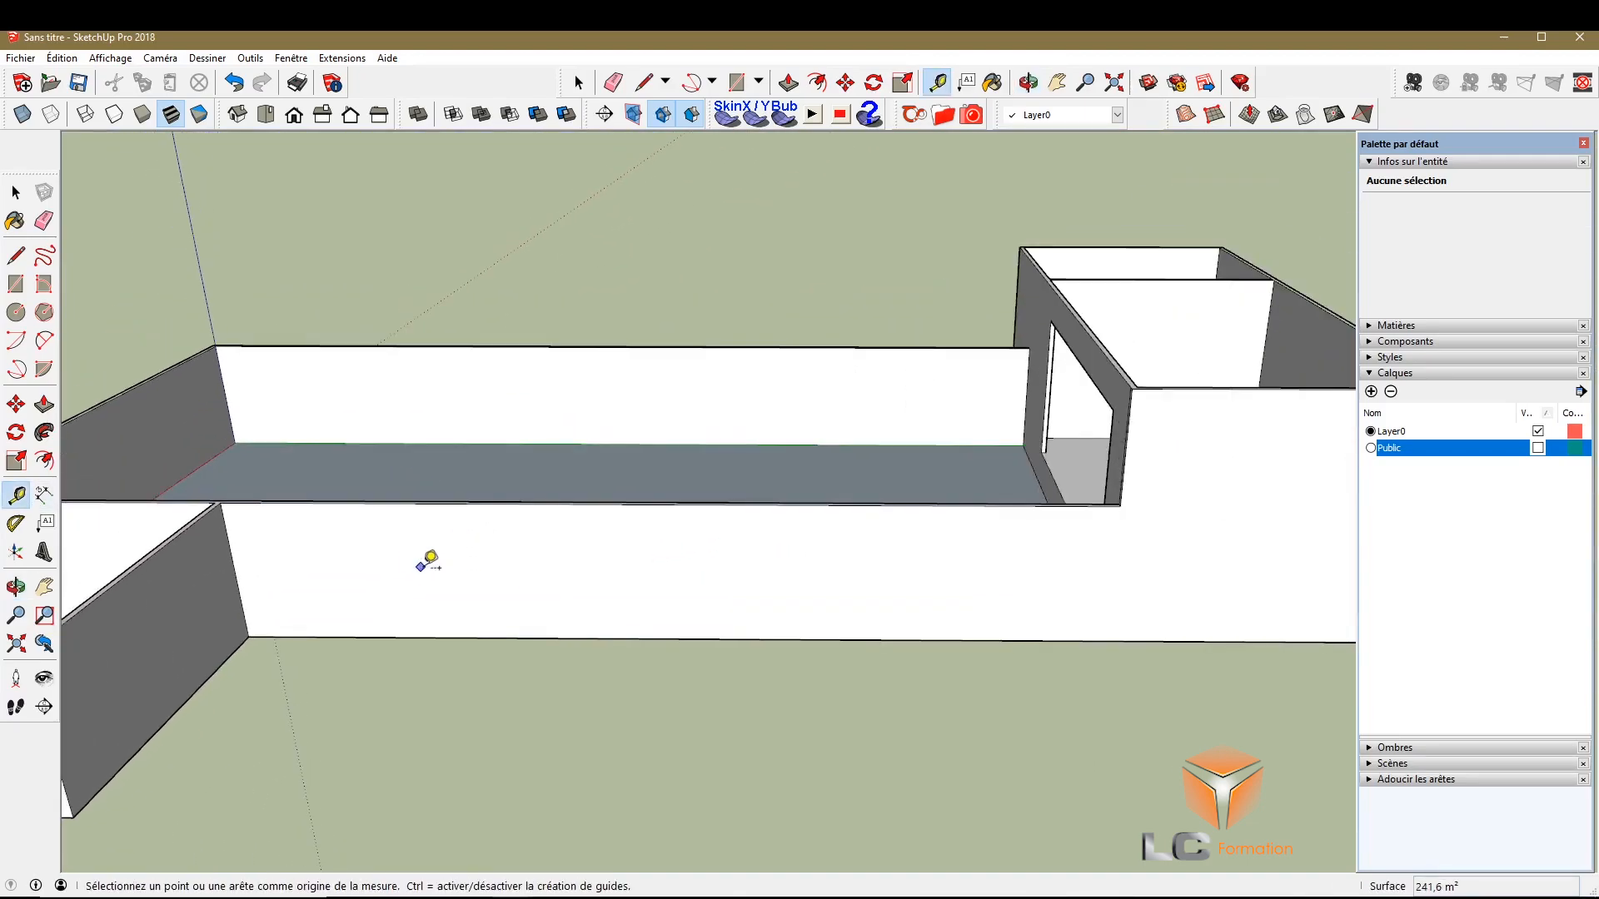
left_click(240, 600)
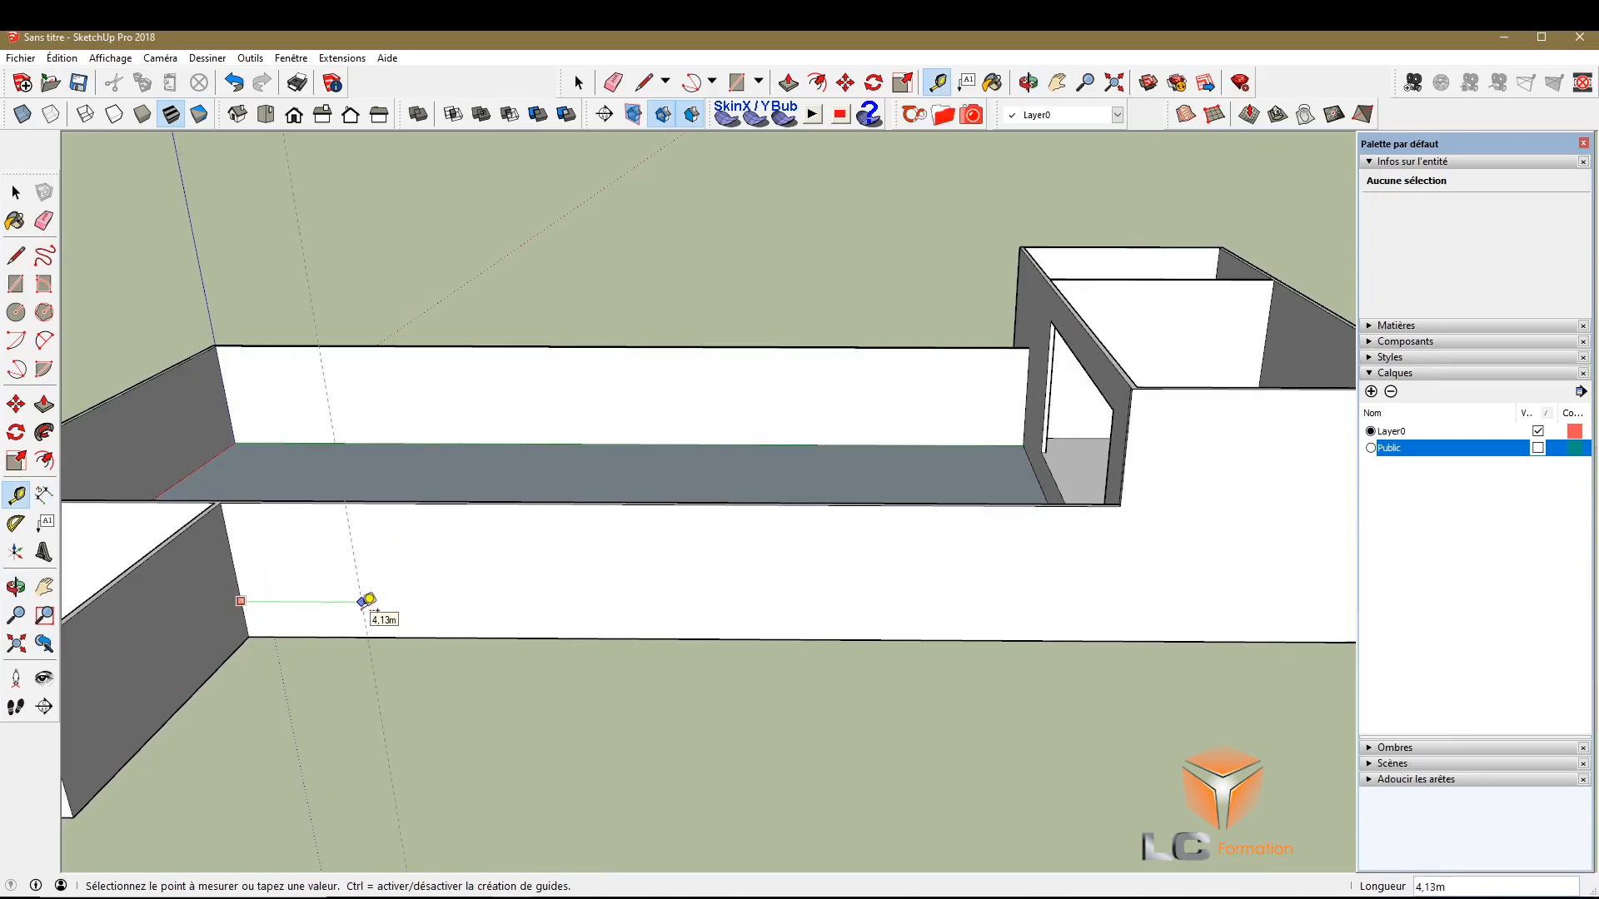
left_click(360, 600)
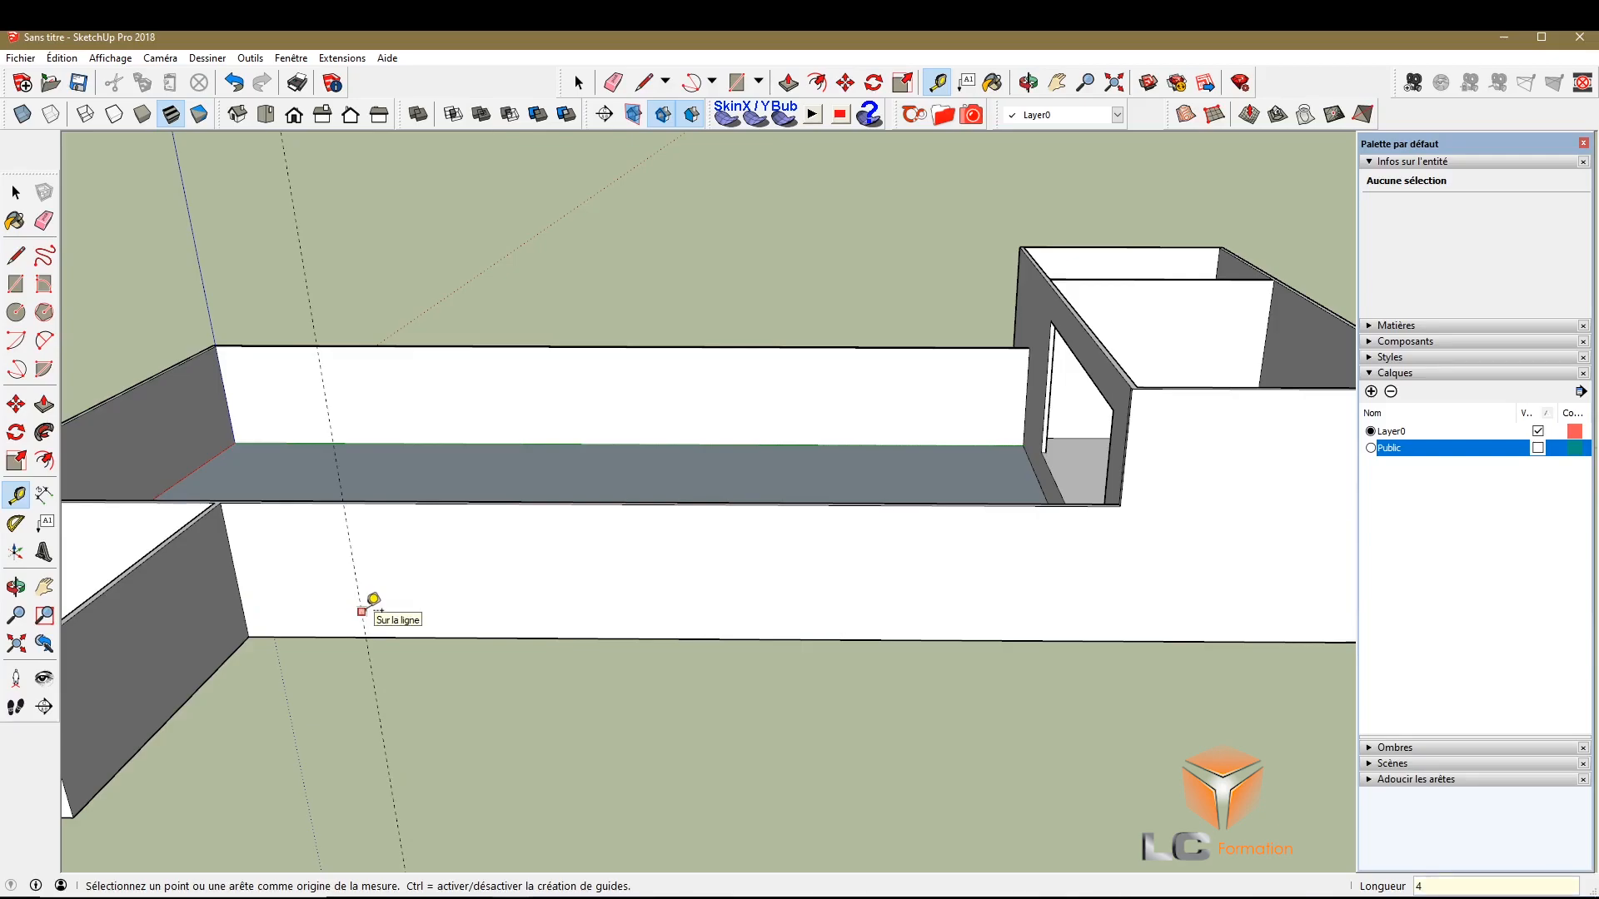
key("ctrl+z")
Mark the first opening on the long outer wall with vertical guides 4 m from the projecting room's corner and 2.2 m farther along
scroll(287, 522, "up", 1)
left_click(16, 587)
left_click_drag(575, 627, 200, 517)
left_click(30, 498)
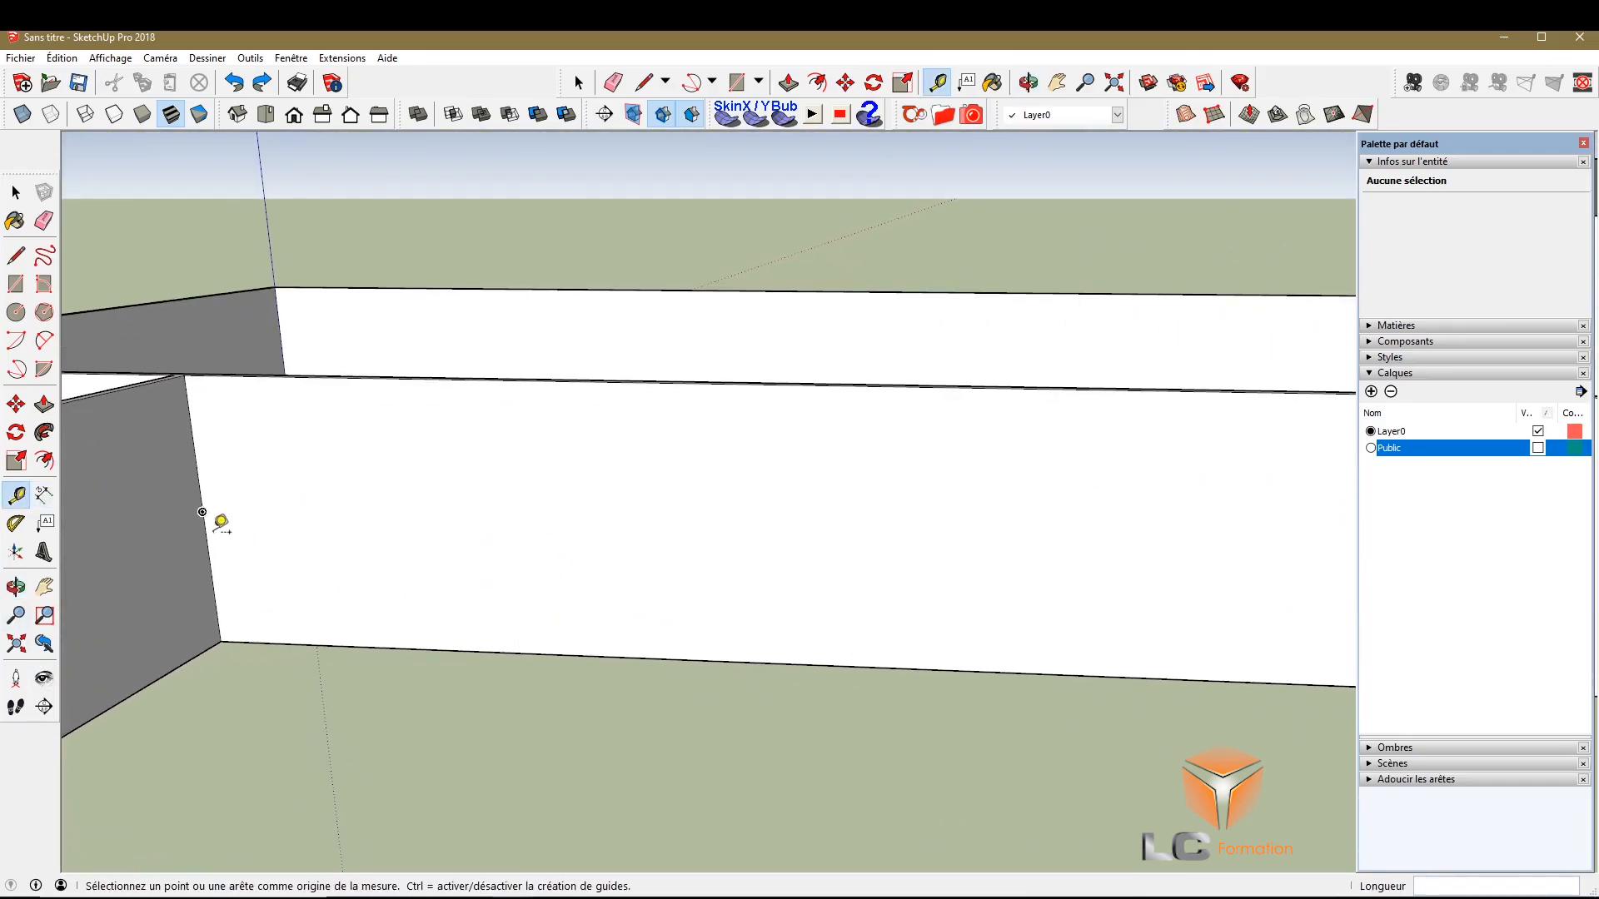
left_click(208, 555)
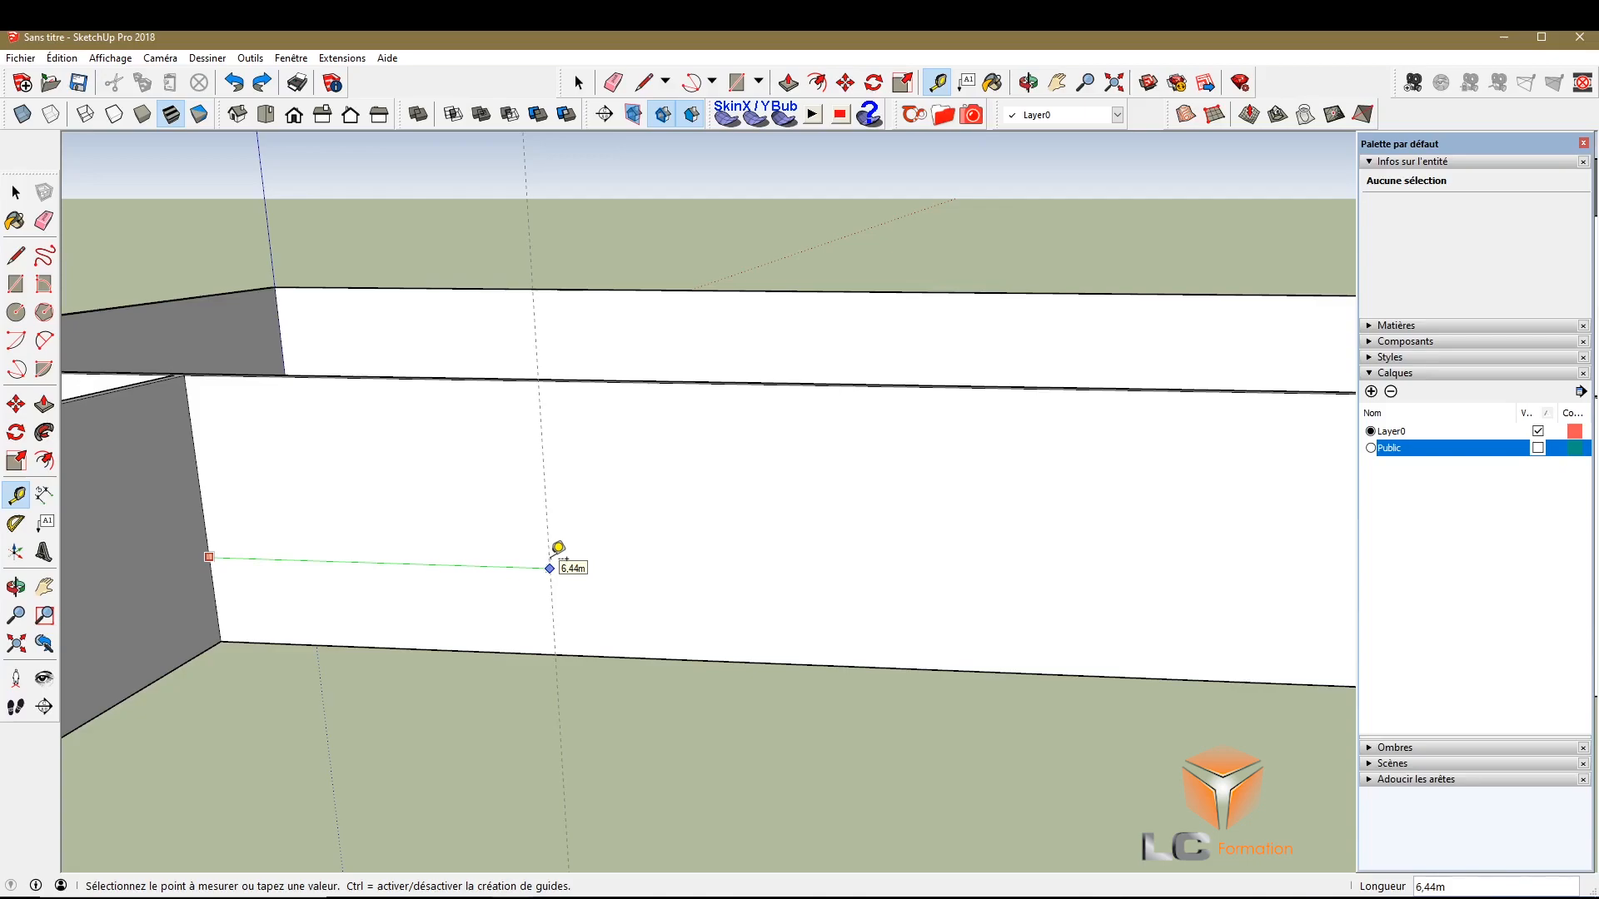
scroll(366, 523, "down", 3)
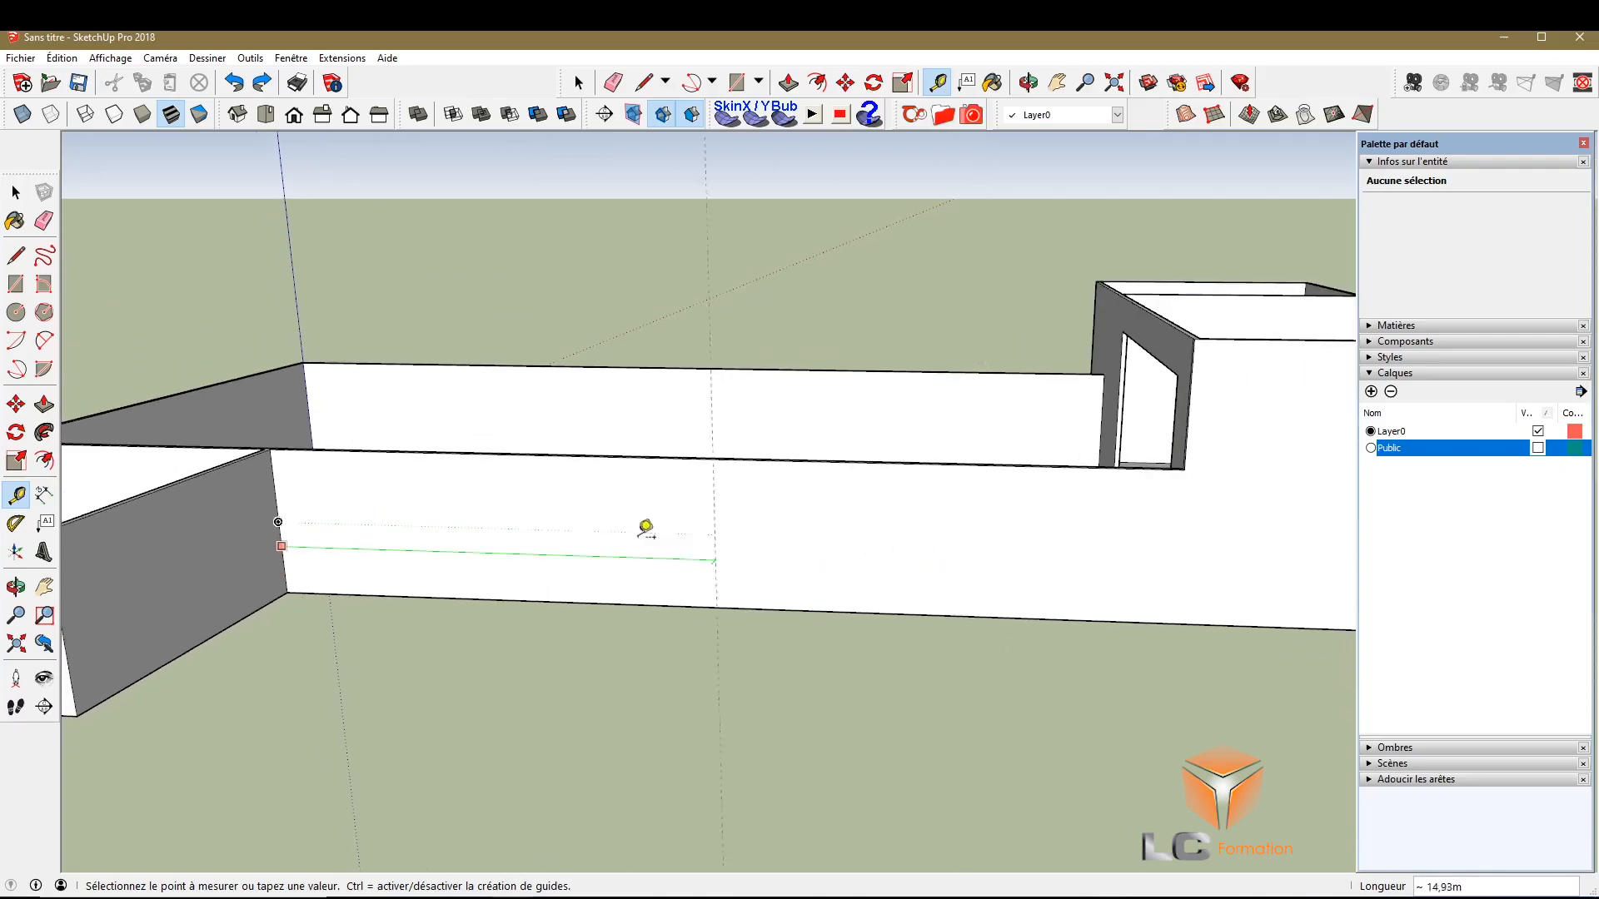
scroll(466, 493, "up", 5)
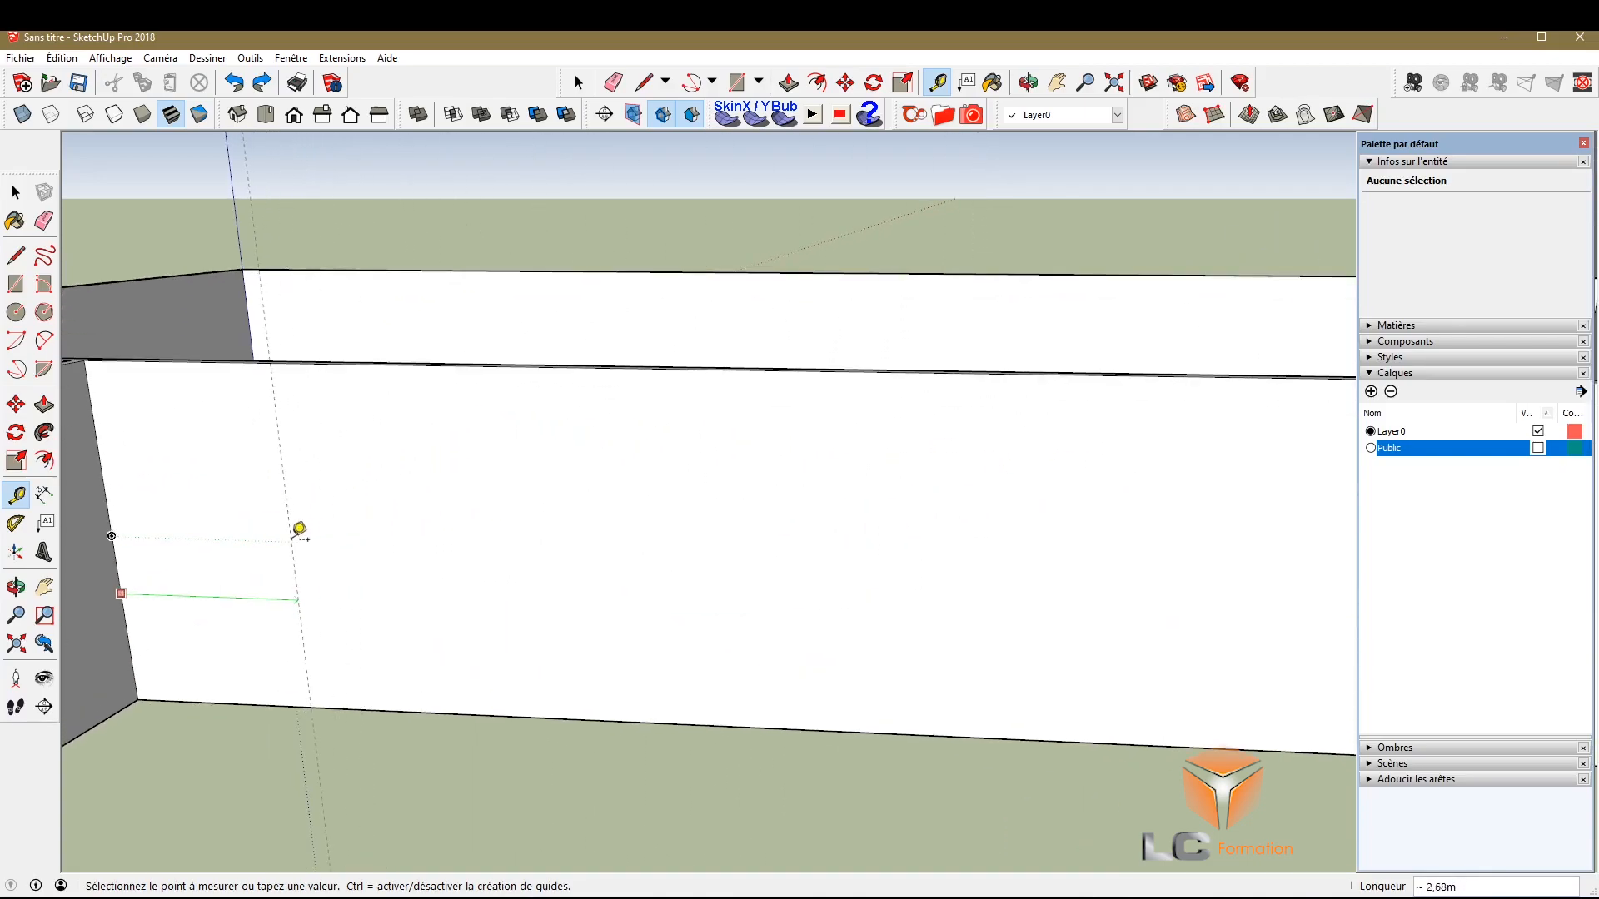
left_click(297, 526)
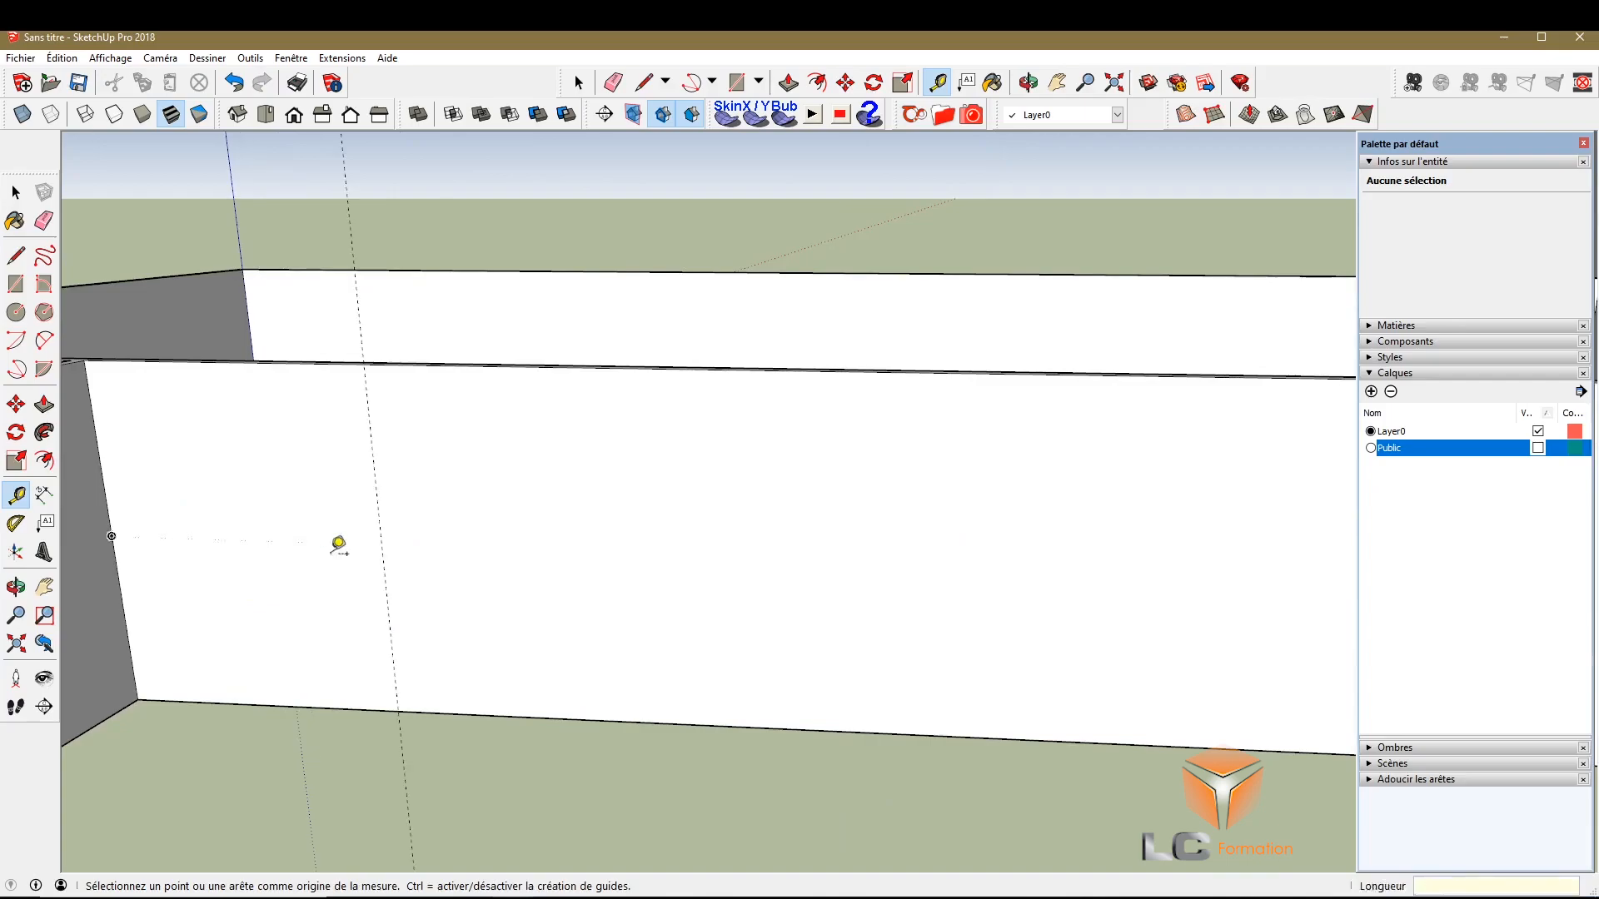
left_click(392, 629)
left_click(572, 626)
Mark the second opening with two vertical guides, one 4 m past the first opening and another 2.2 m beyond it
scroll(299, 576, "down", 2)
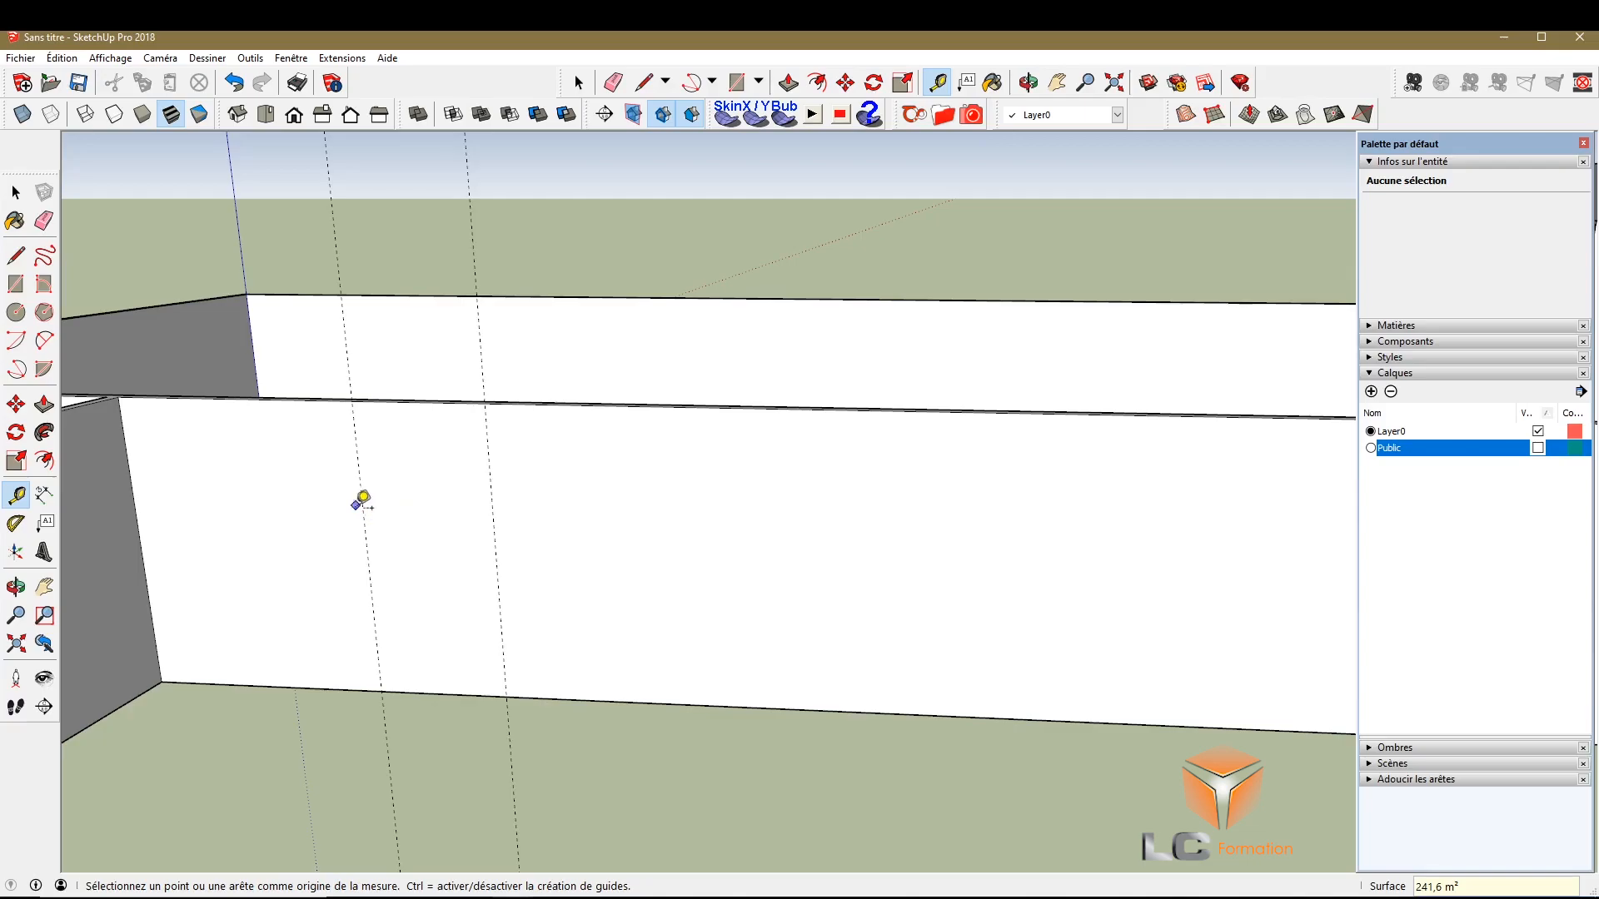
scroll(358, 537, "down", 1)
scroll(467, 583, "up", 1)
scroll(460, 575, "up", 1)
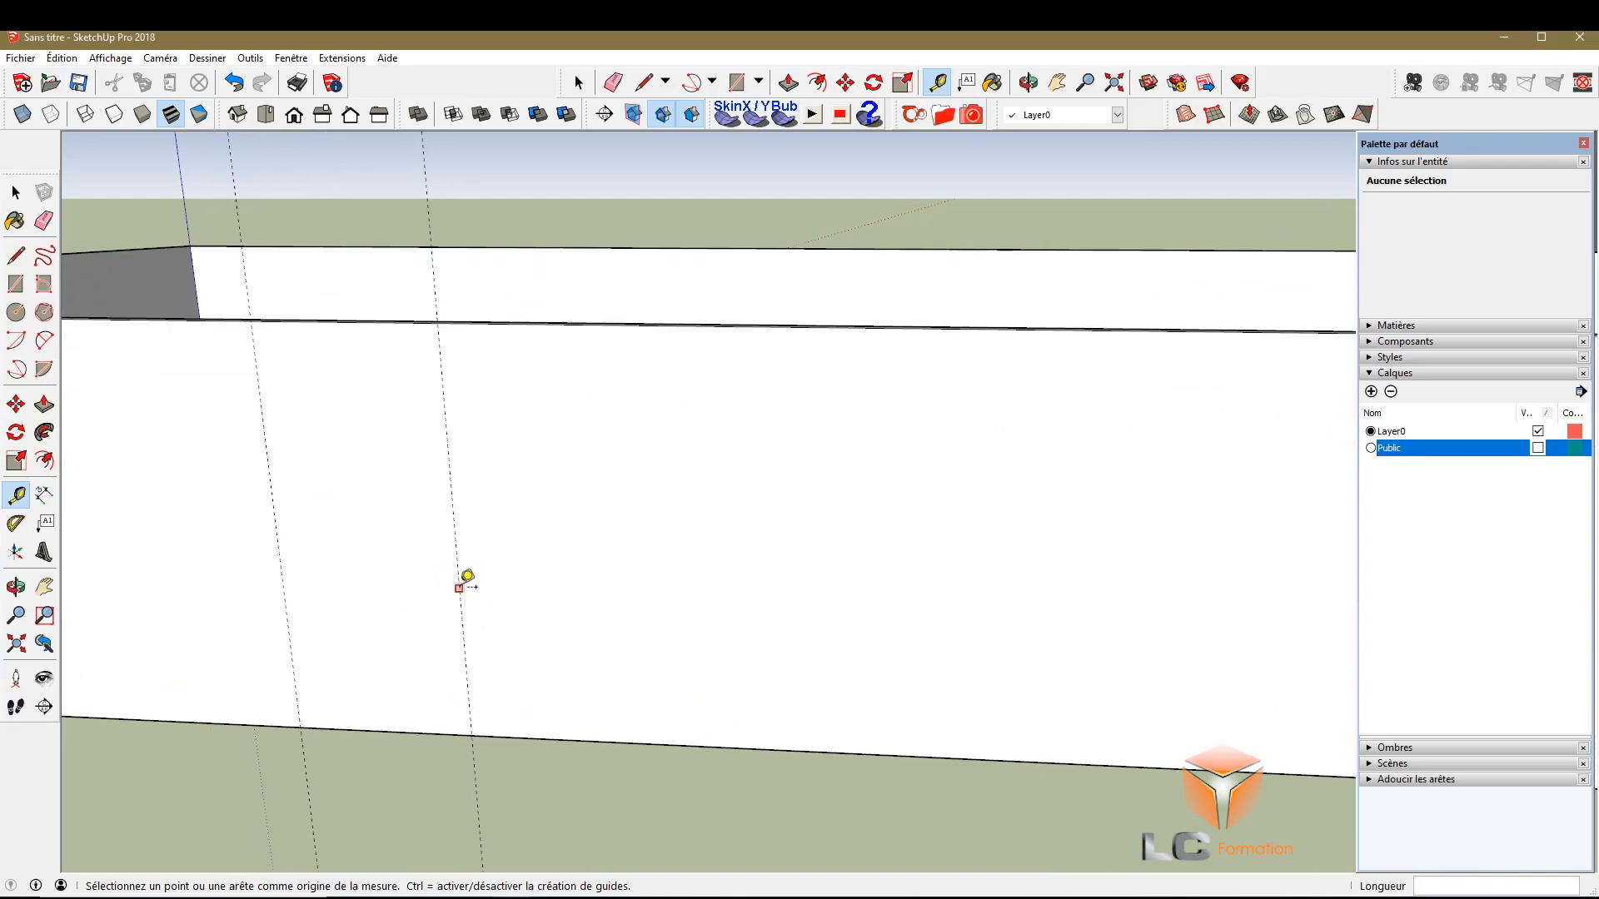
left_click(459, 588)
left_click(691, 606)
scroll(687, 613, "down", 3)
scroll(658, 620, "up", 3)
left_click(628, 626)
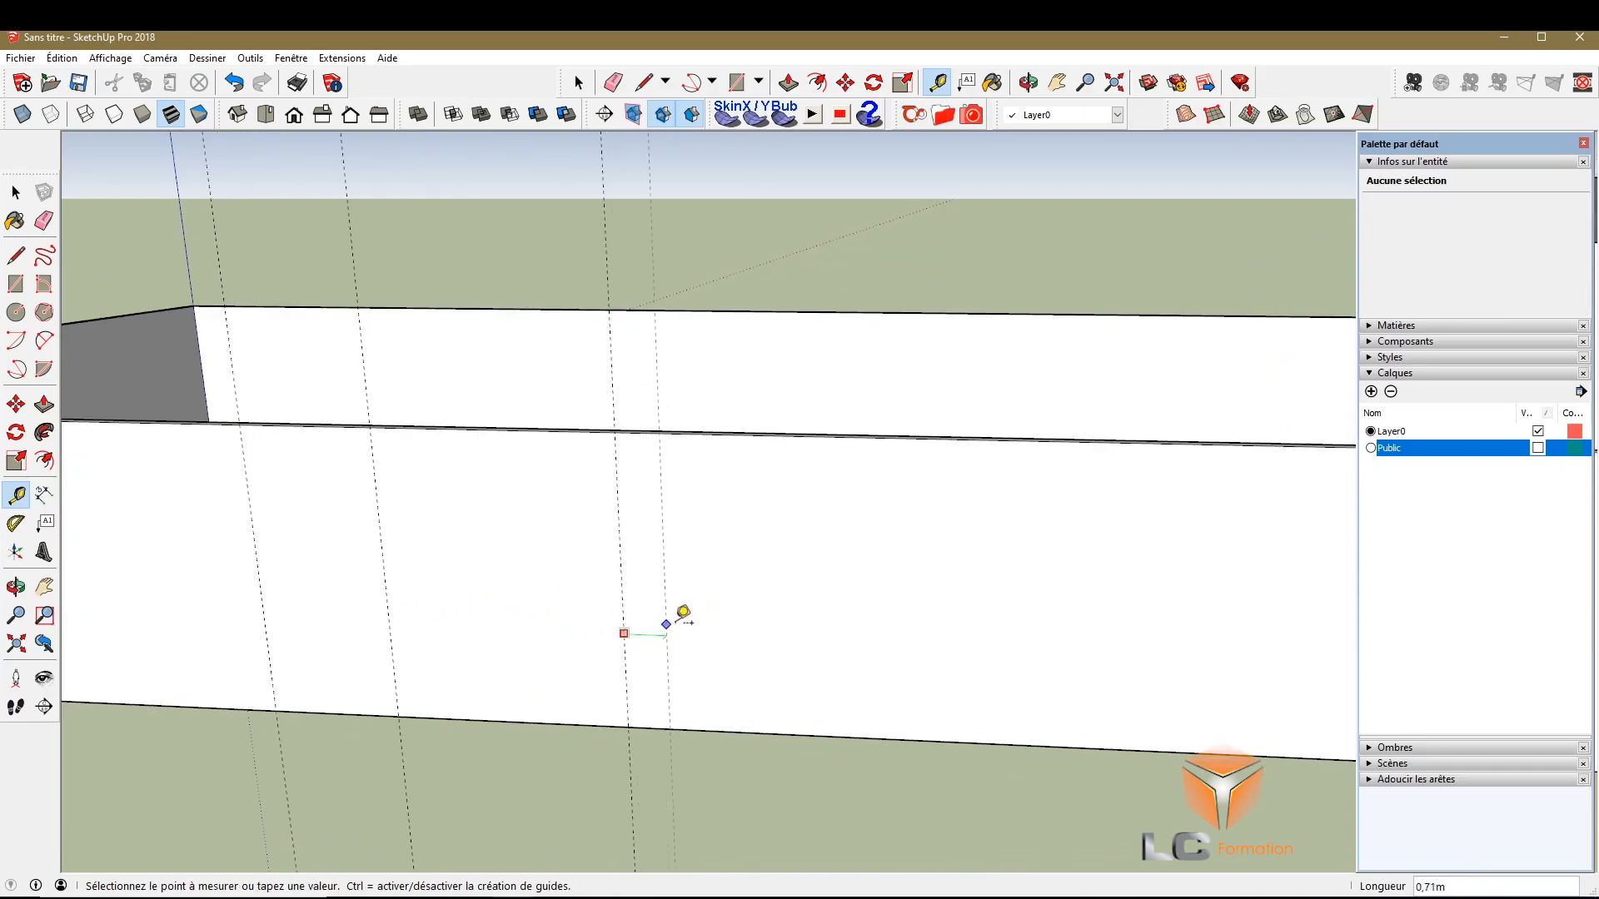
left_click(713, 618)
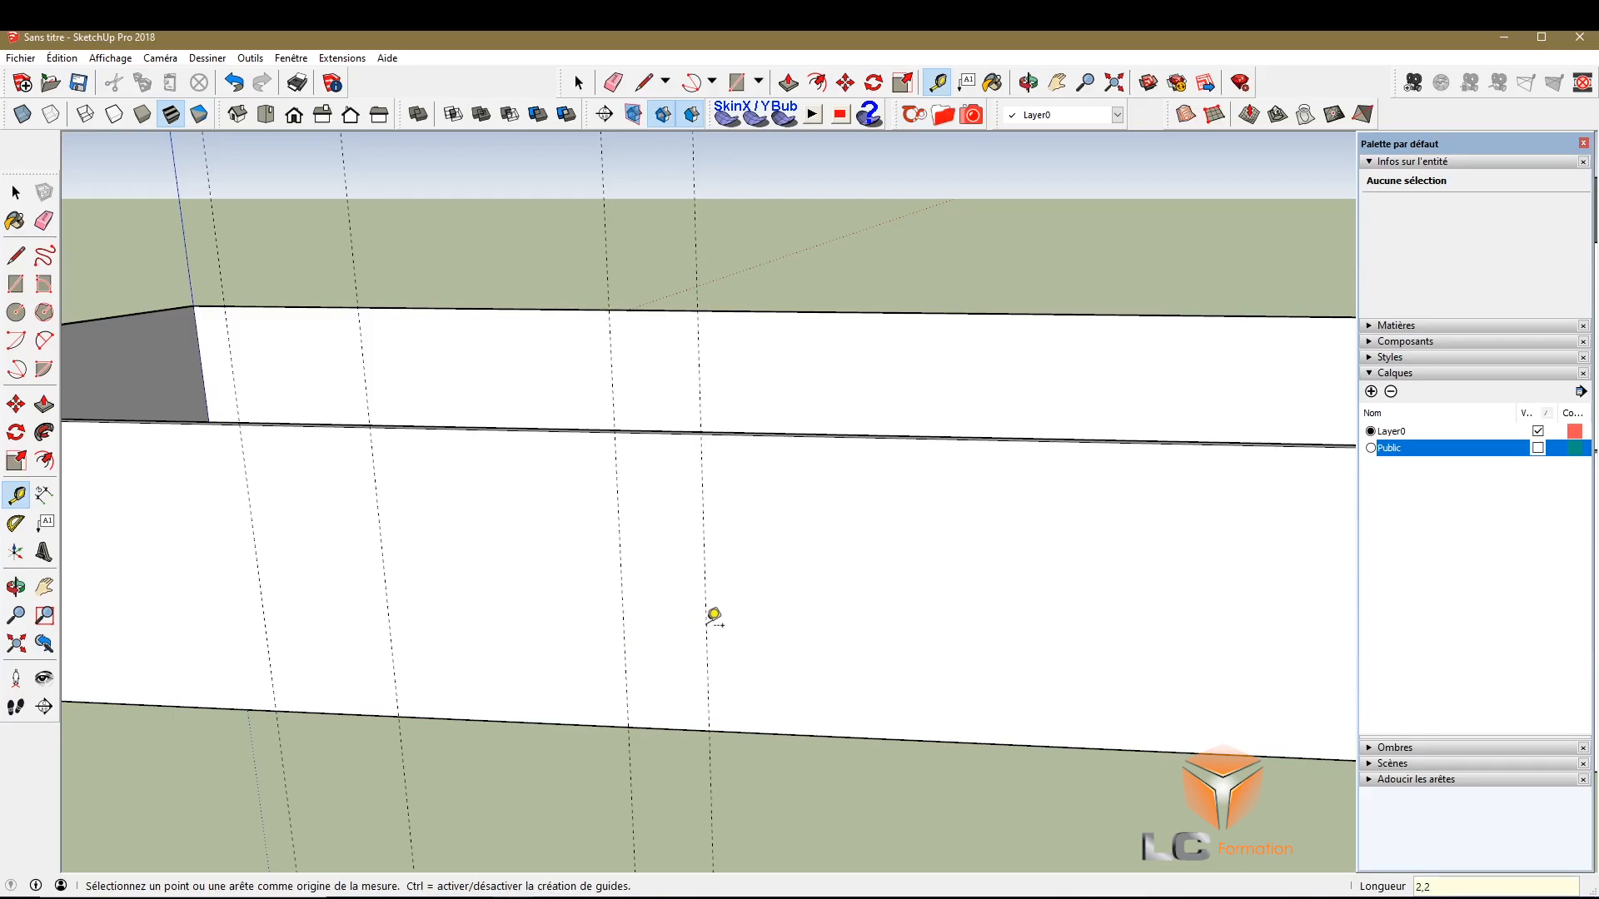
Mark the third opening with vertical guides 4 m past the second opening and 2.2 m farther along the wall
scroll(718, 599, "down", 2)
left_click(701, 625)
left_click(850, 618)
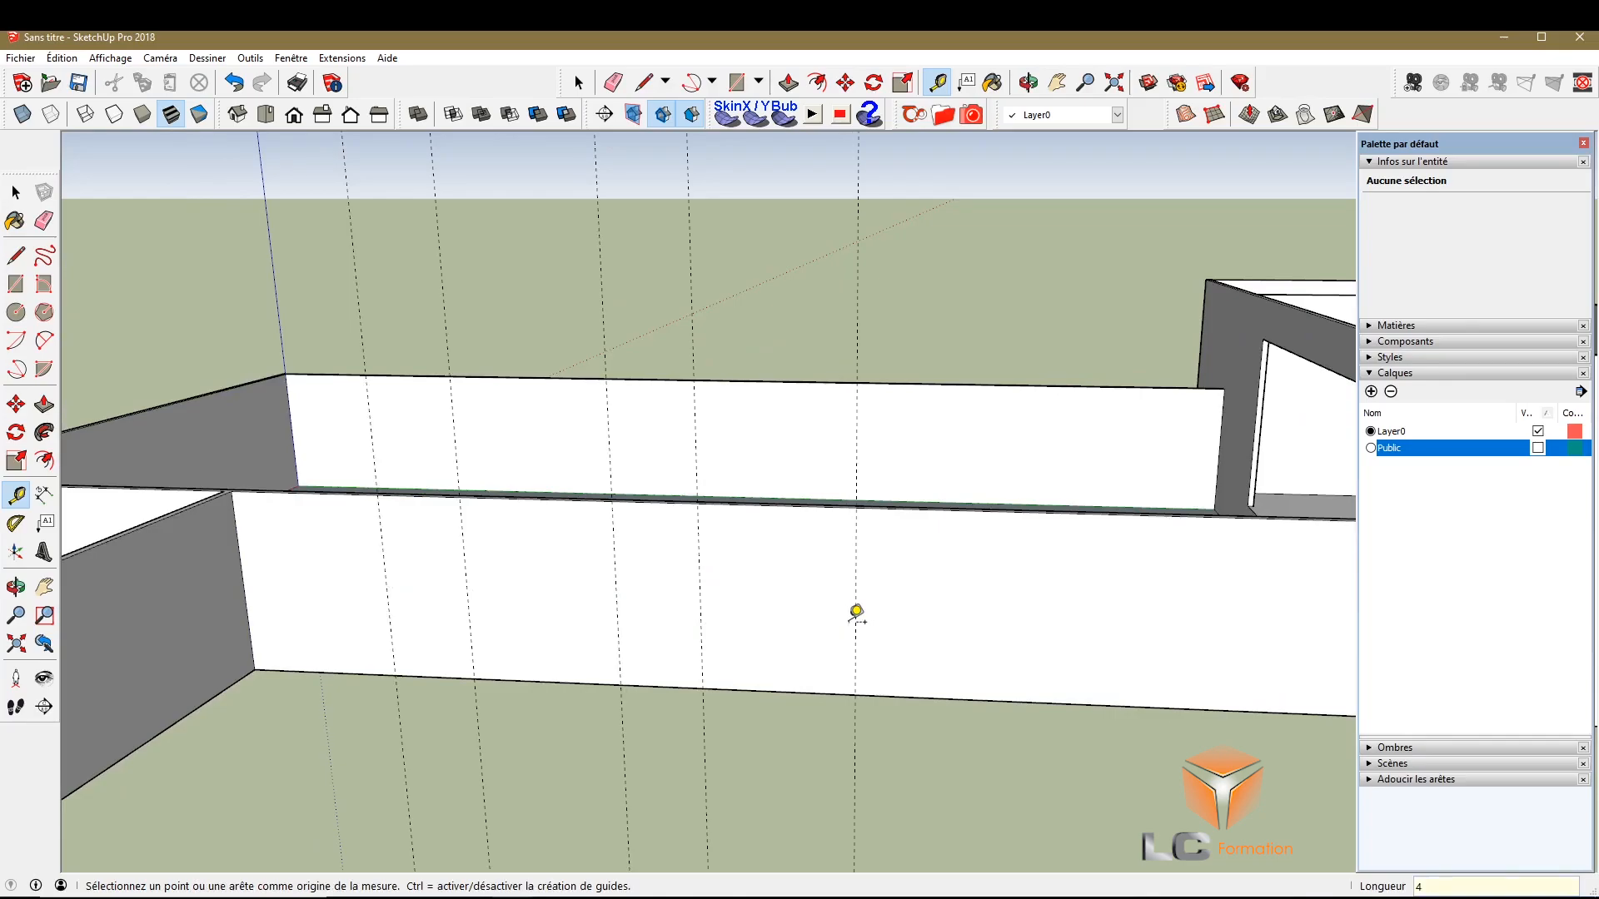
left_click(855, 627)
left_click(926, 616)
Mark the fourth opening with vertical guides 4 m past the third opening and 2.2 m farther along the wall
left_click(943, 638)
left_click(1041, 630)
left_click(1105, 635)
left_click(1130, 631)
Try placing a horizontal guide upward from the base edge of the long outer wall
scroll(308, 628, "down", 2)
scroll(325, 659, "up", 3)
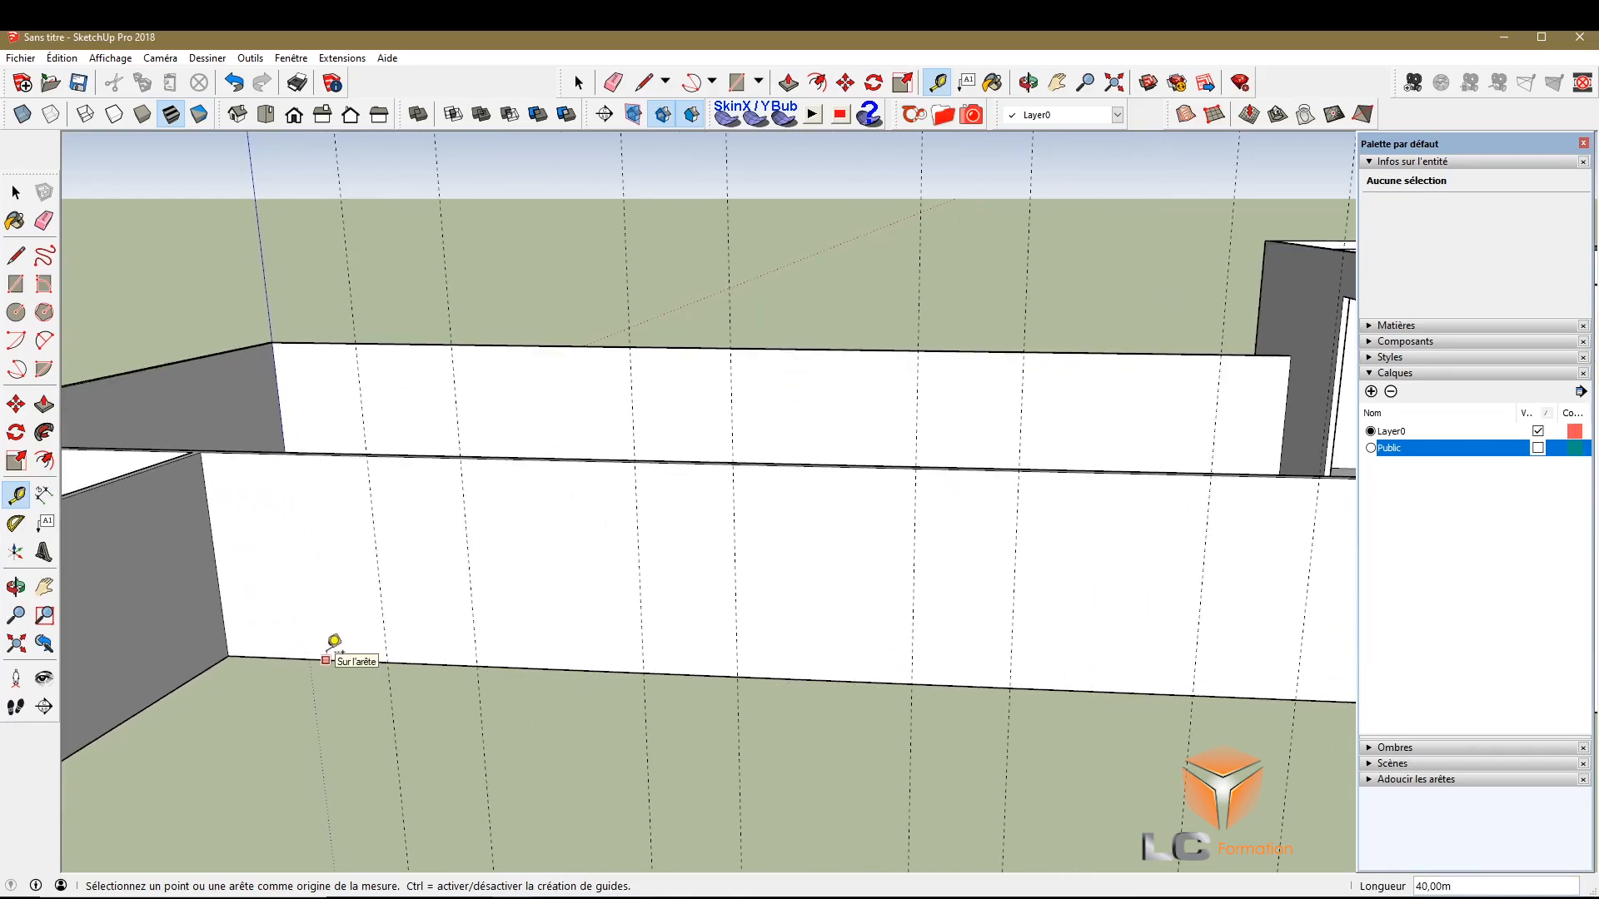
left_click(326, 658)
left_click(314, 561)
key("ctrl+z")
Place a horizontal guide across the long outer wall, 2 m above its base edge
scroll(322, 552, "down", 2)
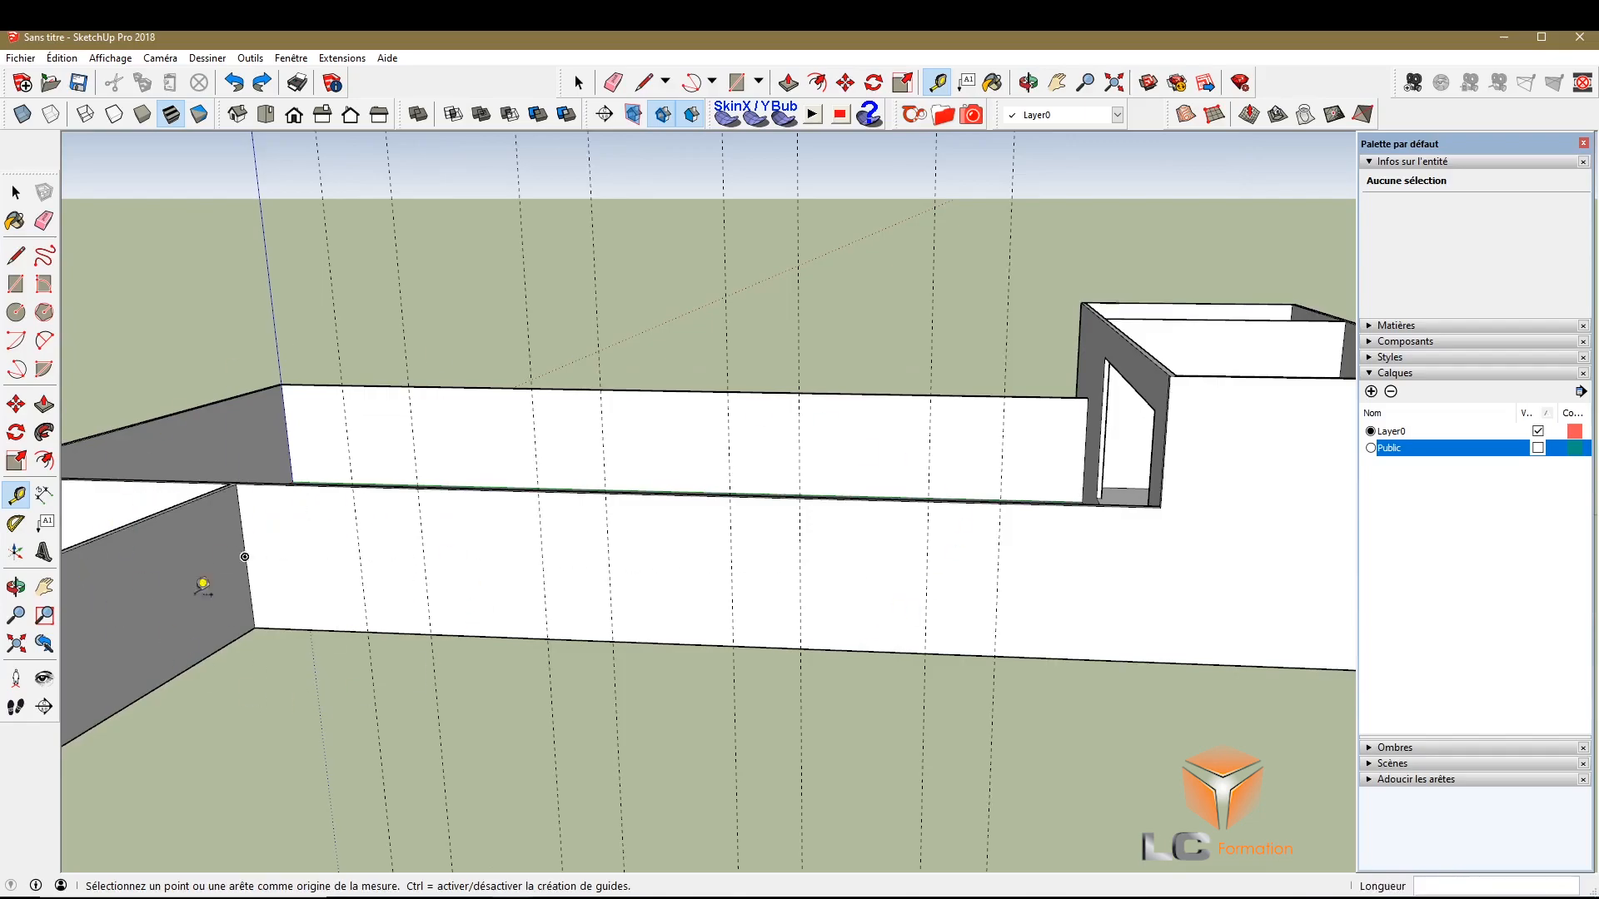
scroll(221, 553, "up", 2)
scroll(333, 593, "down", 2)
scroll(620, 654, "up", 3)
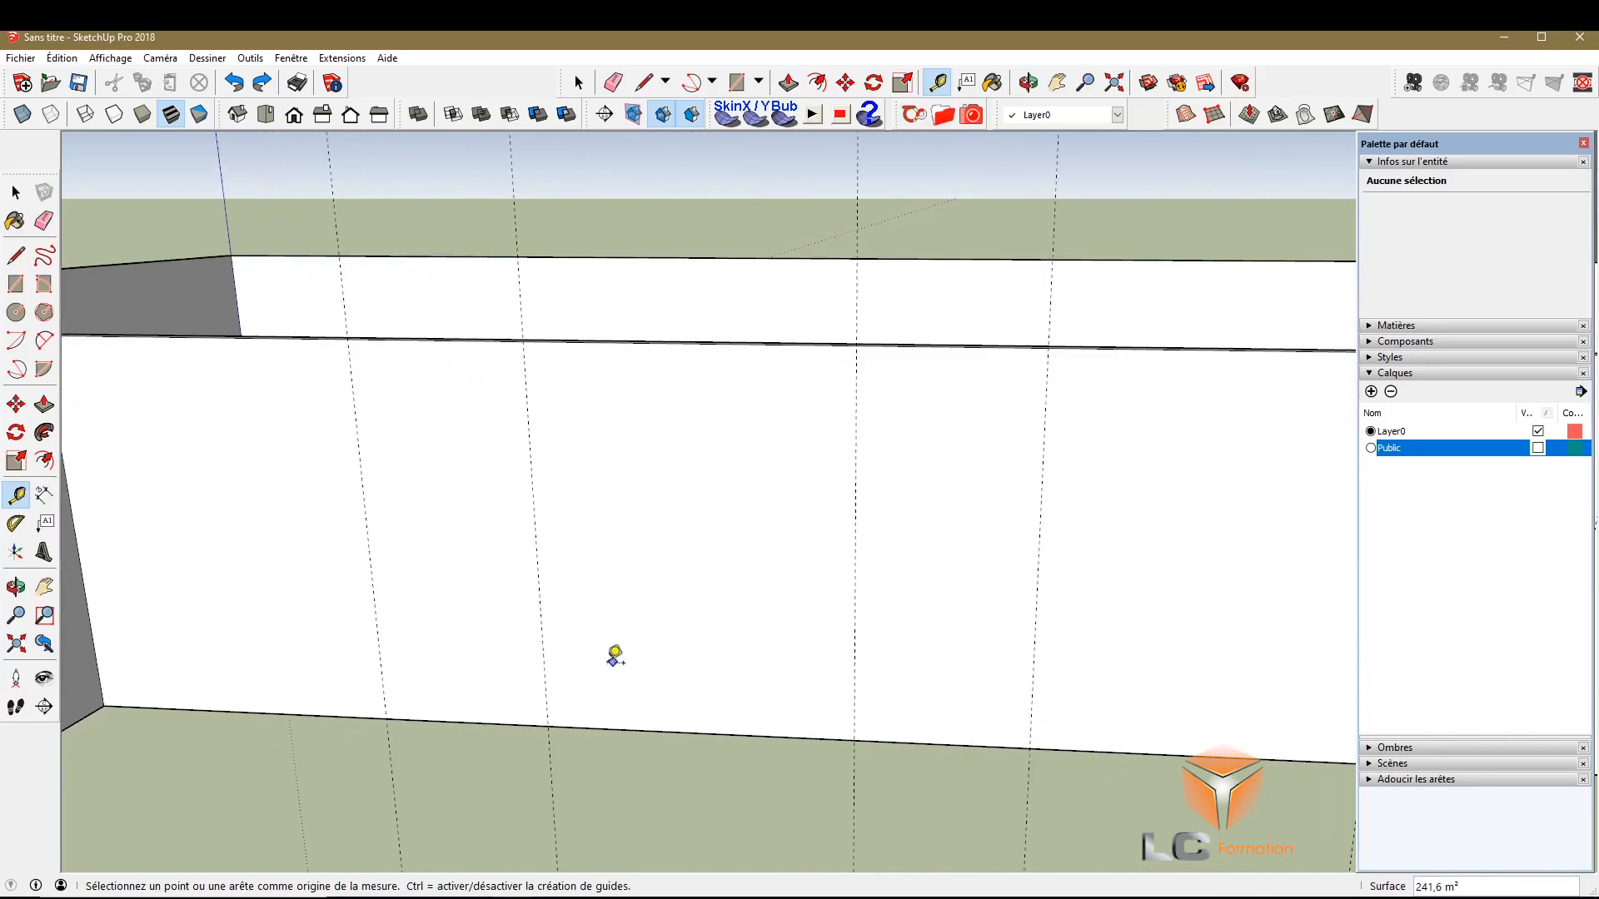
left_click(641, 730)
scroll(611, 575, "down", 2)
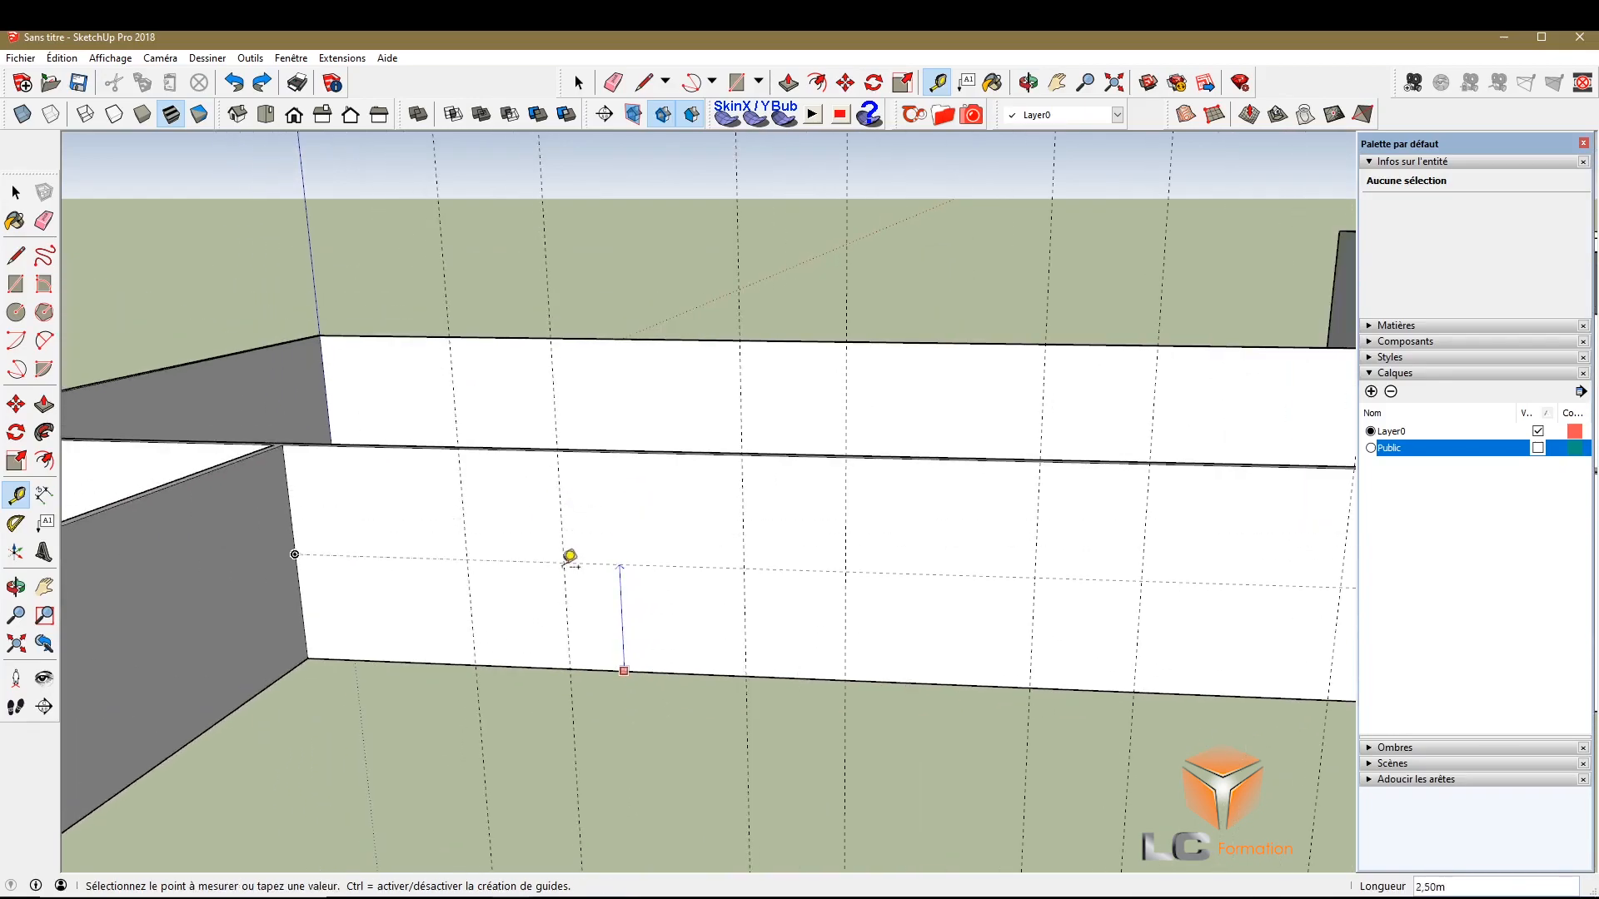
left_click(632, 563)
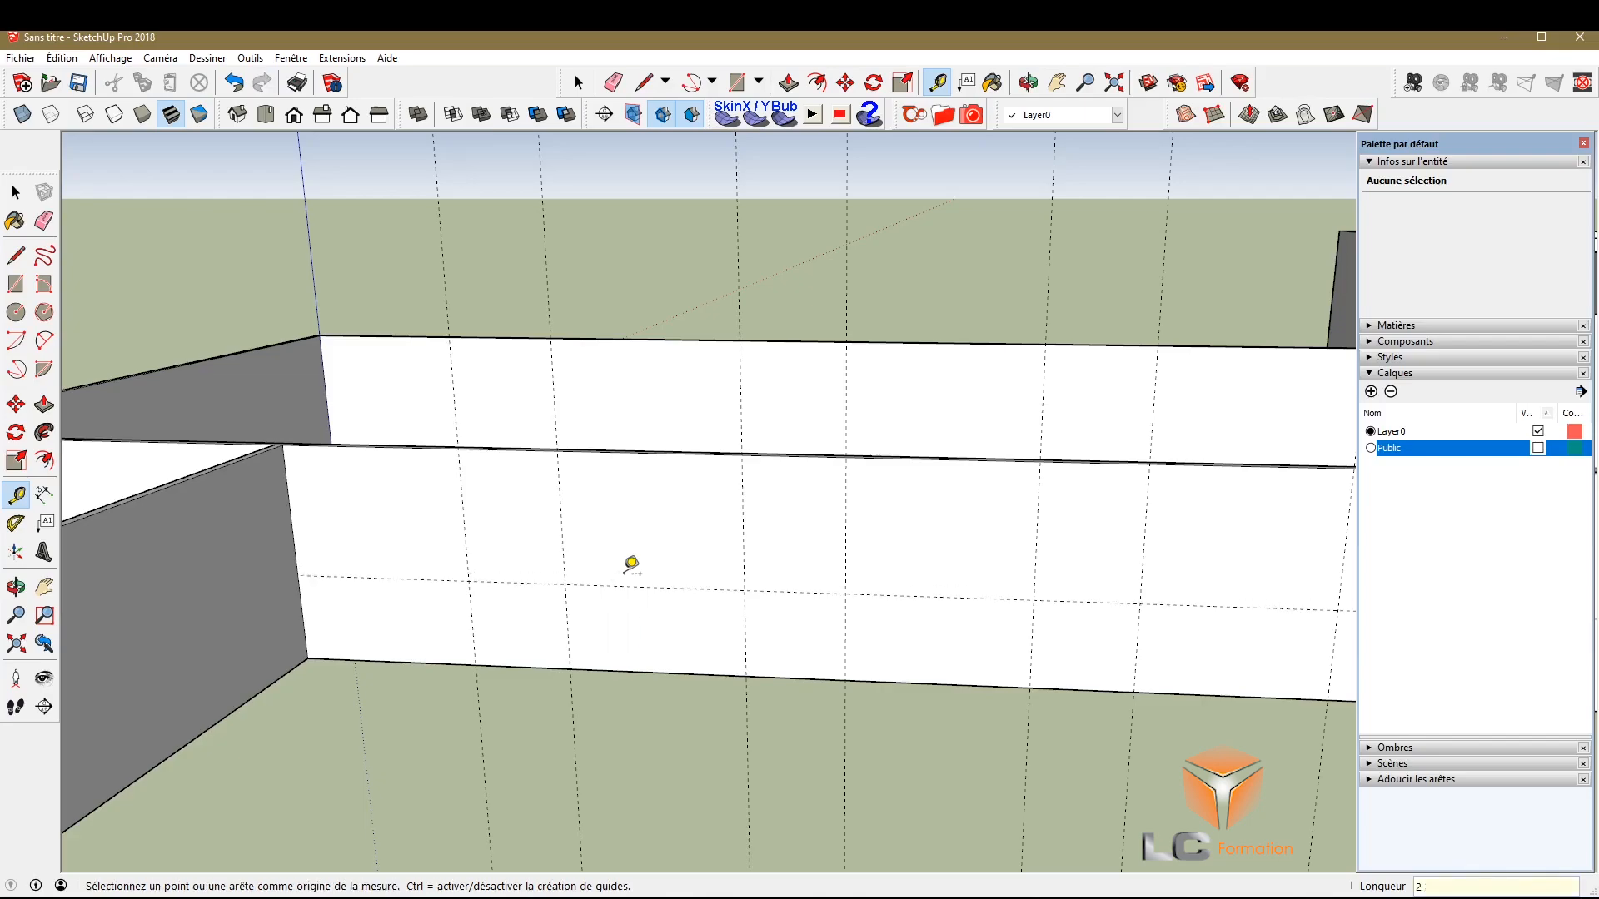
Outline the first opening with lines along its two vertical guides and the 2 m horizontal guide, starting and ending on the base edge
scroll(632, 564, "down", 6)
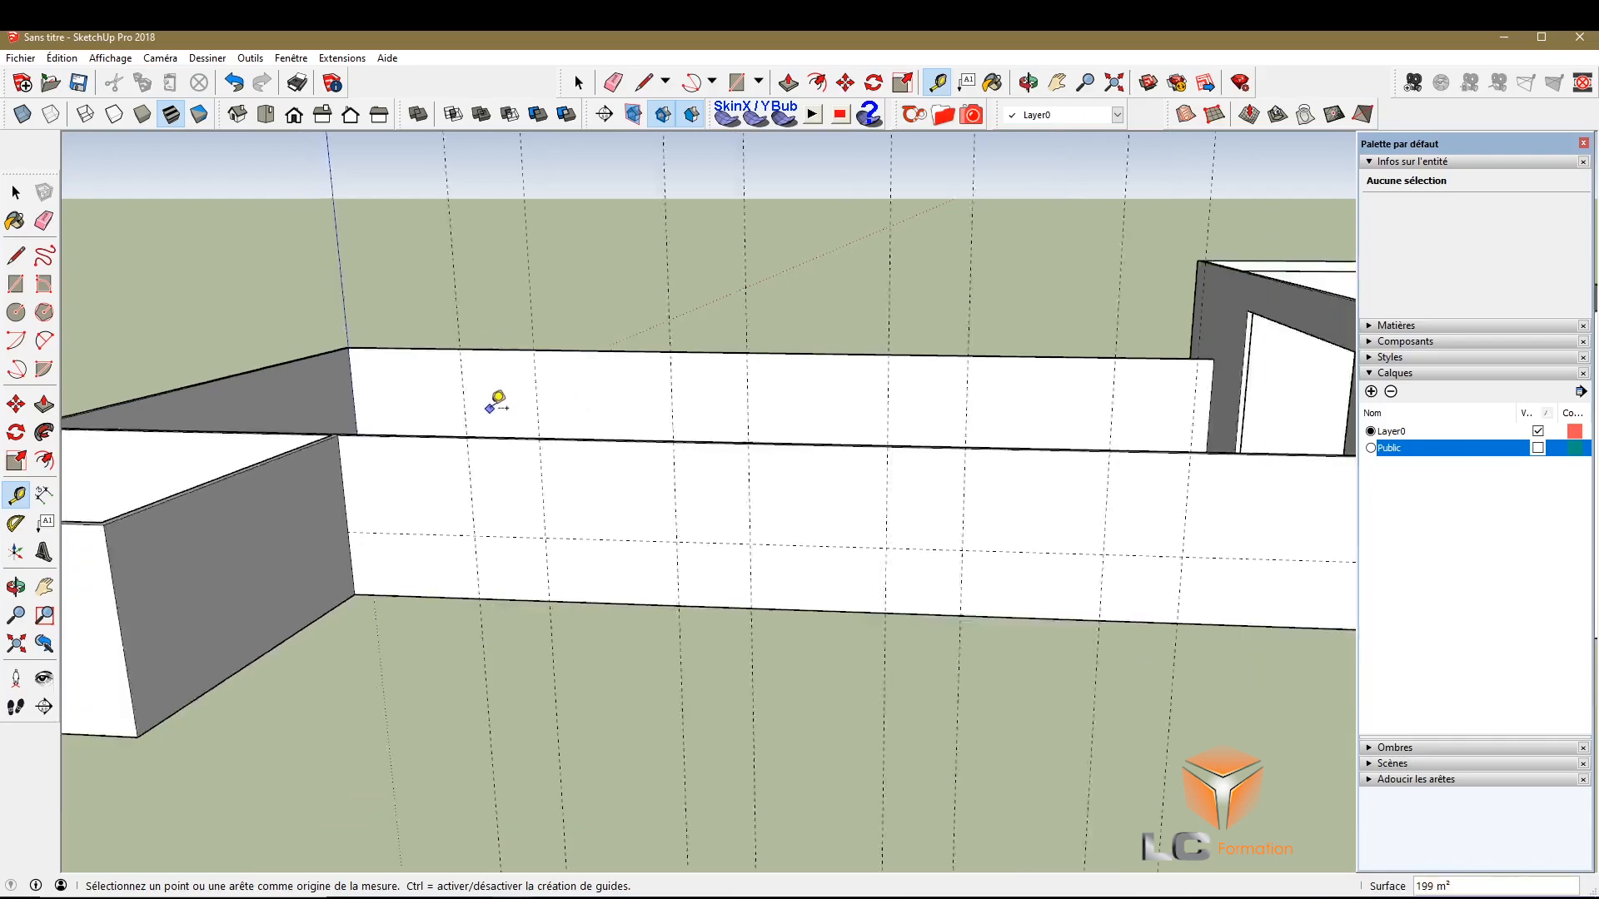
key("space")
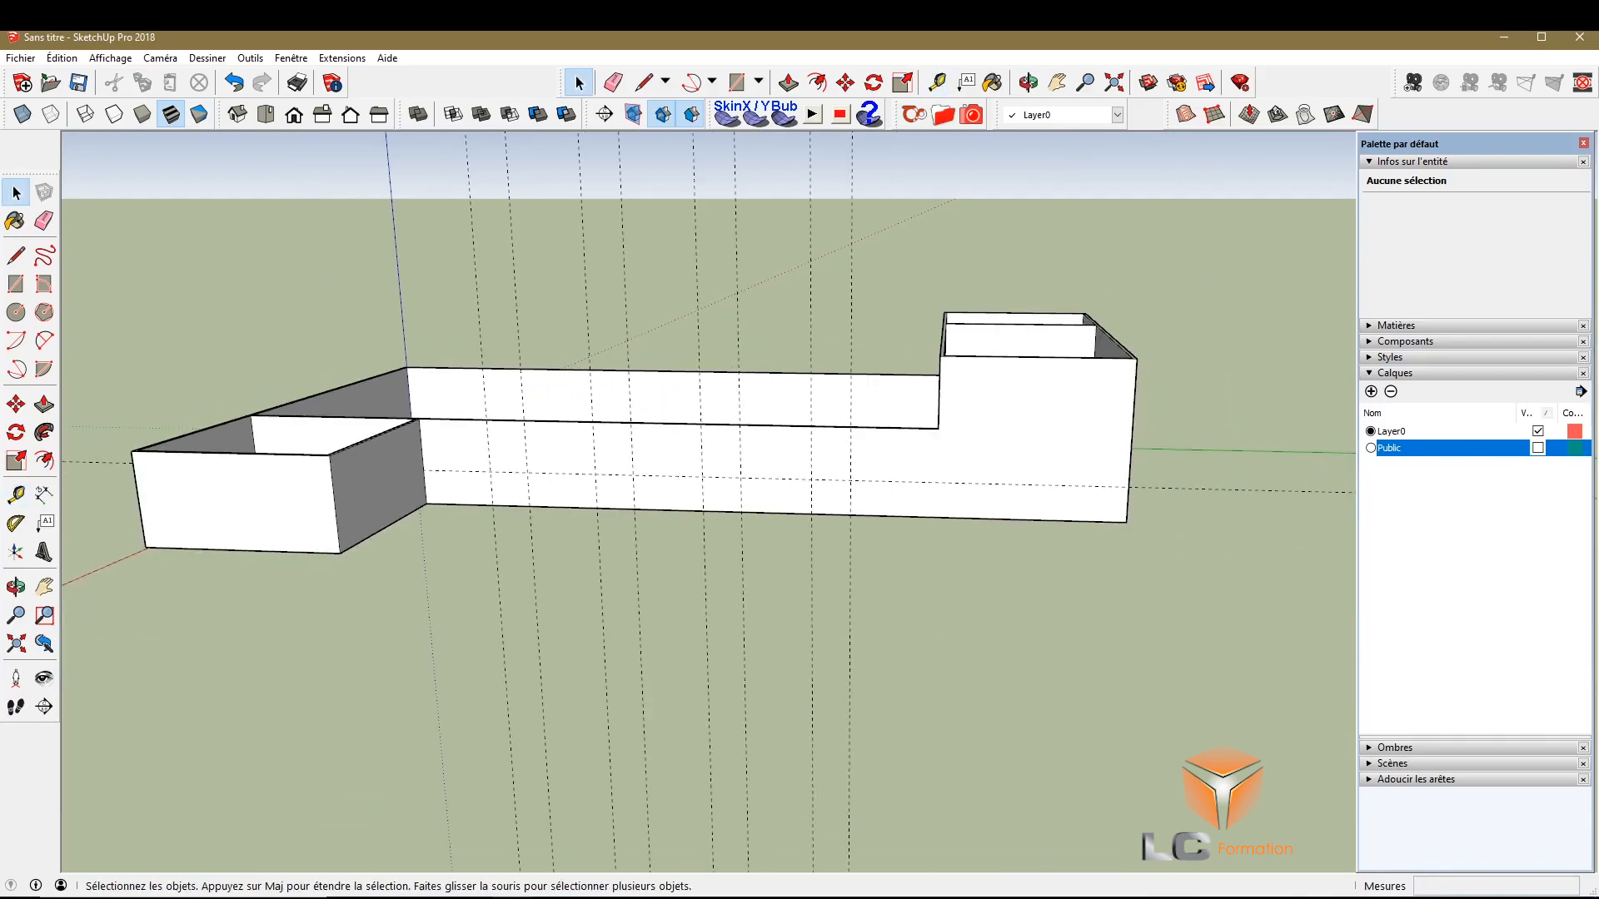
key("o")
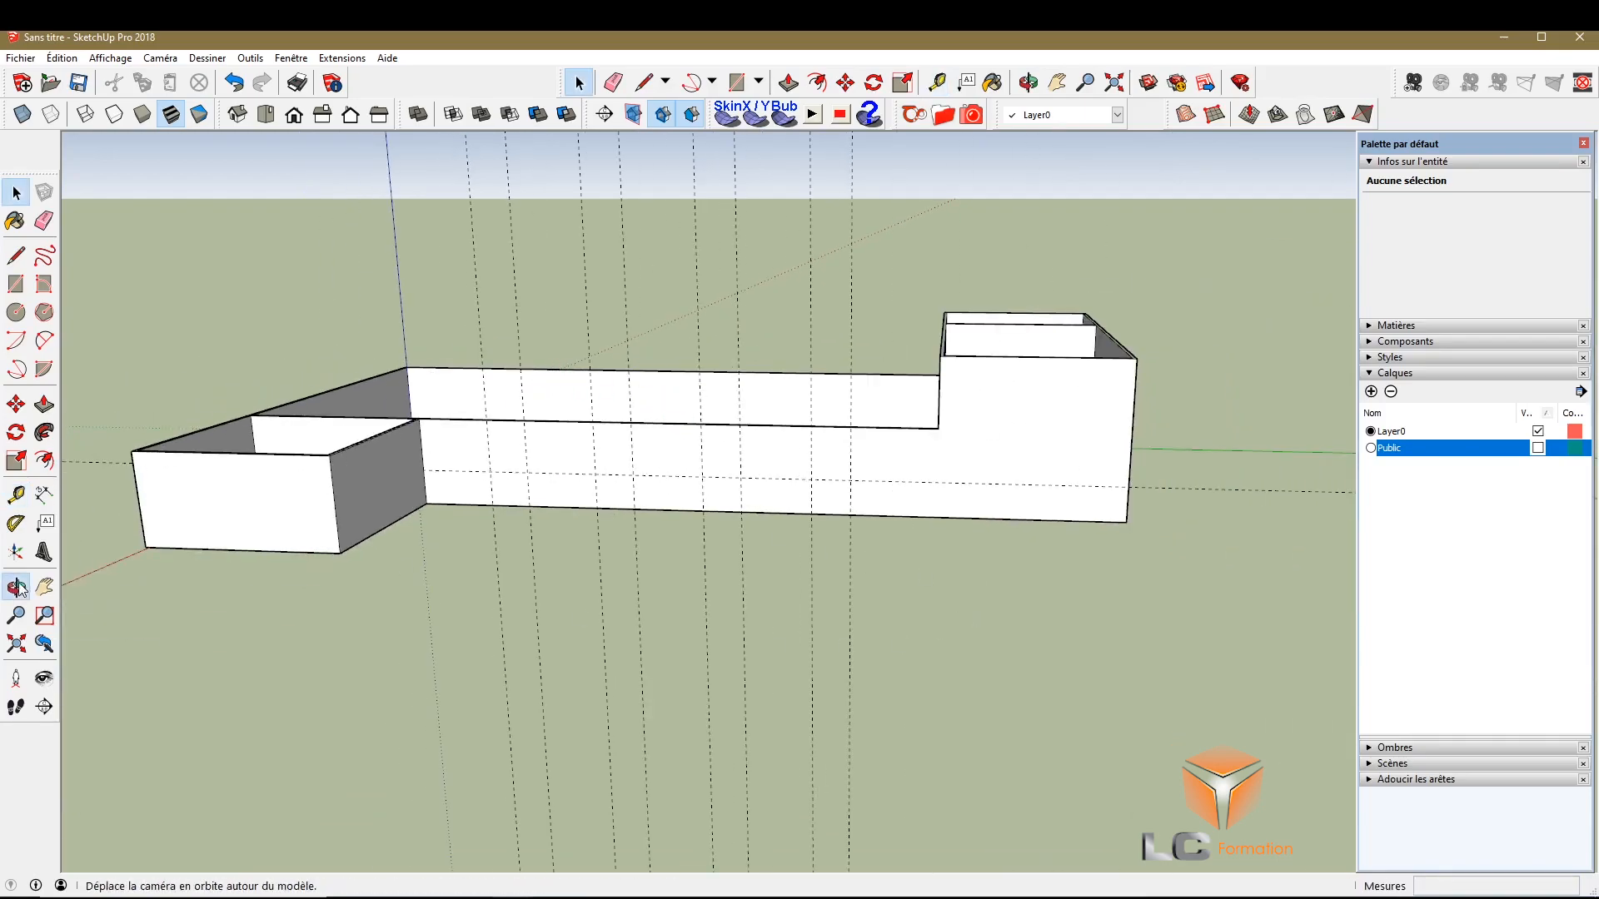
left_click_drag(725, 581, 125, 367)
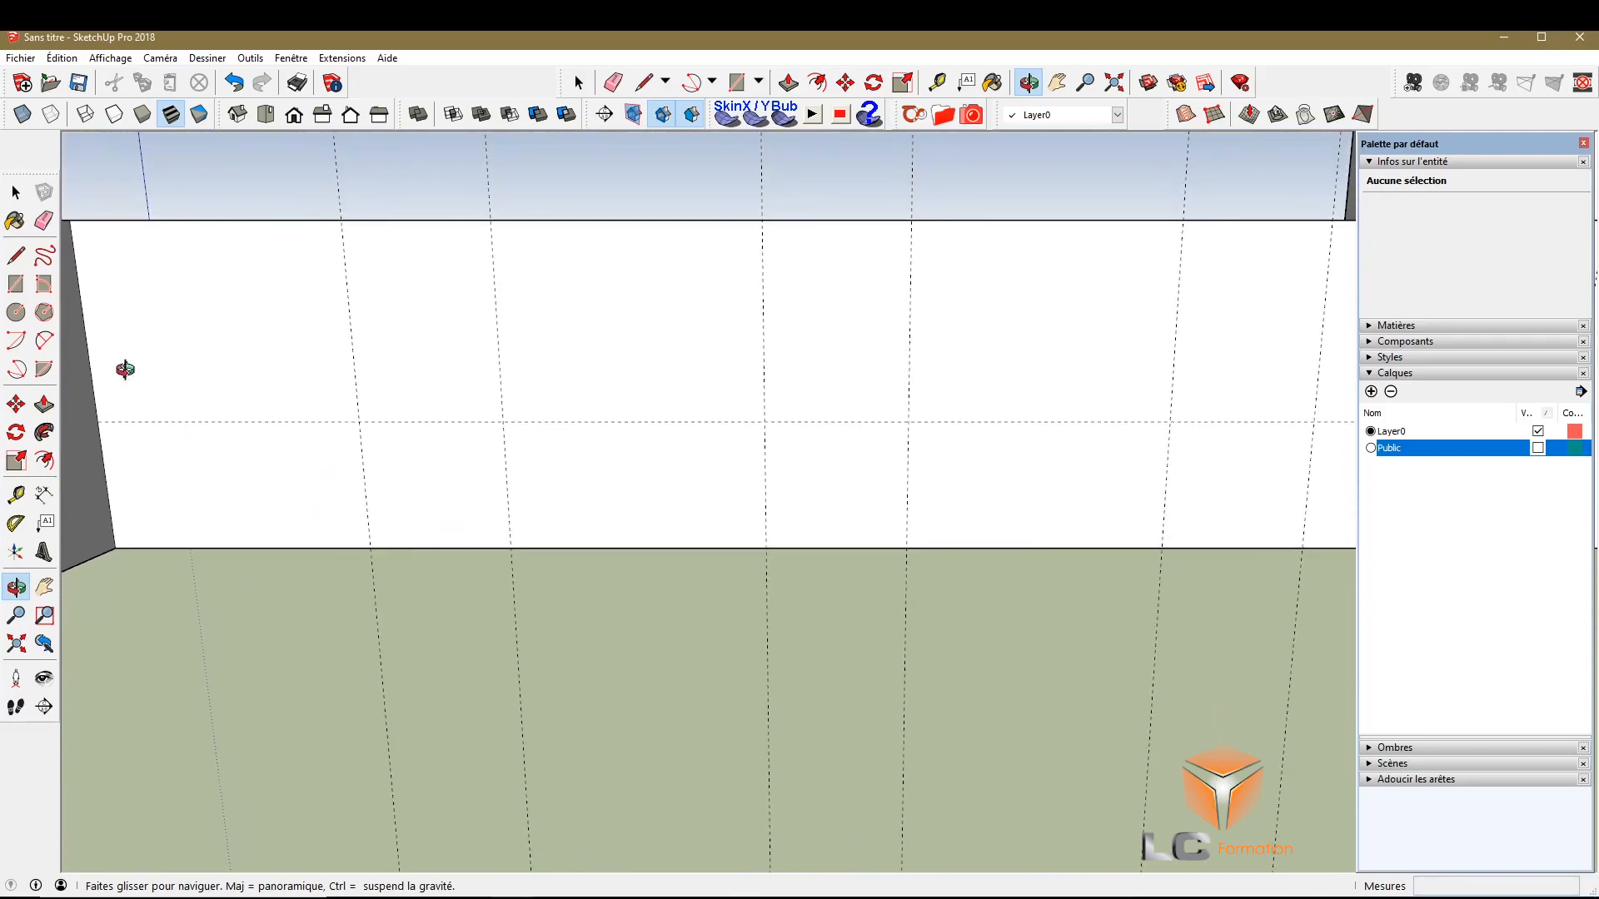
left_click(17, 258)
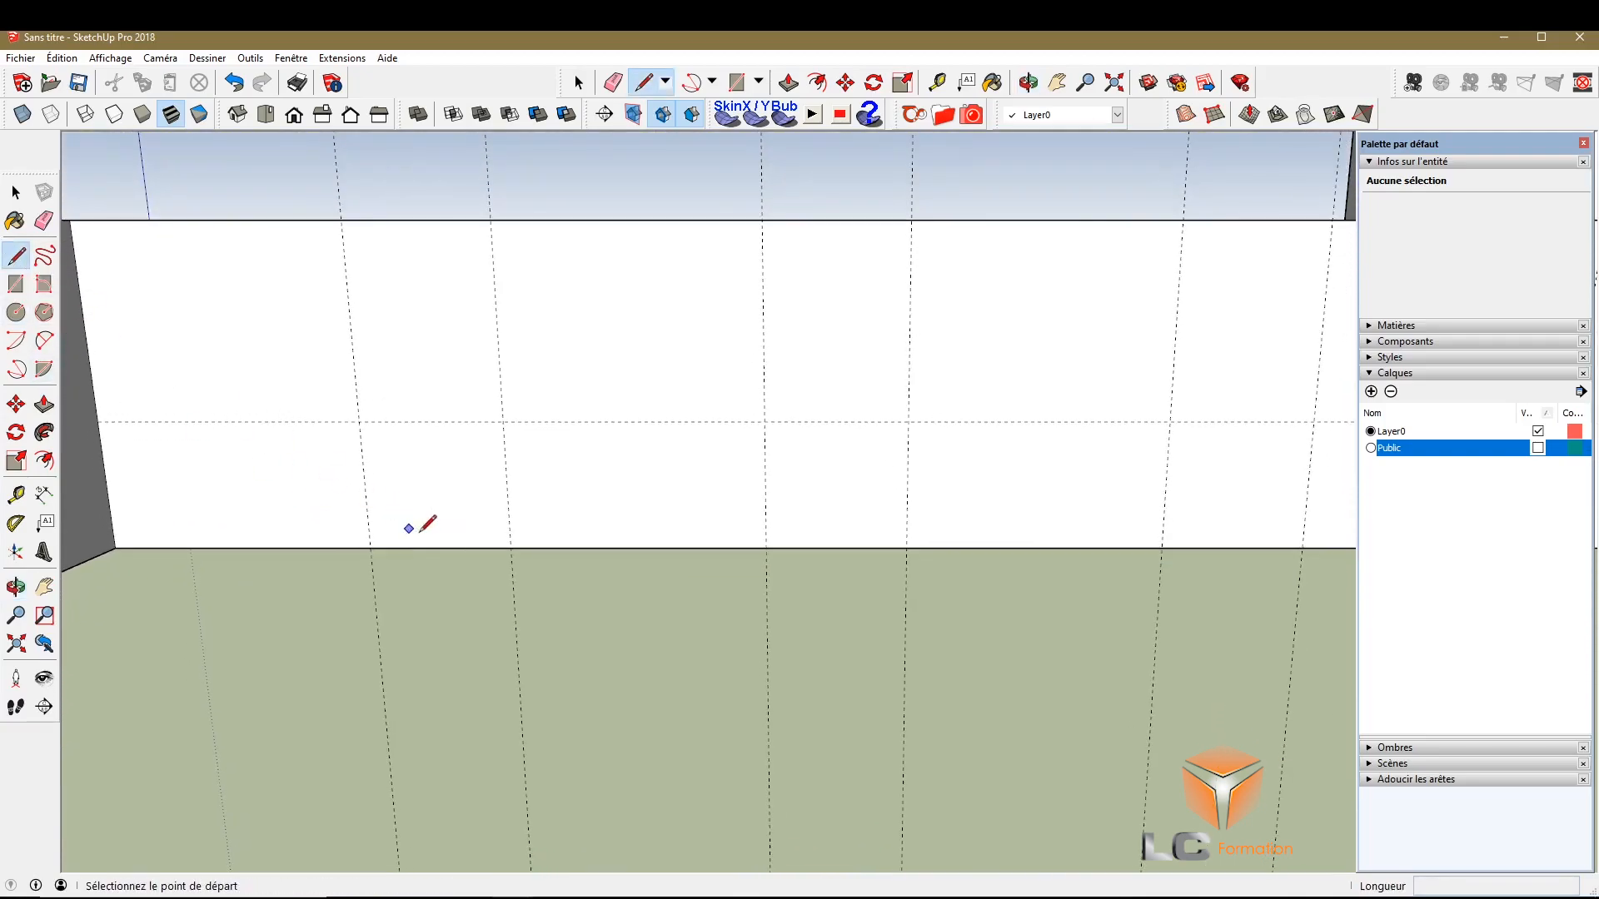
left_click(371, 548)
left_click(359, 422)
left_click(503, 421)
left_click(511, 548)
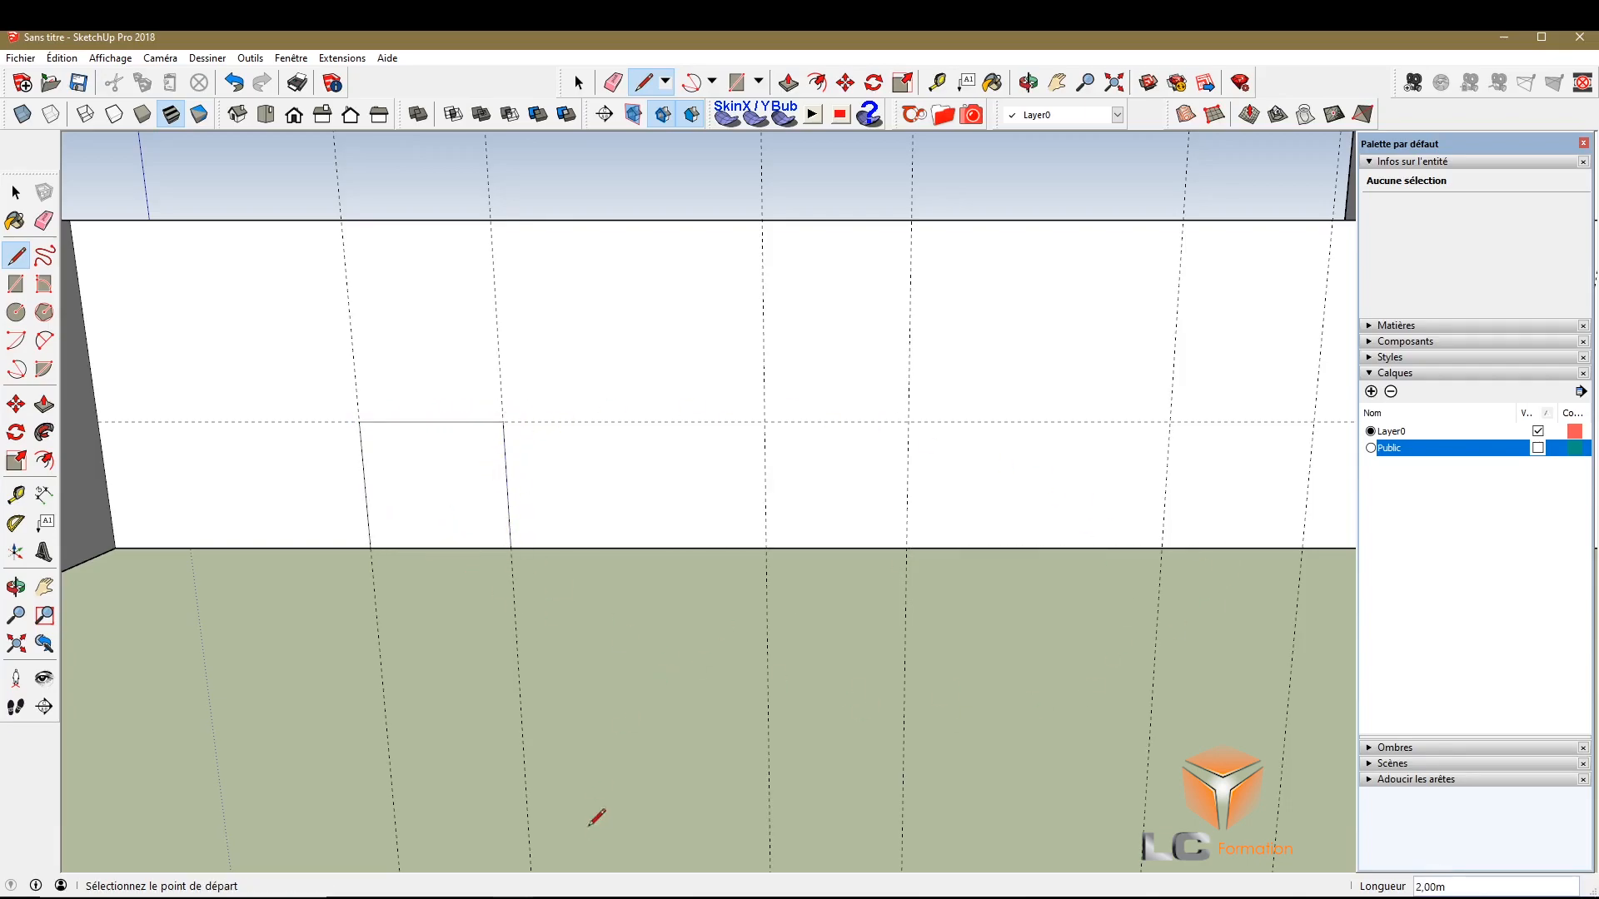
Try drawing the second opening as a rectangle from the intersection of its vertical guide and the horizontal guide
left_click(16, 284)
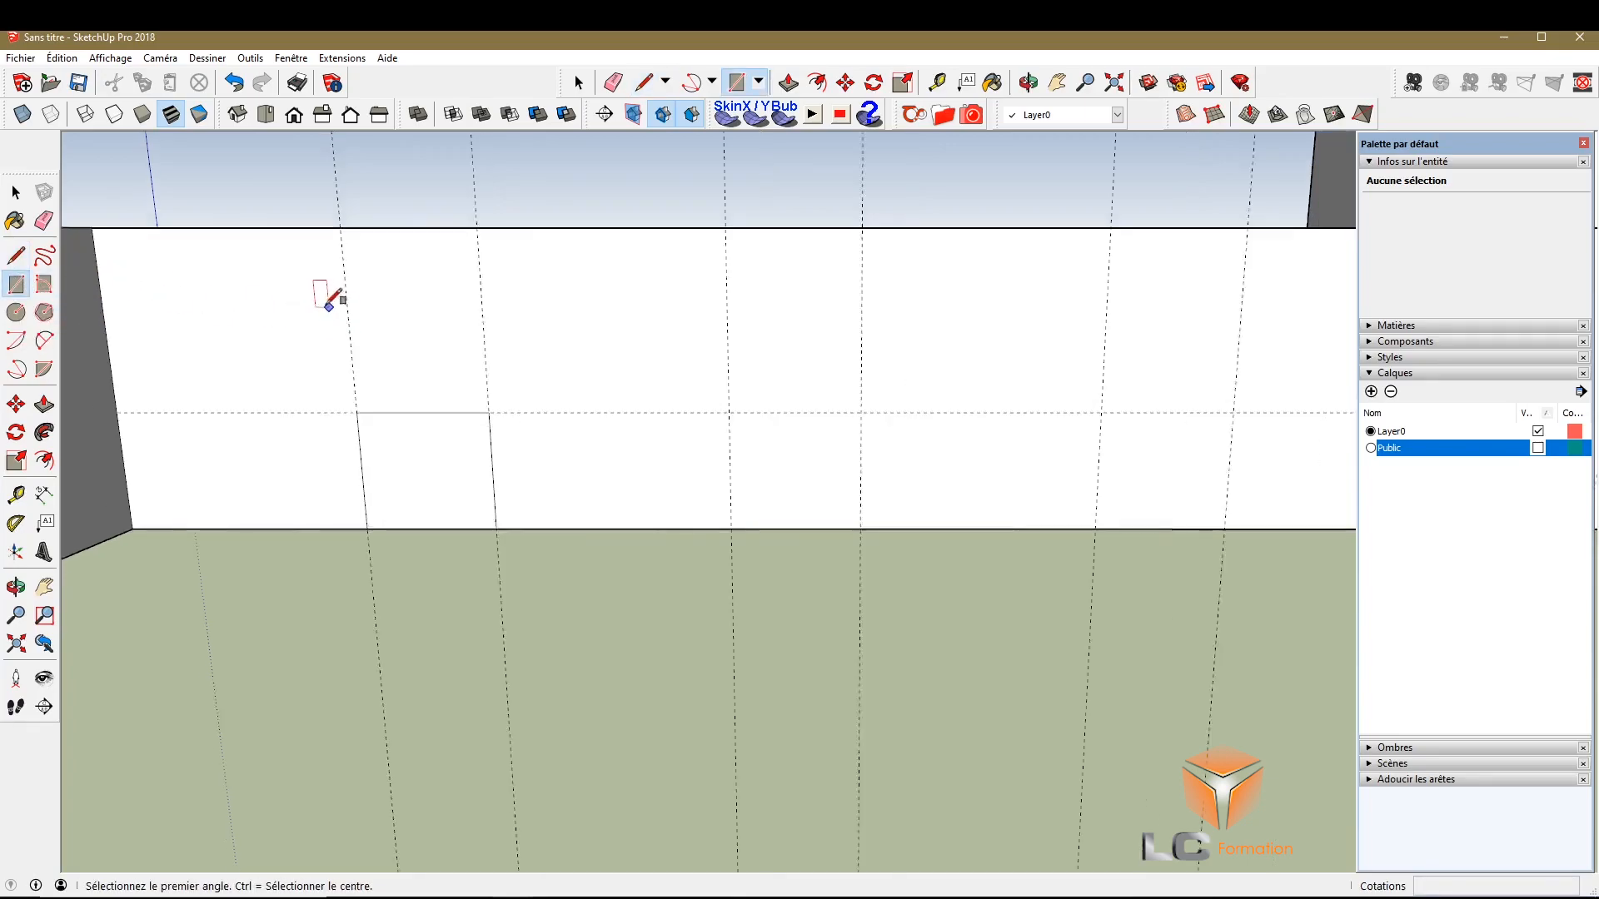
scroll(650, 375, "up", 5)
left_click(575, 359)
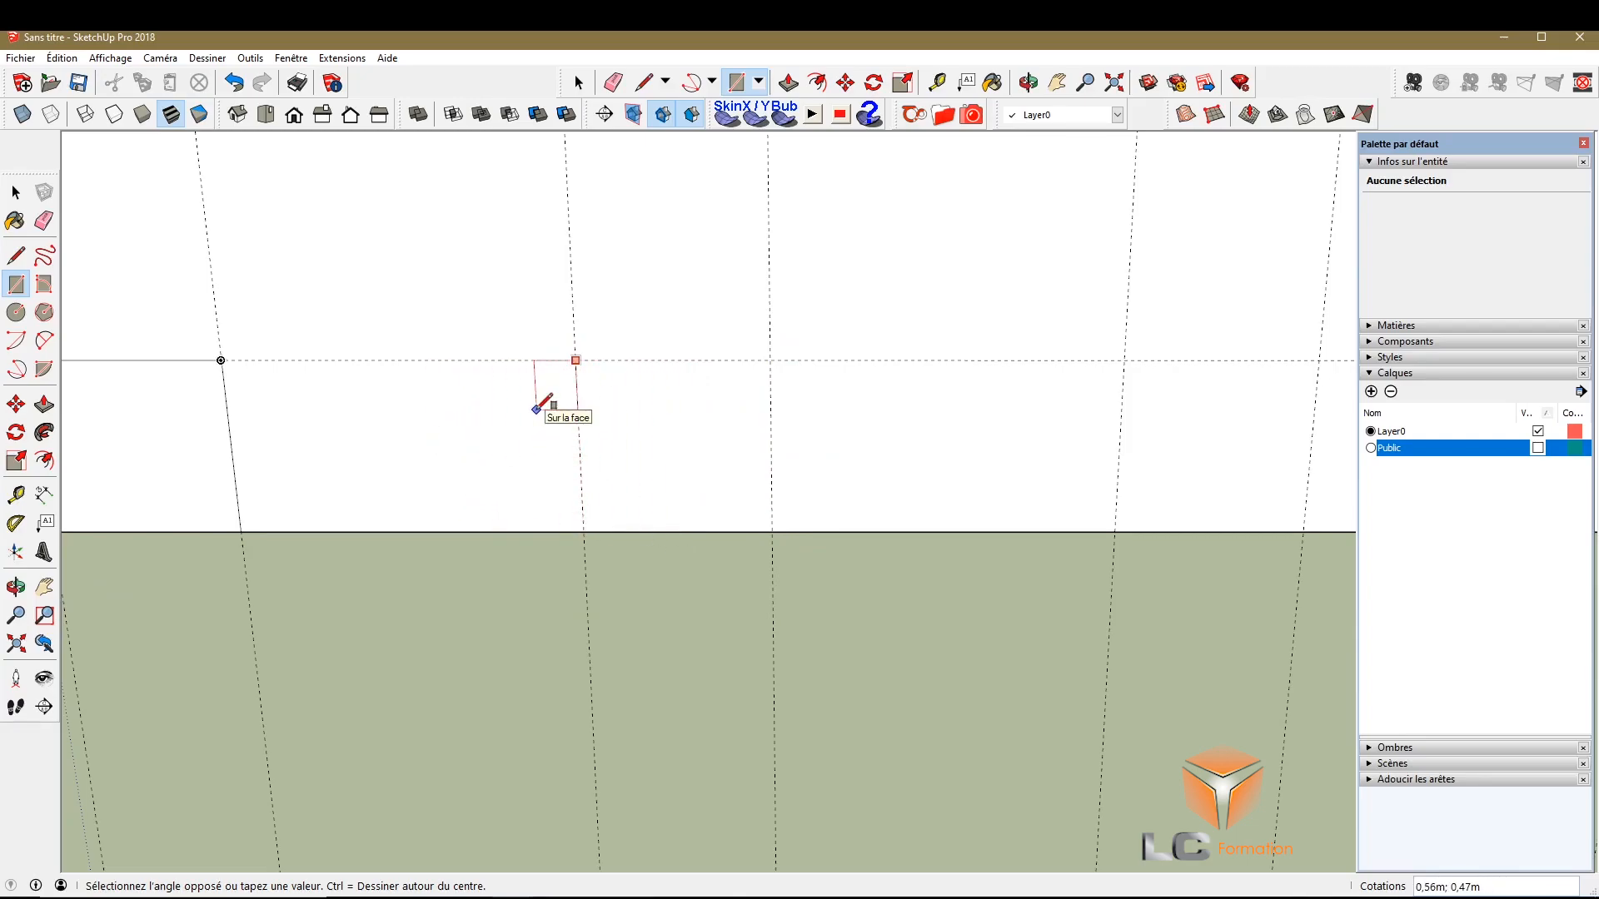
scroll(354, 555, "down", 5)
scroll(354, 555, "down", 3)
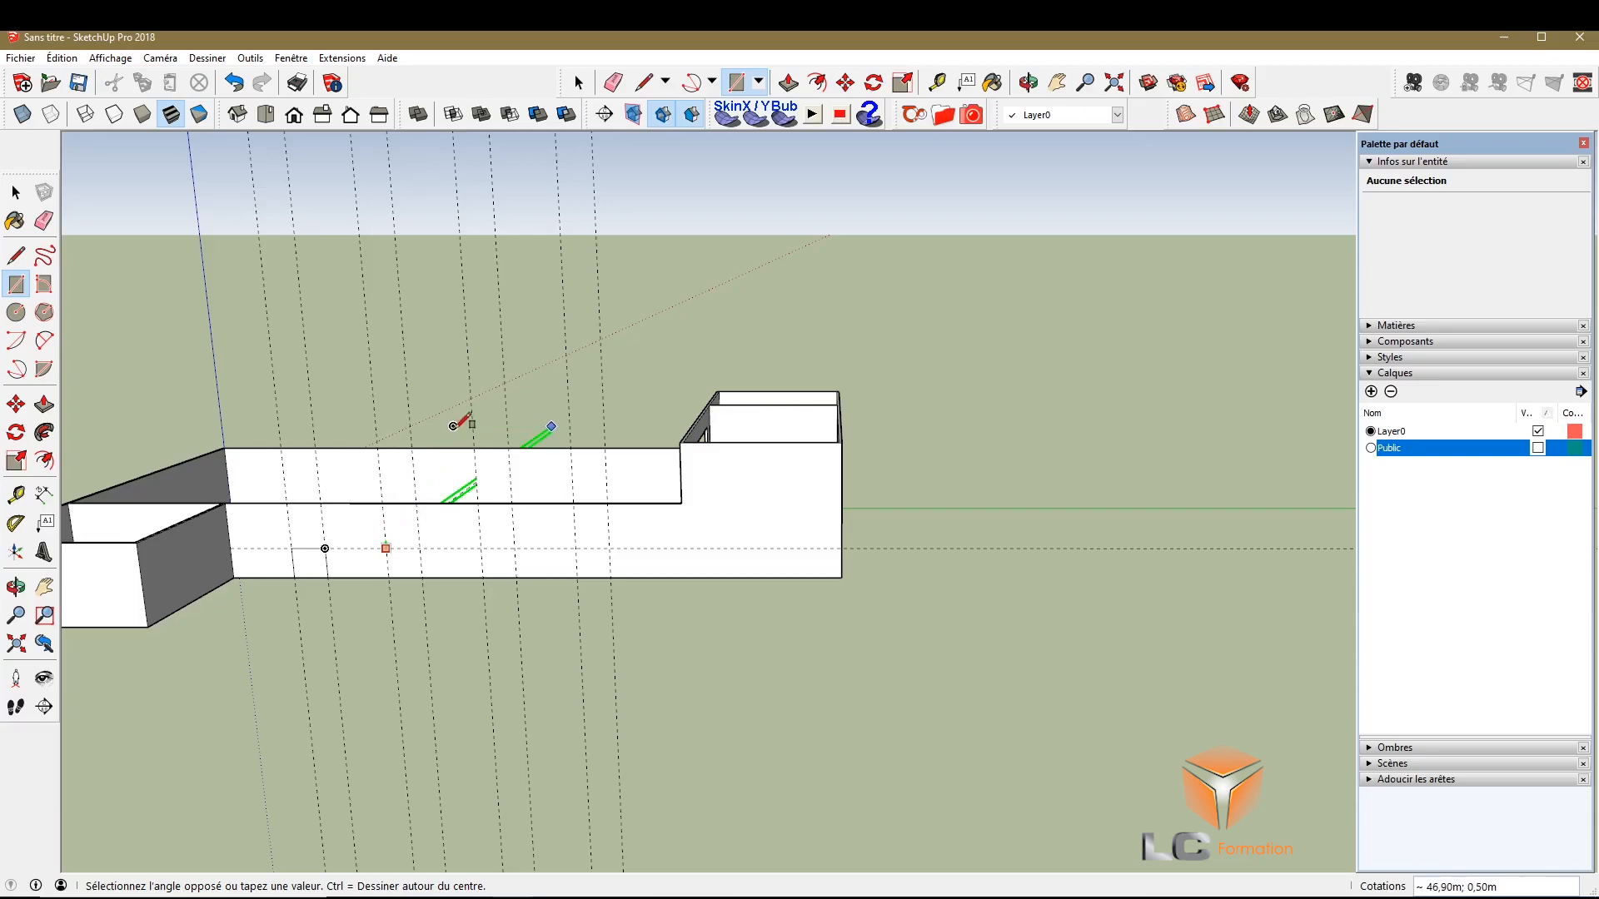
scroll(375, 533, "up", 3)
scroll(392, 551, "up", 3)
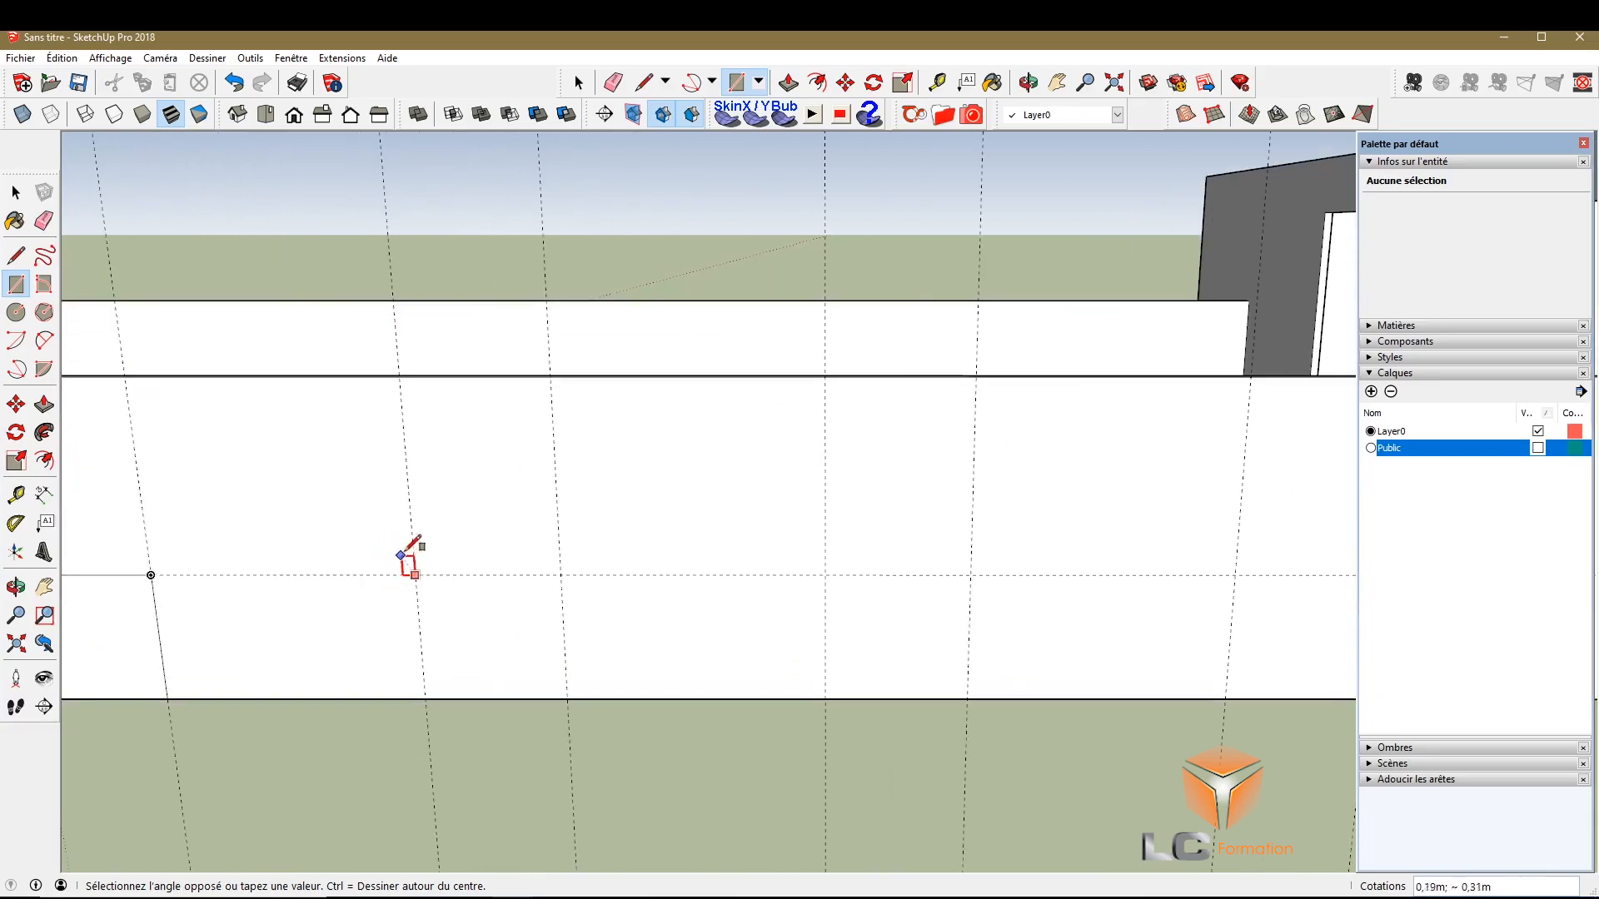
scroll(566, 693, "up", 3)
scroll(550, 691, "up", 3)
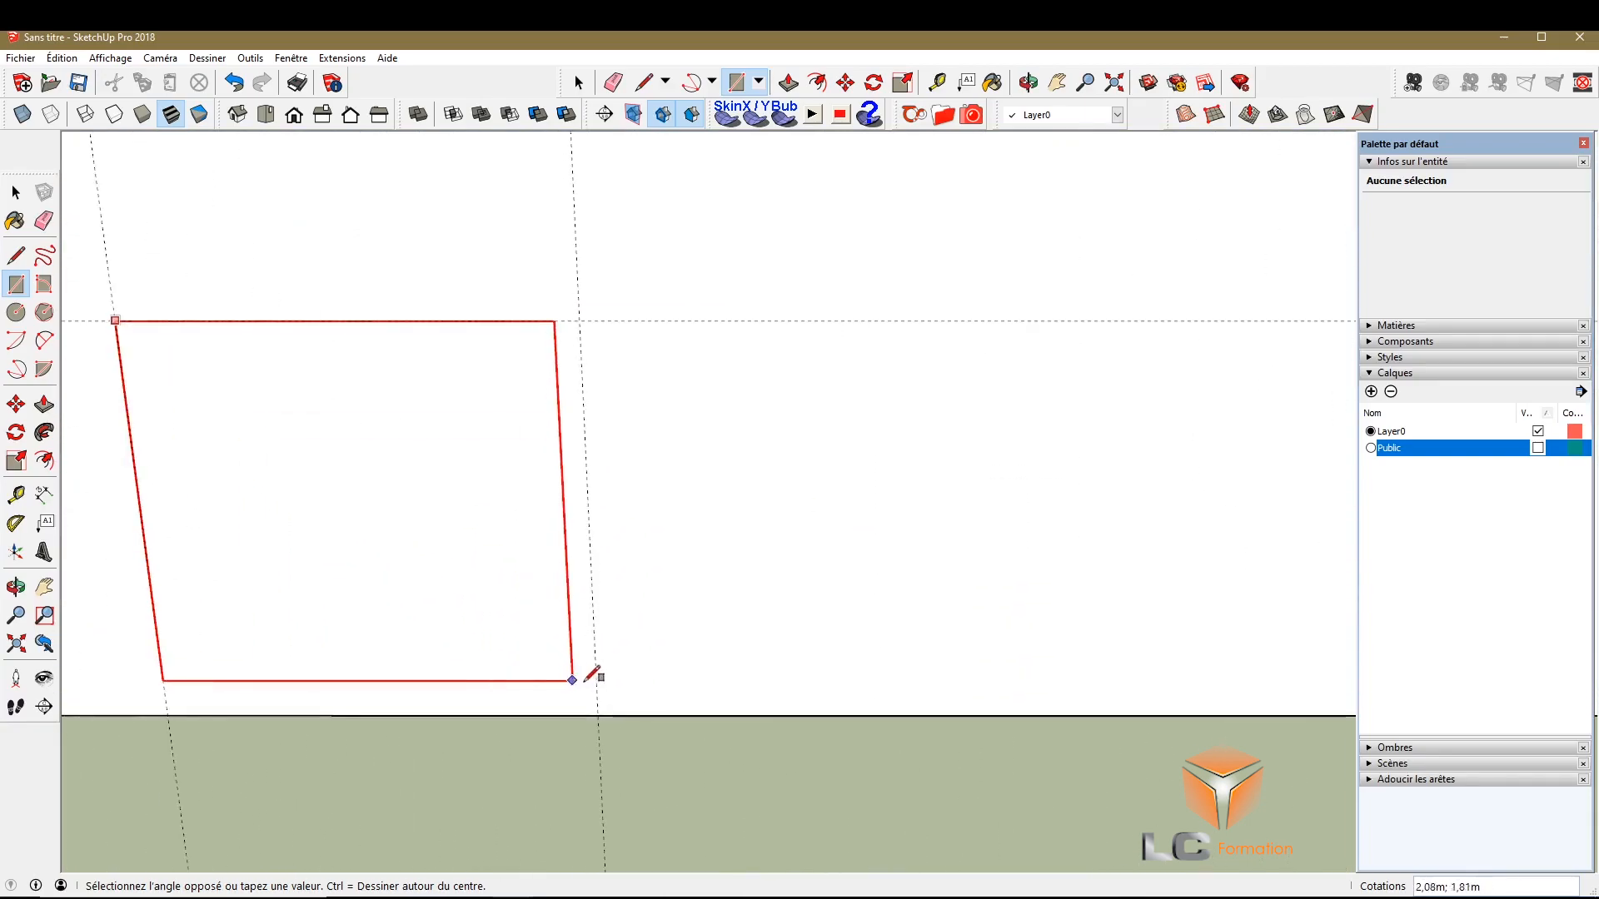
left_click(646, 655)
key("ctrl+z")
left_click(118, 321)
left_click(589, 662)
scroll(896, 538, "down", 3)
key("ctrl+z")
Draw 2.20 m by 2.00 m rectangles for the second, third and fourth openings, from the horizontal guide down to the base edge
left_click(498, 437)
left_click(734, 638)
scroll(537, 479, "down", 4)
left_click(797, 457)
left_click(907, 557)
scroll(895, 441, "down", 2)
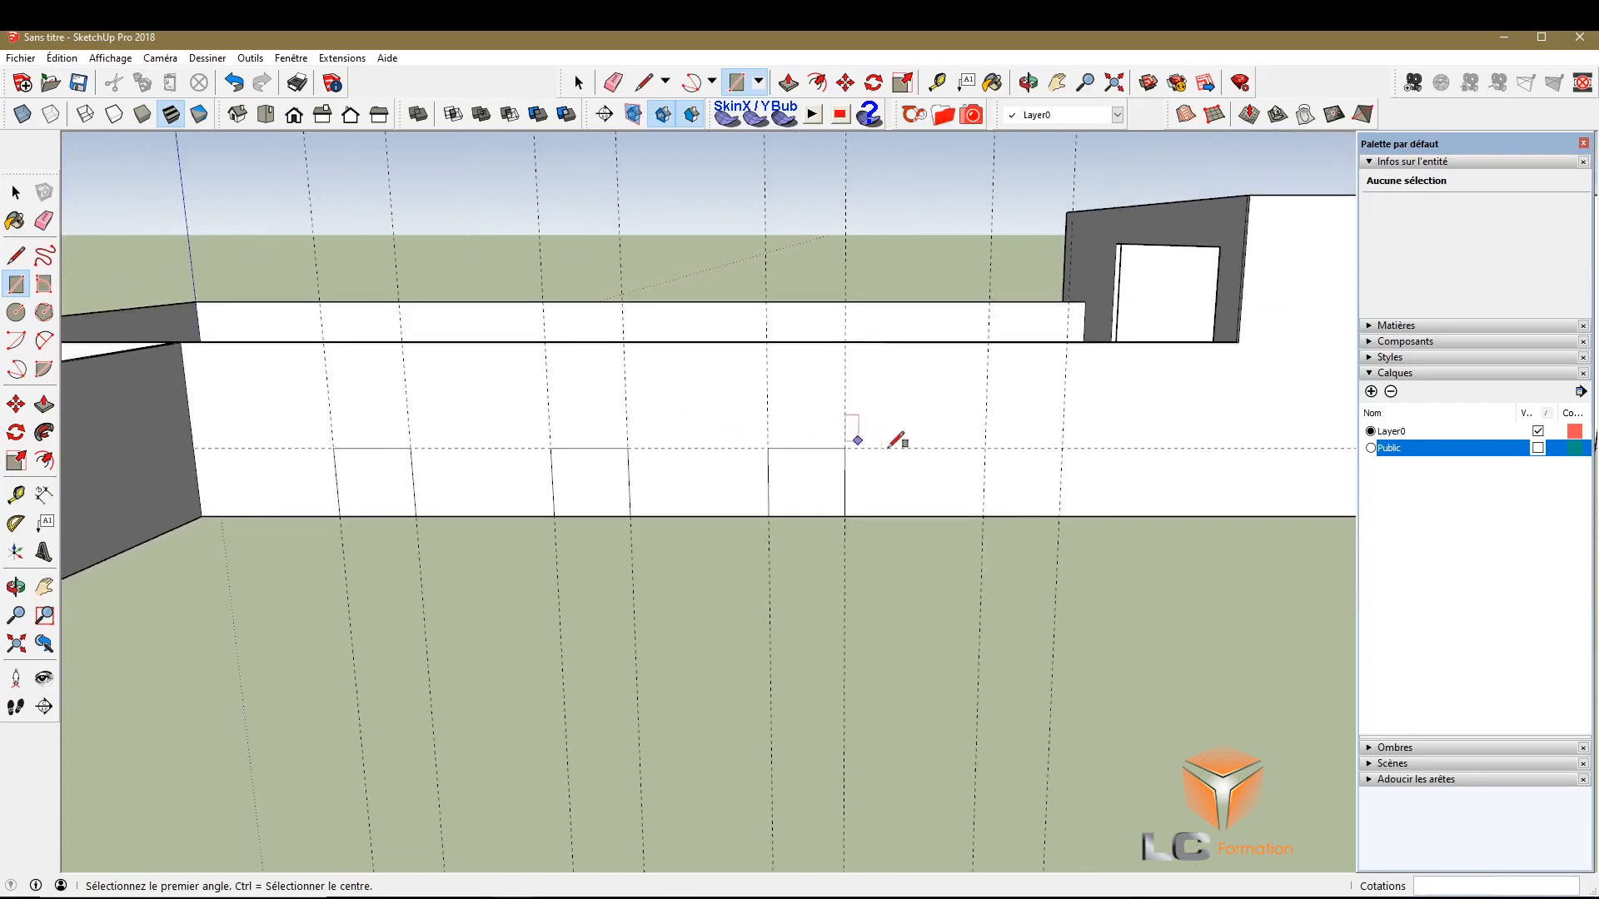
left_click(984, 447)
left_click(1059, 516)
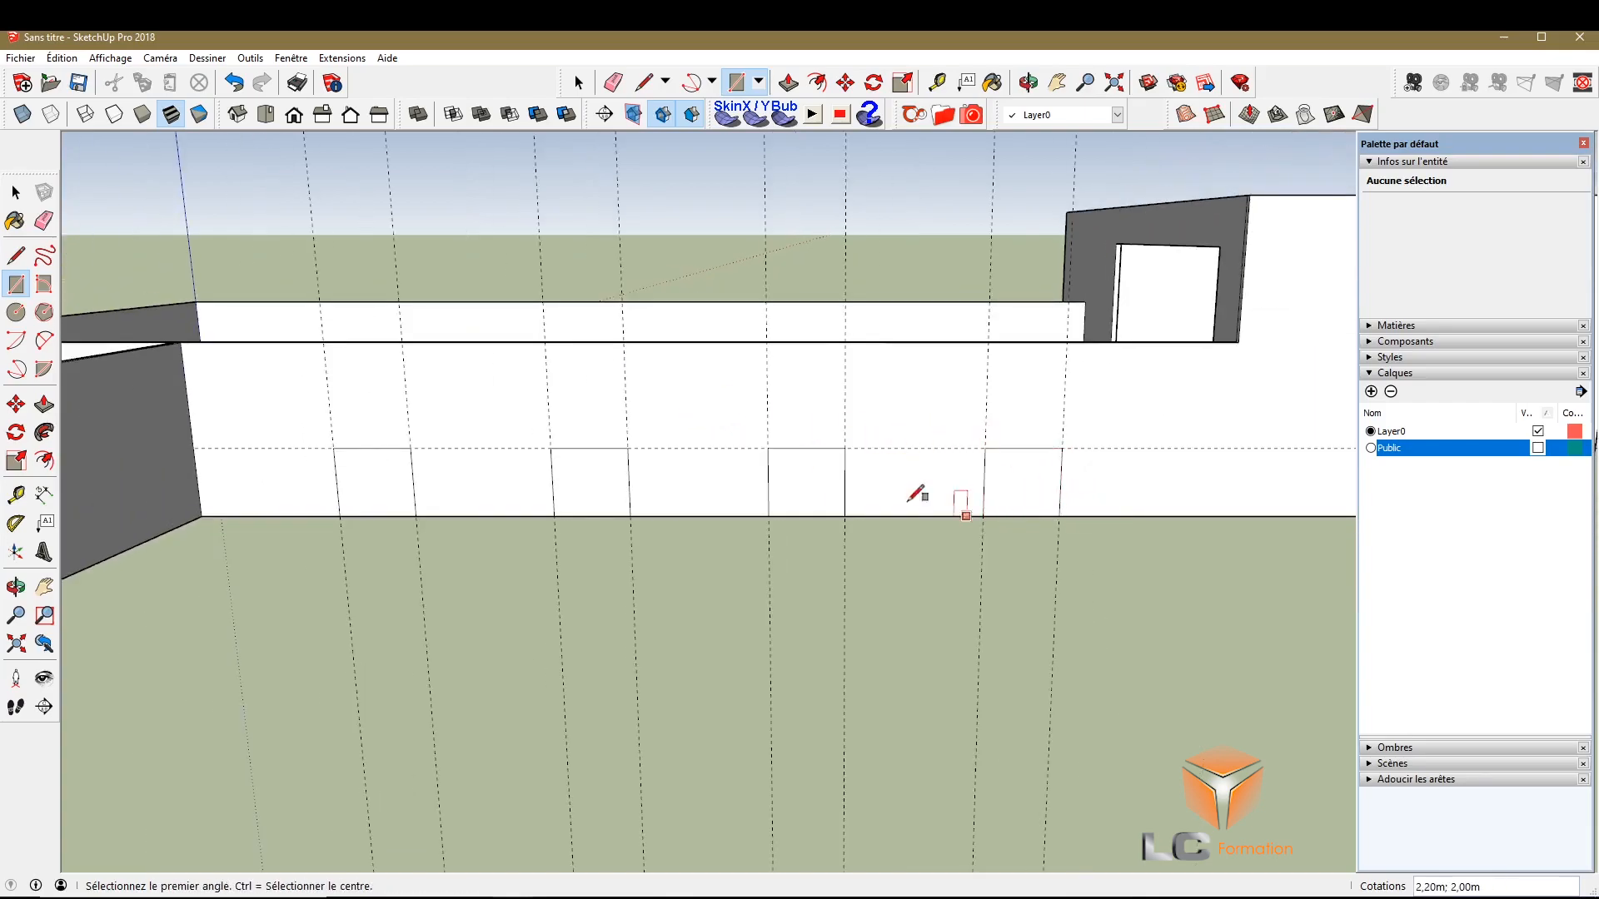
Erase all the vertical guides and the horizontal guide around the four opening outlines
scroll(962, 504, "down", 3)
key("space")
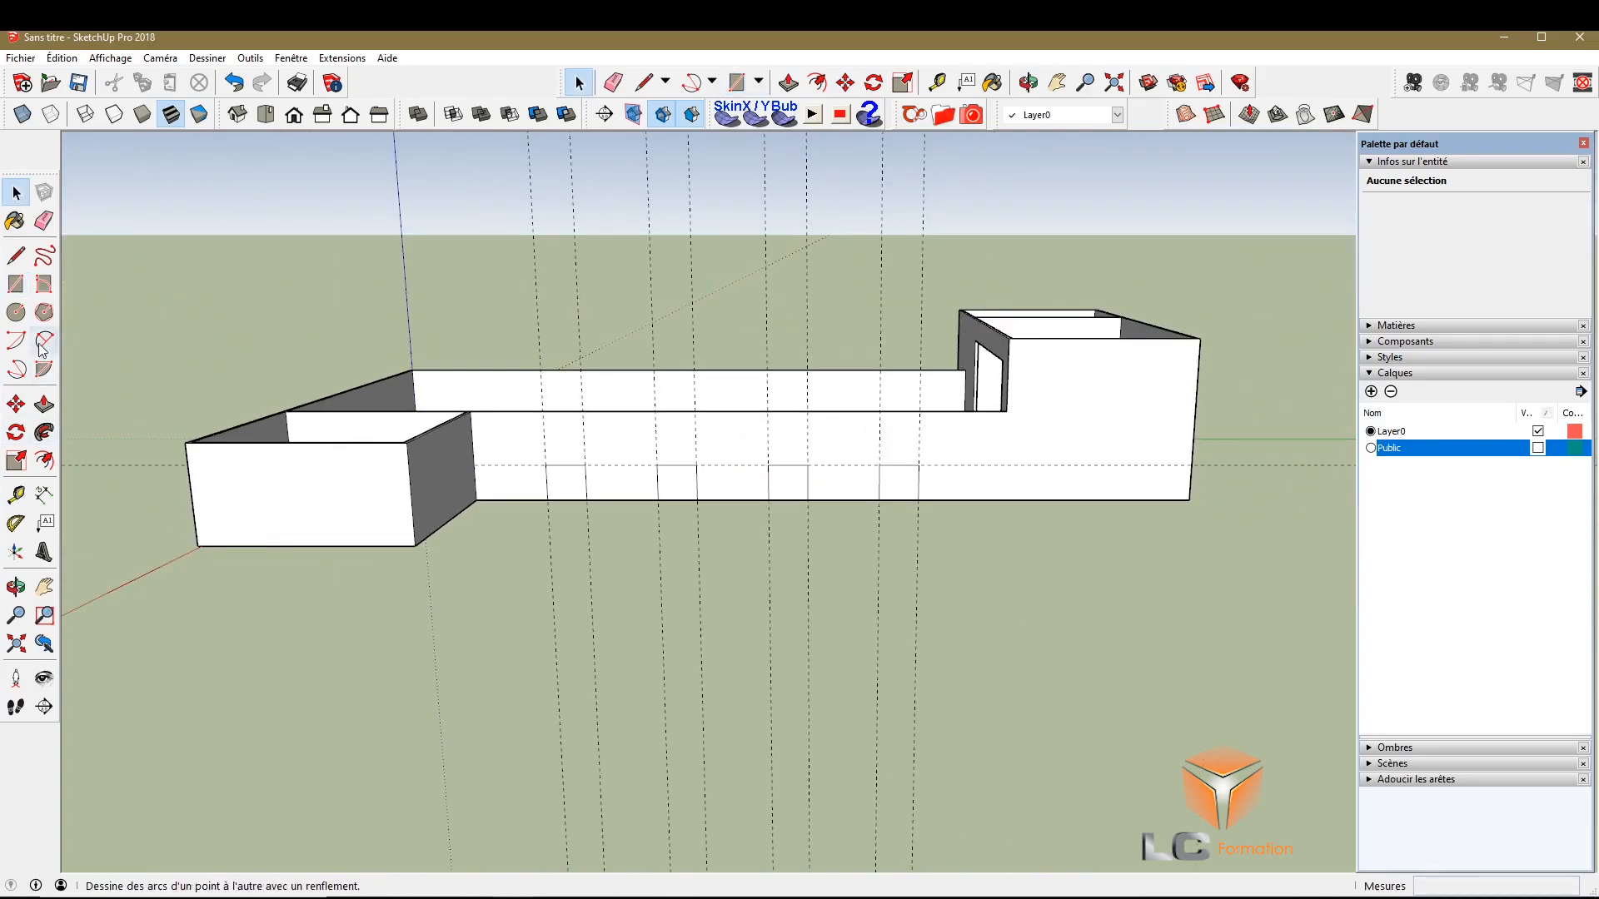
left_click(45, 221)
mouse_move(750, 298)
left_mouse_down()
mouse_move(884, 293)
mouse_move(846, 292)
left_mouse_up()
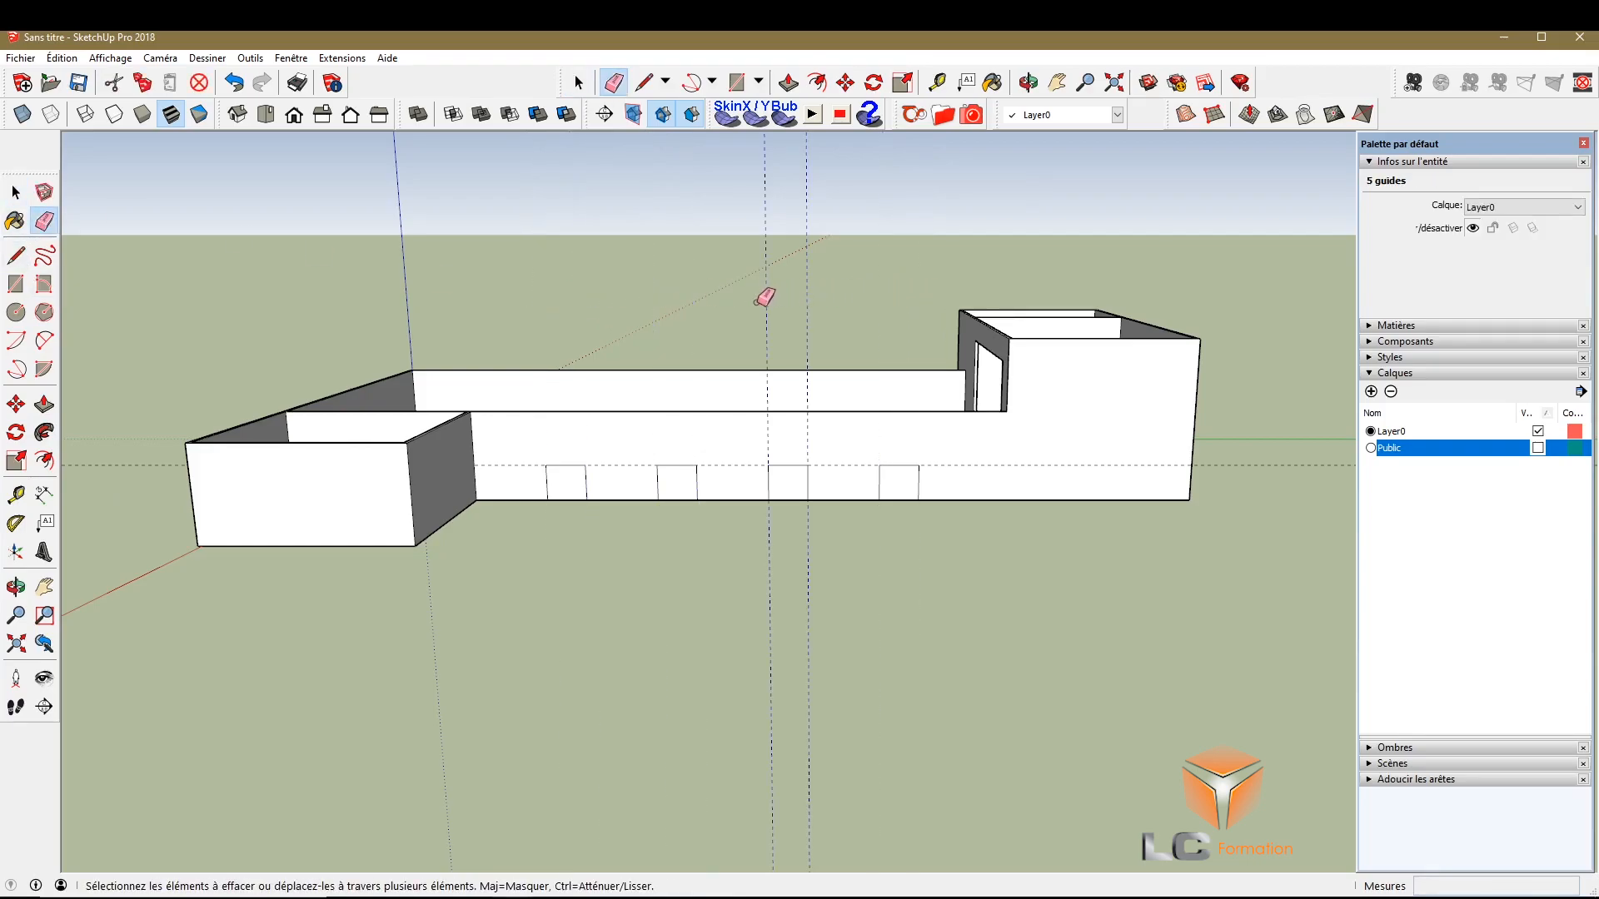
scroll(579, 450, "up", 2)
scroll(579, 450, "up", 1)
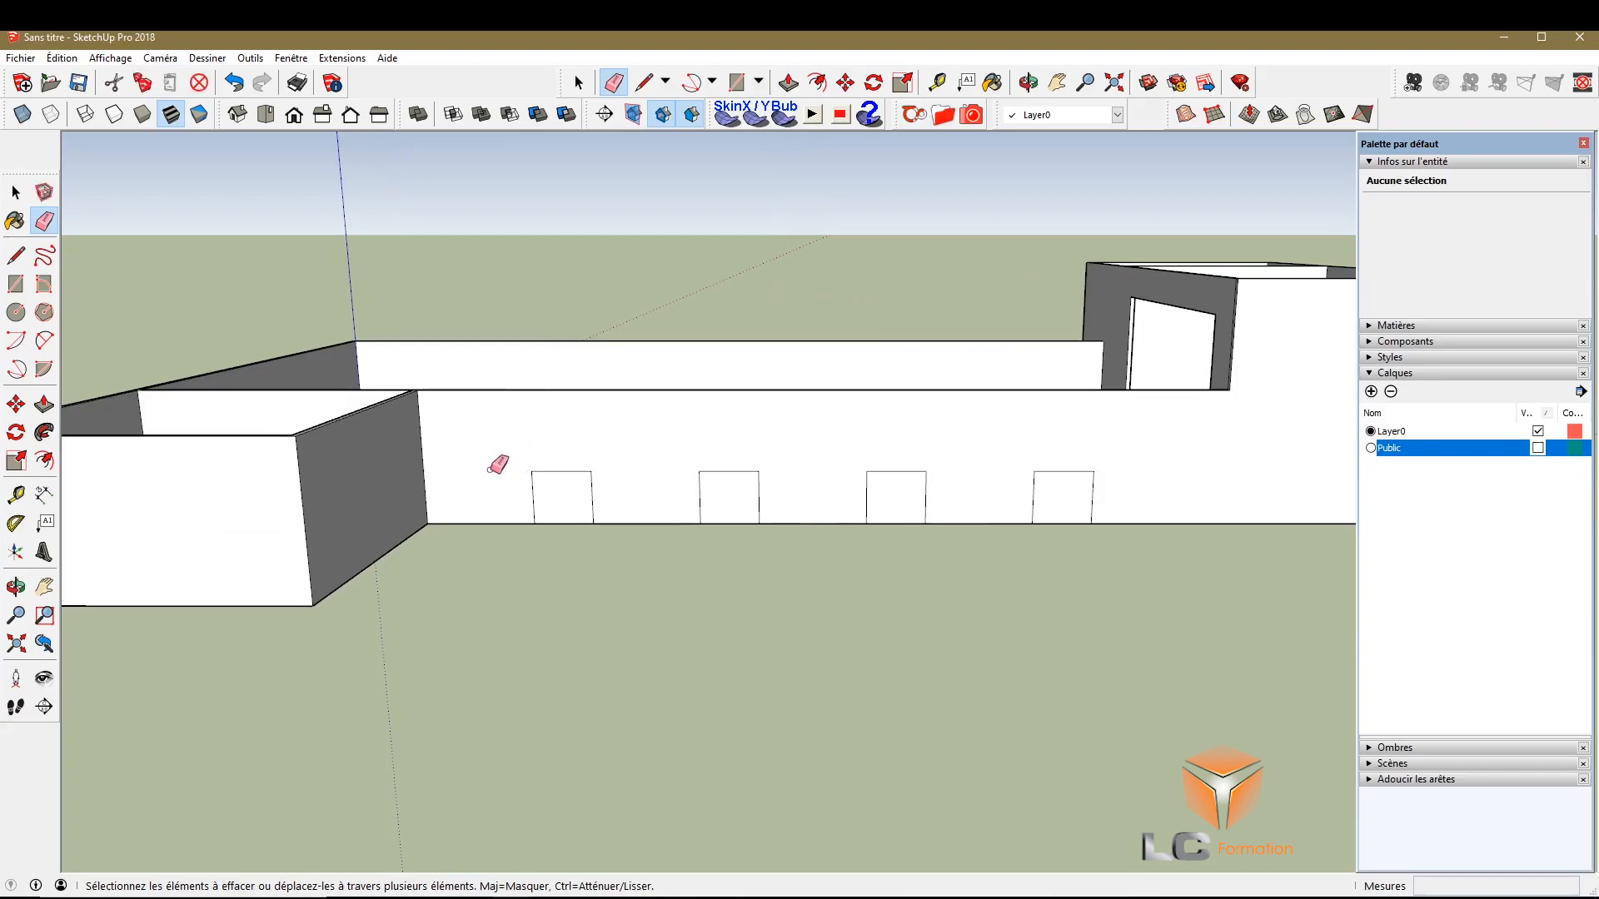
Push the first and second opening faces on the long outer wall 0.20 m inward to cut them through
left_click(16, 587)
left_click_drag(726, 454, 569, 632)
scroll(701, 519, "up", 3)
scroll(453, 653, "up", 4)
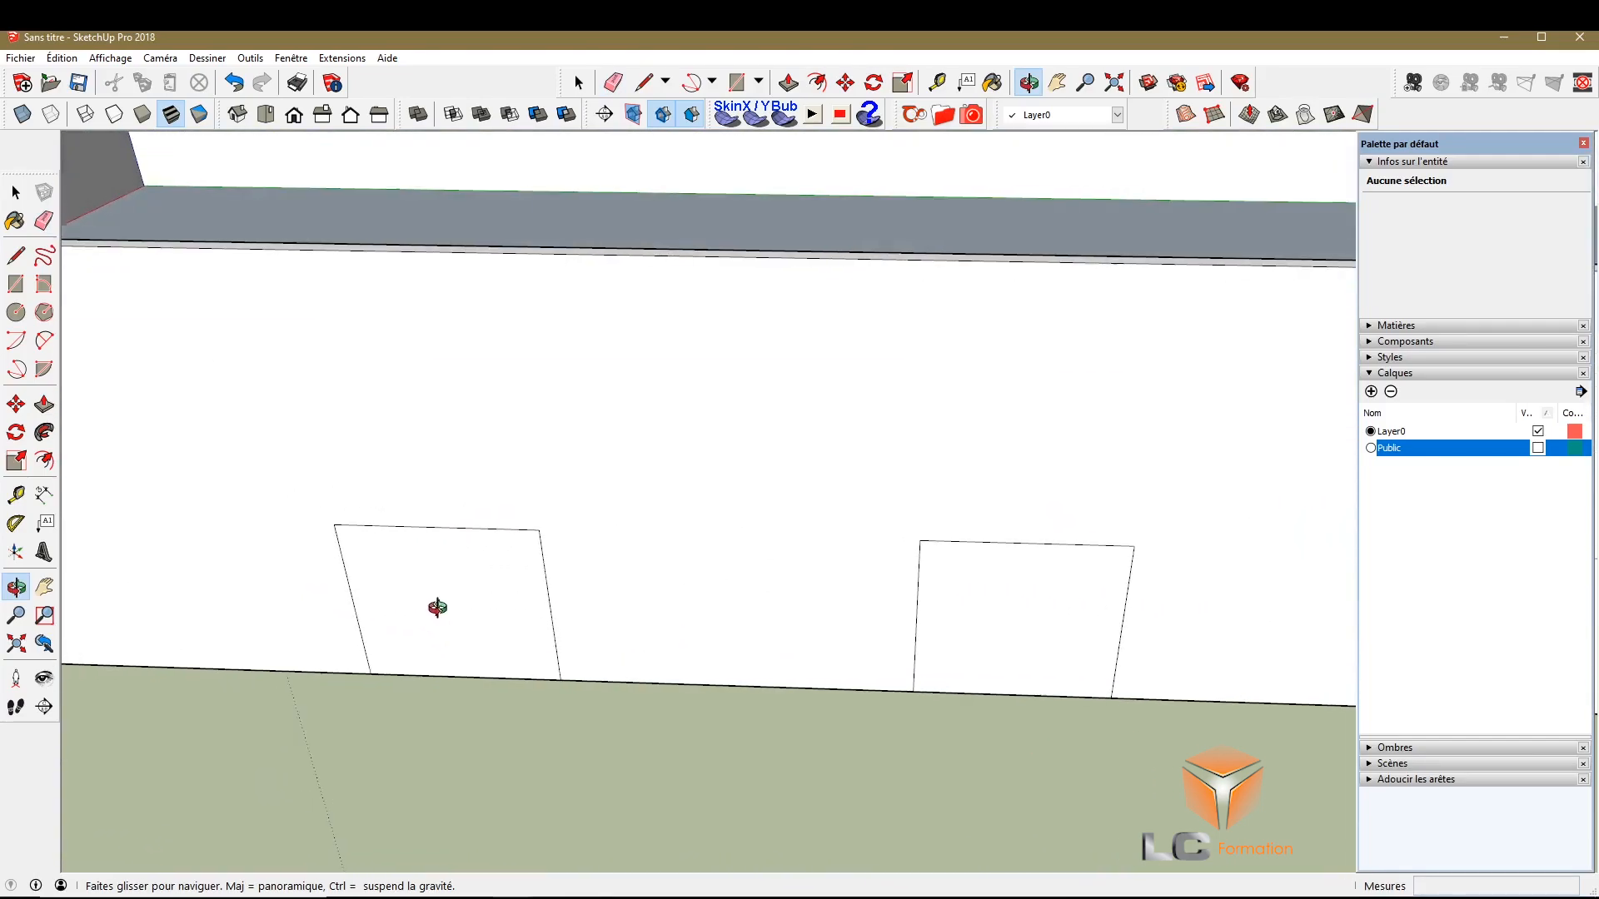
left_click(44, 405)
left_click(425, 644)
left_click(439, 618)
scroll(450, 614, "down", 4)
scroll(667, 616, "up", 3)
double_click(783, 633)
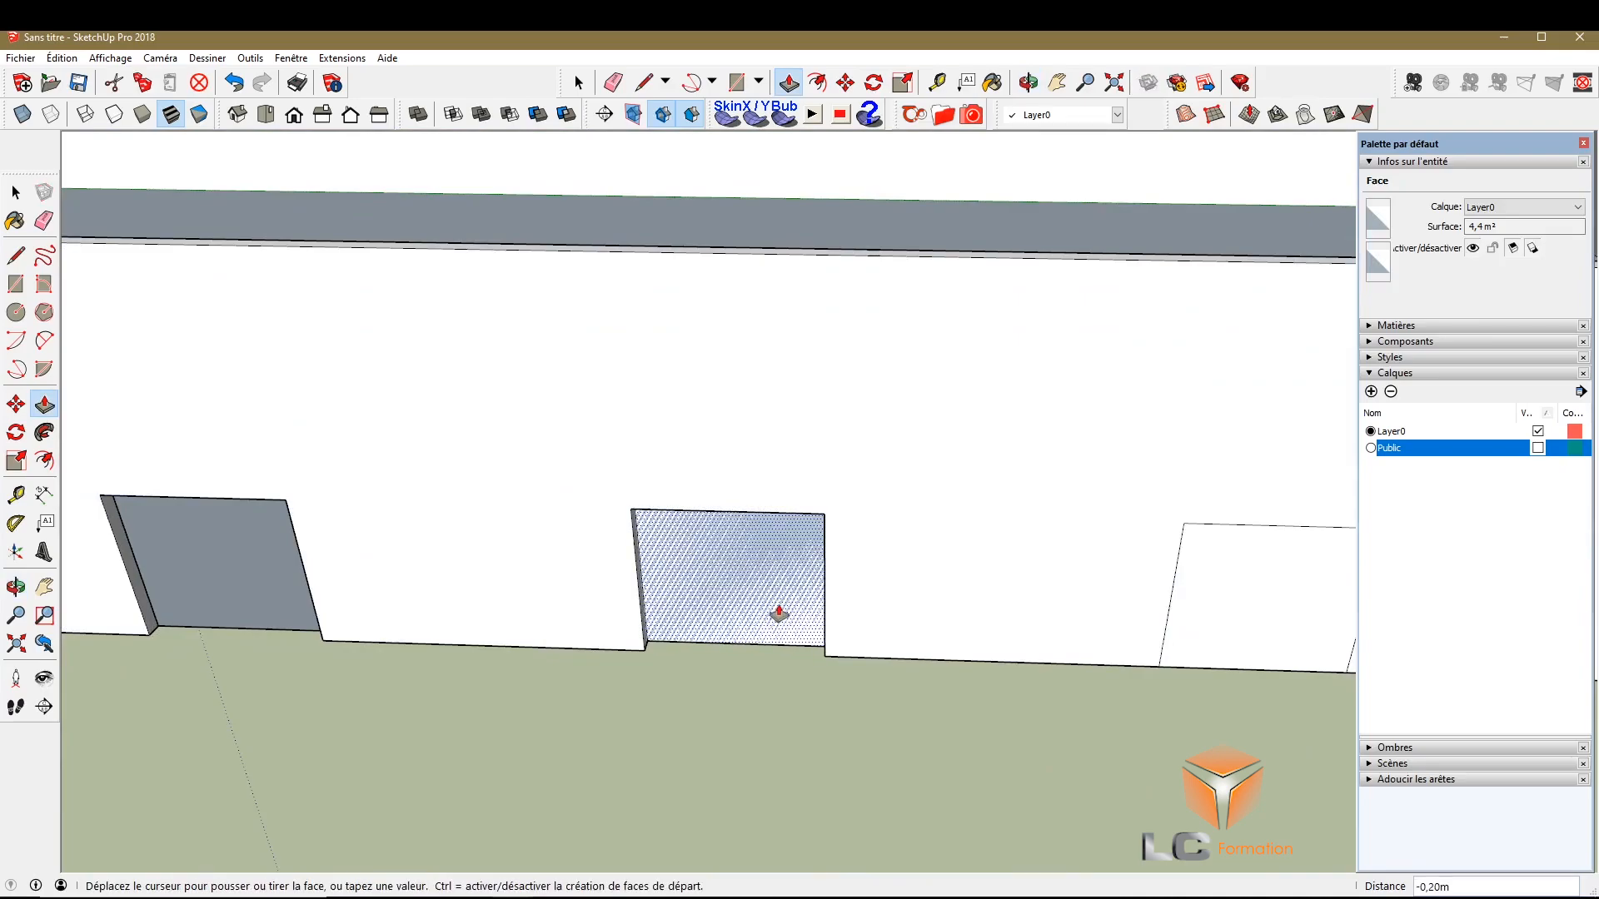
Cut the third and fourth openings through the long outer wall by pushing their faces 0.20 m inward
scroll(778, 600, "down", 3)
double_click(919, 571)
scroll(711, 478, "down", 3)
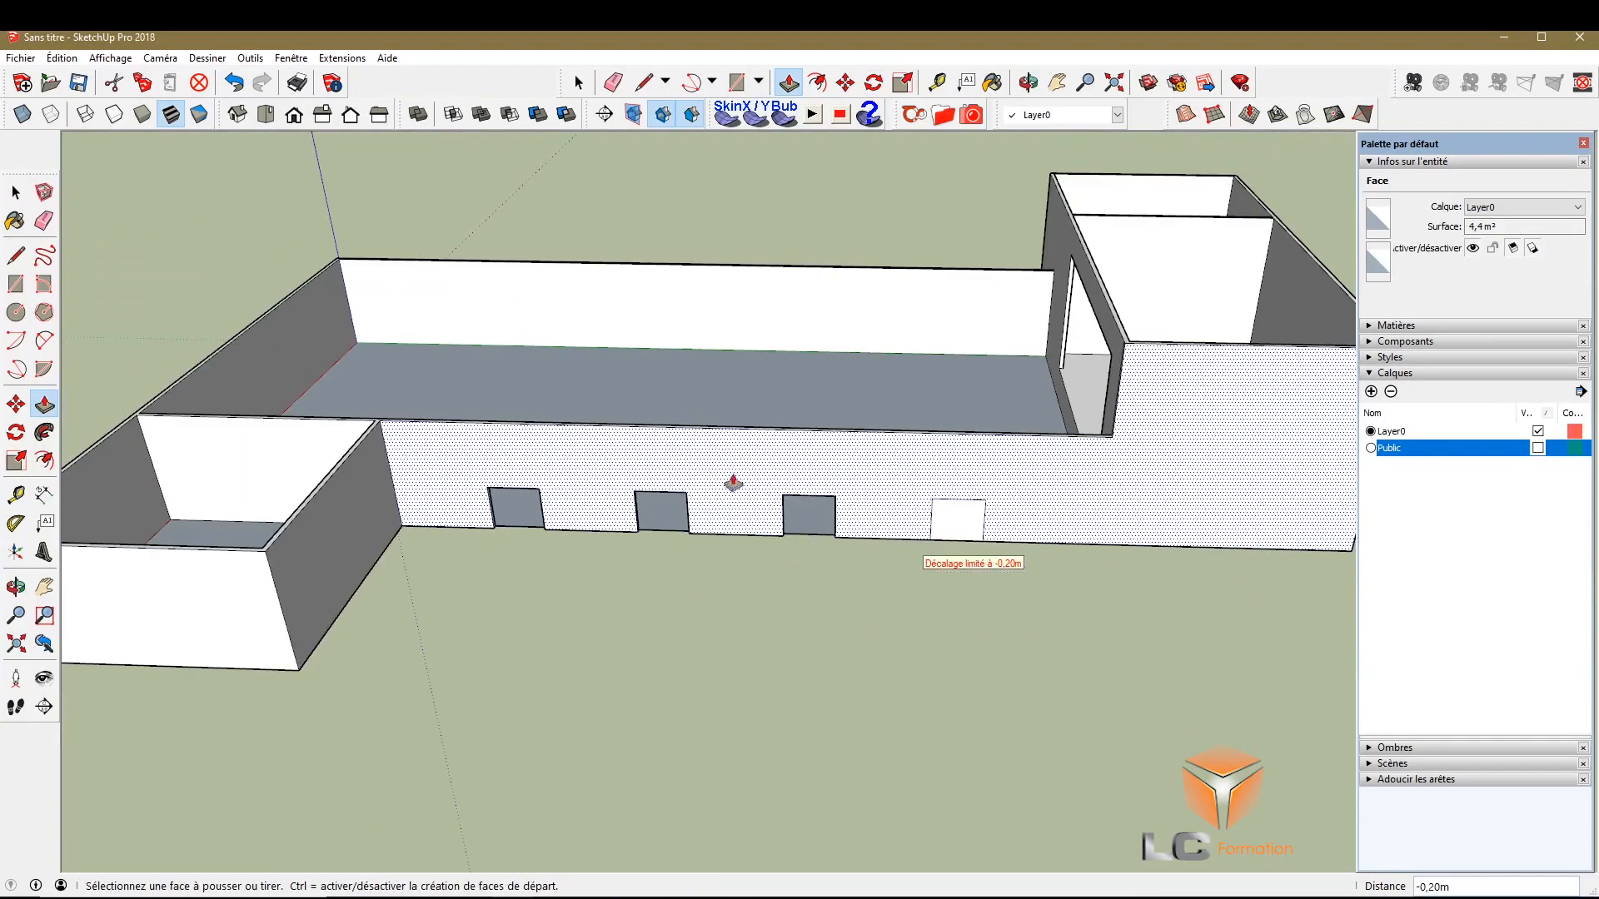
scroll(934, 526, "up", 3)
left_click(932, 531)
left_click(932, 532)
key("space")
scroll(852, 642, "down", 5)
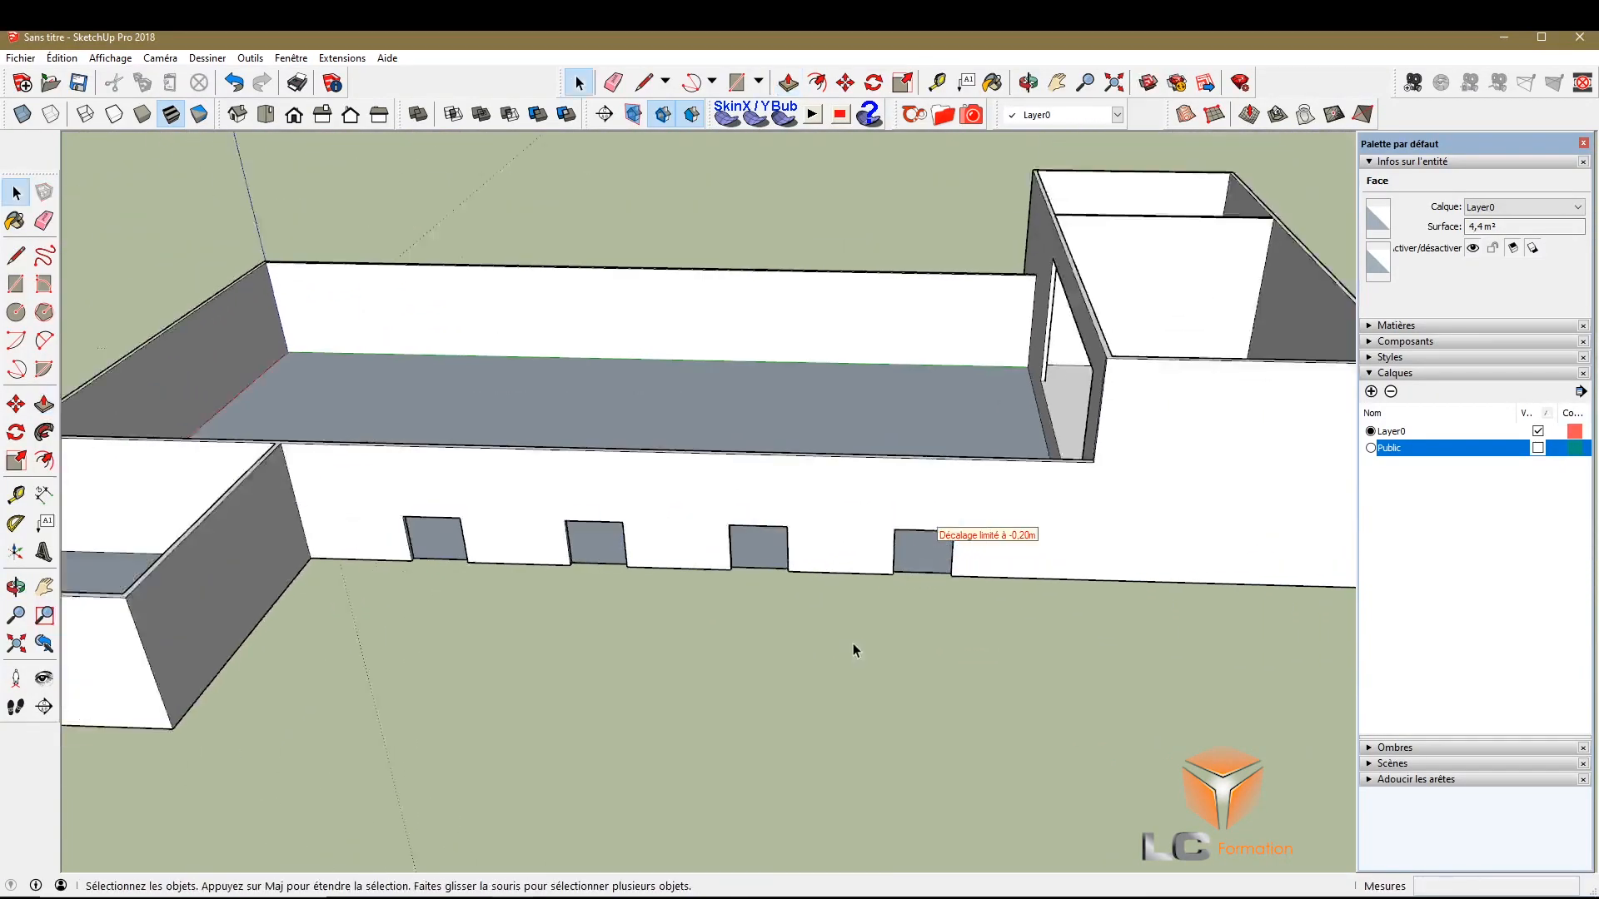
Examine the four openings in the long outer wall and the rest of the building from outside
left_click(16, 587)
left_click_drag(702, 689, 151, 498)
scroll(1051, 582, "up", 5)
scroll(151, 498, "down", 5)
scroll(360, 503, "down", 3)
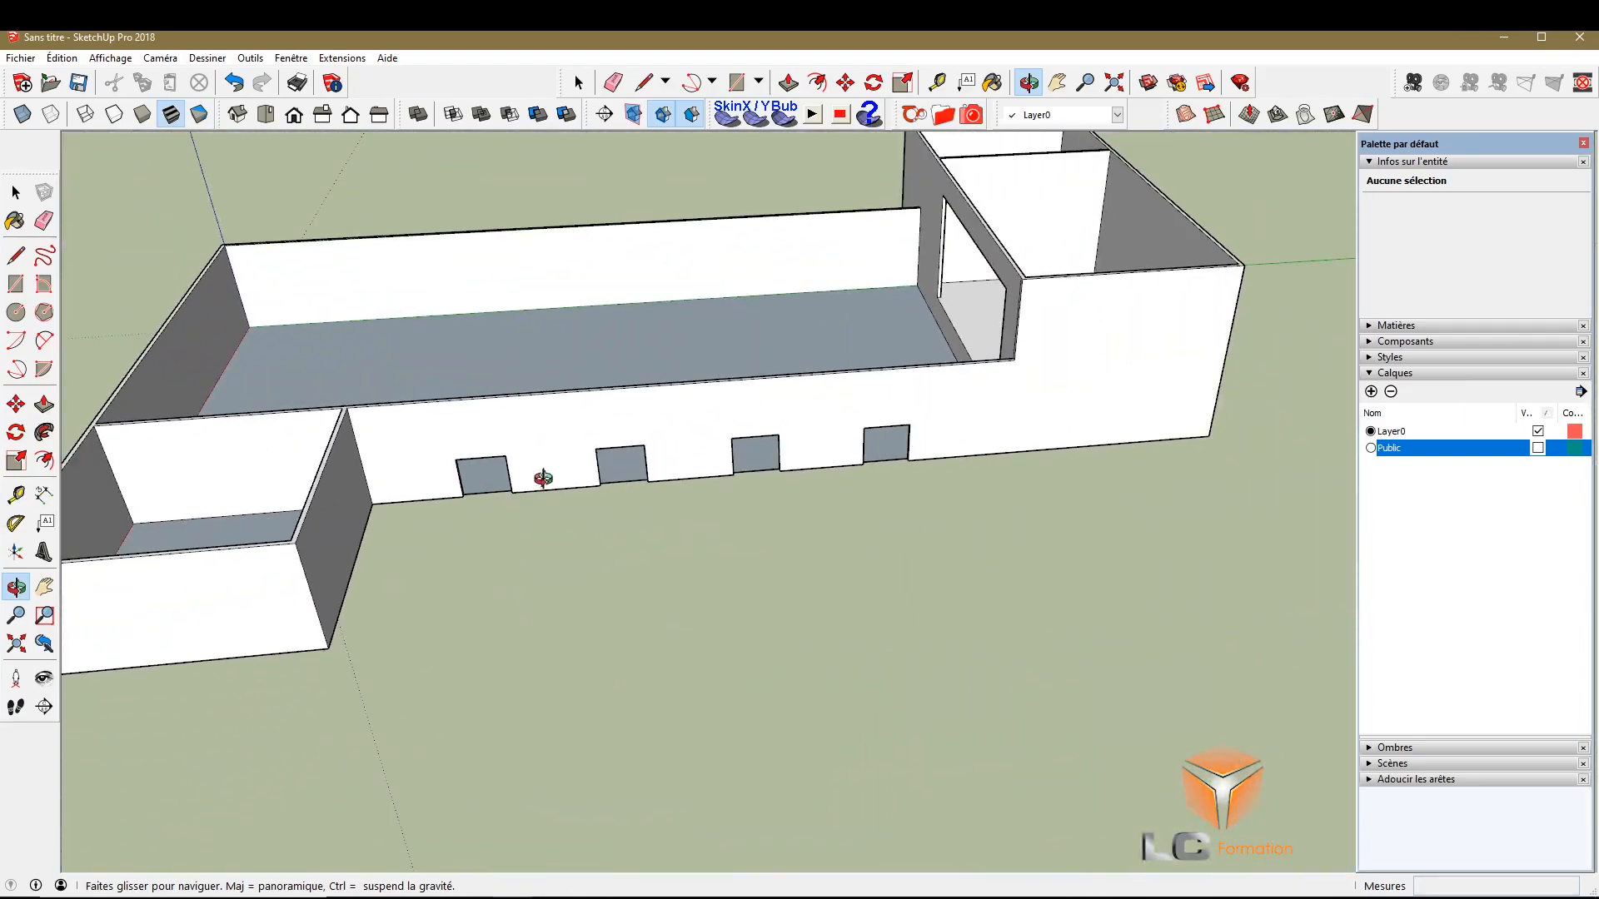
scroll(536, 475, "down", 2)
scroll(675, 449, "down", 2)
Place vertical guides on the small room's outer end wall, 2 m inward from each of its two vertical edges
scroll(924, 381, "up", 7)
left_click_drag(372, 471, 167, 532)
scroll(841, 396, "down", 7)
scroll(629, 410, "up", 4)
scroll(477, 450, "up", 6)
left_click_drag(676, 523, 726, 492)
left_click(15, 496)
left_click(334, 508)
left_click(569, 541)
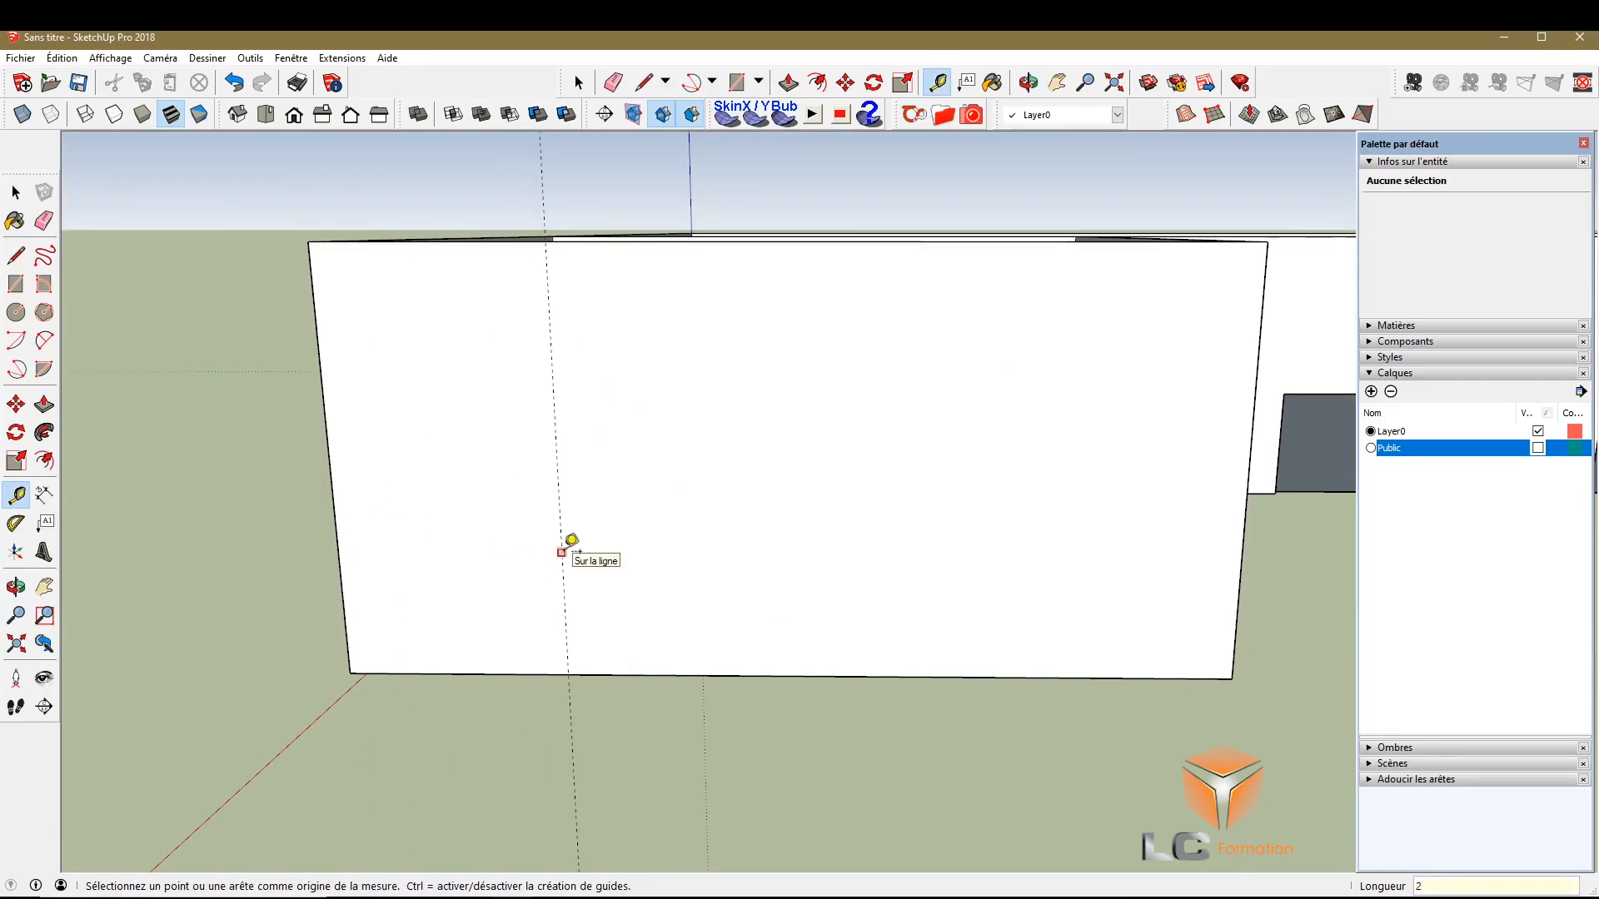
scroll(570, 541, "down", 4)
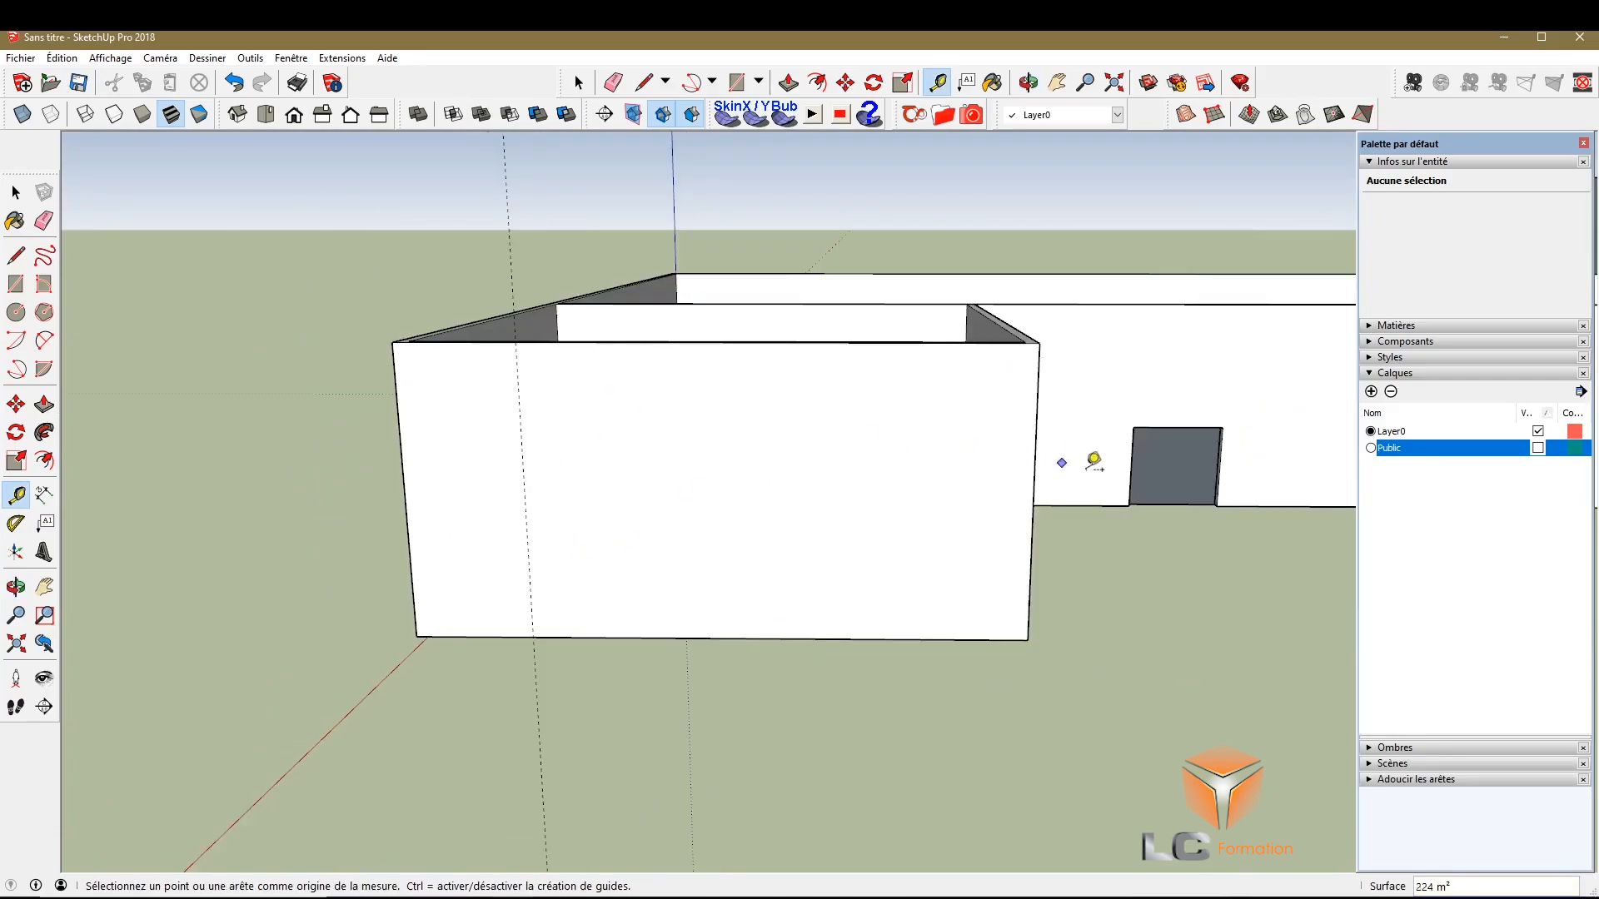
left_click(1032, 513)
left_click(948, 515)
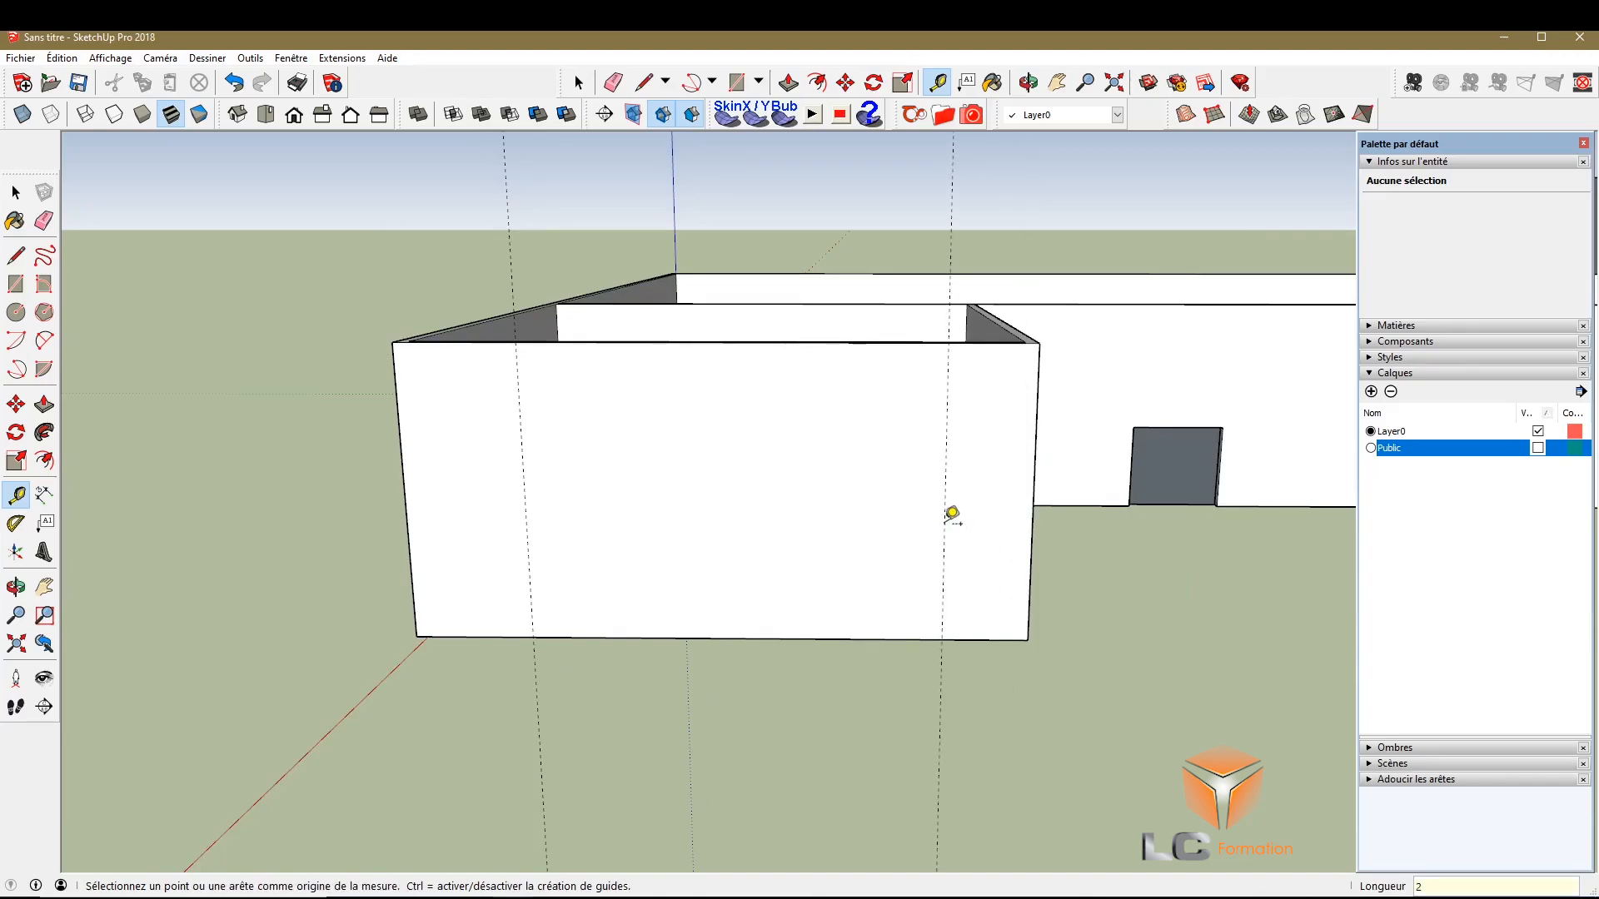
Add vertical guides 2.2 m inward from both end-wall guides and a horizontal guide 2 m above the base edge
left_click(914, 553)
left_click(853, 554)
left_click(526, 562)
left_click(587, 557)
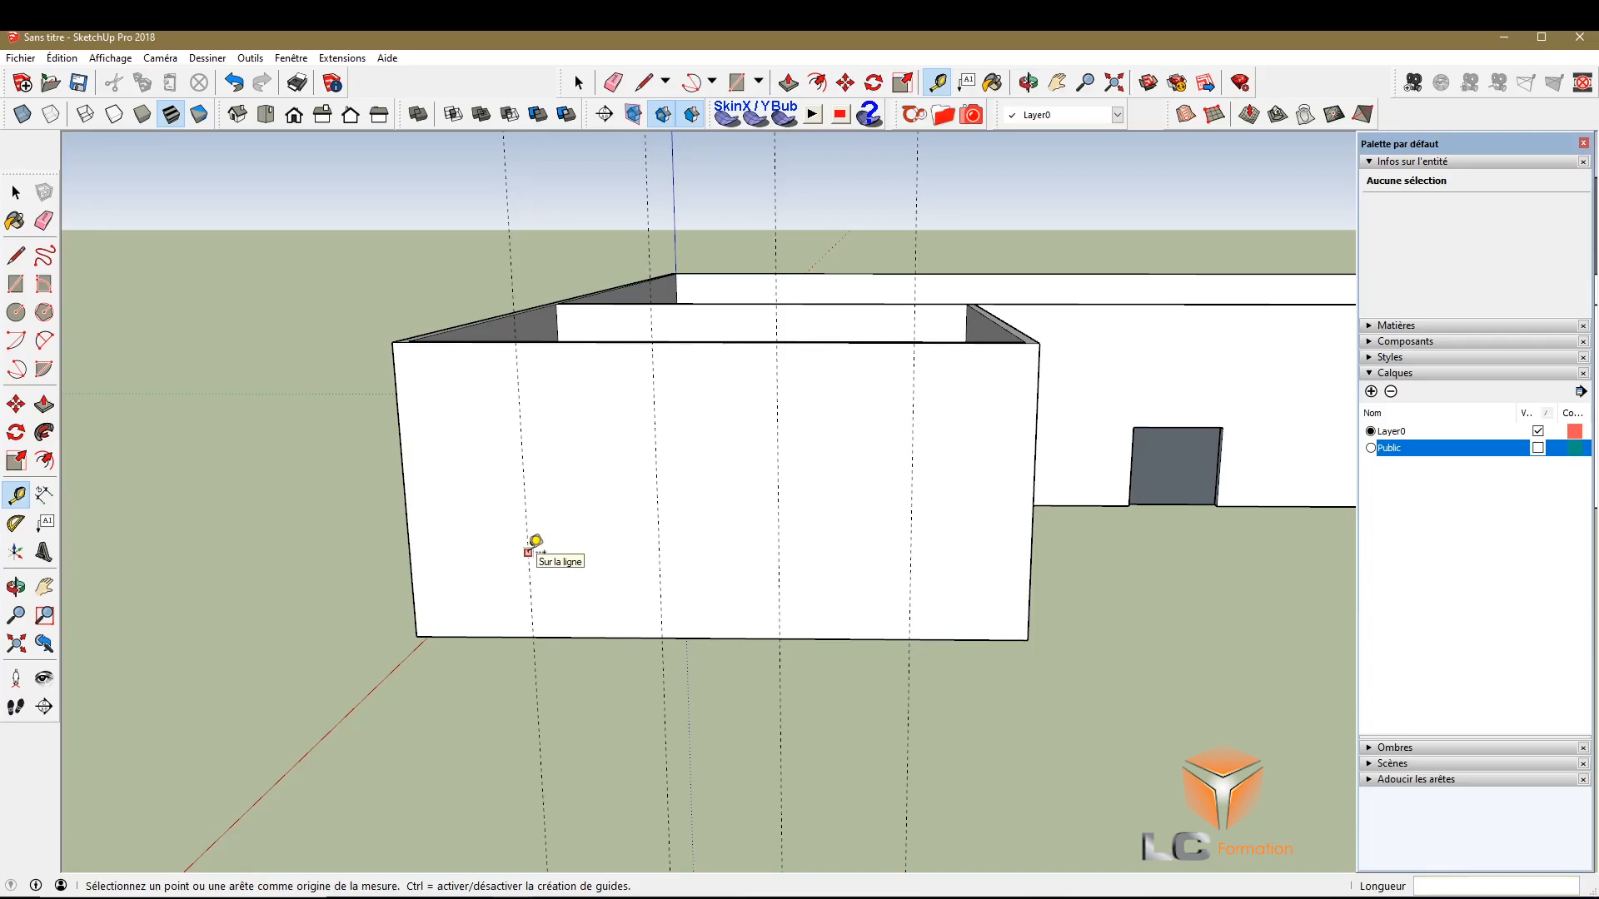
left_click(517, 637)
left_click(525, 519)
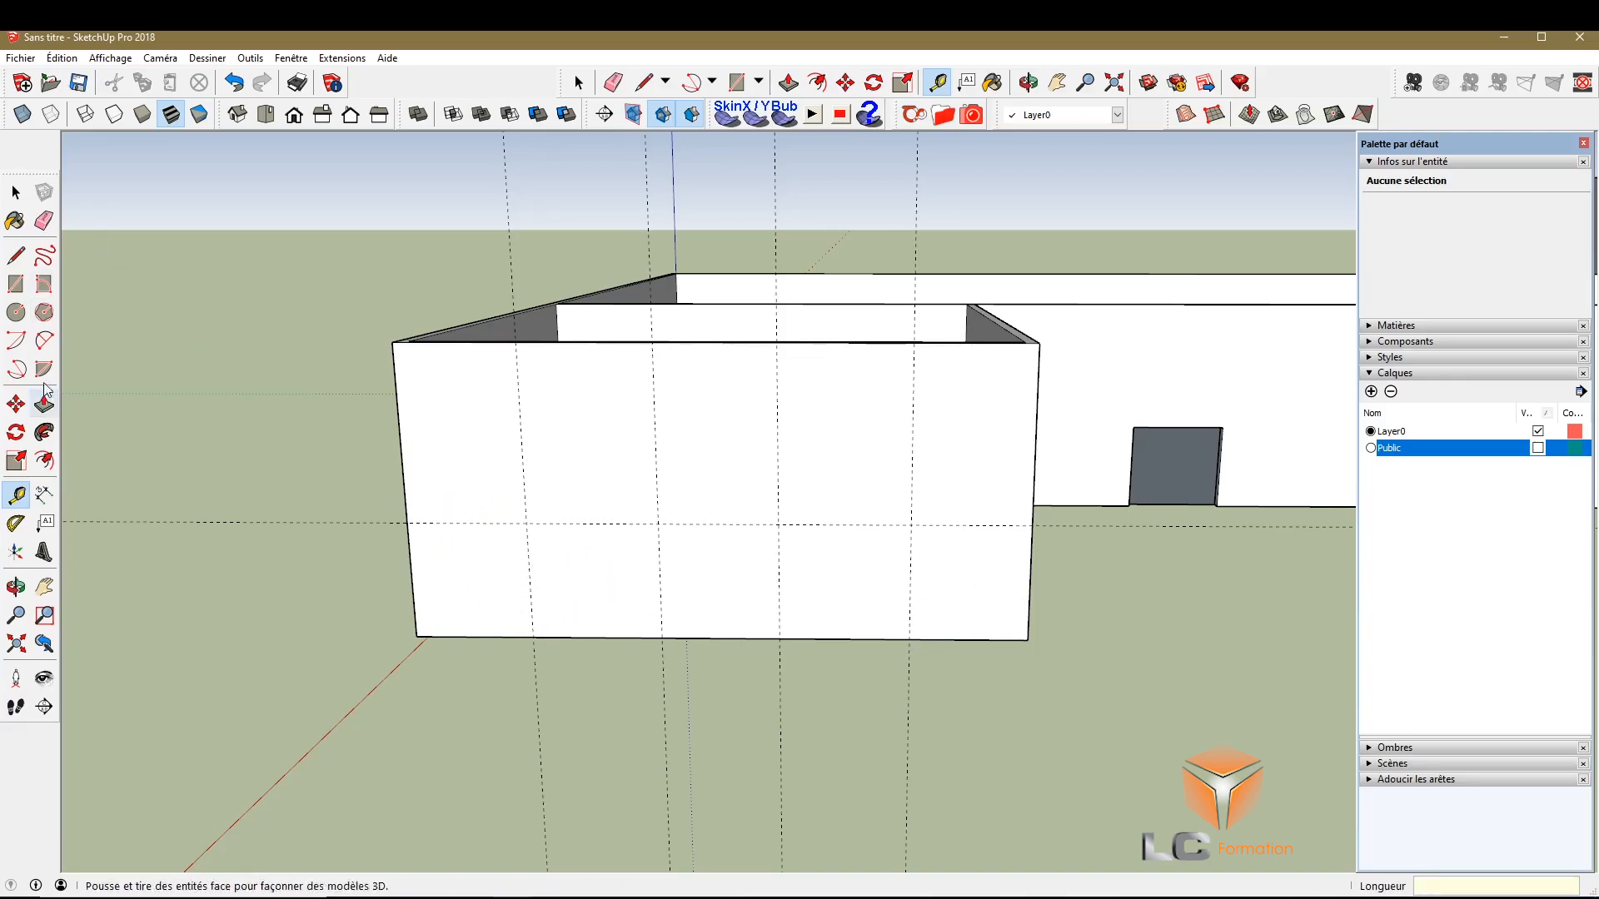
Draw the end wall's first 2.20 m by 2.00 m opening rectangle from the horizontal guide down to the base edge
left_click(16, 283)
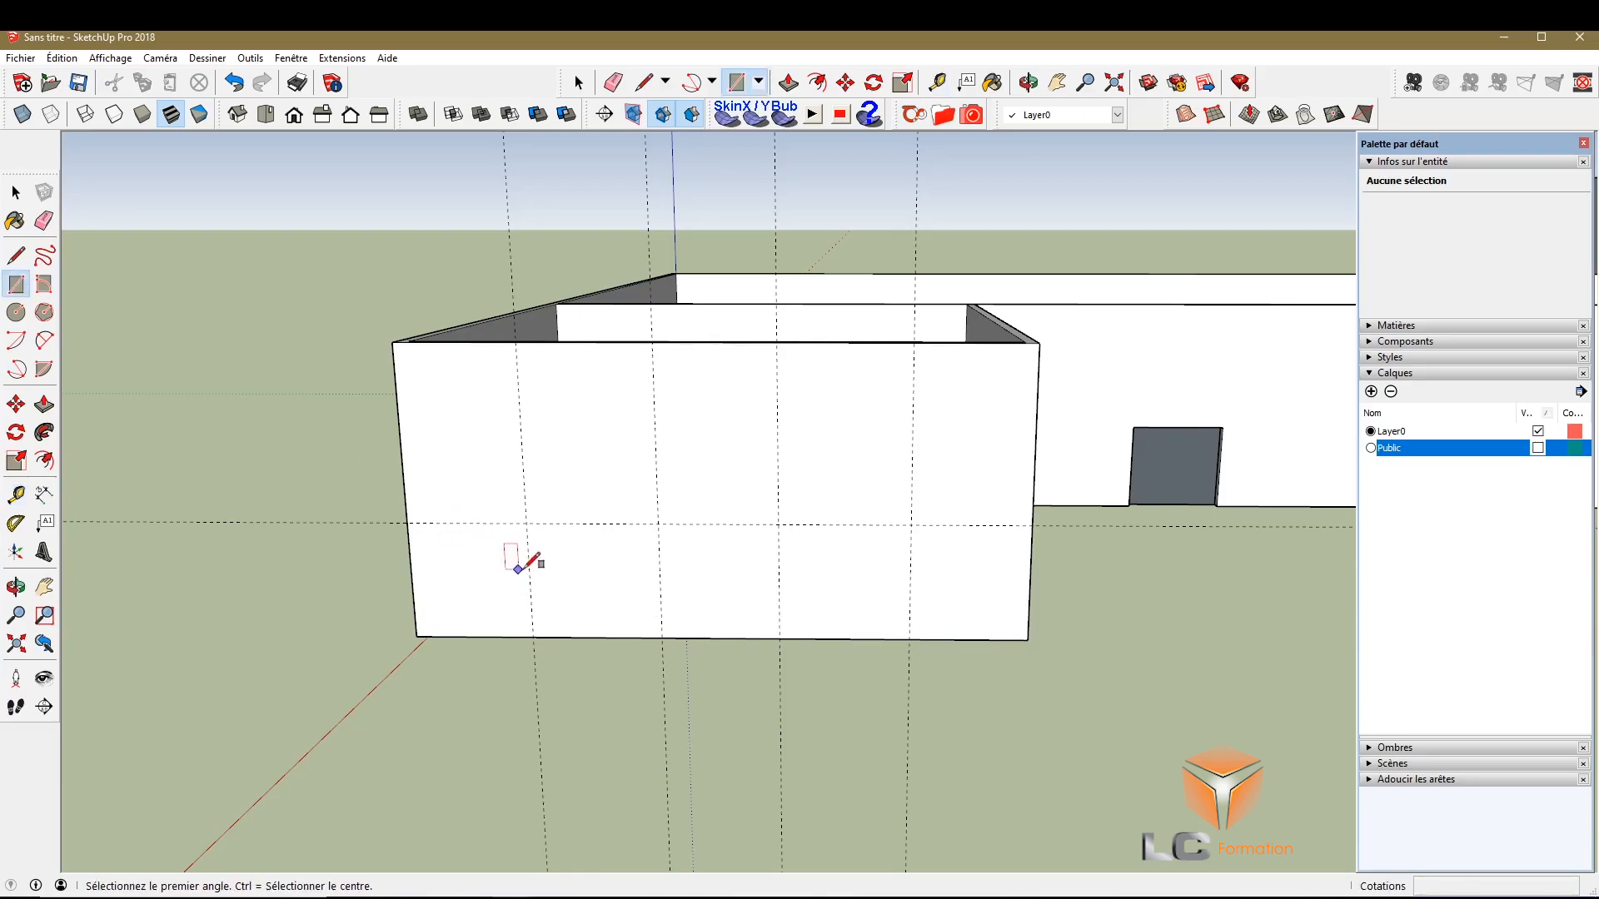
left_click(529, 523)
left_click(675, 637)
Try drawing the end wall's second opening as a corner-based and then a centre-based rectangle, undoing each attempt
left_click(778, 524)
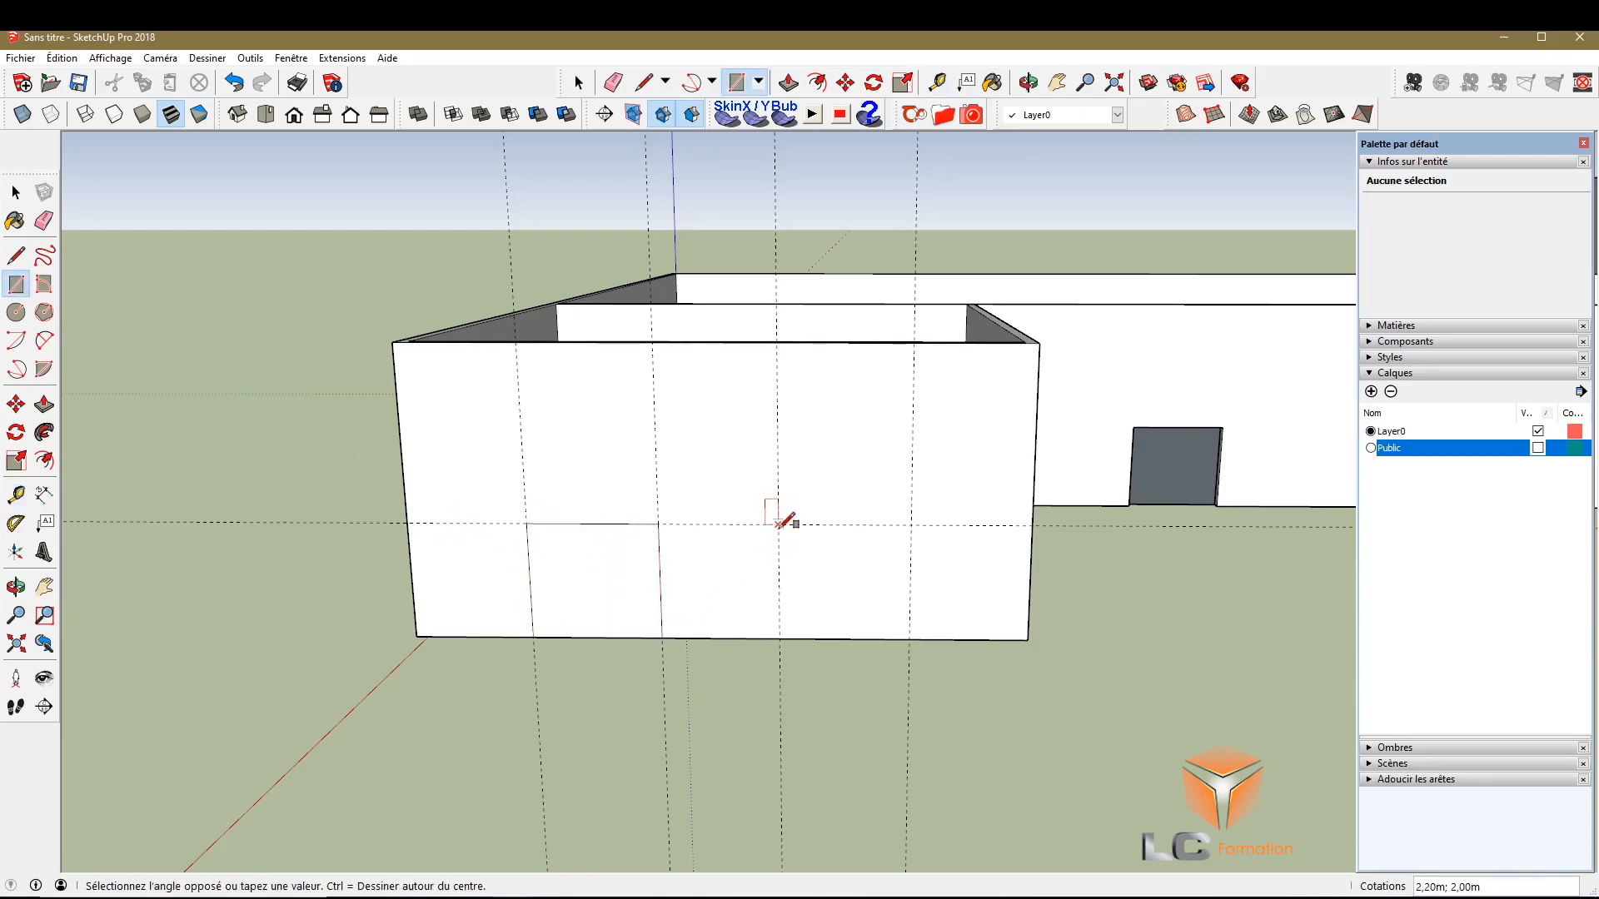
left_click(916, 638)
key("ctrl+z")
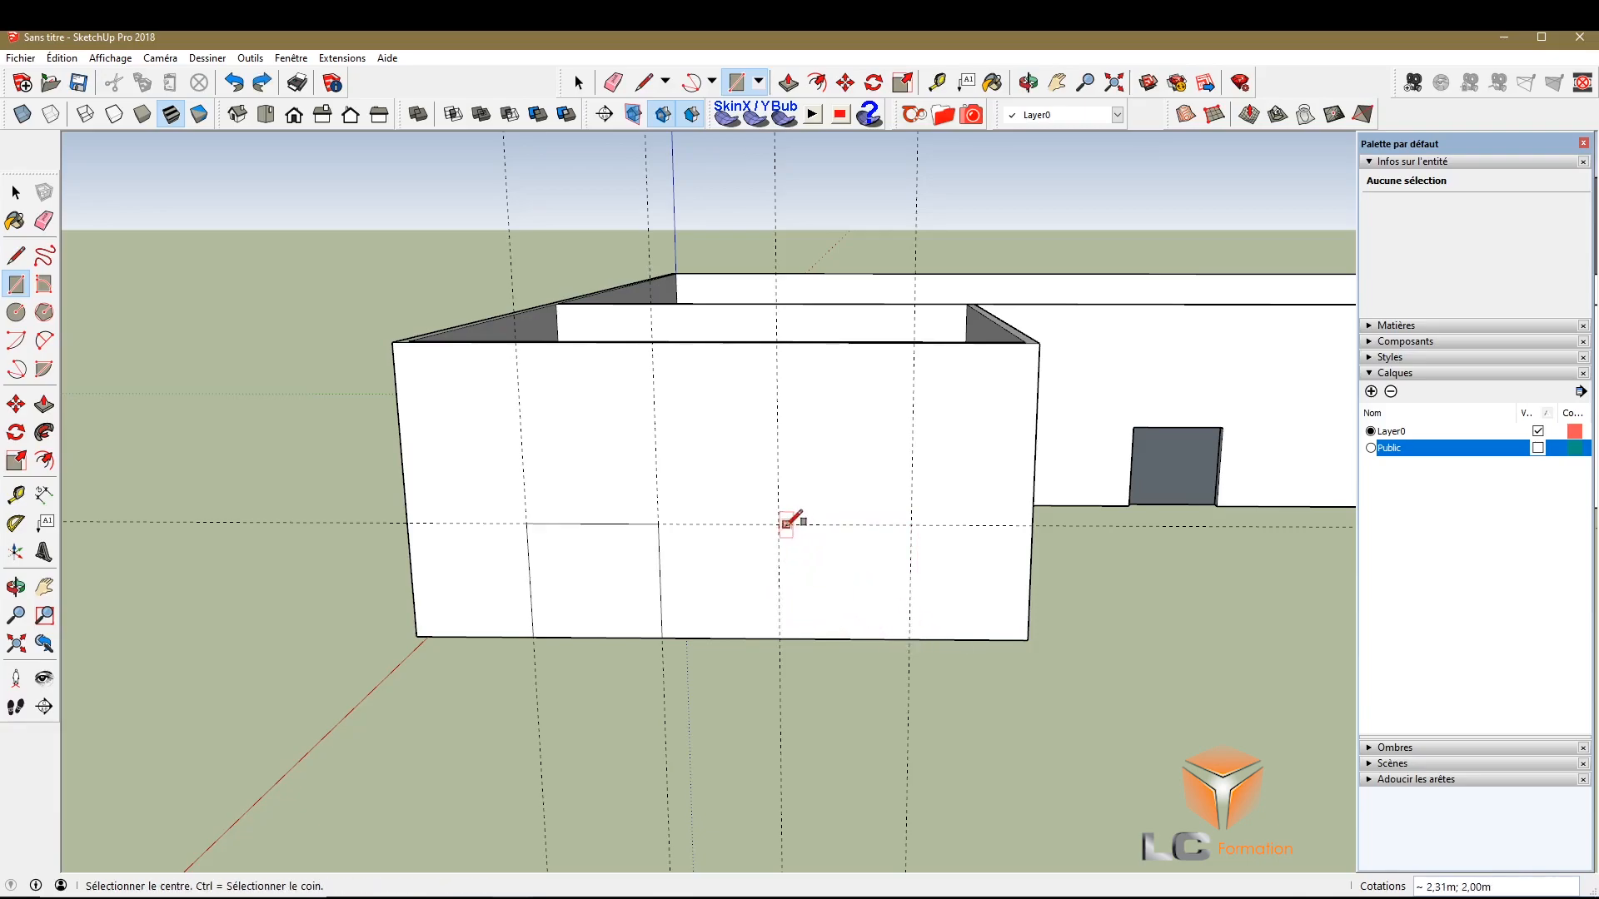
left_click(898, 599)
key("ctrl+z")
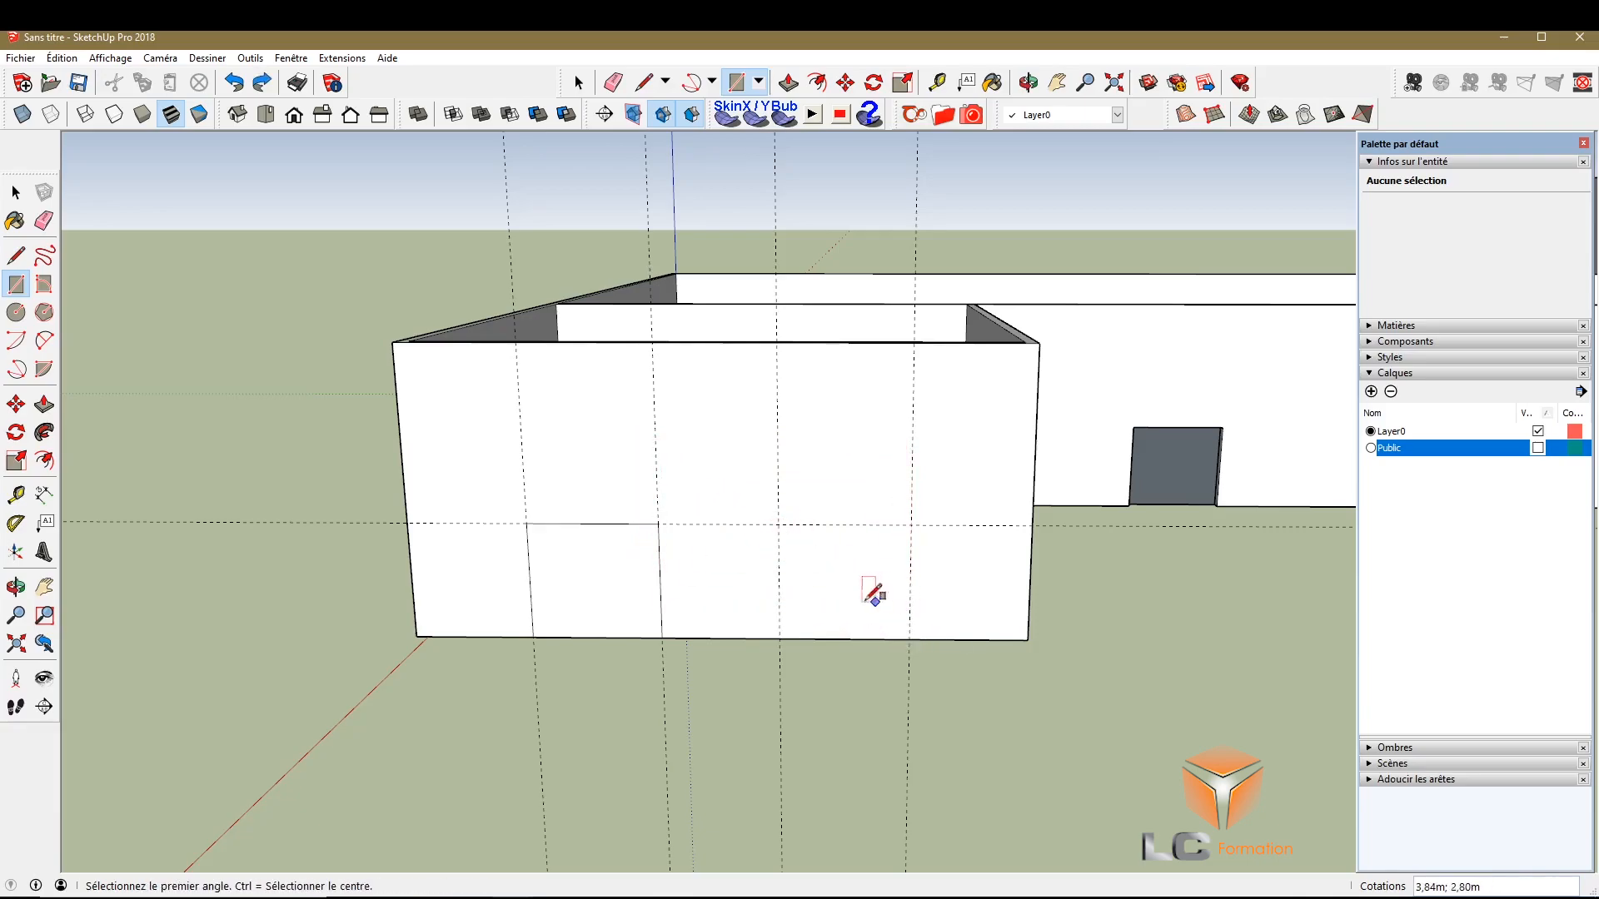
scroll(764, 460, "down", 2)
scroll(785, 498, "up", 2)
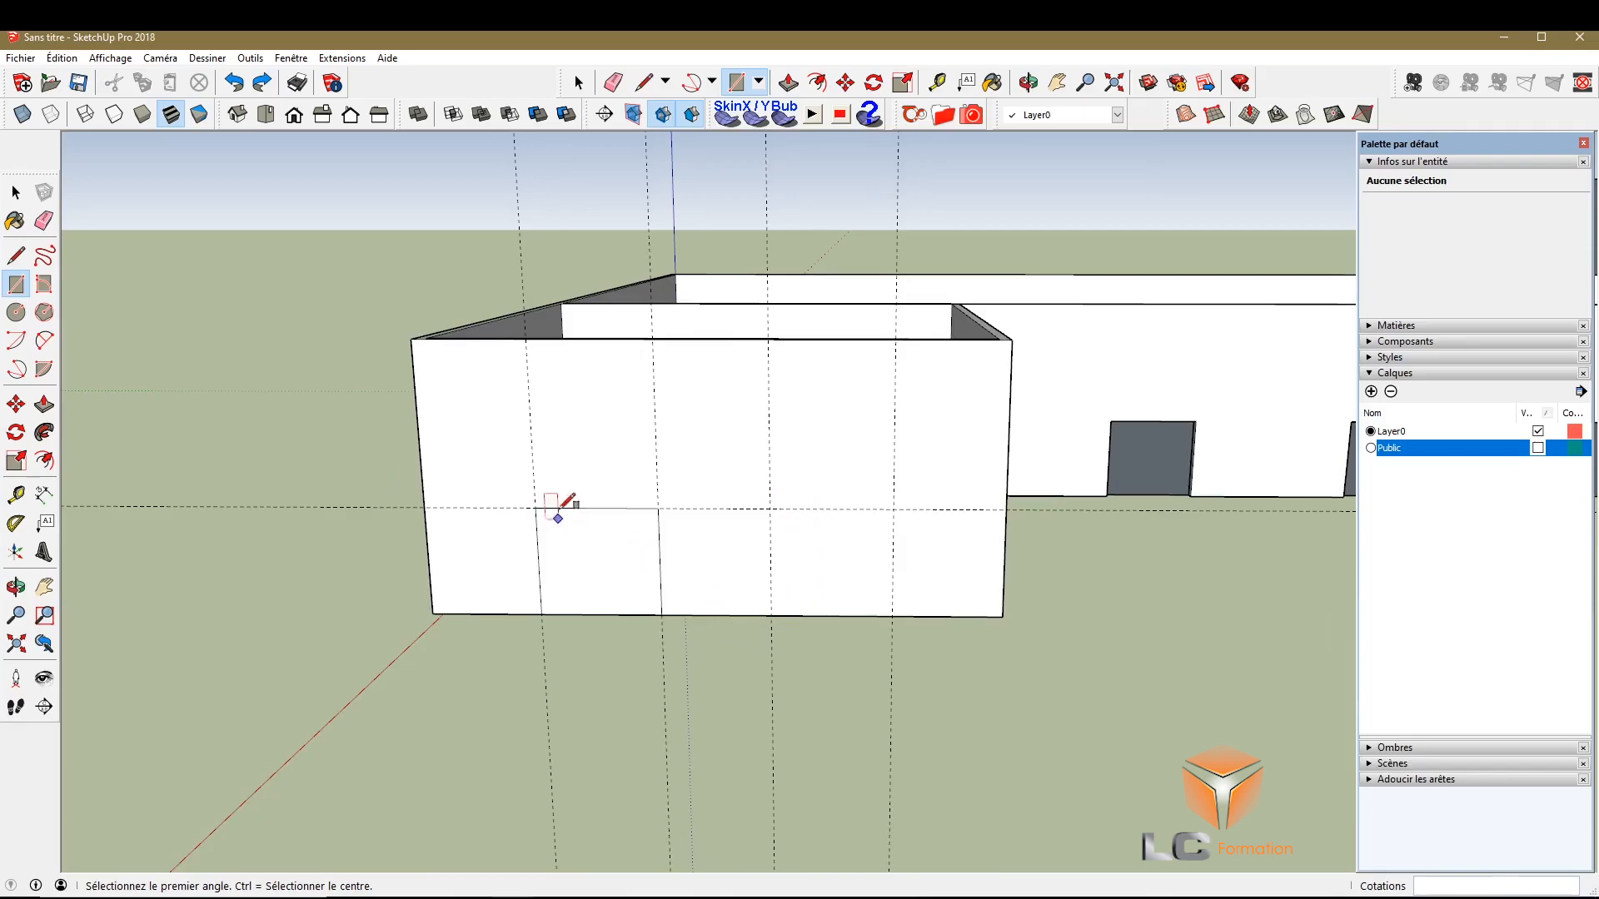
key("ctrl")
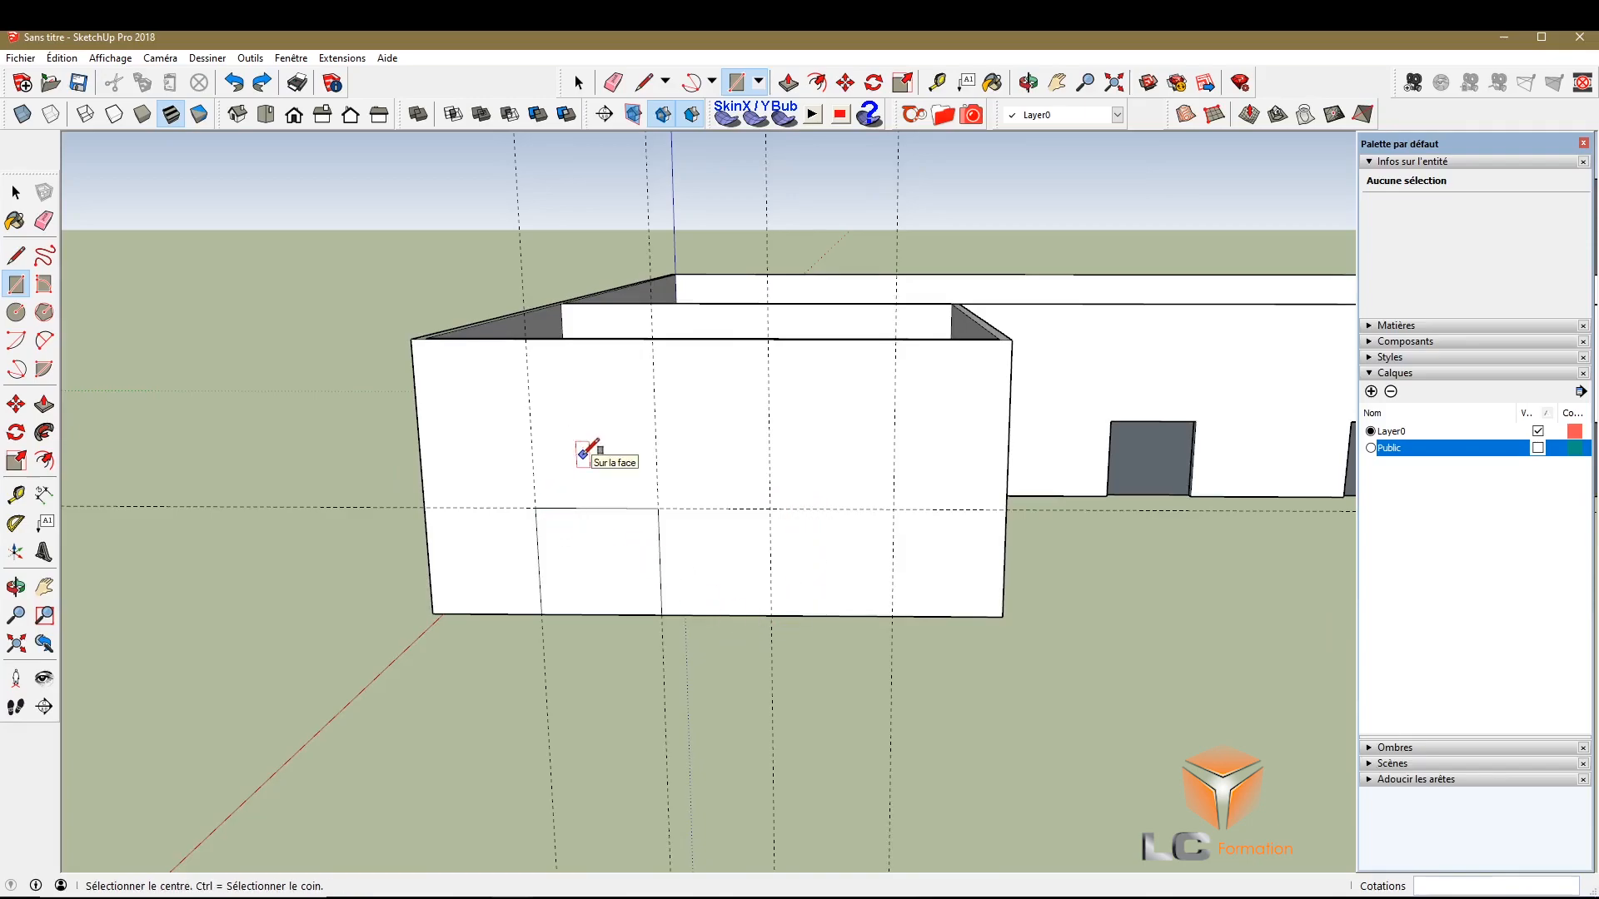
Draw a short reference line on the open ground in front of the building
key("l")
scroll(301, 308, "down", 3)
left_click(718, 620)
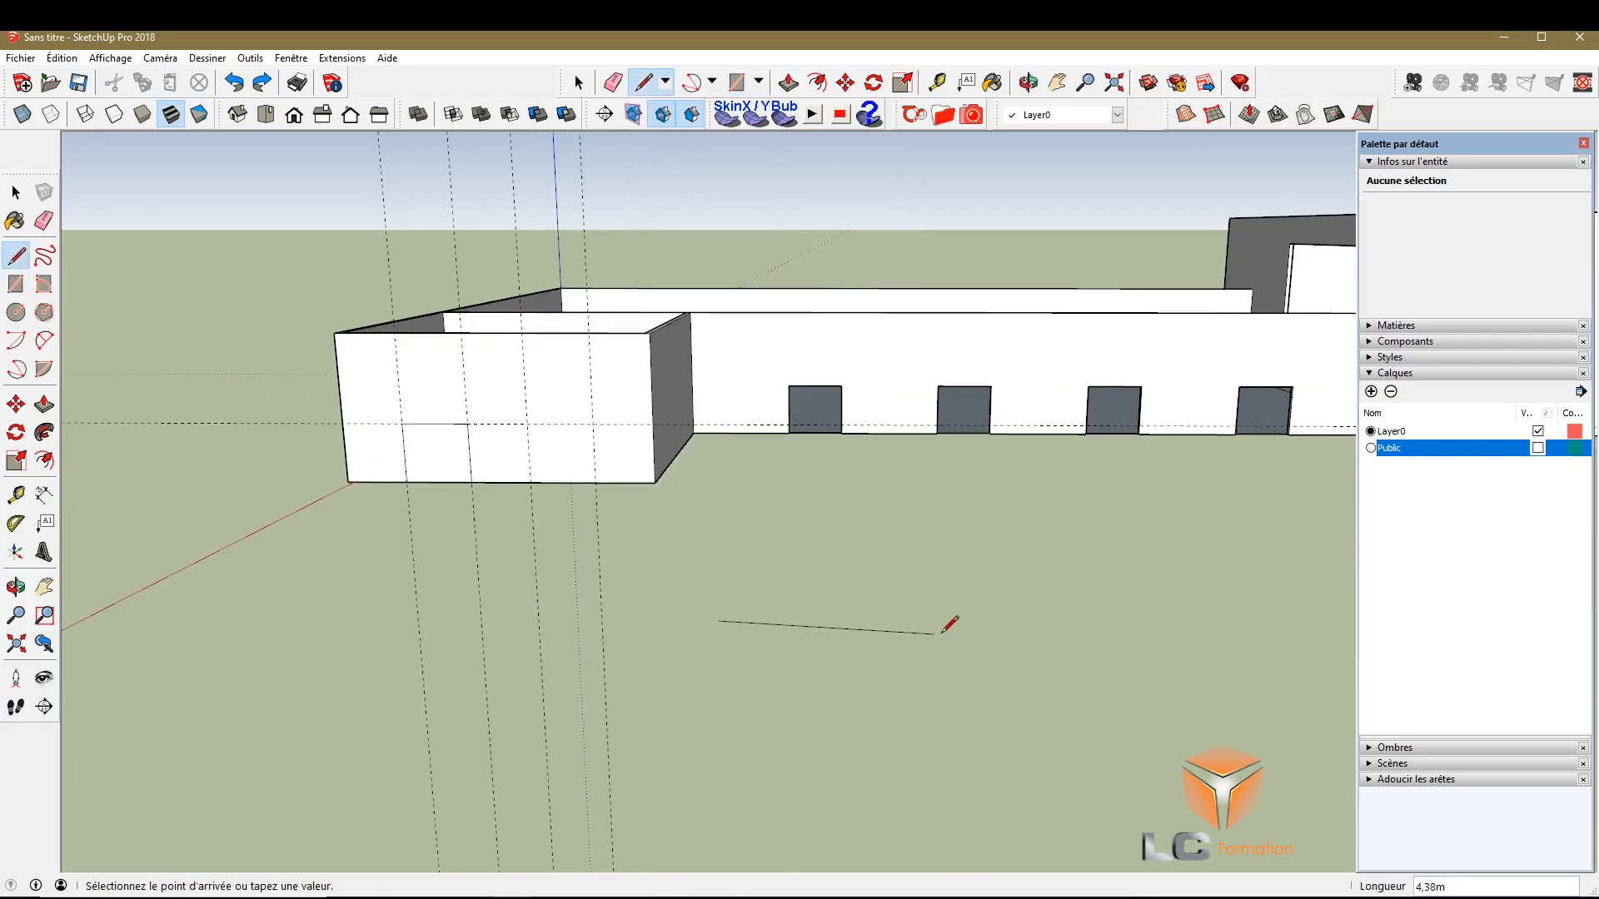
left_click(17, 588)
left_click_drag(574, 658, 464, 504)
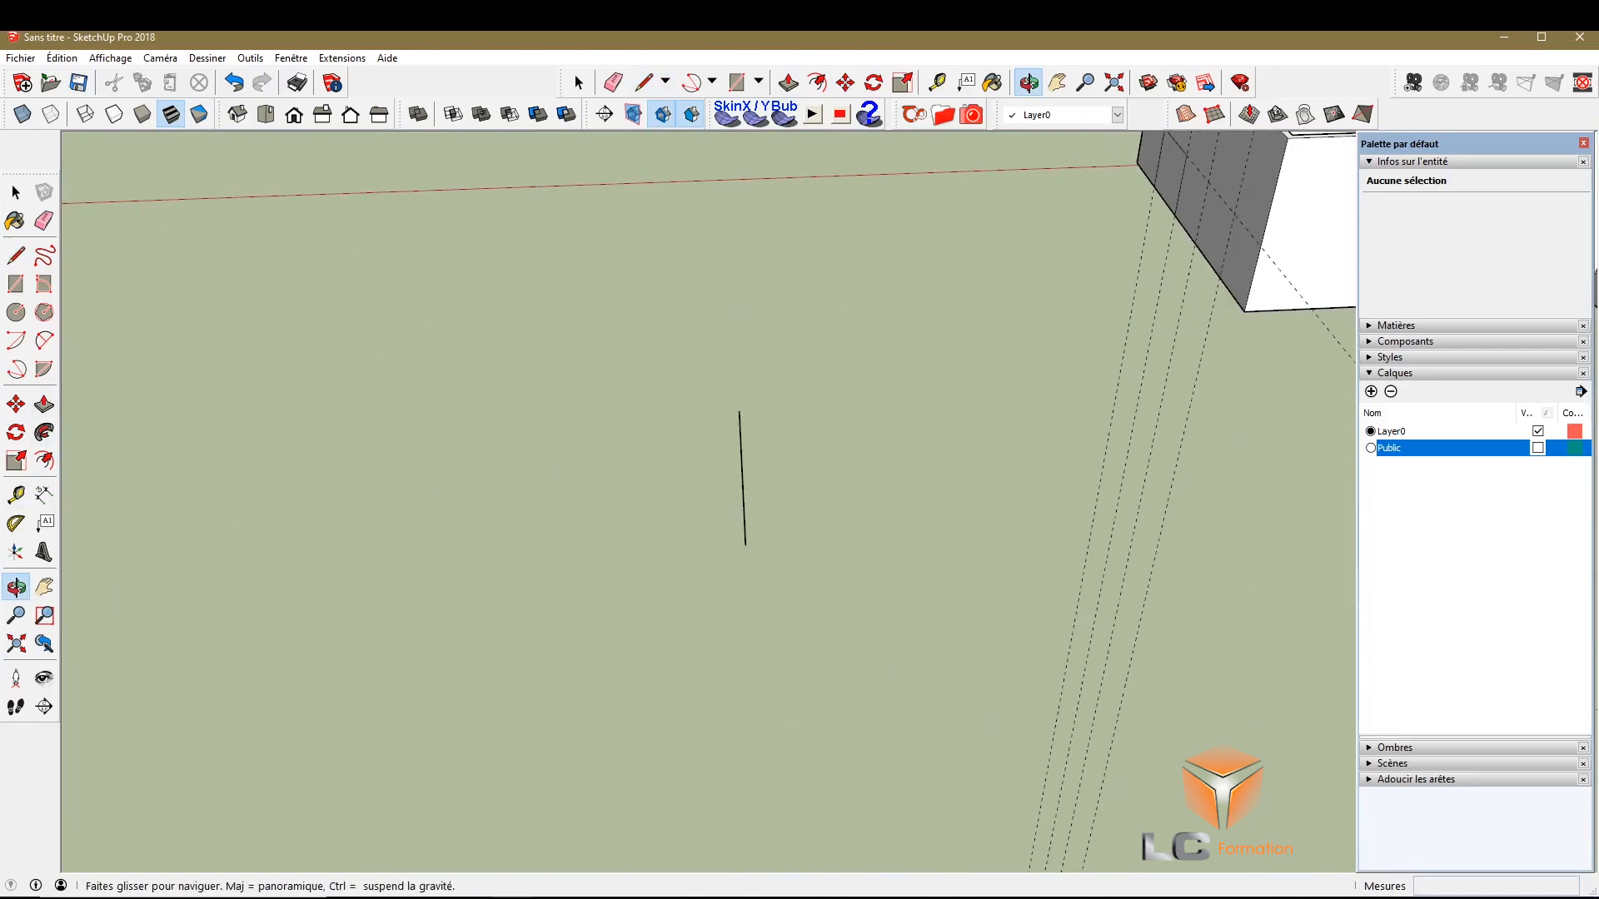
Draw a corner-based rectangle of about 4 m by 3 m from the reference line's endpoint, and undo it
left_click(16, 284)
scroll(471, 489, "up", 2)
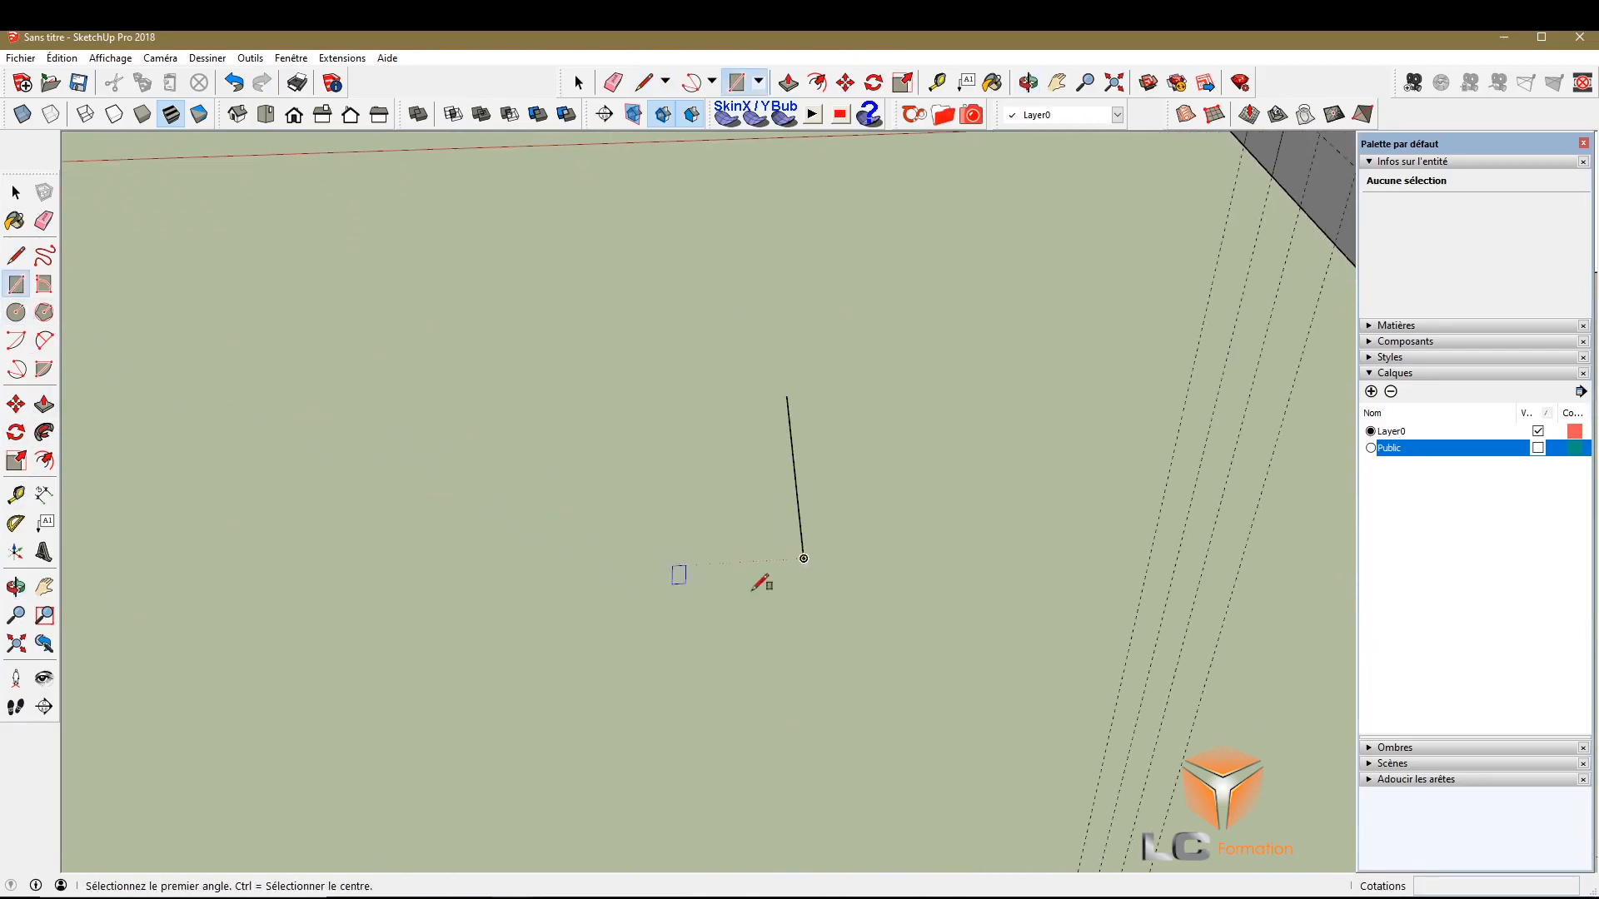
left_click(804, 558)
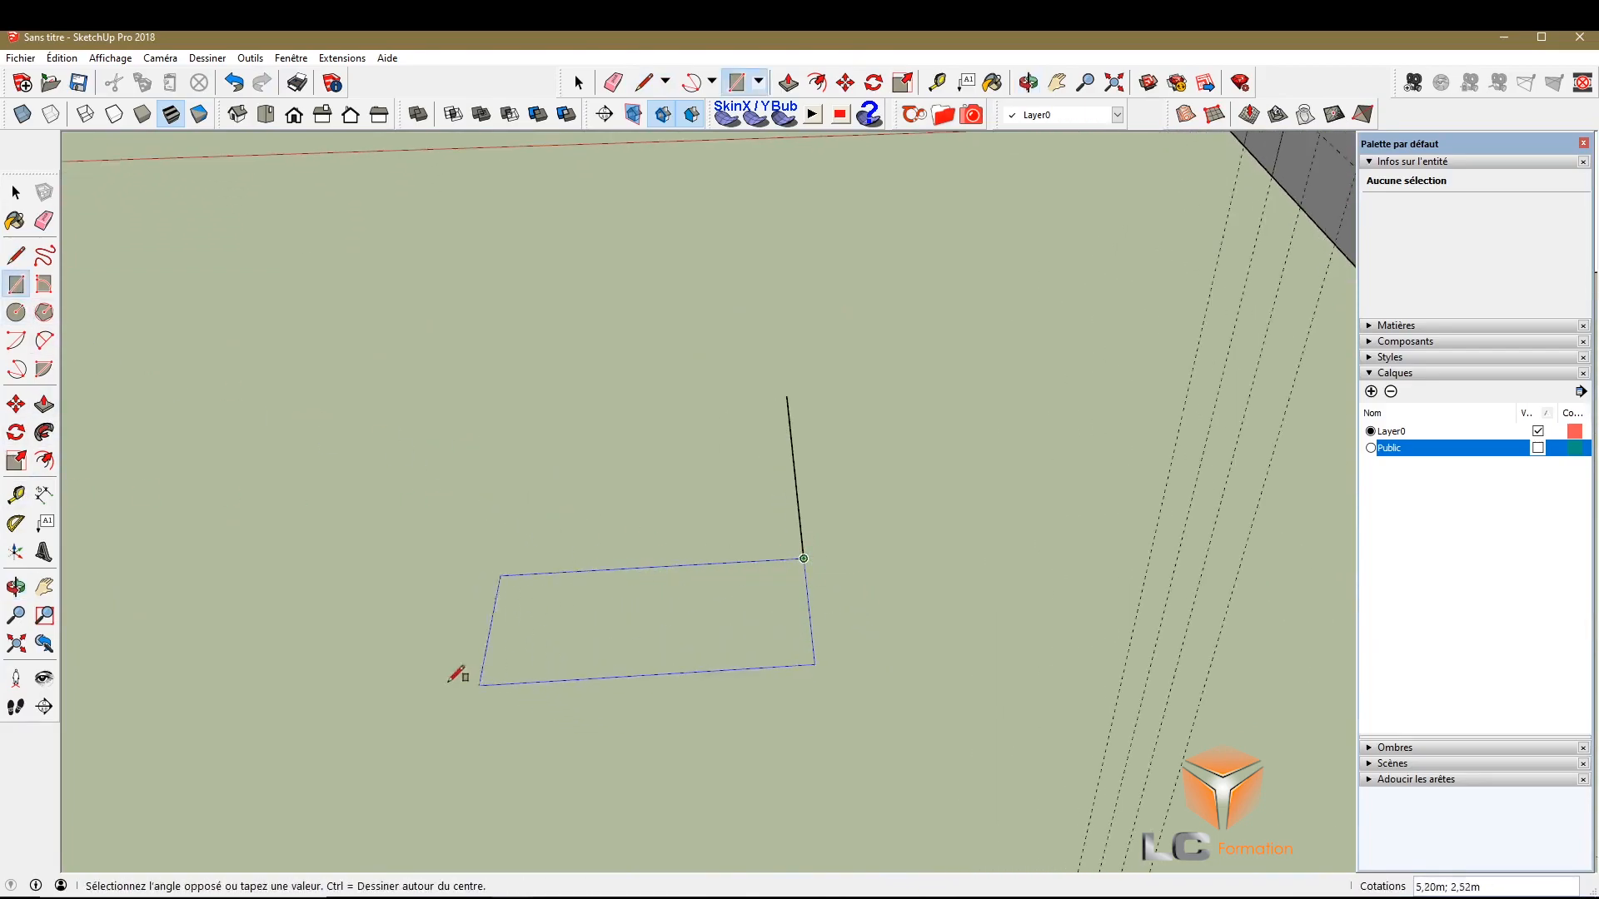
left_click(558, 701)
key("ctrl")
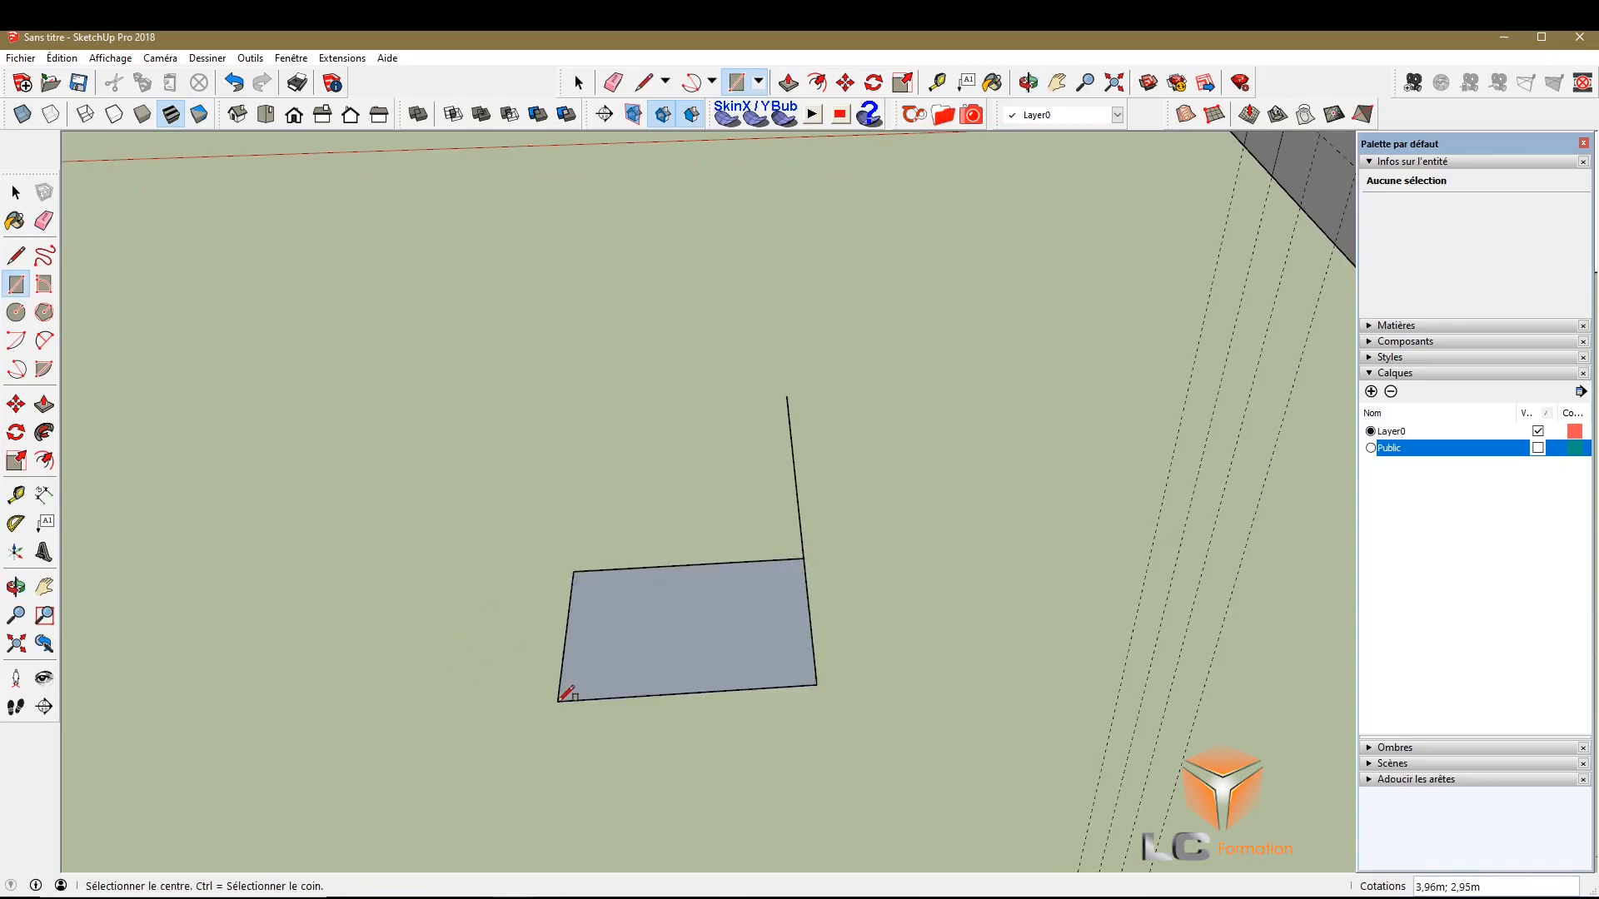
key("ctrl+z")
Draw a rectangle centred on the reference line's endpoint, and undo both the rectangle and the line
scroll(814, 561, "up", 3)
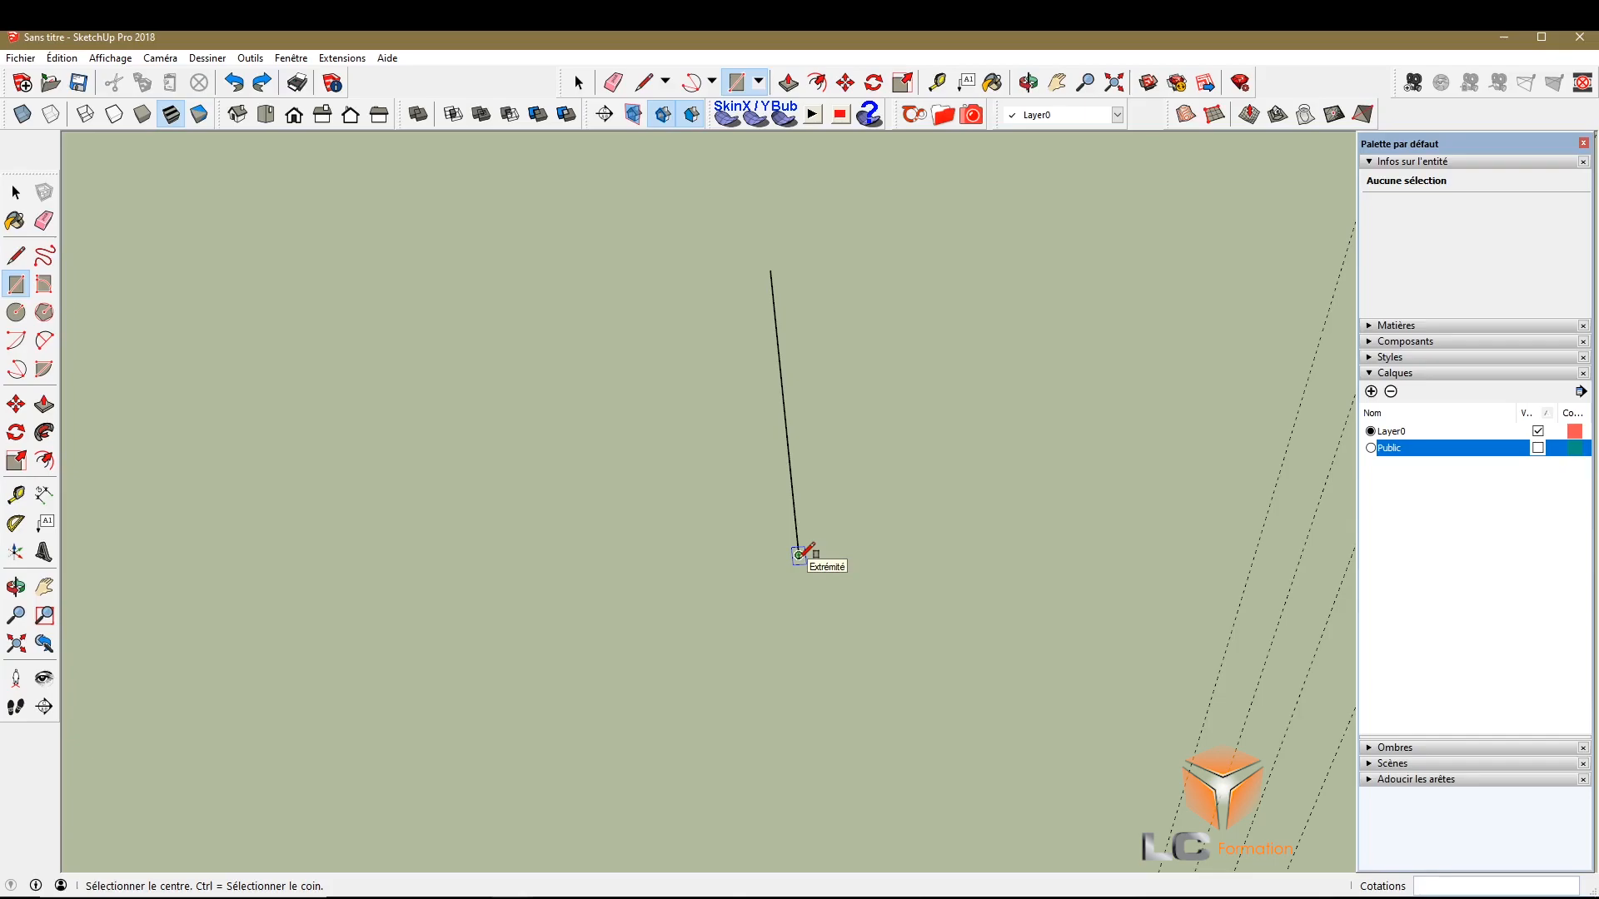
left_click(799, 555)
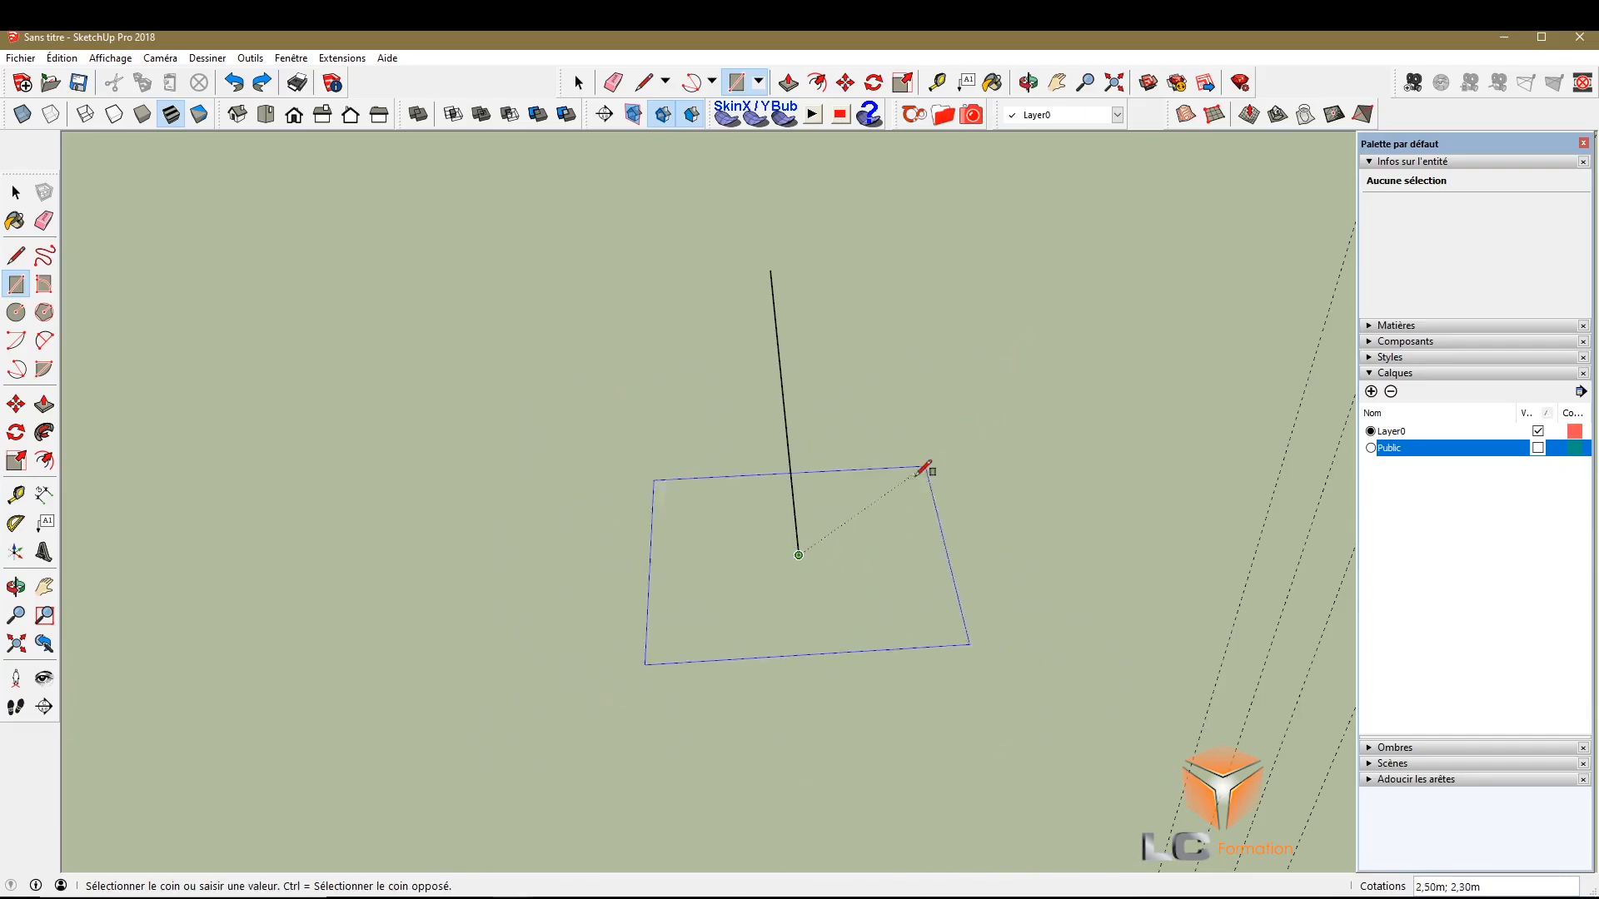
left_click(942, 441)
key("ctrl+z")
key("ctrl+z")
Draw a 6 m by 6 m corner-based rectangle on the open ground, and undo it
scroll(874, 518, "down", 2)
scroll(867, 540, "down", 5)
left_click(385, 480)
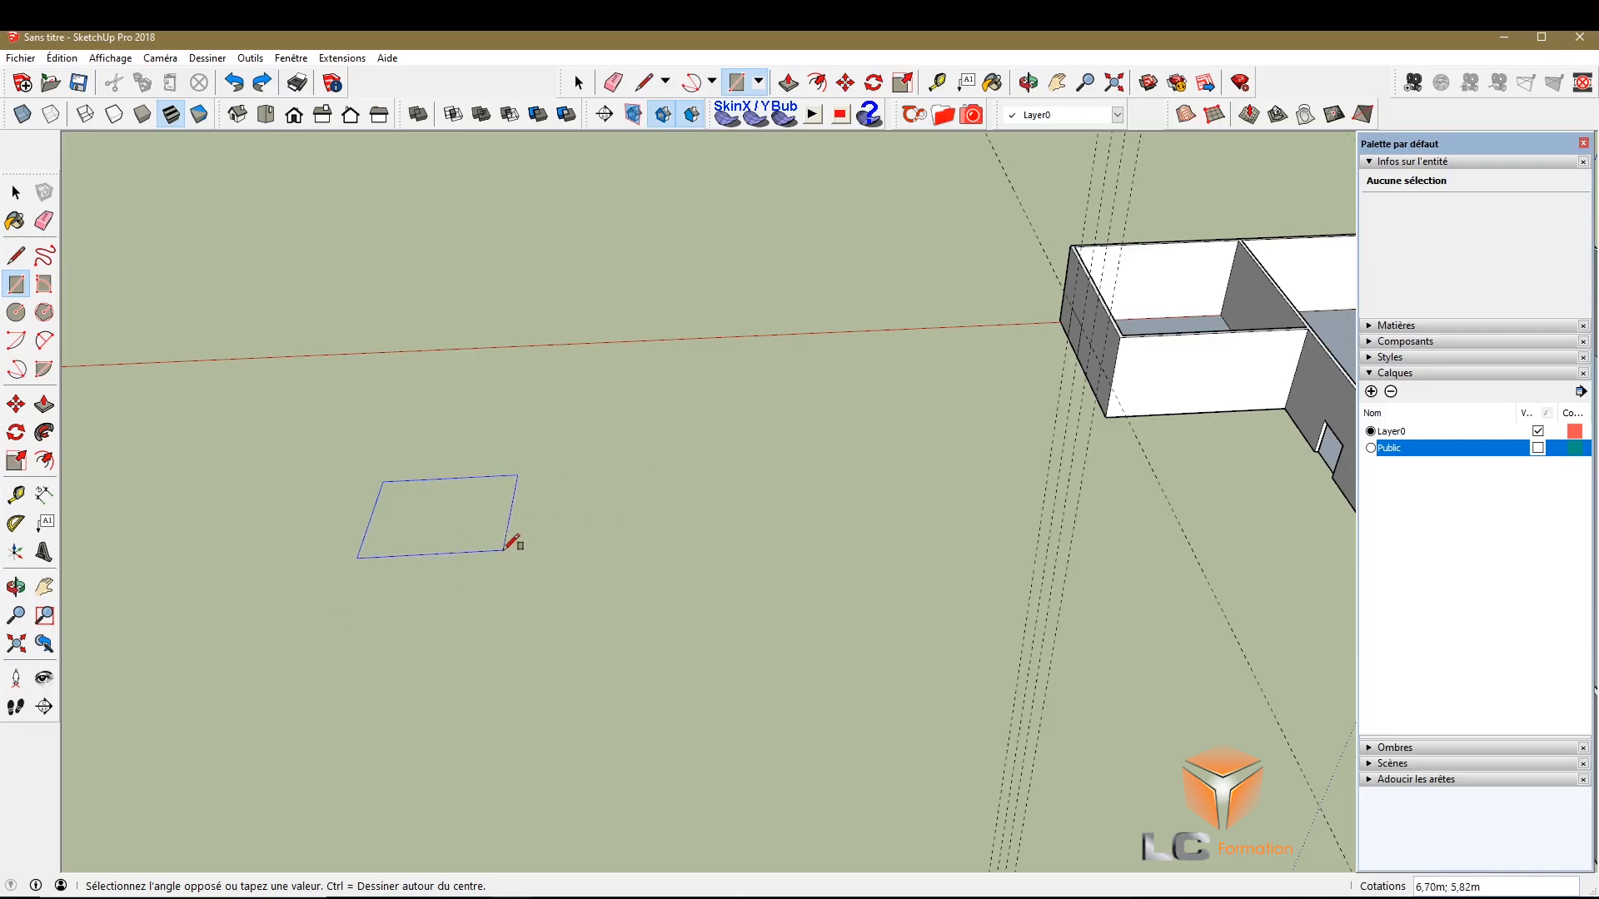
left_click(504, 549)
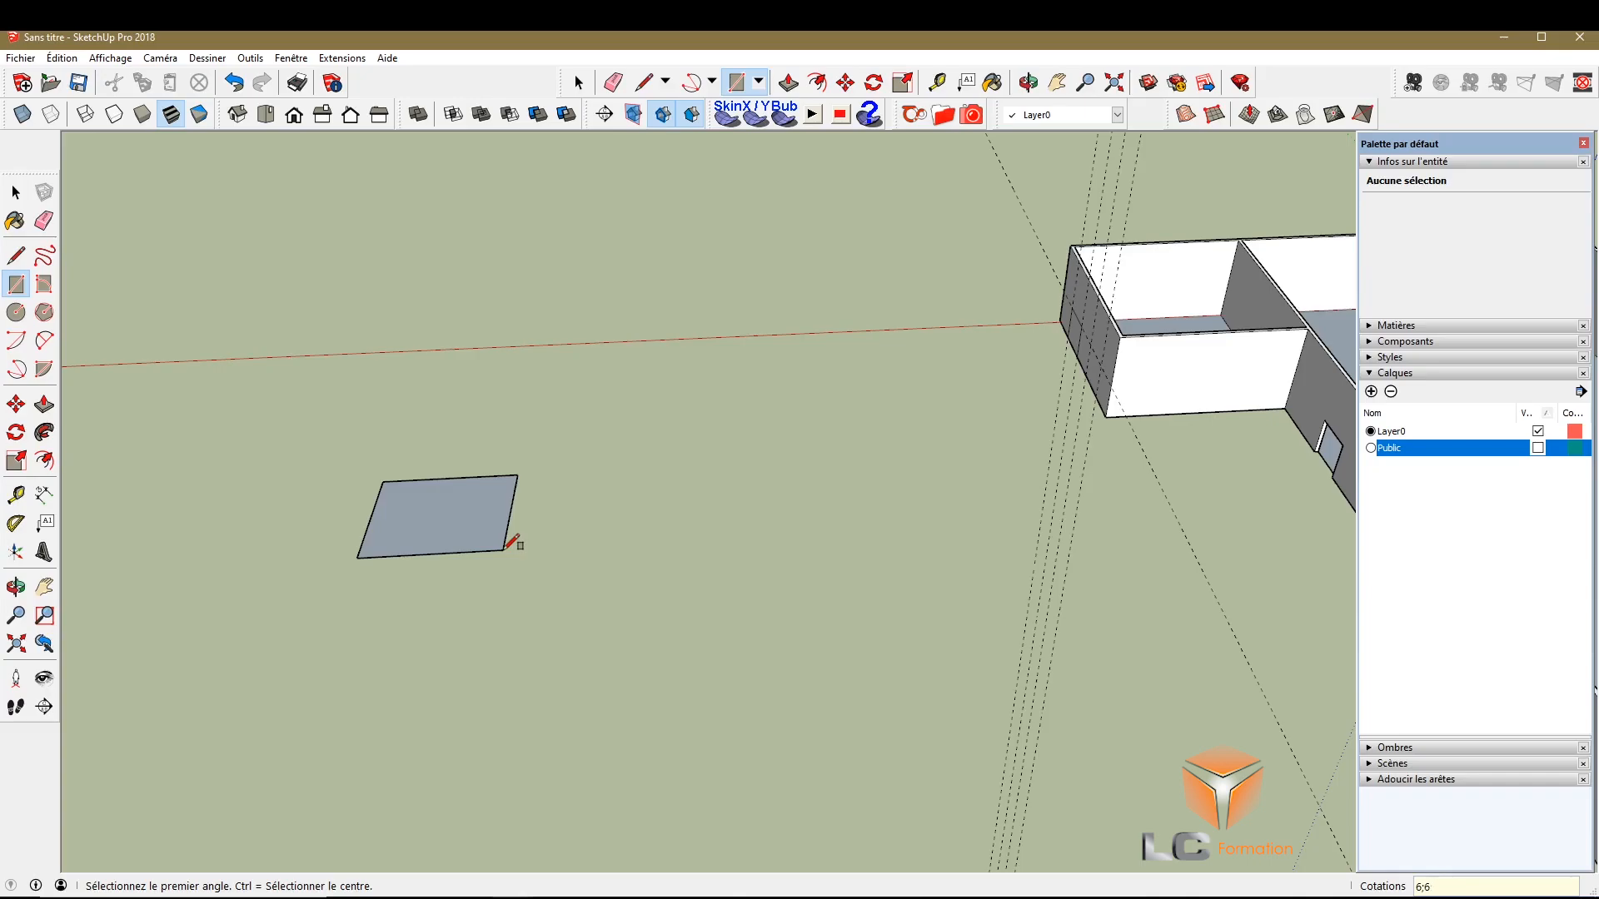
key("Return")
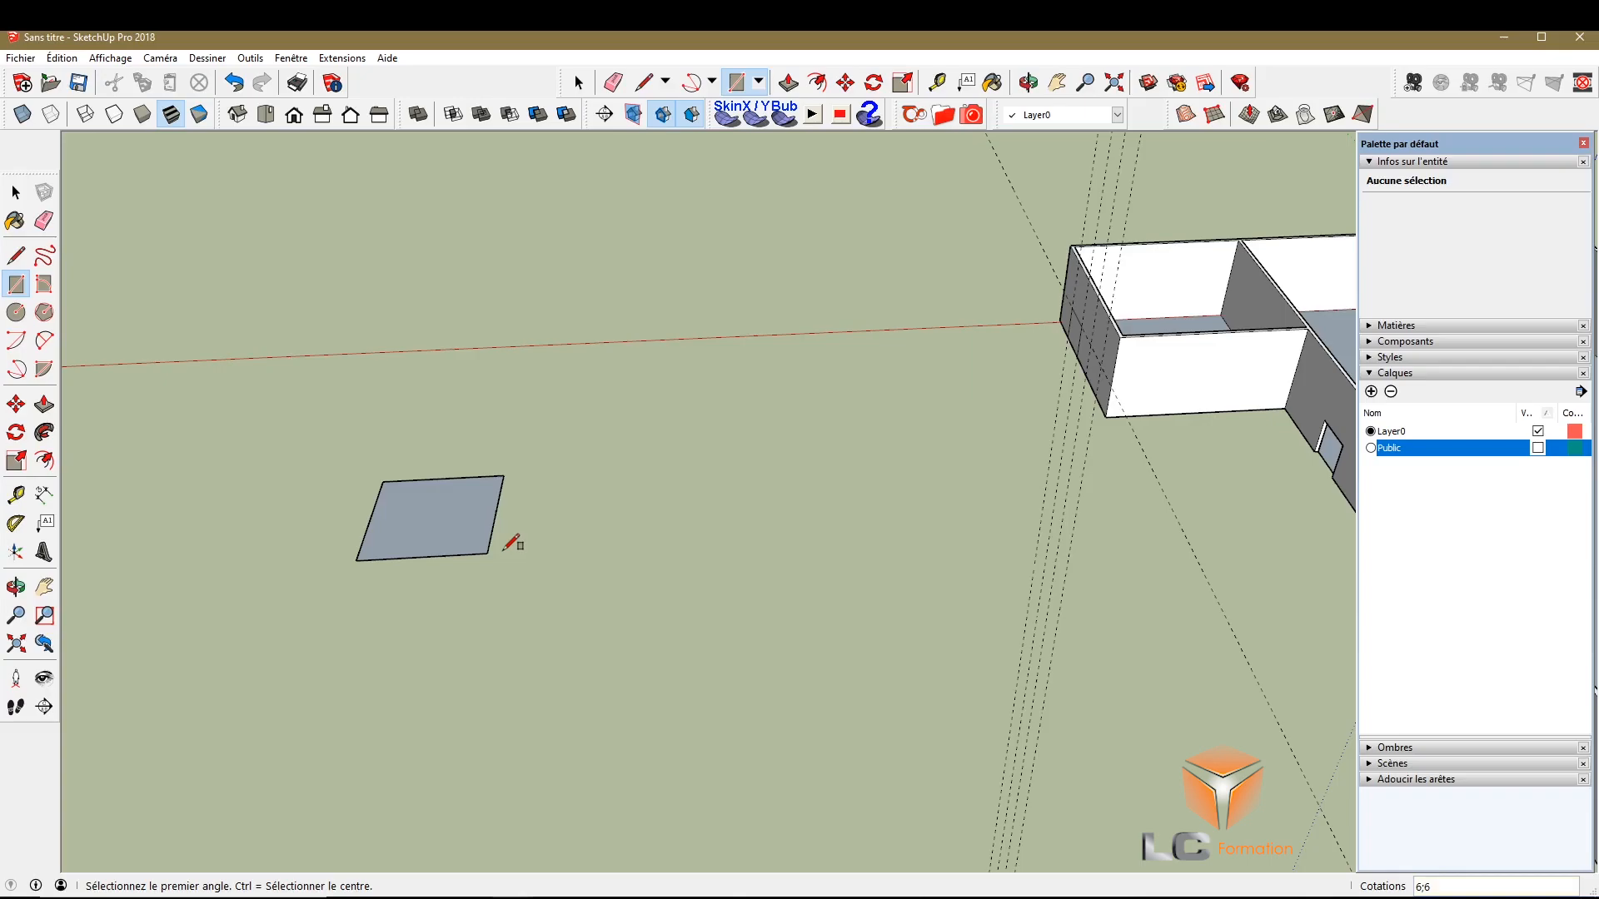
key("ctrl")
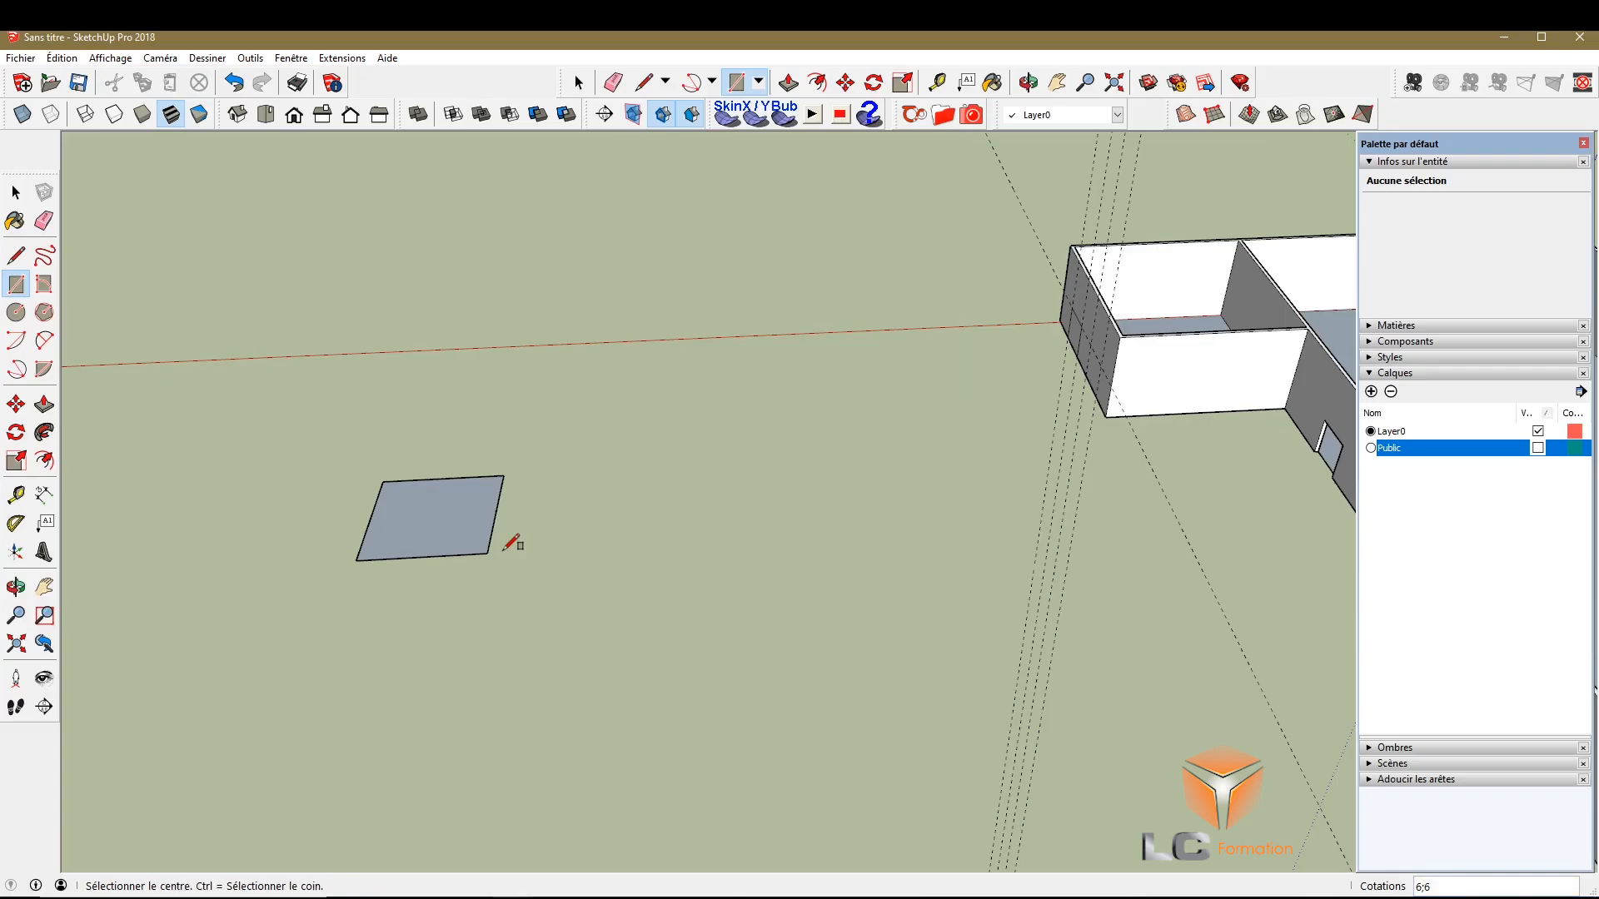
key("ctrl+z")
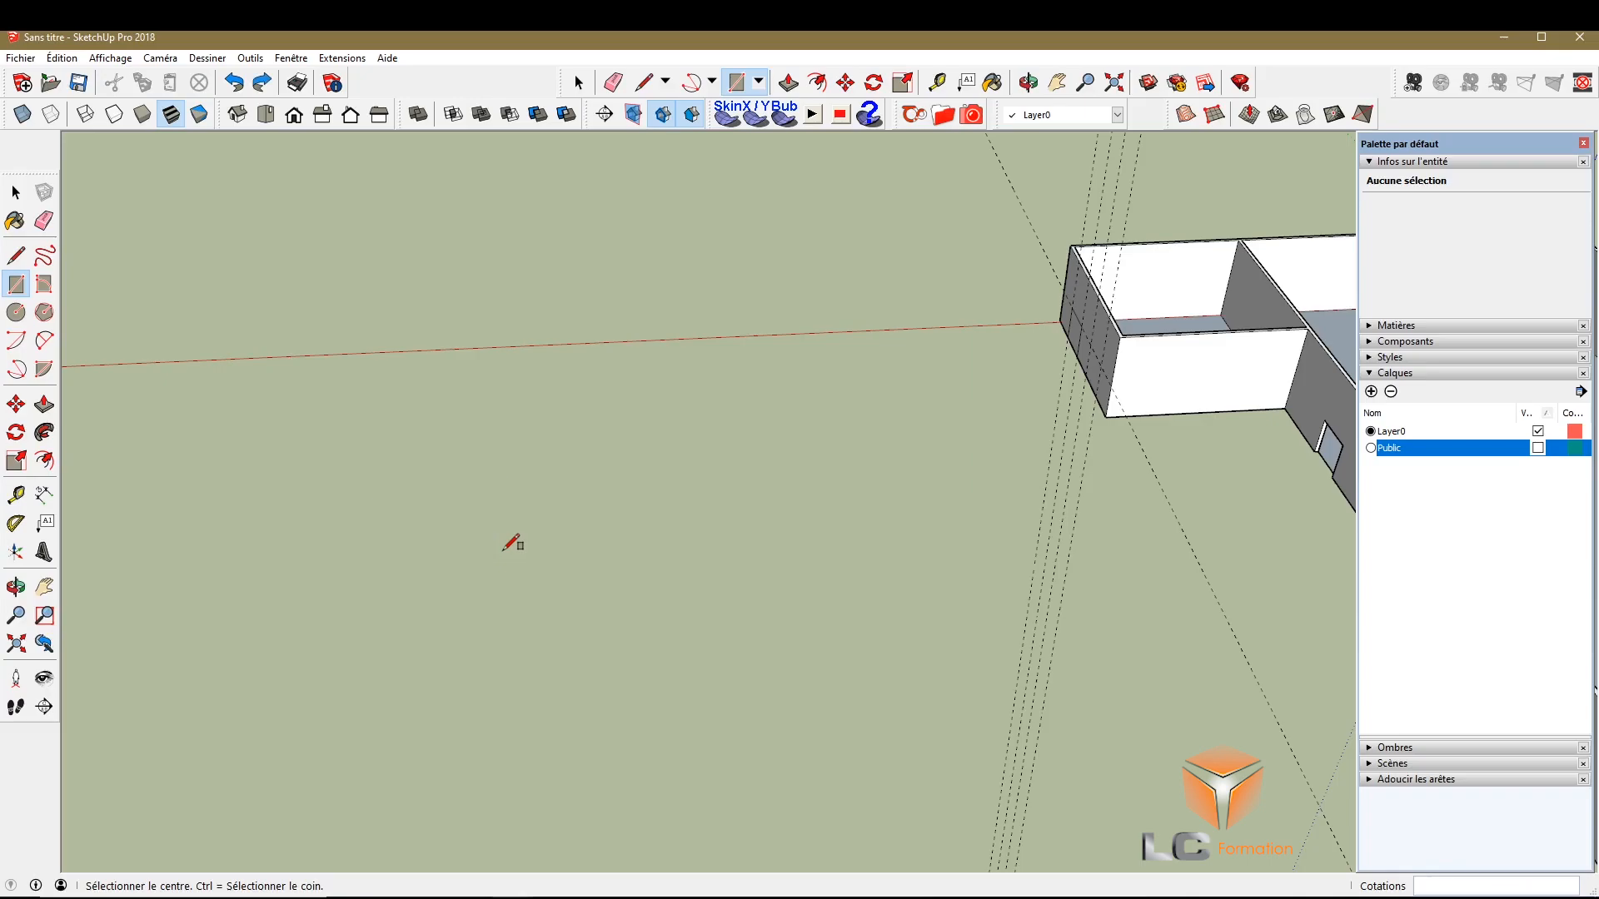
Try a centre-based rectangle on the ground with dimensions 6.5;6.5, and undo it
left_click(501, 557)
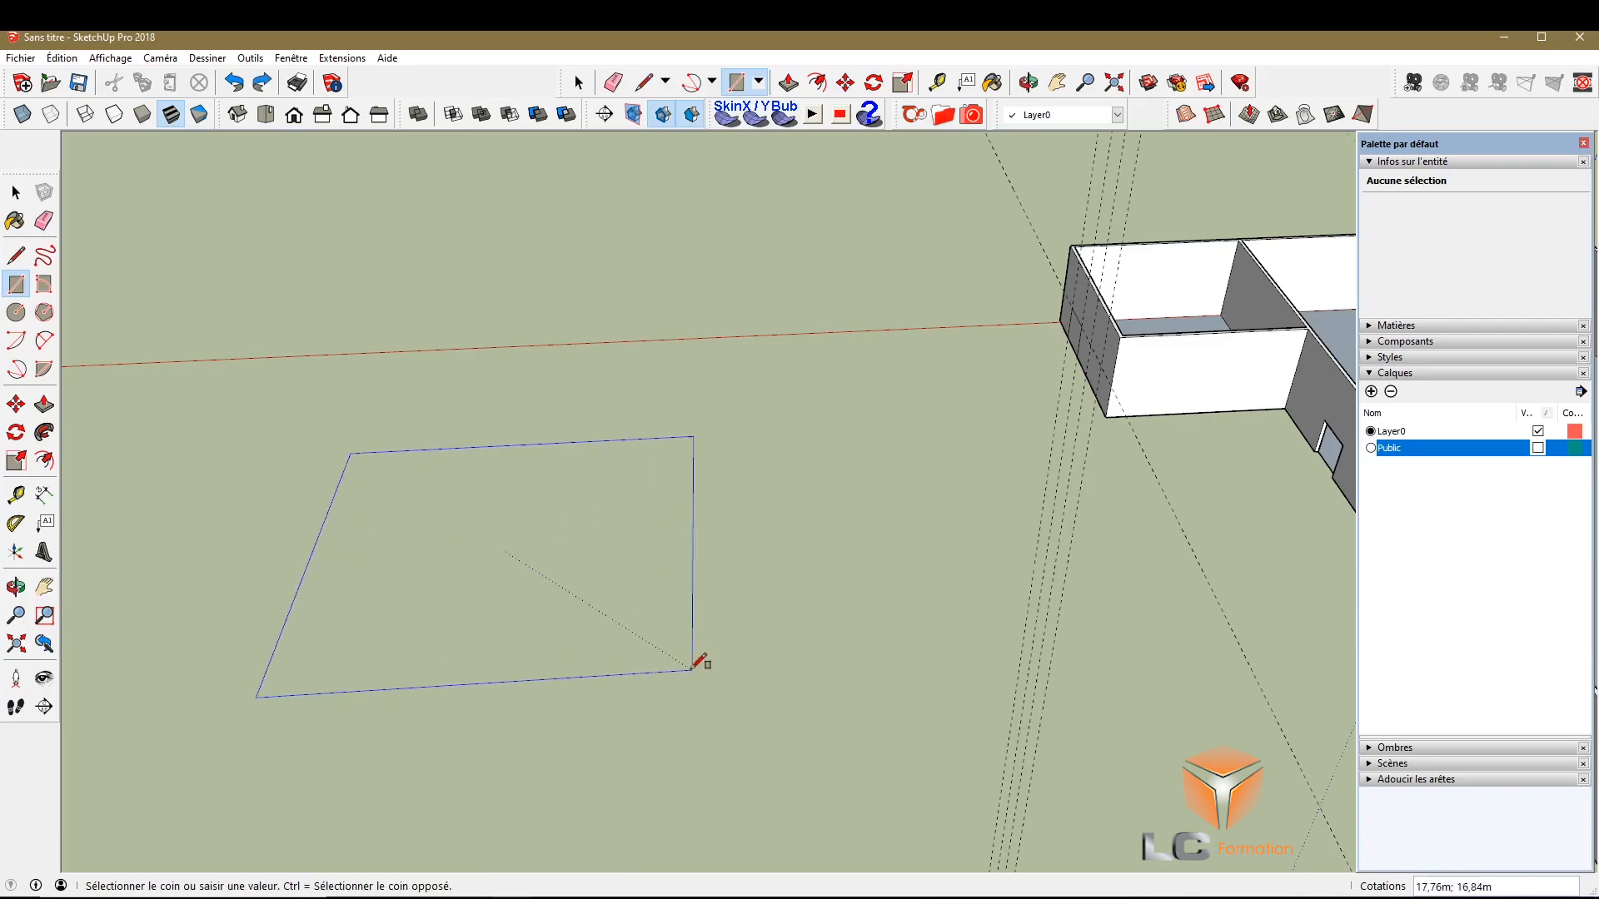
left_click(662, 647)
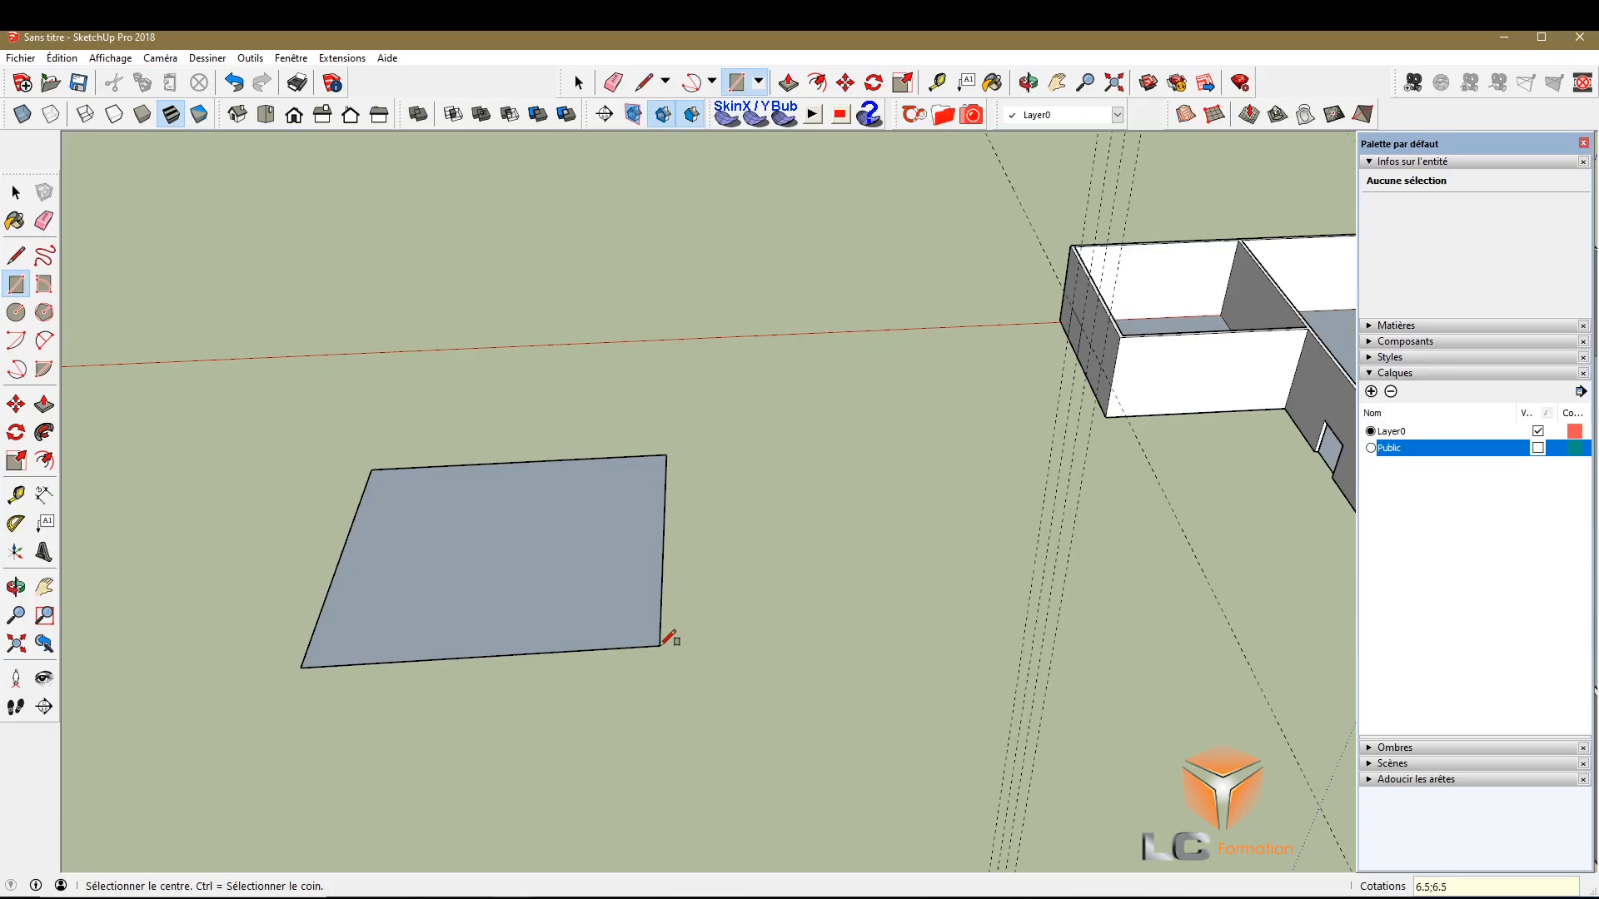
left_click(663, 643)
key("ctrl+z")
Draw a 6.5 m by 6.5 m corner-based rectangle on the ground, and erase it
left_click(598, 538)
left_click(696, 595)
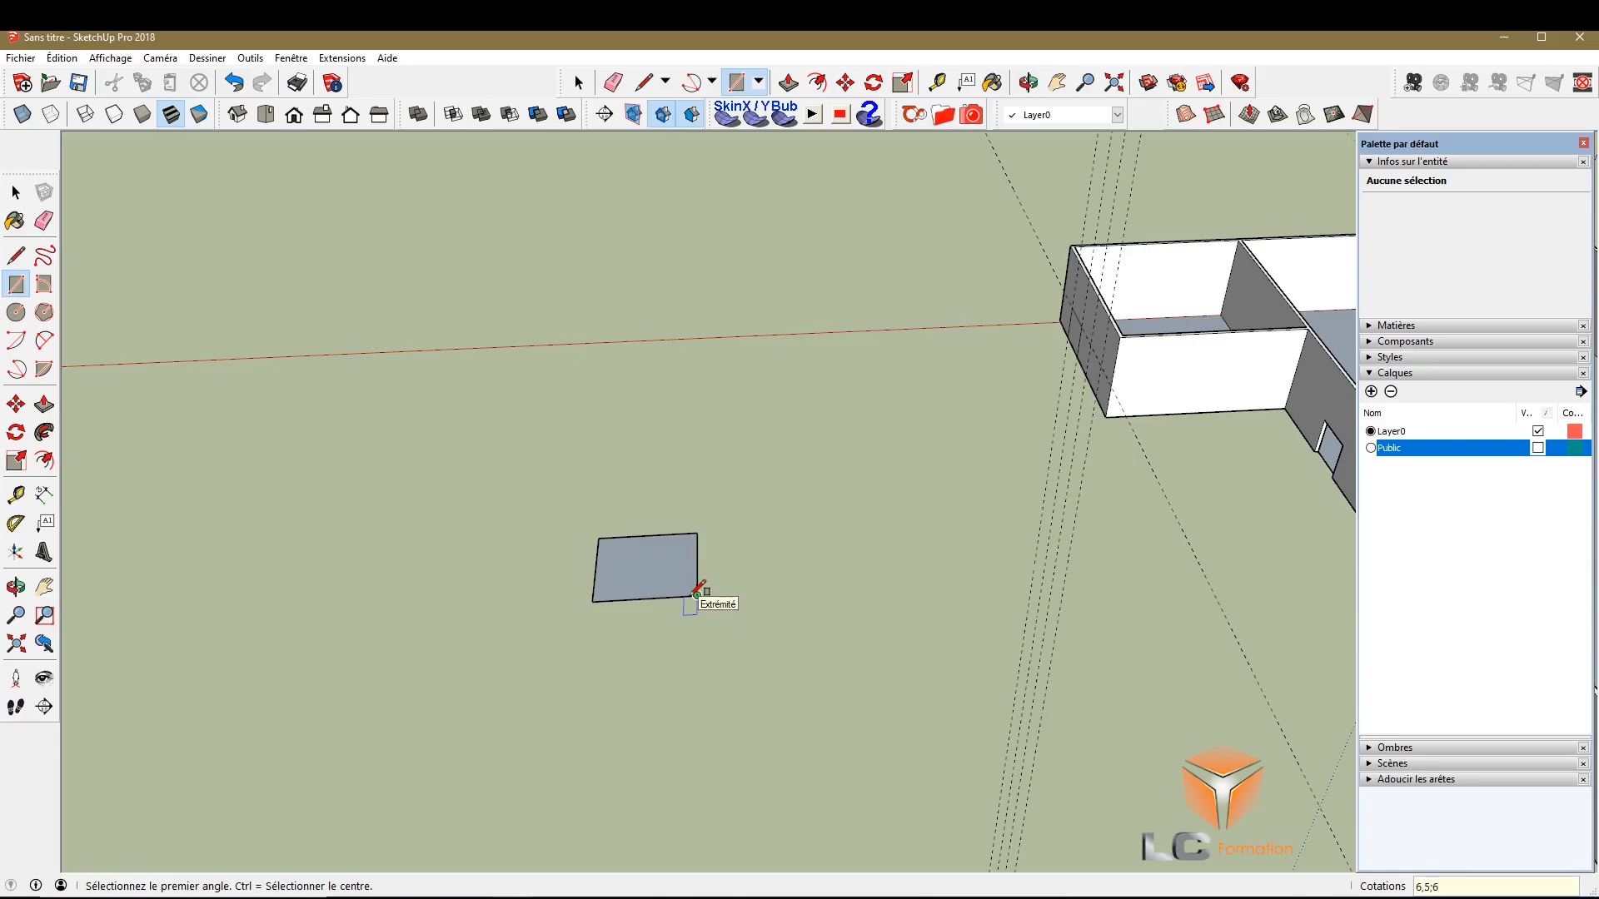
key("Return")
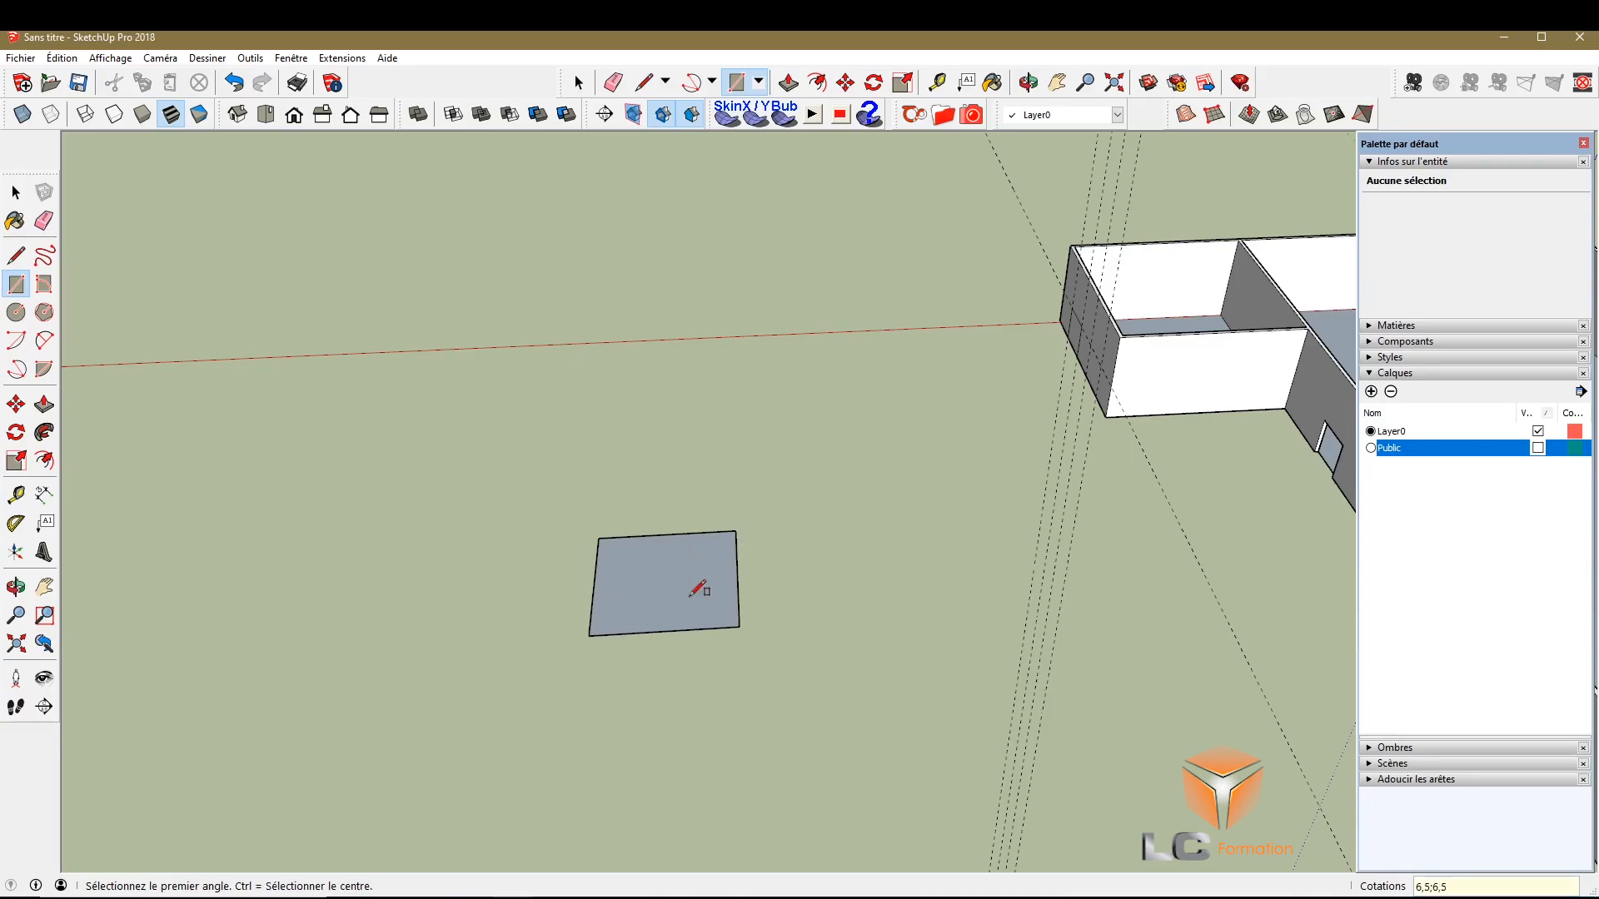
key("space")
left_click(45, 221)
left_click_drag(749, 602, 575, 596)
mouse_move(706, 518)
left_mouse_down()
mouse_move(681, 550)
mouse_move(1594, 595)
left_mouse_up()
Draw the end wall's second opening as a rectangle between its two vertical guides, from the horizontal guide to the base edge
left_click(14, 588)
scroll(1056, 557, "down", 3)
scroll(731, 260, "up", 4)
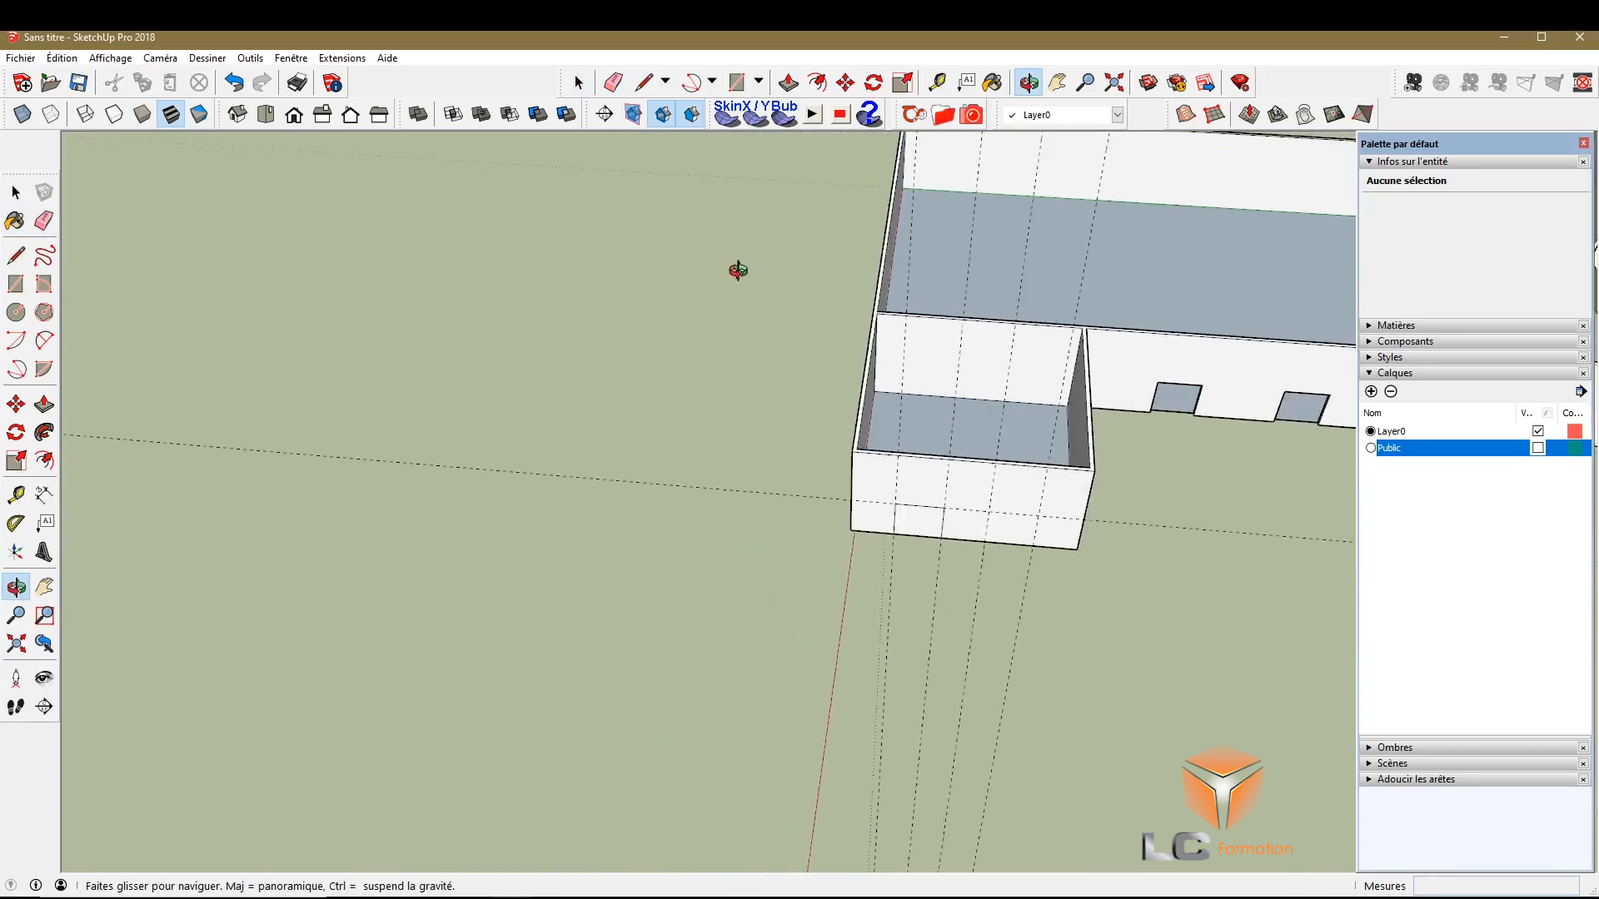
scroll(1091, 533, "up", 3)
scroll(1091, 533, "up", 3)
left_click_drag(1145, 614, 1099, 383)
left_click(16, 284)
left_click(976, 515)
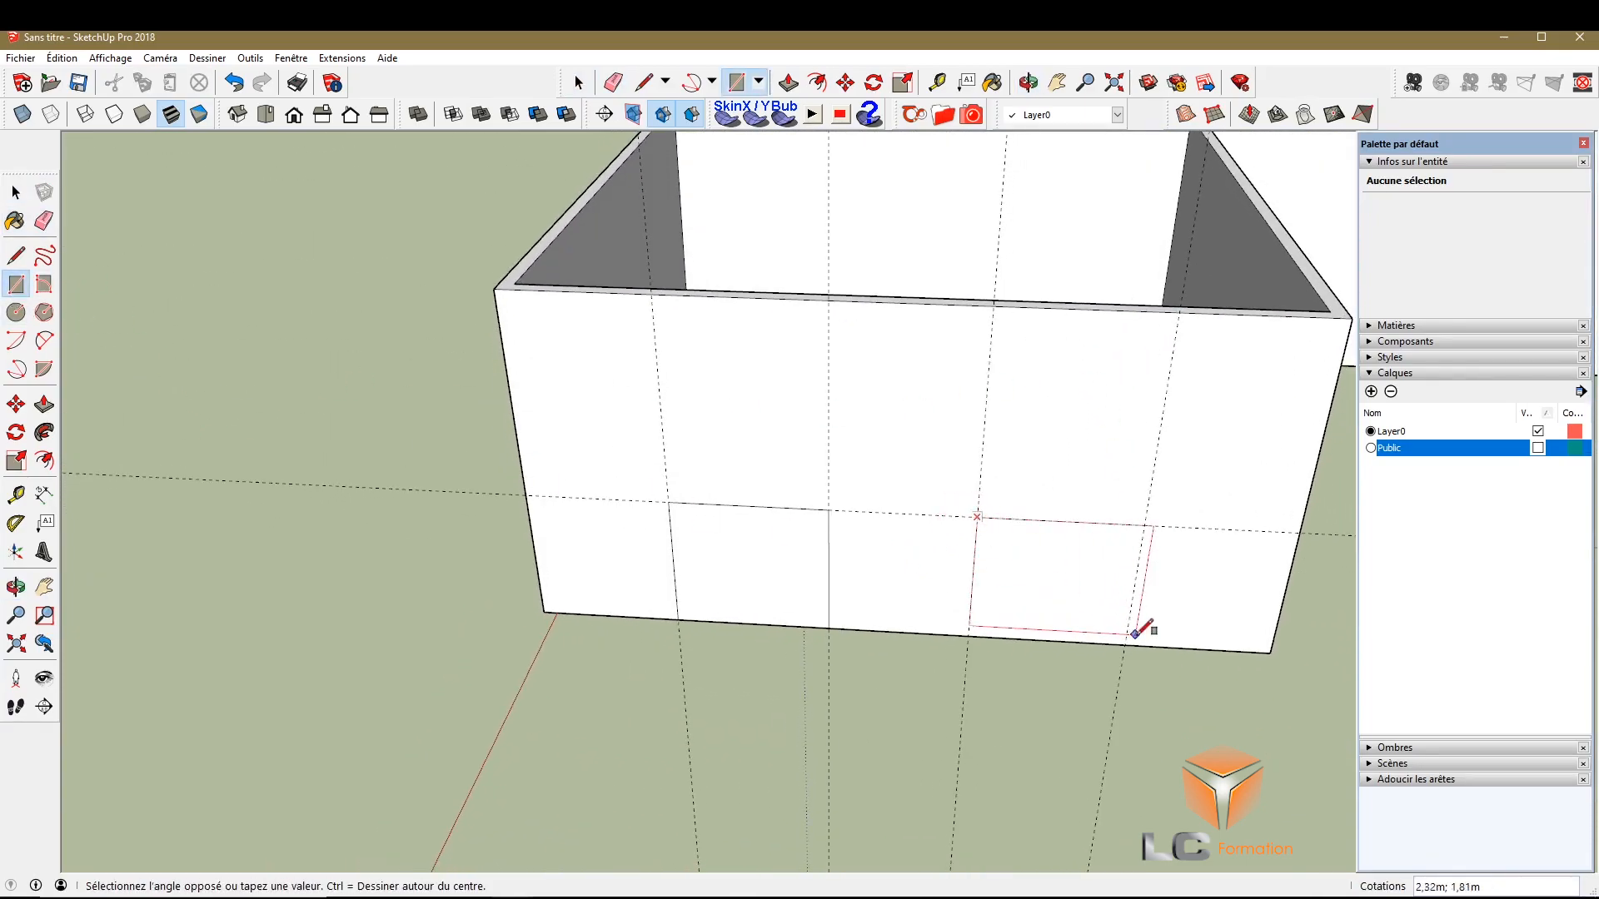
left_click(1137, 641)
Push both opening rectangles on the small room's end wall in by 0.20 m to cut through the wall
scroll(557, 560, "down", 2)
left_click(44, 403)
scroll(649, 560, "up", 4)
left_click(750, 533)
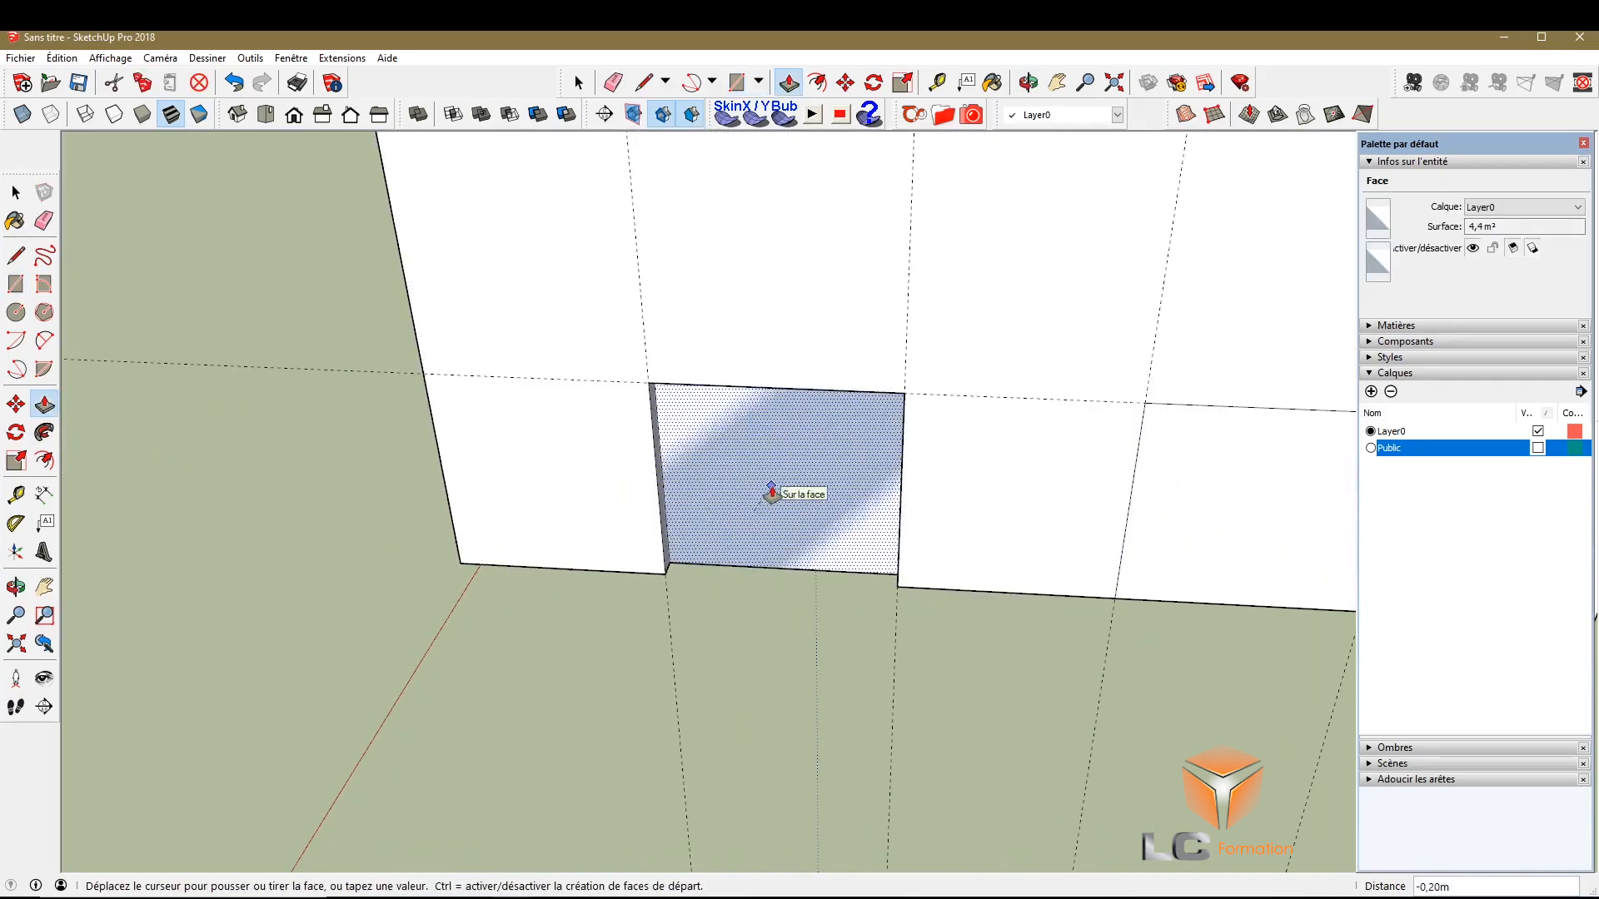
left_click(771, 496)
scroll(628, 466, "down", 3)
left_click(945, 506)
left_click(971, 482)
scroll(695, 579, "down", 2)
scroll(693, 583, "down", 2)
key("space")
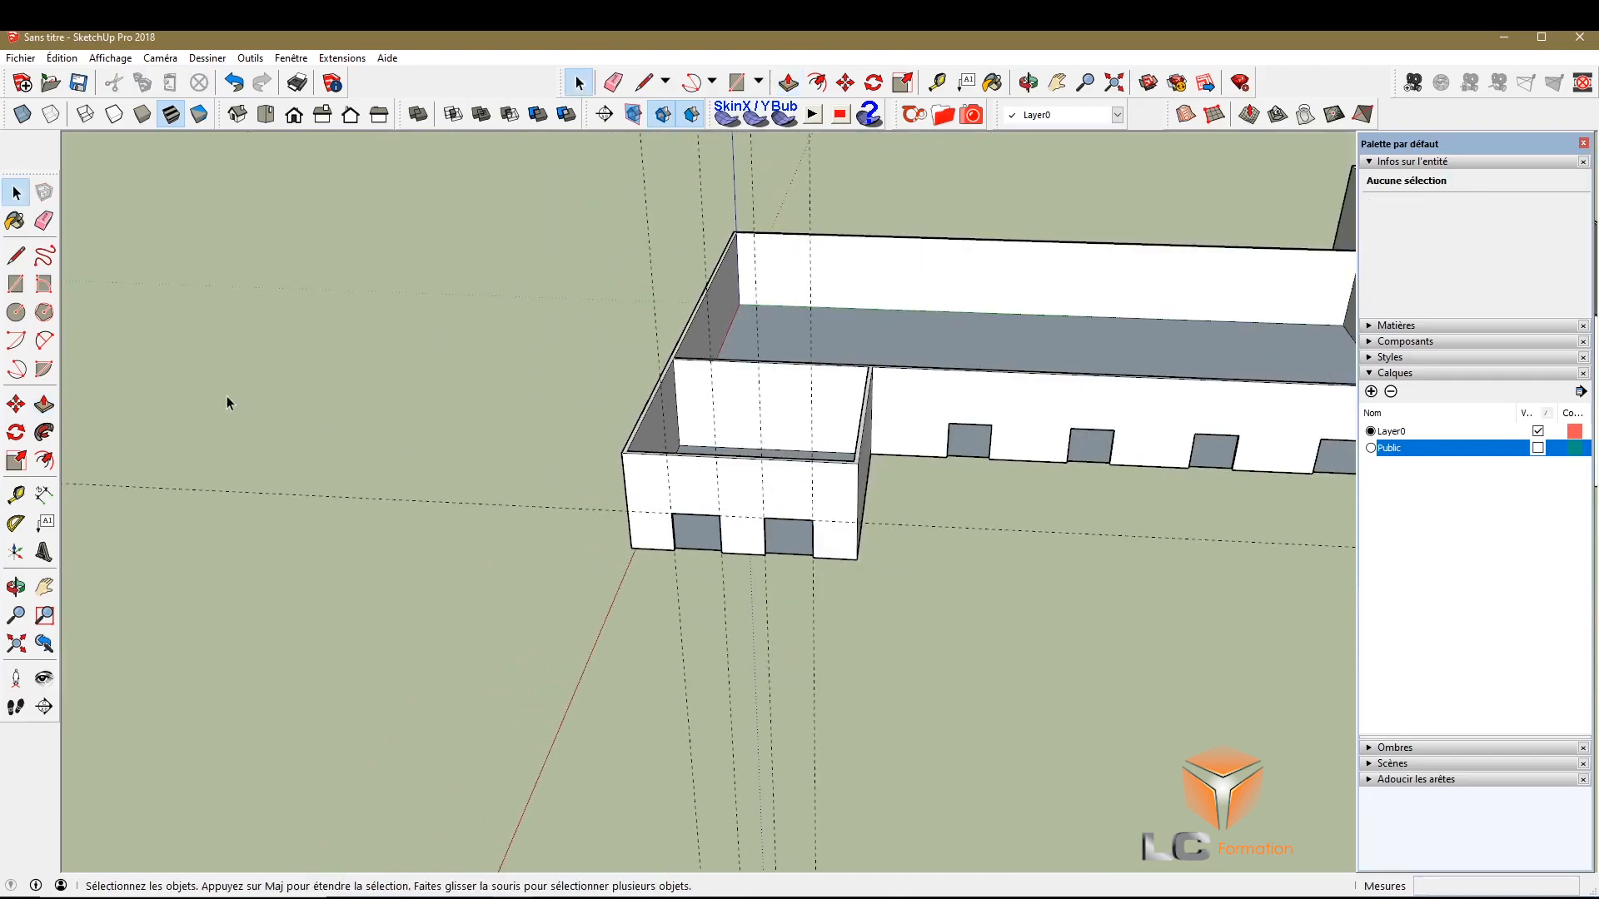
Erase all the vertical and horizontal construction guides around the end wall's openings
key("e")
left_click_drag(559, 497, 559, 487)
left_click_drag(662, 612, 900, 684)
left_click_drag(817, 427, 700, 423)
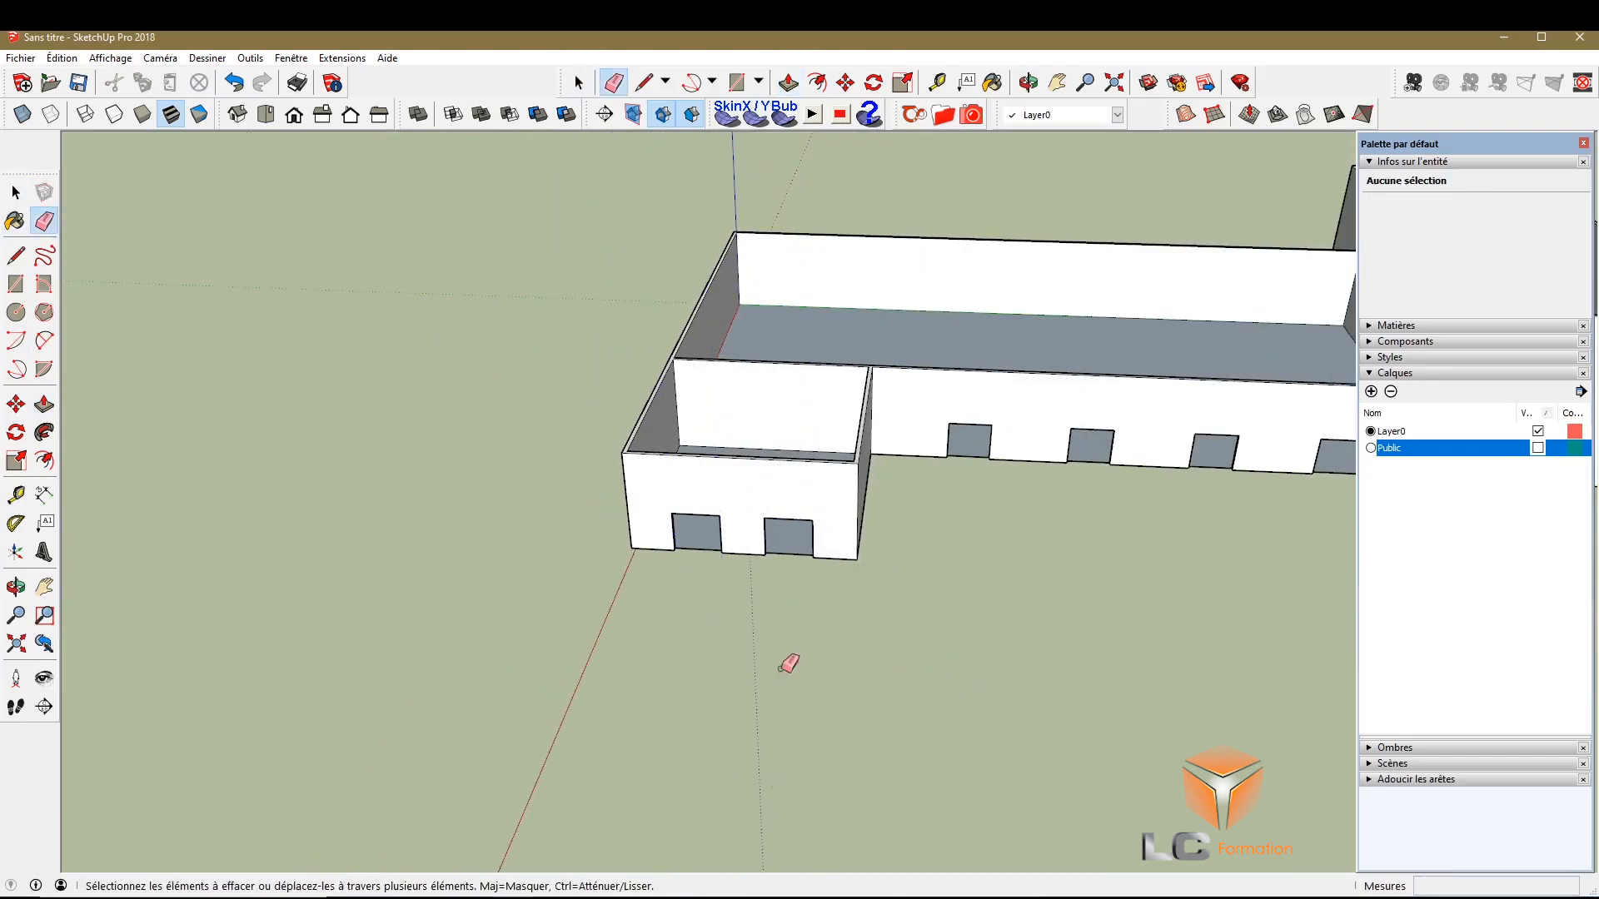
Examine the small room's interior, looking down at the partition wall it shares with the large room
scroll(760, 658, "down", 3)
middle_click_drag(759, 658, 817, 706, "shift")
scroll(899, 566, "up", 4)
middle_click_drag(900, 566, 691, 580, "shift")
key("o")
left_click_drag(117, 554, 653, 632)
scroll(547, 645, "up", 4)
left_click_drag(547, 645, 614, 732)
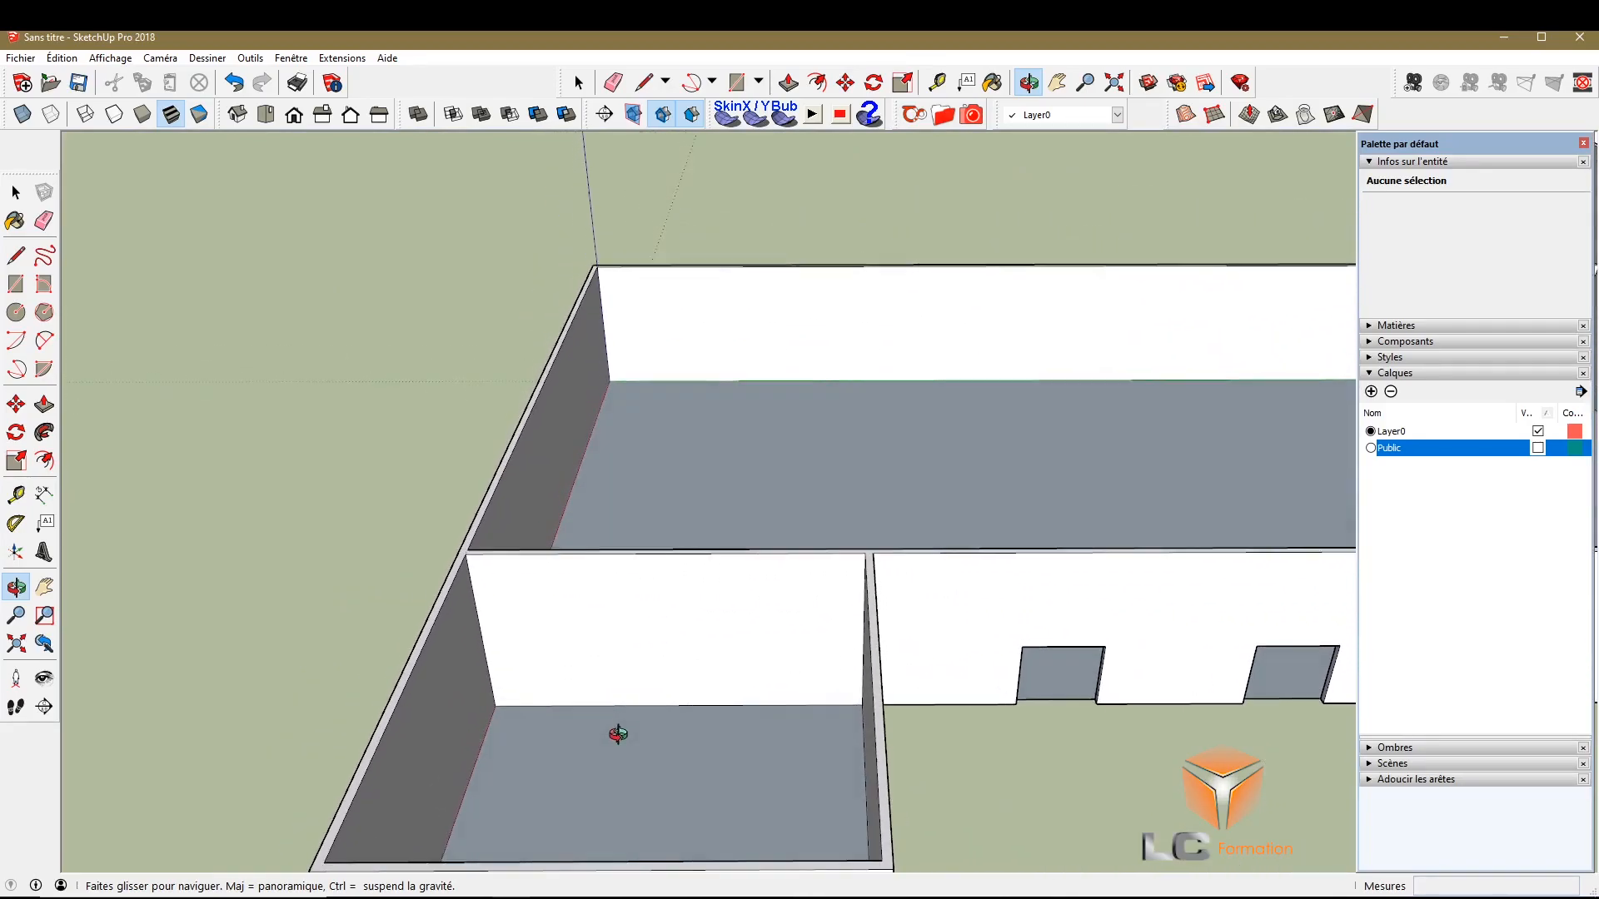
scroll(632, 724, "up", 2)
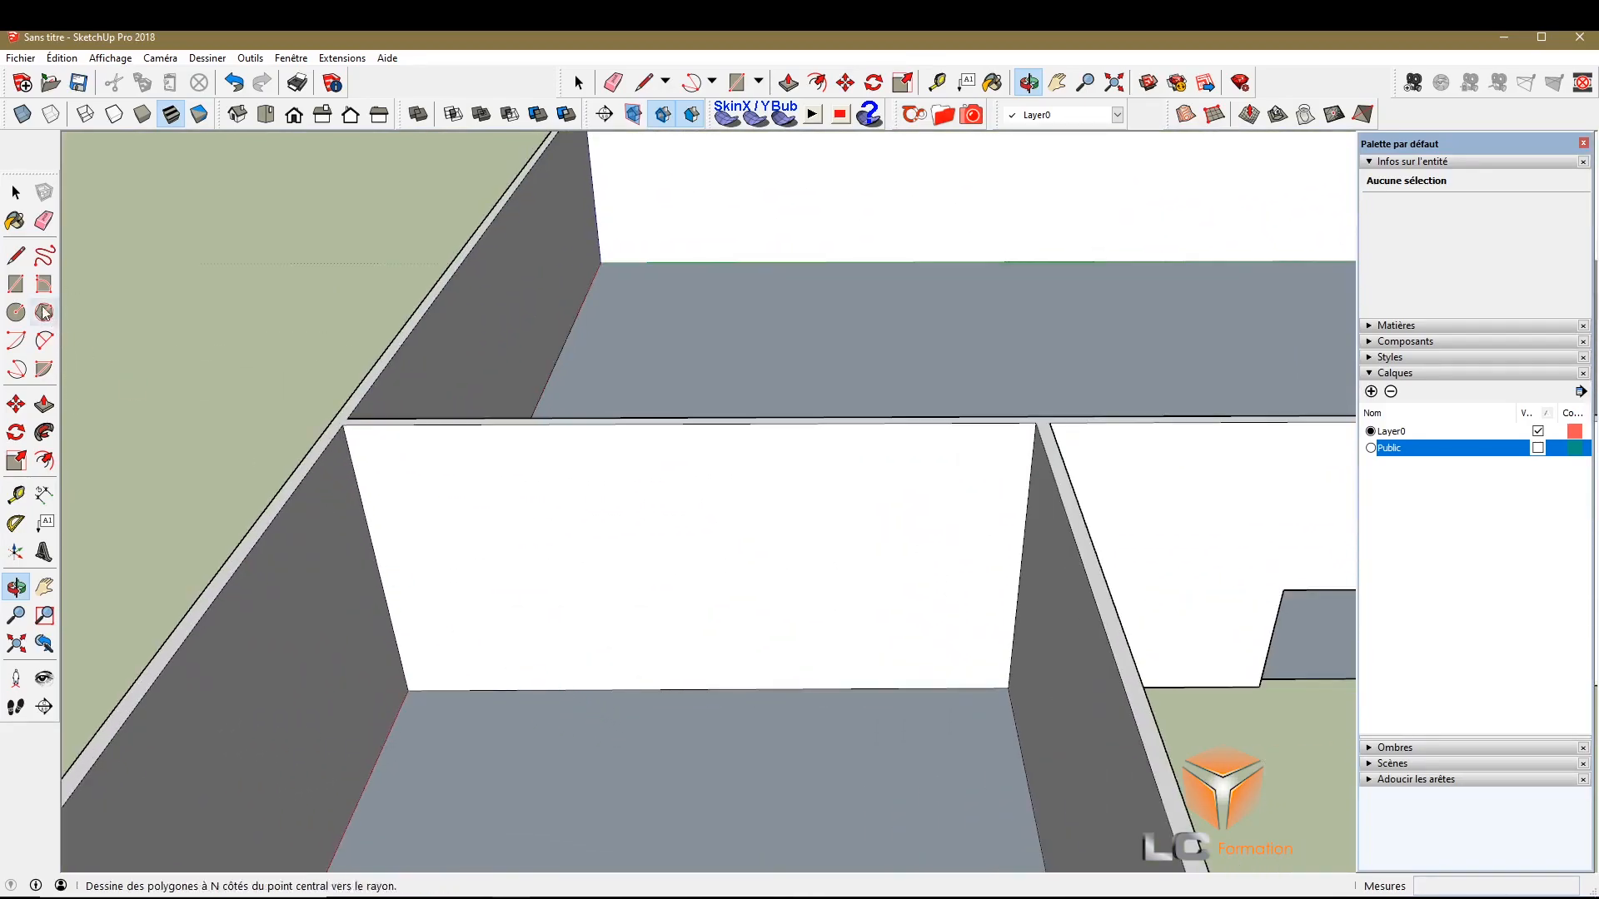
left_click(16, 495)
left_click(17, 494)
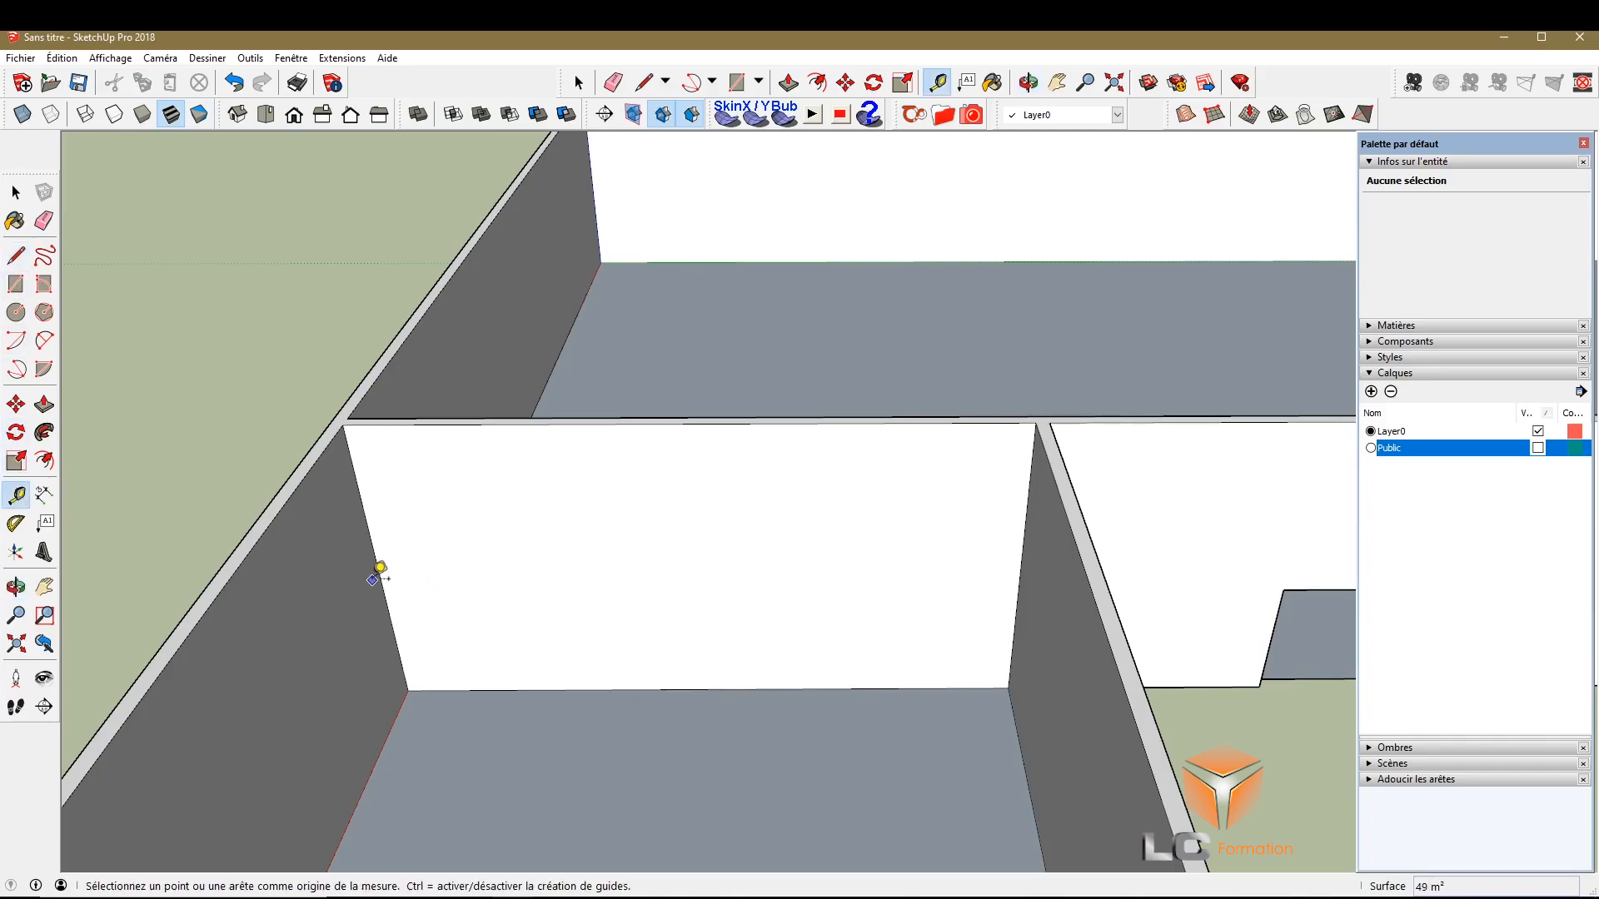
left_click(381, 575)
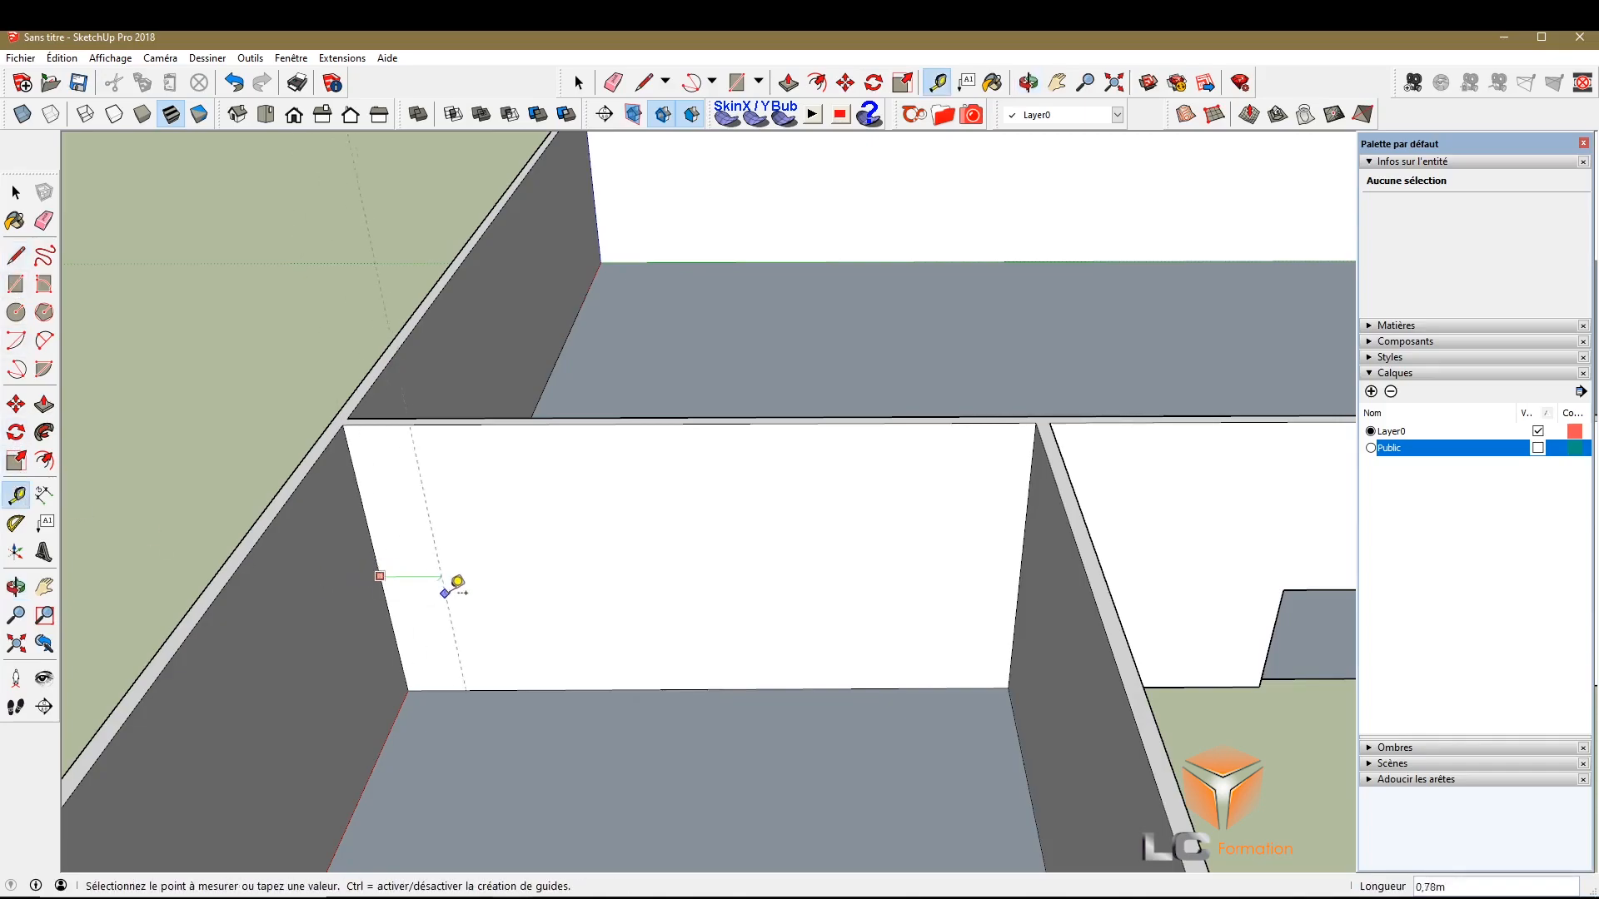
scroll(576, 588, "down", 5)
key("space")
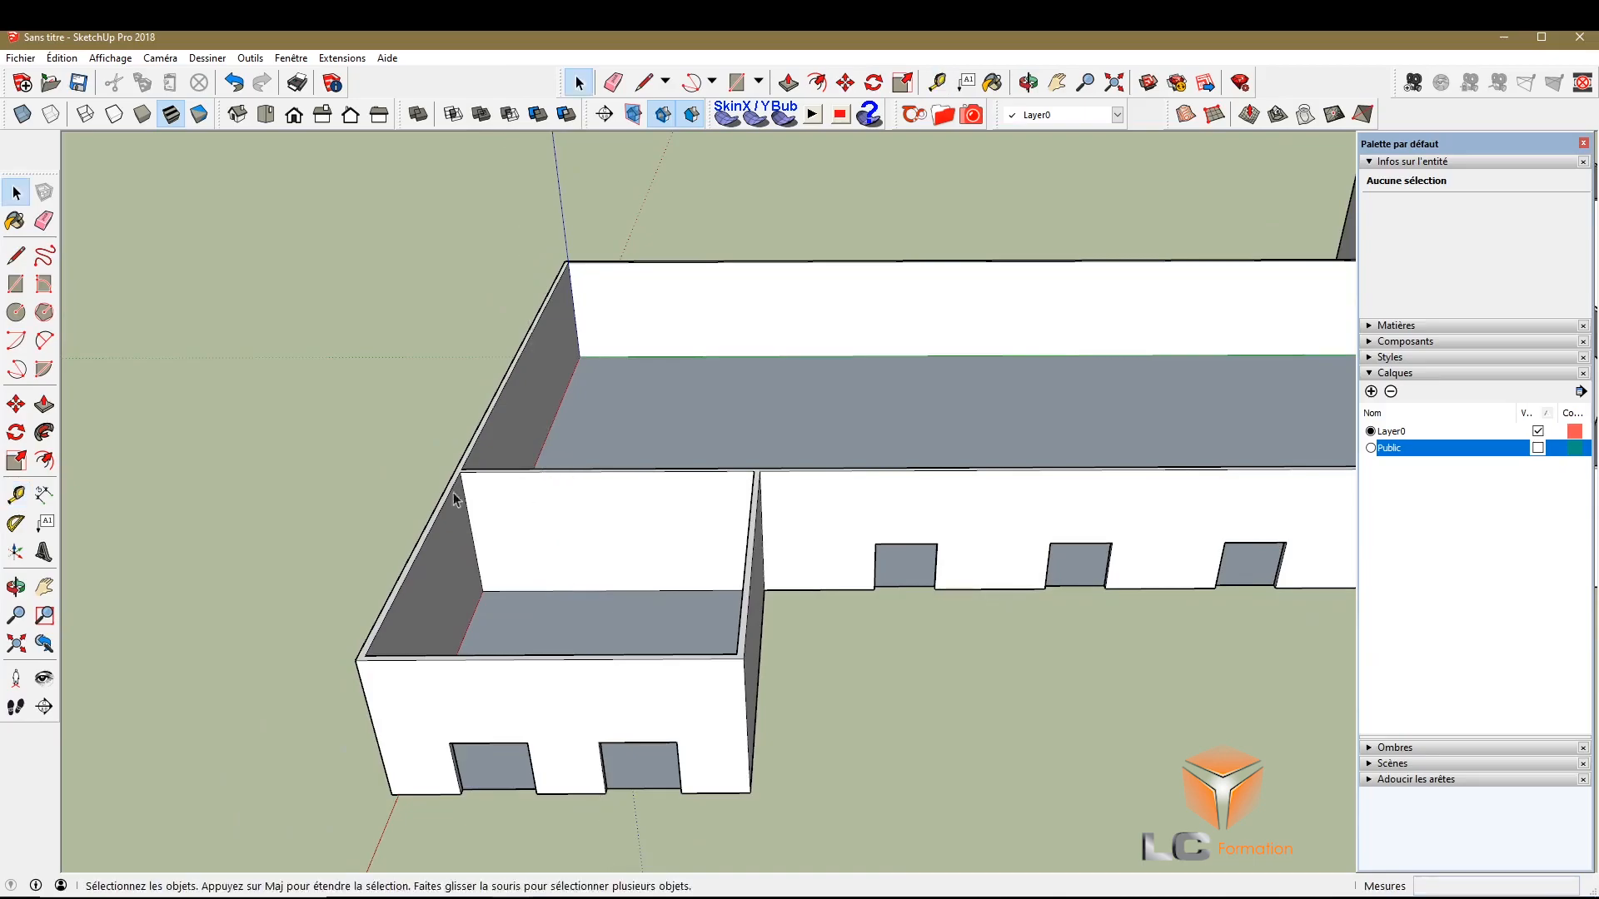
key("f")
scroll(442, 537, "up", 3)
scroll(437, 542, "up", 3)
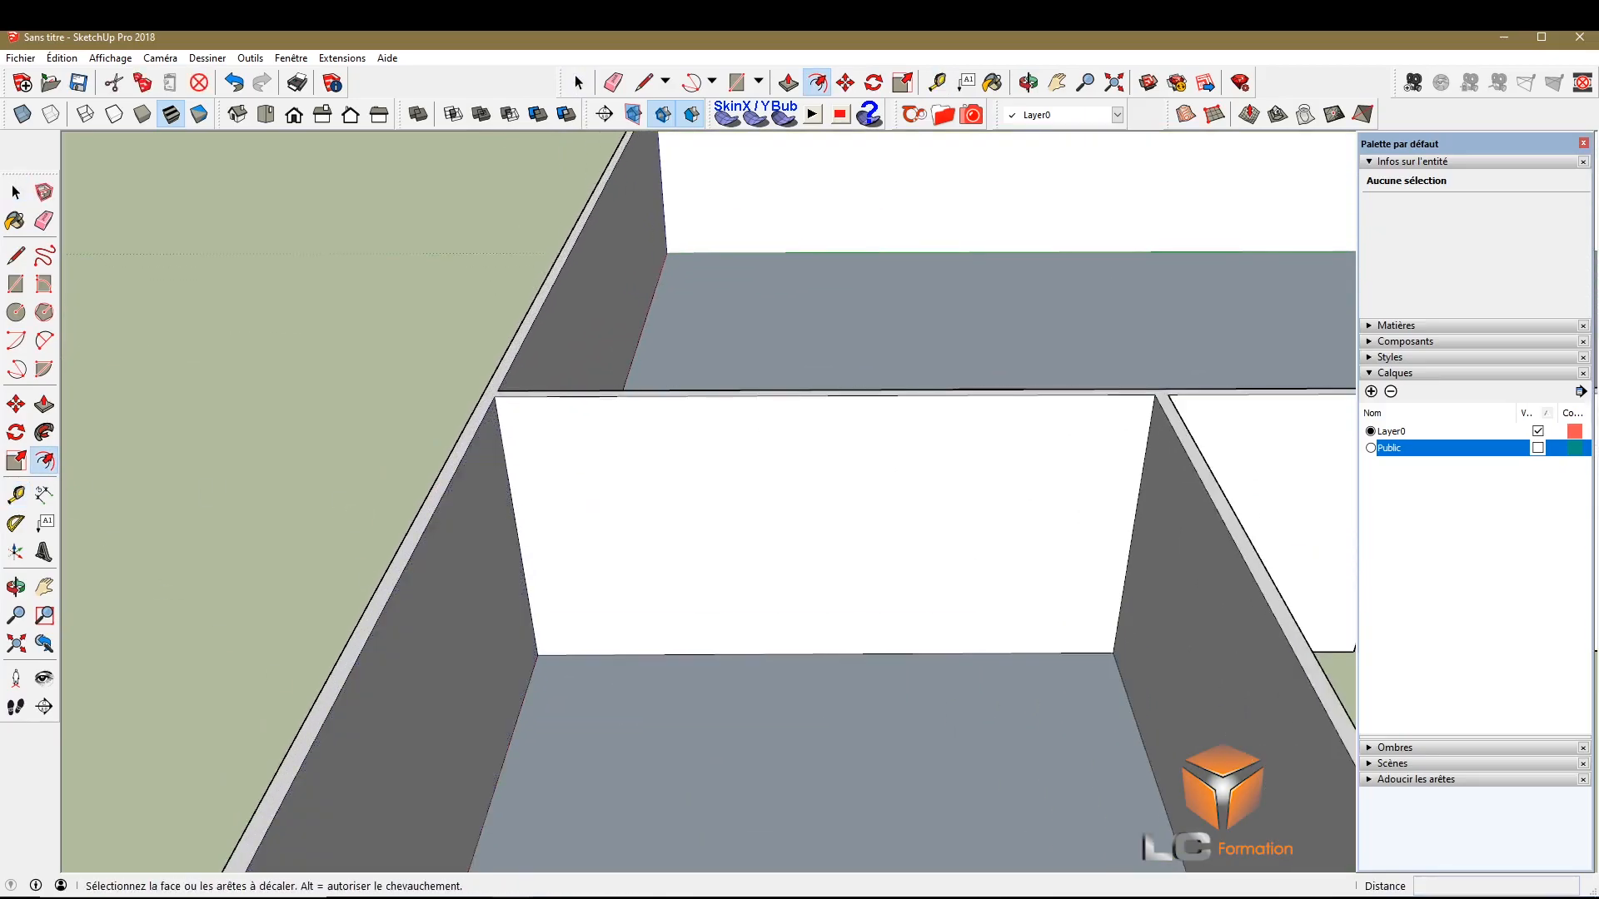
Place two vertical guides on the partition wall inside the small room, offset inward equally from its two side edges
left_click(17, 495)
scroll(536, 551, "up", 3)
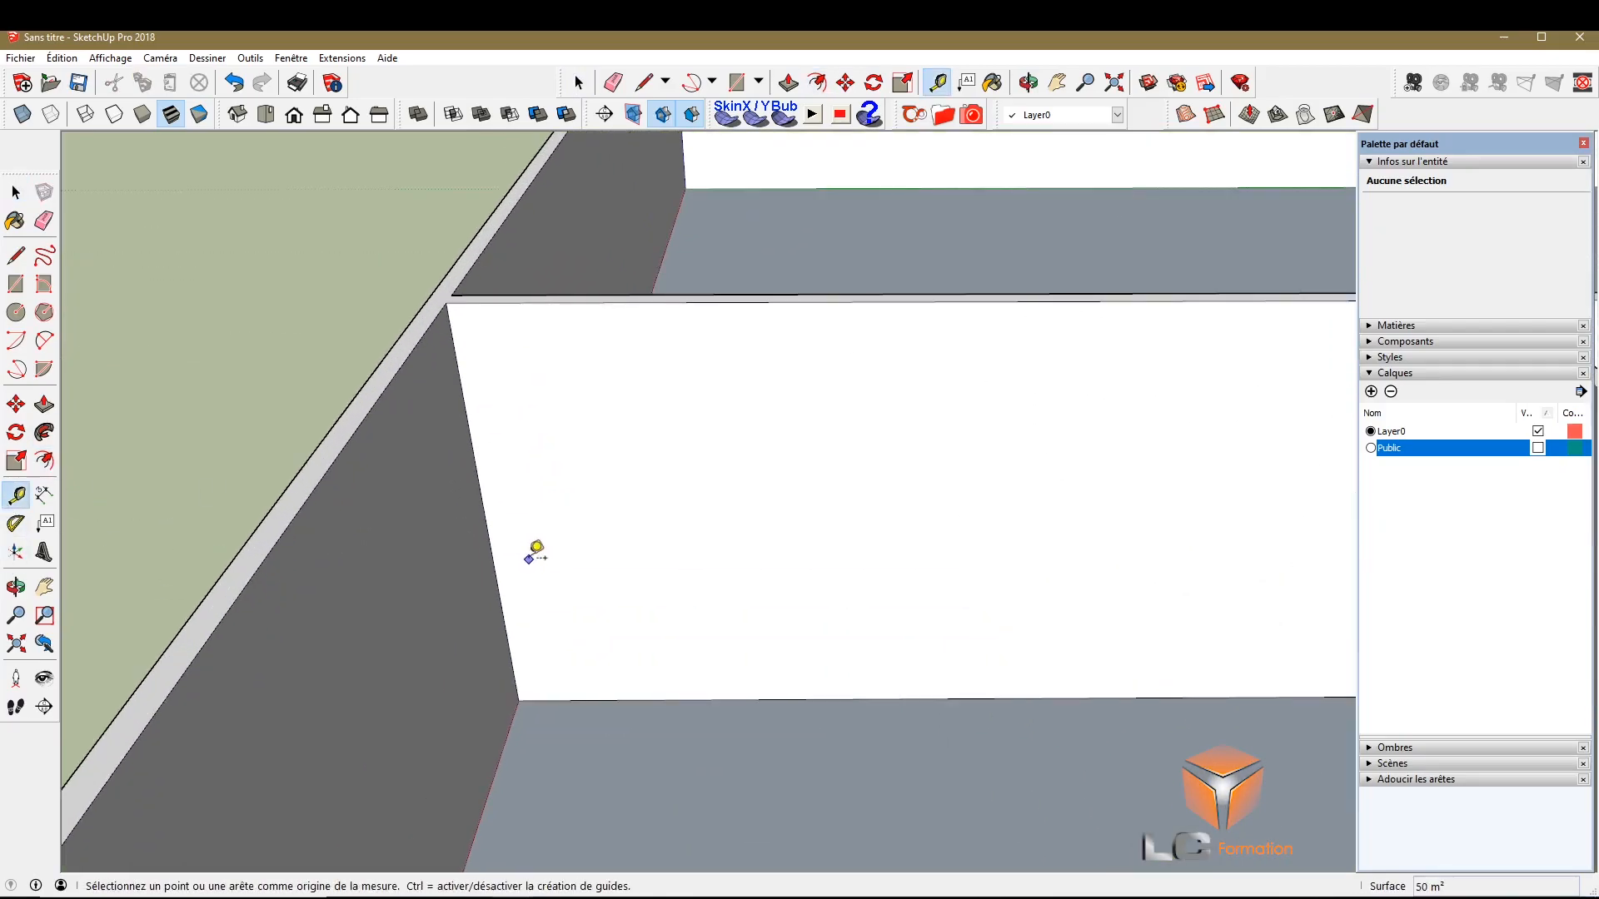
left_click(754, 552)
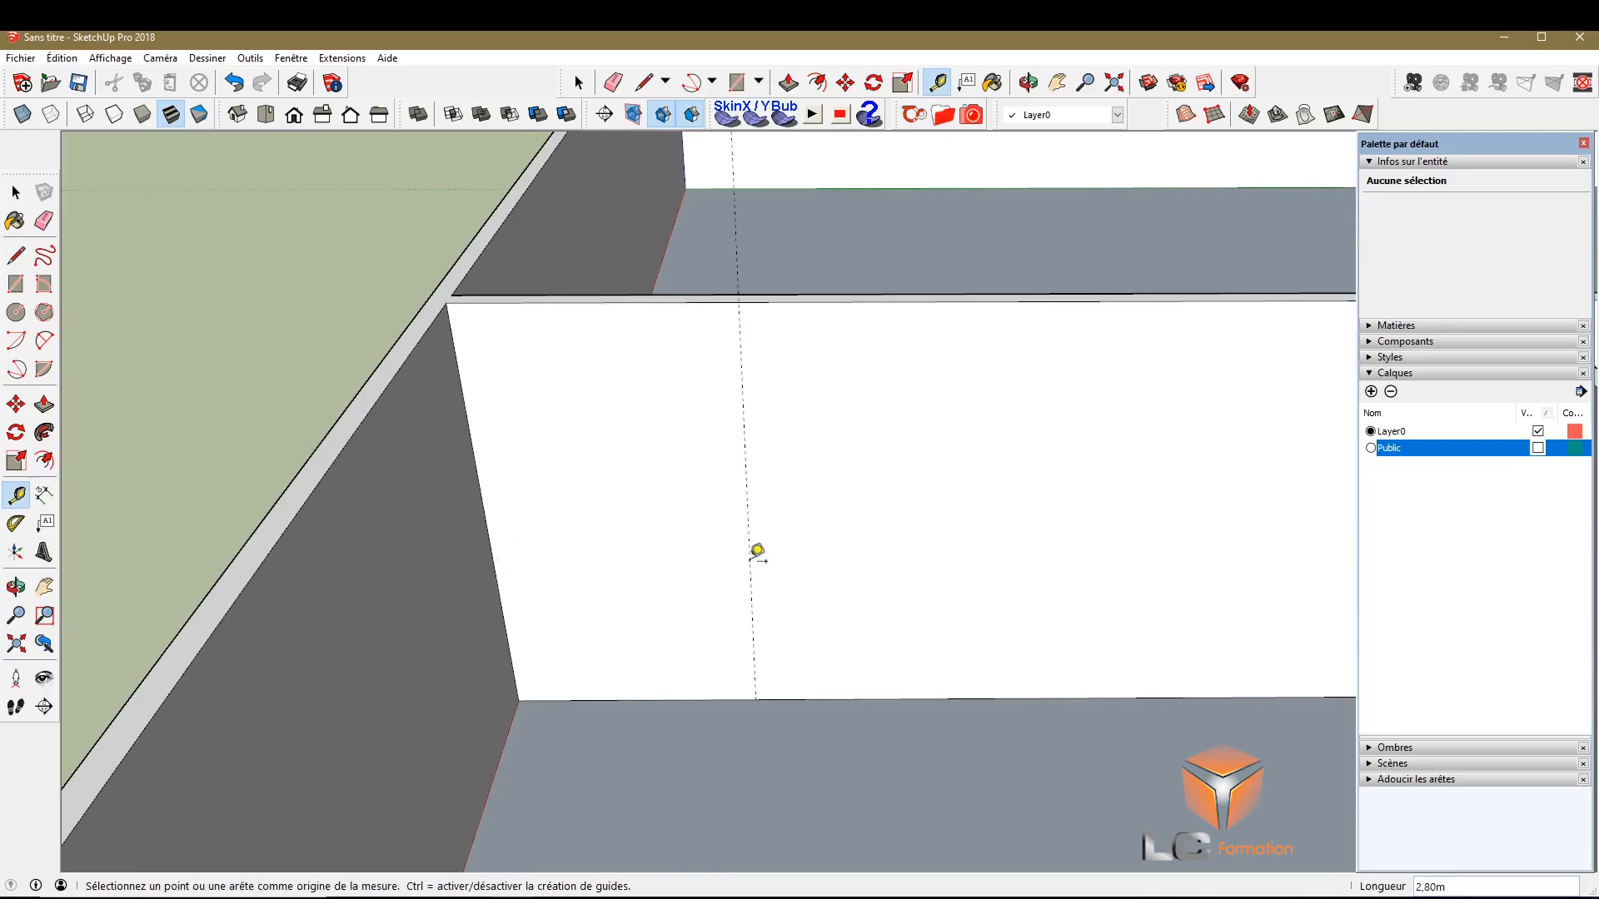
scroll(506, 542, "down", 2)
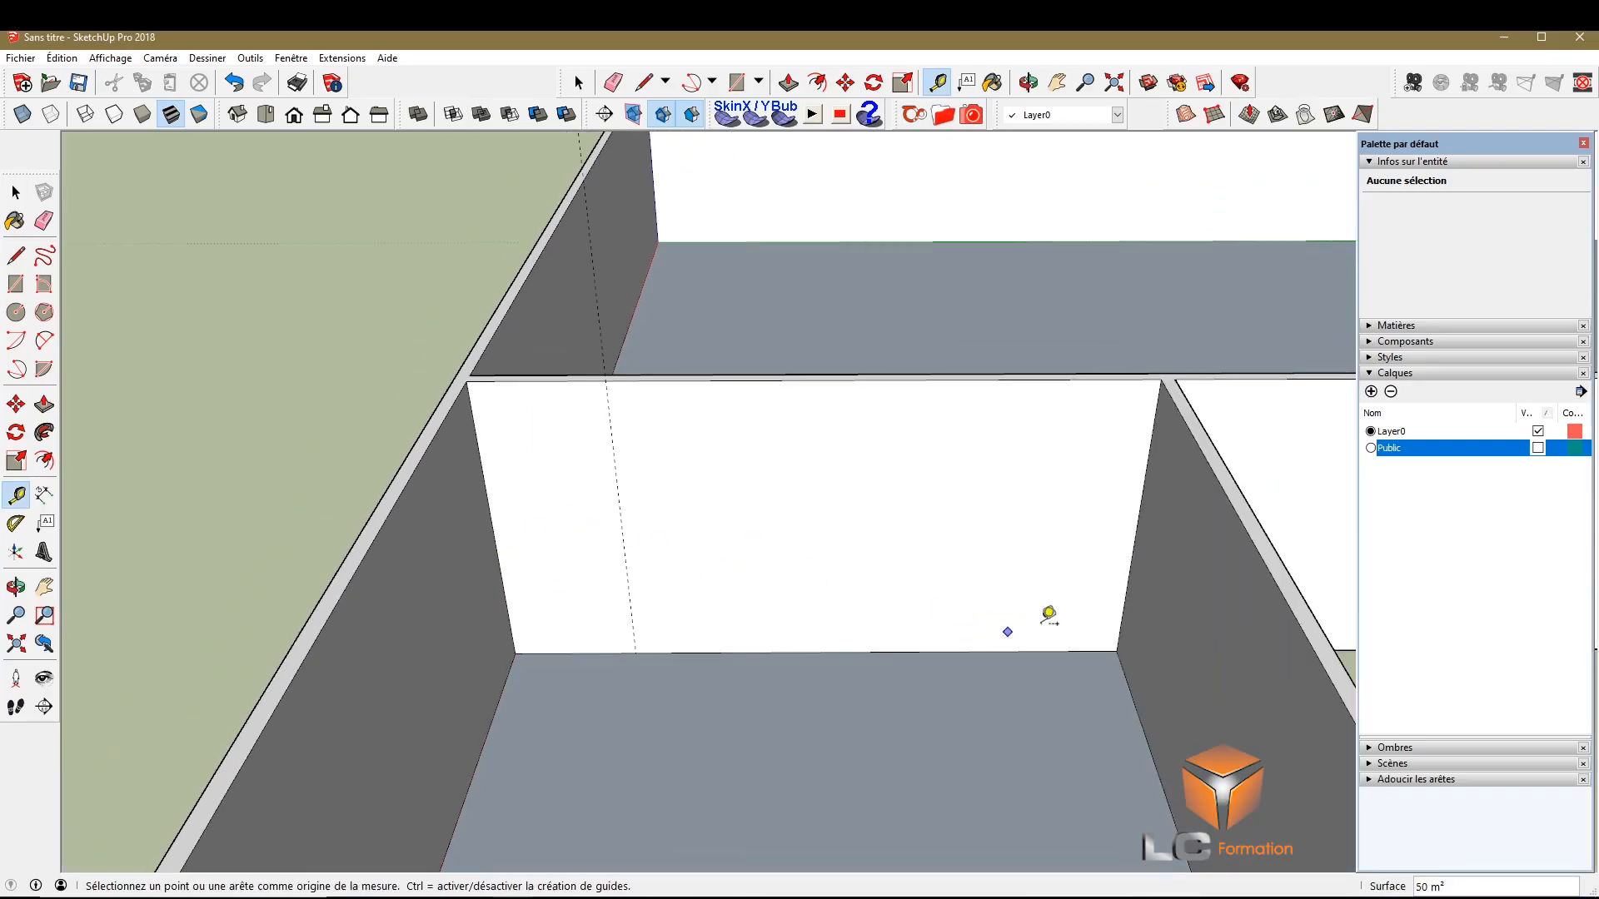
left_click(1139, 524)
left_click(1061, 522)
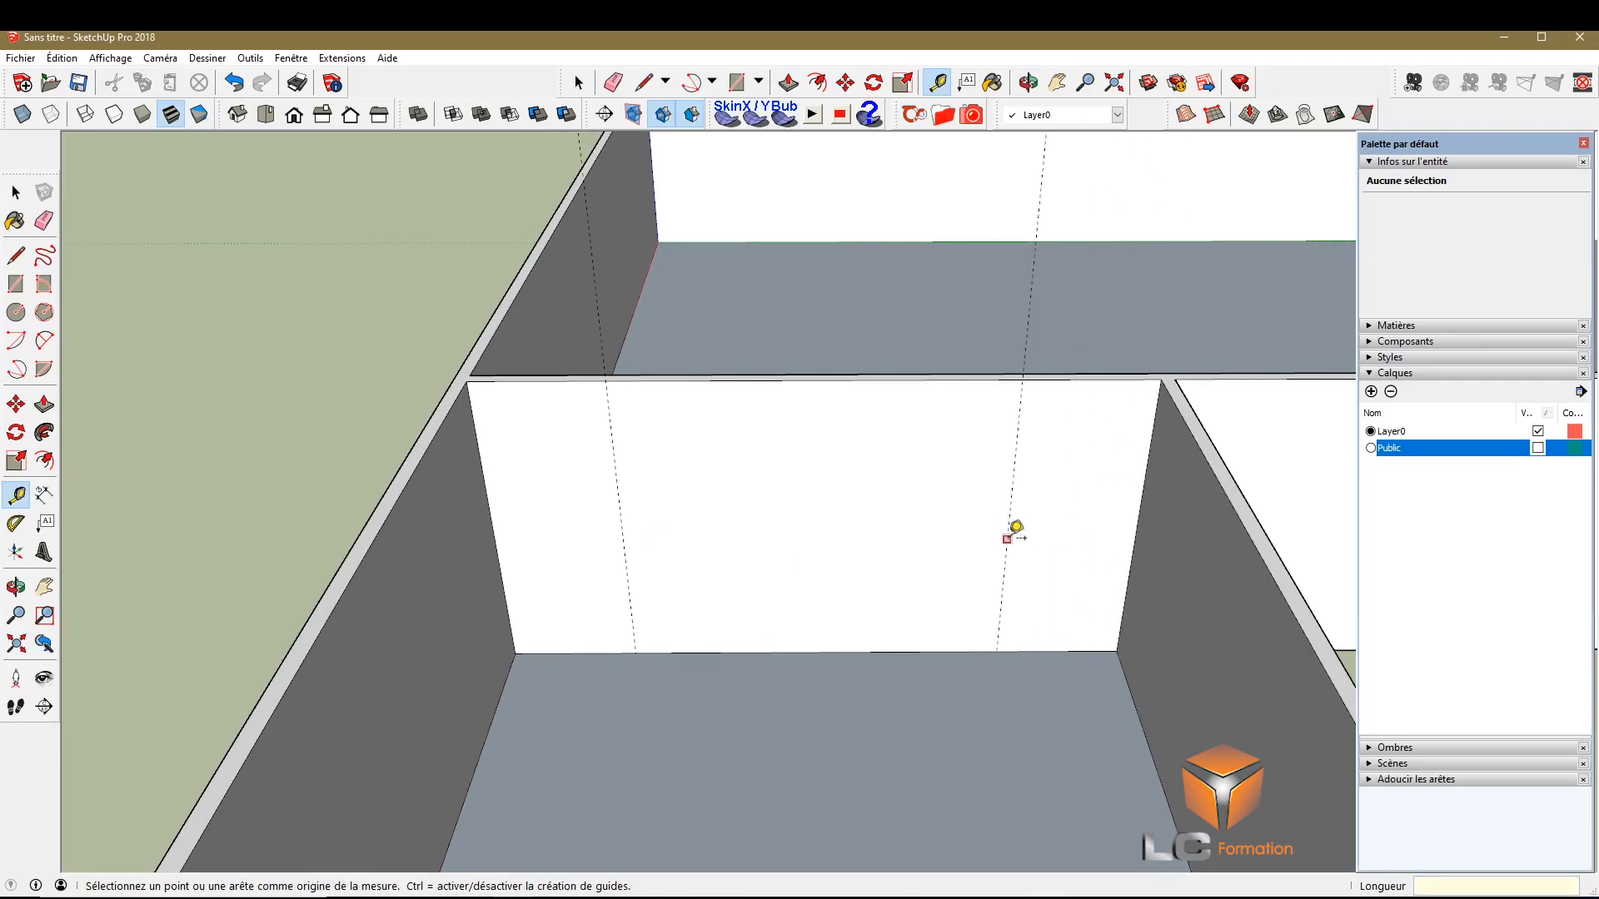
Offset a guide 2.2 m inward from each vertical guide, and add a horizontal guide above the partition wall's base edge
left_click_drag(1007, 541, 921, 541)
type("2,2")
key("Return")
left_click(626, 565)
left_click(663, 566)
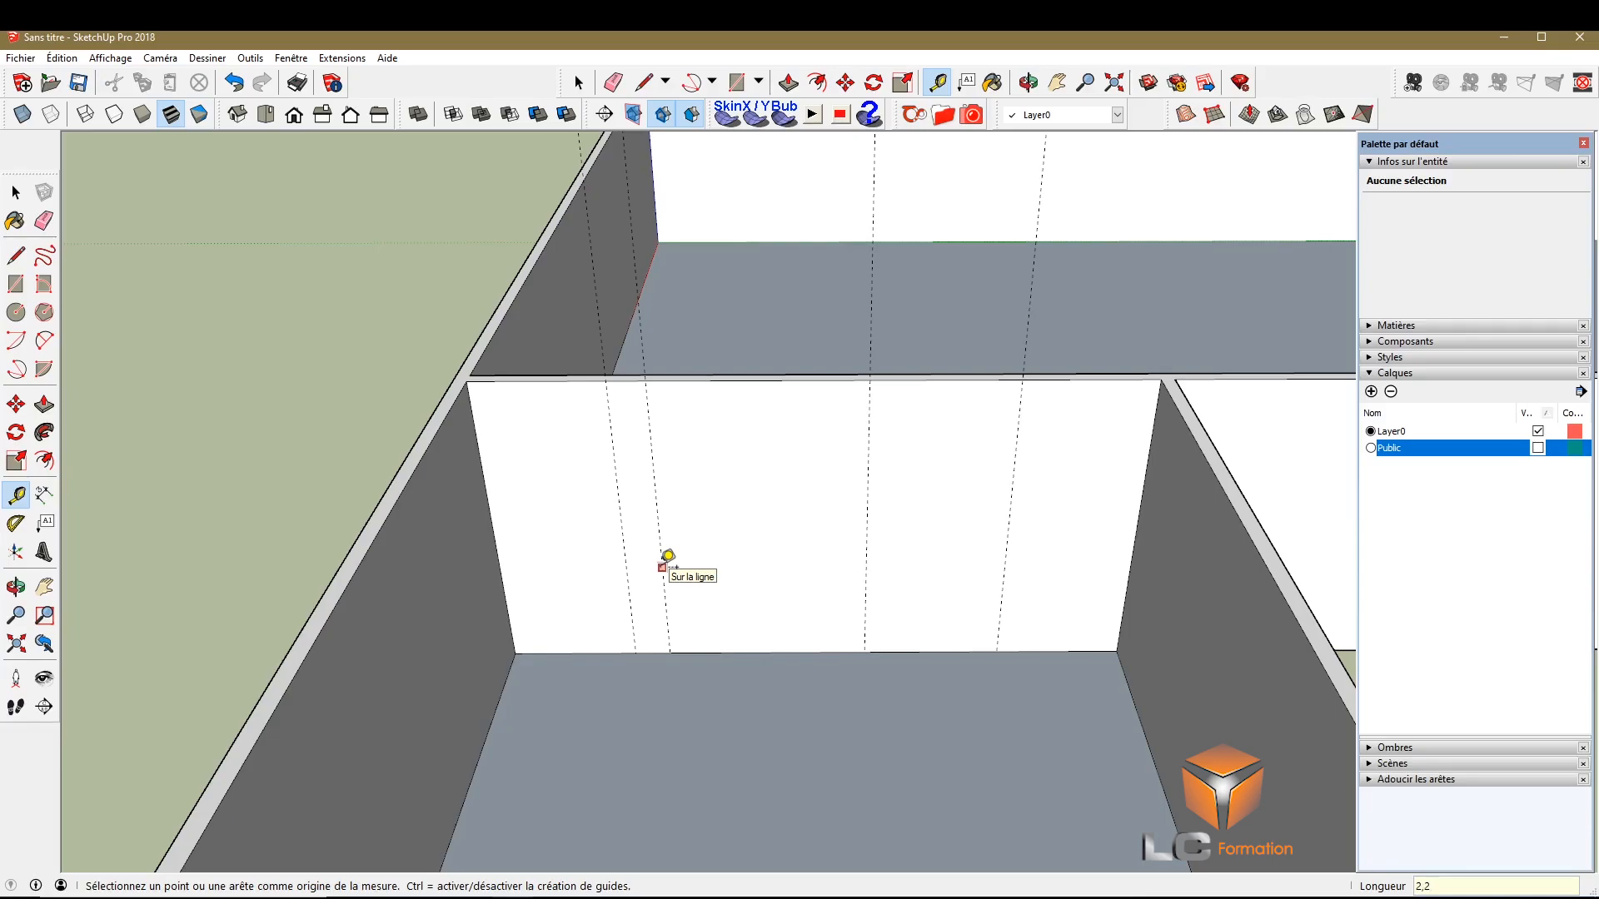
left_click(603, 653)
left_click(617, 569)
Draw two opening rectangles on the partition wall between the paired vertical guides, from the horizontal guide to the base edge
left_click(16, 284)
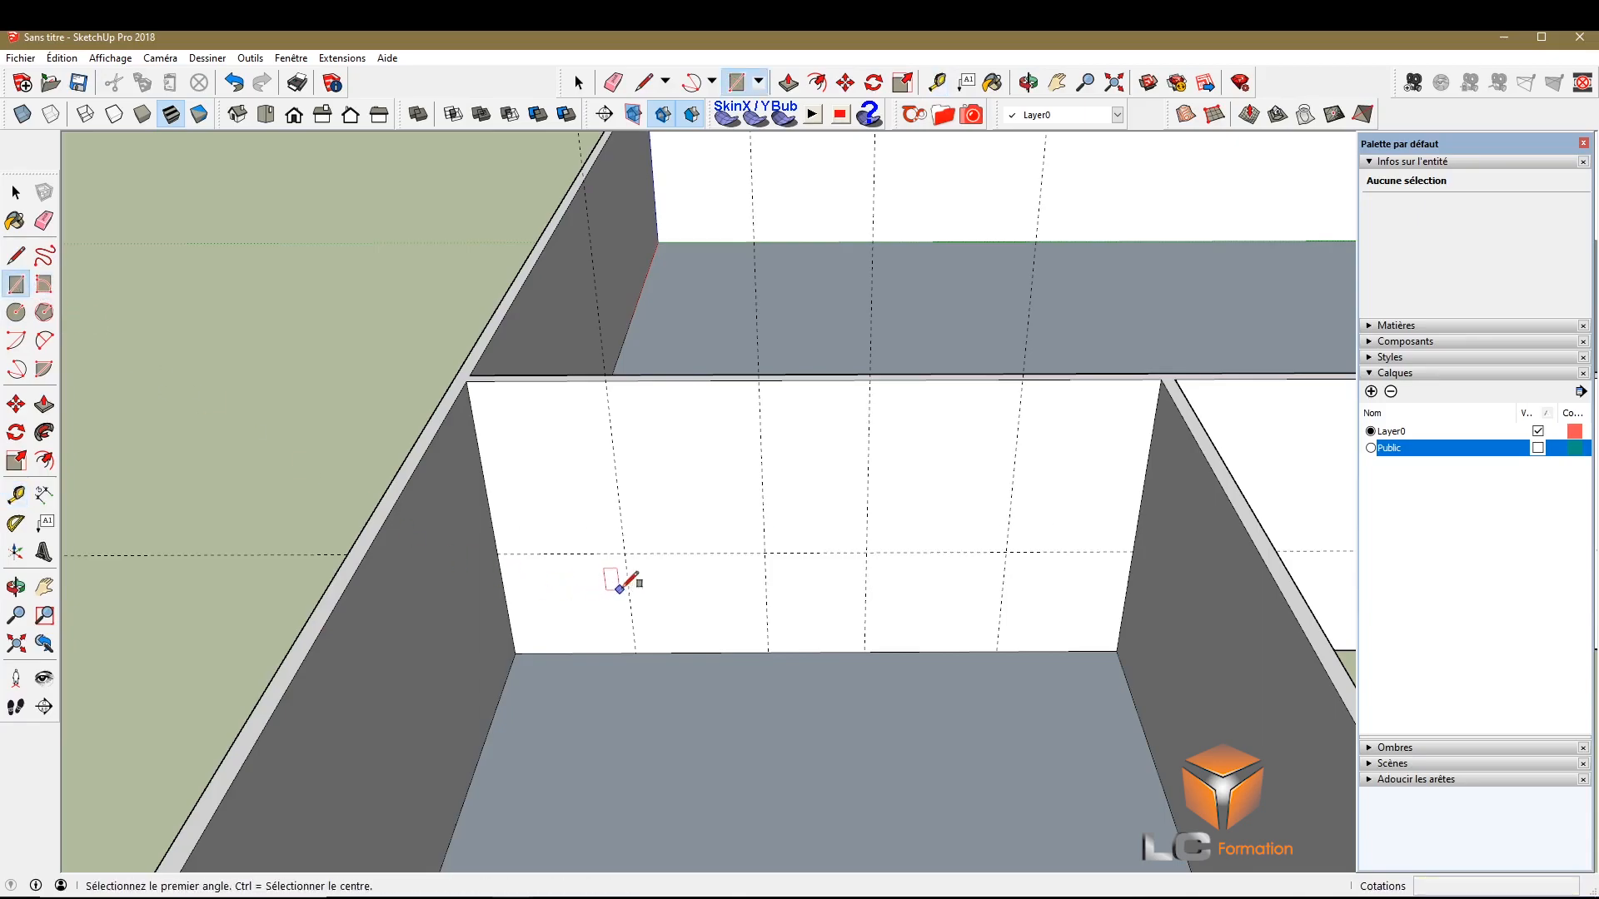
left_click(624, 553)
left_click(767, 652)
left_click(866, 552)
left_click(996, 651)
Try to push both partition-wall rectangles through the wall to create the openings
left_click(44, 405)
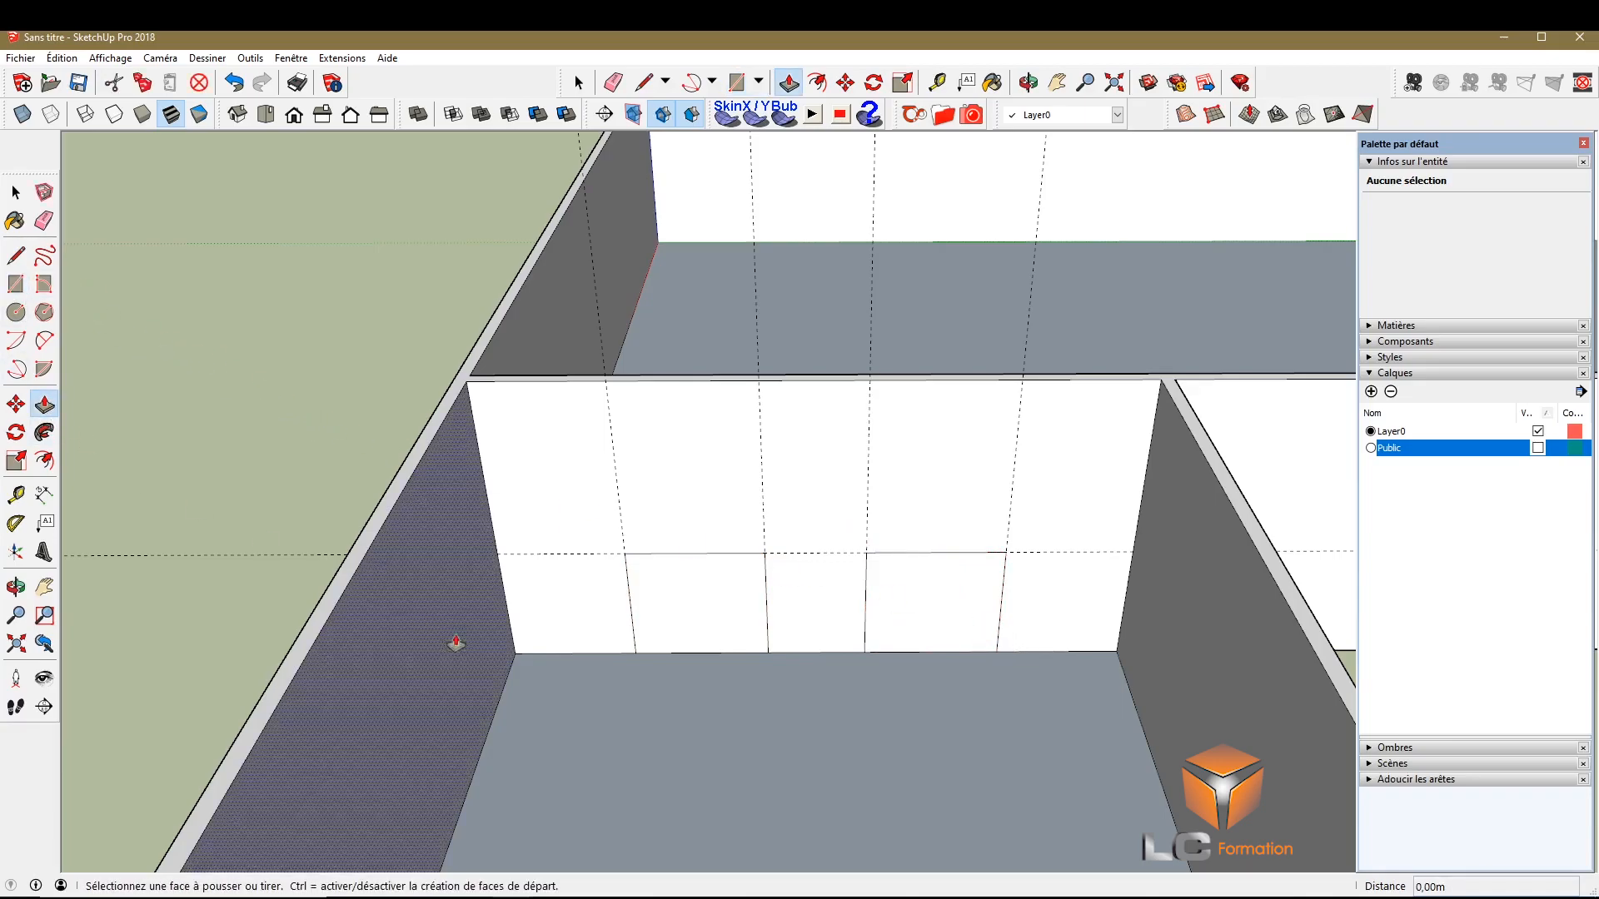
left_click(671, 642)
left_click(686, 631)
left_click(995, 634)
left_click(981, 621)
Erase the construction guides around the partition wall's openings
left_click(44, 220)
left_click(251, 553)
left_click(599, 333)
left_click_drag(764, 218, 737, 225)
left_click_drag(887, 200, 849, 200)
mouse_move(1182, 197)
left_mouse_down()
mouse_move(1014, 198)
mouse_move(881, 249)
left_mouse_up()
scroll(780, 314, "down", 5)
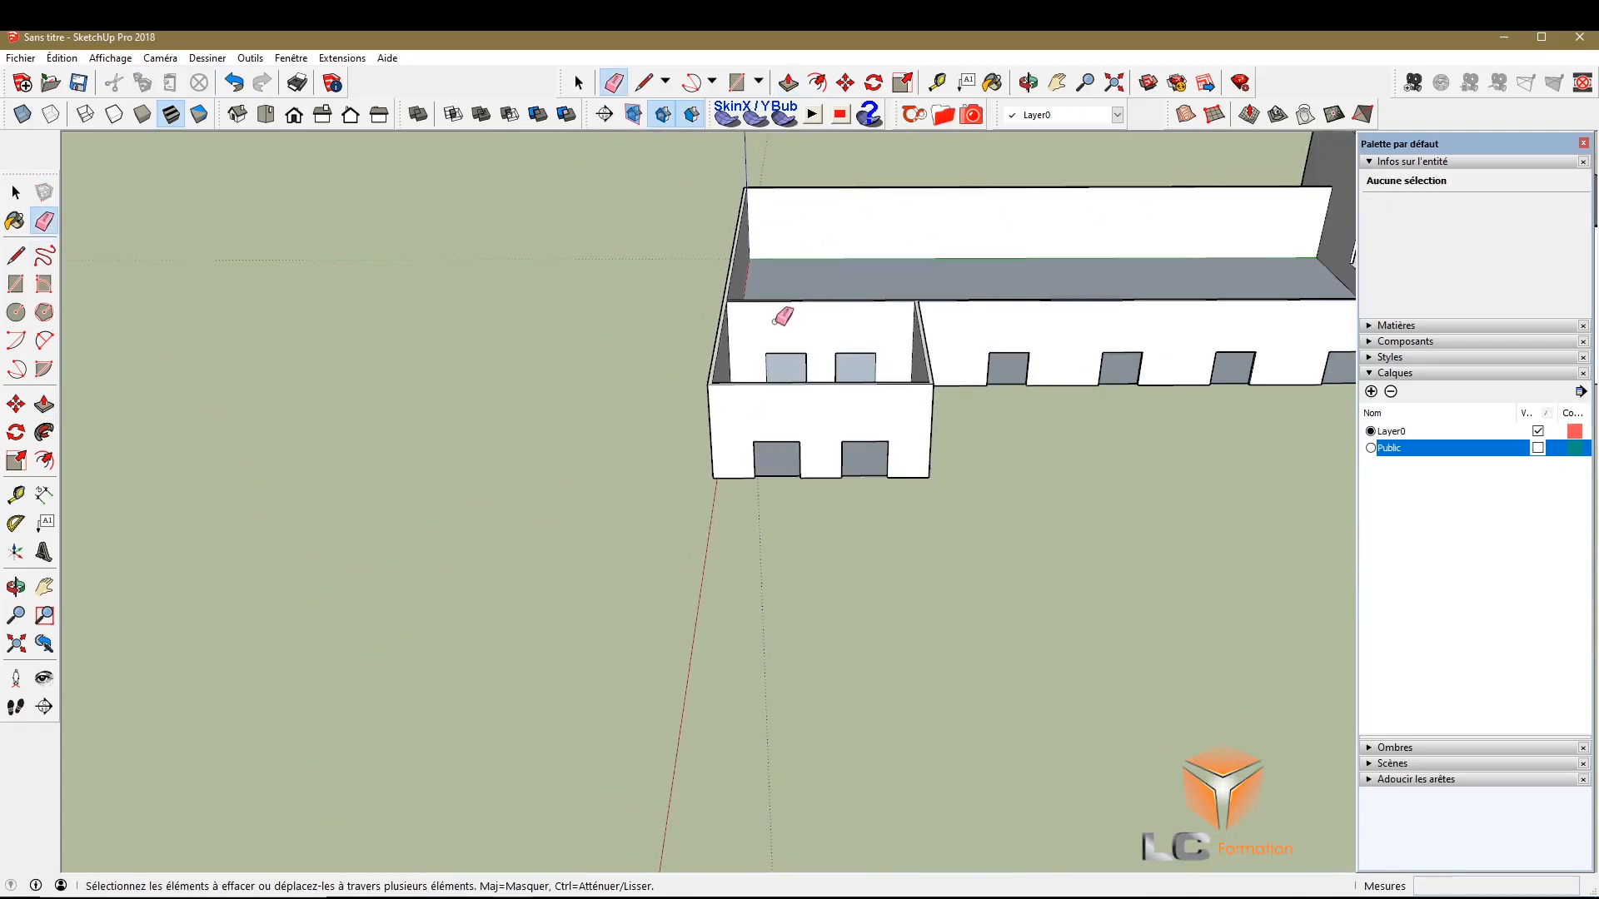
Inspect the partition wall's openings, and undo the guide erasures and both push operations
key("space")
left_click(16, 588)
left_click_drag(733, 733, 428, 632)
scroll(539, 495, "up", 5)
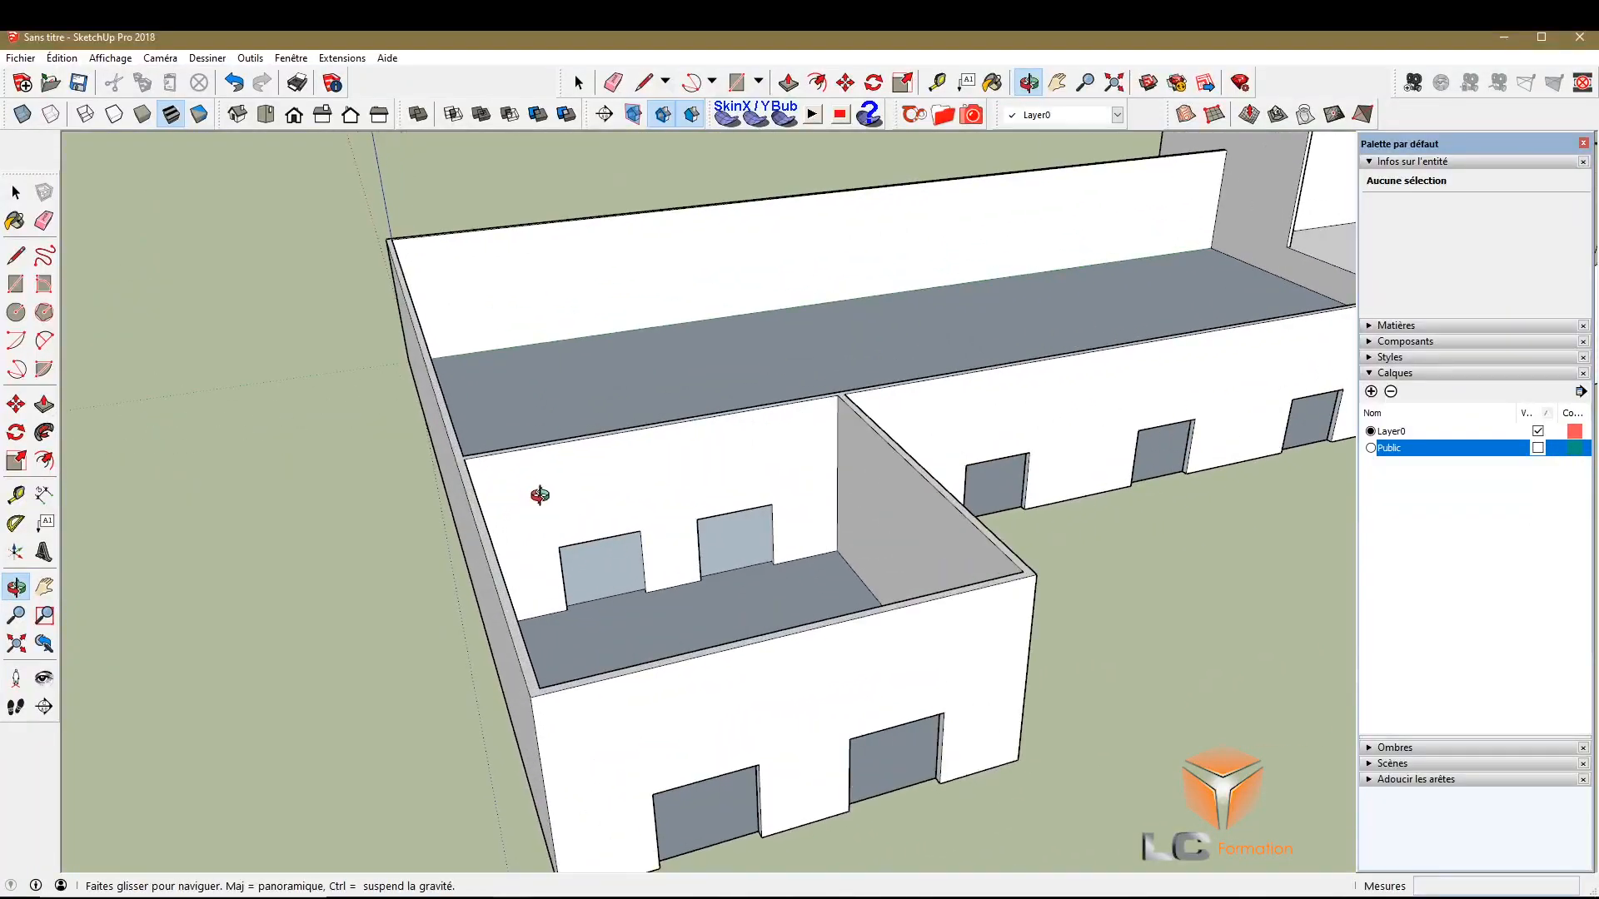
scroll(539, 495, "up", 5)
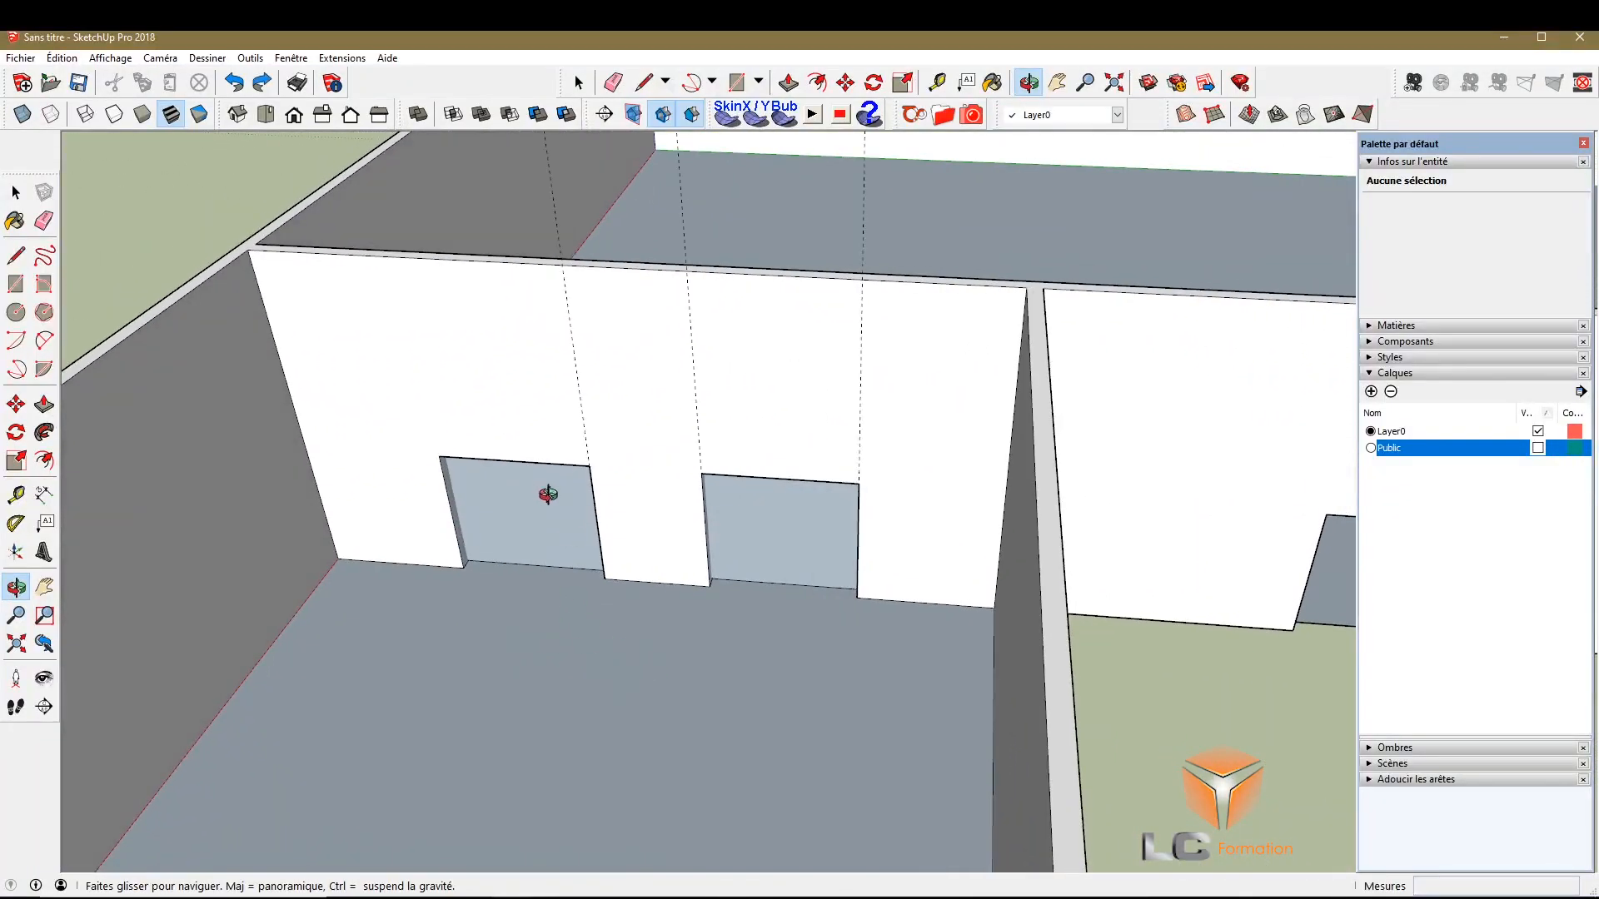
key("ctrl+z")
key("ctrl+z")
scroll(542, 453, "up", 3)
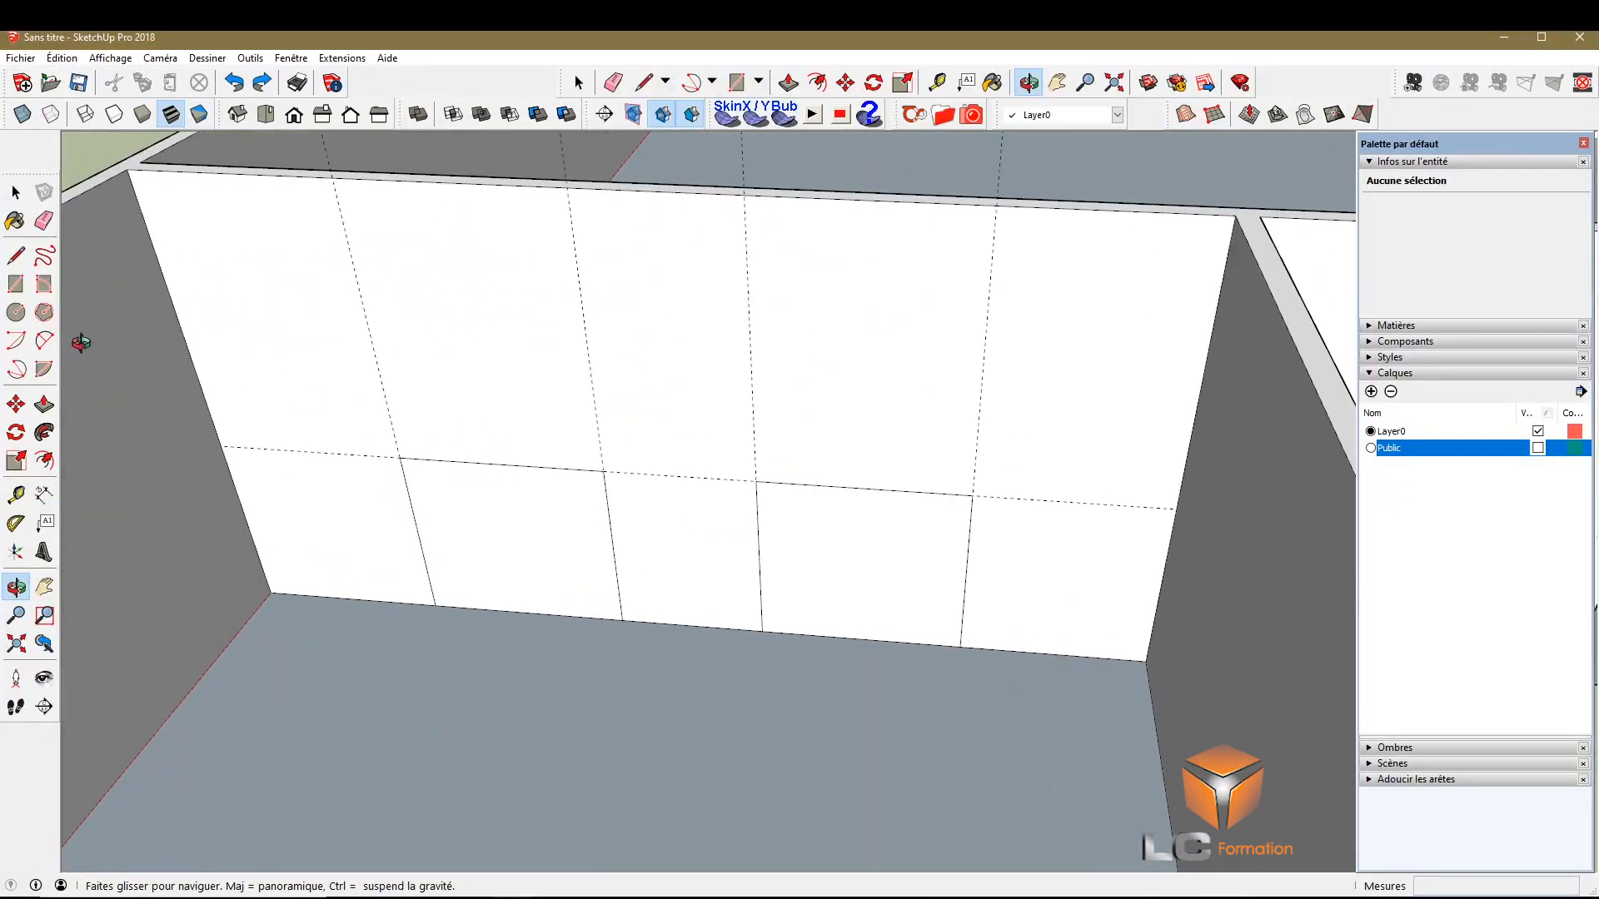
Push the partition wall's first opening rectangle in by 0.20 m, and undo it
left_click(44, 404)
scroll(339, 463, "up", 3)
left_click(590, 604)
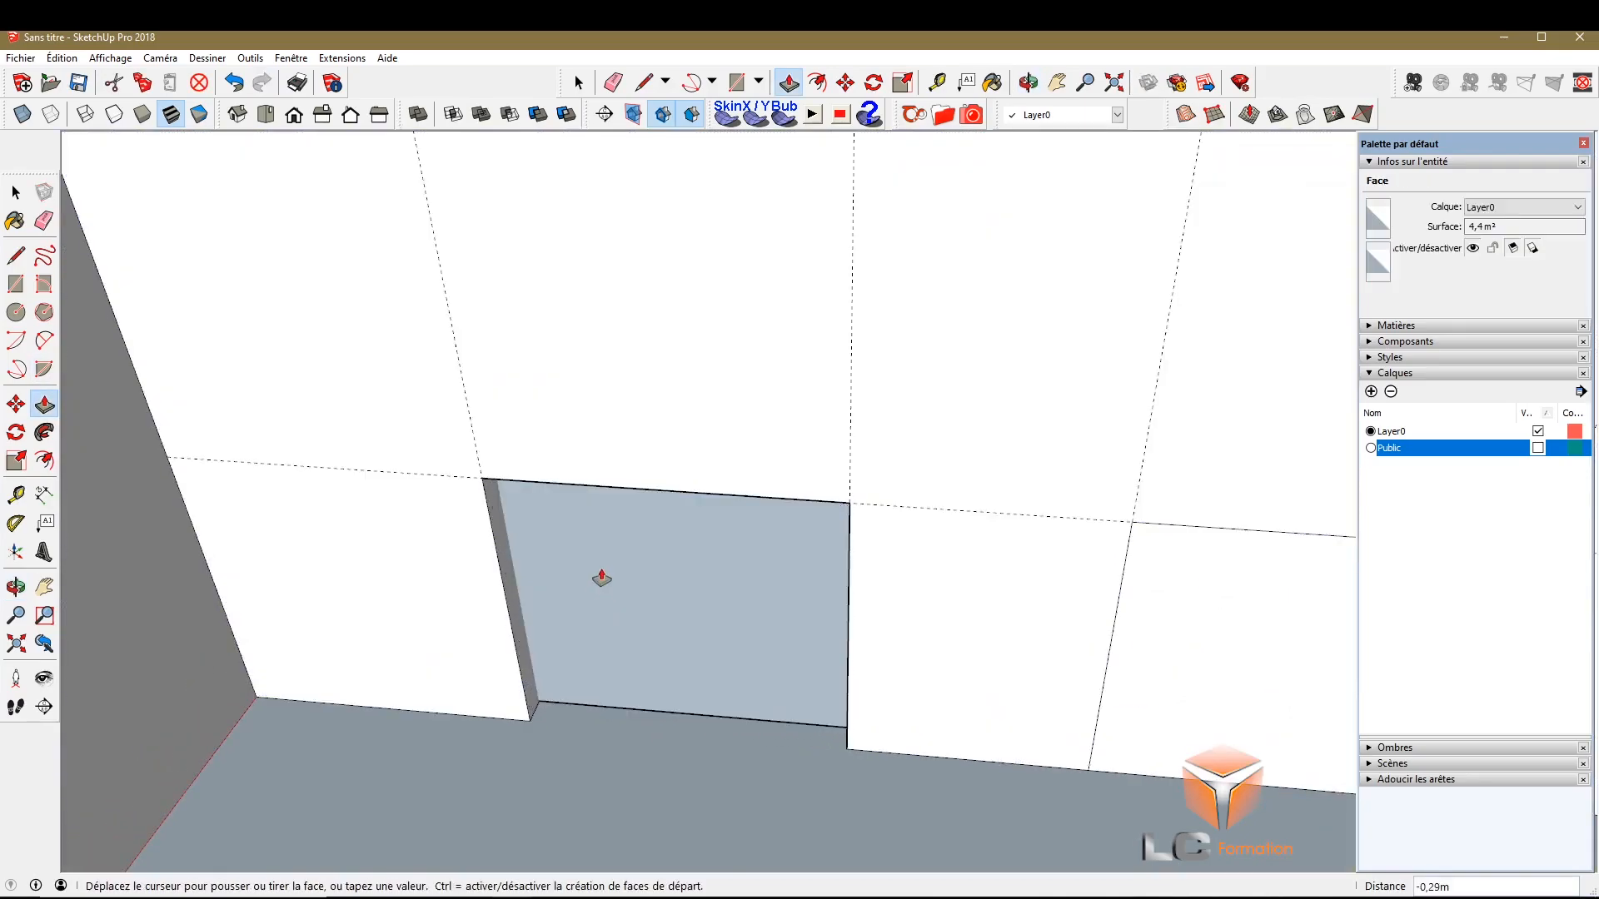
left_click(616, 562)
scroll(583, 574, "down", 5)
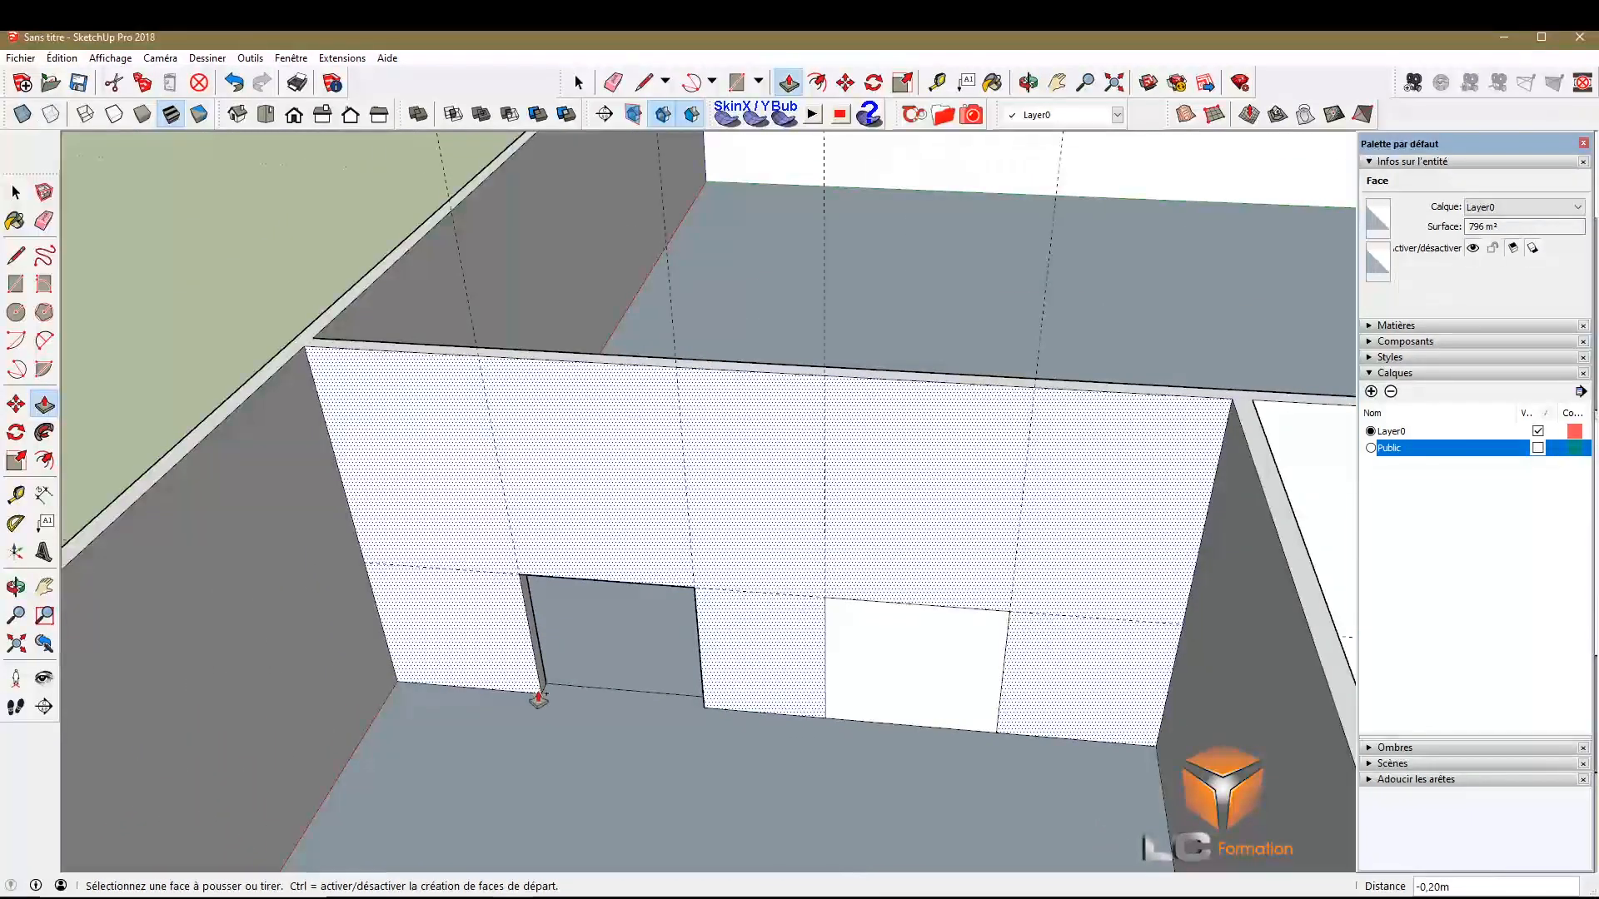
key("ctrl+z")
Push the partition wall's first opening rectangle in by 0.20 m to cut through to the large room
left_click(16, 587)
left_click_drag(932, 636, 777, 592)
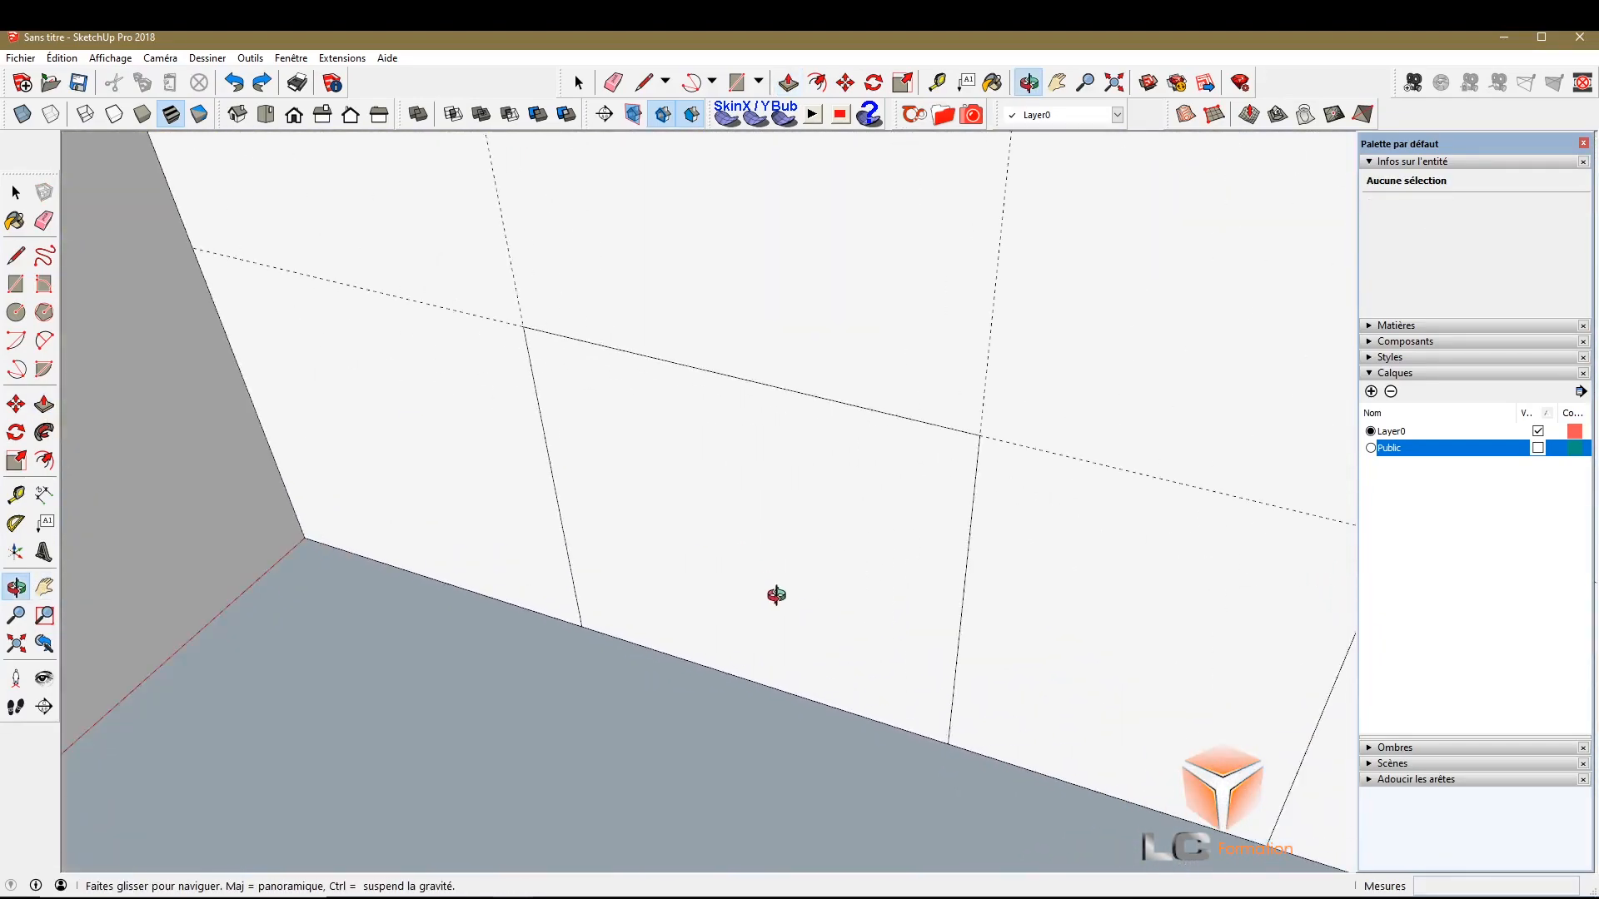
left_click(44, 405)
left_click(795, 637)
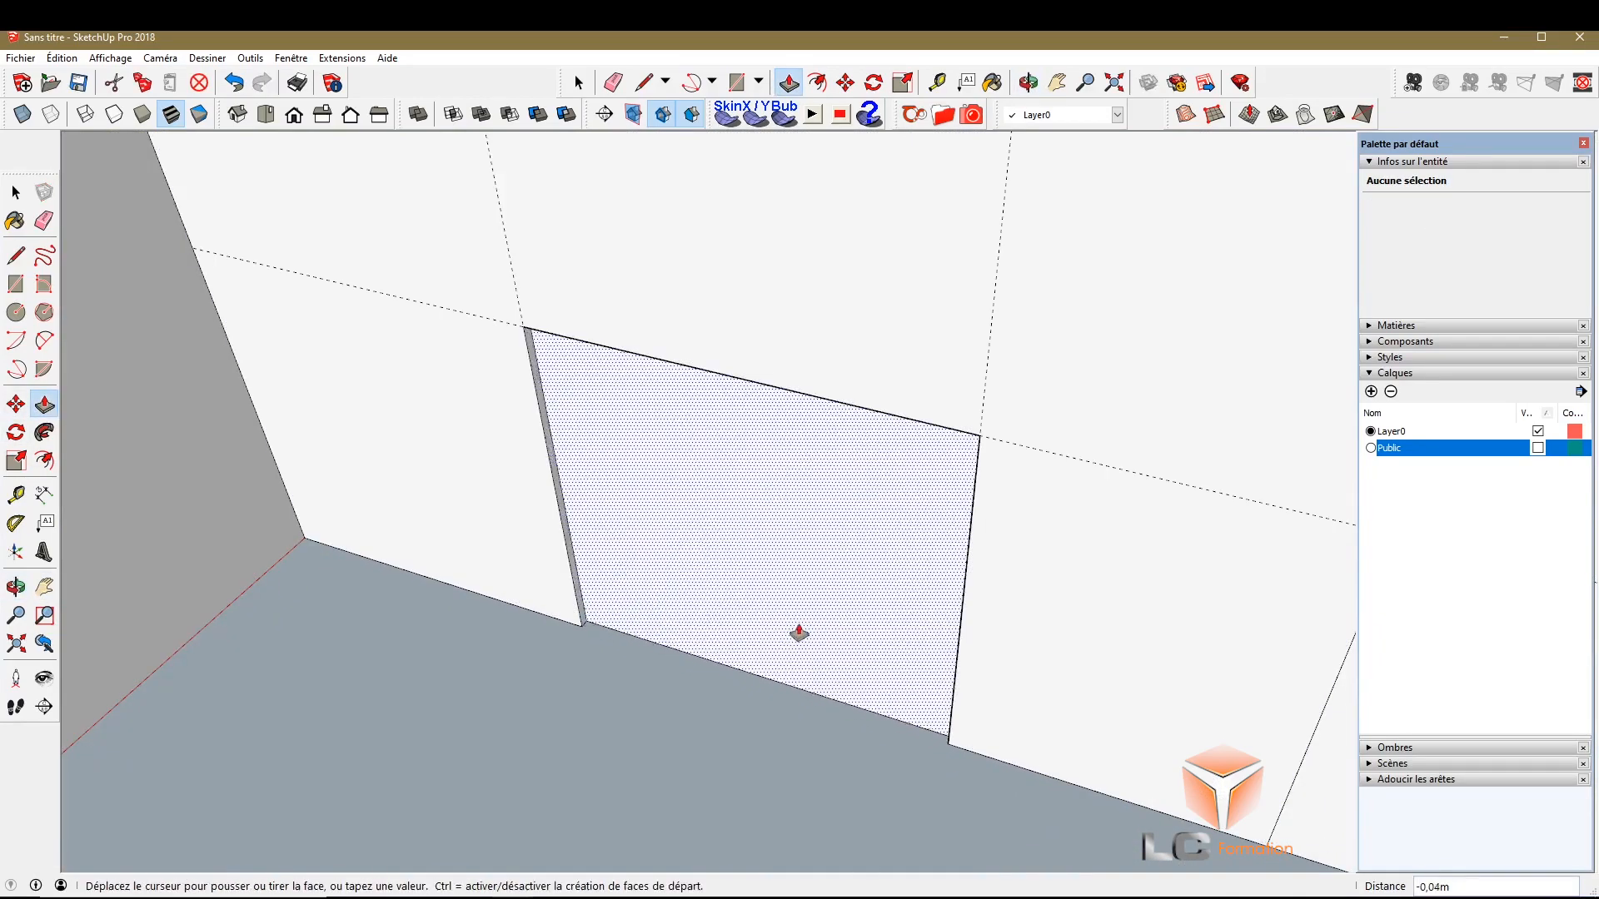
left_click(821, 608)
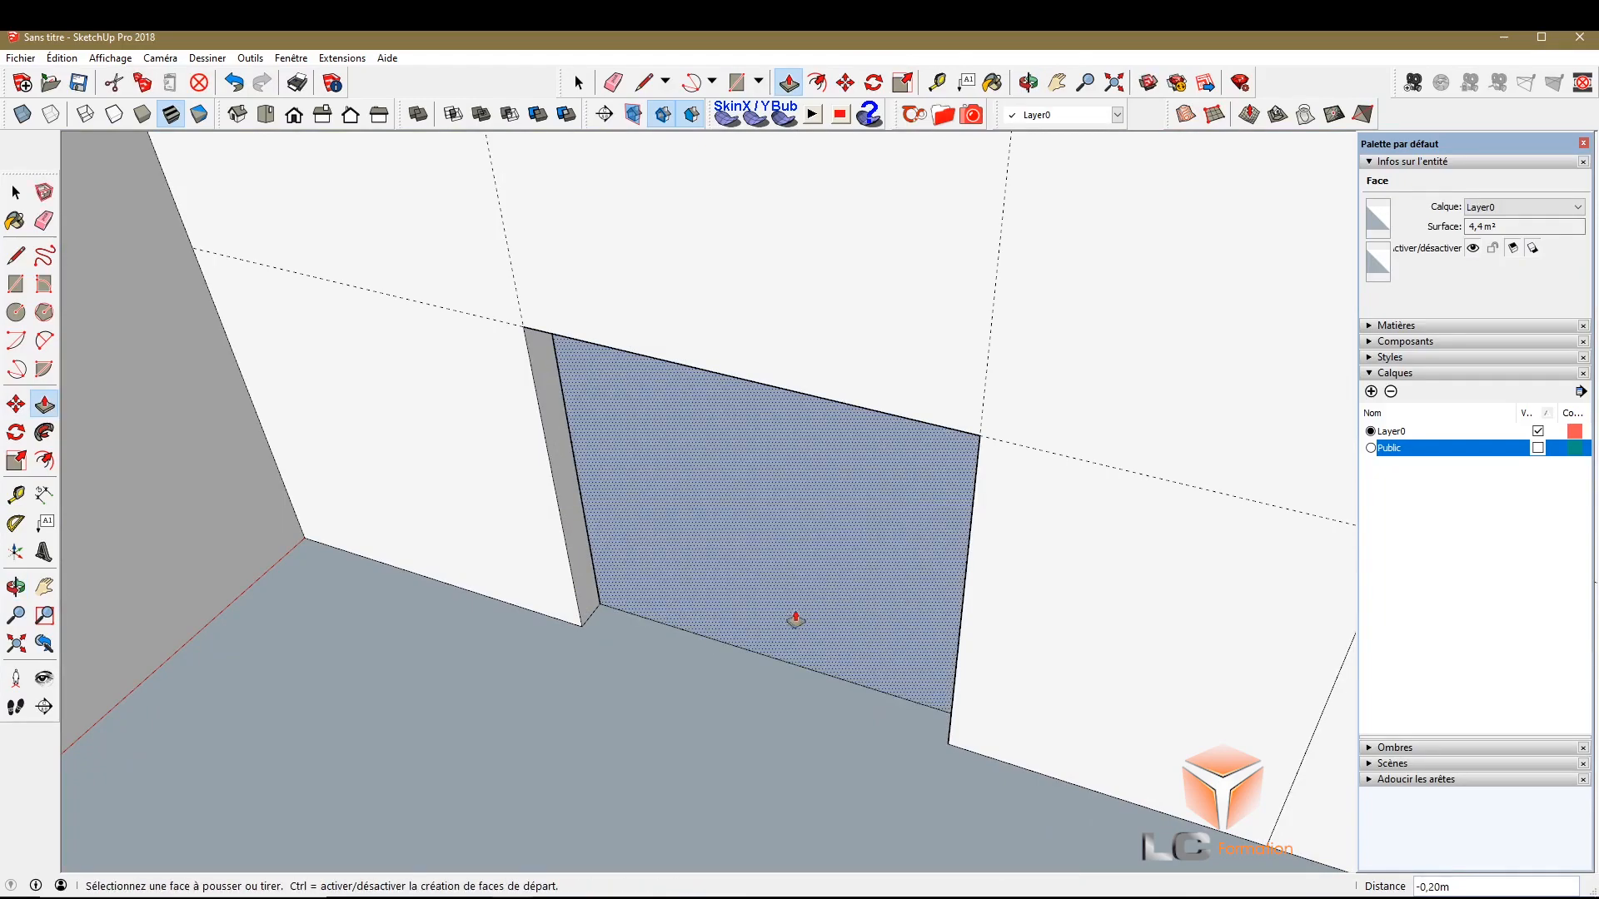
Push the partition wall's second opening rectangle through the full wall thickness
scroll(796, 614, "down", 4)
left_click(12, 596)
left_click_drag(723, 678, 723, 623)
scroll(652, 578, "down", 3)
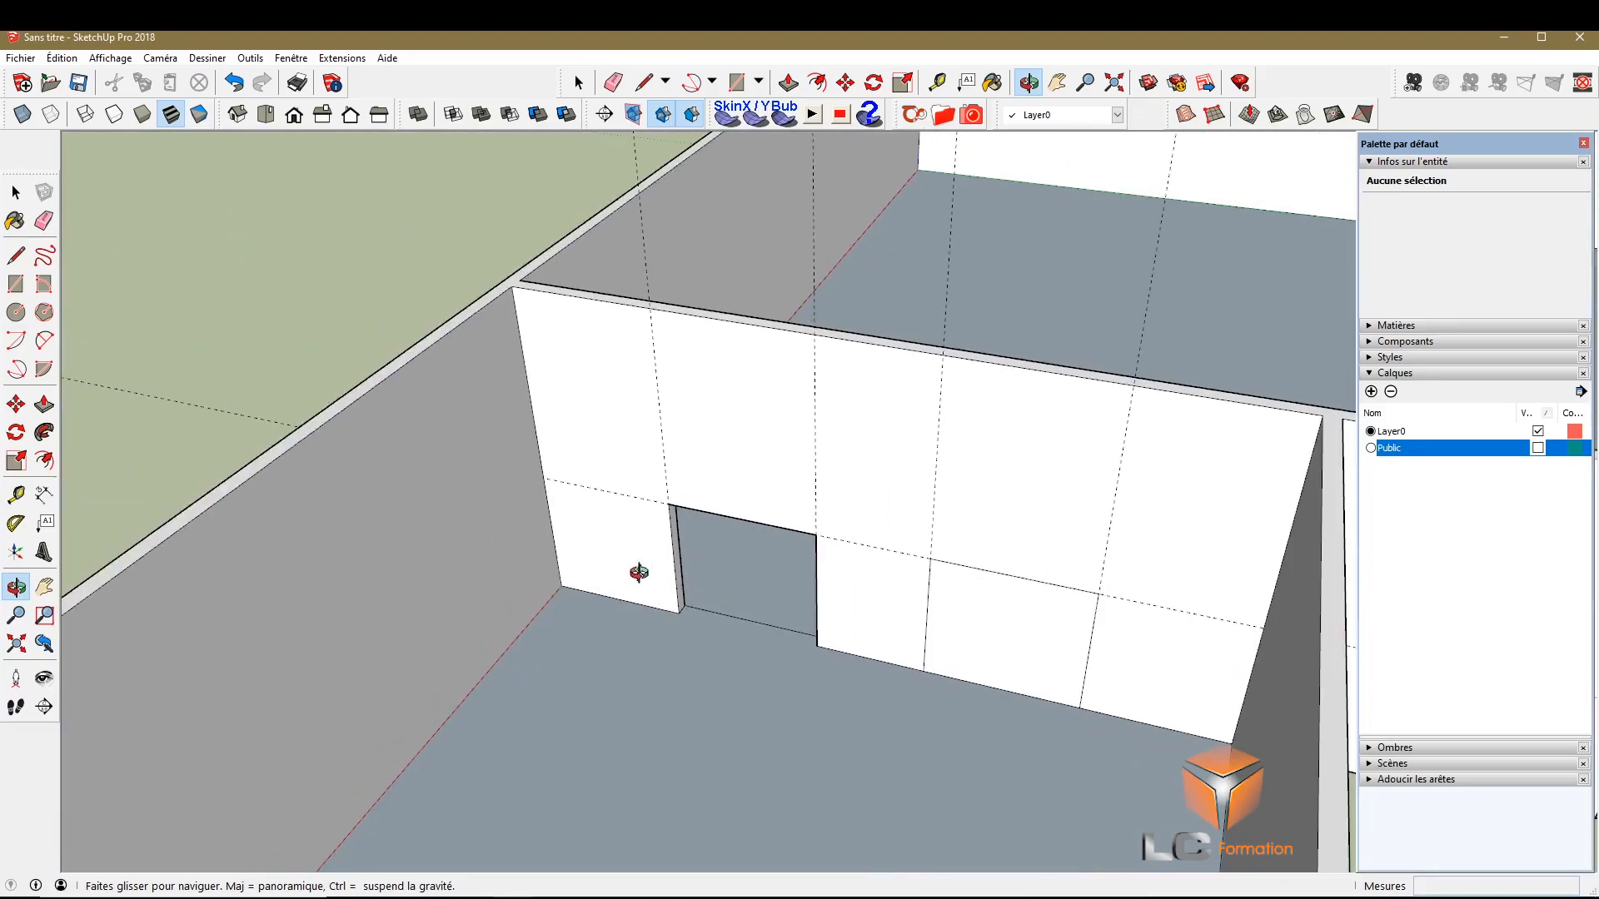
scroll(989, 582, "up", 5)
left_click(43, 407)
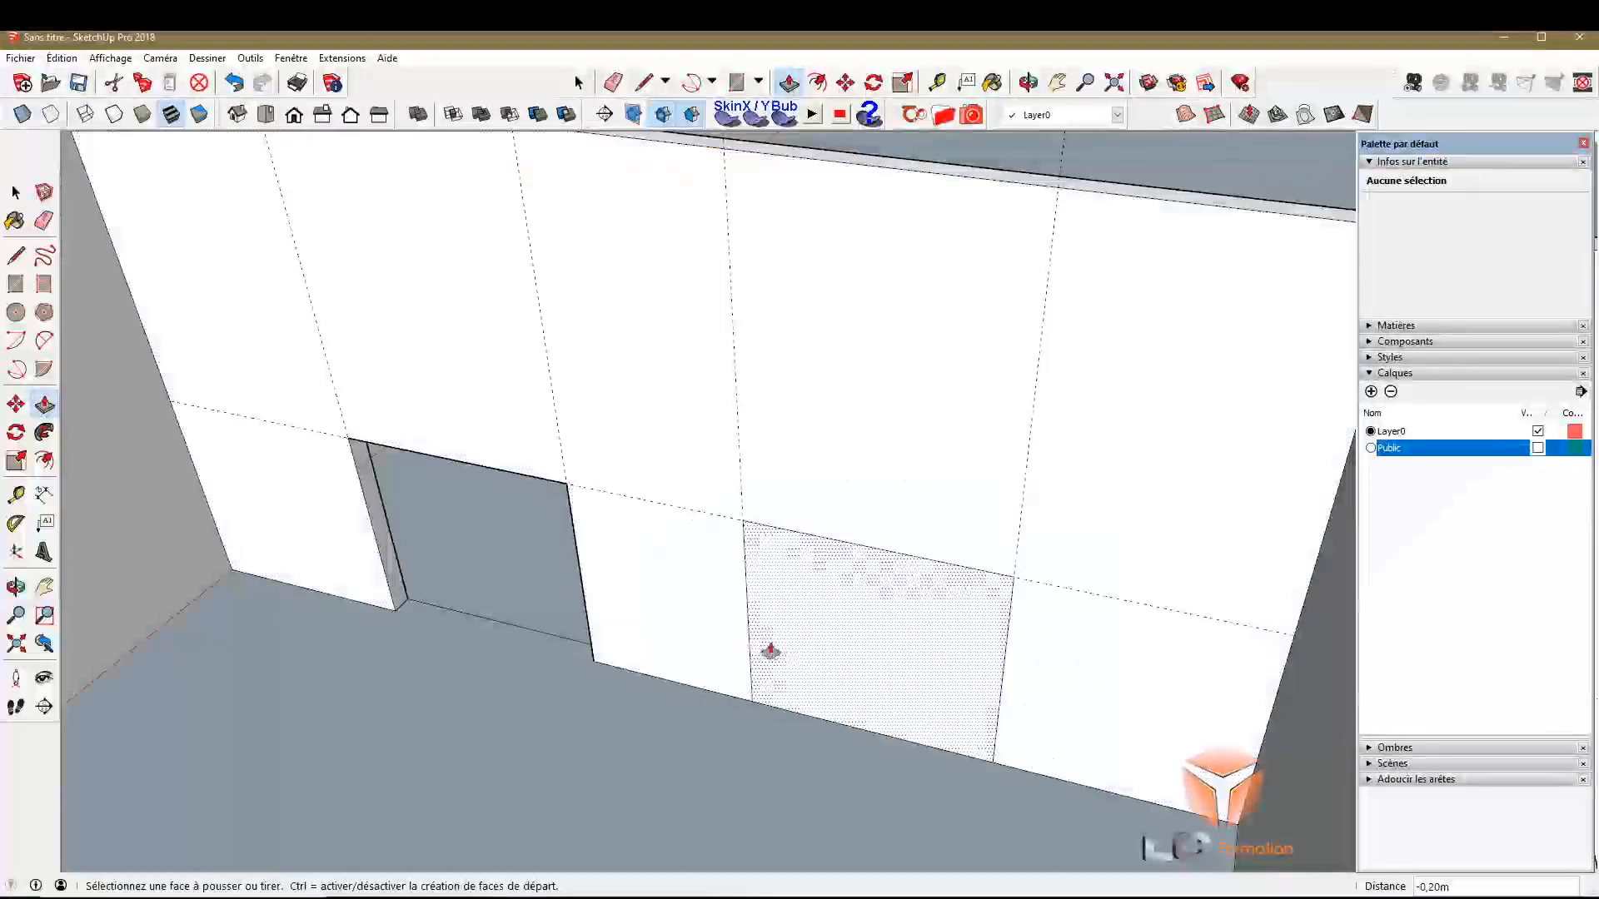
left_click(778, 647)
left_click(816, 600)
Try to delete the 2.20 m threshold edge at the base of the partition wall's first opening
scroll(756, 685, "down", 5)
key("space")
left_click(631, 653)
key("Delete")
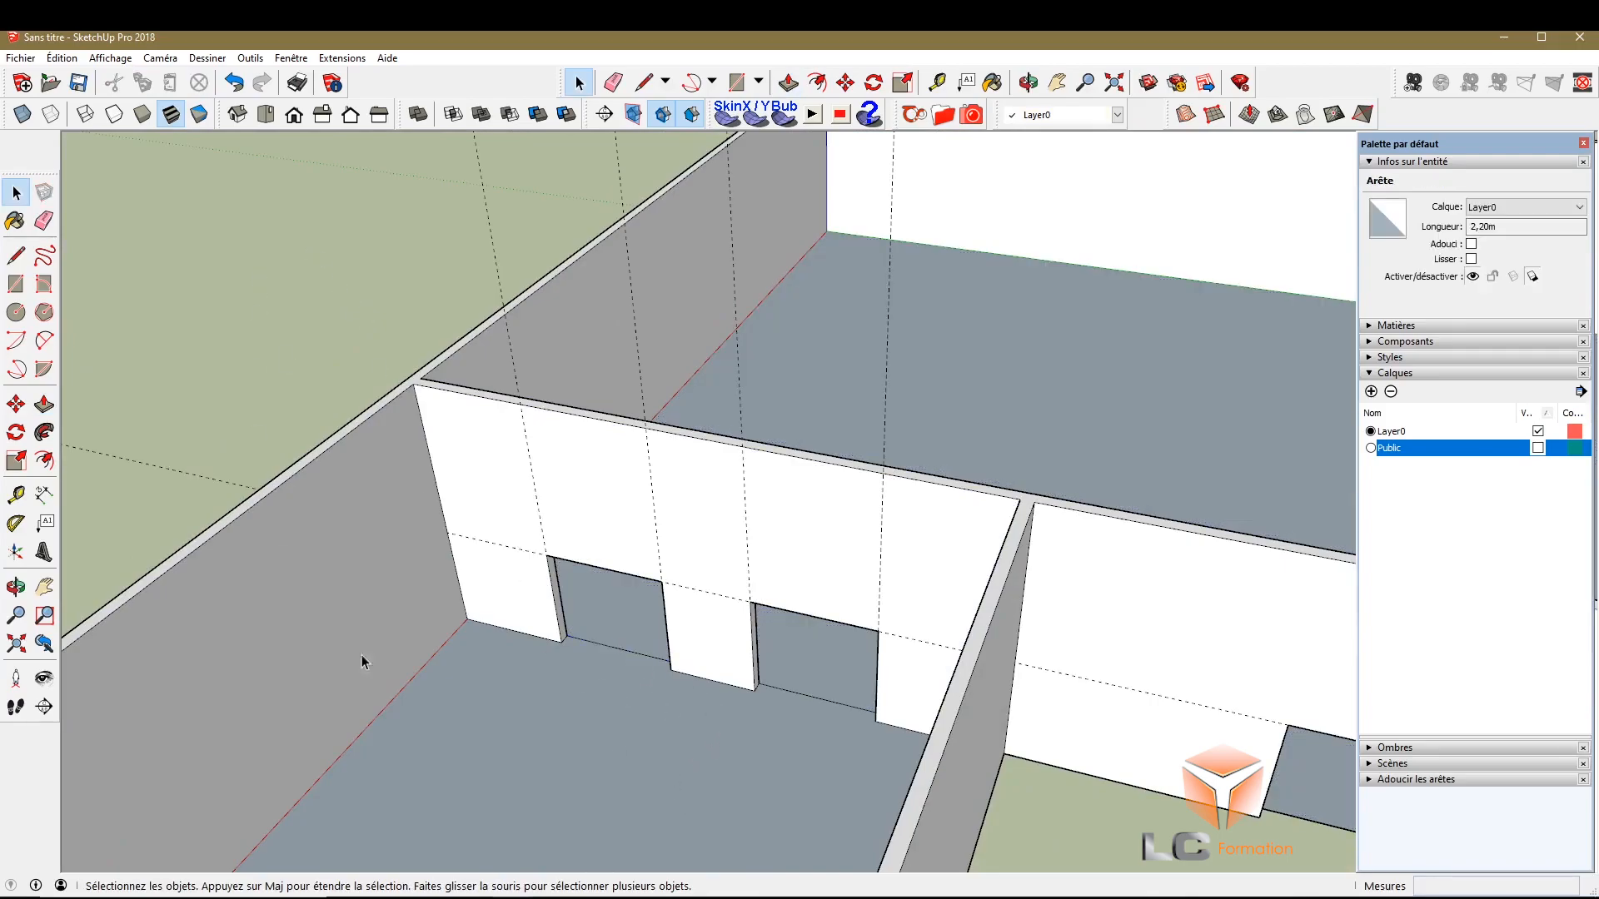
Erase all the construction guides crossing the partition wall
key("e")
mouse_move(219, 457)
left_mouse_down()
mouse_move(500, 197)
mouse_move(635, 158)
mouse_move(899, 208)
left_mouse_up()
scroll(586, 321, "down", 3)
key("space")
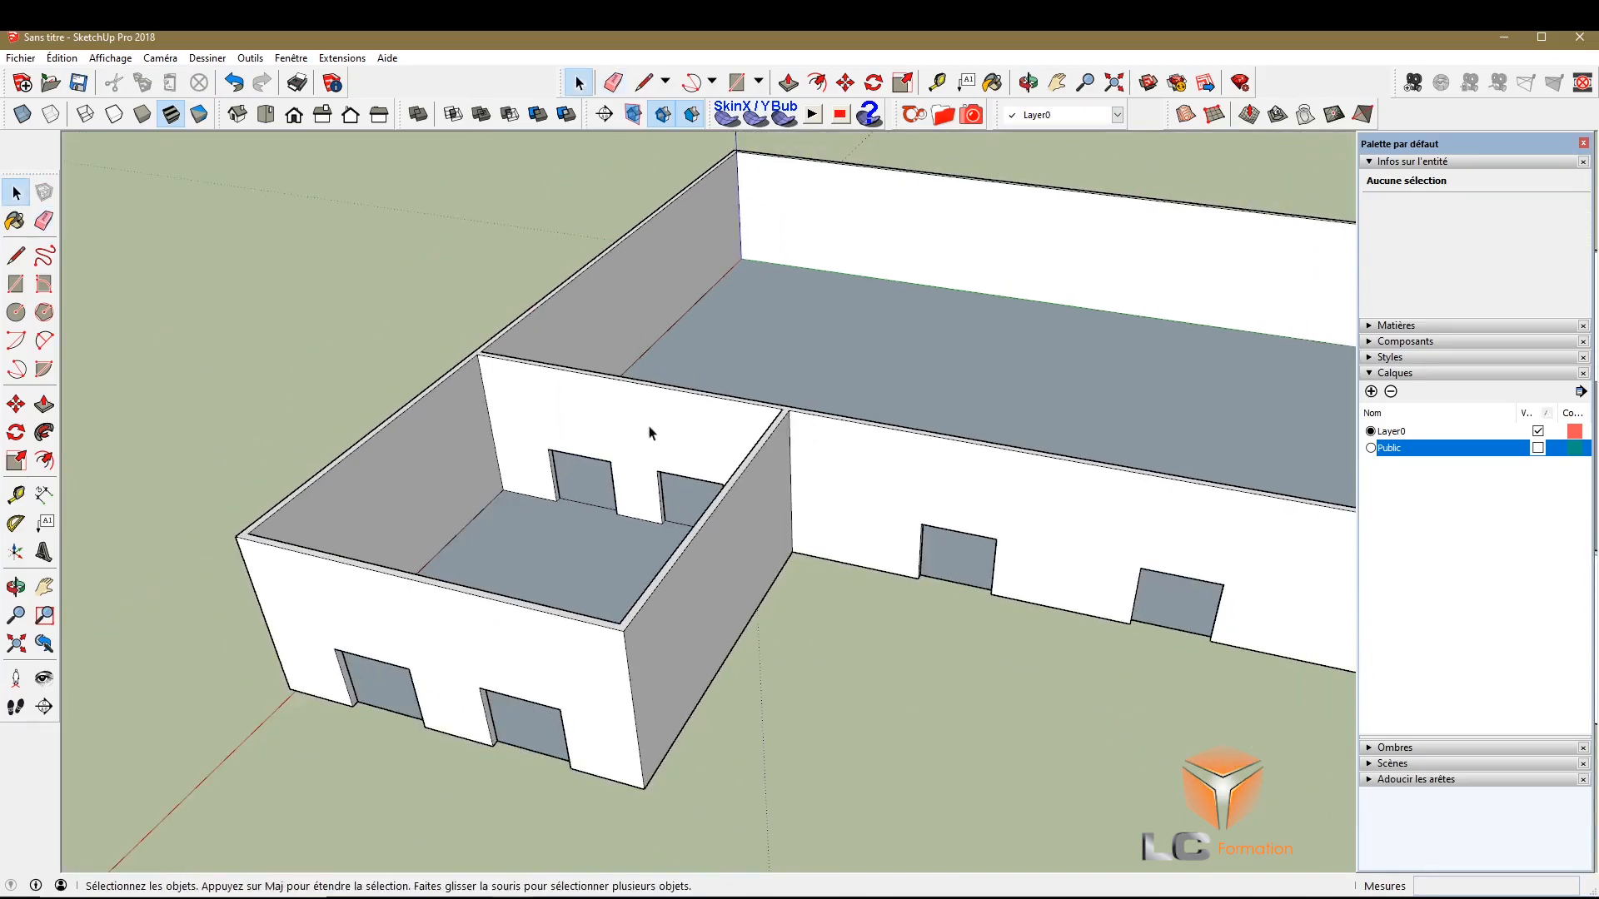
Select the large room's floor face, viewed from above
left_click(15, 586)
left_click_drag(417, 599, 646, 375)
scroll(646, 375, "up", 4)
scroll(658, 478, "down", 3)
left_click_drag(664, 471, 664, 625)
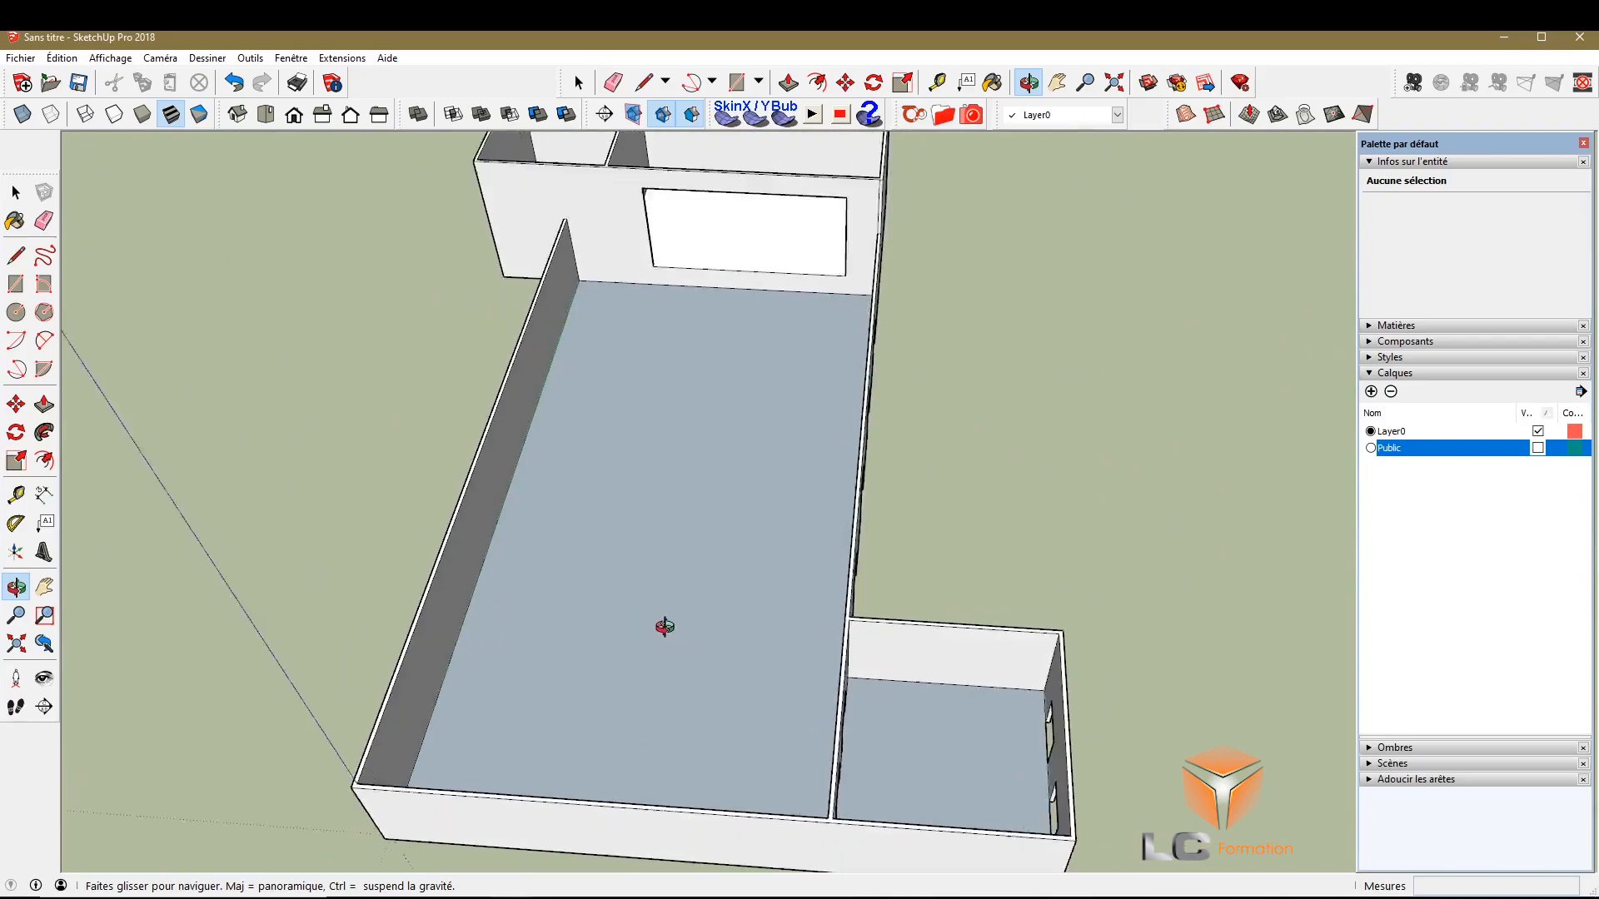
scroll(687, 639, "up", 2)
scroll(687, 639, "down", 2)
key("space")
left_click(622, 671)
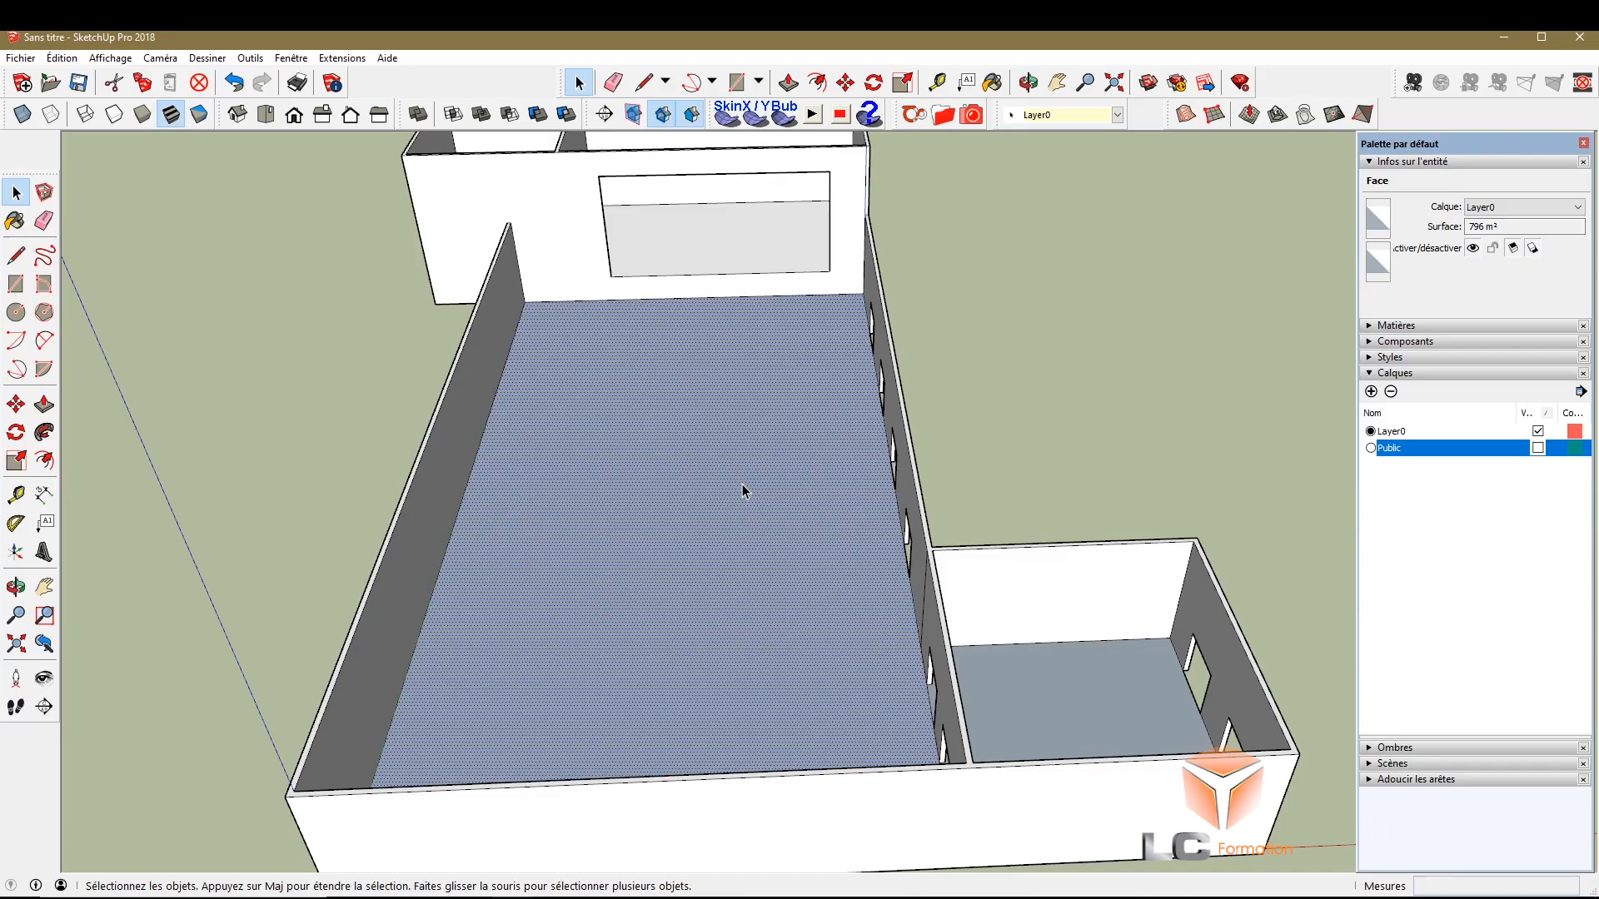
Start the Paint Bucket, collapse the entity info and show the Couleurs material collection
left_click(16, 222)
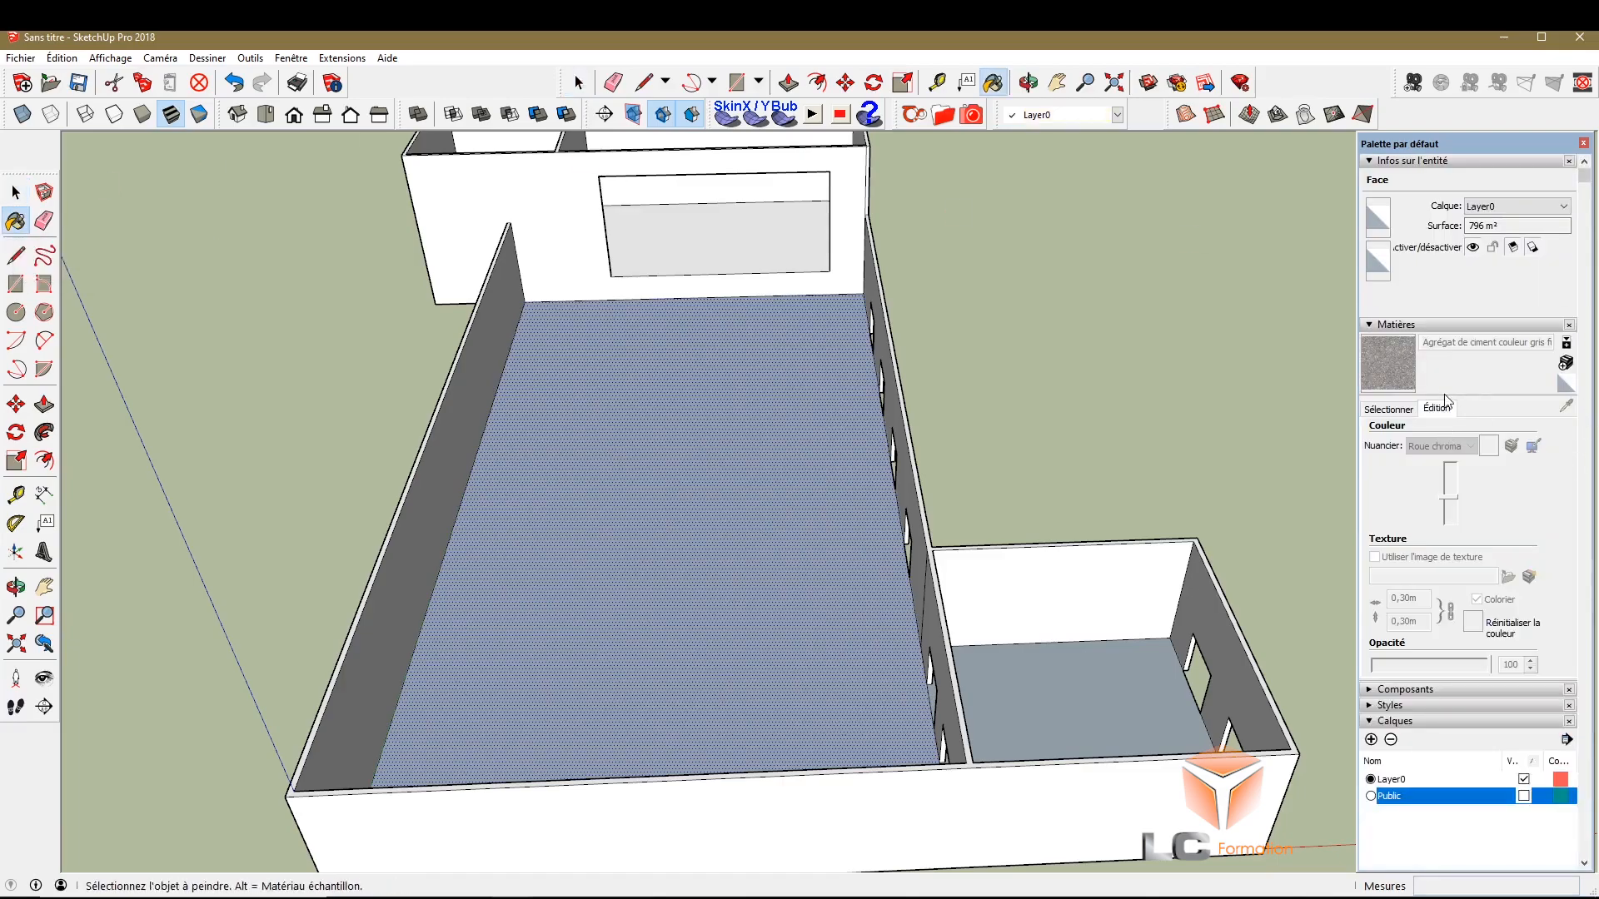
left_click(1370, 162)
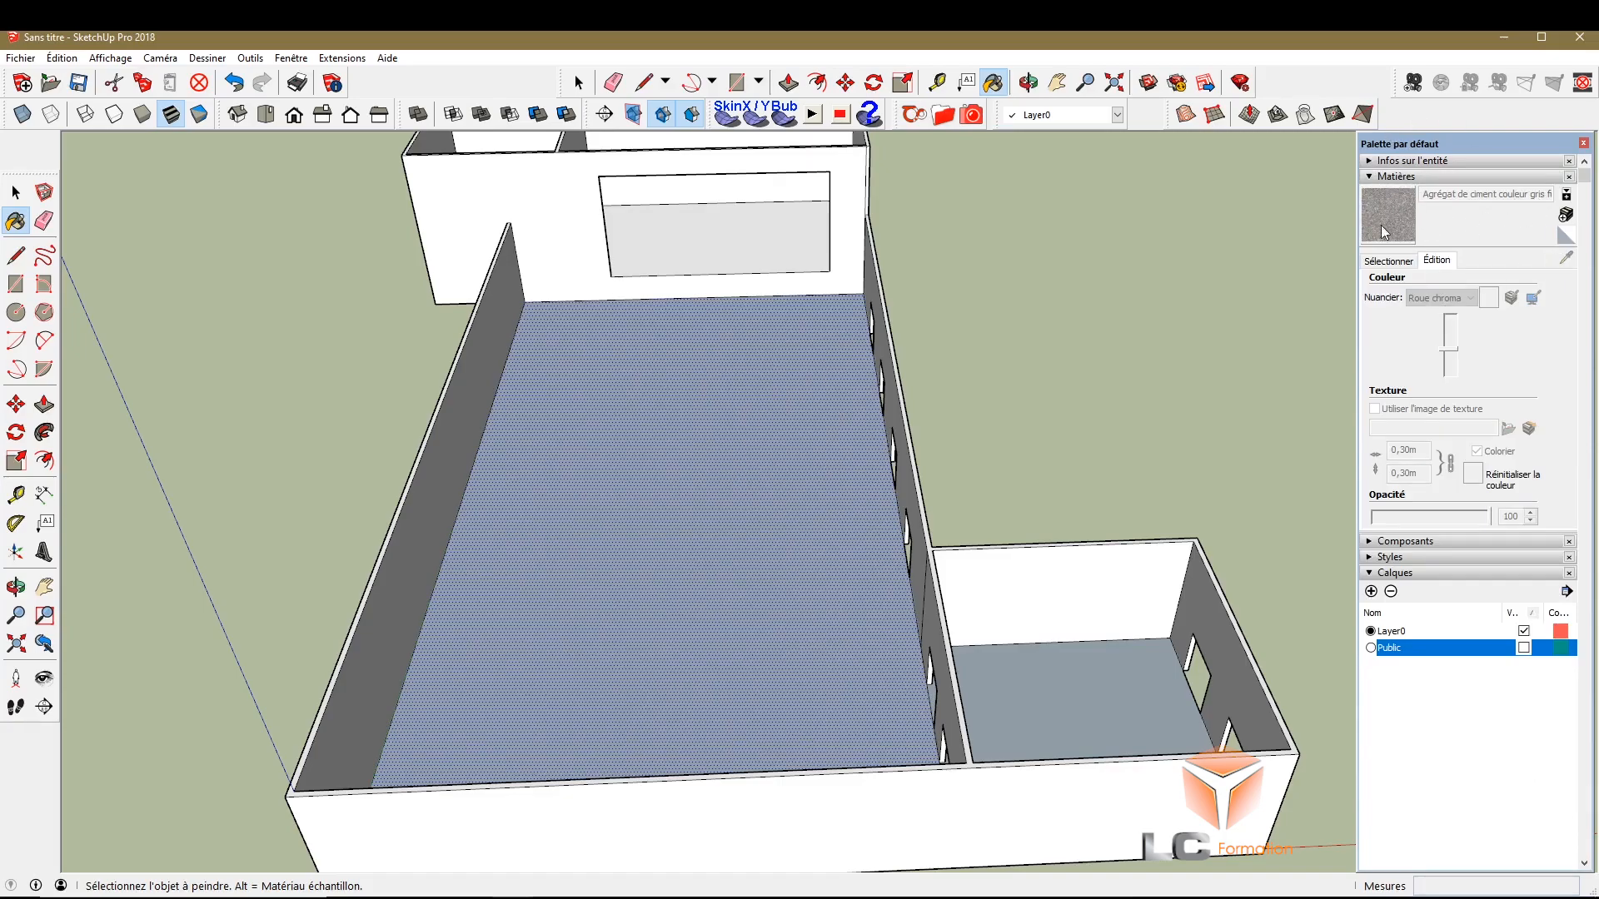
left_click(1386, 261)
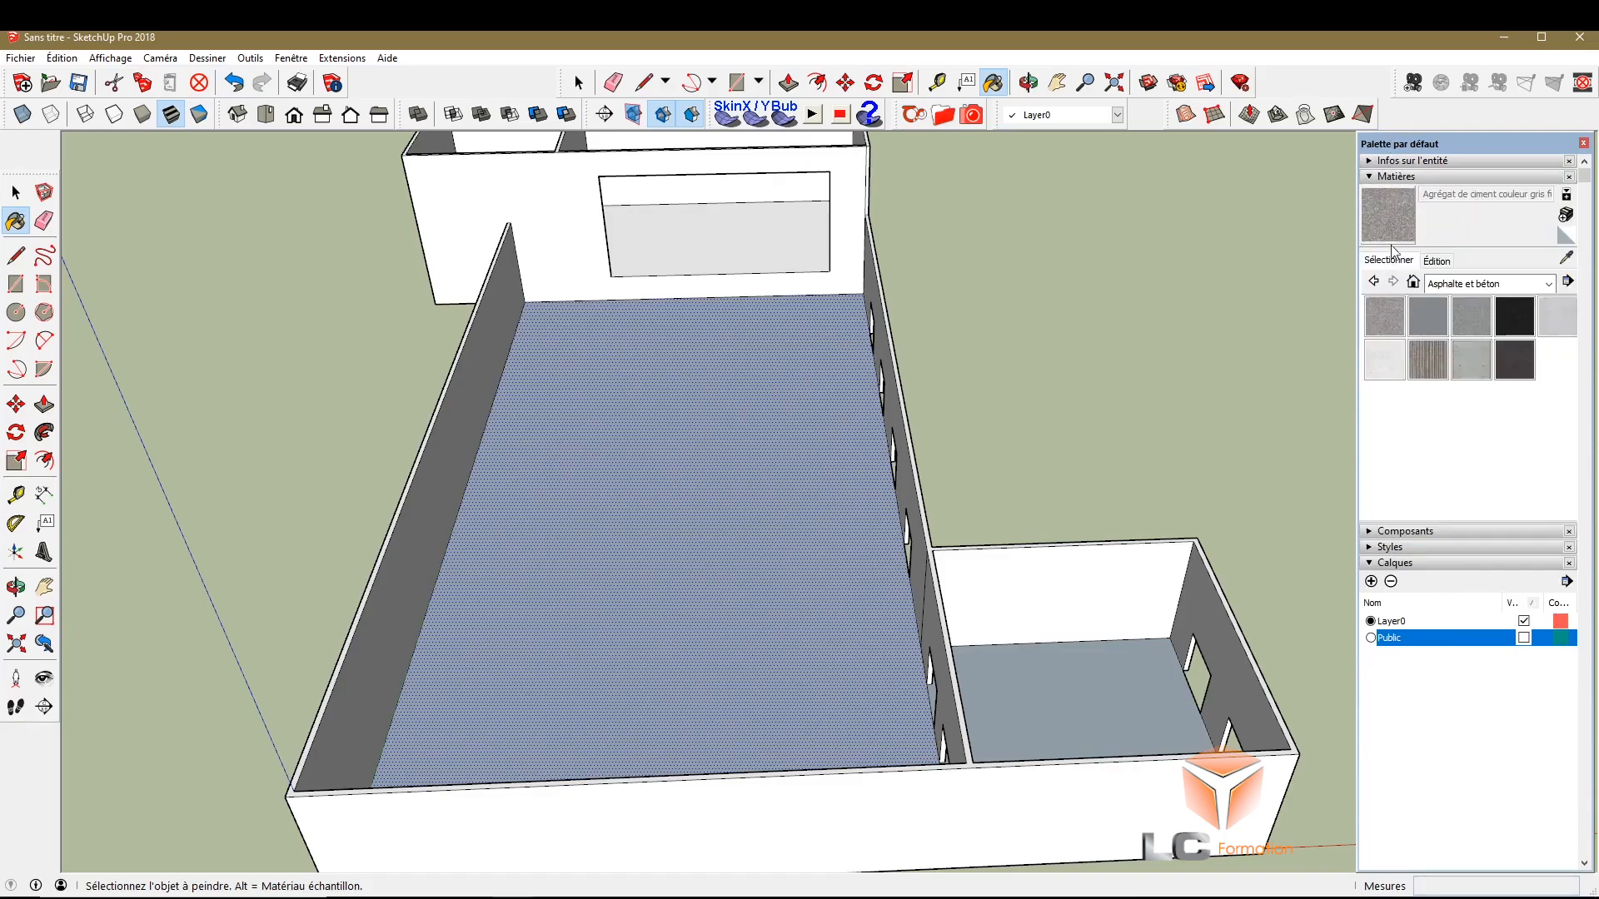
left_click(1549, 286)
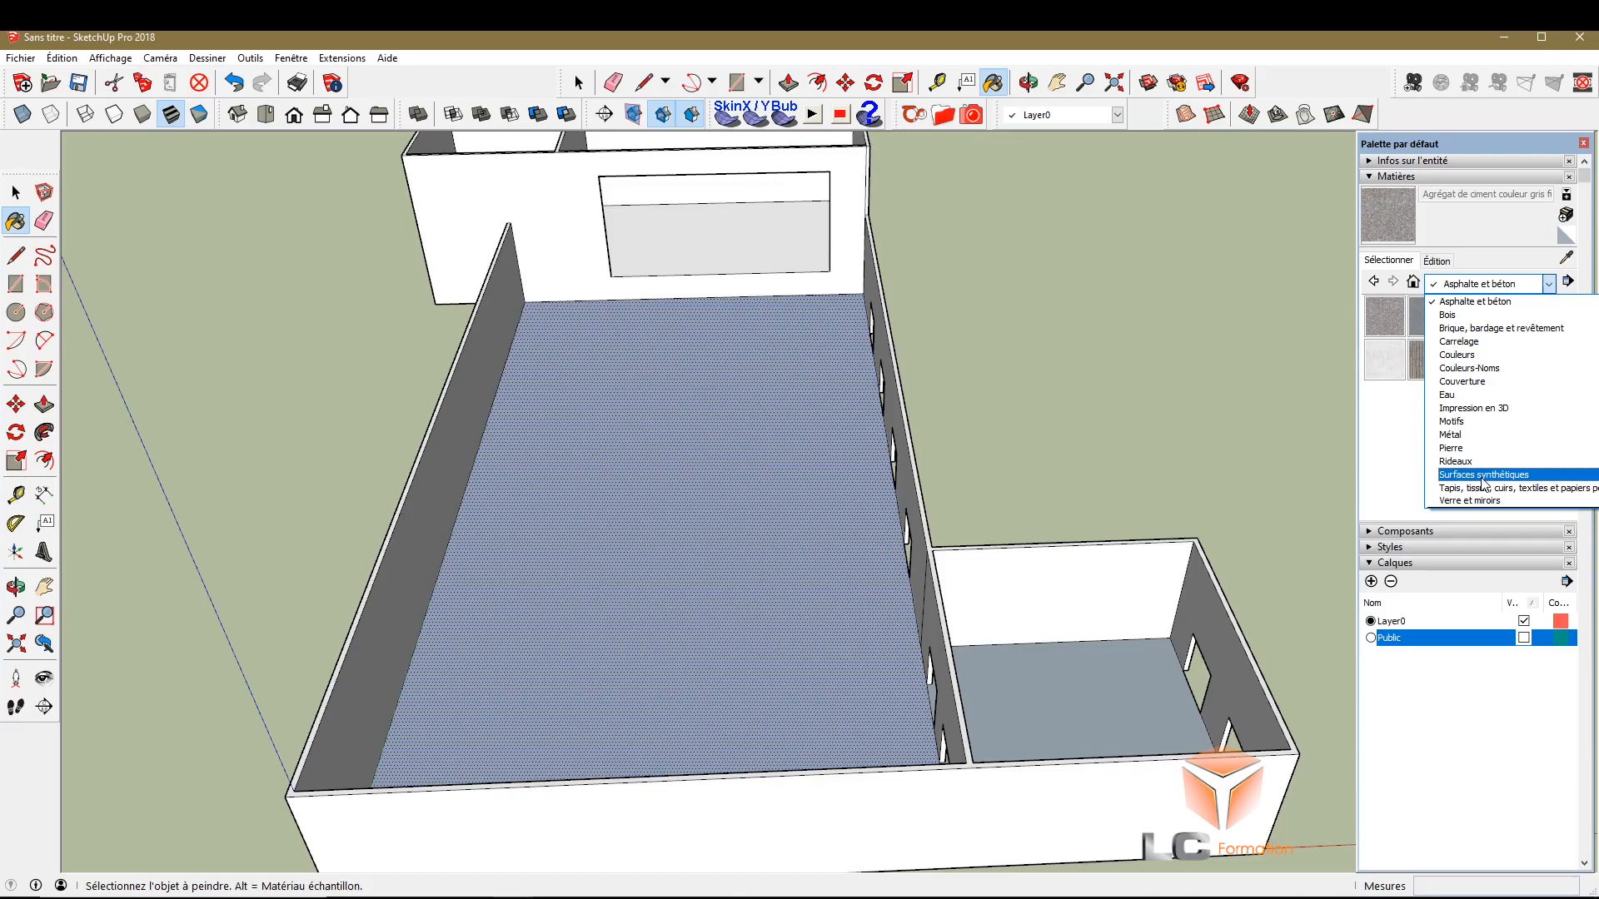
left_click(1478, 356)
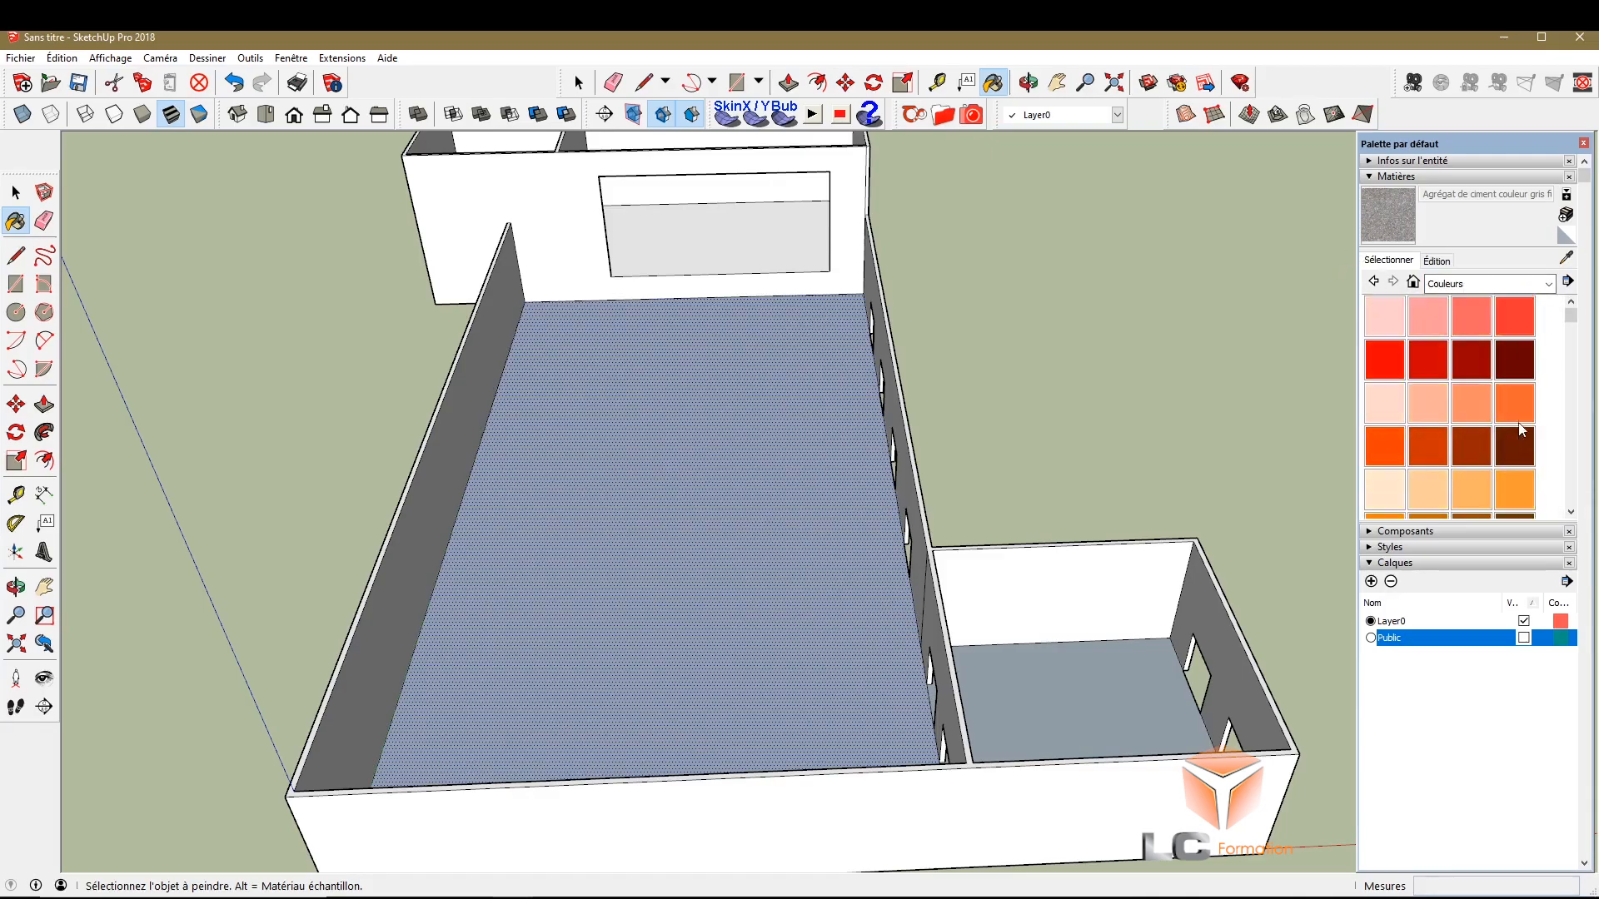
Pick Couleur A01 from the Couleurs collection and check its editing settings
left_click(1437, 260)
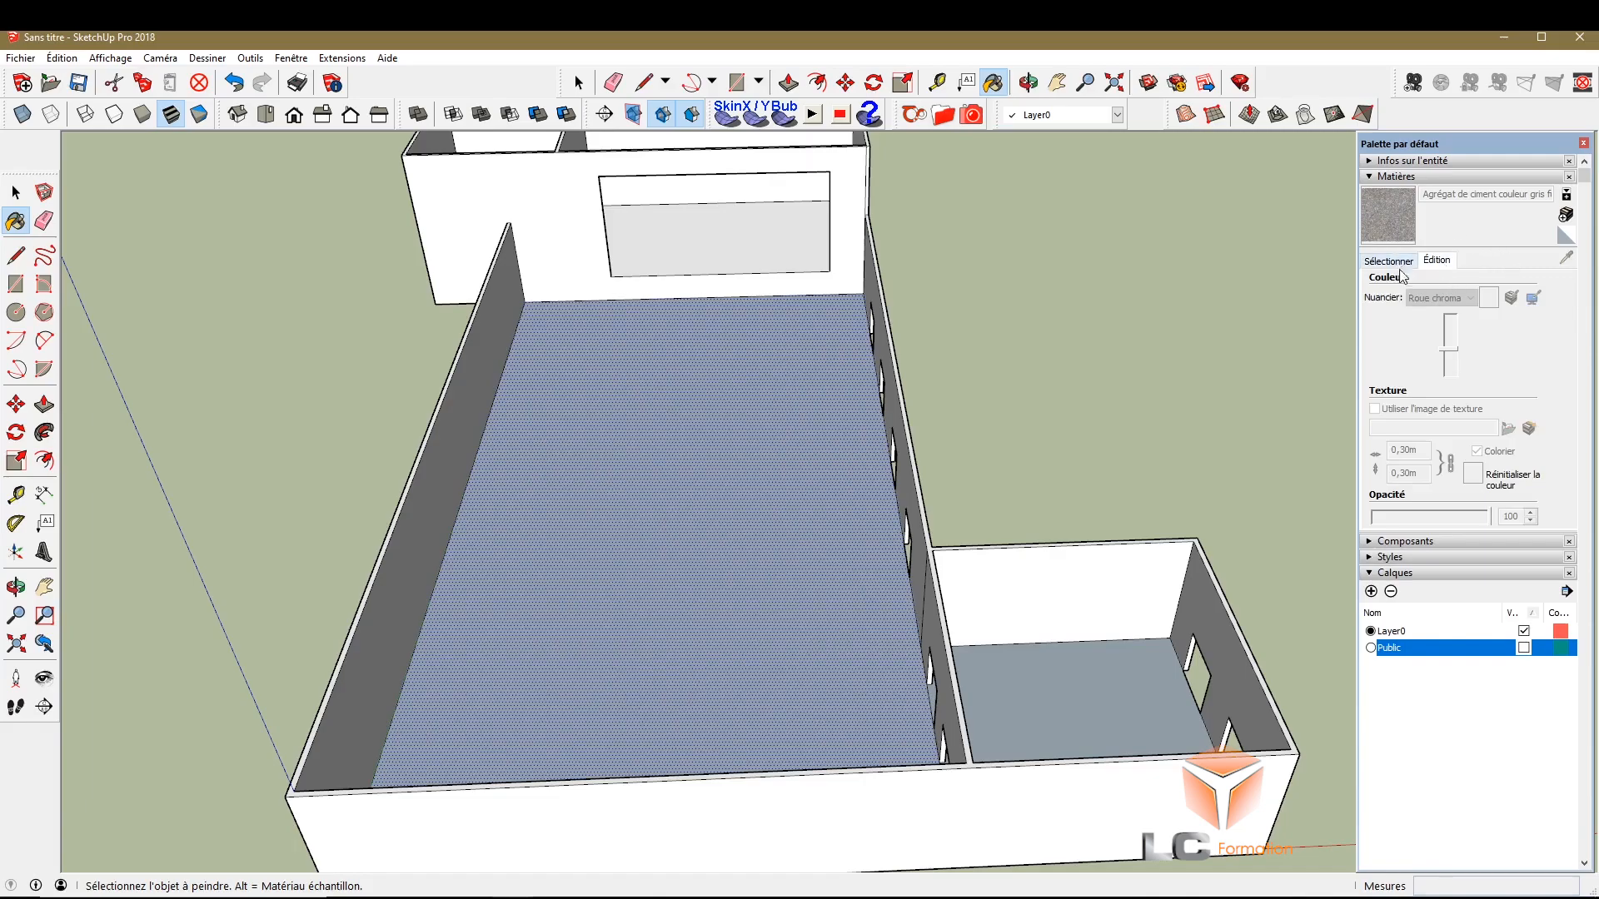
left_click(1388, 262)
left_click(1403, 336)
left_click(1439, 261)
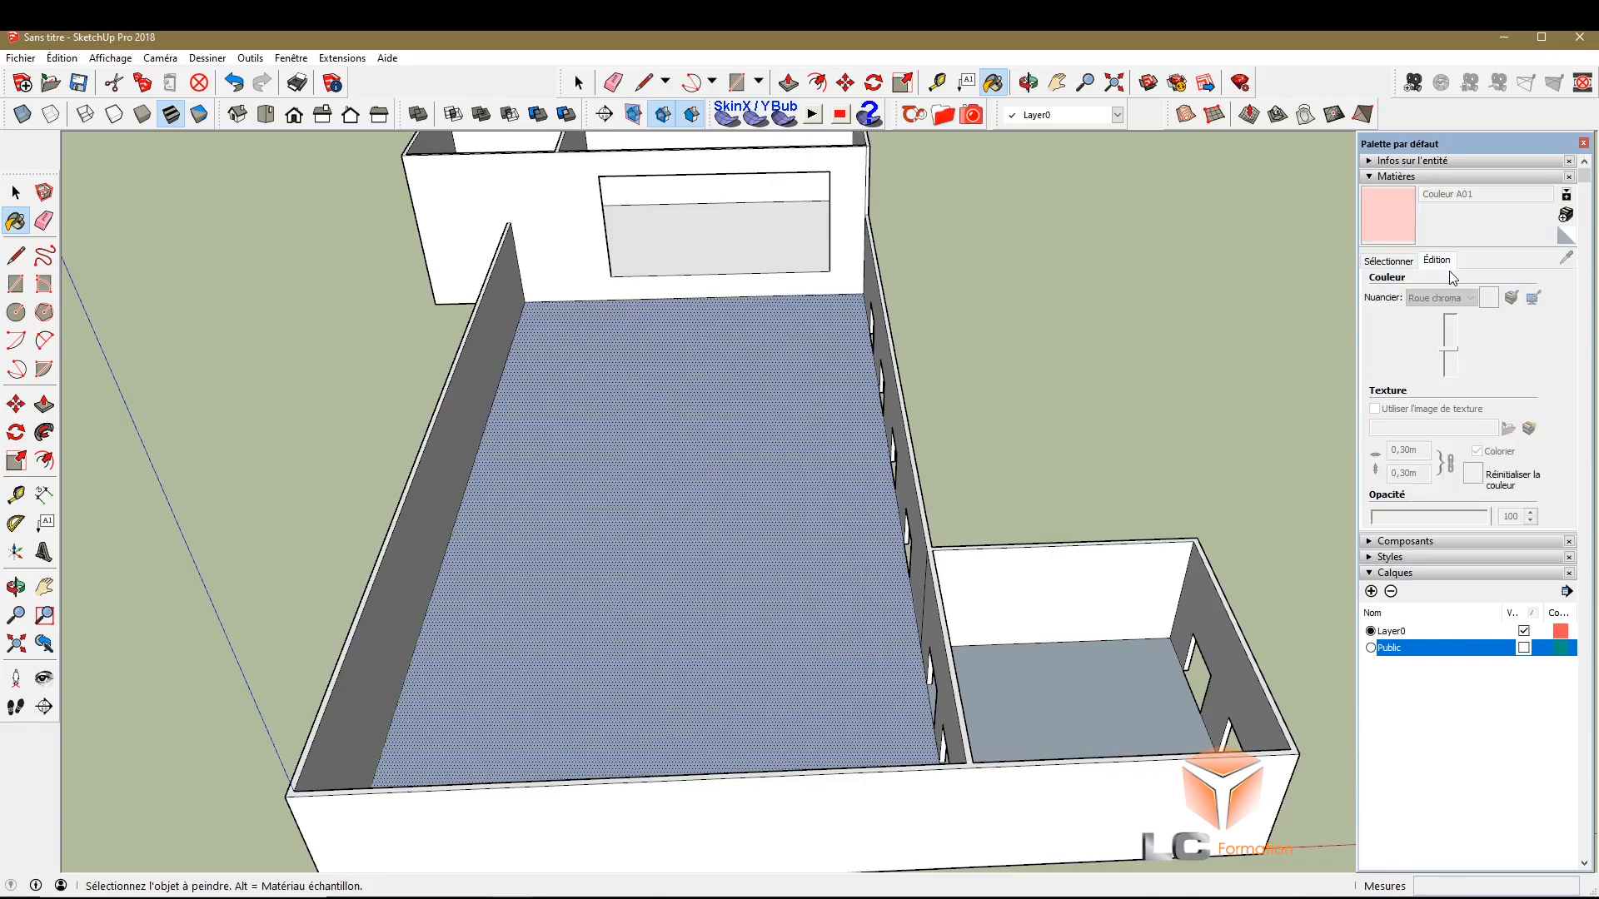
left_click(1388, 261)
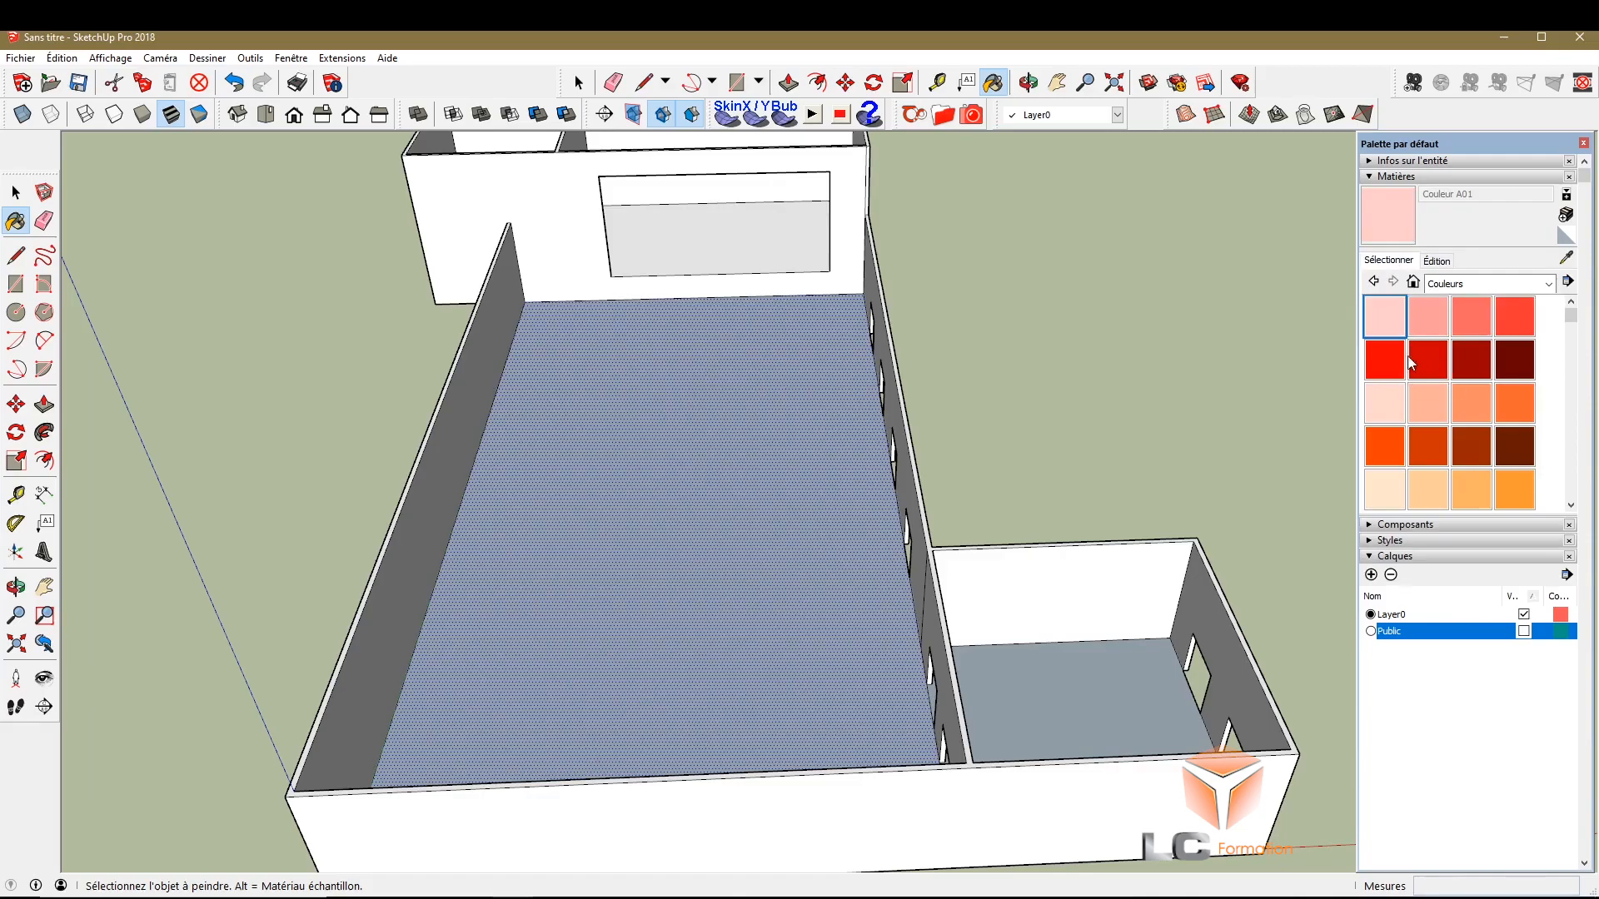
left_click(1438, 284)
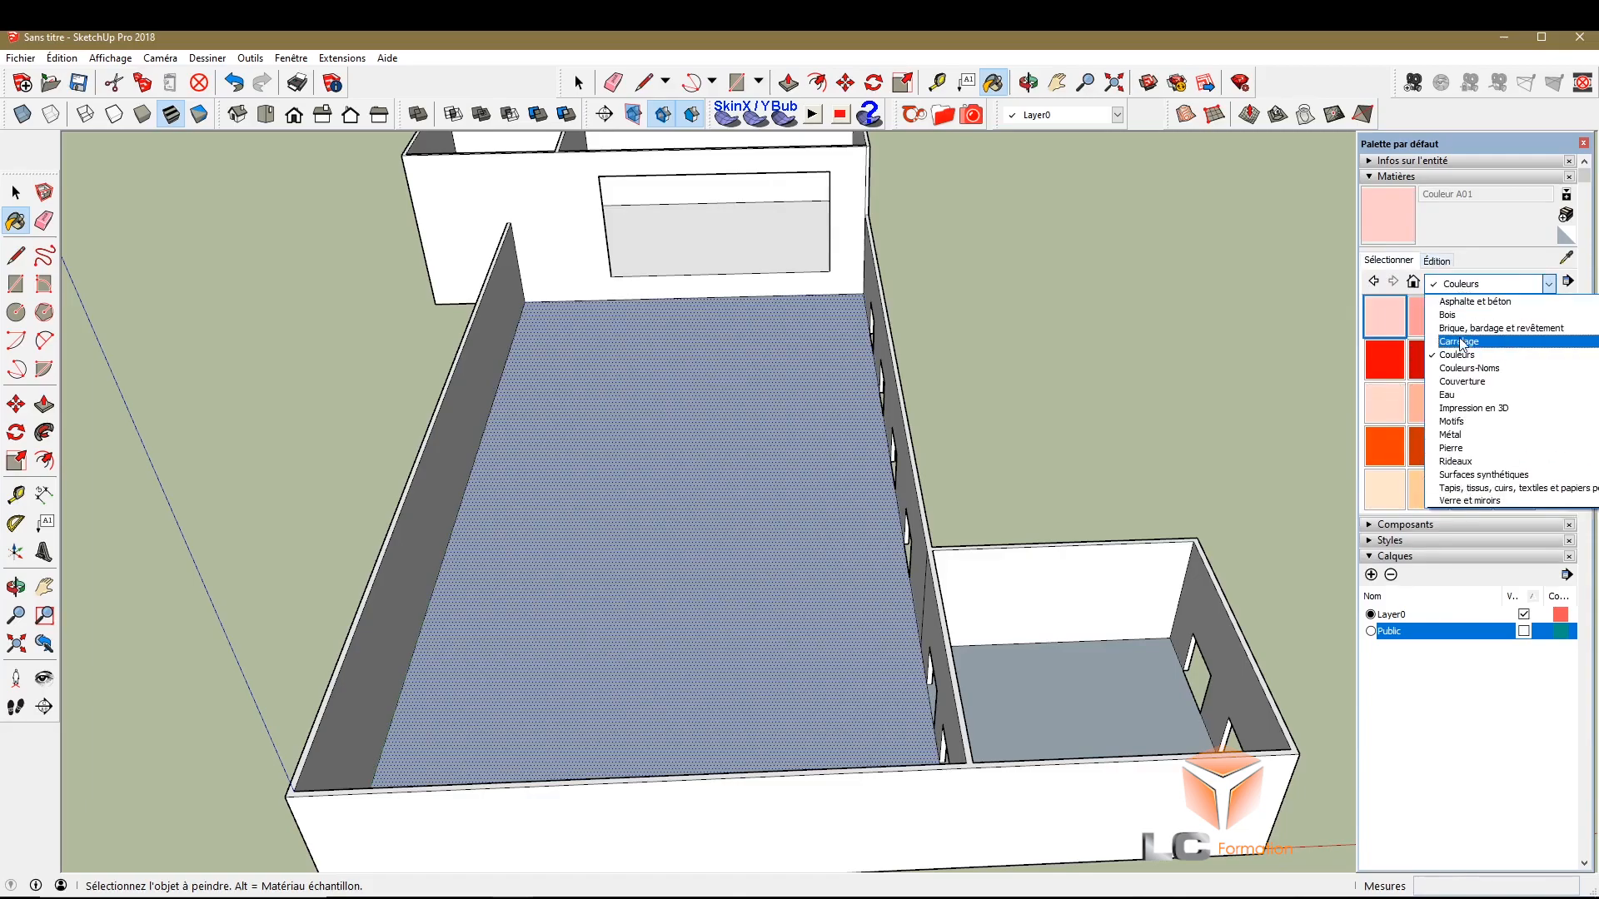
left_click(1456, 354)
Paint the large room's floor with Carreau calcaire grand format from the Carrelage collection
left_click(1455, 288)
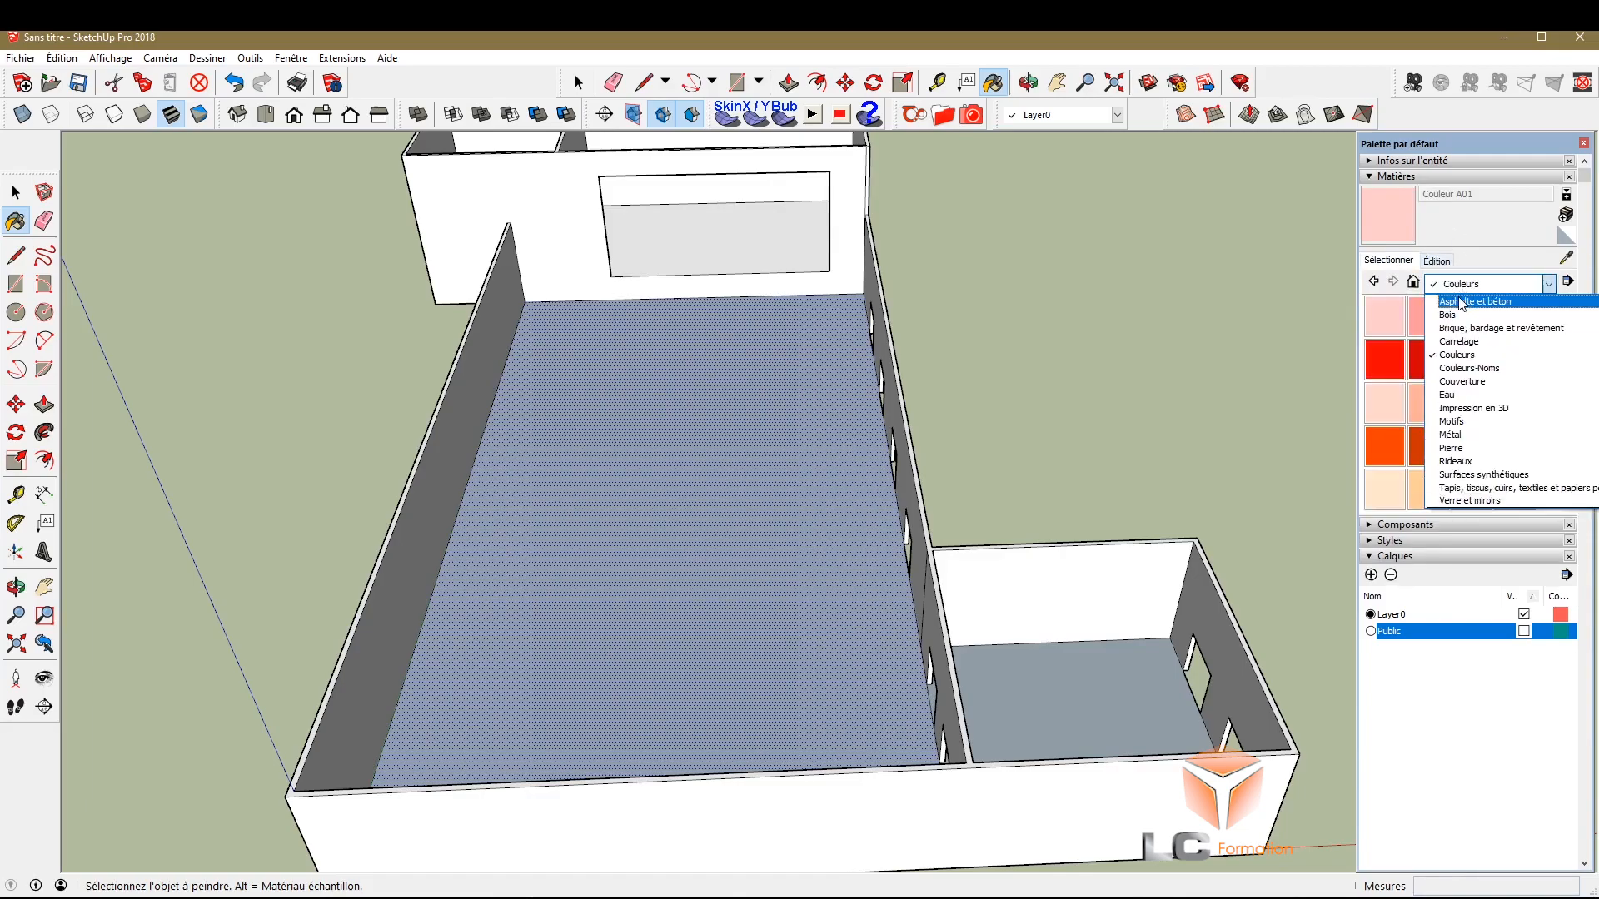
left_click(1483, 344)
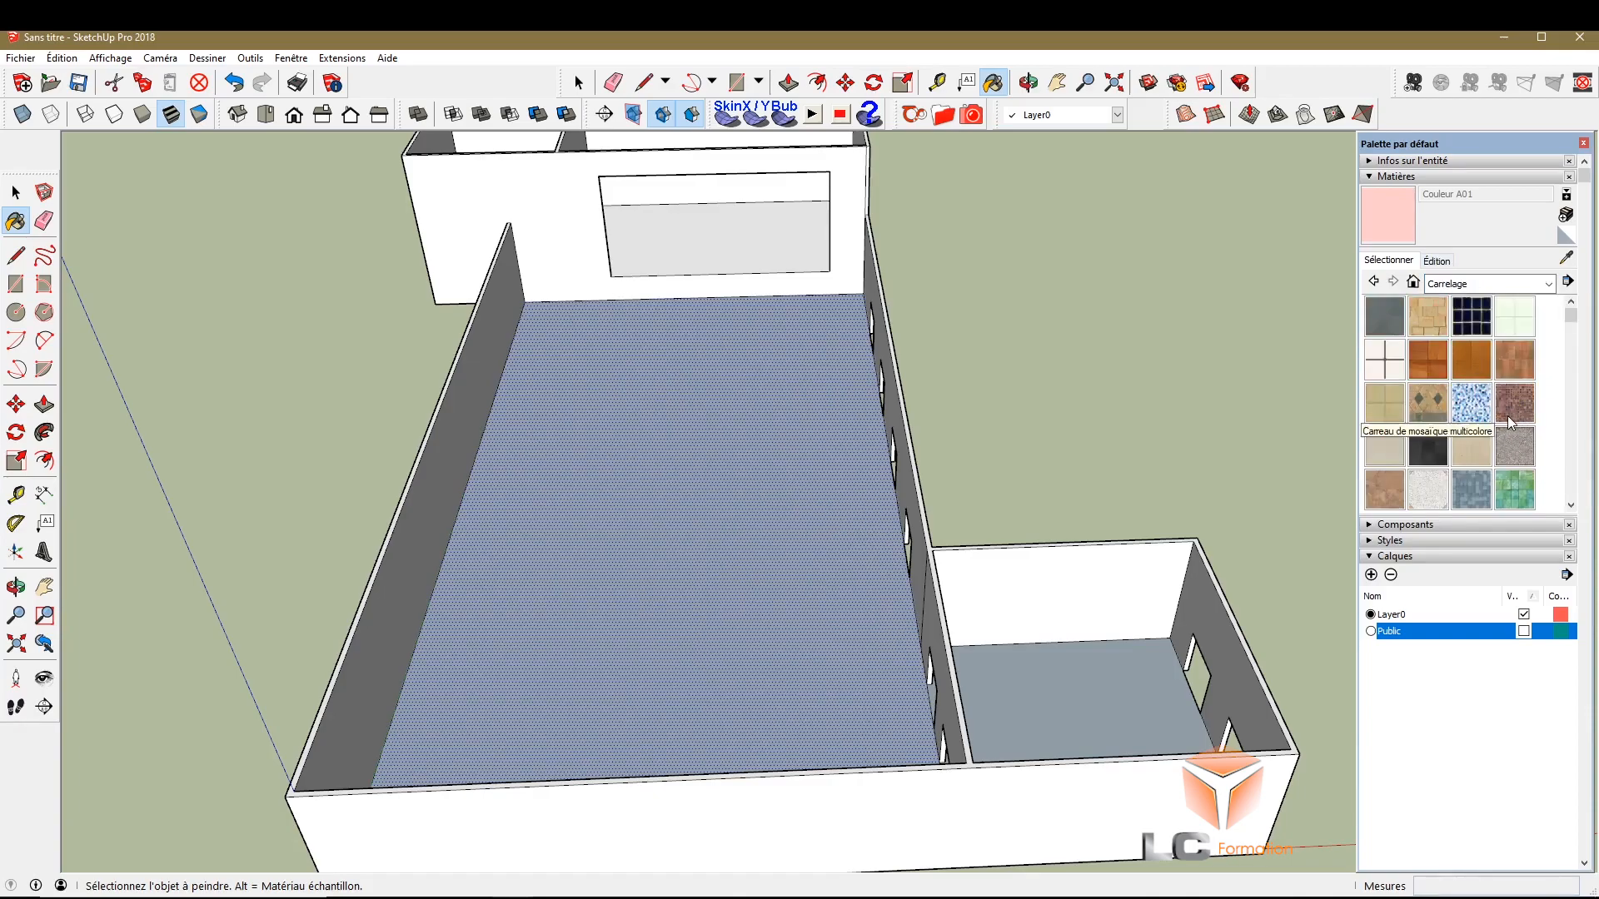
scroll(1477, 451, "down", 4)
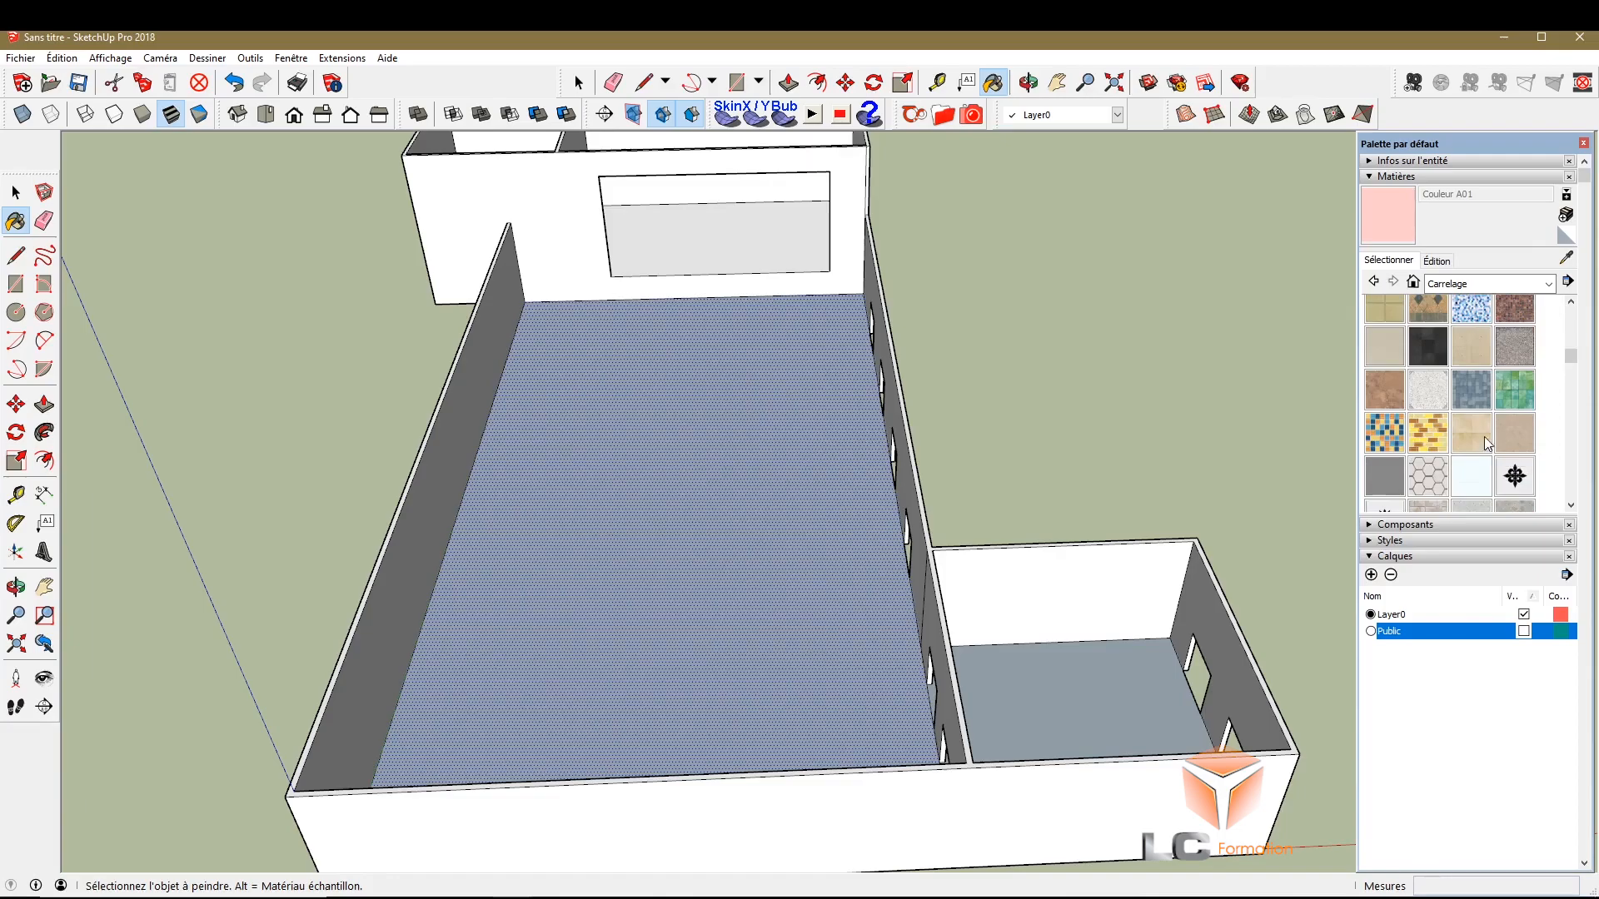
scroll(1507, 418, "up", 1)
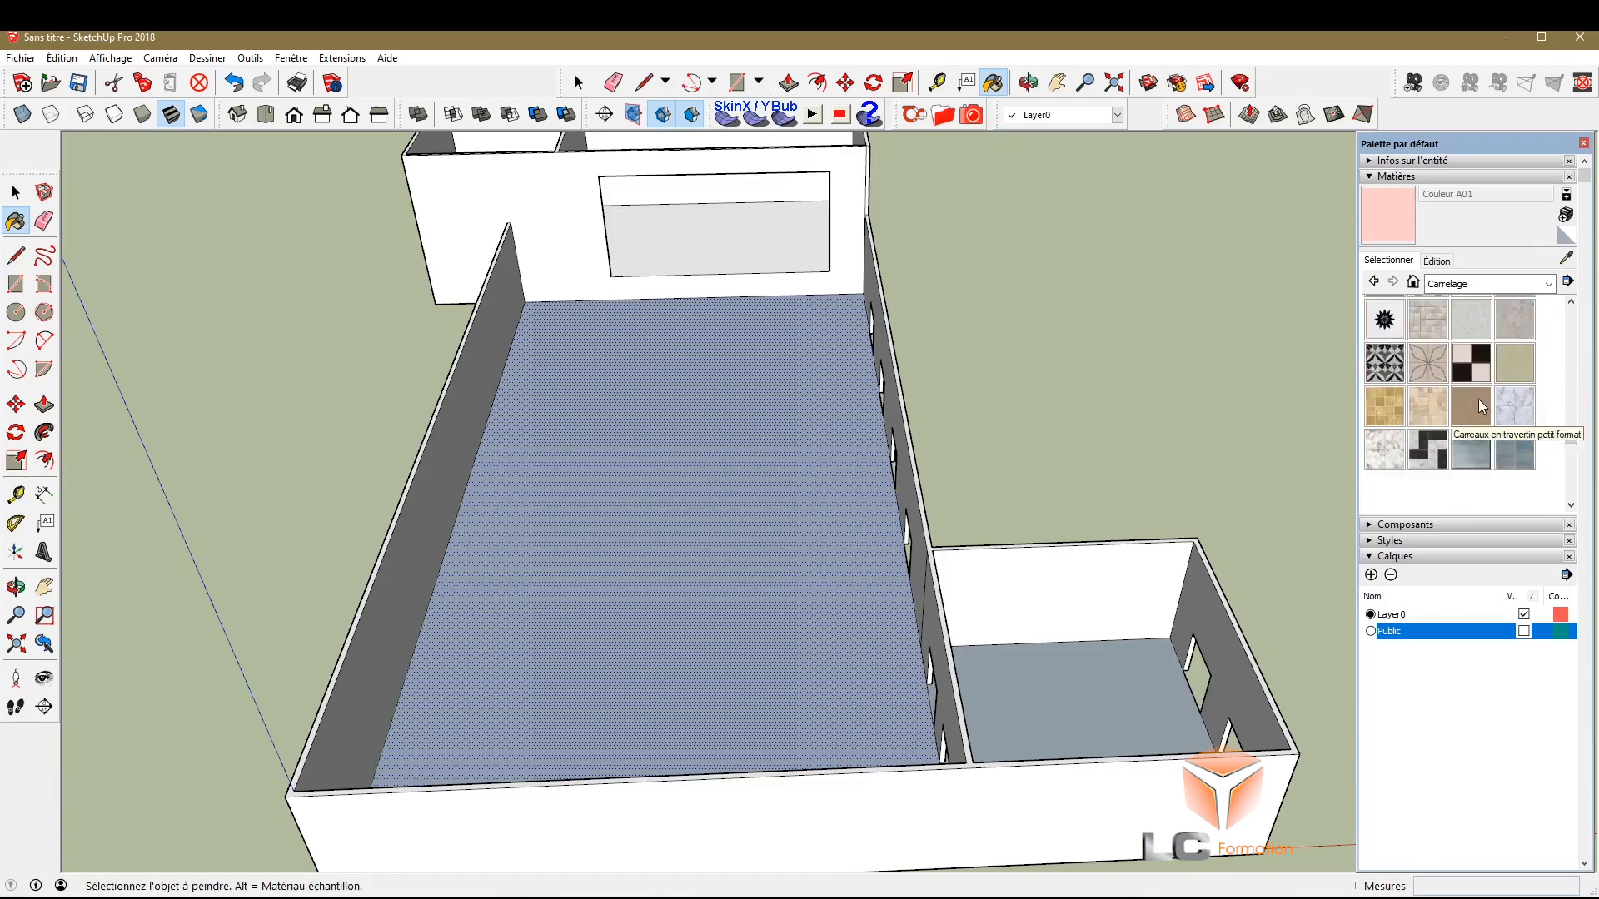
scroll(1464, 468, "up", 1)
scroll(1441, 408, "up", 2)
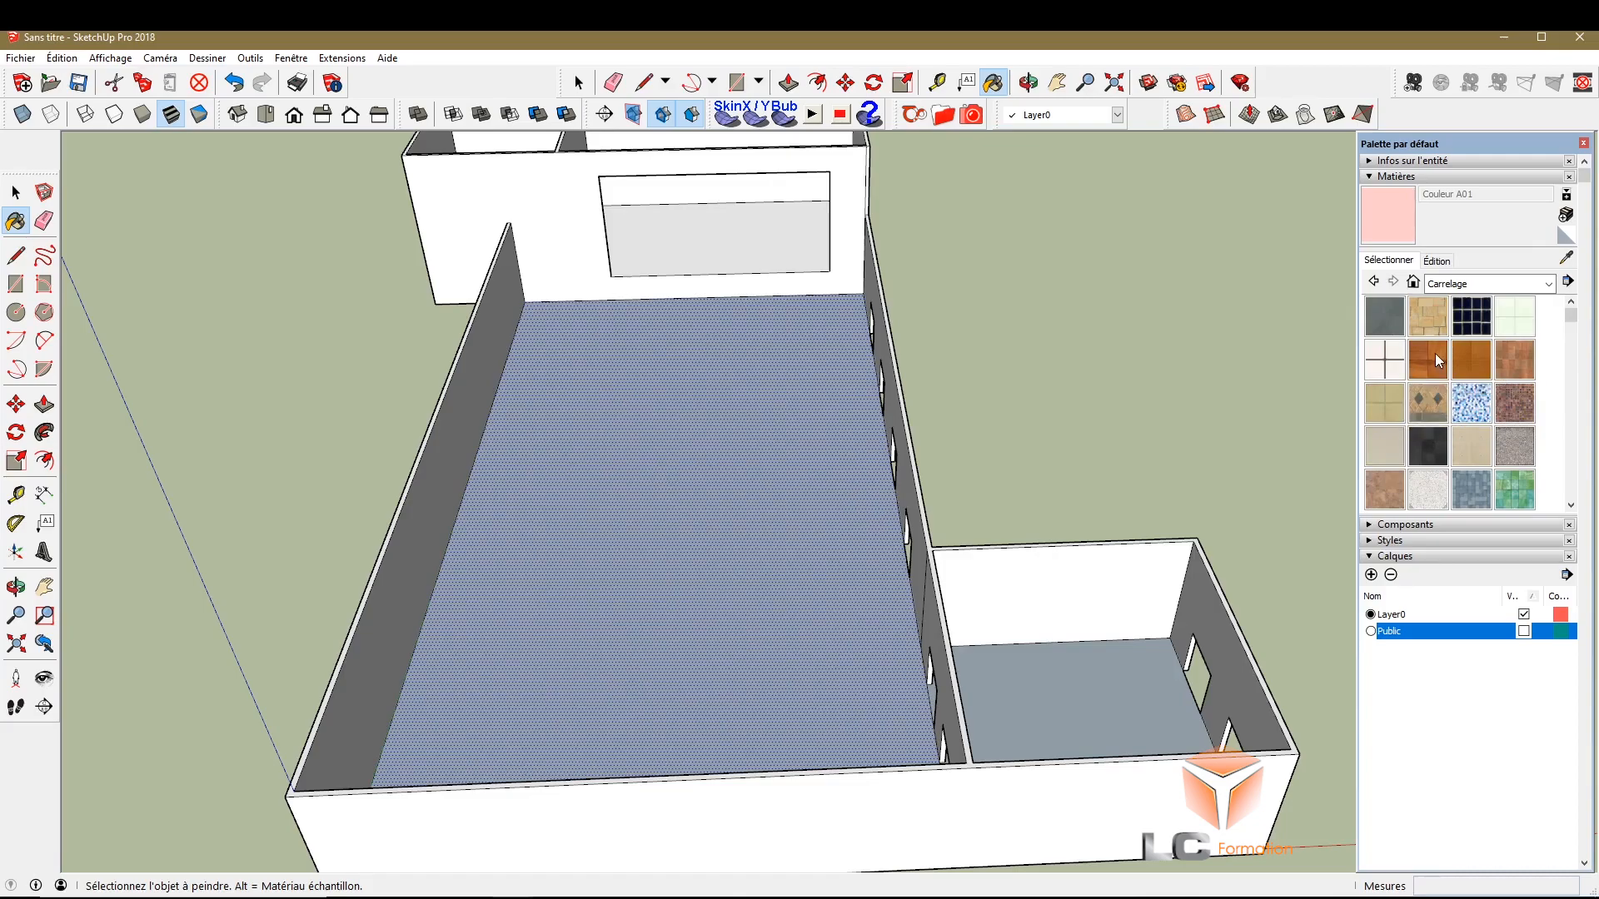
left_click(1508, 319)
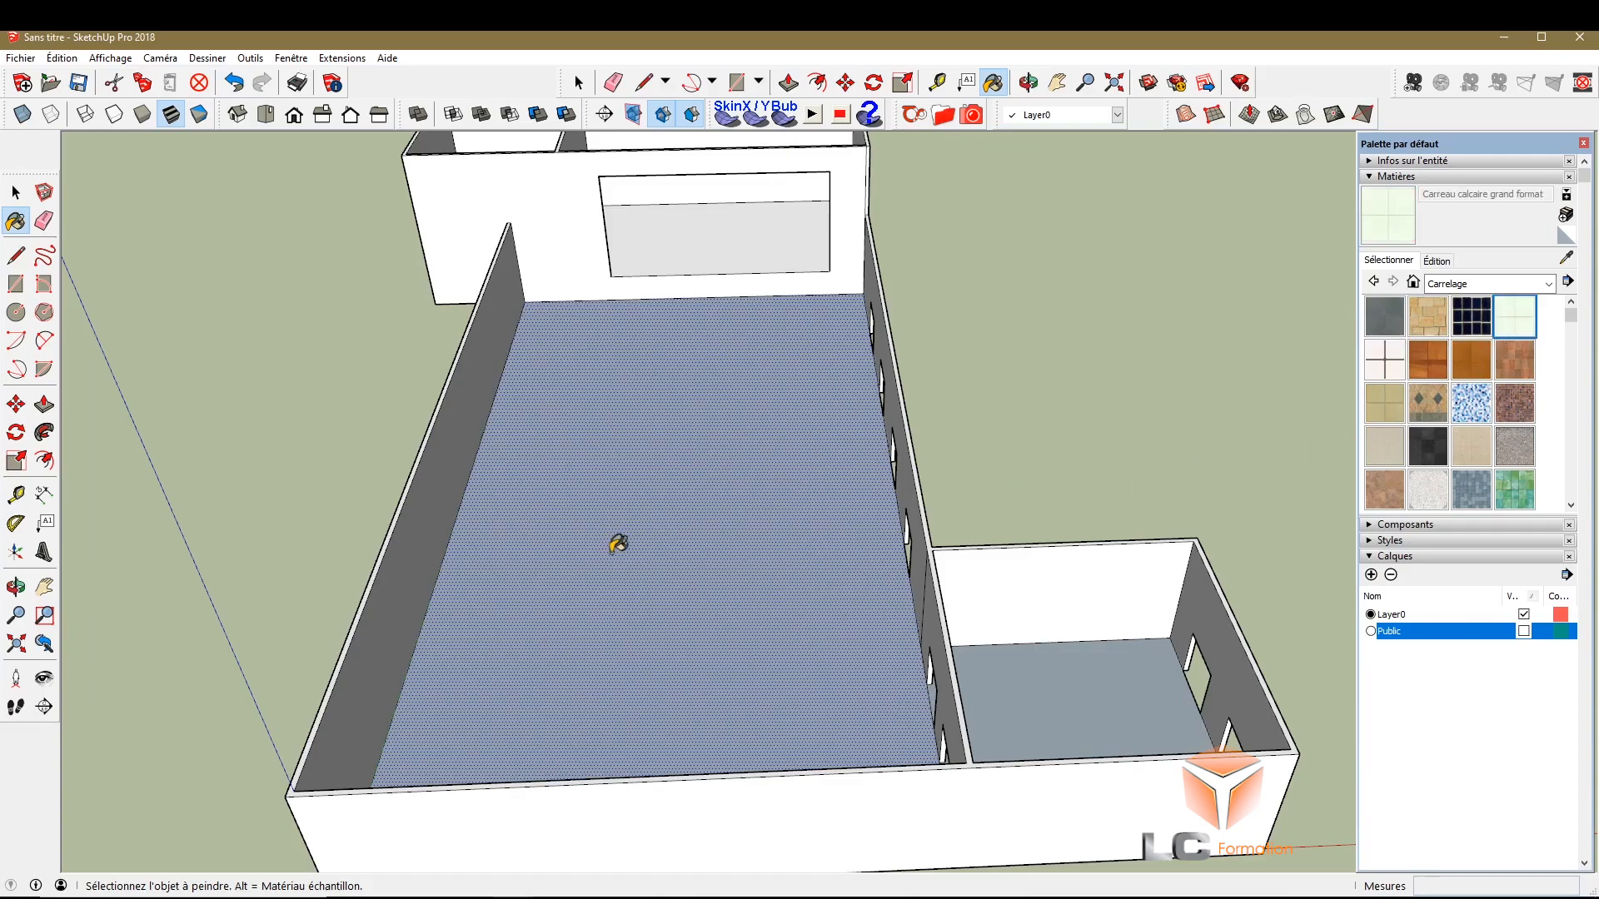
left_click(571, 583)
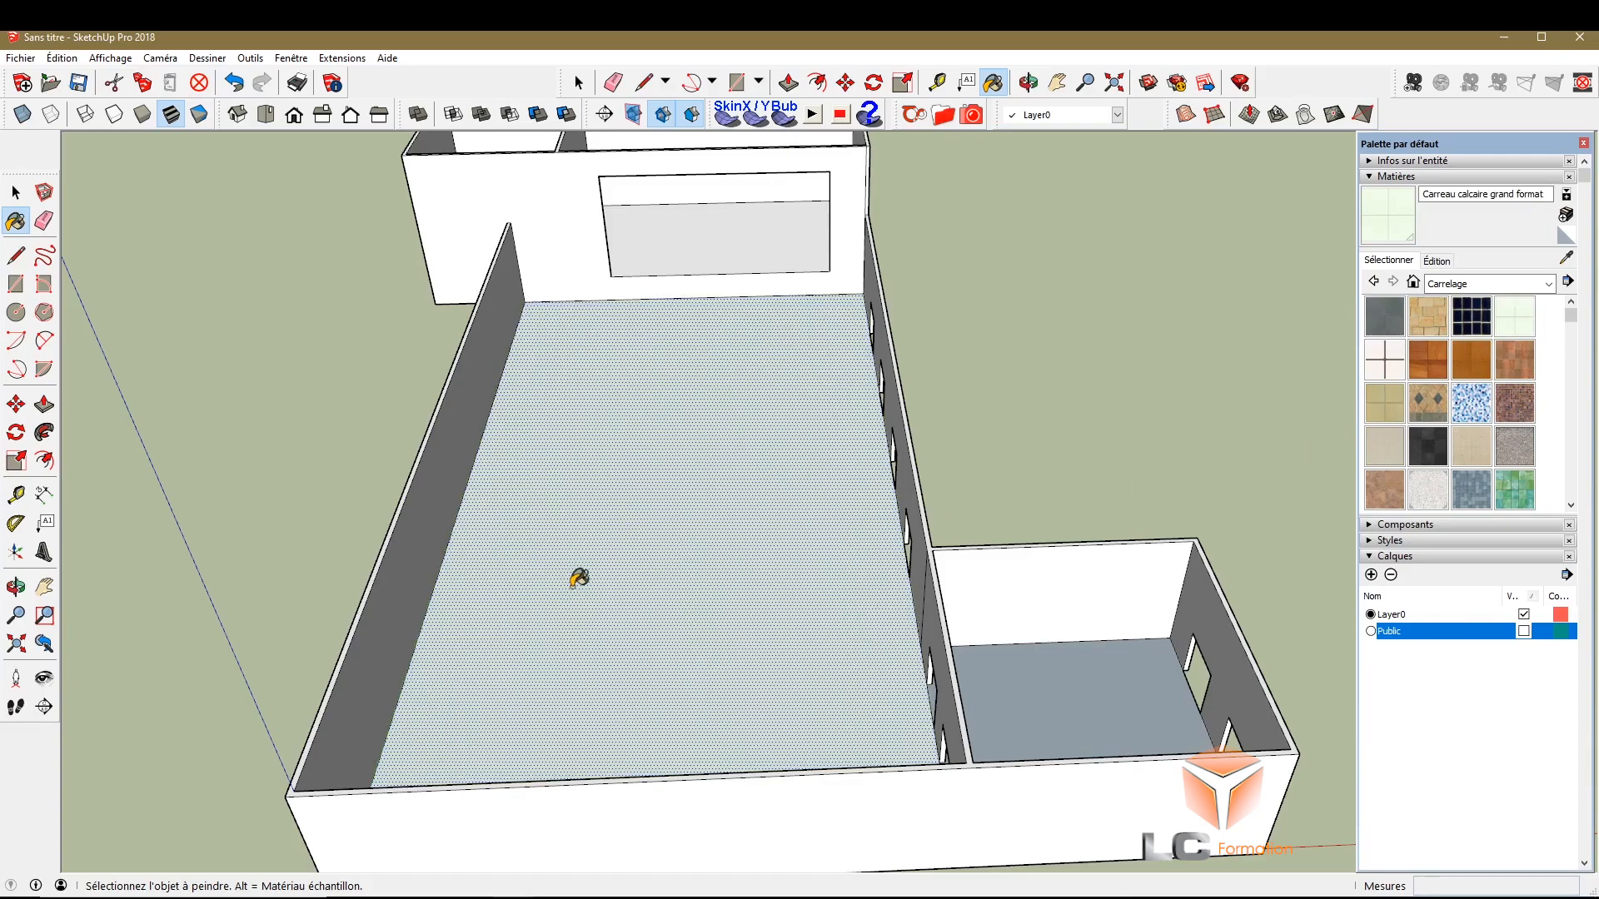
Deselect the floor and recolour its Carreau calcaire grand format material to a light cream at full brightness
scroll(569, 586, "up", 5)
scroll(569, 586, "down", 2)
left_click(15, 192)
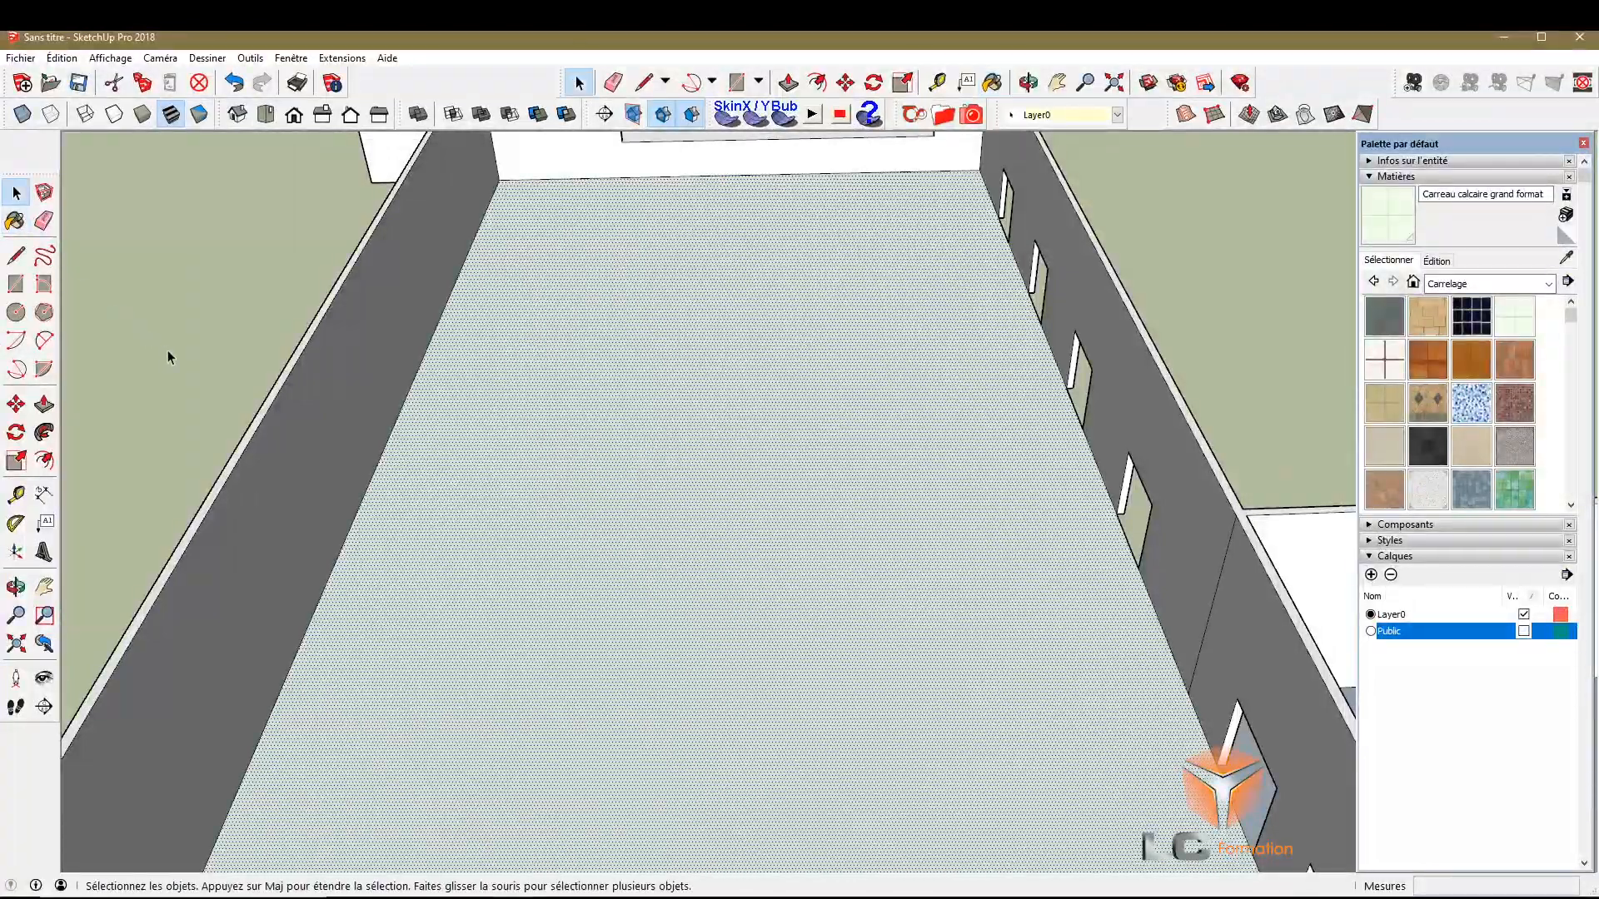
scroll(466, 658, "up", 6)
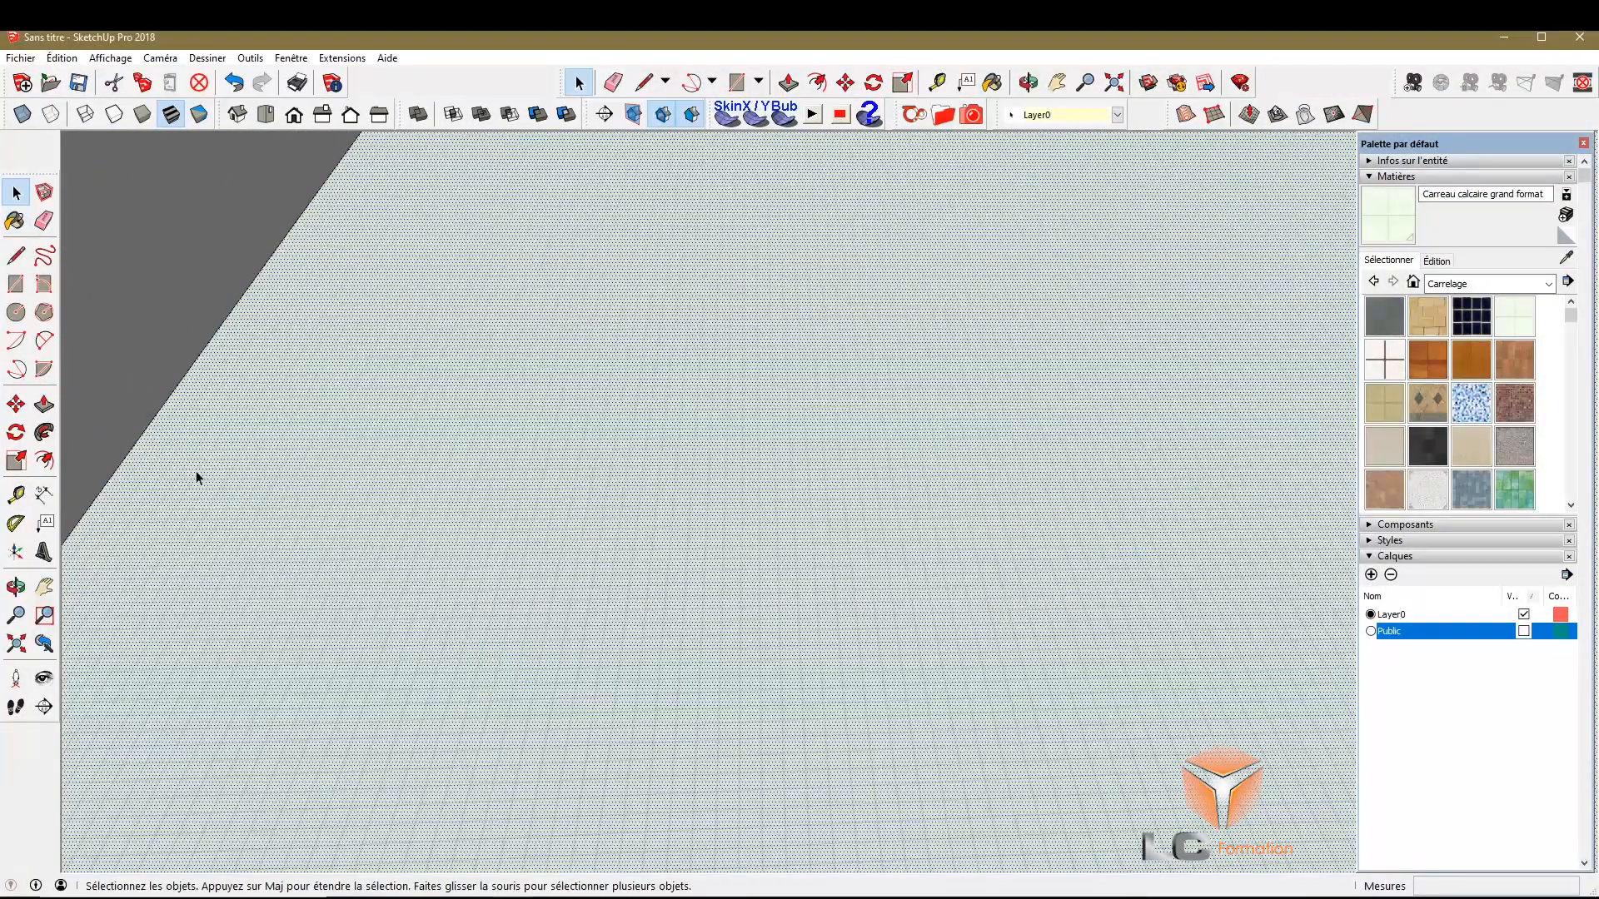
scroll(214, 487, "down", 5)
left_click(110, 166)
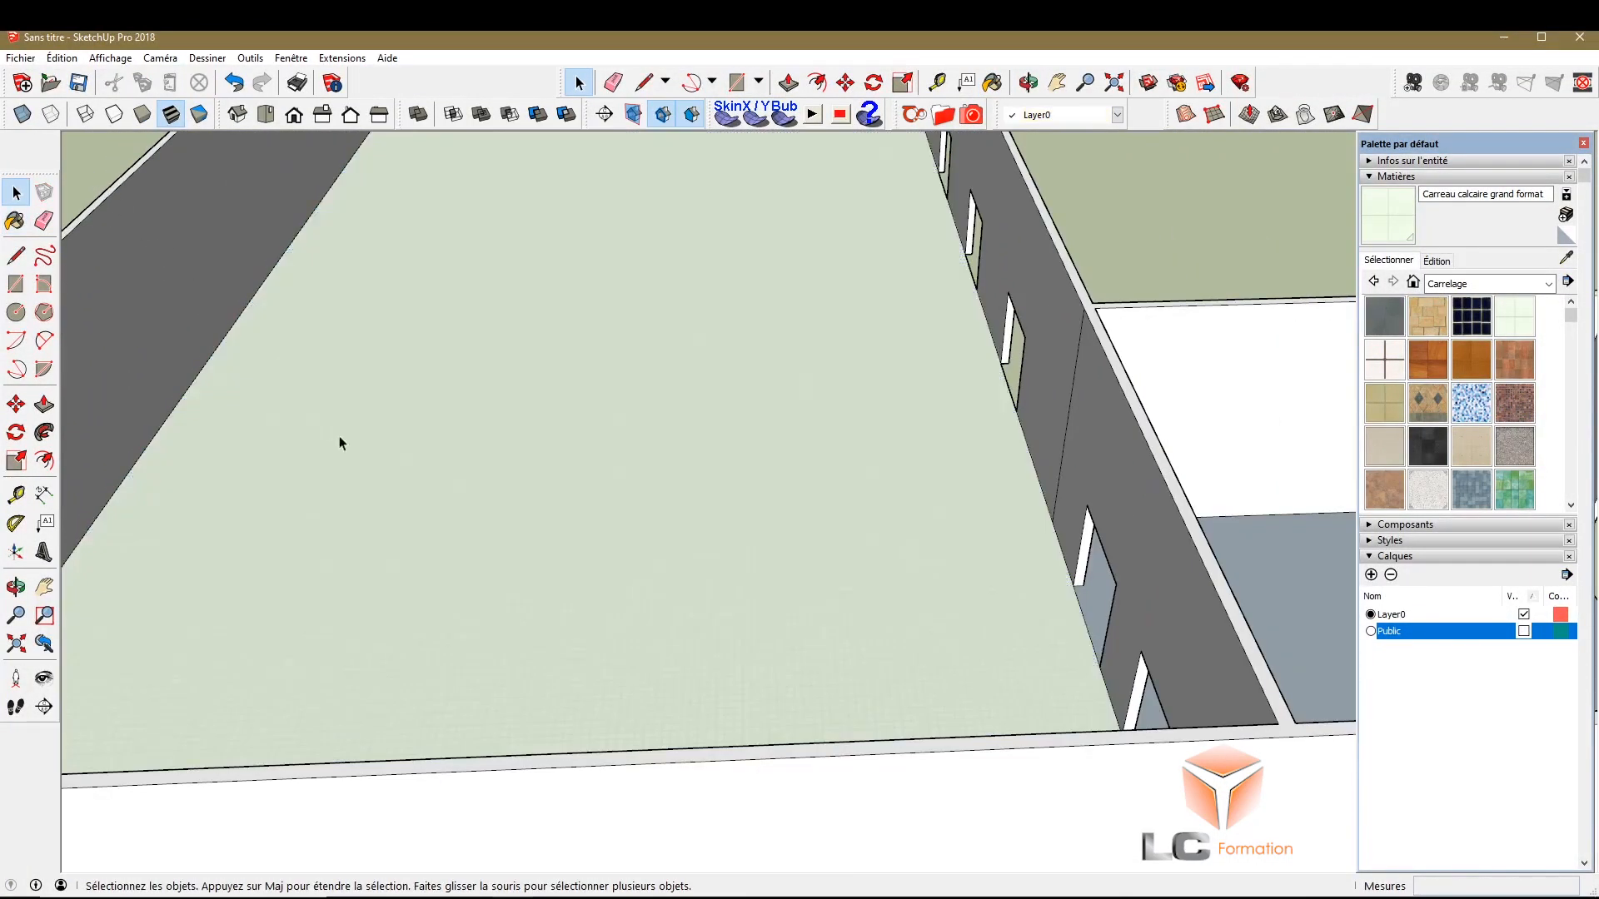
scroll(388, 550, "up", 5)
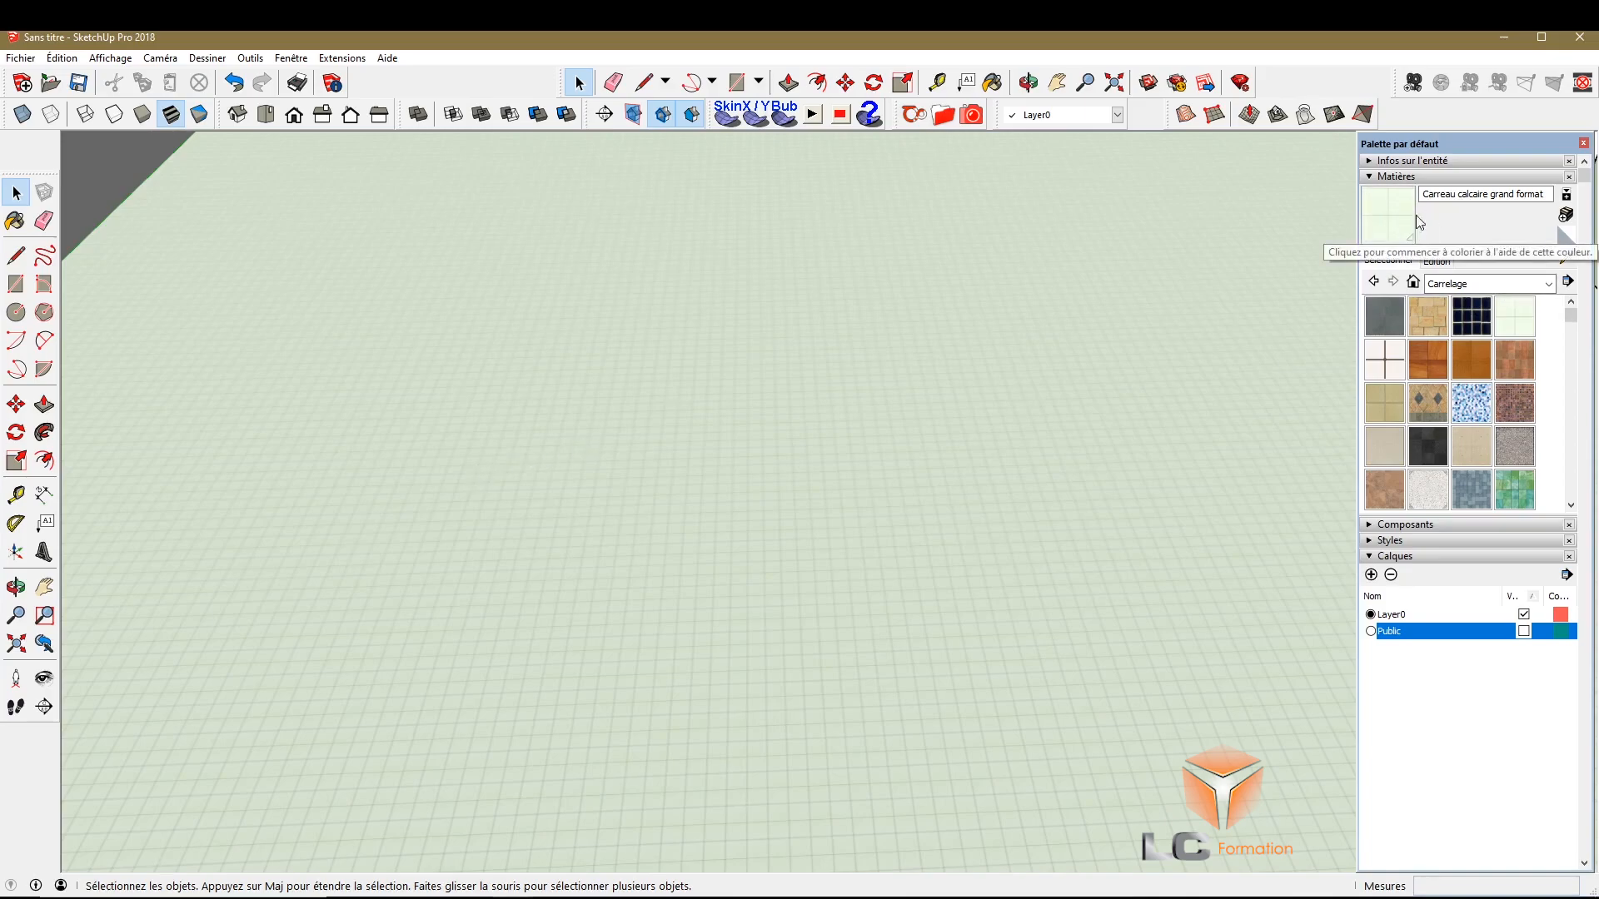
left_click(1437, 263)
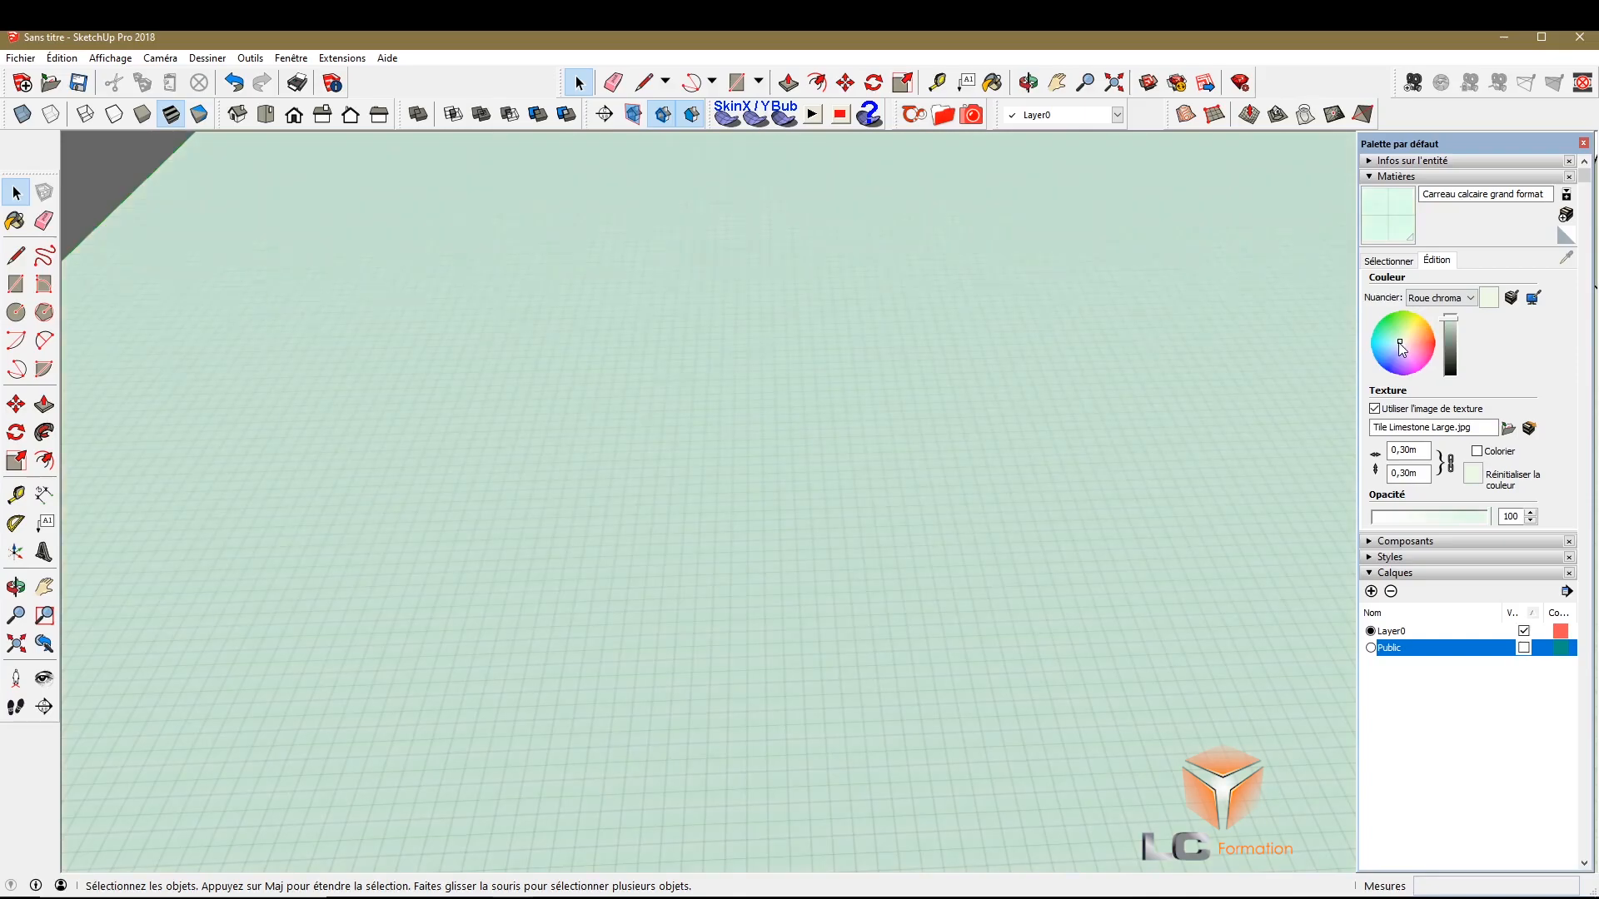
mouse_move(1400, 342)
left_mouse_down()
mouse_move(1429, 342)
mouse_move(1406, 343)
left_mouse_up()
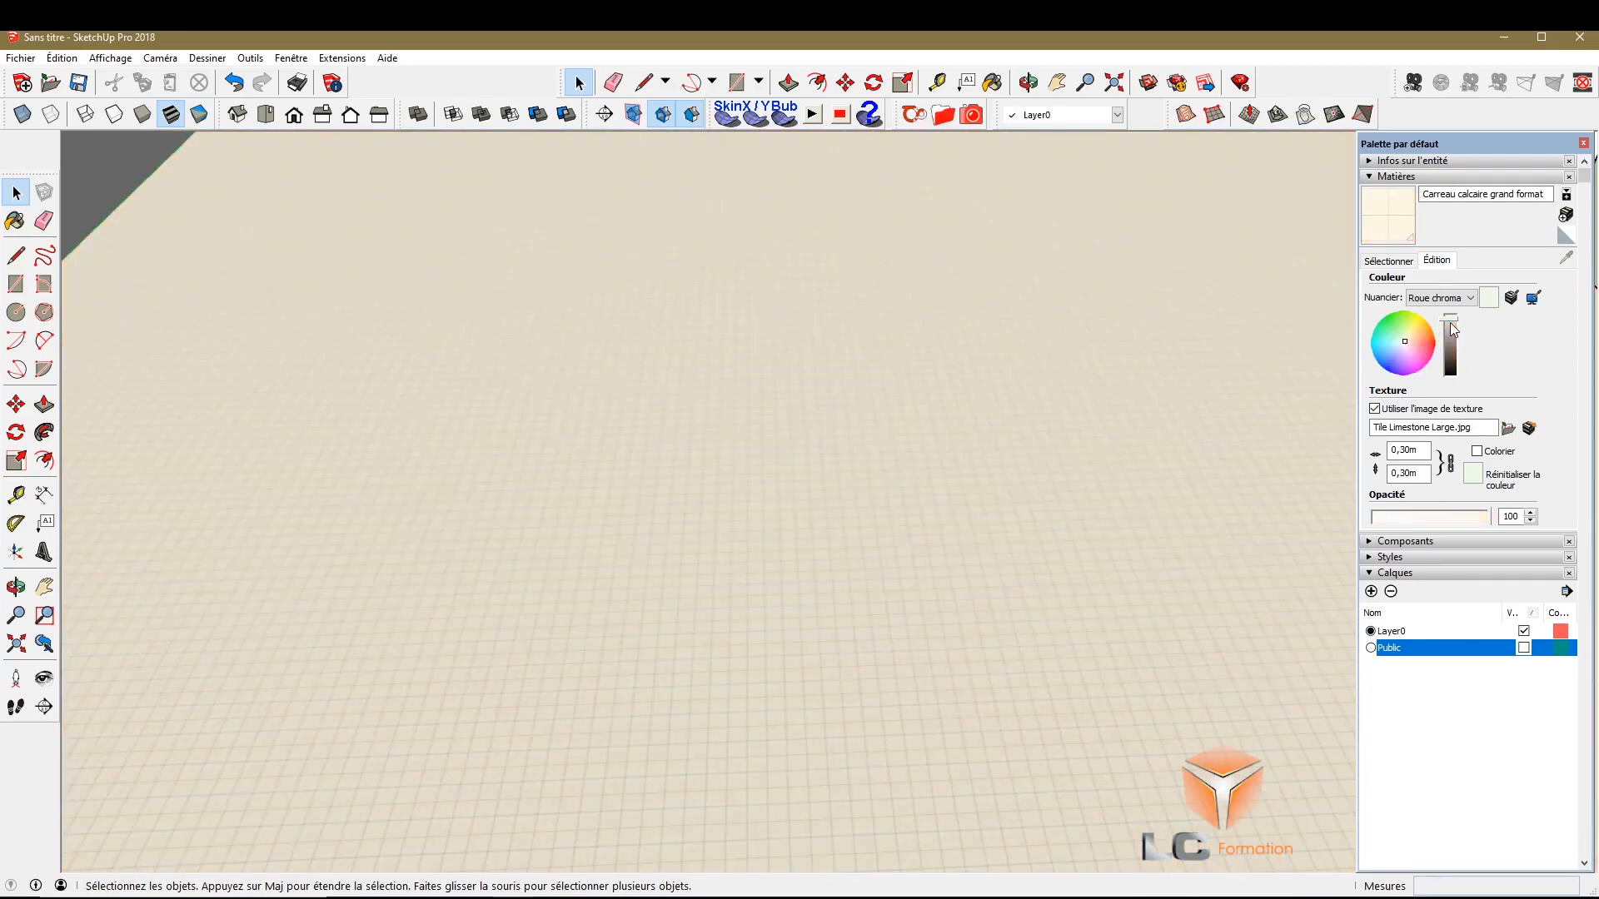
mouse_move(1450, 323)
left_mouse_down()
mouse_move(1456, 335)
mouse_move(1459, 303)
left_mouse_up()
Try floor tile texture sizes of 0,50 m, 0,90 m and 1,90 m, and settle on 1,10 m
type("5")
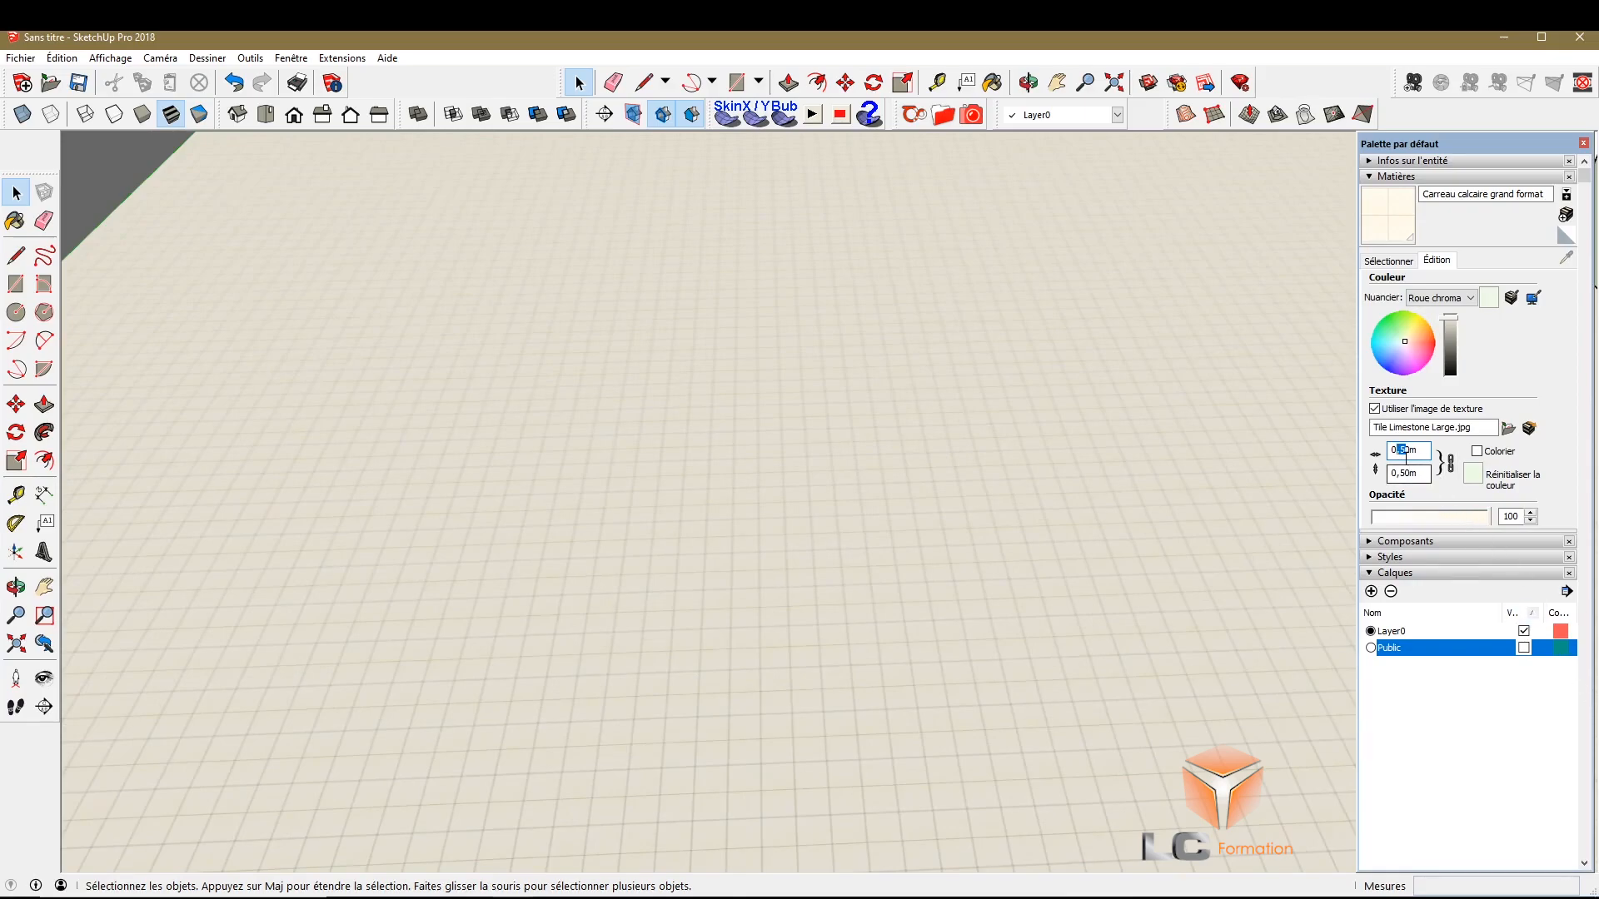
type("9")
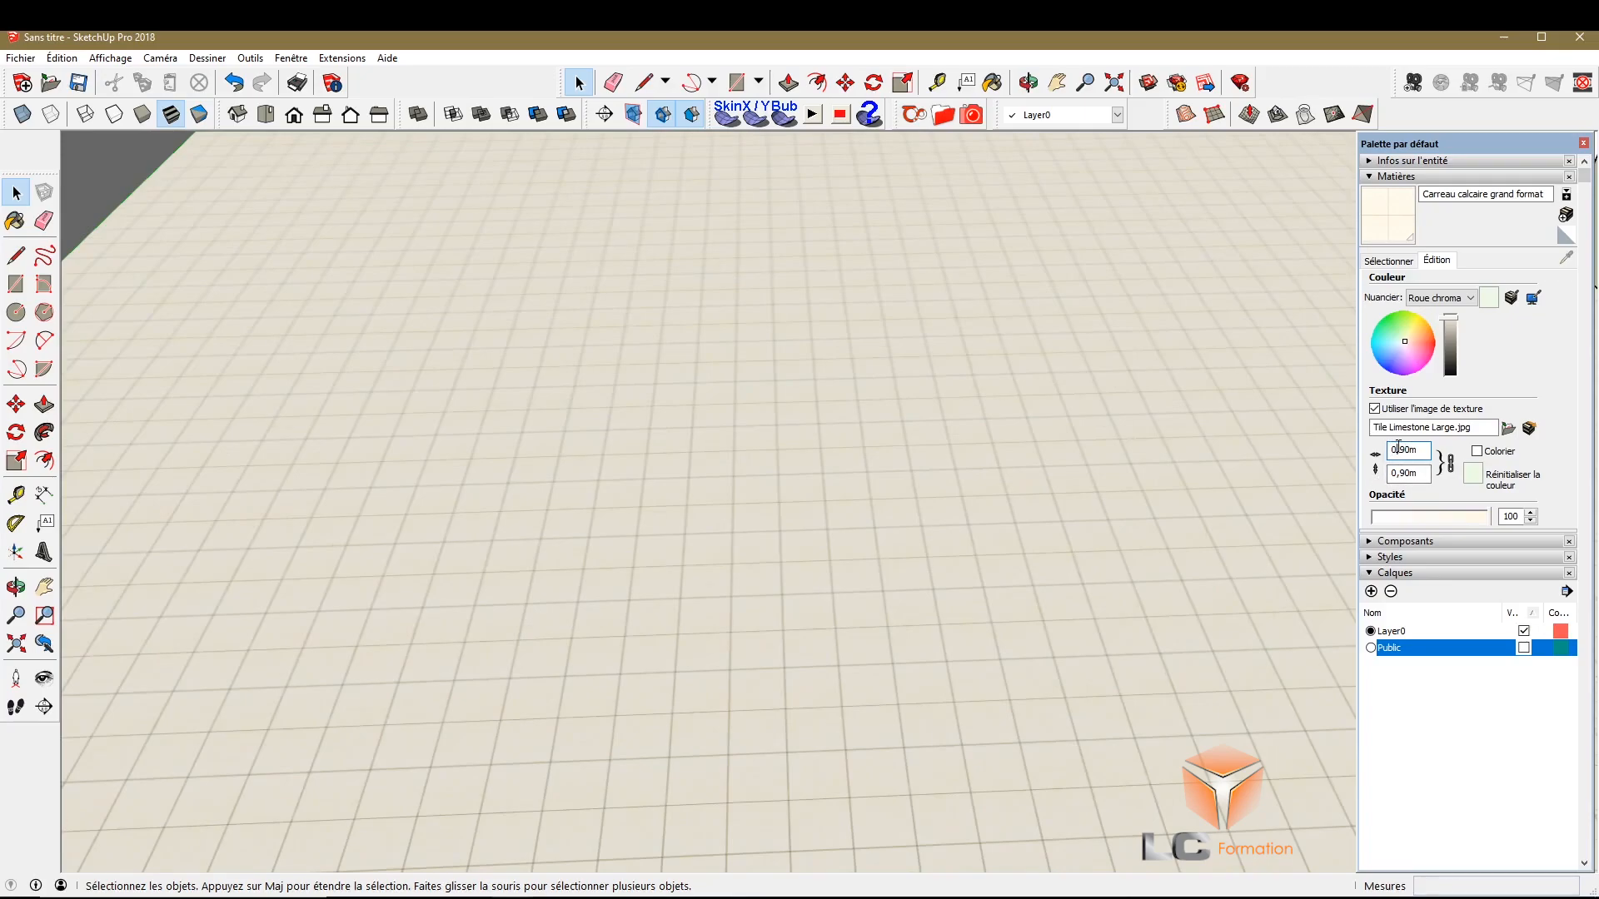
type("1")
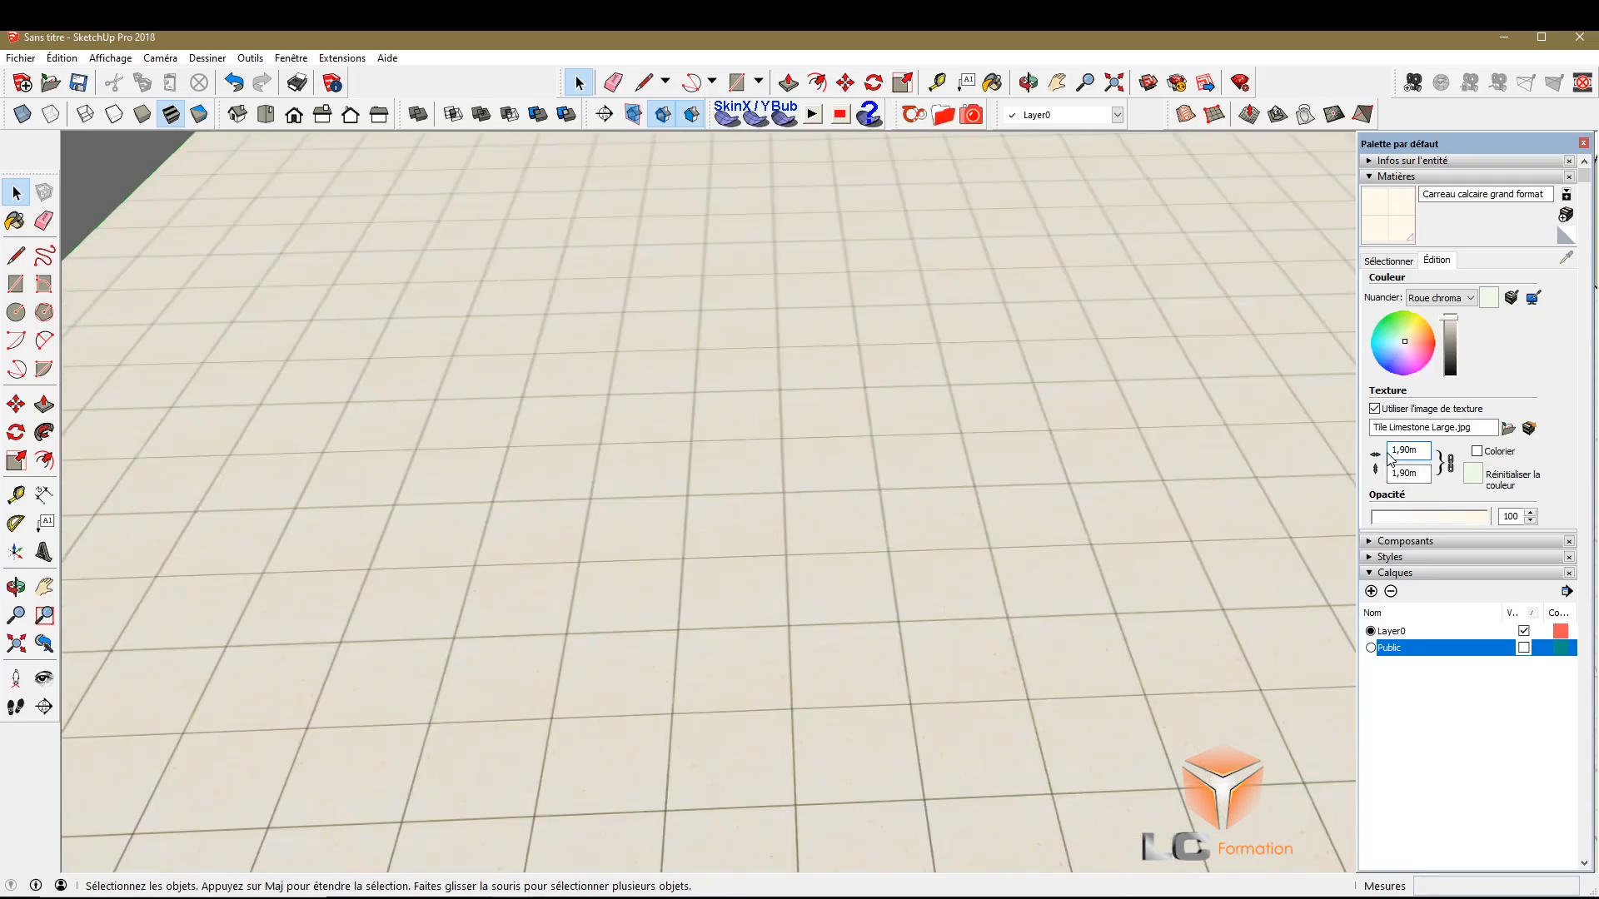
scroll(575, 579, "down", 10)
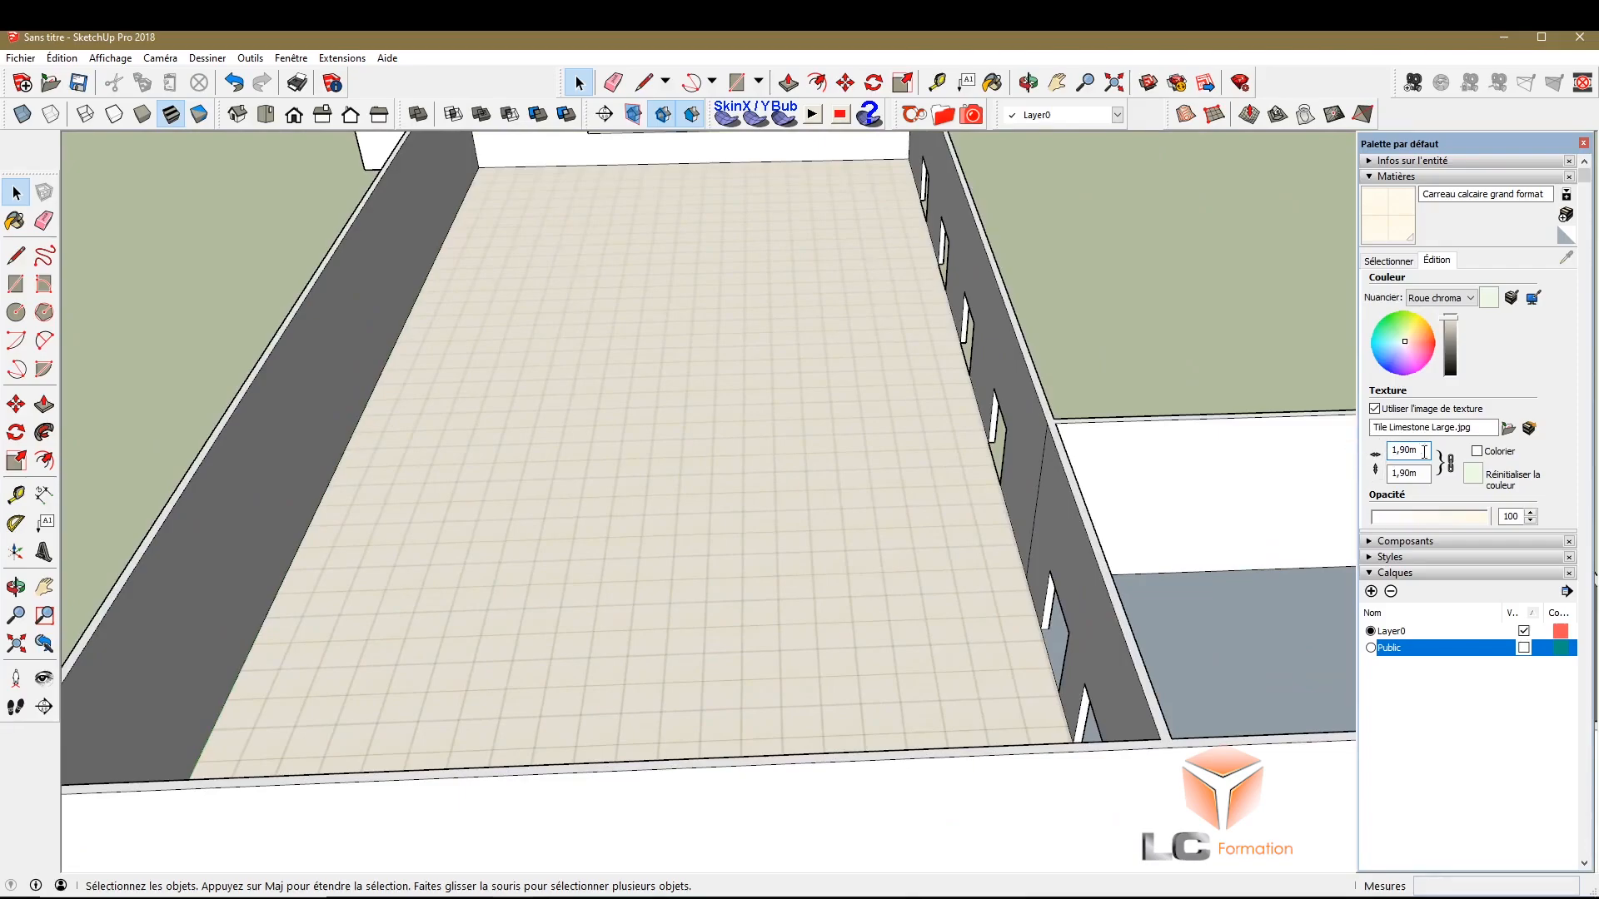
type("5")
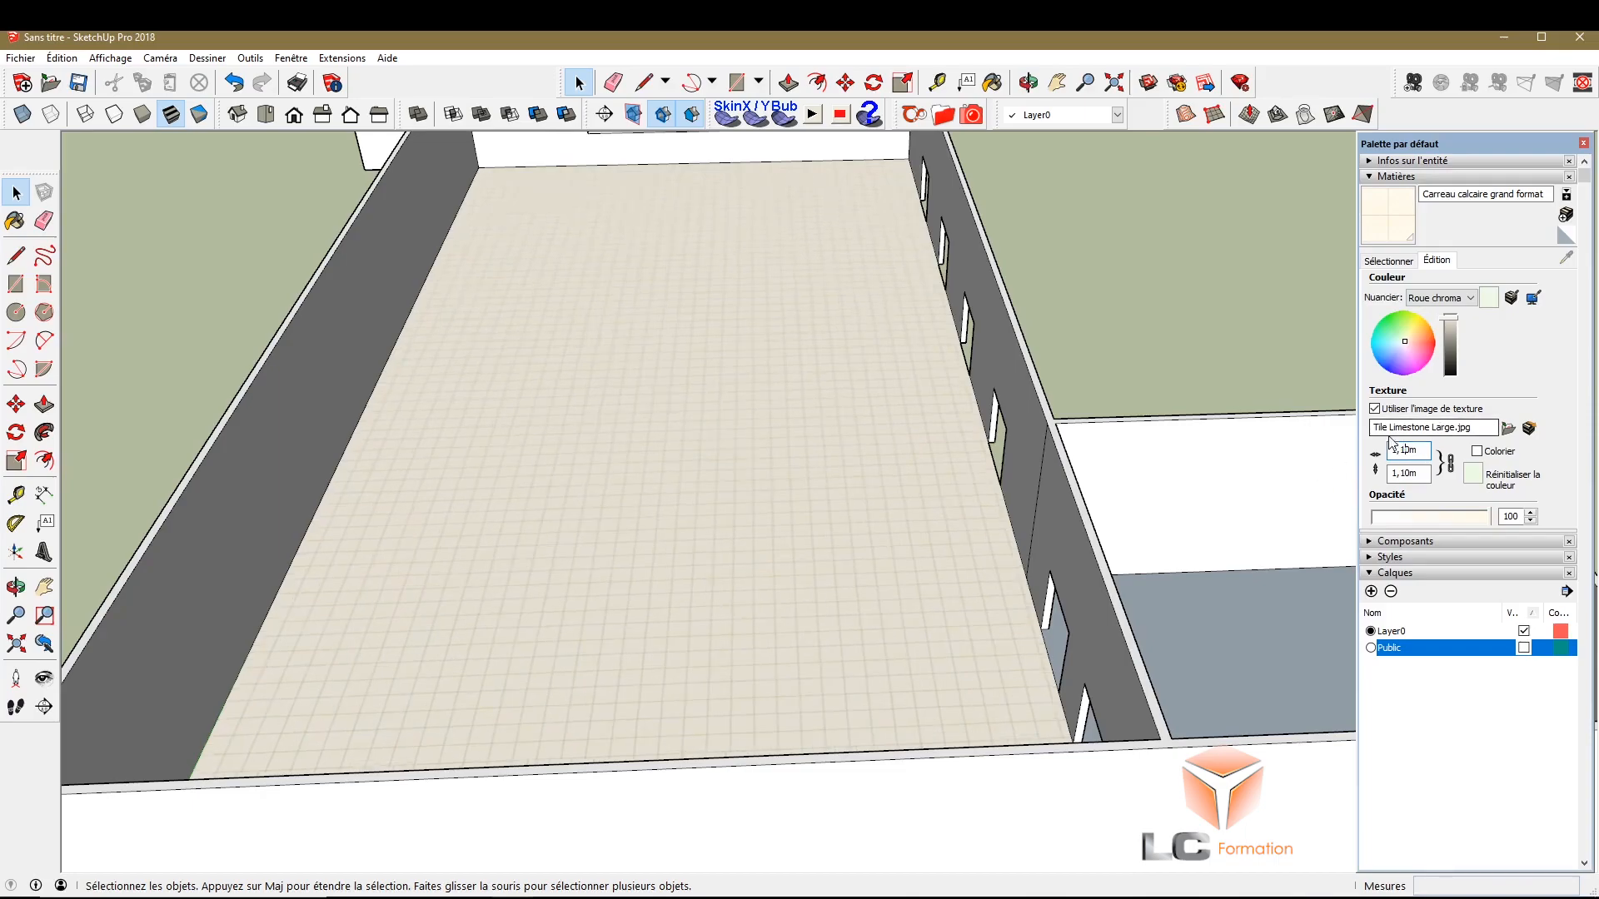
Try adjusting the floor tile material's opacity and return it to 100
left_click(16, 587)
left_click_drag(166, 587, 1204, 635)
scroll(1153, 517, "up", 5)
mouse_move(1076, 539)
left_mouse_down()
mouse_move(971, 546)
mouse_move(904, 525)
mouse_move(1042, 538)
mouse_move(896, 524)
mouse_move(1083, 549)
left_mouse_up()
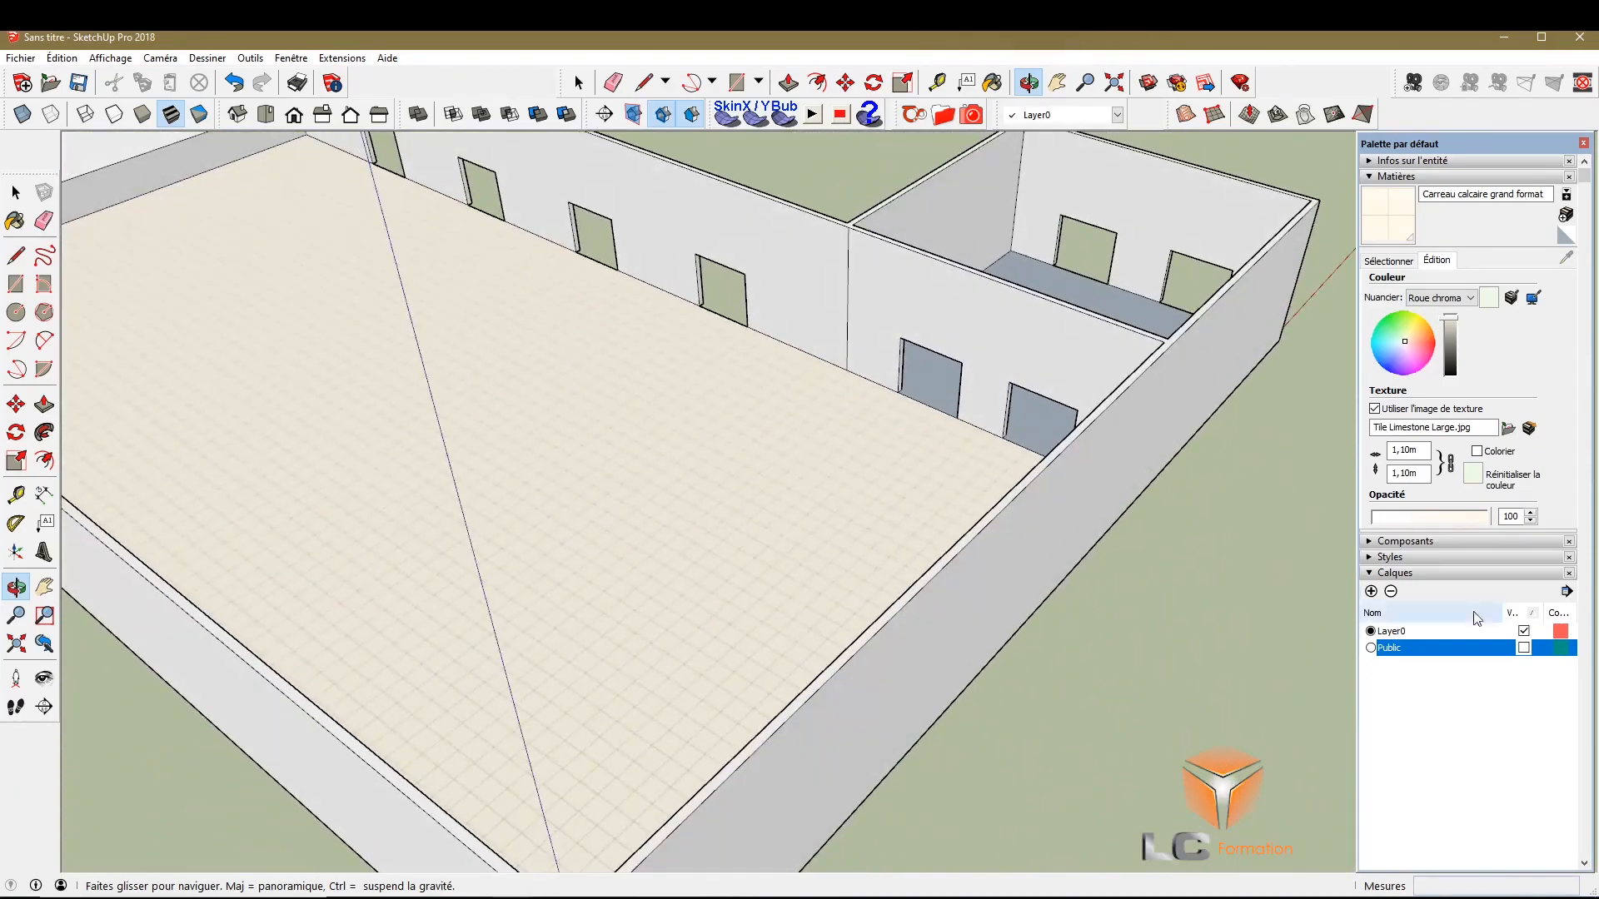
mouse_move(1481, 517)
left_mouse_down()
mouse_move(1407, 511)
mouse_move(1512, 516)
left_mouse_up()
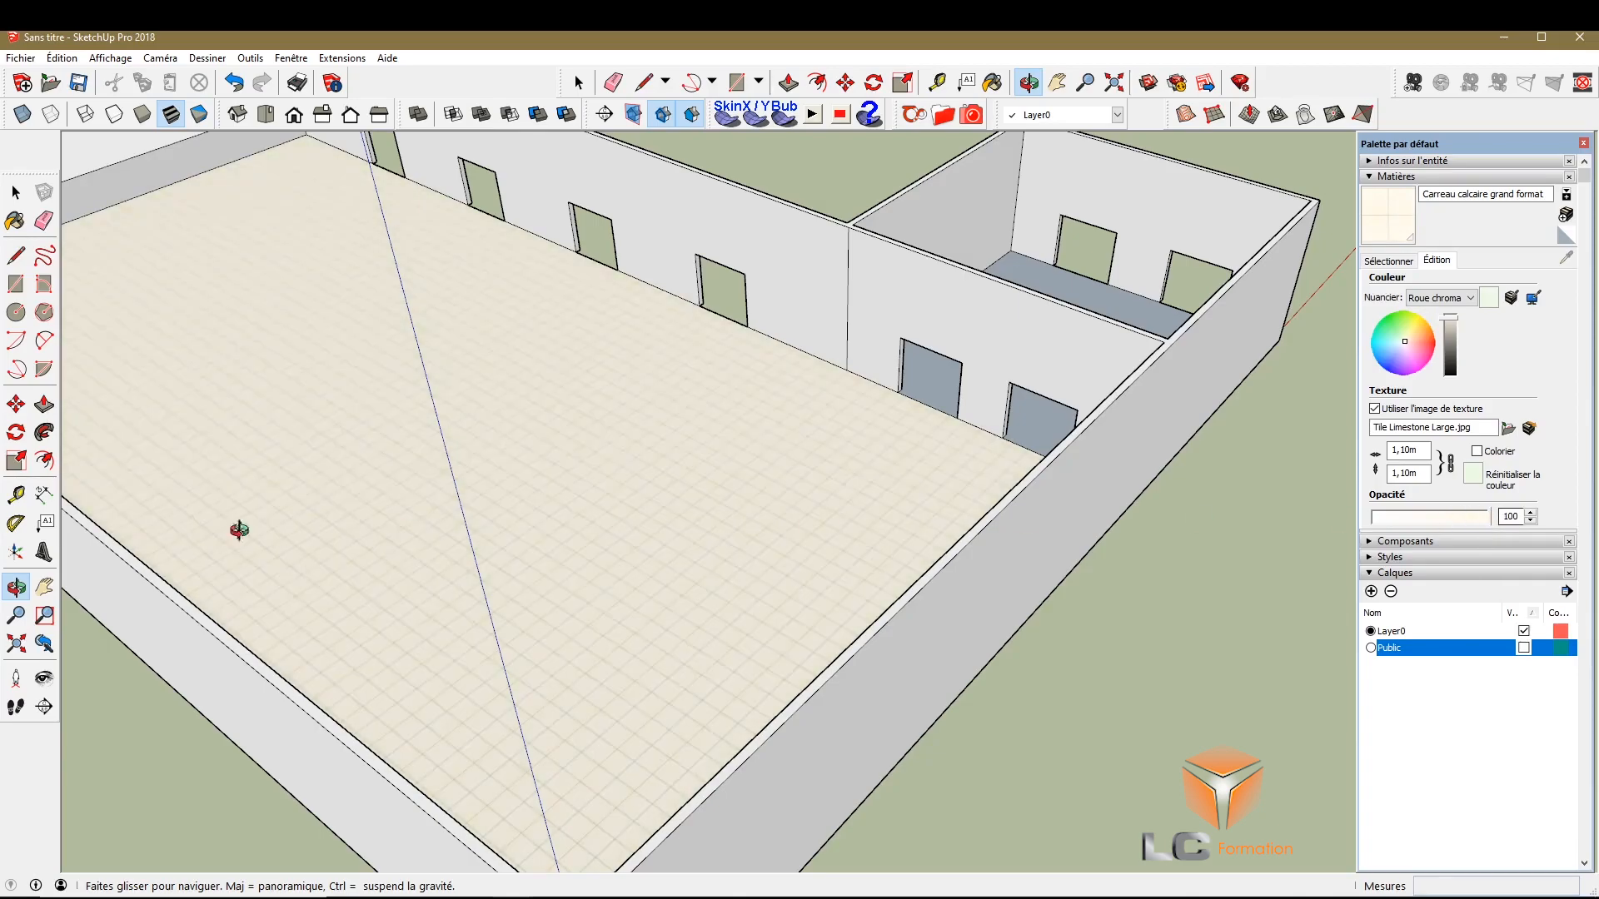
Compare the small room's floor with the large room's tiled floor by selecting each in turn, and clear the selection
left_click_drag(636, 817, 1260, 721)
scroll(900, 607, "up", 3)
scroll(1029, 520, "up", 5)
left_click_drag(1197, 589, 202, 704)
scroll(849, 525, "up", 3)
scroll(410, 458, "down", 10)
key("space")
left_click(552, 600)
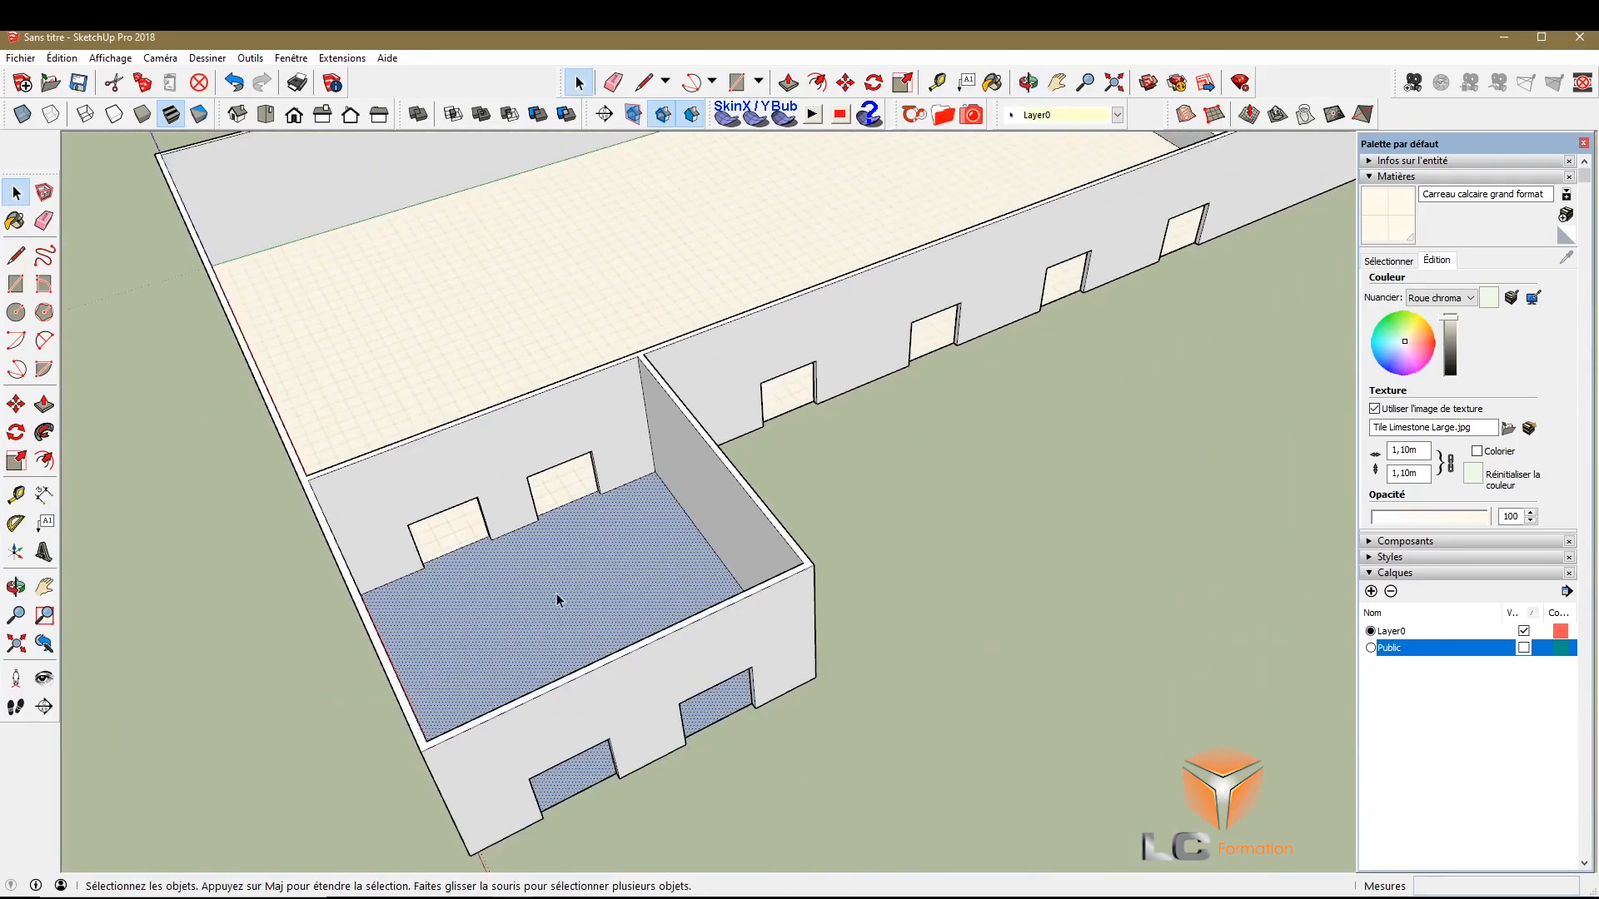
scroll(583, 599, "up", 4)
left_click(303, 190)
scroll(696, 504, "down", 6)
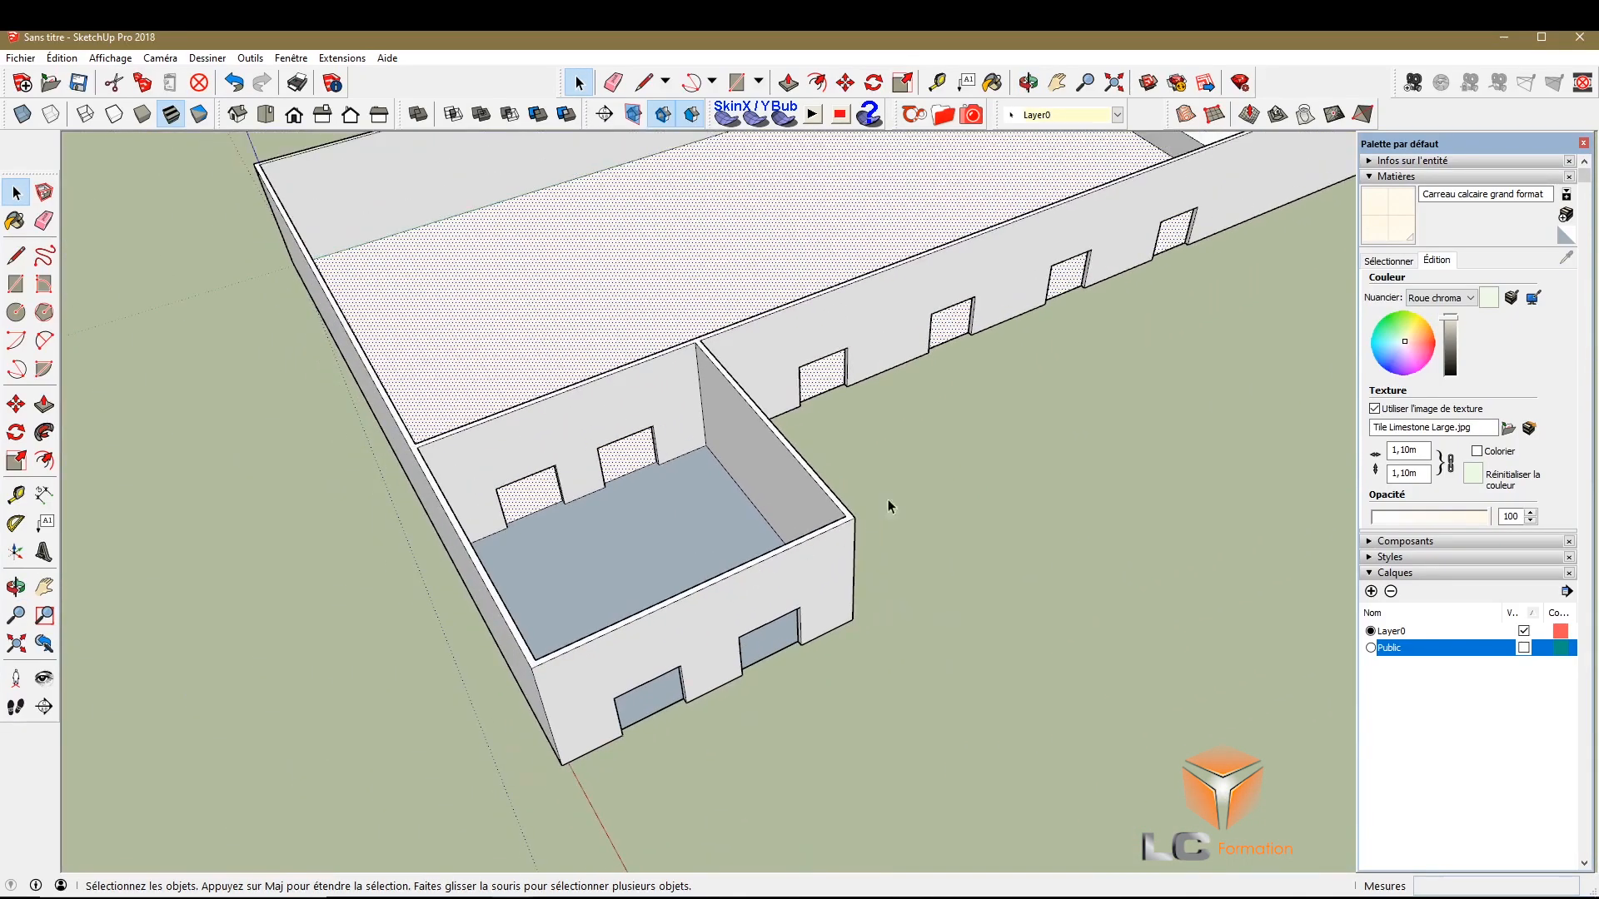
left_click(936, 465)
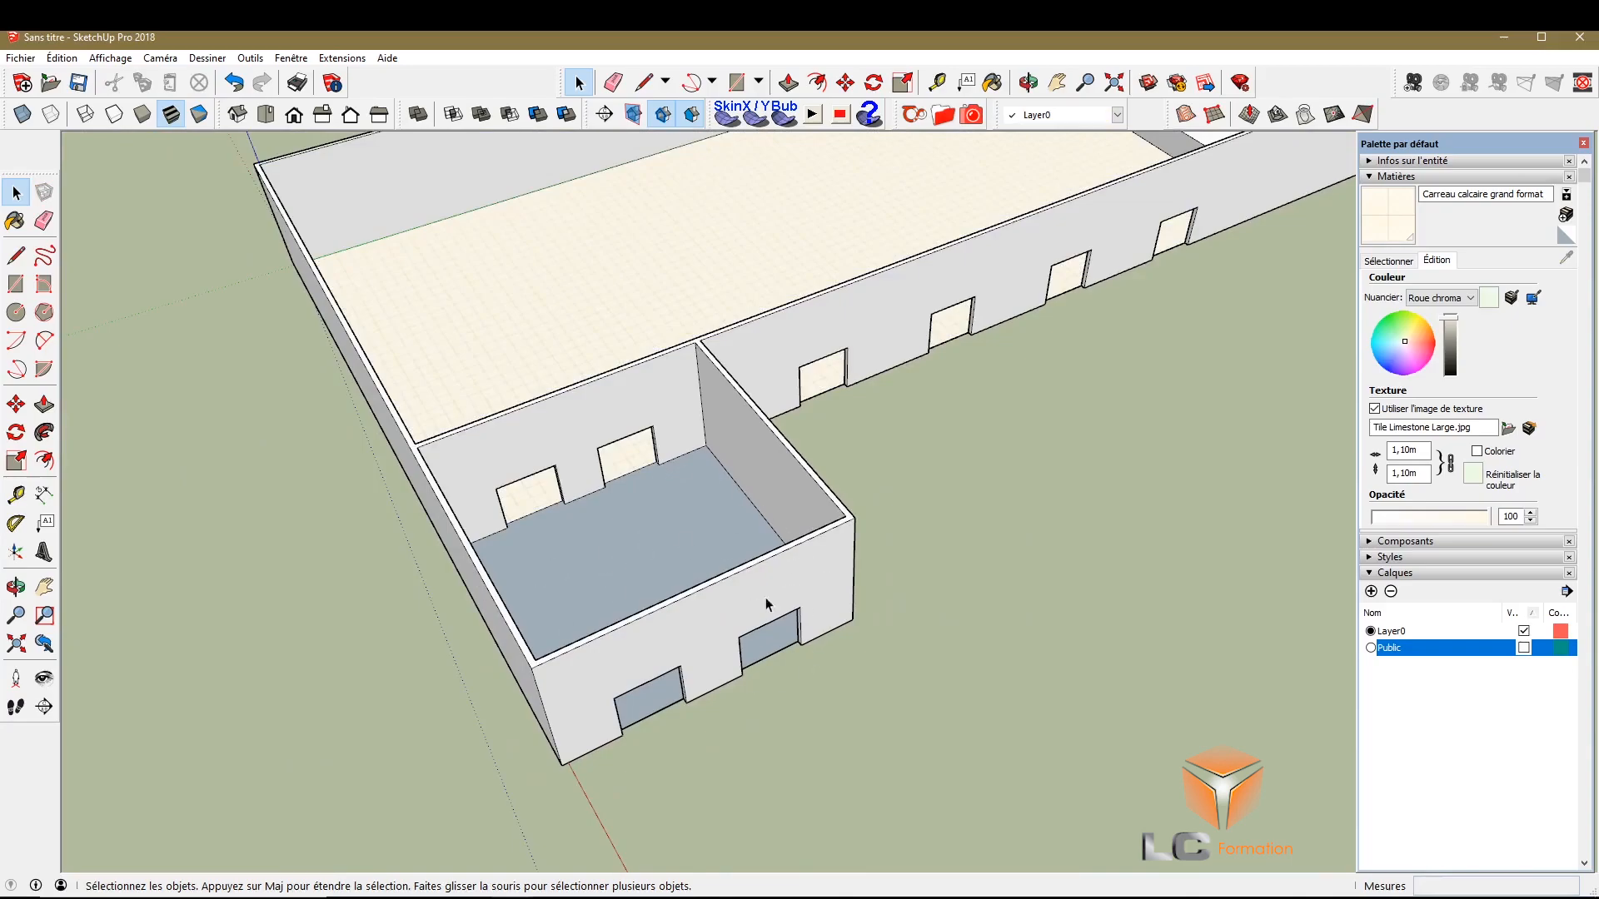
Delete the threshold edge at the base of the partition wall's first opening to merge the two rooms' floors
scroll(592, 565, "up", 3)
scroll(581, 509, "down", 5)
scroll(596, 607, "up", 4)
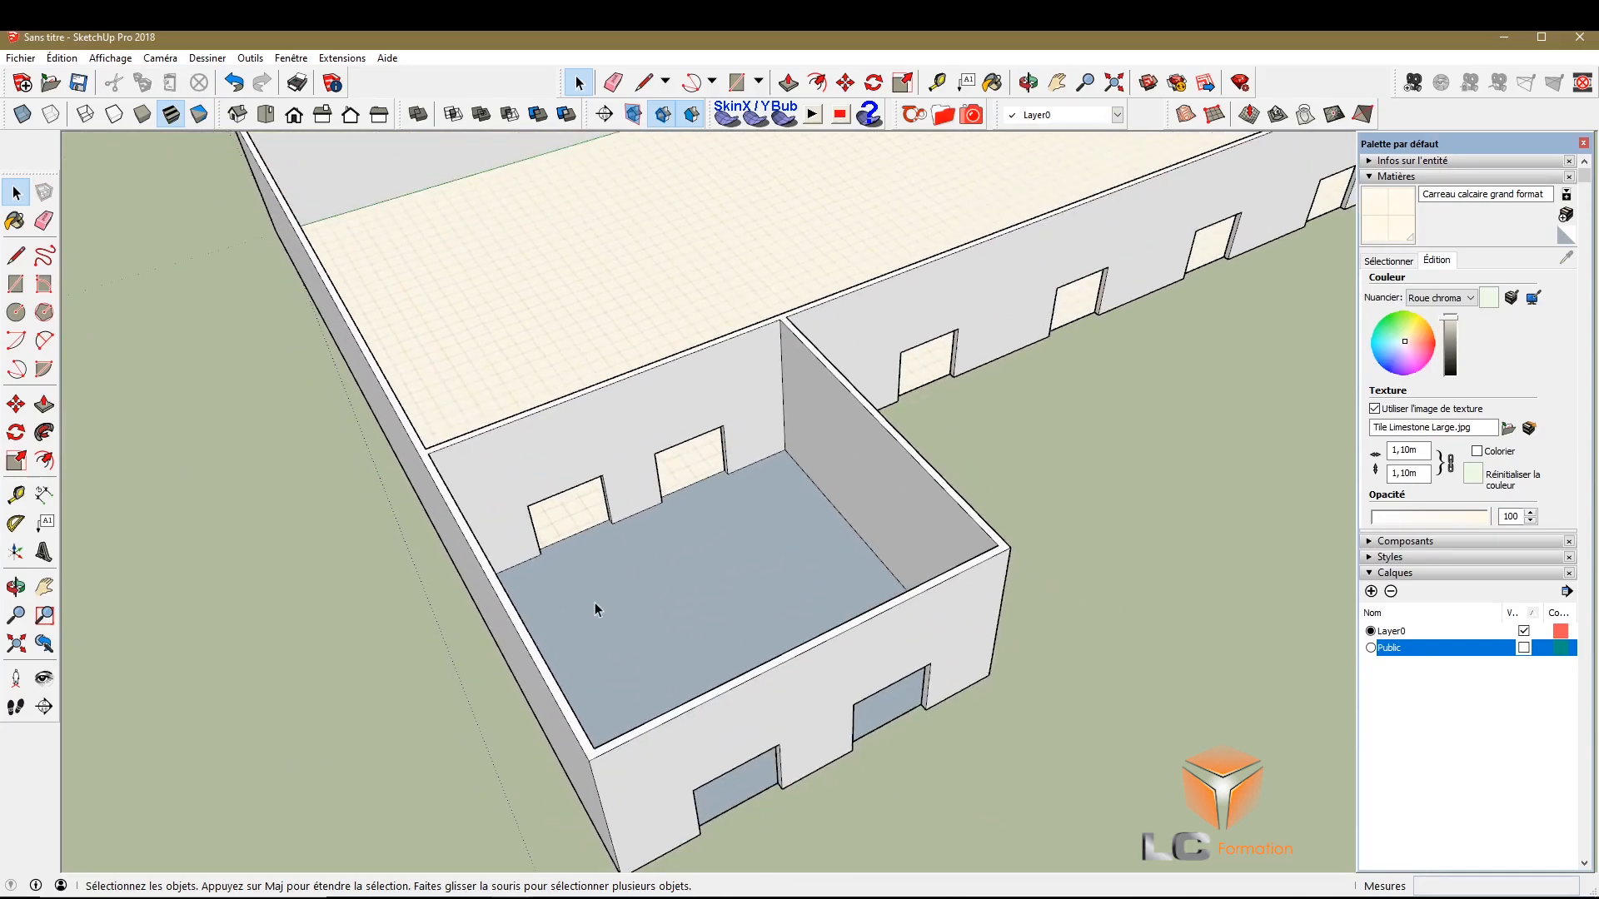
scroll(771, 543, "up", 3)
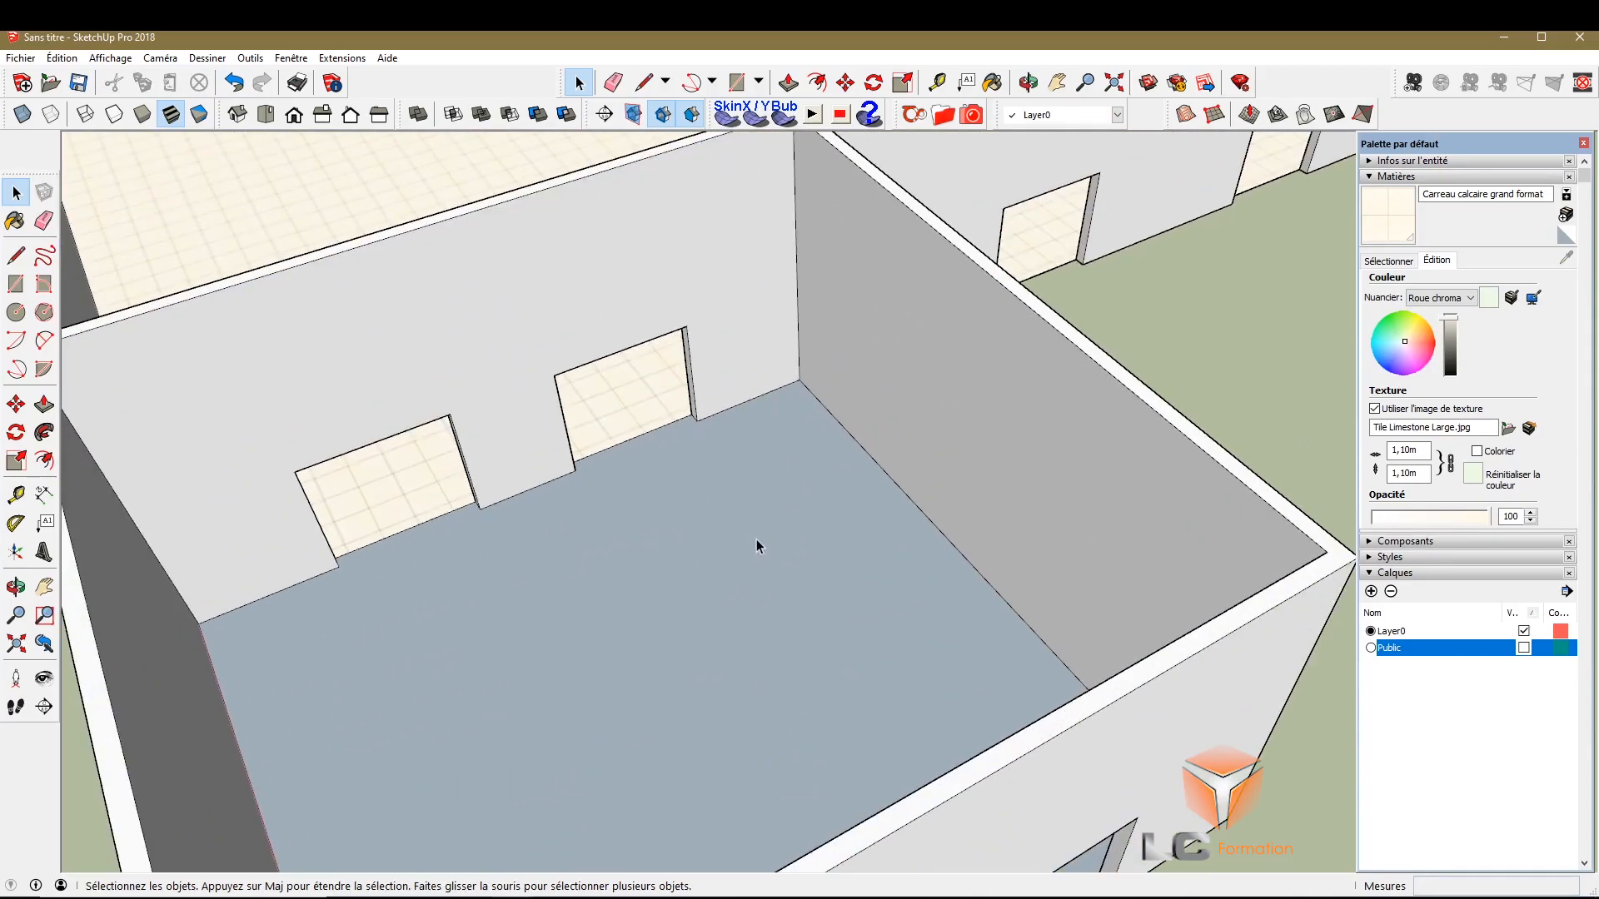
left_click(401, 537)
key("Delete")
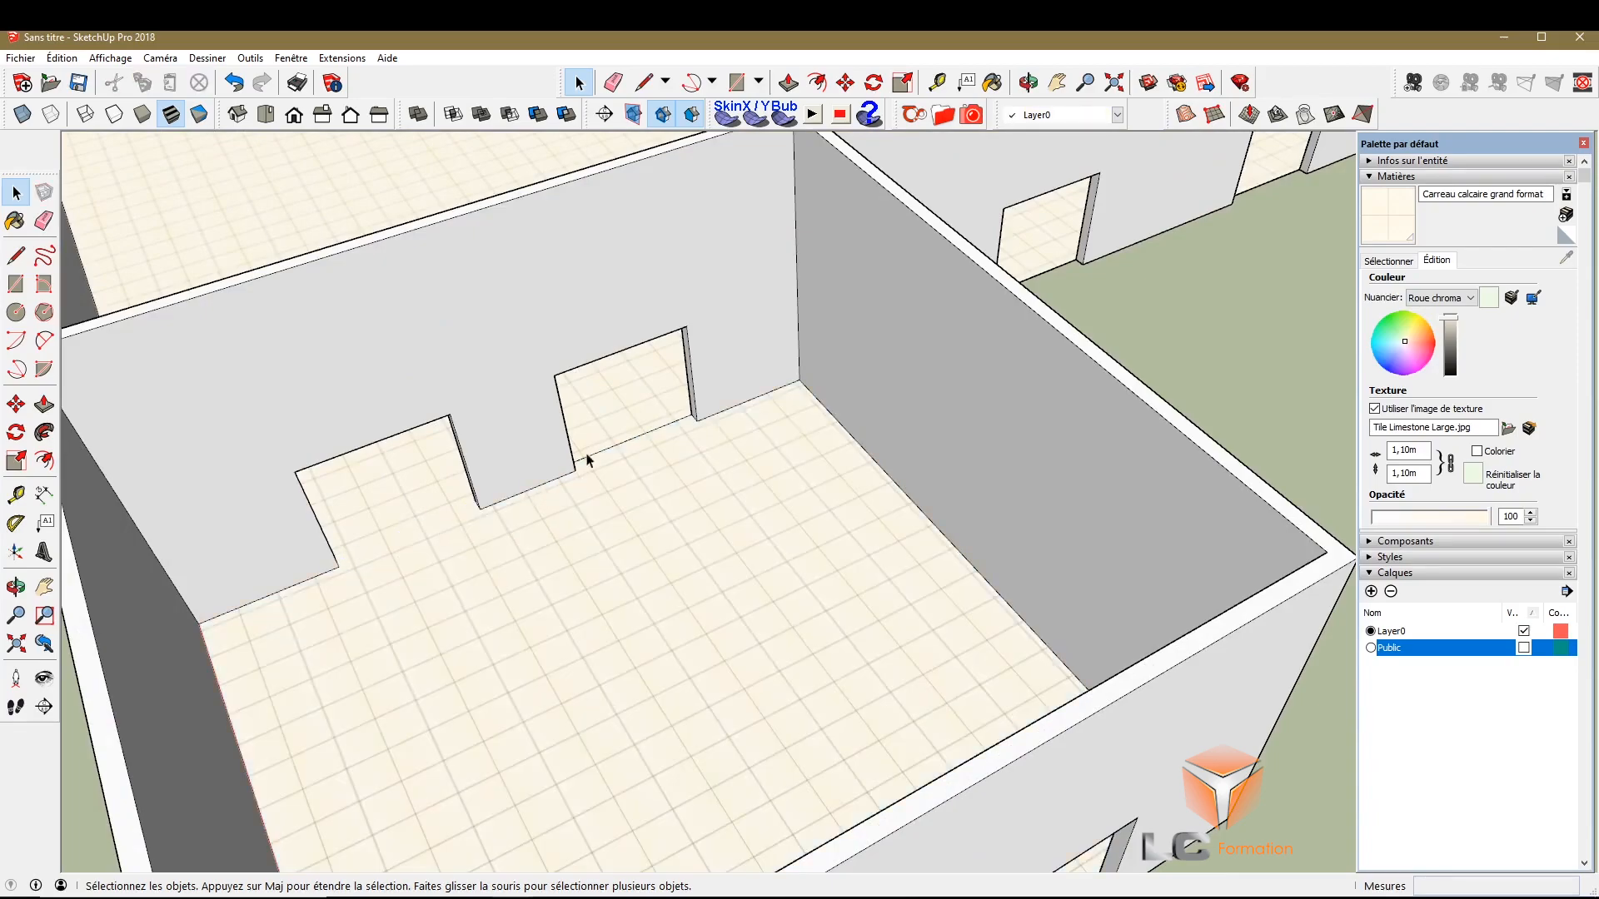
left_click(635, 487)
key("Delete")
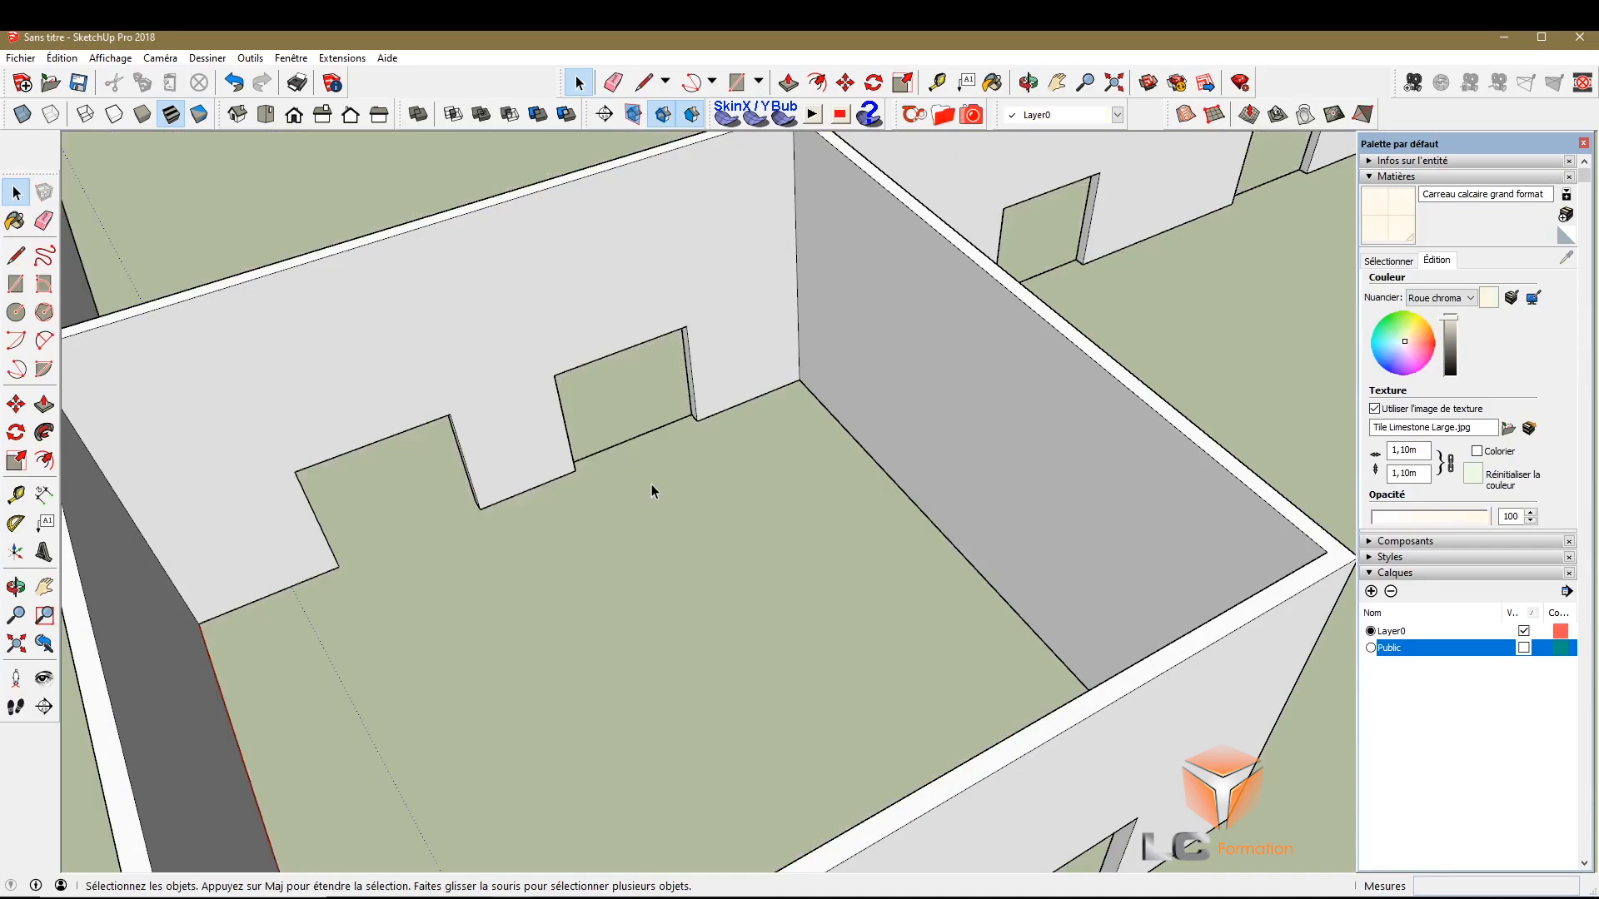
key("ctrl+z")
Delete the threshold edge at the base of the partition wall's second opening
left_click(650, 433)
left_click(630, 443)
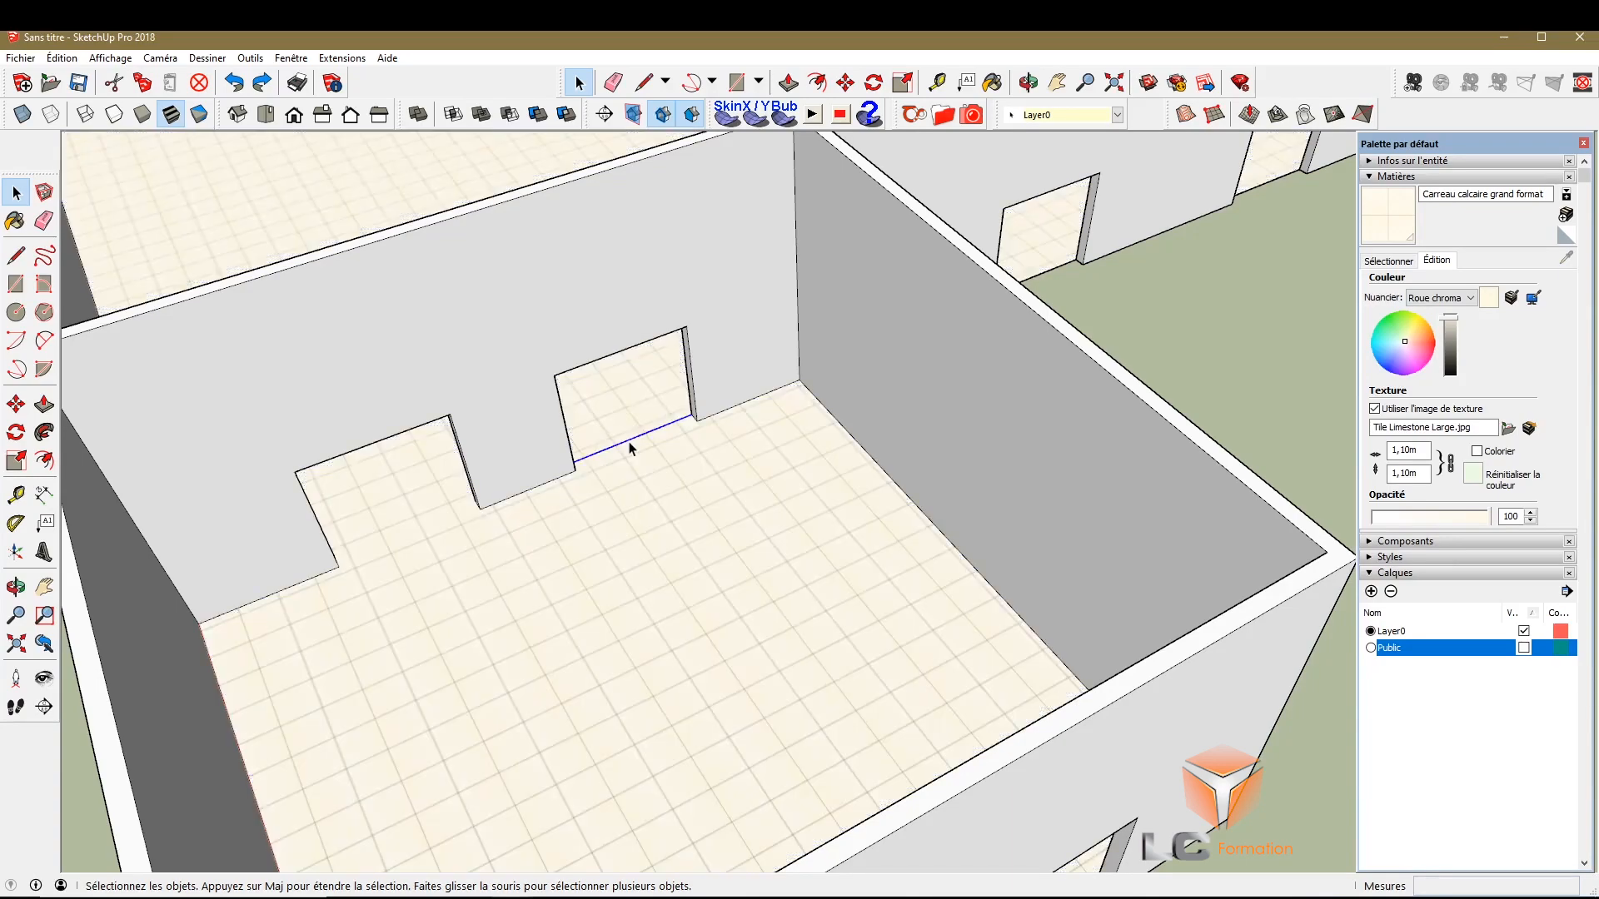
key("Delete")
scroll(642, 449, "down", 5)
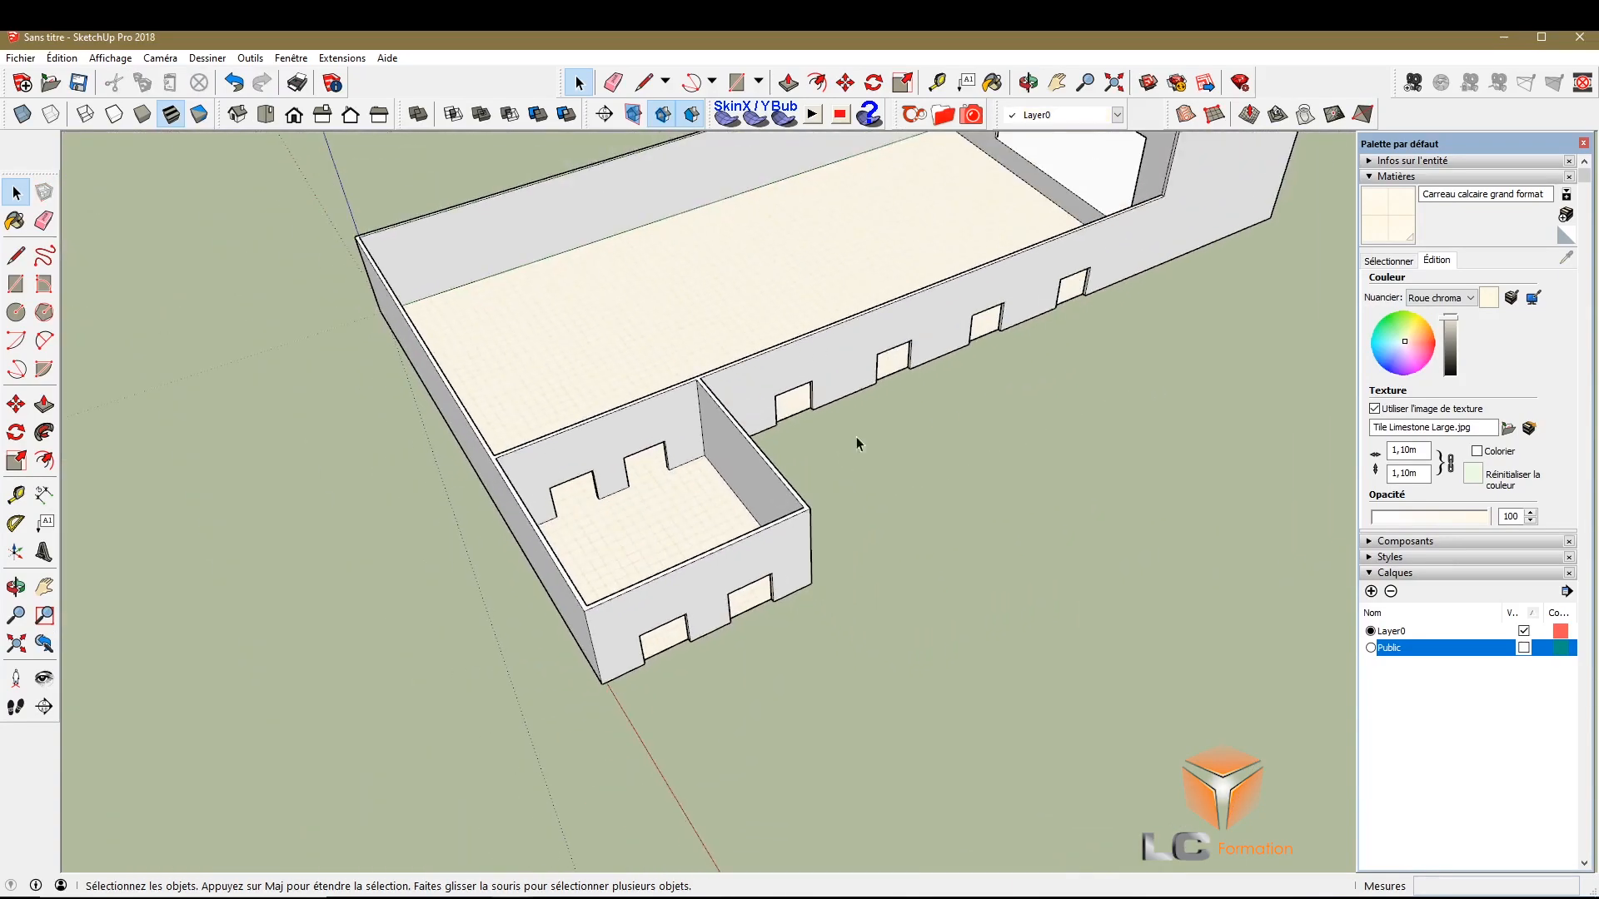
Try Revêtement en stuc blanc from the Brique, bardage et revêtement materials on the small room's exterior end wall
left_click(14, 590)
left_click_drag(516, 516, 866, 431)
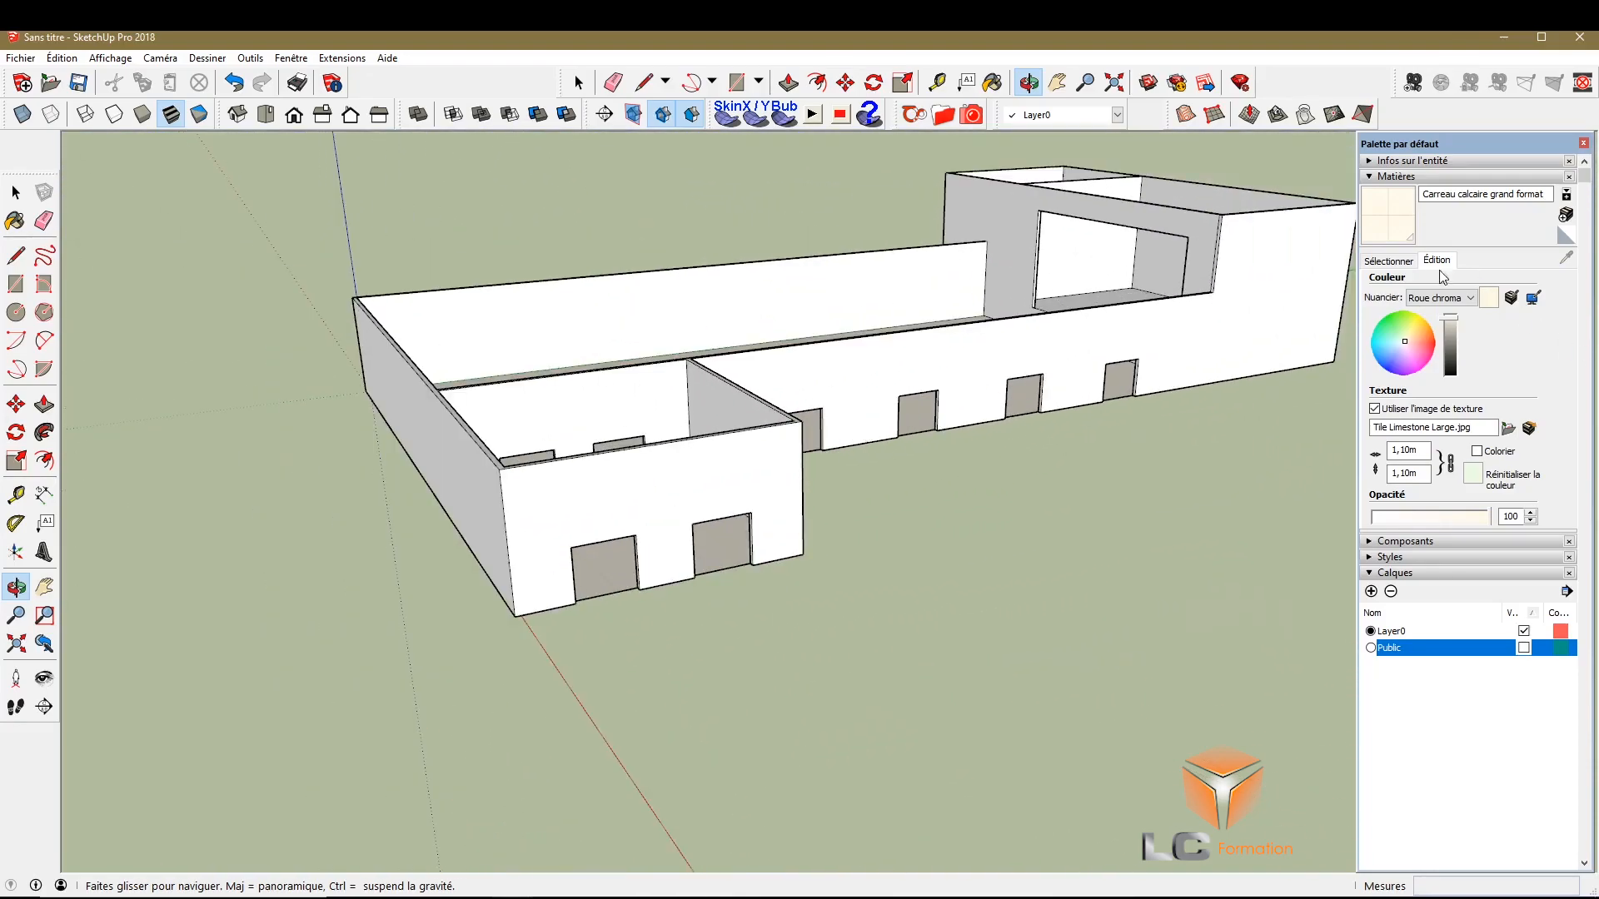
left_click(1389, 261)
left_click(1457, 284)
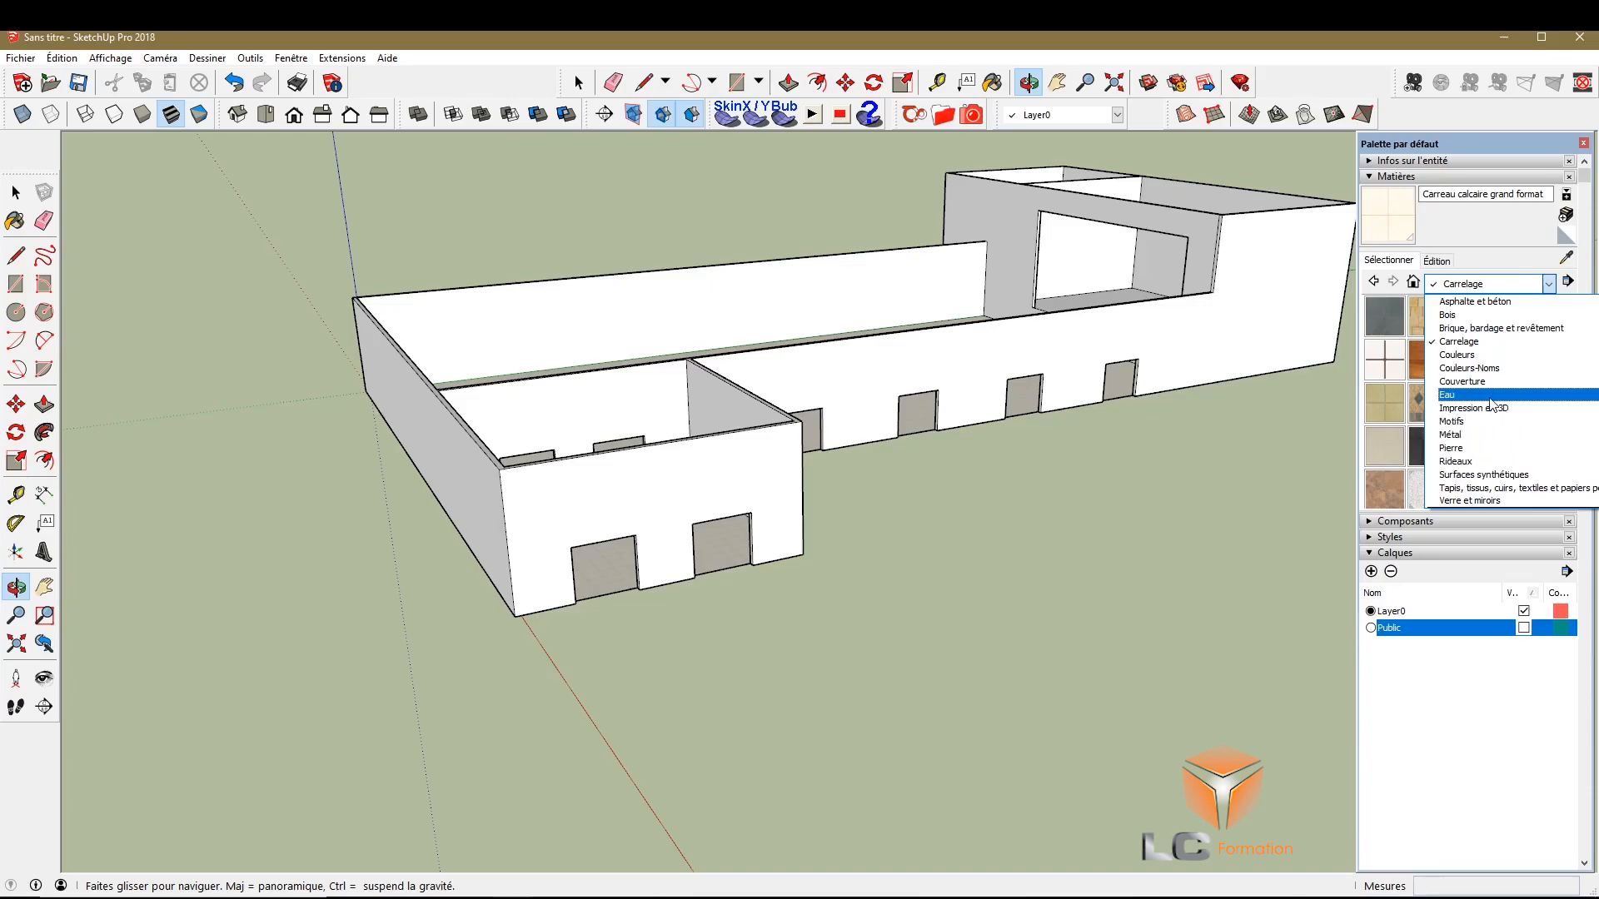
left_click(1493, 336)
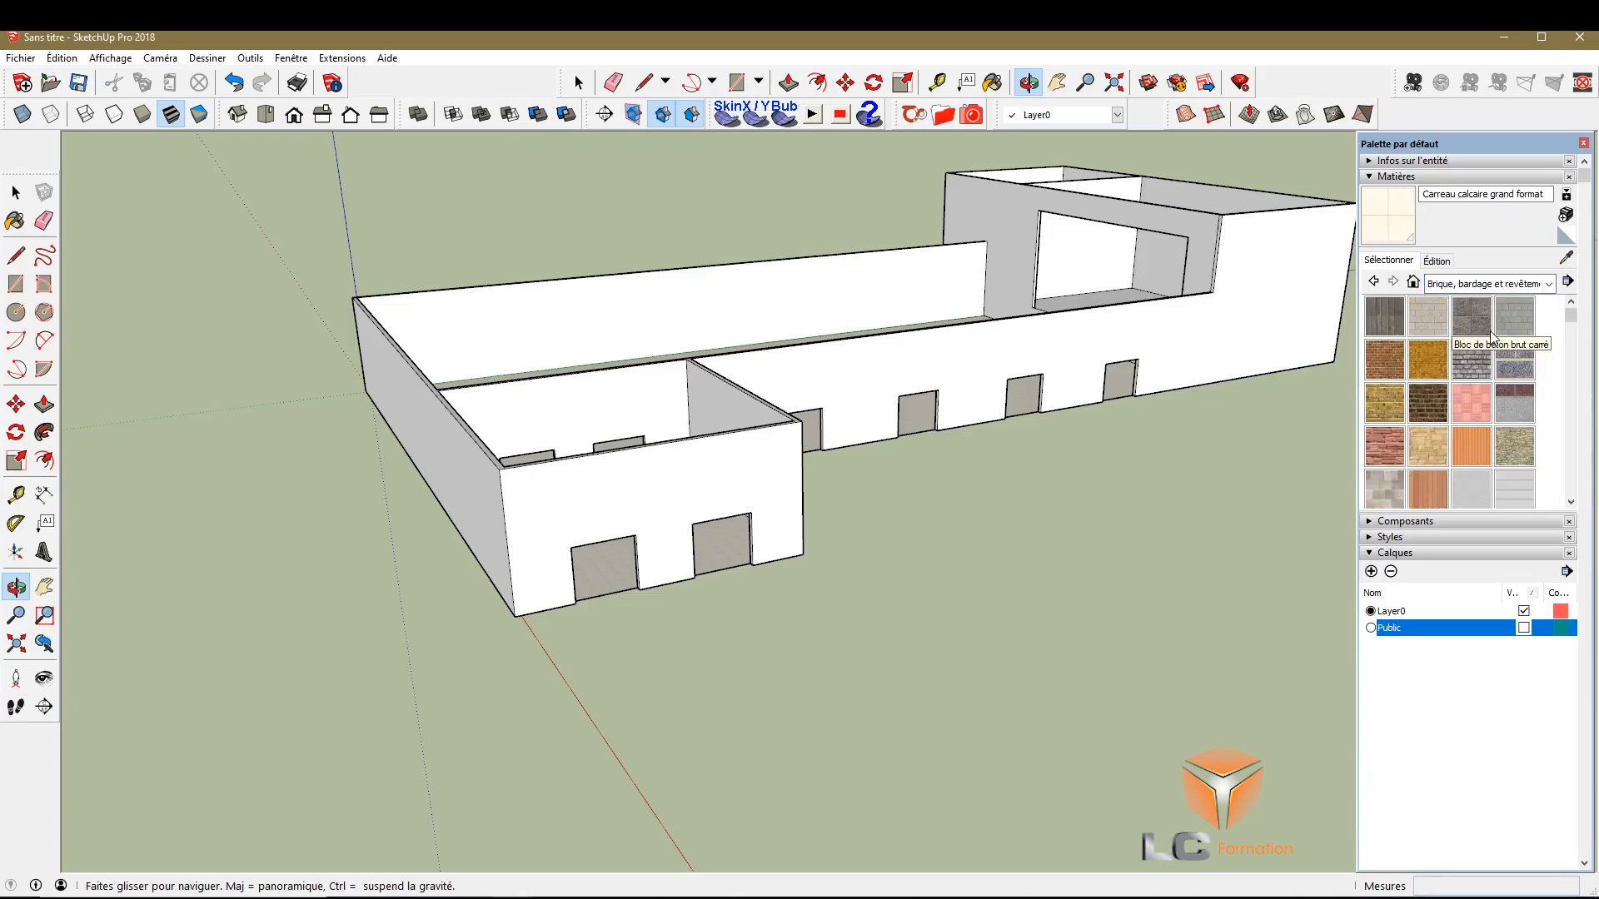
left_click(1480, 486)
left_click(771, 479)
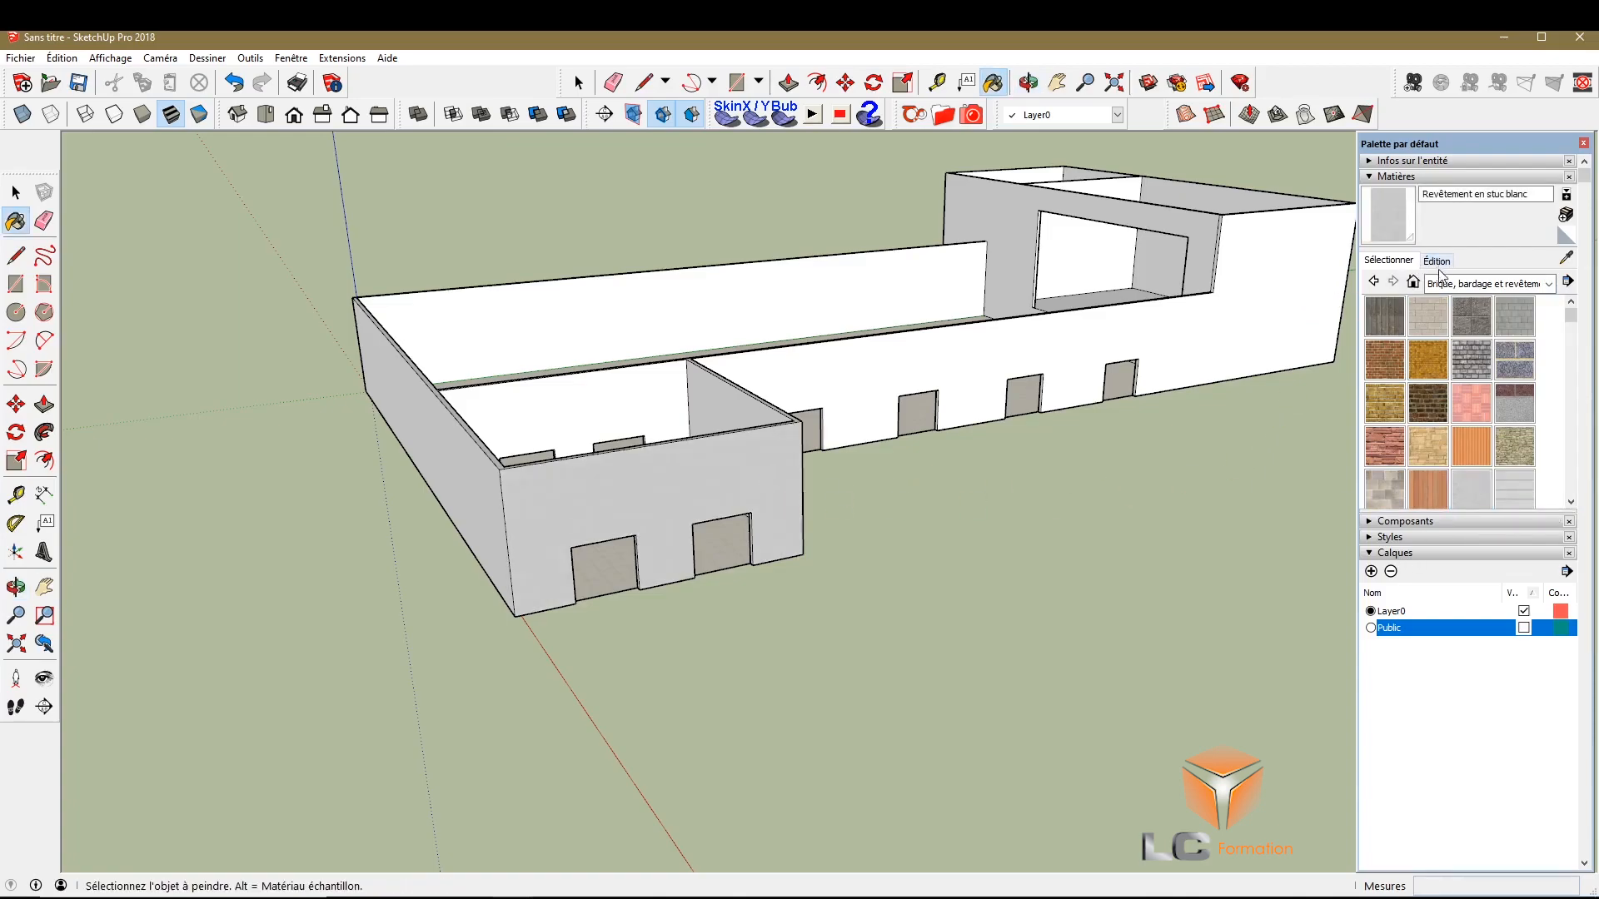
From the Couleurs materials, try Couleur M01 on the small room's end wall, and paint the visible exterior walls with Couleur M03
left_click(1549, 284)
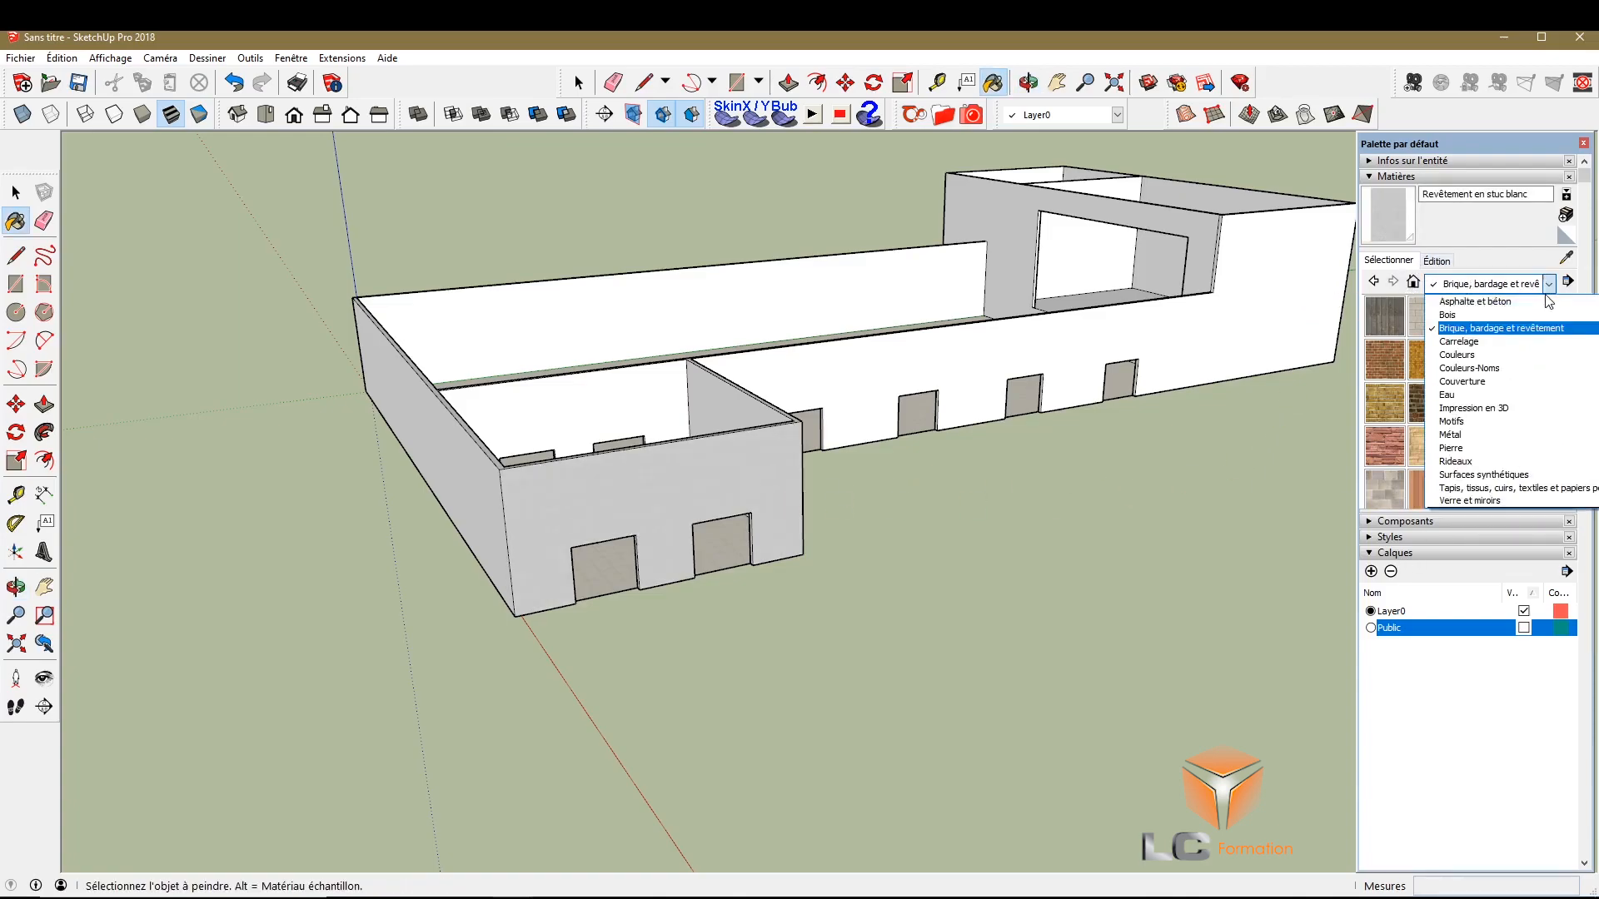
left_click(1458, 356)
scroll(1450, 433, "down", 10)
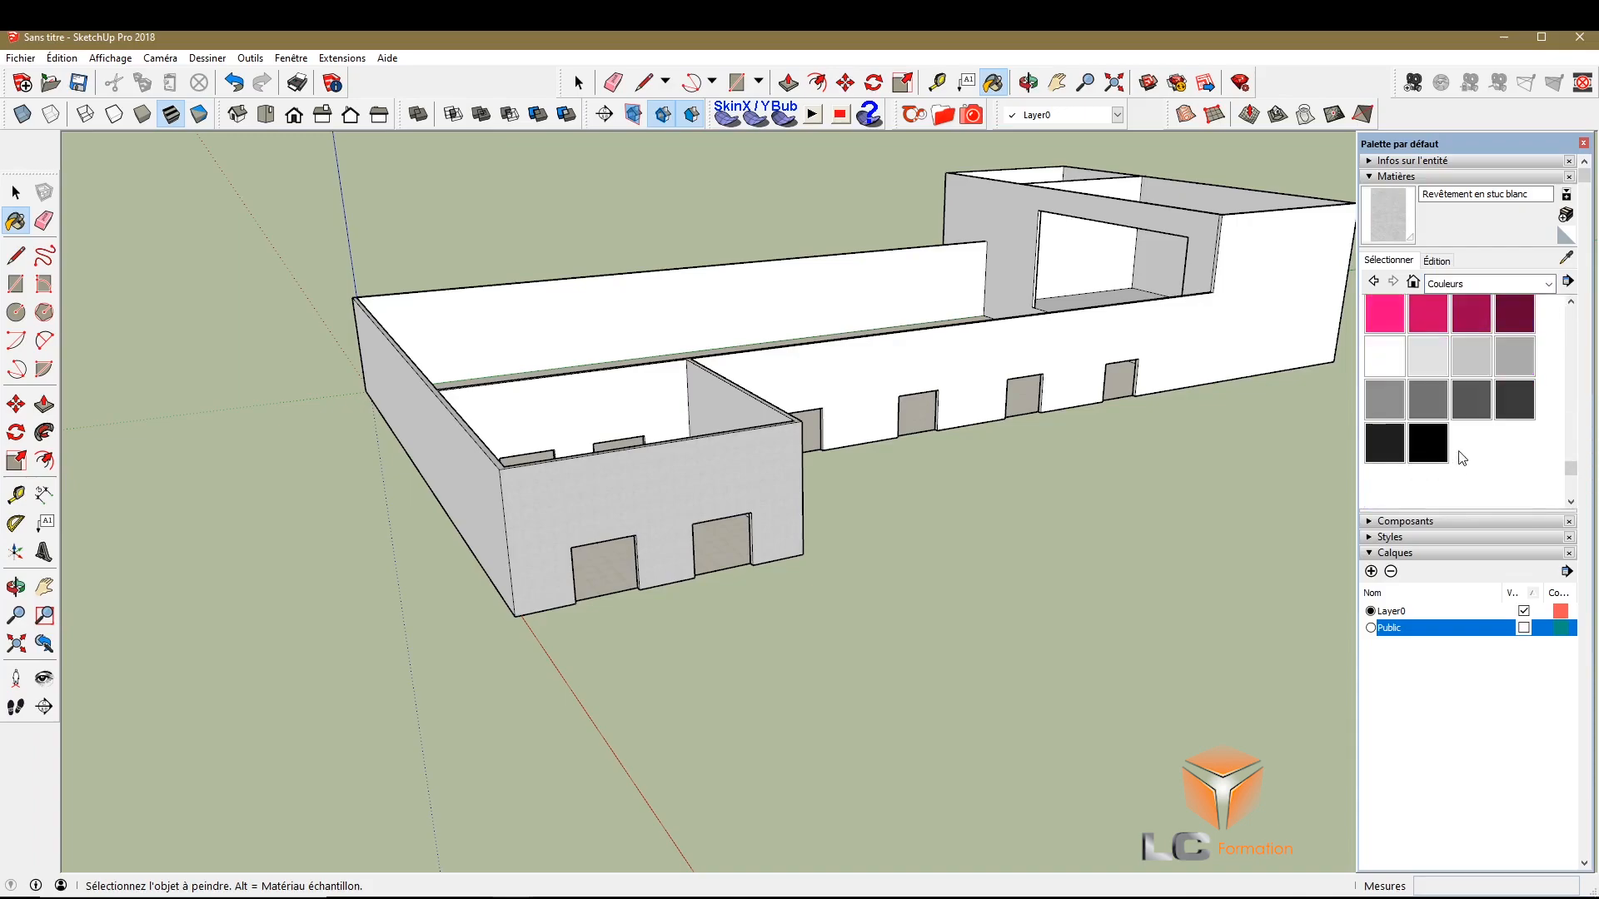
left_click(1473, 364)
left_click(768, 483)
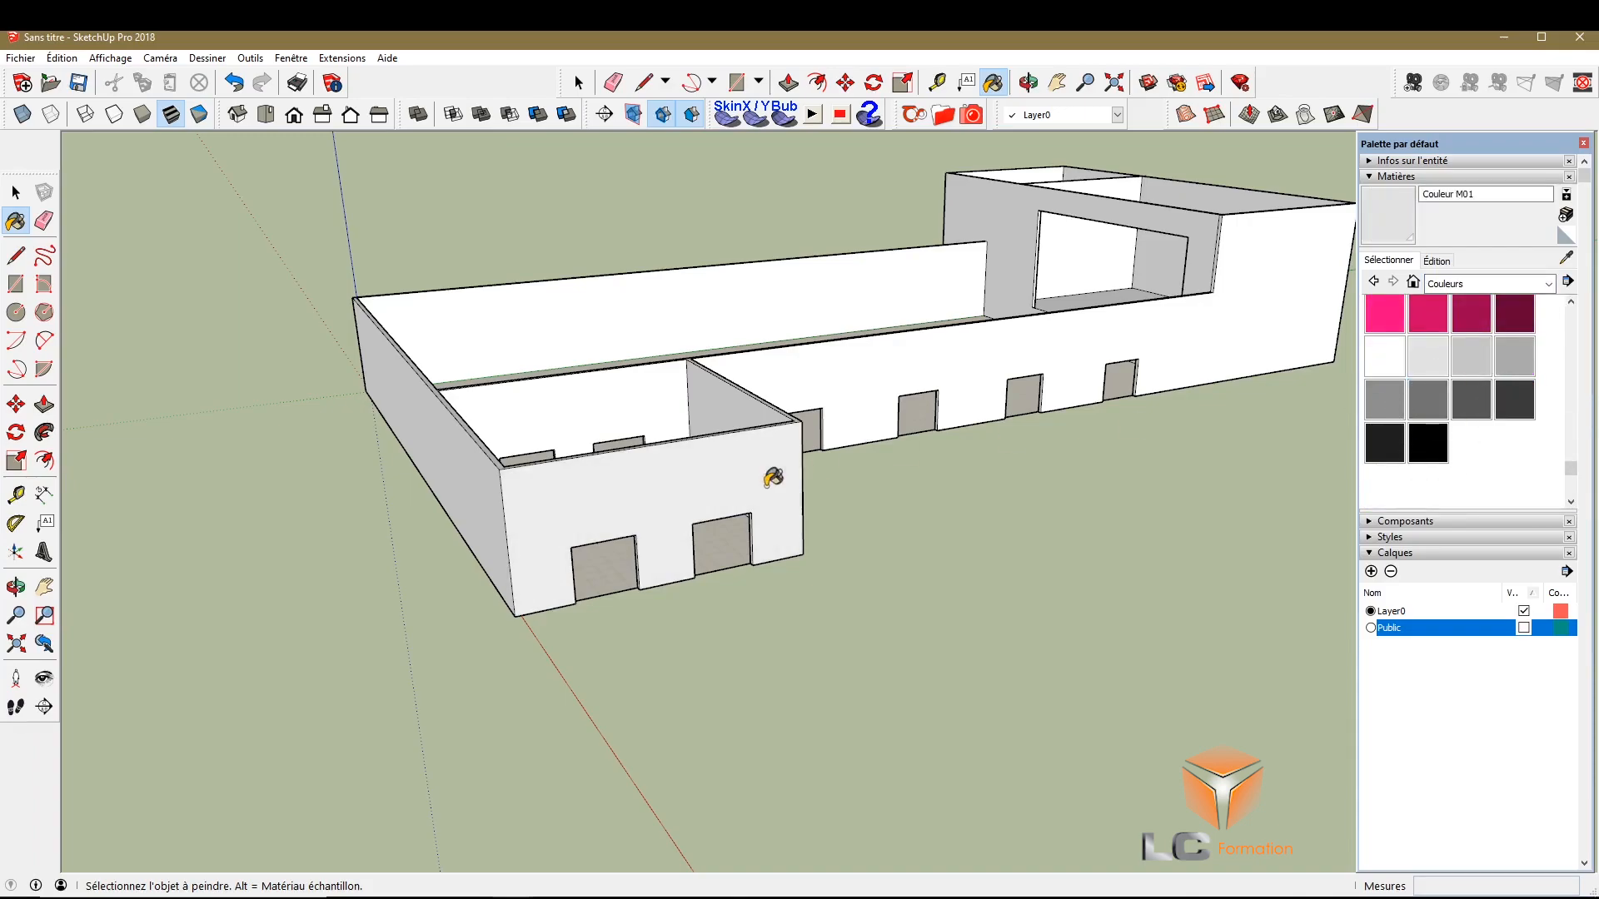
left_click(1432, 399)
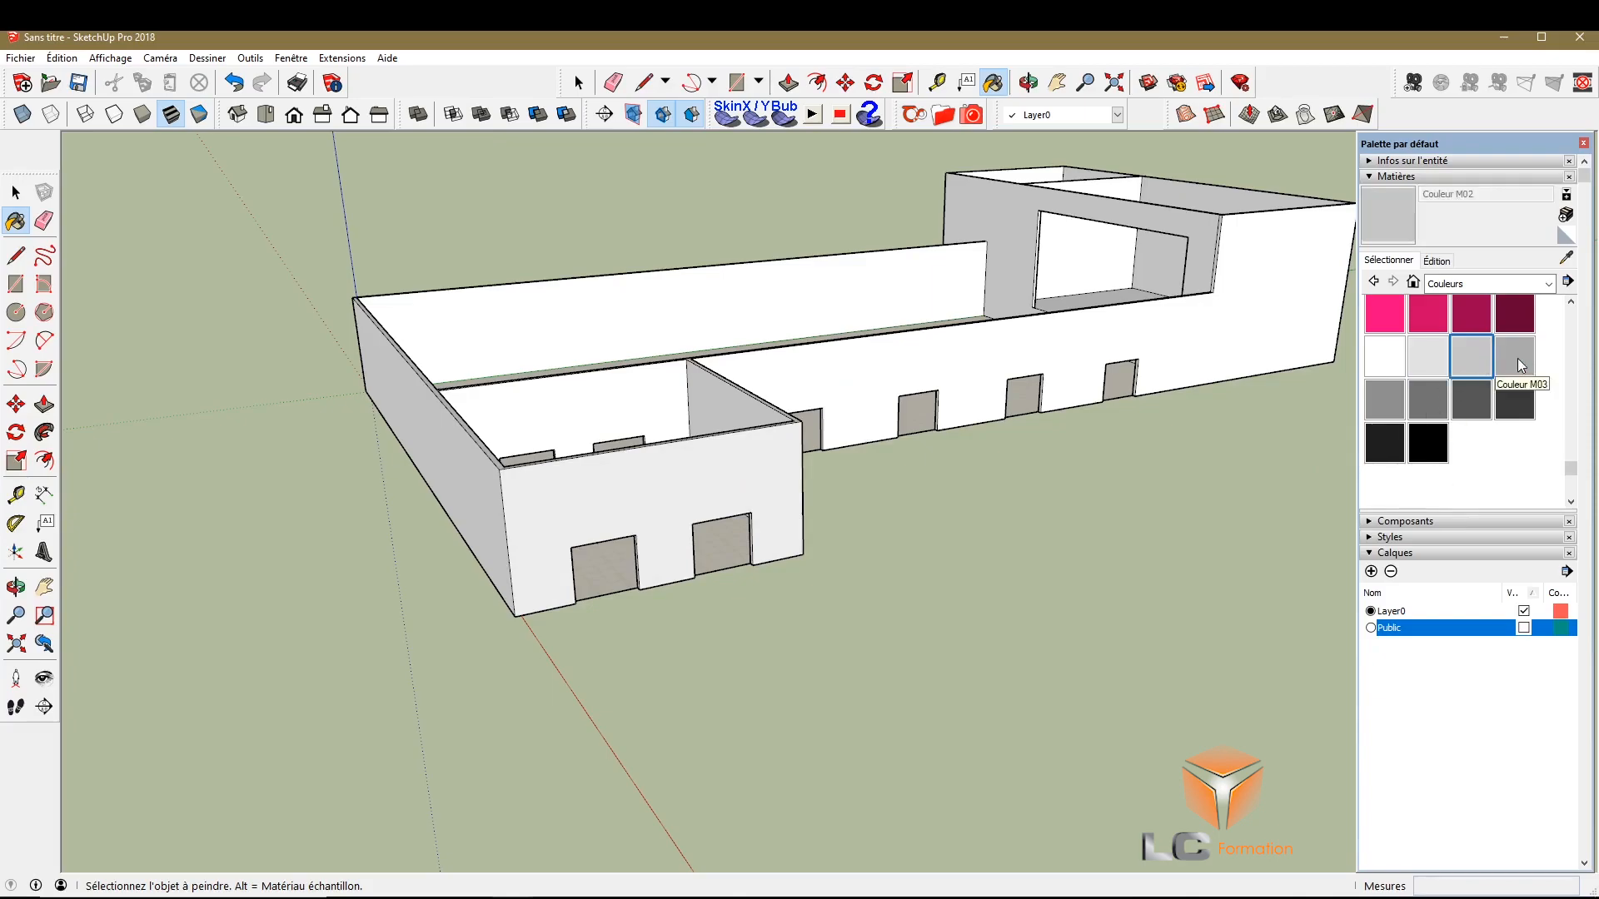
left_click(947, 370)
left_click(545, 506)
left_click(458, 462)
Paint the long exterior wall without openings and the taller block's adjoining side wall with Couleur M03
left_click(16, 588)
mouse_move(425, 463)
left_mouse_down()
mouse_move(557, 511)
mouse_move(999, 524)
mouse_move(464, 543)
left_mouse_up()
left_click(15, 220)
left_click(541, 511)
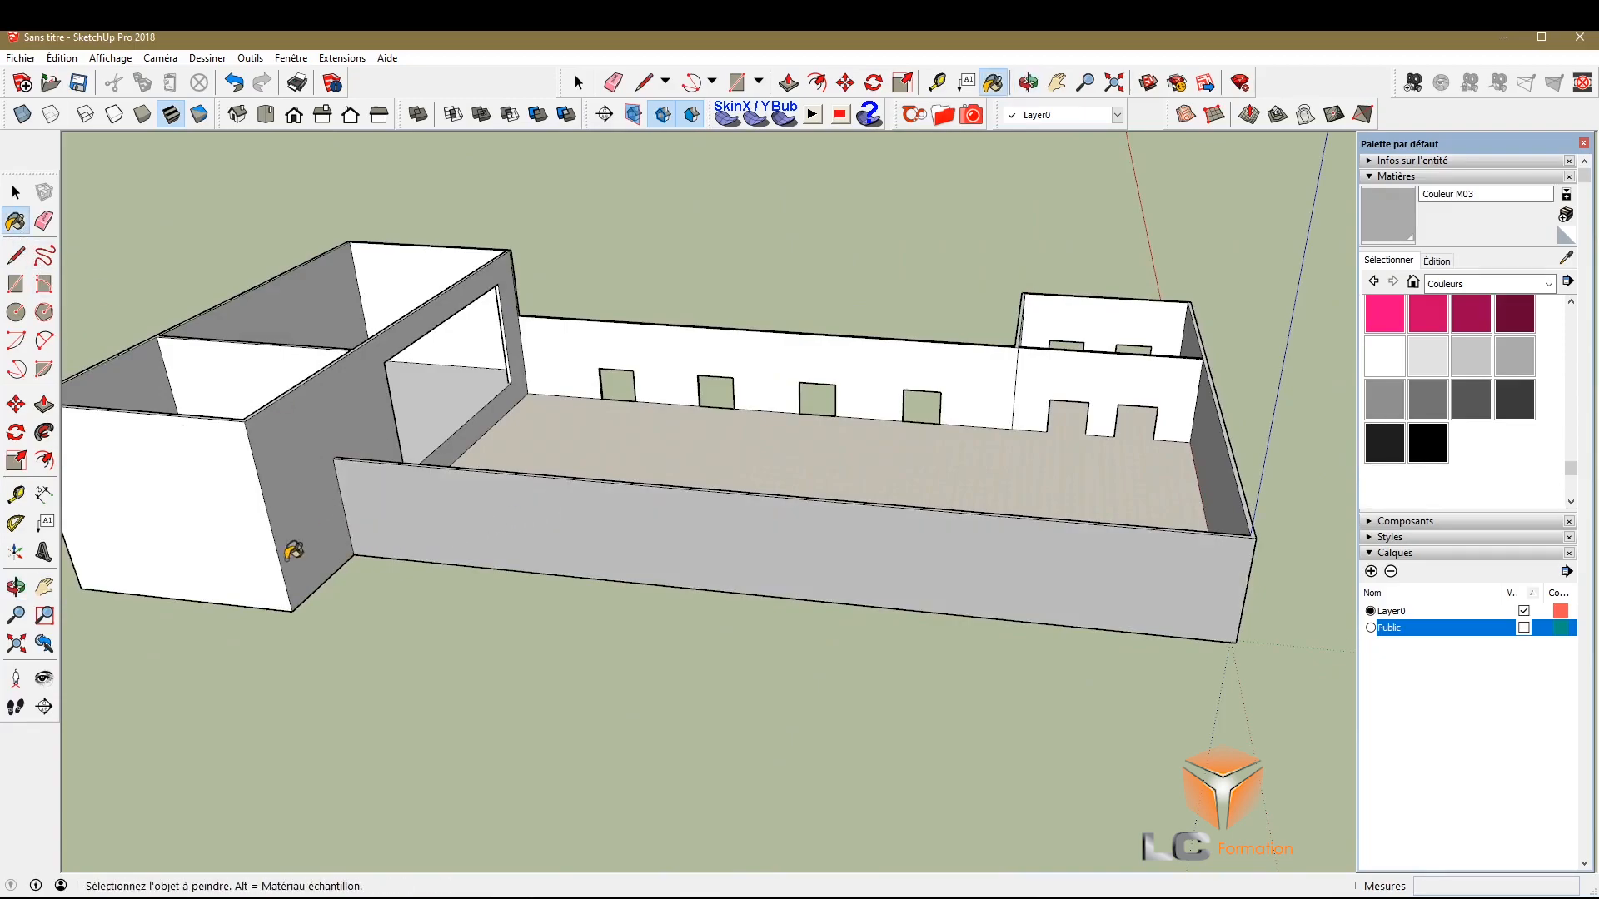
middle_click_drag(653, 521, 742, 536)
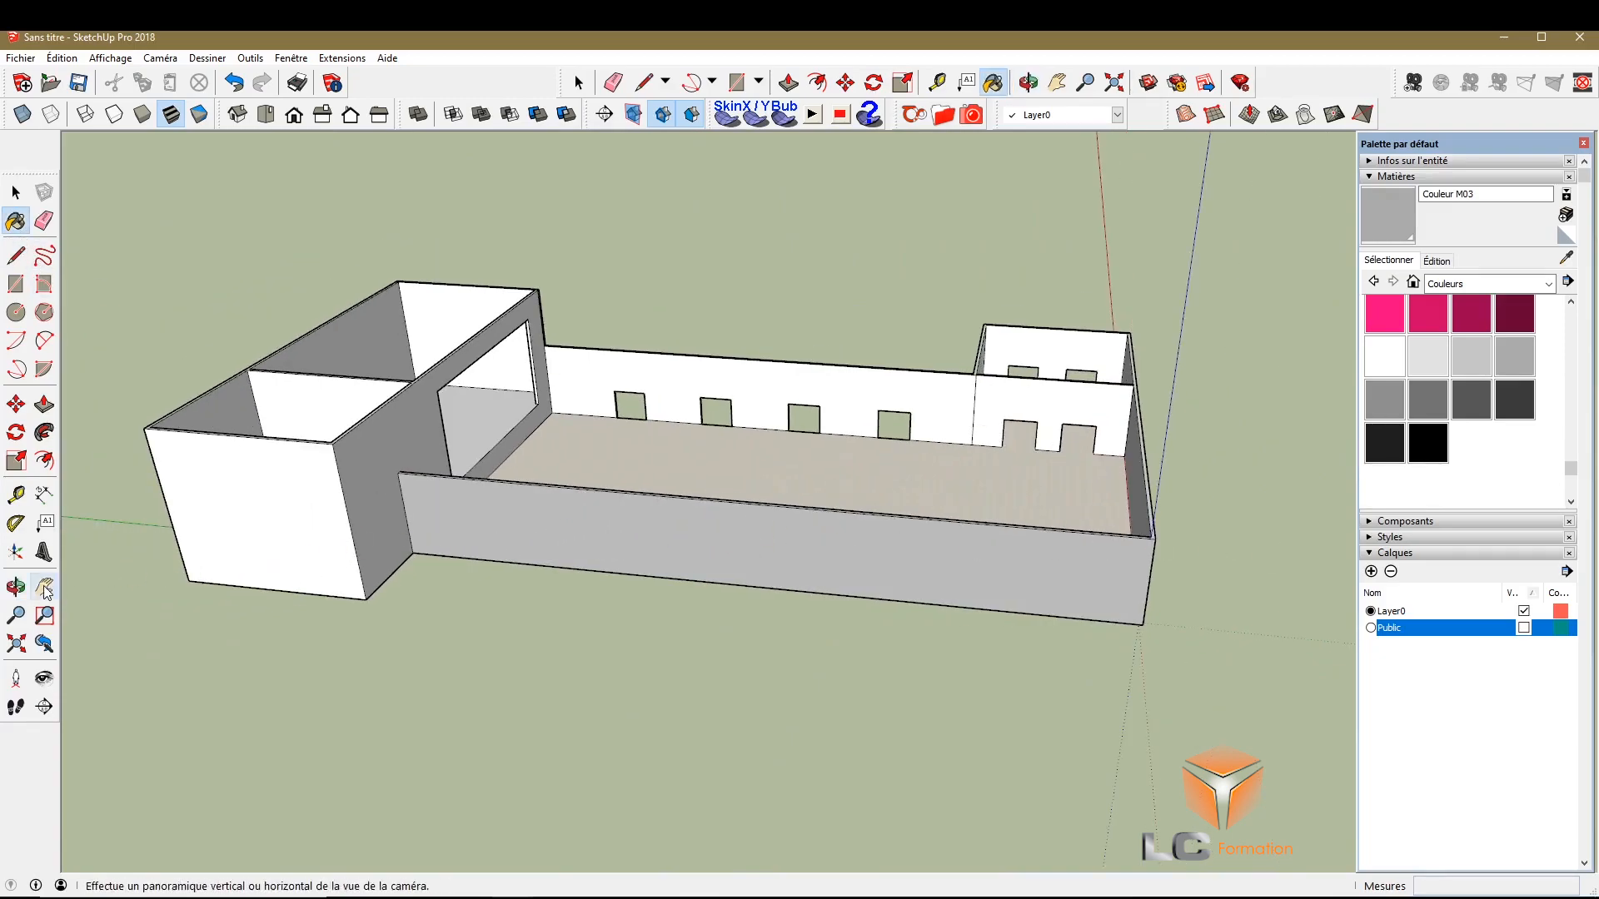
left_click(271, 510)
Paint the large rear exterior wall of the taller block with Couleur M03
left_click(15, 587)
left_click_drag(421, 521, 766, 429)
left_click(17, 219)
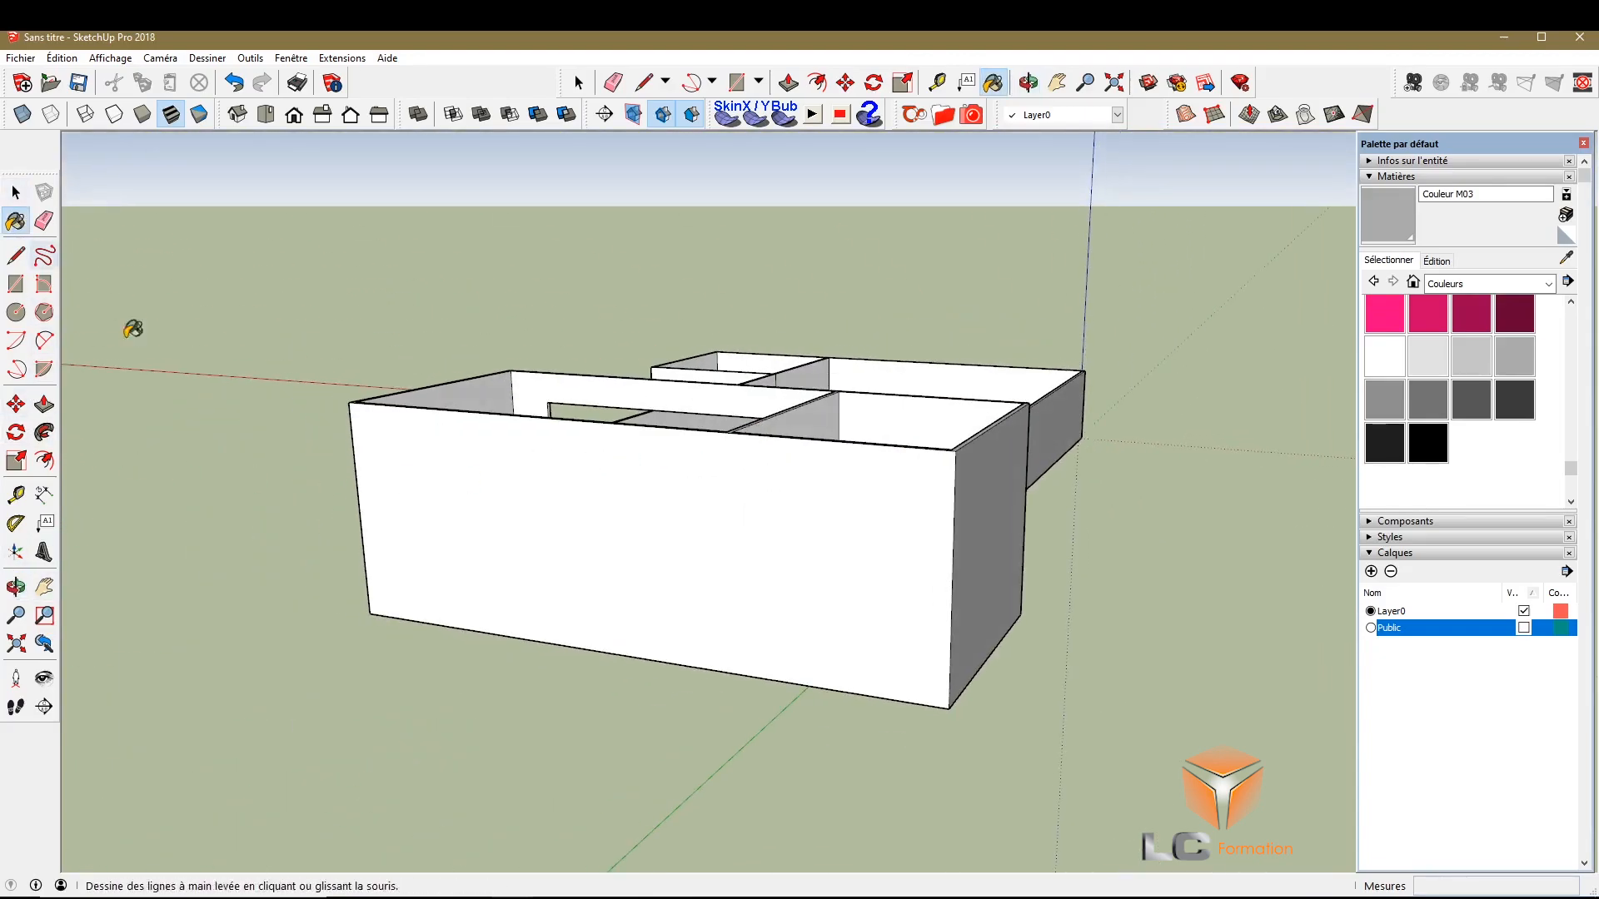
left_click(841, 624)
Paint the interior faces of the small room's and large room's end walls along the red axis with Couleur D01
left_click(15, 587)
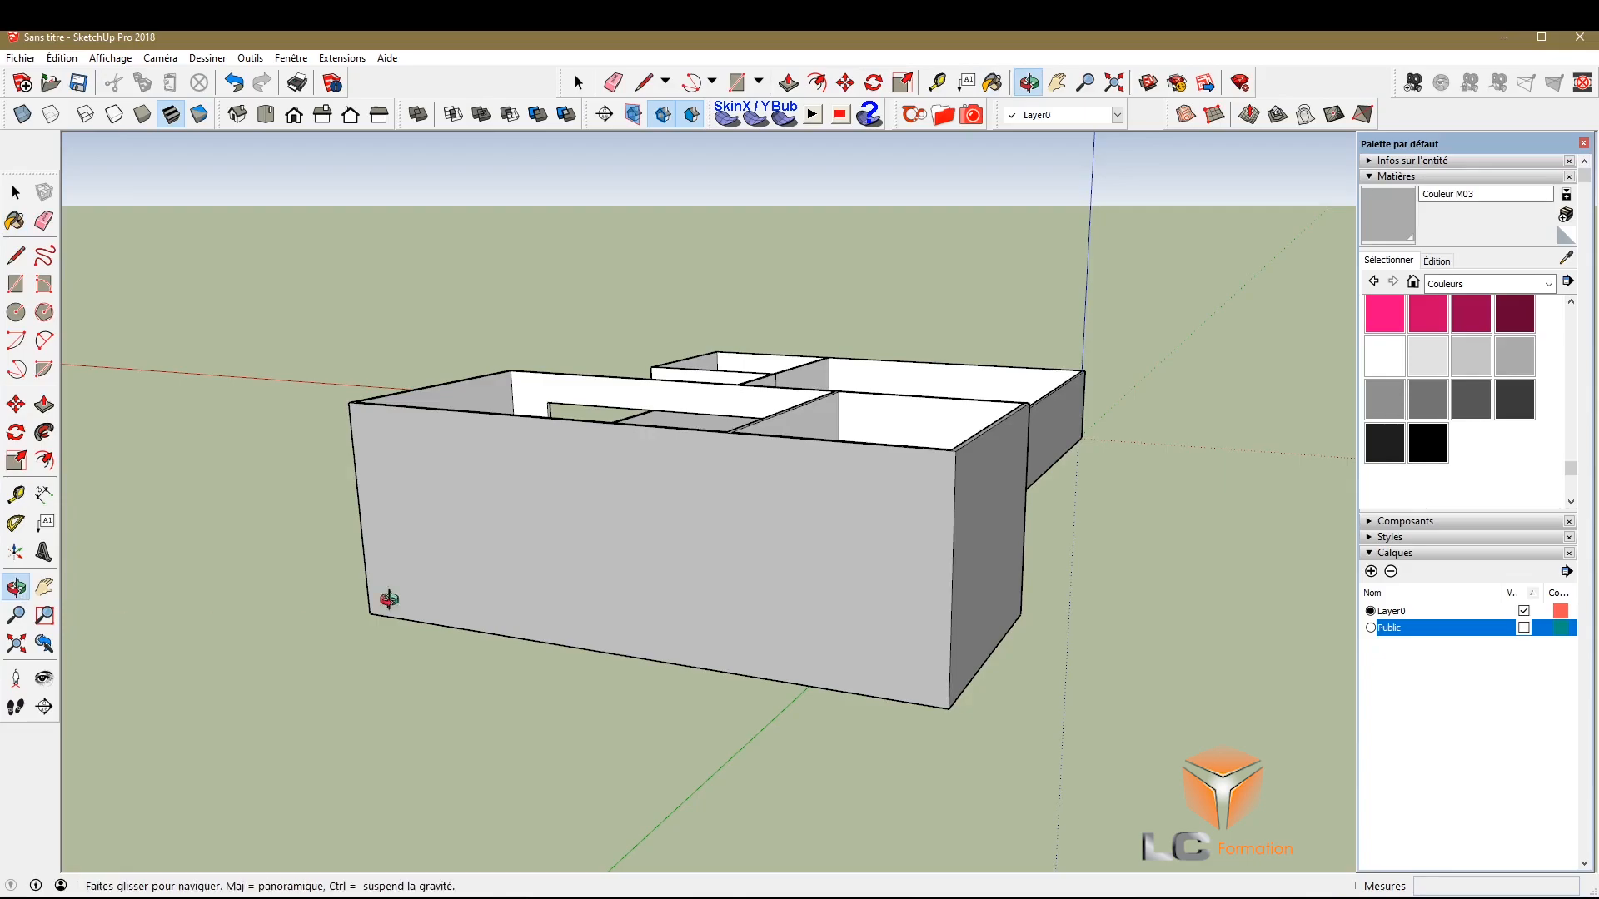
left_click_drag(303, 600, 1131, 639)
left_click_drag(971, 633, 507, 732)
left_click_drag(686, 671, 692, 346)
left_click_drag(962, 314, 699, 549)
scroll(541, 575, "down", 2)
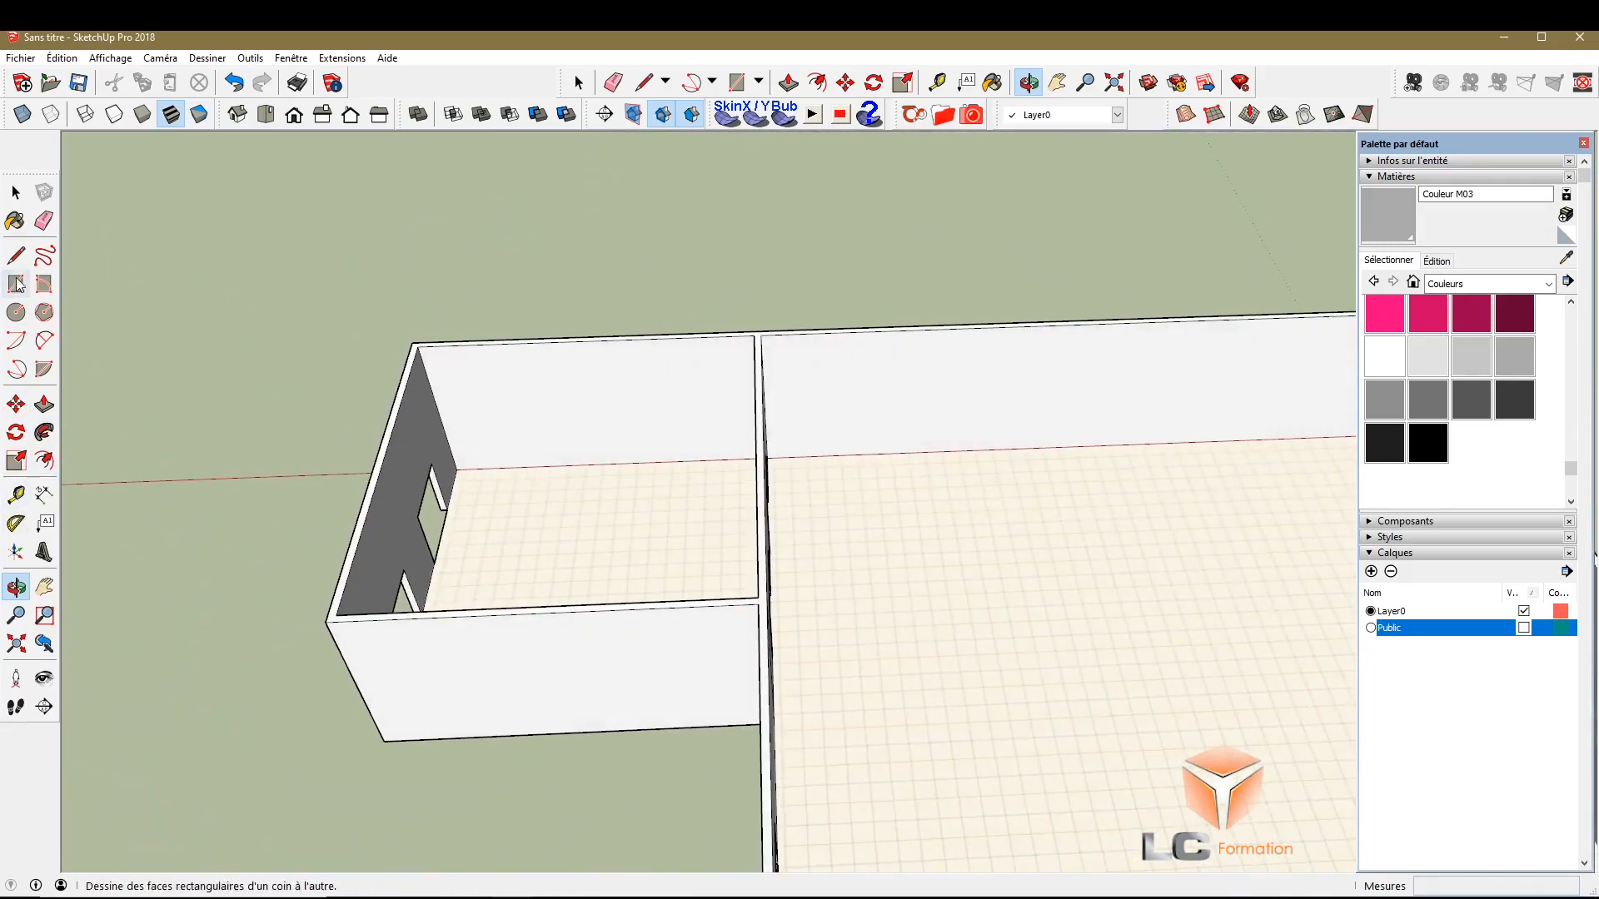
left_click(15, 220)
scroll(1467, 378, "up", 5)
scroll(1452, 424, "up", 6)
scroll(1451, 431, "up", 1)
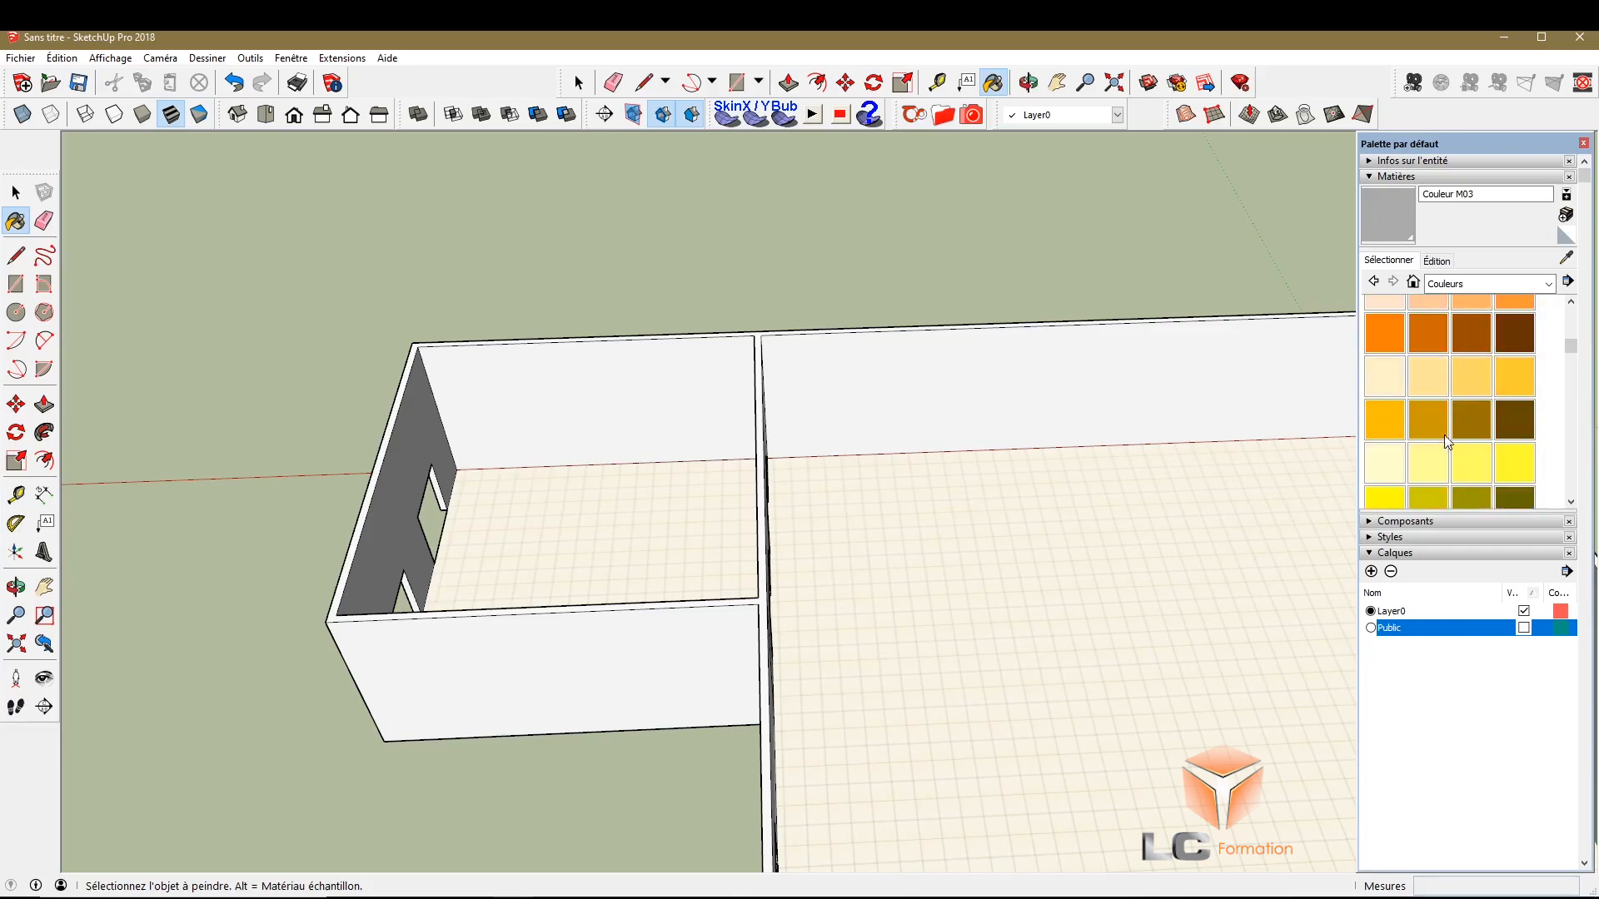
left_click(1385, 379)
left_click(796, 408)
left_click(660, 412)
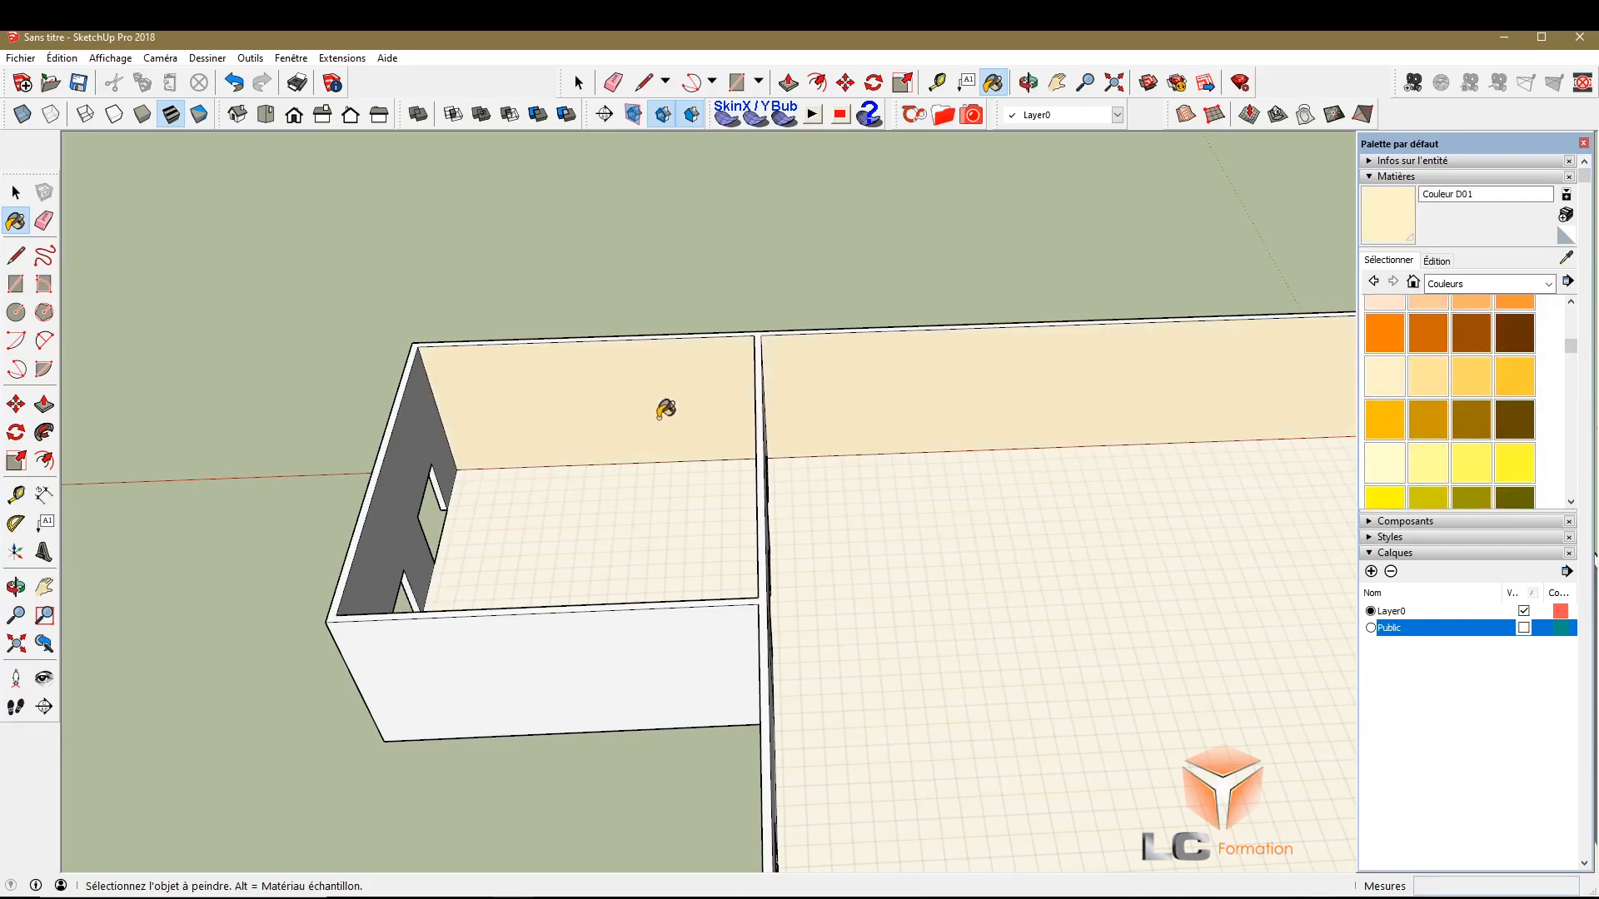
Paint the interior face of the large room's long wall without openings with Couleur D01
left_click(15, 586)
left_click_drag(833, 499, 210, 289)
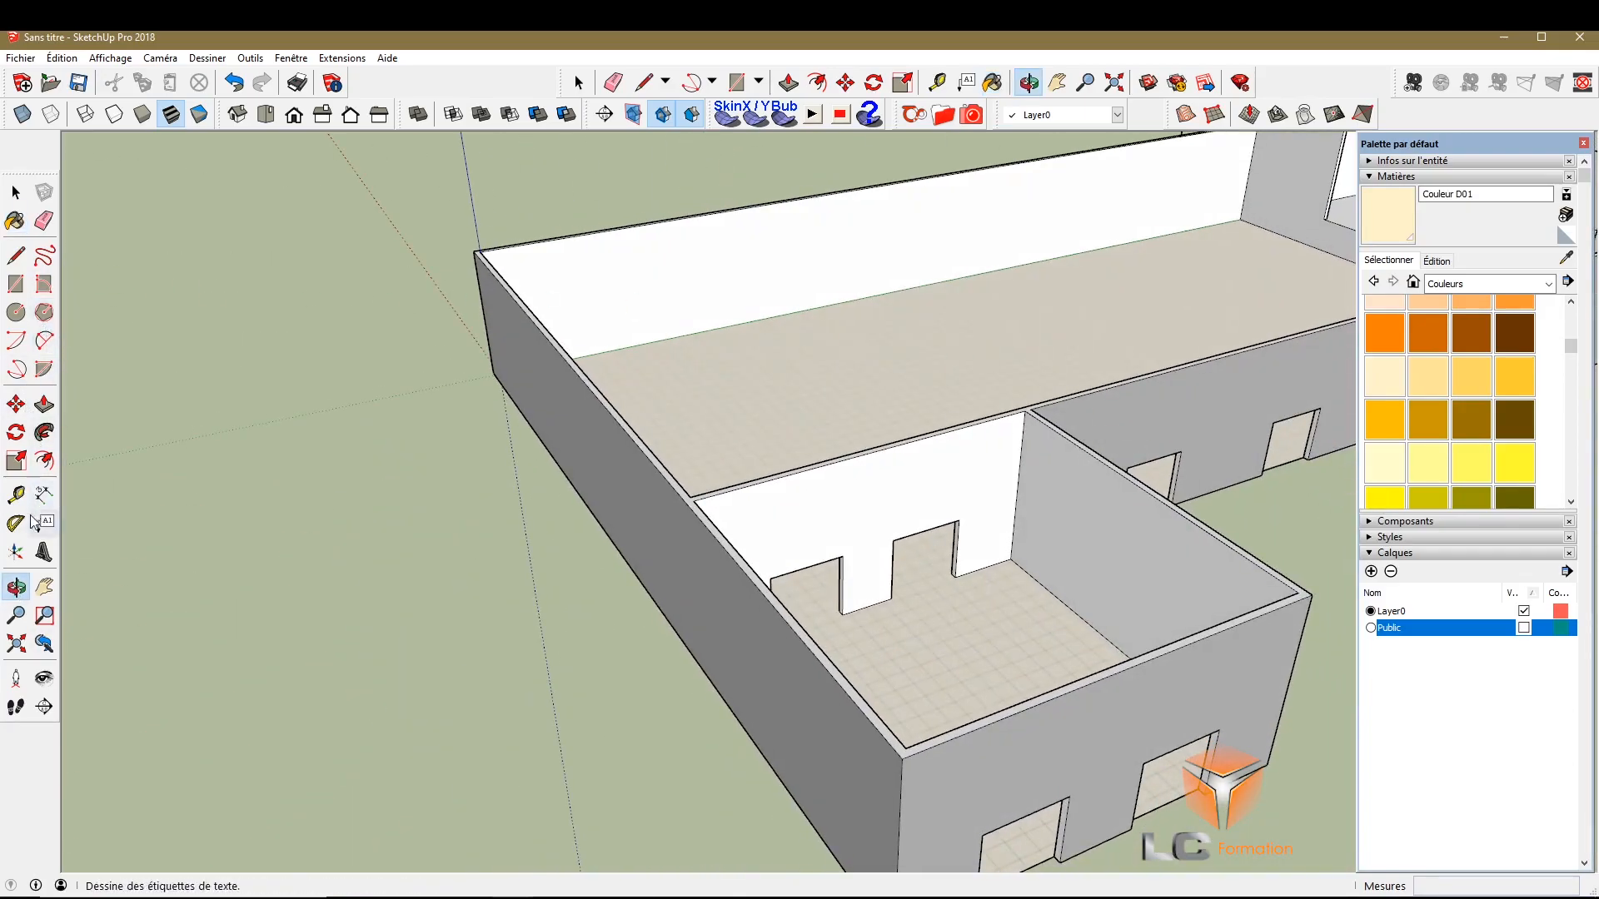
left_click(15, 222)
left_click(689, 271)
scroll(481, 643, "down", 5)
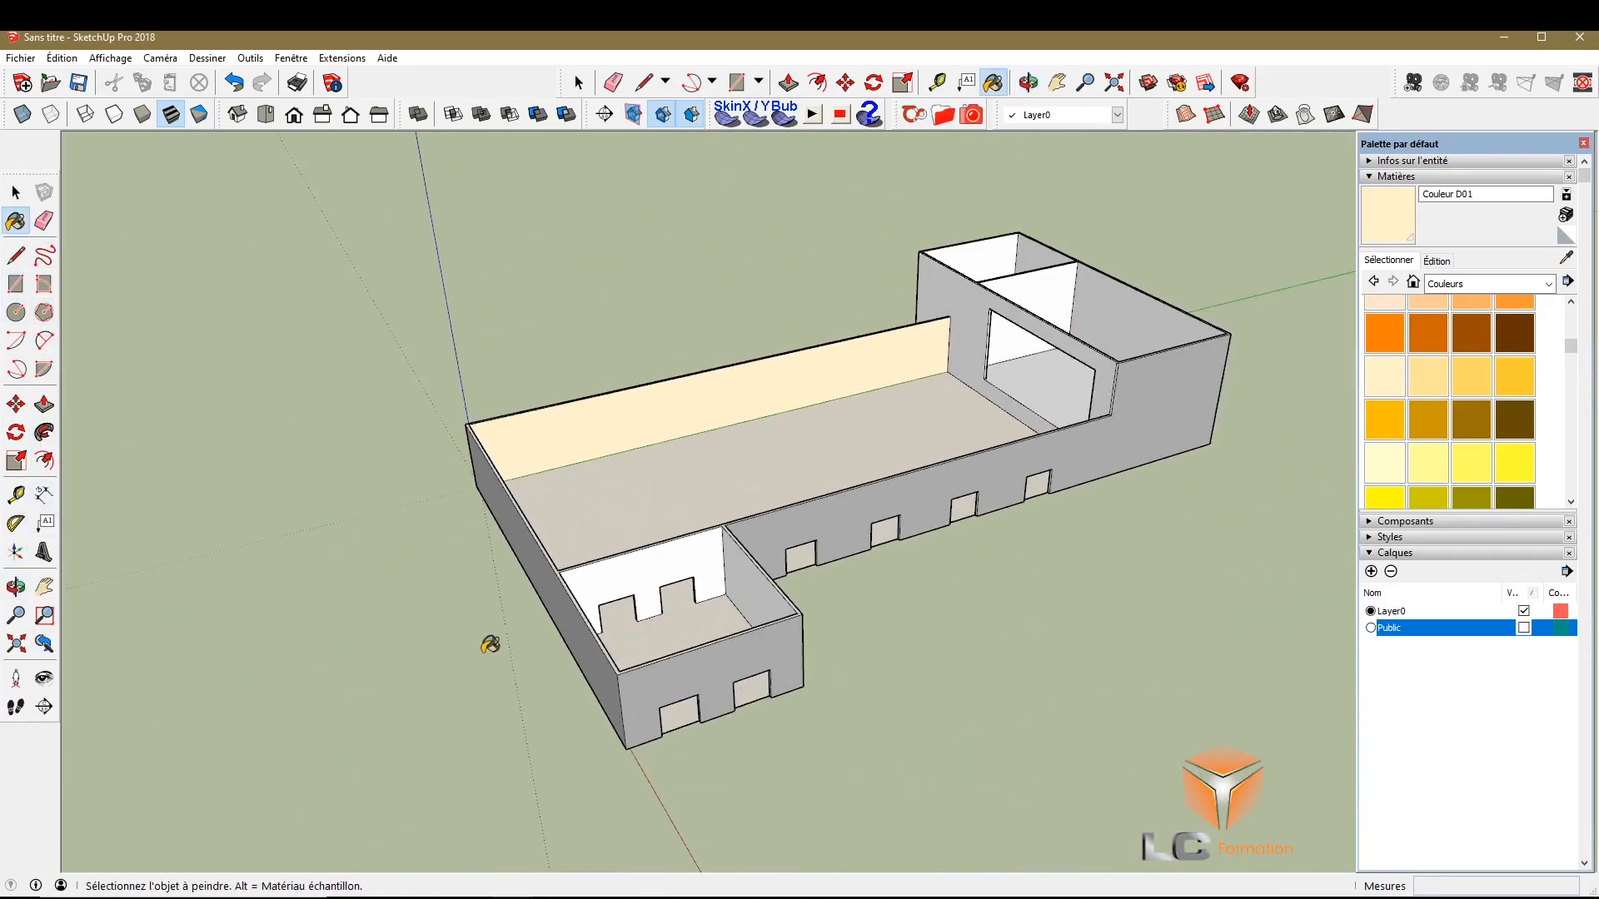
Draw two vertical lines, about 4,00 m long, from the long wall's top corners to the top edge of the taller block's wall
scroll(1019, 321, "up", 5)
left_click(15, 586)
mouse_move(208, 566)
left_mouse_down()
mouse_move(350, 545)
mouse_move(583, 466)
left_mouse_up()
left_click(16, 255)
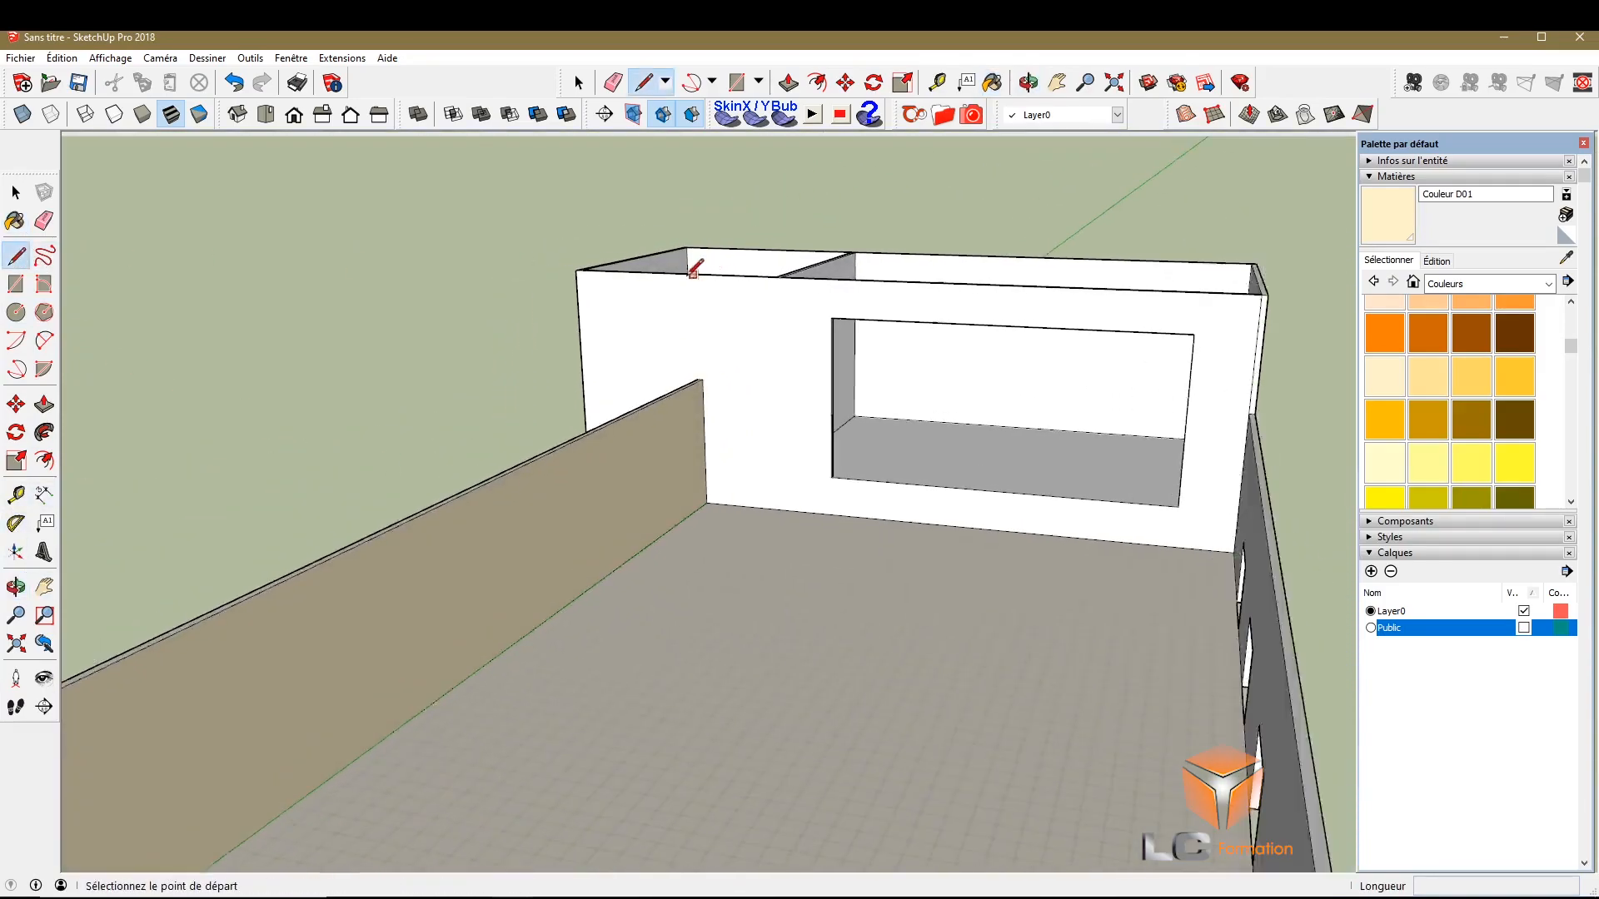
scroll(775, 515, "up", 3)
scroll(722, 459, "up", 3)
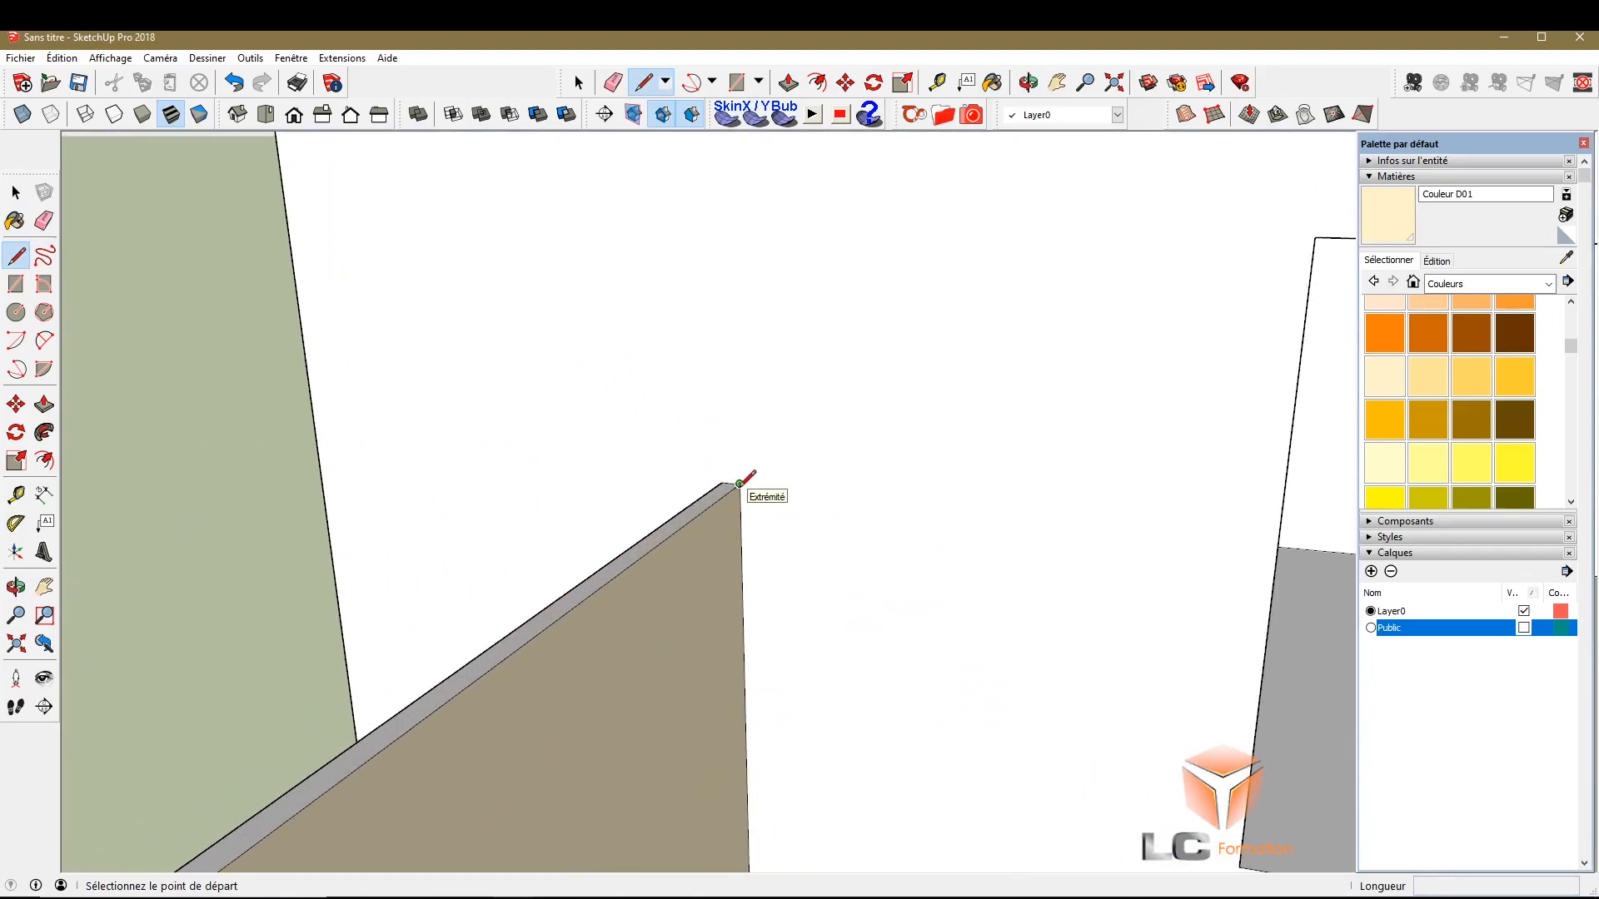
left_click(739, 483)
scroll(739, 483, "down", 5)
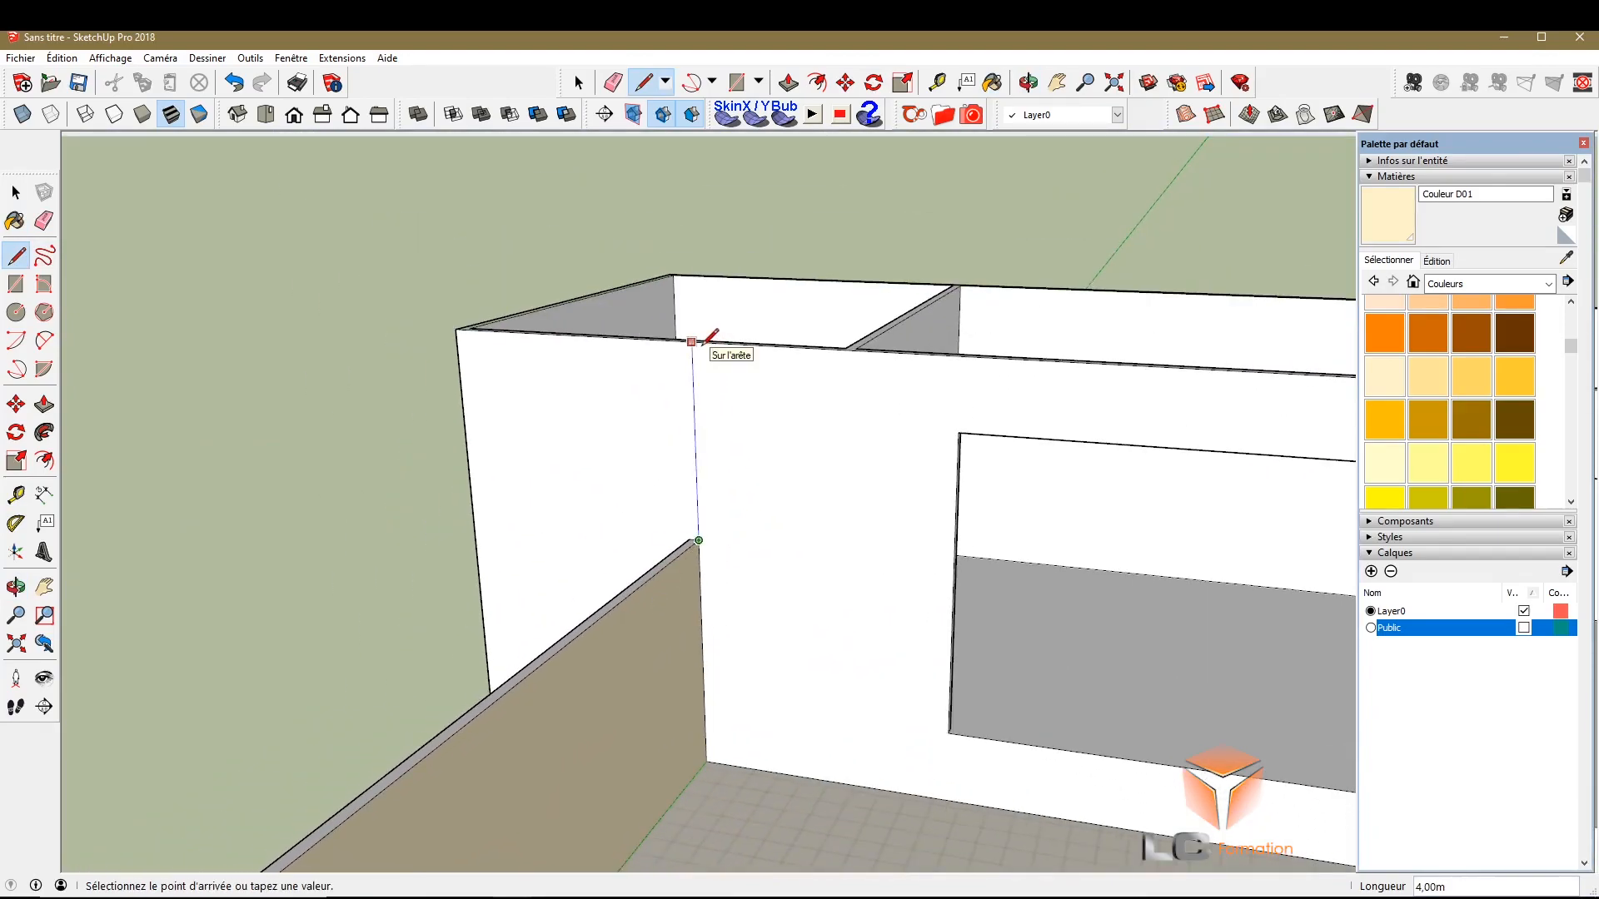
left_click(691, 341)
scroll(693, 545, "up", 2)
left_click(693, 559)
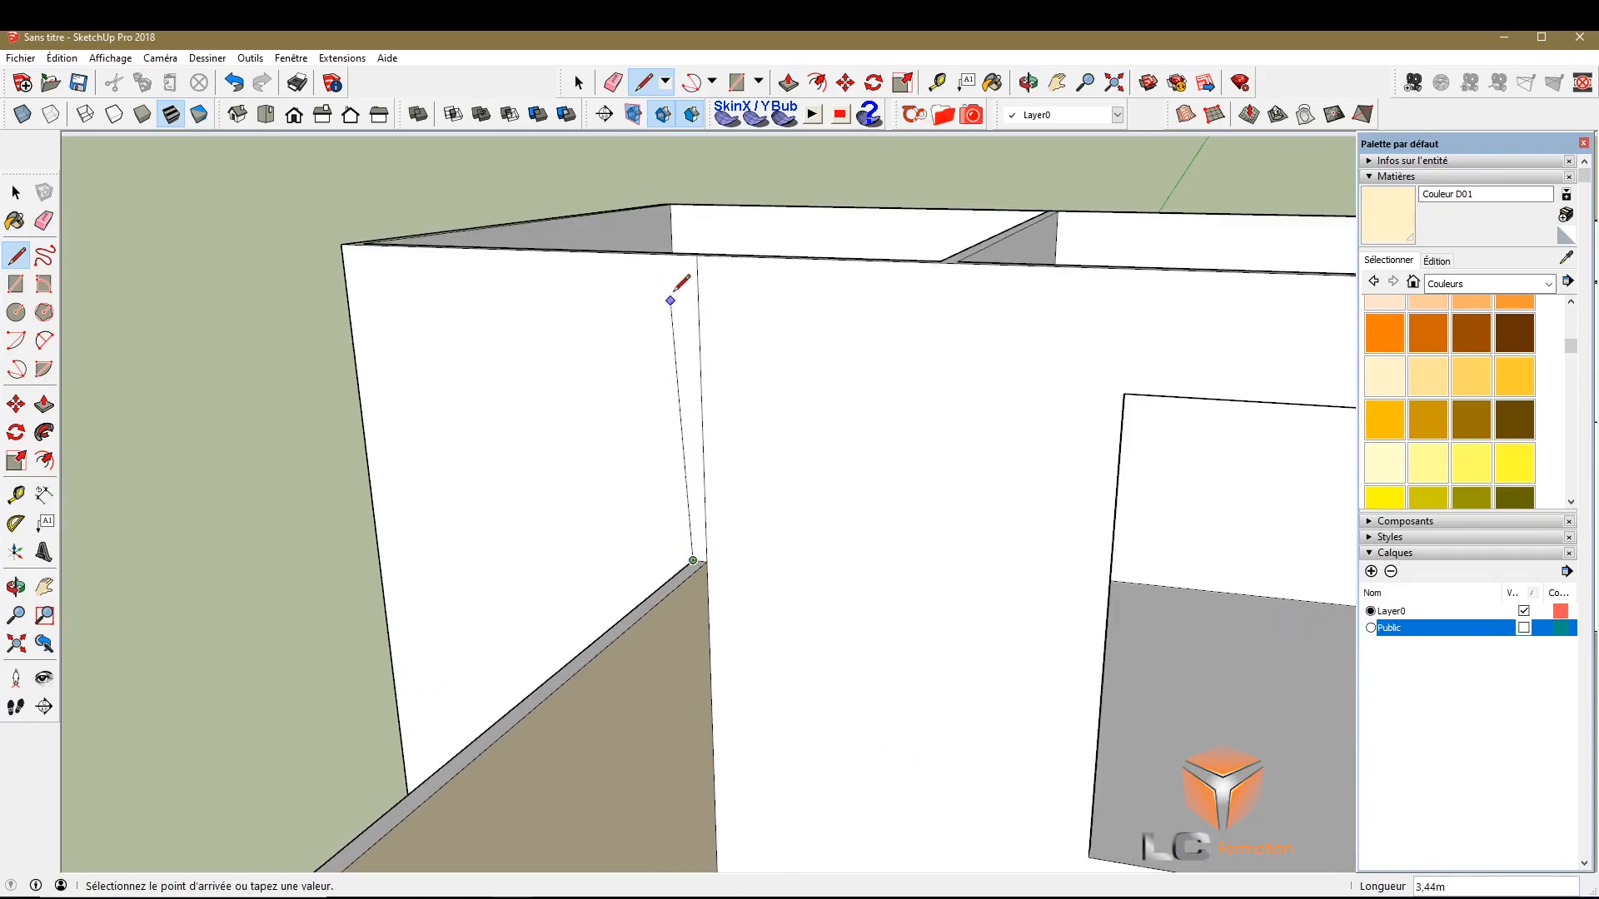
left_click(684, 256)
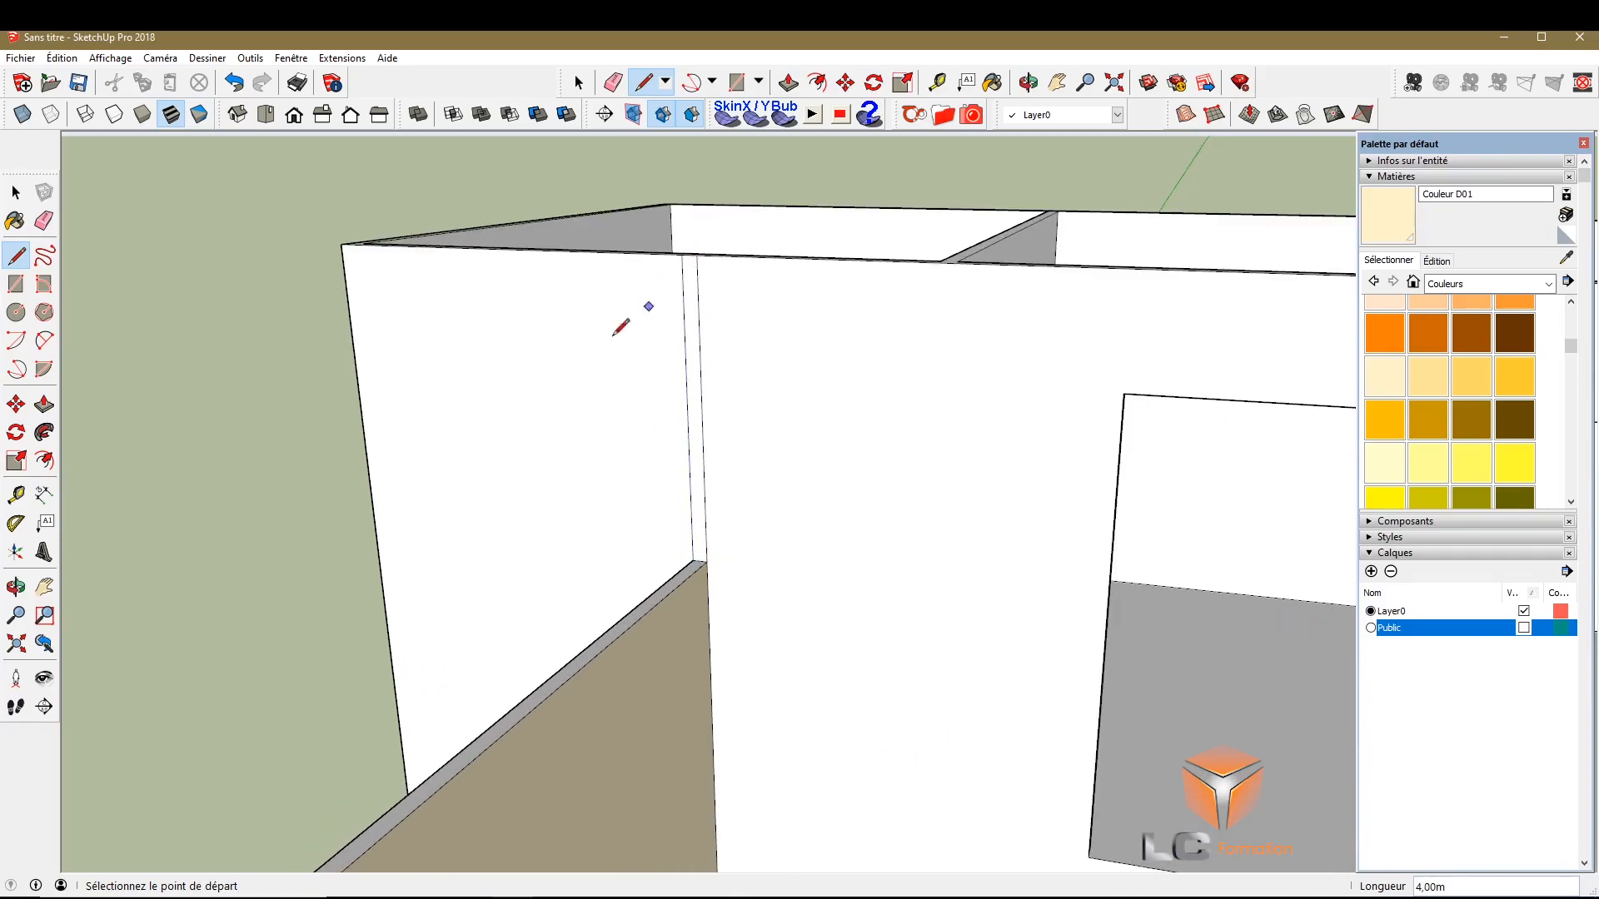
Extrude the narrow strip between the vertical lines about 1,82 m along the long wall, and delete the seam edge on its inner face
left_click(44, 404)
left_click(675, 459)
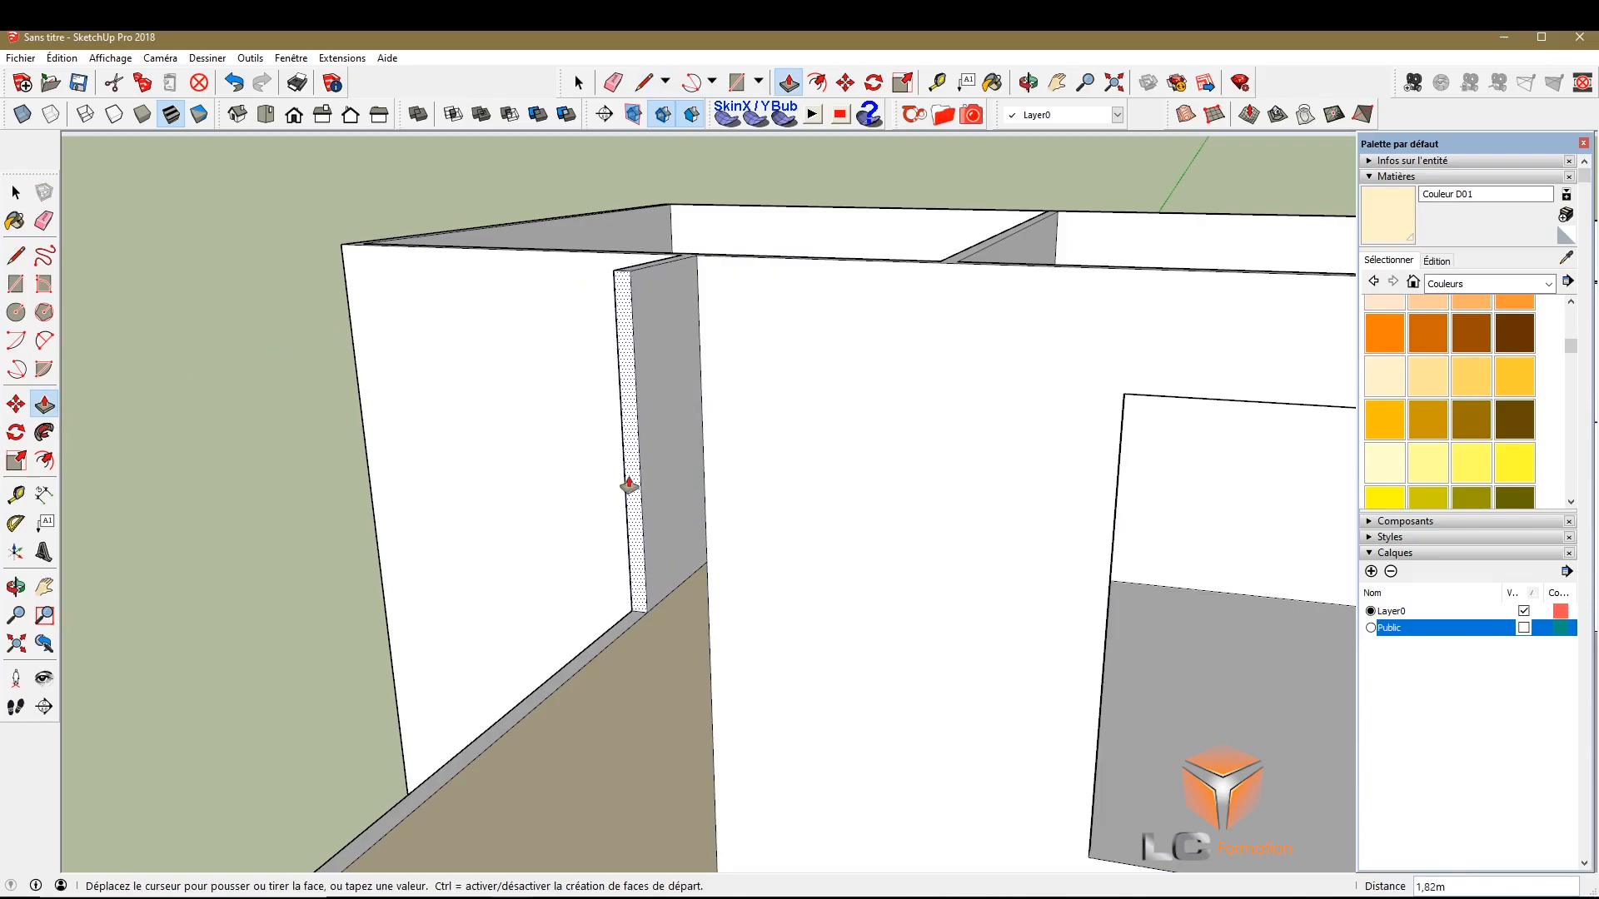
left_click(633, 480)
scroll(633, 481, "down", 2)
key("space")
left_click(673, 549)
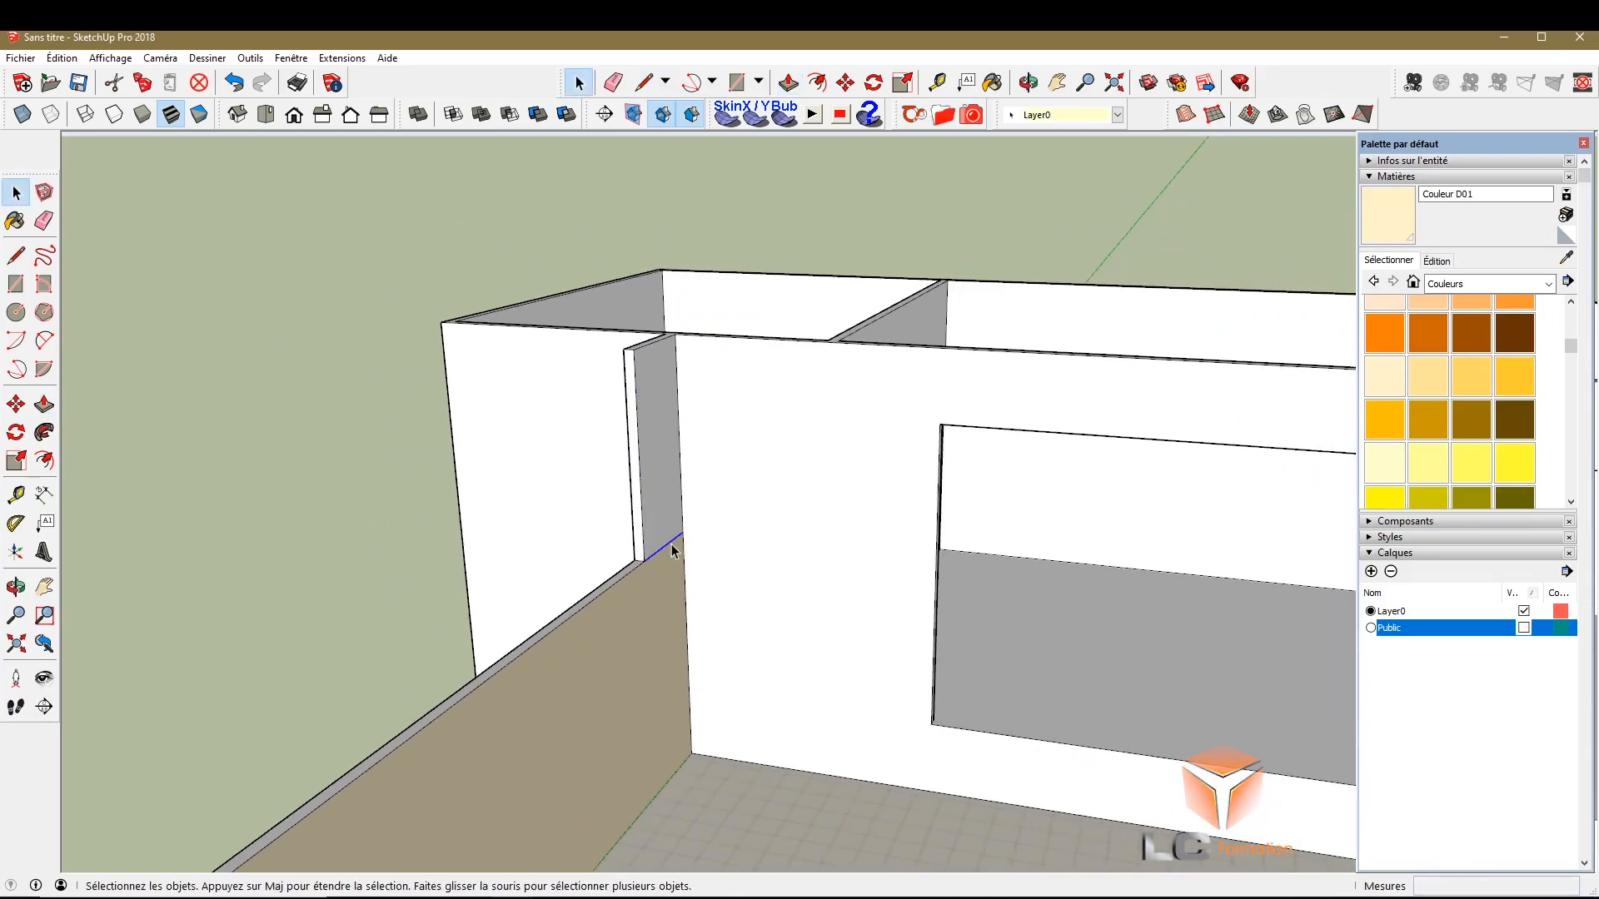
key("Delete")
scroll(666, 498, "down", 1)
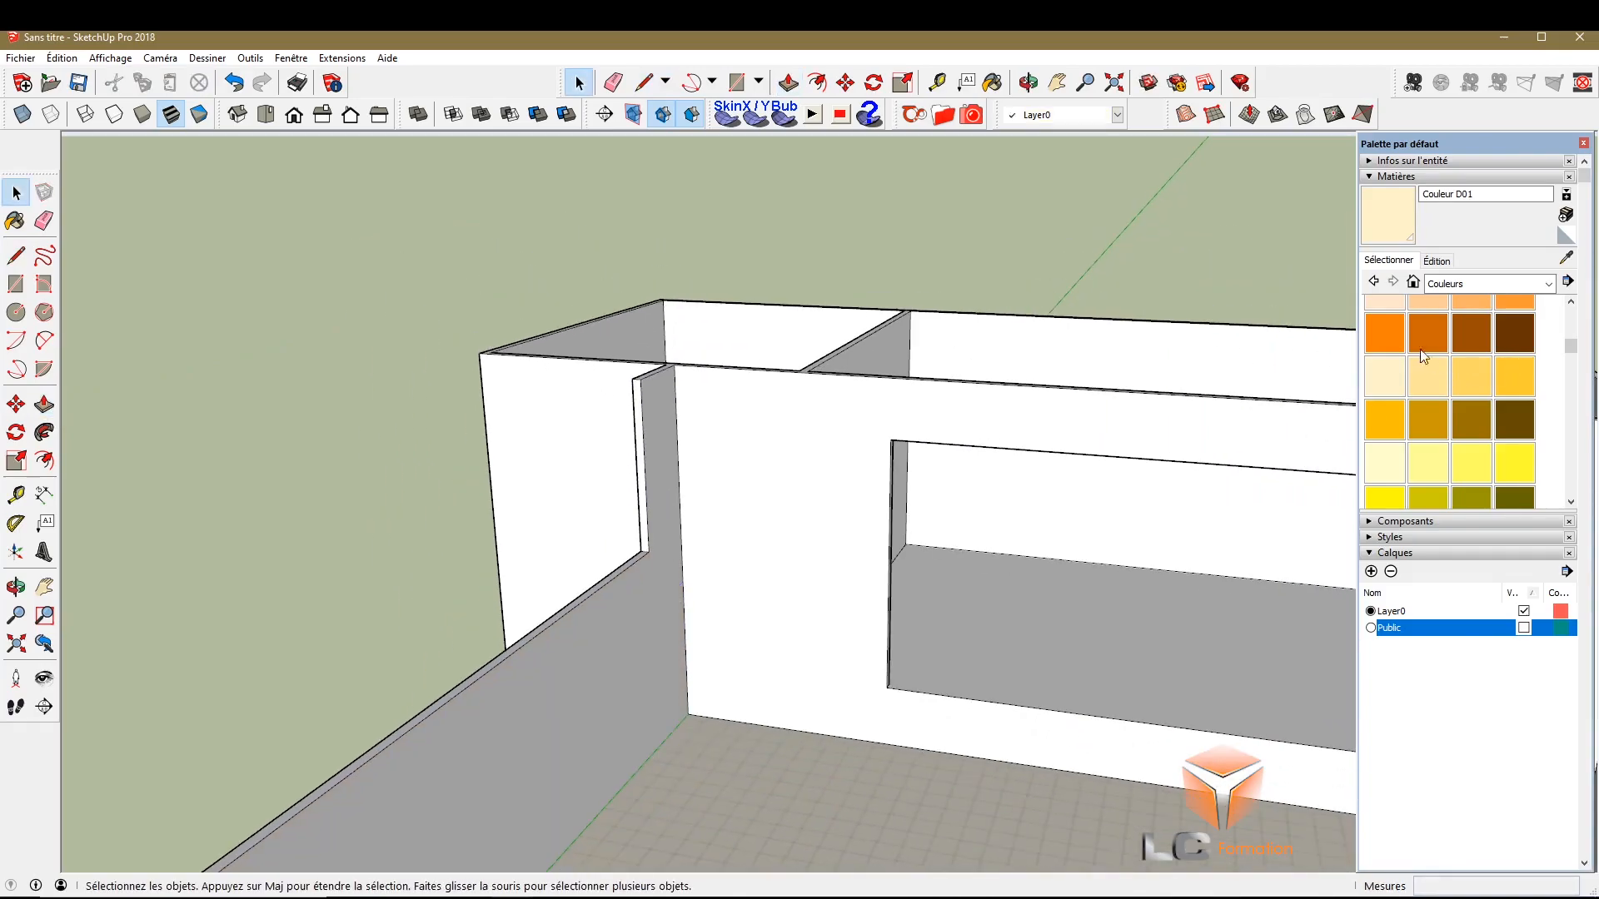
Paint the extended long wall's inner face and the adjoining wall with the large opening in Couleur D01
left_click(1389, 375)
left_click(671, 542)
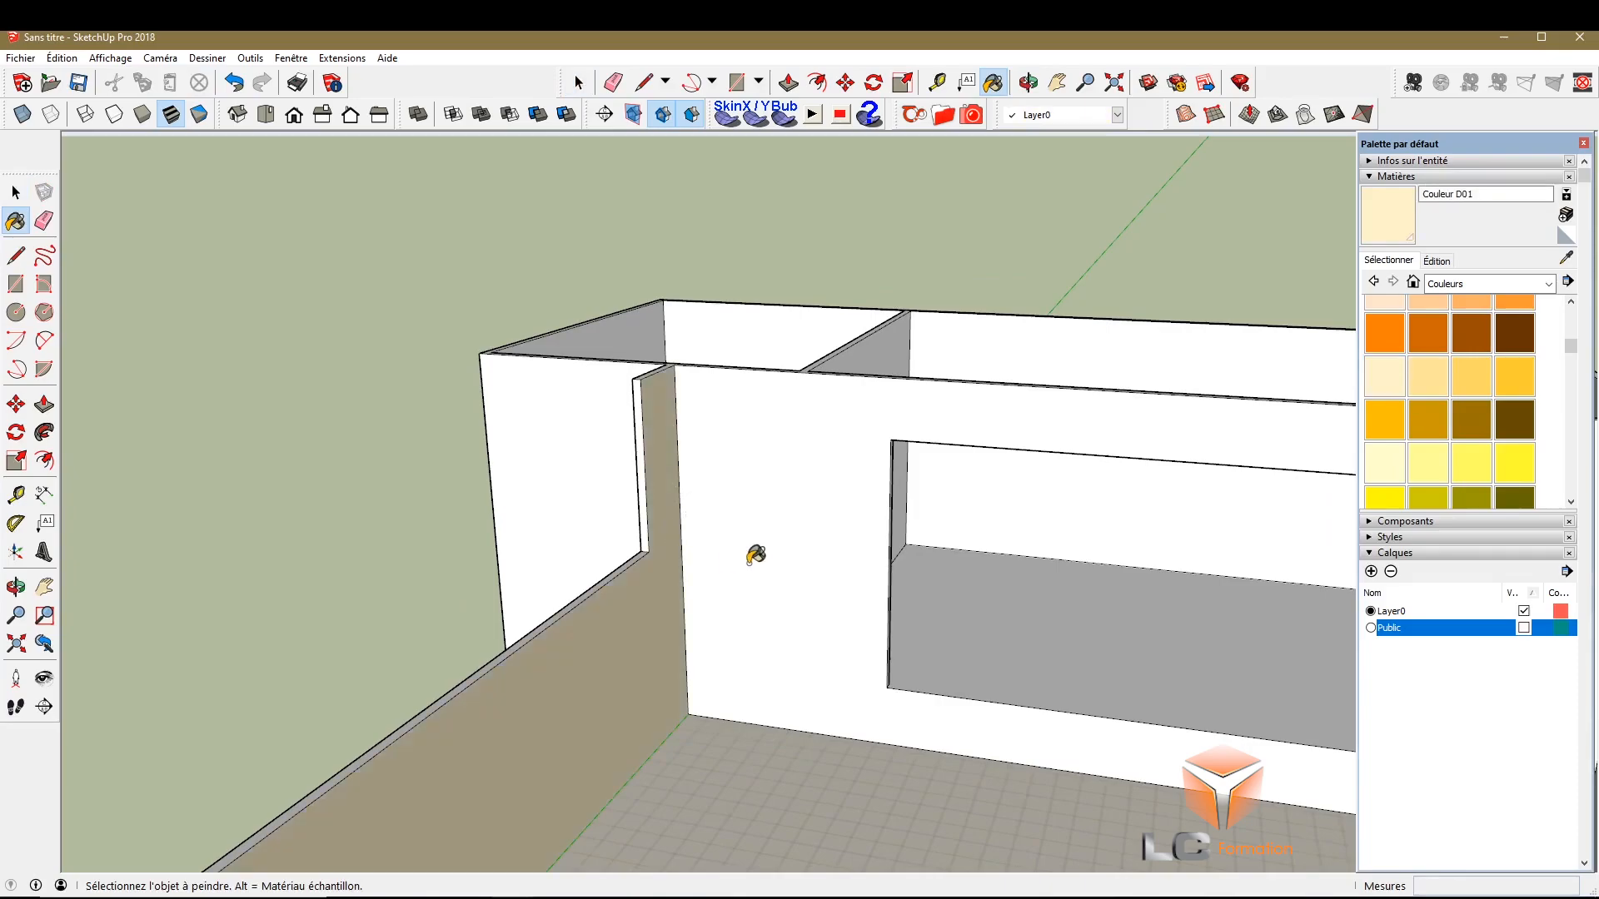
left_click(746, 556)
Examine the raised wall section and the taller block from the outside
scroll(716, 508, "down", 3)
key("o")
left_click_drag(180, 514, 761, 606)
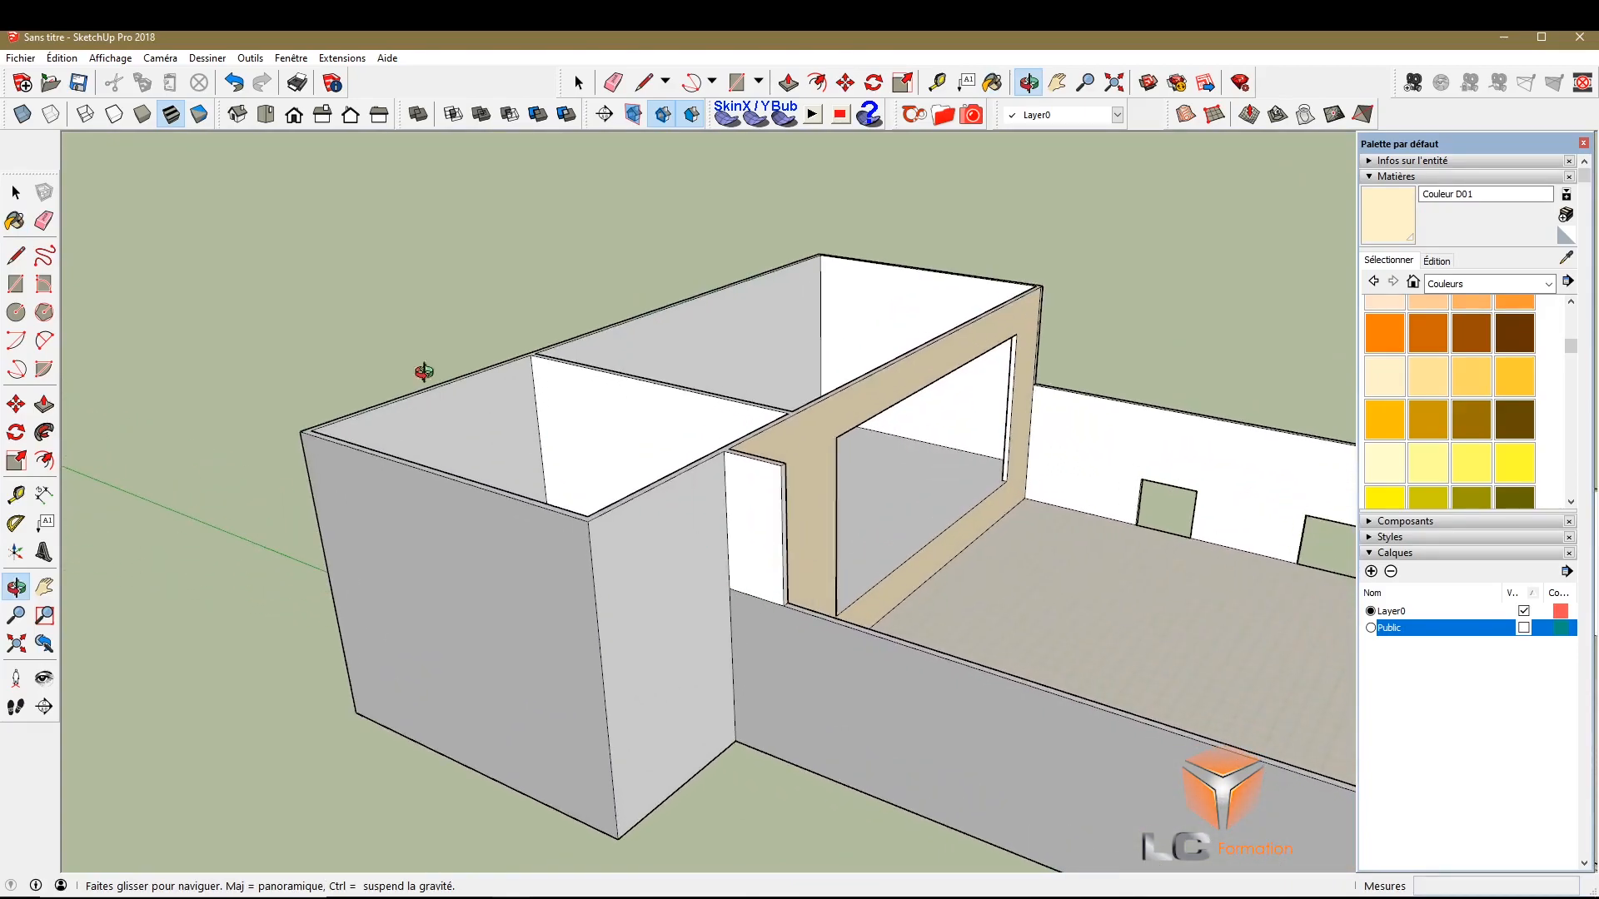
scroll(546, 507, "down", 3)
scroll(689, 468, "up", 6)
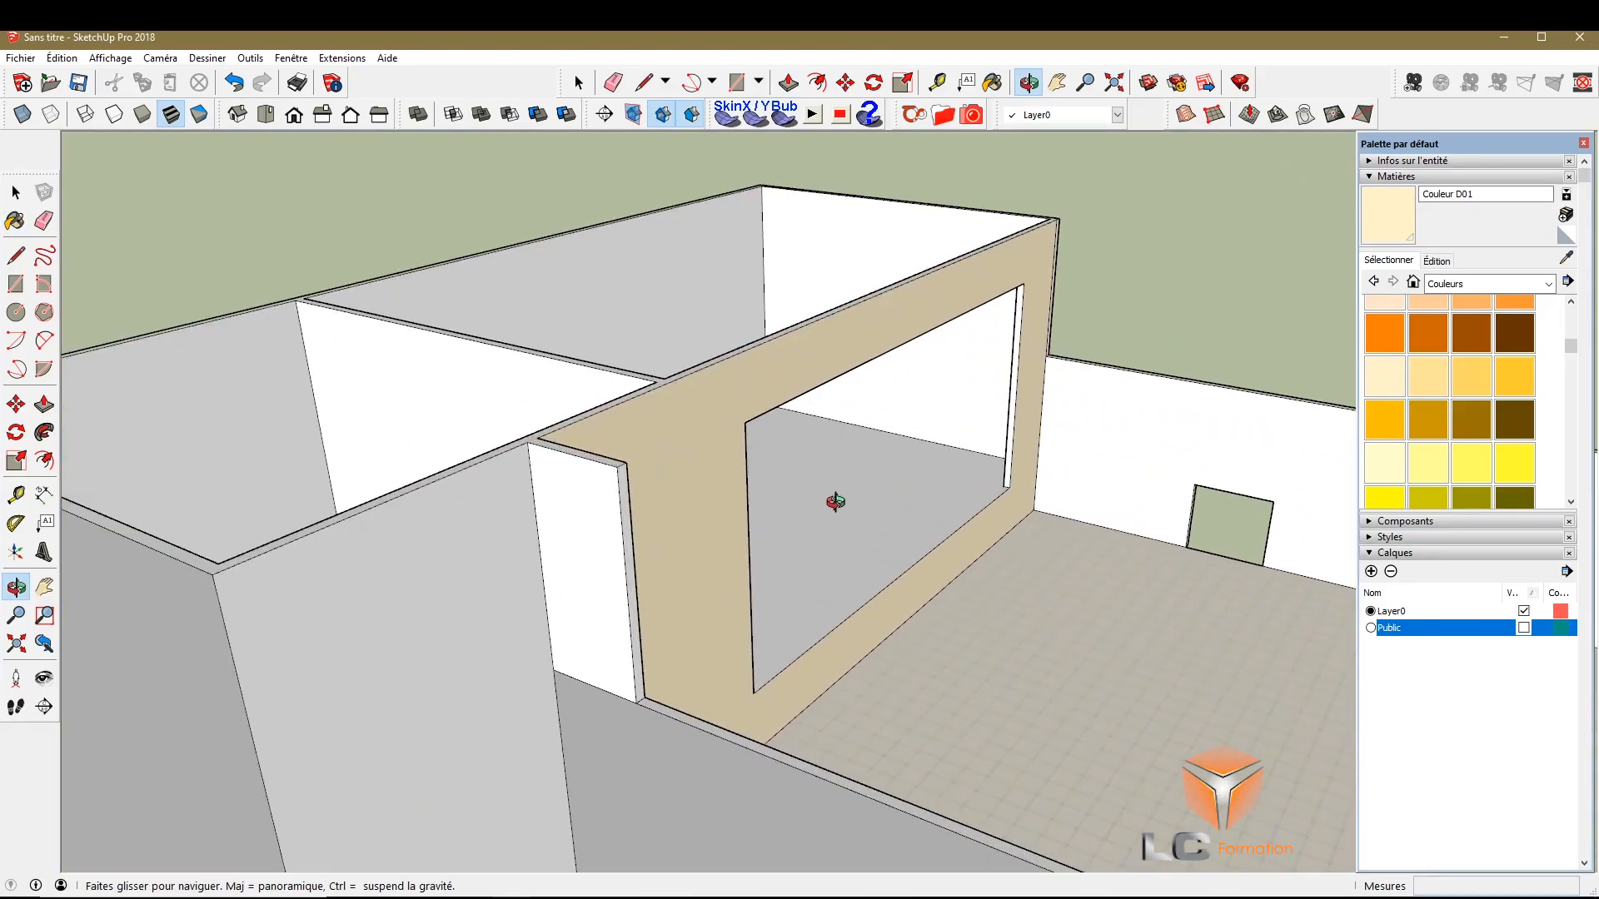
scroll(833, 496, "down", 5)
scroll(733, 533, "up", 3)
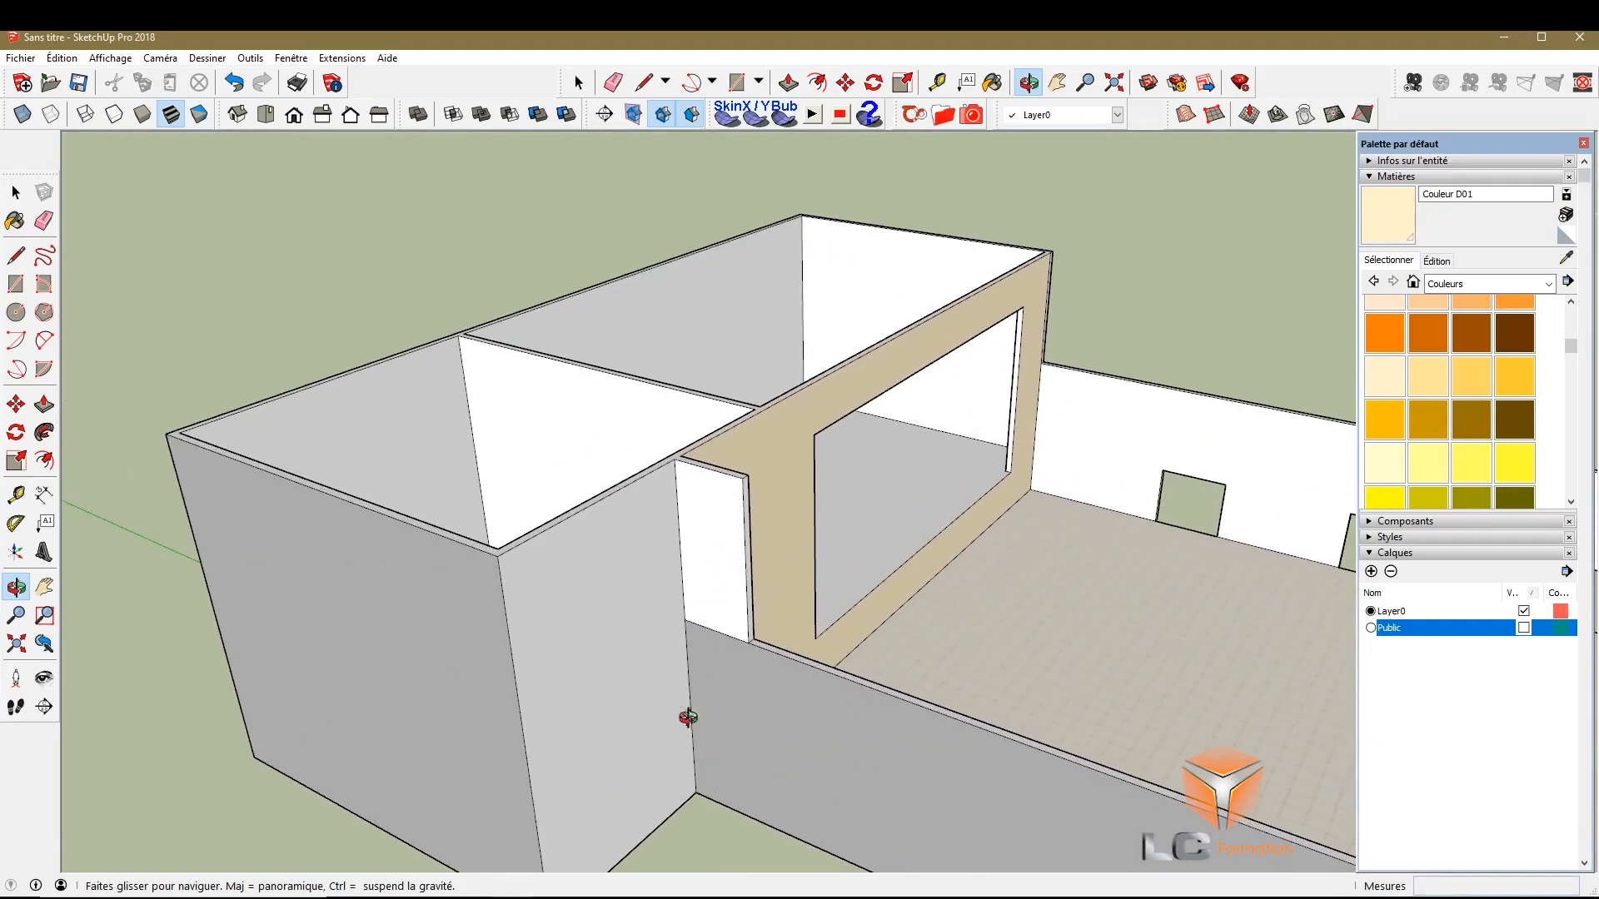
scroll(687, 670, "up", 3)
Paint the white outer face of the raised wall section in Couleur M03, sampled from the adjoining outer wall
scroll(1490, 460, "down", 5)
scroll(1511, 418, "down", 3)
scroll(1517, 441, "up", 3)
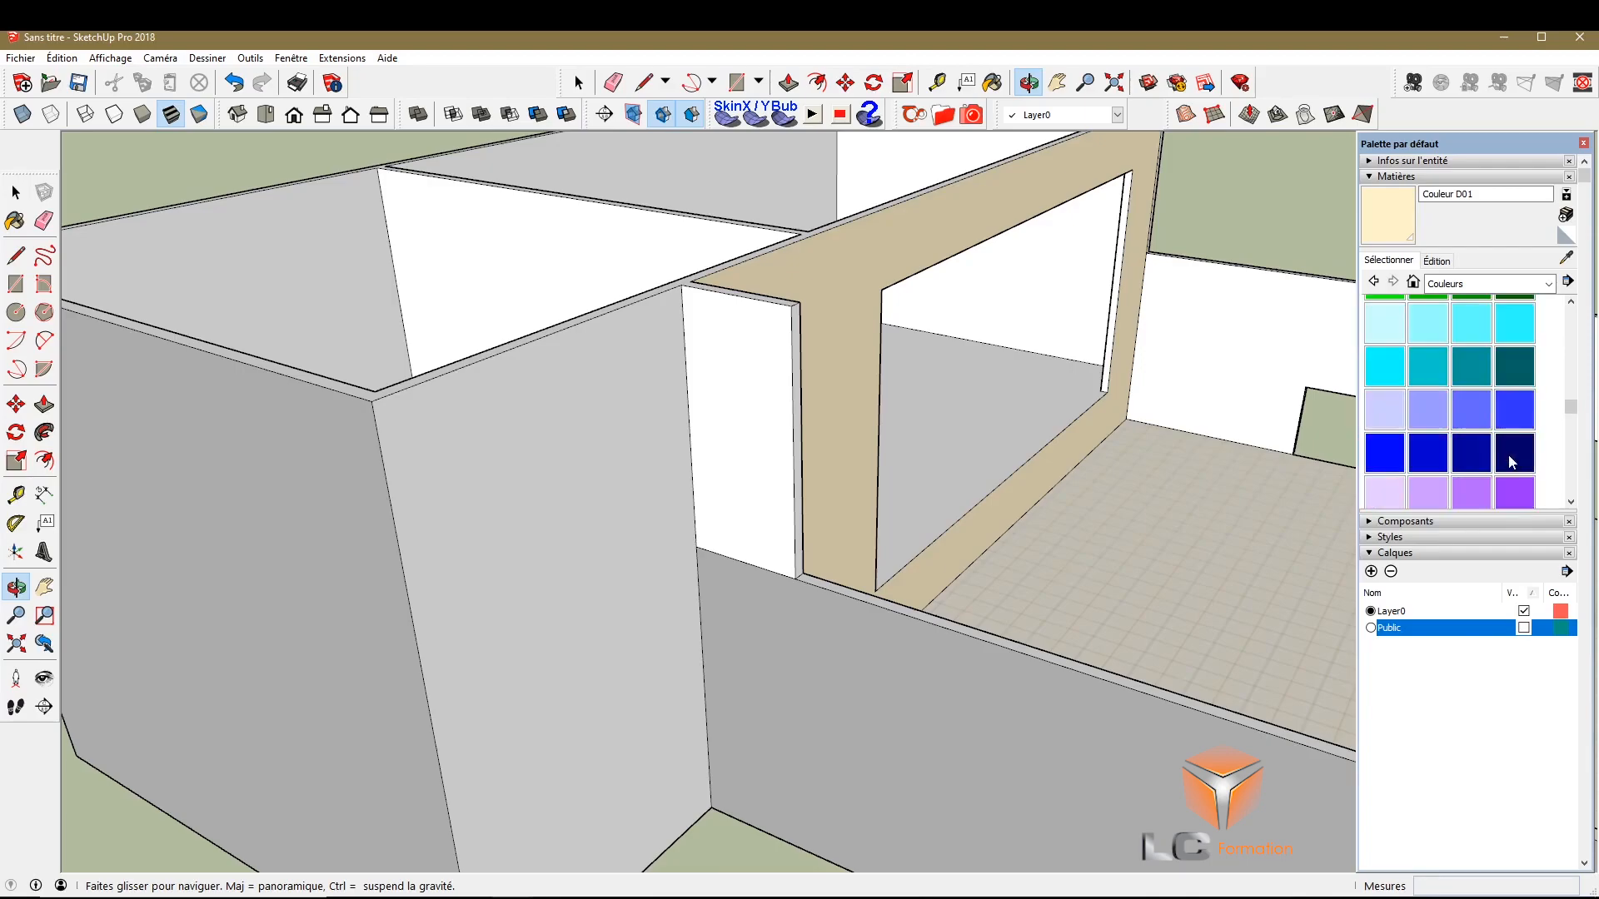
left_click(1567, 260)
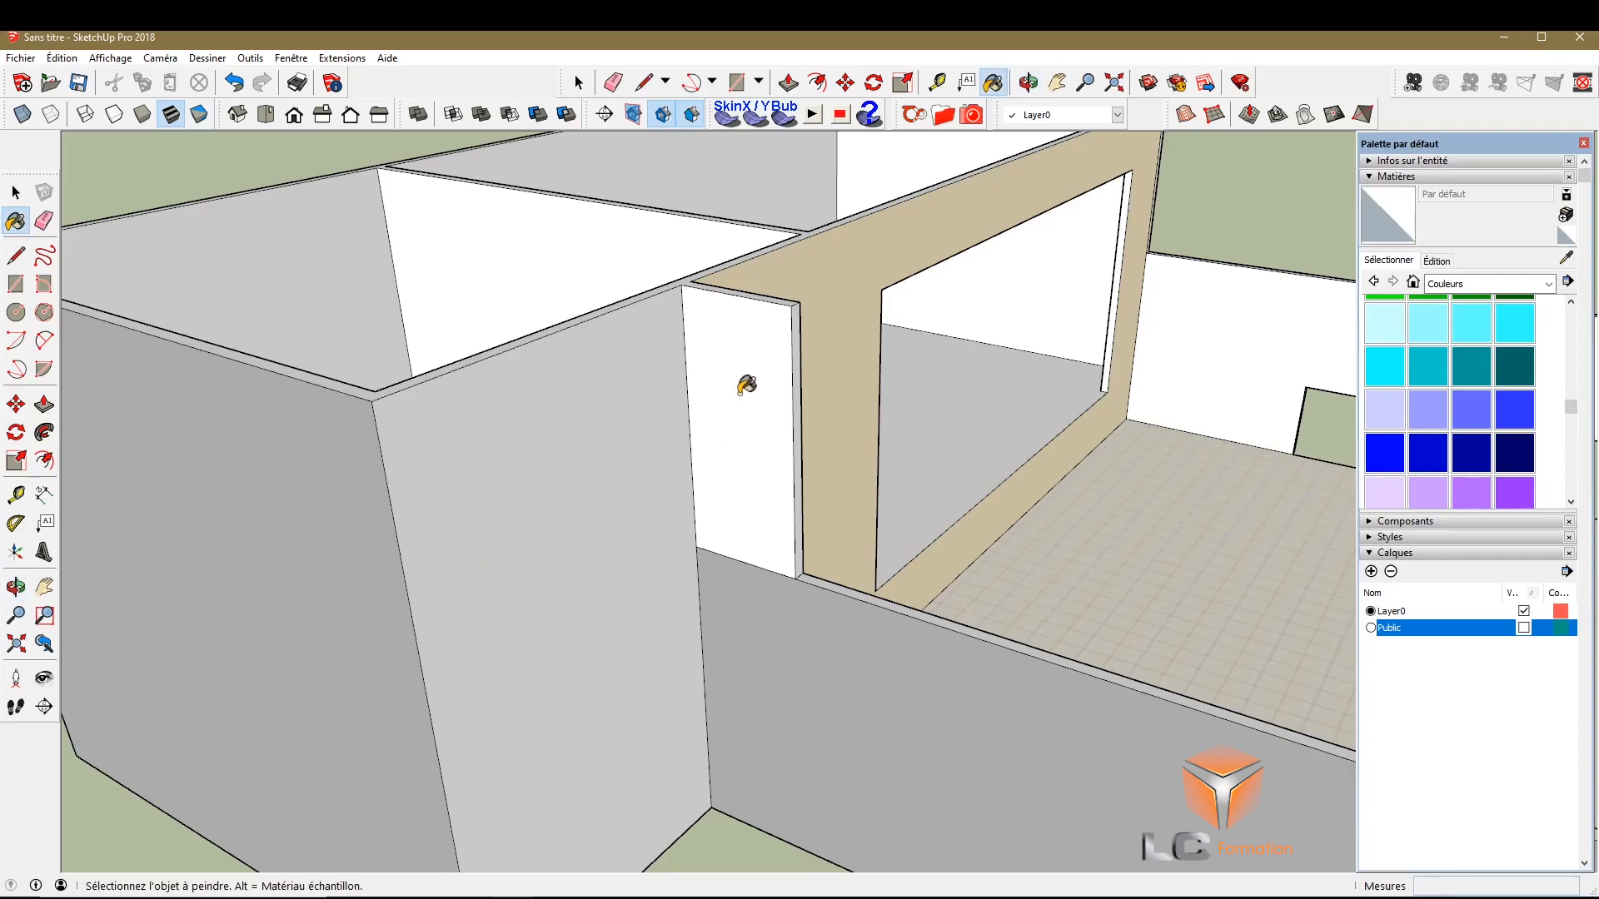
scroll(760, 443, "up", 3)
key("space")
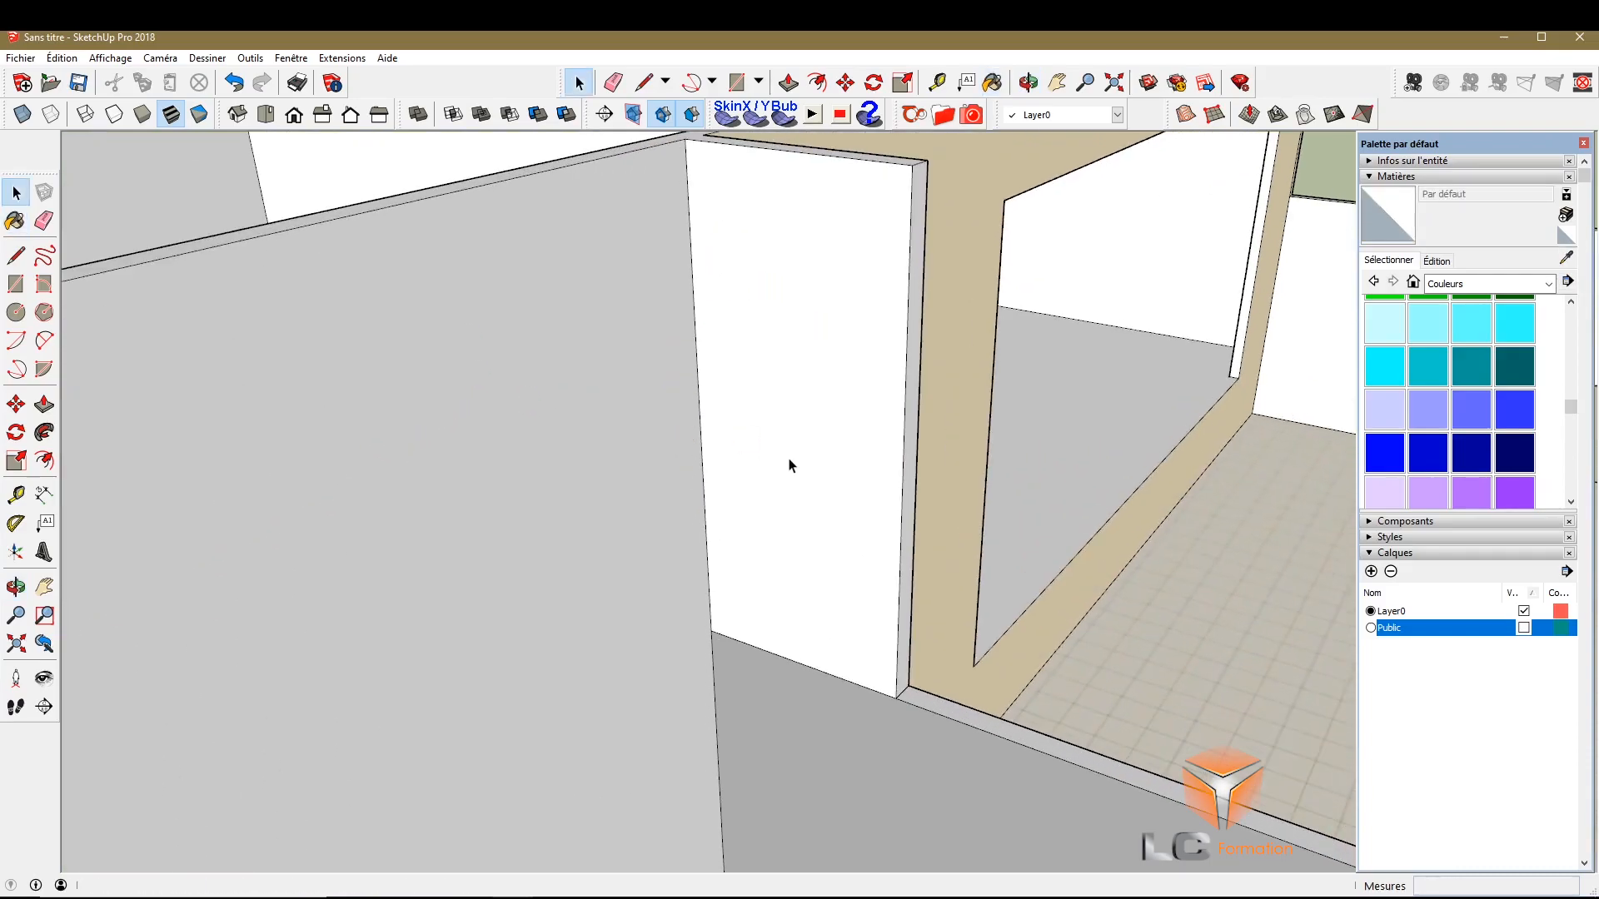
left_click(785, 463)
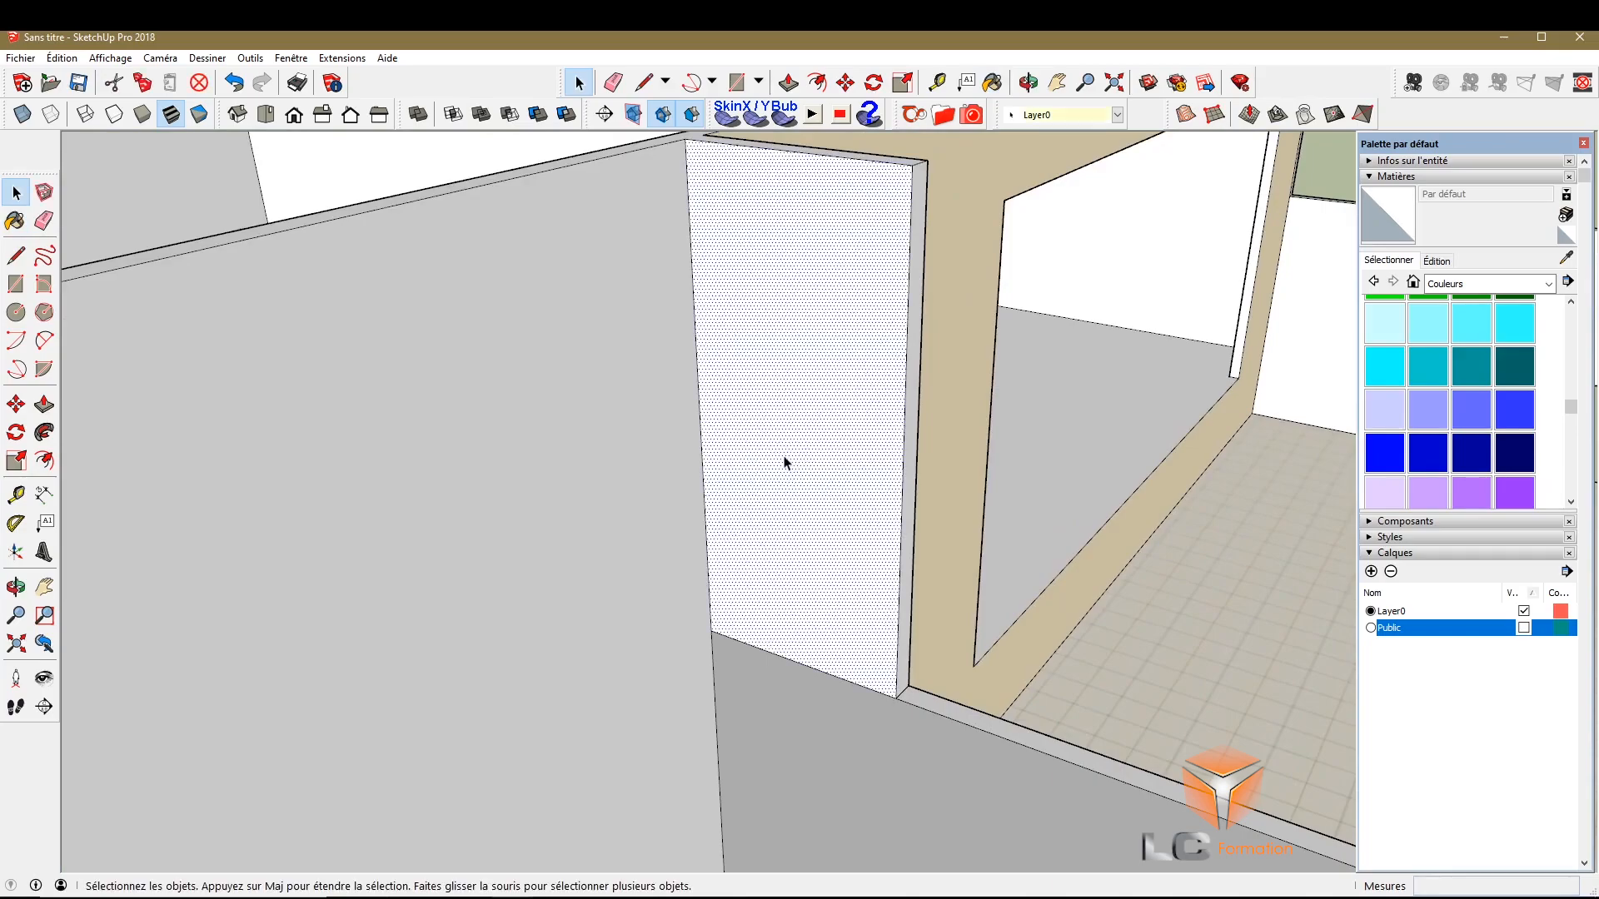
left_click(1567, 258)
left_click(605, 520)
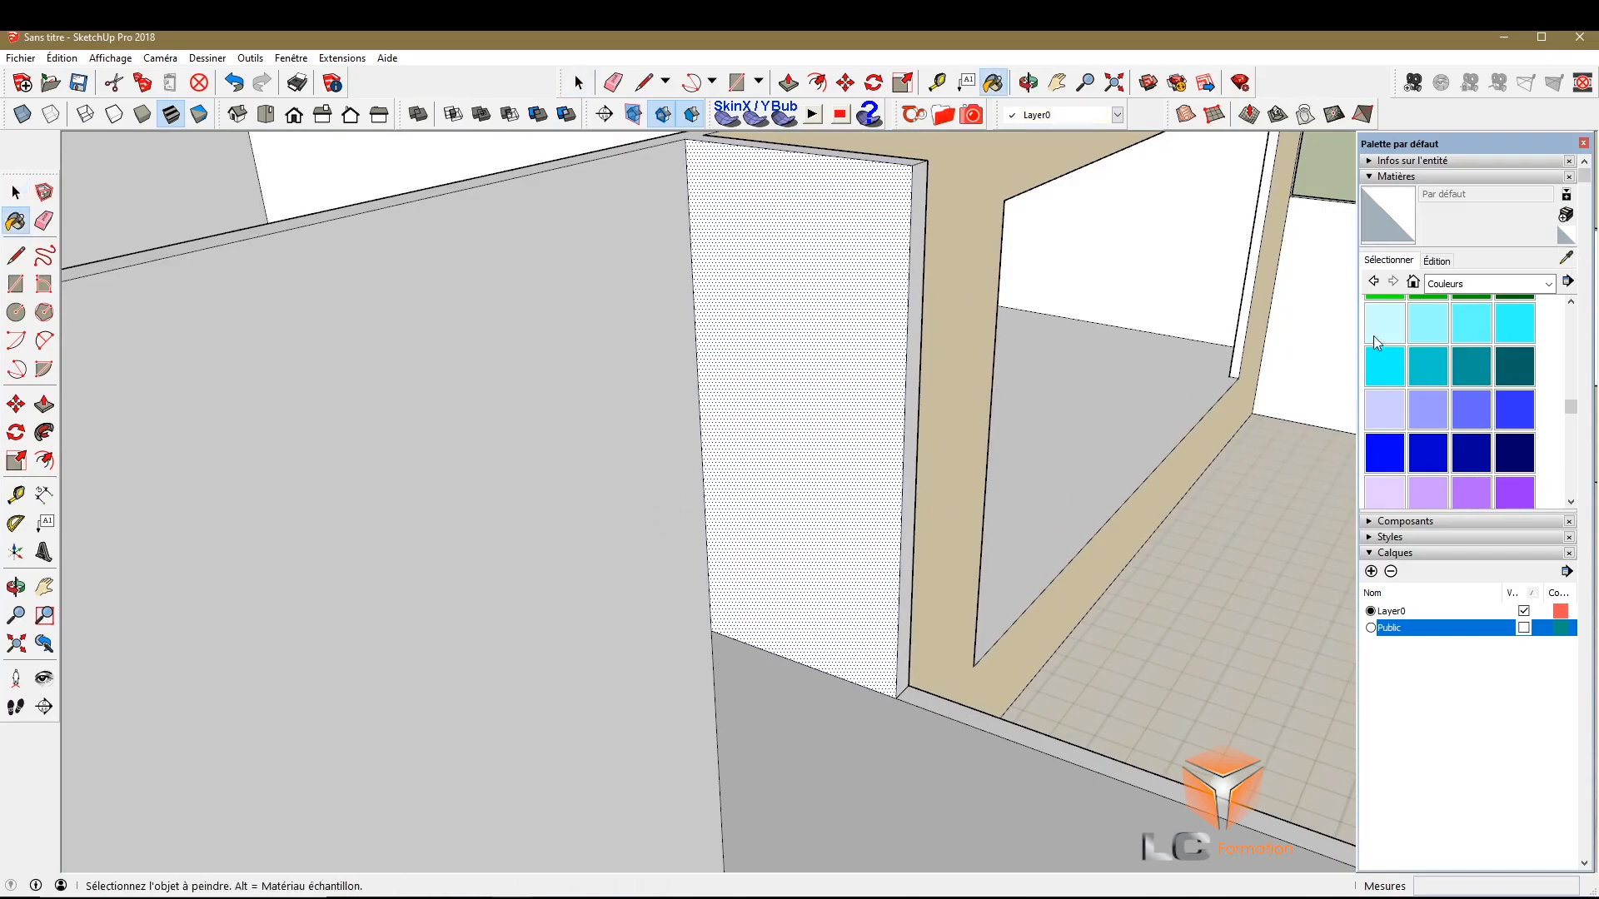
left_click(907, 757, "alt")
scroll(907, 702, "down", 2)
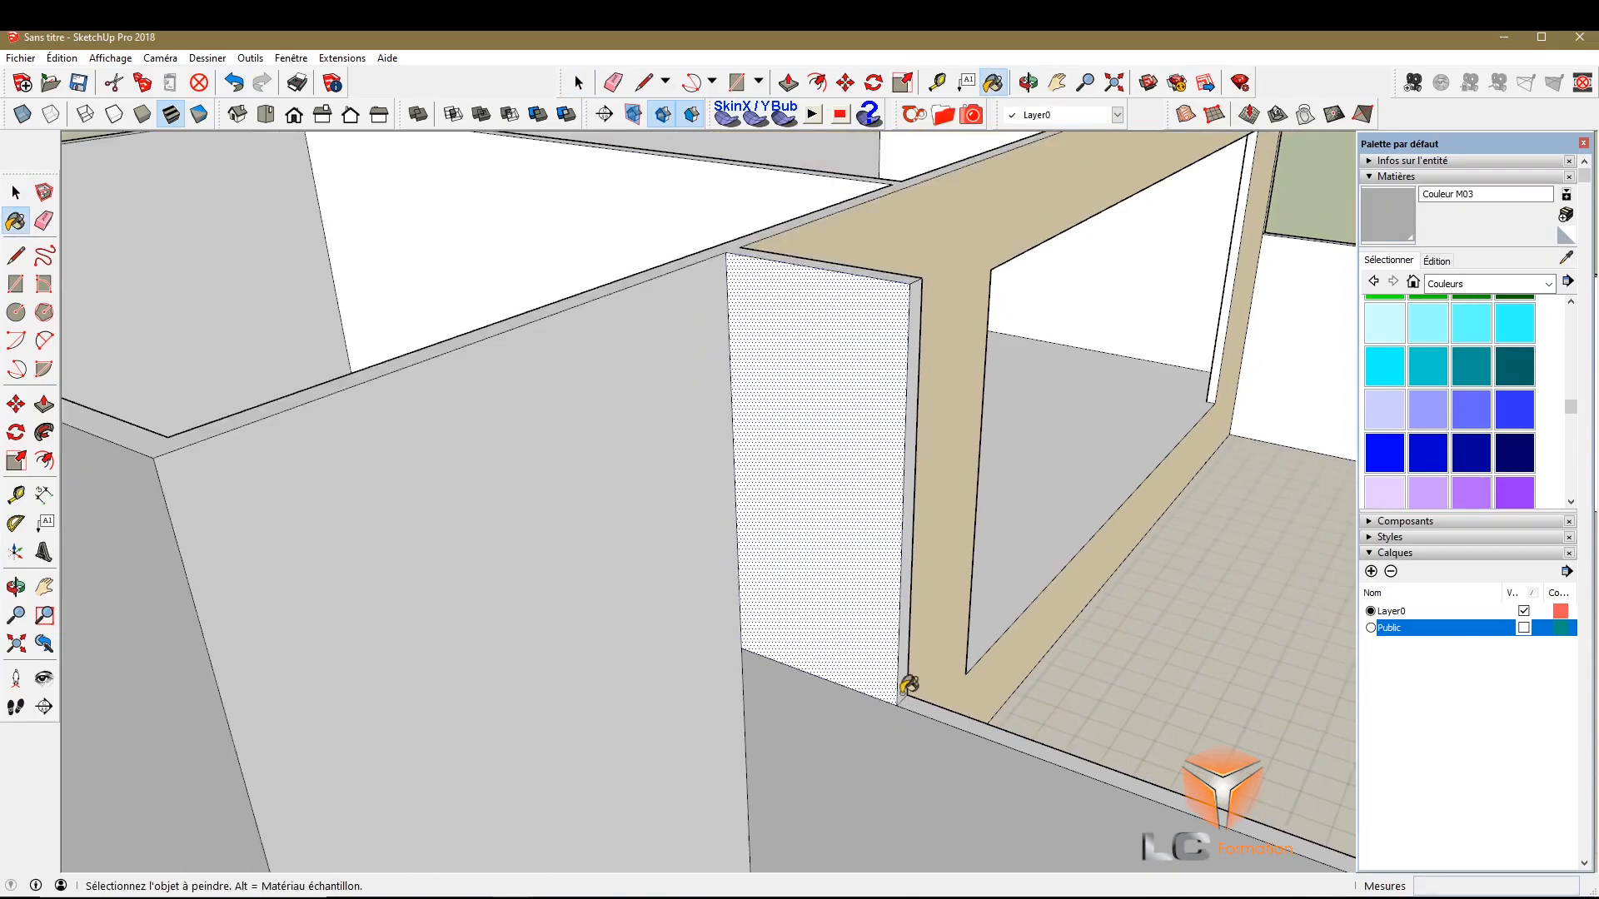
left_click(894, 473)
scroll(893, 473, "down", 3)
key("space")
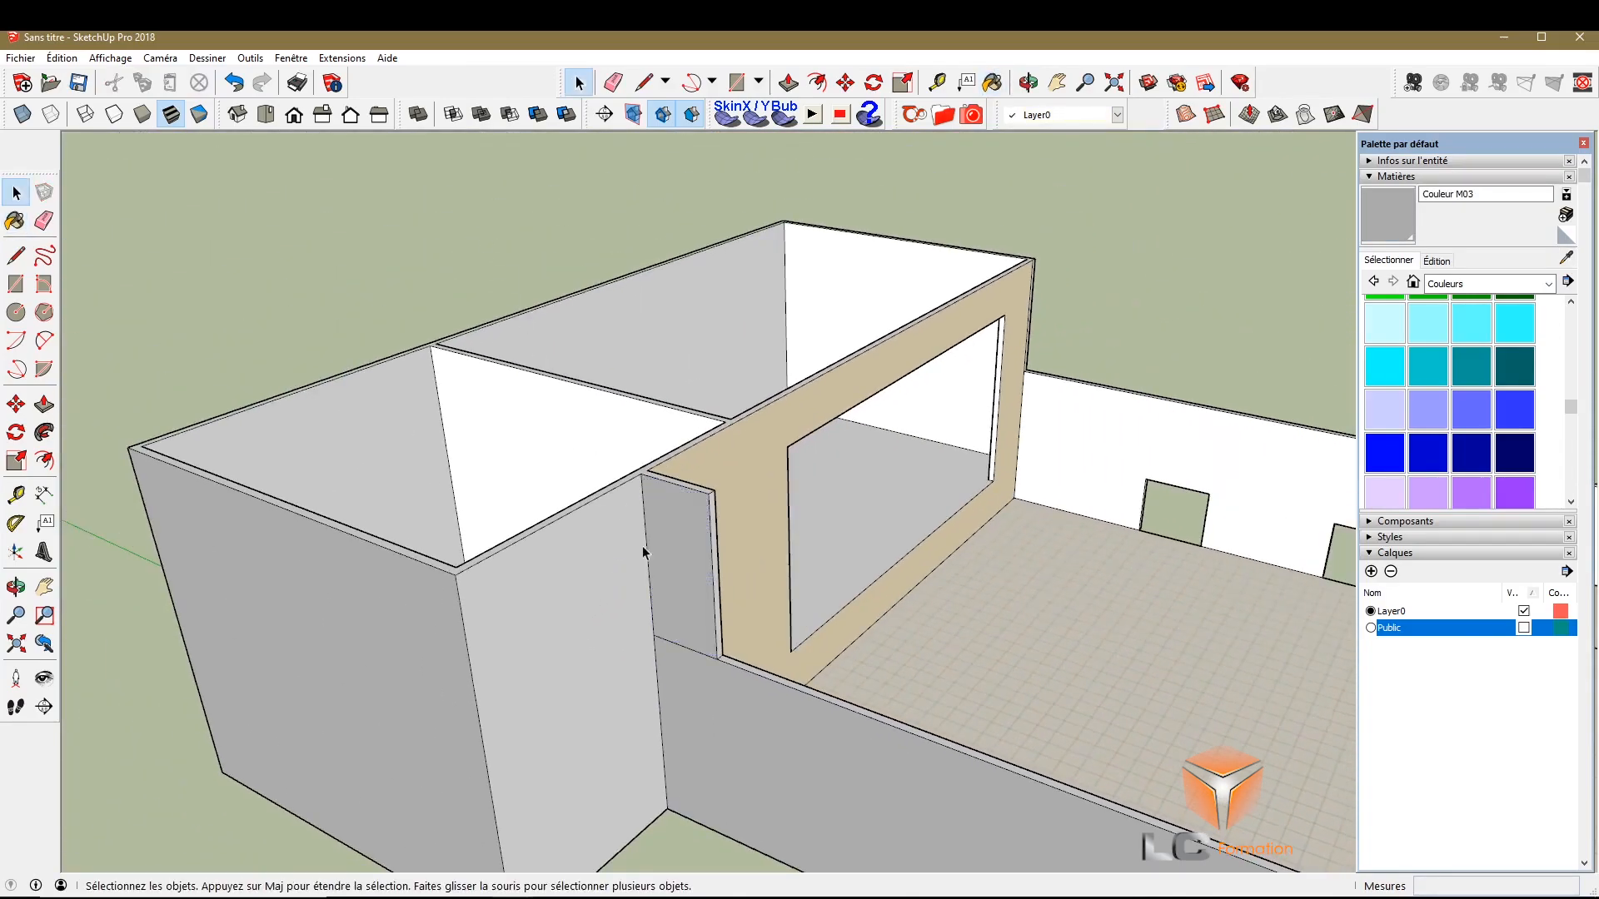
Delete the horizontal seam edge between the raised section and the long outer wall below it
scroll(657, 575, "up", 3)
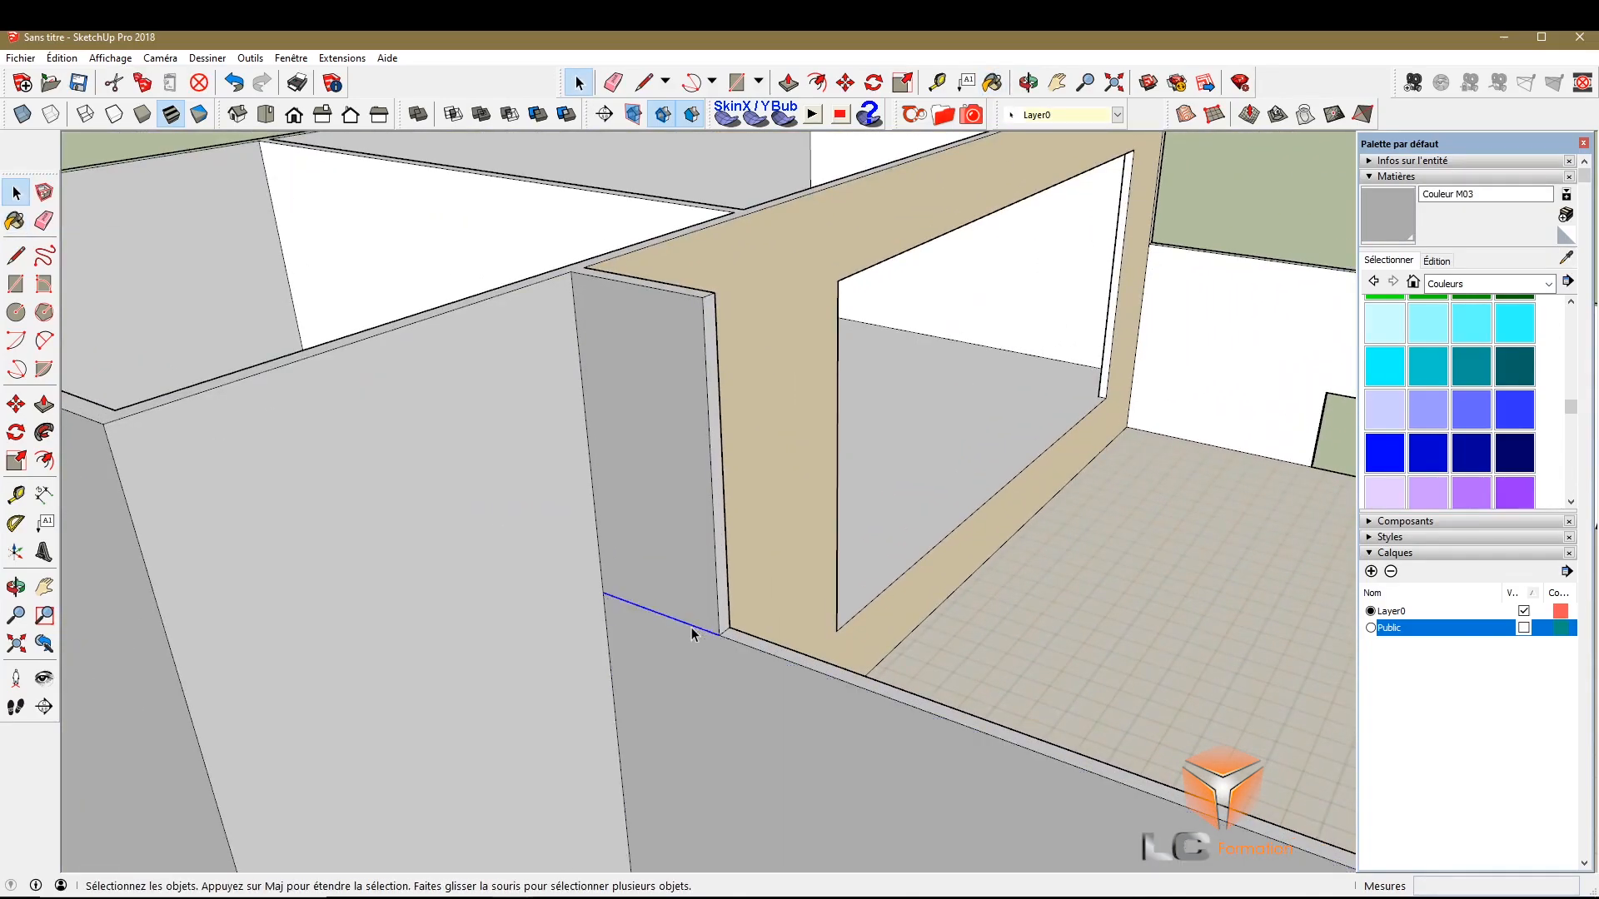
scroll(623, 651, "down", 4)
scroll(622, 651, "down", 3)
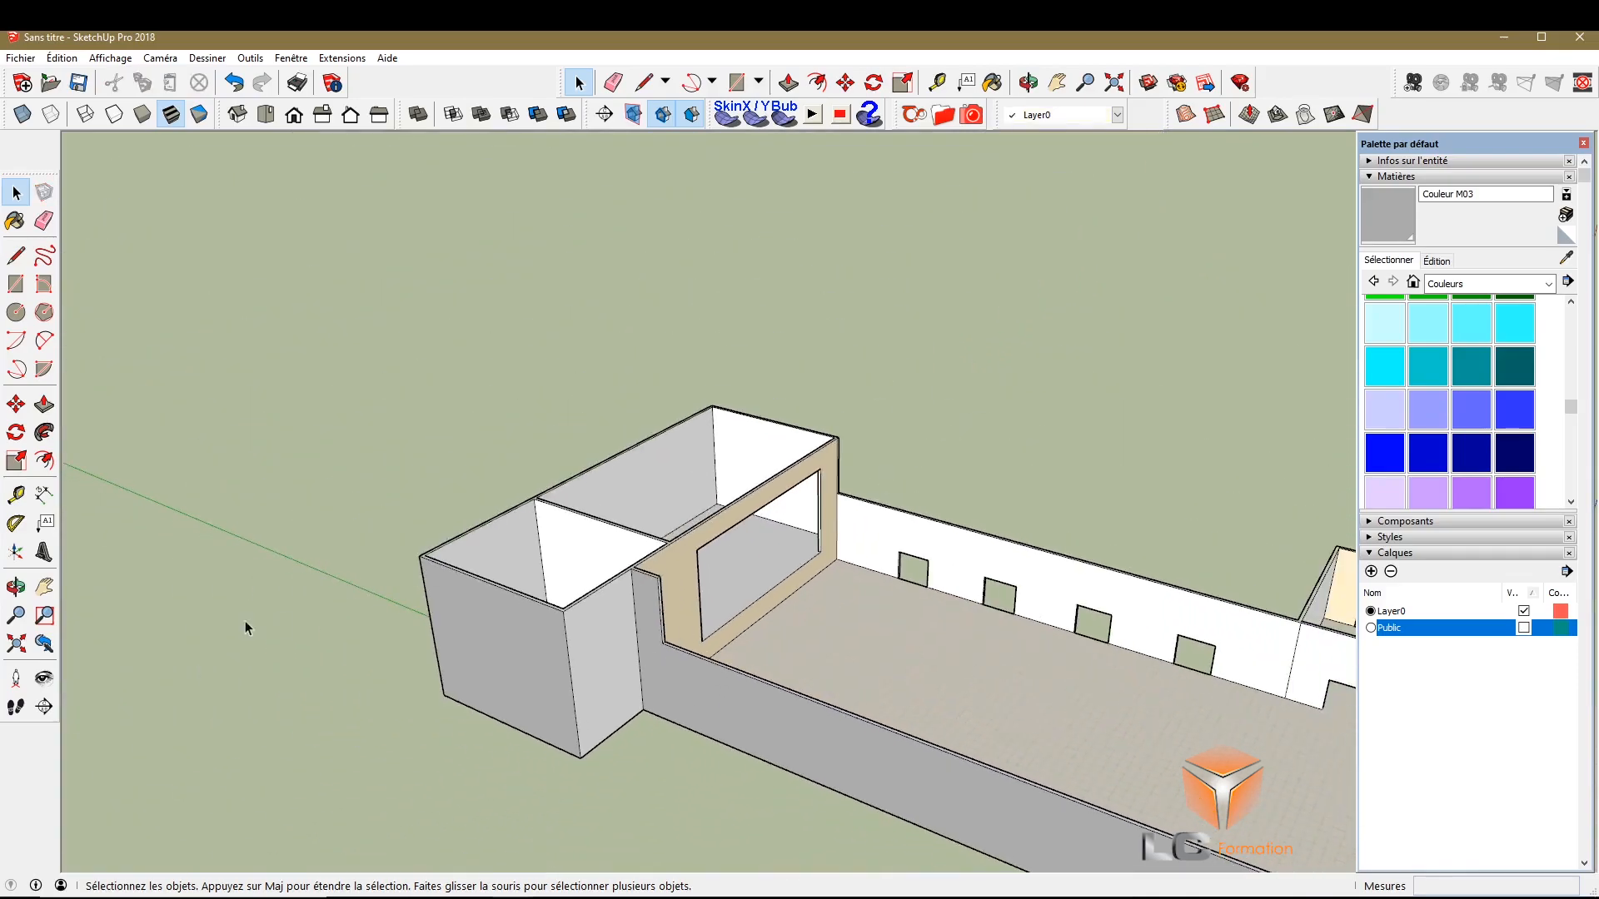
Paint the main hall's inner wall face with the row of small openings in Couleur D01, sampled from a cream wall
middle_click_drag(249, 622, 760, 732)
left_click(1565, 263)
left_click(686, 508)
middle_click(110, 591)
middle_click_drag(111, 590, 1012, 472)
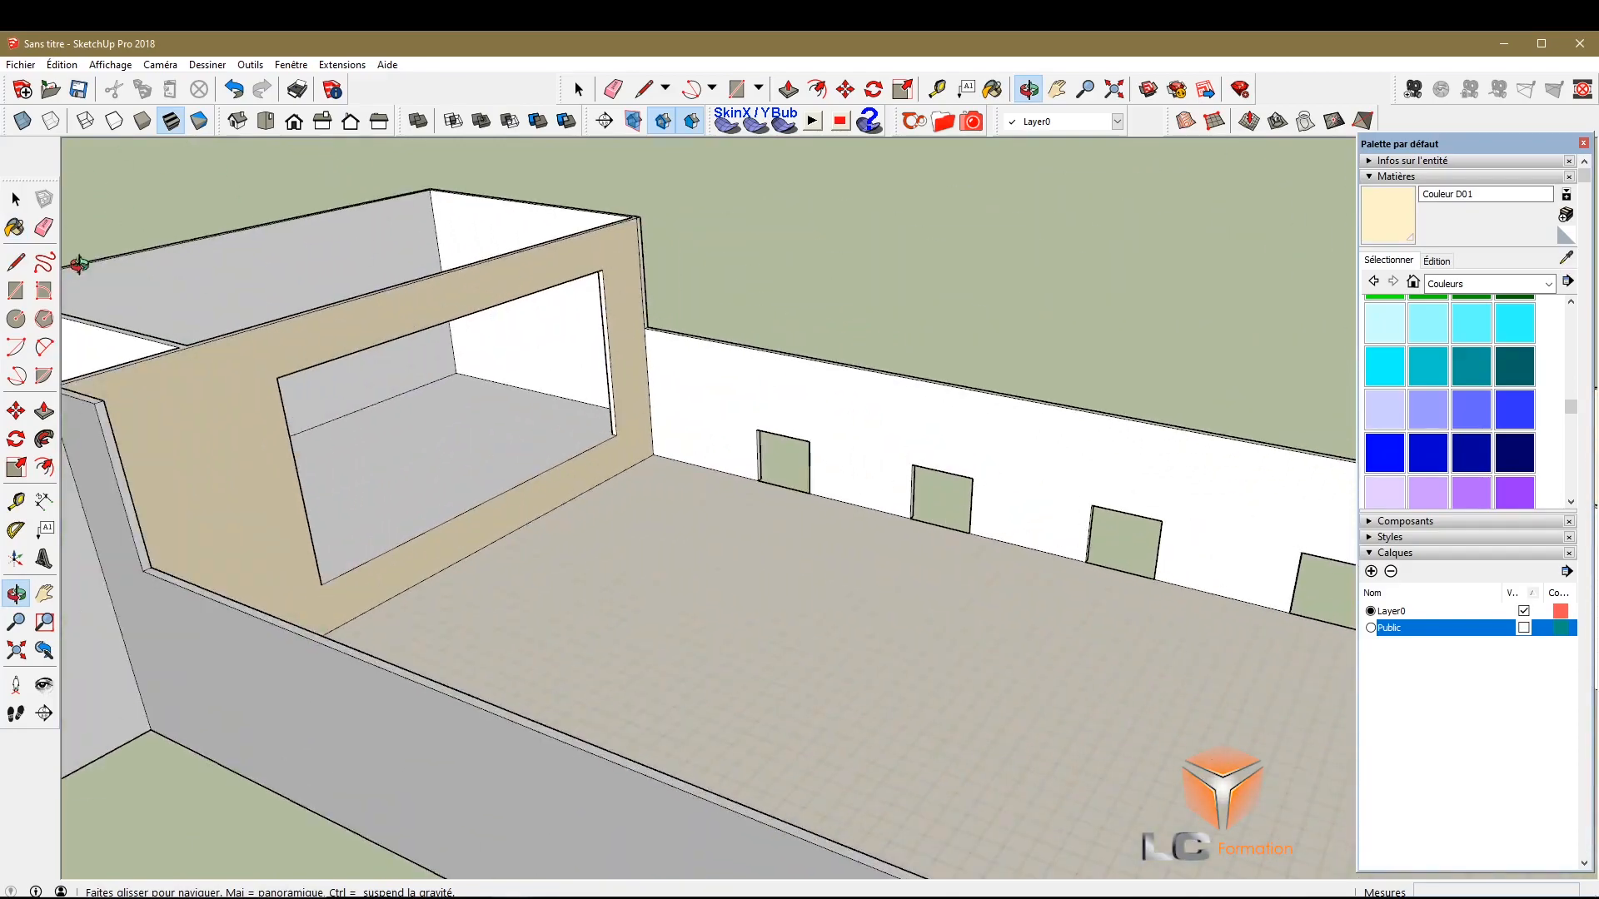
left_click(15, 227)
left_click(732, 367)
scroll(616, 420, "up", 5)
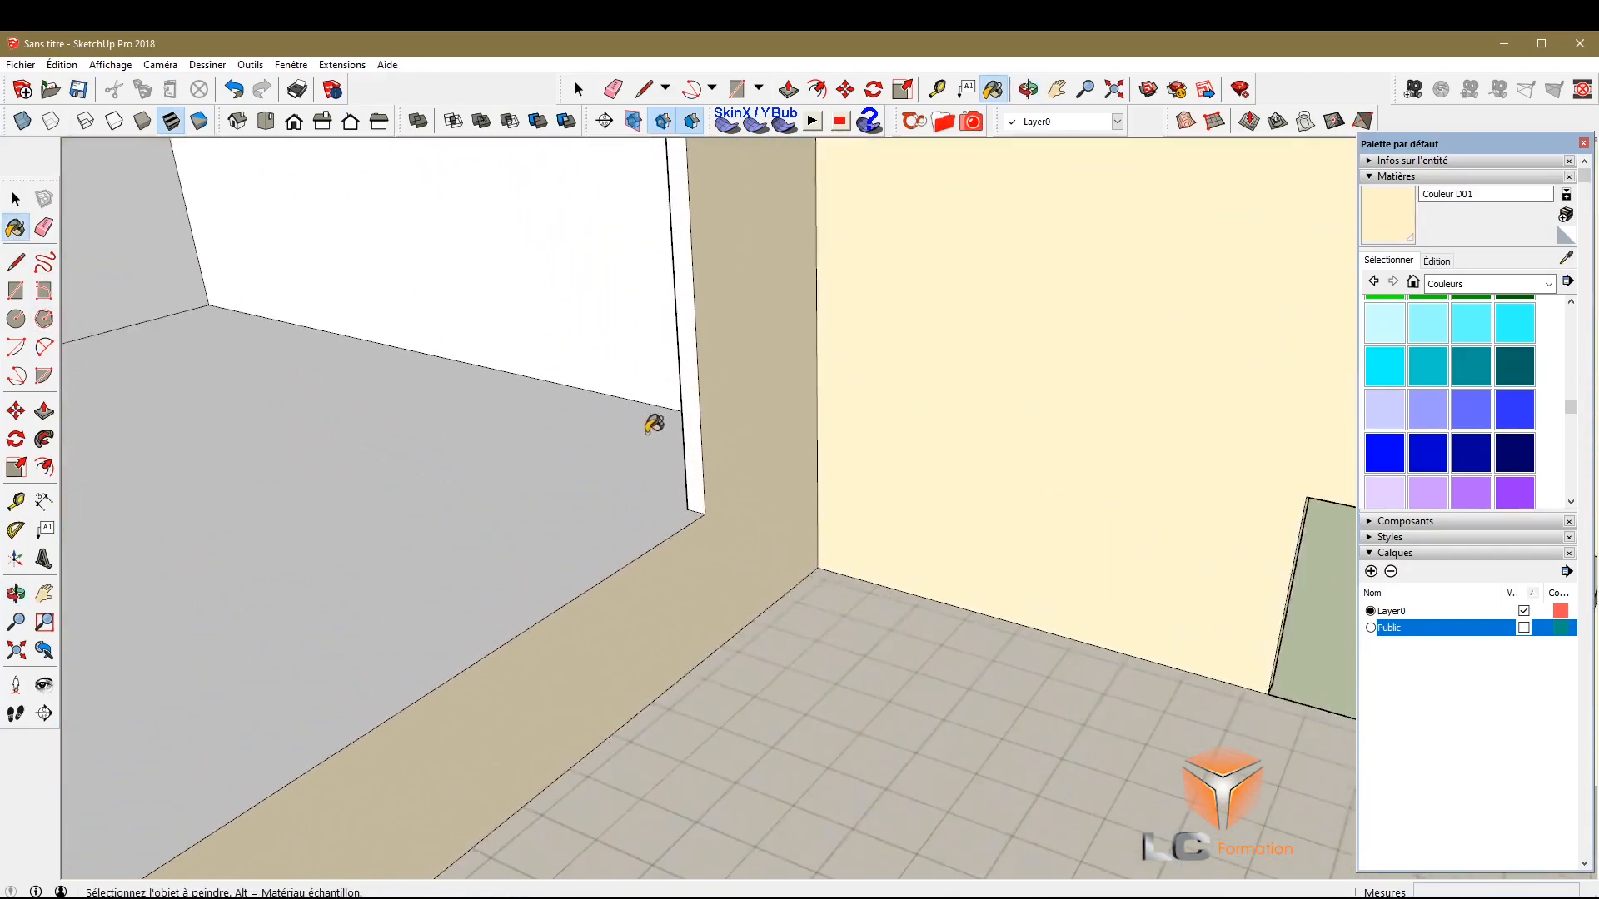
scroll(692, 449, "down", 5)
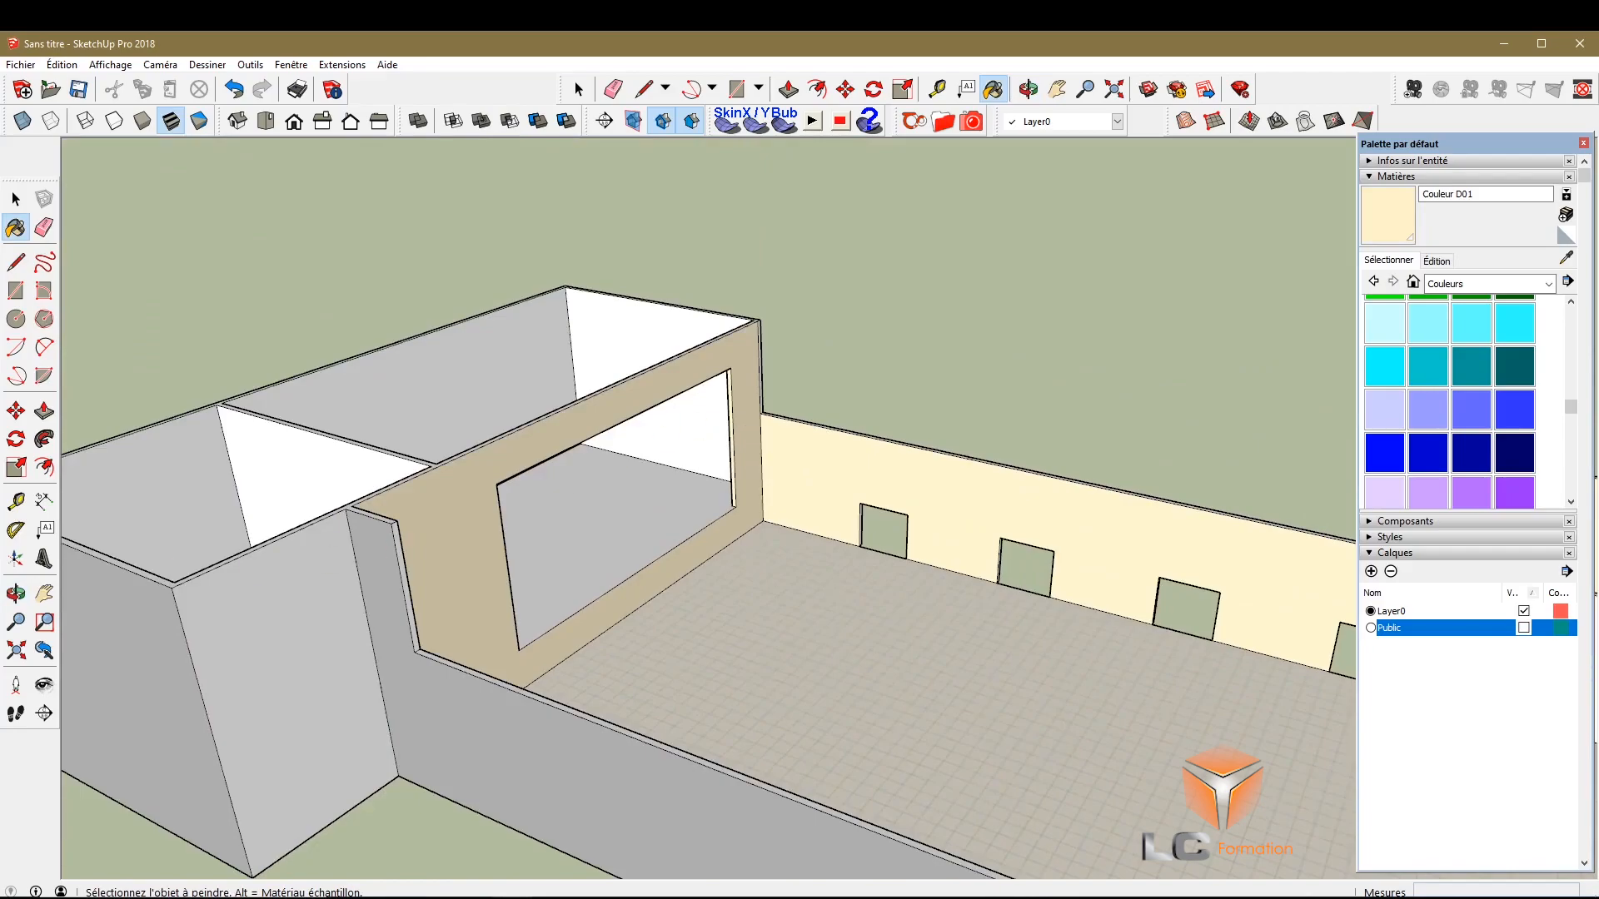
Paint the faces beside the large opening in Couleur D01
left_click(21, 595)
mouse_move(104, 574)
left_mouse_down()
mouse_move(301, 495)
mouse_move(584, 435)
mouse_move(646, 447)
mouse_move(464, 450)
mouse_move(353, 389)
mouse_move(243, 250)
mouse_move(90, 363)
left_mouse_up()
scroll(620, 400, "up", 5)
left_click(15, 227)
left_click(475, 487)
left_click(523, 453)
scroll(420, 682, "down", 4)
Undo the cream paint on the long outer wall, and paint the raised section's end face in Couleur M03 sampled from that wall
left_click(18, 595)
left_click_drag(419, 636, 1053, 718)
left_click(16, 227)
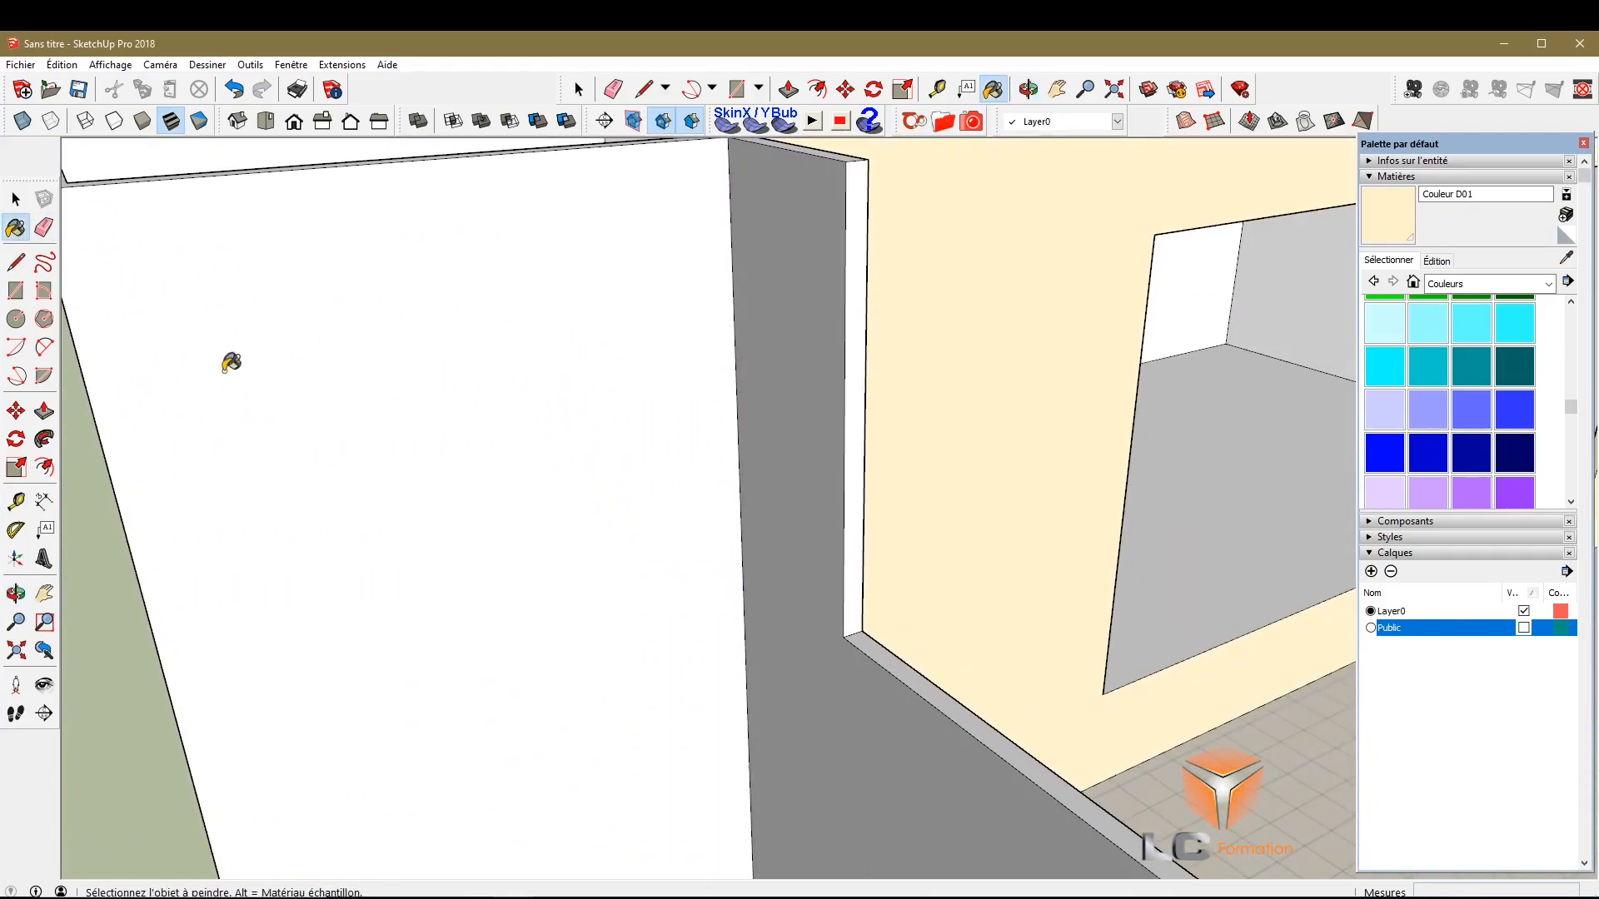
left_click(820, 453)
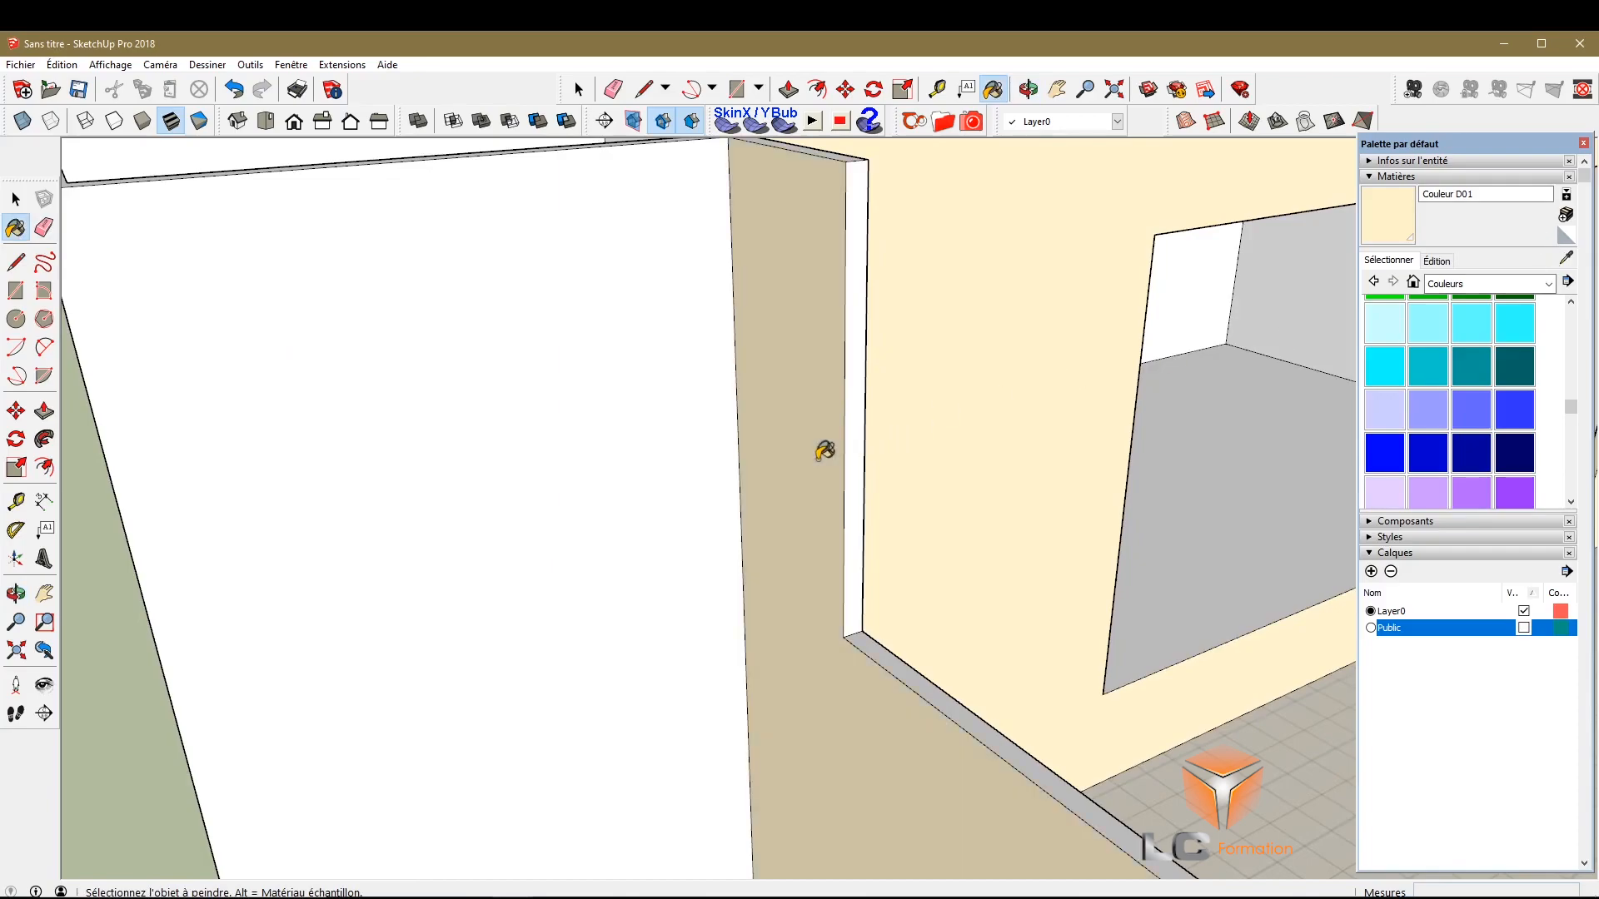
key("ctrl+z")
key("alt")
left_click(826, 482, "alt")
left_click(861, 499)
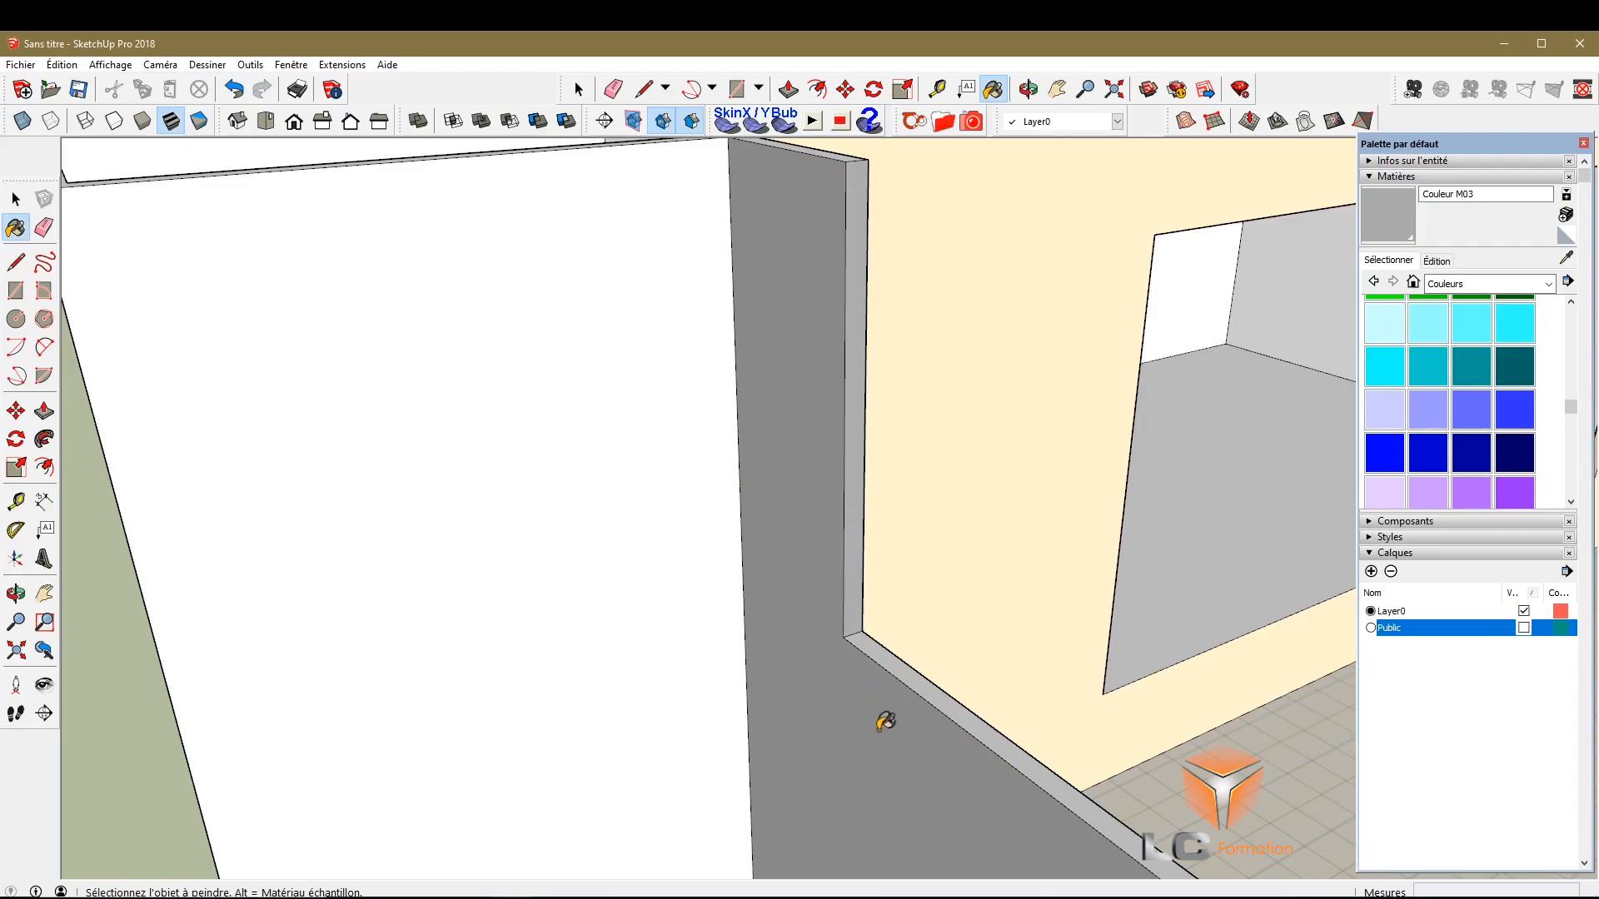
left_click(894, 686)
Paint the partition and back wall inside the taller block's smaller room in Couleur M03
scroll(614, 517, "down", 5)
scroll(485, 553, "up", 4)
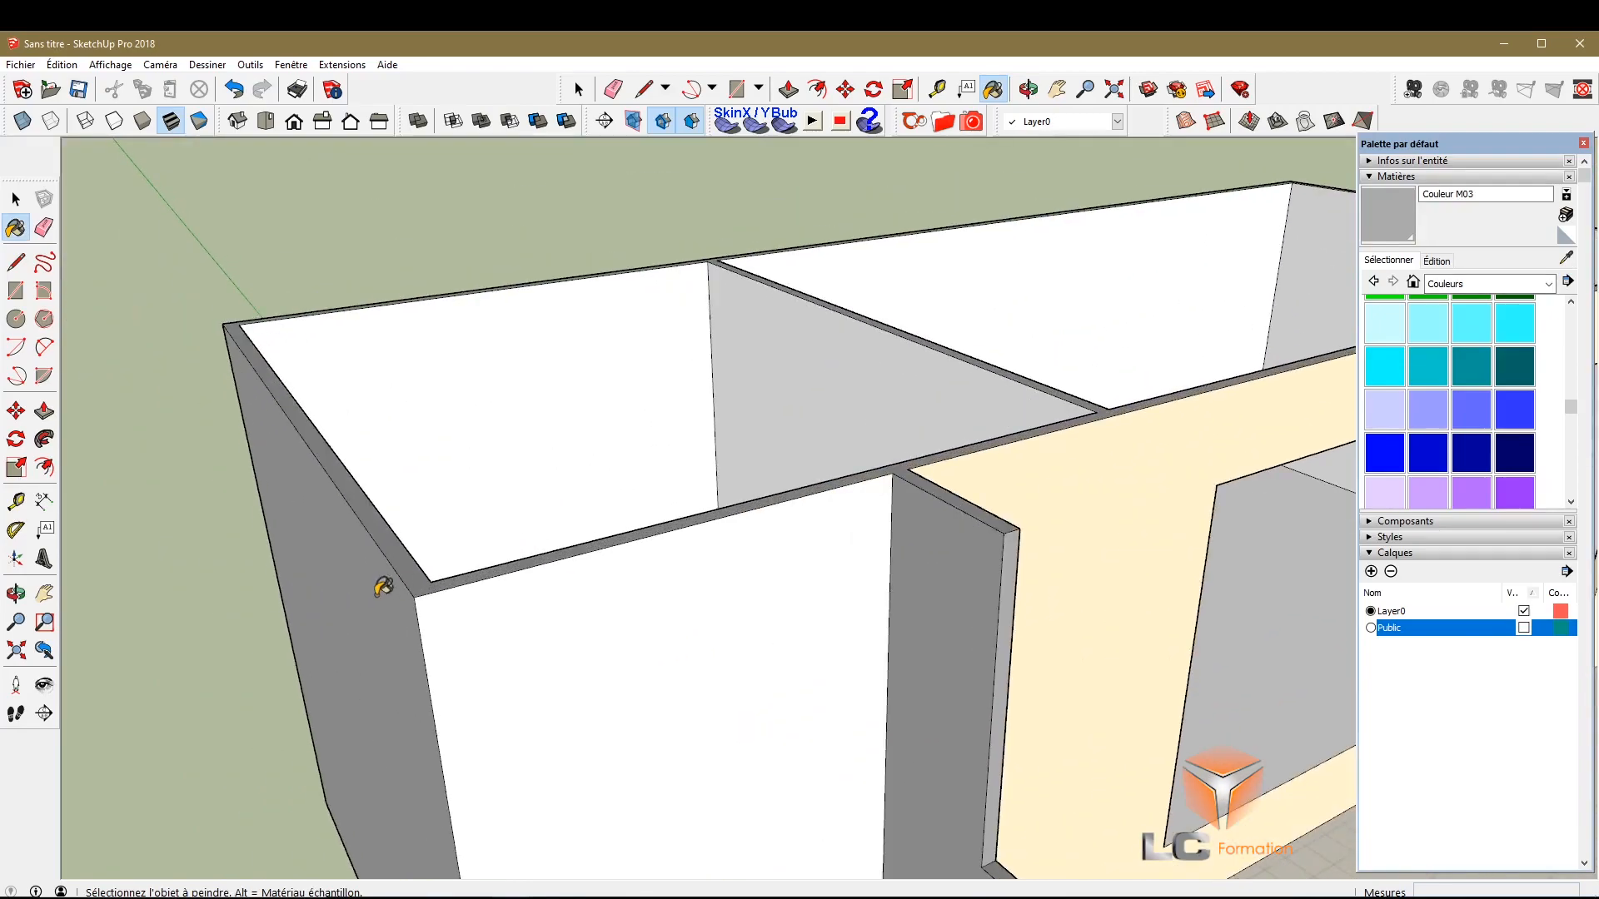
scroll(437, 662, "down", 4)
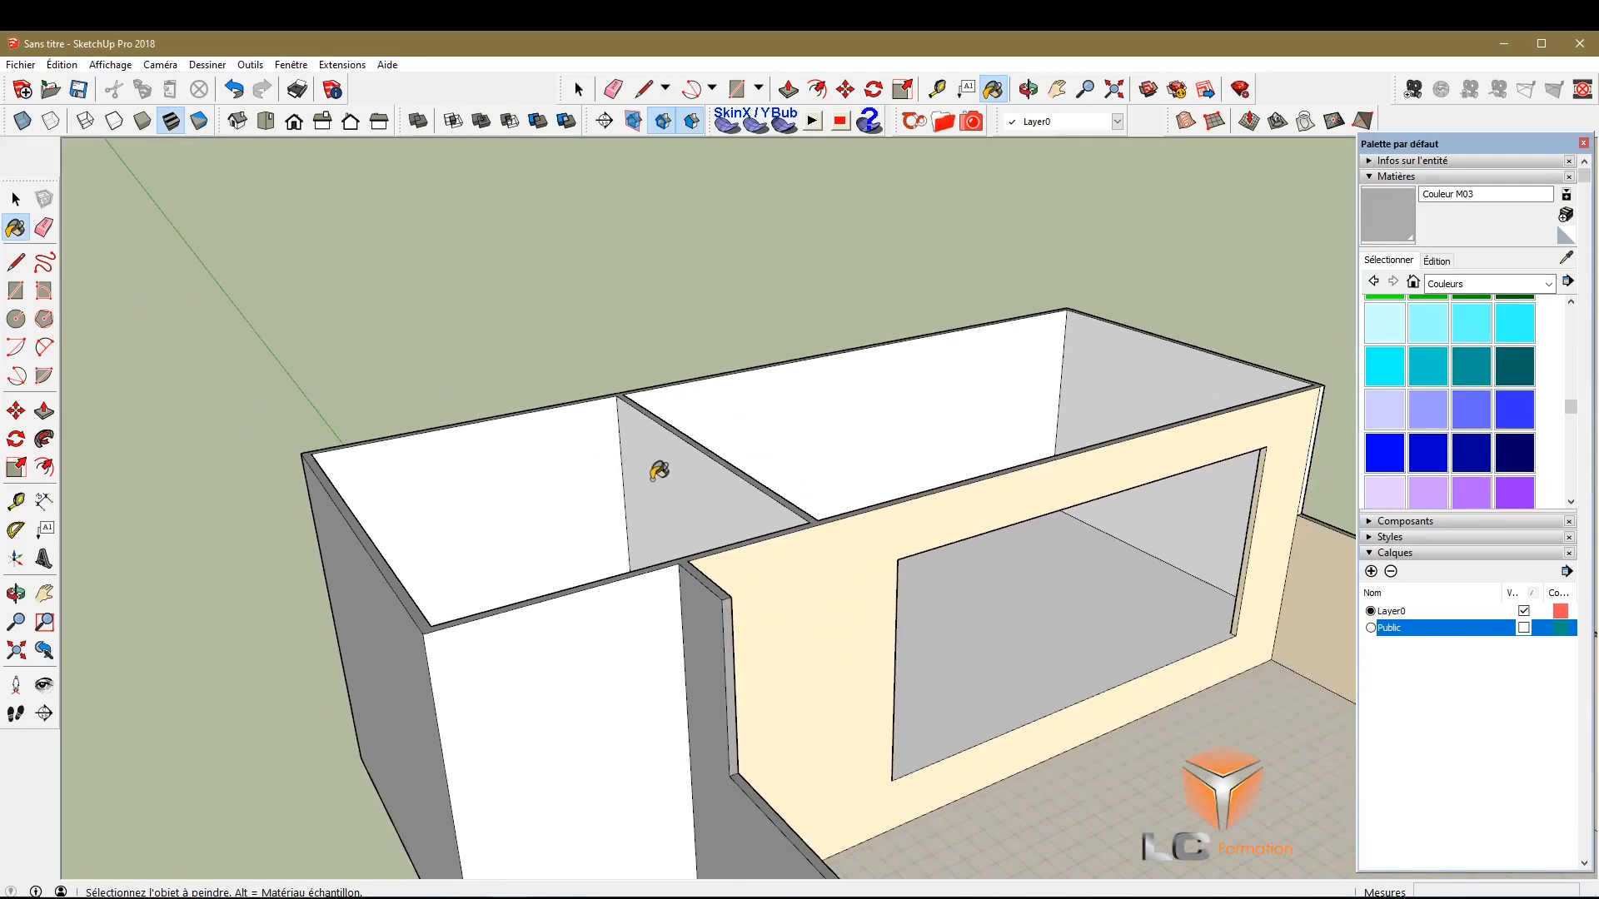
left_click(647, 479)
left_click(580, 473)
scroll(546, 545, "down", 5)
scroll(885, 635, "down", 5)
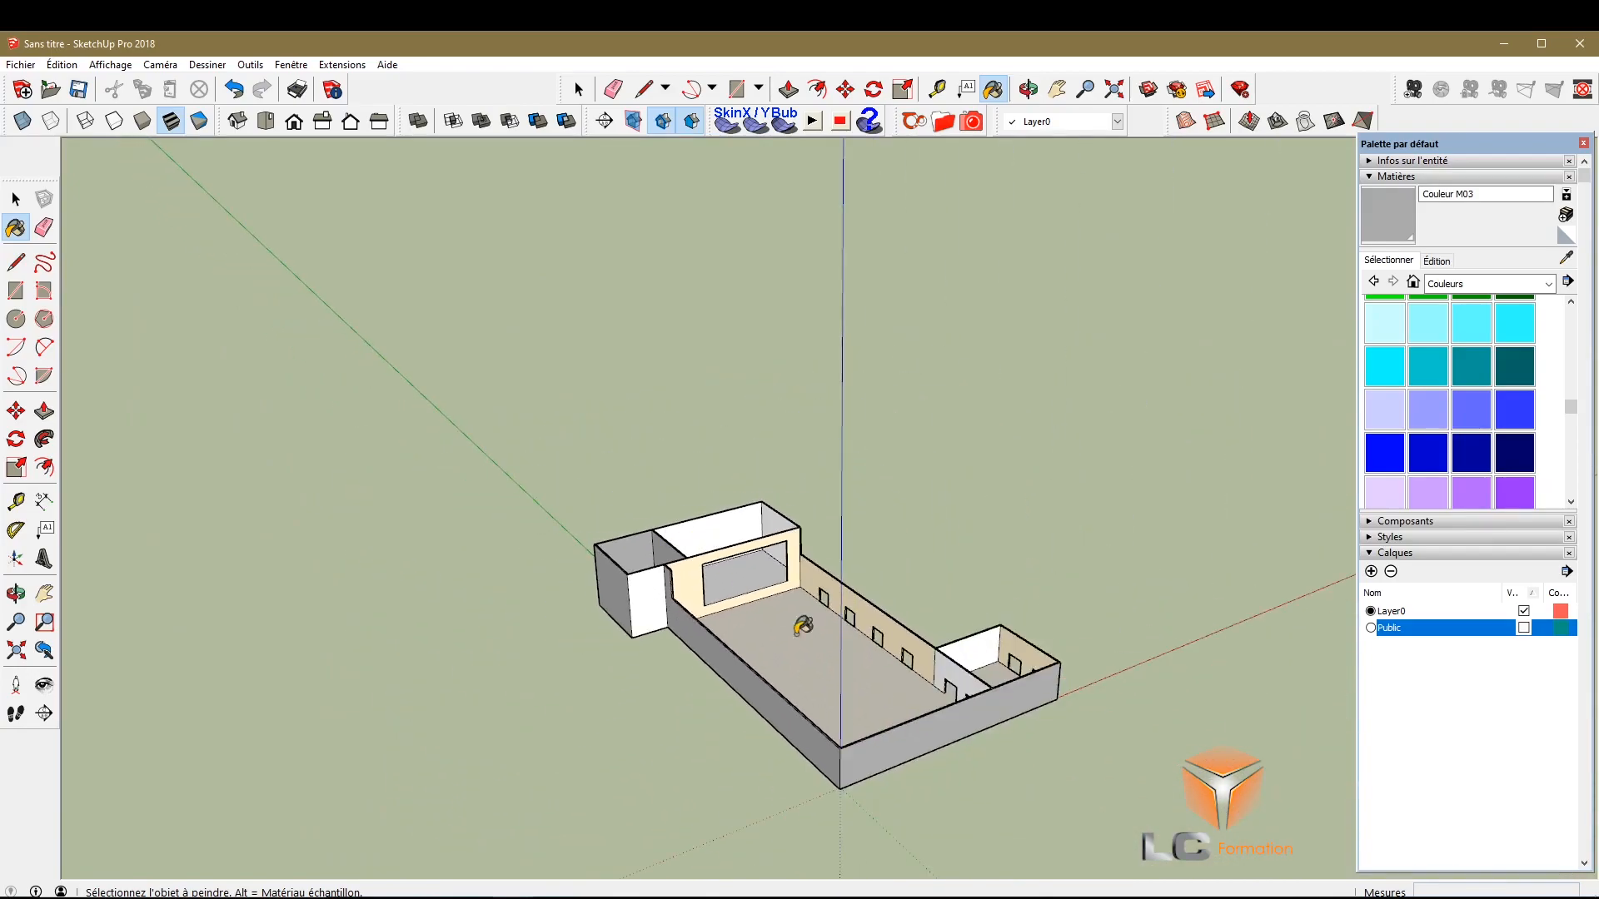
Delete the vertical seam edge on the hall's inner wall between the small openings and the annex doorways
scroll(889, 687, "up", 5)
scroll(1107, 699, "up", 5)
key("space")
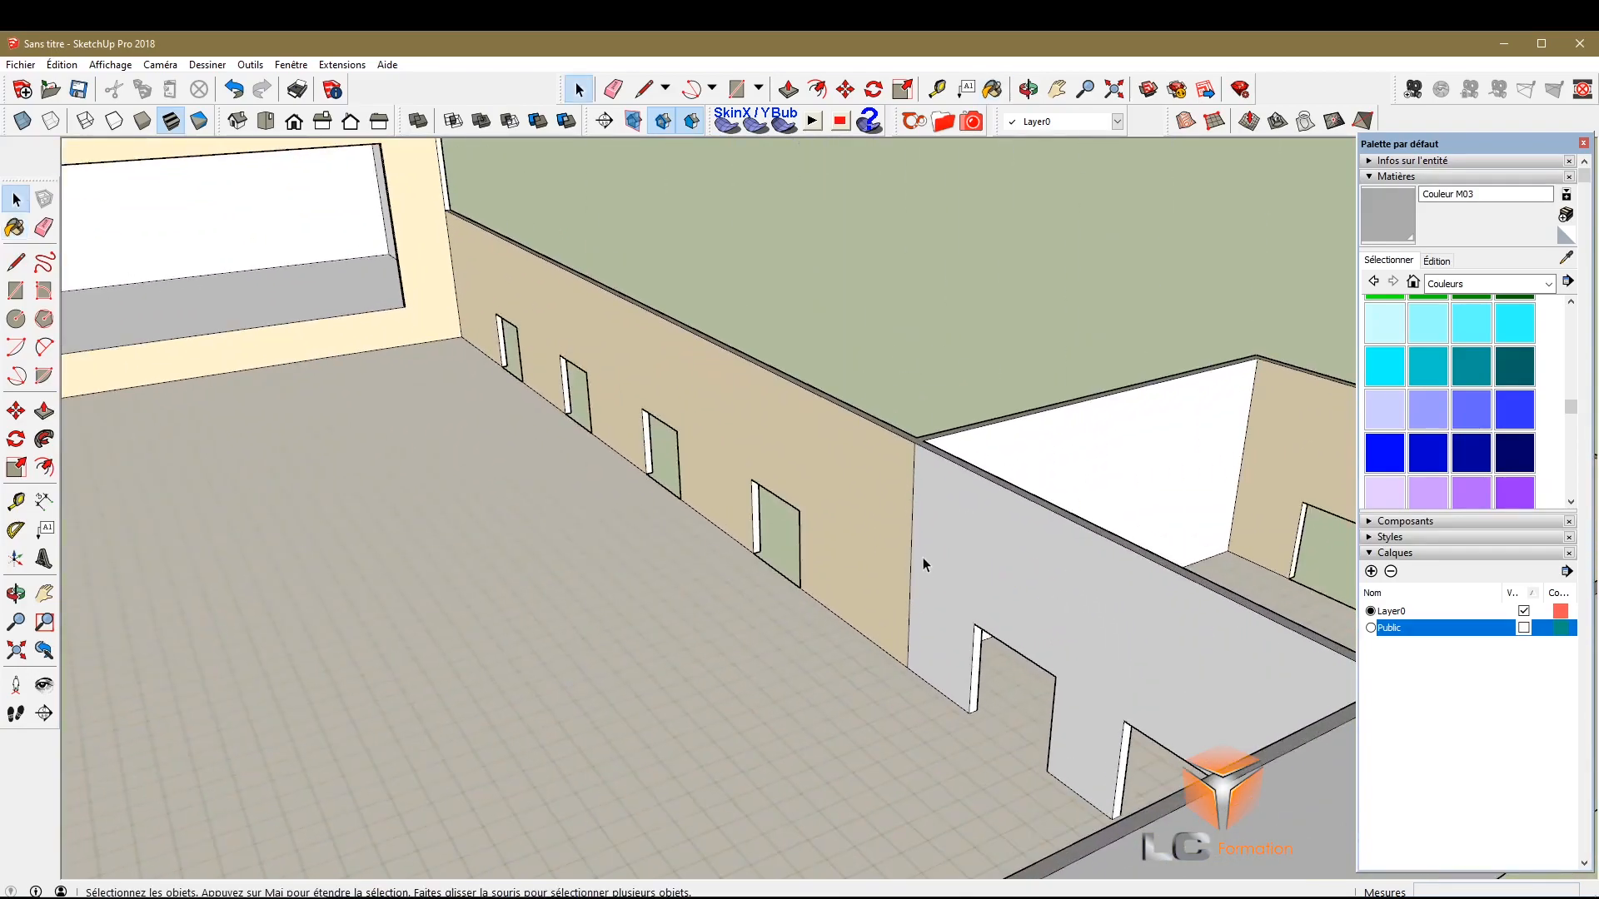
left_click(913, 553)
key("Delete")
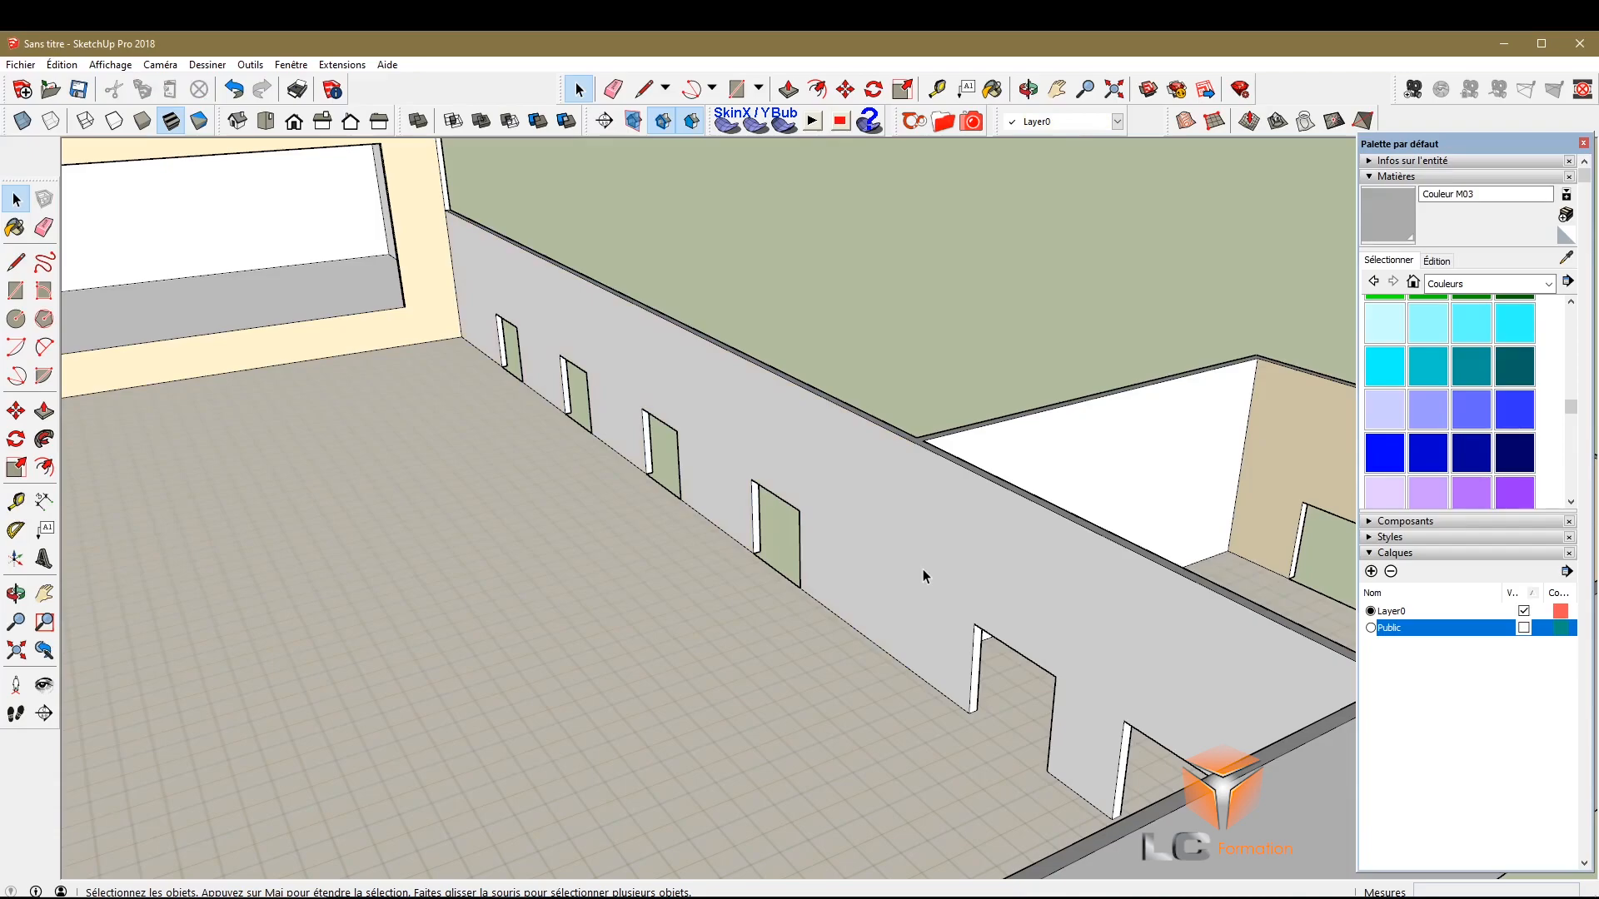
Repaint the merged inner wall face with the openings in Couleur D01, sampled from the adjoining cream wall
left_click(1566, 258)
left_click(454, 321)
left_click(624, 312)
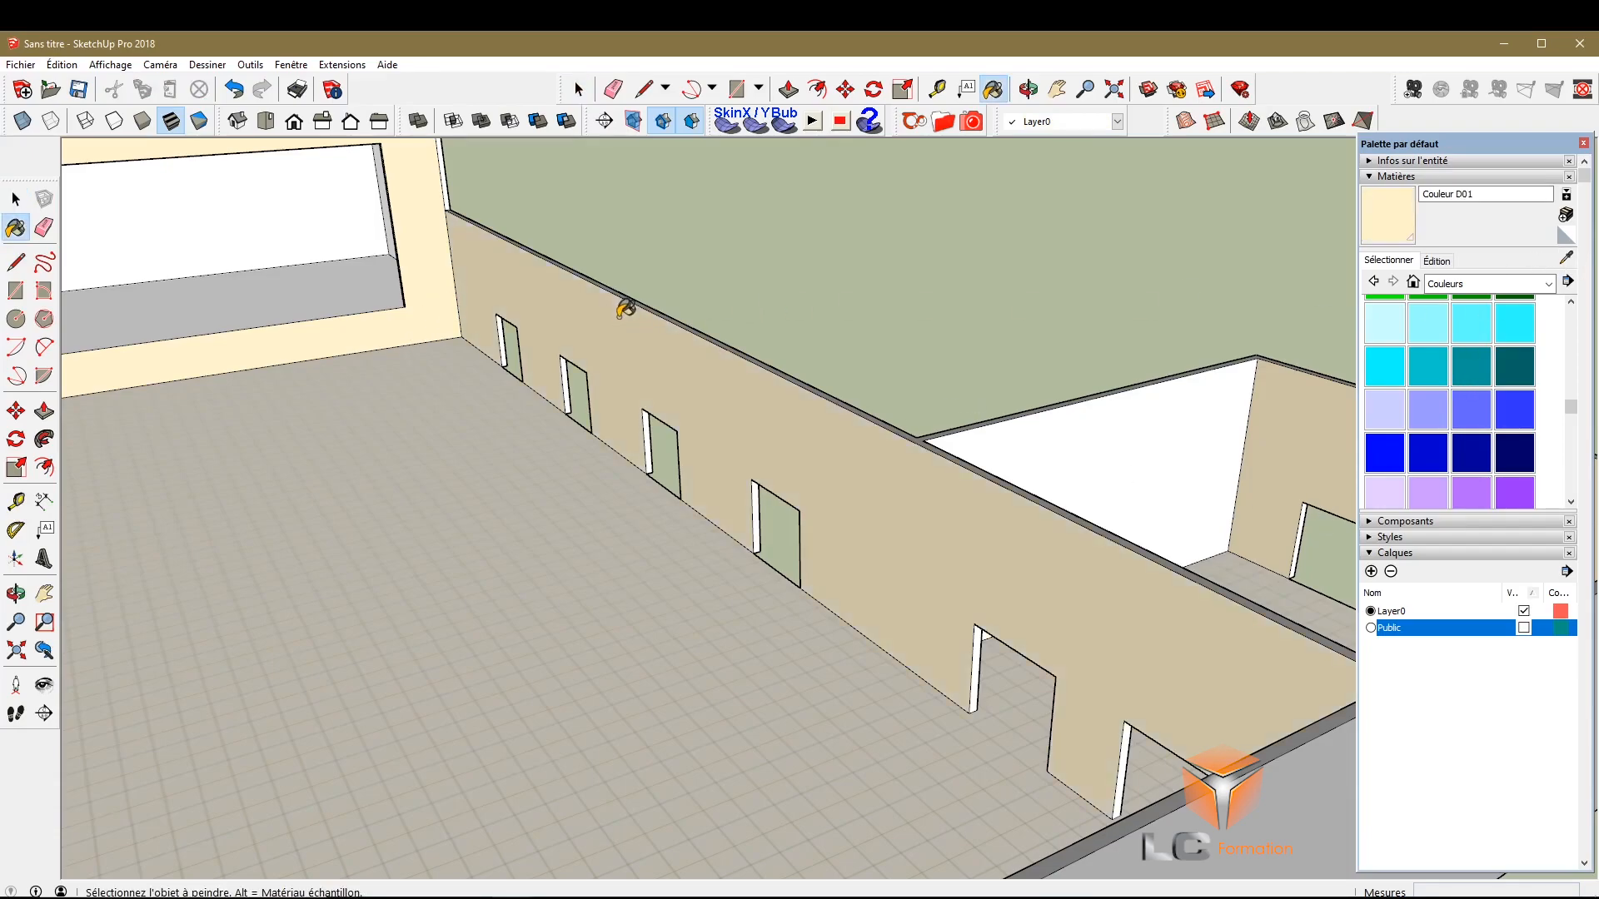
scroll(639, 314, "down", 5)
scroll(655, 388, "up", 6)
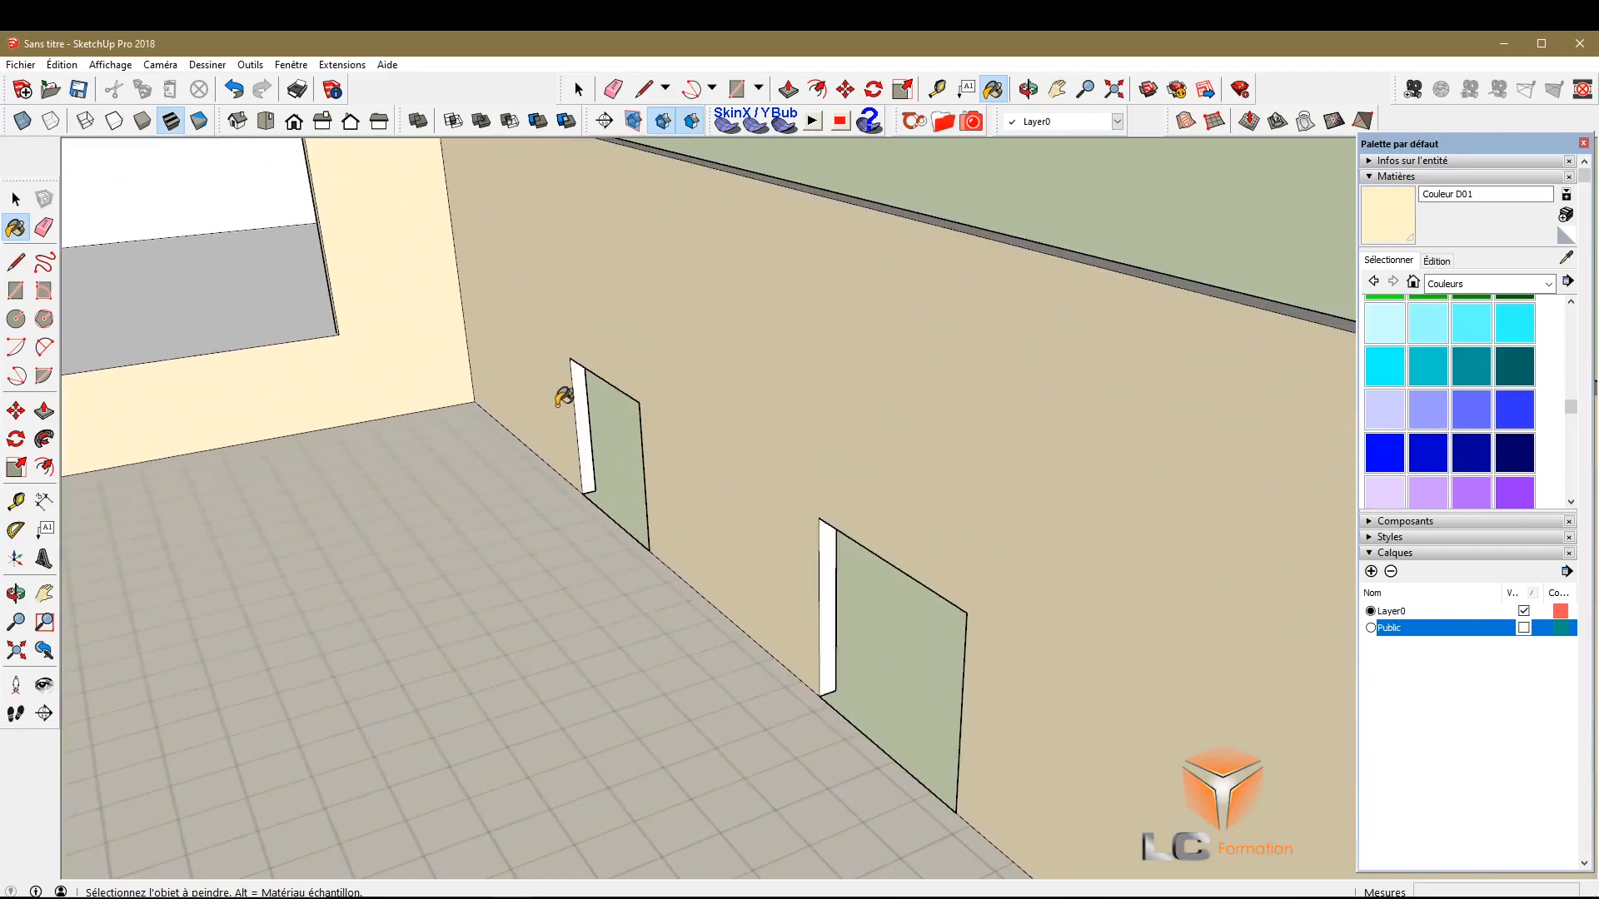
scroll(595, 421, "down", 2)
scroll(595, 415, "down", 1)
Paint the annex's inner wall with the two doorways in Couleur D01
left_click(17, 594)
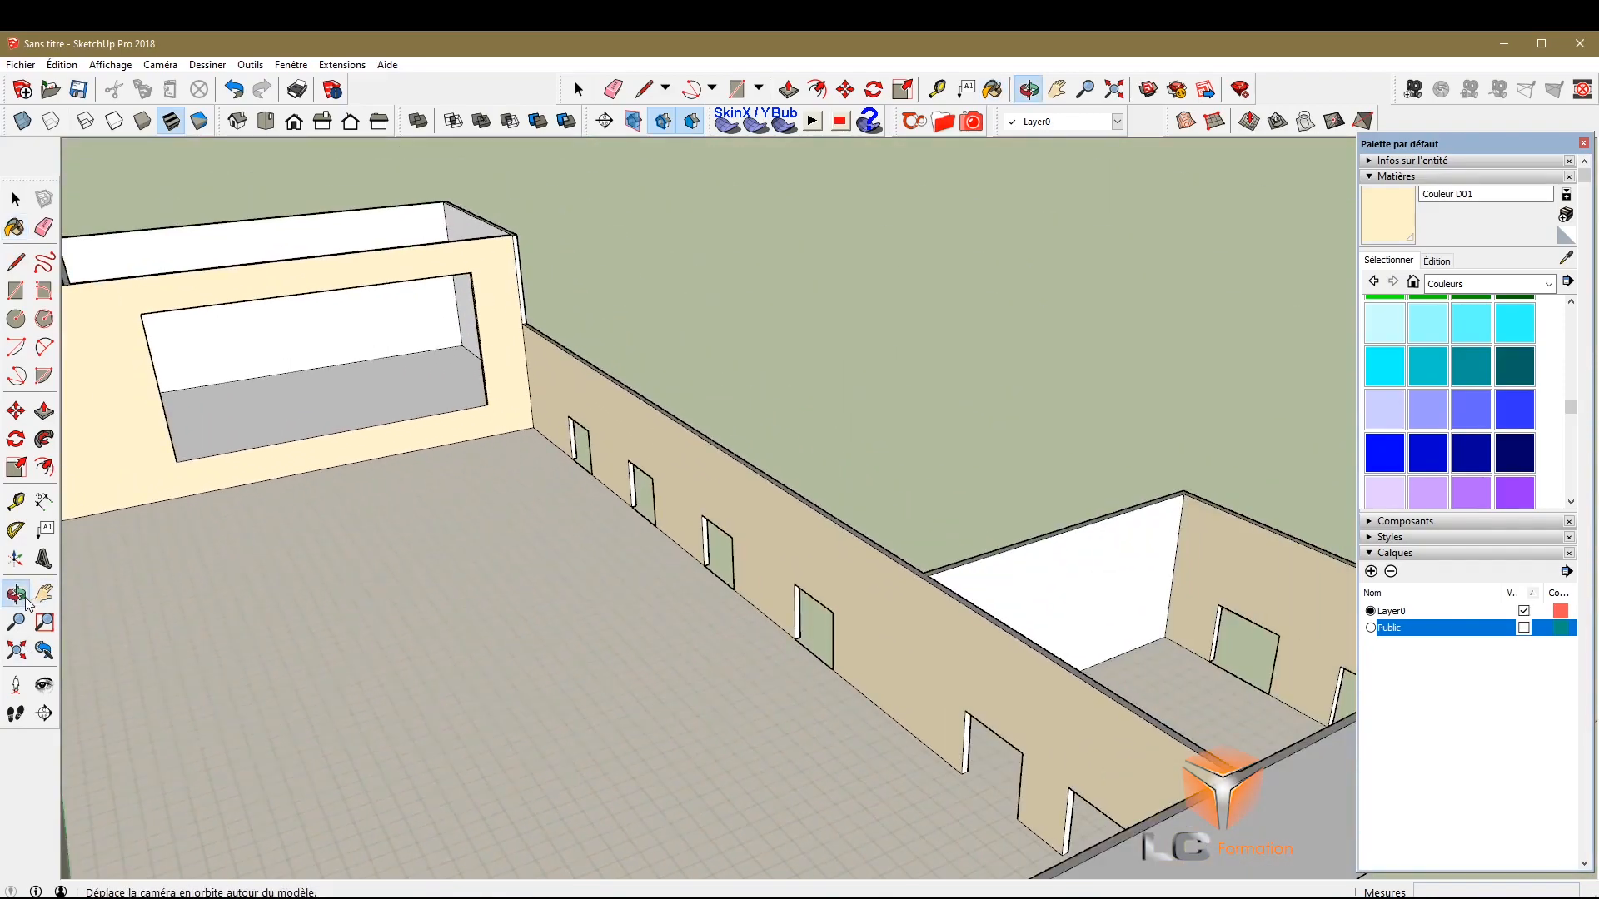
left_click_drag(841, 616, 600, 677)
left_click_drag(883, 641, 616, 647)
scroll(614, 646, "down", 3)
left_click_drag(909, 501, 564, 608)
scroll(476, 451, "up", 6)
left_click(15, 227)
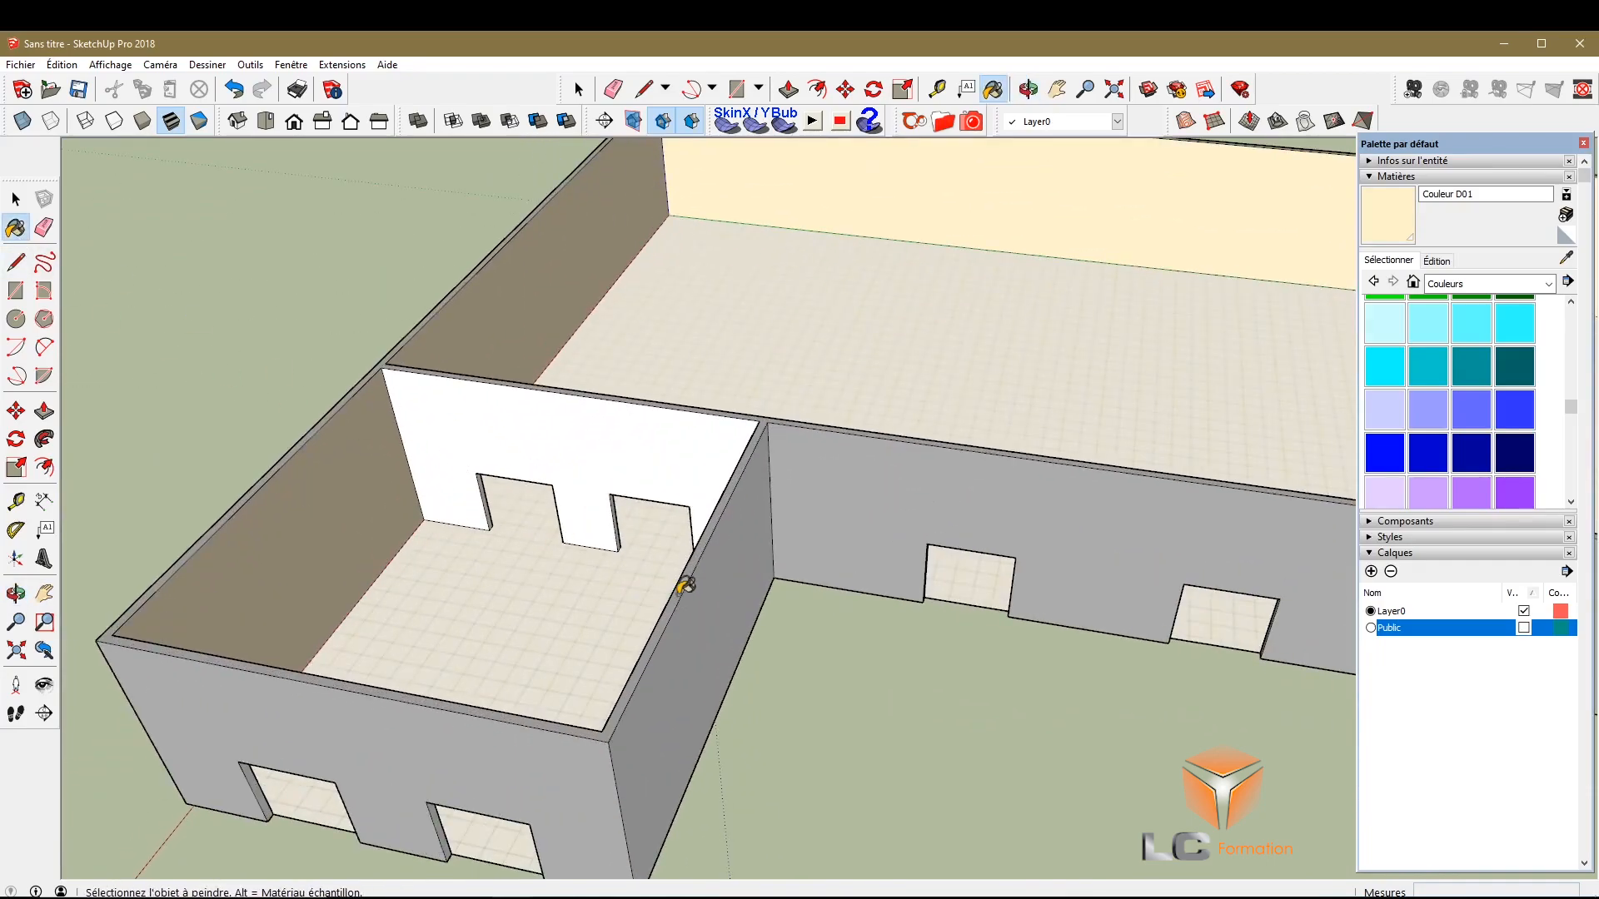
left_click(631, 450)
scroll(583, 446, "down", 3)
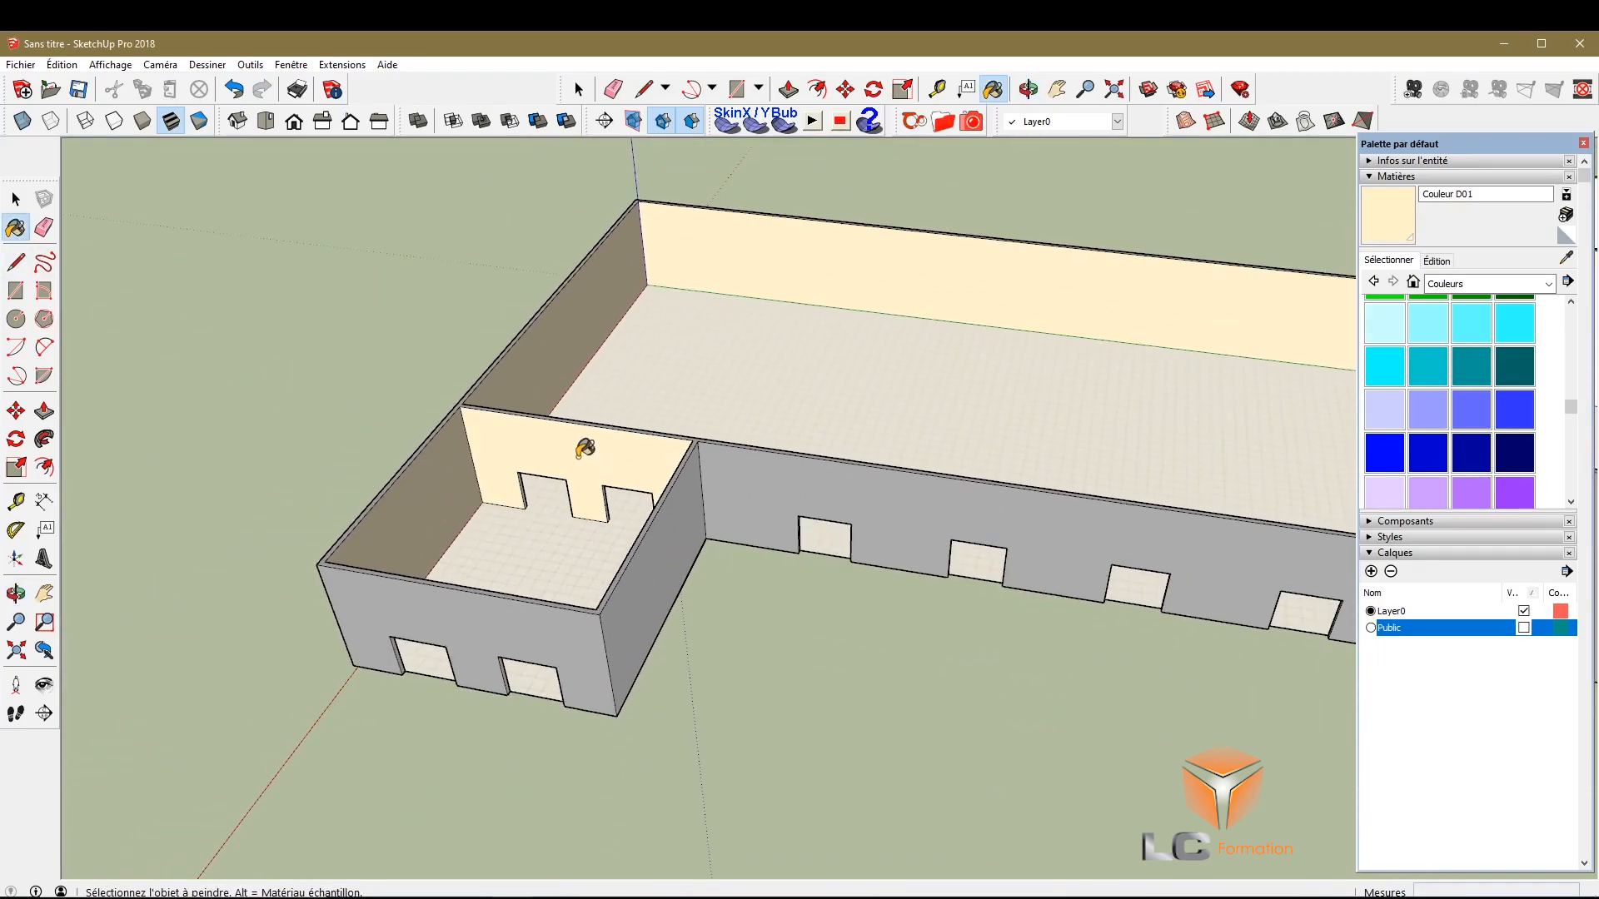
key("space")
Paint the annex's remaining white inner wall in Couleur D01
left_click(15, 593)
left_click_drag(500, 575, 1313, 510)
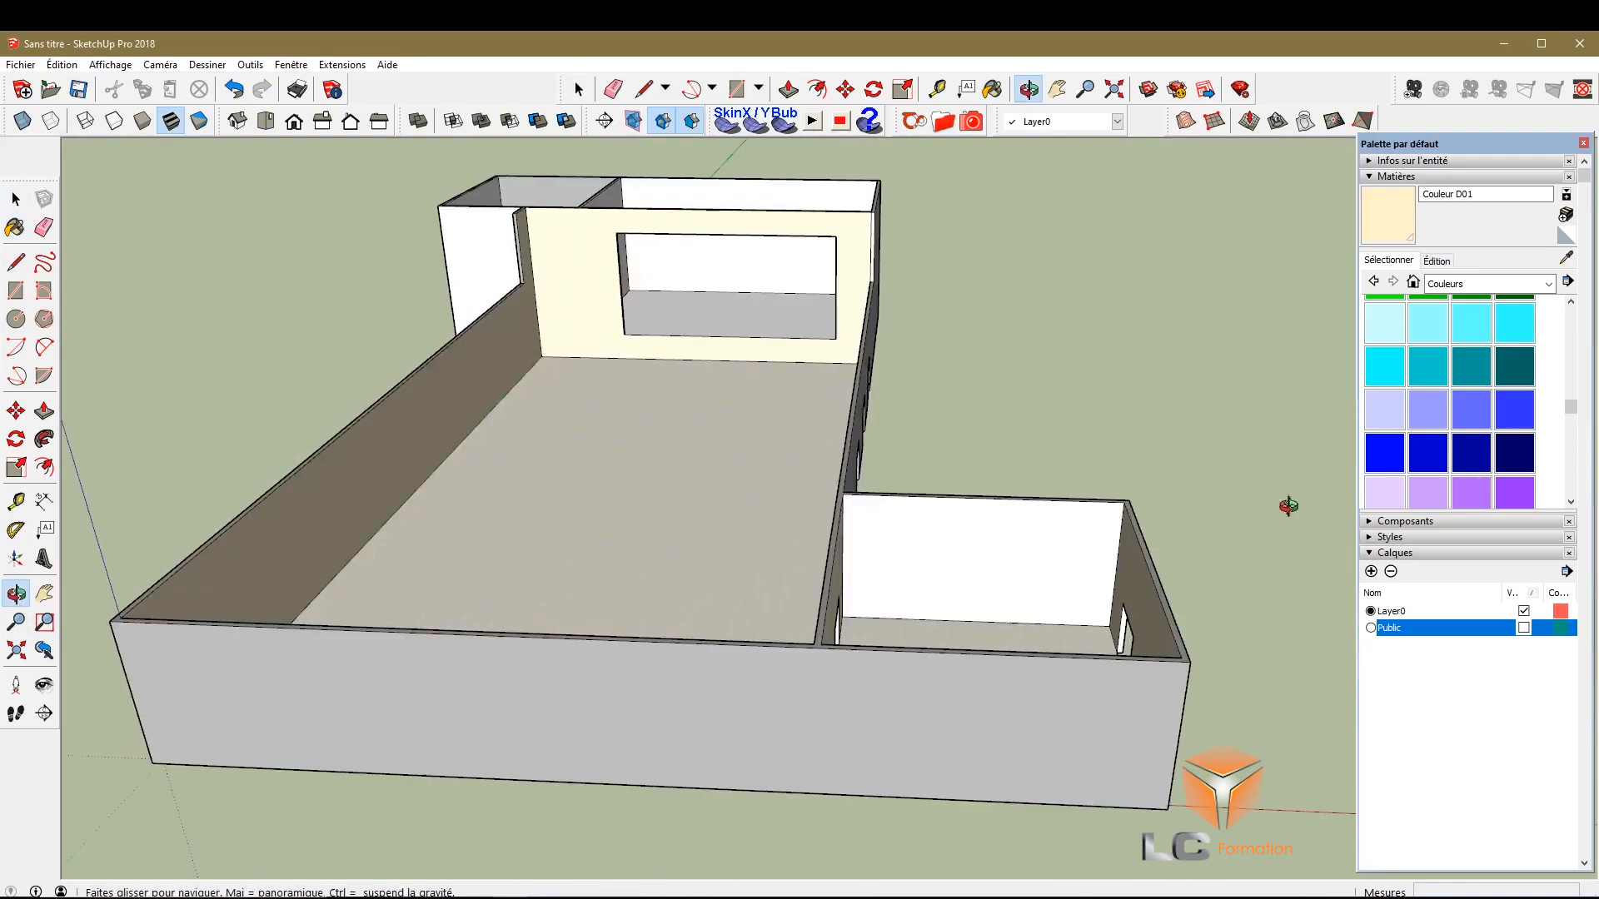
scroll(919, 428, "up", 2)
left_click_drag(917, 428, 940, 641)
left_click(15, 227)
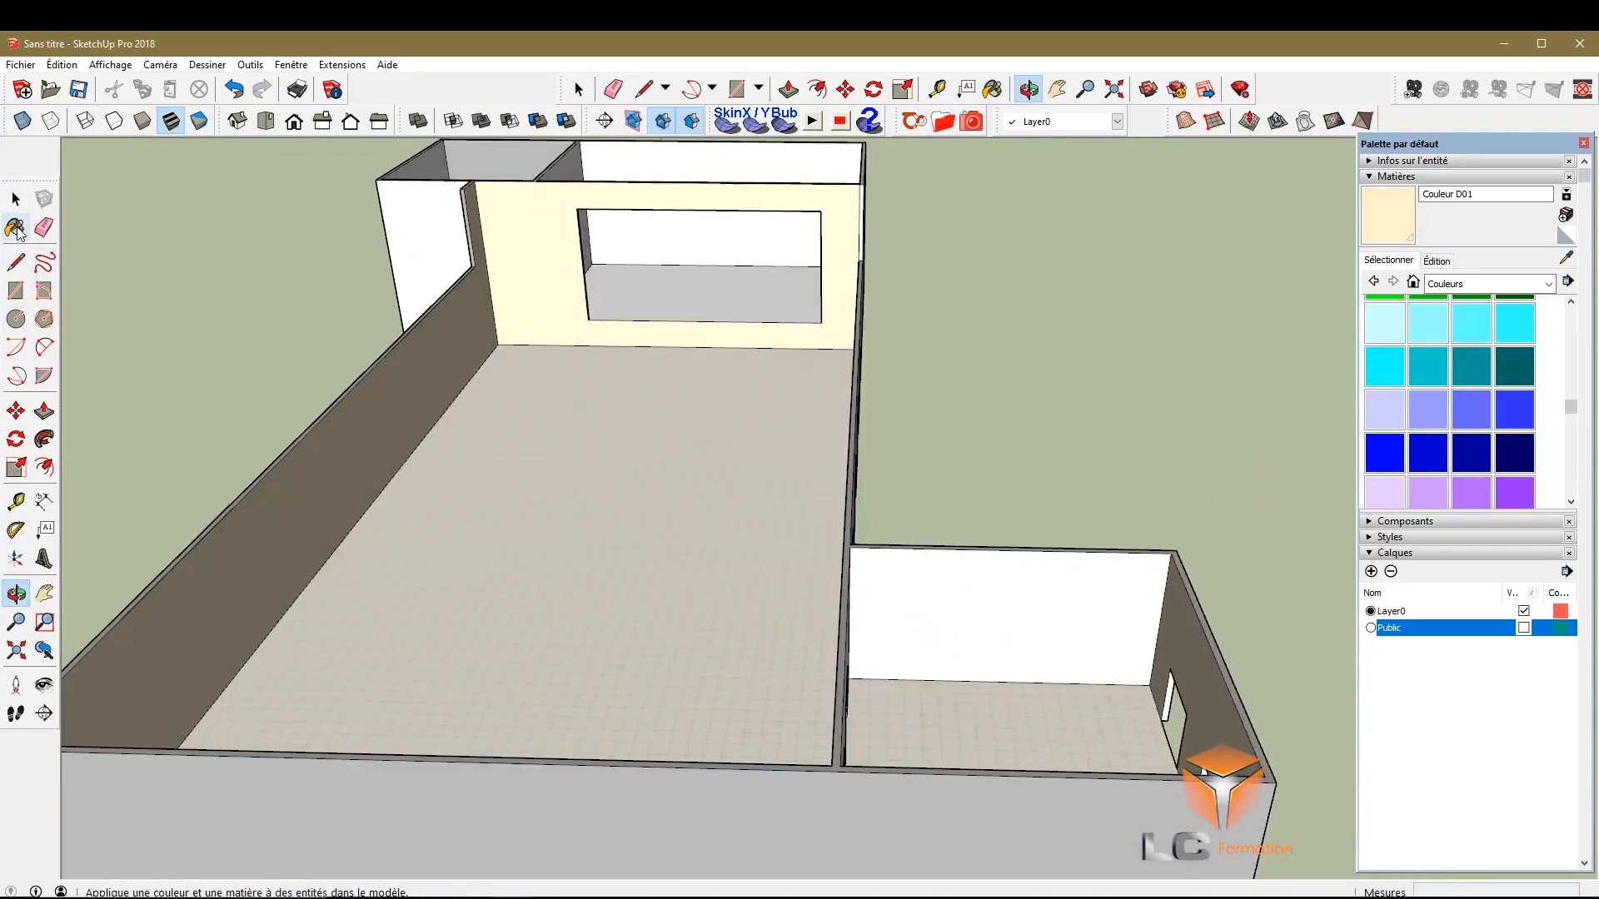
left_click(985, 623)
Examine the painted hall, annex and taller block from several sides
left_click(15, 594)
mouse_move(781, 686)
left_mouse_down()
mouse_move(350, 615)
mouse_move(681, 636)
left_mouse_up()
scroll(681, 636, "down", 2)
scroll(797, 393, "up", 5)
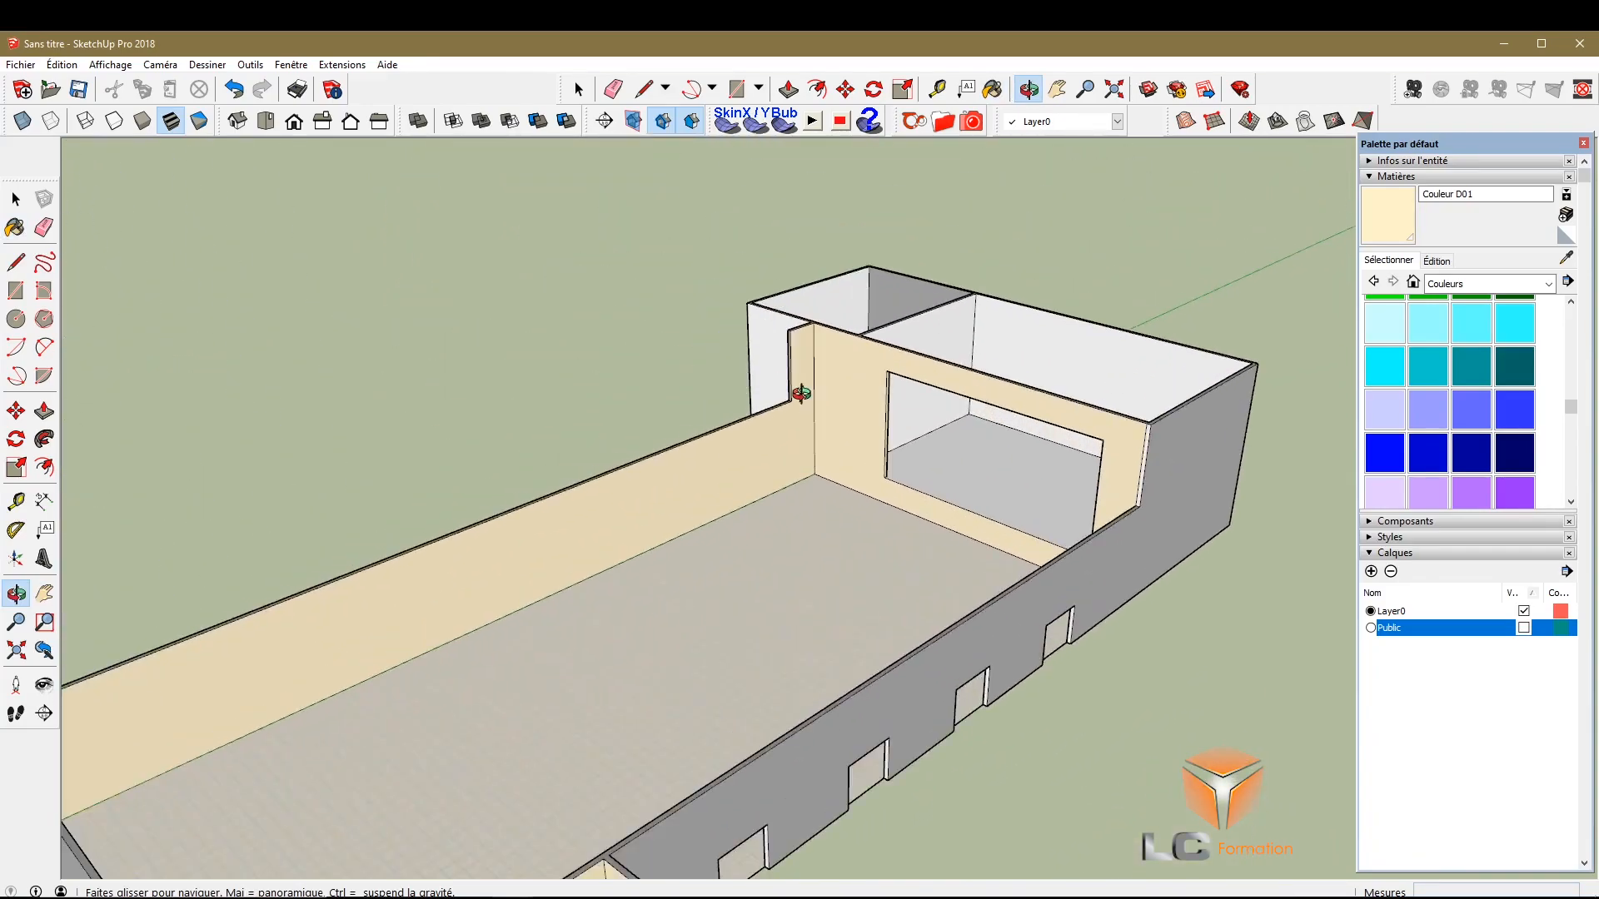
scroll(798, 393, "down", 6)
left_click_drag(718, 509, 845, 504)
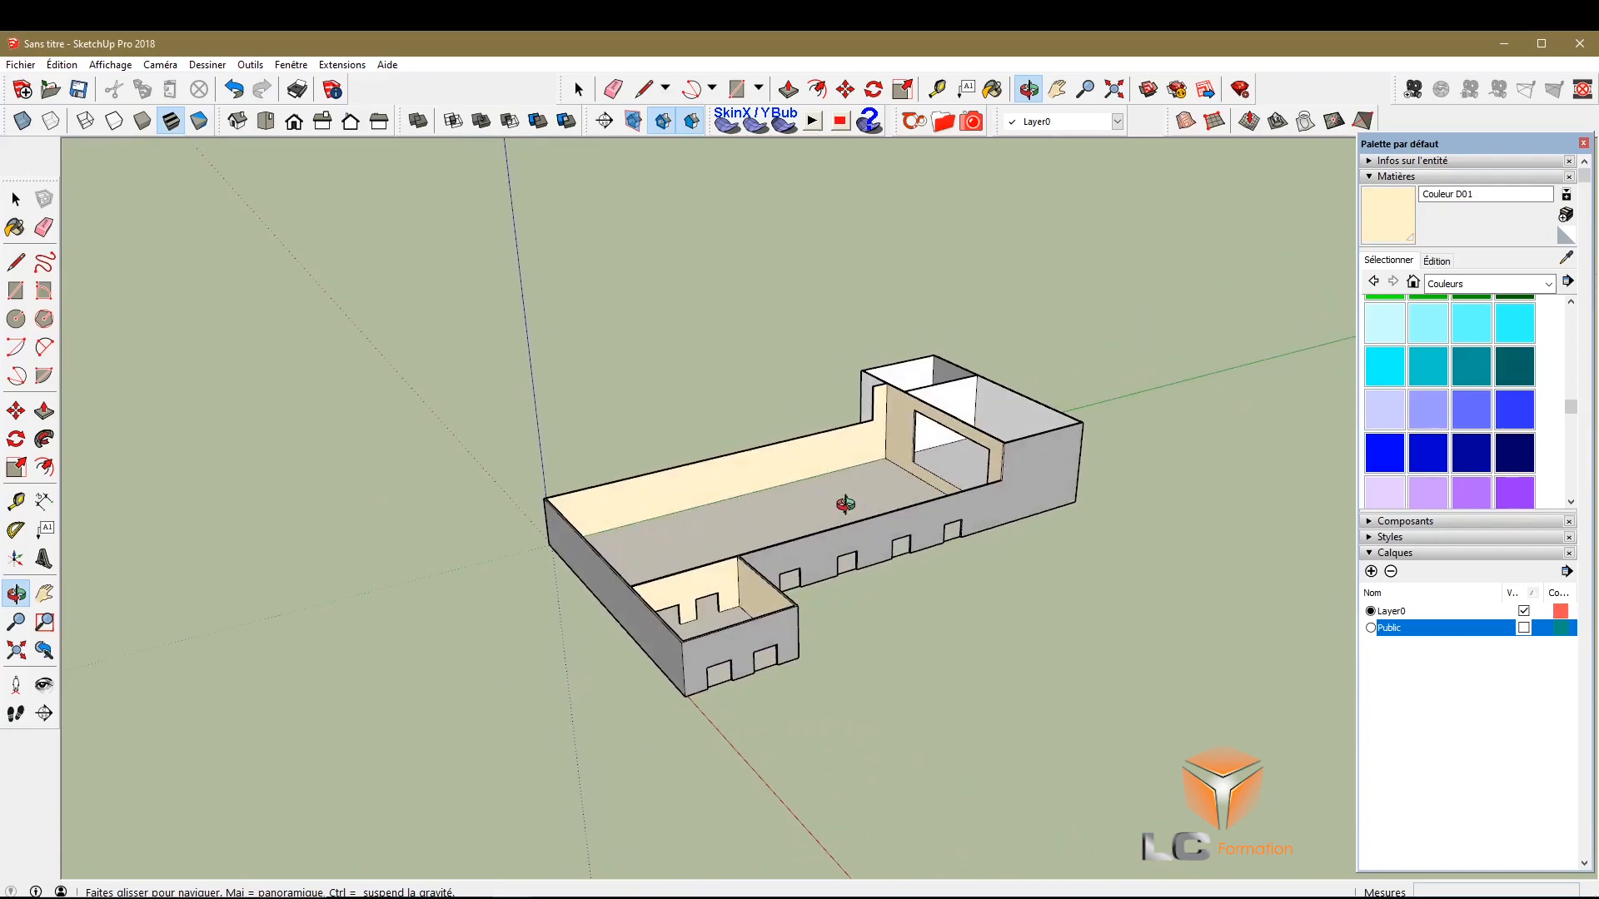
key("space")
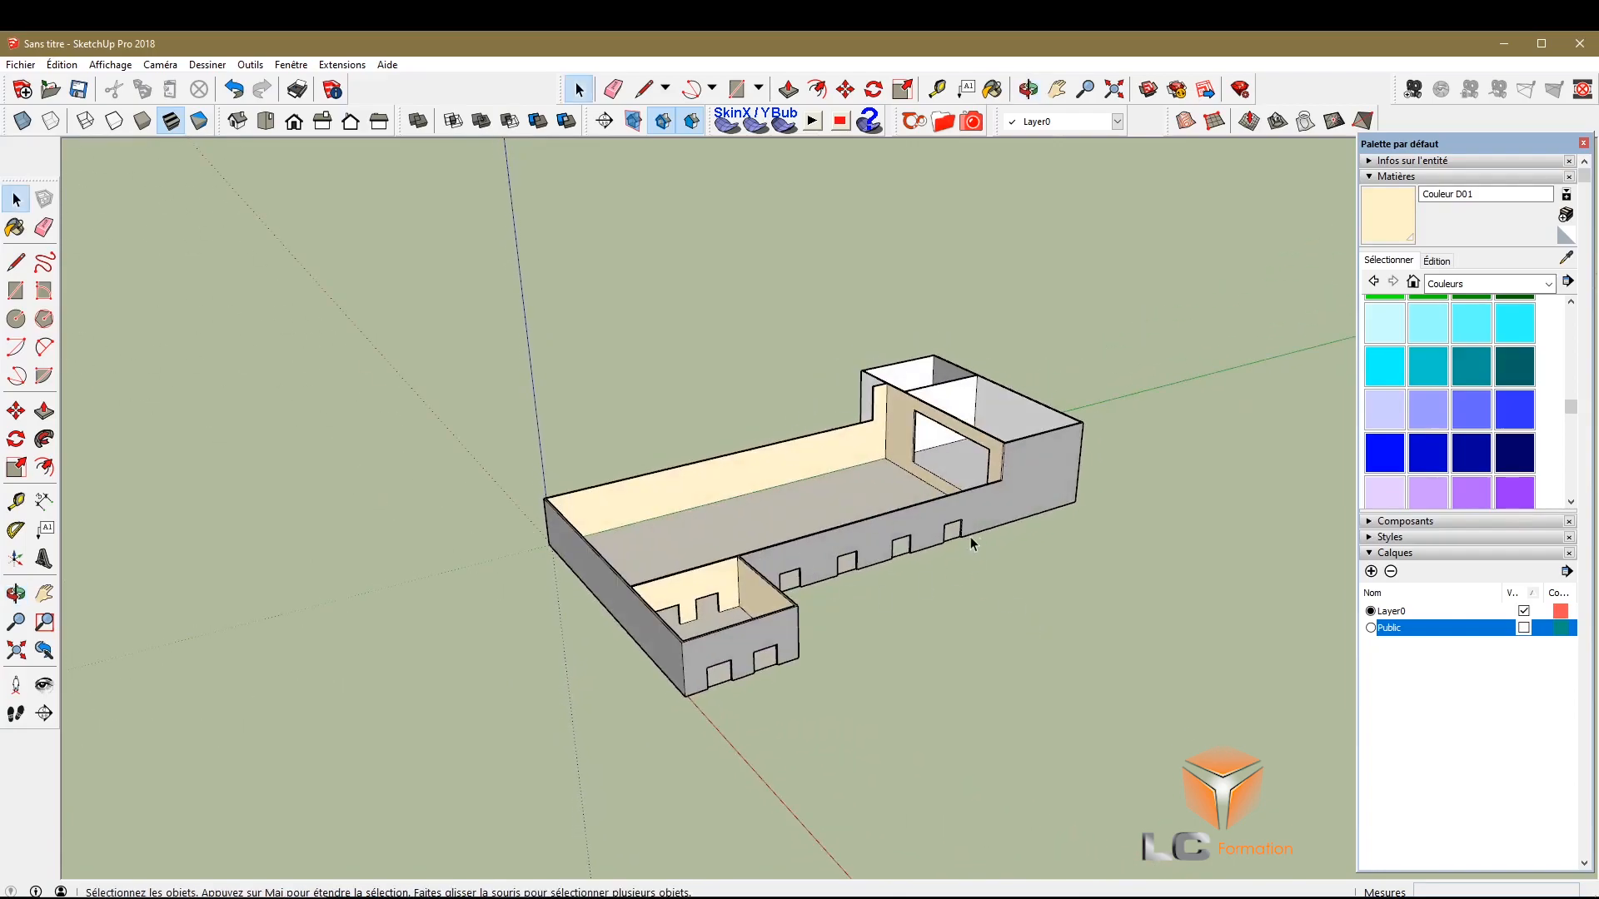
Add a layer named Batiment and assign the whole building to it
left_click(1374, 572)
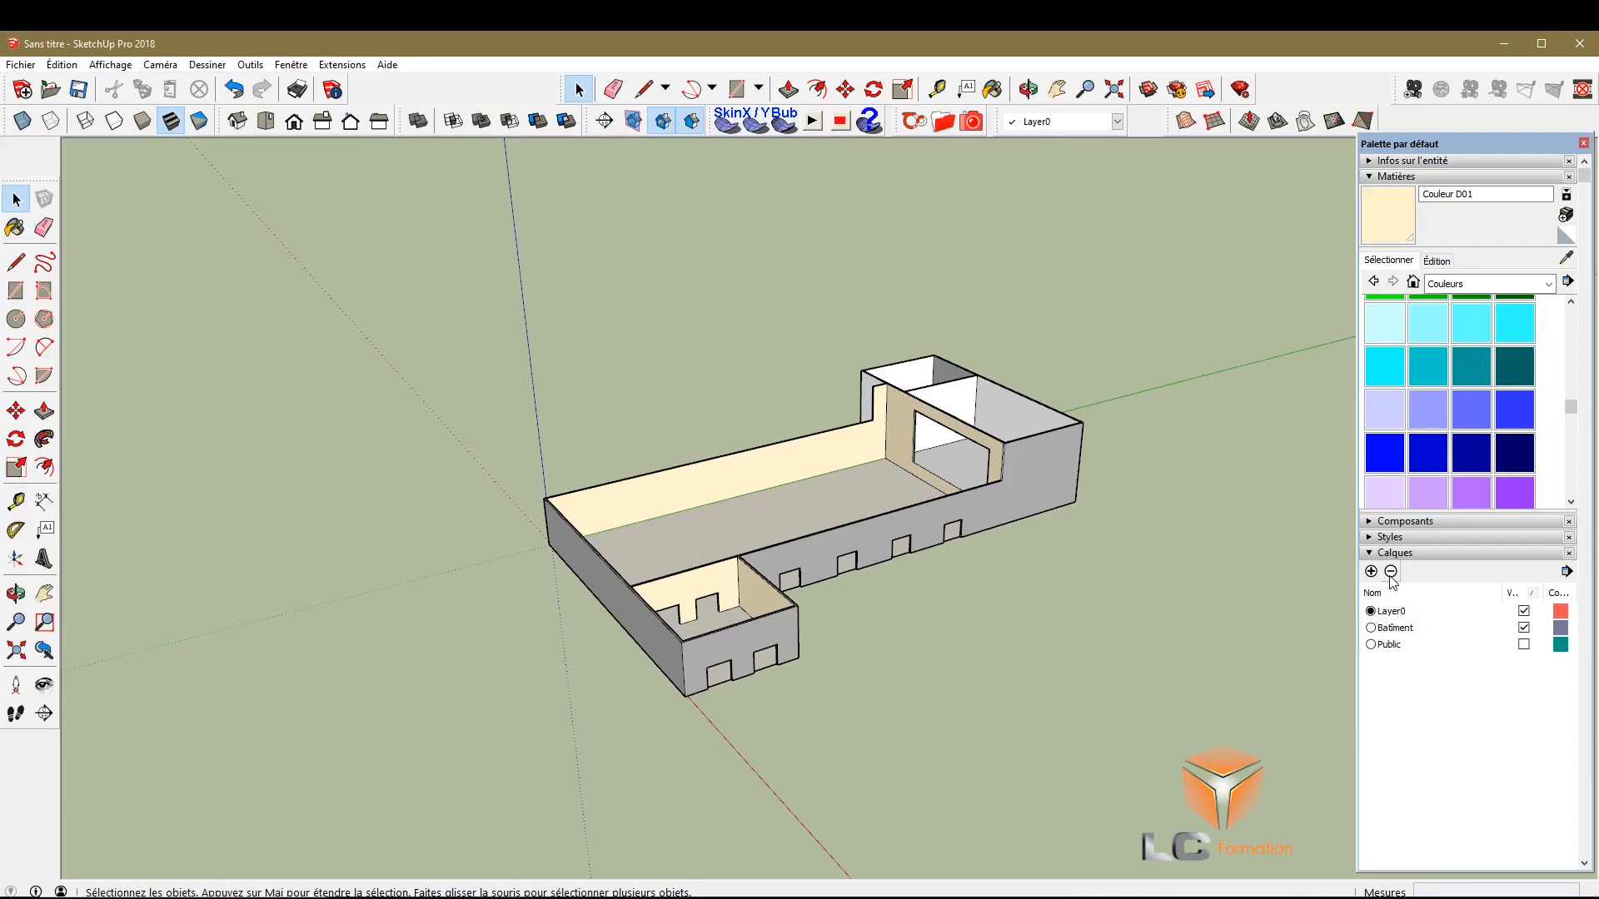
left_click(842, 506)
left_click_drag(400, 262, 1207, 804)
left_click(1040, 127)
left_click(1031, 153)
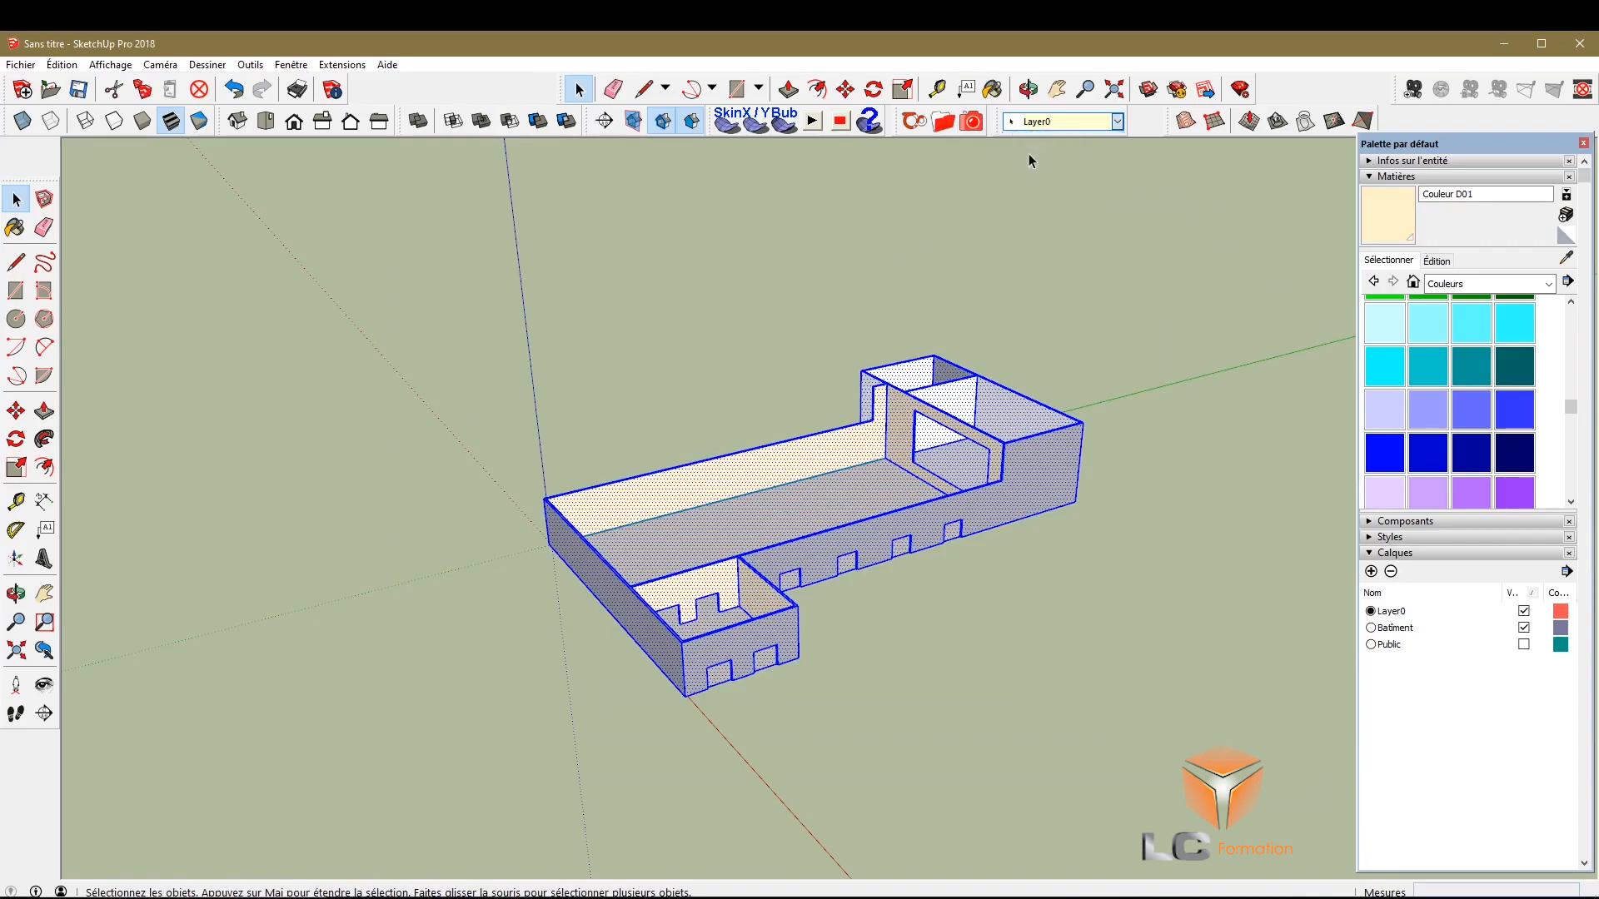
left_click(1187, 553)
Make the Public layer visible, and switch the Batiment layer off and back on to check its contents
left_click(1524, 629)
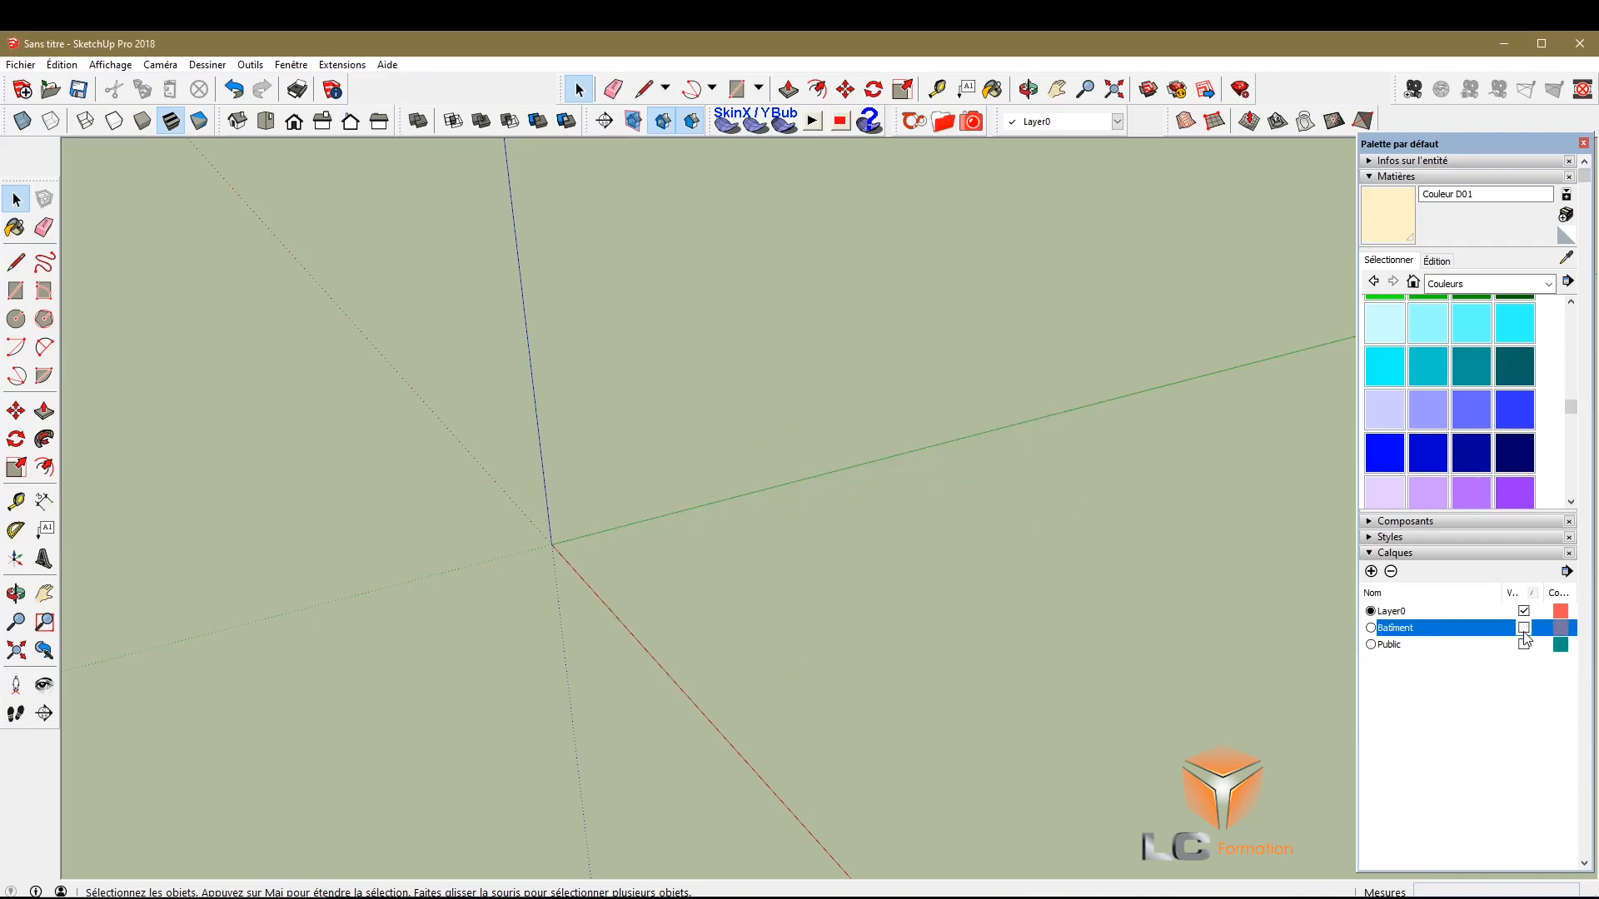
left_click(1525, 645)
scroll(529, 512, "up", 6)
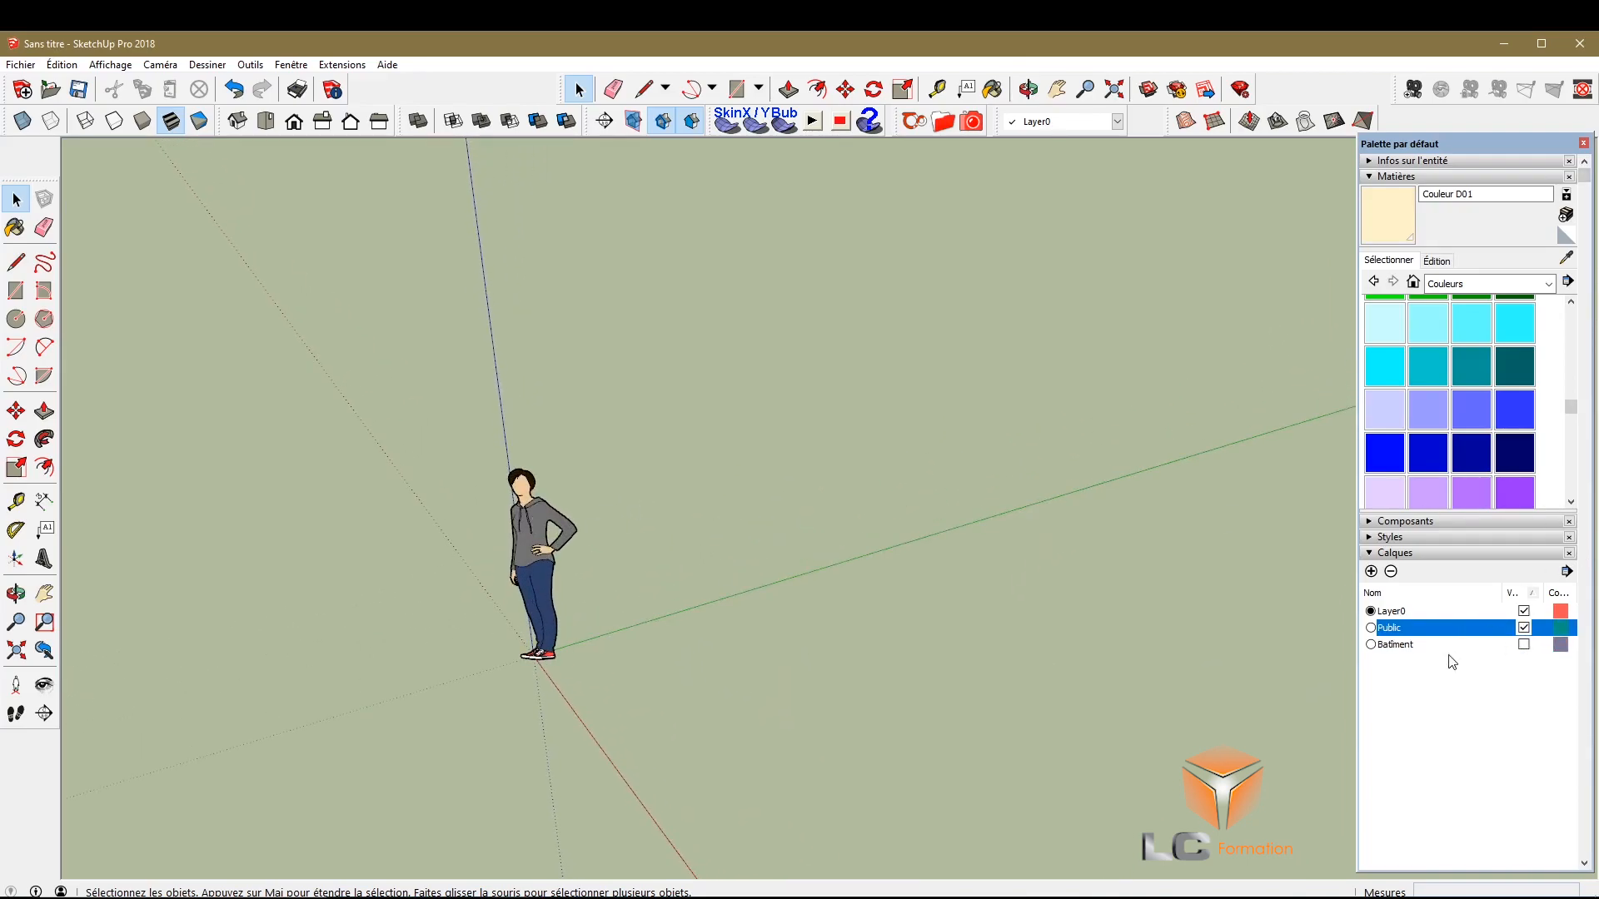
left_click(1524, 644)
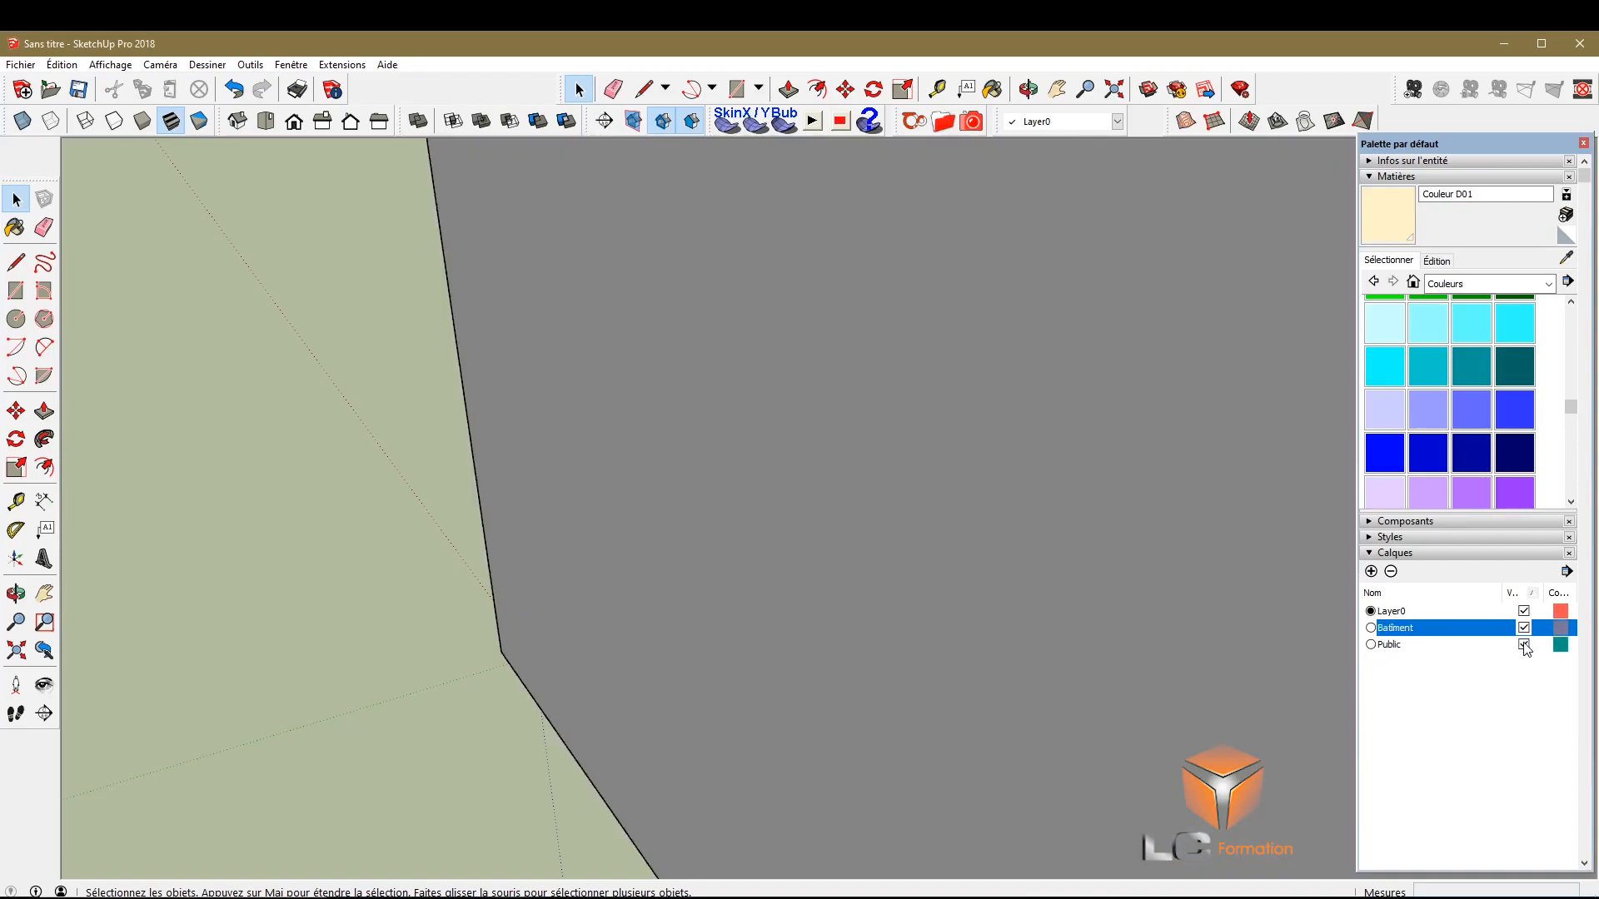
Bring the whole building into view and hide the Public layer
scroll(1505, 645, "down", 2)
scroll(901, 580, "down", 10)
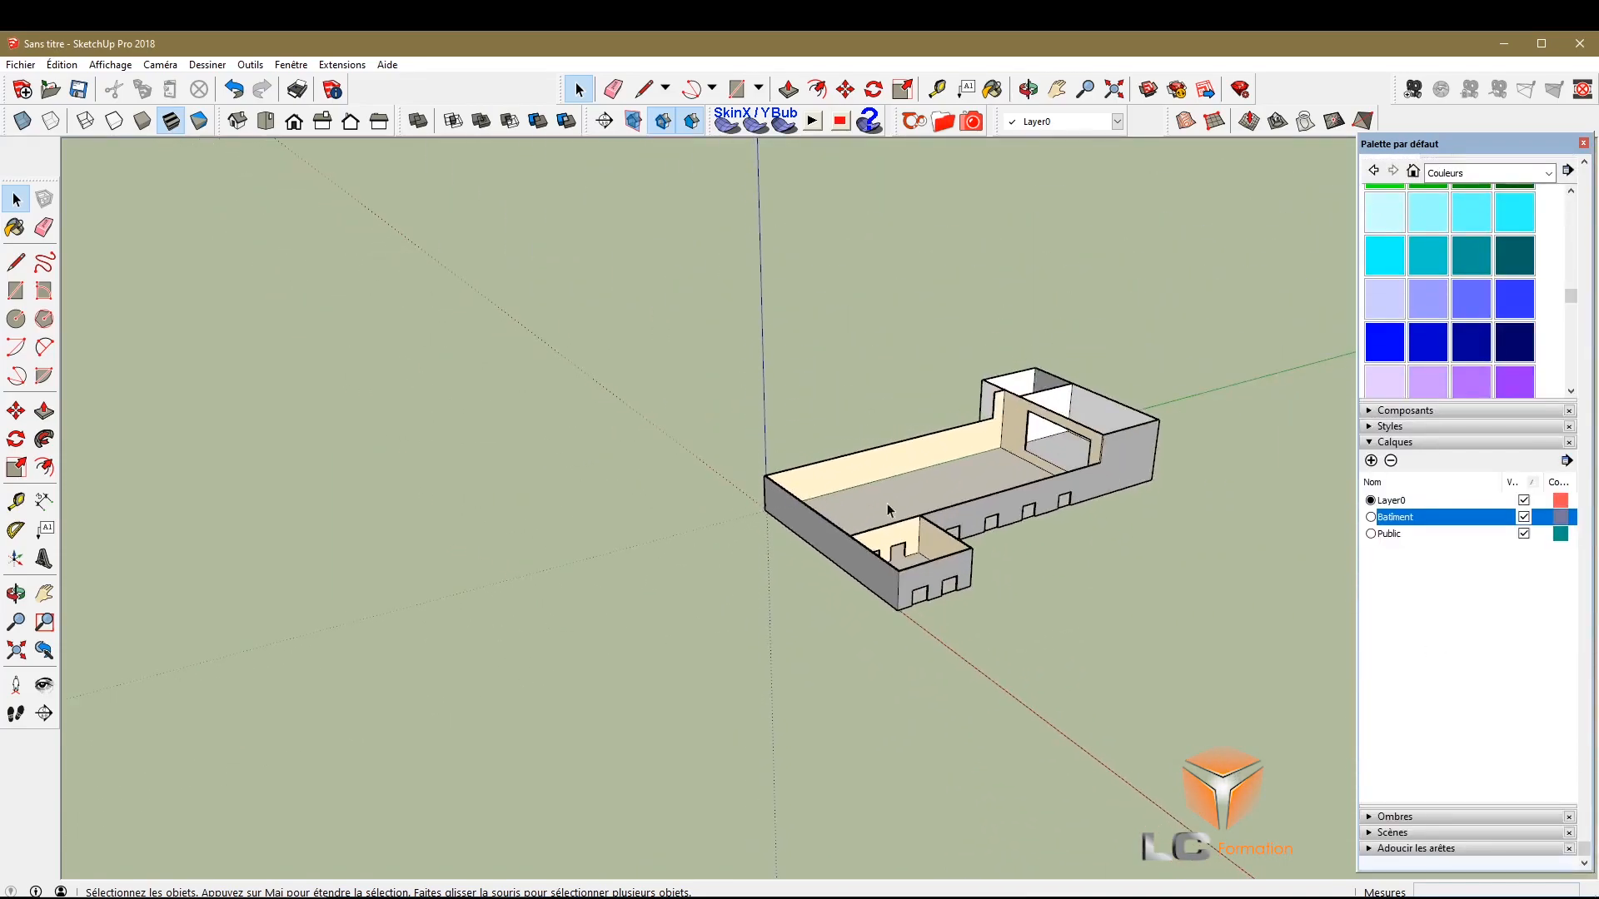
scroll(1034, 522, "up", 5)
scroll(1034, 522, "down", 2)
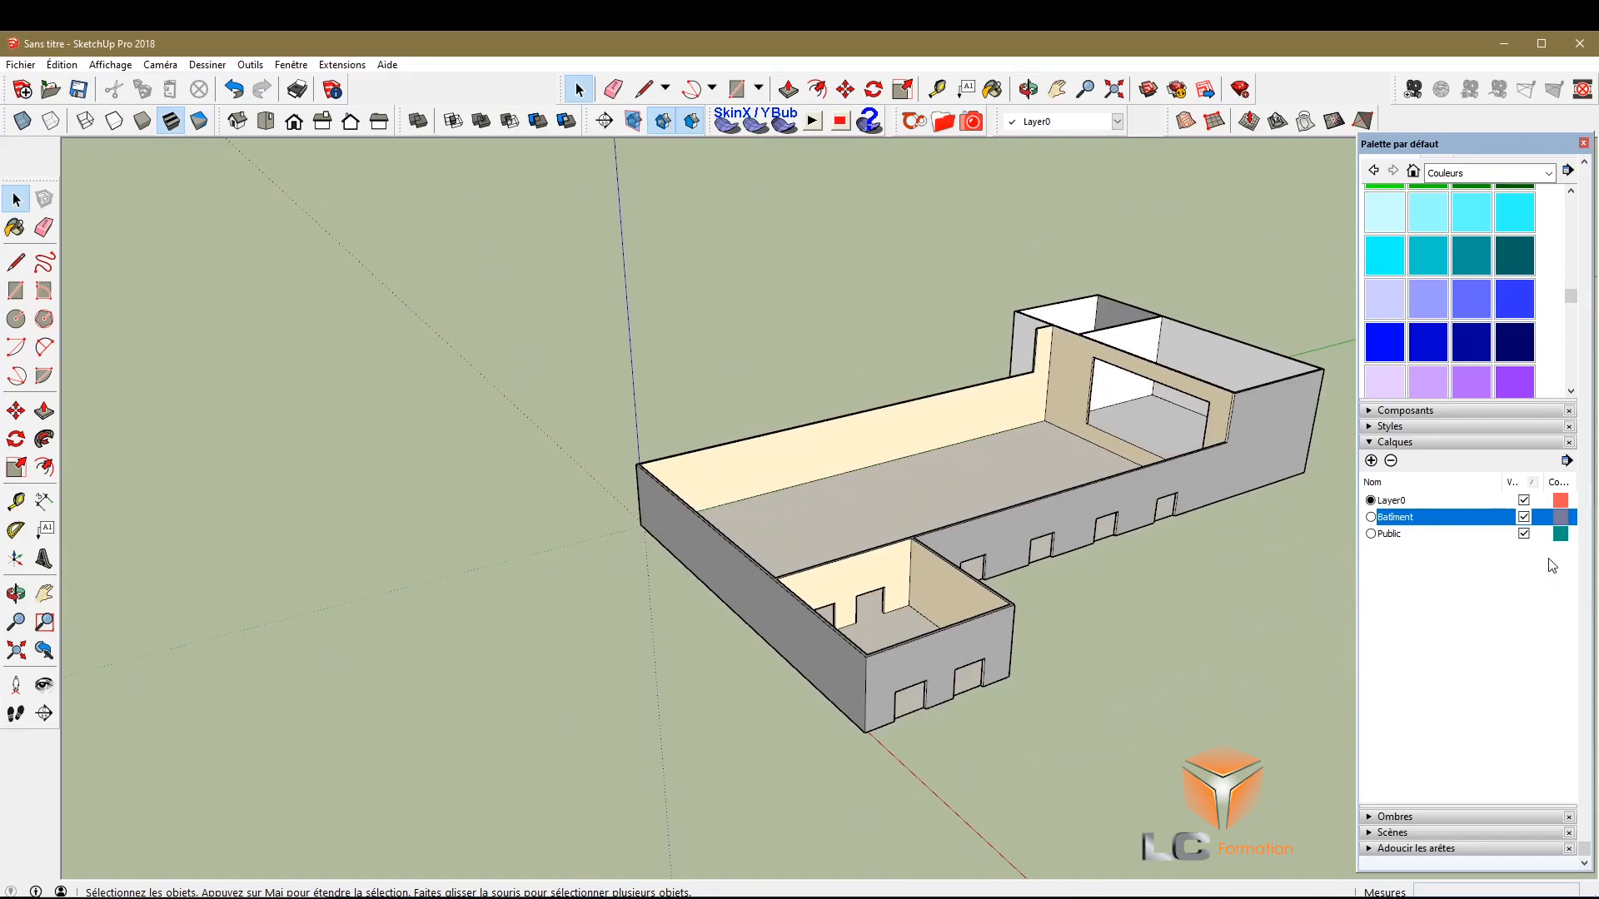
left_click(1524, 534)
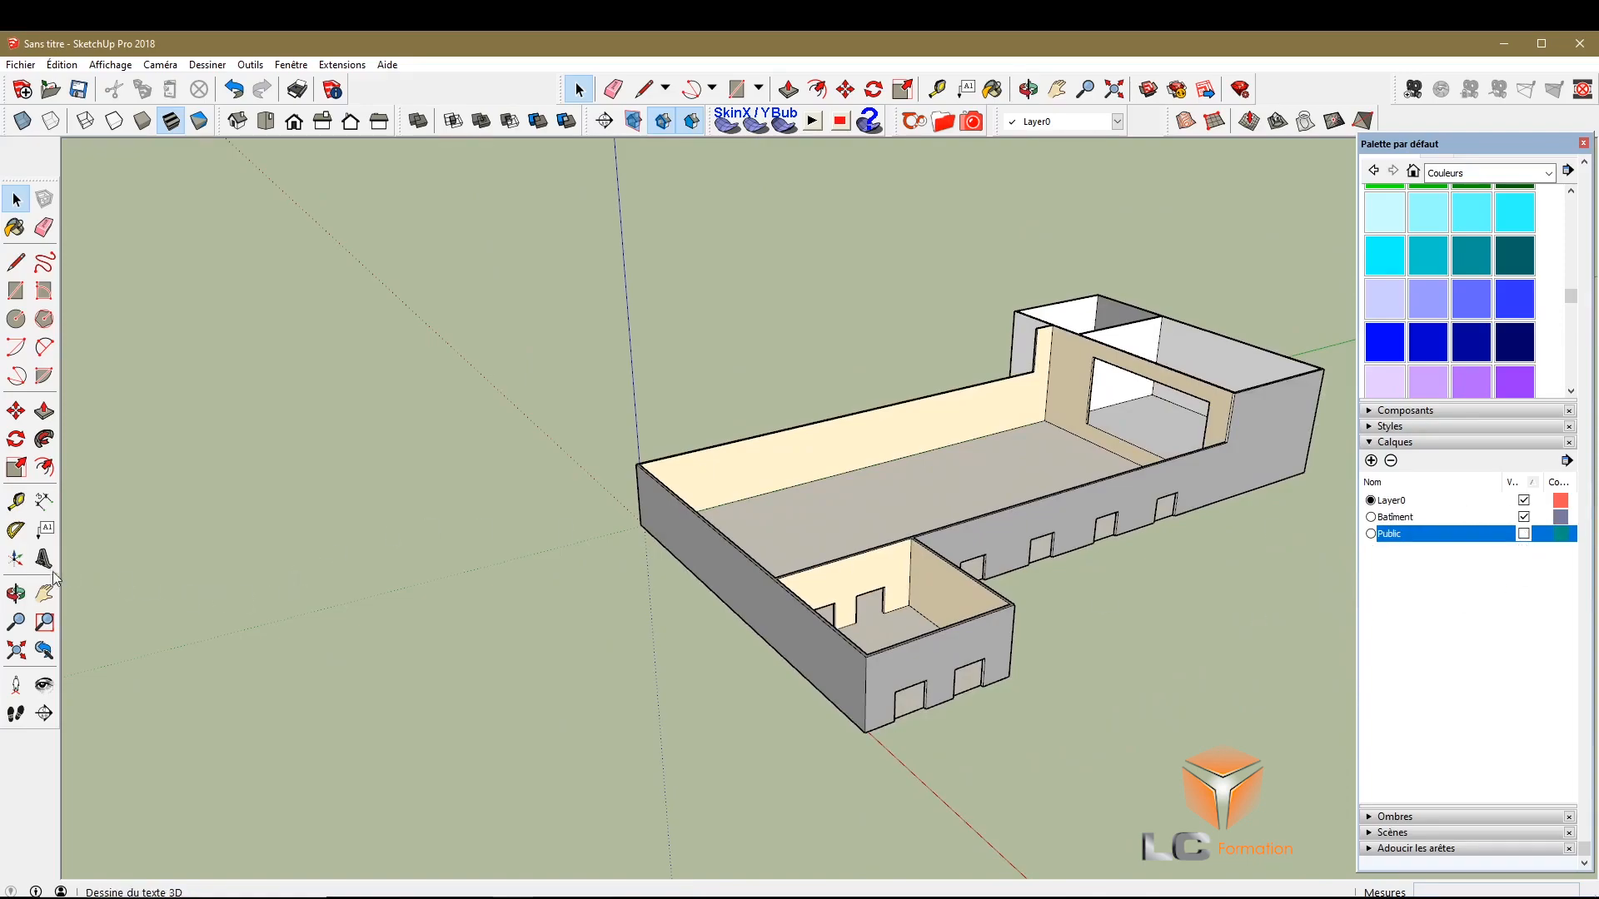
Examine the building's hall, annex and taller block from several sides with the Public layer hidden
left_click(15, 593)
left_click_drag(960, 418, 1332, 388)
scroll(985, 330, "up", 5)
left_click_drag(985, 330, 228, 501)
scroll(790, 338, "down", 6)
scroll(739, 308, "up", 2)
left_click_drag(809, 386, 934, 423)
scroll(1041, 404, "up", 3)
scroll(1099, 564, "down", 4)
scroll(760, 214, "up", 3)
scroll(824, 328, "down", 3)
scroll(833, 414, "up", 3)
scroll(789, 375, "down", 3)
scroll(878, 411, "up", 3)
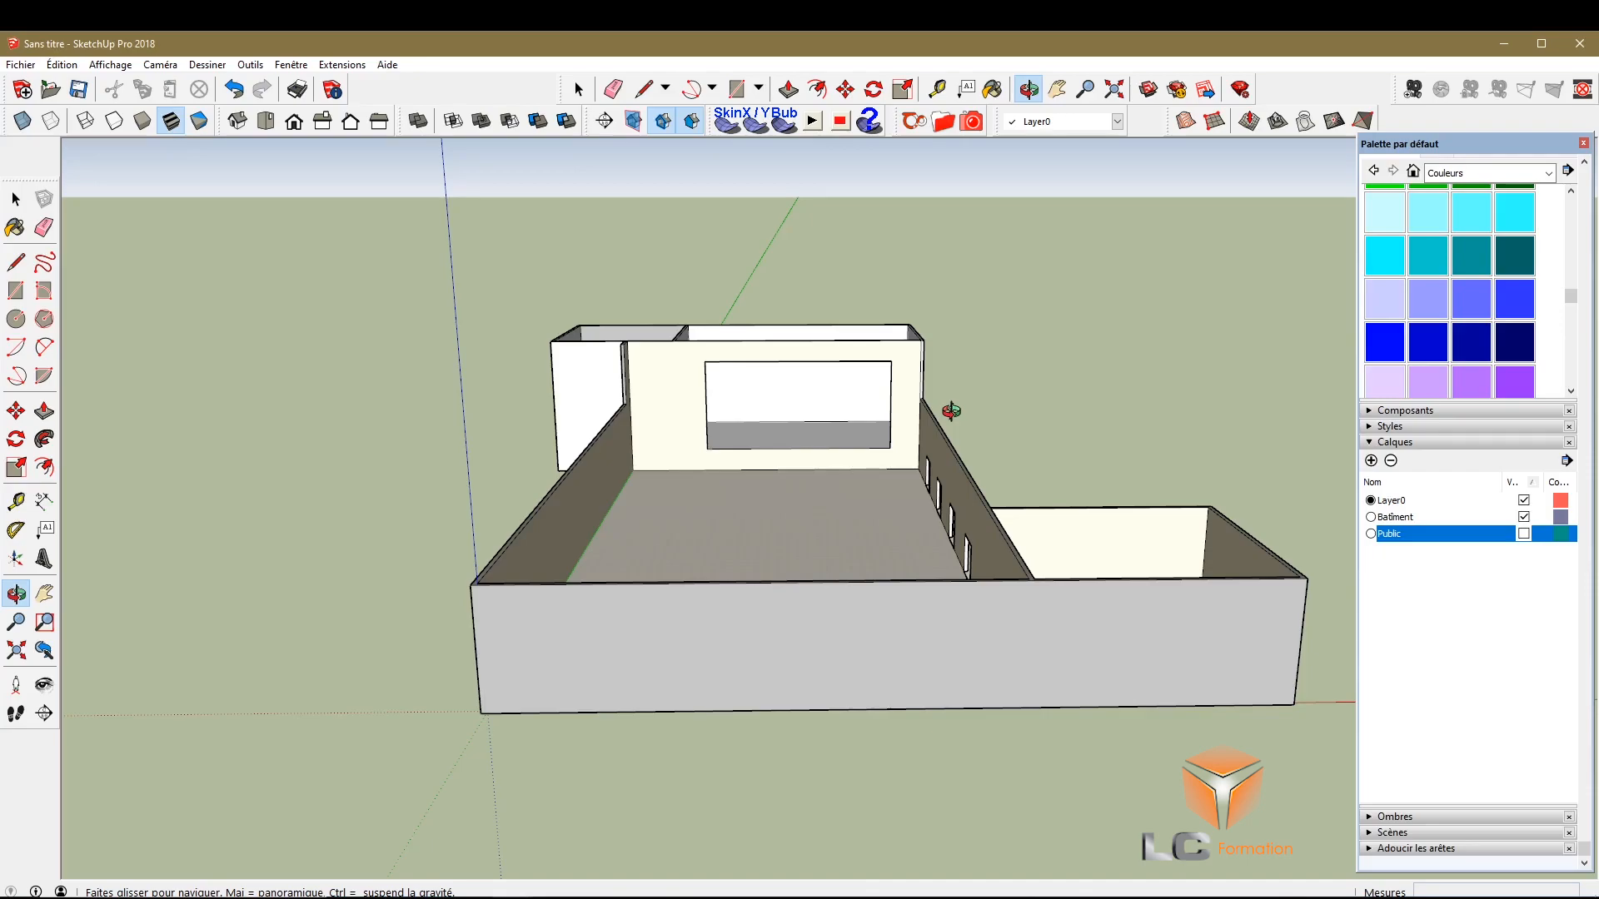
left_click_drag(867, 461, 760, 592)
scroll(740, 433, "down", 3)
left_click_drag(870, 483, 595, 516)
left_click_drag(814, 381, 916, 385)
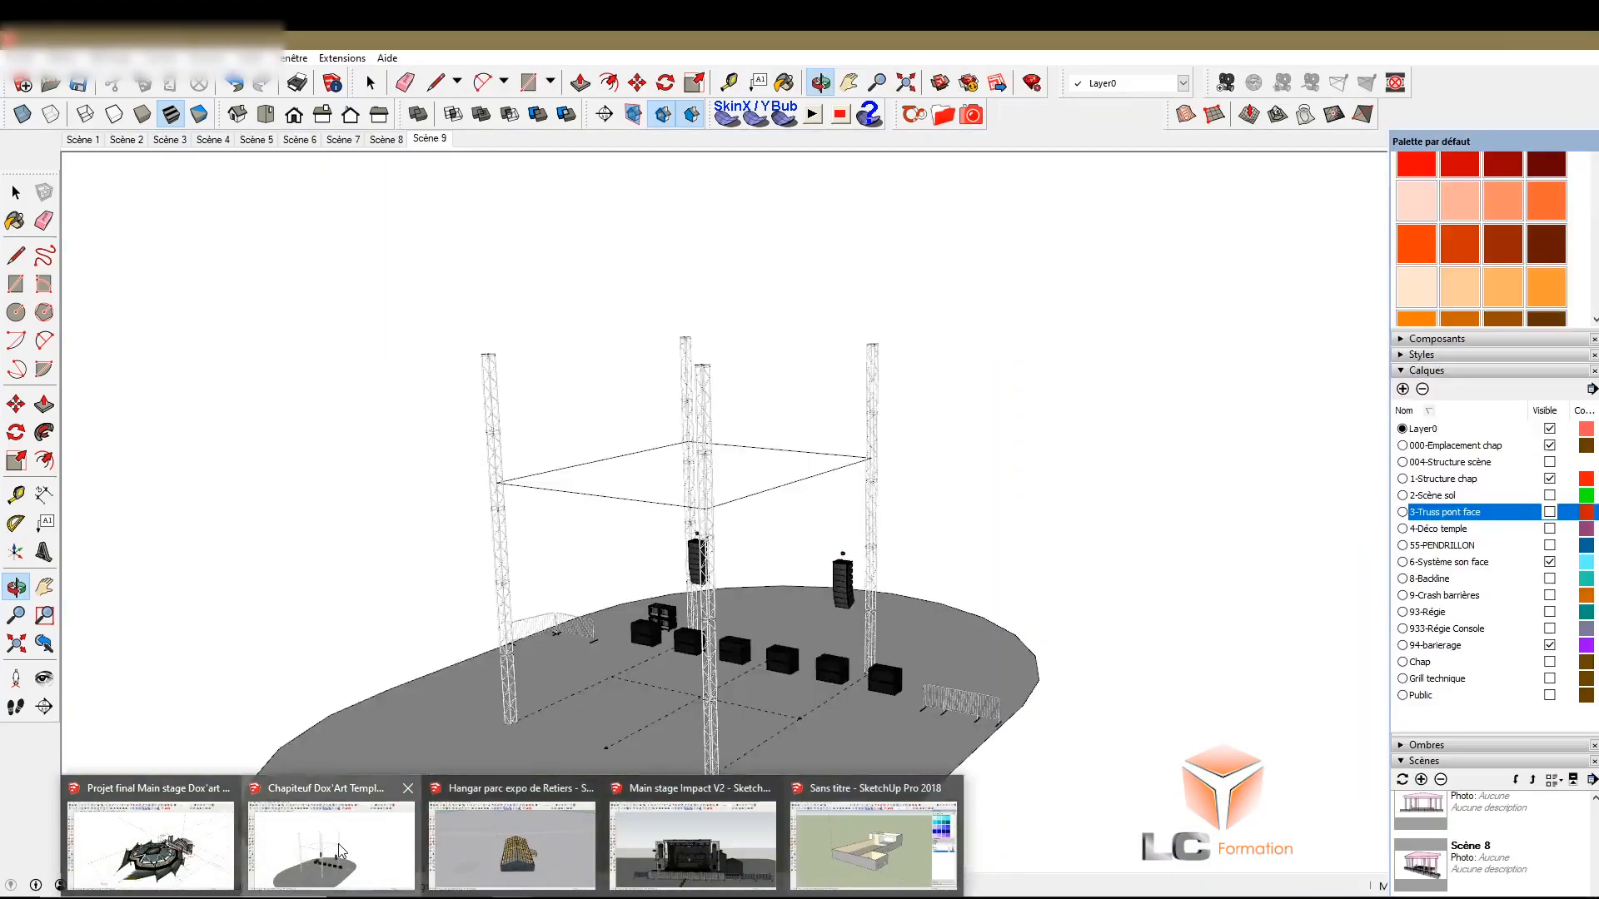
Switch to the Chapiteau Dox'Art model and hide the layers 1-Structure chap, 6-Système son face and 94-barierage
left_click(339, 851)
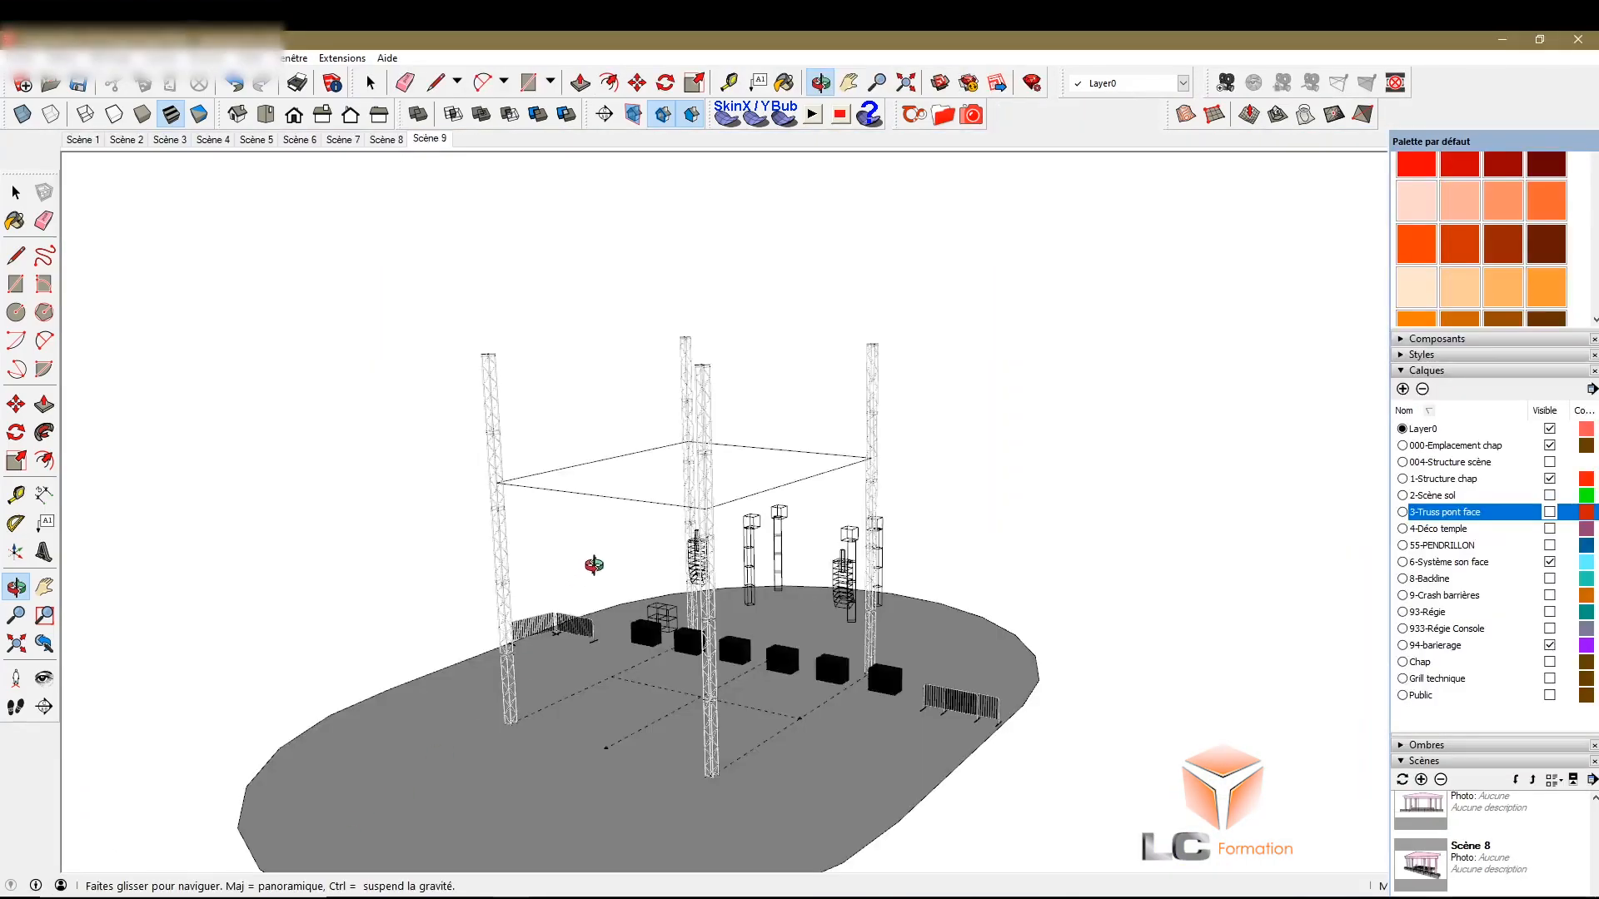
scroll(667, 537, "down", 3)
left_click_drag(580, 727, 1341, 602)
left_click_drag(749, 583, 891, 526)
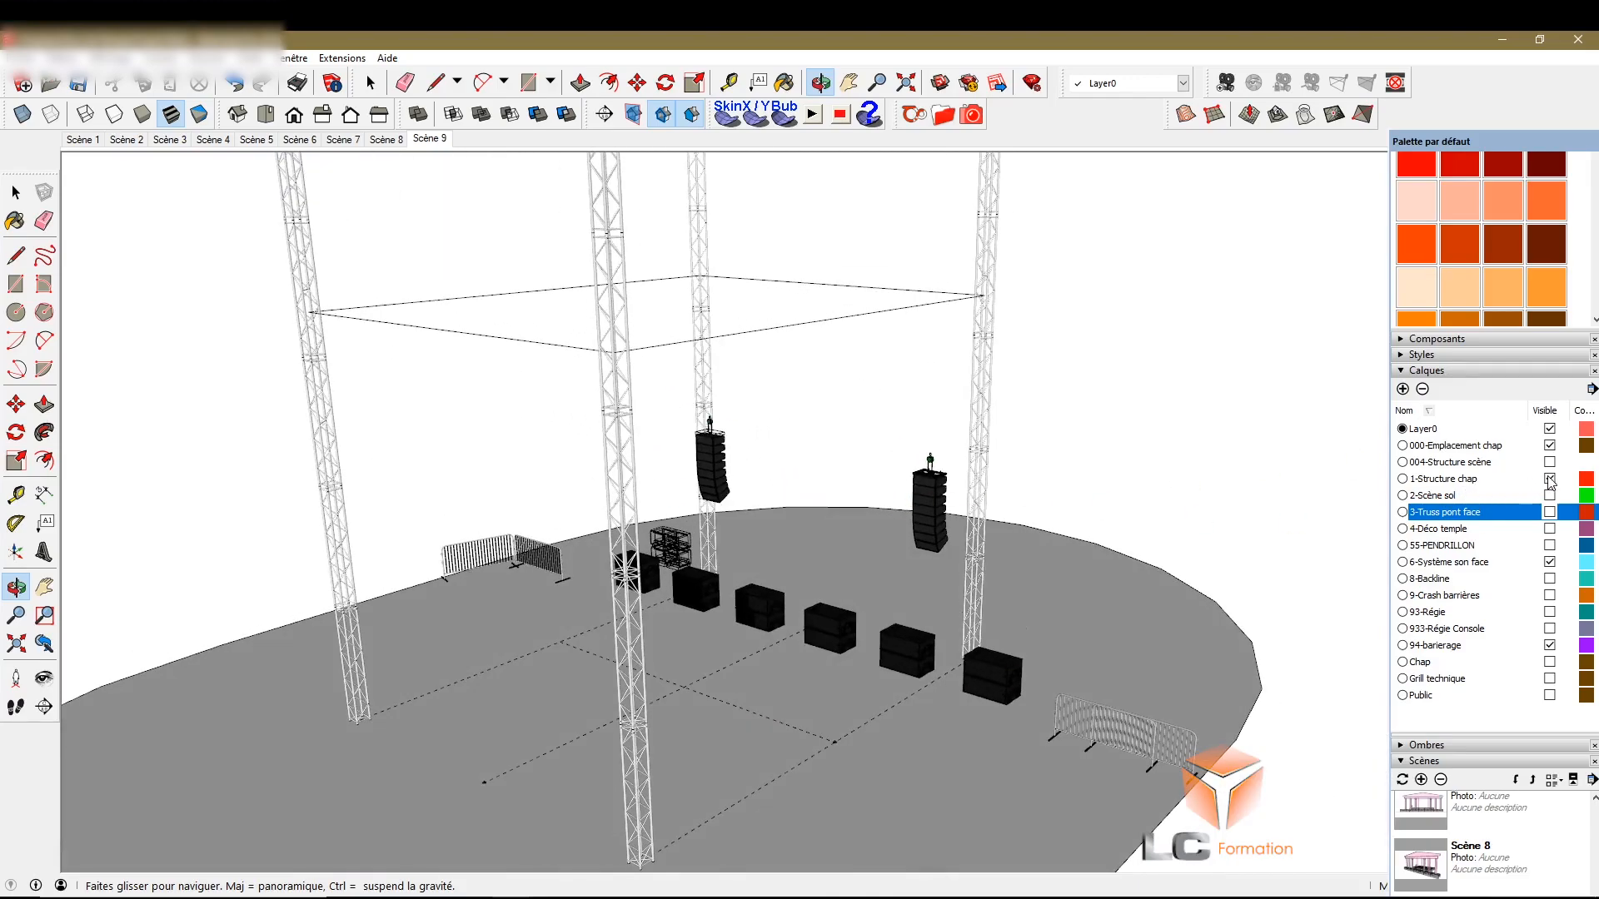
left_click(1550, 478)
left_click(1550, 562)
left_click(1549, 646)
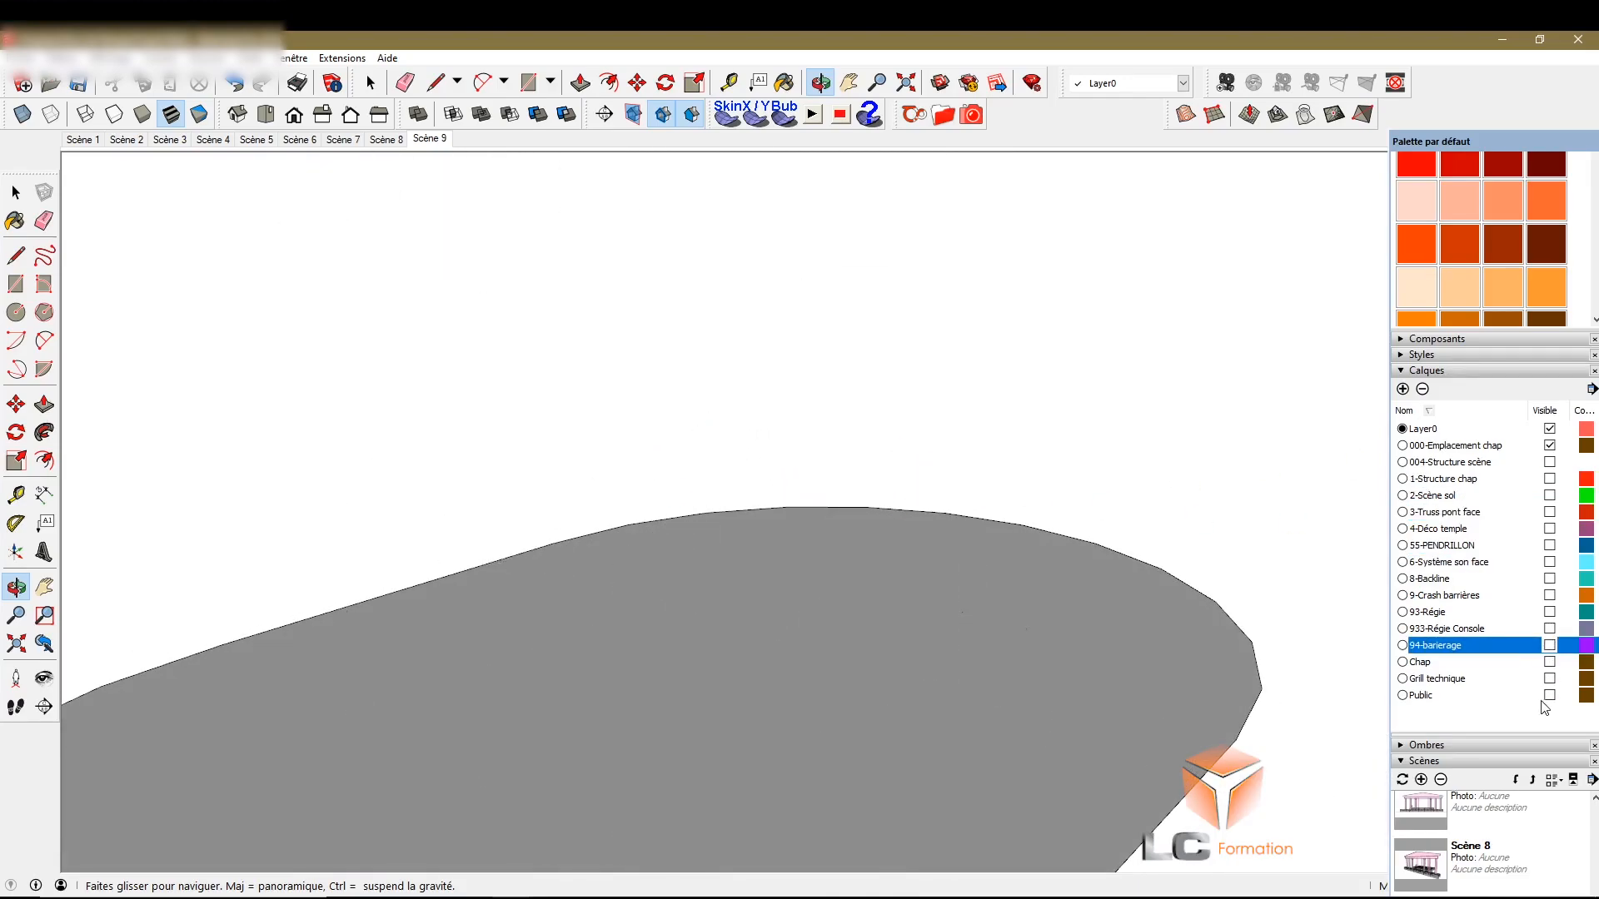
Switch the 000-Emplacement chap layer off and back on to check its contents
left_click_drag(763, 428, 729, 670)
left_click(1550, 446)
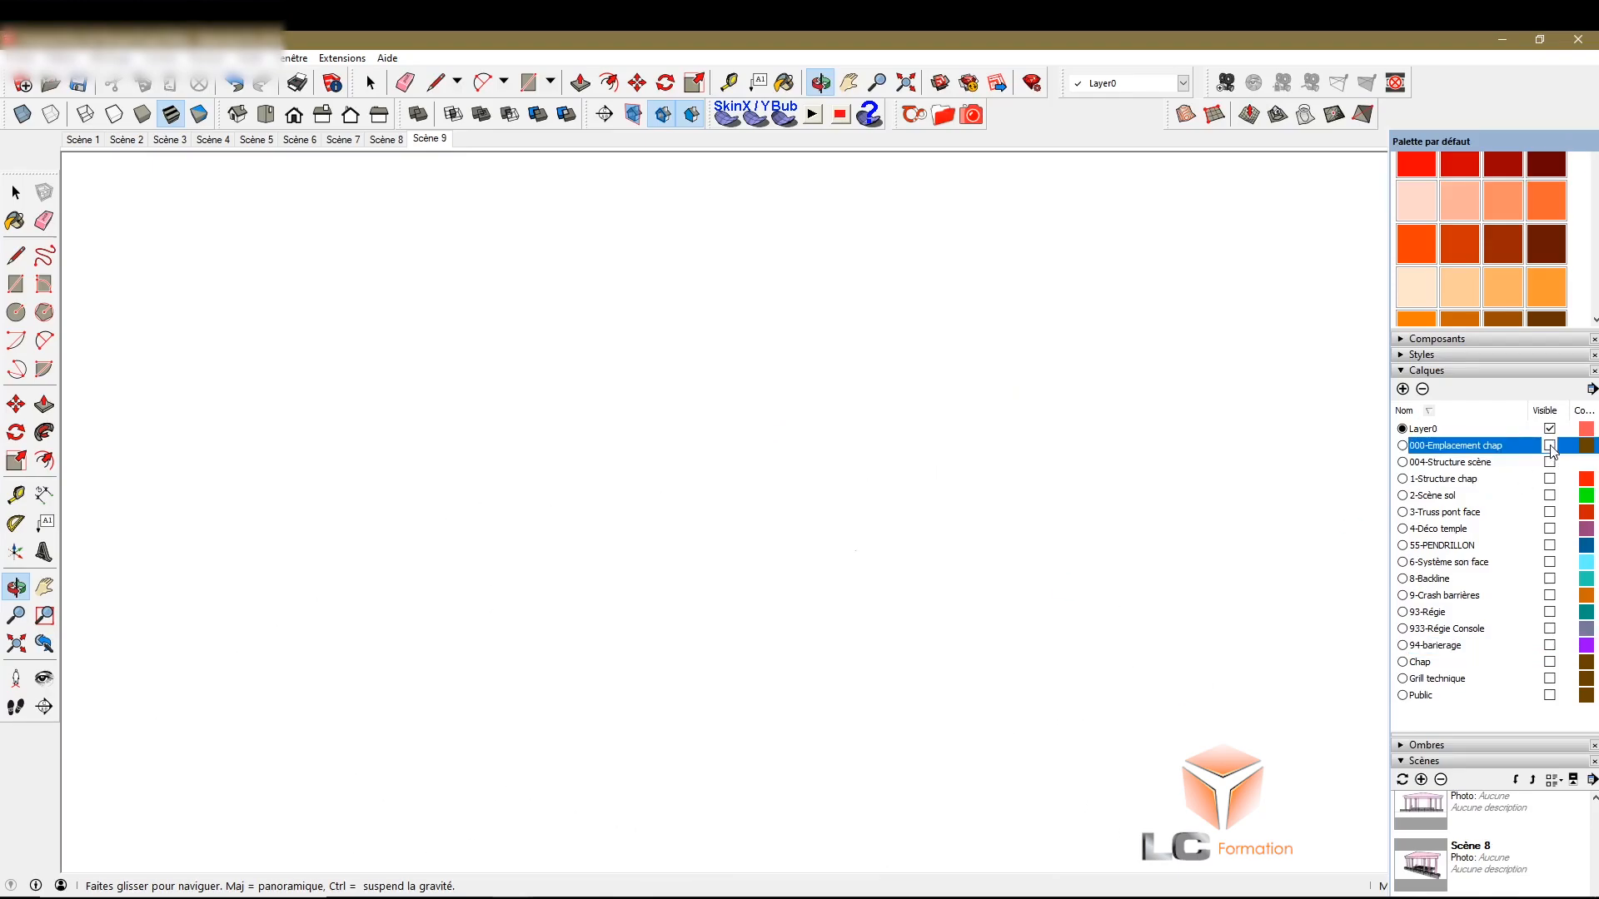
left_click(1549, 447)
Make the Chap layer visible to display the big-top tent over the ground surface
left_click_drag(842, 714, 714, 526)
left_click(1550, 662)
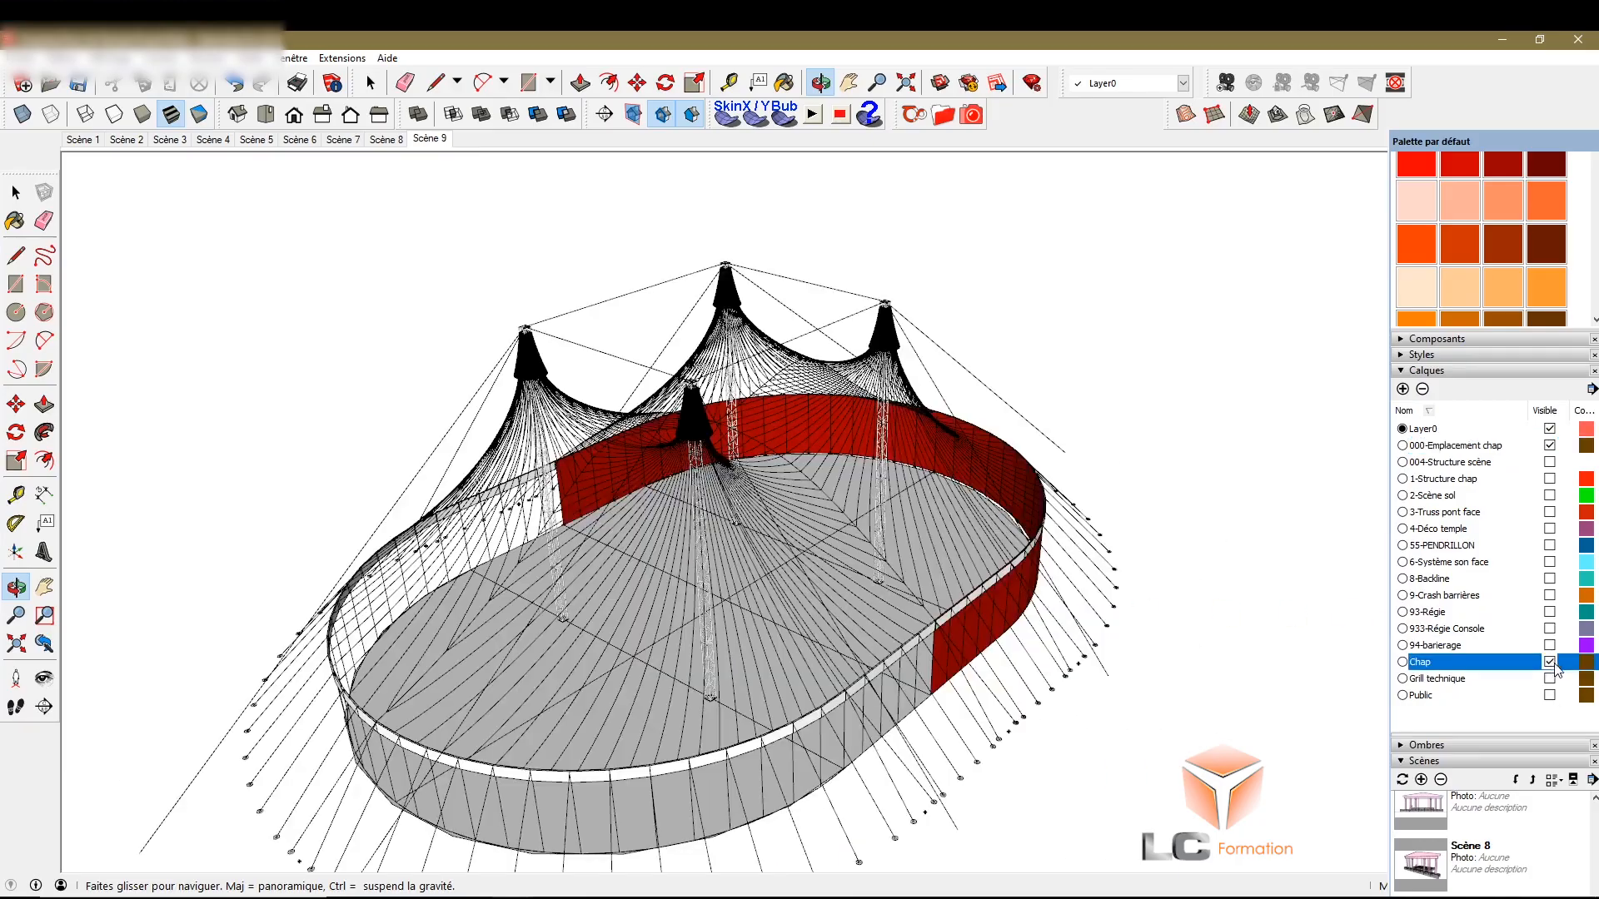
left_click_drag(856, 439, 816, 567)
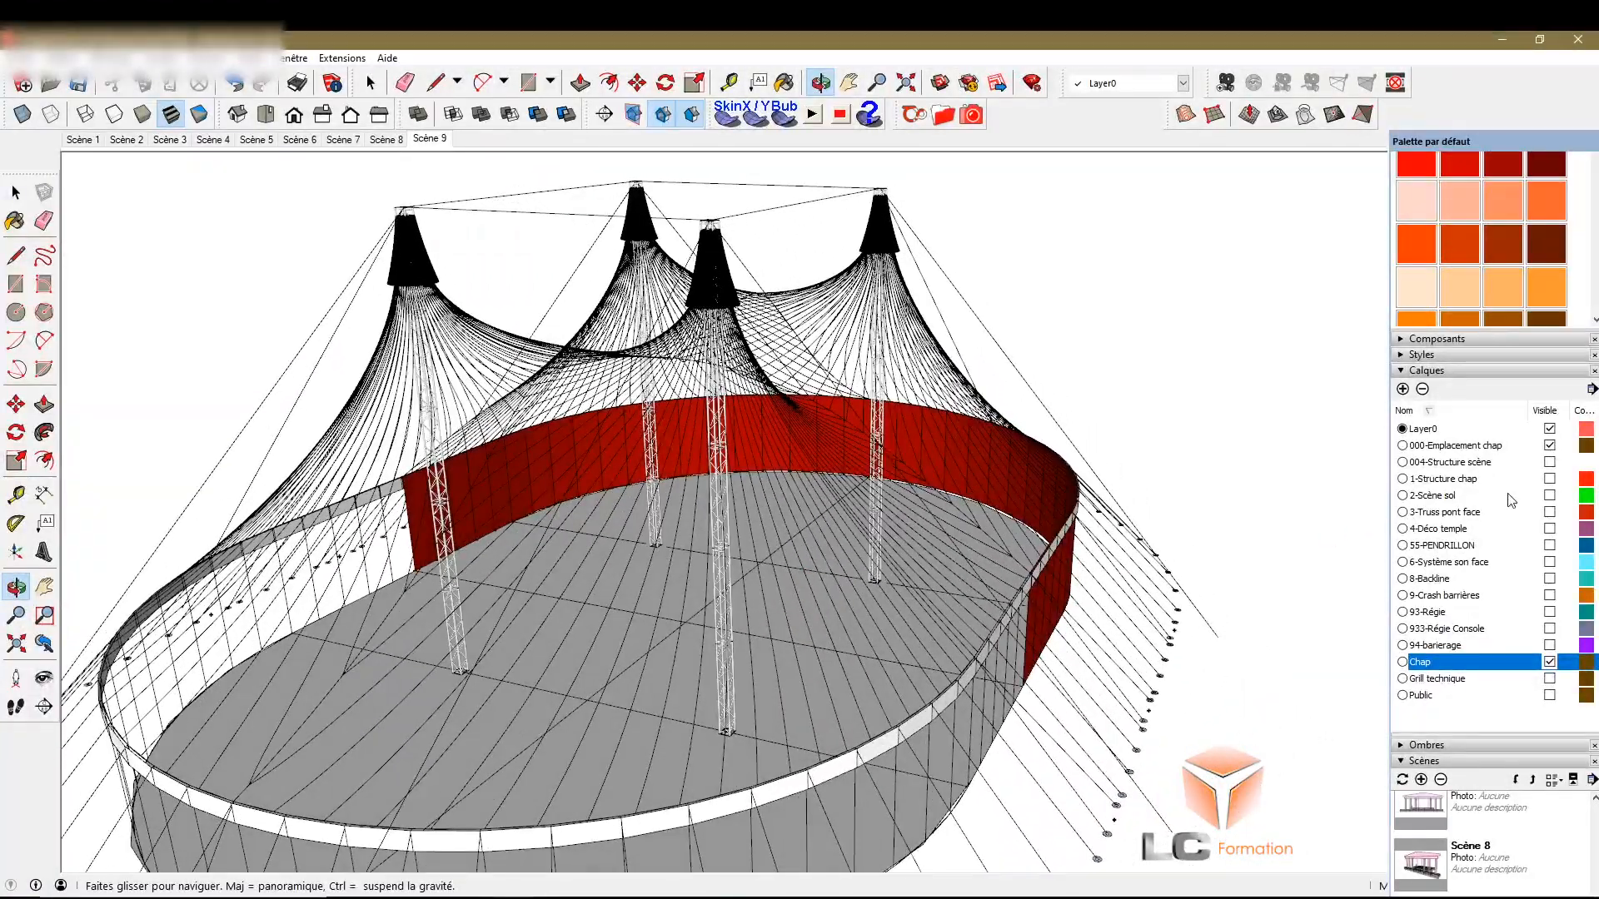
Make the 2-Scène sol layer visible and hide the Chap layer to isolate the stage
left_click(1550, 495)
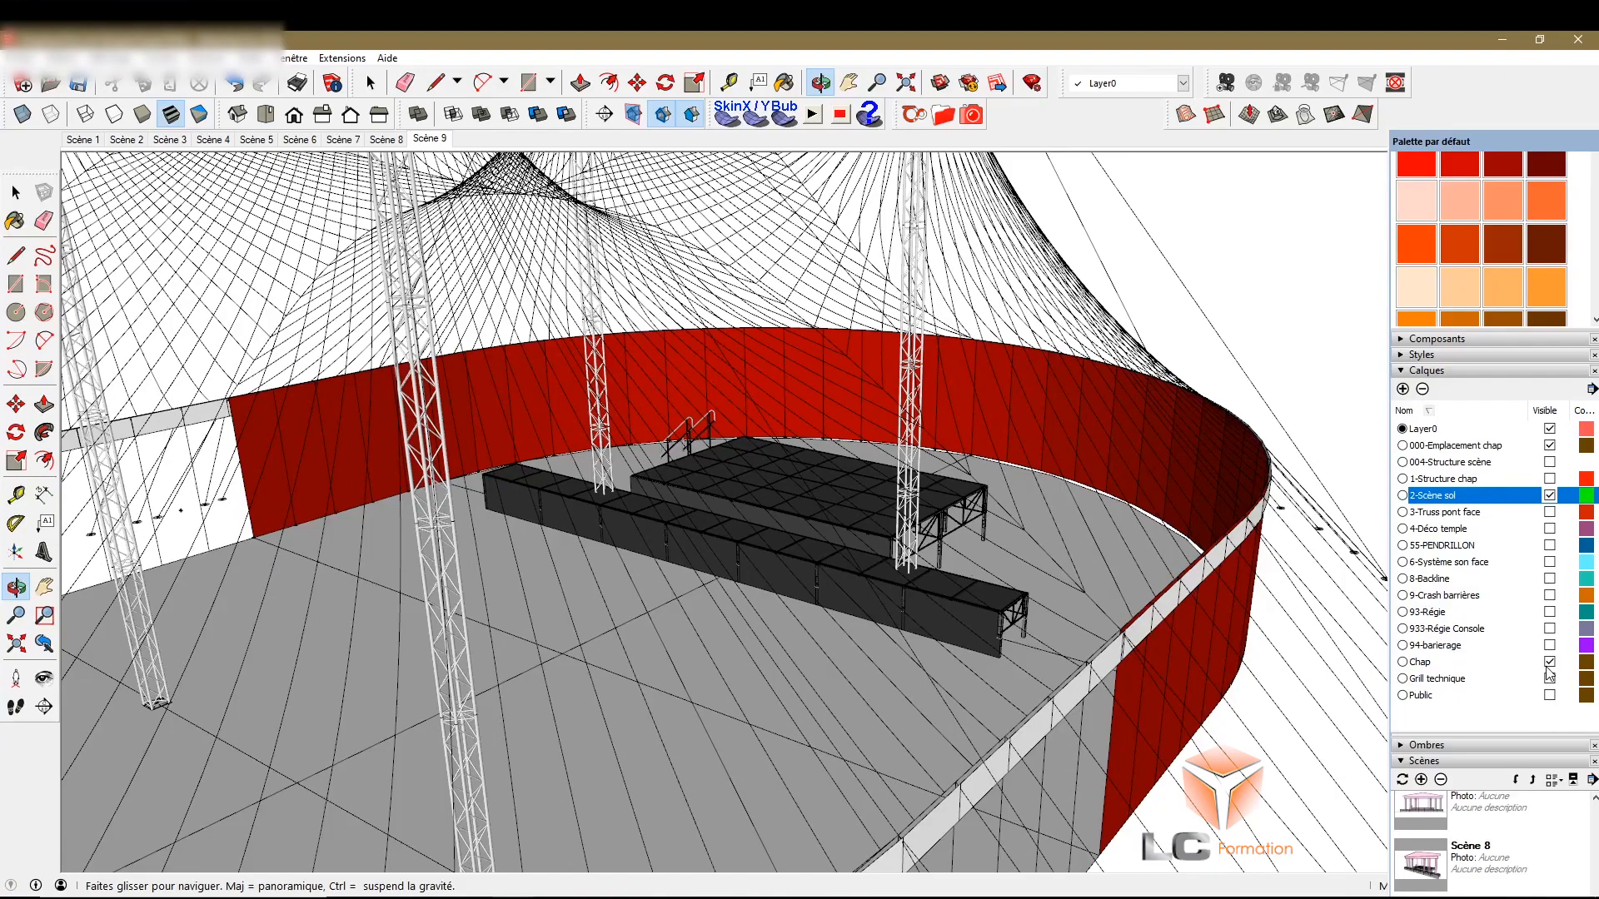
left_click(1549, 662)
left_click_drag(762, 528, 760, 568)
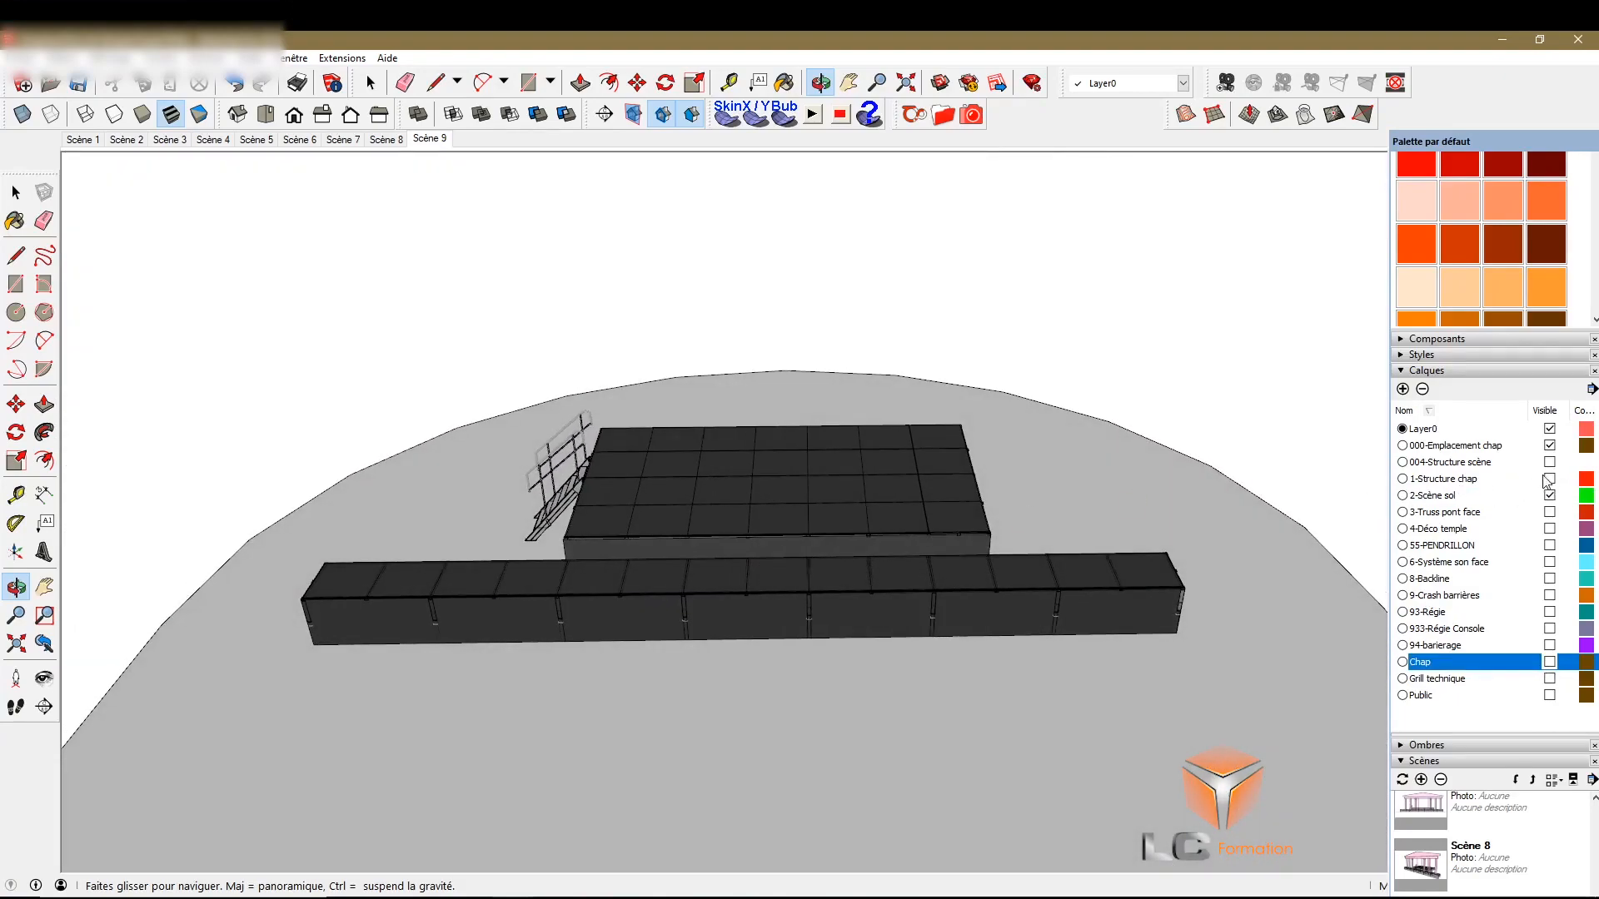
Make the layers 9-Crash barrières, Chap, Grill technique and 94-barierage visible
left_click(1549, 595)
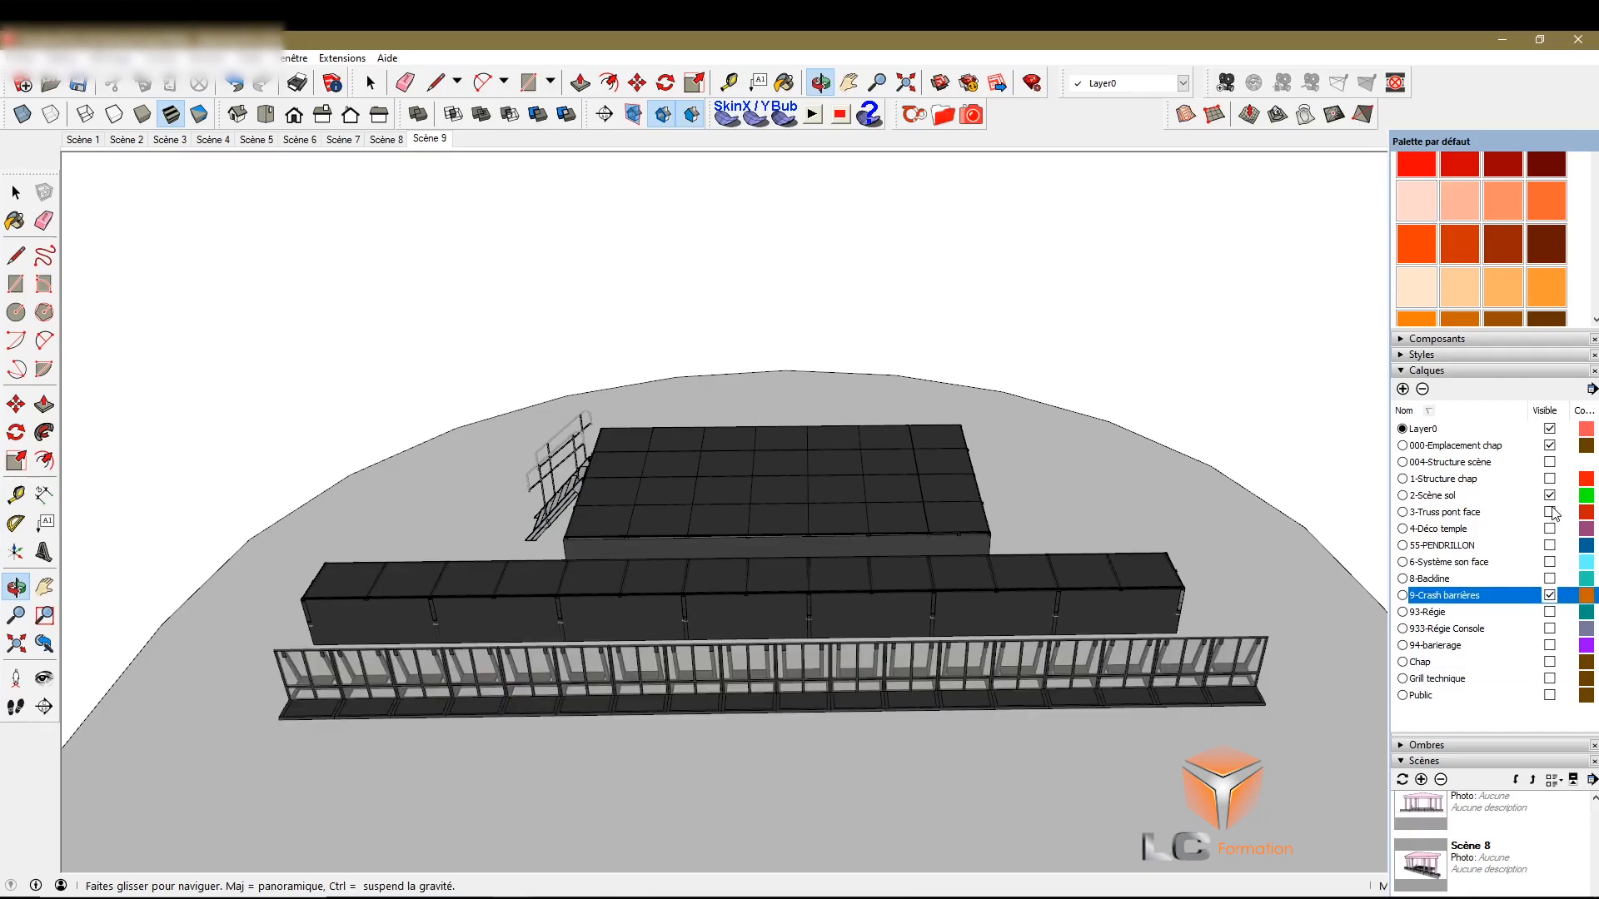
left_click(1549, 661)
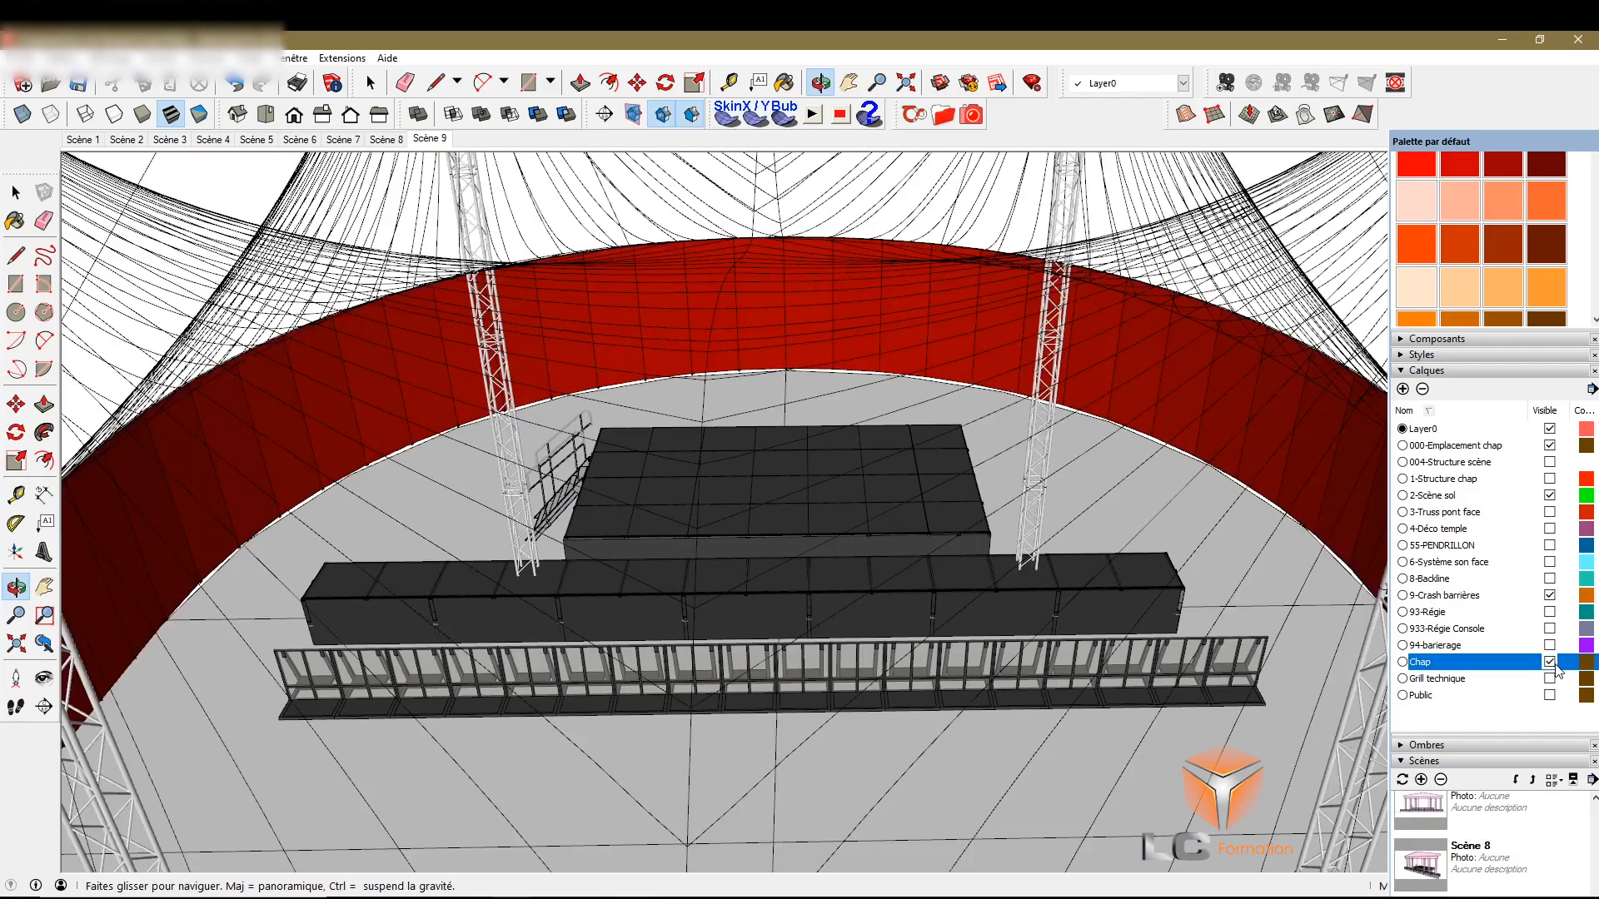
left_click(1549, 678)
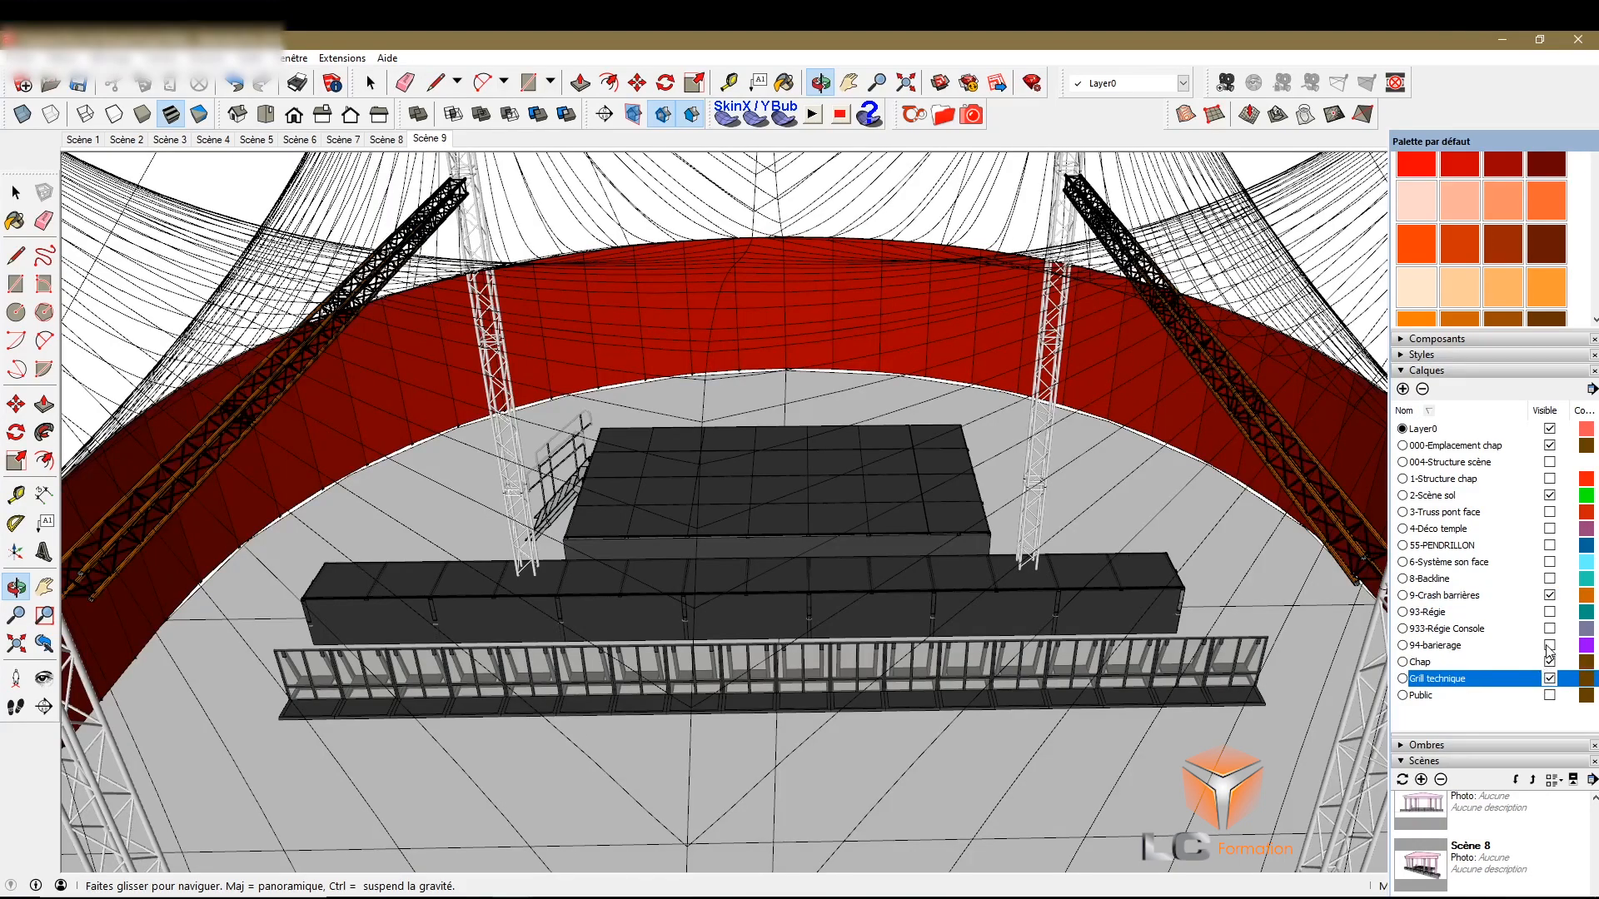
left_click(1548, 645)
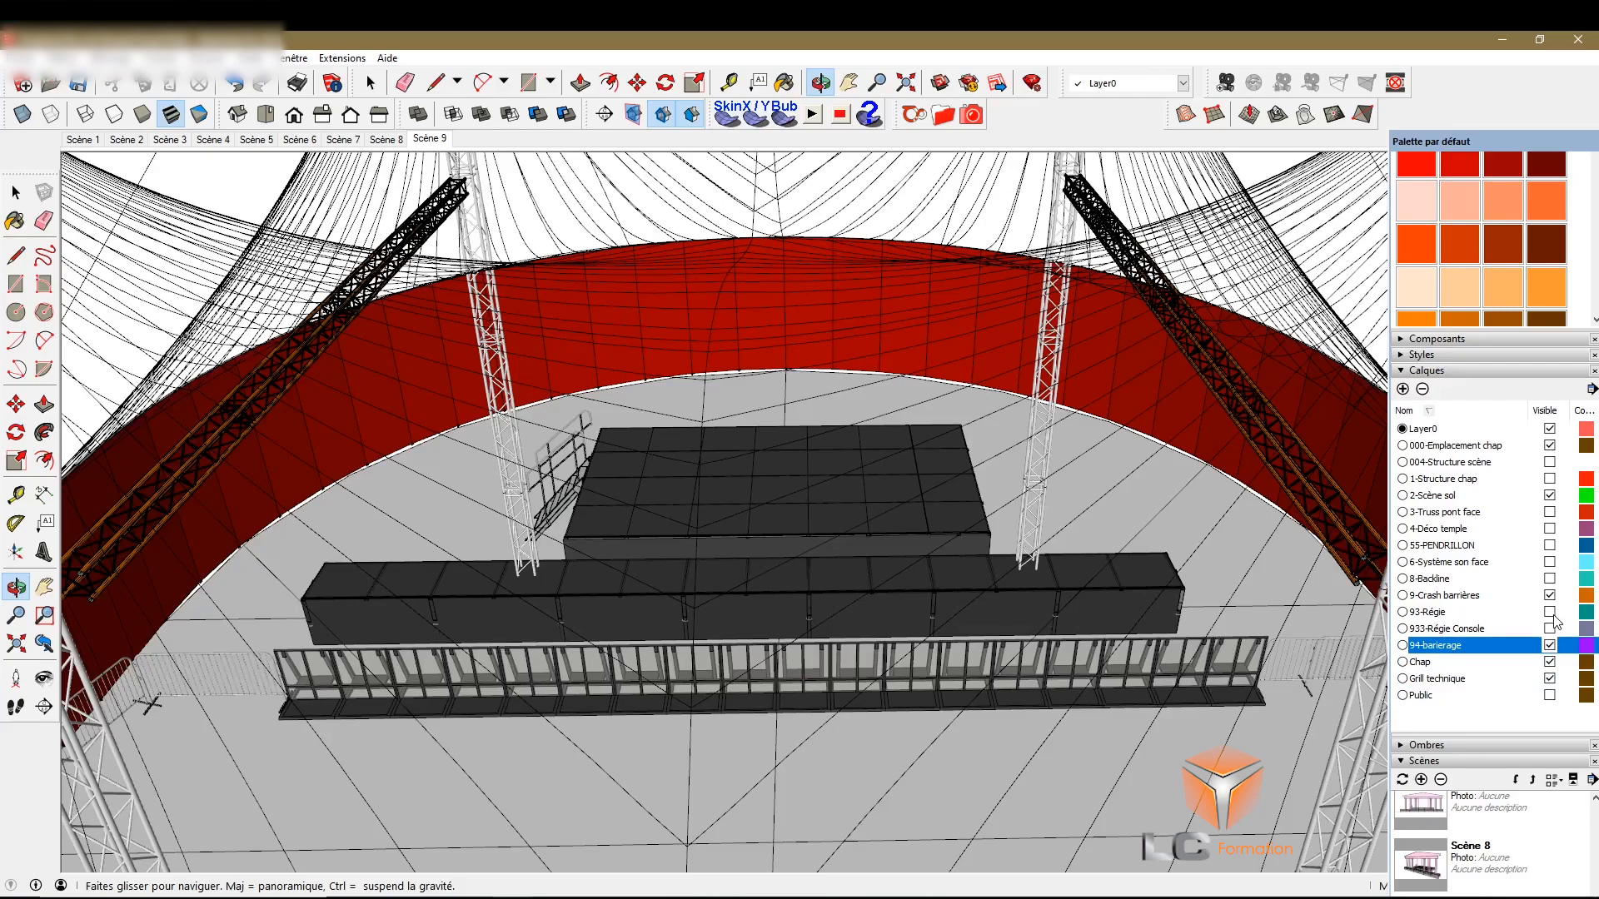
Make the layers 93-Régie, 6-Système son face, 4-Déco temple and 55-PENDRILLON visible
left_click(1548, 612)
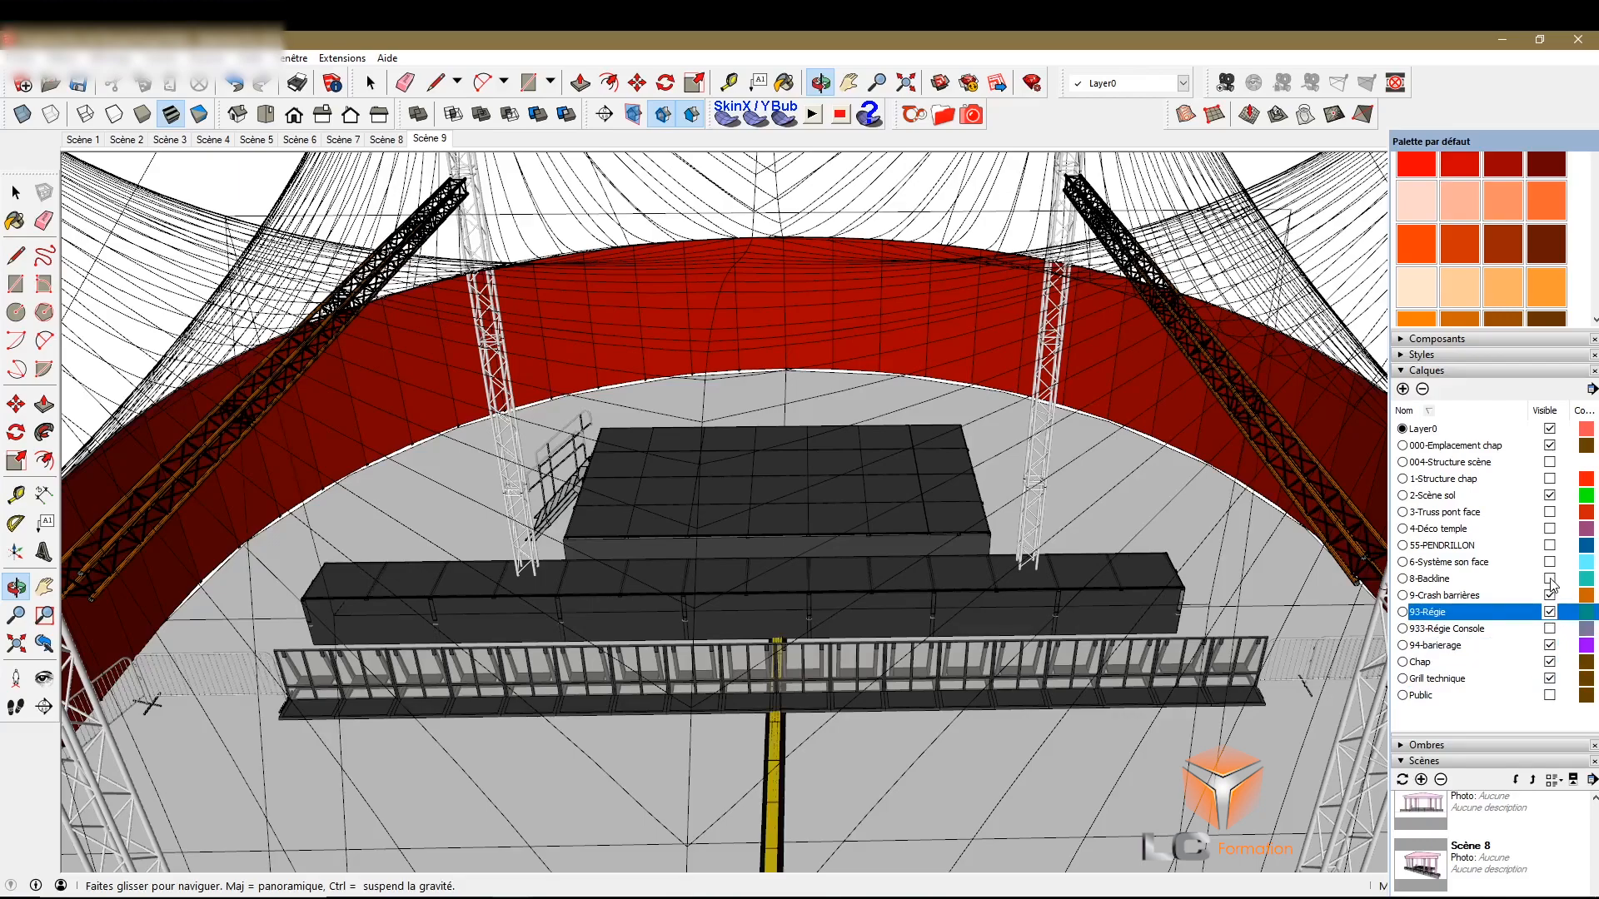
left_click(1549, 579)
left_click(1549, 562)
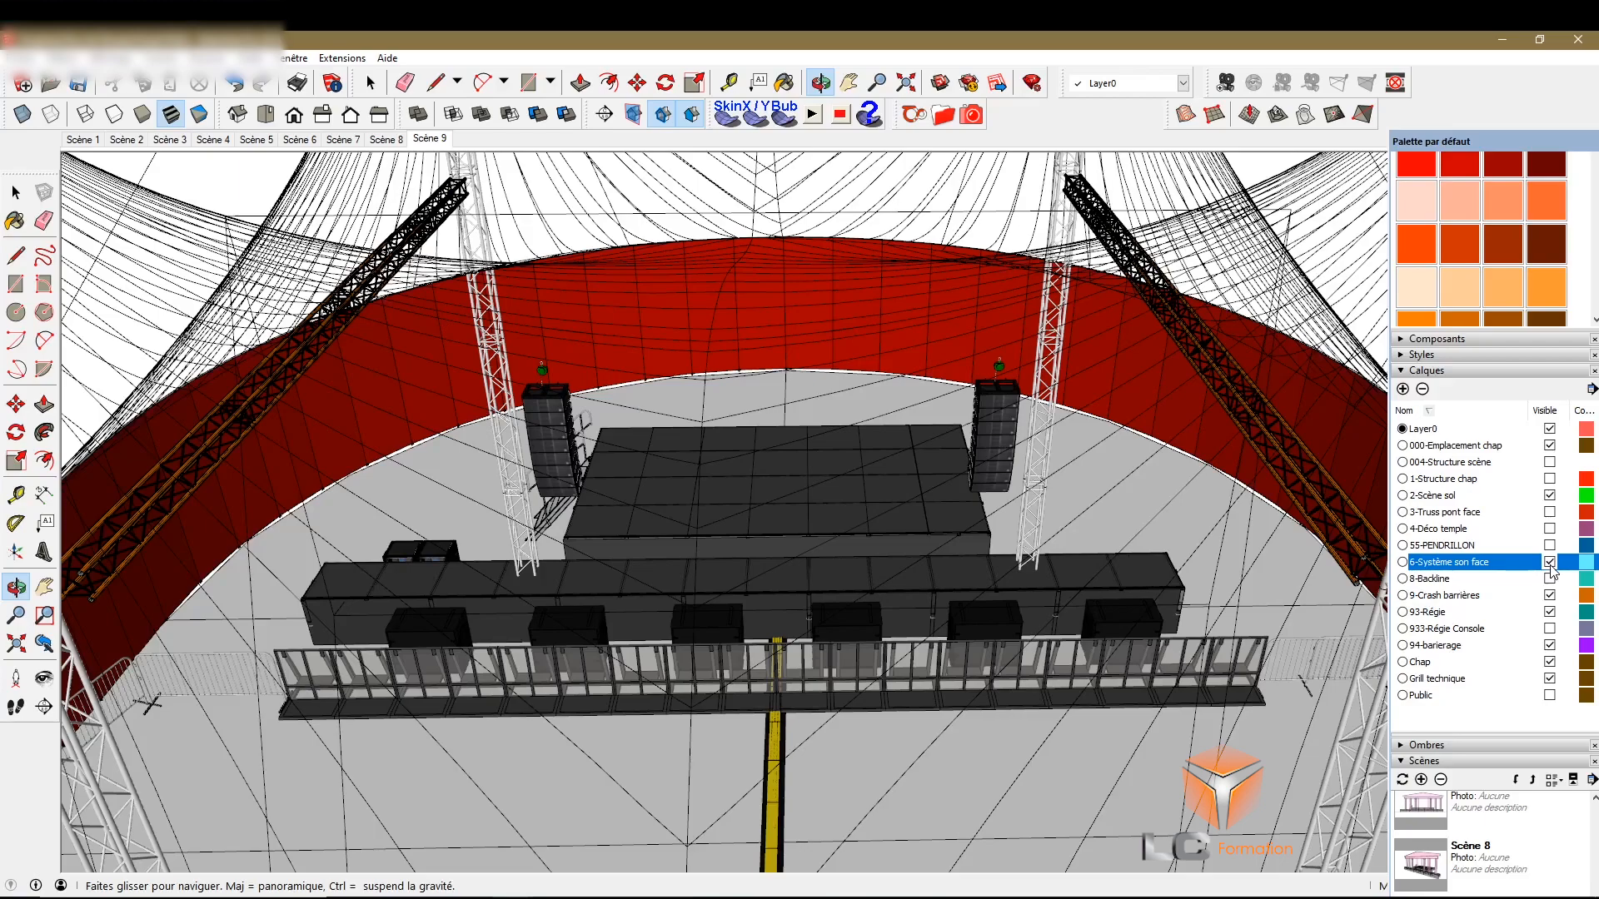
left_click(1548, 529)
left_click(1549, 545)
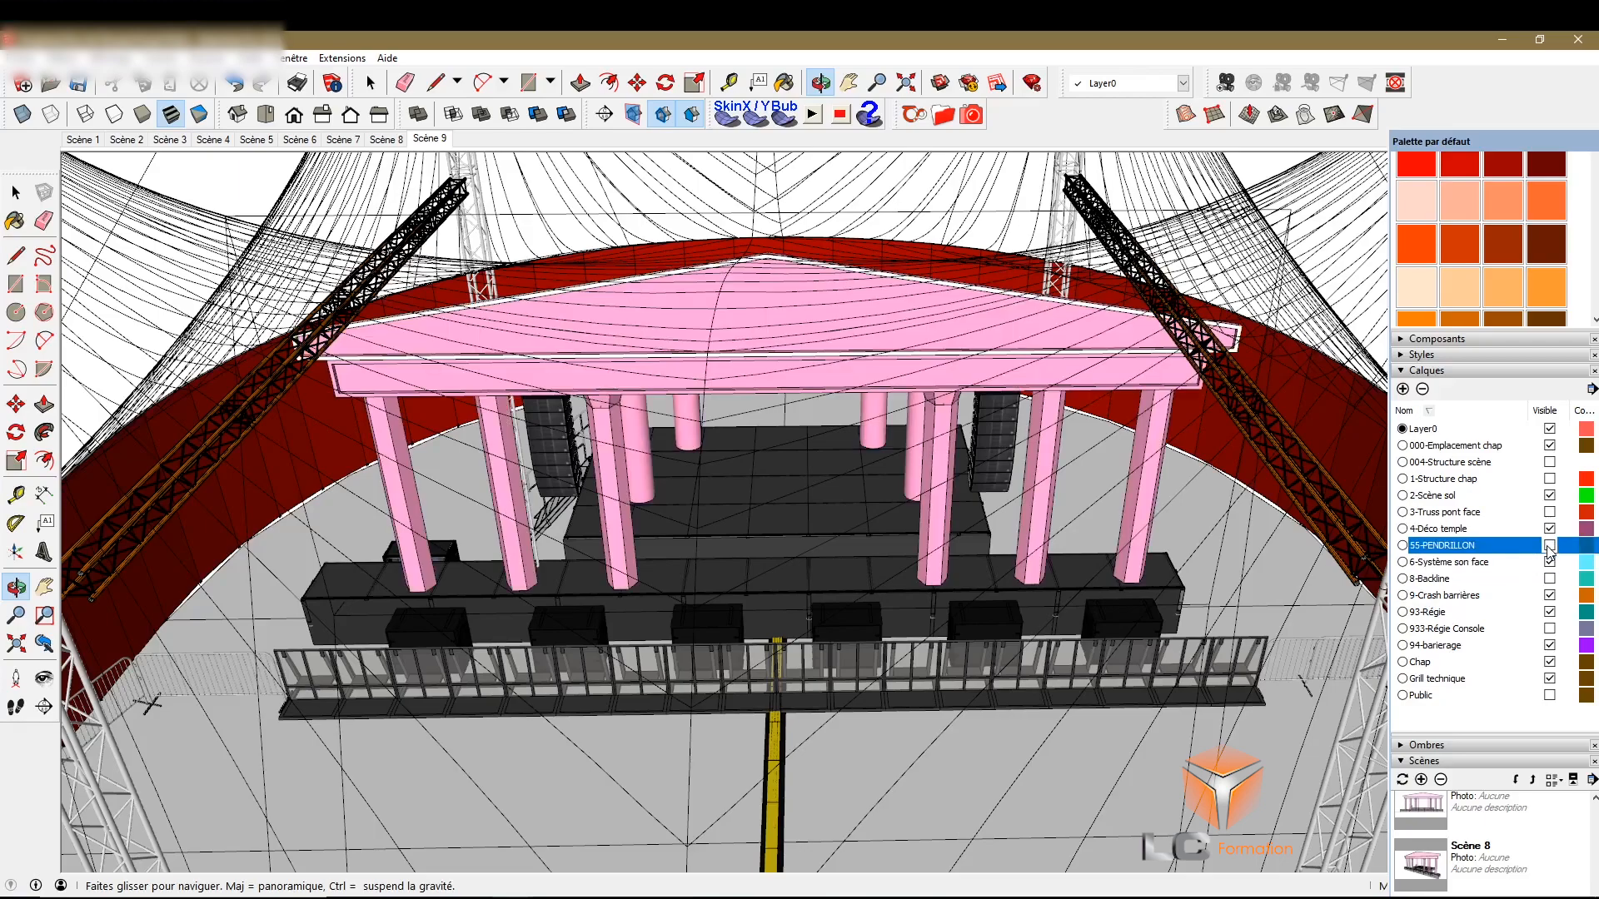
Switch the 1-Structure chap layer on and back off, and inspect the stage and tent from the front
left_click(1549, 479)
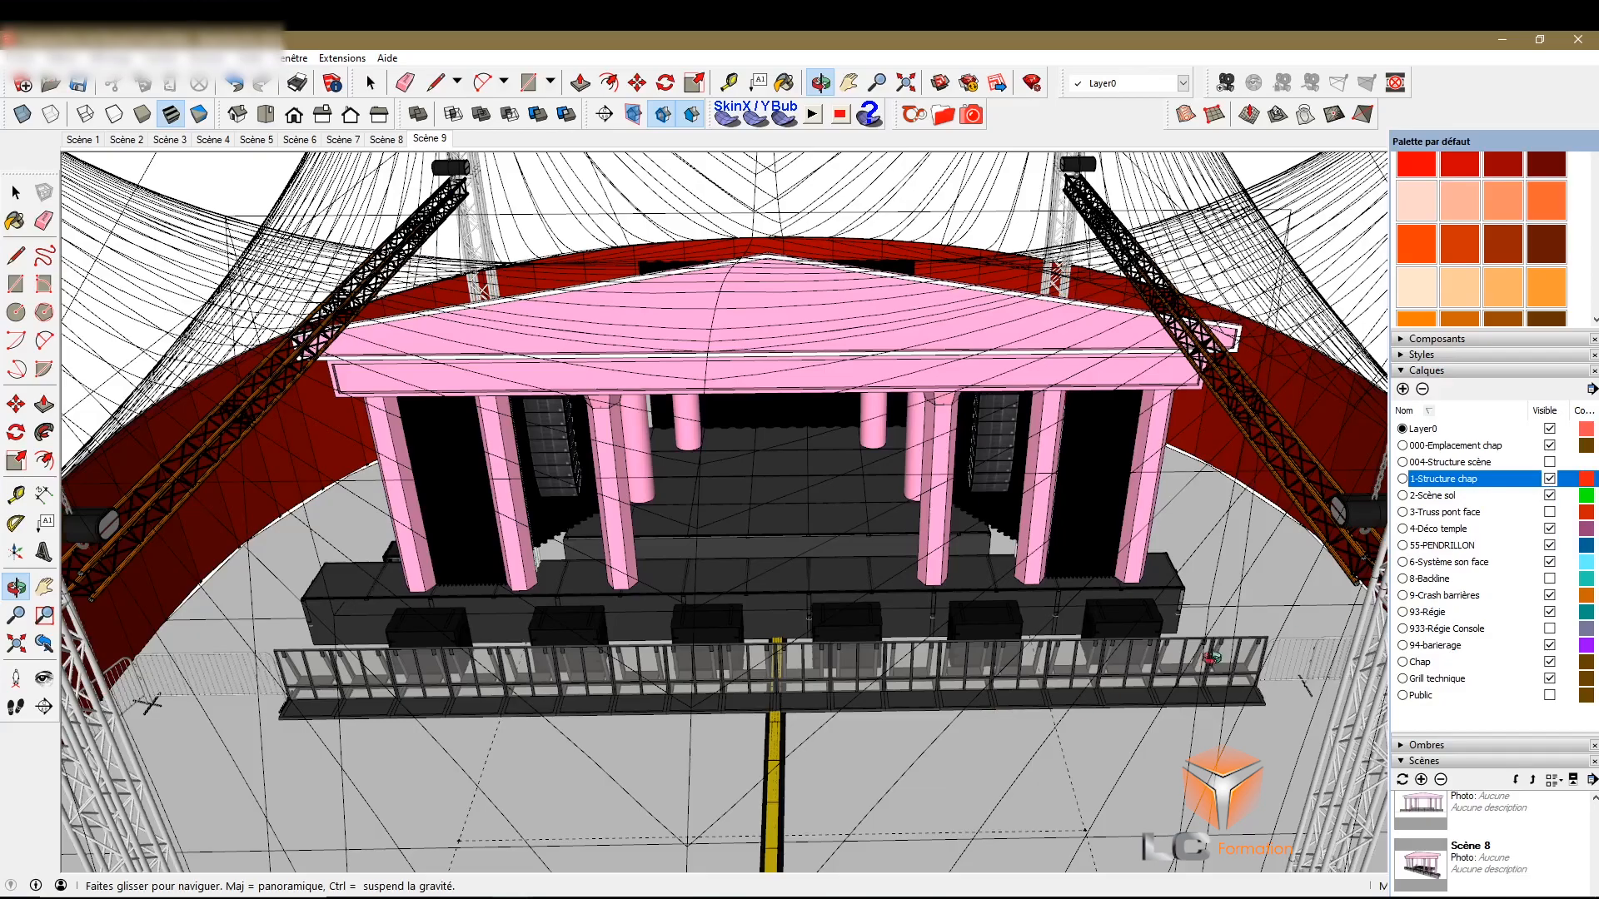
left_click(1550, 482)
left_click_drag(1126, 754, 1120, 592)
scroll(1070, 652, "down", 2)
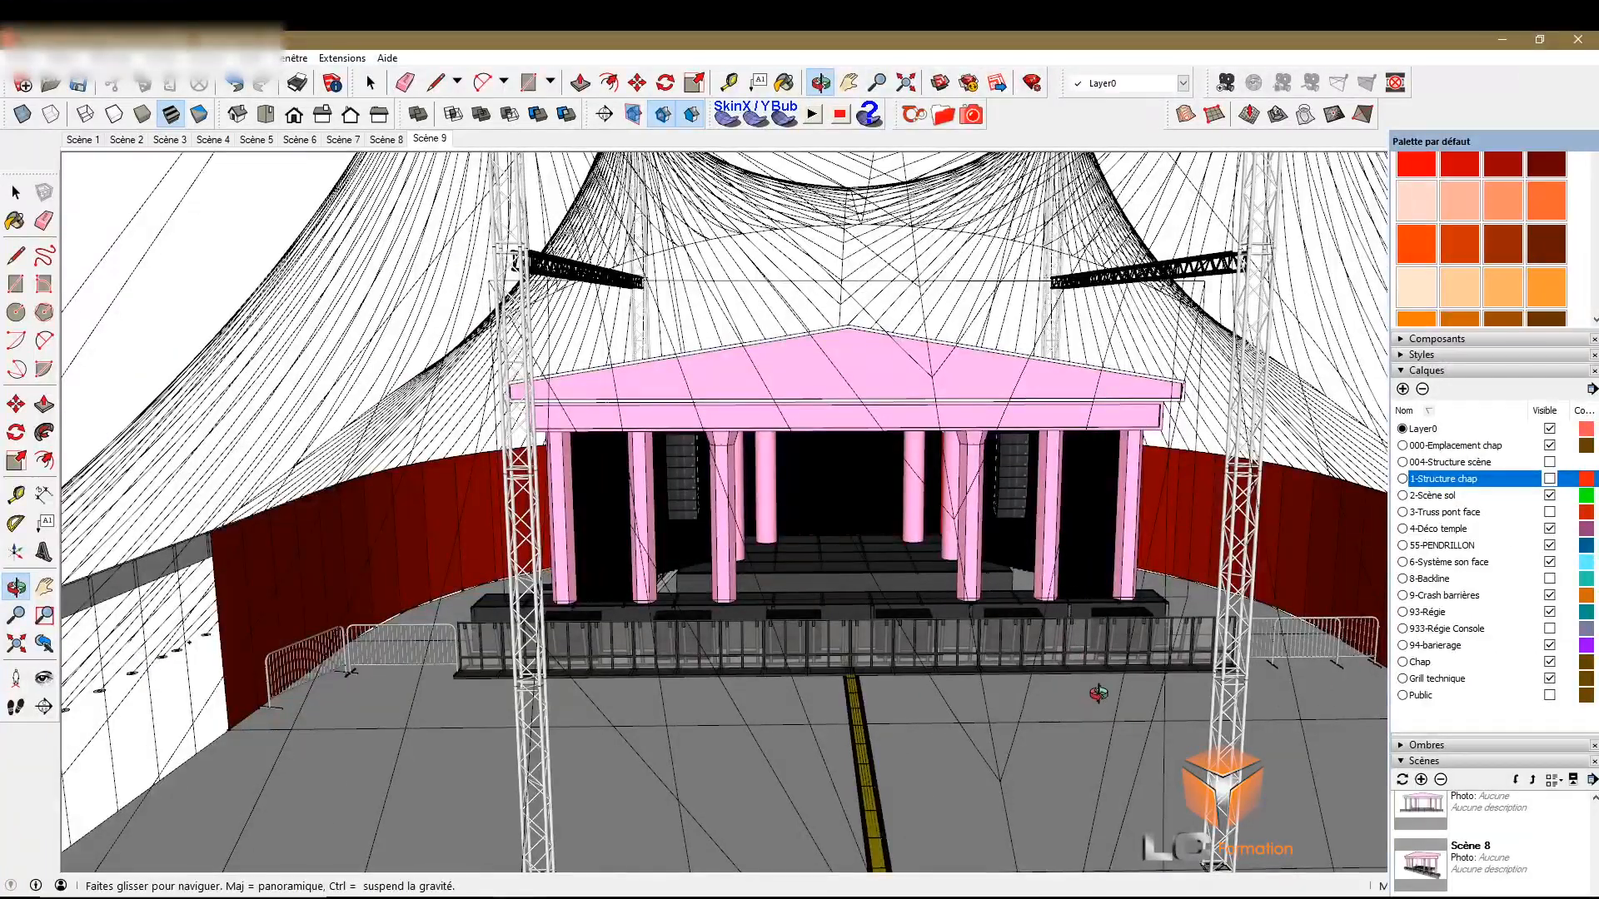
scroll(1082, 637, "up", 3)
scroll(942, 679, "down", 6)
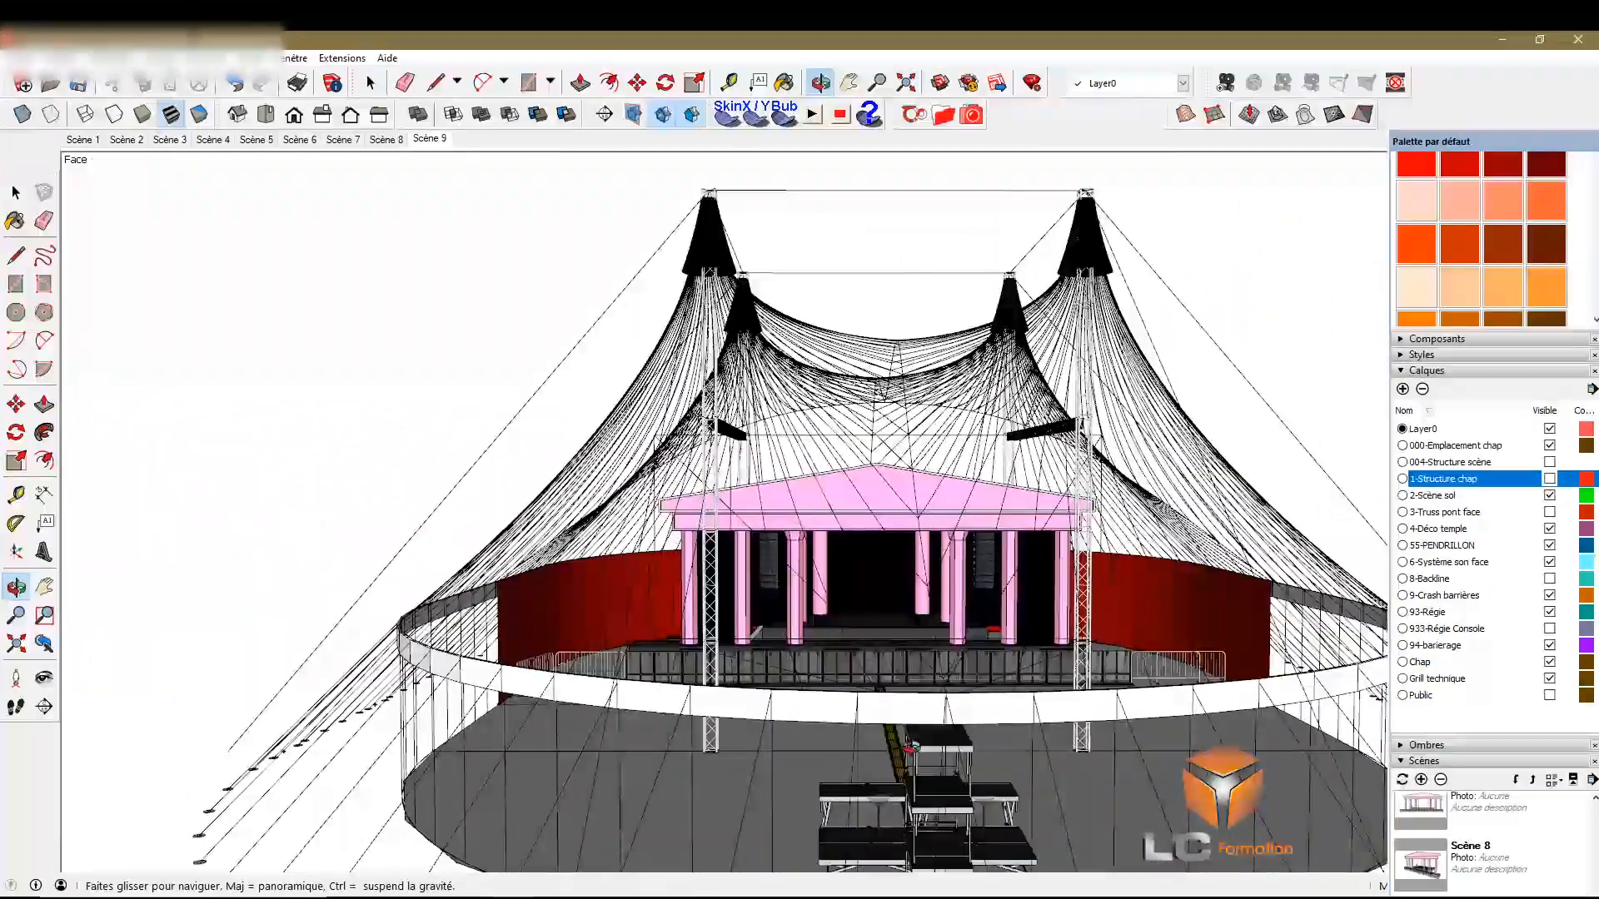
Make the 933-Régie Console layer visible and view the floor area in front of the stage
left_click(1550, 629)
scroll(936, 570, "down", 3)
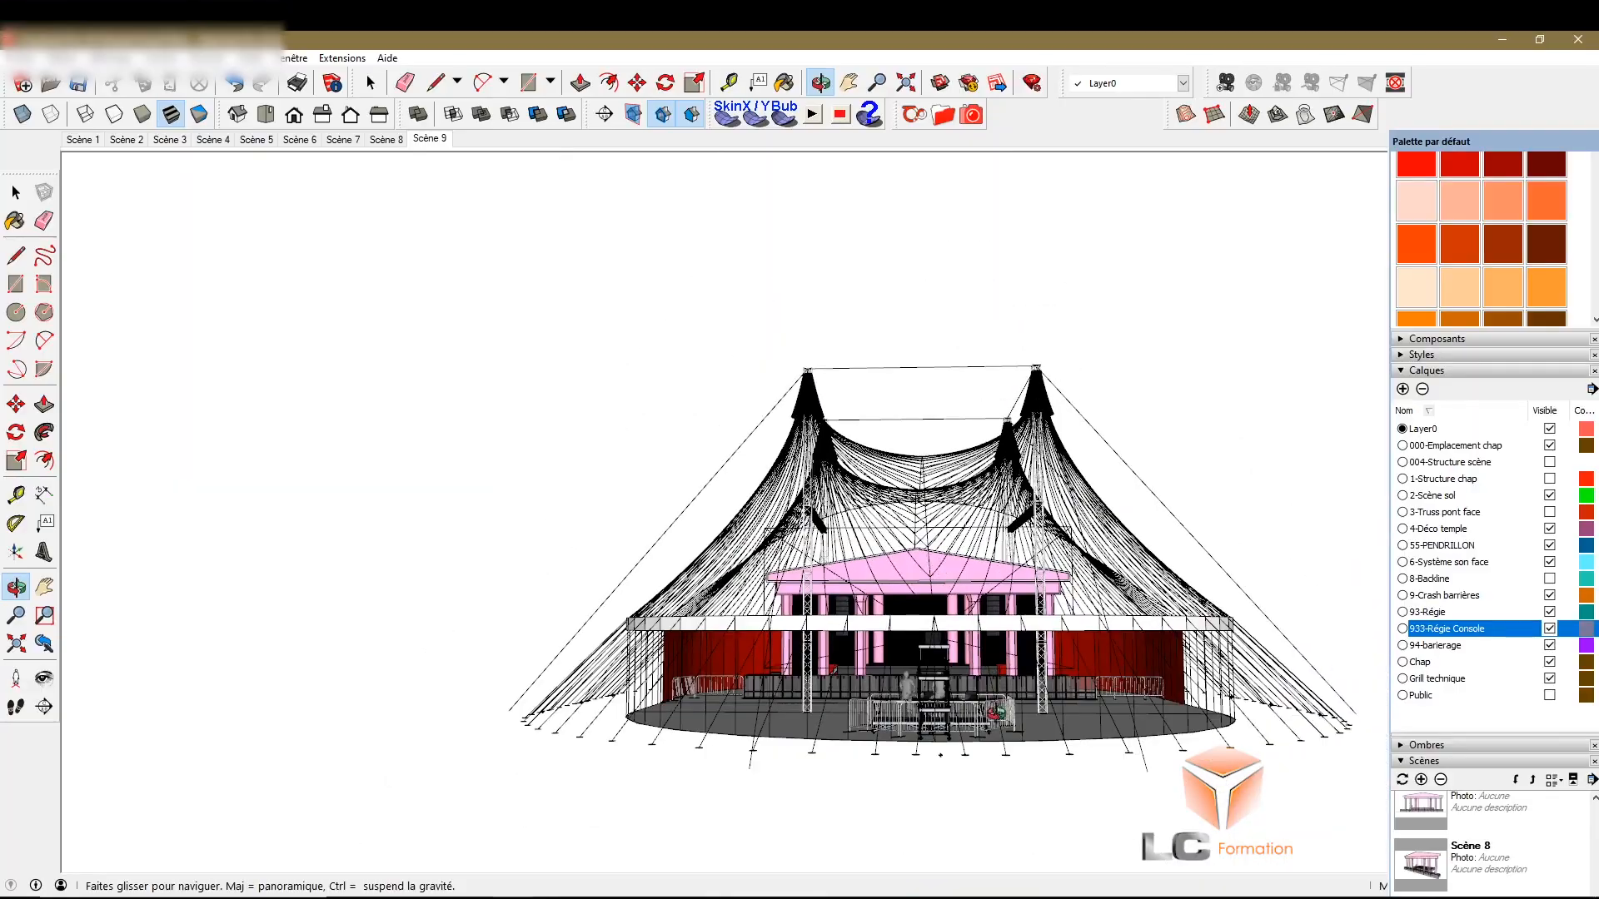
scroll(874, 673, "up", 3)
middle_click_drag(796, 589, 728, 699)
scroll(964, 194, "up", 2)
scroll(950, 481, "up", 2)
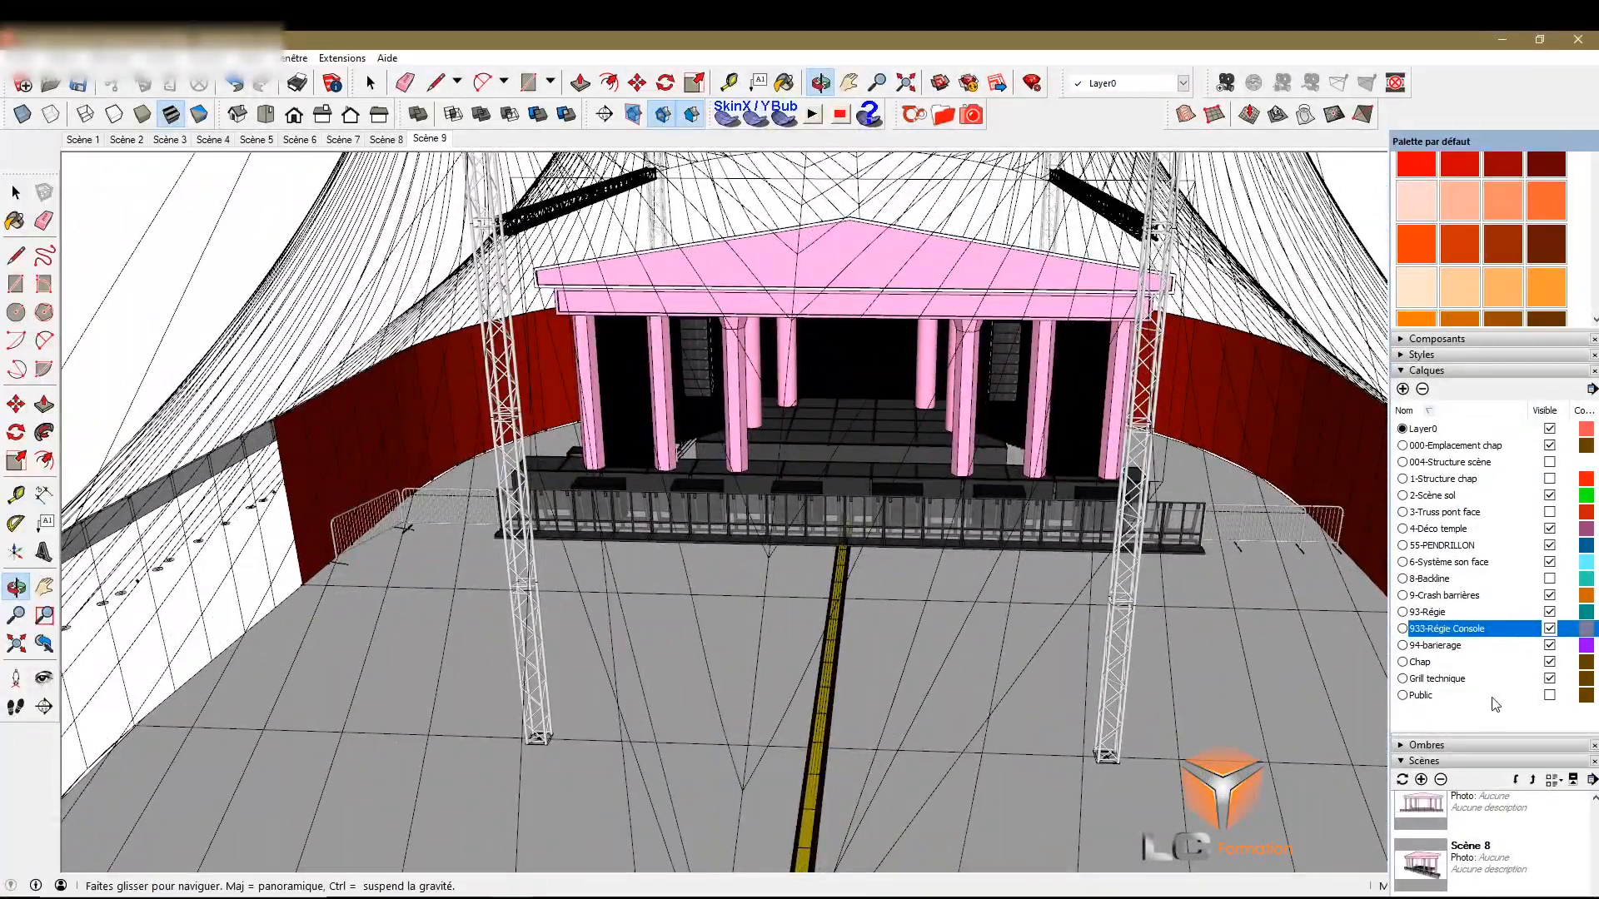
Make the Public layer visible to fill the tent with the audience
left_click(1549, 696)
left_click_drag(833, 666, 964, 685)
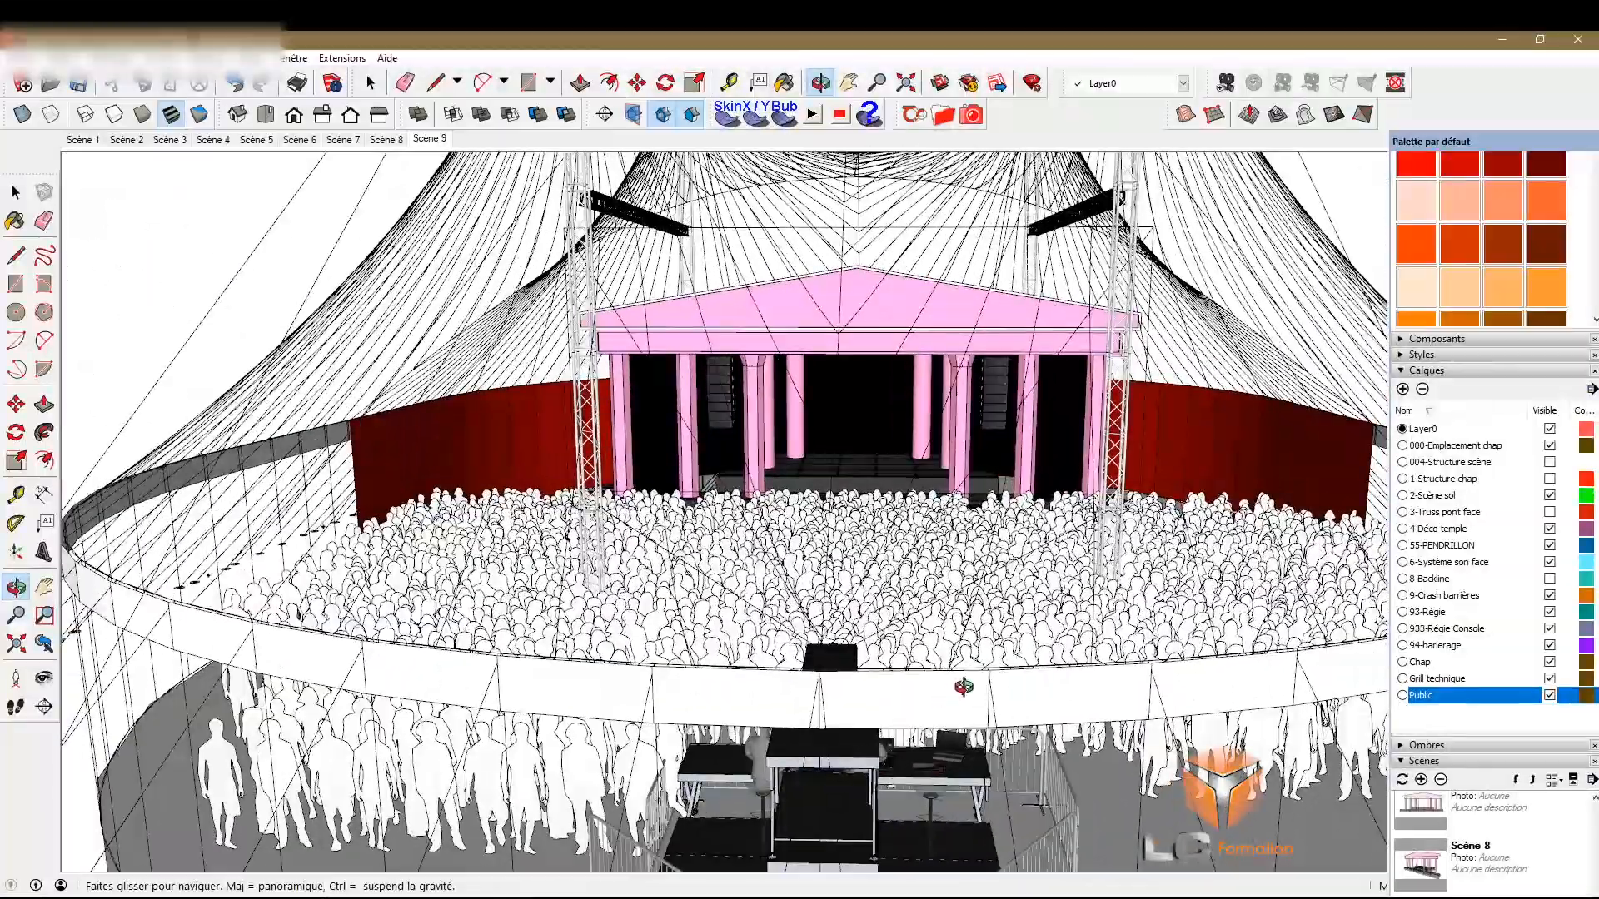
scroll(963, 685, "down", 3)
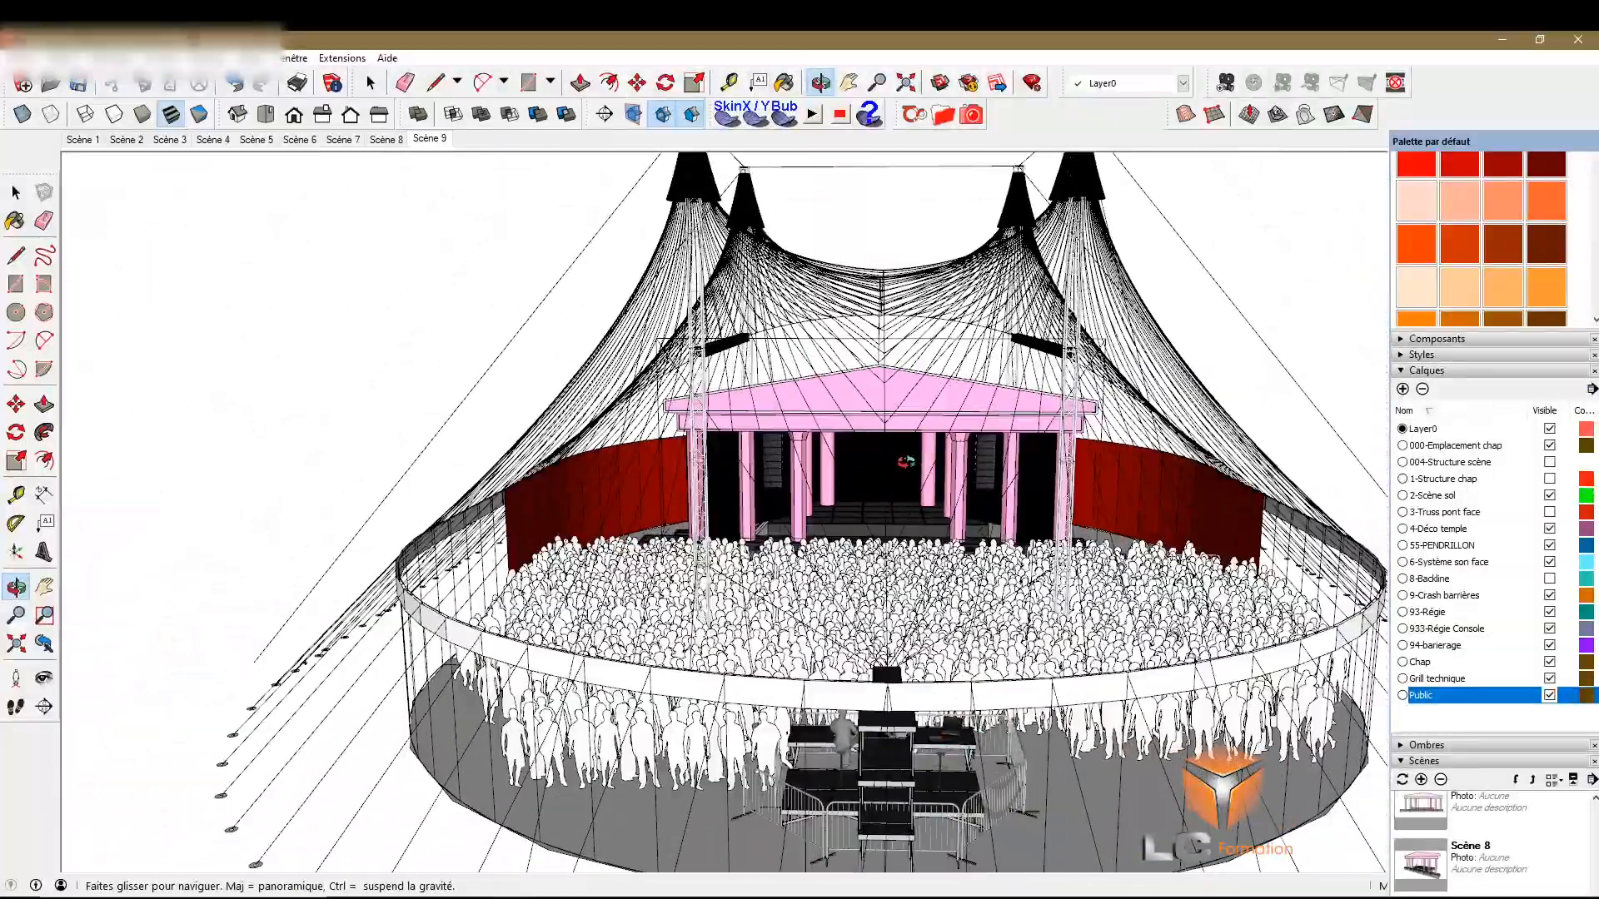
Examine the temple stage, tent and audience from several angles and distances
scroll(905, 481, "up", 6)
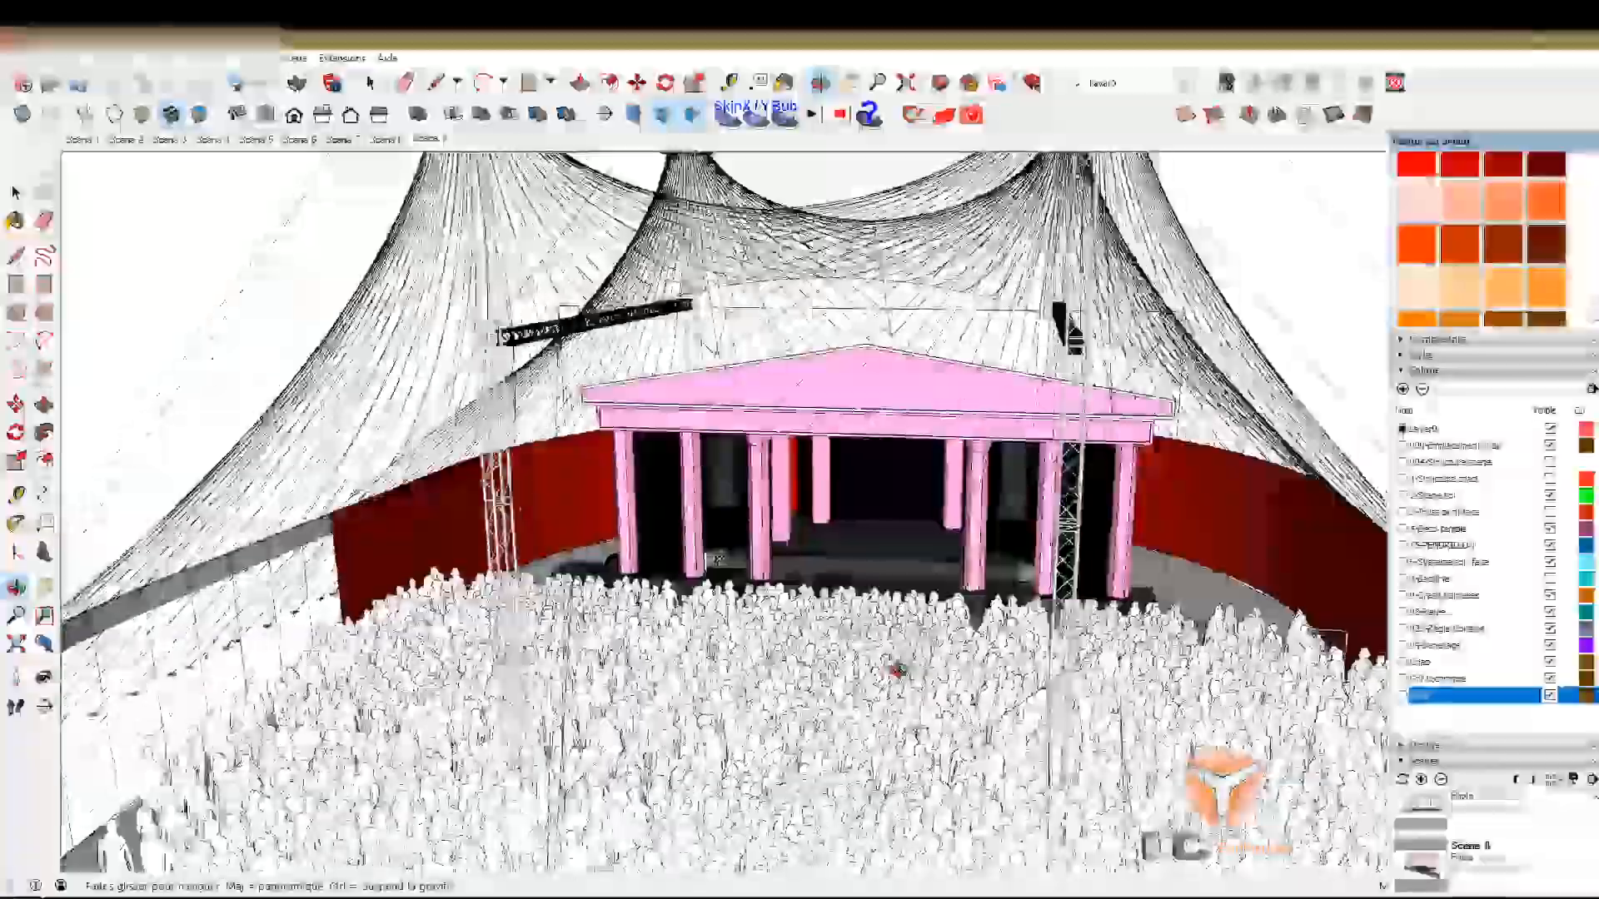
left_click_drag(897, 671, 1009, 652)
scroll(982, 658, "down", 5)
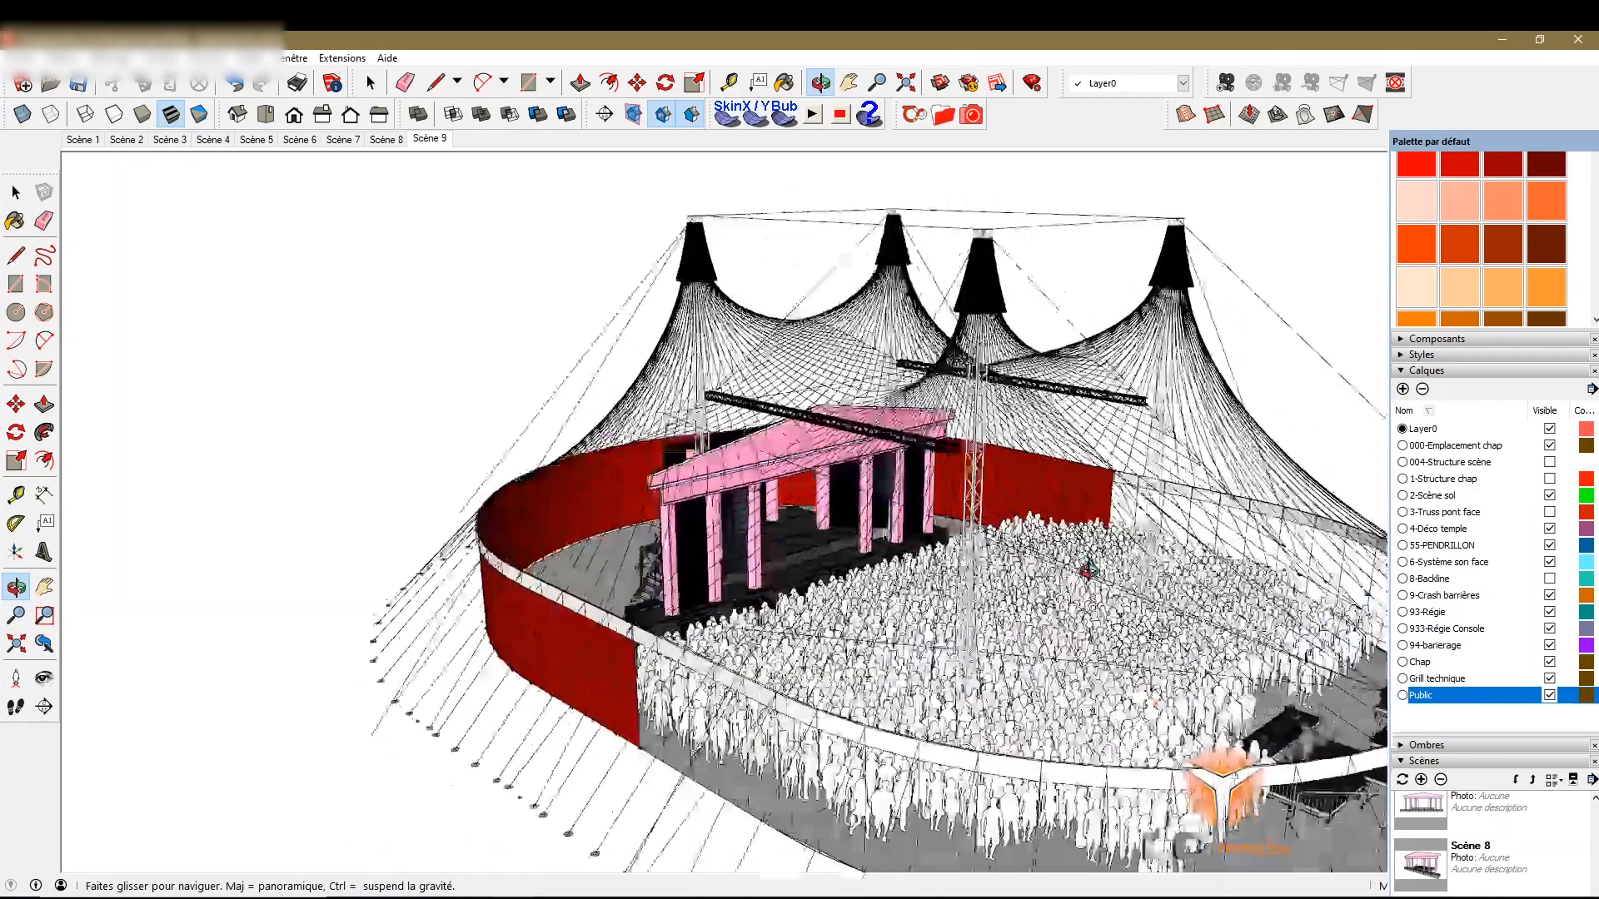
left_click_drag(1089, 569, 700, 480)
scroll(833, 445, "up", 10)
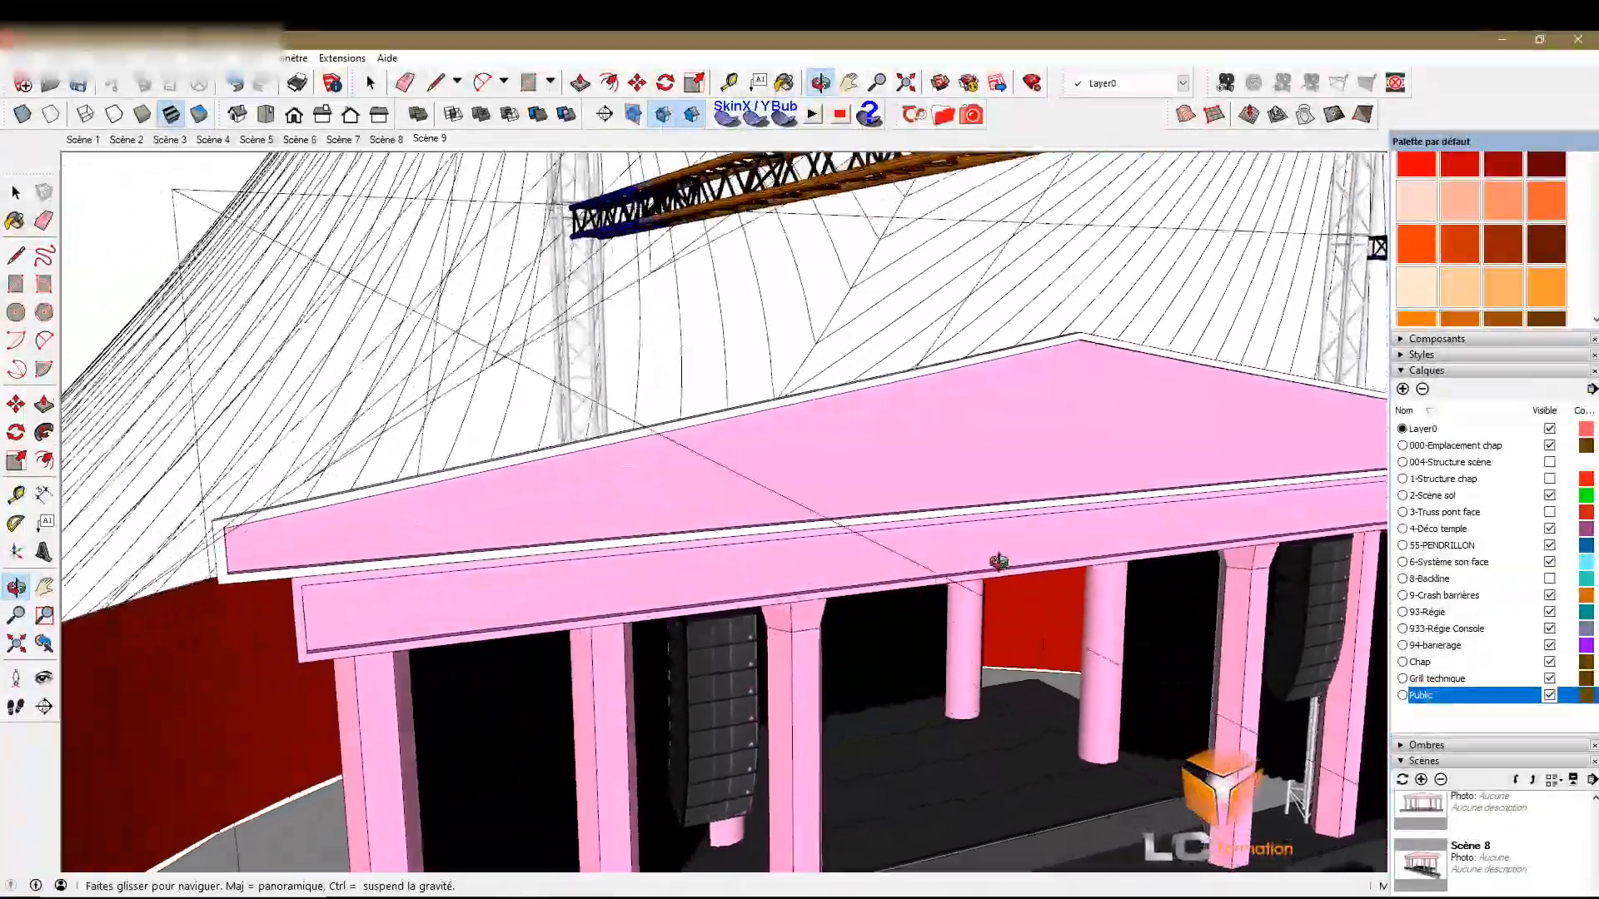
left_click_drag(998, 562, 684, 562)
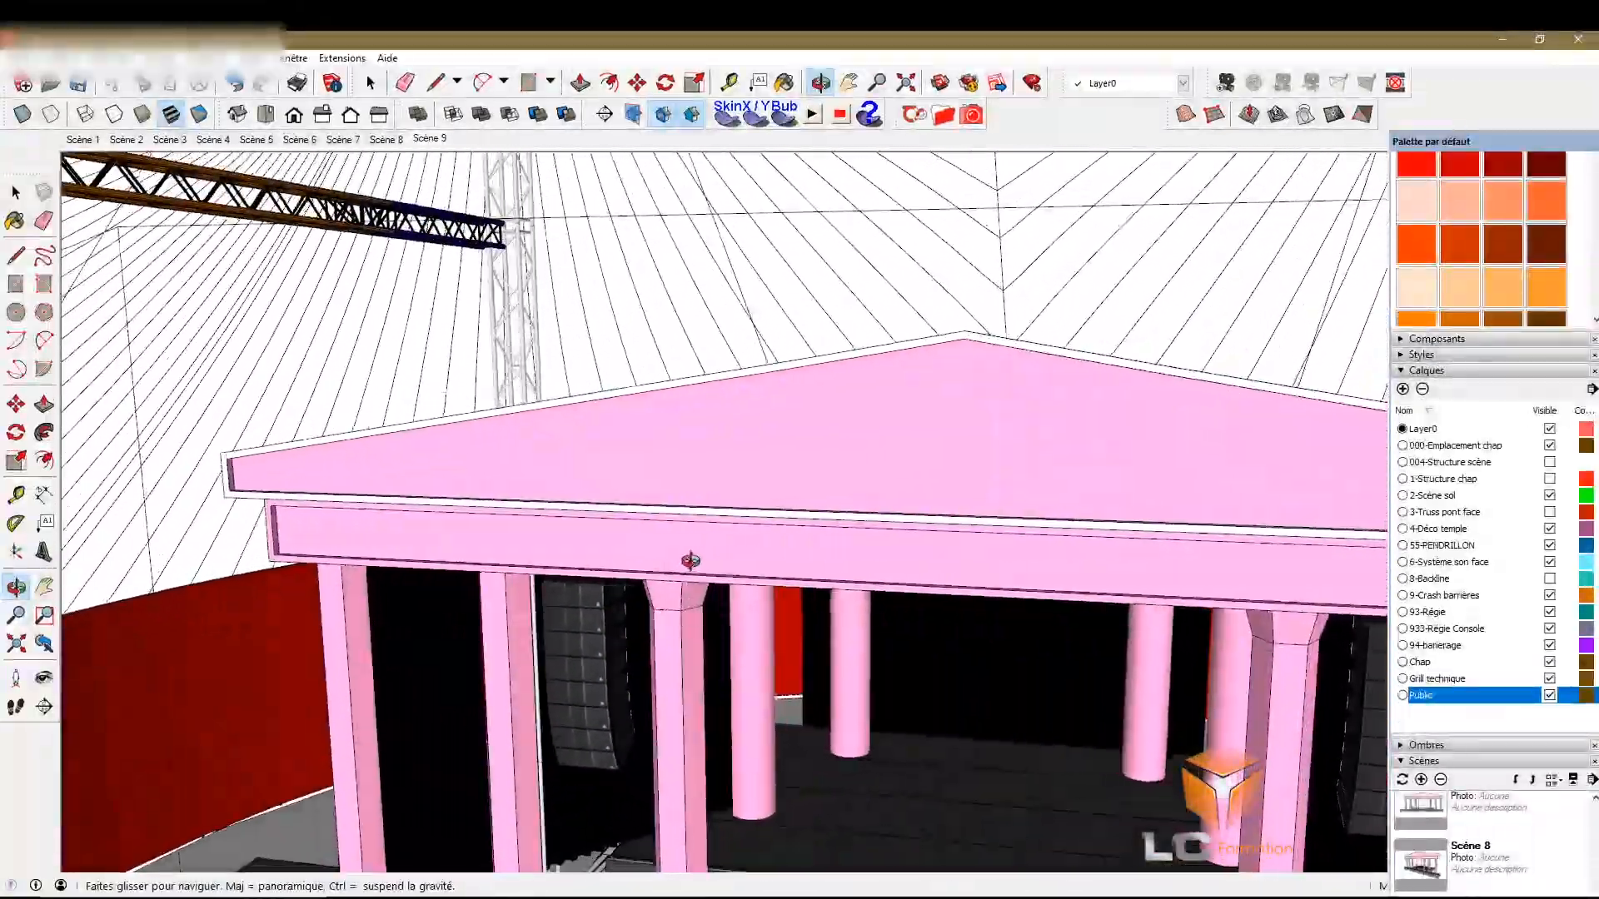
left_click_drag(820, 536, 746, 510)
scroll(774, 508, "down", 5)
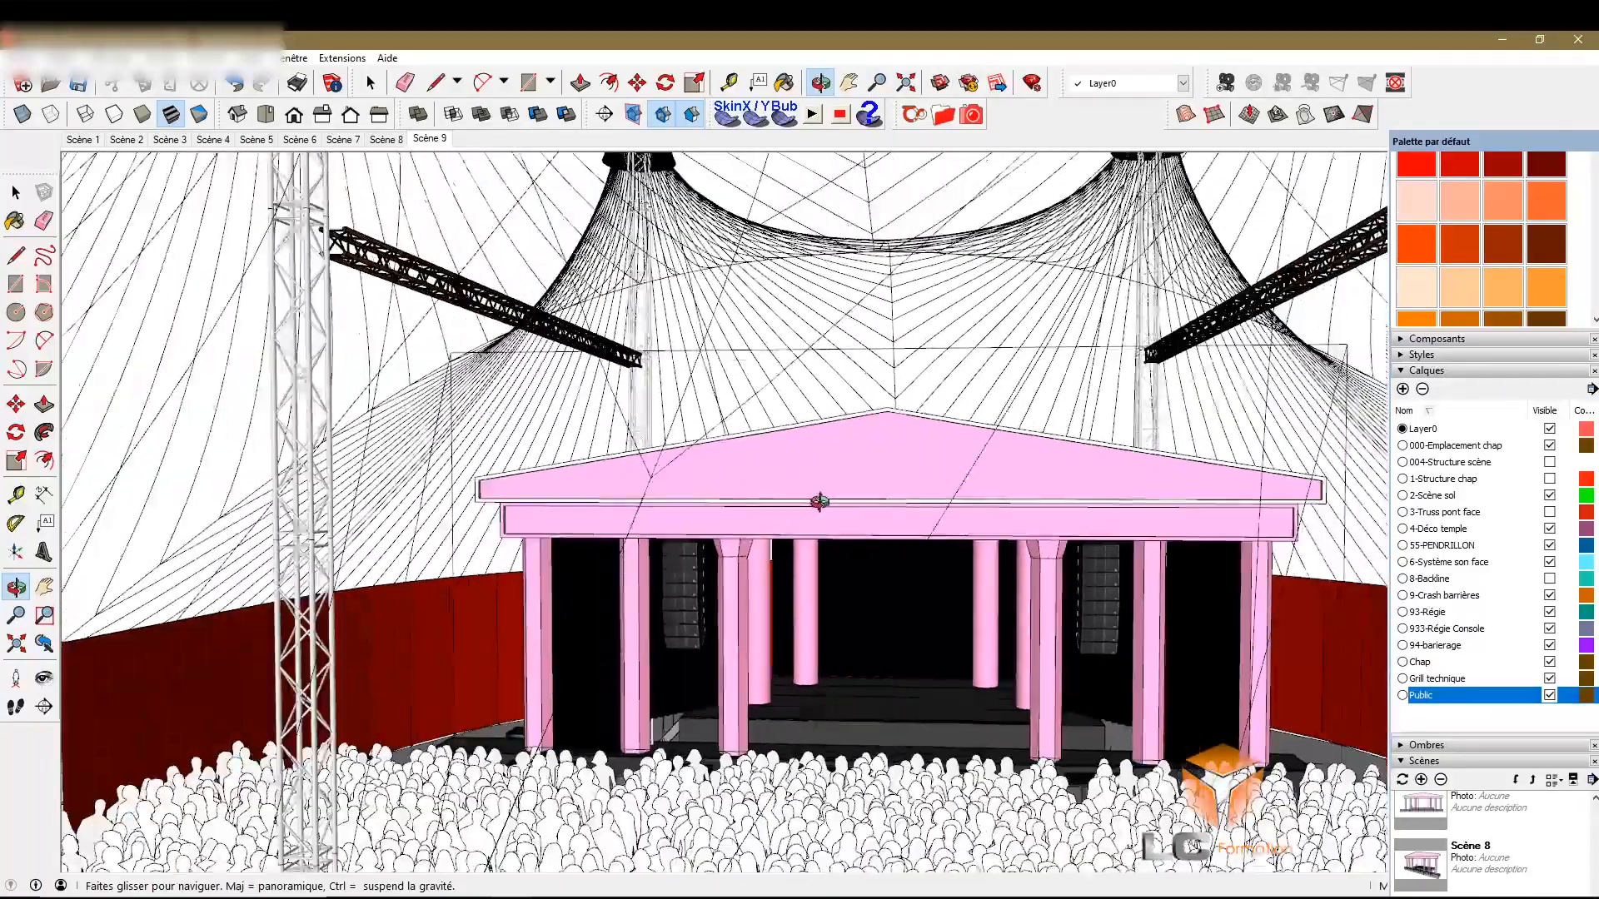
mouse_move(917, 501)
left_mouse_down()
mouse_move(917, 475)
mouse_move(882, 497)
mouse_move(907, 501)
mouse_move(909, 481)
left_mouse_up()
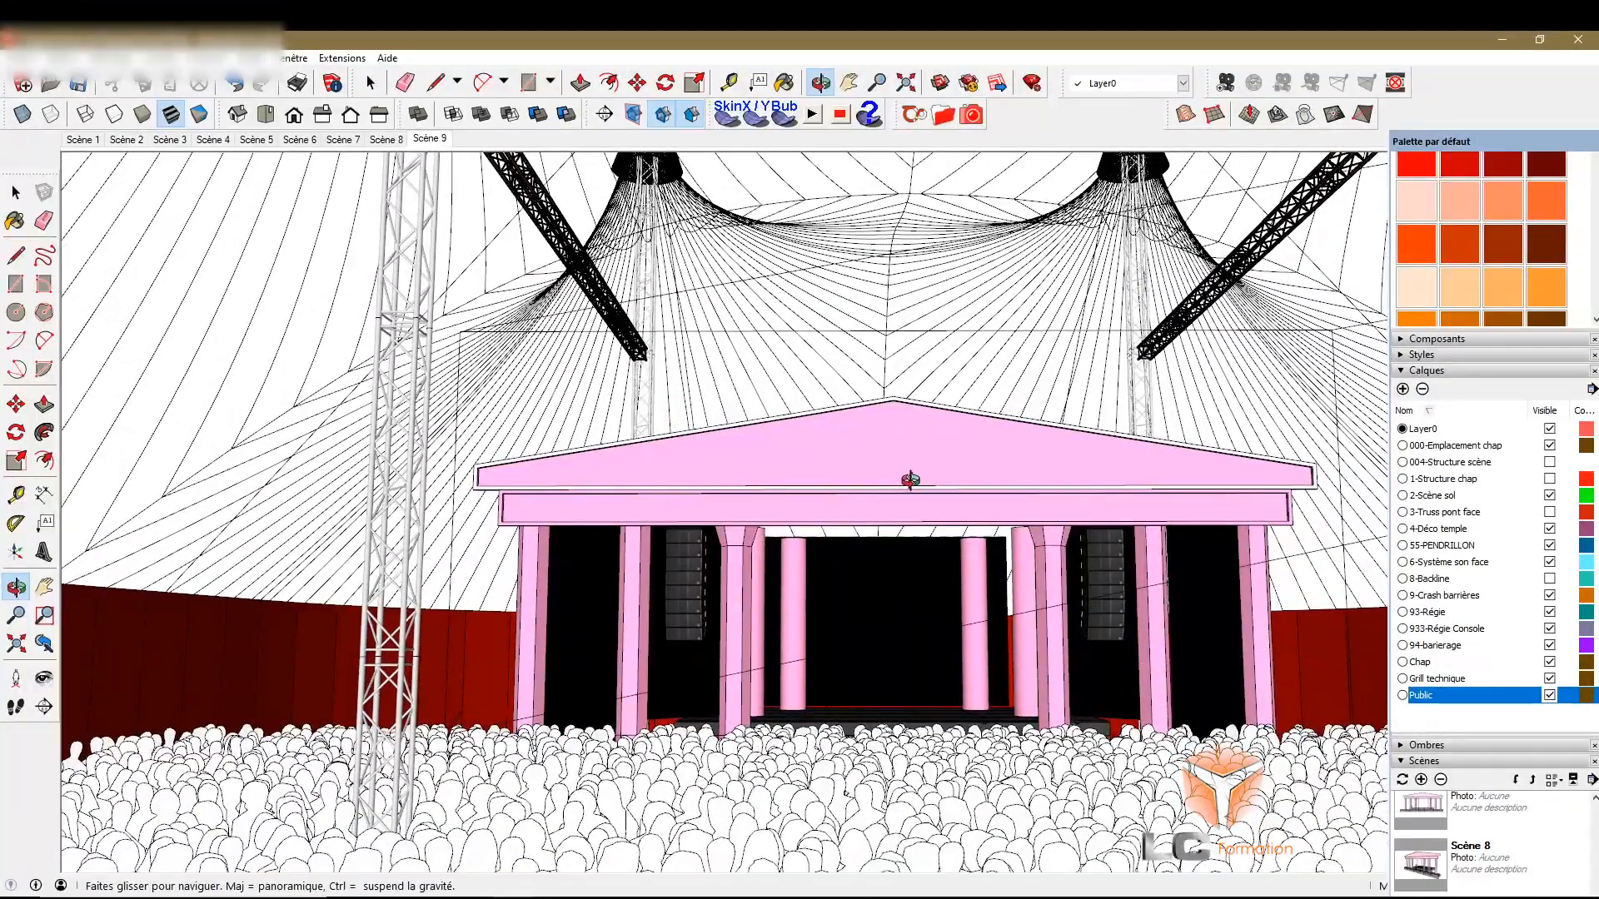
scroll(974, 553, "up", 3)
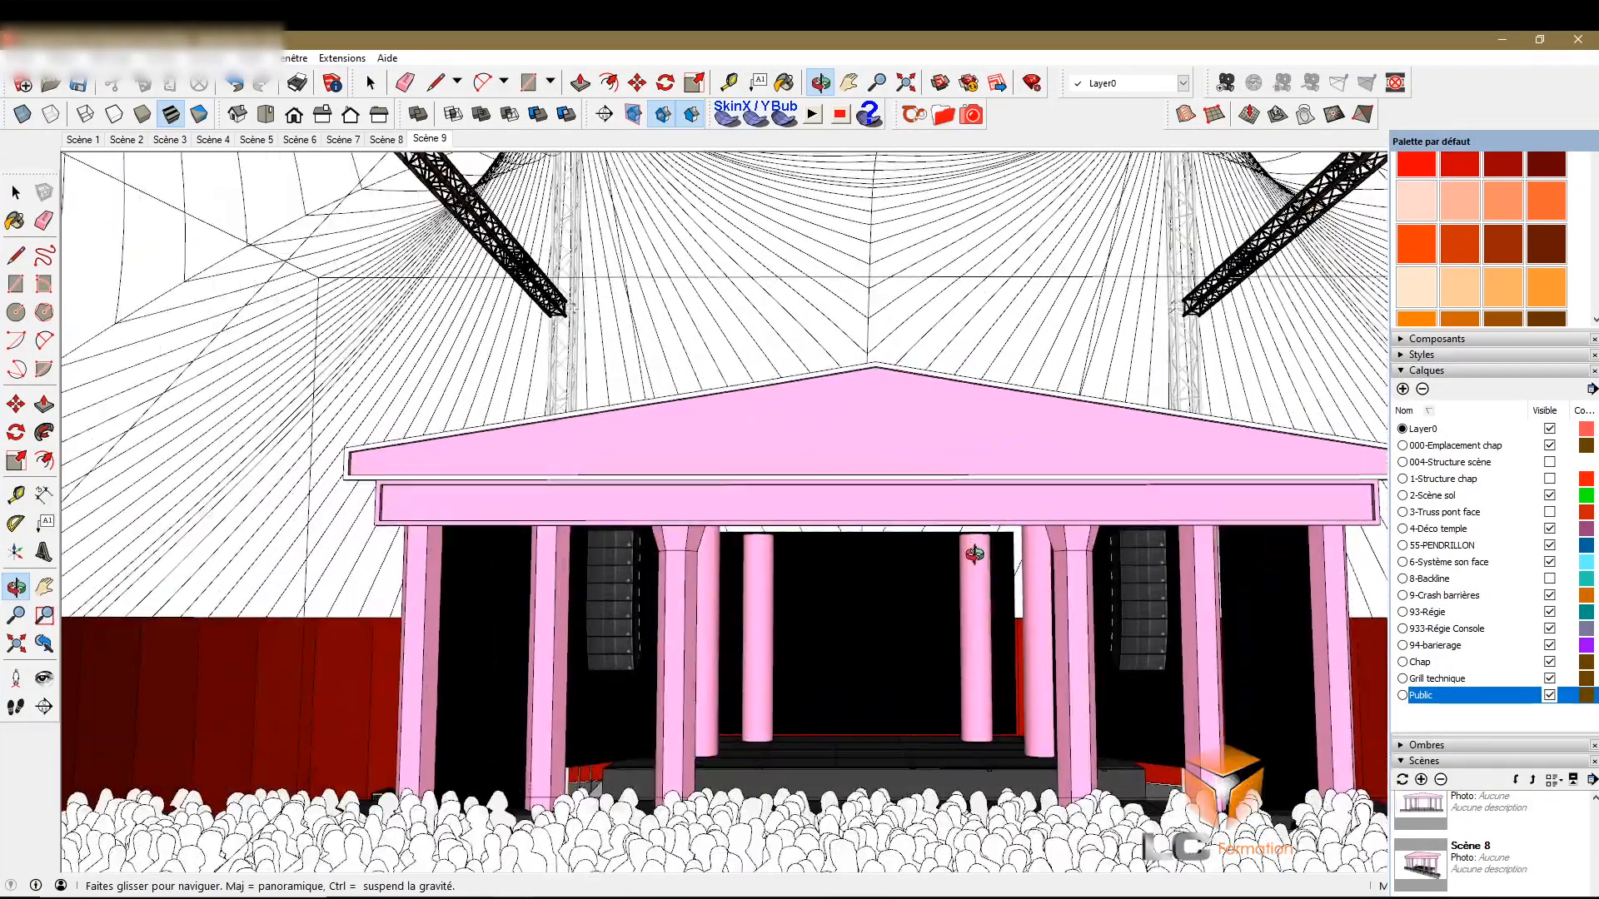
scroll(912, 635, "down", 3)
mouse_move(912, 635)
left_mouse_down()
mouse_move(973, 707)
mouse_move(951, 710)
mouse_move(892, 664)
mouse_move(903, 647)
left_mouse_up()
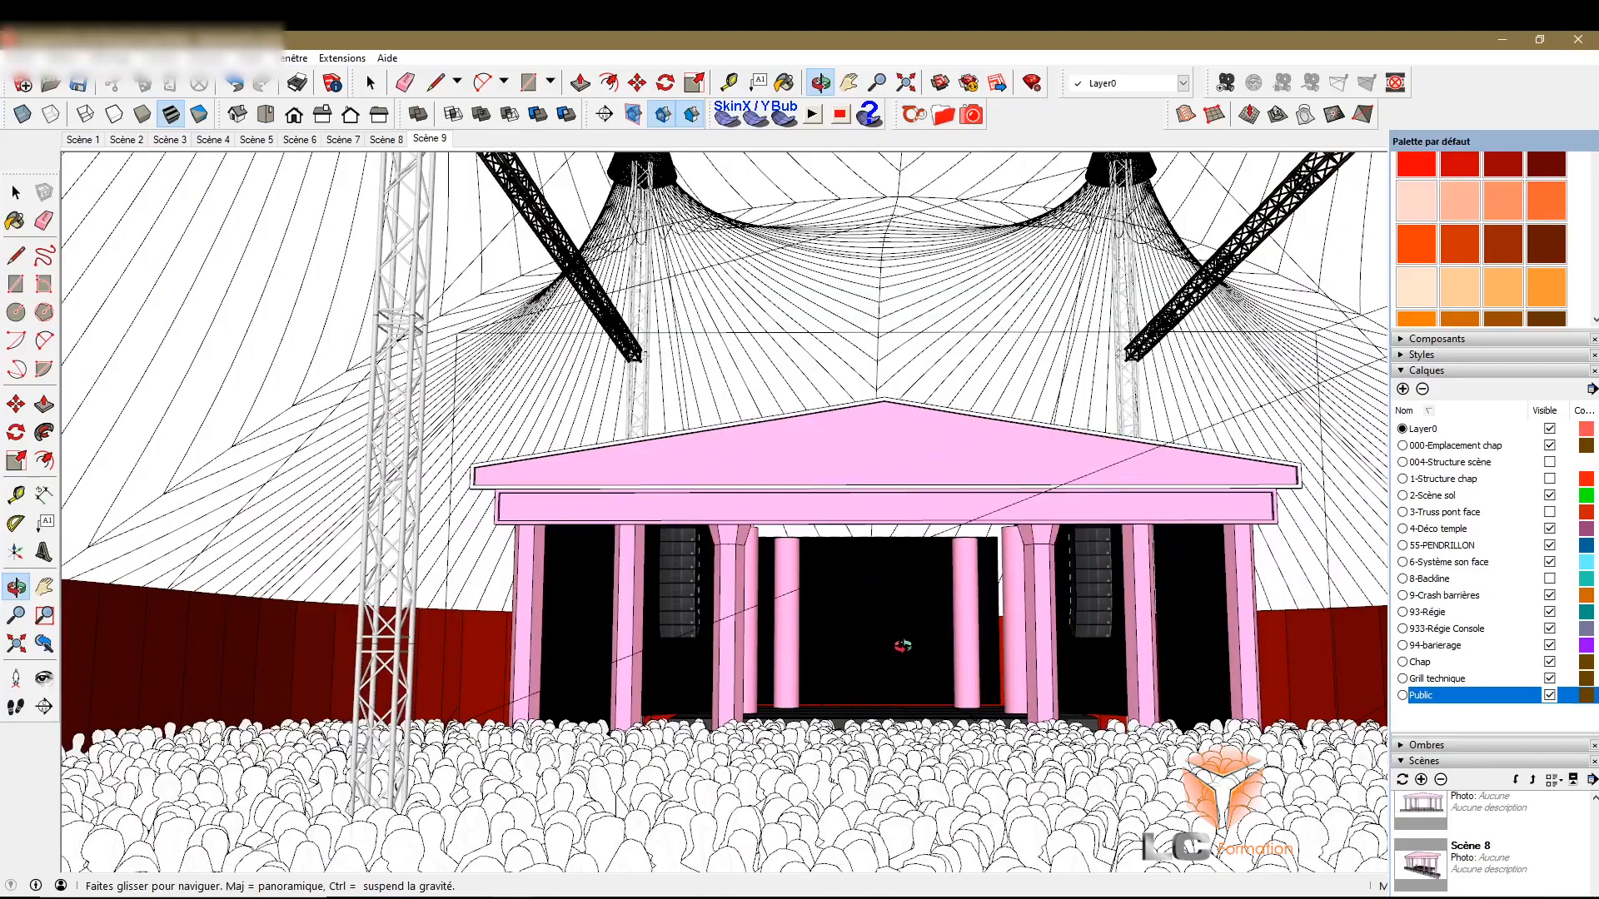
Examine the temple stage from the audience side and the whole tent from outside, behind the control console
left_click_drag(930, 649, 889, 676)
scroll(894, 627, "down", 6)
mouse_move(899, 615)
left_mouse_down()
mouse_move(867, 750)
mouse_move(1079, 790)
mouse_move(899, 728)
mouse_move(918, 673)
mouse_move(892, 613)
left_mouse_up()
scroll(918, 673, "up", 5)
scroll(892, 614, "down", 8)
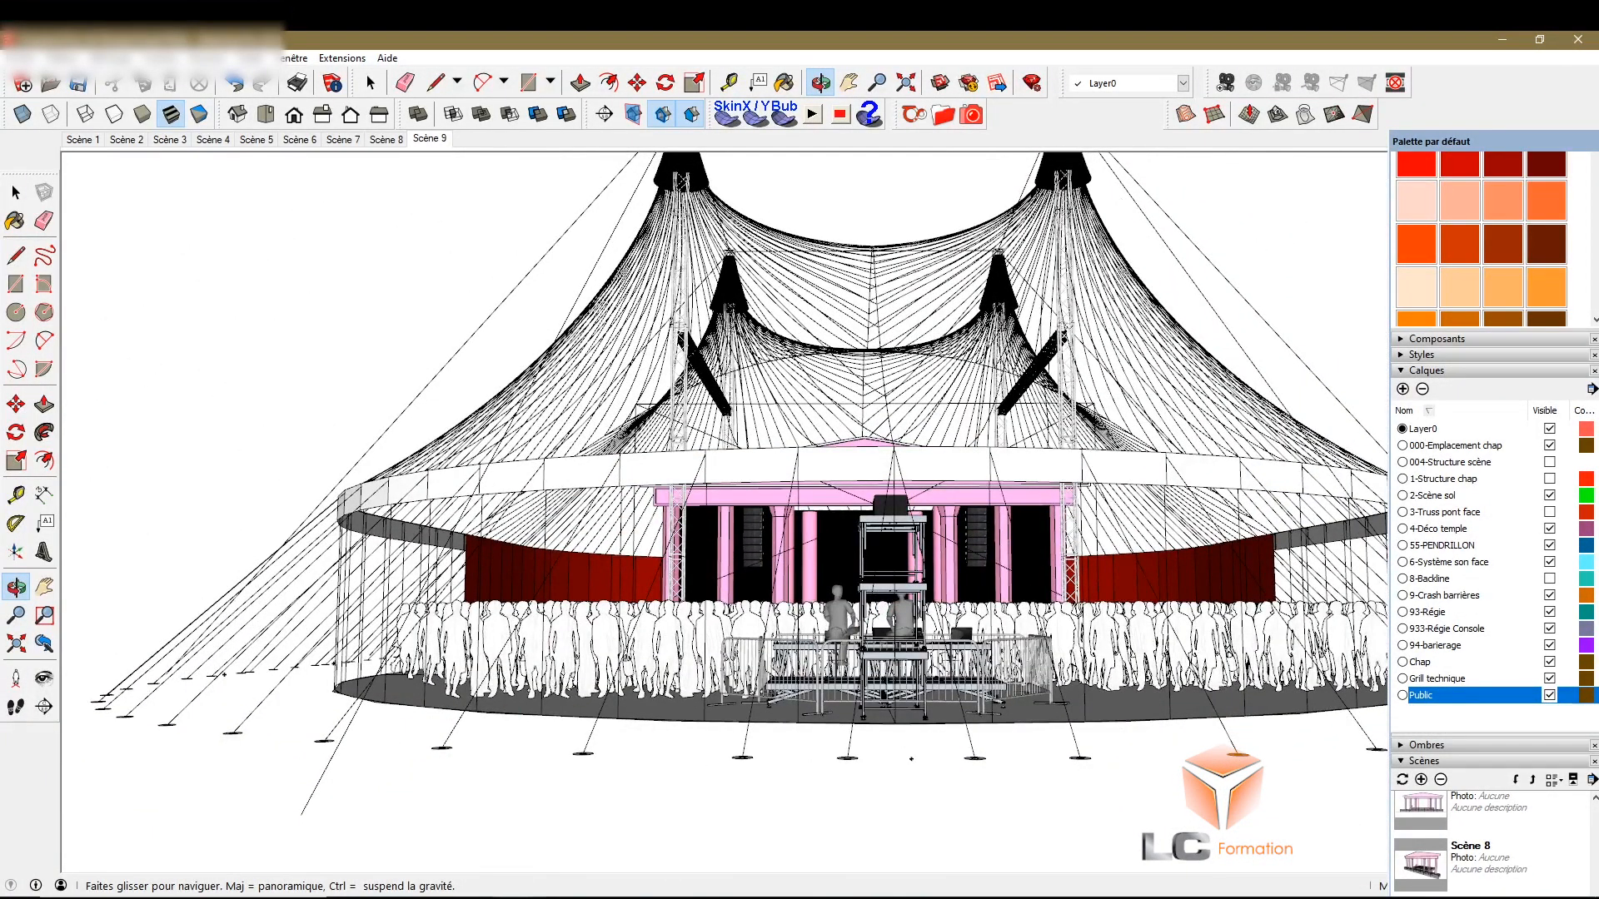
Compare the photo of the real temple stage with the tent model, viewing the tent from above
mouse_move(552, 898)
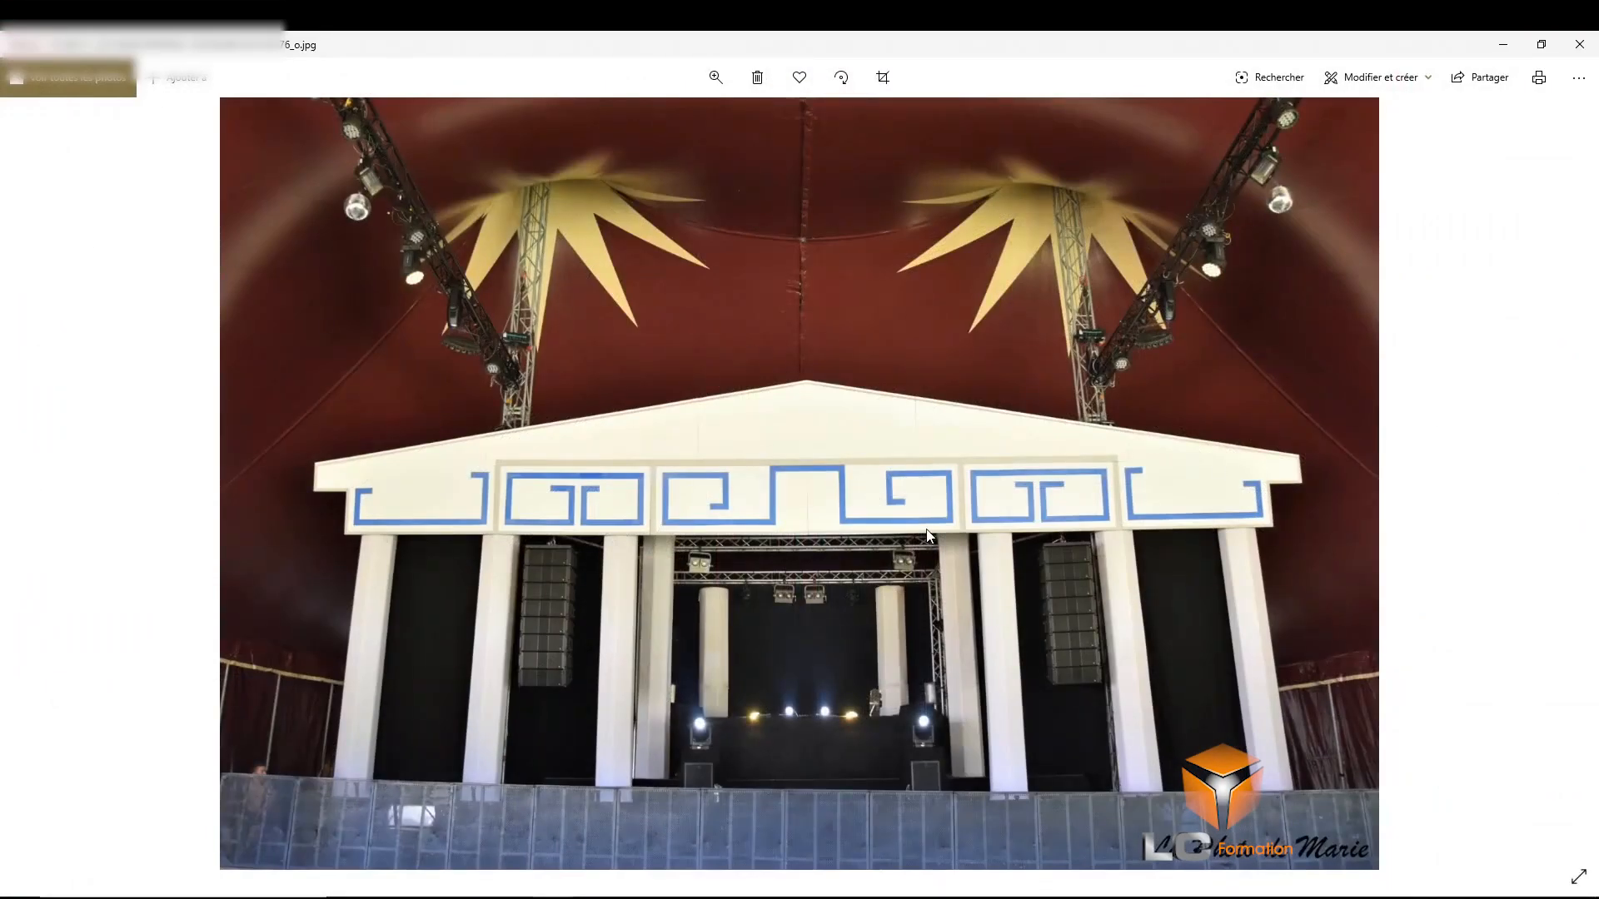
left_click(1580, 44)
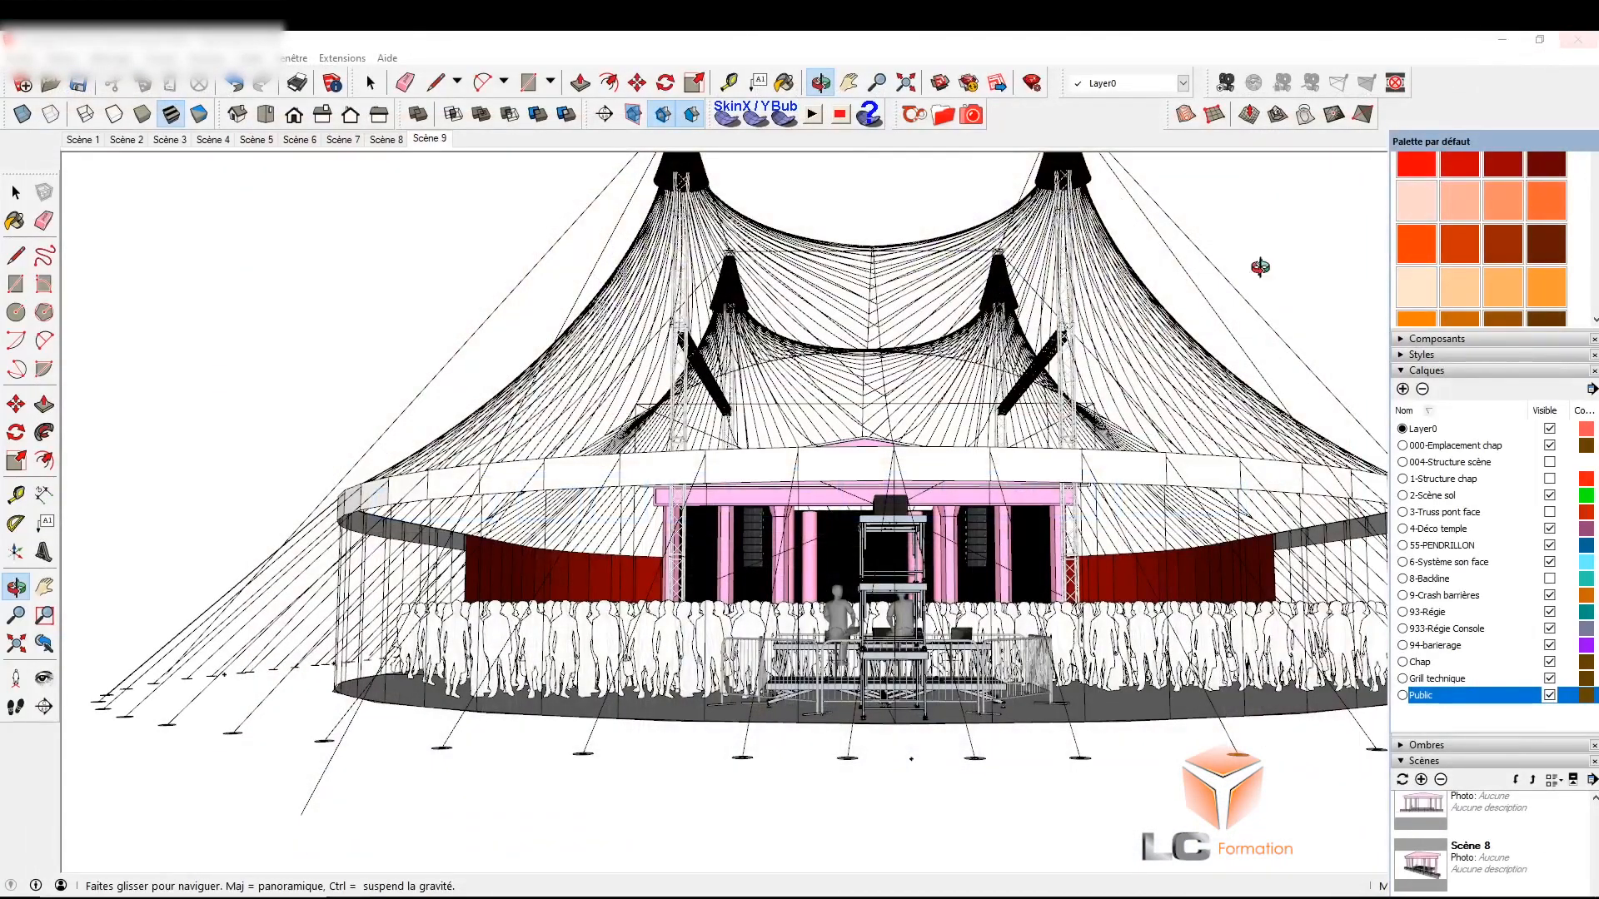
middle_click_drag(853, 522, 889, 653)
scroll(866, 599, "down", 4)
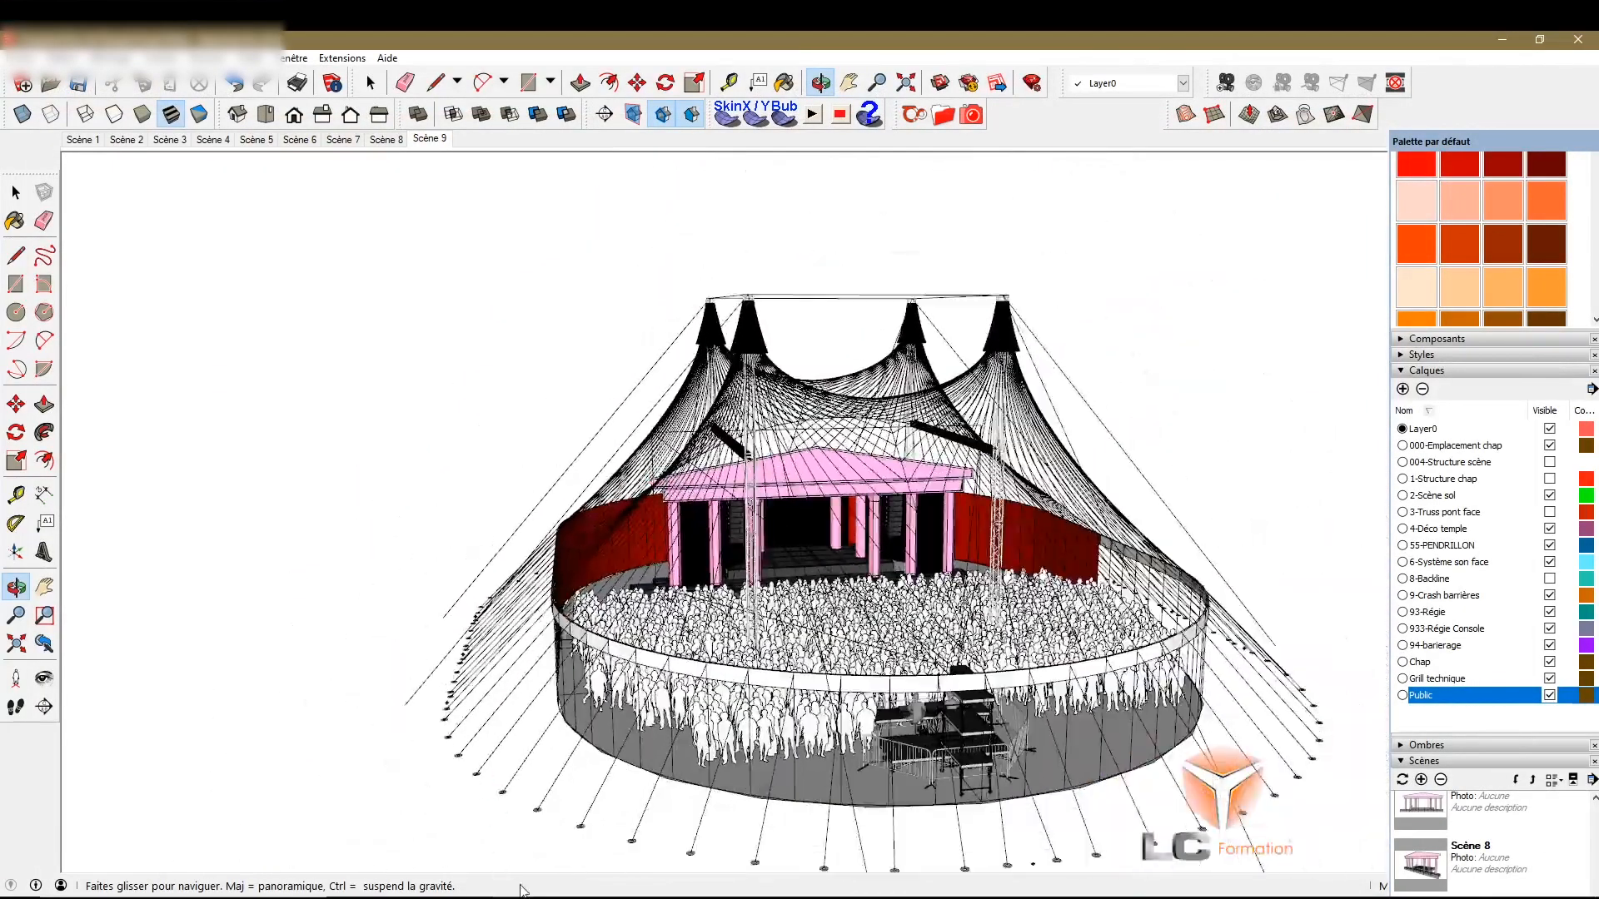
Switch back to the building model with the Batiment and Public layers and view it from above
mouse_move(516, 896)
left_click(832, 841)
middle_click_drag(846, 835, 852, 684)
left_click_drag(853, 683, 837, 681)
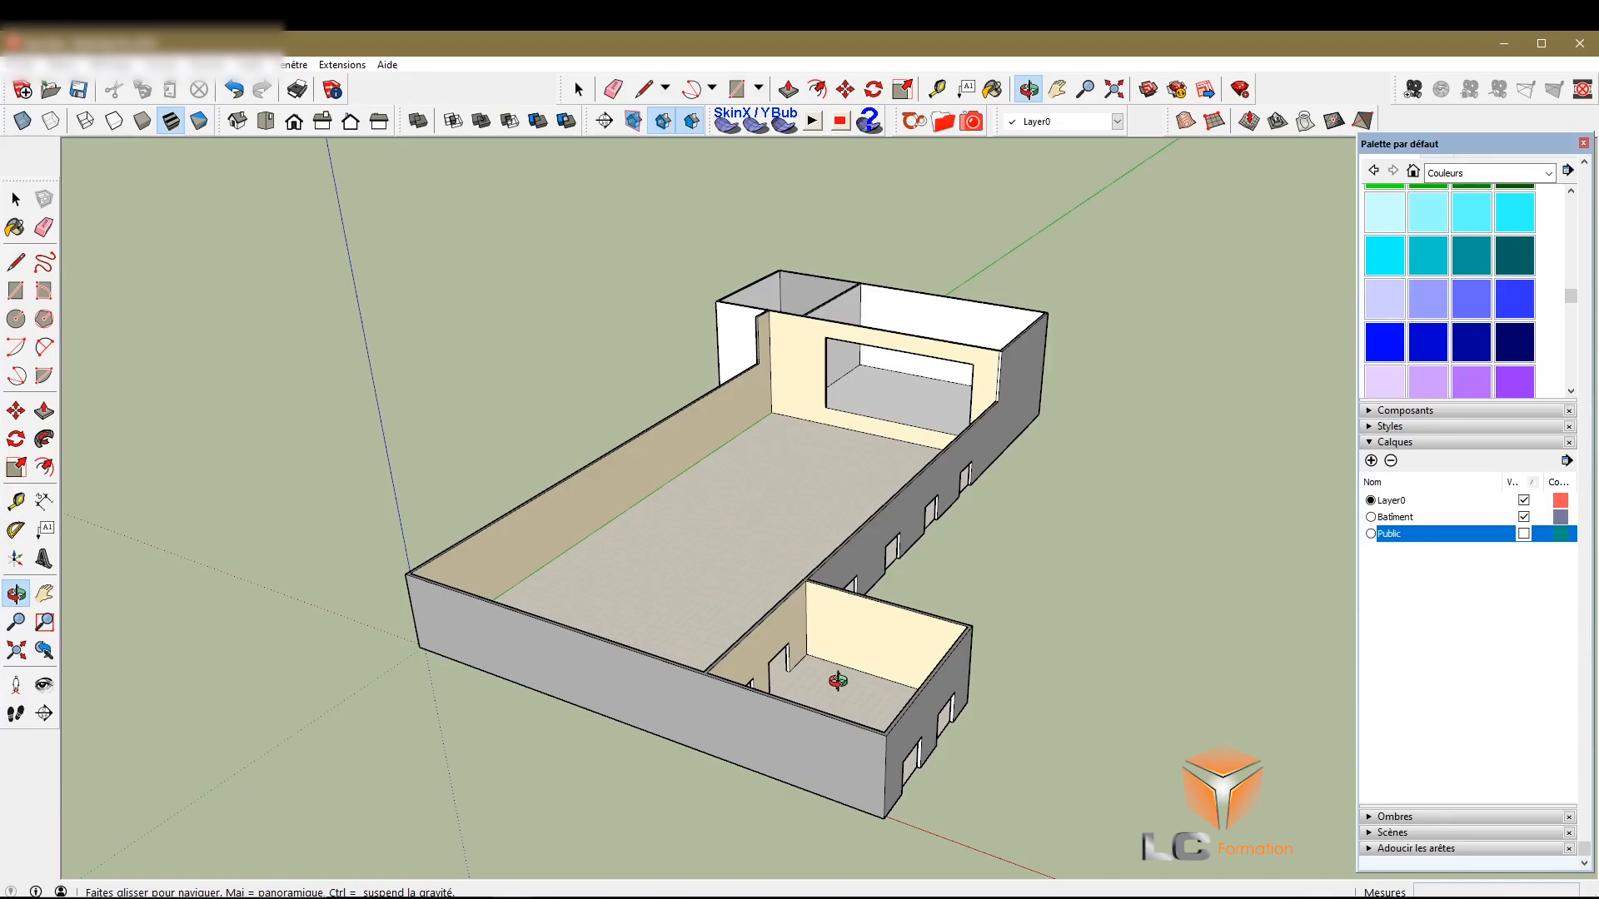
Switch from the building model to another open window
left_click(533, 898)
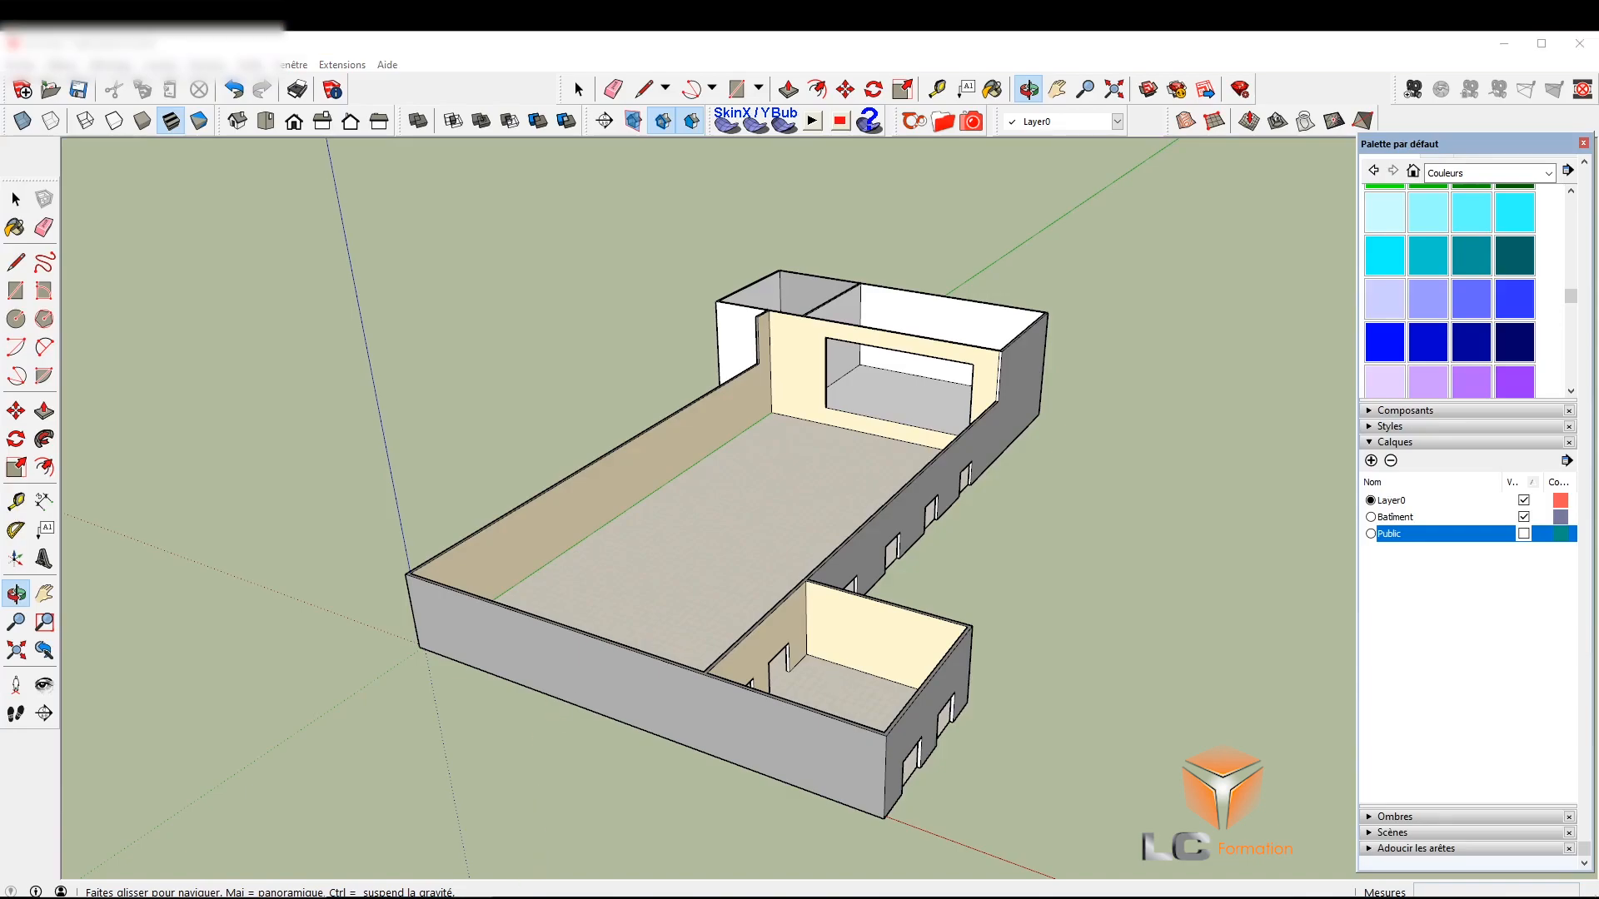